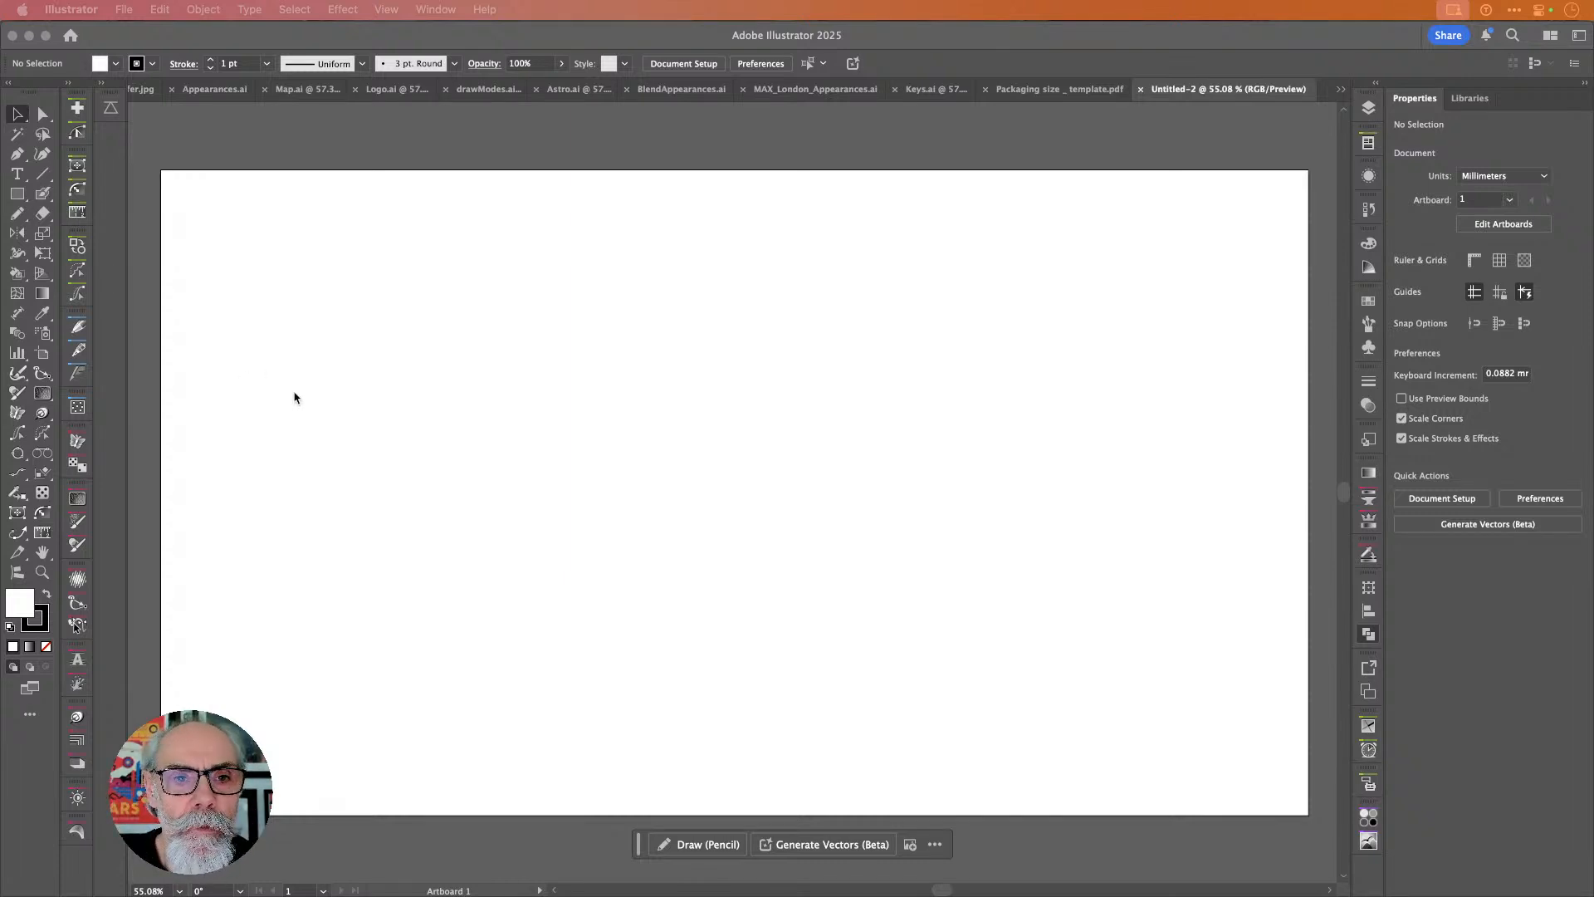
# Draw the left half of a pointed-ear head as an open eight-point Pen path, about 148 mm wide and 295 mm tall.
pyautogui.scroll(-3, 618, 446)
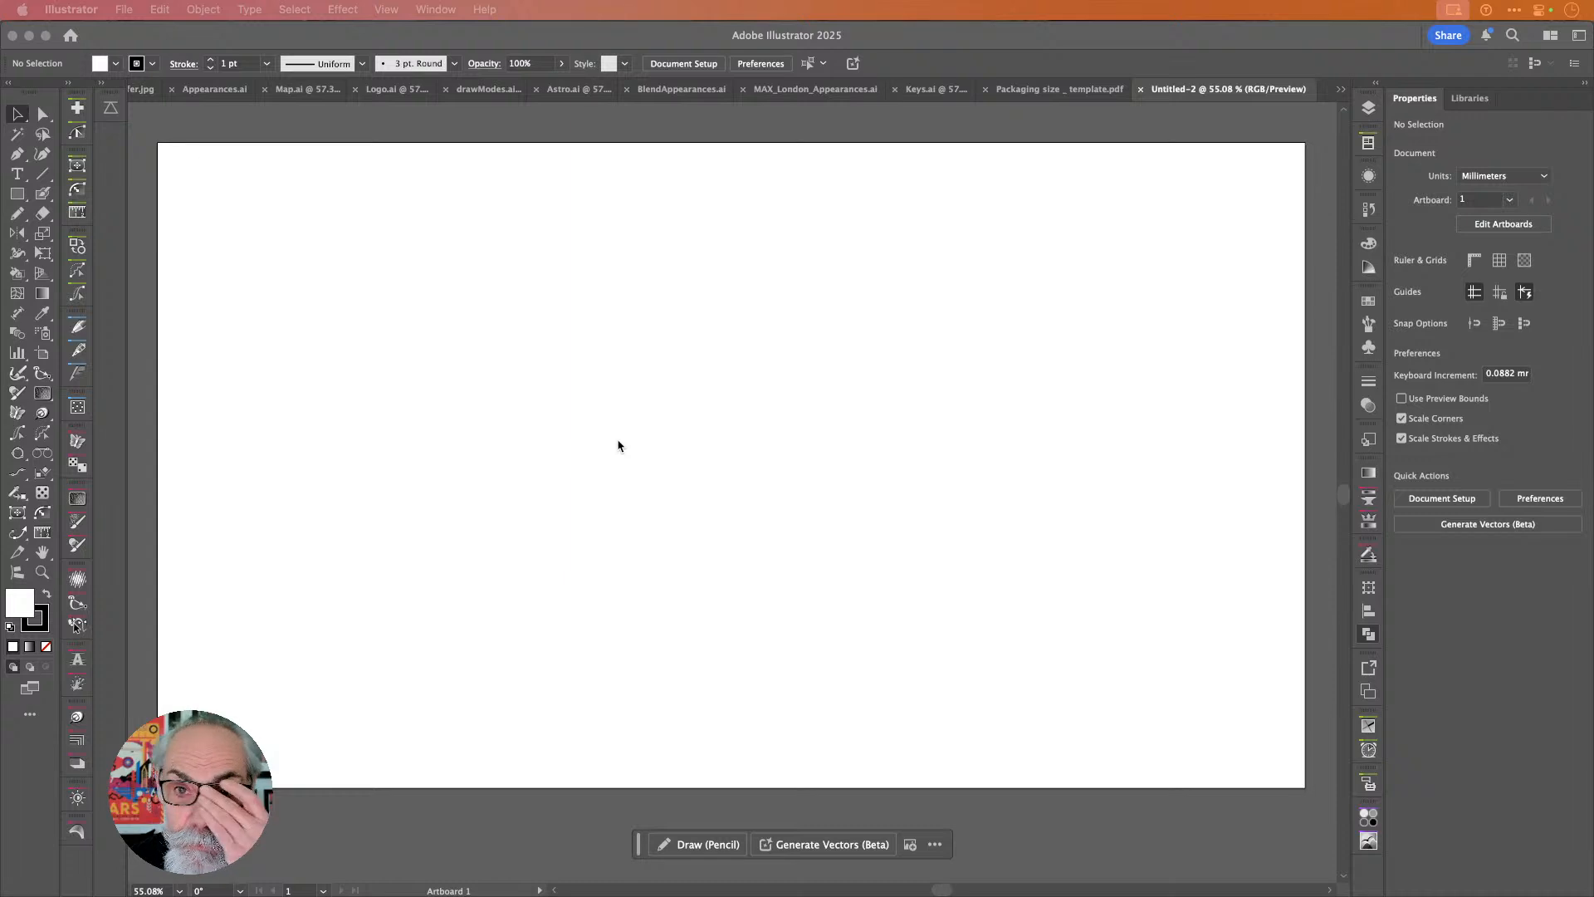
pyautogui.click(523, 137)
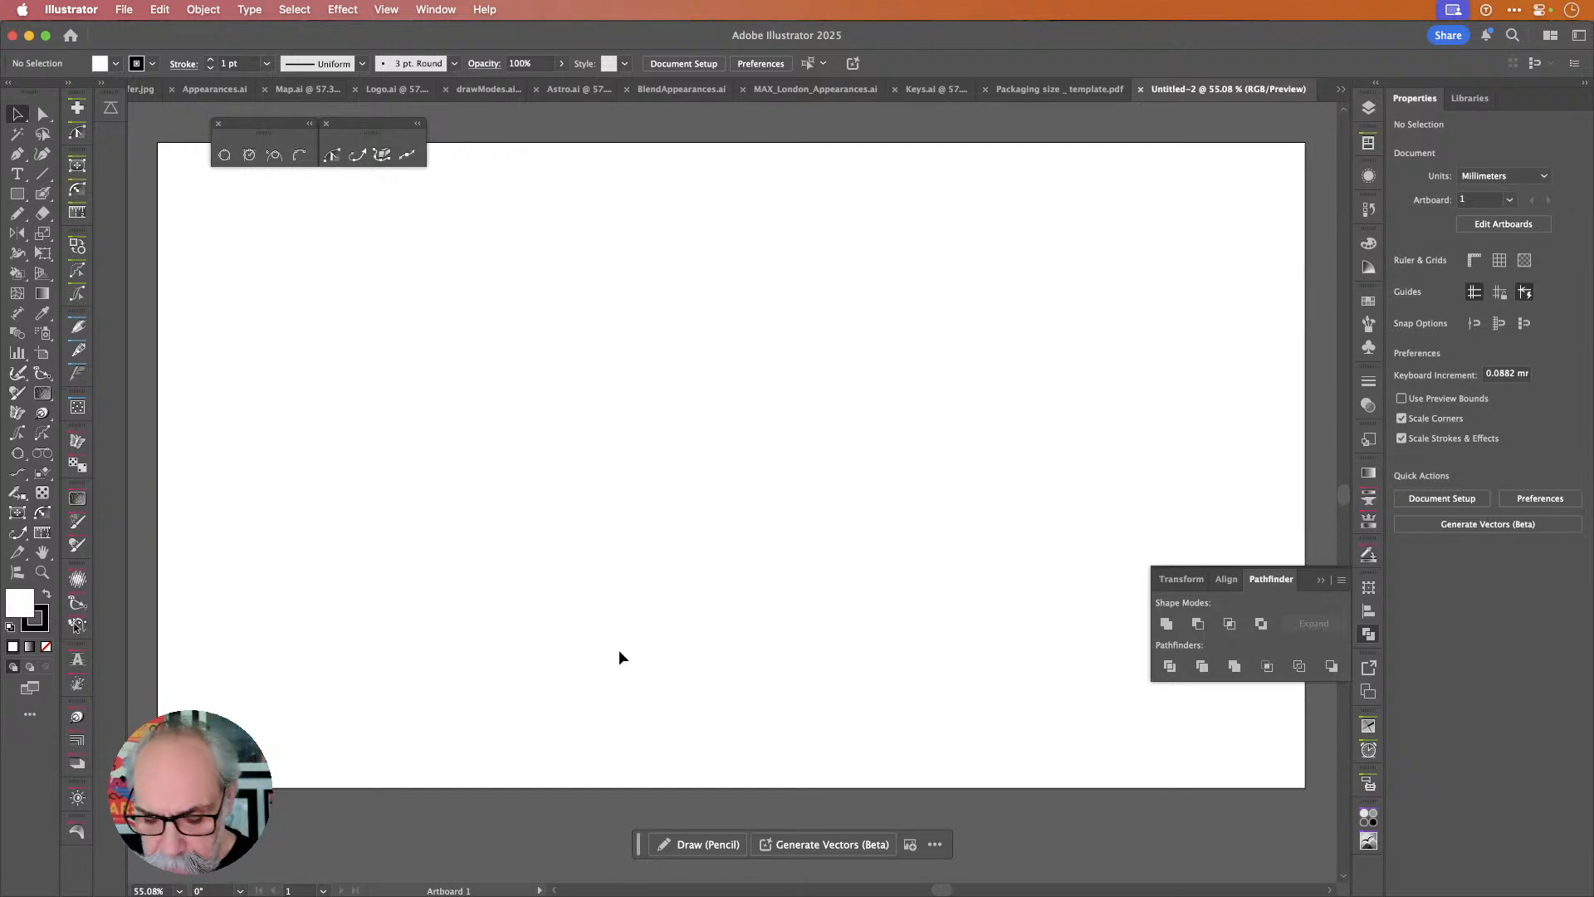
pyautogui.press('p')
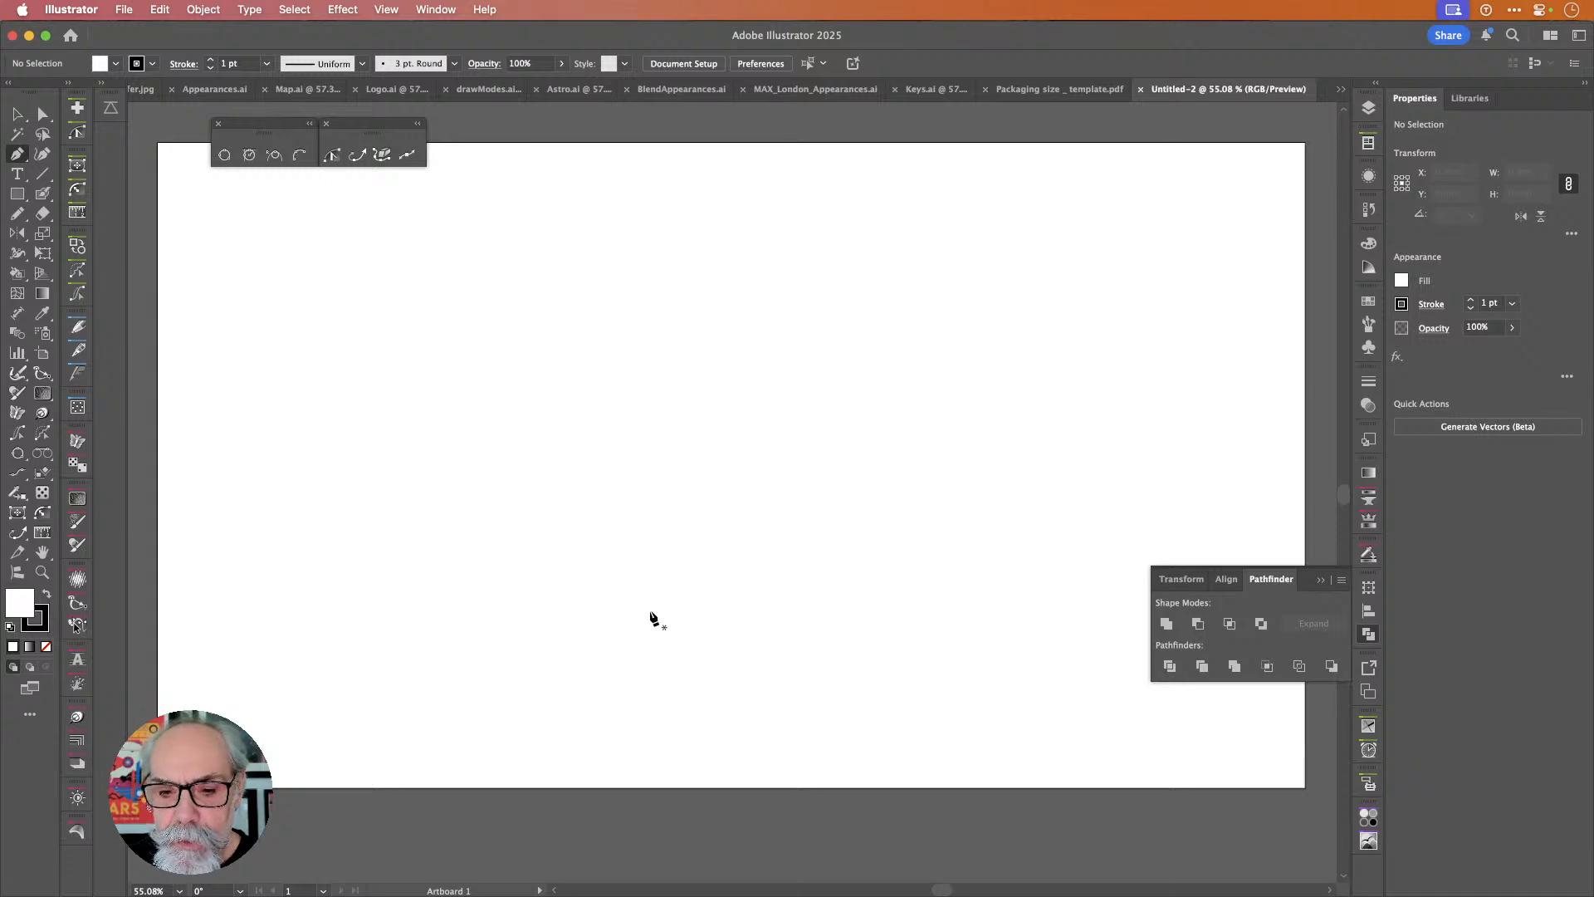
pyautogui.click(731, 678)
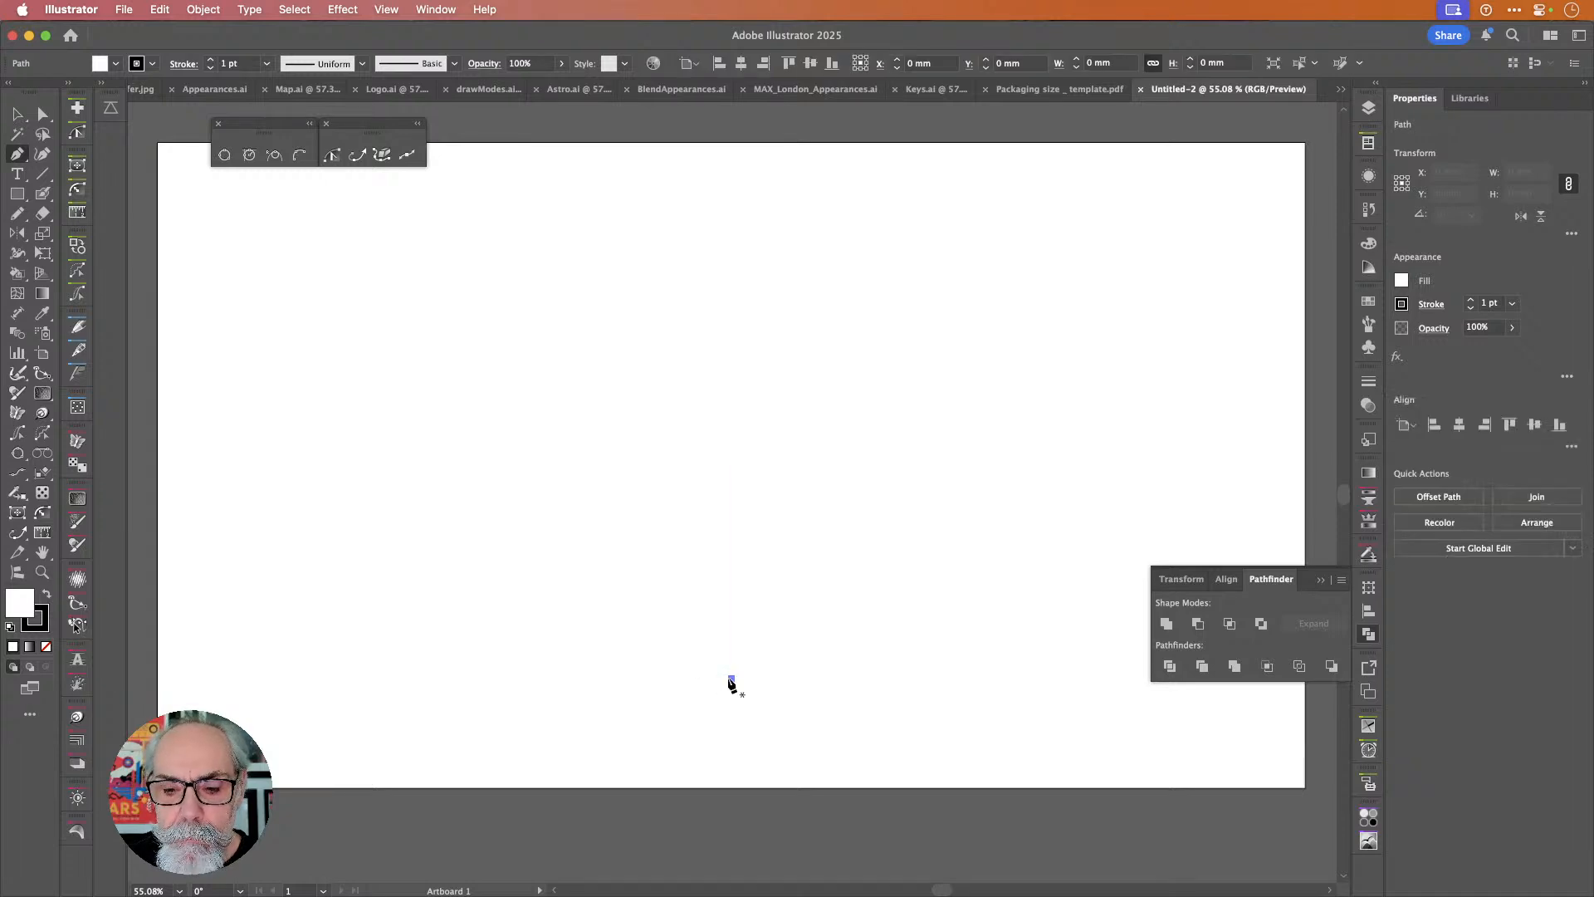
pyautogui.click(679, 651)
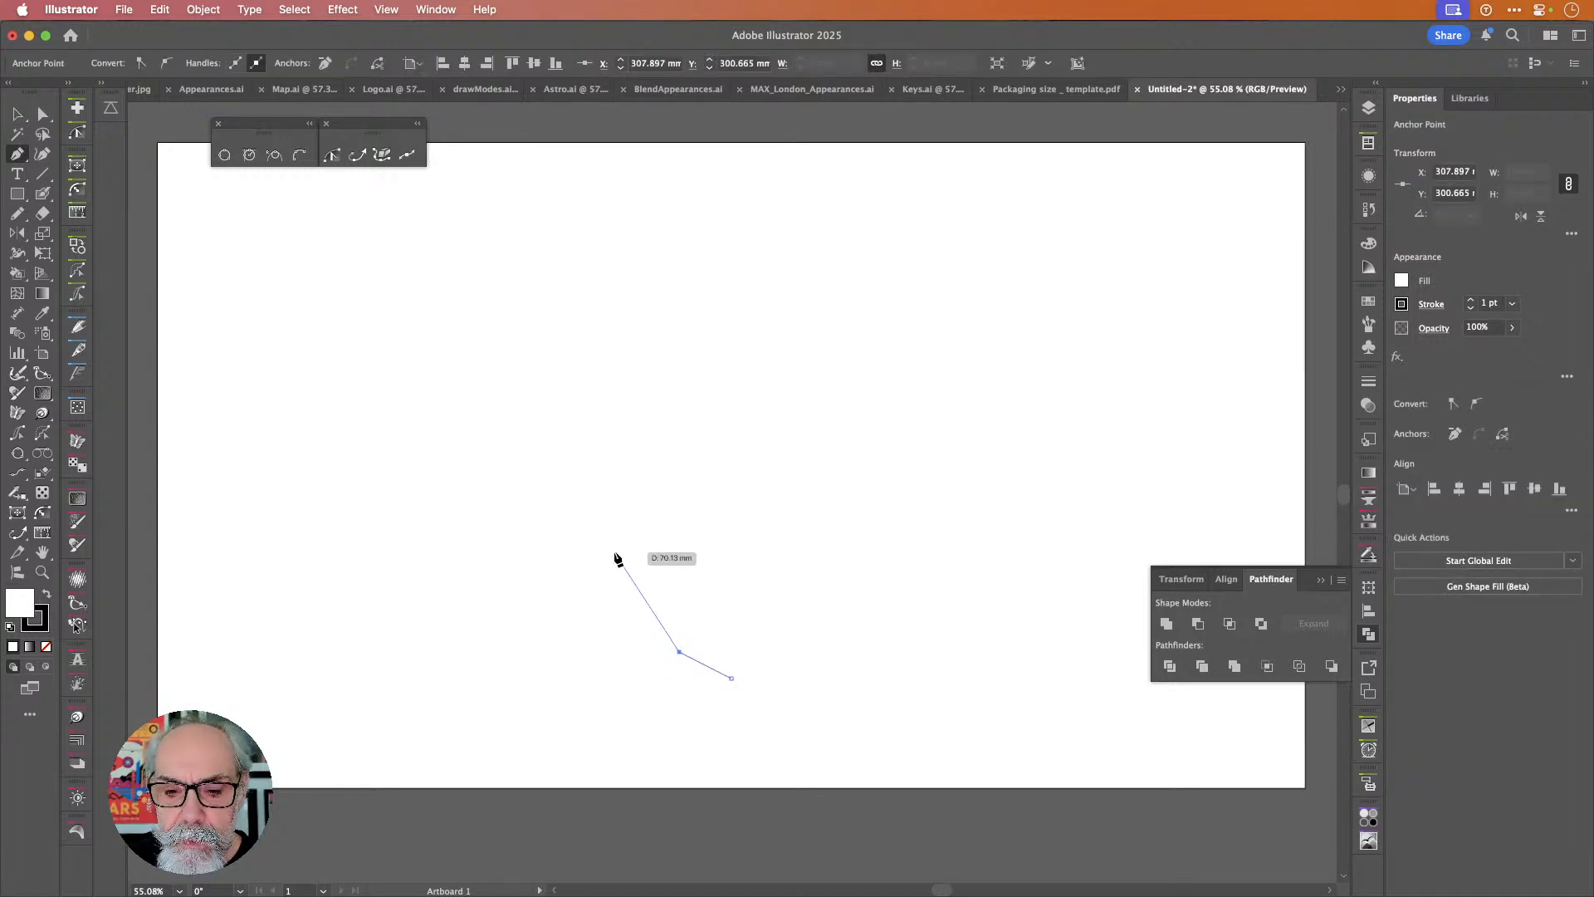
pyautogui.click(648, 588)
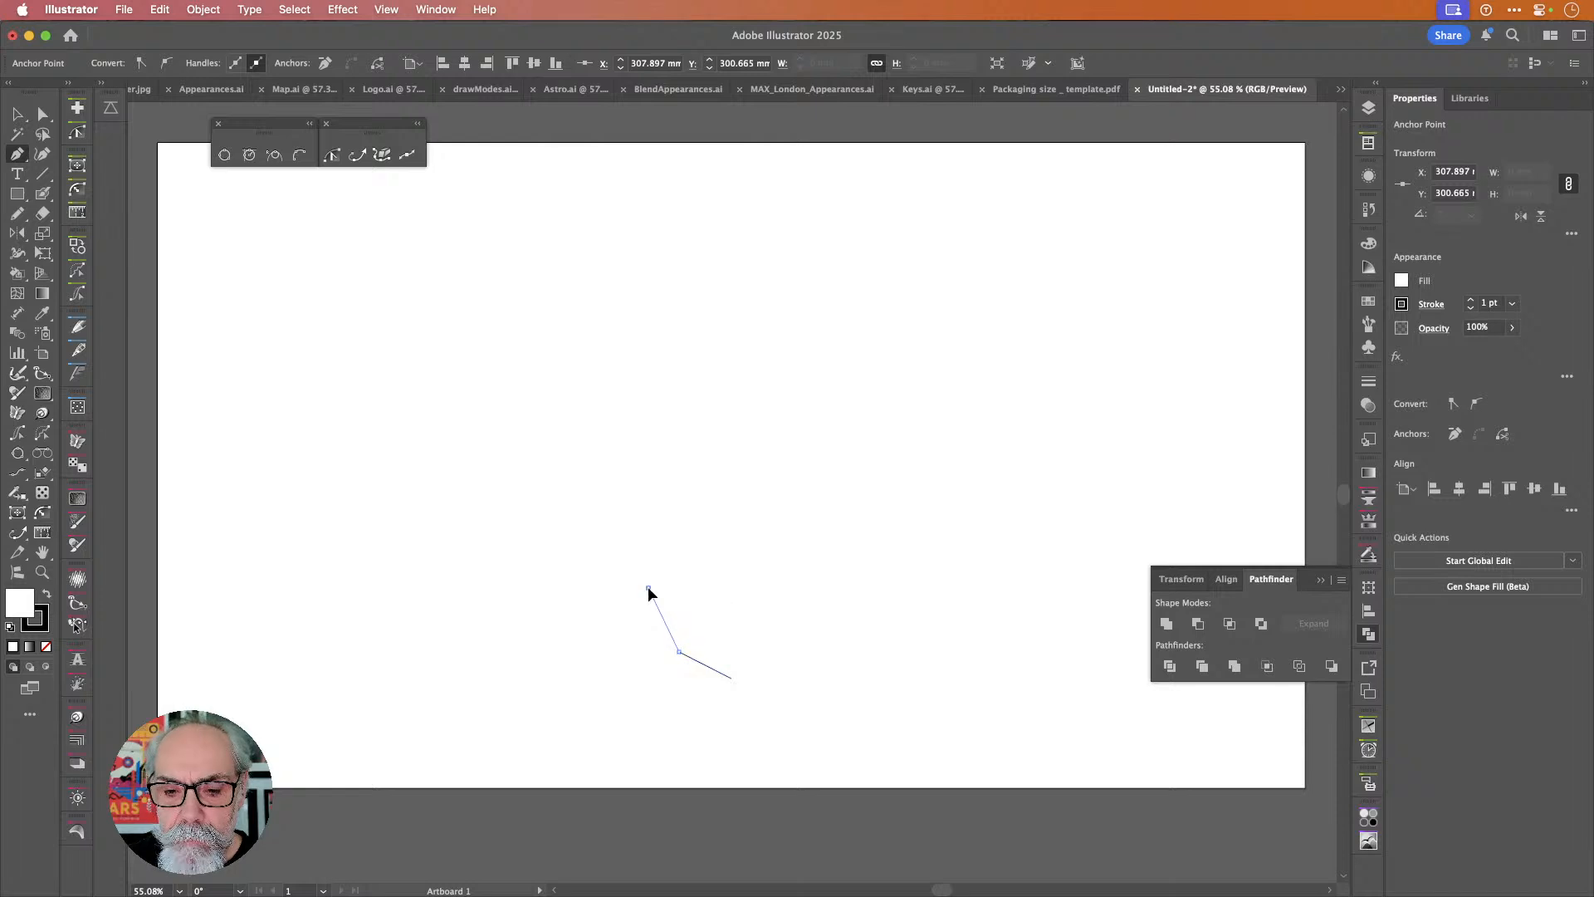
pyautogui.click(481, 543)
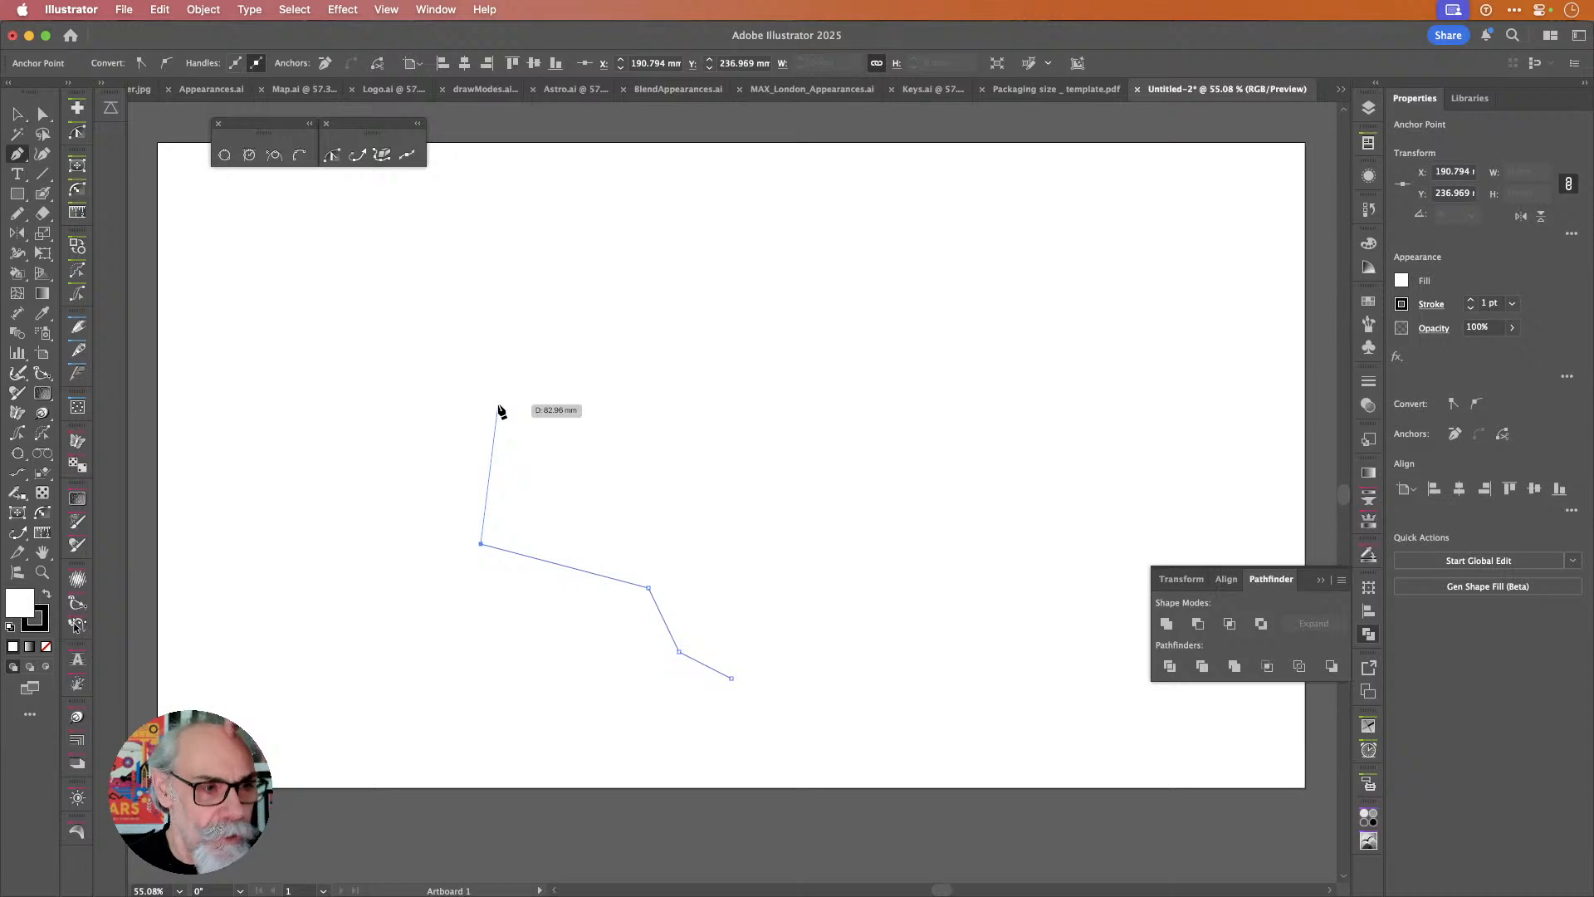
pyautogui.click(585, 362)
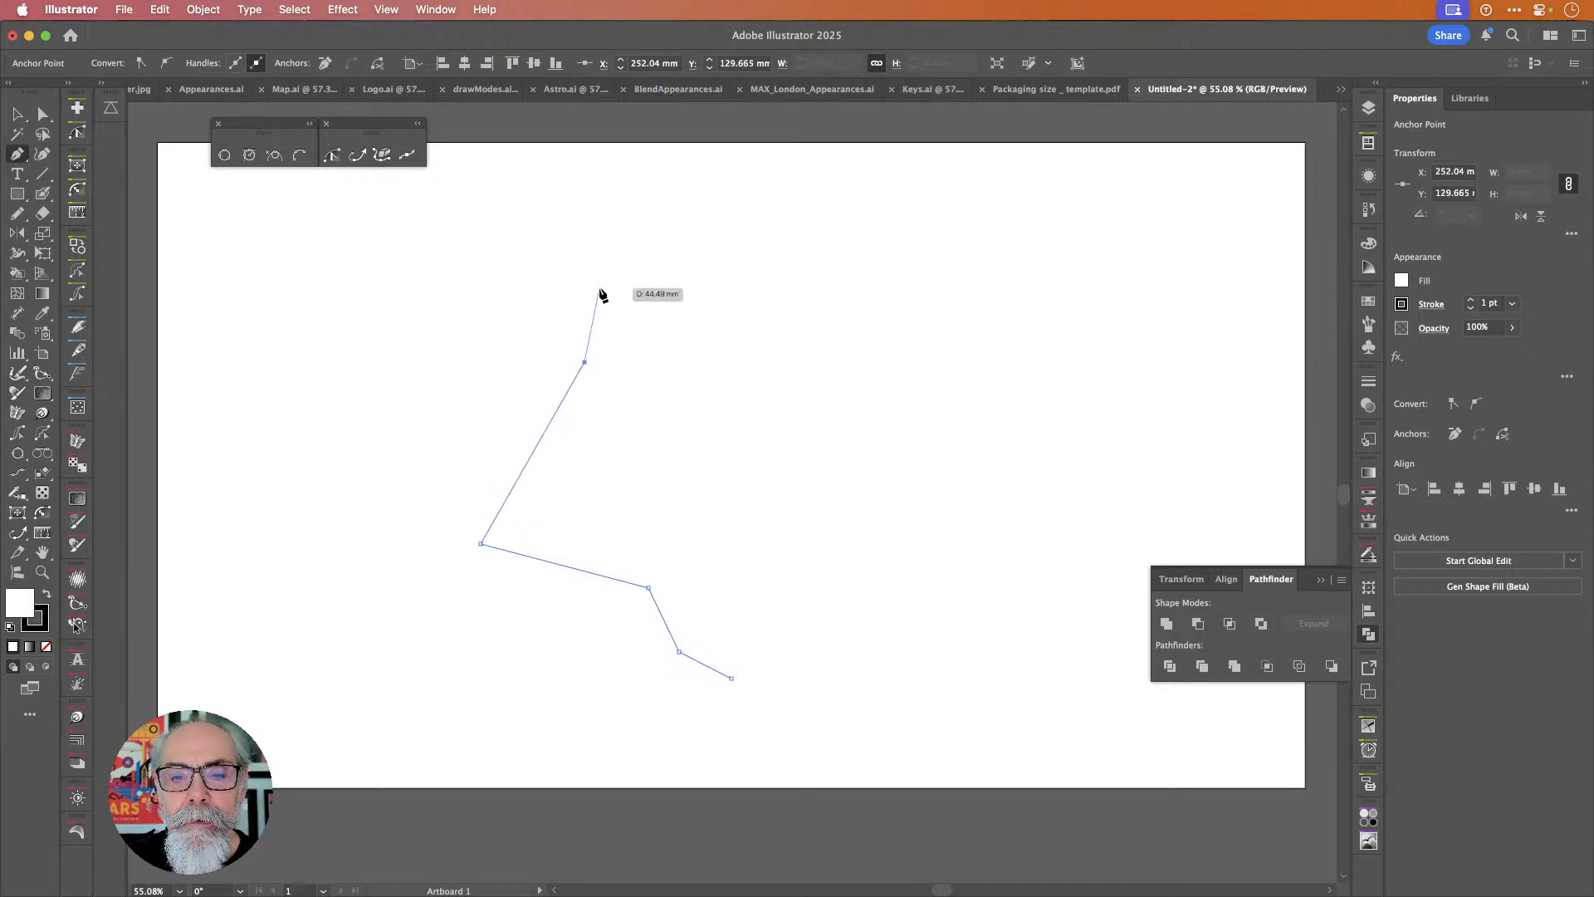
pyautogui.click(632, 178)
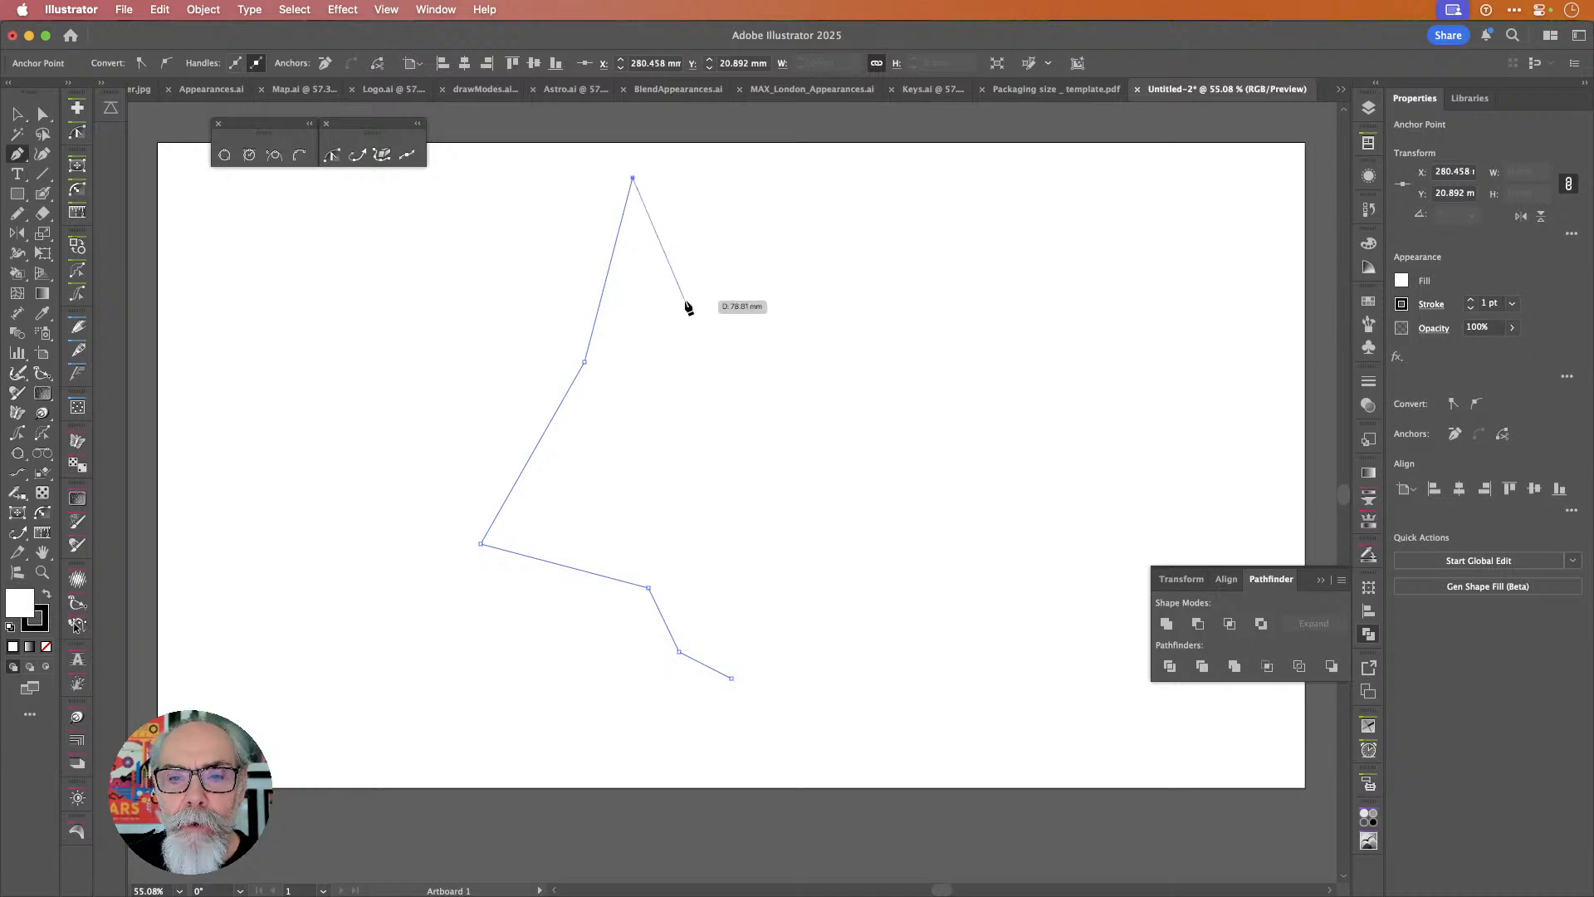
pyautogui.click(697, 324)
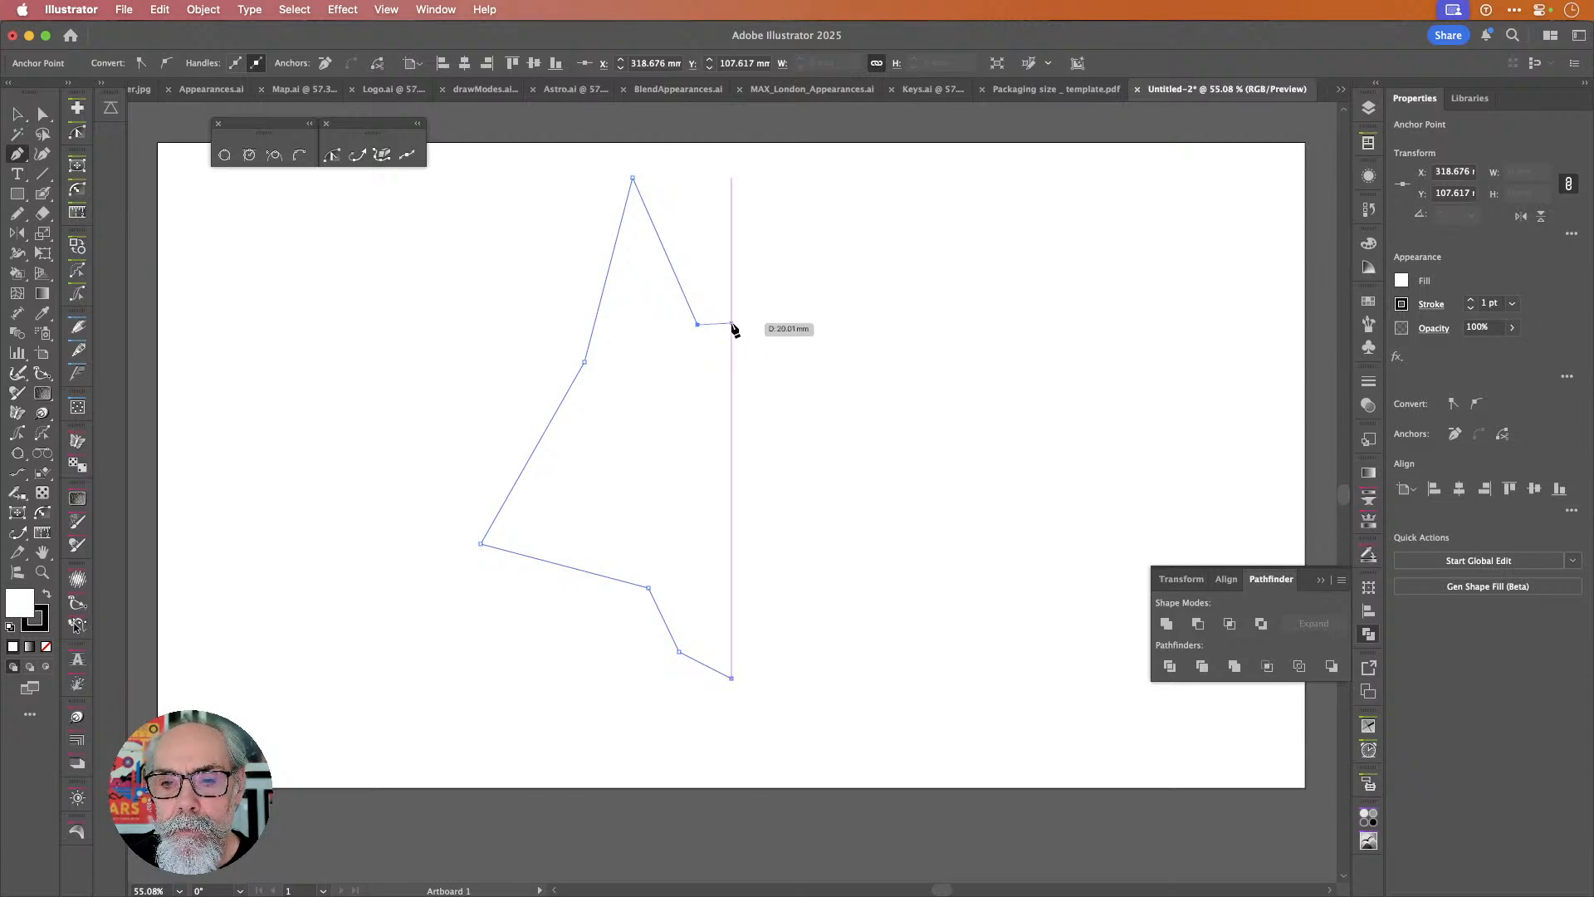
pyautogui.click(731, 319)
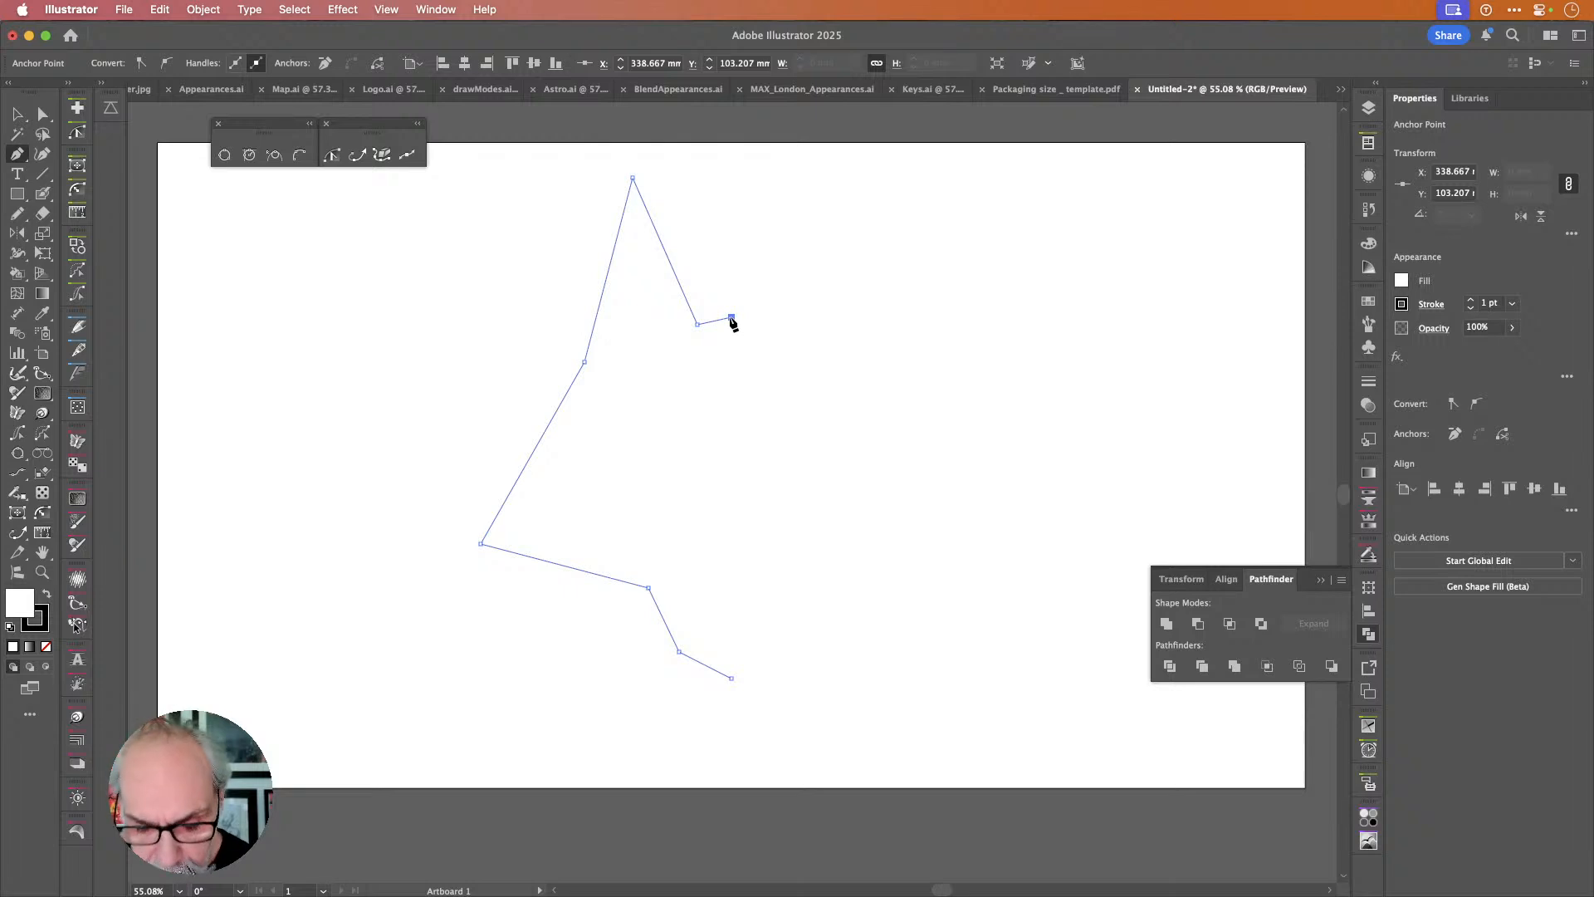
# Try to reflect the half outline across a vertical axis through its upper end point.
pyautogui.press('v')
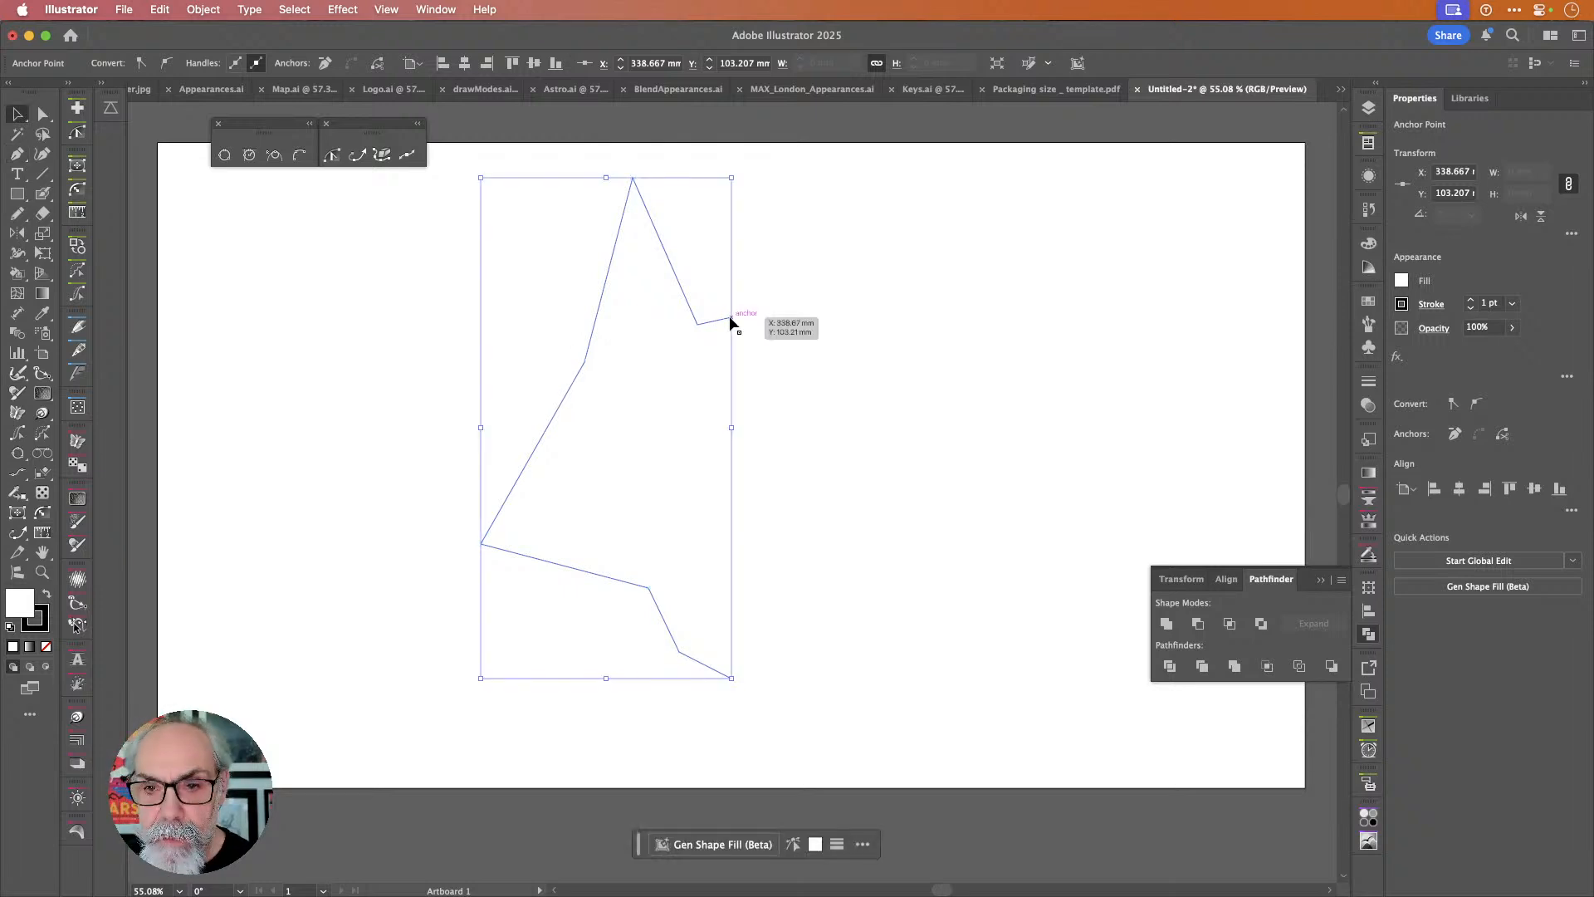
pyautogui.press('o')
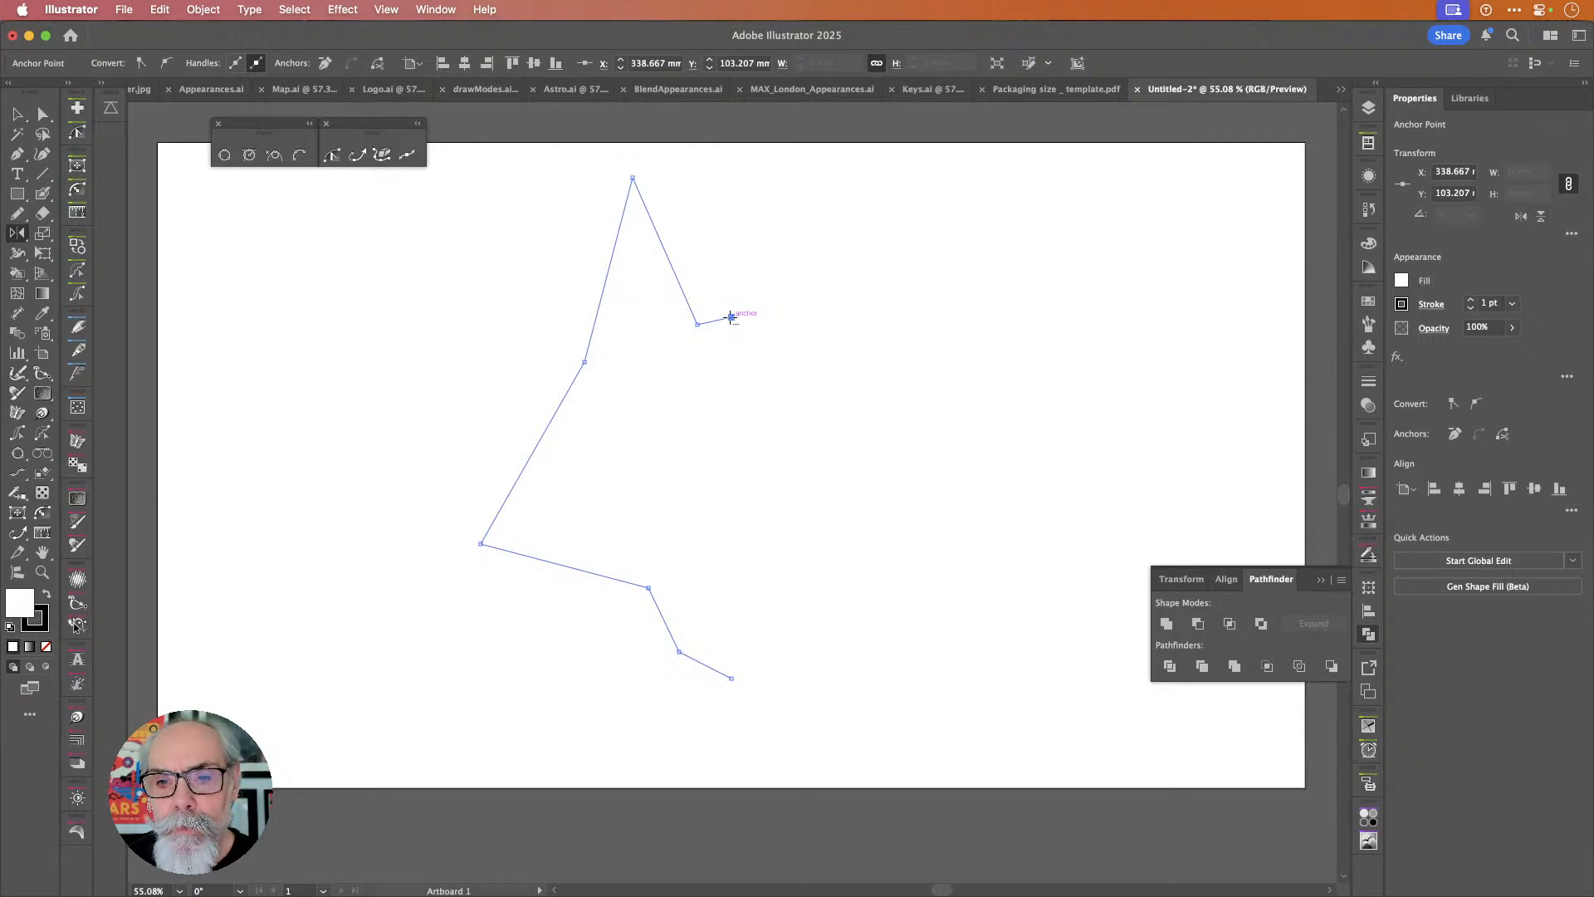
pyautogui.keyDown('alt'); pyautogui.click(730, 317); pyautogui.keyUp('alt')
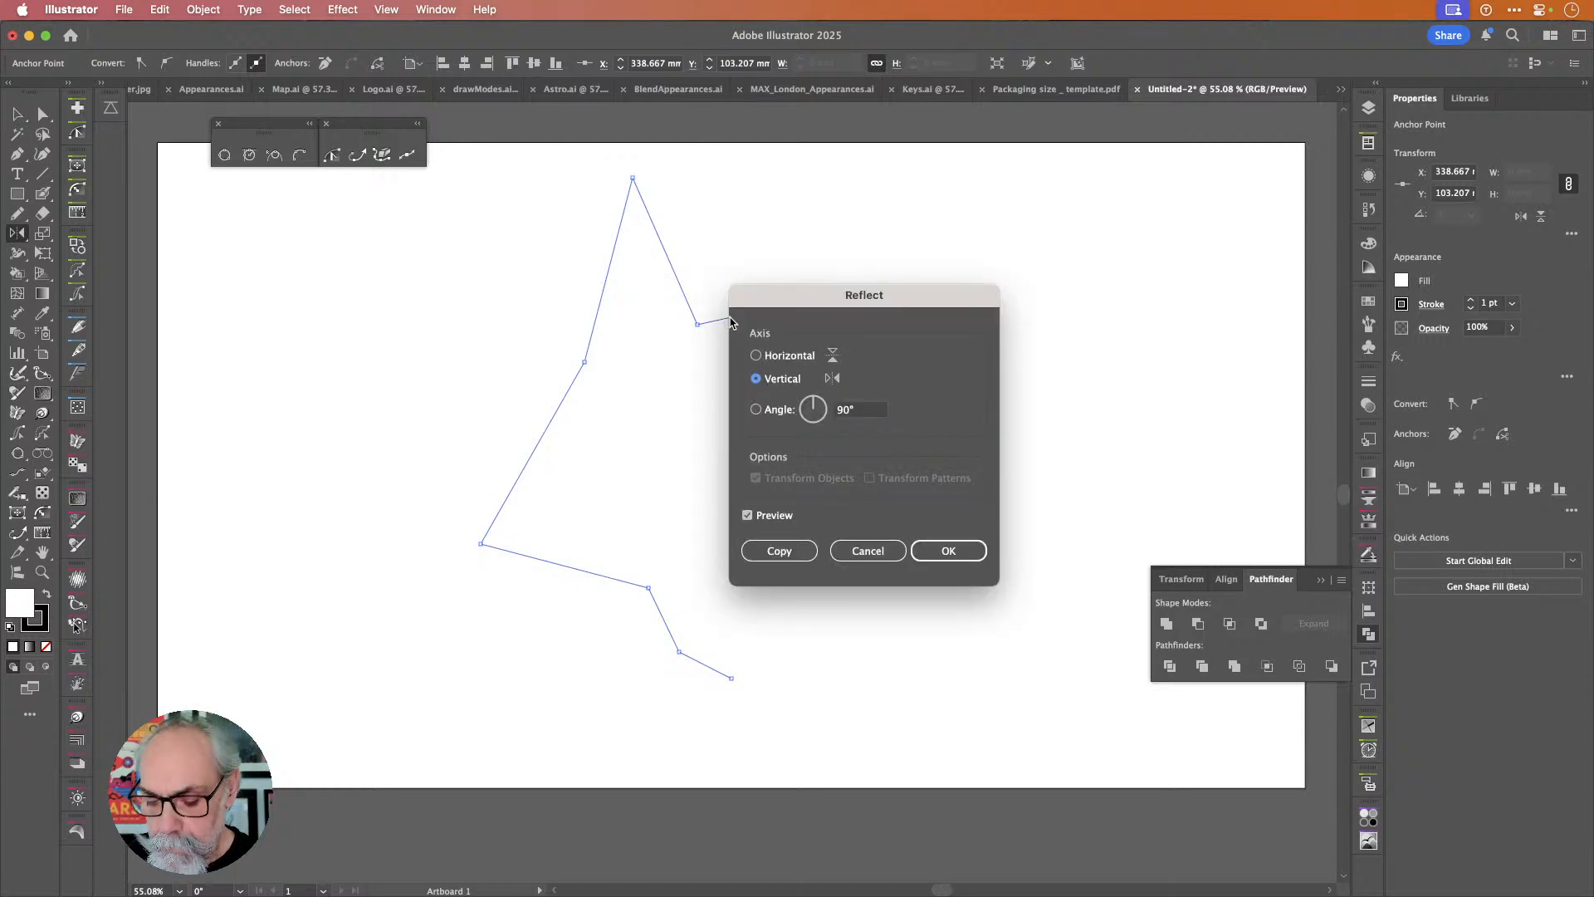
pyautogui.press('Return')
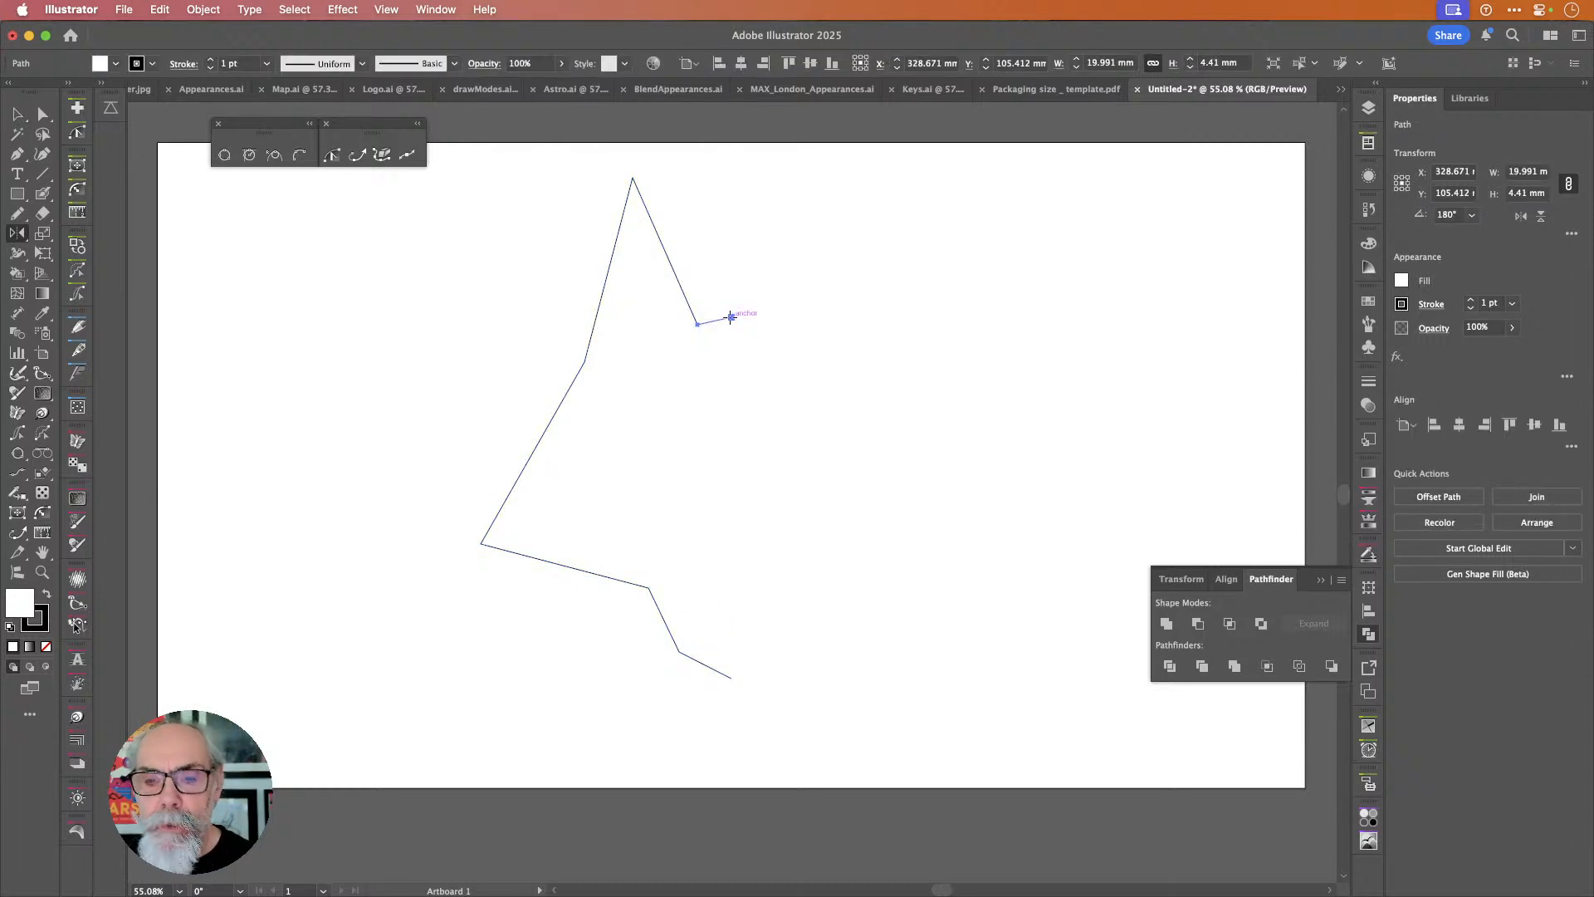
pyautogui.press('v')
pyautogui.click(748, 352)
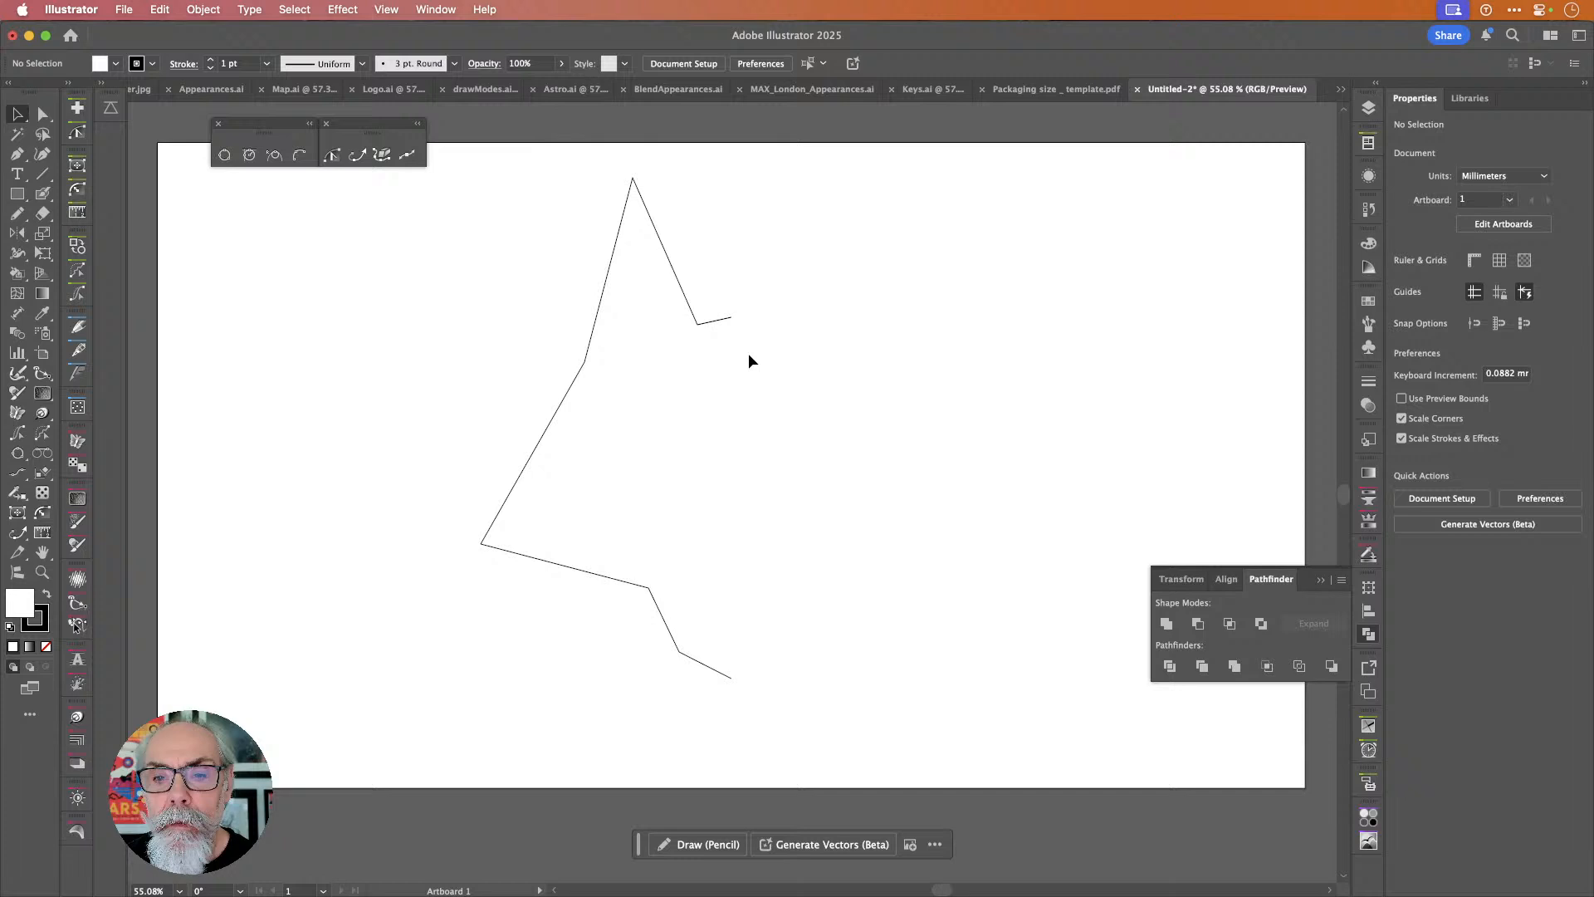
pyautogui.click(719, 320)
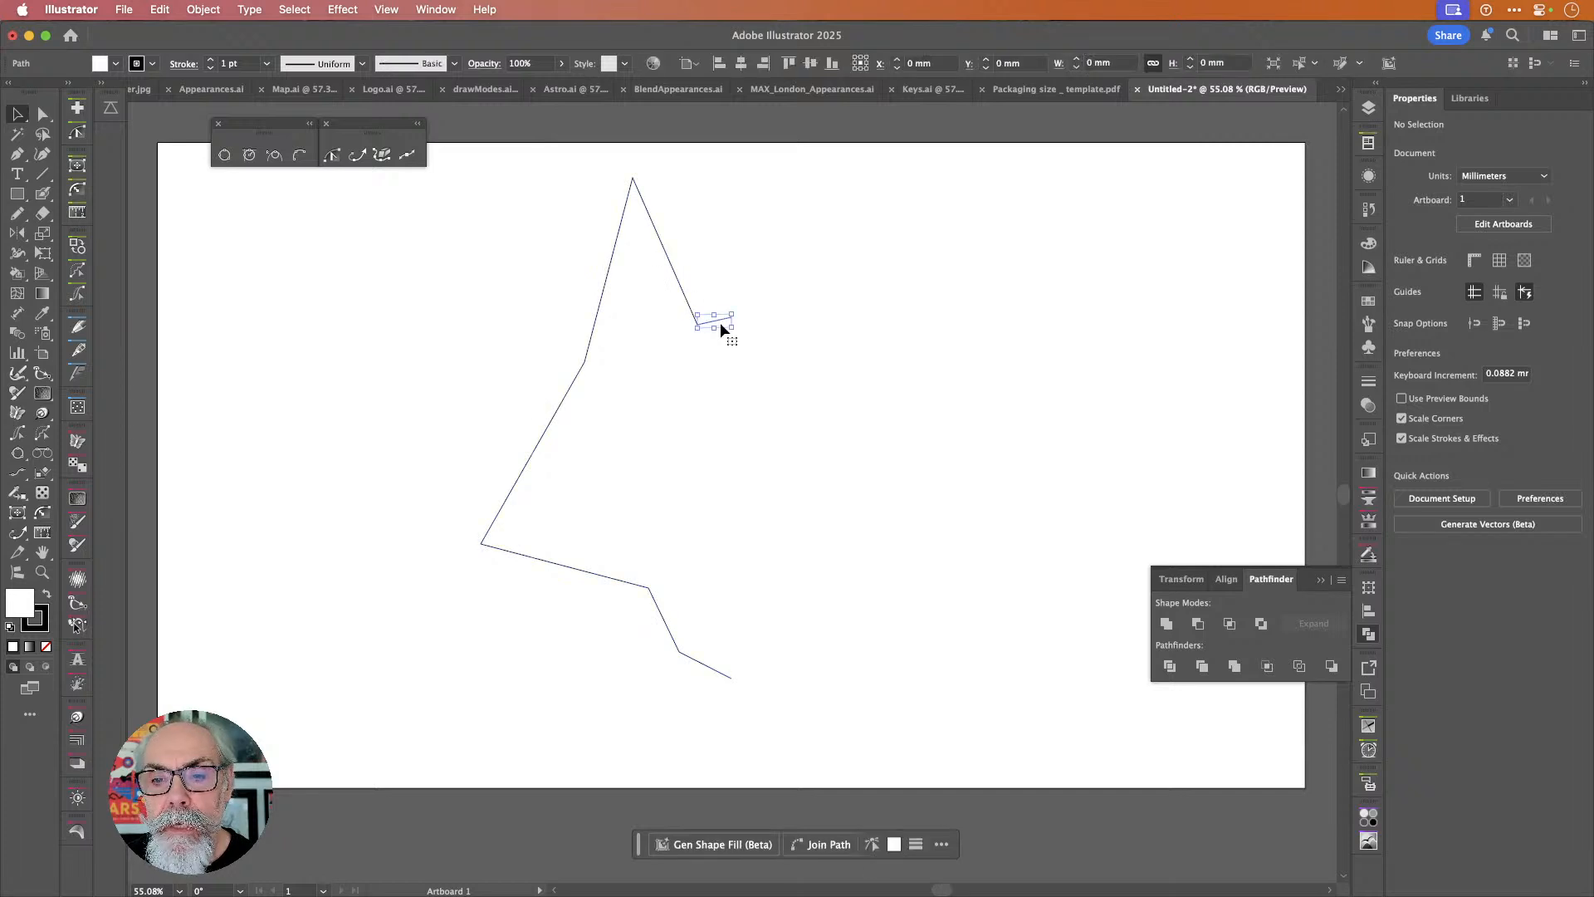
pyautogui.click(766, 327)
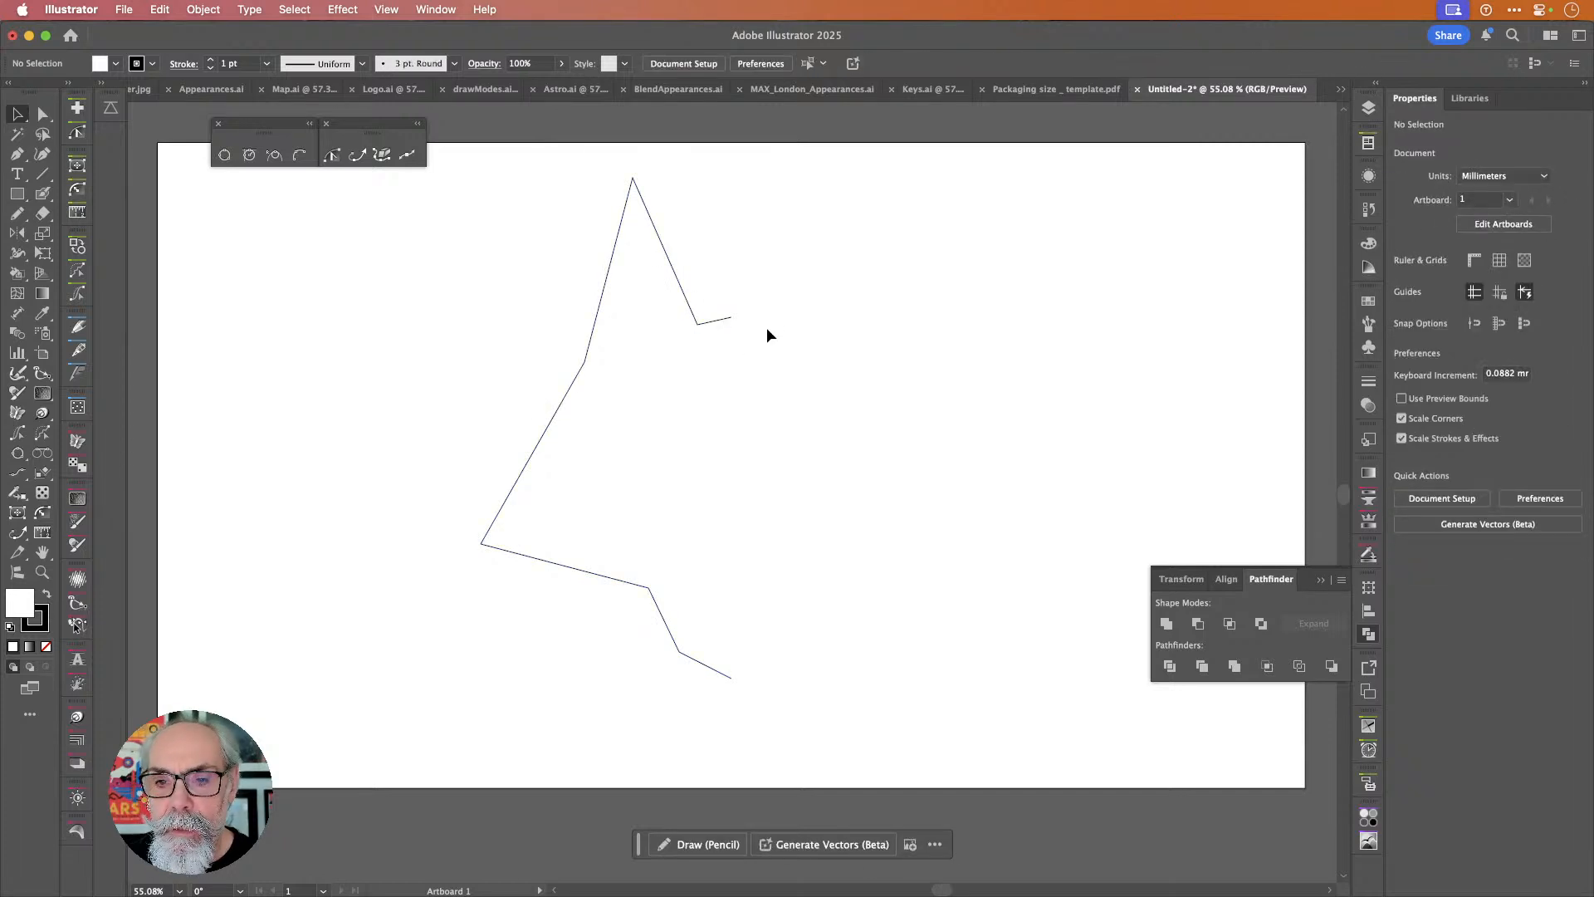
# Select the whole half outline and reflect a copy across a vertical axis through its upper end point.
pyautogui.click(716, 324)
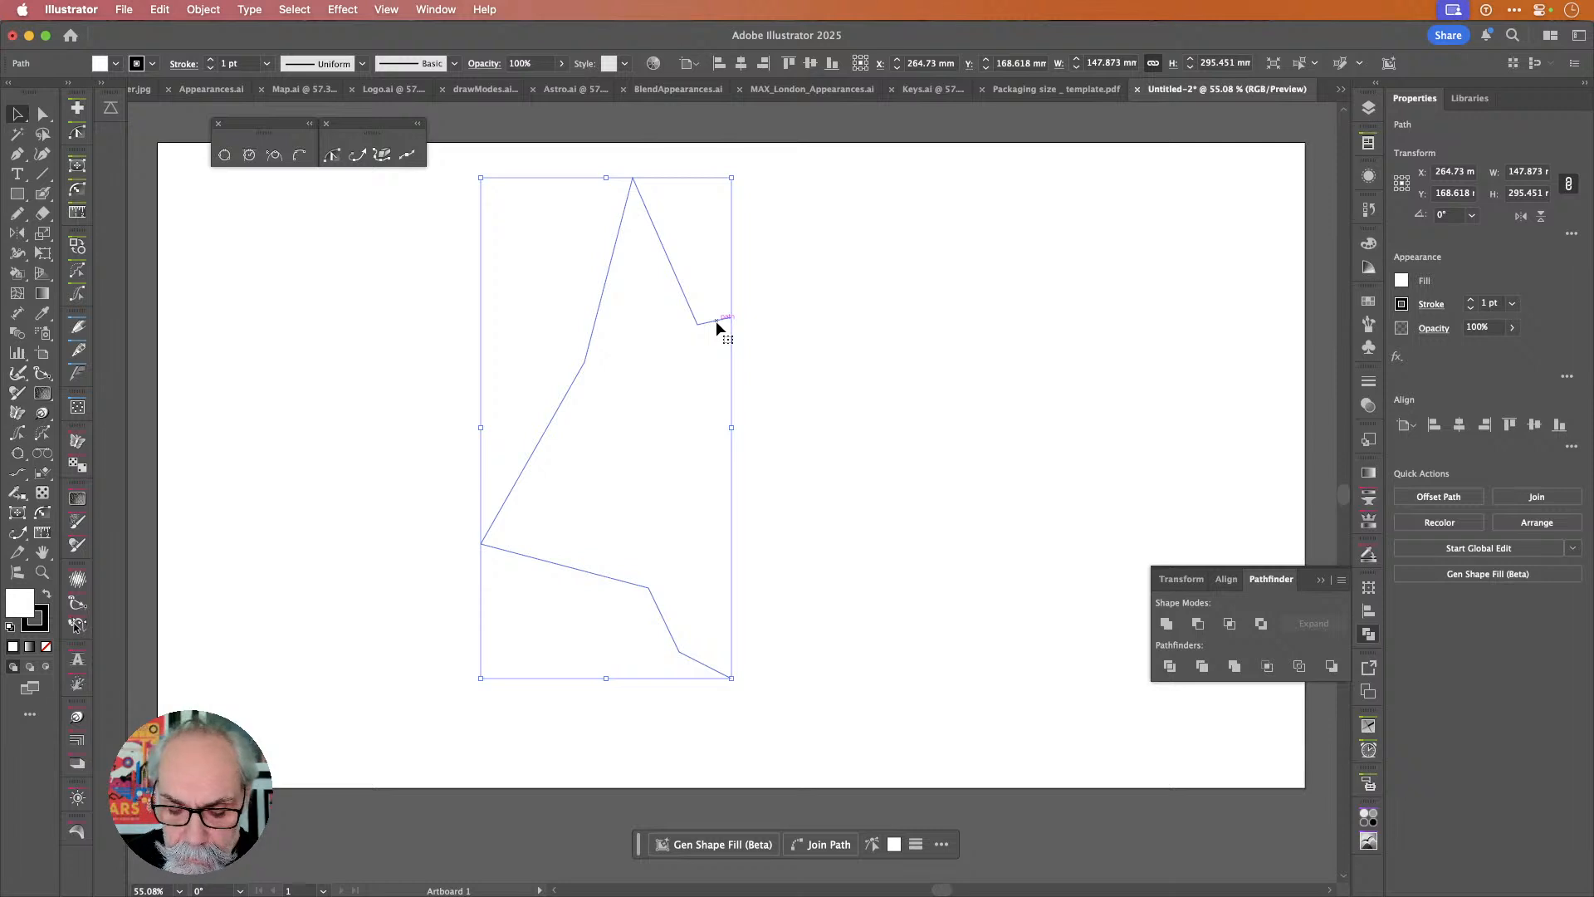
pyautogui.press('o')
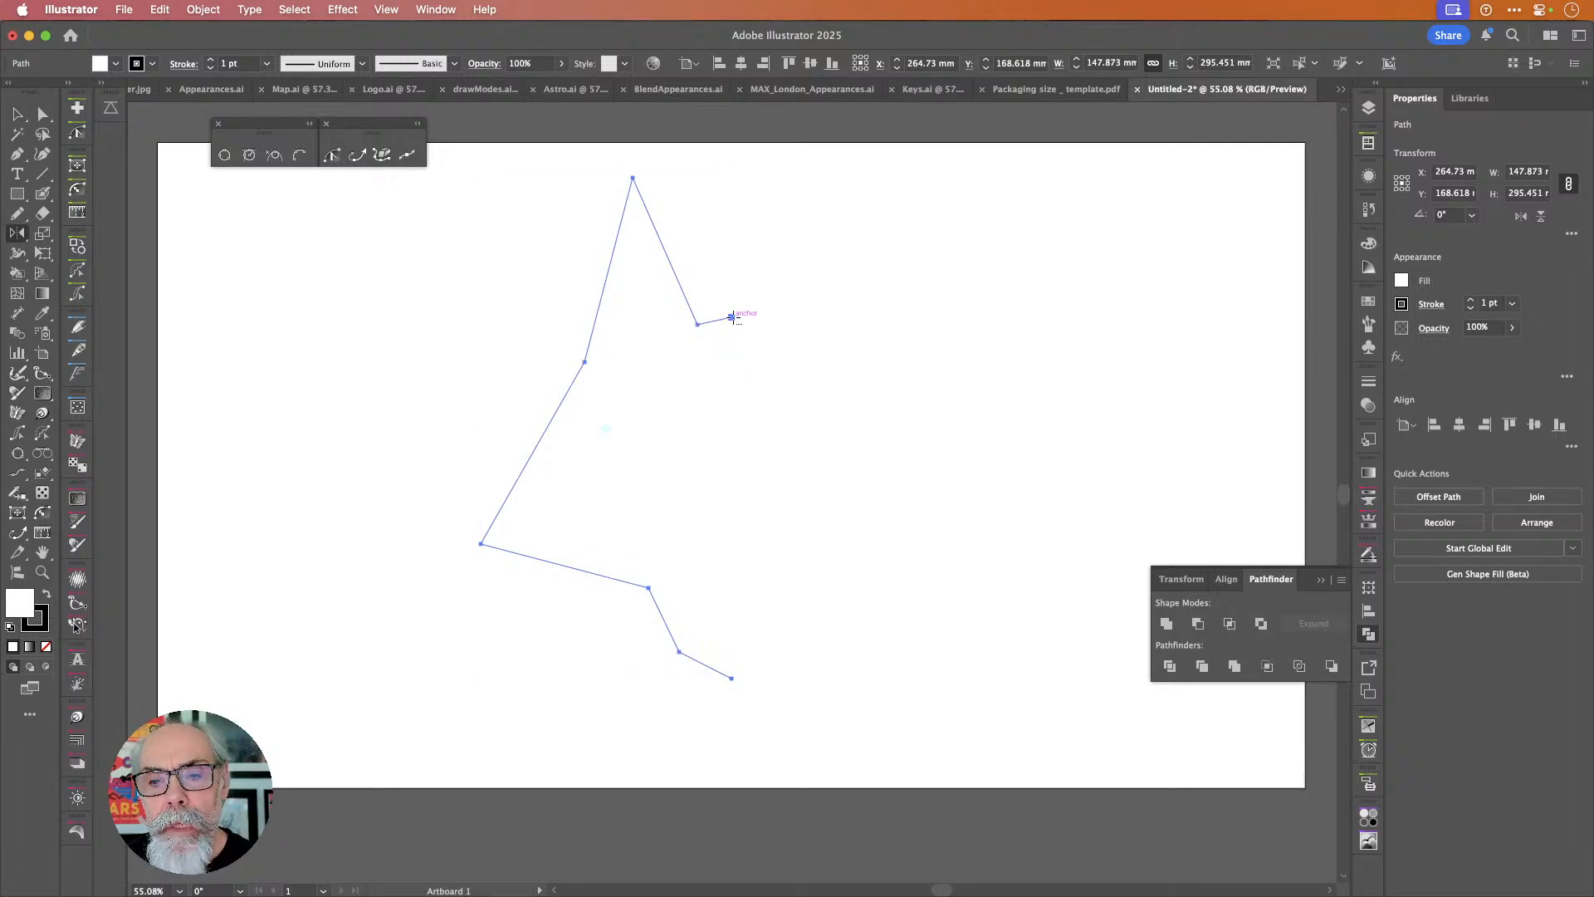
pyautogui.keyDown('alt'); pyautogui.click(733, 318); pyautogui.keyUp('alt')
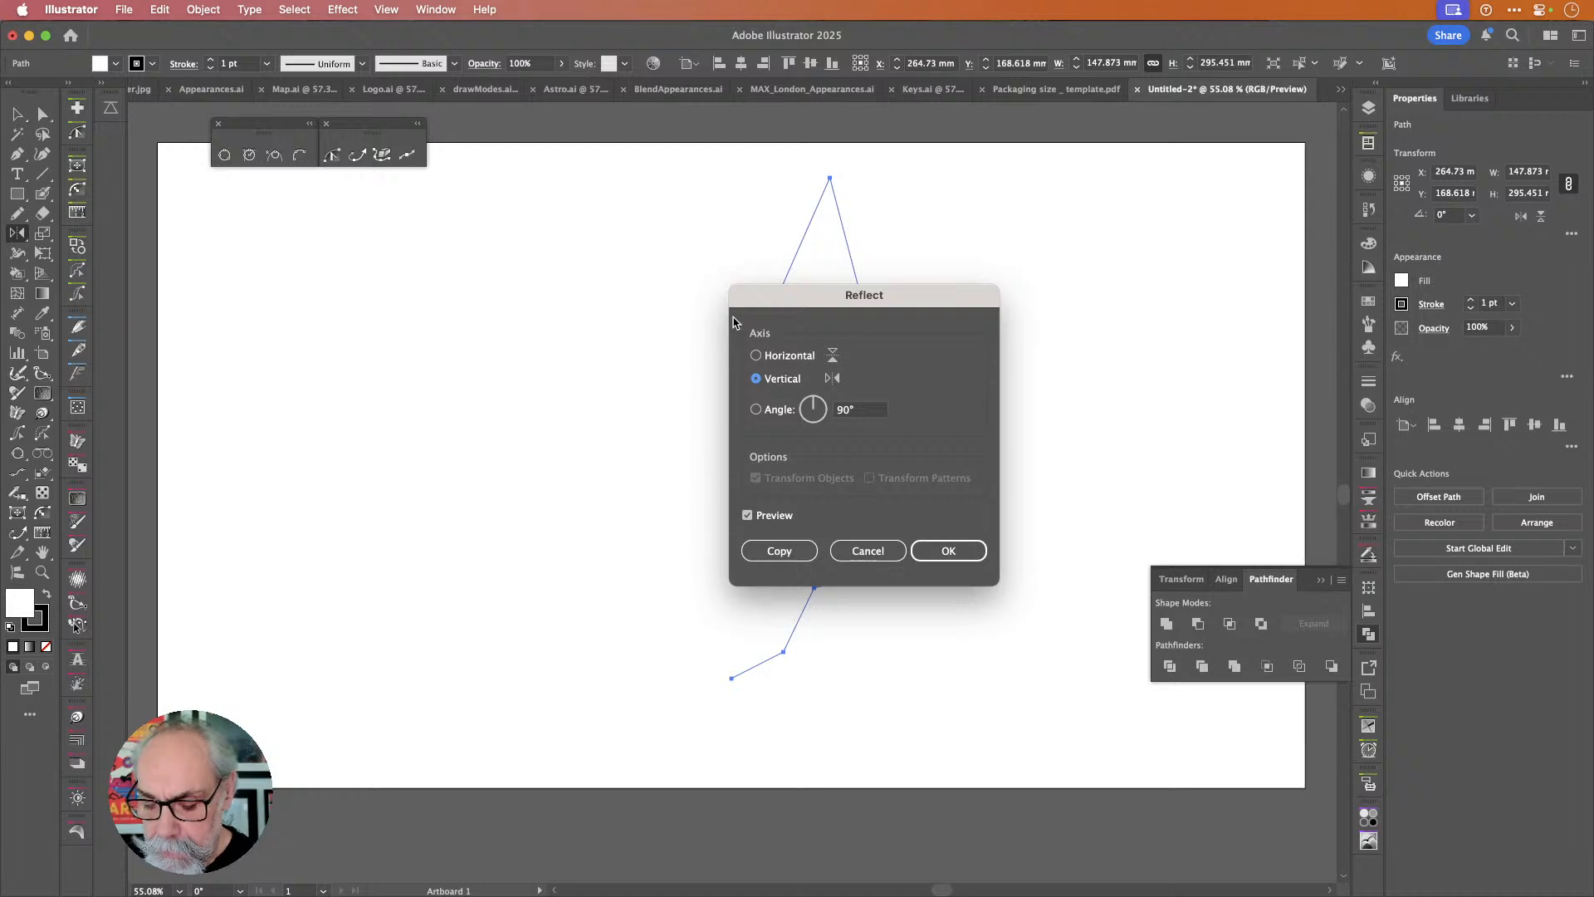
pyautogui.hotkey('alt', 'Return')
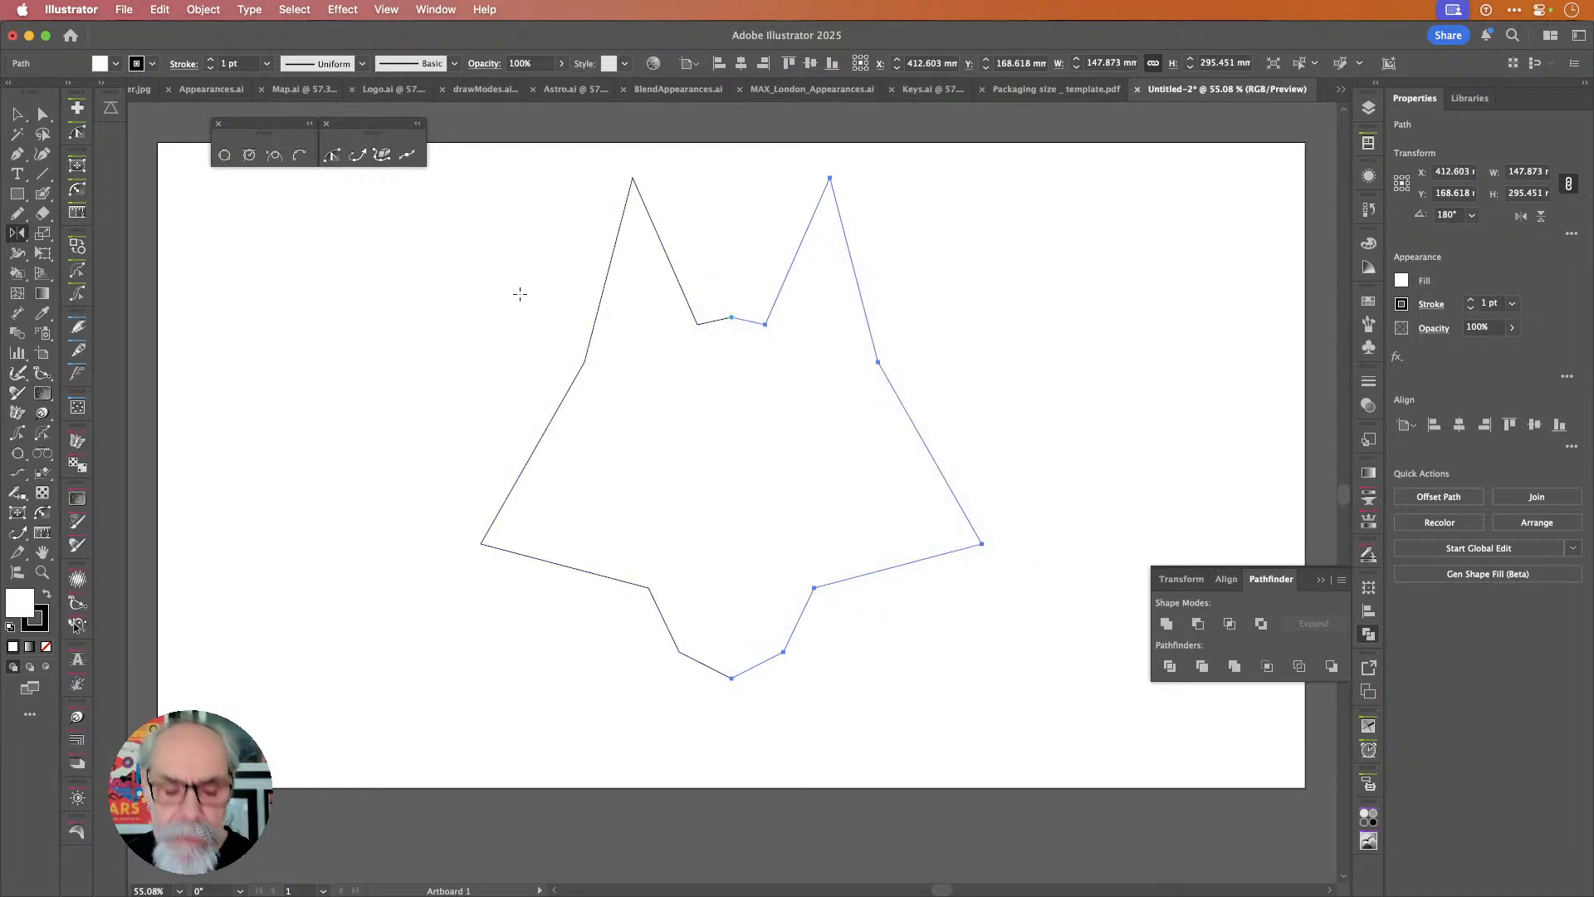
pyautogui.press('v')
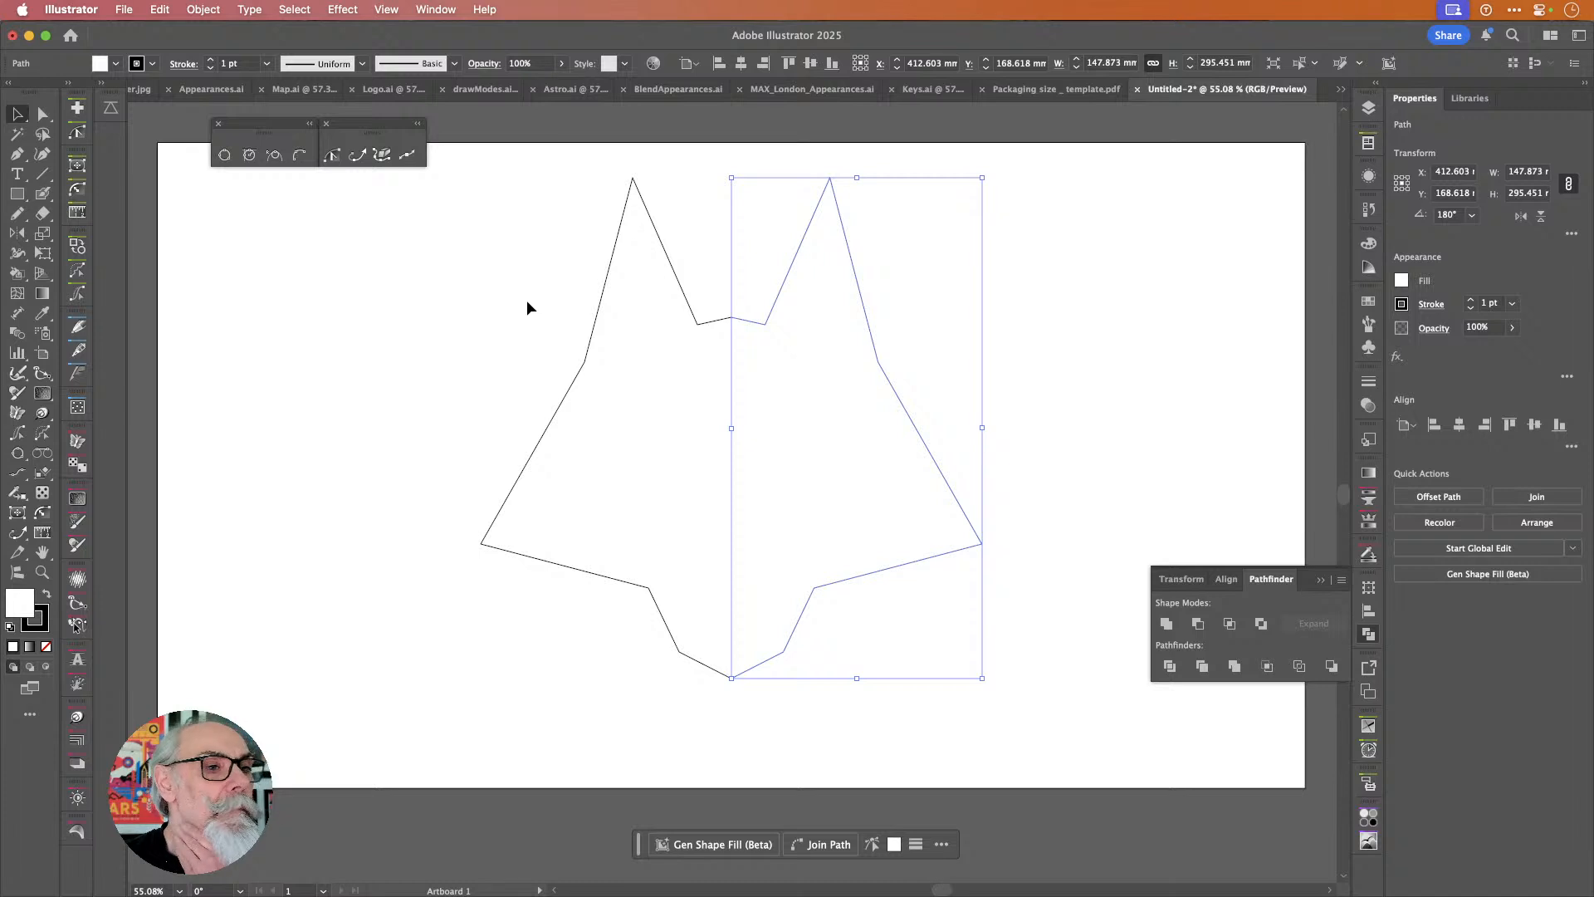
# Join both halves into one closed path and squash it from the top to about 238 mm tall.
pyautogui.click(536, 307)
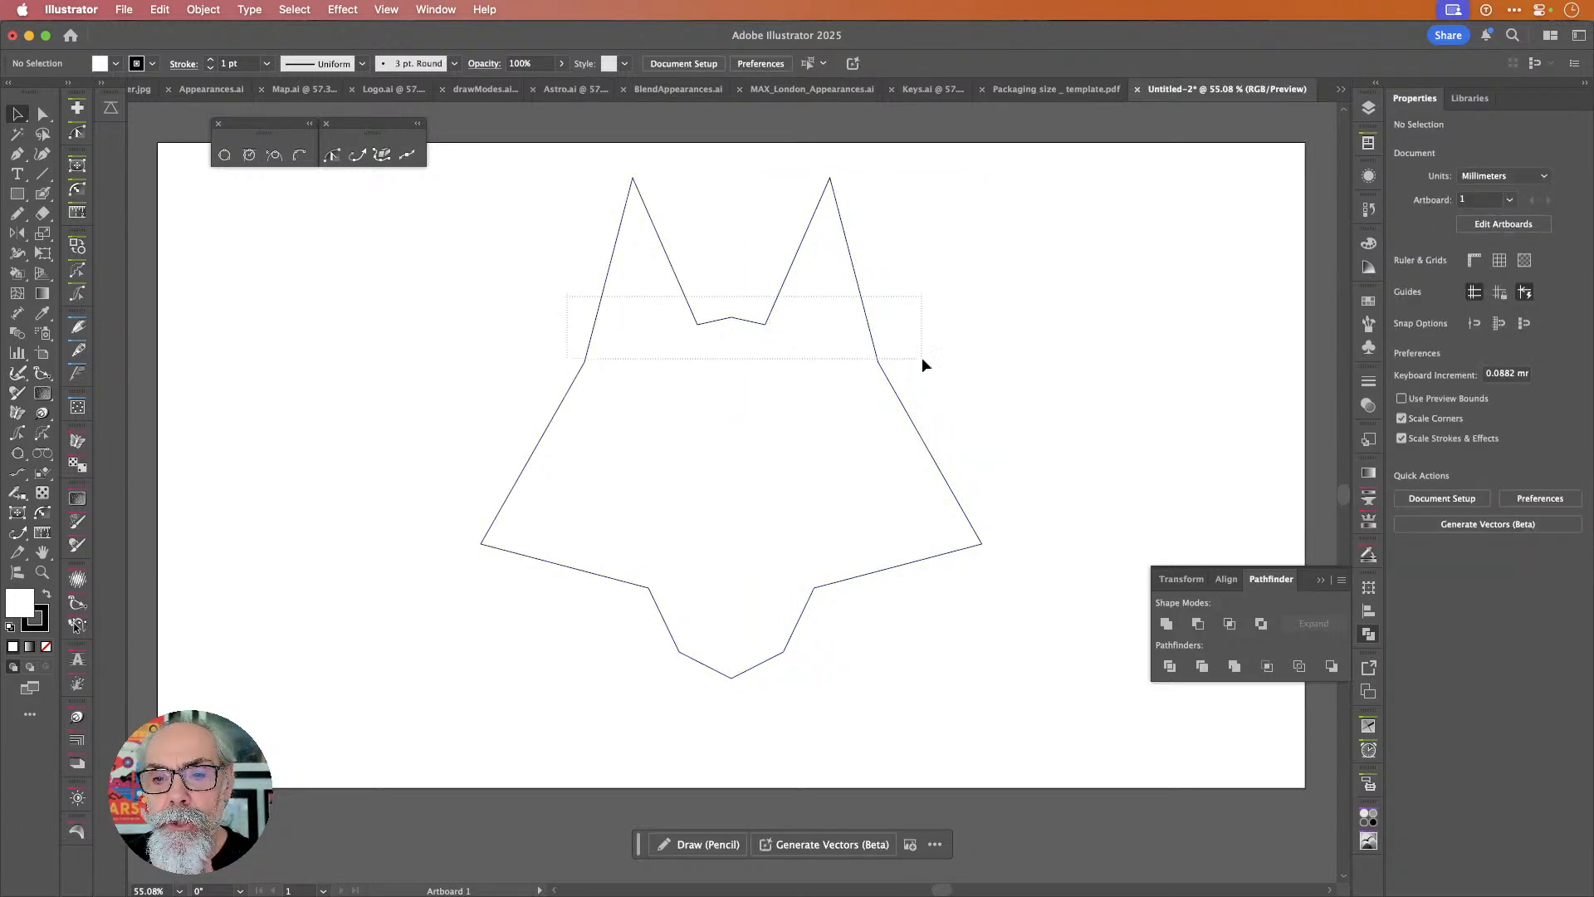
pyautogui.moveTo(922, 359); pyautogui.dragTo(981, 363)
pyautogui.press('super+shift+b')
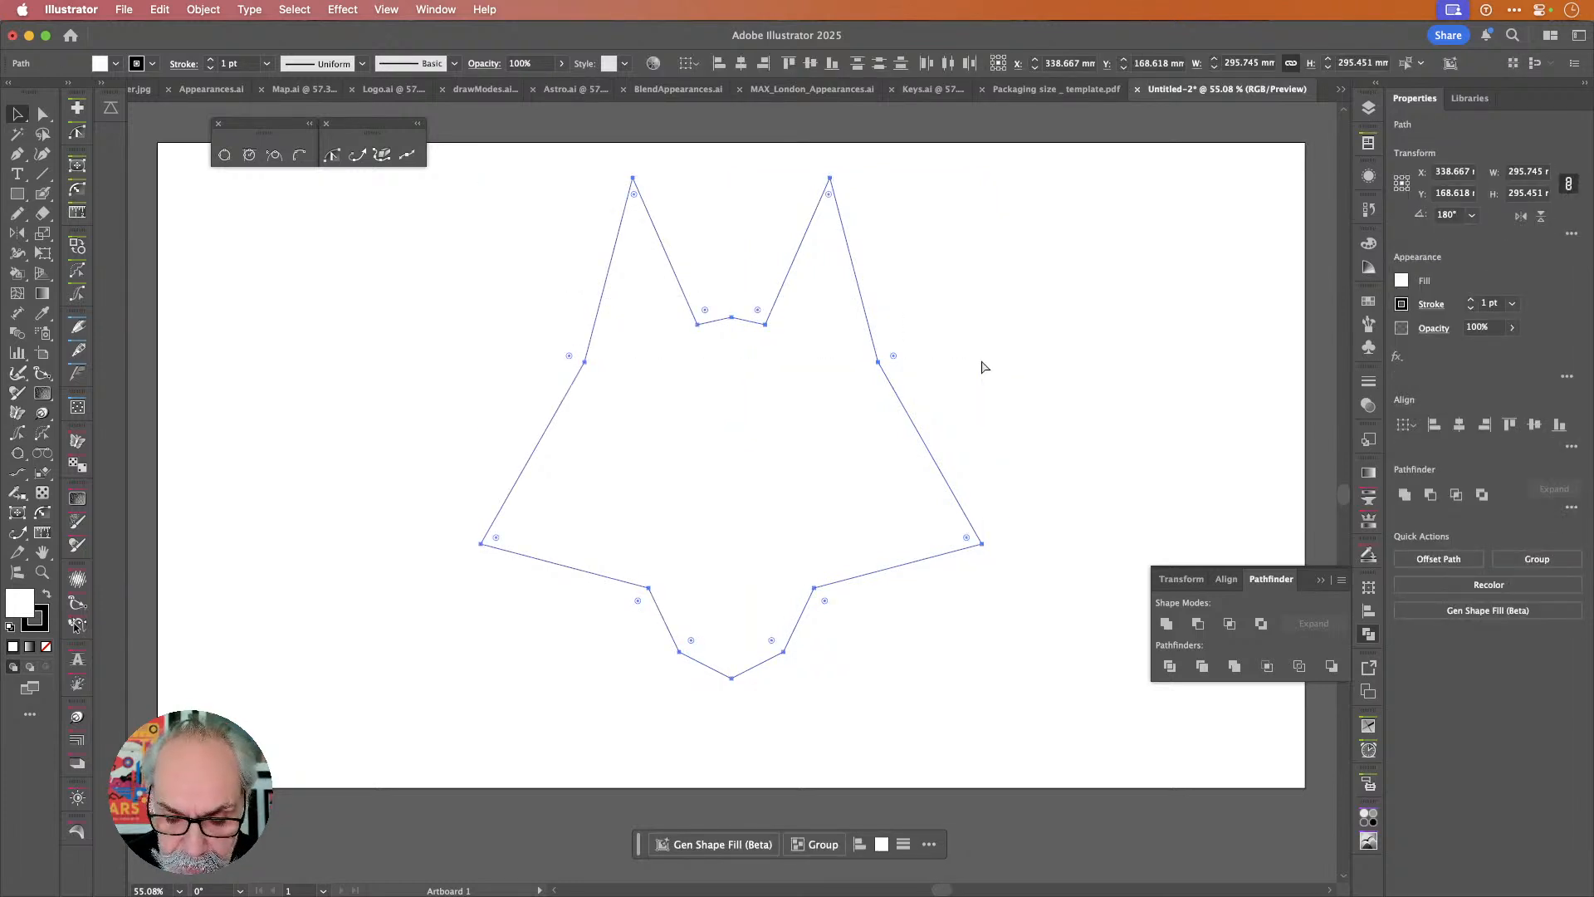
pyautogui.press('super+j')
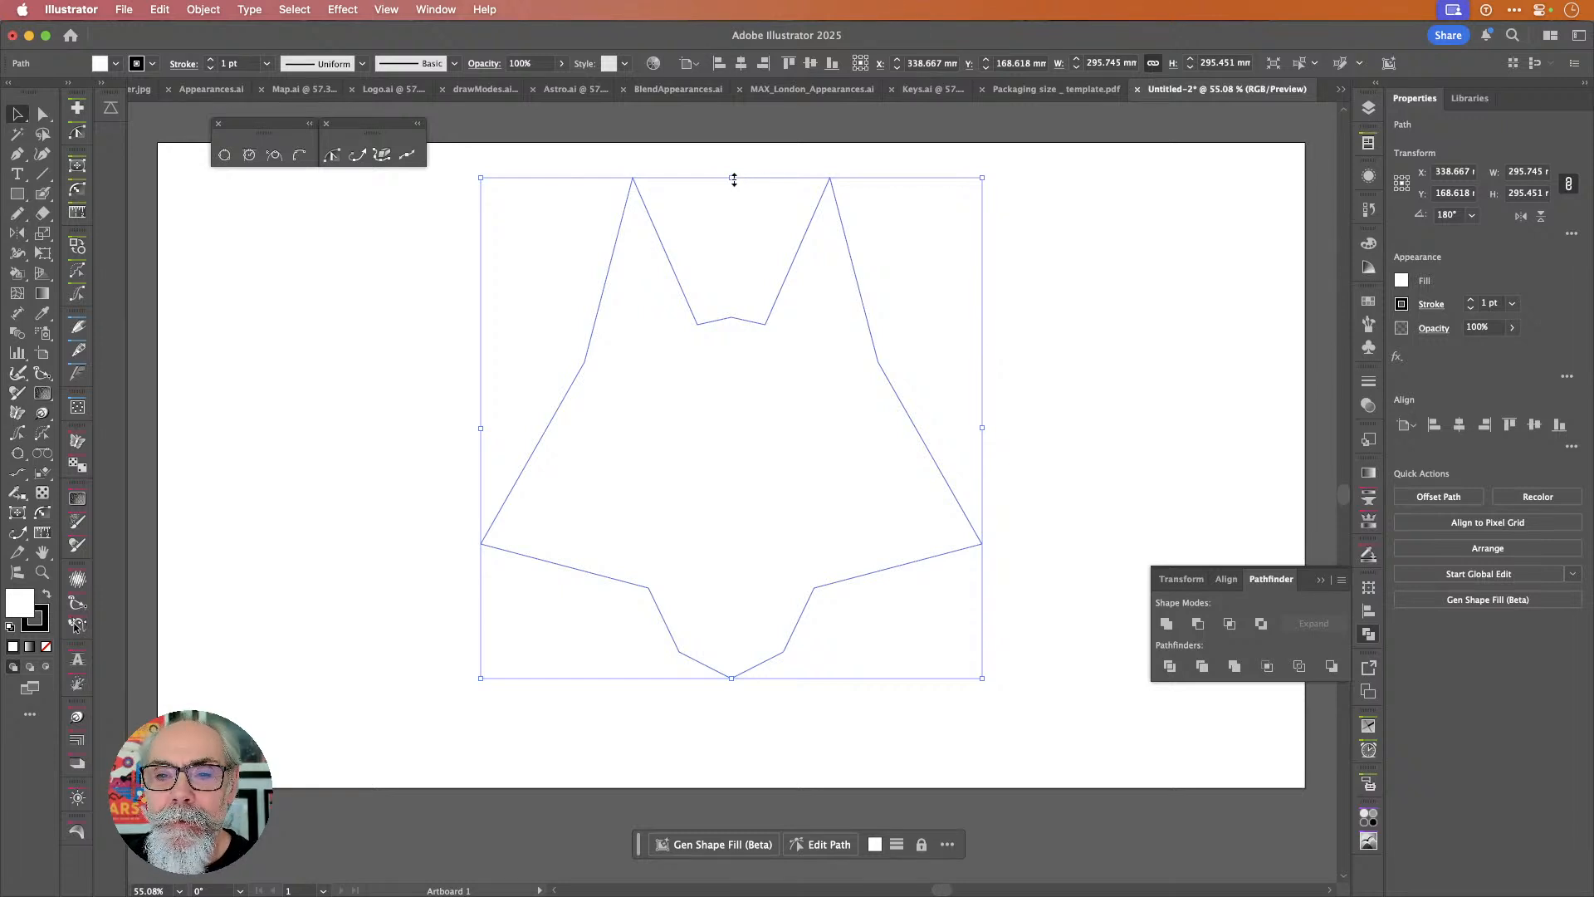
pyautogui.moveTo(733, 177); pyautogui.dragTo(730, 275)
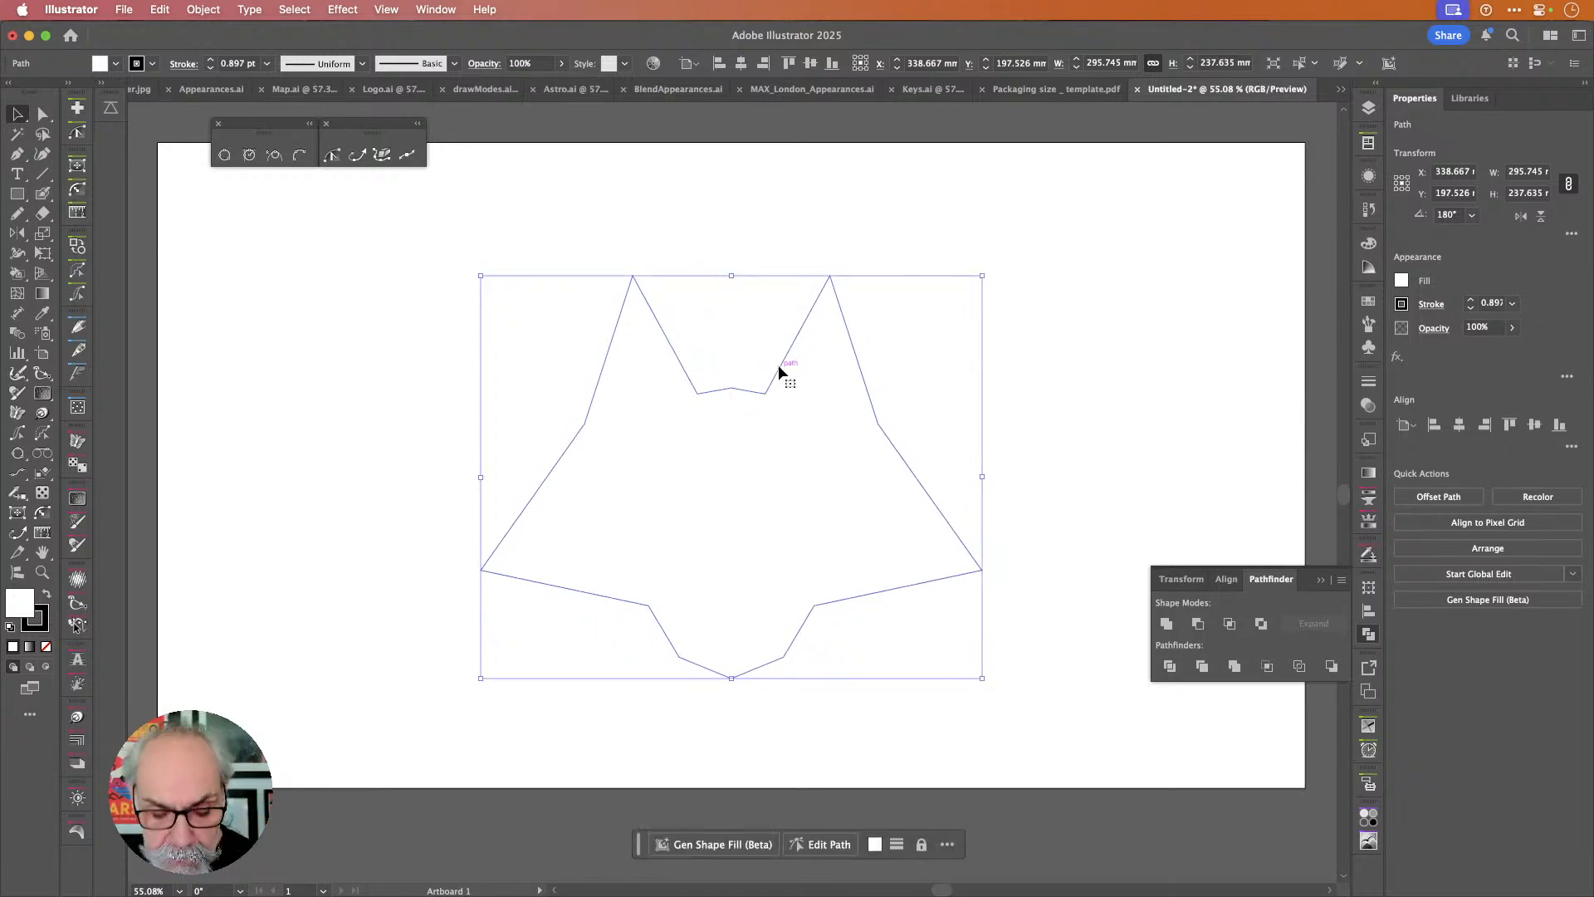
# Select the two inner ear-base anchor points and scale them horizontally apart to widen the gap between the ears.
pyautogui.press('s')
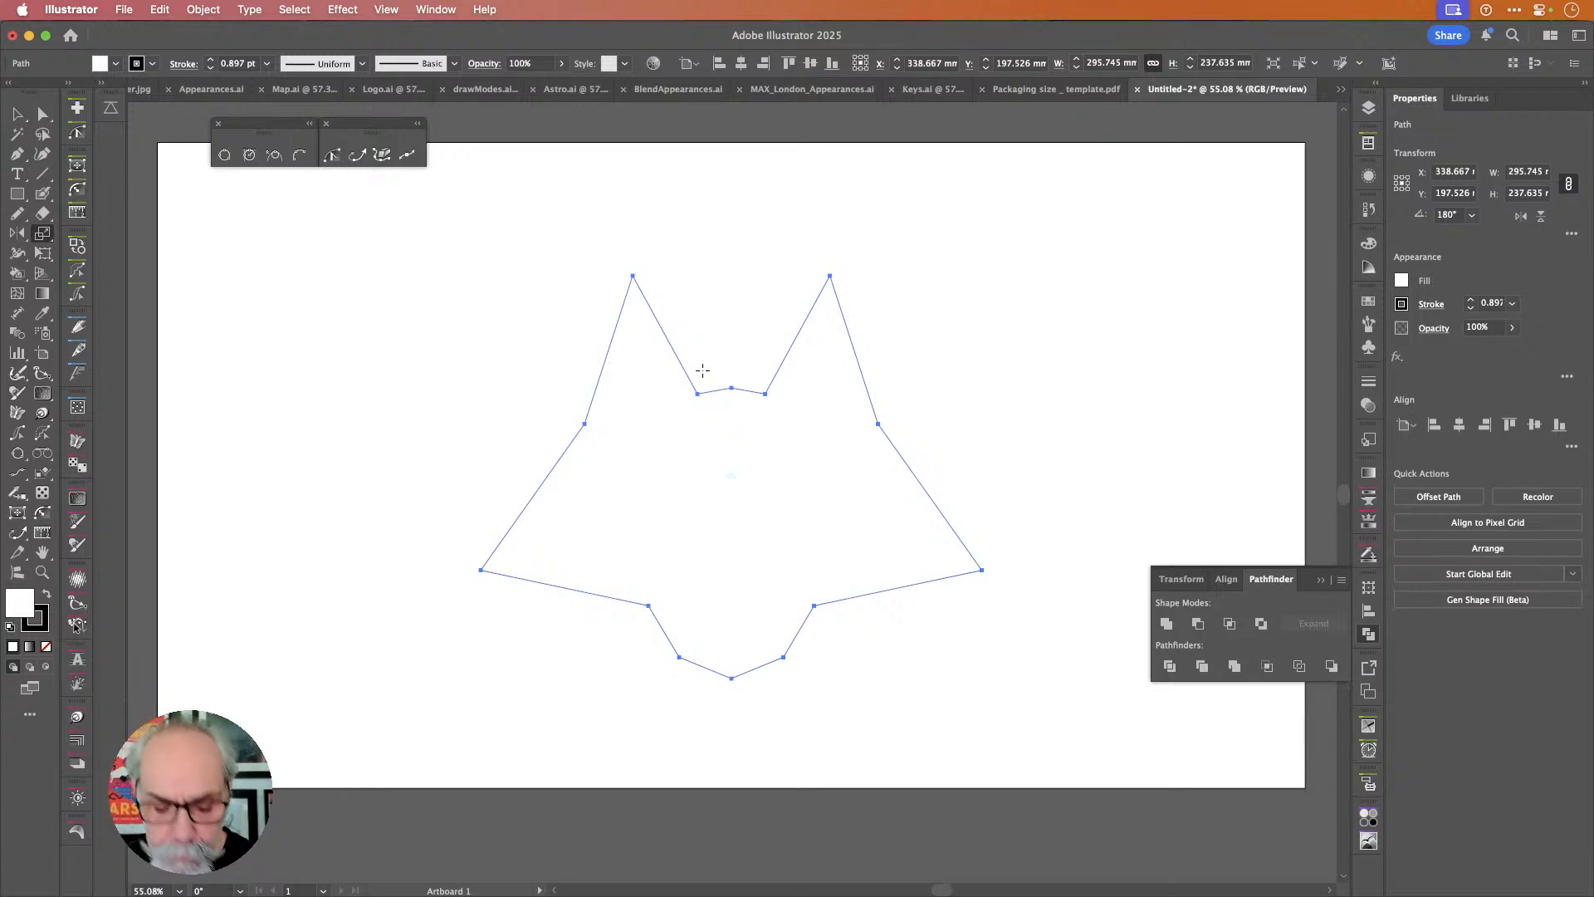
pyautogui.press('l')
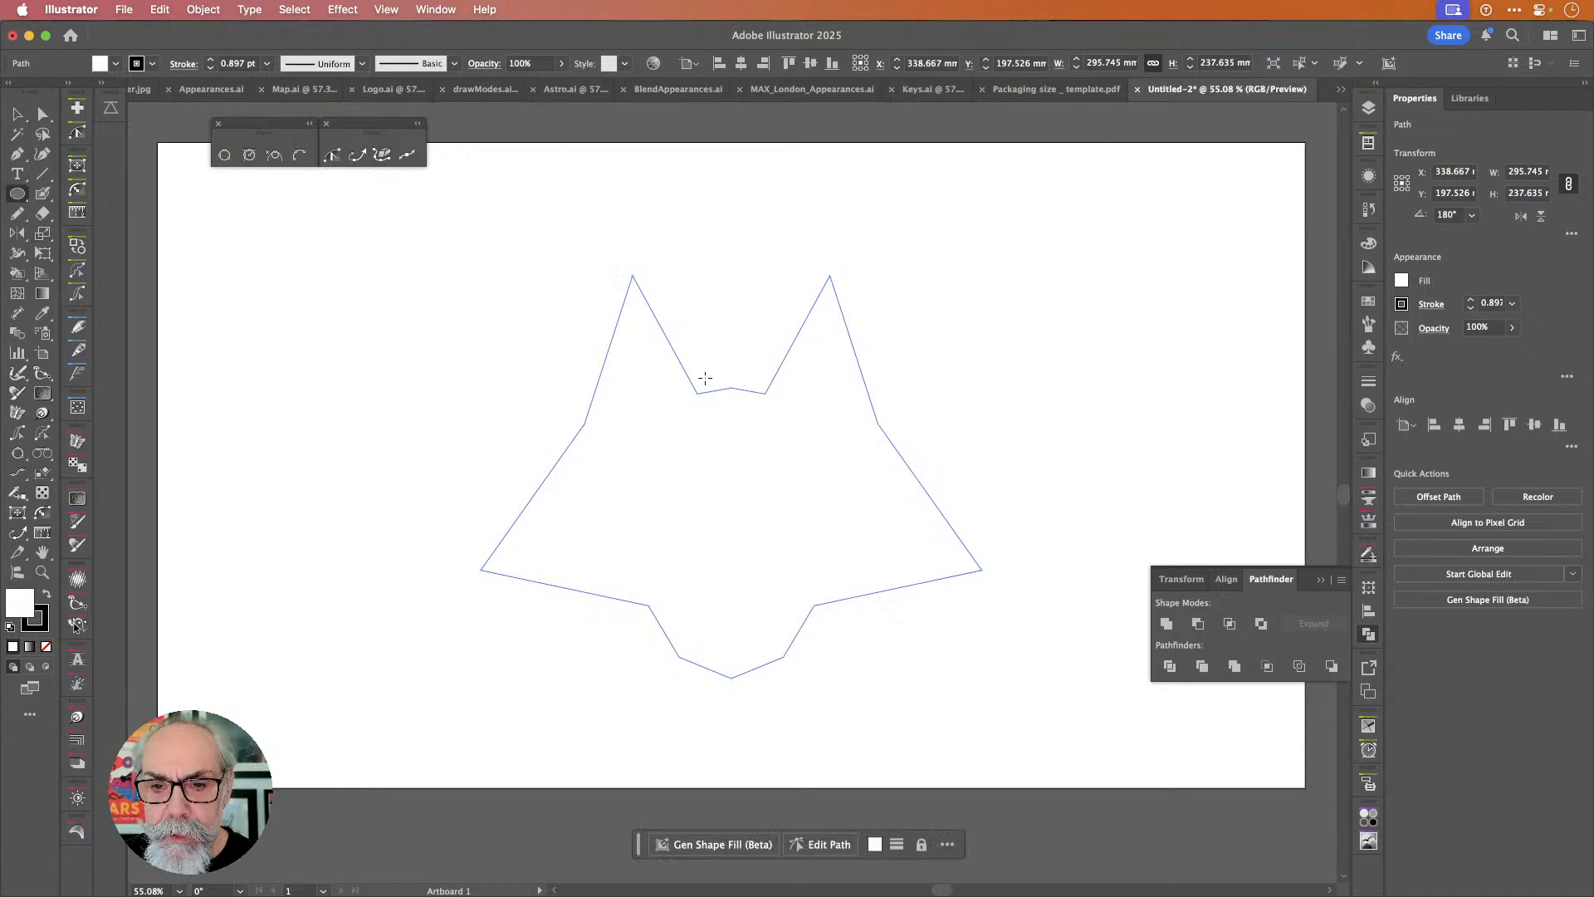
pyautogui.press('q')
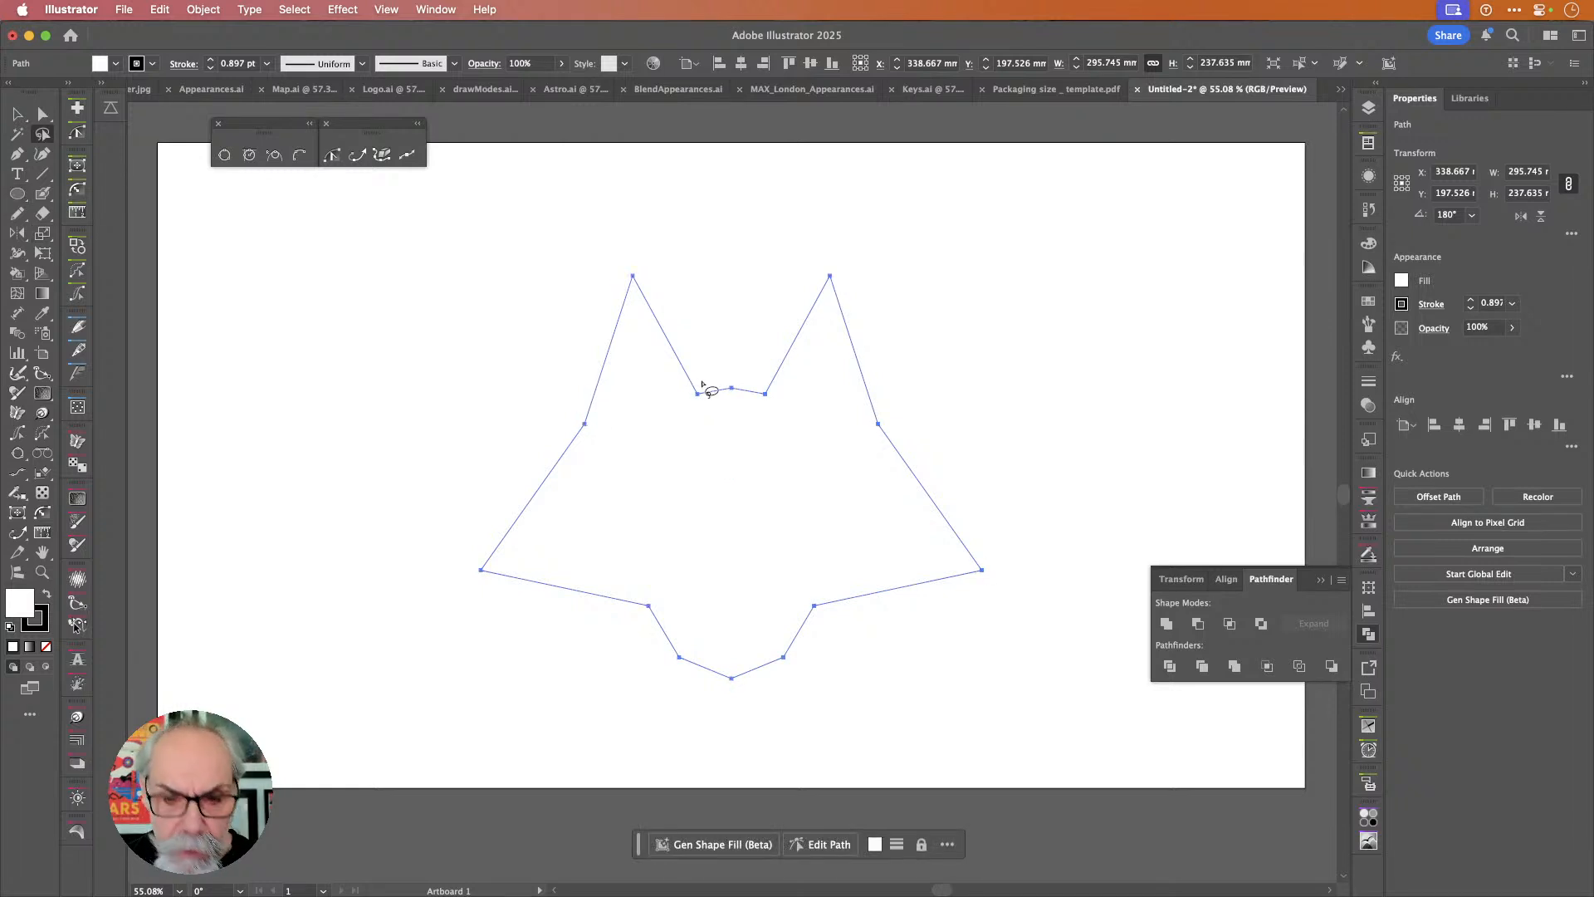
pyautogui.moveTo(686, 392)
pyautogui.mouseDown()
pyautogui.moveTo(697, 410)
pyautogui.moveTo(756, 393)
pyautogui.moveTo(765, 413)
pyautogui.moveTo(773, 384)
pyautogui.moveTo(741, 401)
pyautogui.moveTo(700, 384)
pyautogui.mouseUp()
pyautogui.press('s')
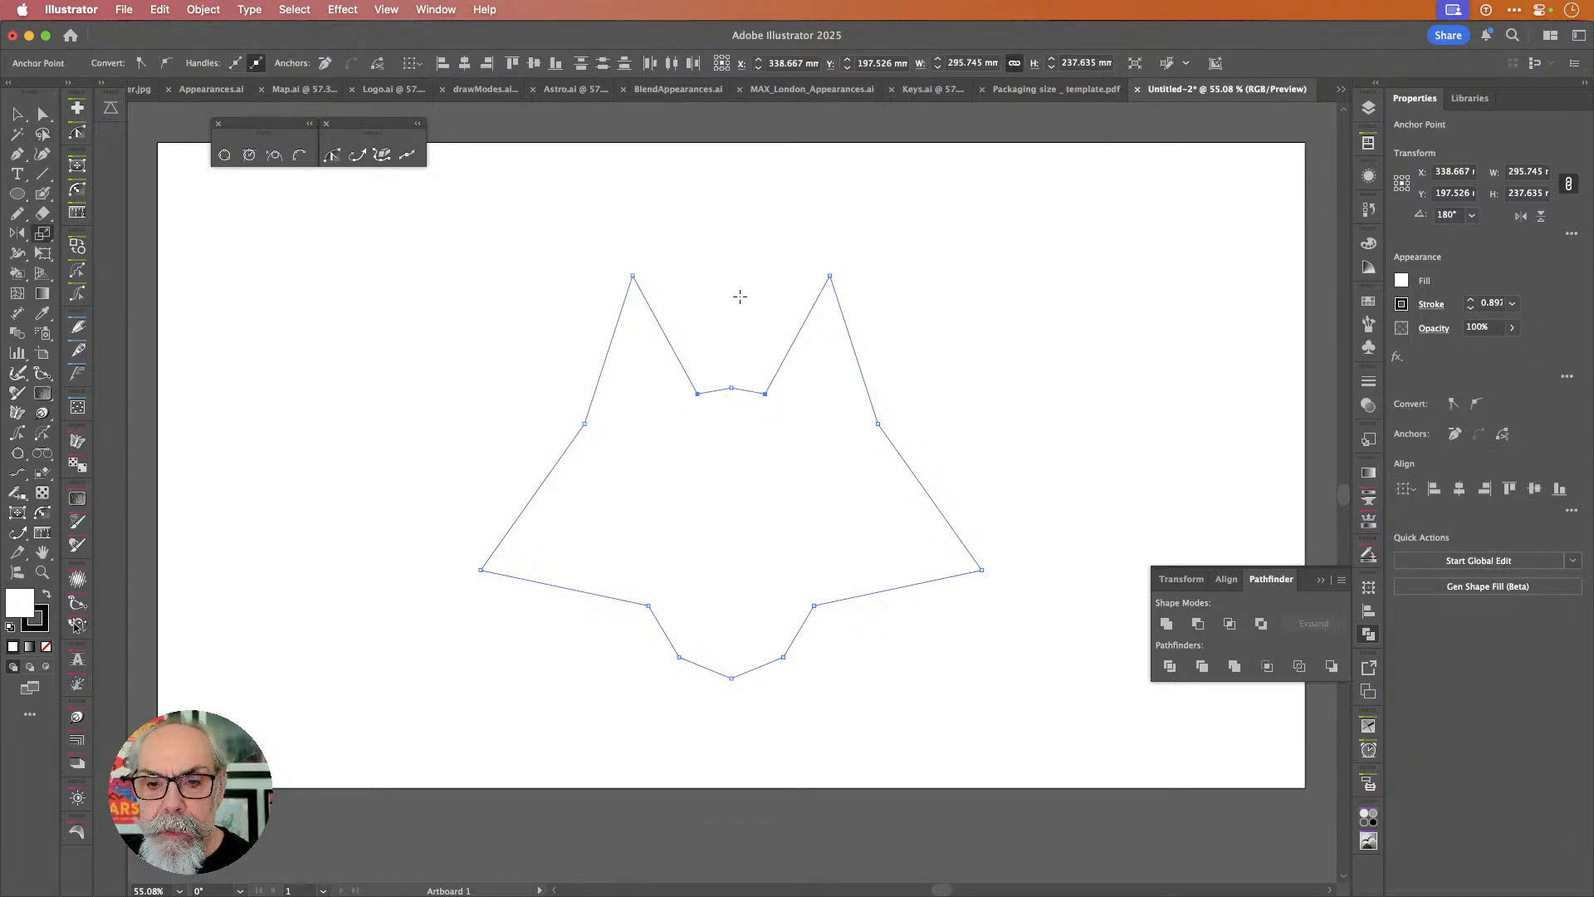
pyautogui.moveTo(746, 299); pyautogui.dragTo(760, 306)
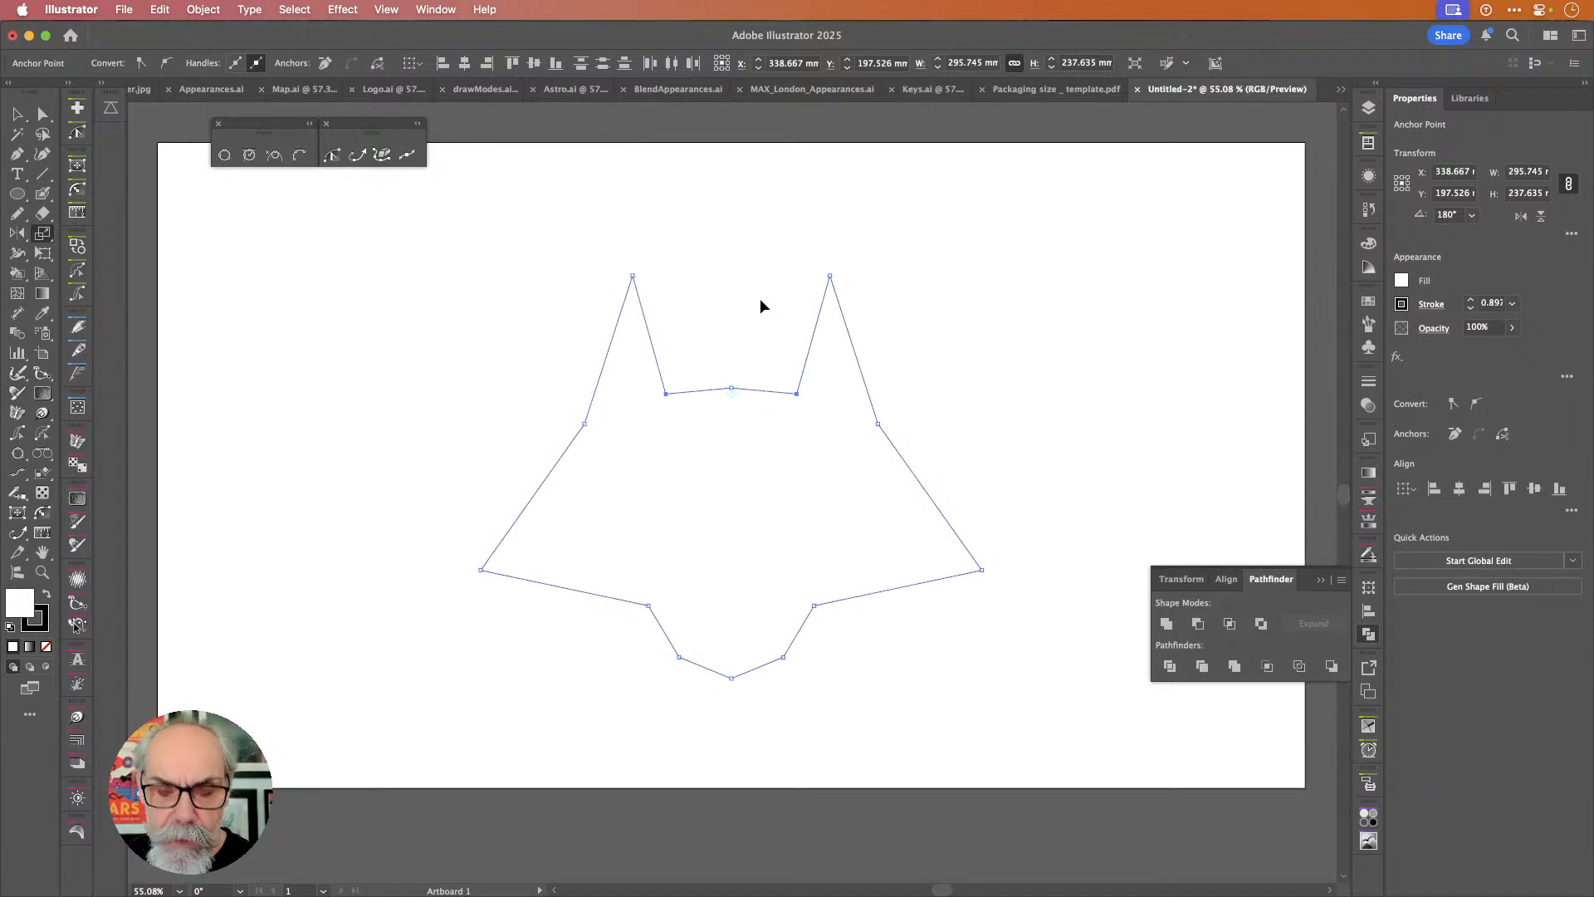
# Select the two outer anchor points below the ears and scale them horizontally apart to broaden the head.
pyautogui.press('a')
pyautogui.click(584, 424)
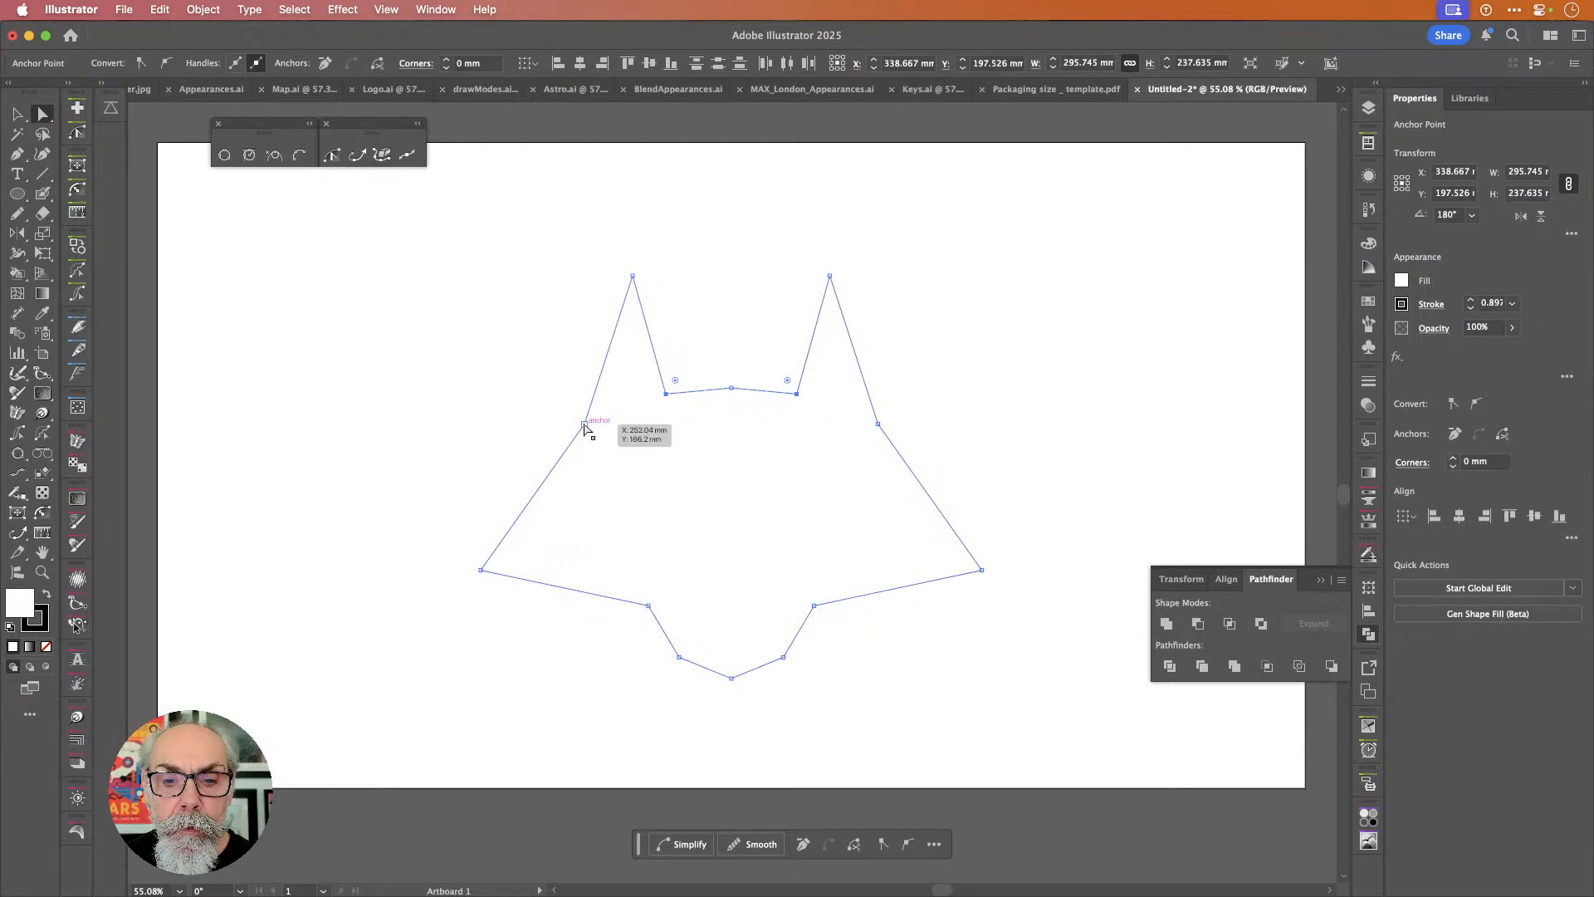
pyautogui.keyDown('shift'); pyautogui.click(879, 424); pyautogui.keyUp('shift')
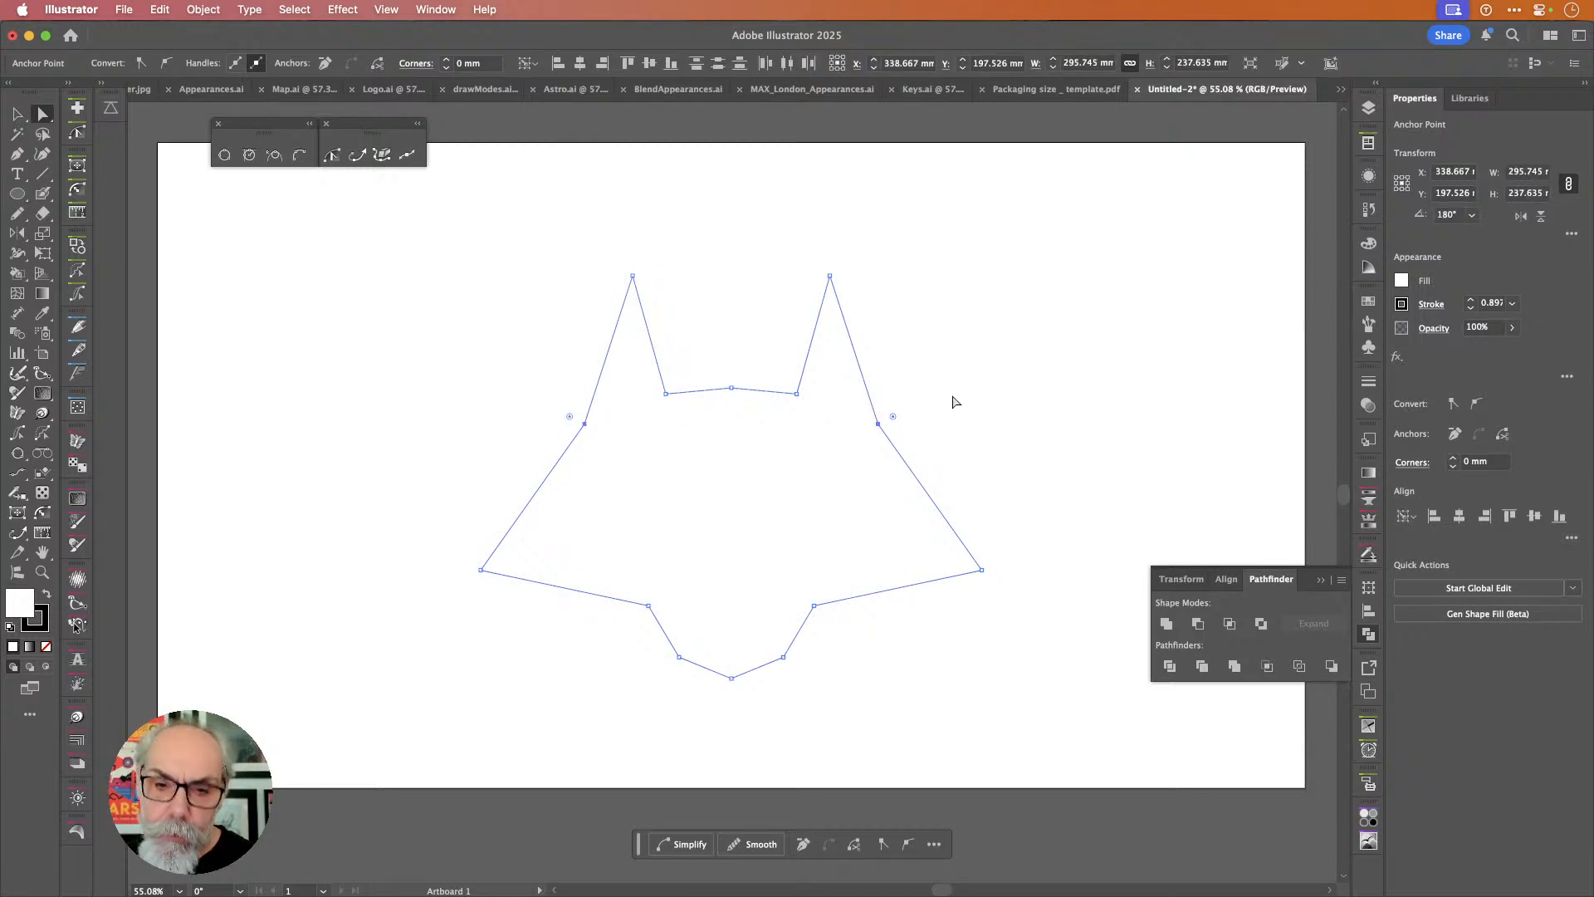
pyautogui.press('s')
pyautogui.moveTo(953, 389); pyautogui.dragTo(1013, 395)
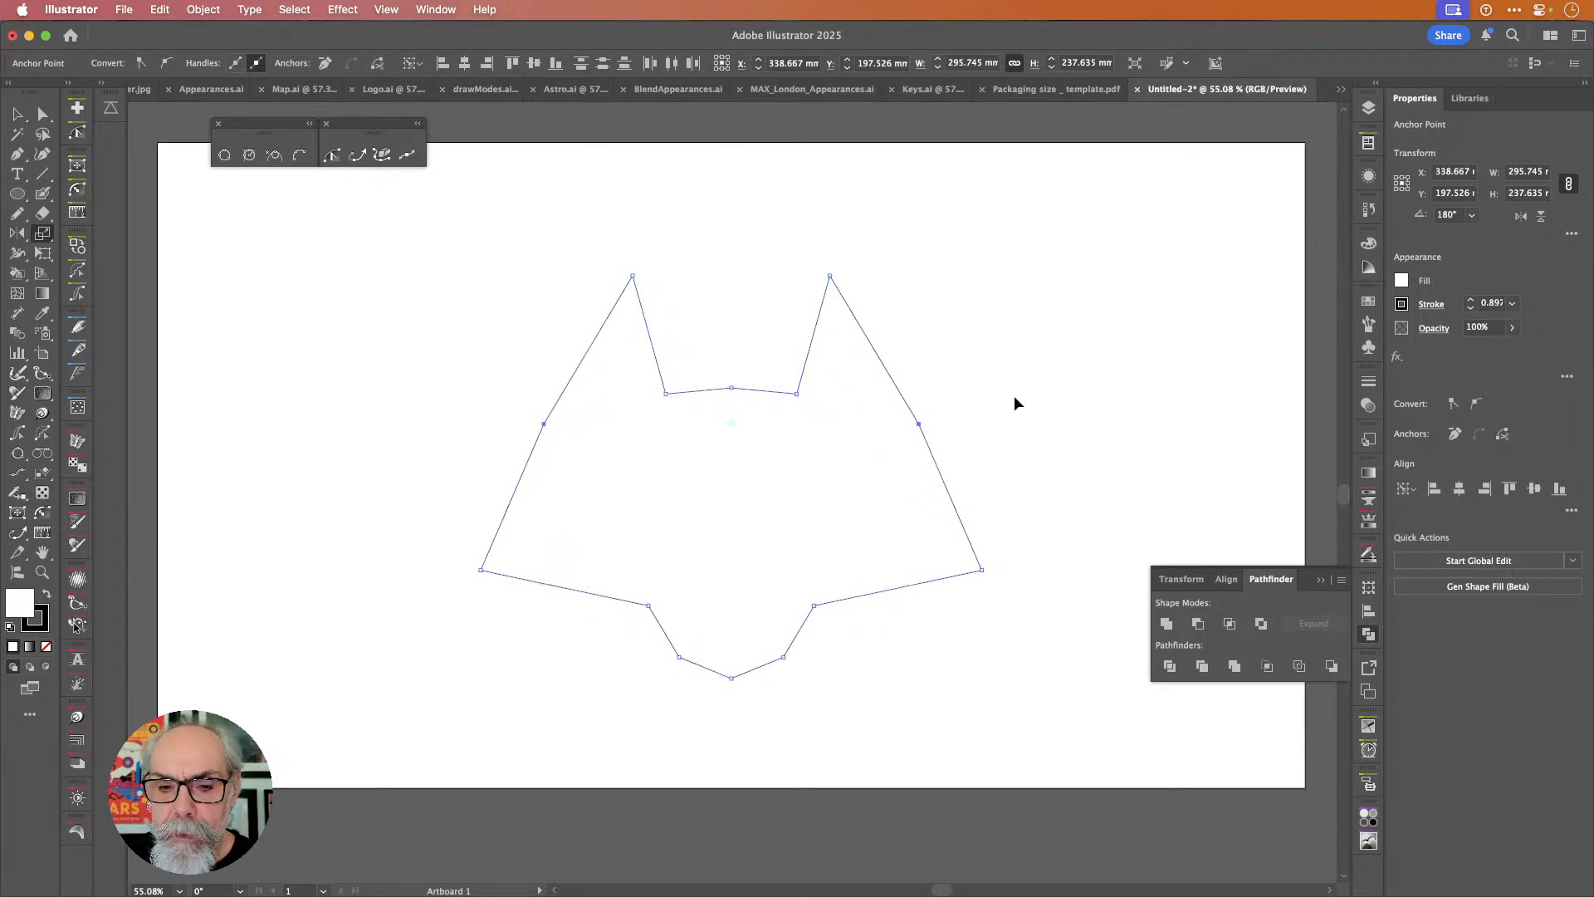
# Raise the two outermost cheek anchor points together and scale them horizontally inward until the head is about 253 mm wide.
pyautogui.press('a')
pyautogui.click(481, 569)
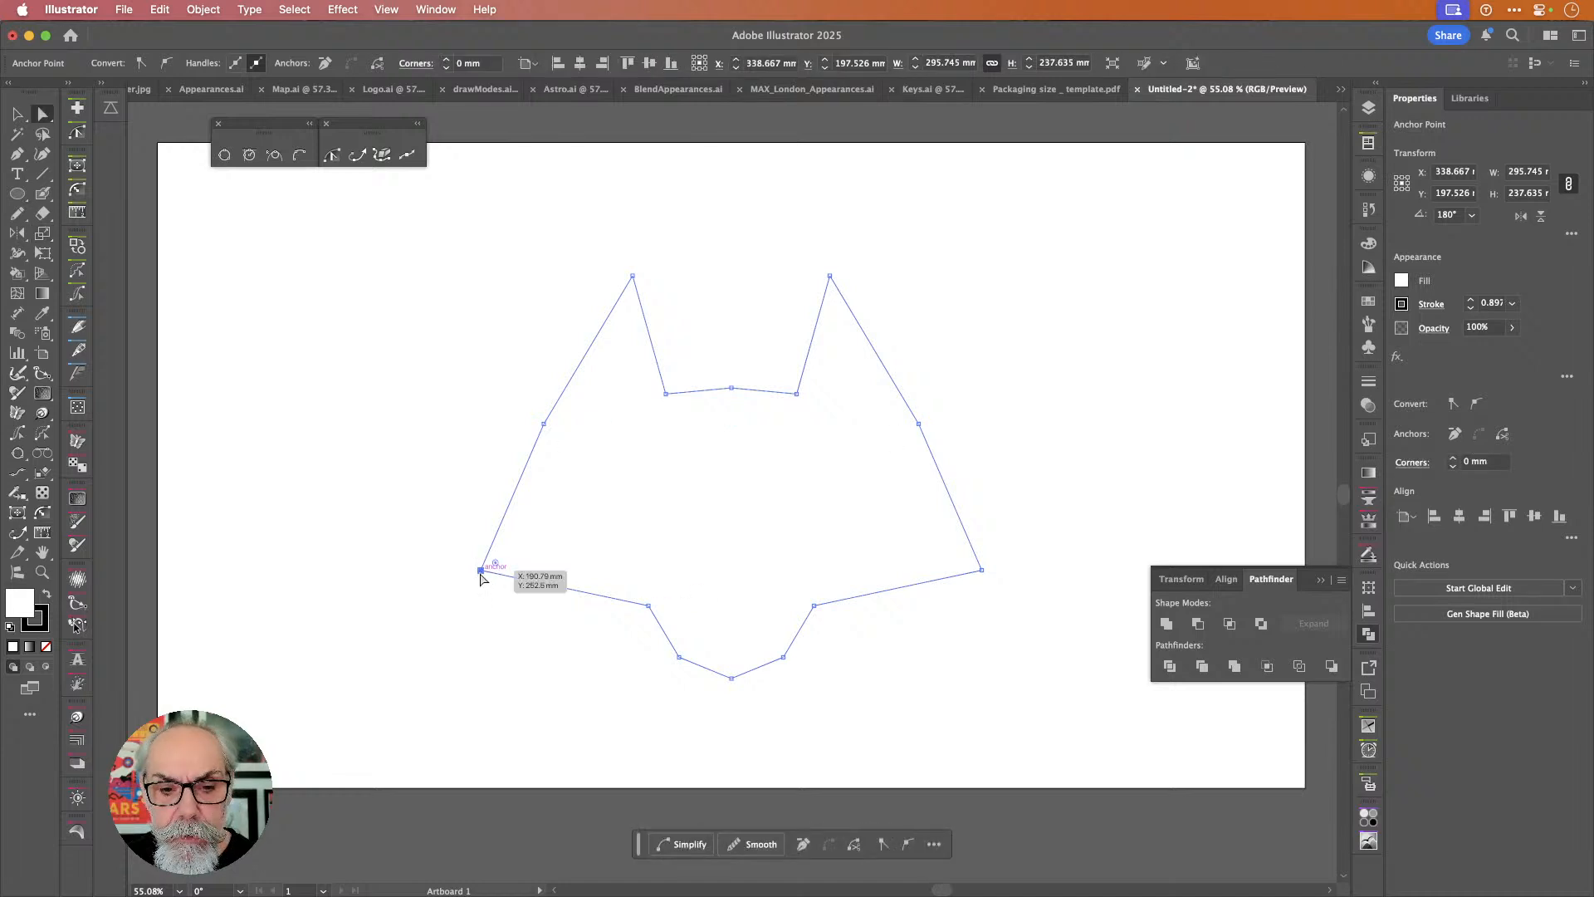
pyautogui.keyDown('shift'); pyautogui.click(981, 570); pyautogui.keyUp('shift')
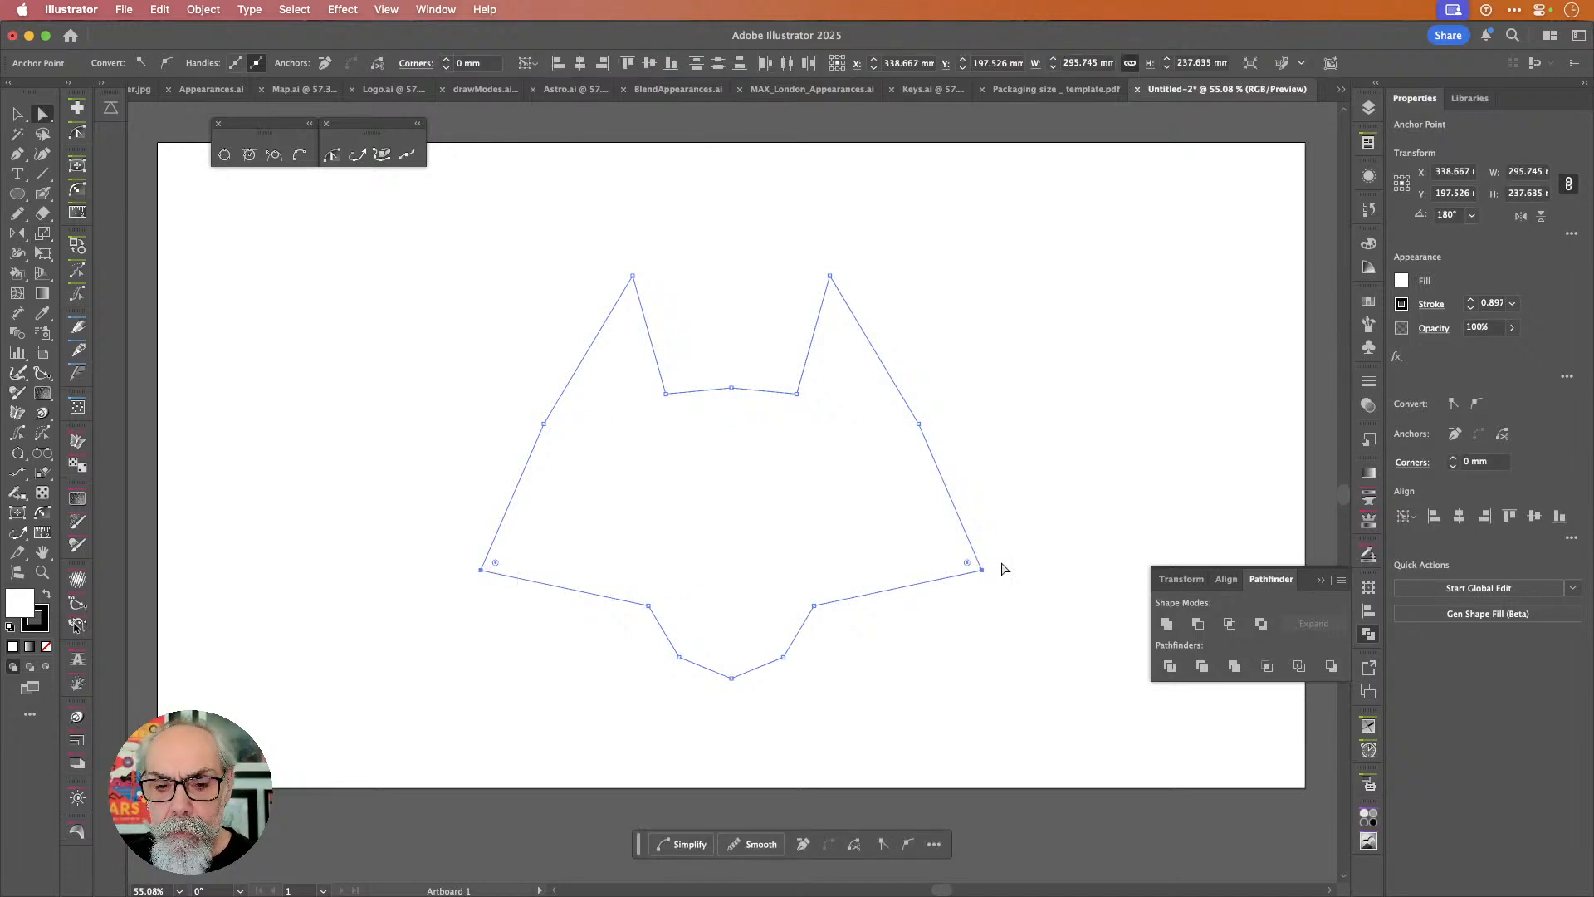
pyautogui.press('Up')
pyautogui.press('Up')
pyautogui.press('Up')
pyautogui.press('Up')
pyautogui.press('Up')
pyautogui.press('Up')
pyautogui.press('Up')
pyautogui.press('Up')
pyautogui.press('Up')
pyautogui.press('Up')
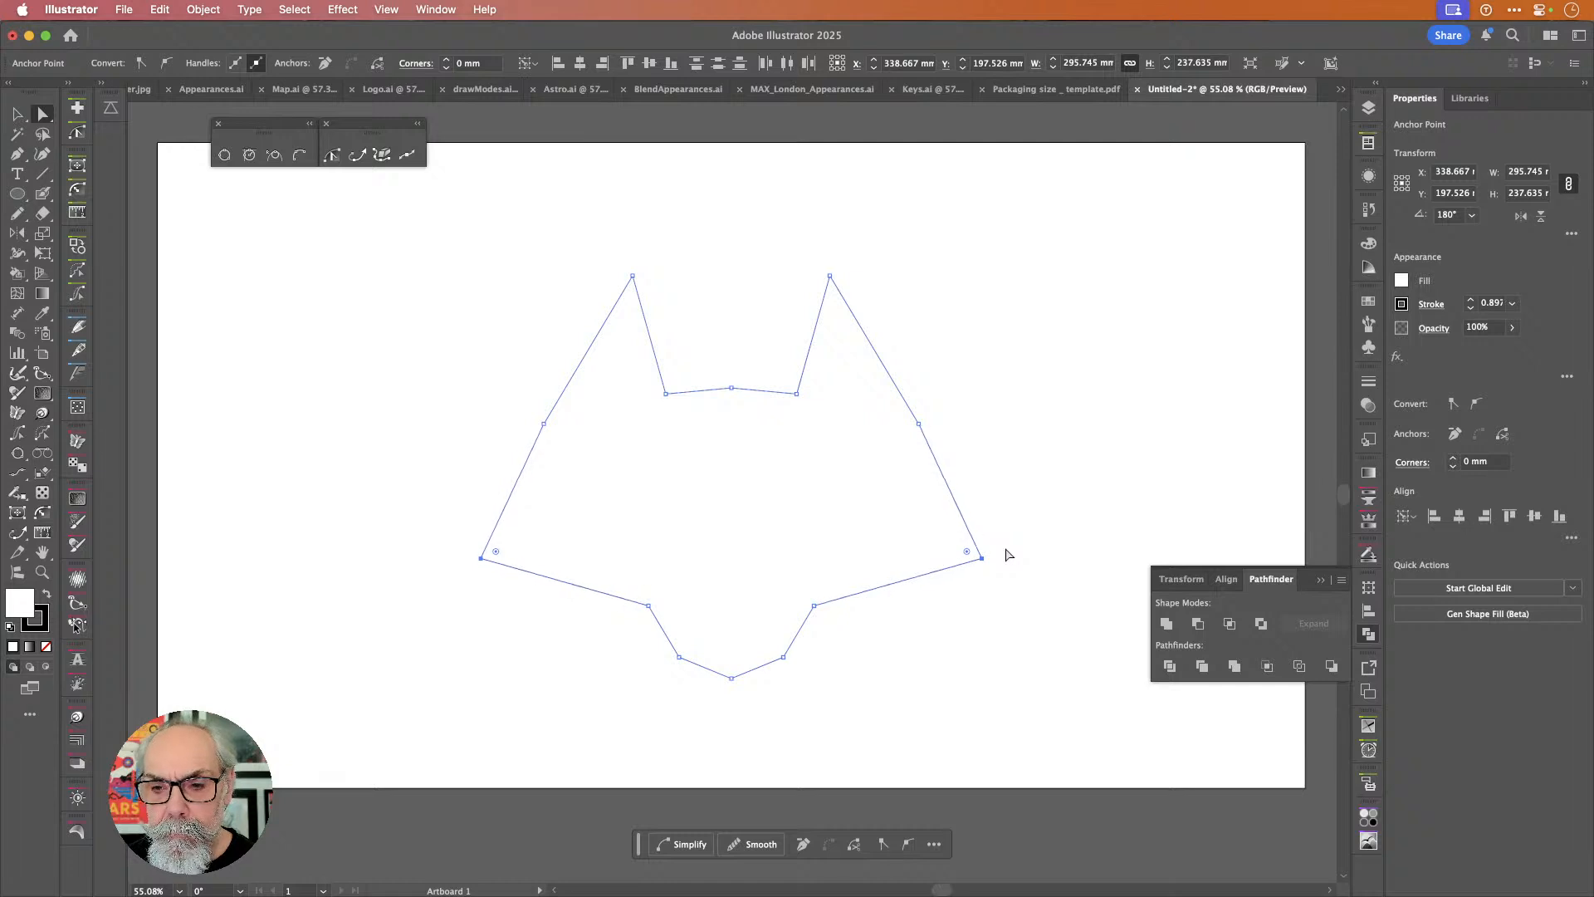
pyautogui.press('Up')
pyautogui.press('Up')
pyautogui.press('Up')
pyautogui.press('Up')
pyautogui.press('Up')
pyautogui.press('Up')
pyautogui.press('Up')
pyautogui.press('Up')
pyautogui.press('Up')
pyautogui.press('Up')
pyautogui.press('Up')
pyautogui.press('Up')
pyautogui.press('Up')
pyautogui.press('Up')
pyautogui.press('Up')
pyautogui.press('Up')
pyautogui.press('Up')
pyautogui.press('Up')
pyautogui.press('Up')
pyautogui.press('Up')
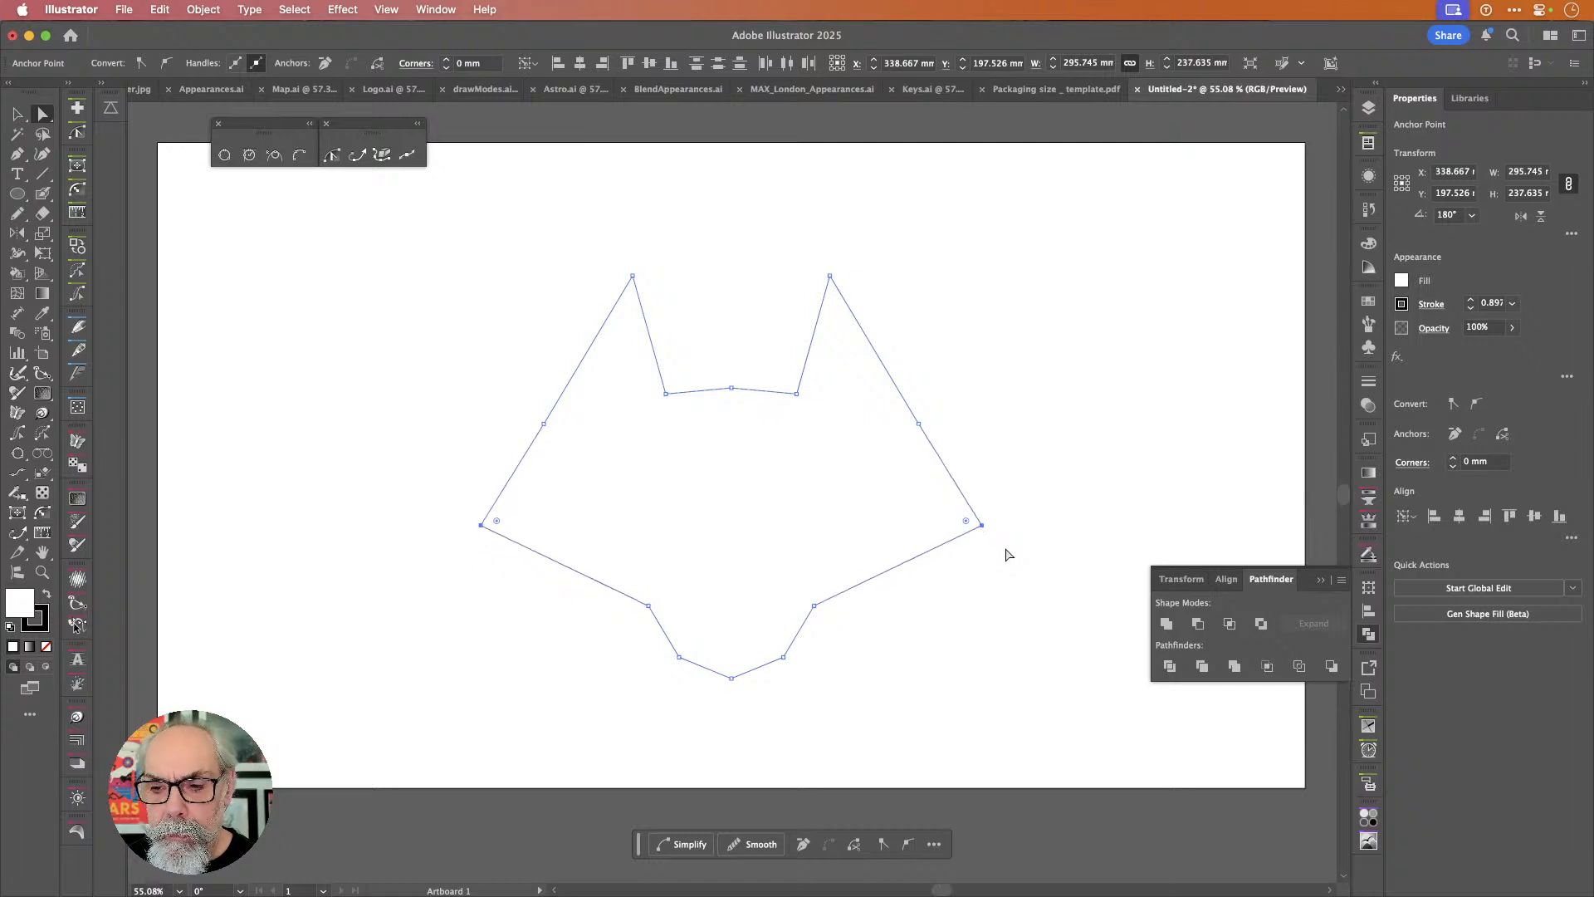
pyautogui.press('s')
pyautogui.moveTo(1013, 509); pyautogui.dragTo(974, 504)
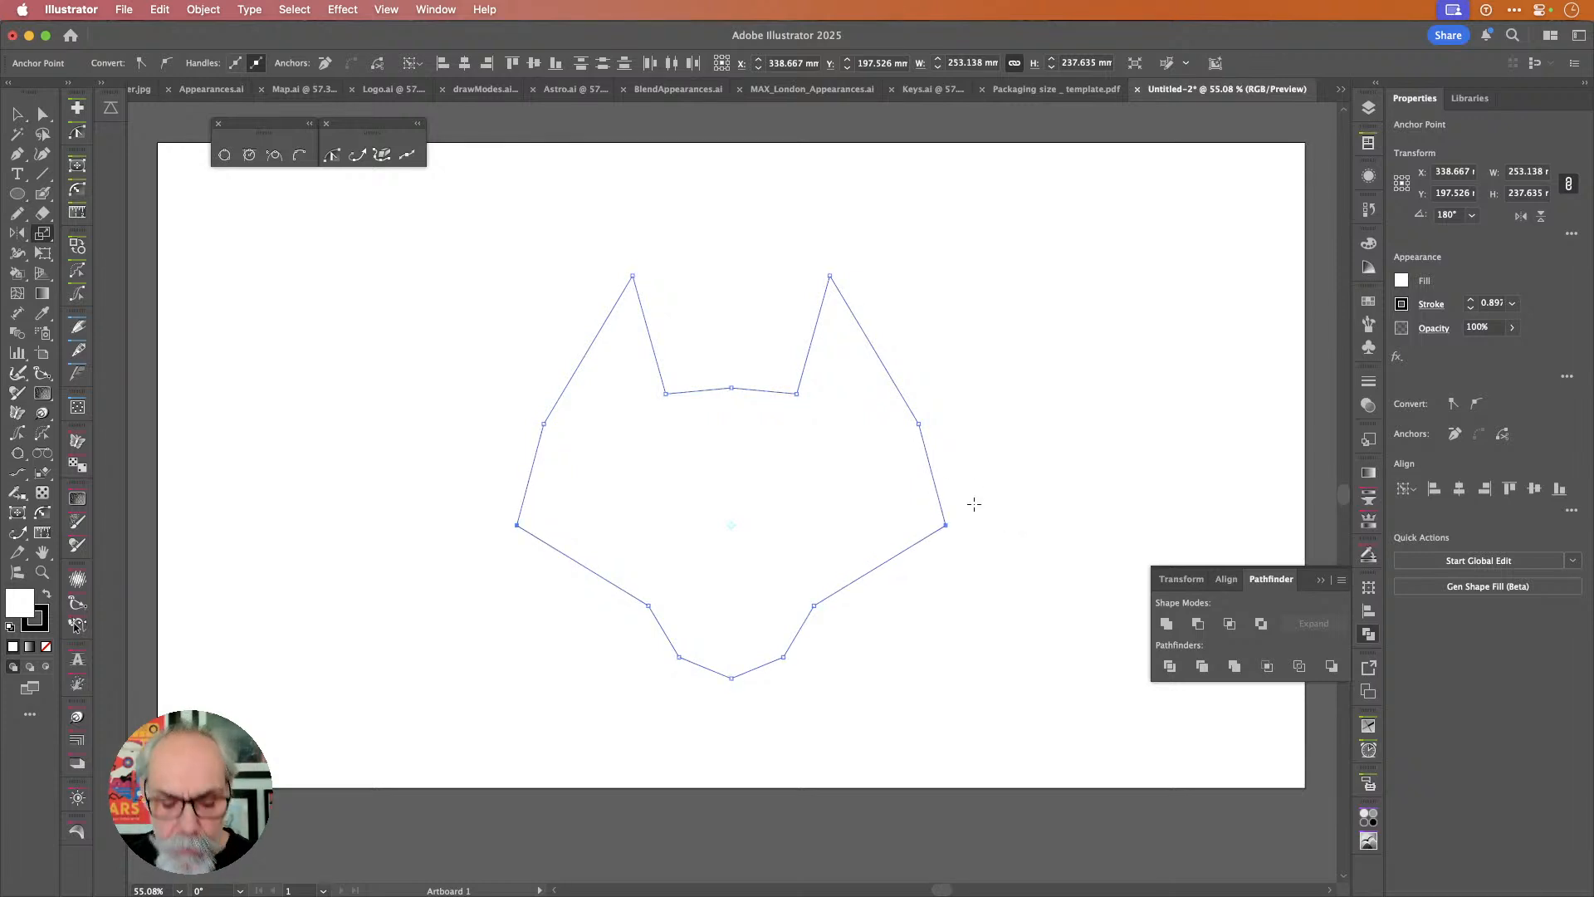
# Select the two outer anchor points below the ears and scale them horizontally closer together.
pyautogui.press('a')
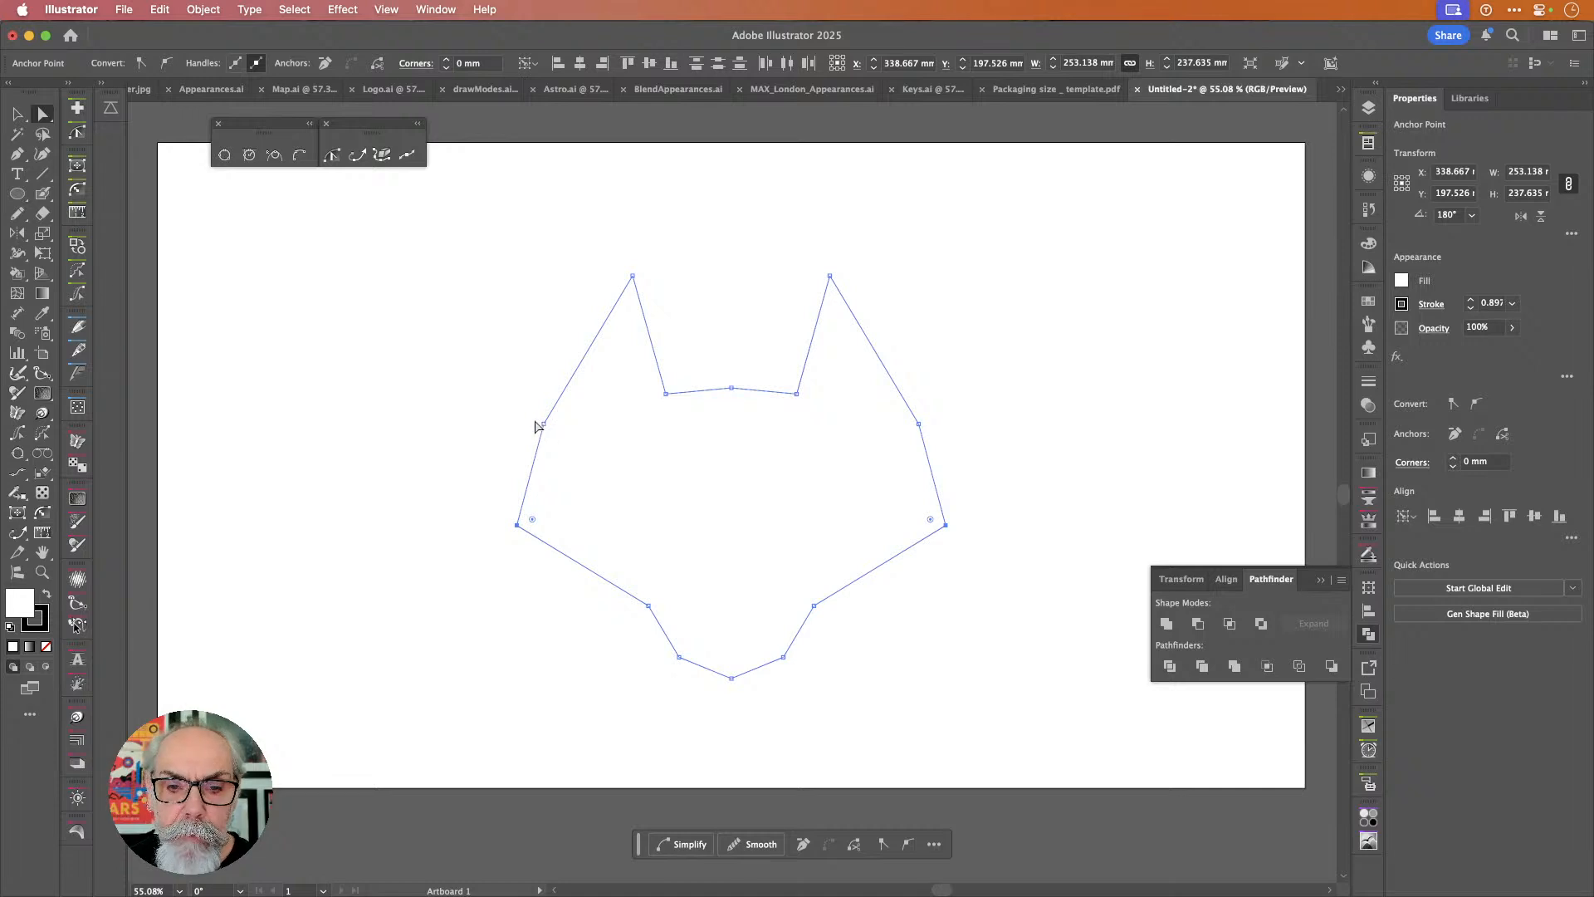
pyautogui.moveTo(957, 444)
pyautogui.mouseDown()
pyautogui.moveTo(988, 418)
pyautogui.moveTo(930, 423)
pyautogui.moveTo(948, 422)
pyautogui.mouseUp()
pyautogui.press('s')
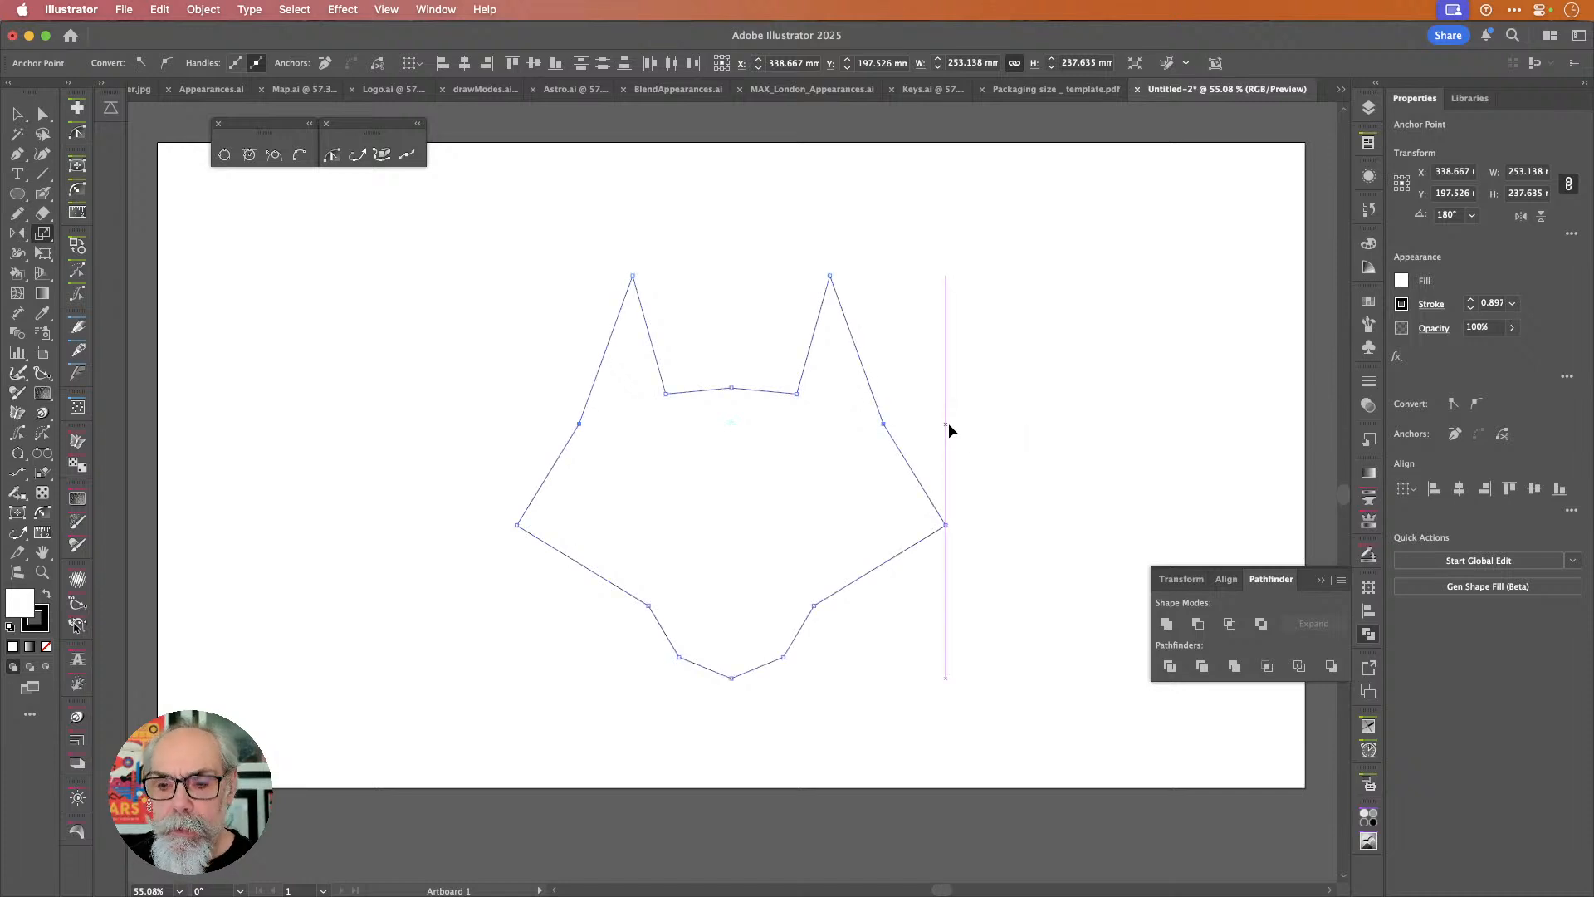
# Move the head outline higher on the artboard and generate a shape fill for it with the prompt "Geometric Fox Face".
pyautogui.press('v')
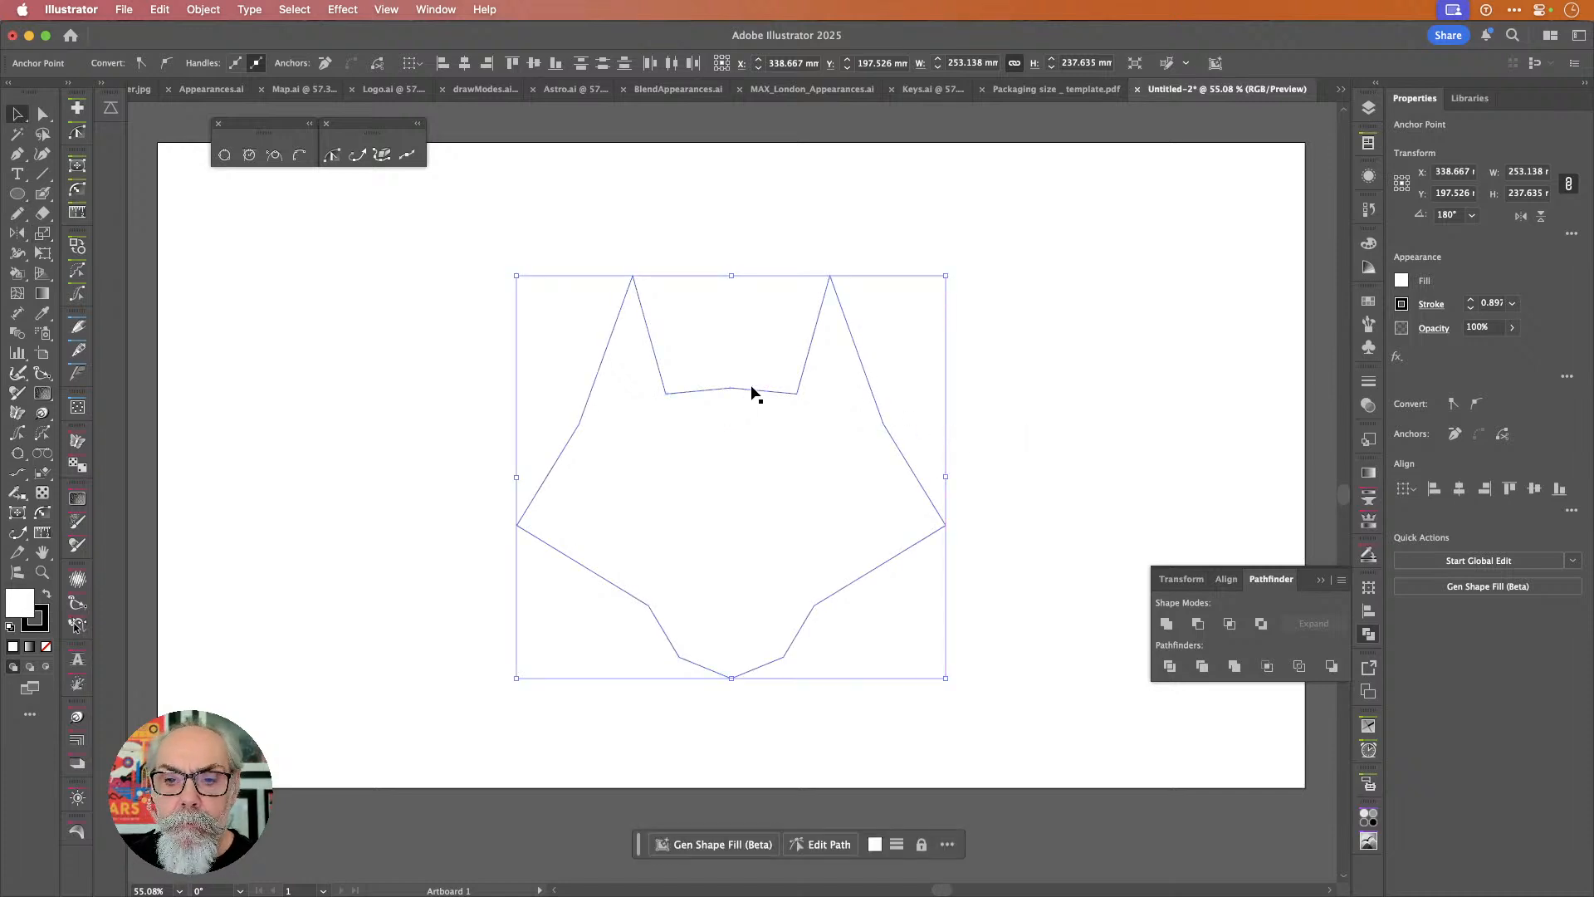
pyautogui.moveTo(751, 388); pyautogui.dragTo(752, 325)
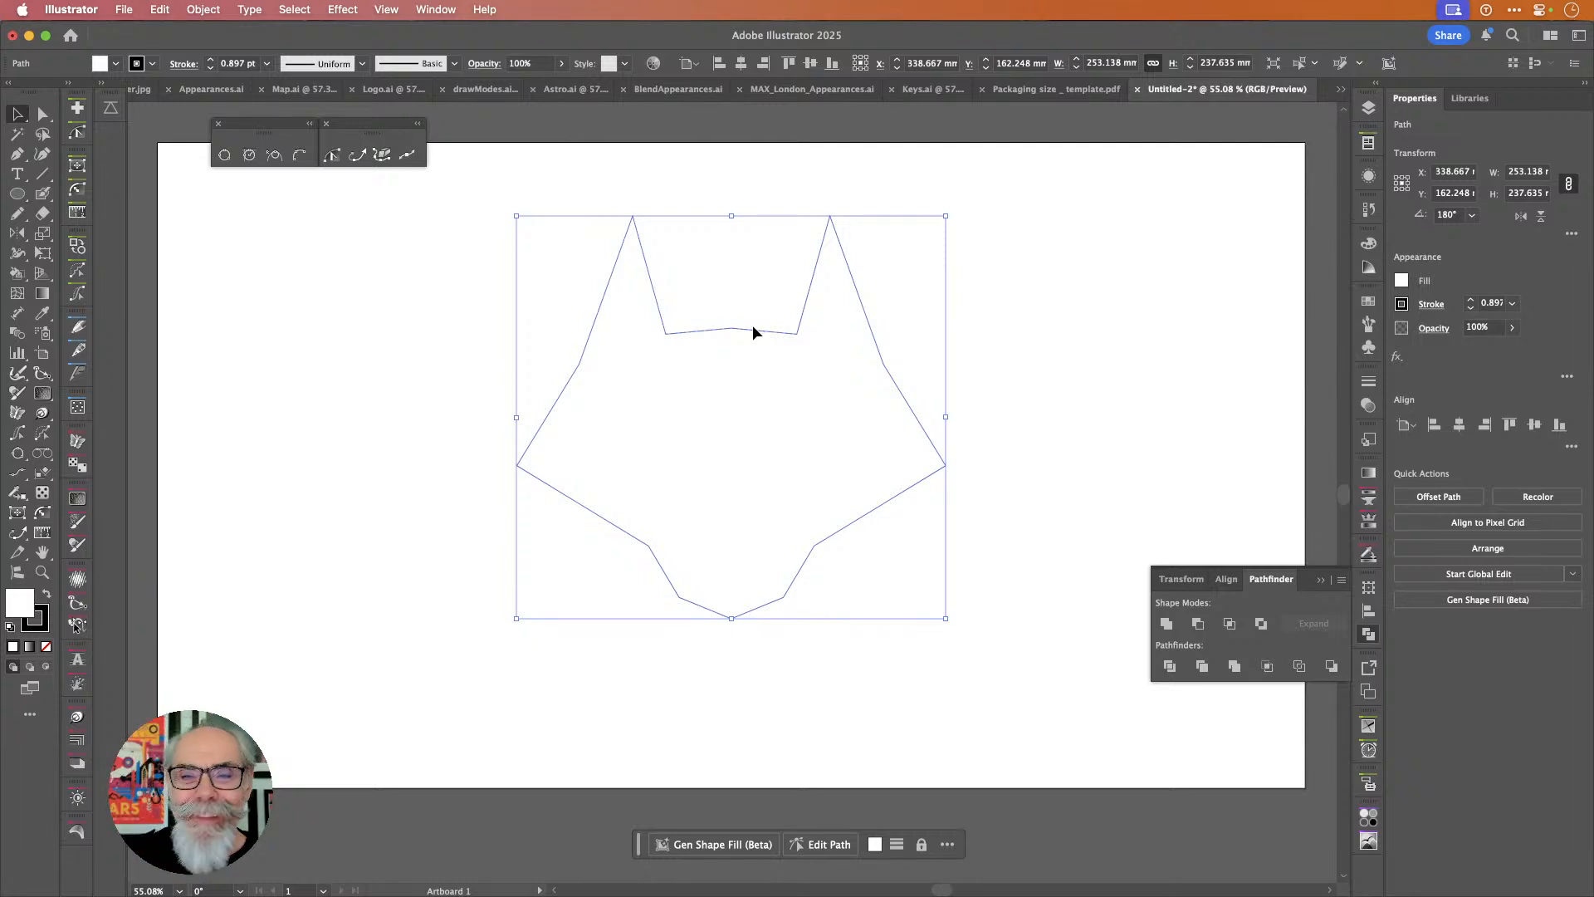
pyautogui.click(719, 845)
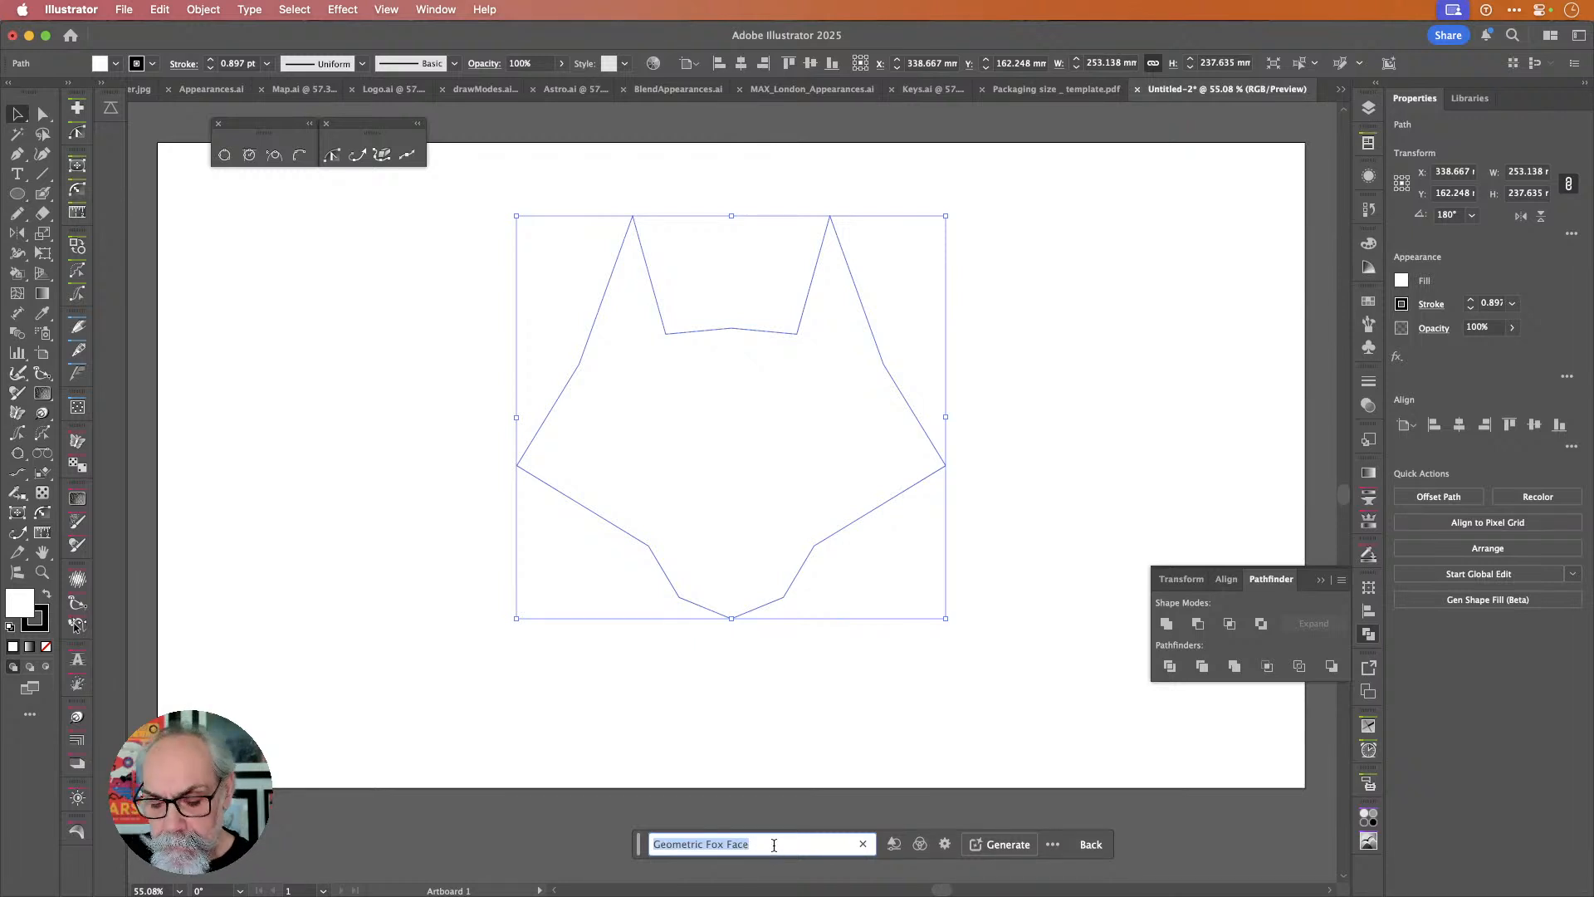
pyautogui.press('Return')
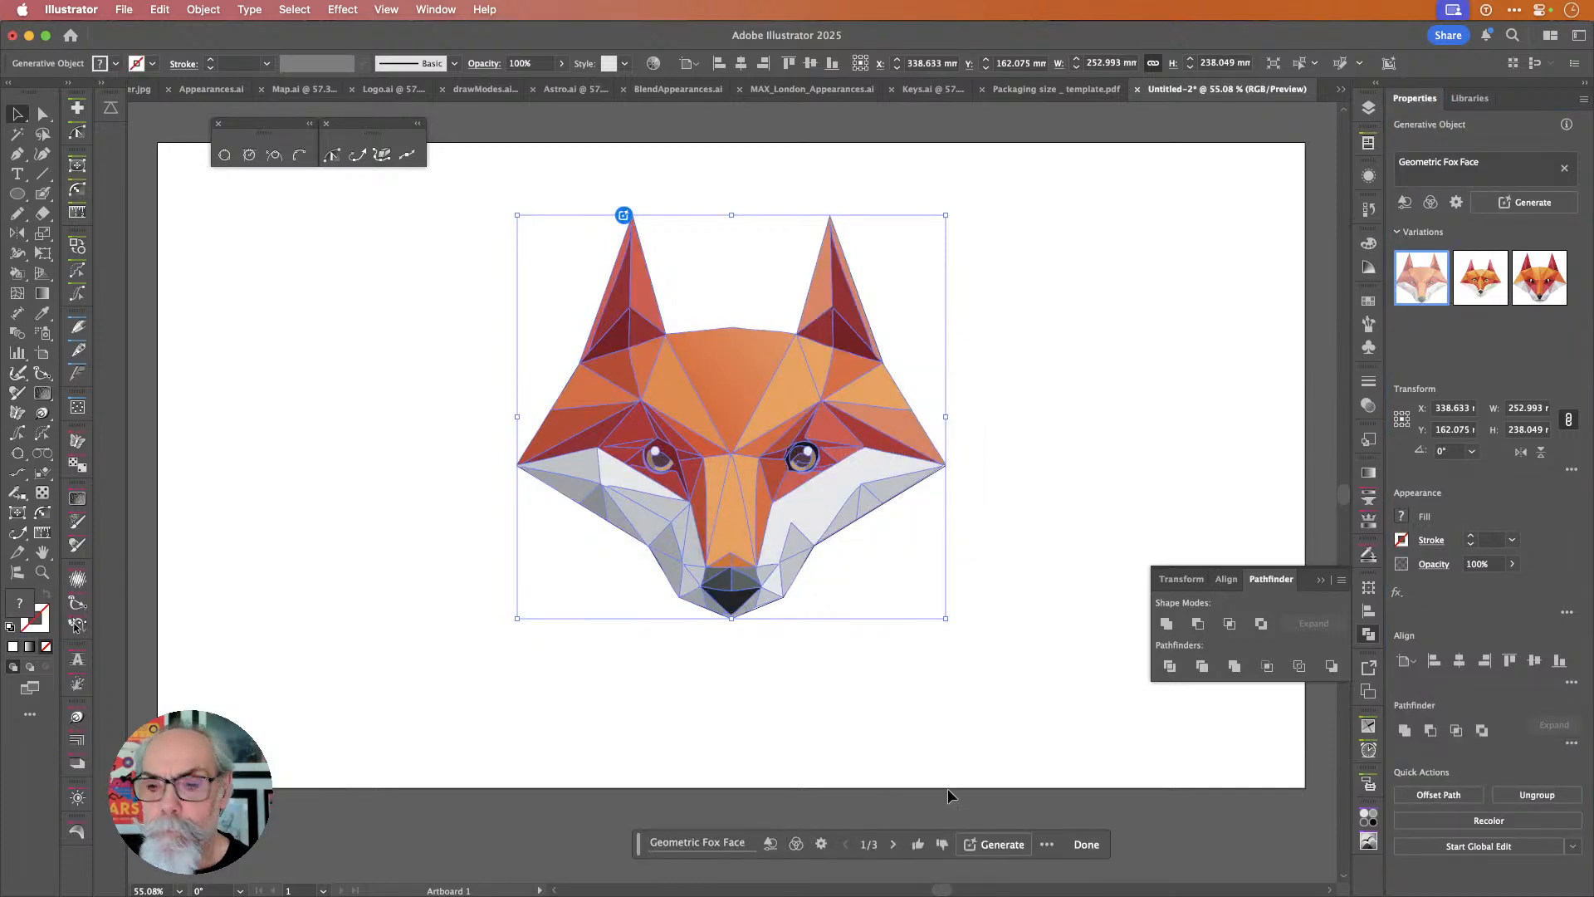
# Compare the second and third generated fox variations and return to the first one.
pyautogui.click(1473, 294)
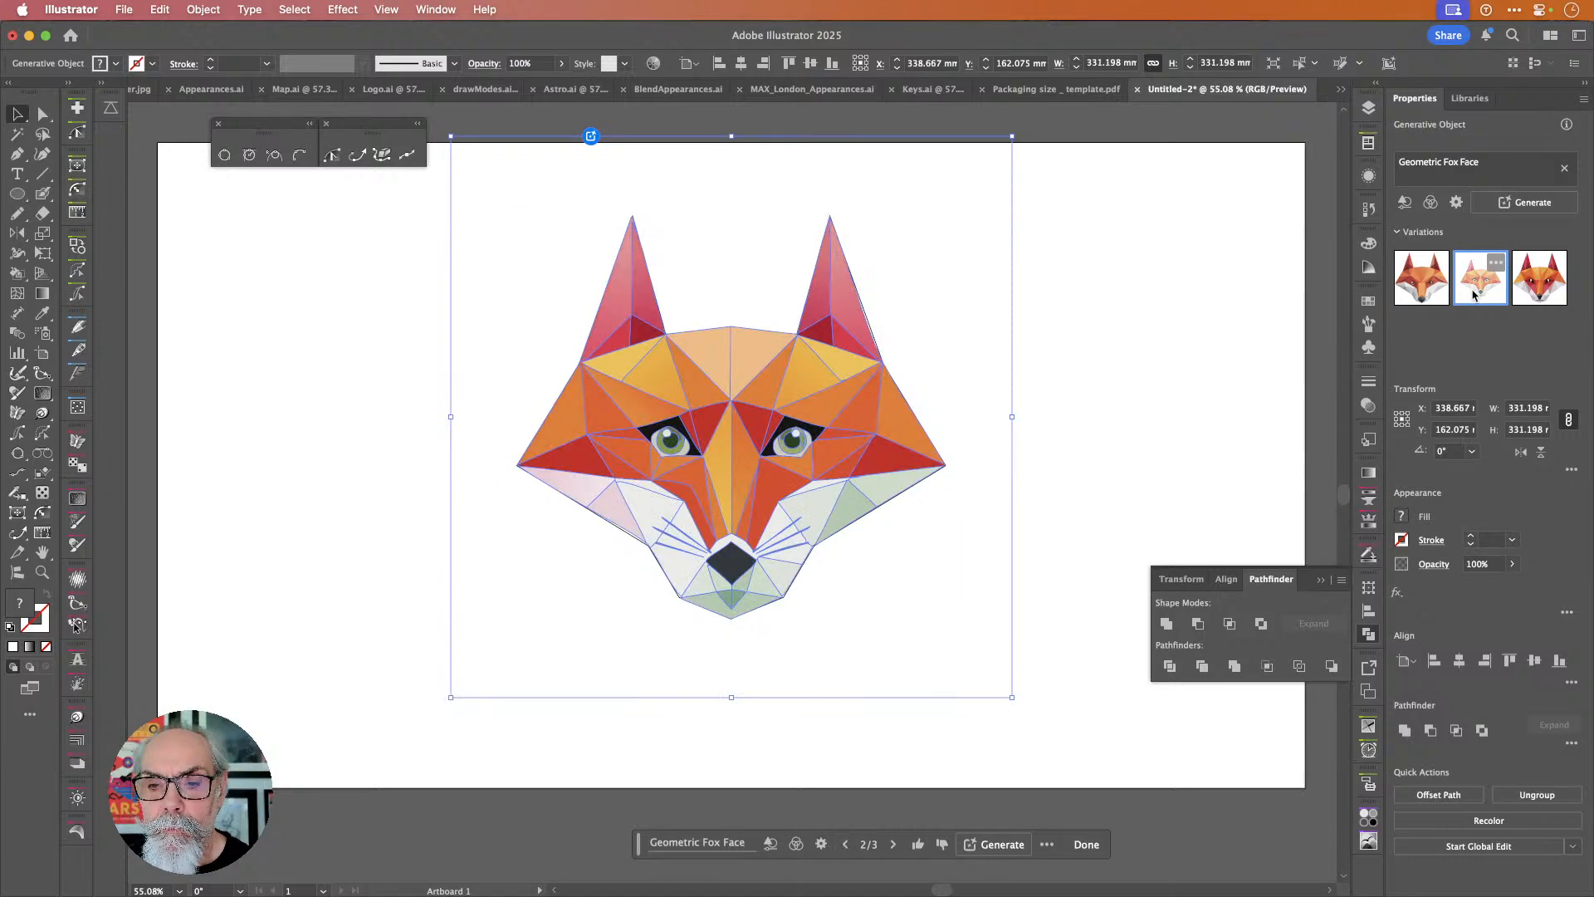
pyautogui.click(1539, 294)
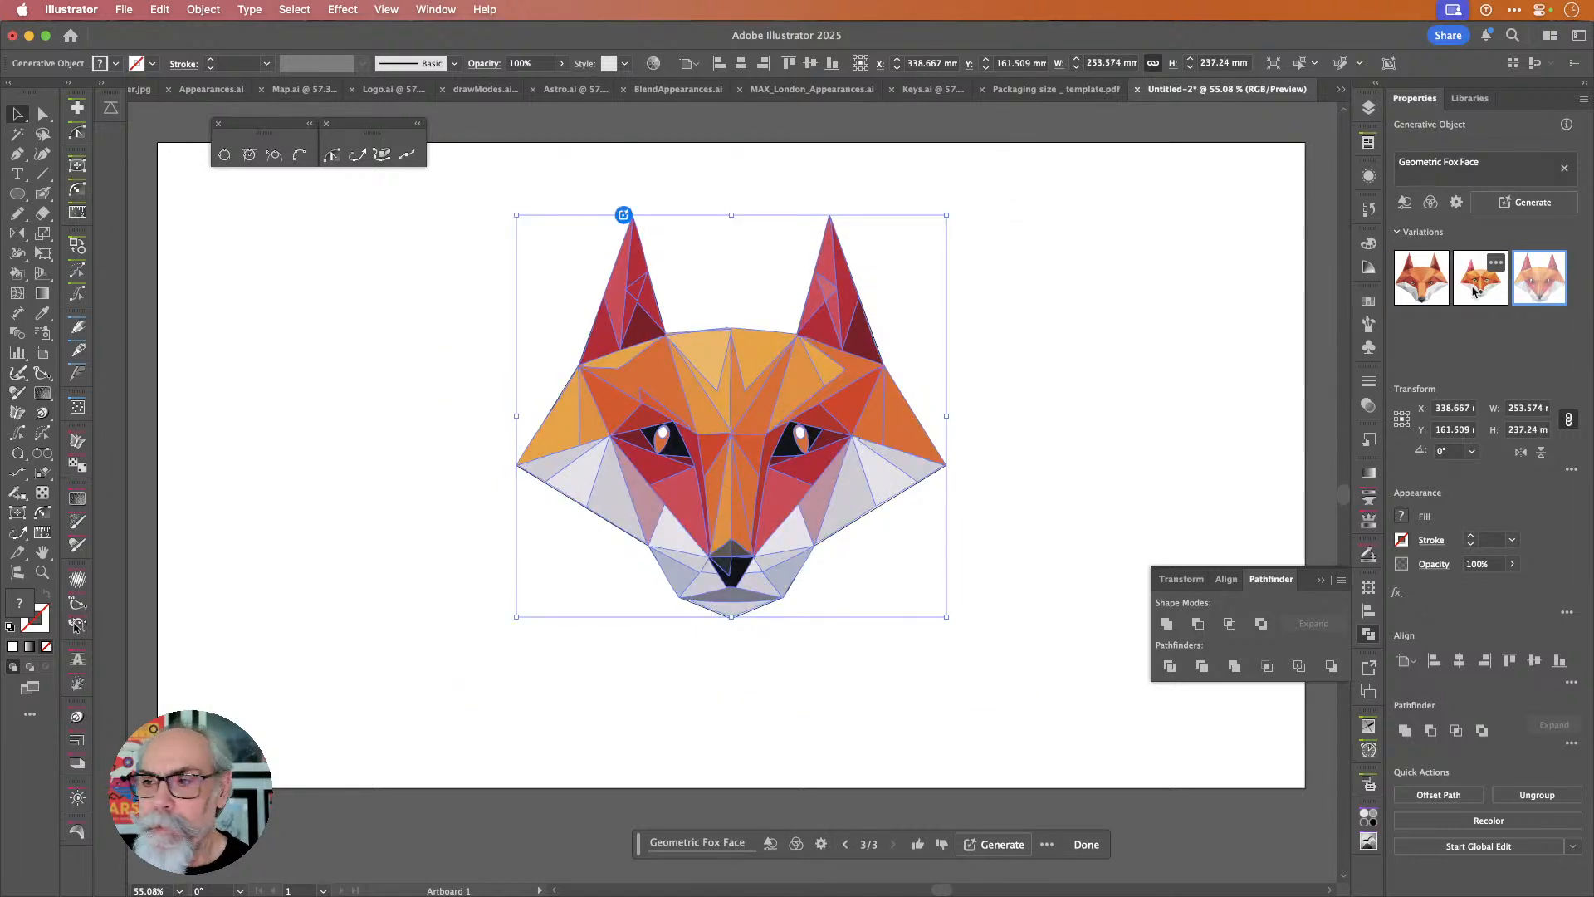
pyautogui.click(1408, 283)
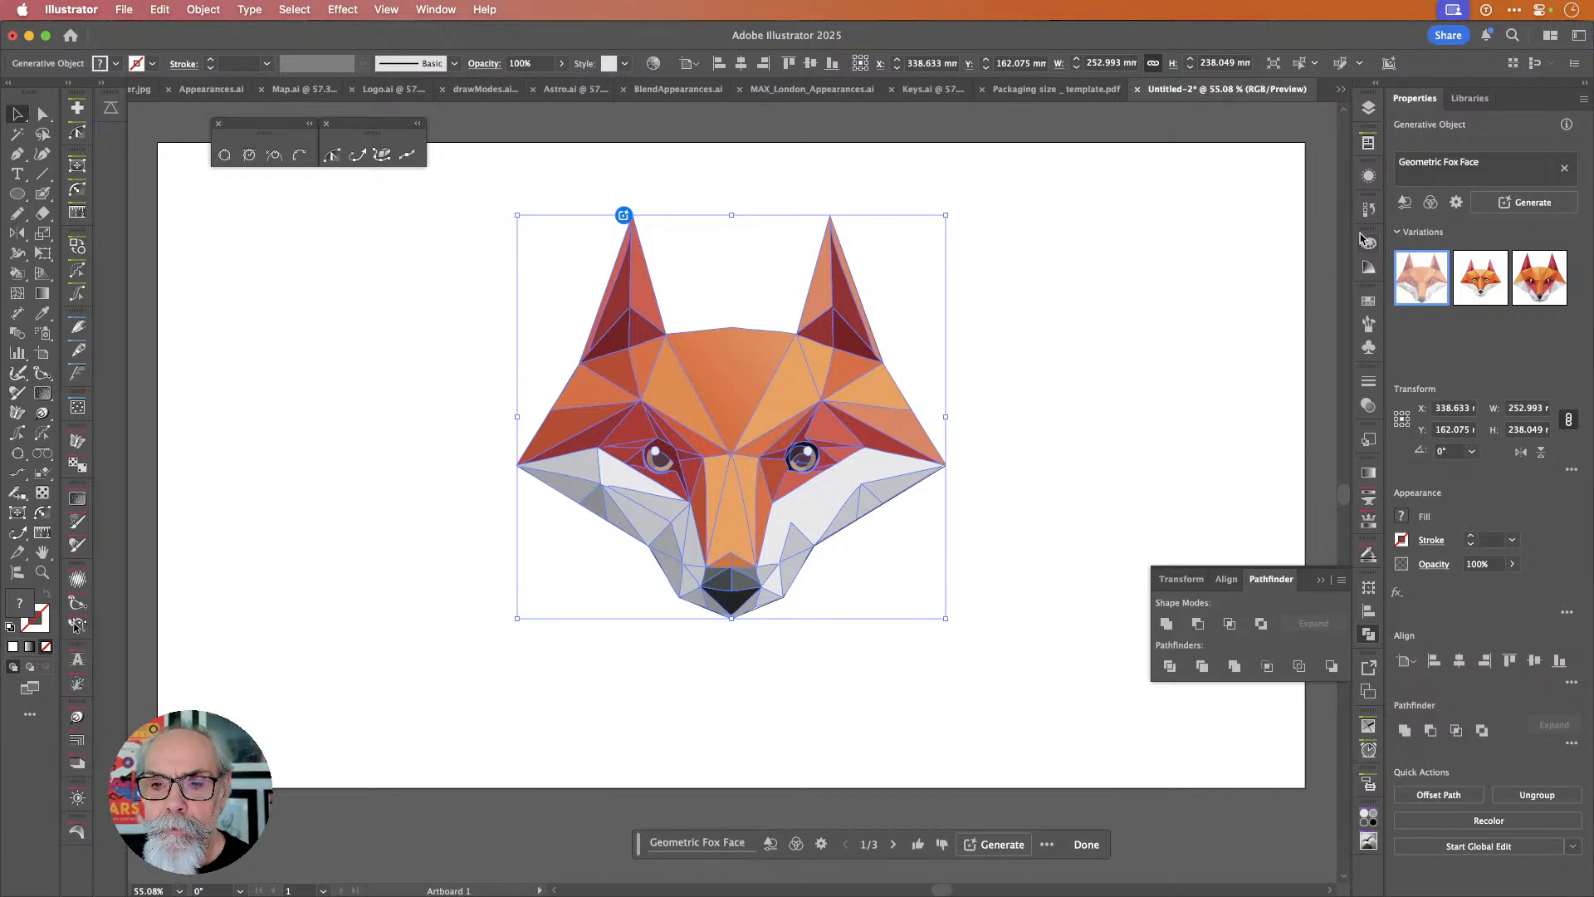
# Slide the generated fox to the left half of the artboard and the empty head outline to the right half.
pyautogui.moveTo(814, 370); pyautogui.dragTo(510, 371)
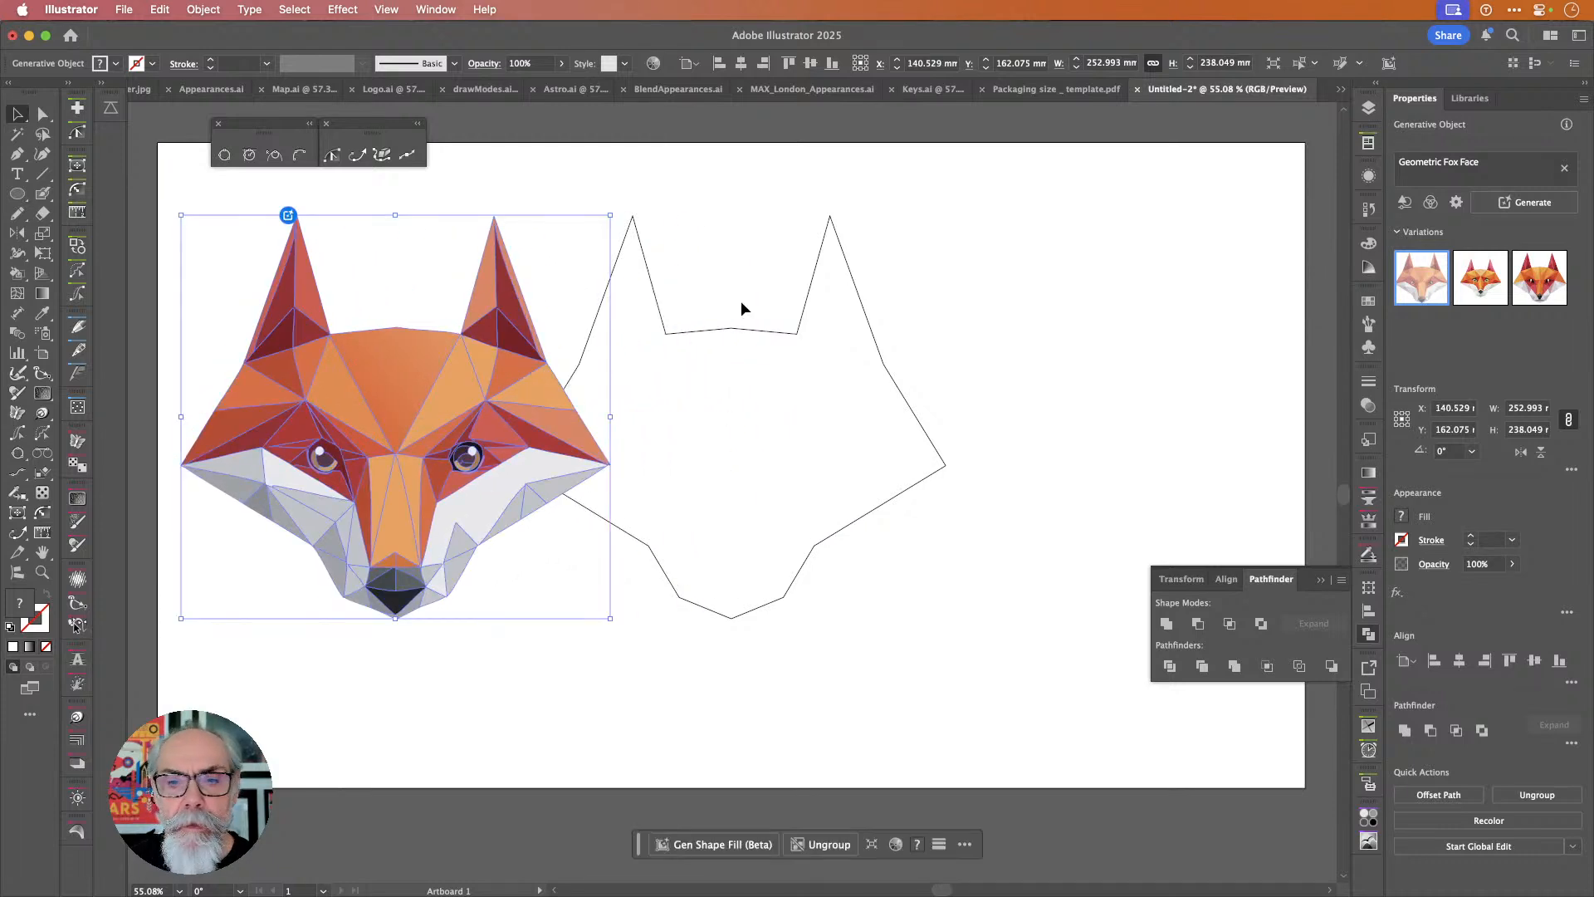
pyautogui.moveTo(747, 330); pyautogui.dragTo(979, 331)
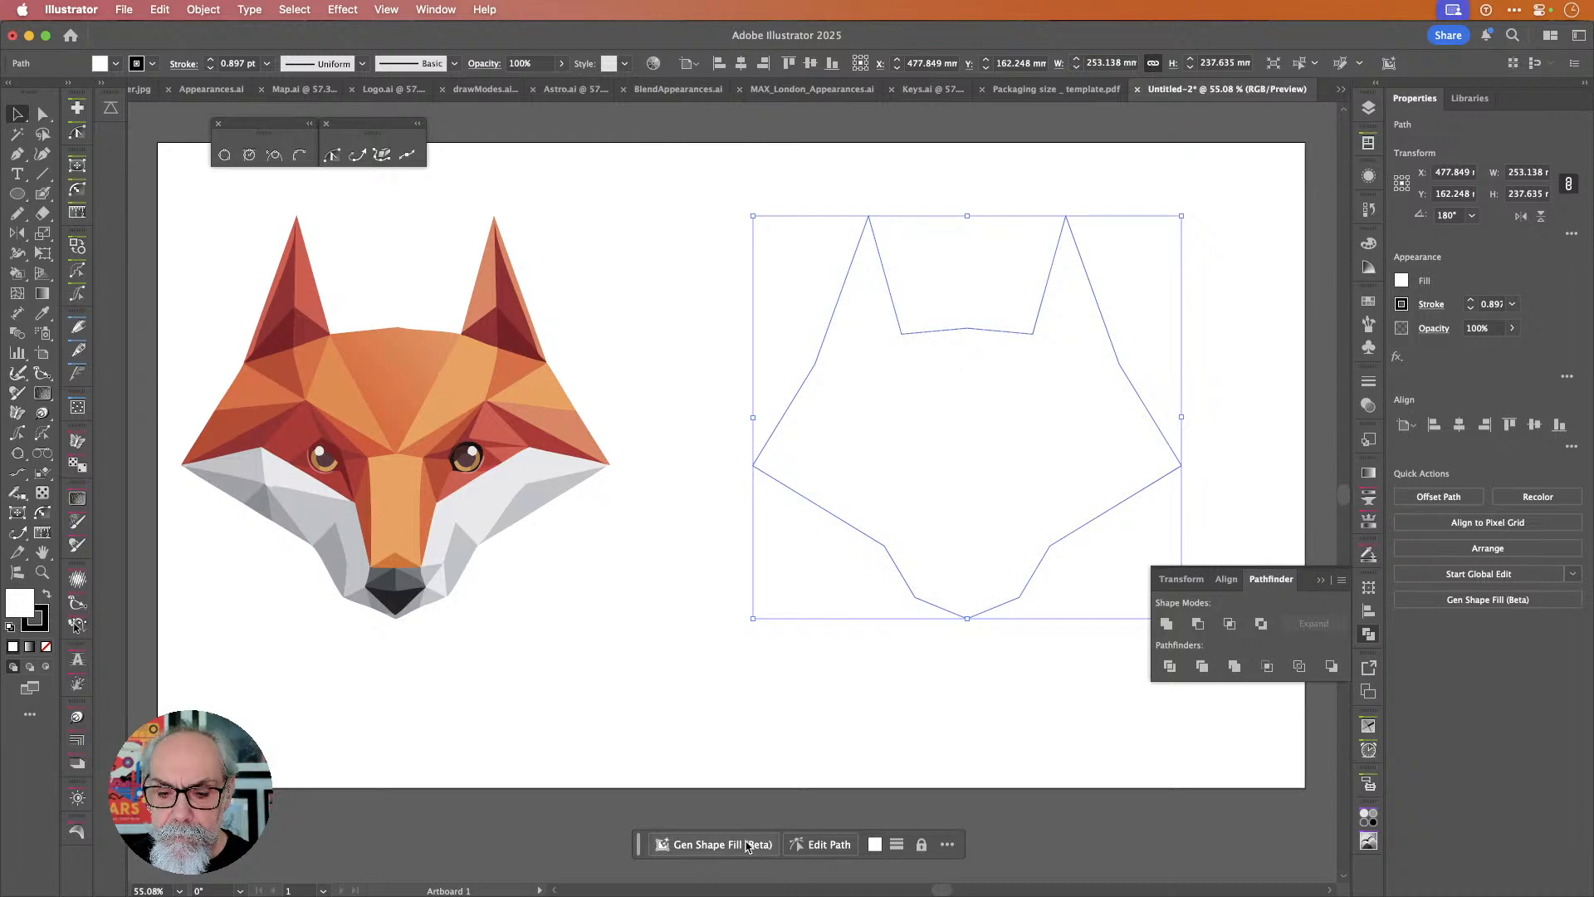
# Generate a "Geometric Fox Face" shape fill for the separate outline and switch through its variations to the third.
pyautogui.click(720, 844)
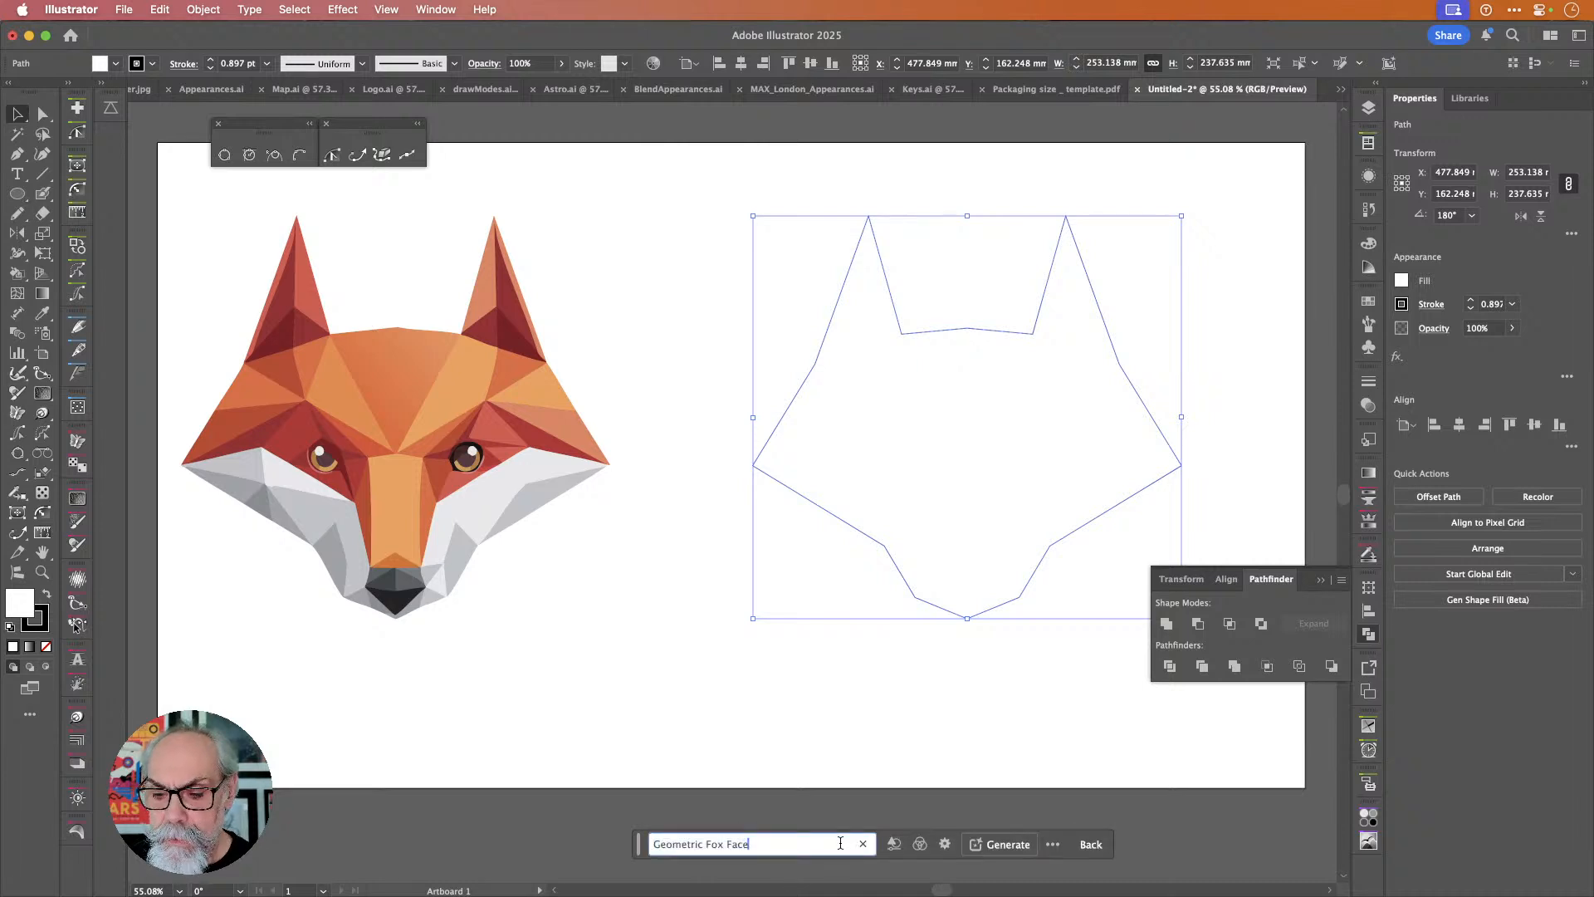
pyautogui.click(1026, 850)
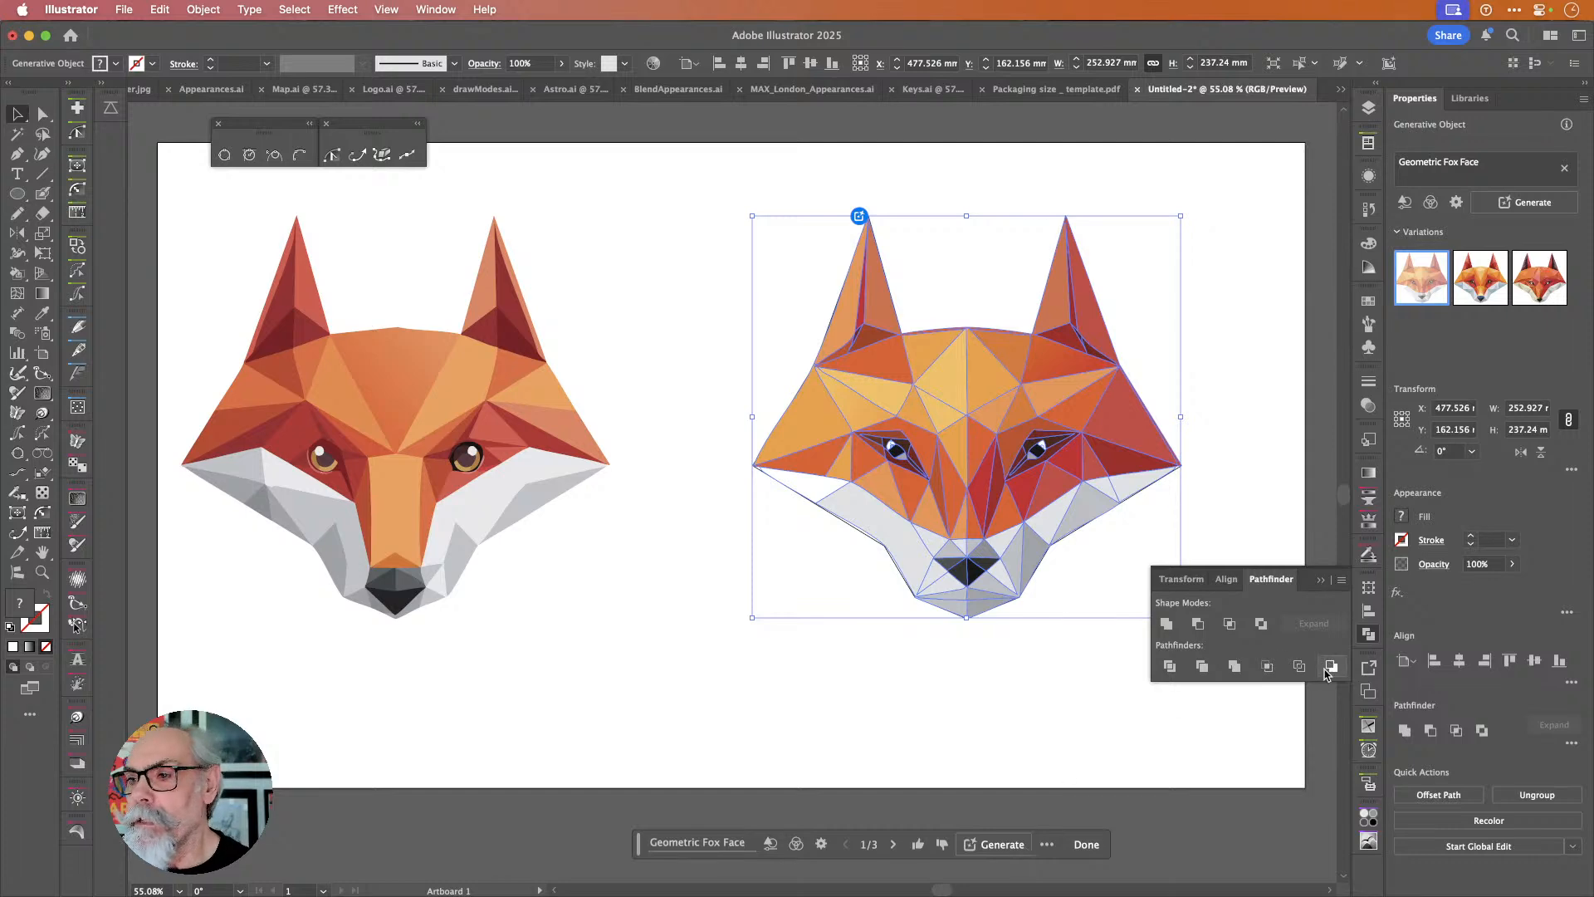
pyautogui.click(1475, 297)
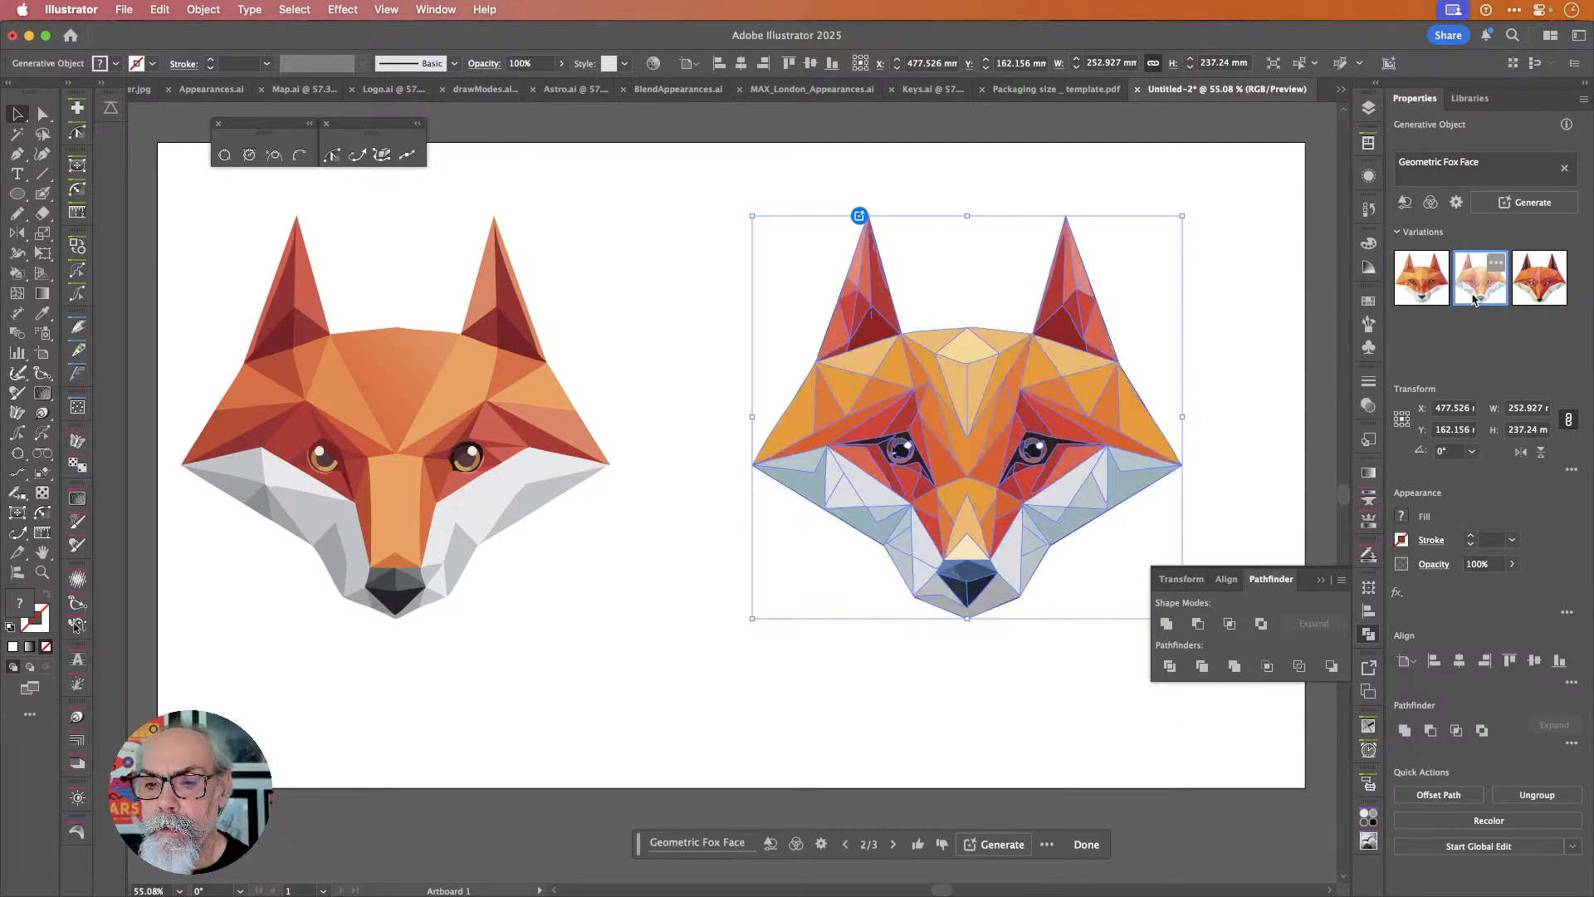
pyautogui.click(1536, 301)
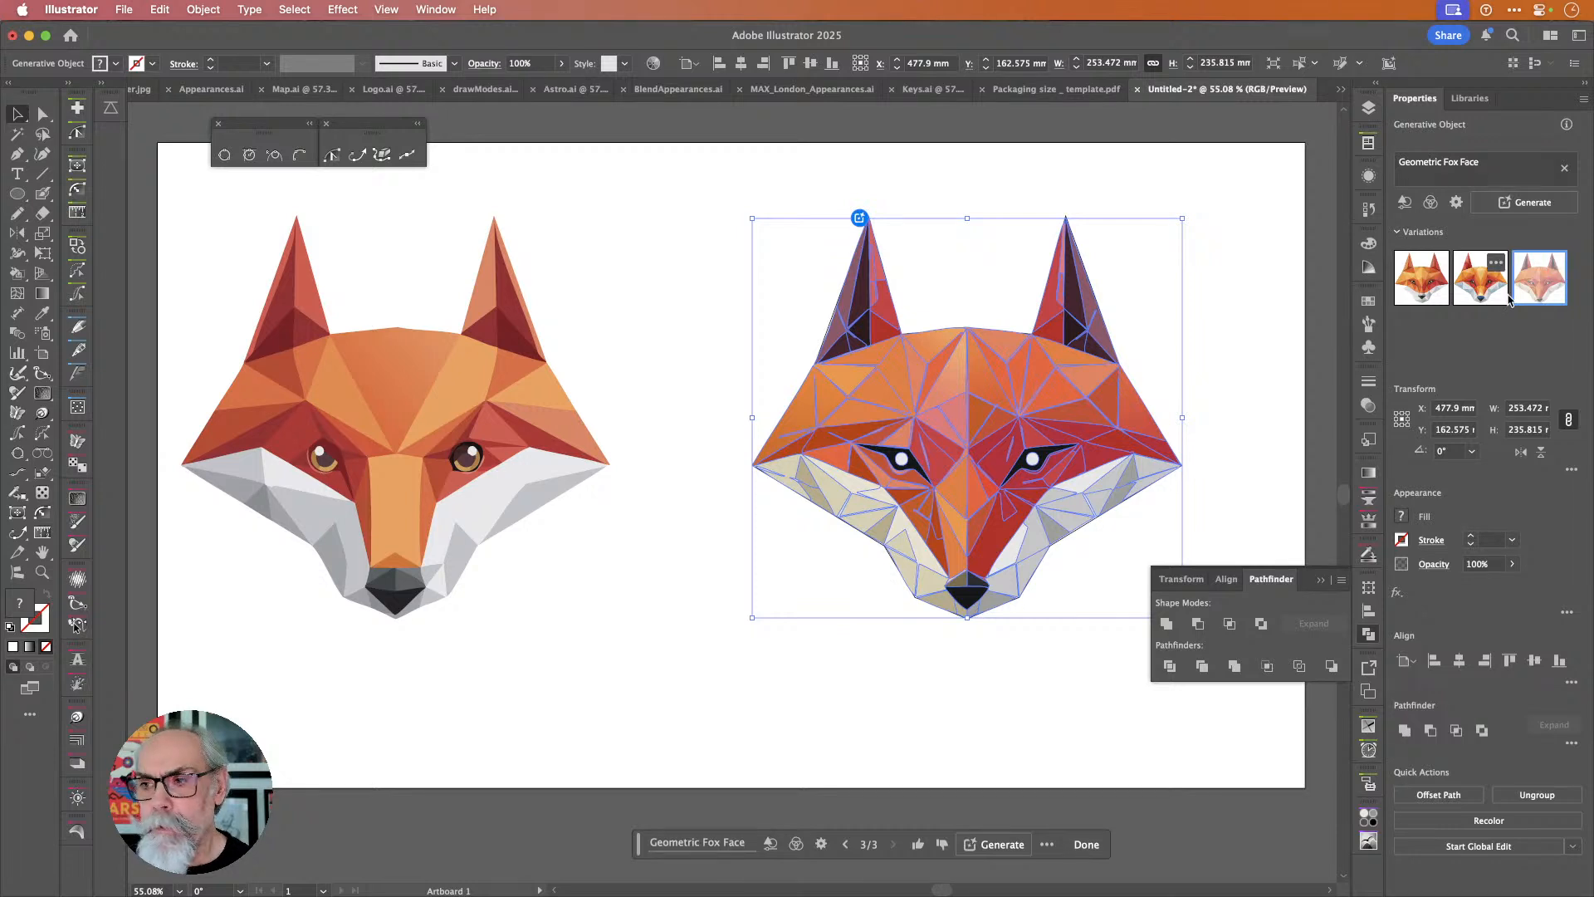
# Shorten the second fox's prompt to "Fox Face" and generate new variations.
pyautogui.click(694, 854)
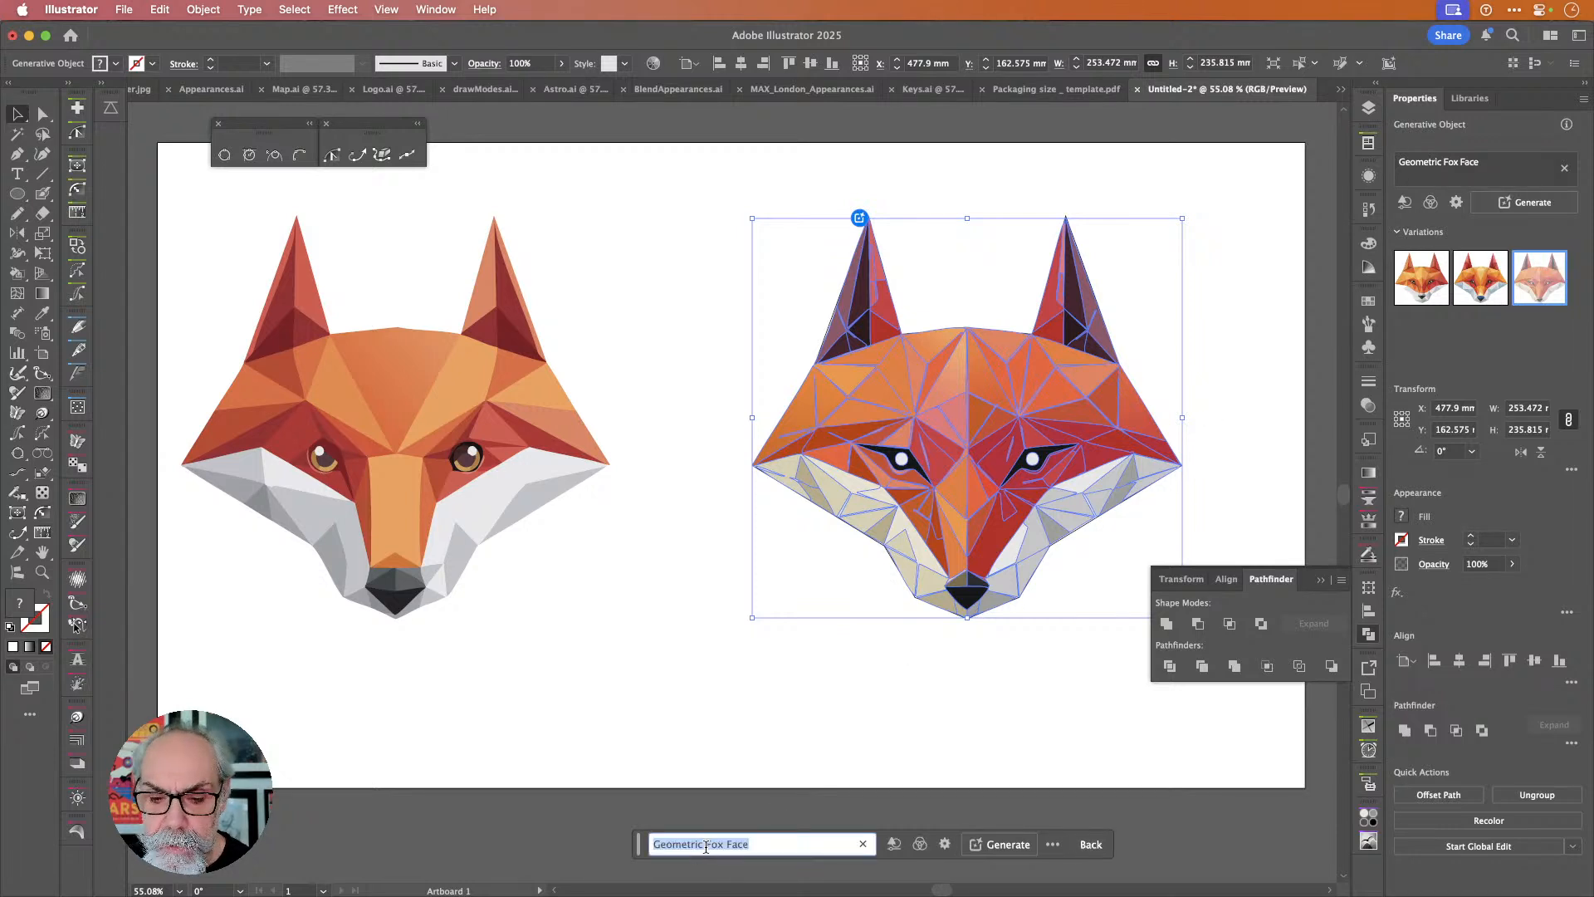
pyautogui.click(699, 846)
pyautogui.moveTo(707, 846); pyautogui.dragTo(636, 850)
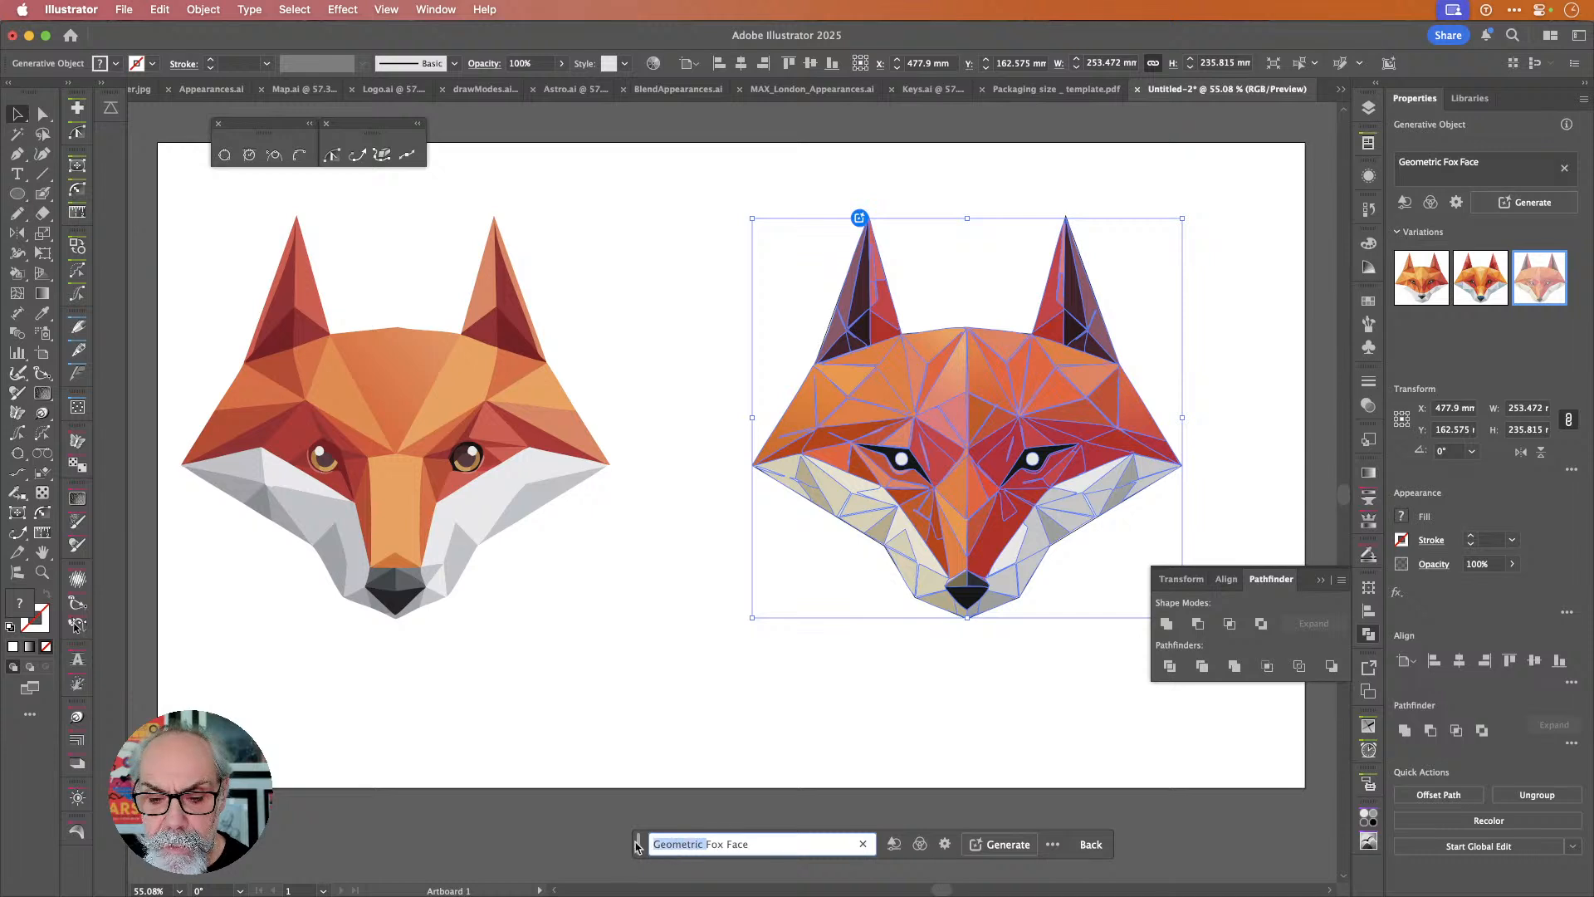
pyautogui.press('BackSpace')
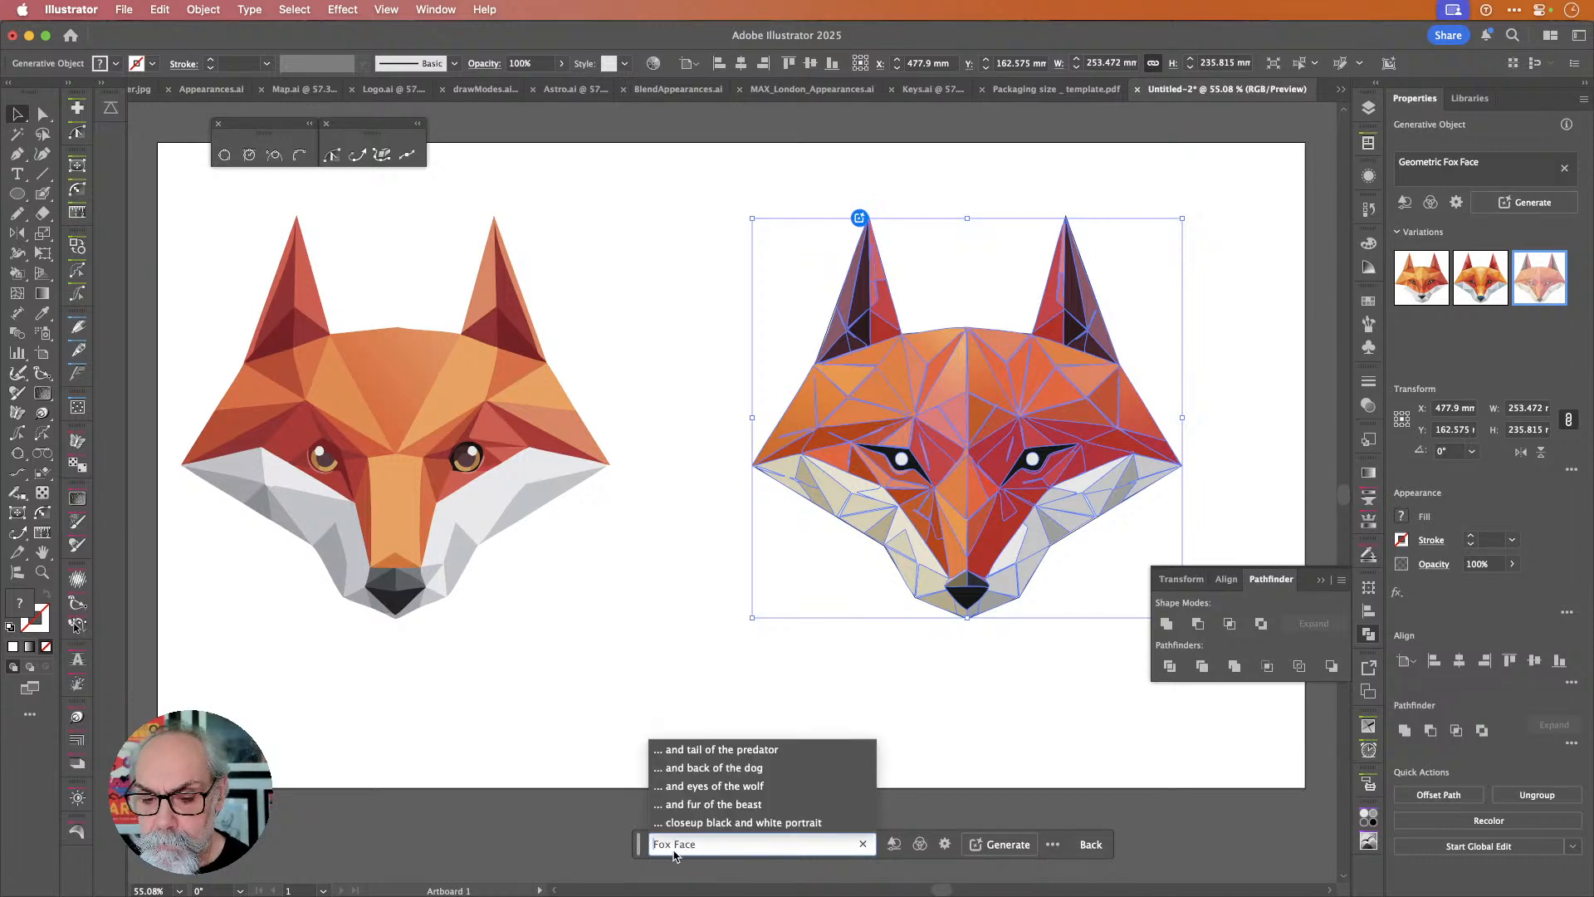
pyautogui.click(736, 844)
pyautogui.press('Return')
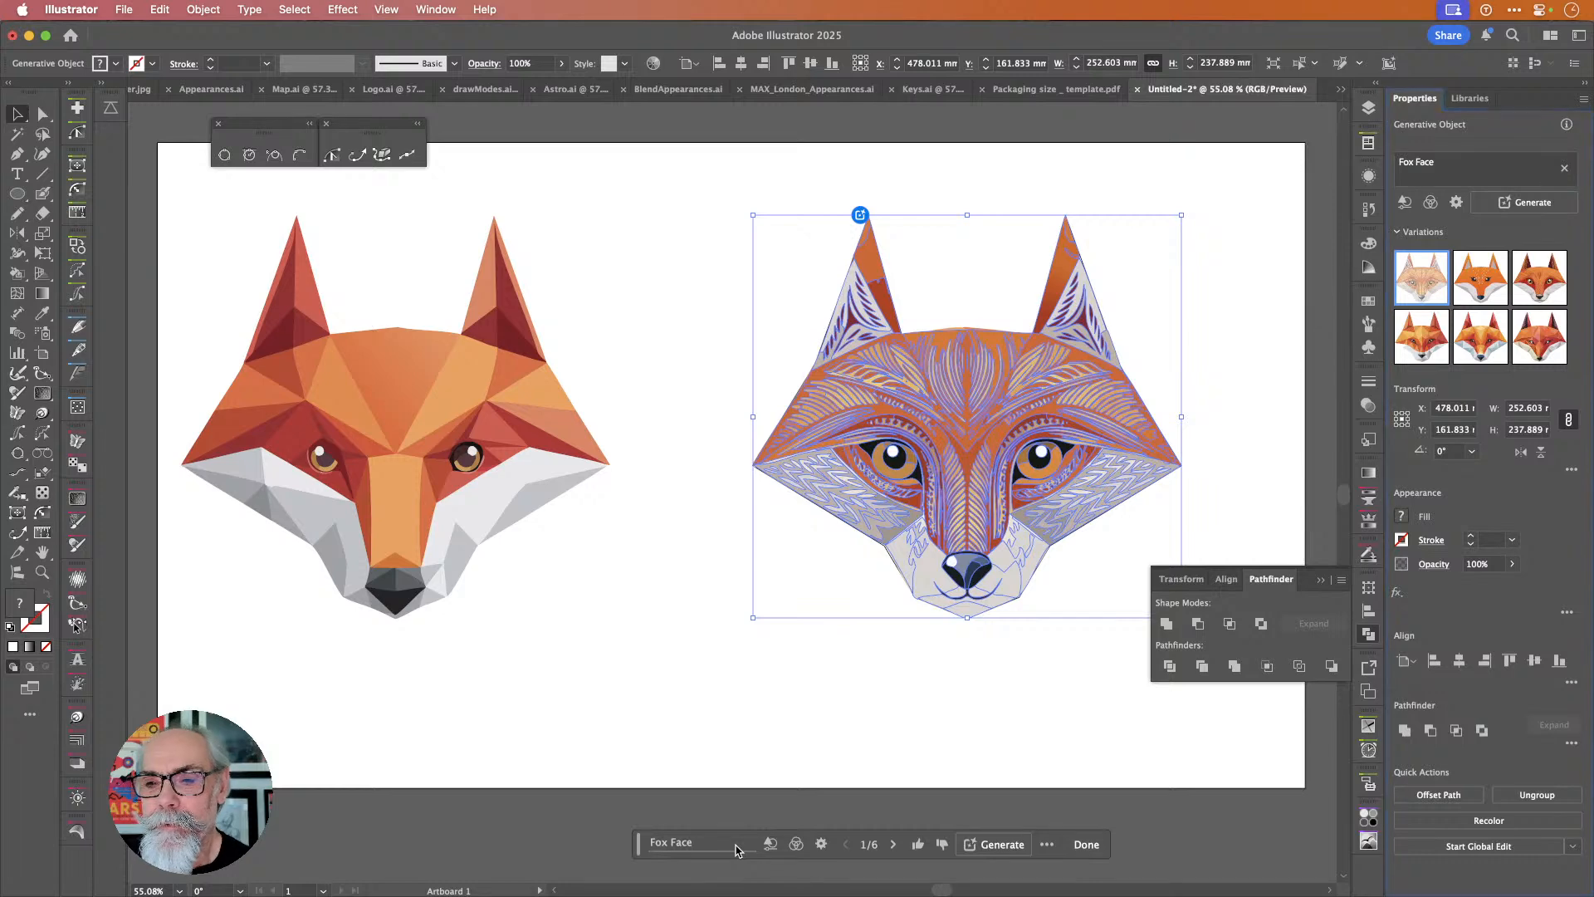
# Compare the first three "Fox Face" variations, viewing the artwork deselected, and return to the first one.
pyautogui.click(1236, 402)
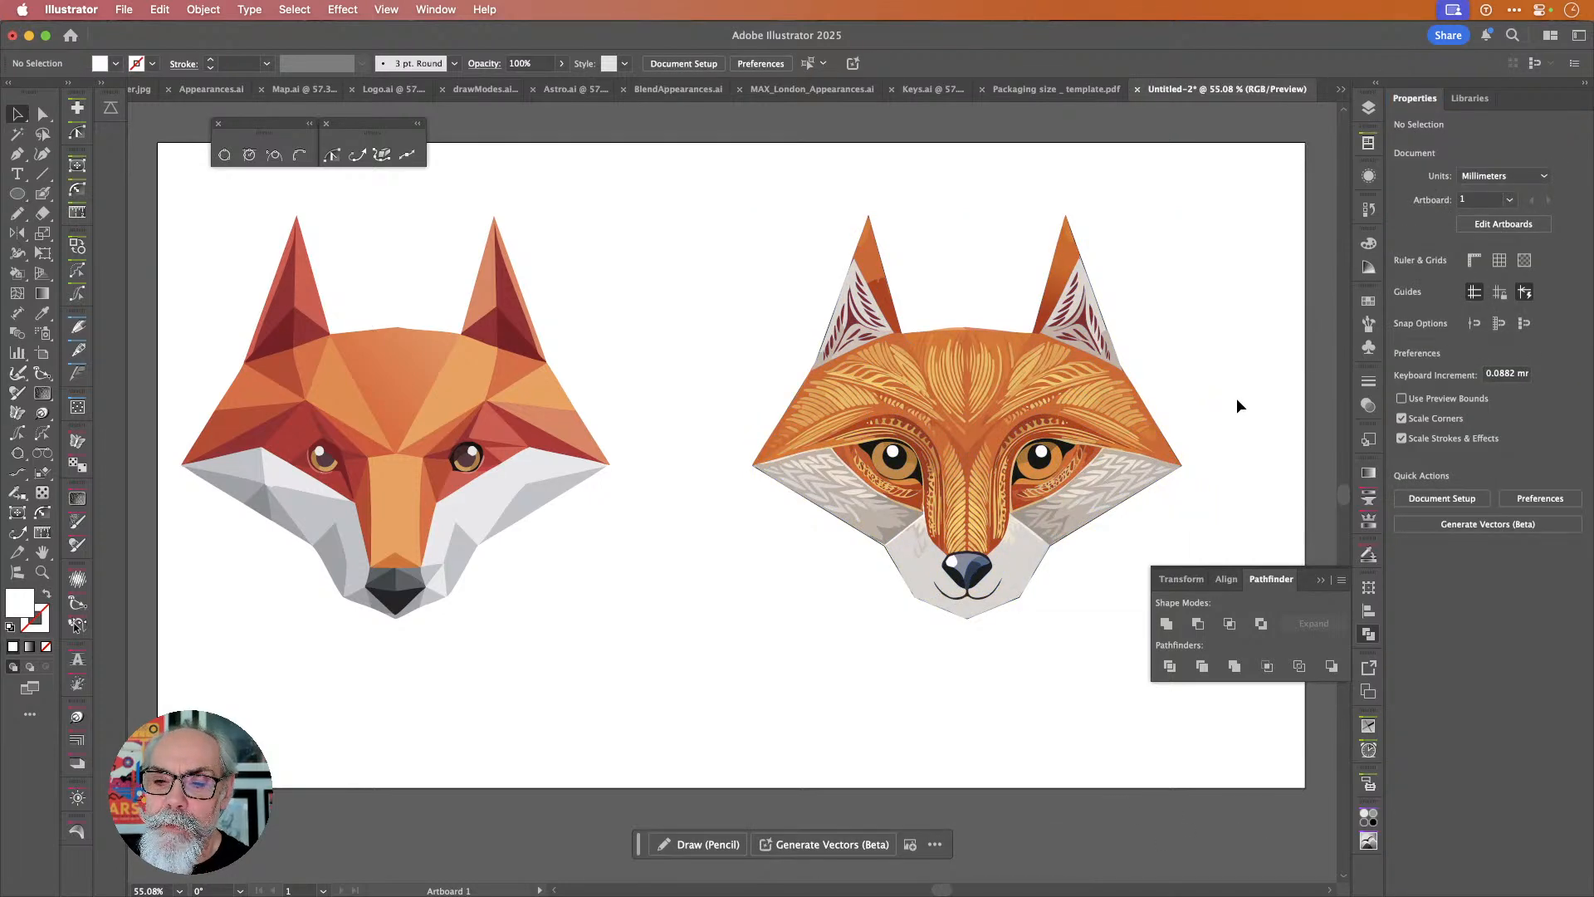
pyautogui.click(980, 391)
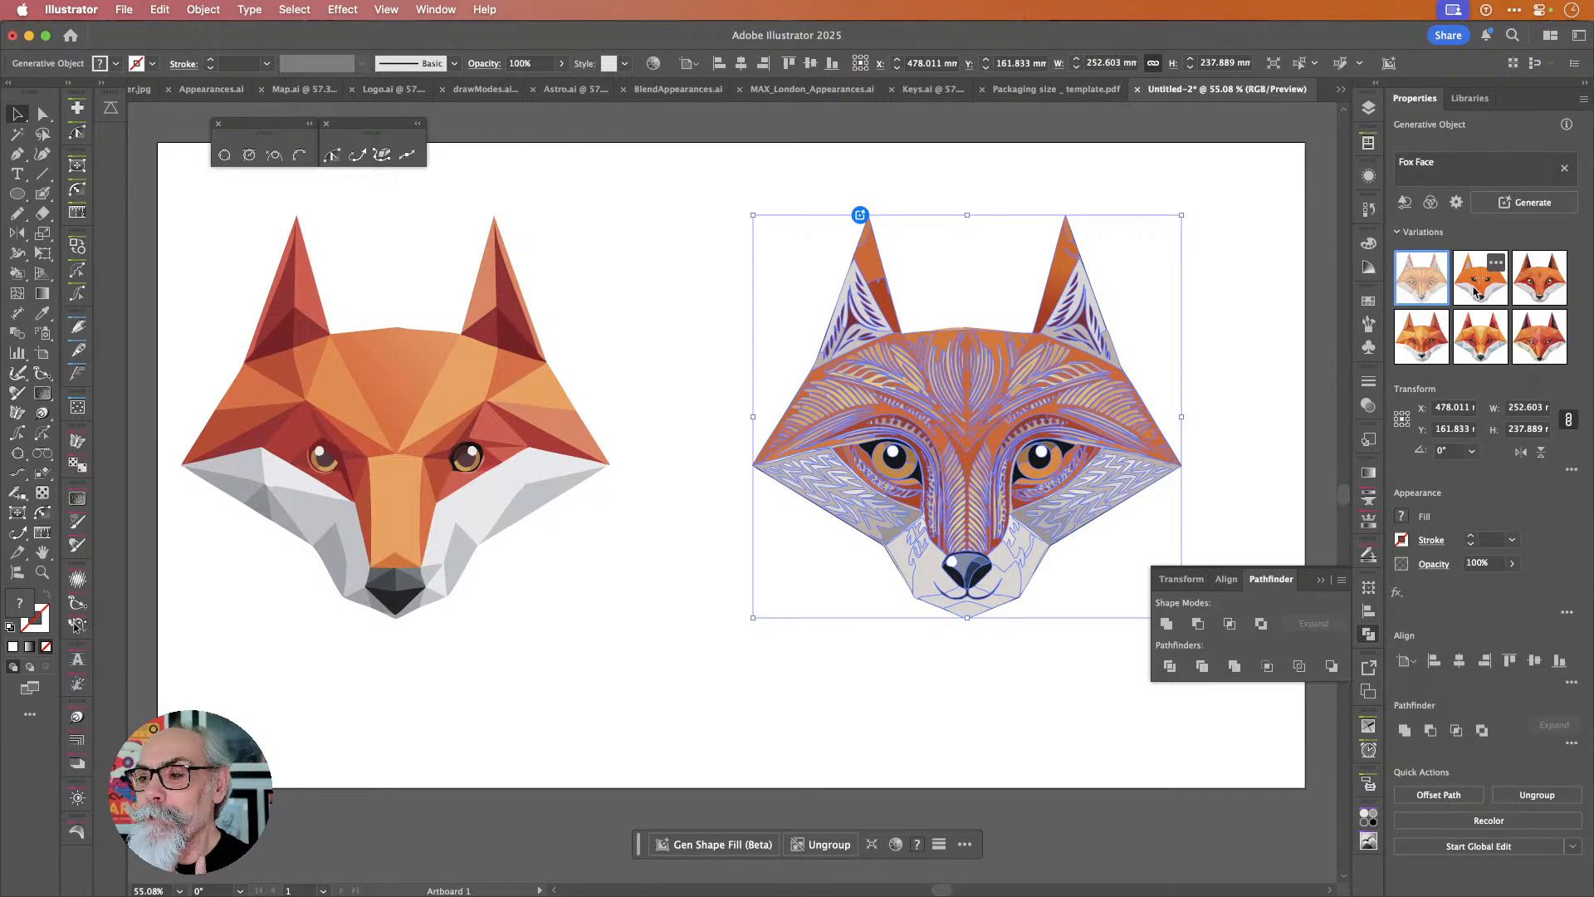
pyautogui.click(1474, 289)
pyautogui.click(1530, 290)
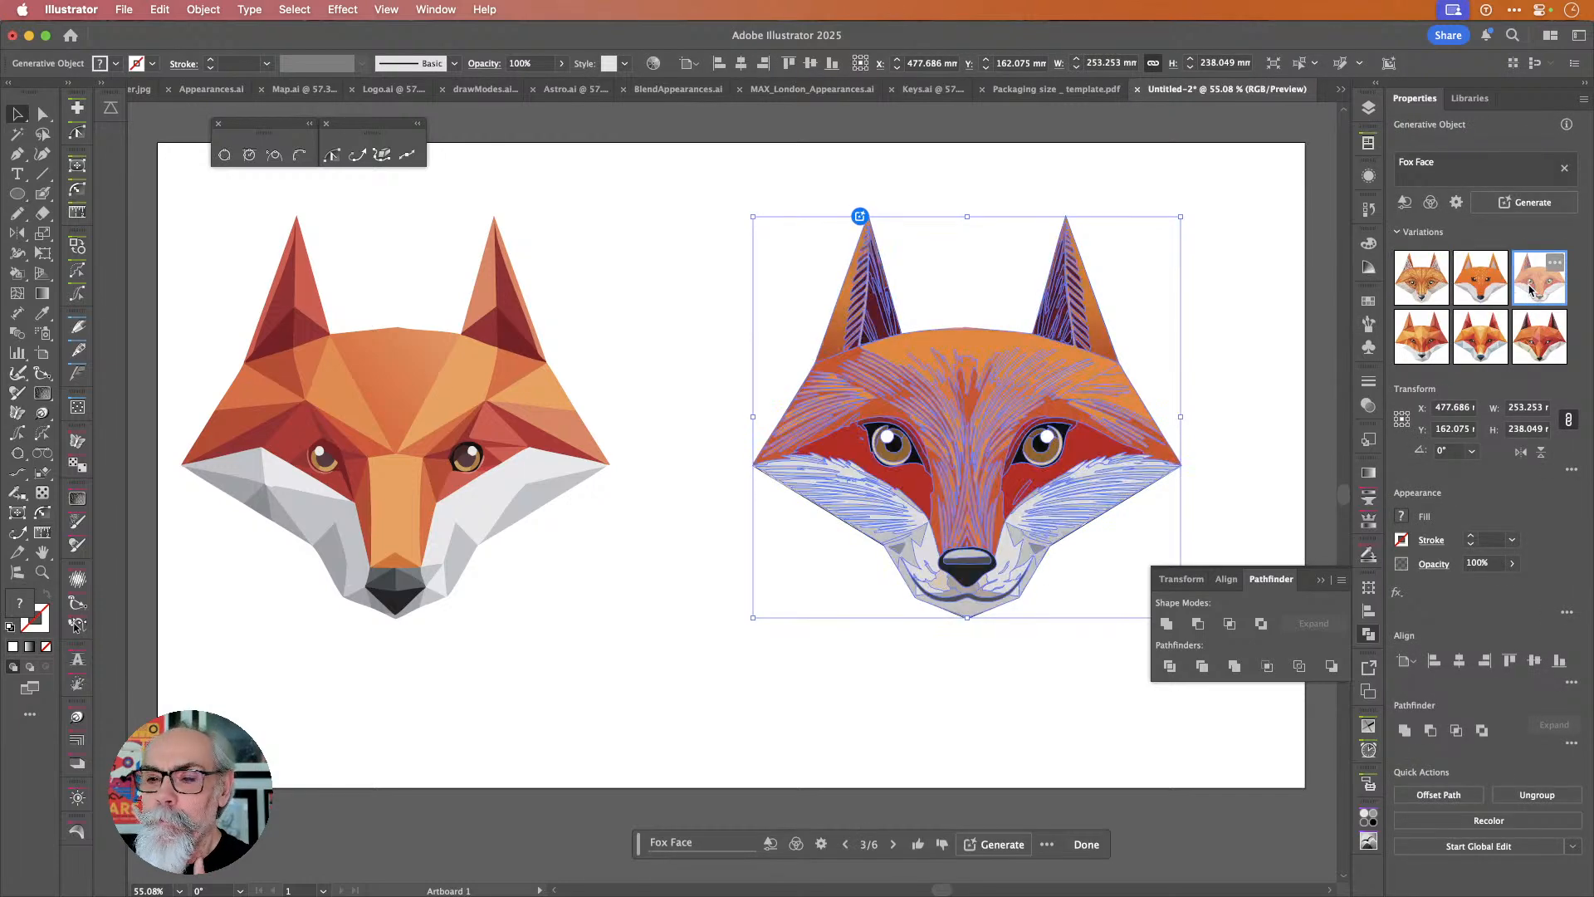
pyautogui.click(1244, 283)
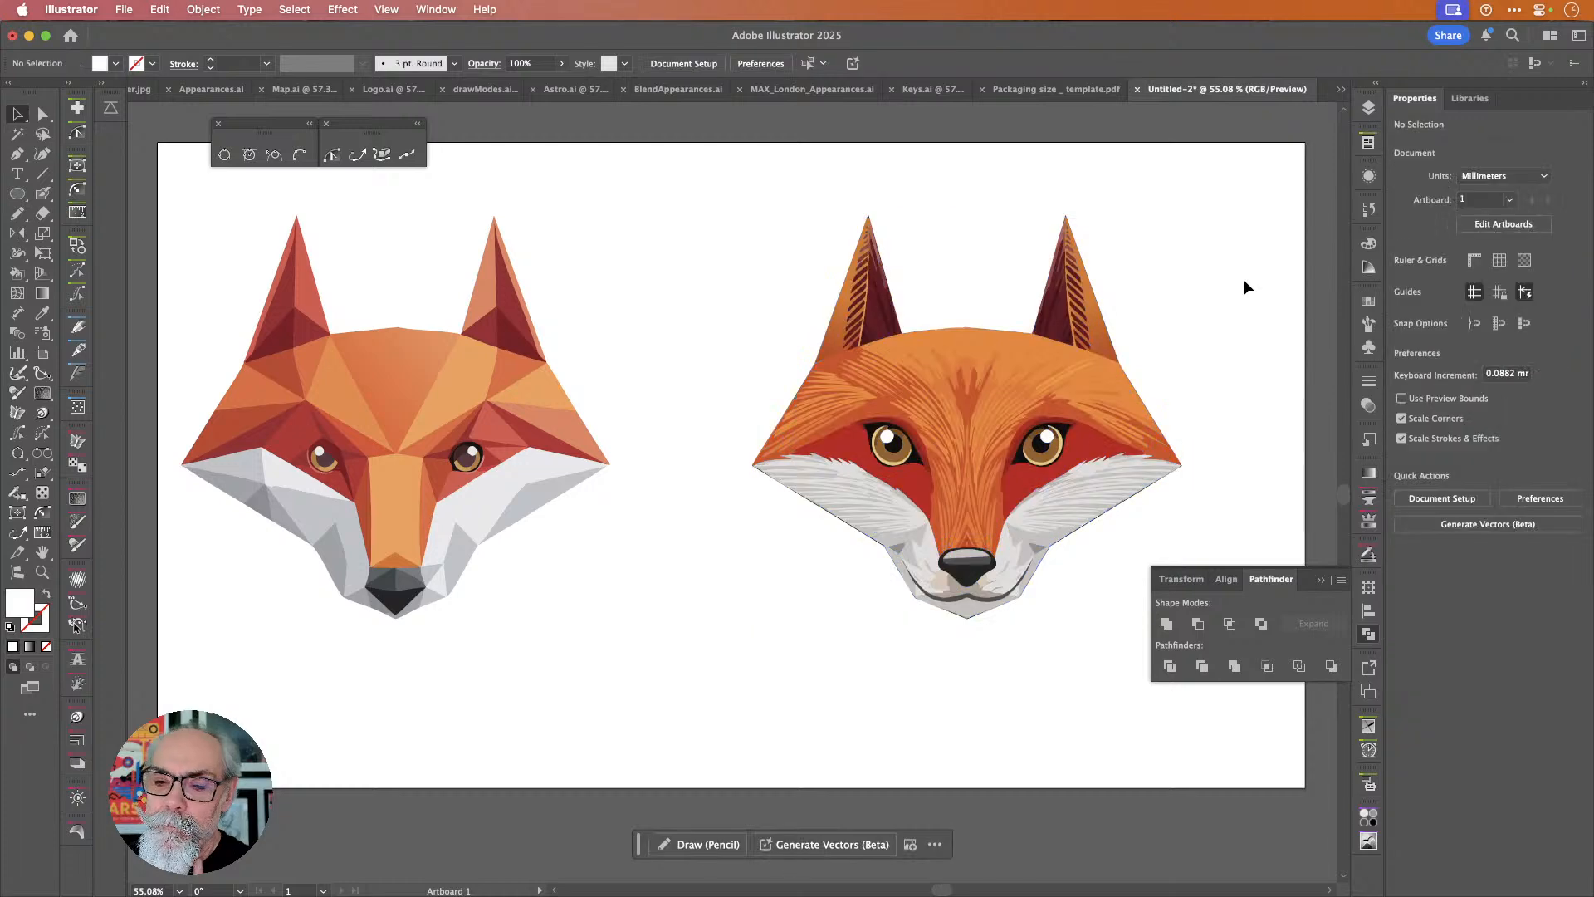
pyautogui.click(1122, 371)
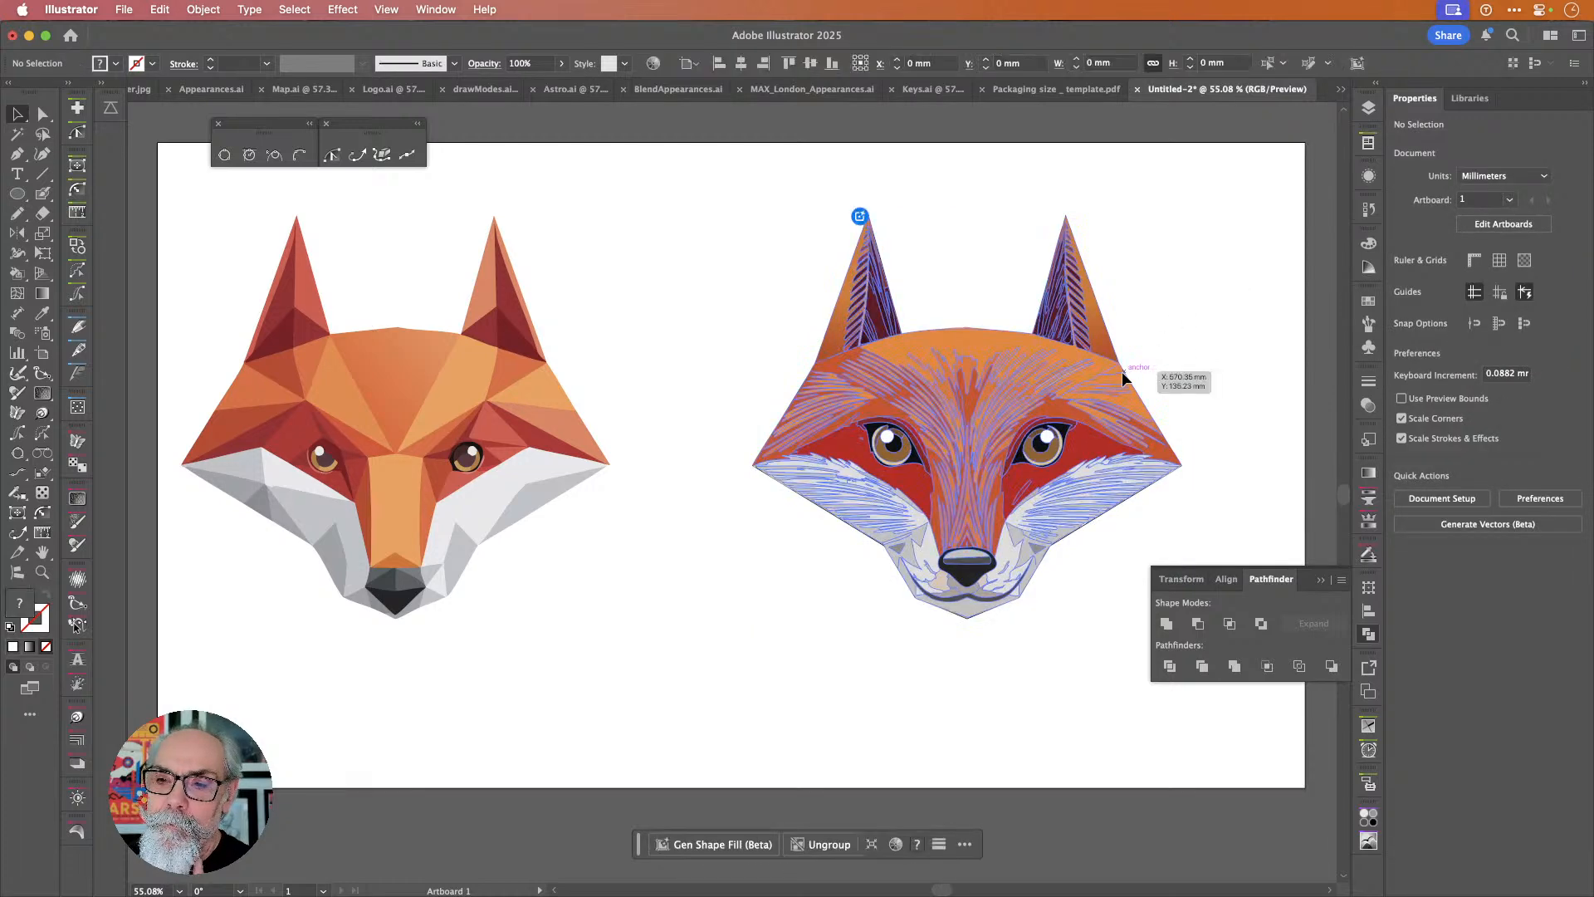
pyautogui.click(1430, 281)
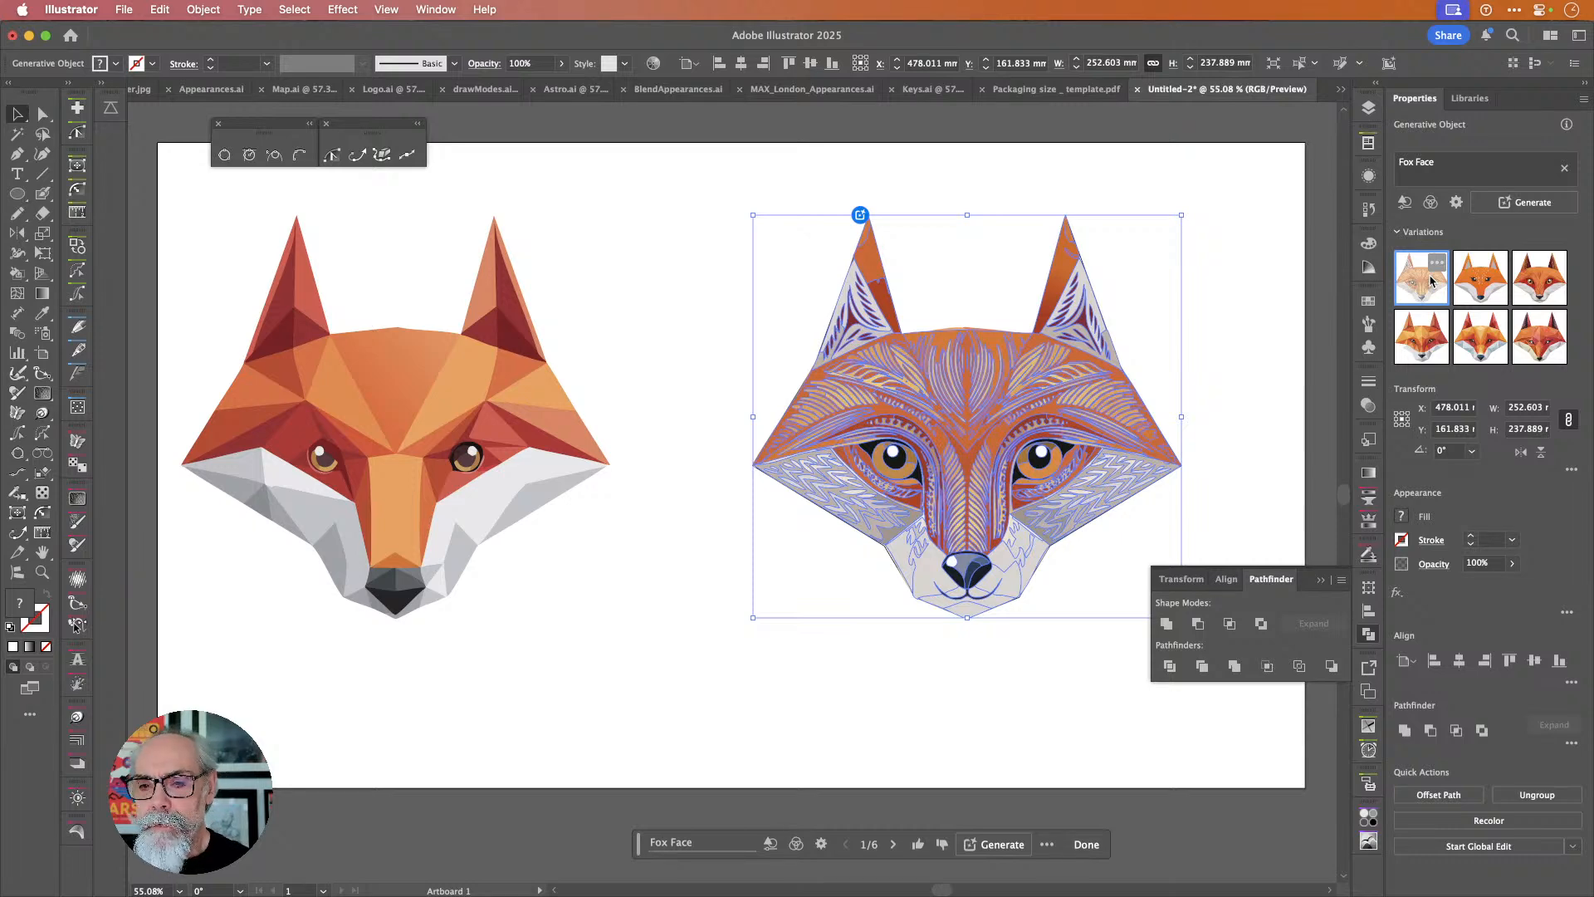
pyautogui.click(745, 329)
pyautogui.click(914, 373)
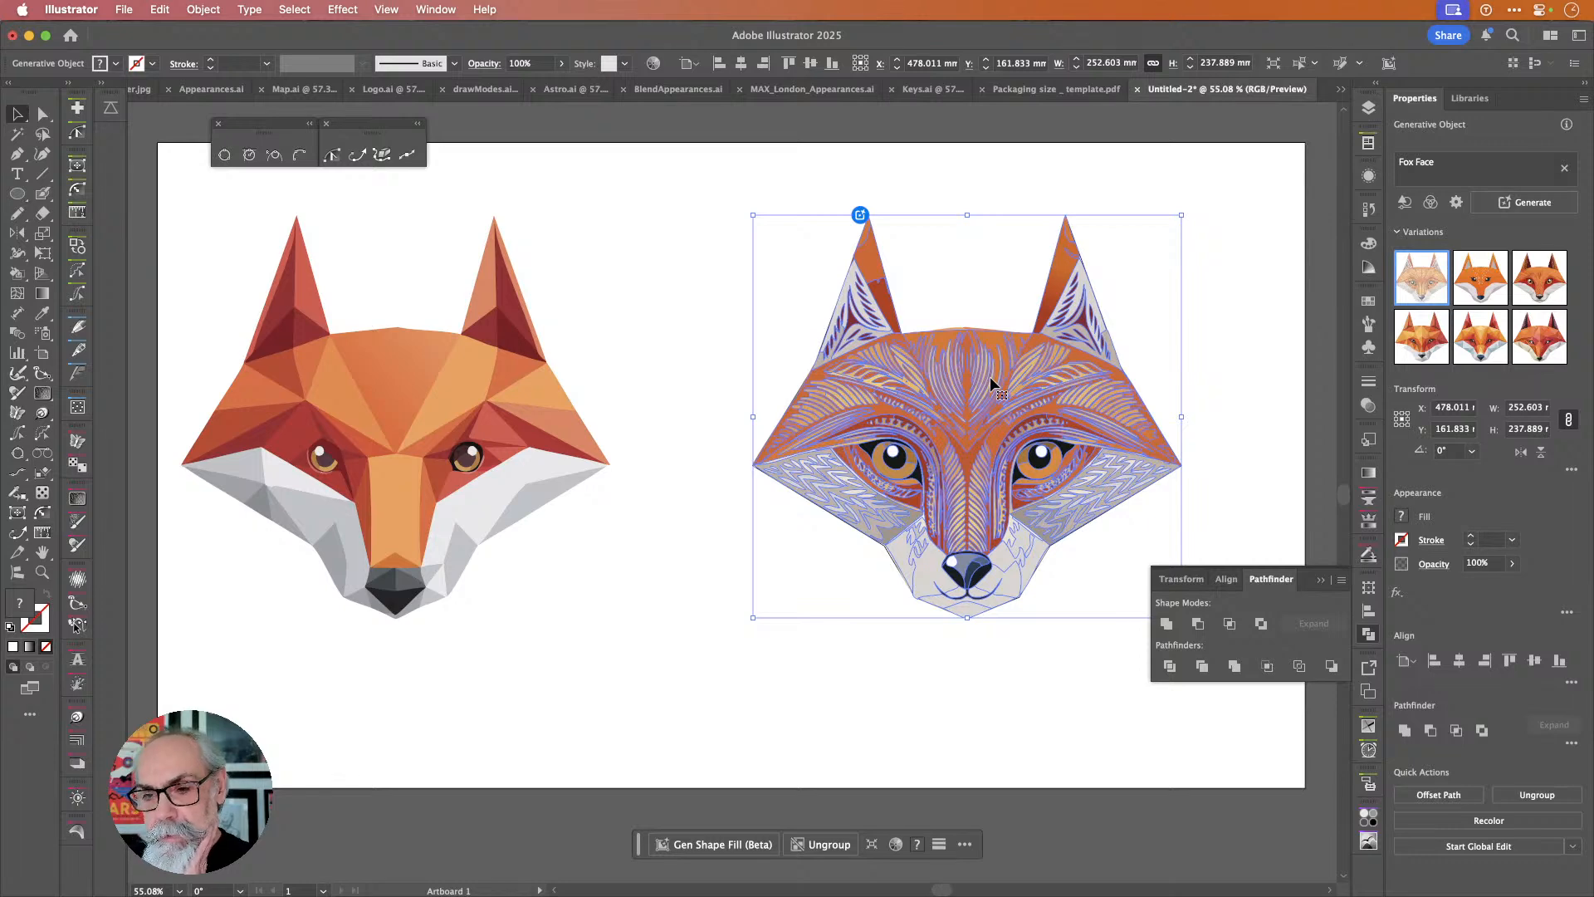
# Undo the shape fills generated on the second outline and delete that empty outline.
pyautogui.press('super+z')
pyautogui.press('super+z')
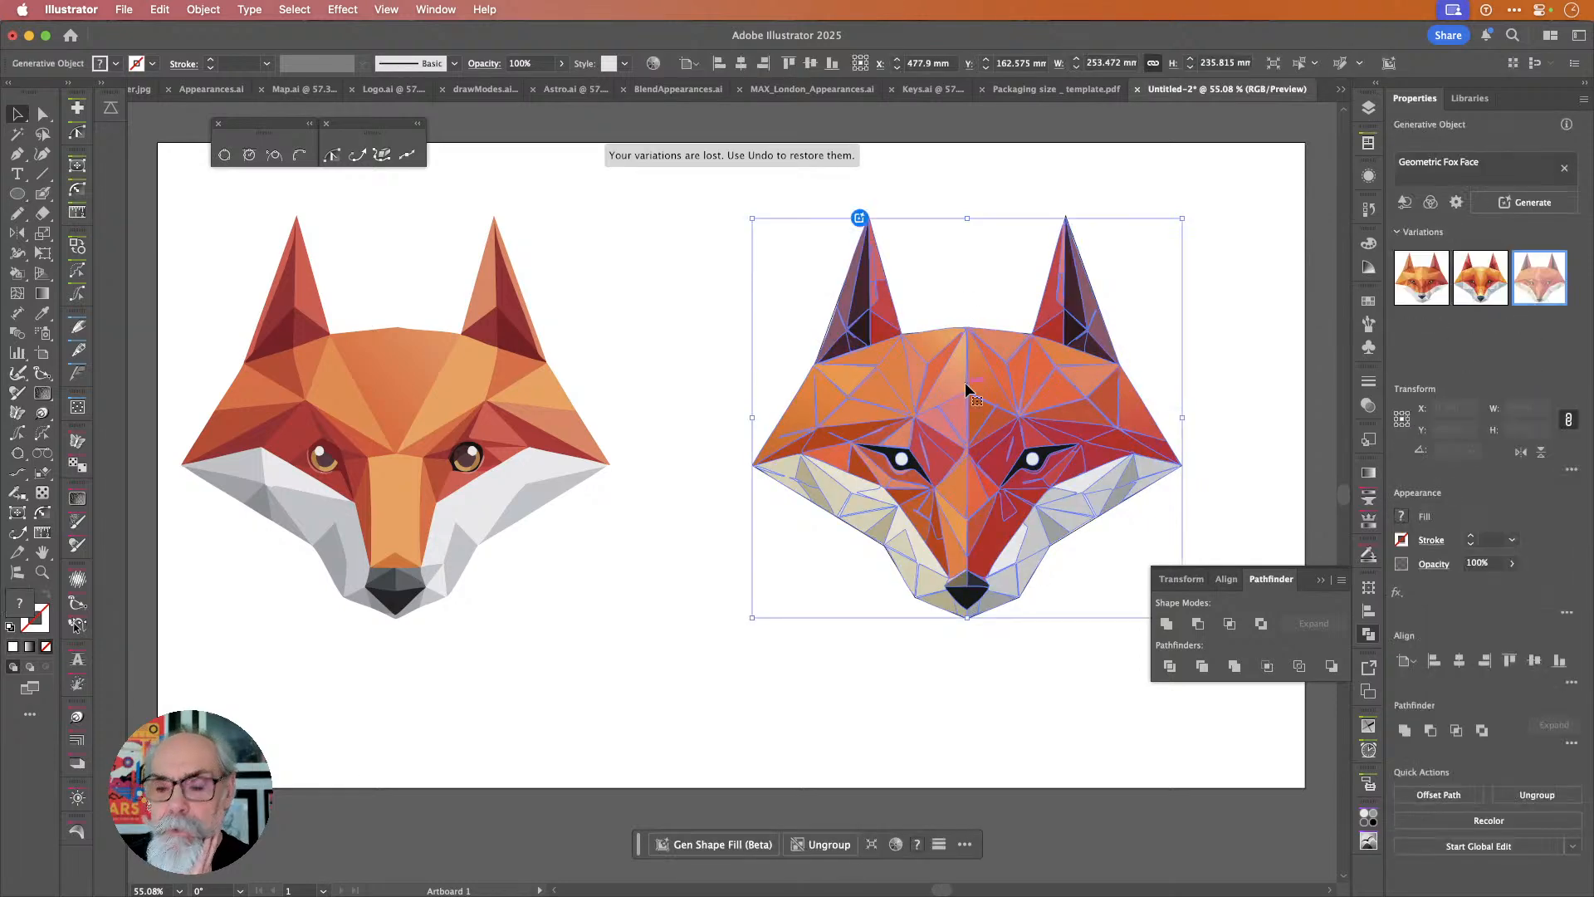
pyautogui.press('super+z')
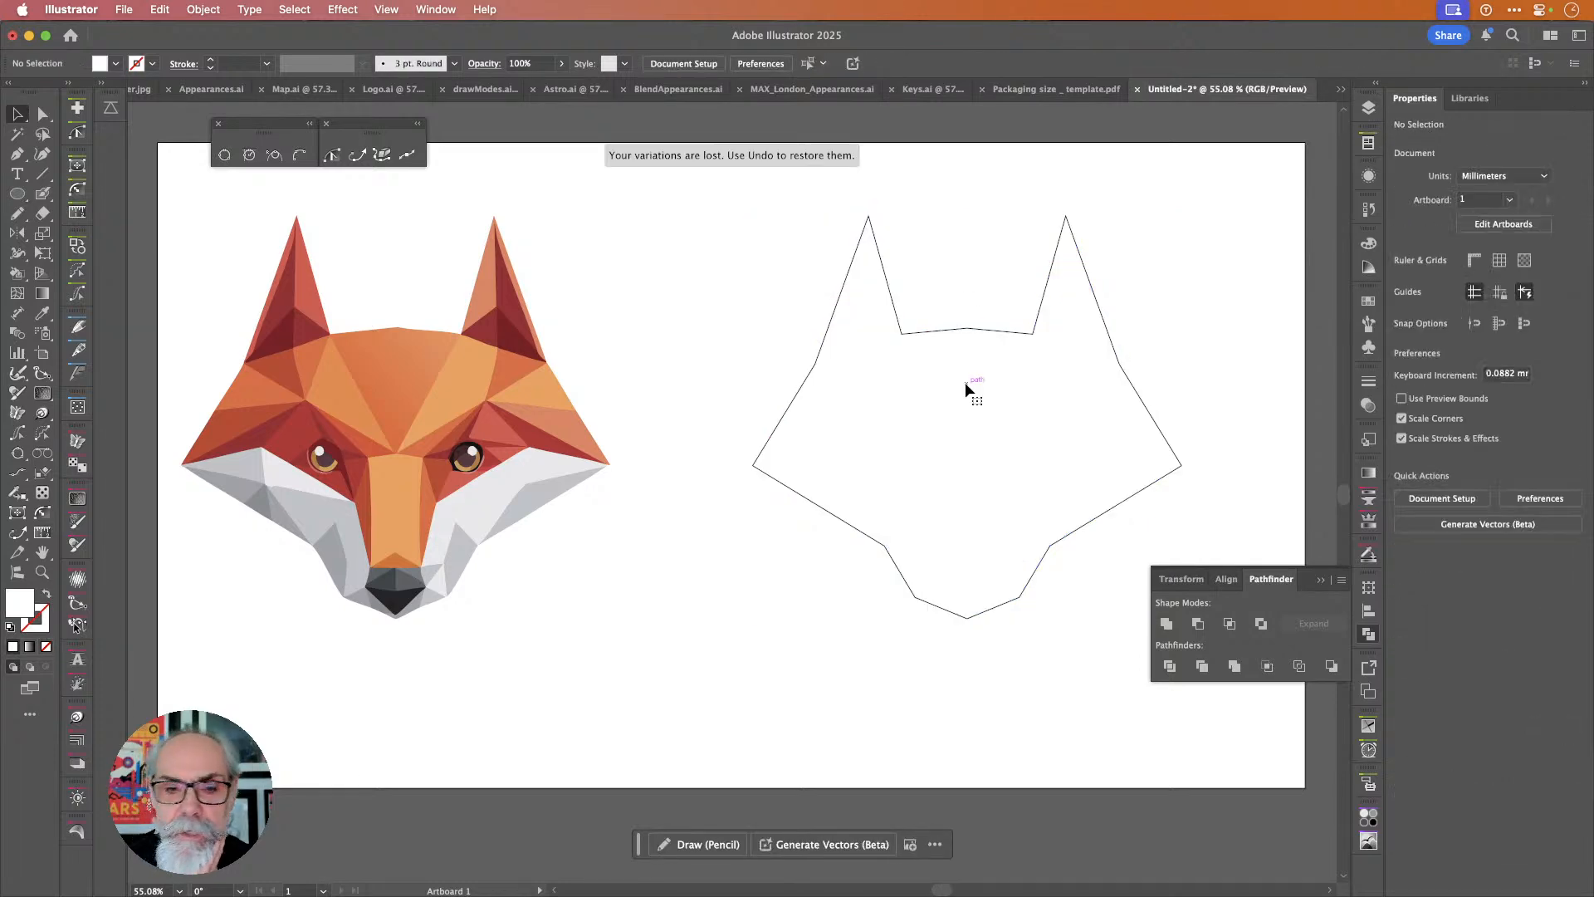
pyautogui.click(948, 331)
pyautogui.press('Delete')
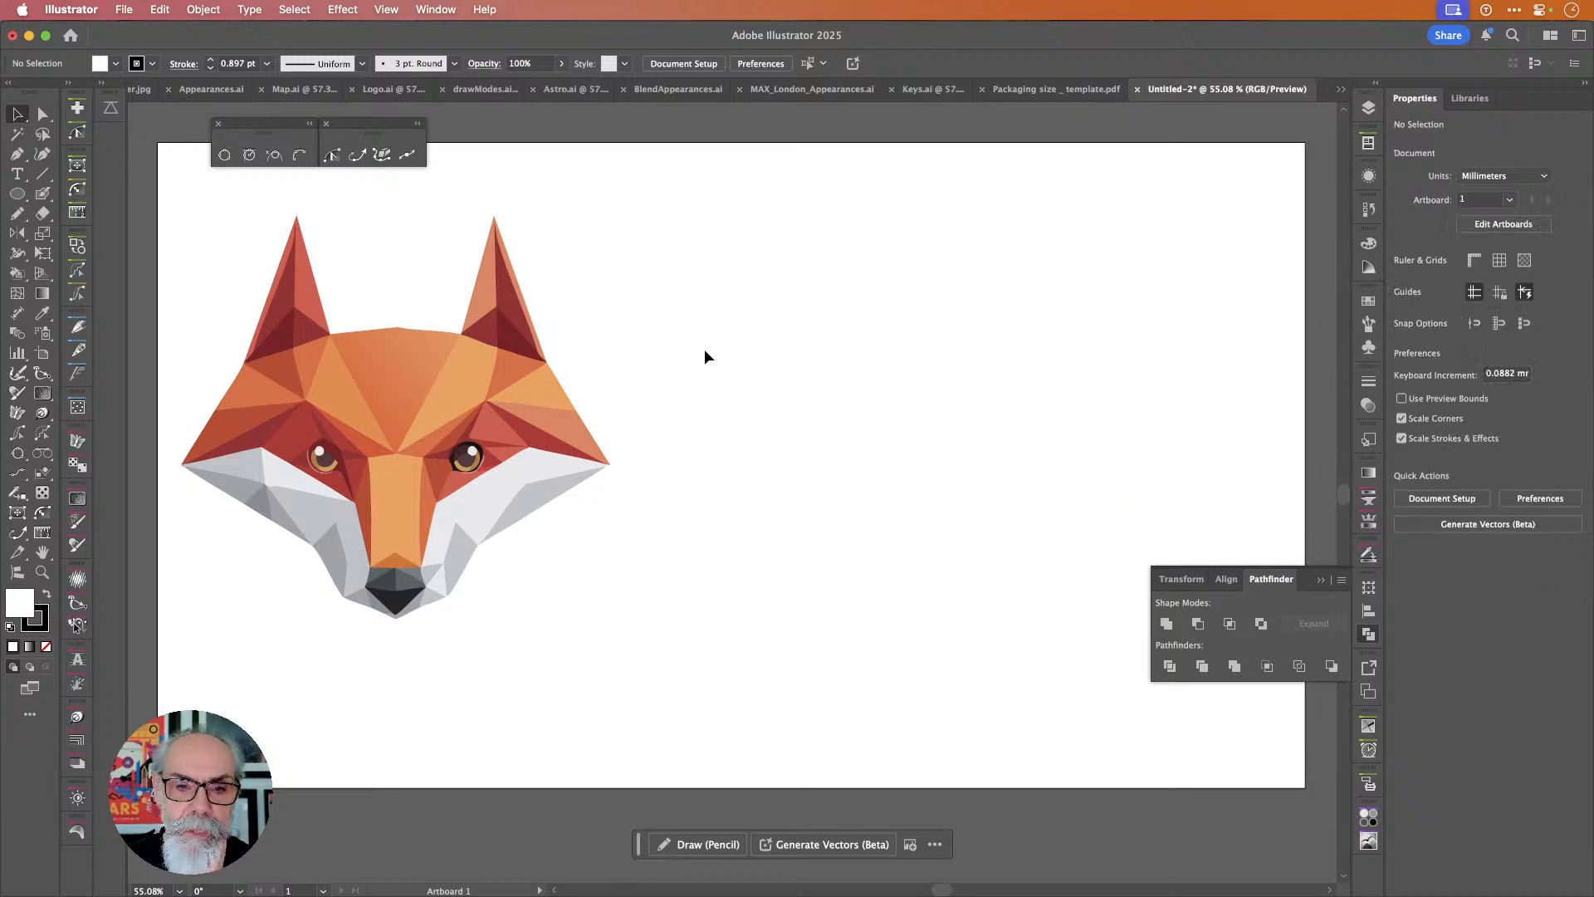
pyautogui.click(545, 370)
pyautogui.click(789, 347)
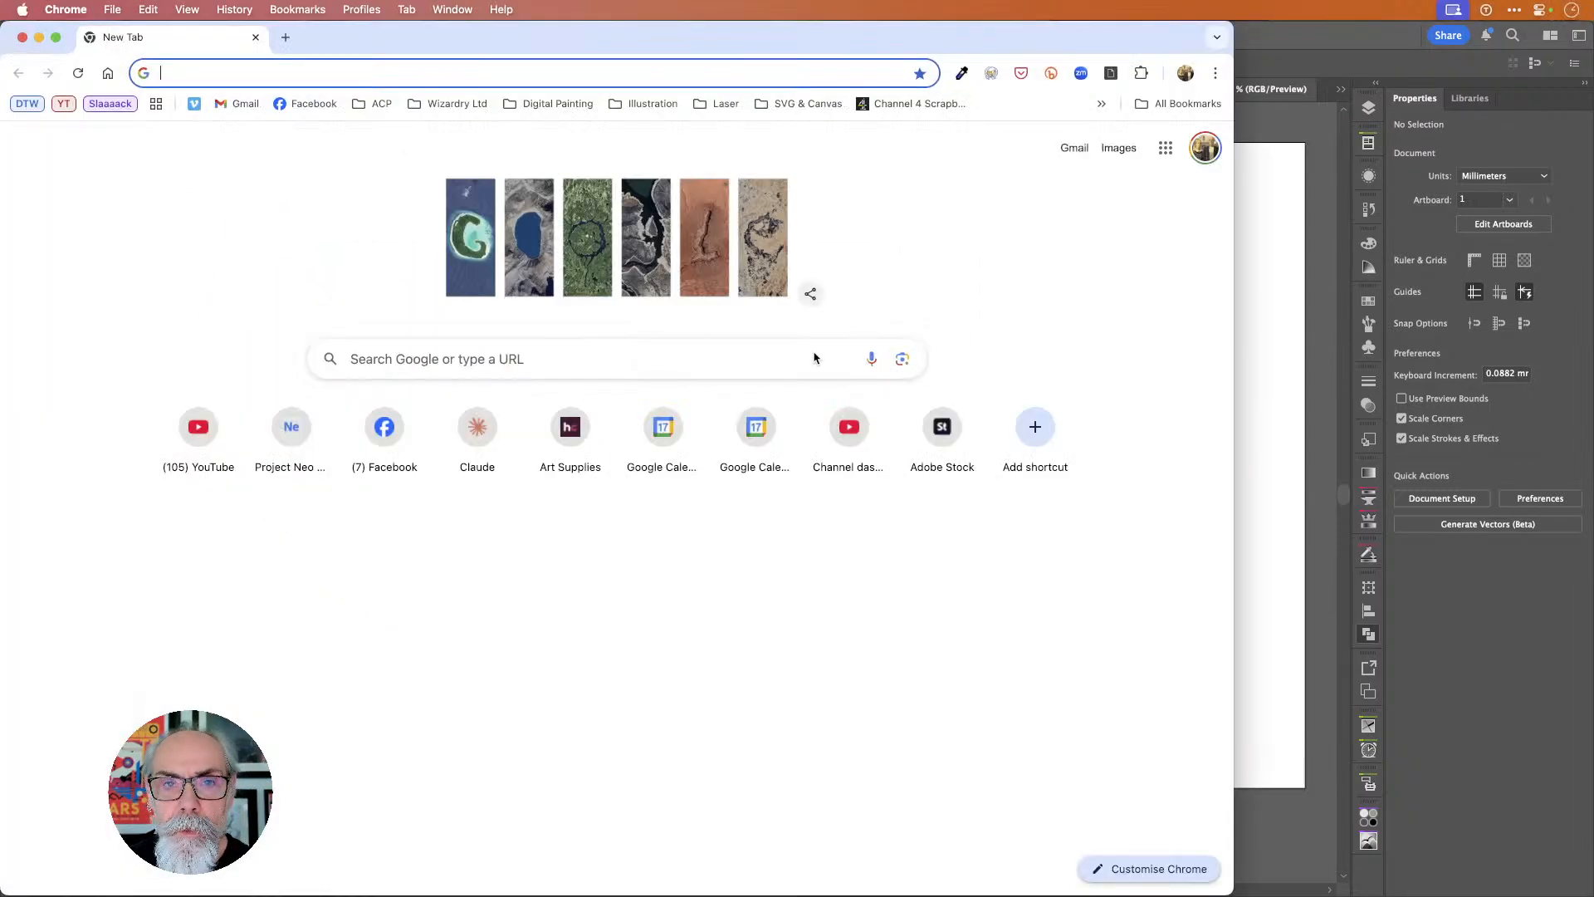
# Search Google Images for "fox face" and look through the reference pictures.
pyautogui.write('fox face')
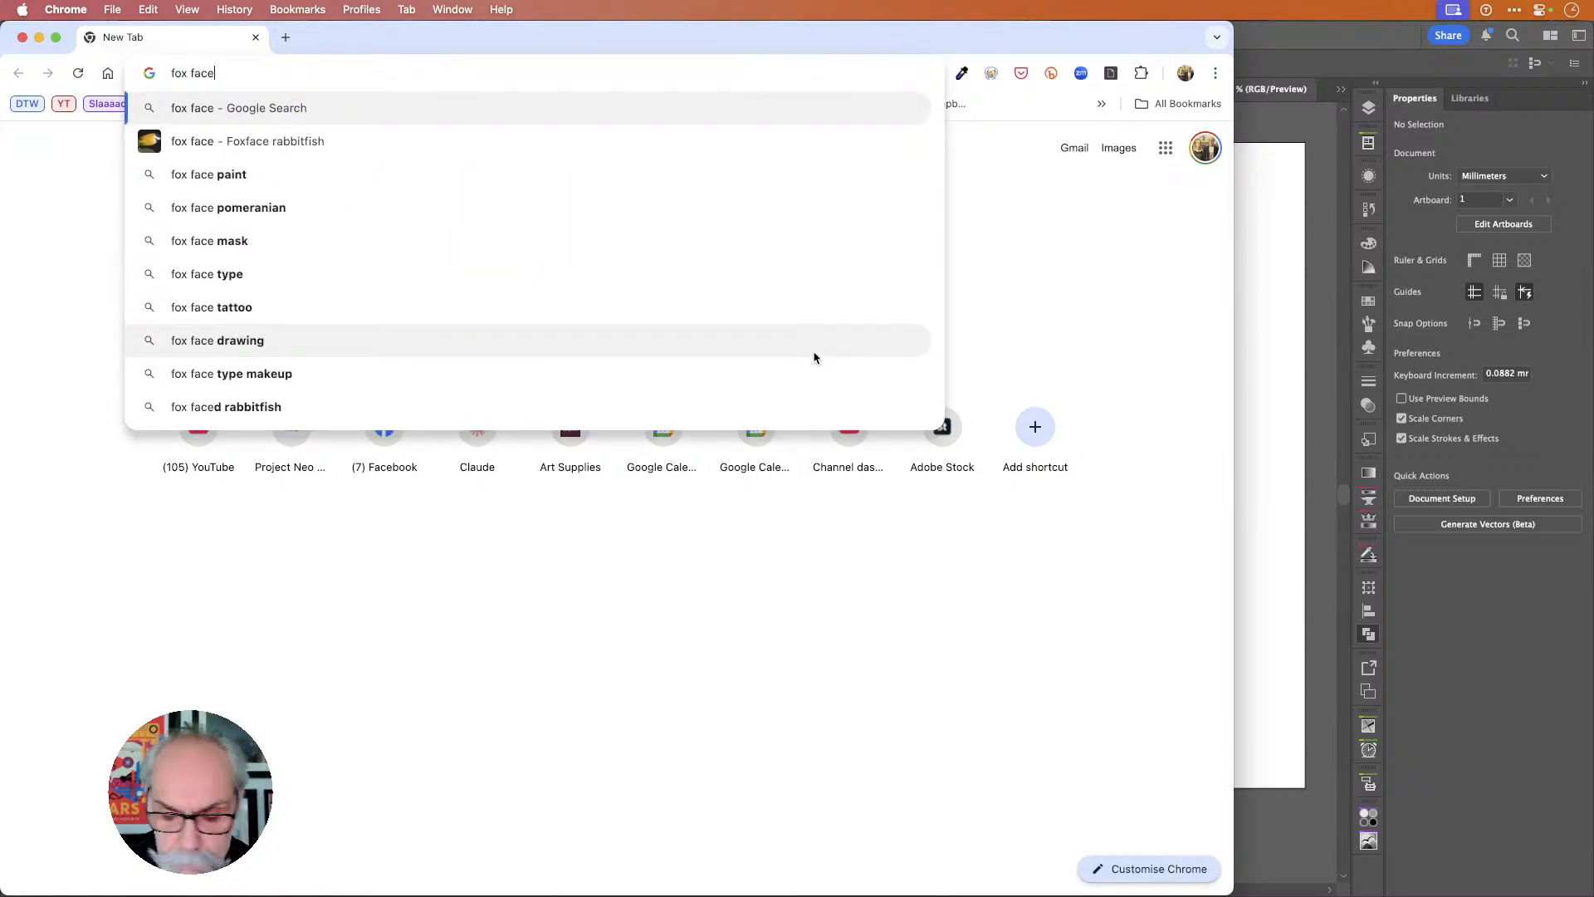
pyautogui.press('Return')
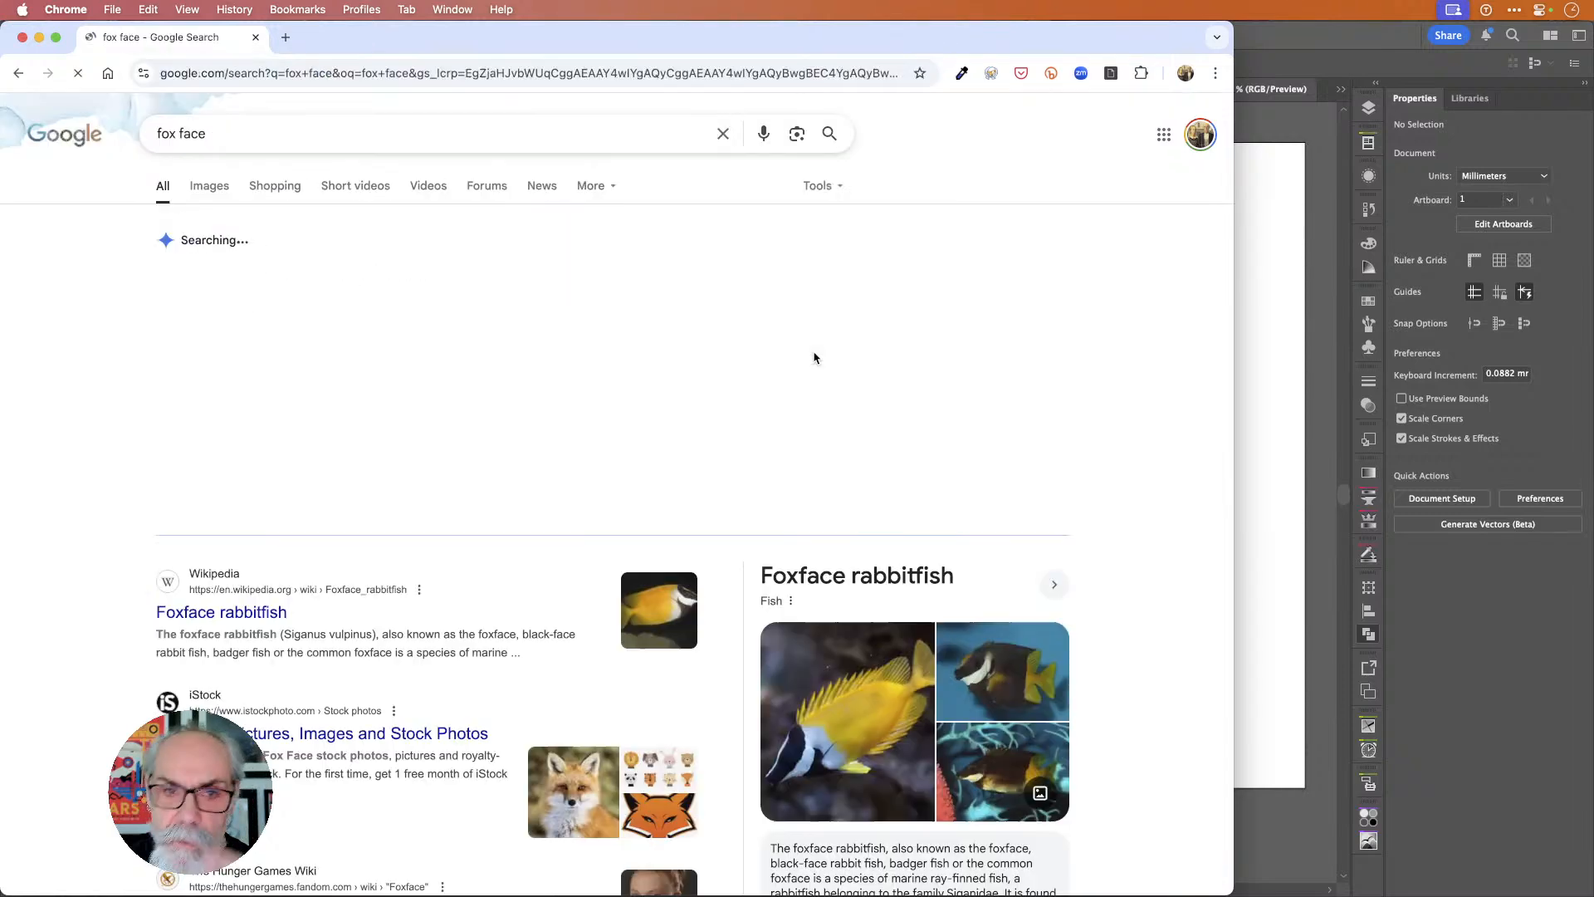
pyautogui.click(209, 186)
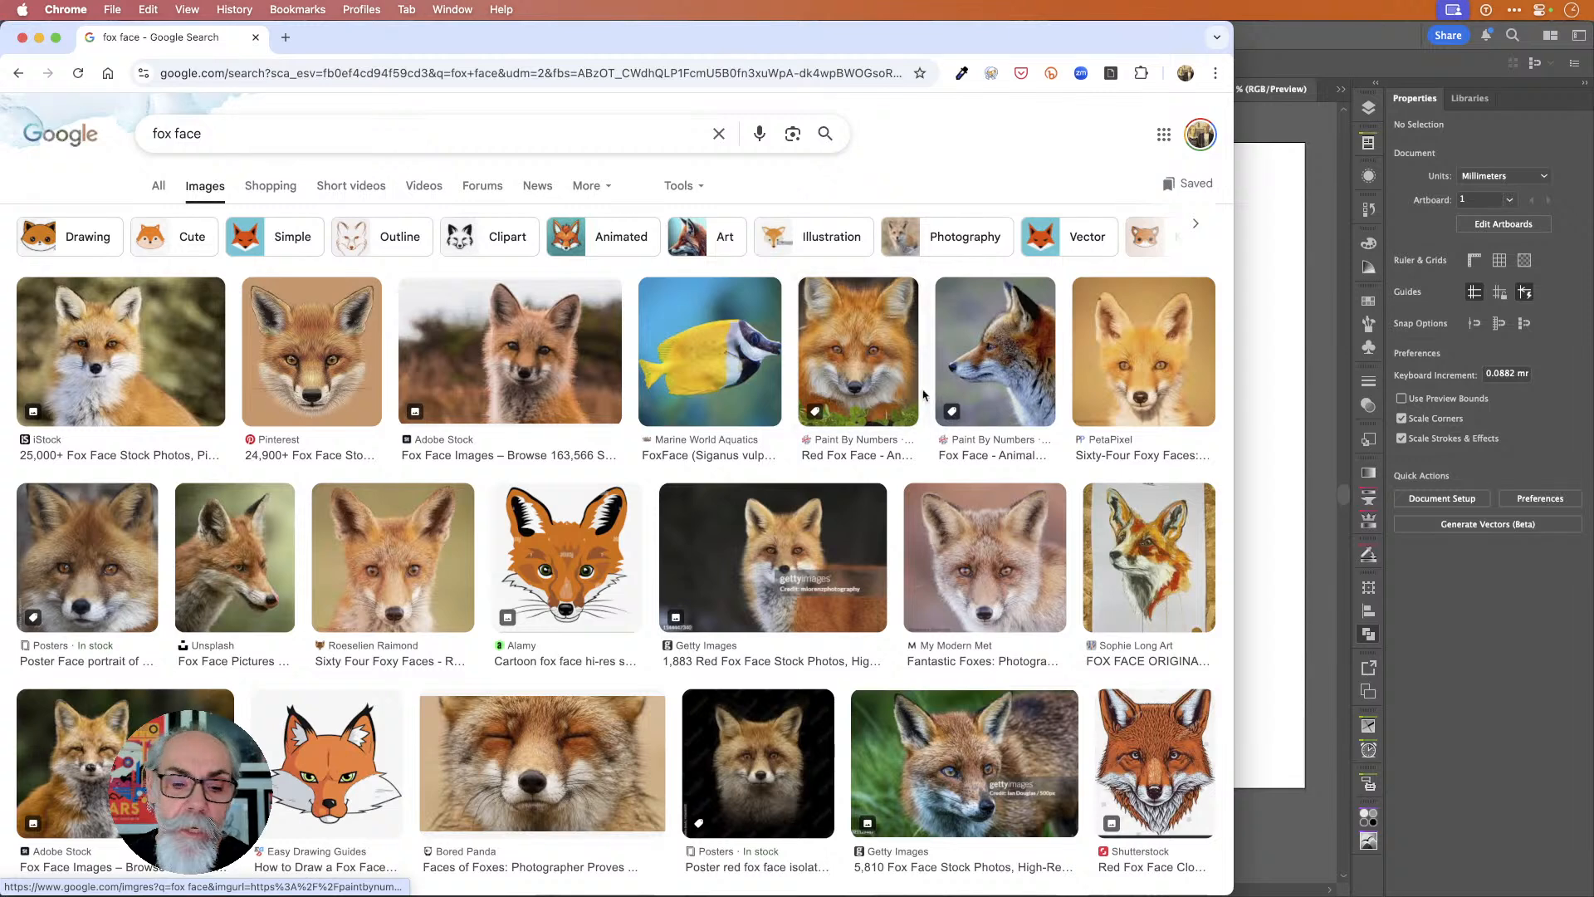
pyautogui.scroll(-2, 828, 480)
pyautogui.scroll(-3, 828, 481)
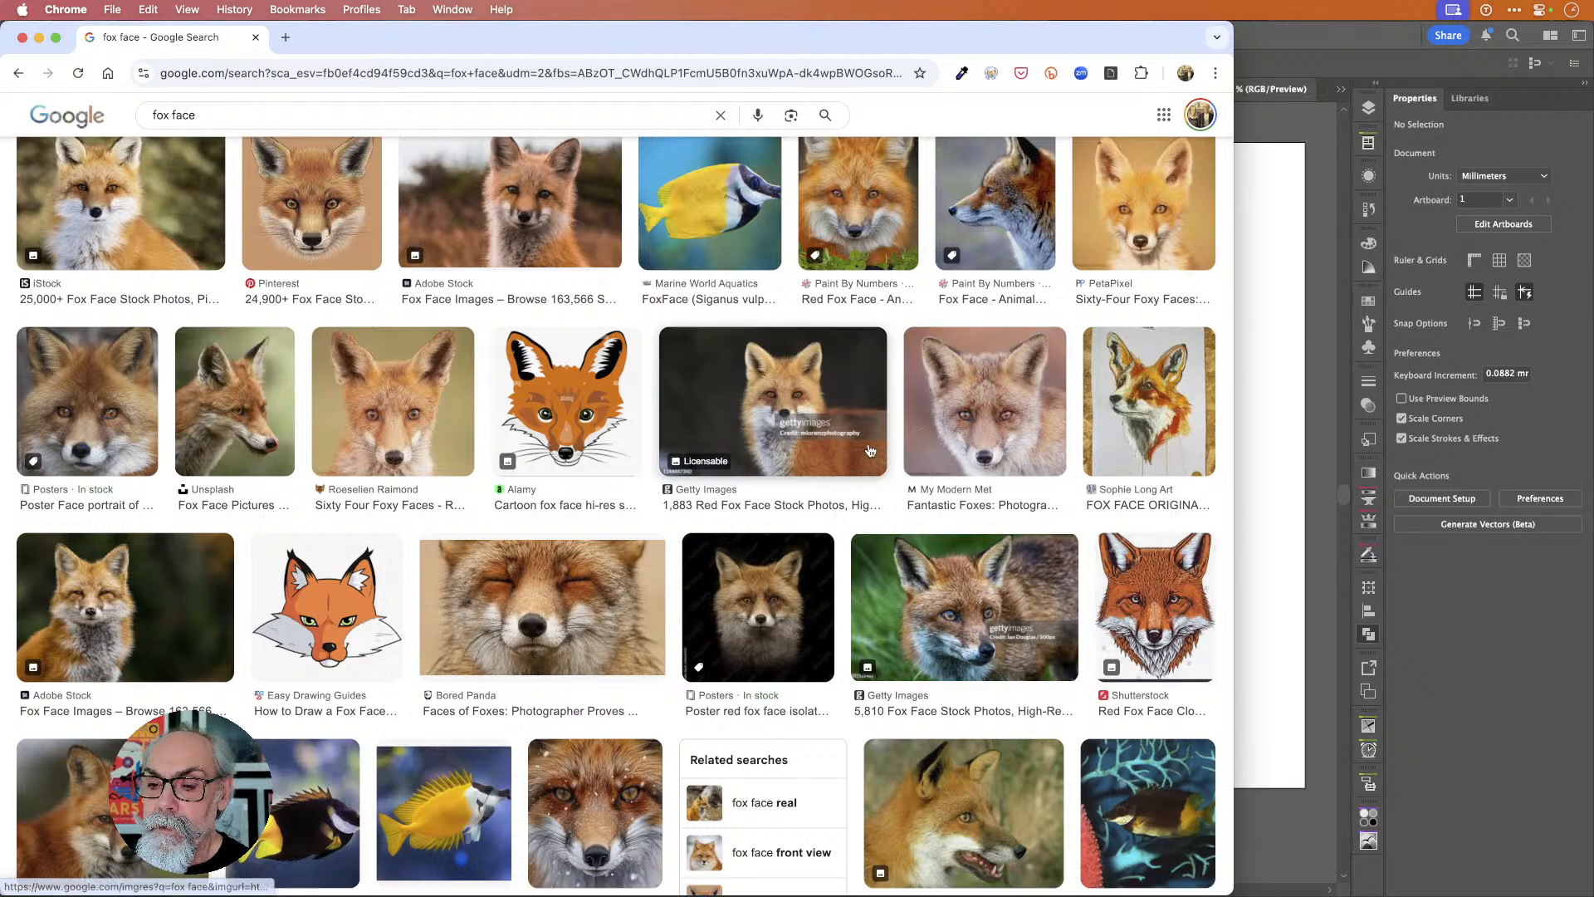
pyautogui.scroll(4, 874, 452)
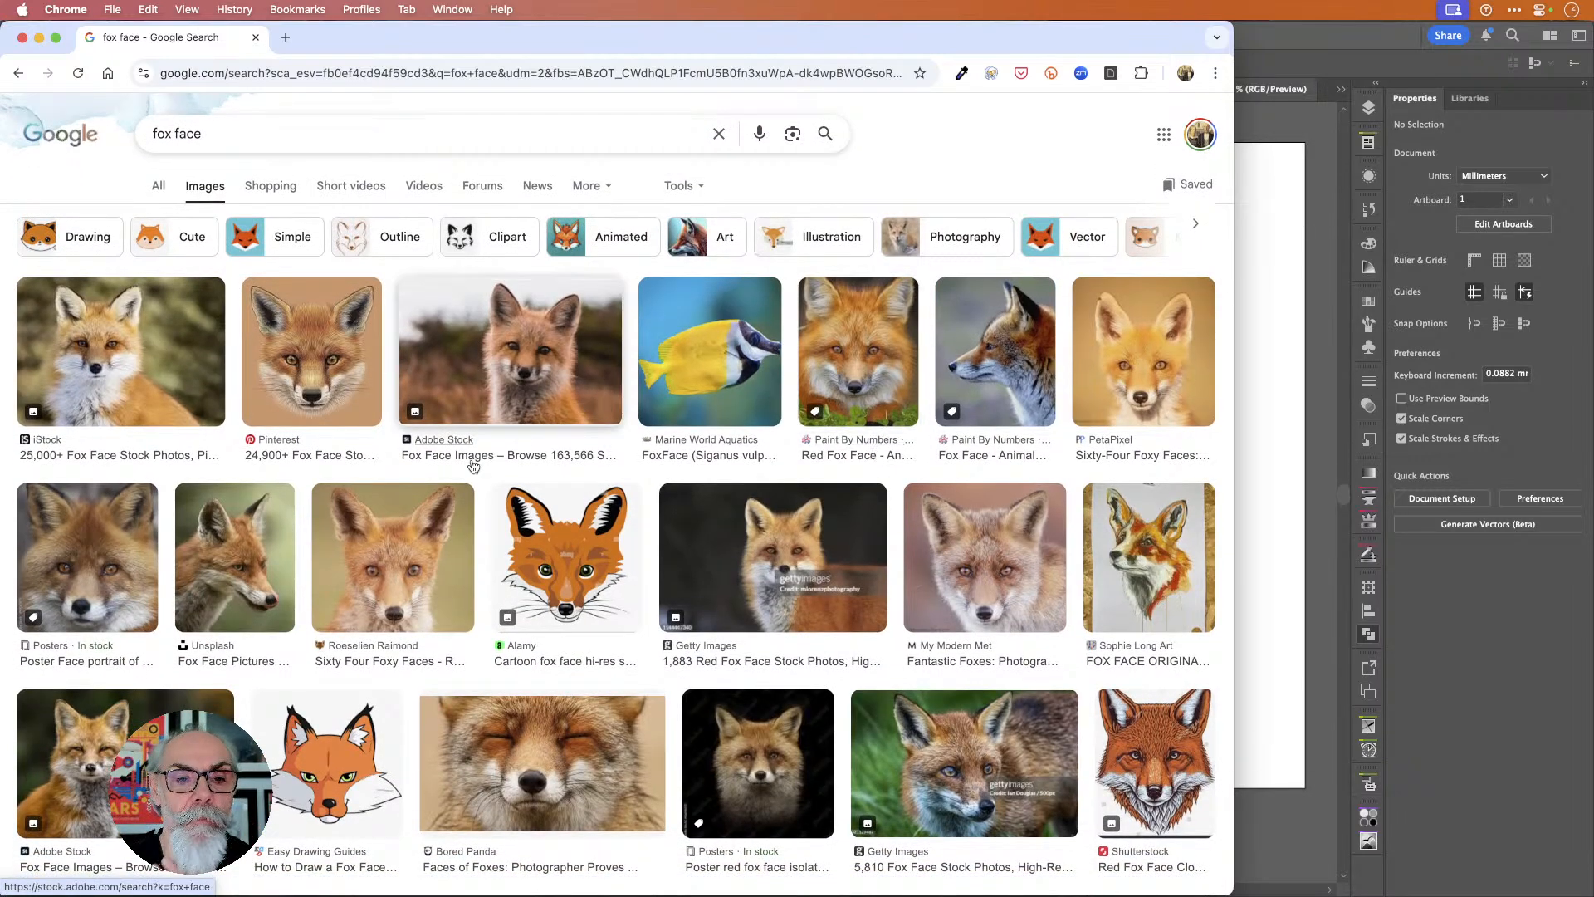
# Go to stock.adobe.com, reloading the interrupted page, and sign in with the saved account e-mail.
pyautogui.click(257, 78)
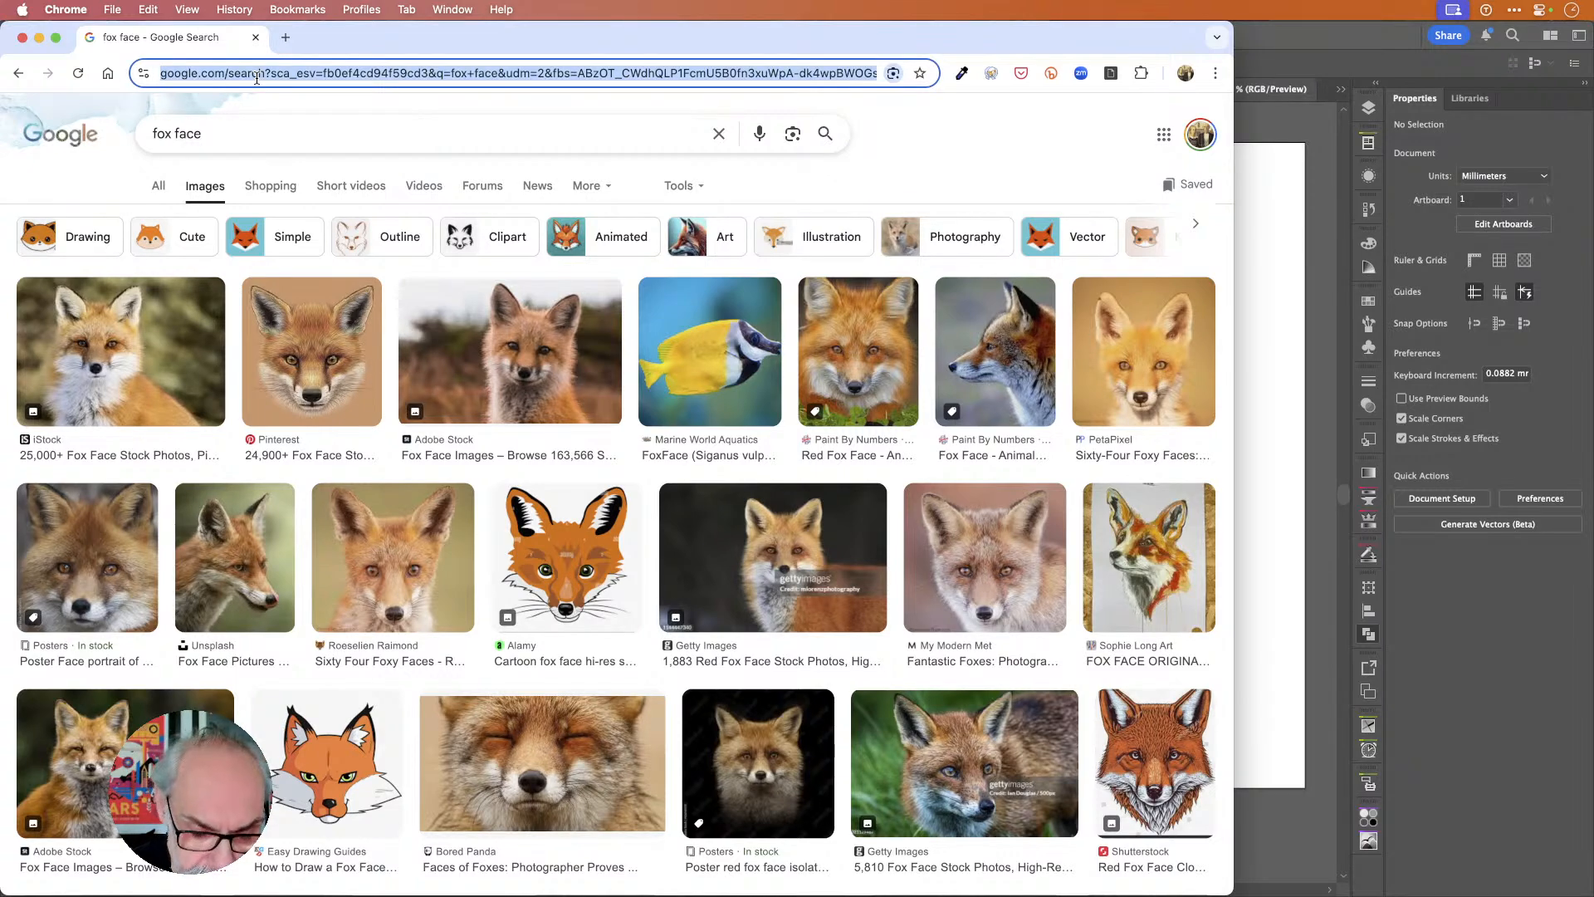
pyautogui.write('stock.adobe.com')
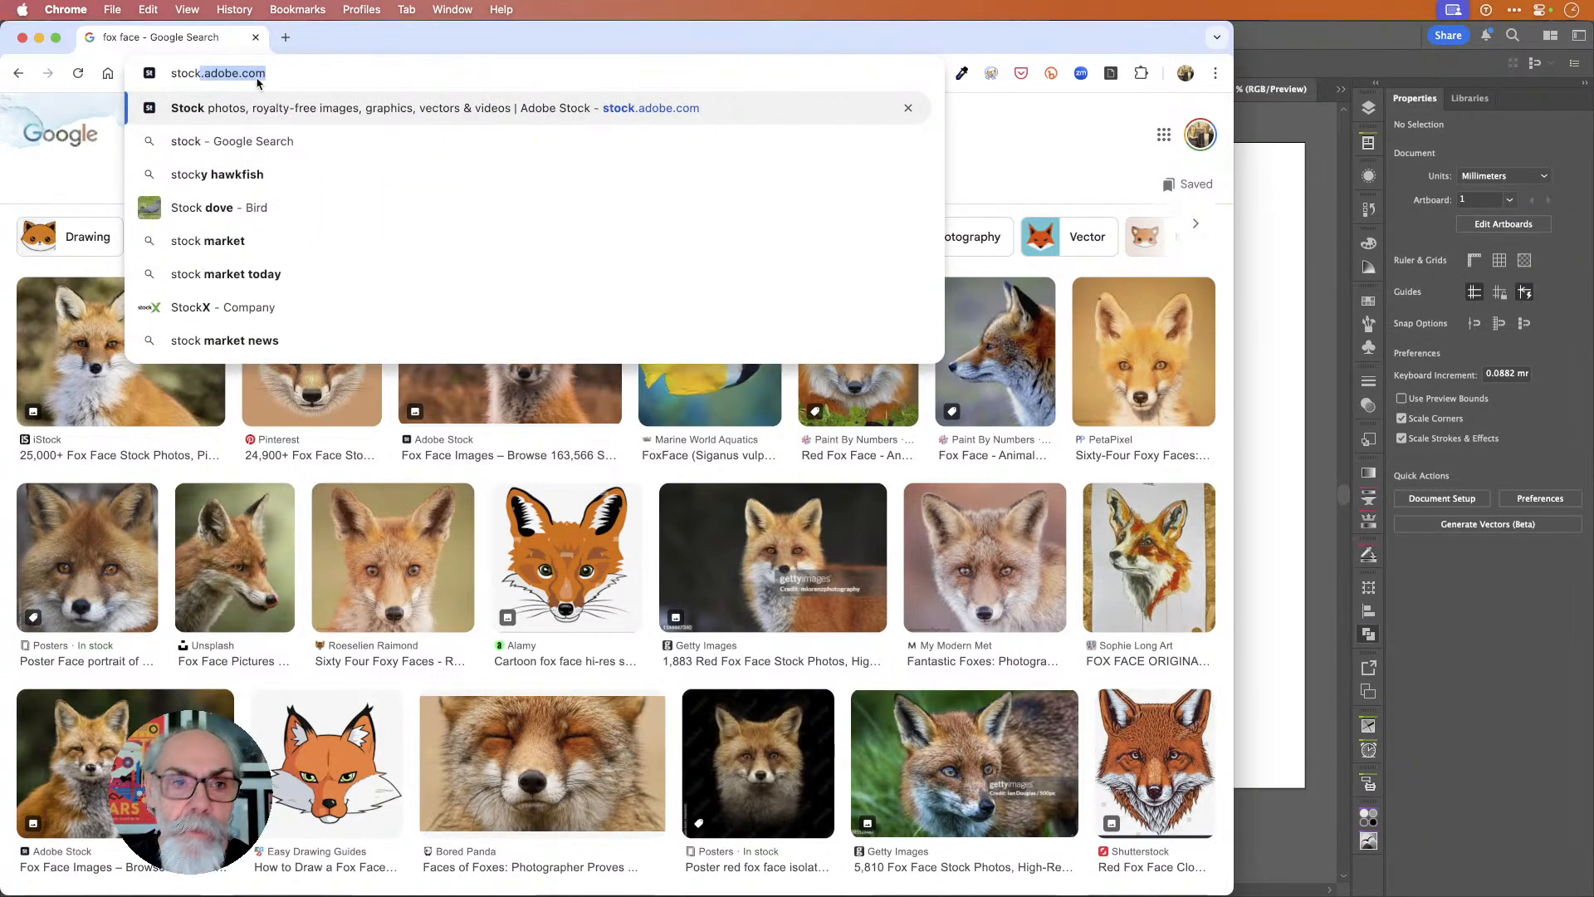
pyautogui.press('Return')
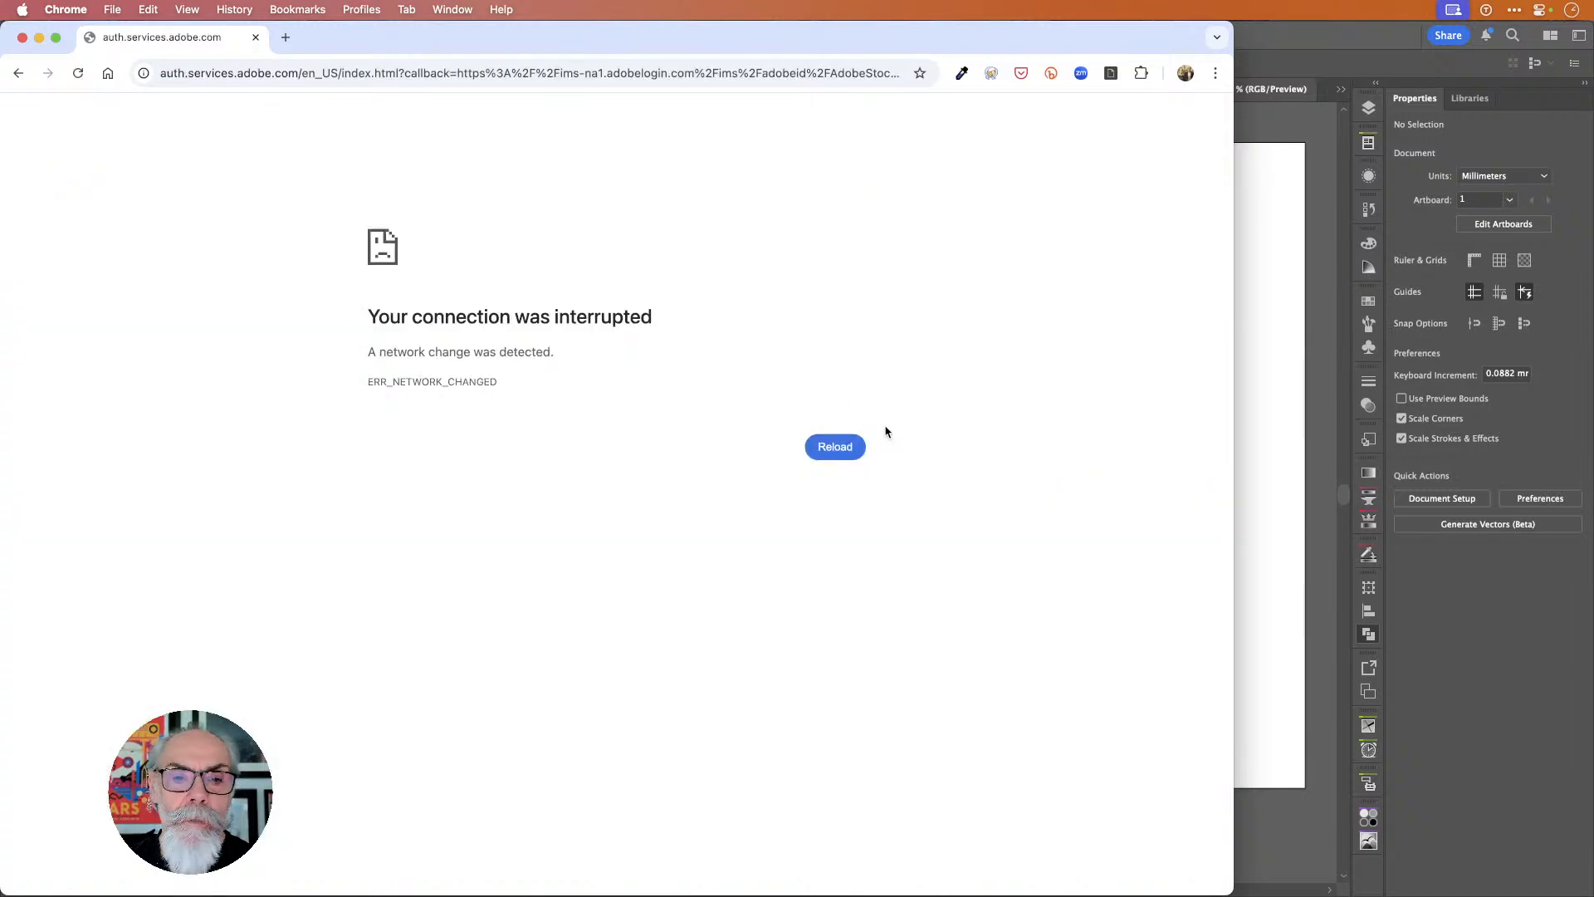
pyautogui.click(836, 448)
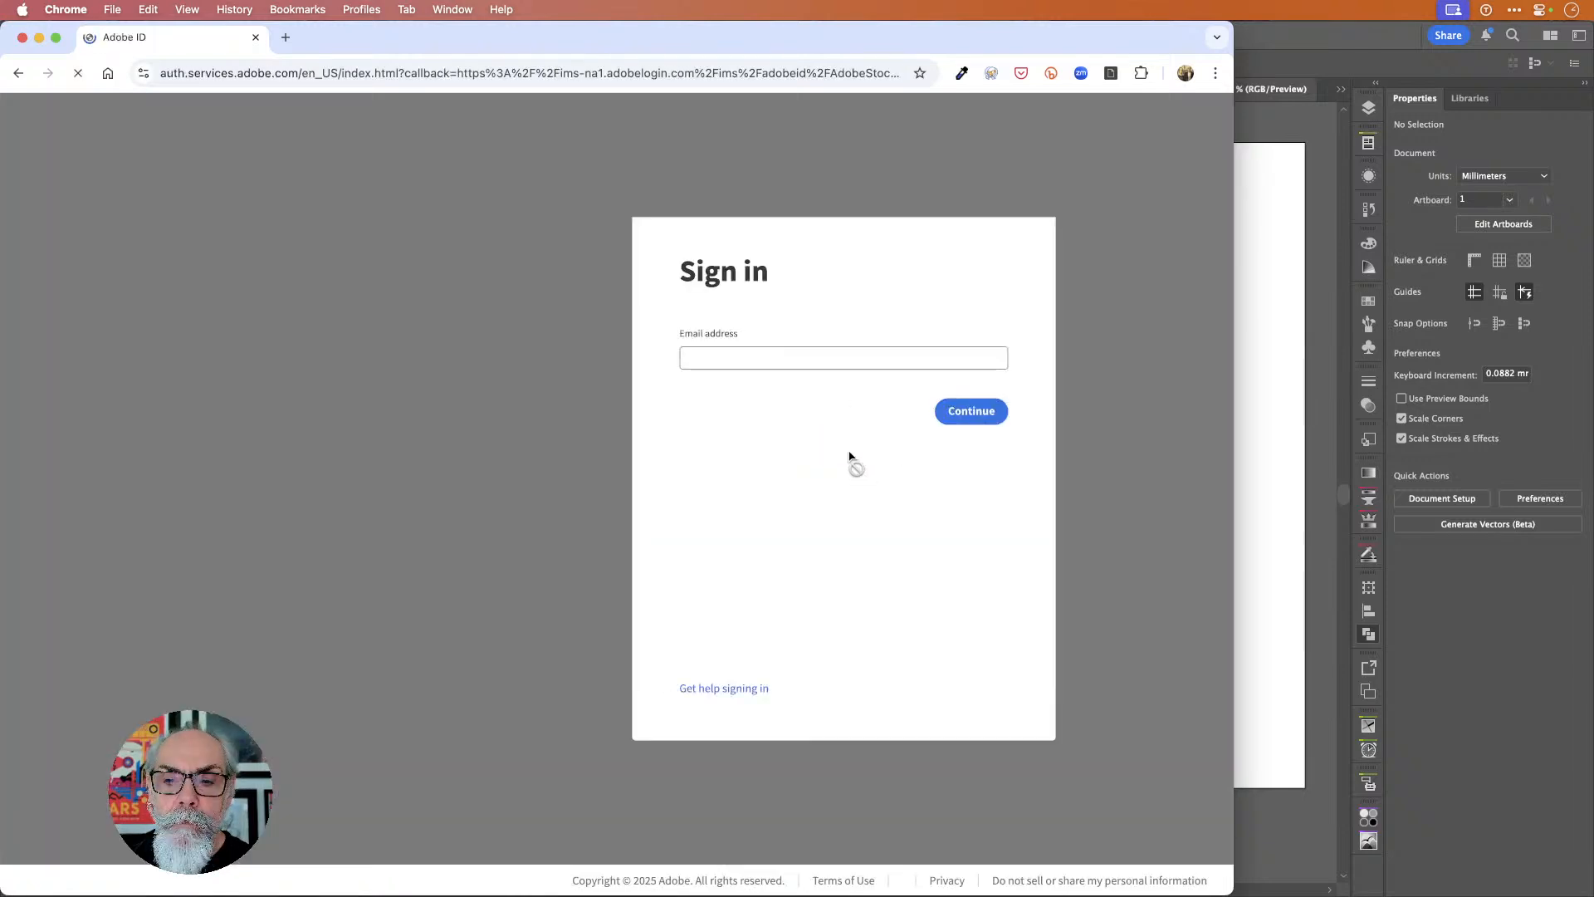
pyautogui.click(804, 368)
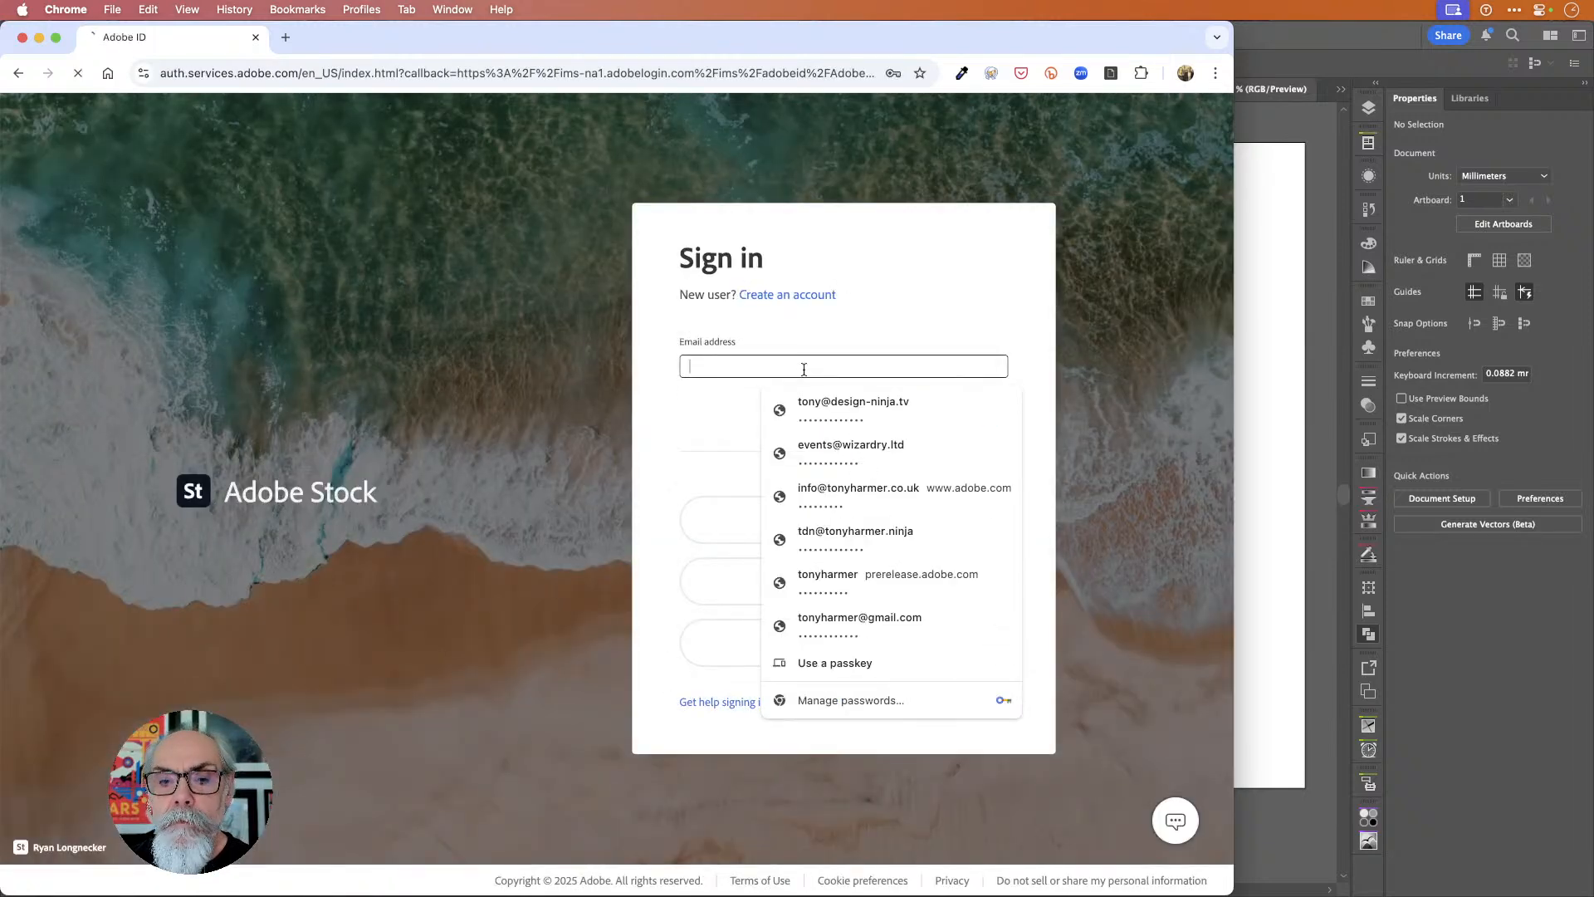
pyautogui.click(830, 408)
pyautogui.click(978, 408)
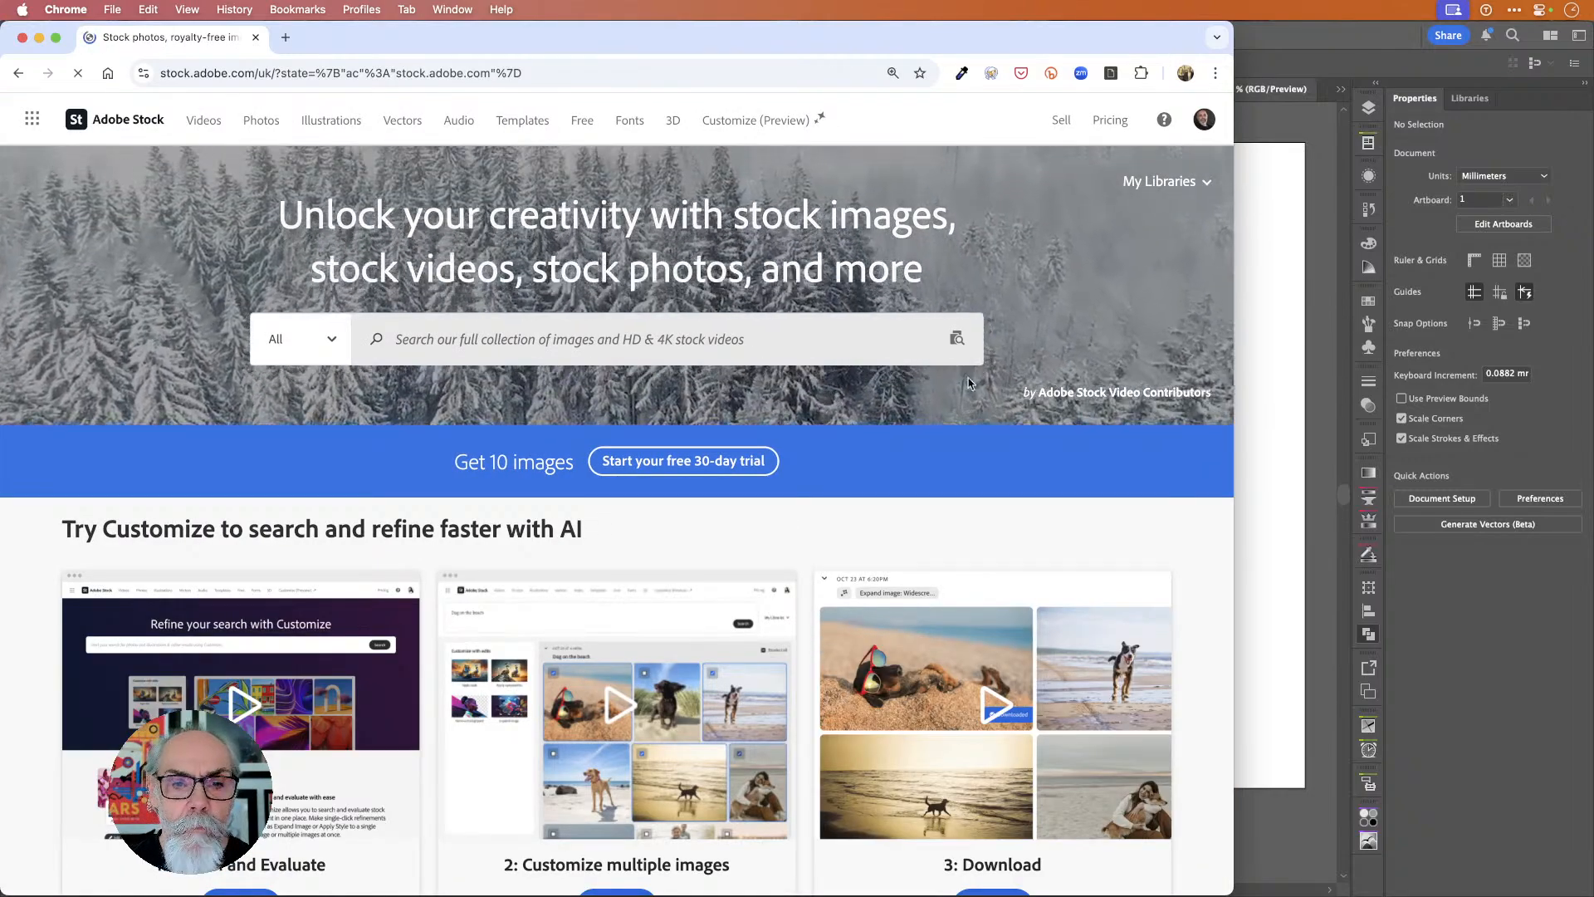
# Search the full Adobe Stock collection for "Fox face".
pyautogui.click(896, 338)
pyautogui.write('F')
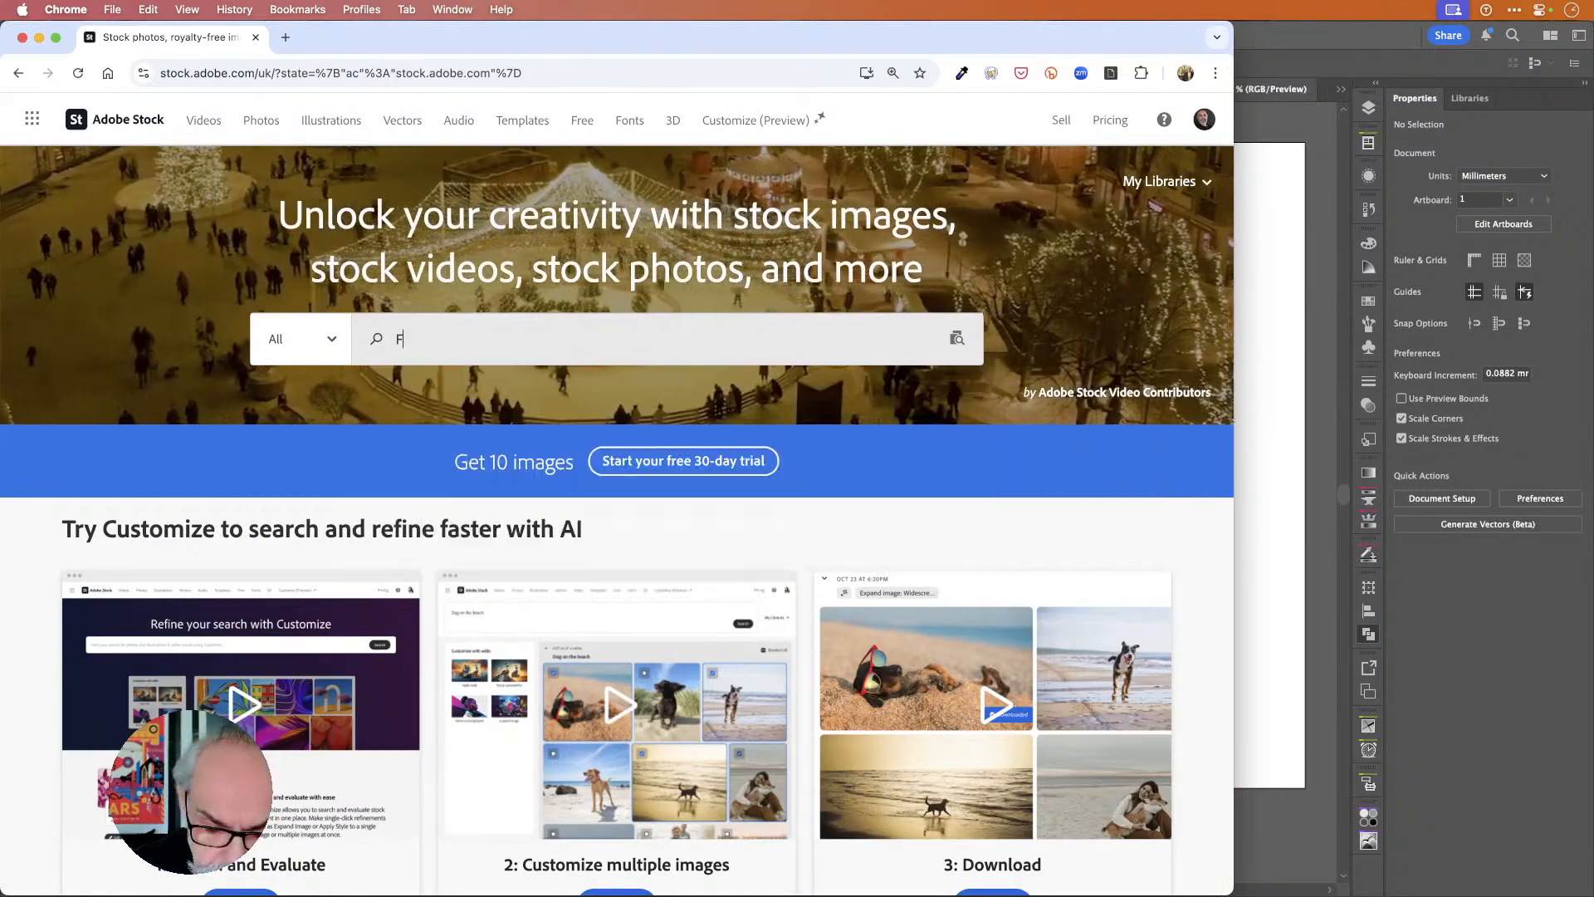
pyautogui.write('ox face')
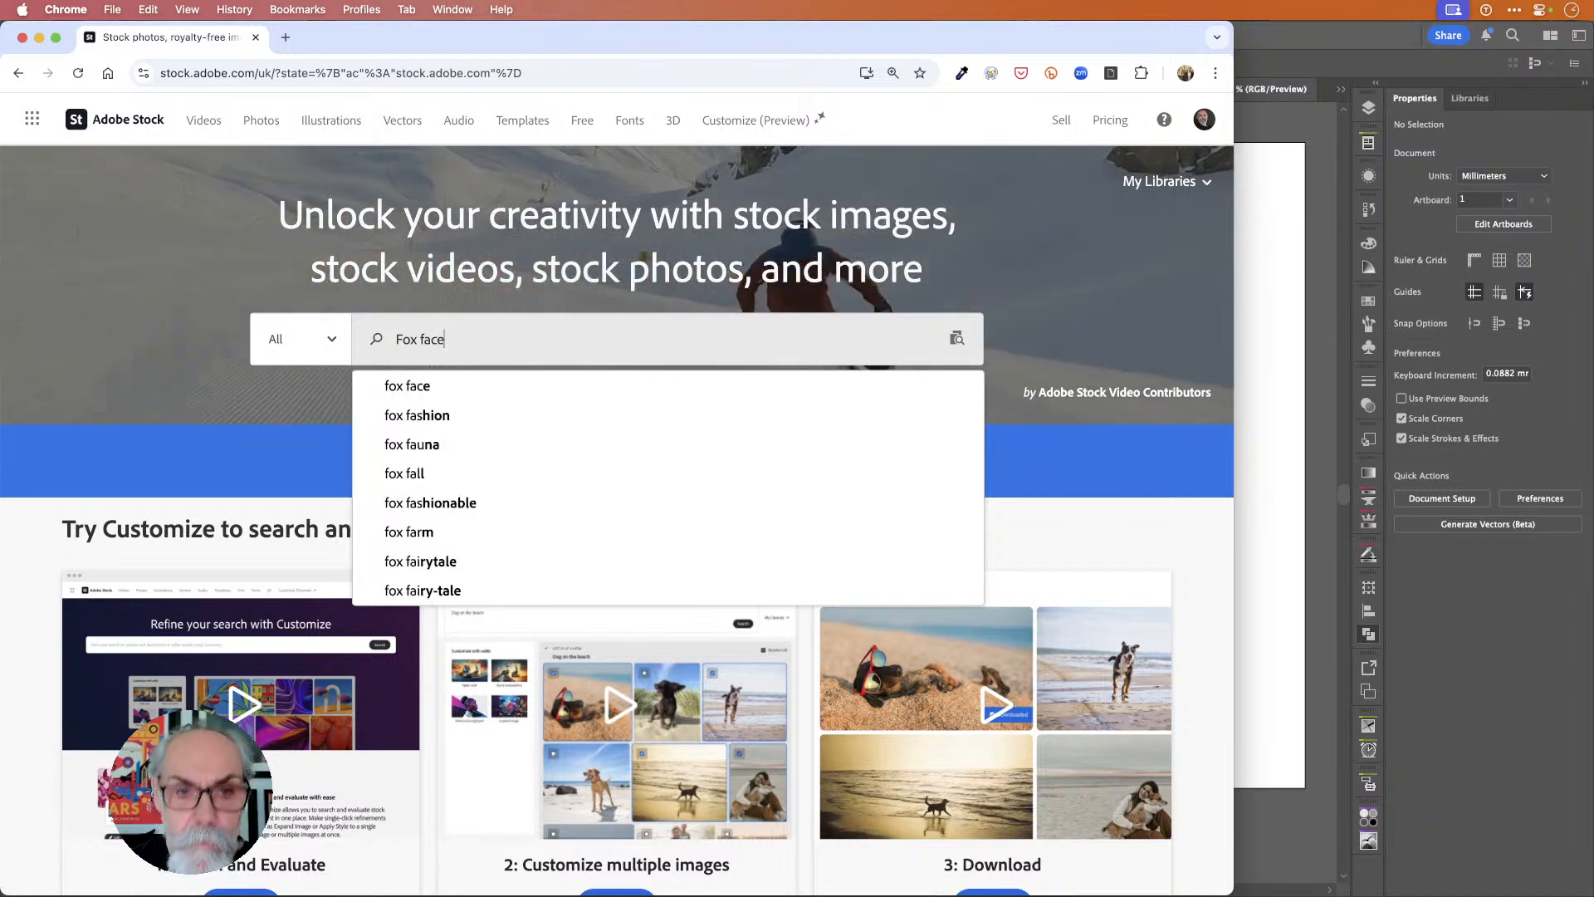
pyautogui.press('Return')
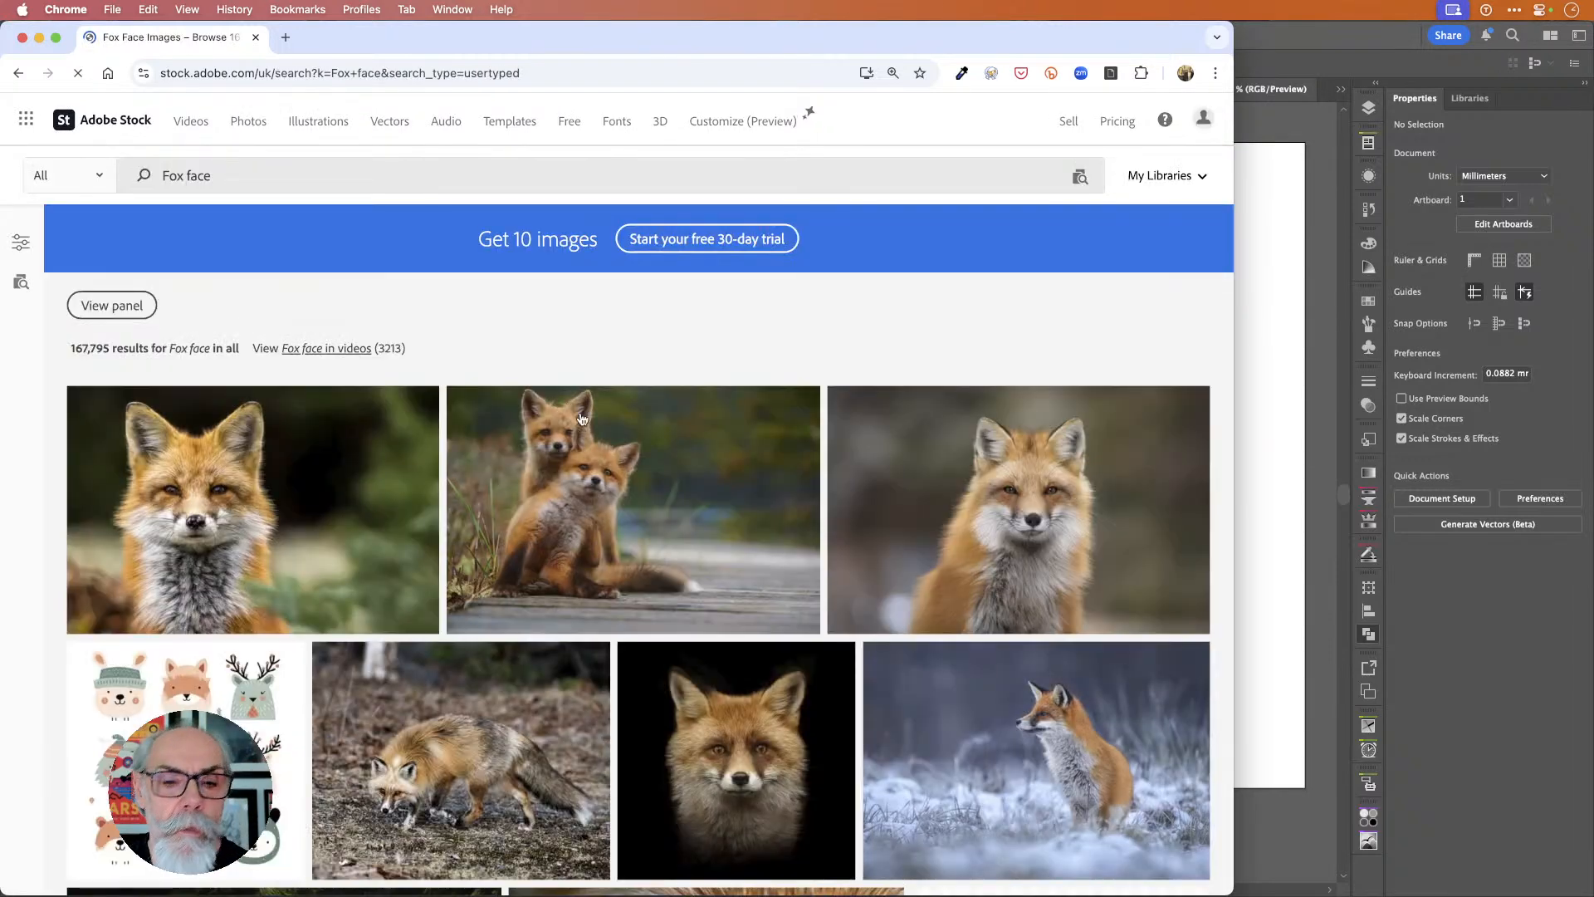
# Browse the stock results for a geometric fox head and open the details of the low poly triangle vector illustration.
pyautogui.scroll(-3, 910, 457)
pyautogui.scroll(-4, 910, 457)
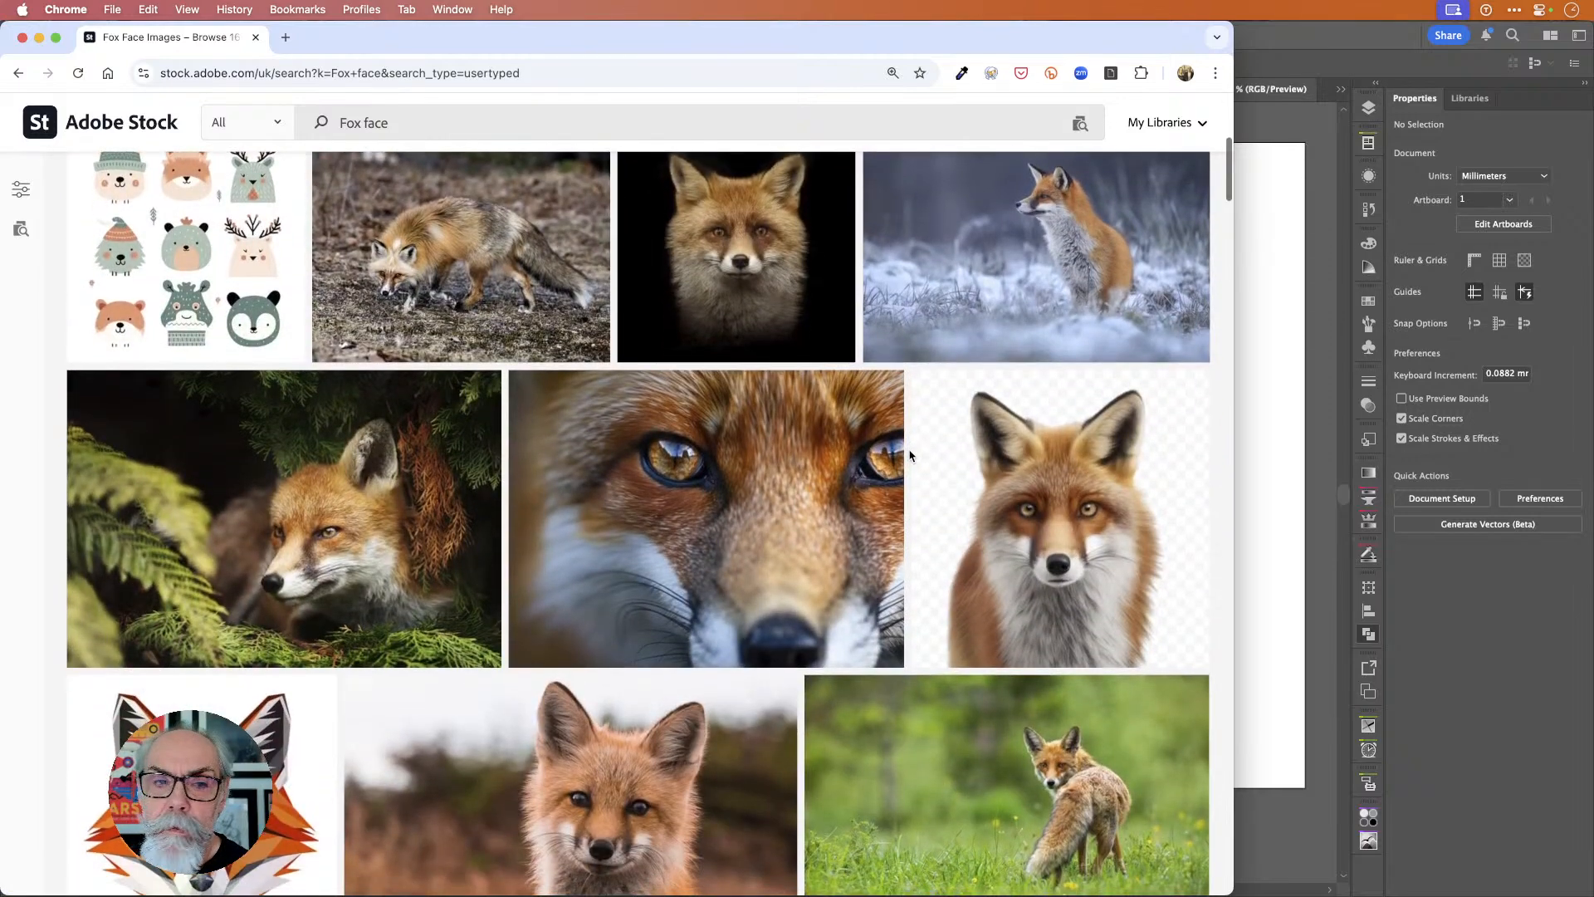
pyautogui.scroll(2, 911, 456)
pyautogui.scroll(-4, 910, 456)
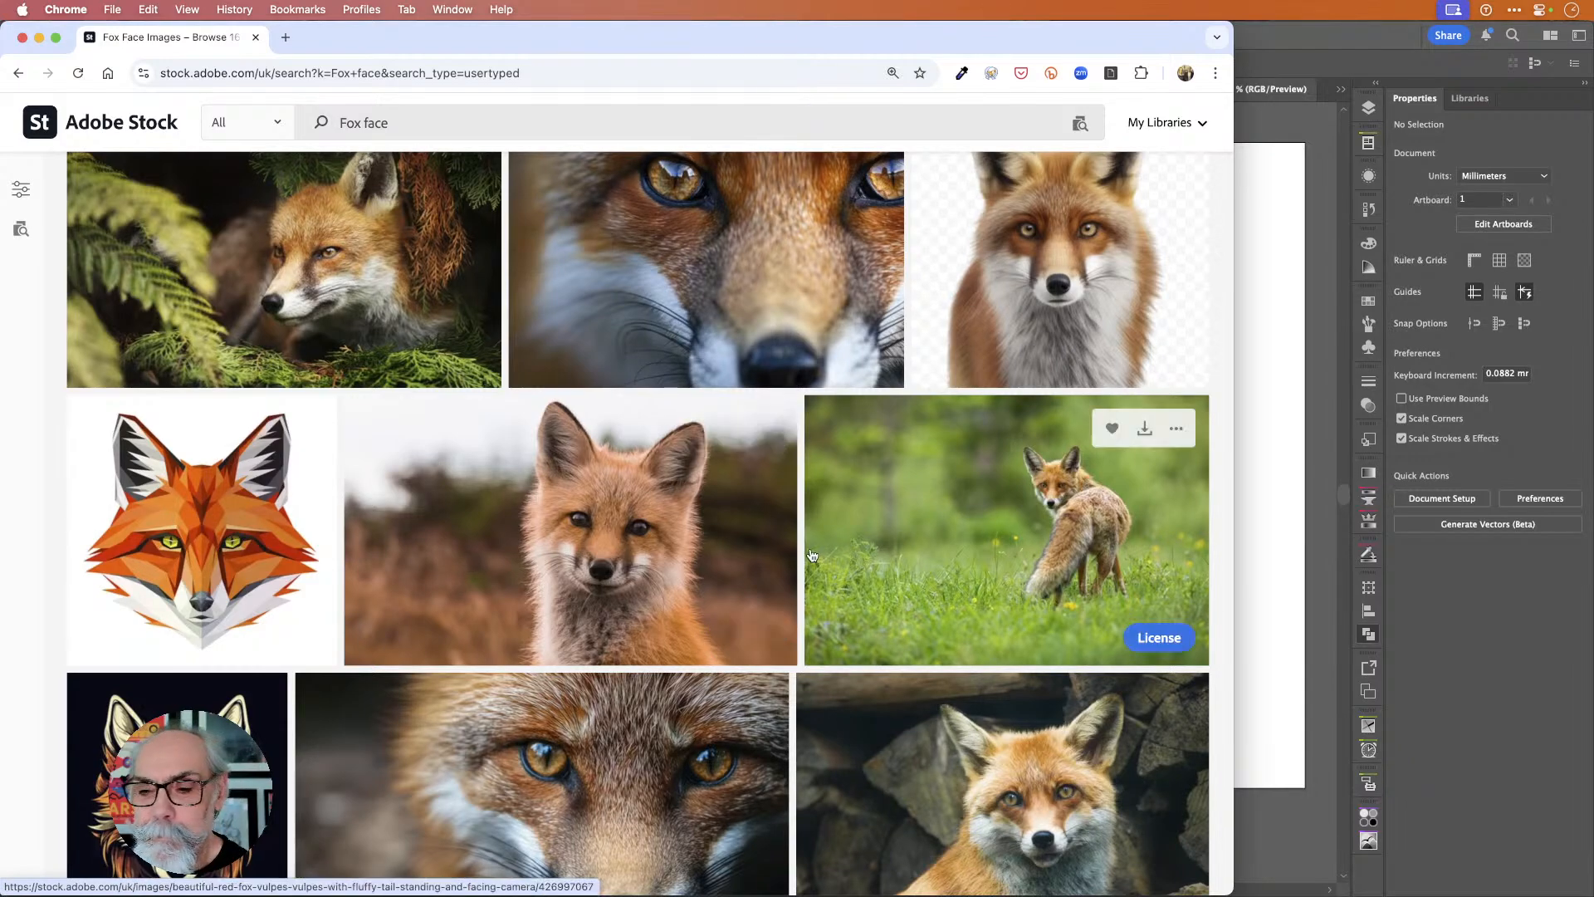
pyautogui.scroll(-4, 812, 554)
pyautogui.scroll(-9, 812, 554)
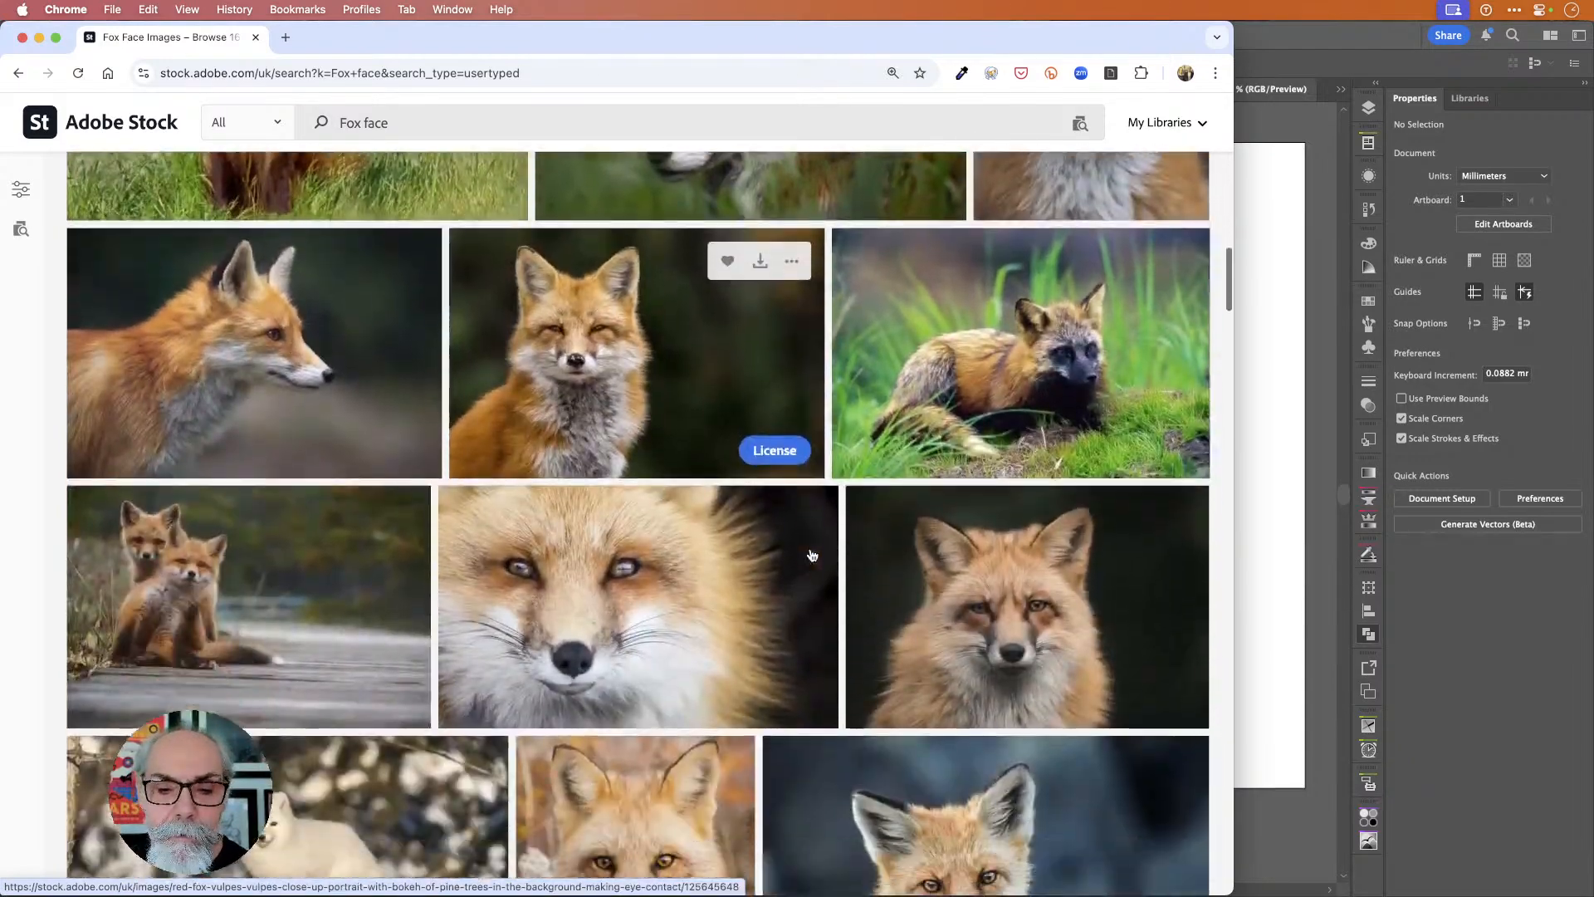
pyautogui.scroll(-8, 812, 554)
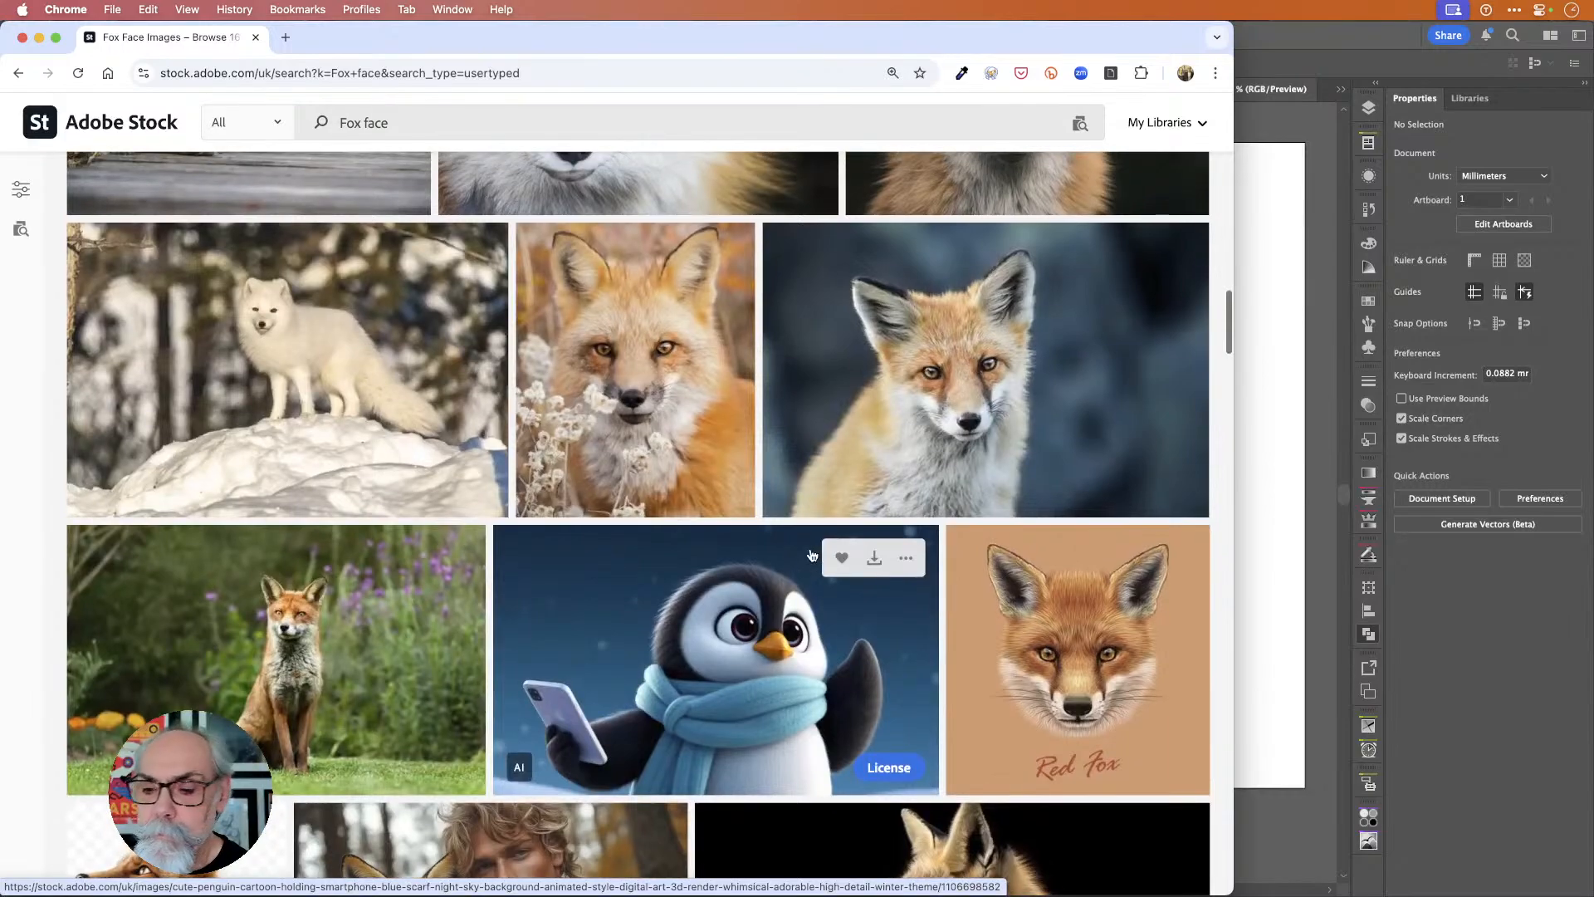
pyautogui.scroll(-7, 812, 555)
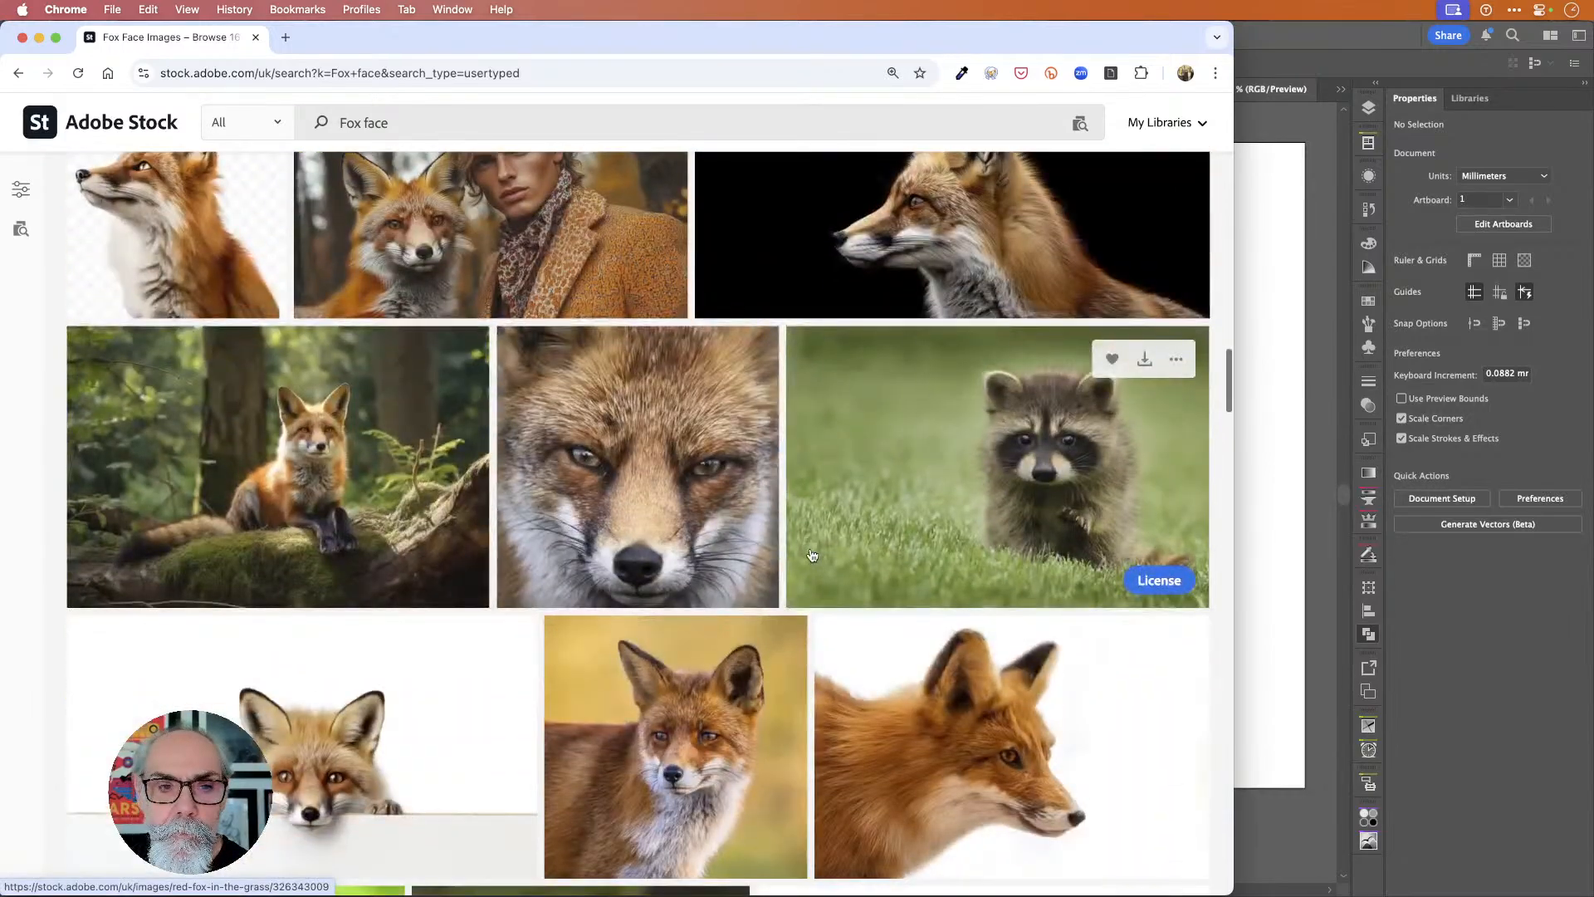
pyautogui.scroll(-8, 812, 554)
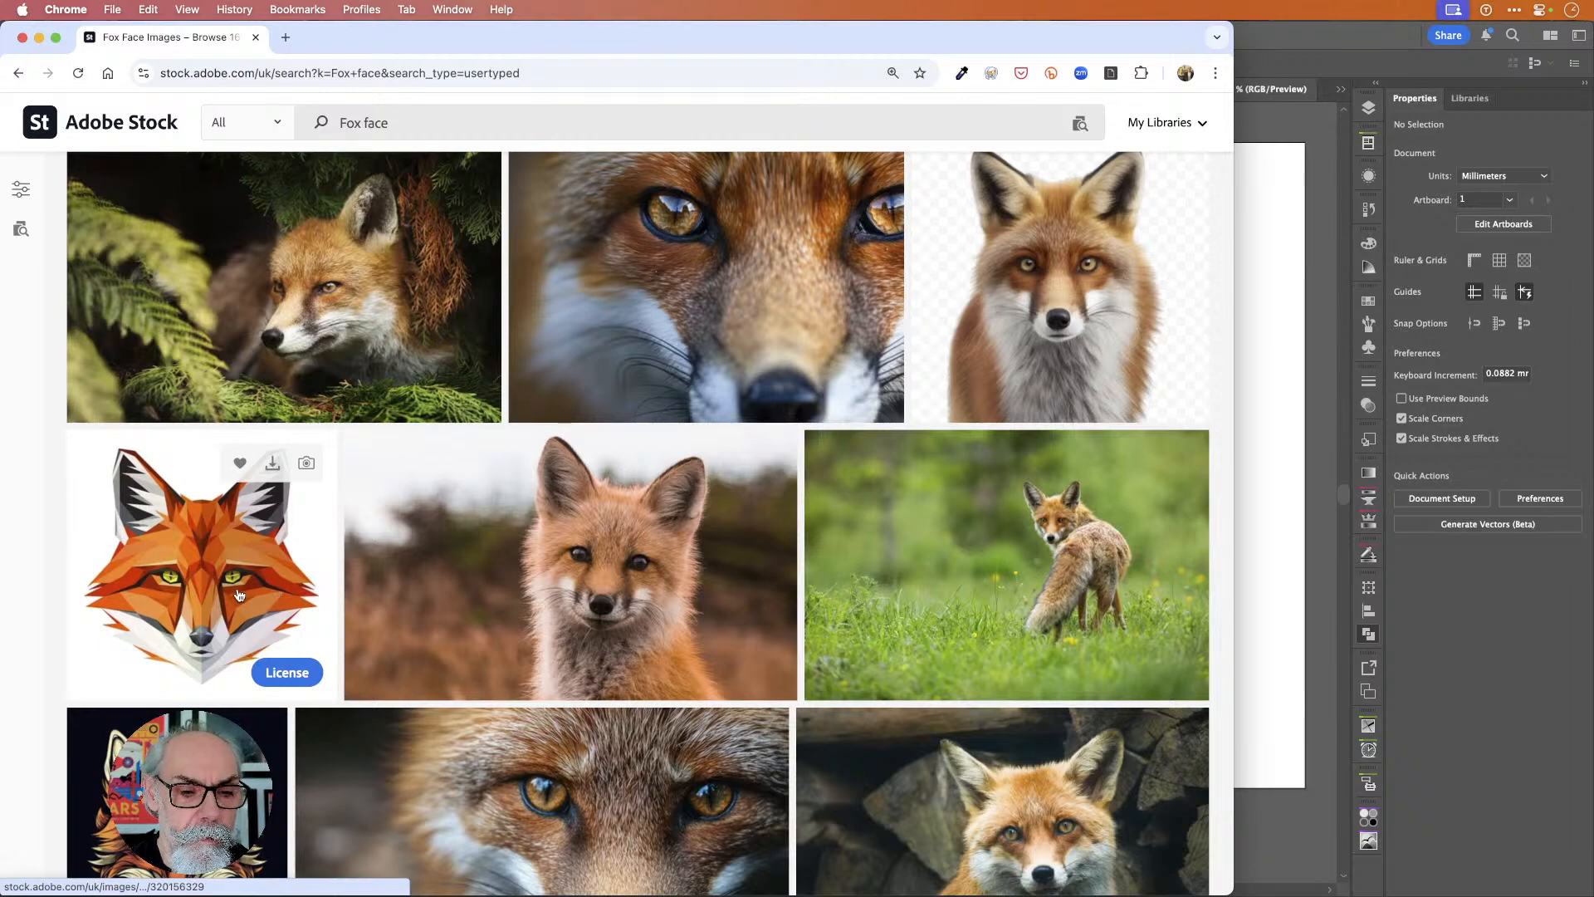
pyautogui.click(239, 595)
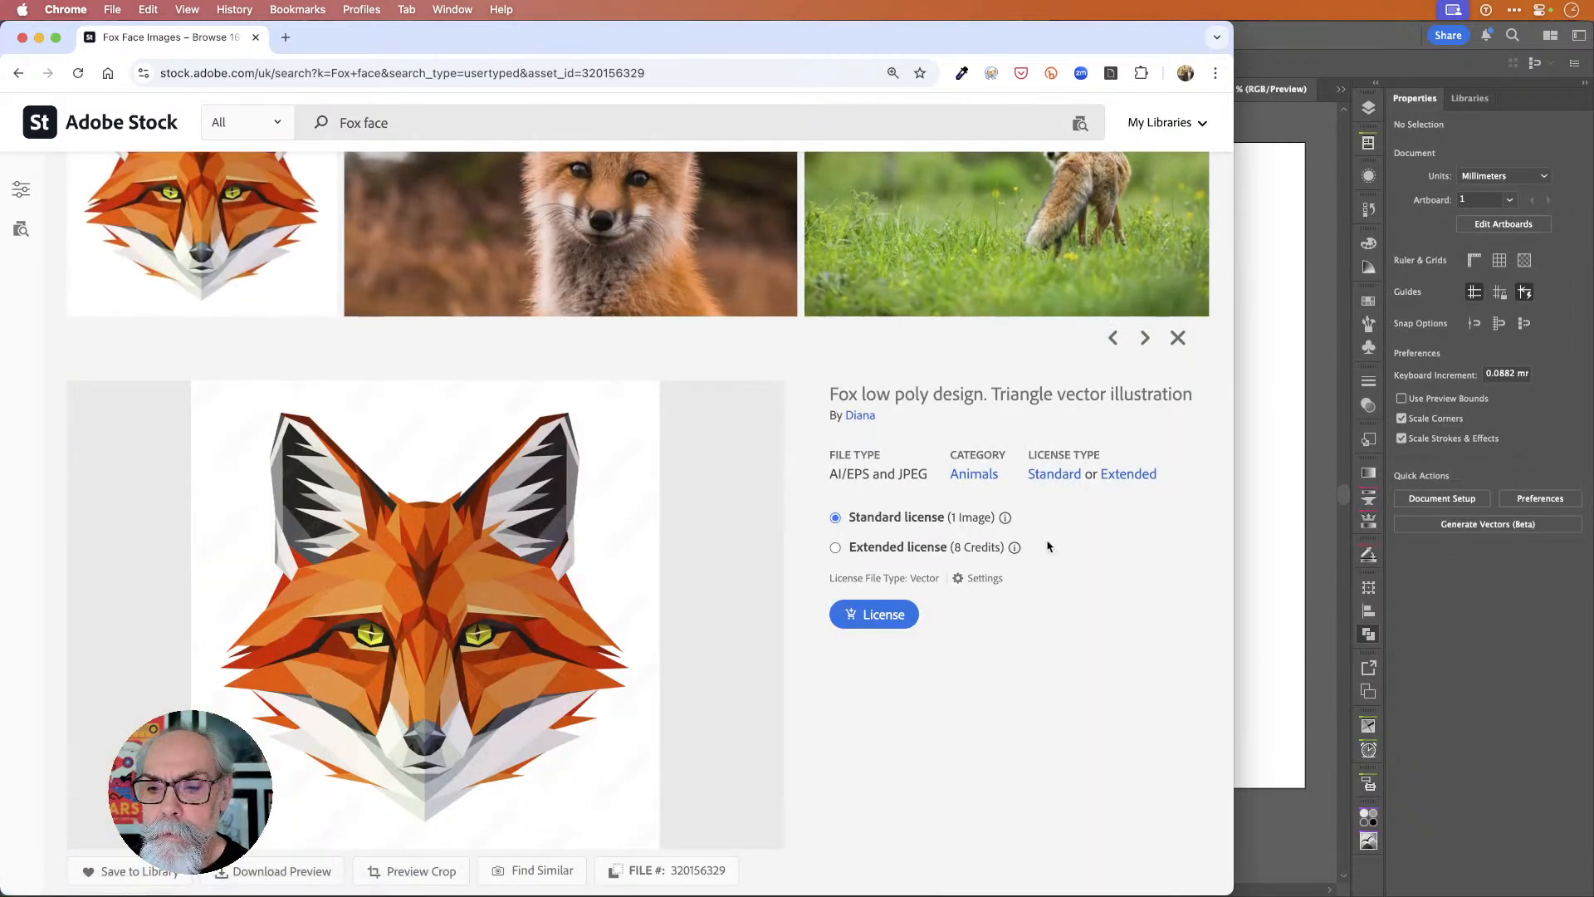
pyautogui.scroll(-3, 614, 581)
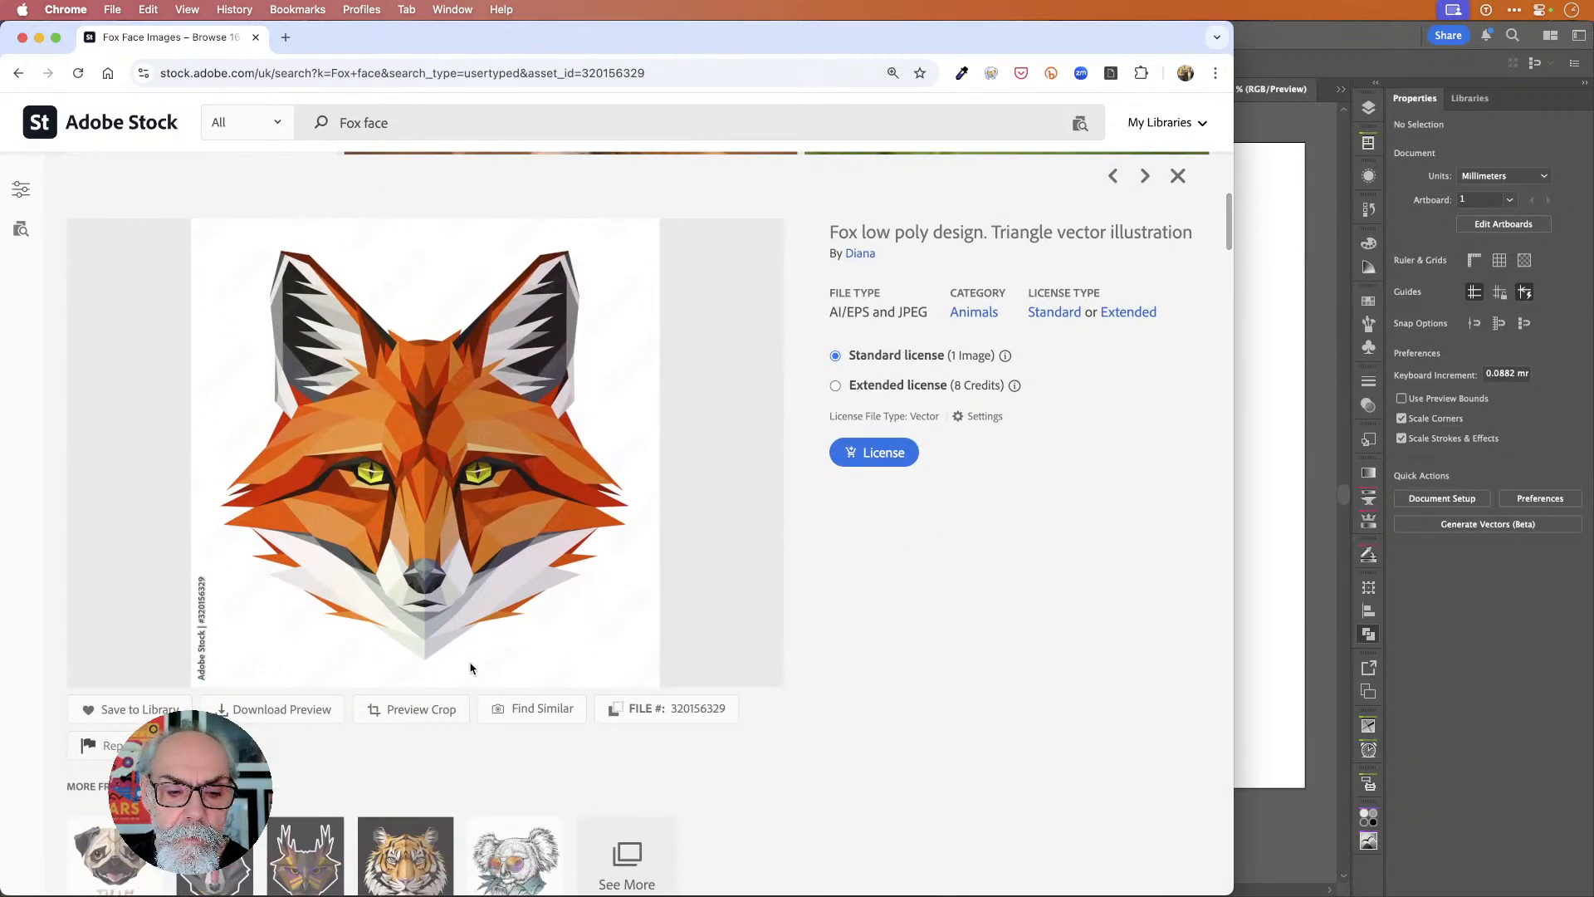
# Download the low poly fox preview to the Desktop as AdobeStock_320156329_Preview.
pyautogui.click(291, 712)
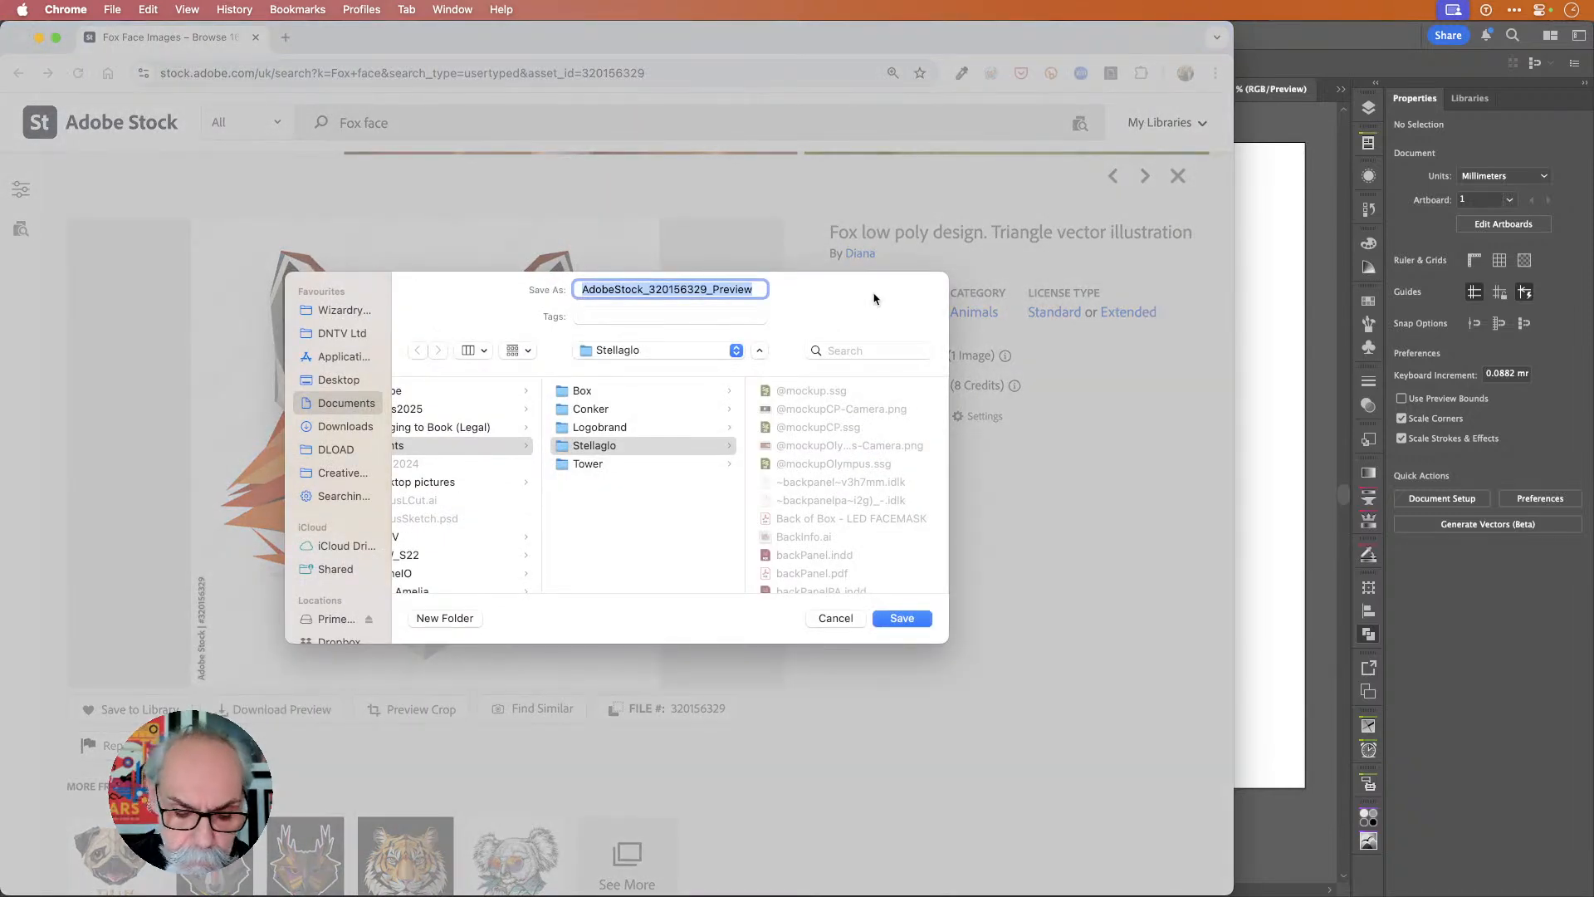
pyautogui.press('super+shift+d')
pyautogui.press('Return')
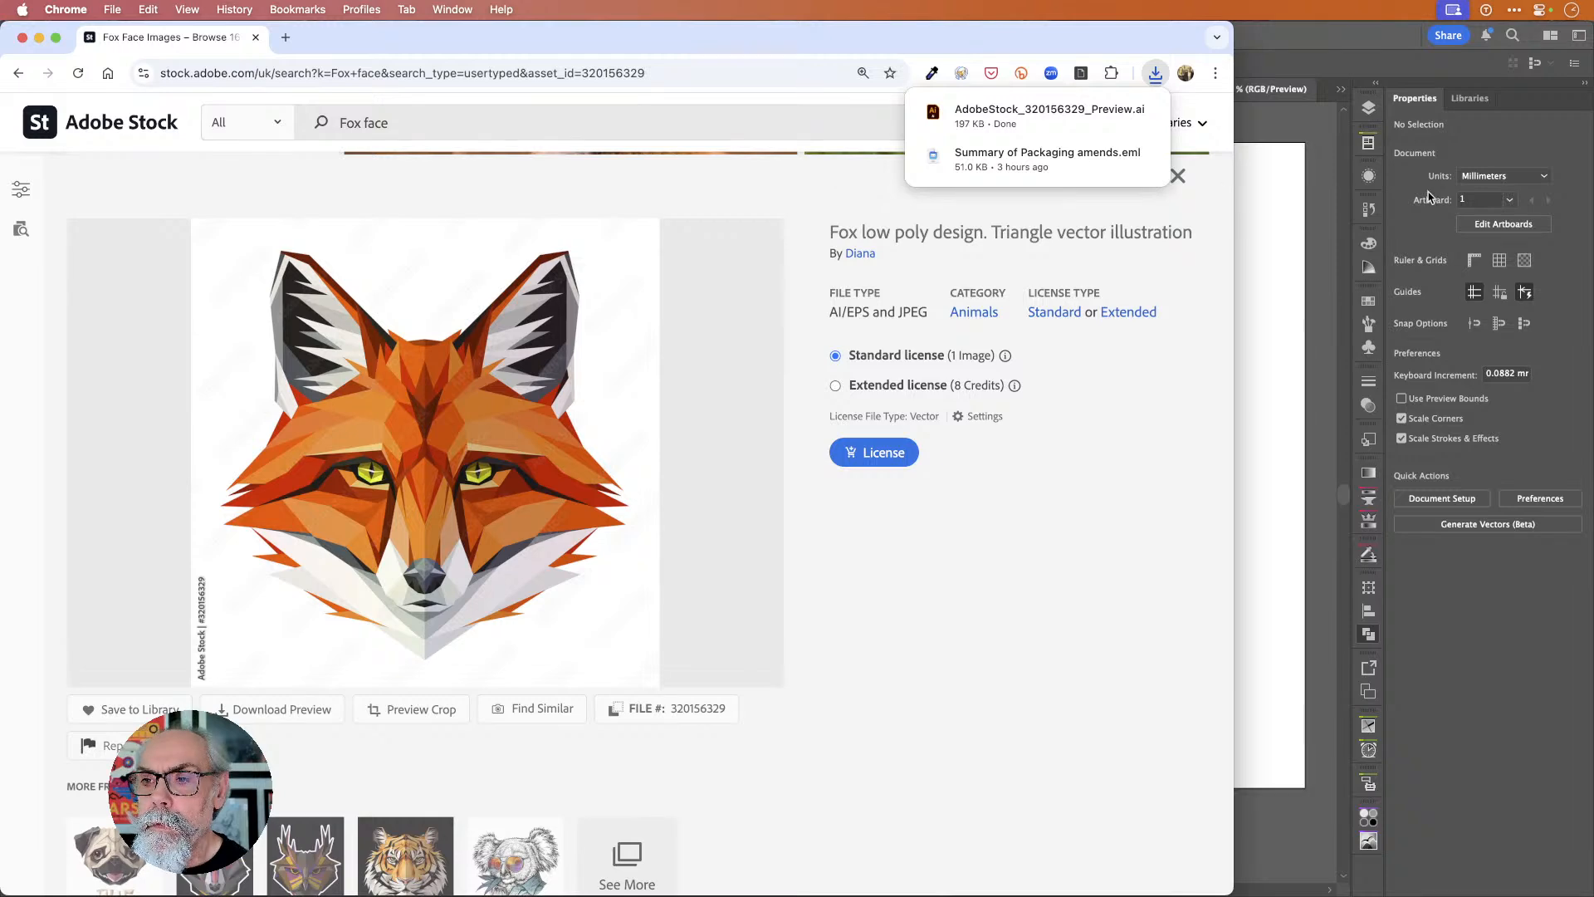
# Switch to Illustrator, place AdobeStock_320156329_Preview.ai from the Desktop about 256 mm square, and align it beside the generated fox.
pyautogui.click(1277, 212)
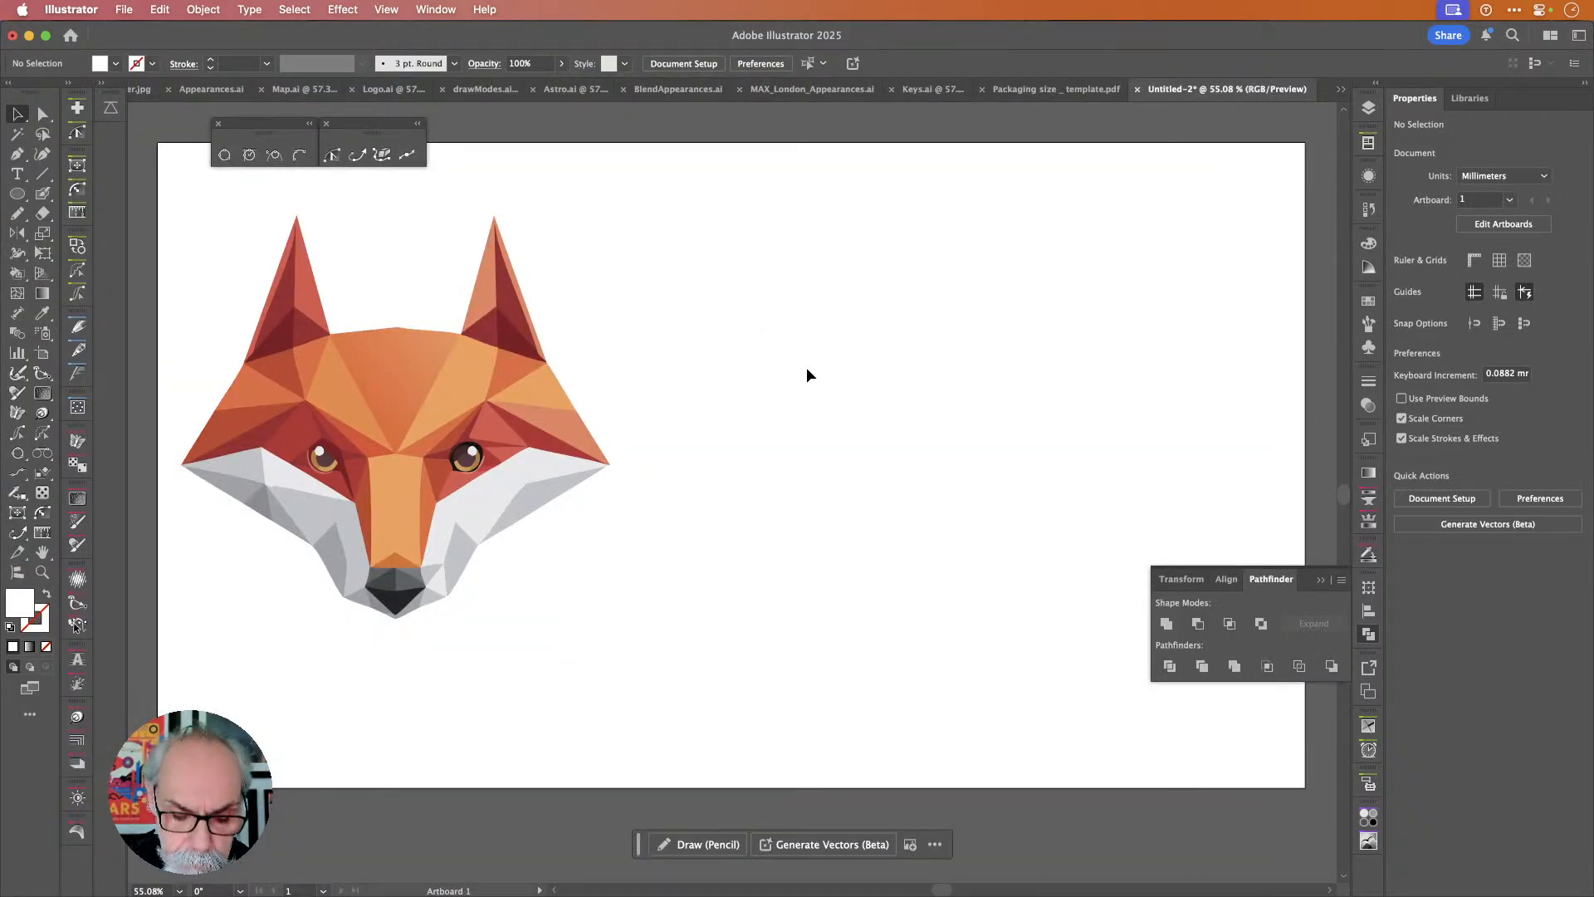
pyautogui.press('super+shift+p')
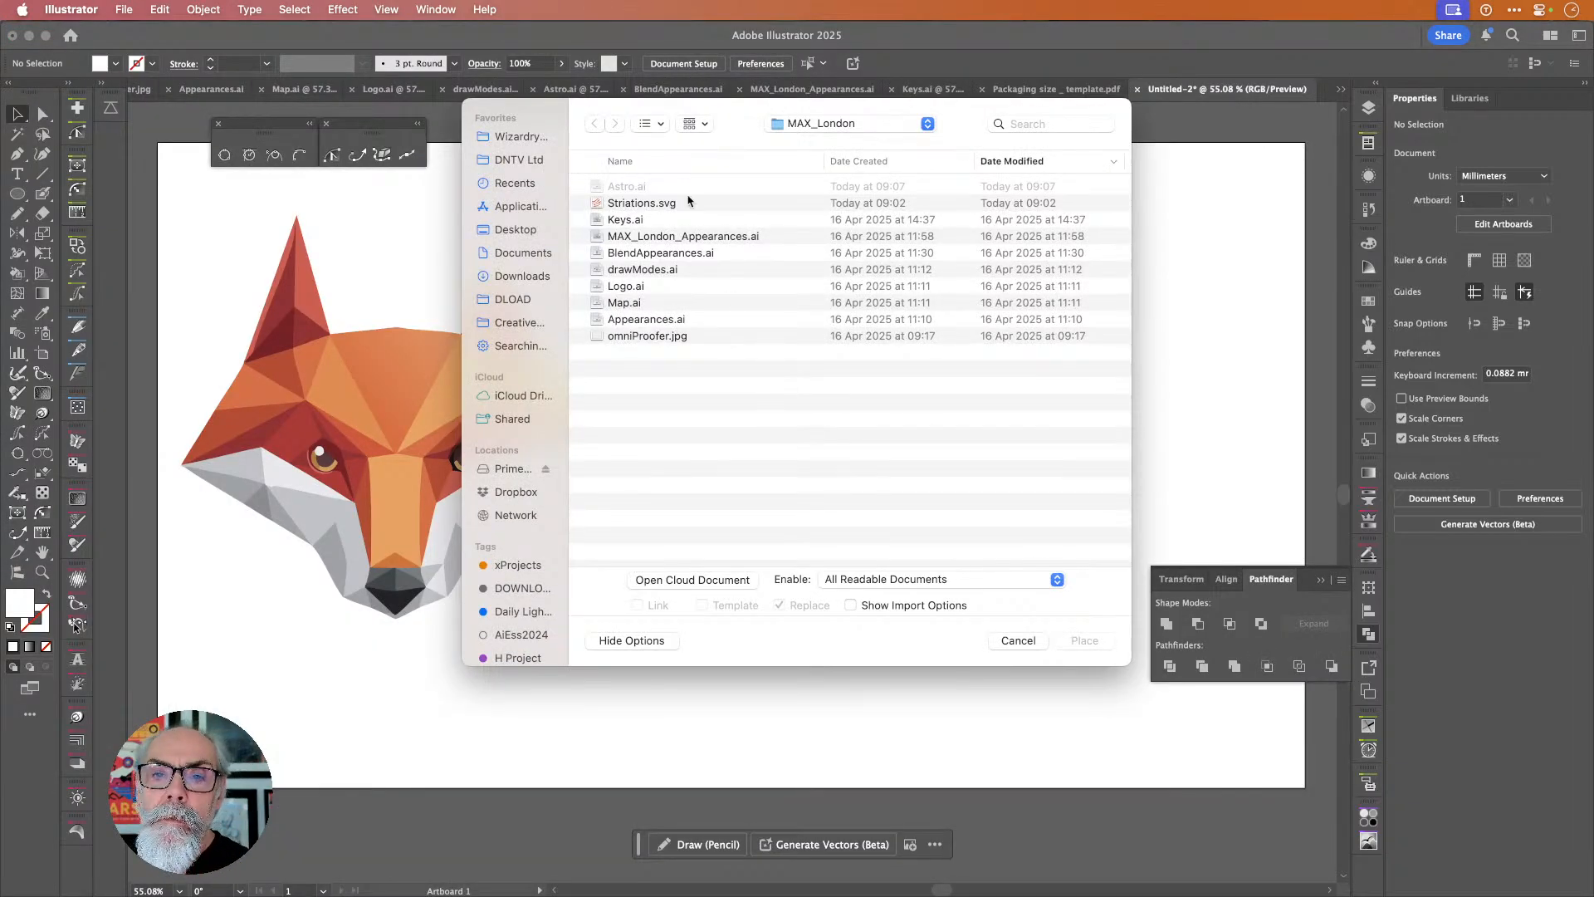
pyautogui.press('super+Up')
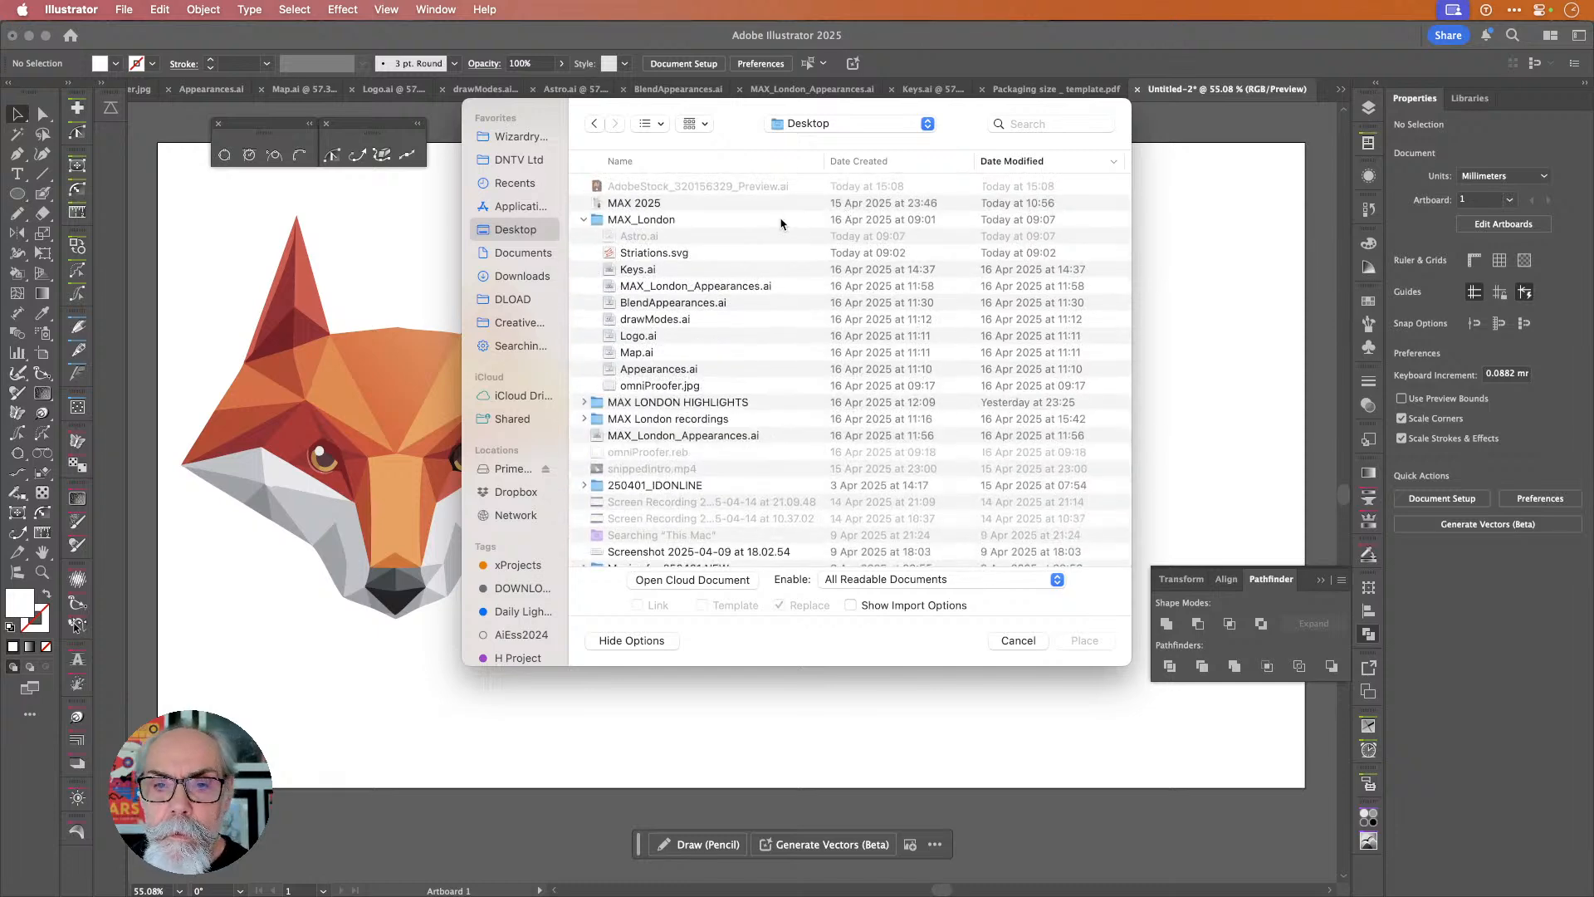
pyautogui.doubleClick(726, 188)
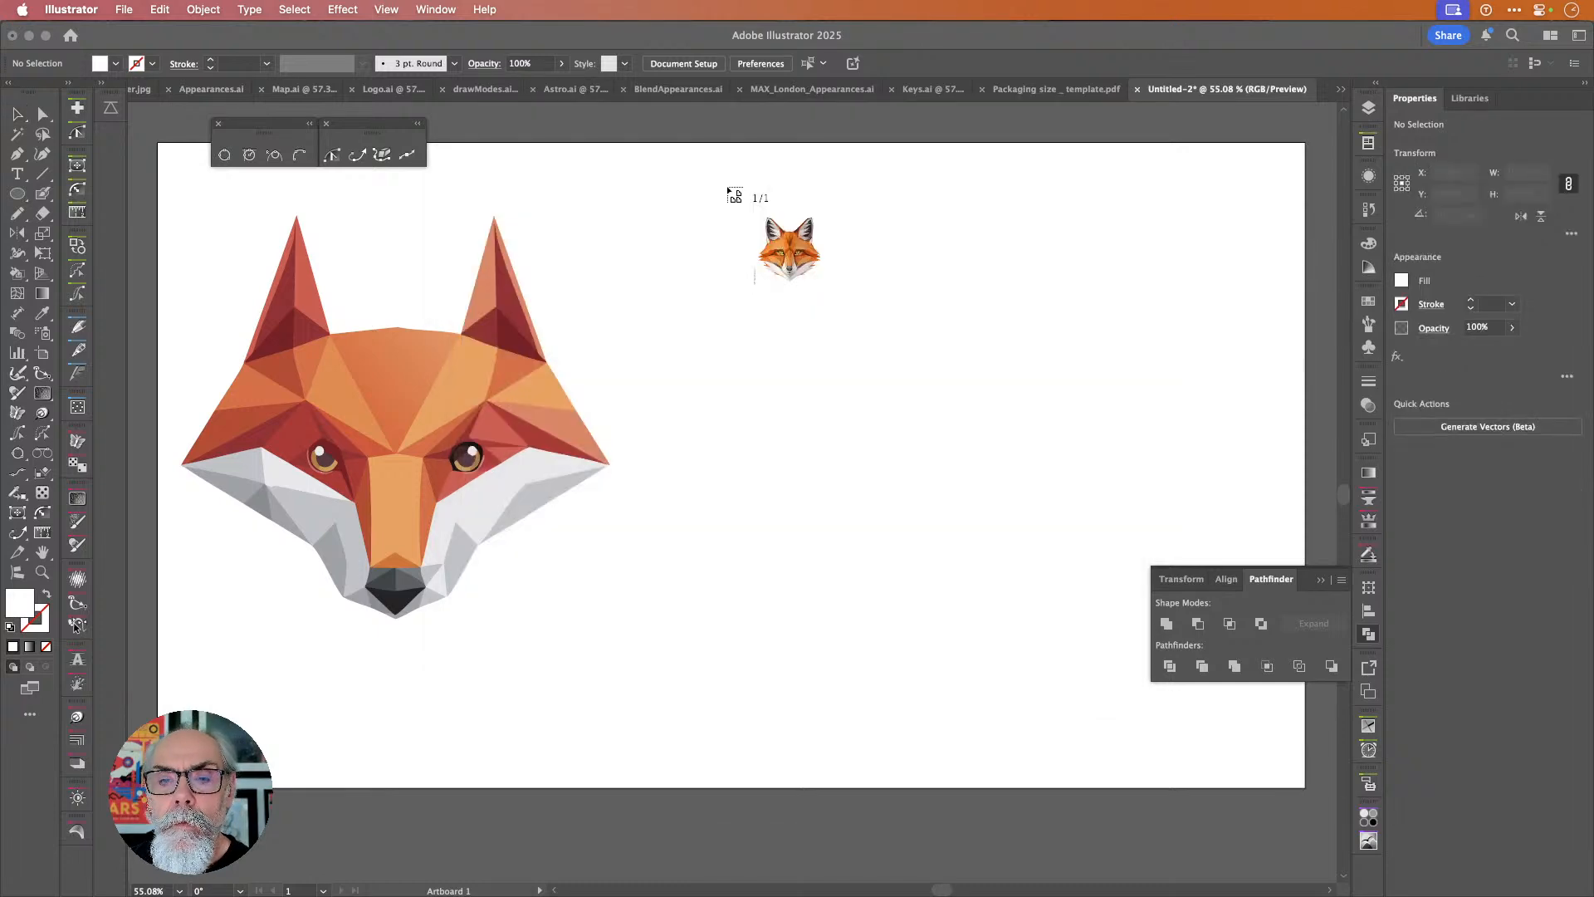
pyautogui.moveTo(674, 235); pyautogui.dragTo(1111, 672)
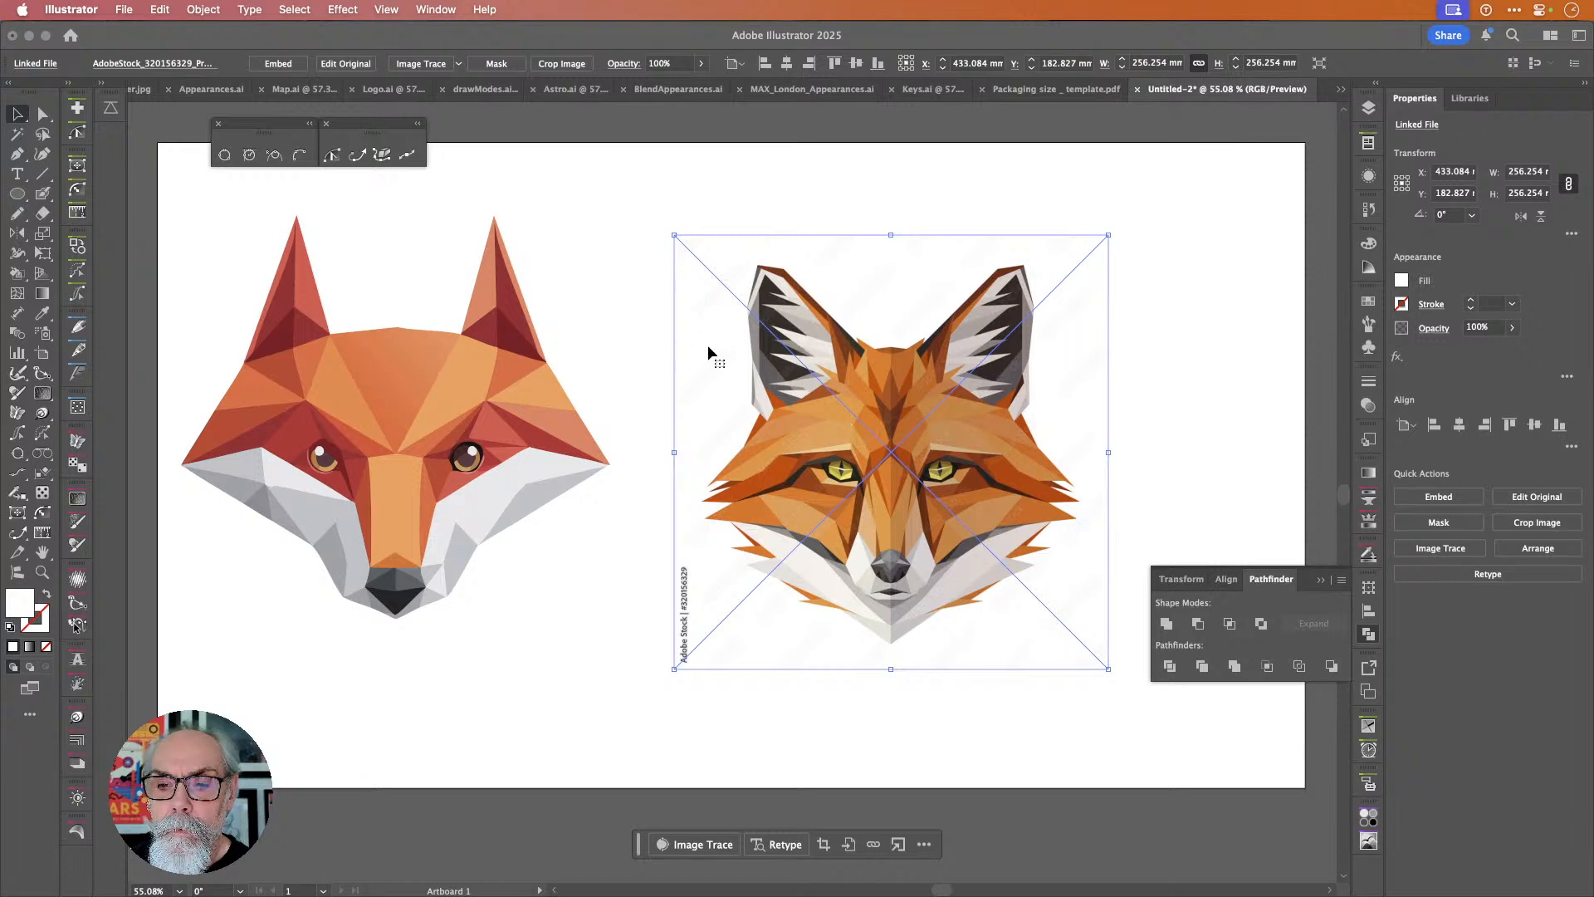
pyautogui.click(655, 335)
pyautogui.moveTo(790, 401); pyautogui.dragTo(719, 351)
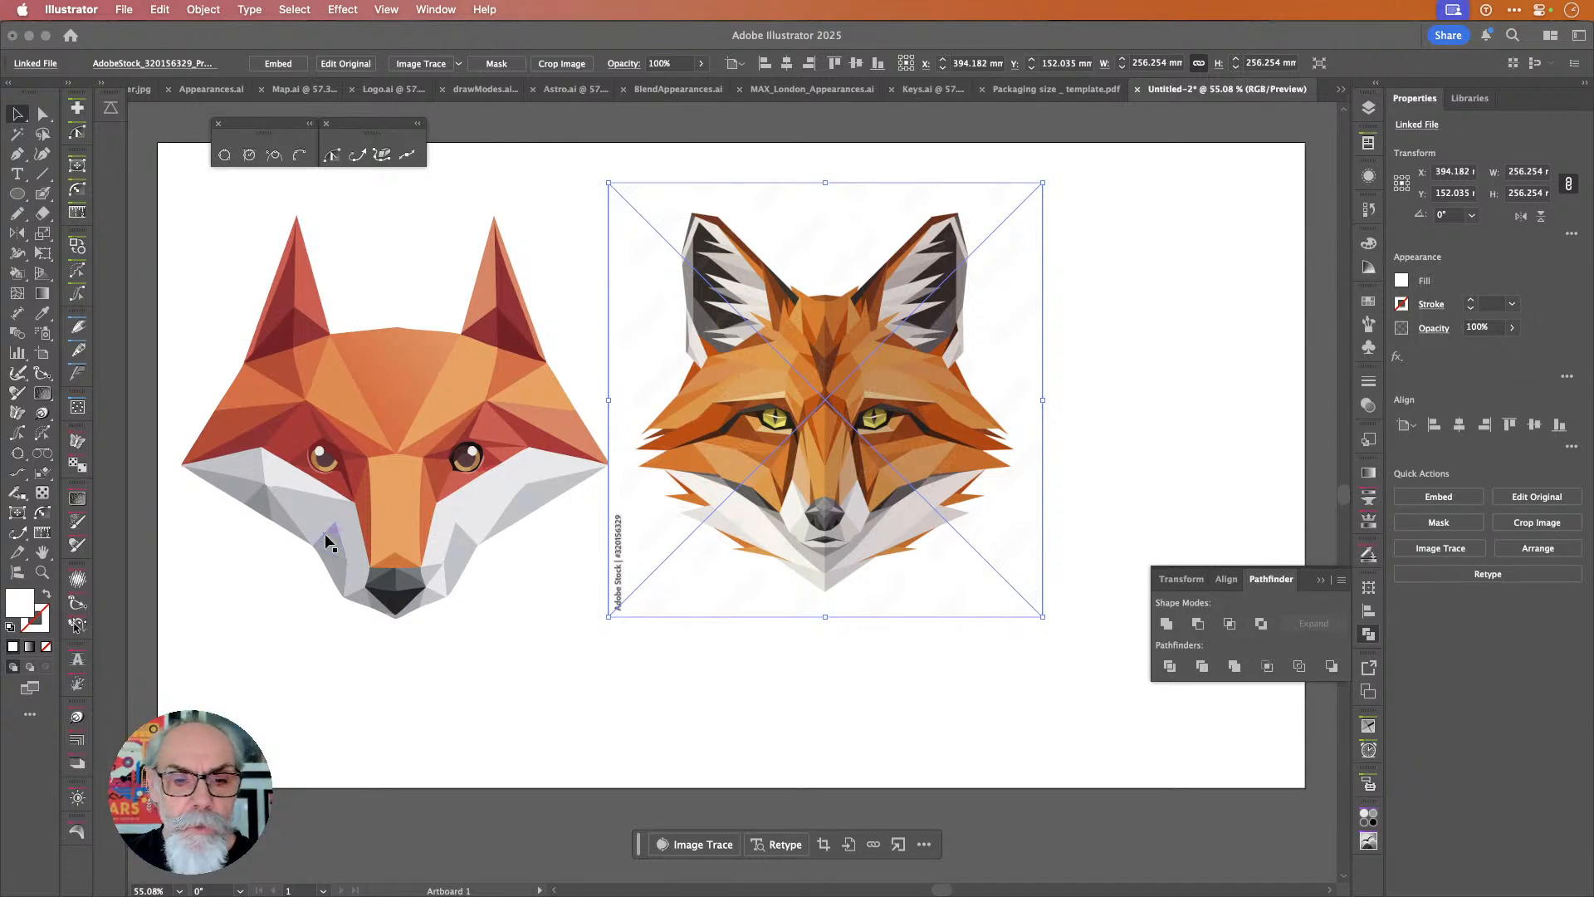
# Narrow the generated geometric fox to about 221 mm wide, shift it slightly toward the stock fox, and deselect the artwork.
pyautogui.click(391, 521)
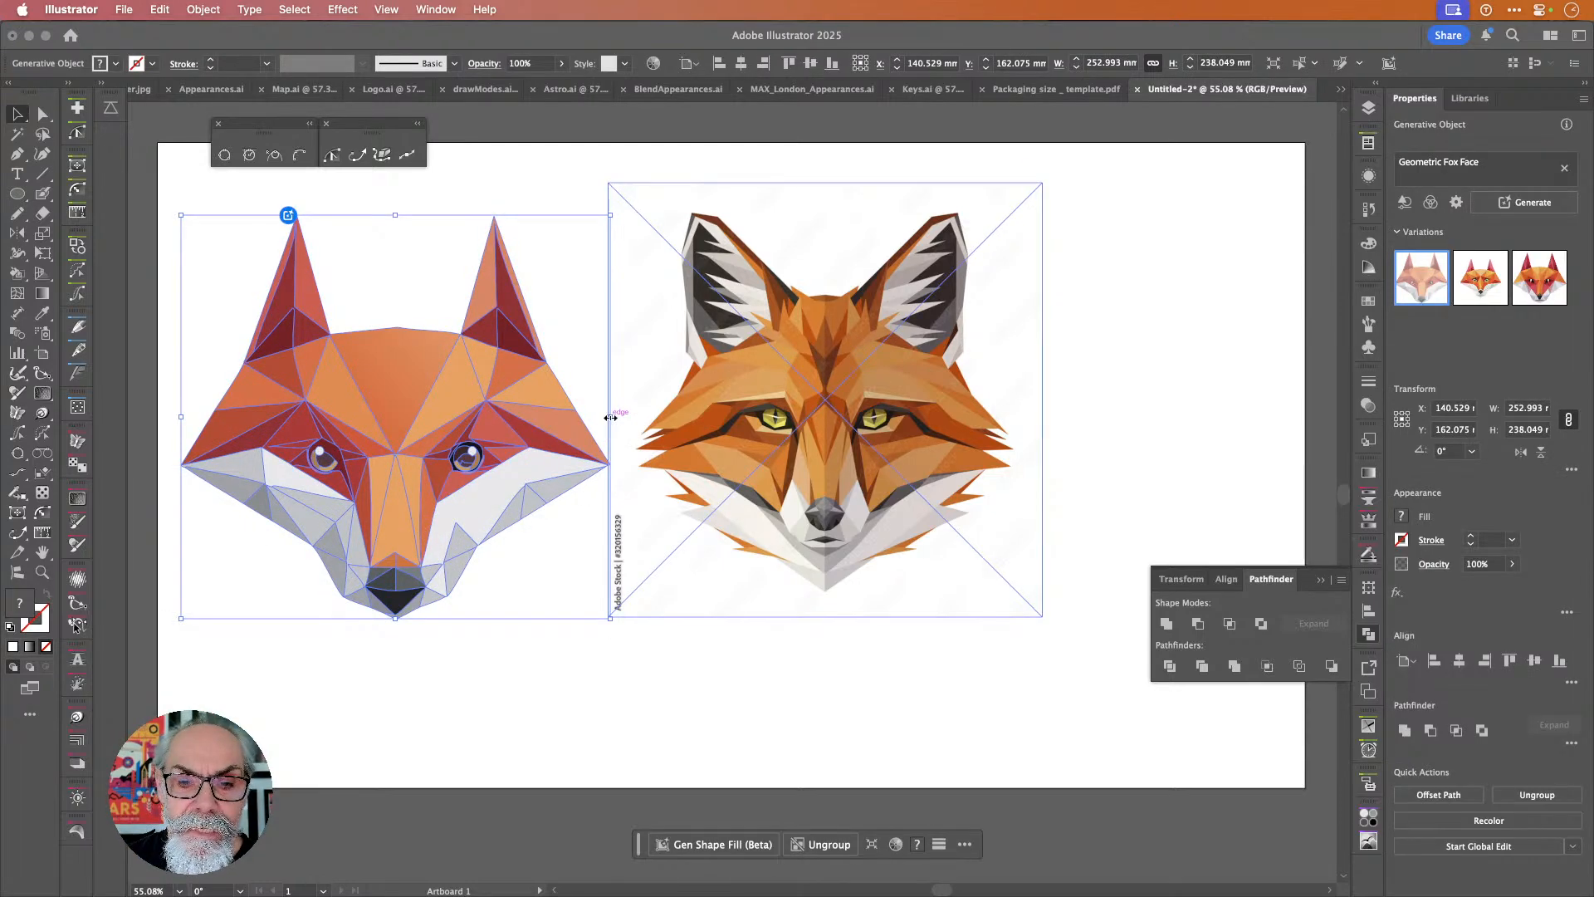
pyautogui.moveTo(610, 417); pyautogui.dragTo(557, 421)
pyautogui.moveTo(440, 391); pyautogui.dragTo(461, 391)
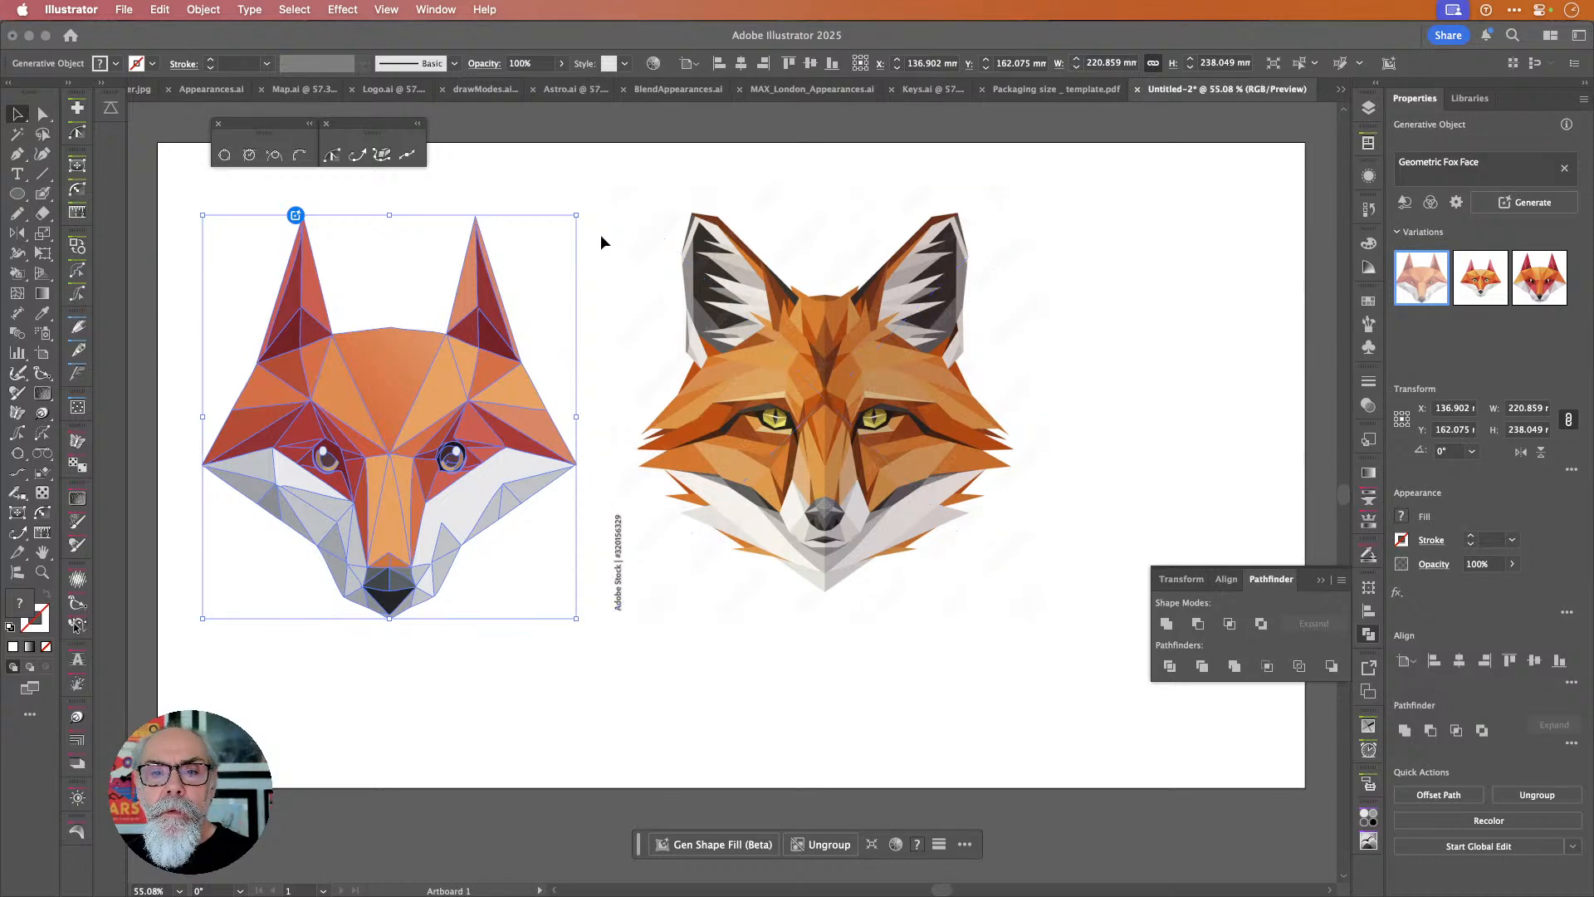
pyautogui.click(583, 186)
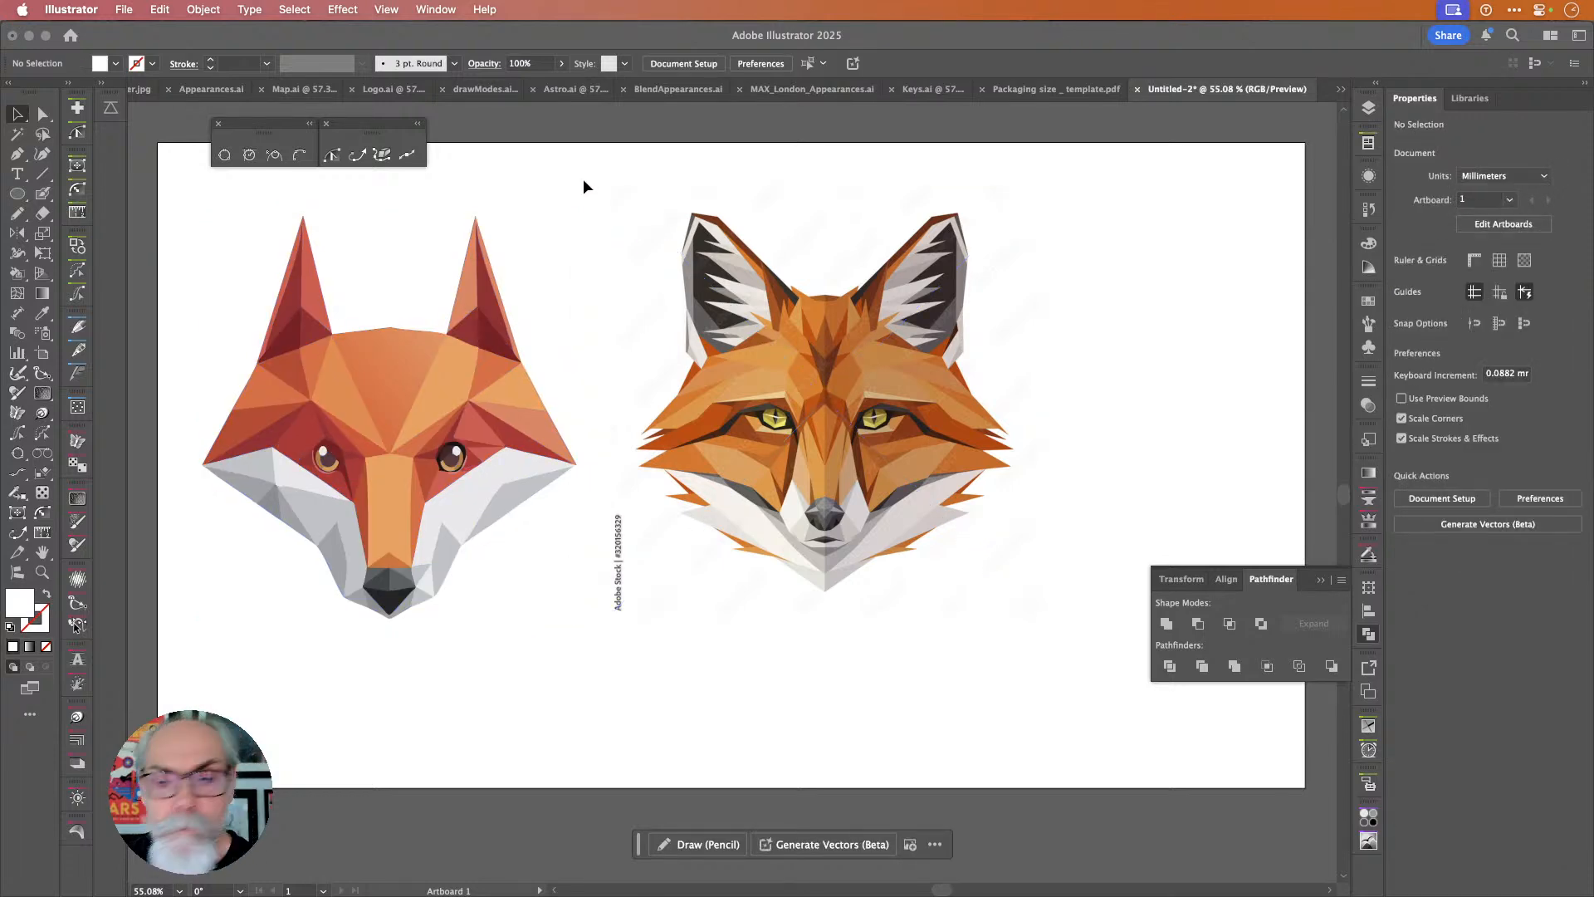
pyautogui.click(925, 391)
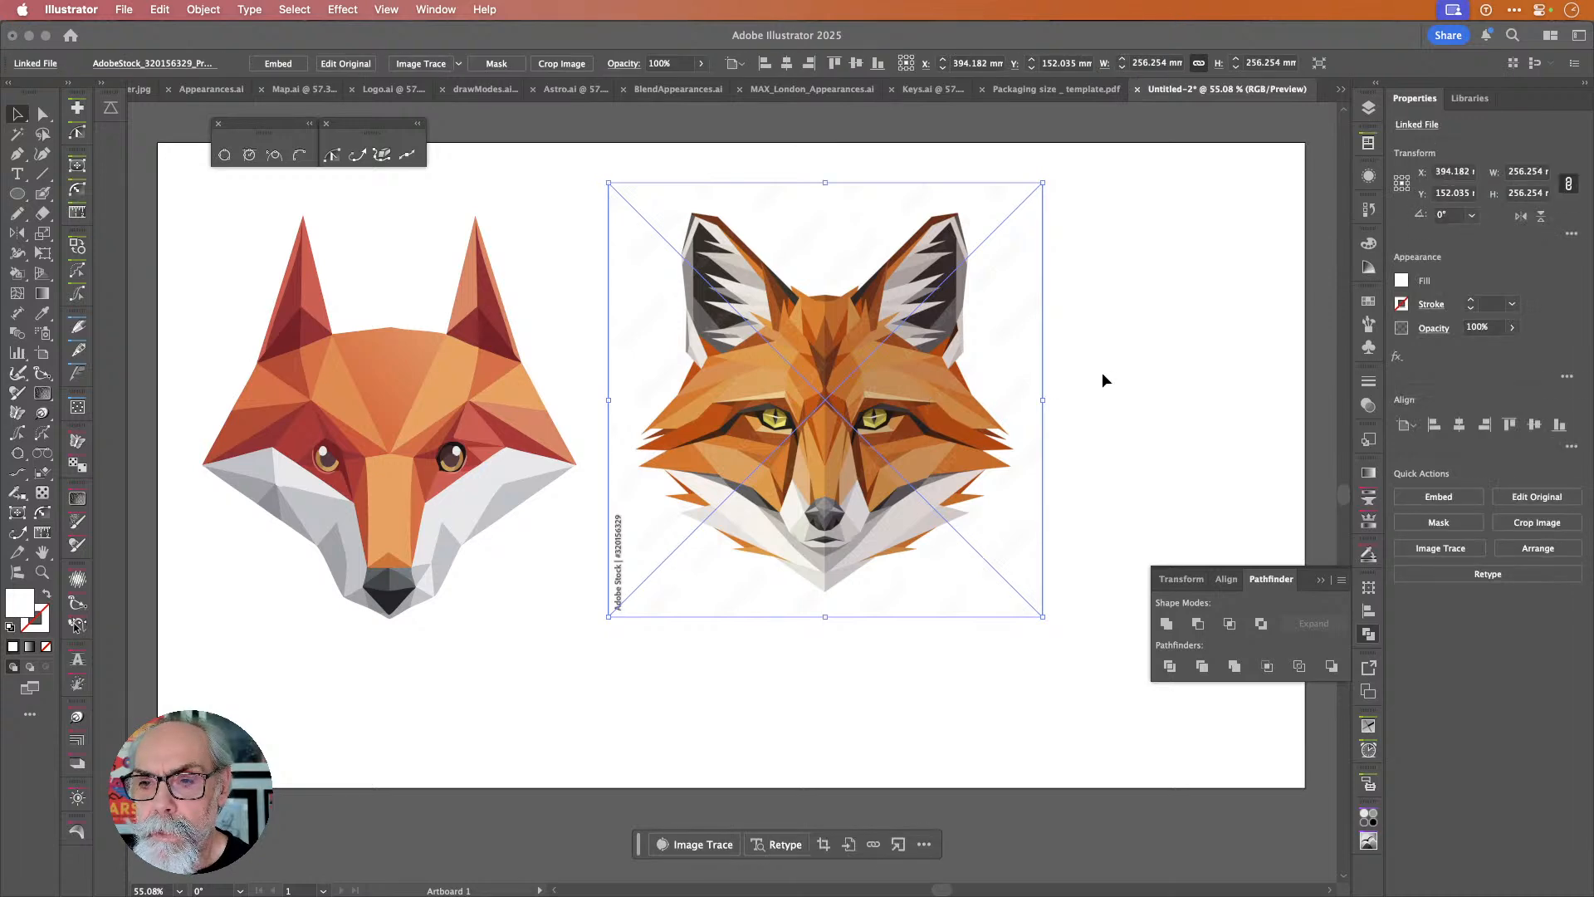
pyautogui.click(1160, 362)
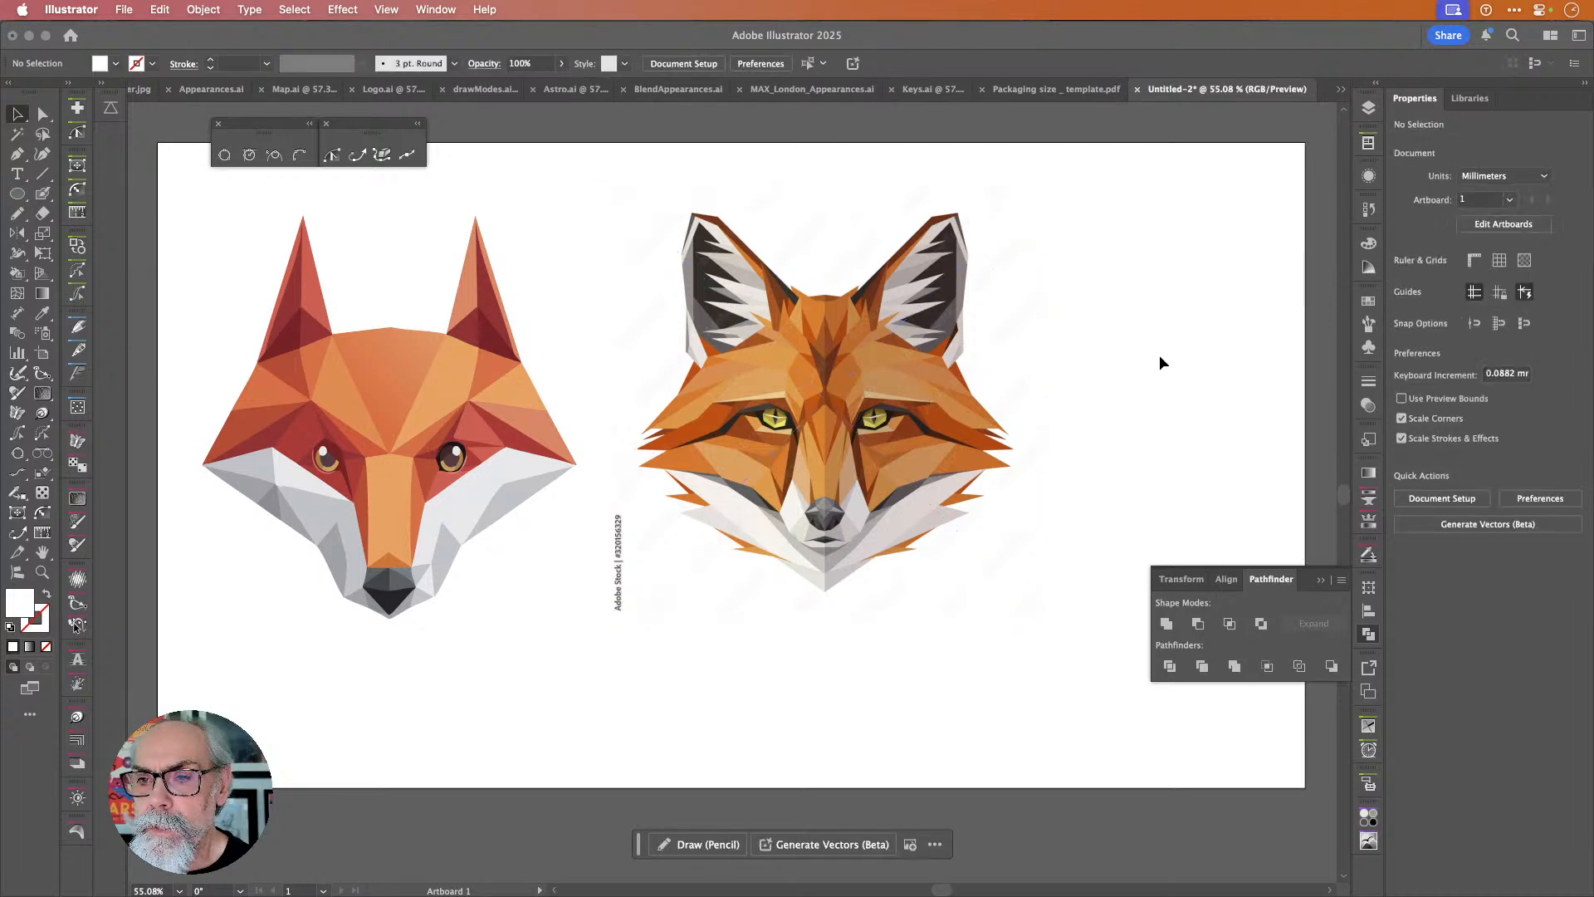
# Add a regular layer named Layer 2 with a Light Red colour below Layer 1.
pyautogui.click(1368, 108)
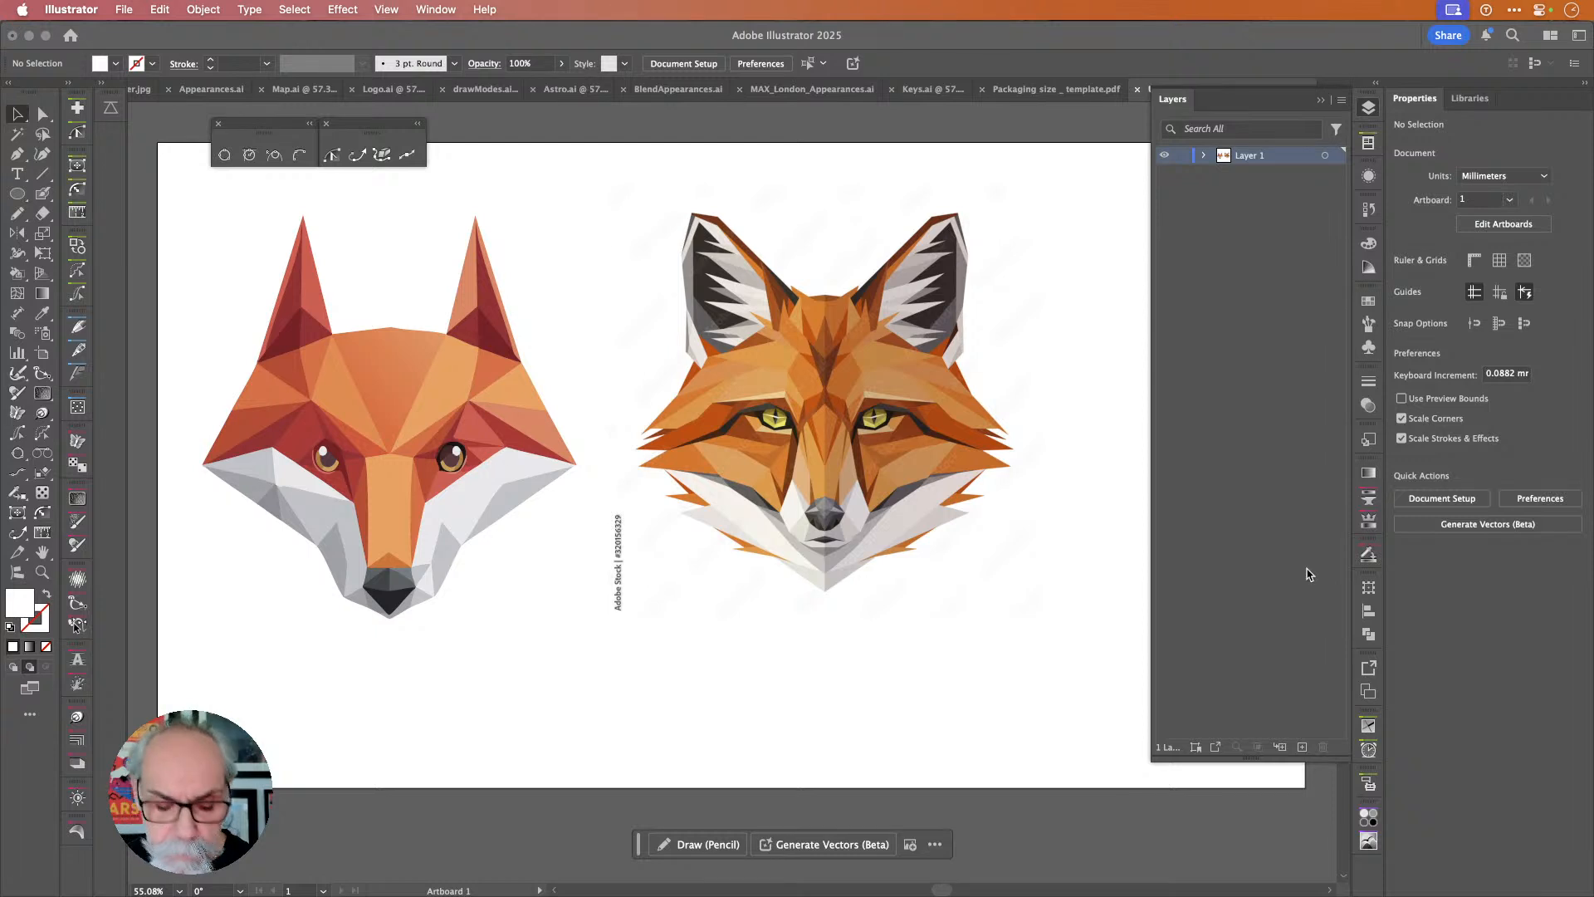
pyautogui.keyDown('alt'); pyautogui.click(1302, 746); pyautogui.keyUp('alt')
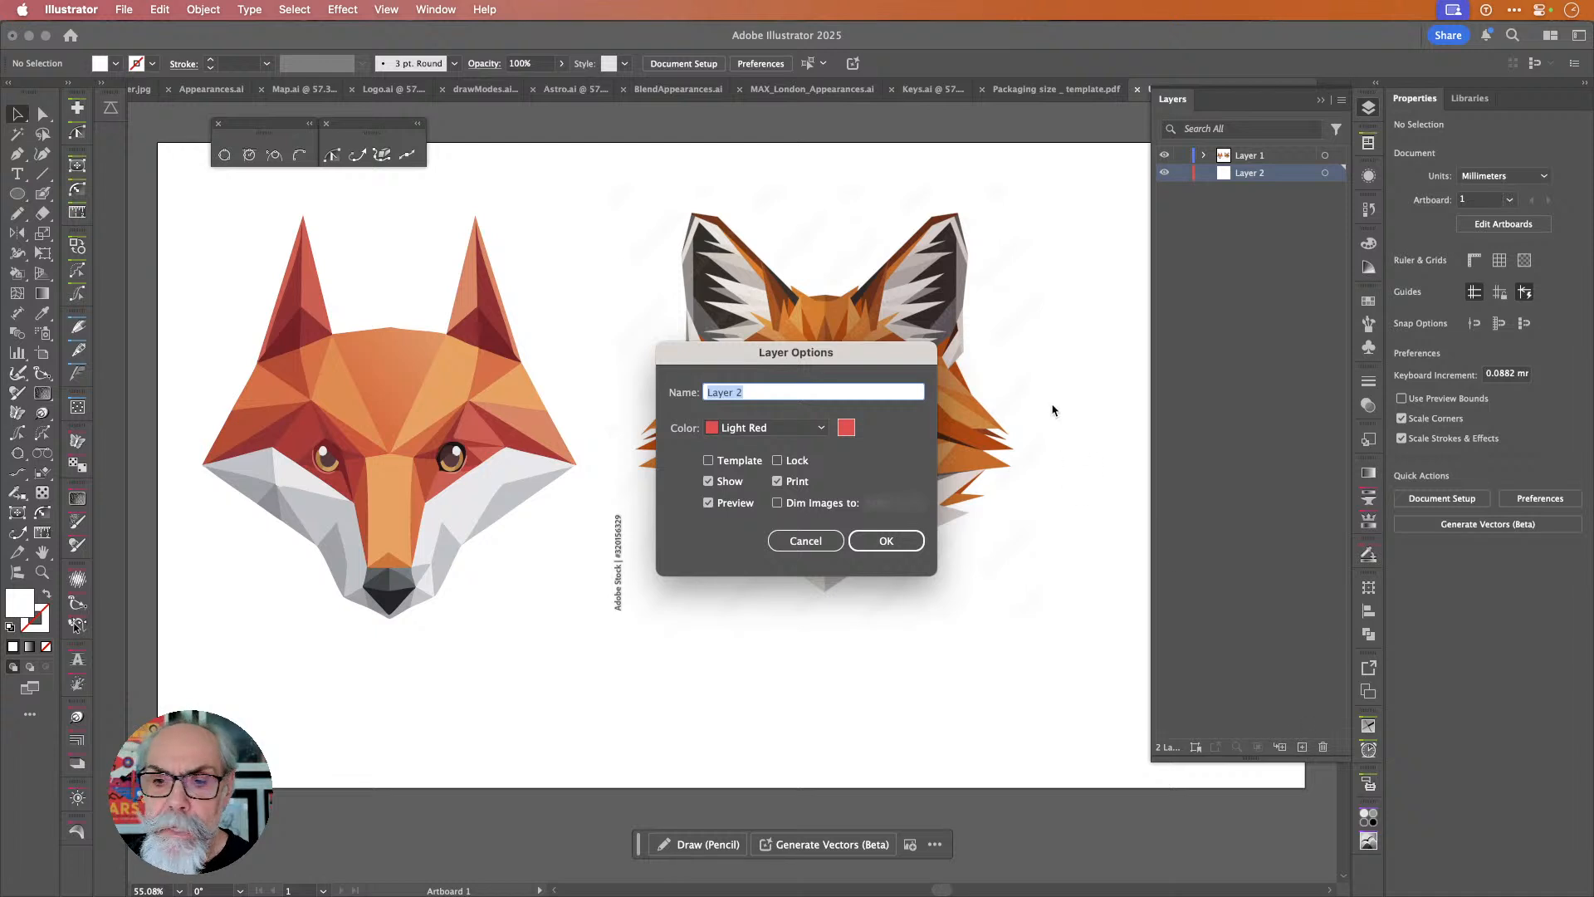
pyautogui.click(746, 459)
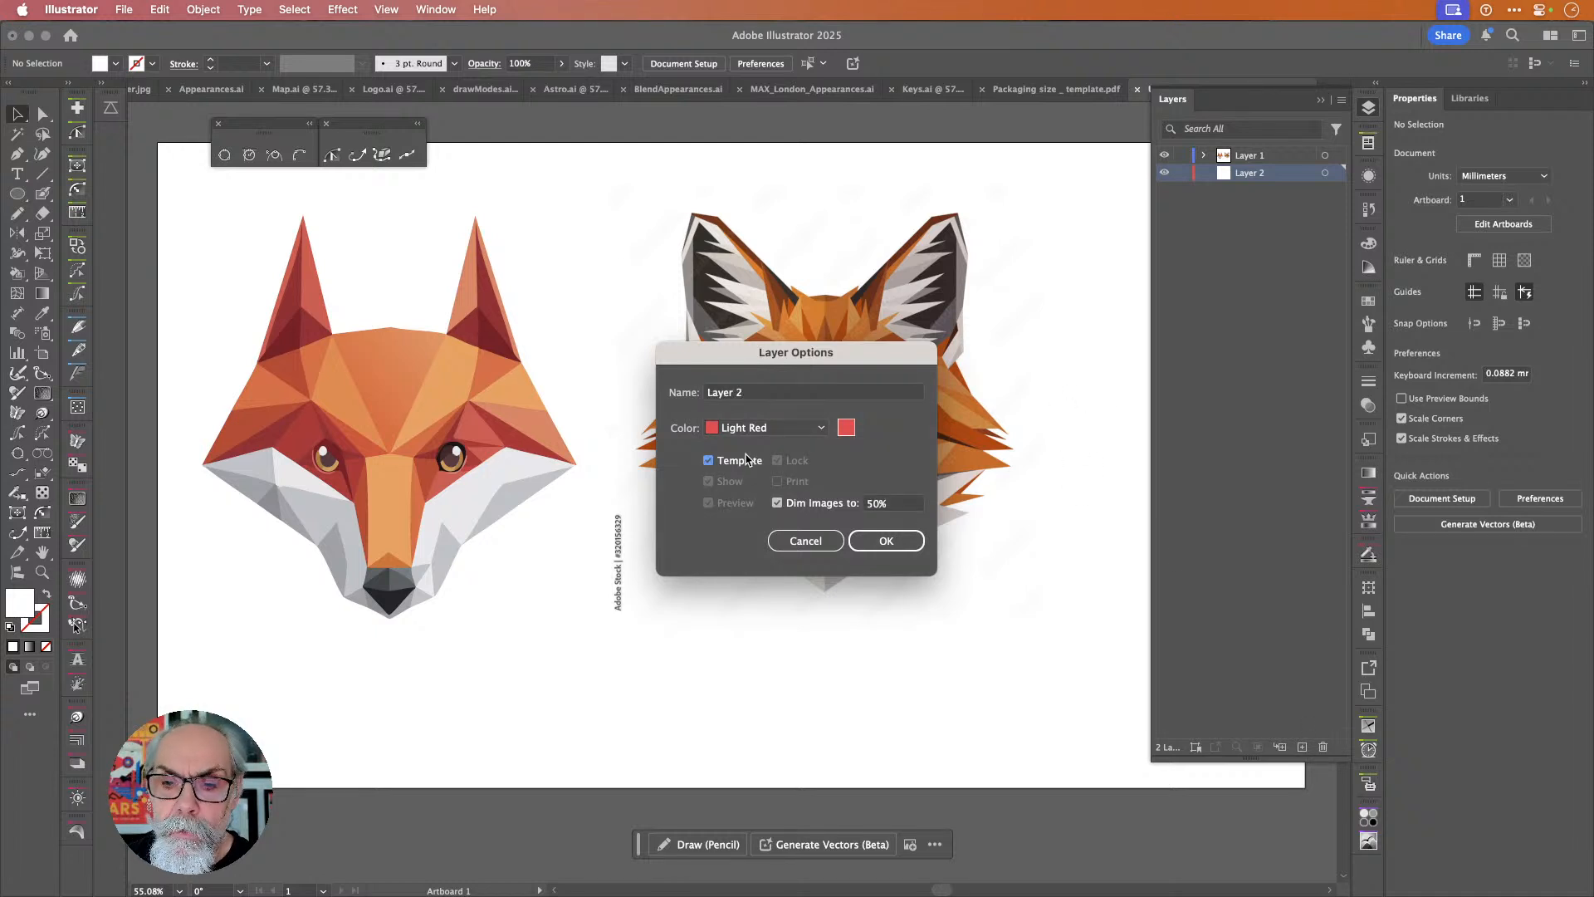
pyautogui.click(782, 396)
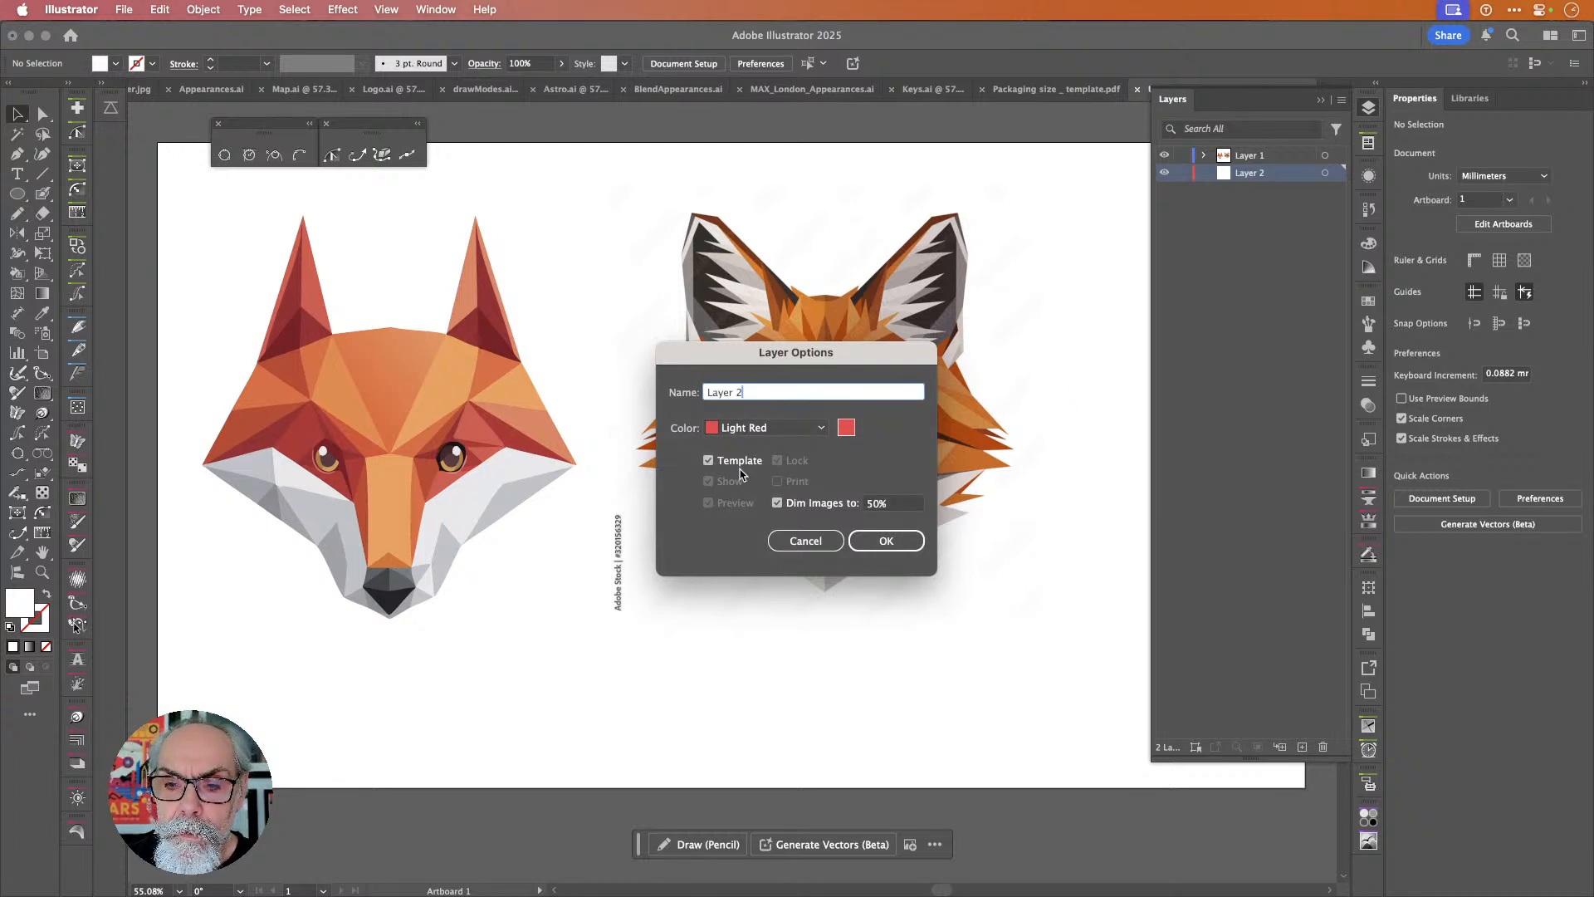
pyautogui.click(708, 460)
pyautogui.click(886, 541)
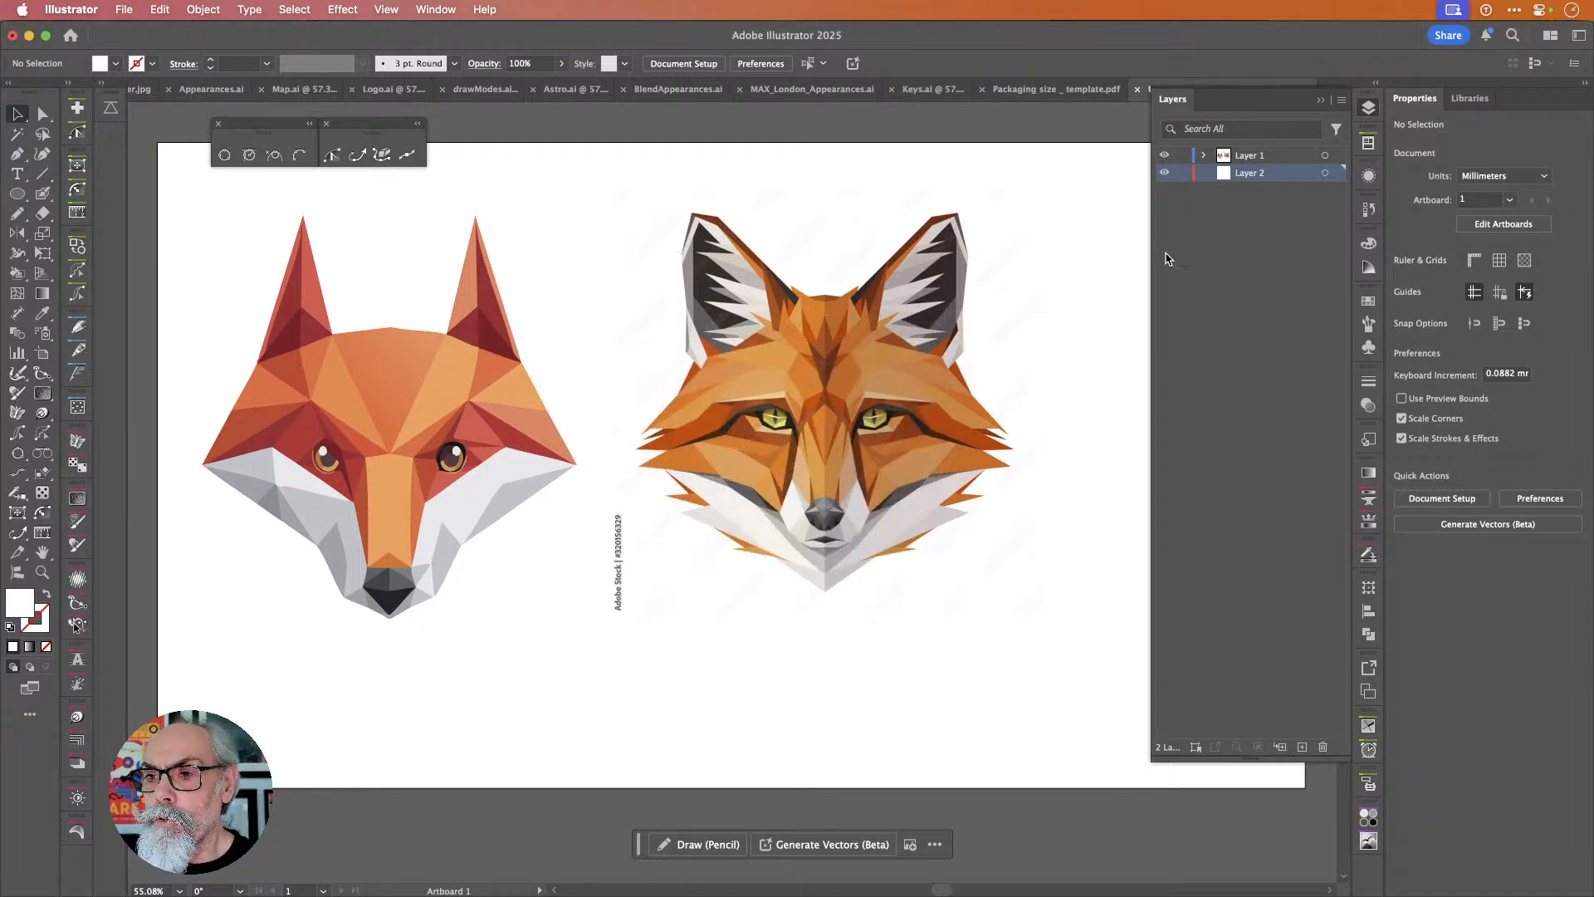
# Move both foxes from Layer 1 to Layer 2 and make Layer 2 a template layer with images dimmed to 50%.
pyautogui.click(1337, 156)
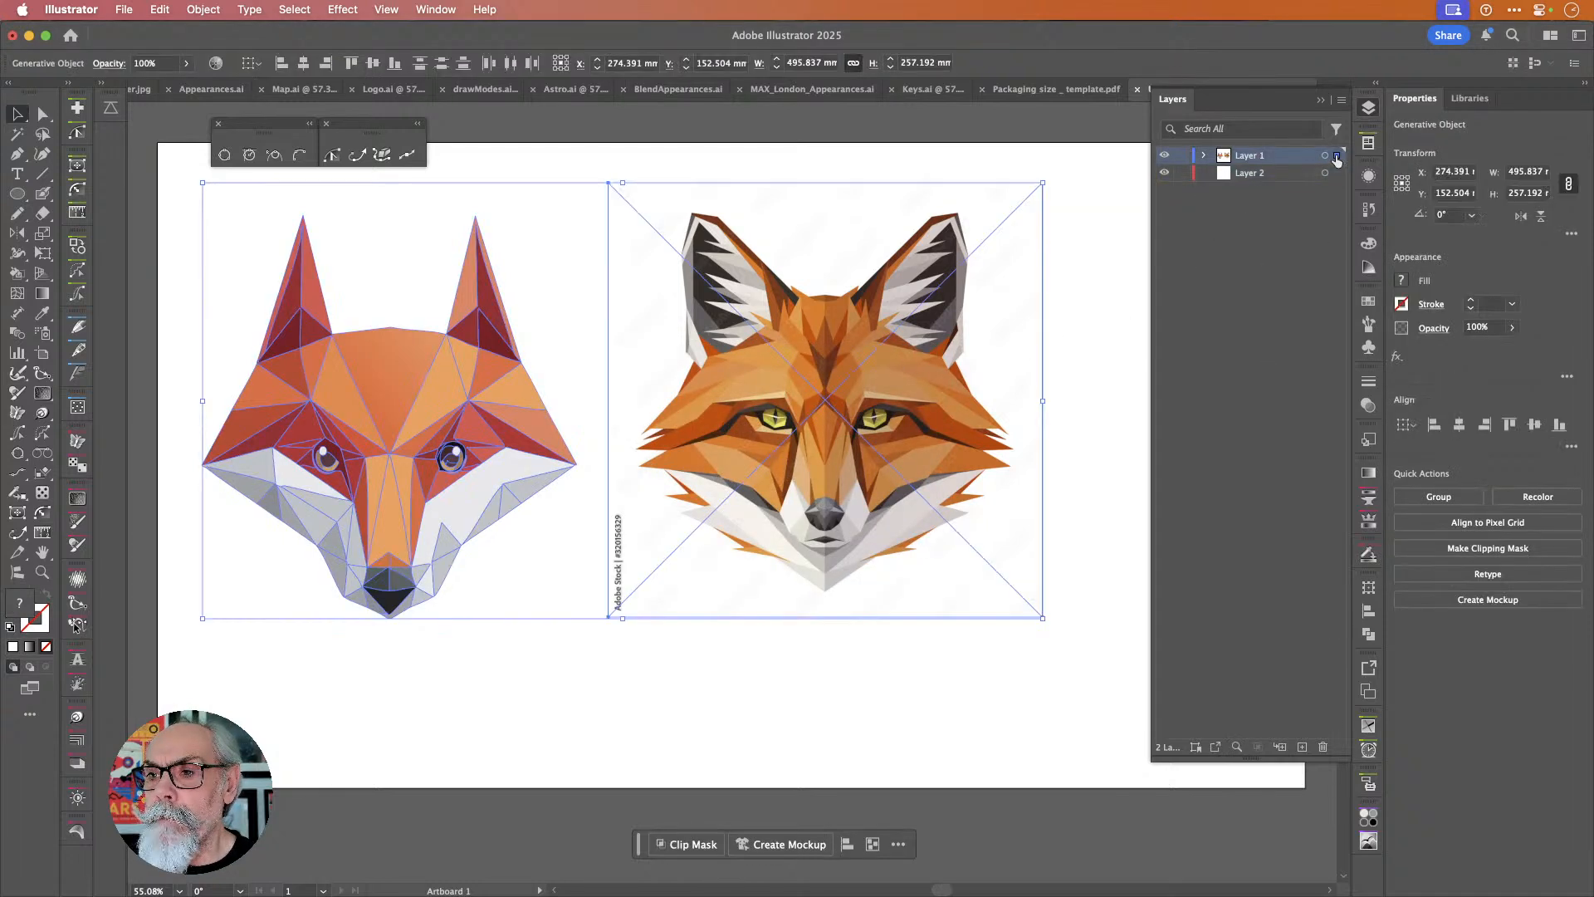
pyautogui.moveTo(1337, 159); pyautogui.dragTo(1338, 176)
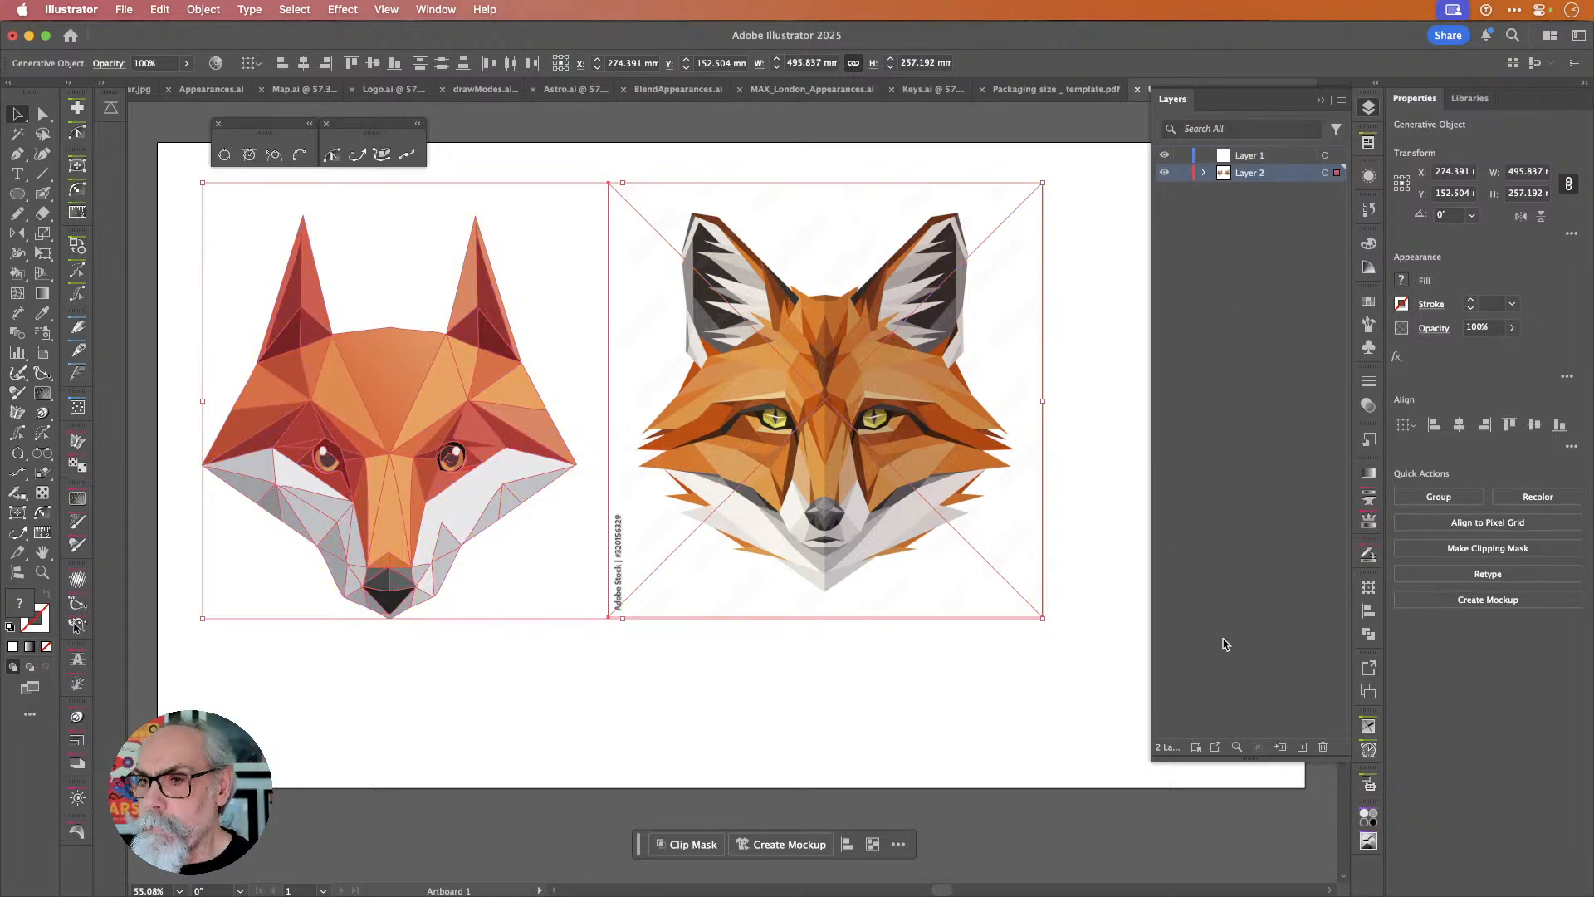
pyautogui.doubleClick(1300, 180)
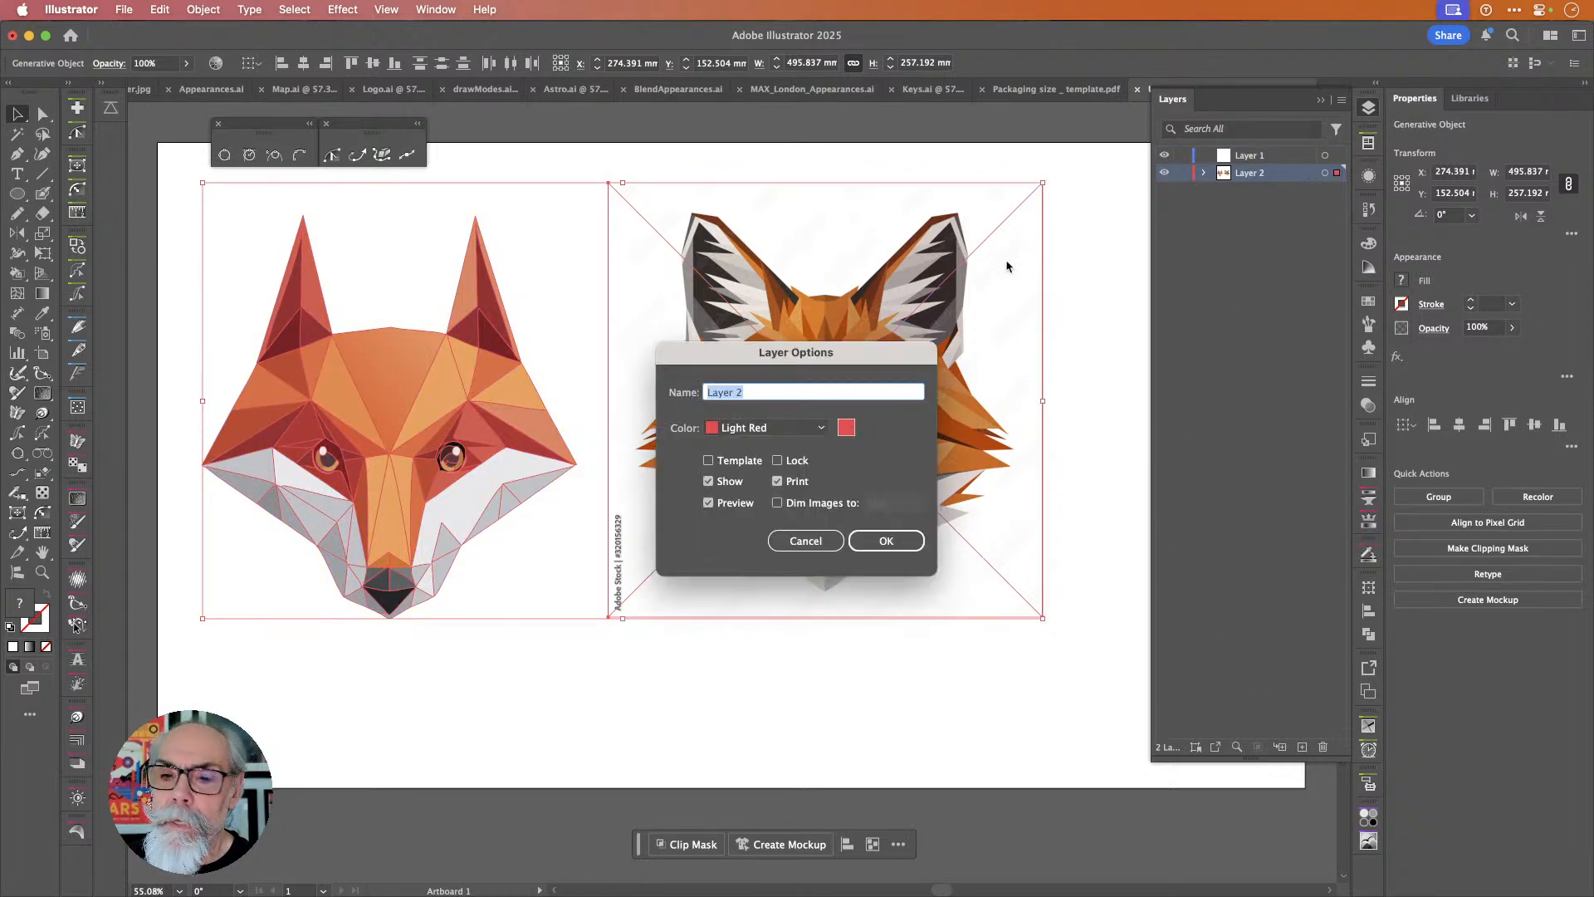
pyautogui.click(708, 460)
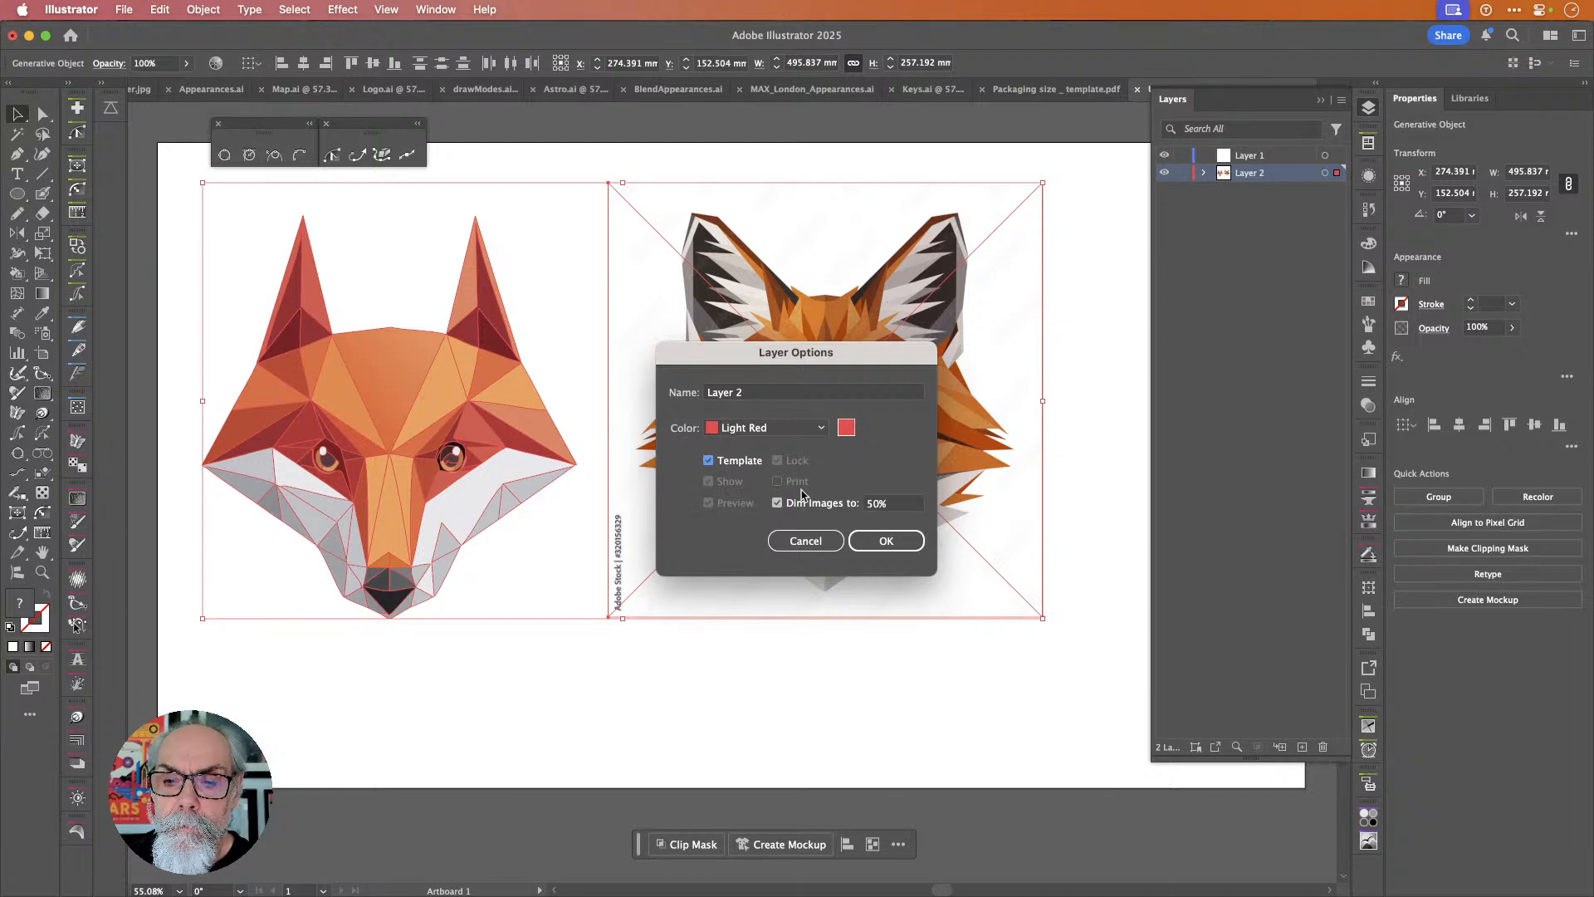
pyautogui.click(886, 540)
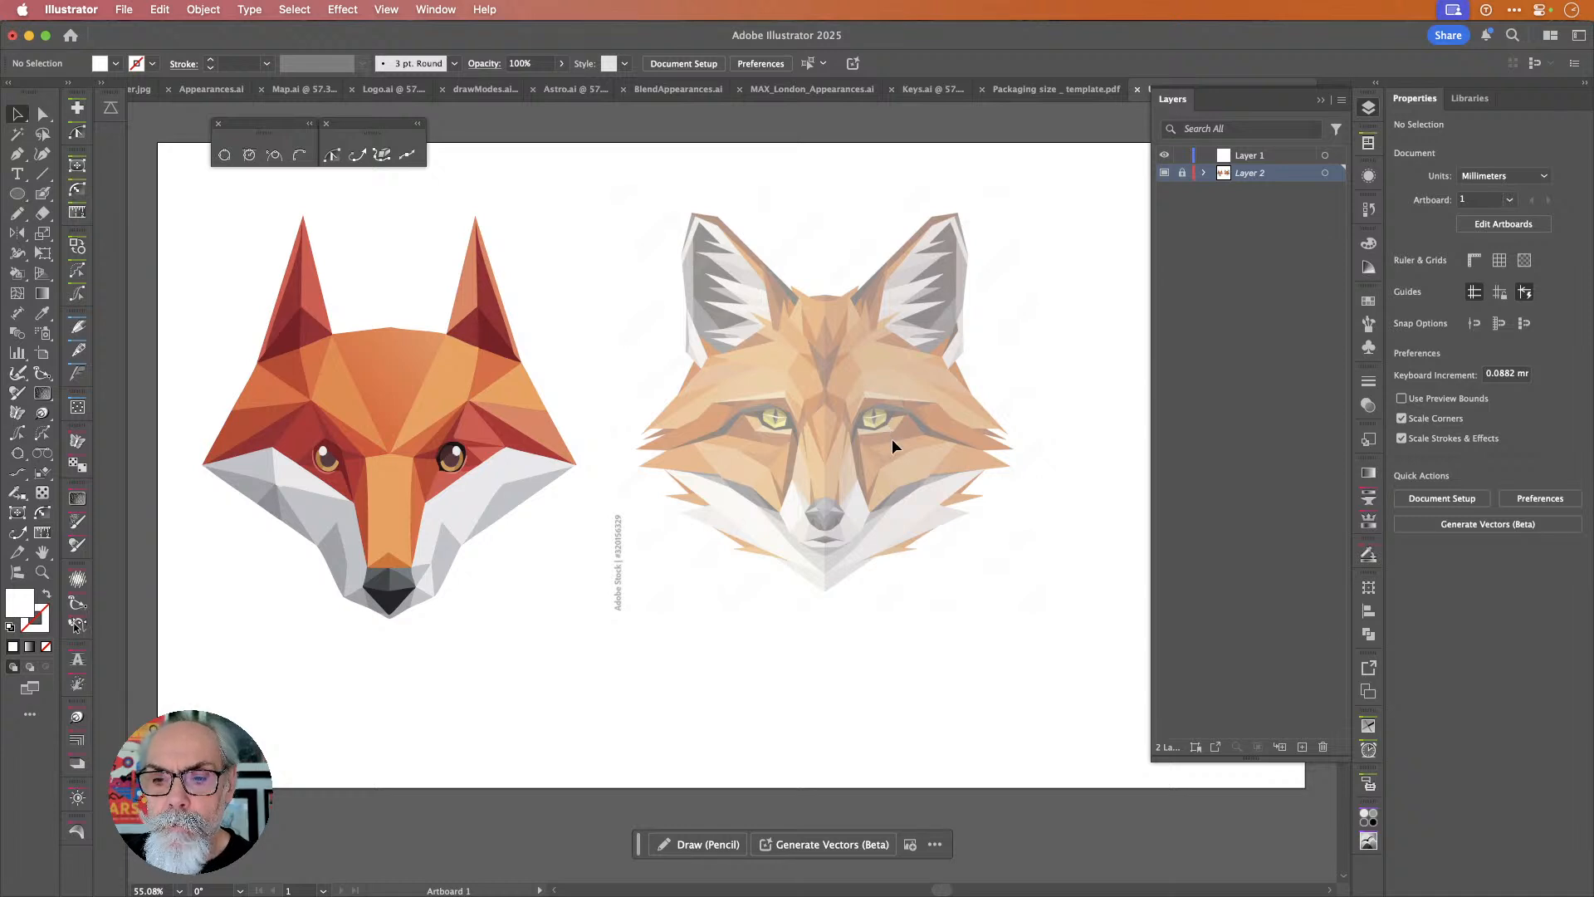
# Make Layer 1 the active layer for drawing above the template foxes.
pyautogui.scroll(5, 891, 438)
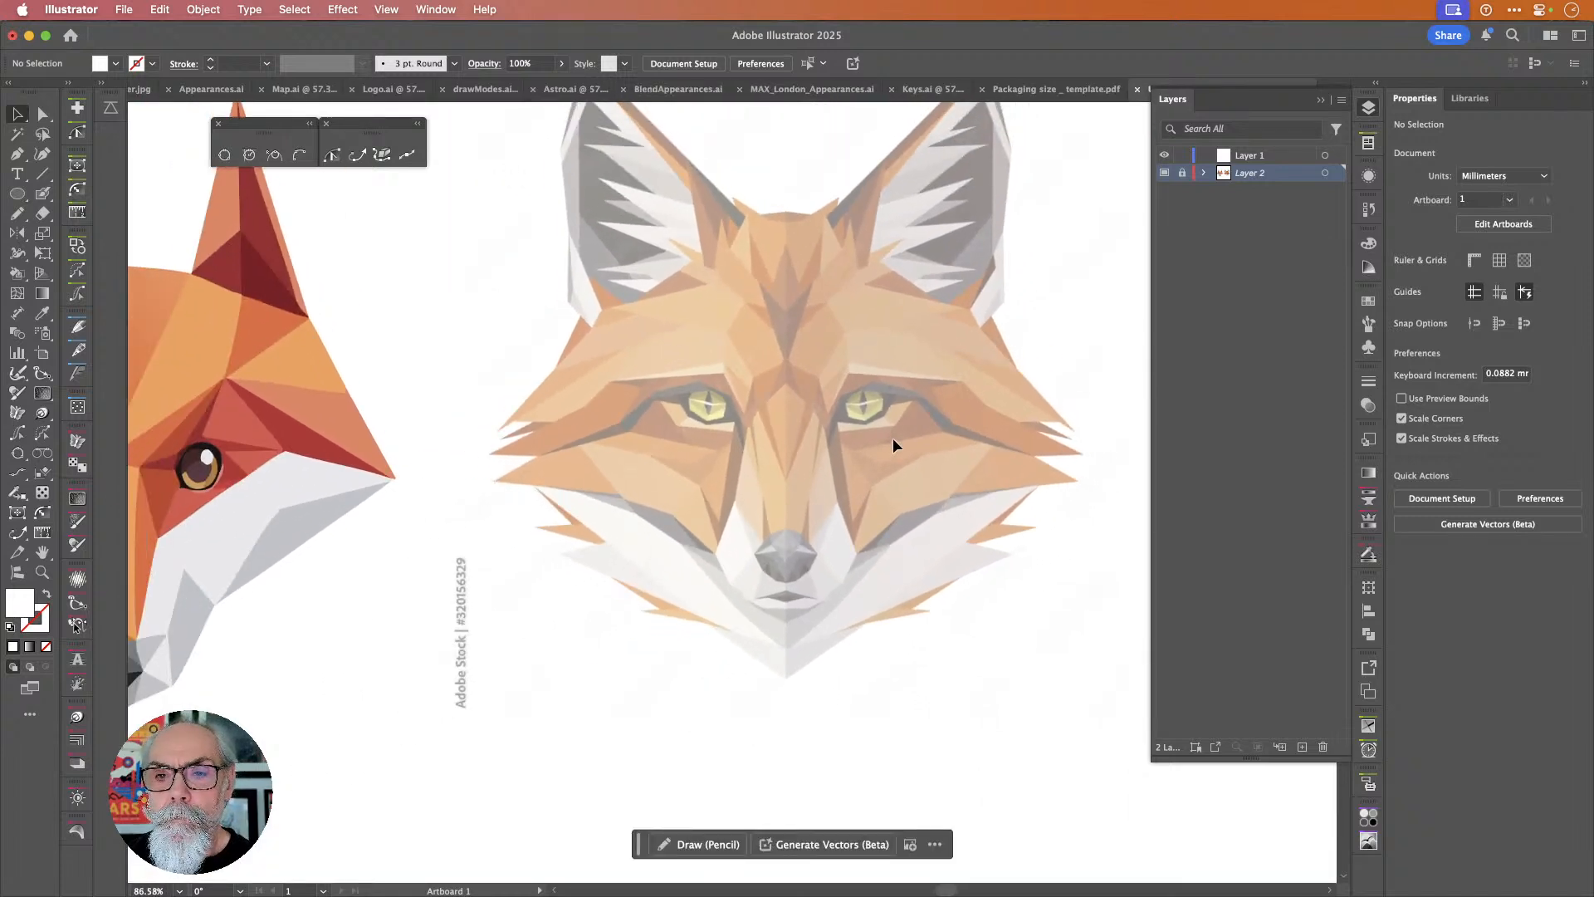
pyautogui.scroll(-1, 893, 446)
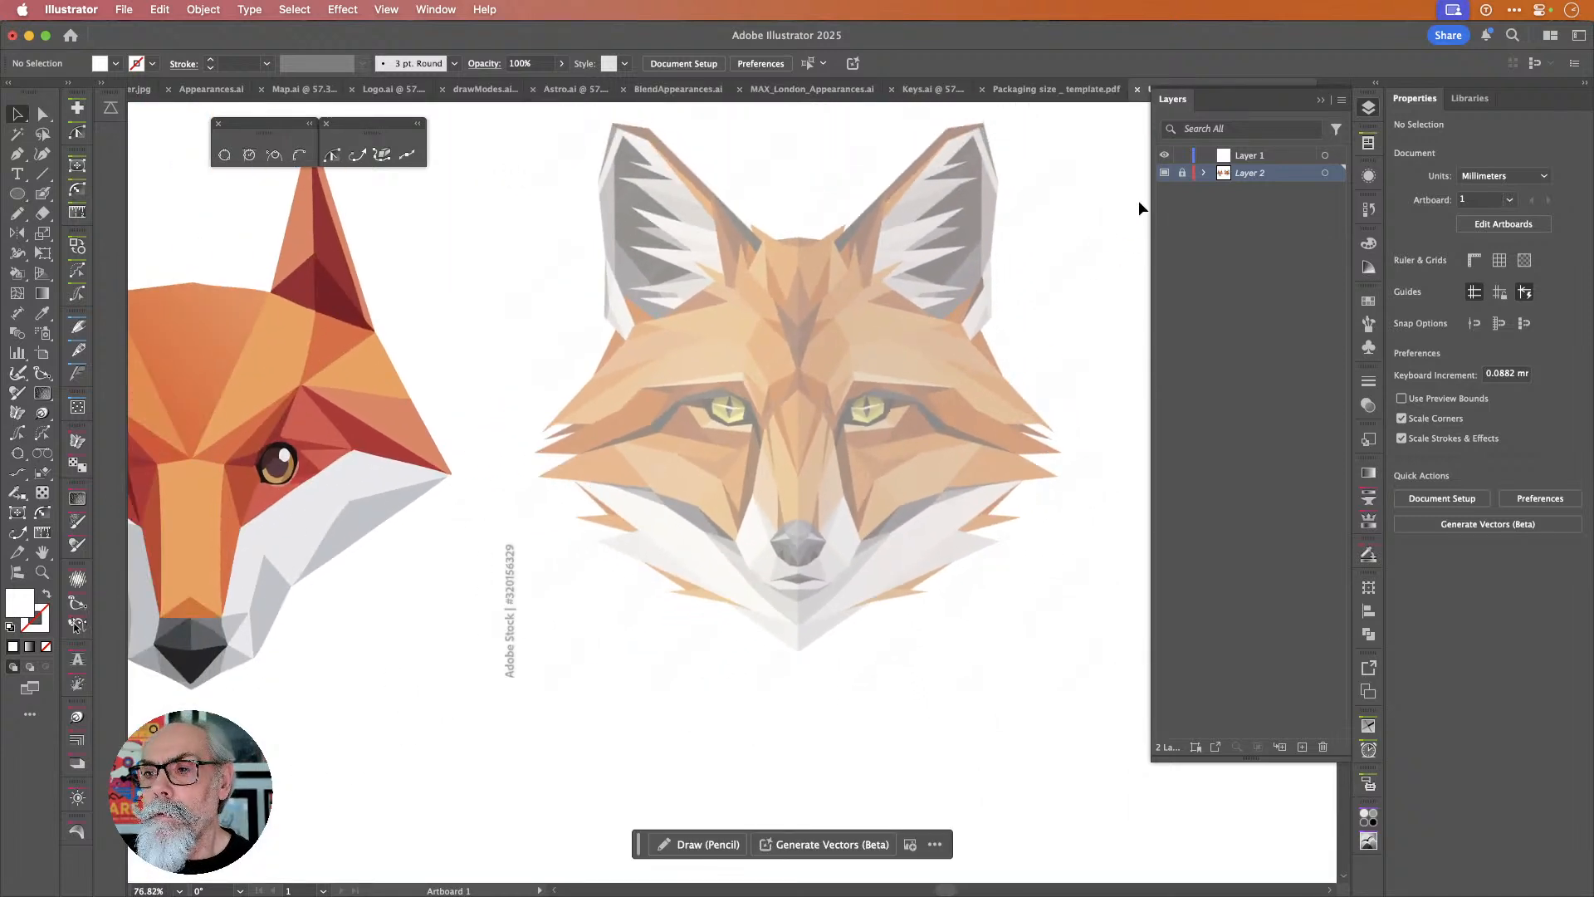
pyautogui.click(1274, 158)
pyautogui.hscroll(-5, 913, 296)
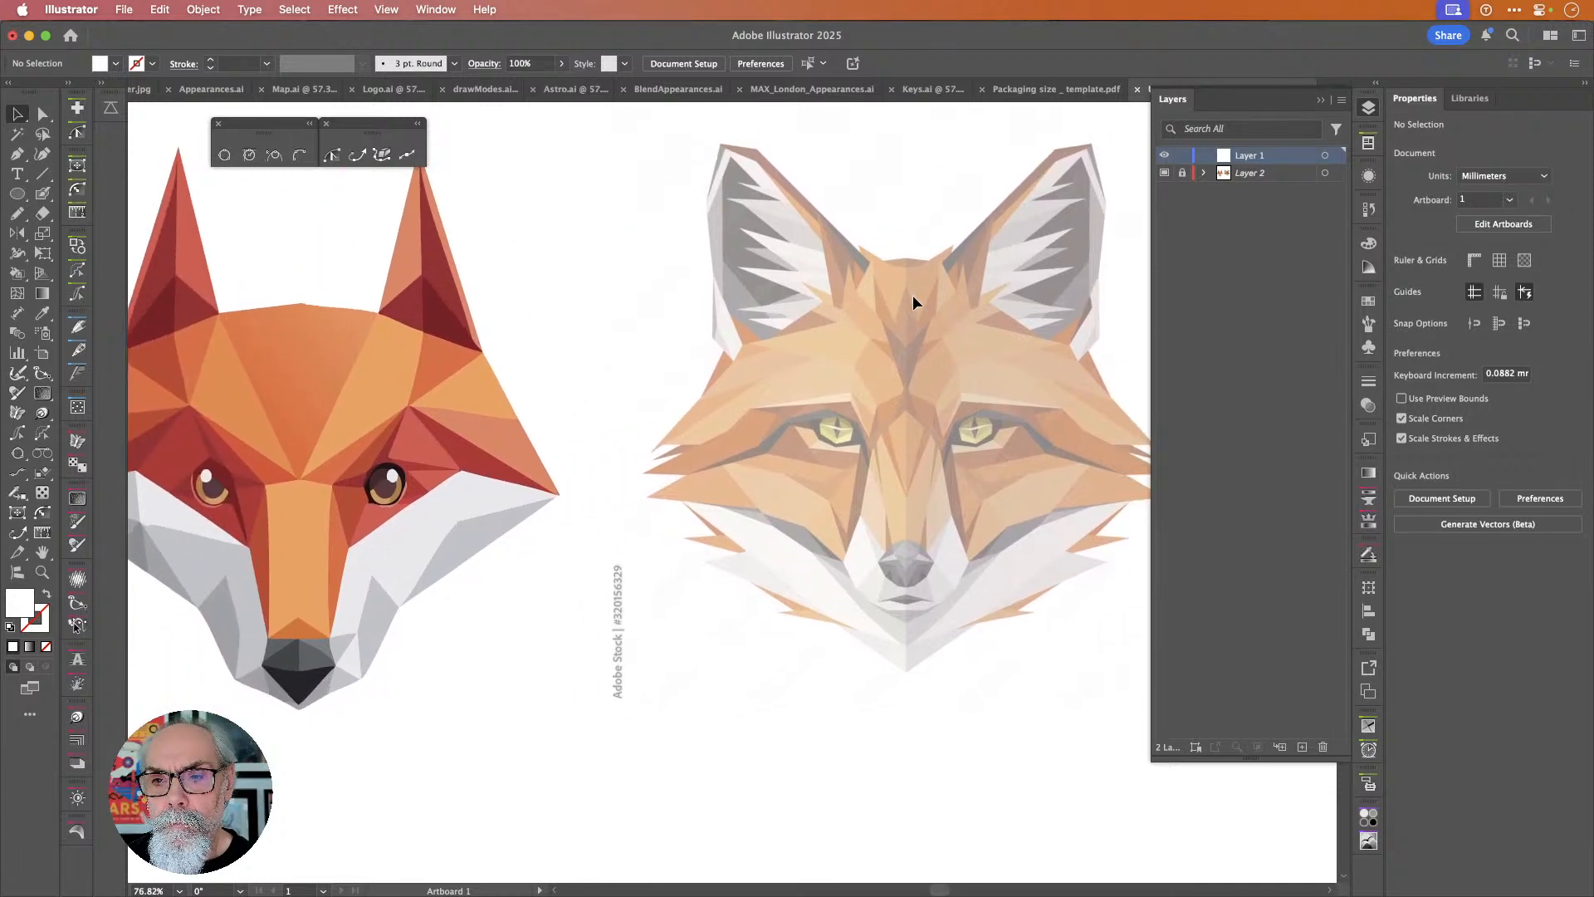
pyautogui.hscroll(3, 913, 301)
pyautogui.scroll(1, 913, 301)
pyautogui.hscroll(-5, 913, 302)
pyautogui.scroll(-2, 914, 295)
pyautogui.hscroll(-2, 913, 296)
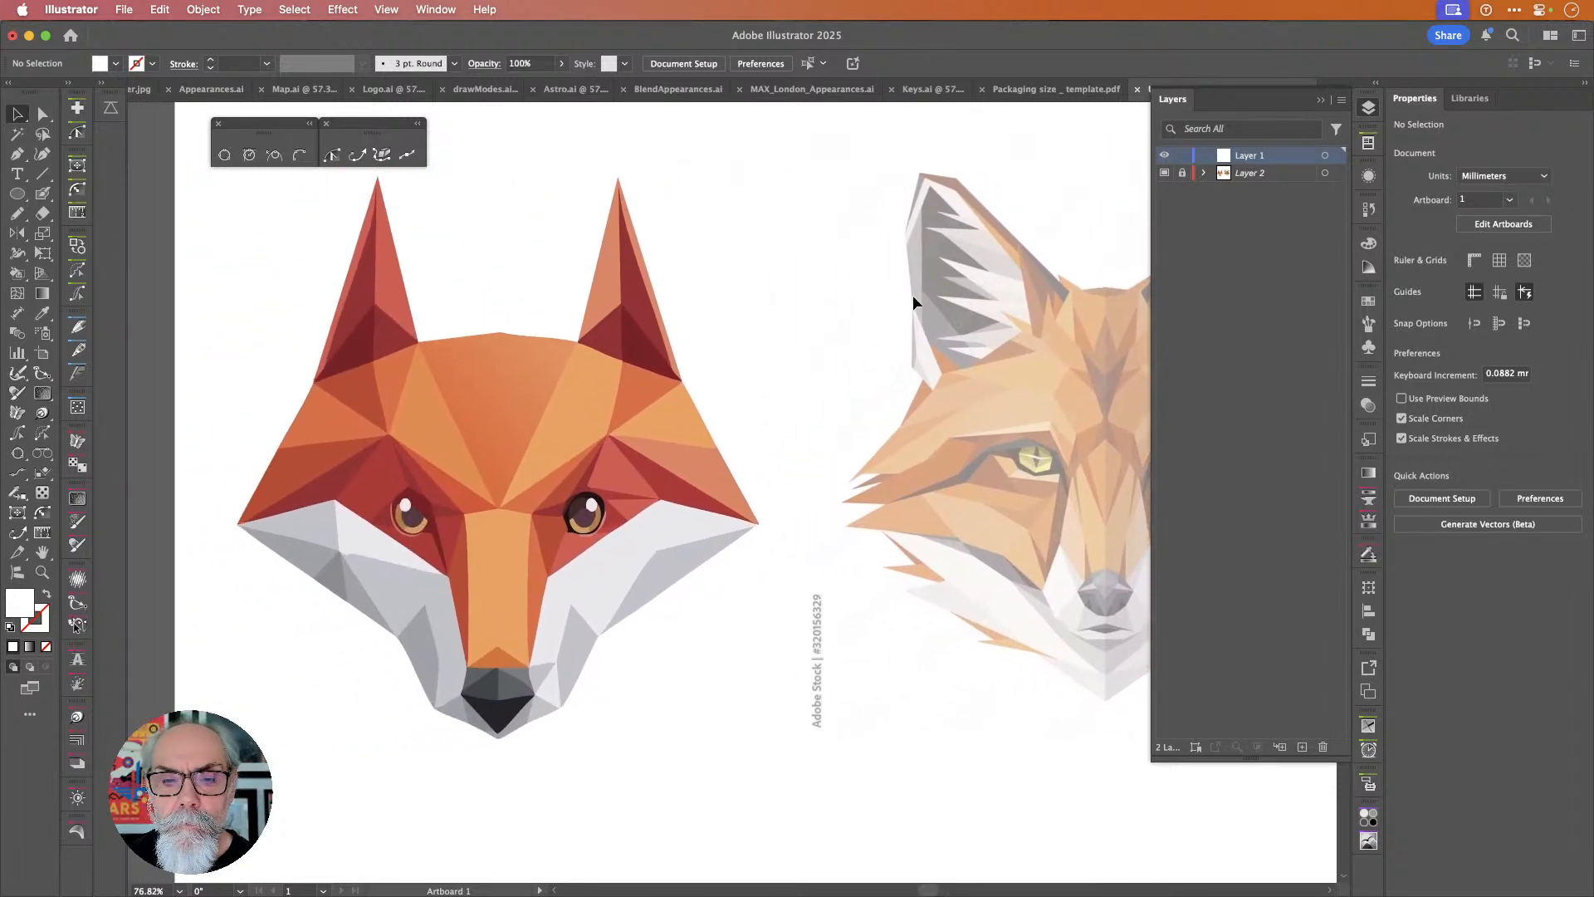
pyautogui.scroll(1, 913, 296)
pyautogui.hscroll(-5, 913, 295)
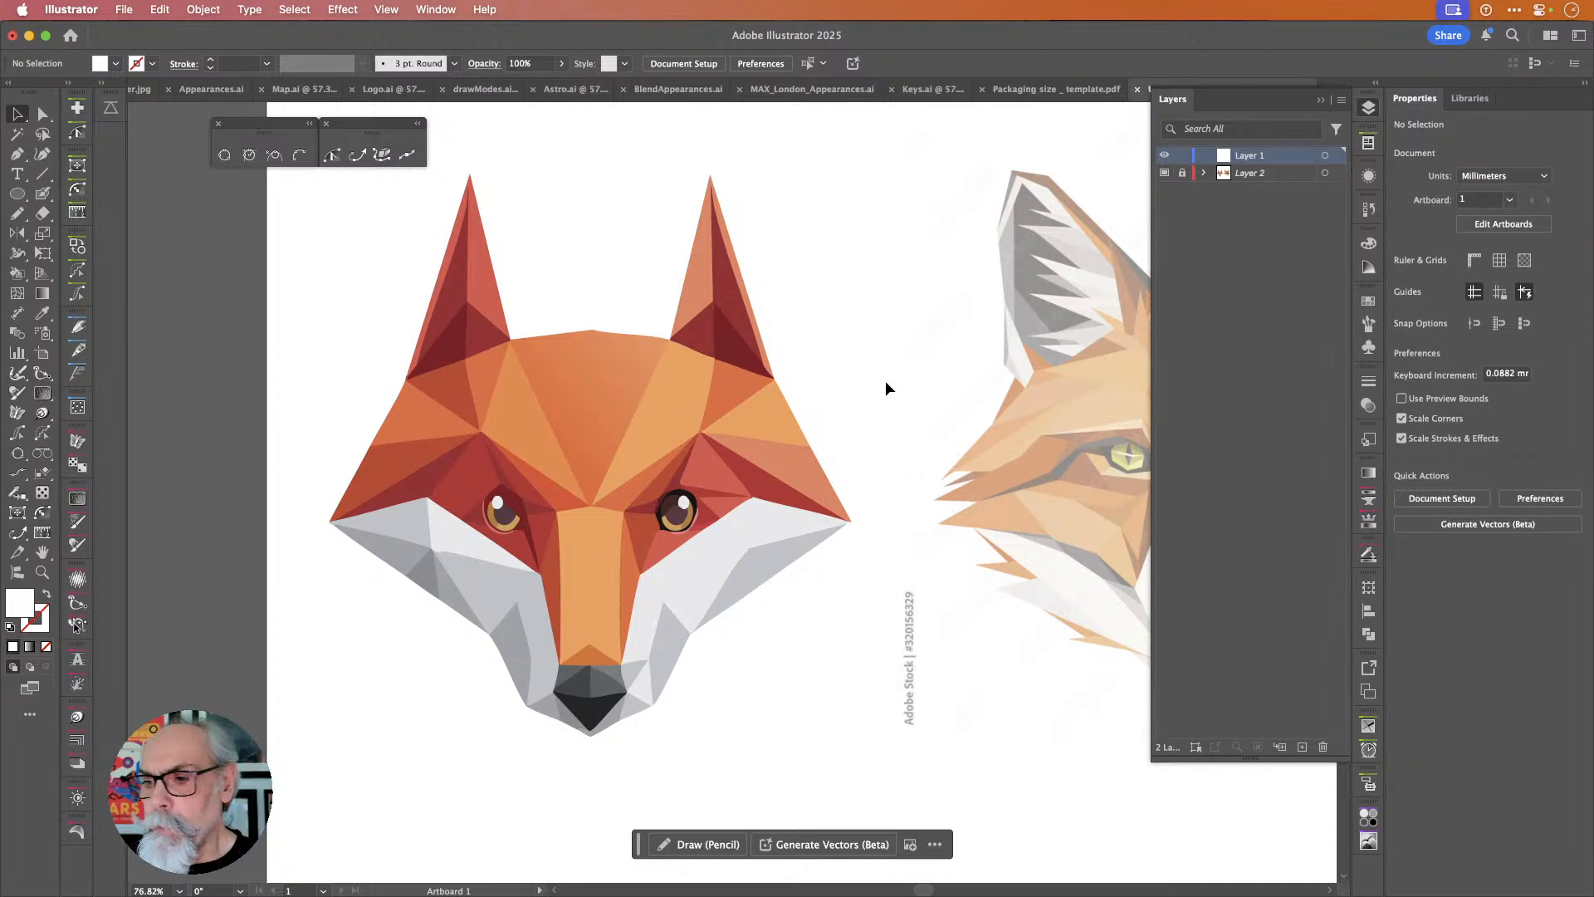
# Draw an ellipse about 116 by 109 mm over the generated fox's ear with an 8 pt black stroke and no fill.
pyautogui.click(1368, 438)
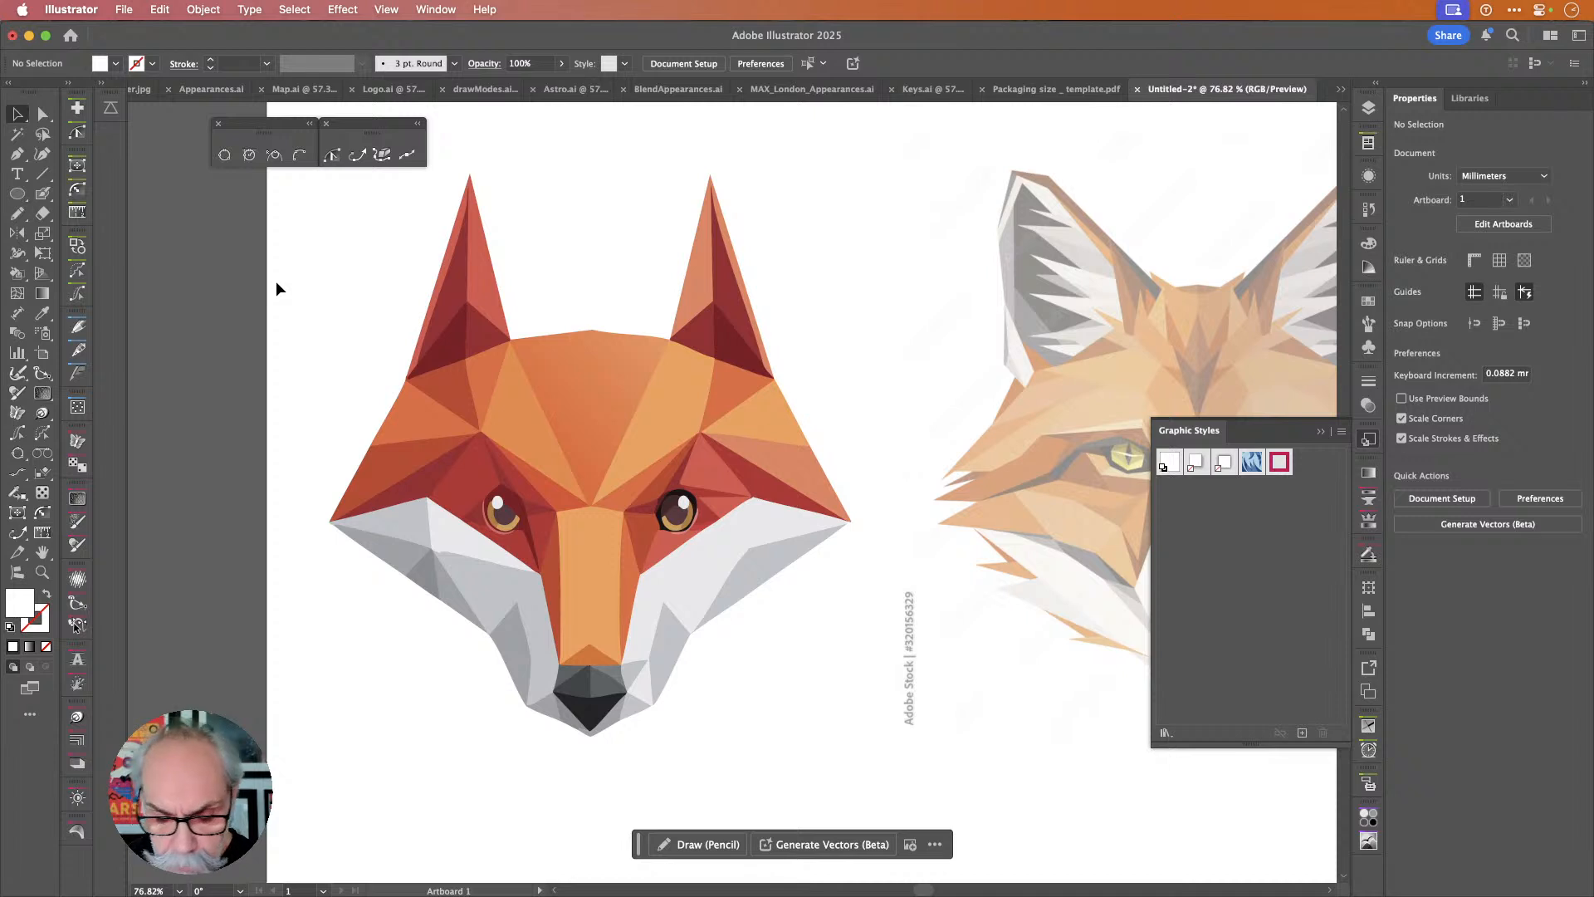
pyautogui.press('l')
pyautogui.moveTo(266, 238); pyautogui.dragTo(537, 494)
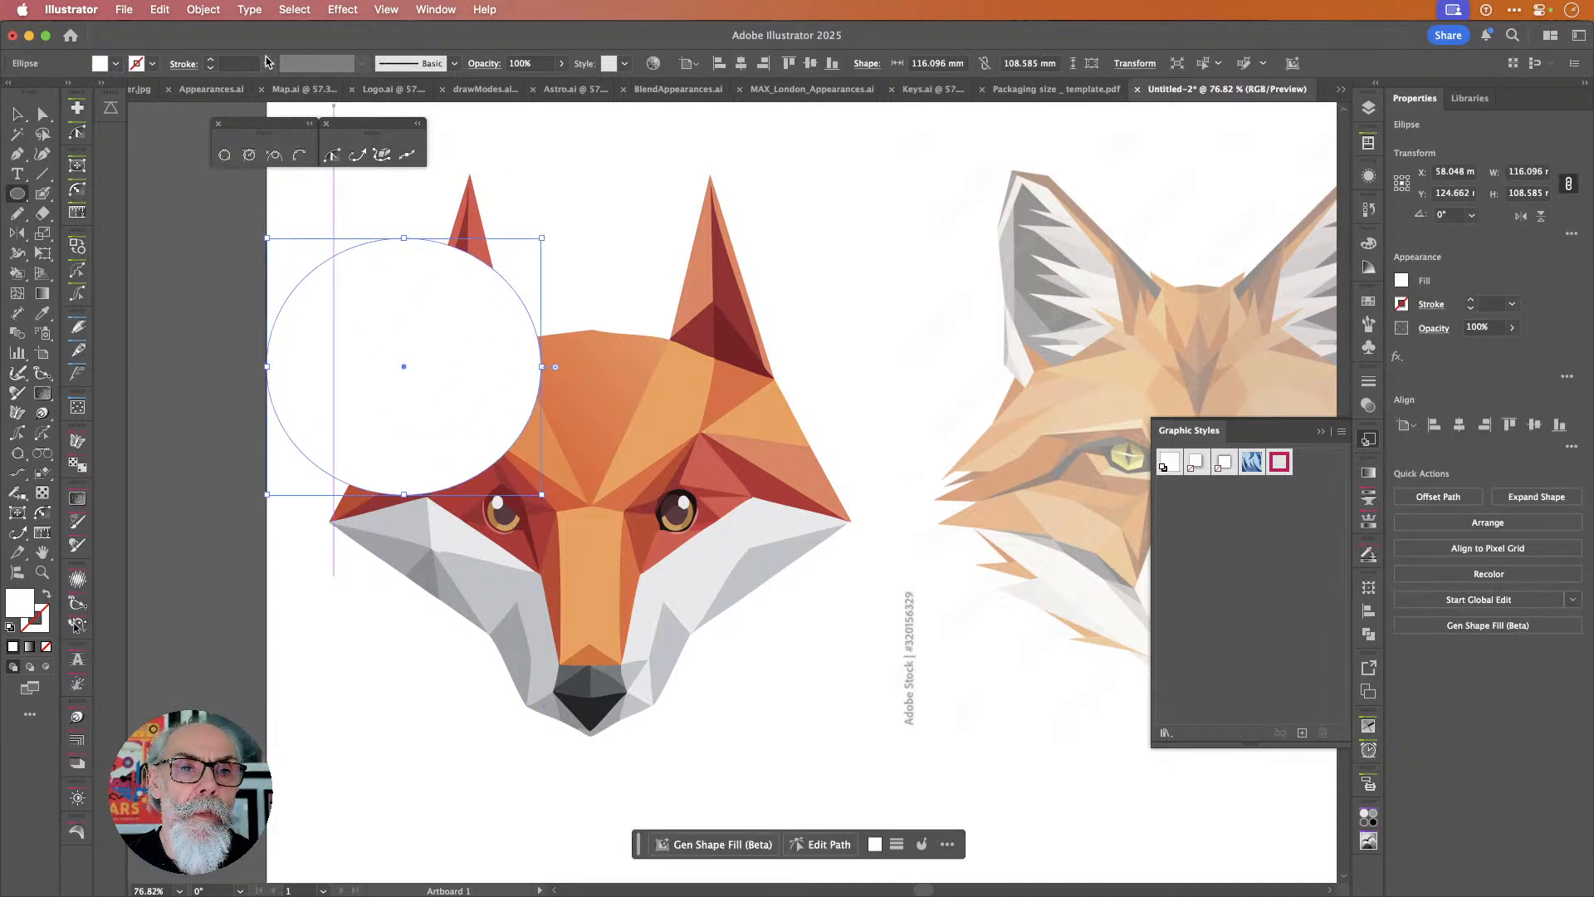
pyautogui.click(267, 63)
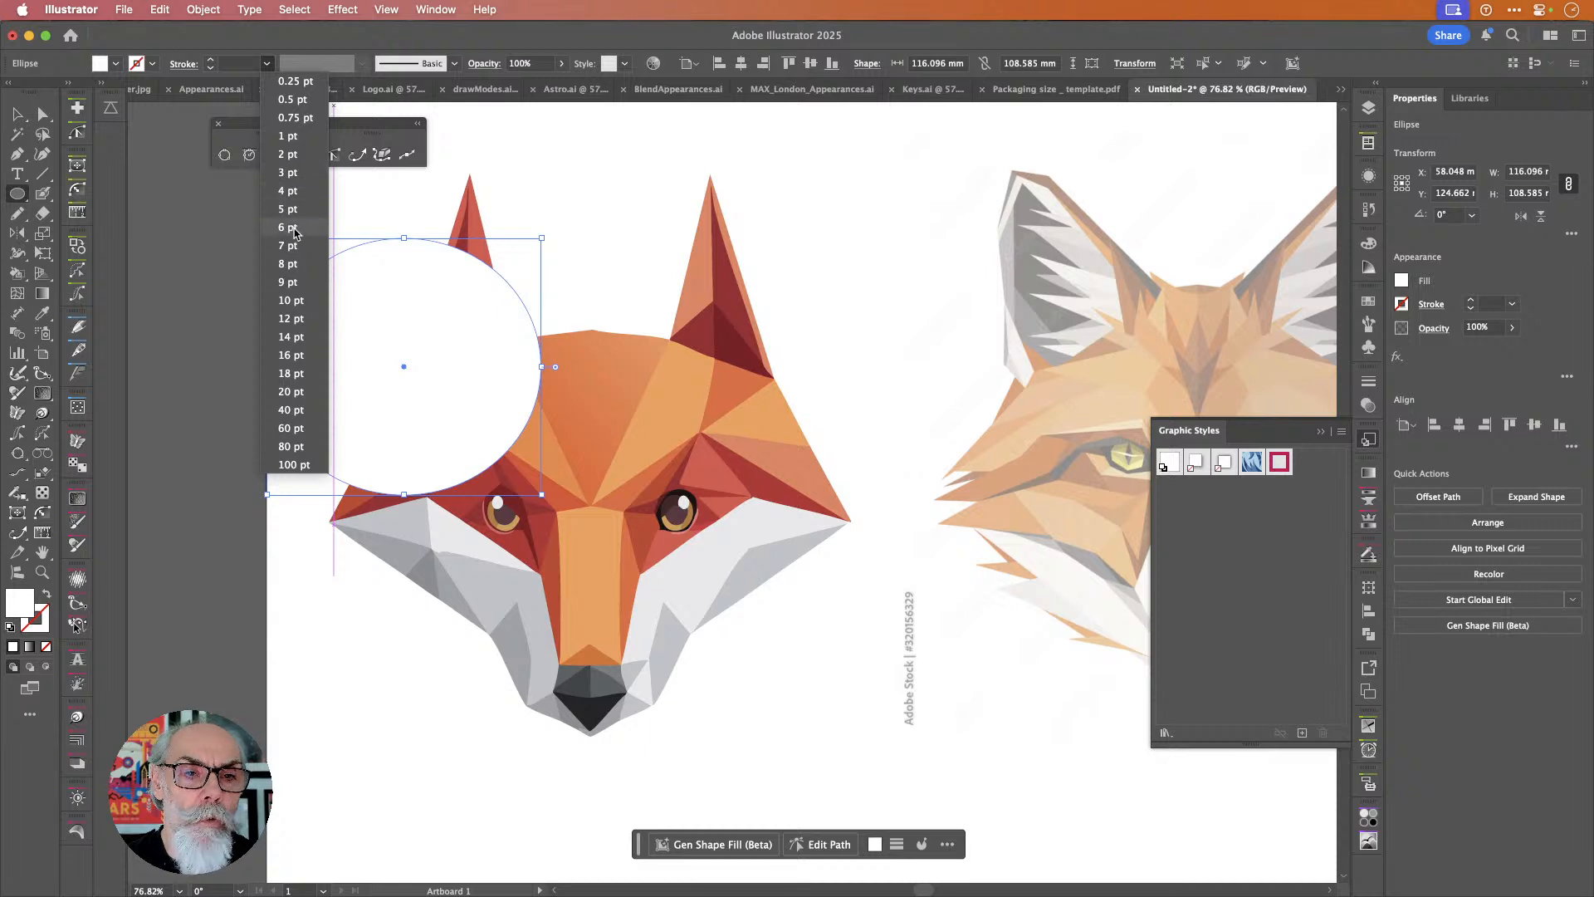
pyautogui.click(294, 262)
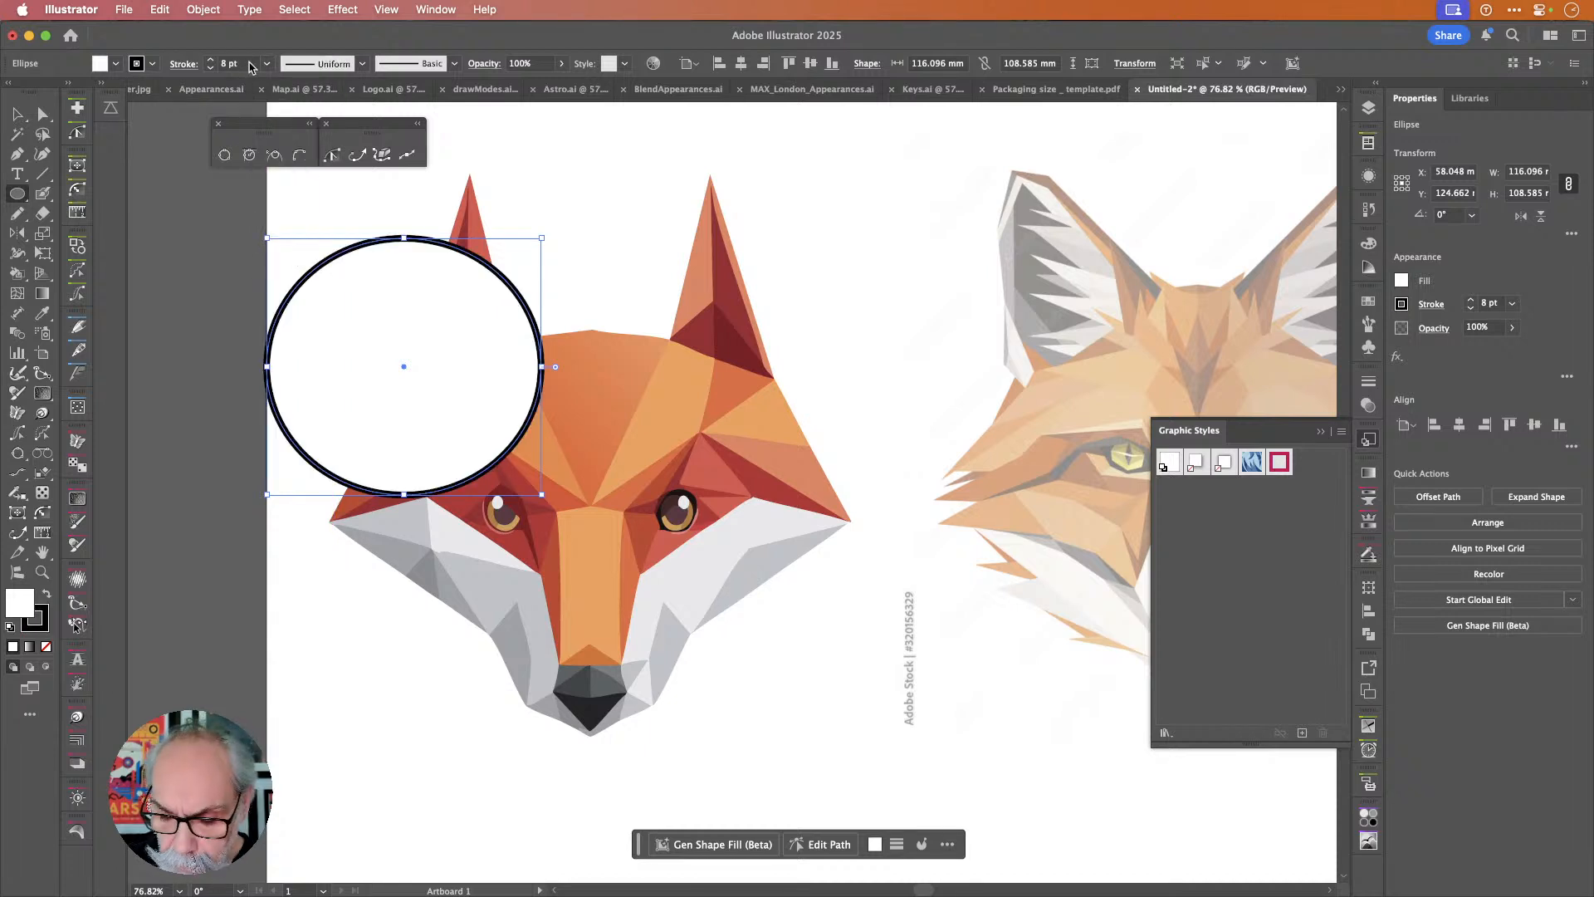
pyautogui.press('/')
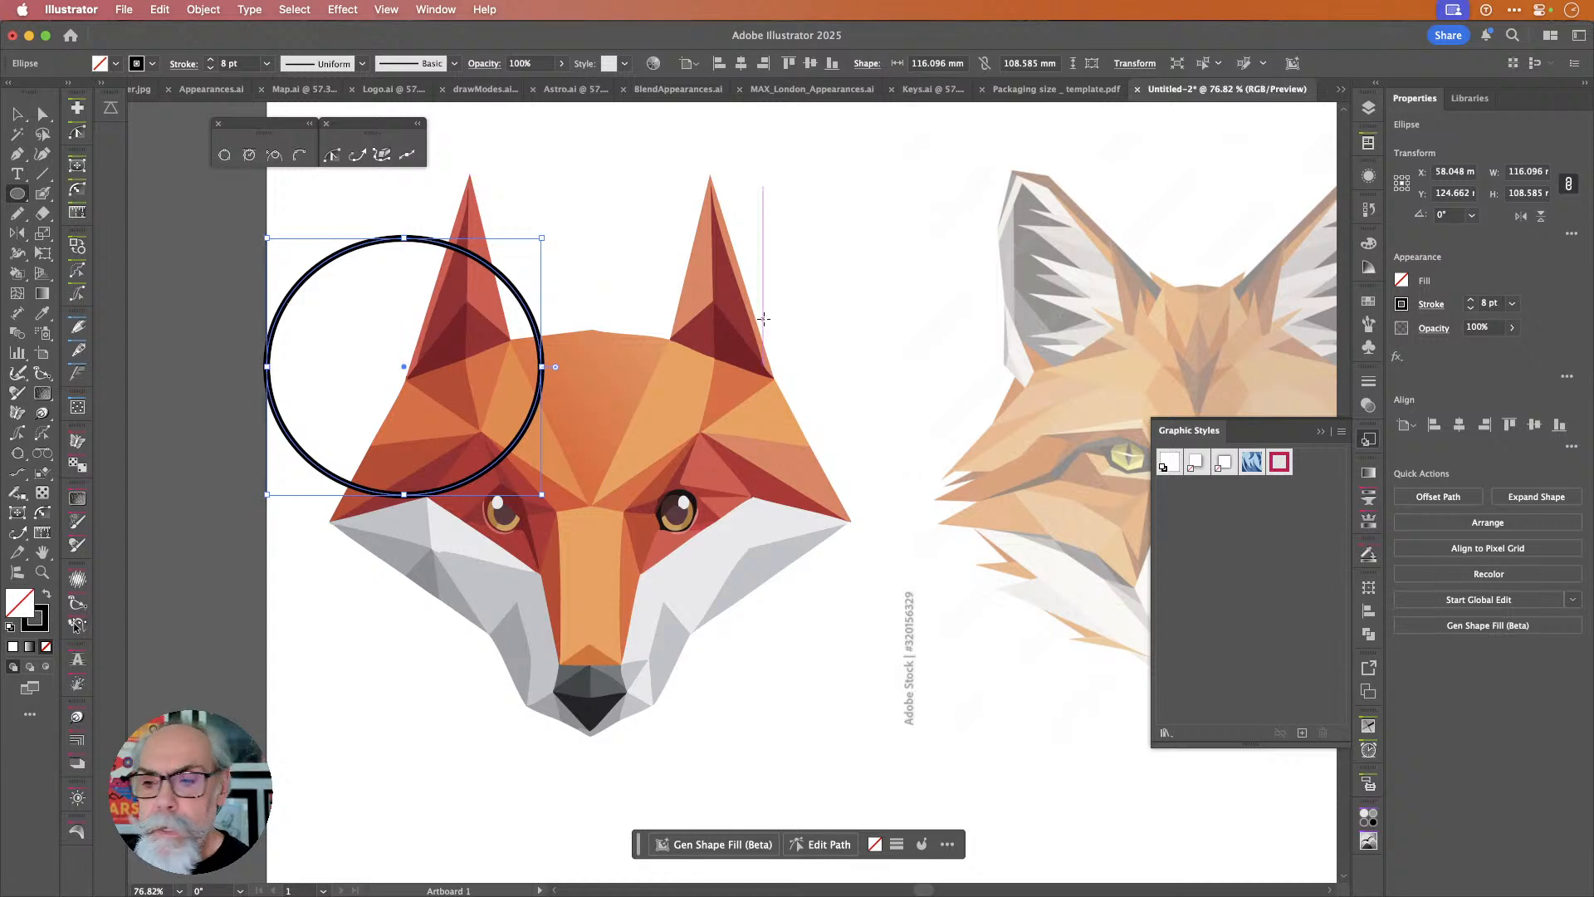
# Replace the default graphic style with the ellipse's 8 pt stroke and no-fill appearance, and delete the ellipse.
pyautogui.press('v')
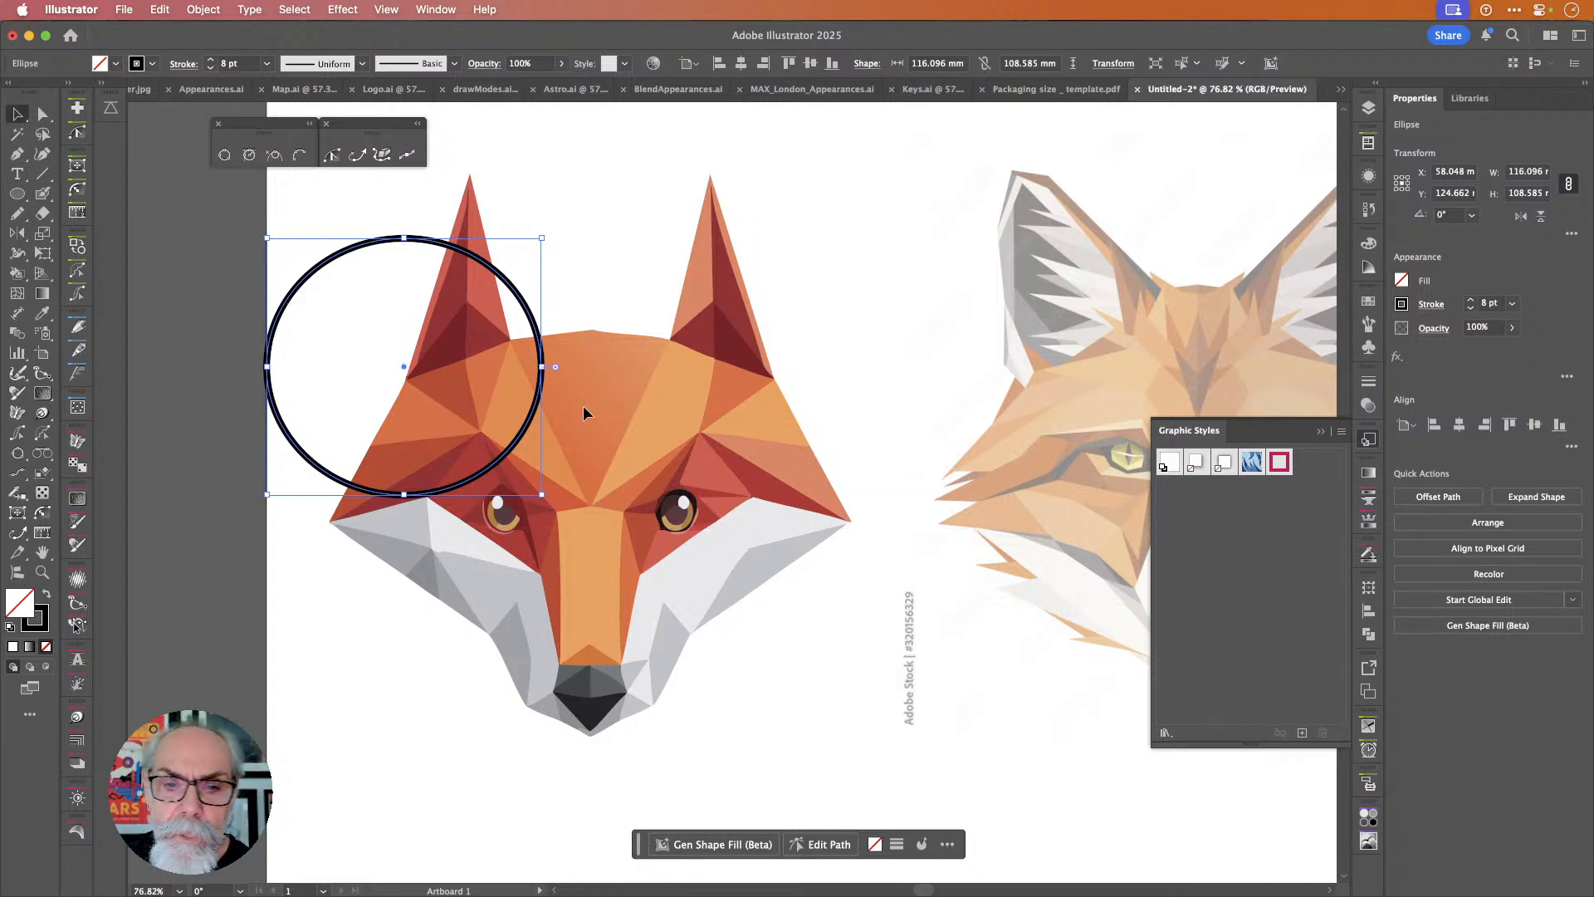
pyautogui.moveTo(534, 410); pyautogui.dragTo(1171, 463)
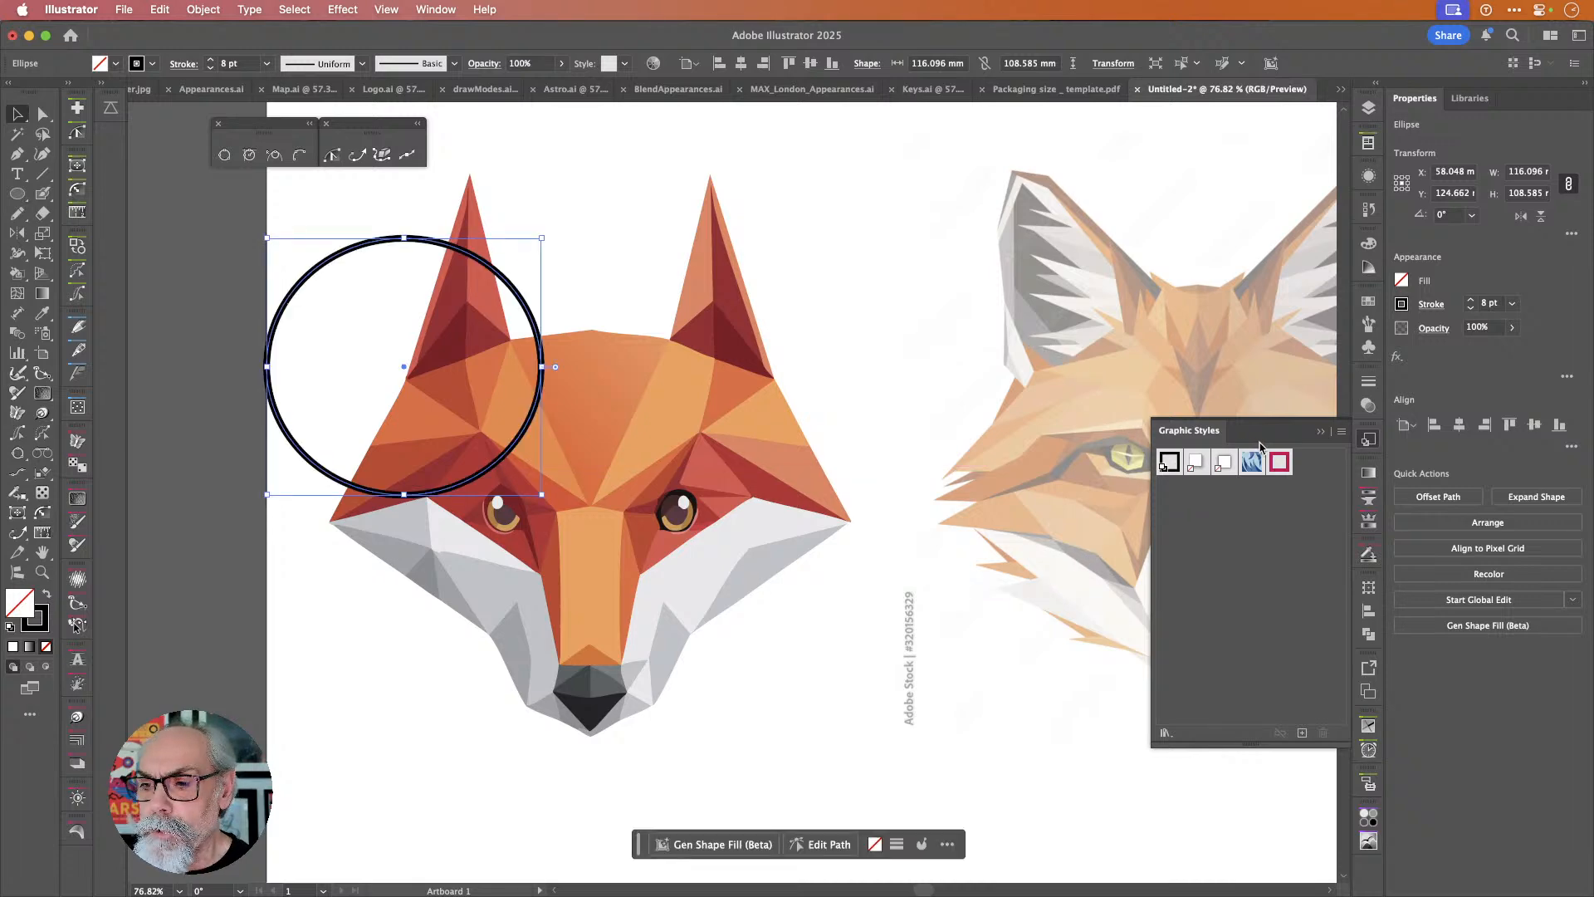
pyautogui.click(1368, 440)
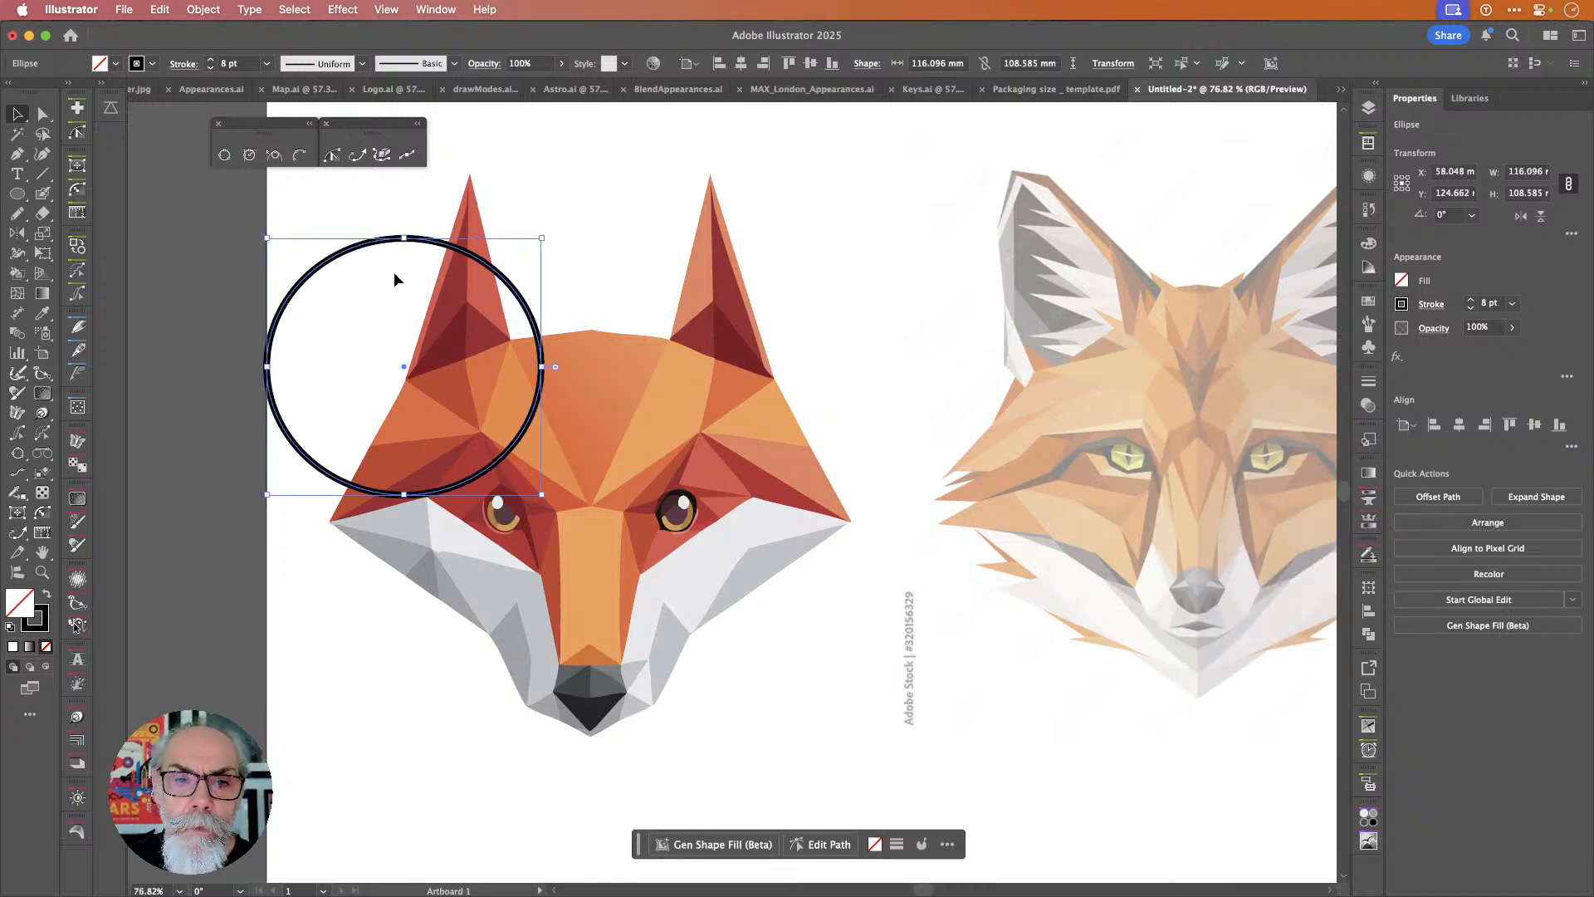
pyautogui.press('Delete')
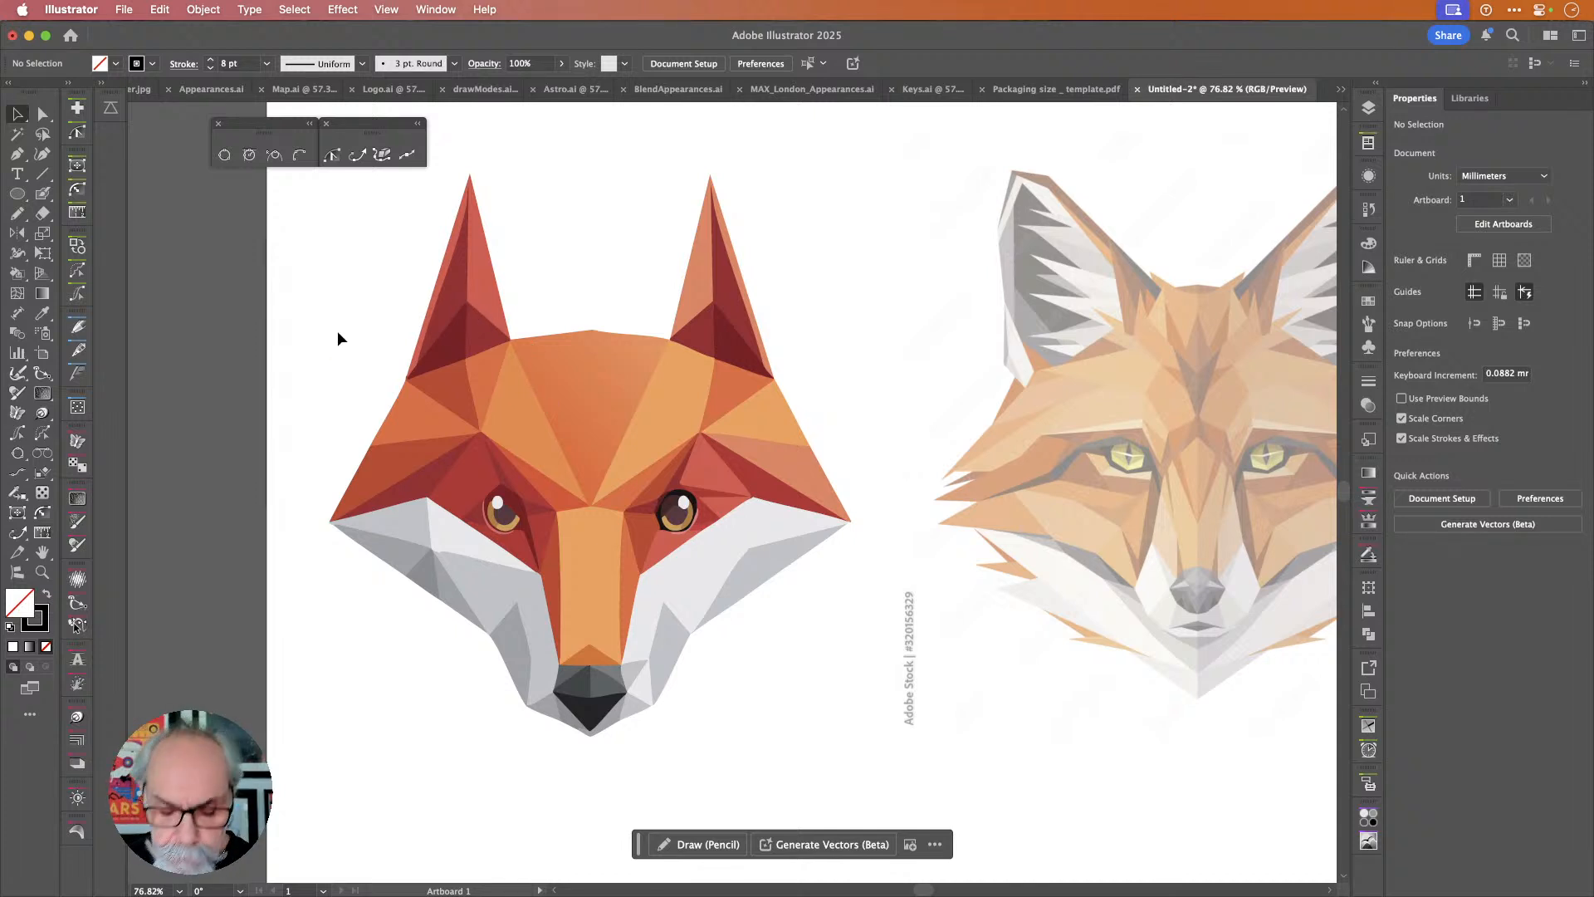
# Draw a test rectangle about 132 by 133 mm over the generated fox, try a yellow fill, and return it to no fill.
pyautogui.press('m')
pyautogui.moveTo(305, 289); pyautogui.dragTo(619, 603)
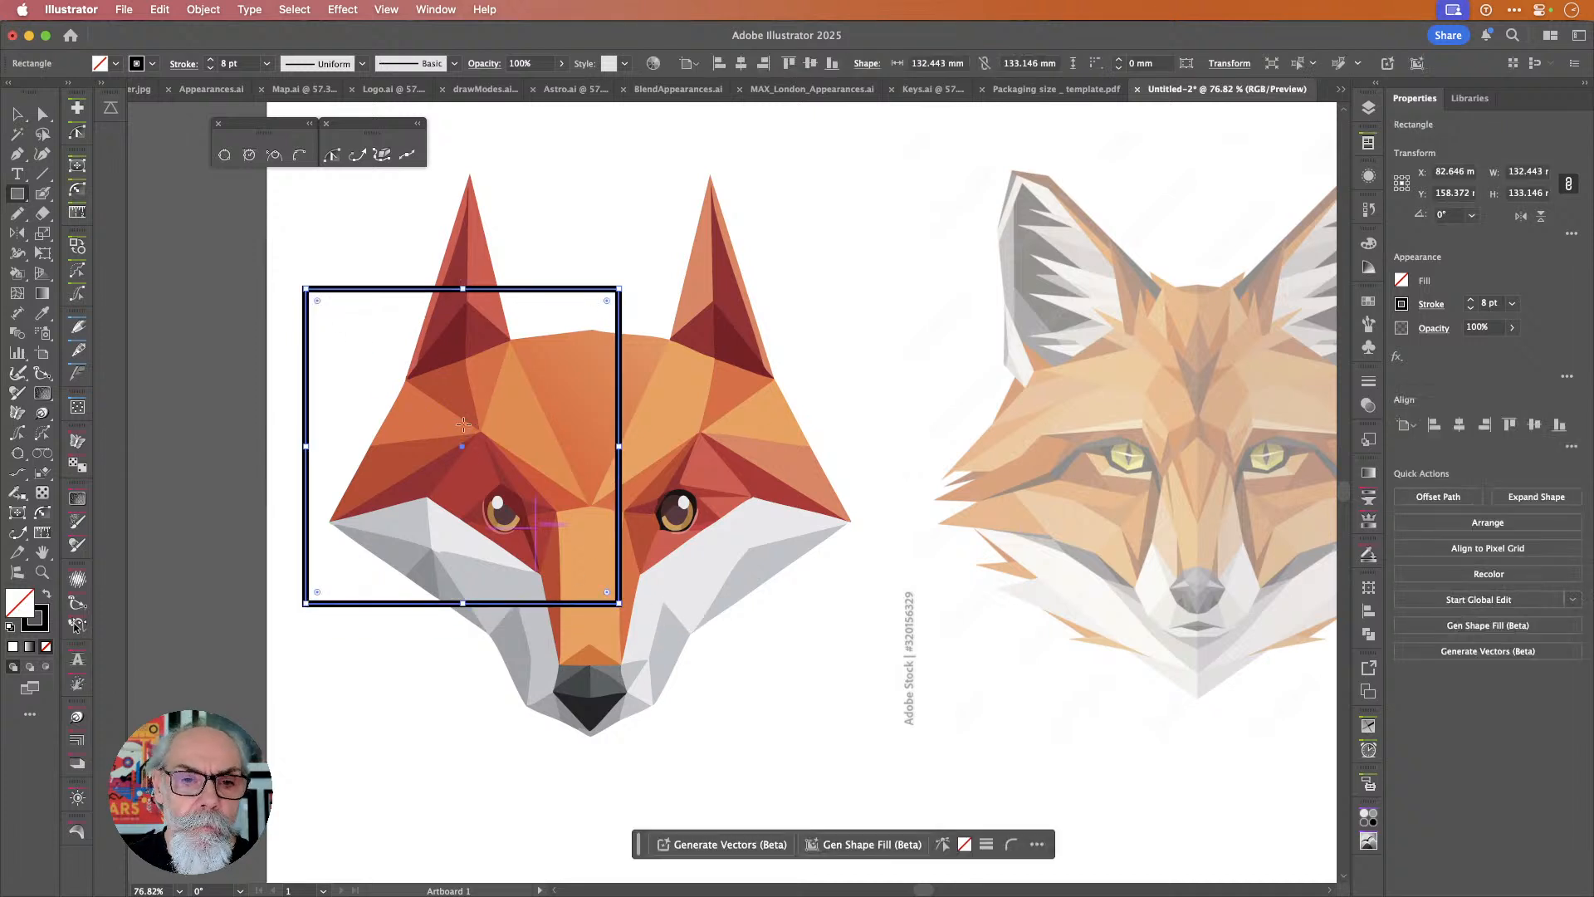
pyautogui.click(116, 65)
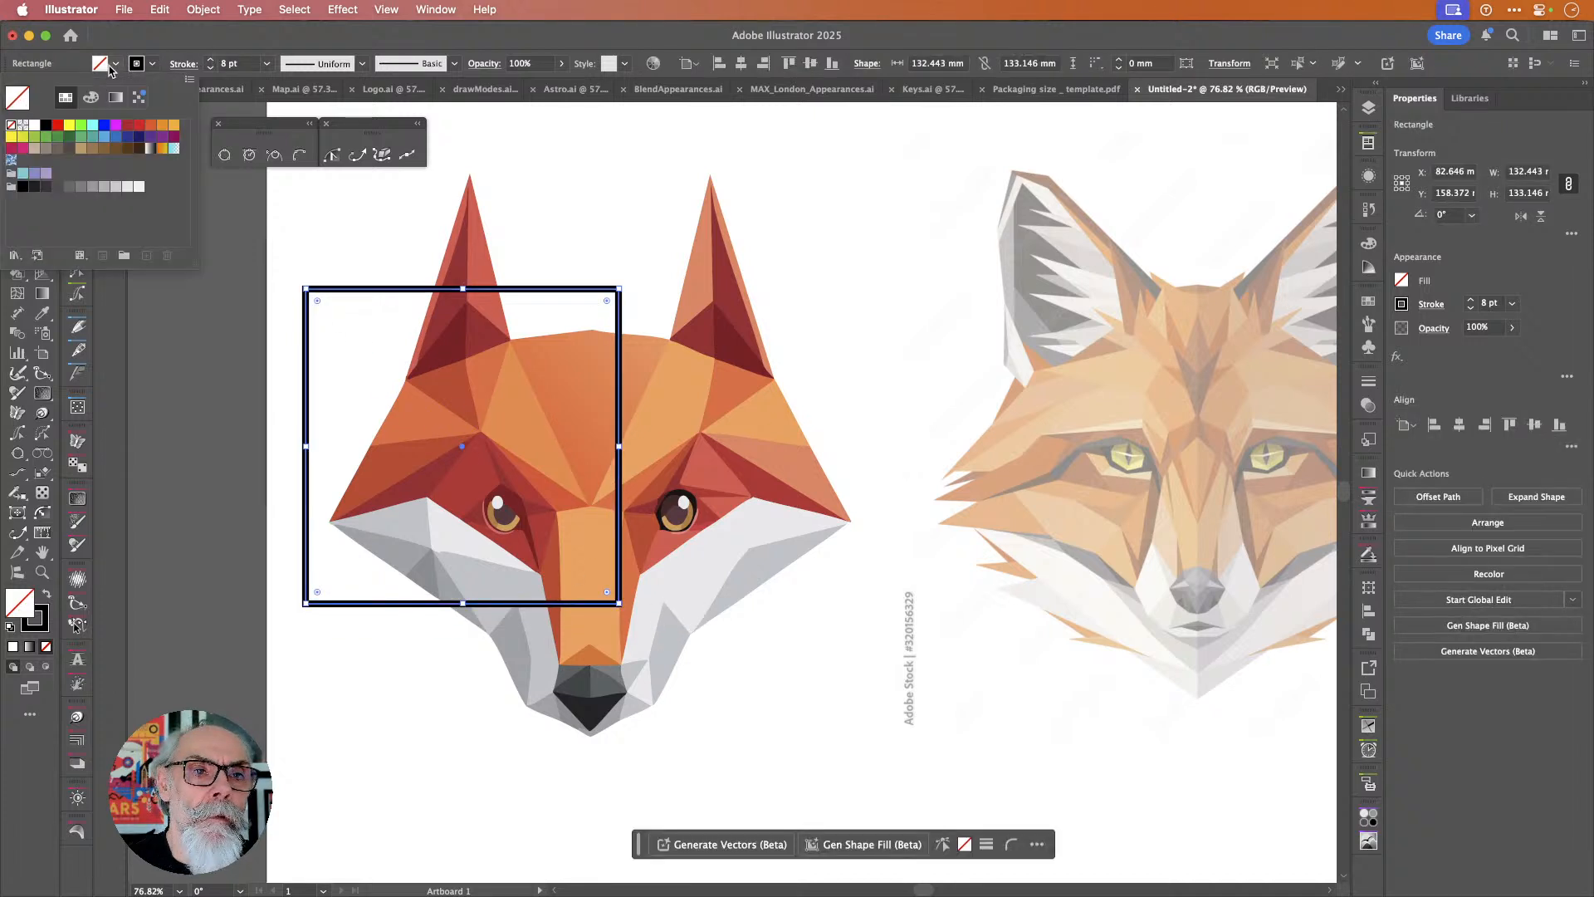
pyautogui.click(69, 125)
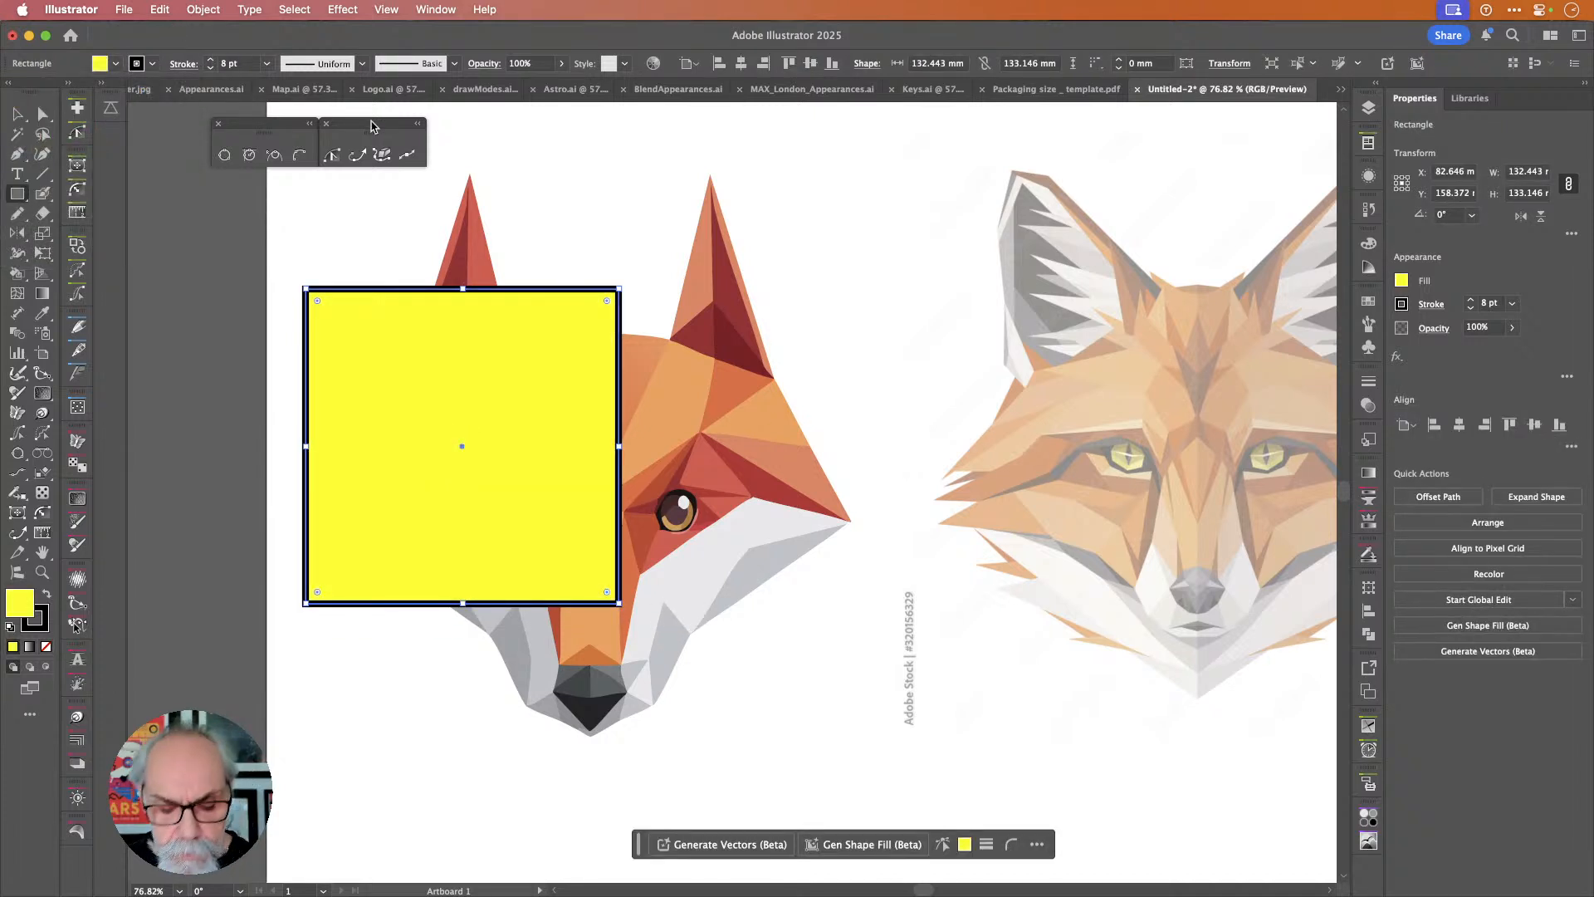
pyautogui.press('/')
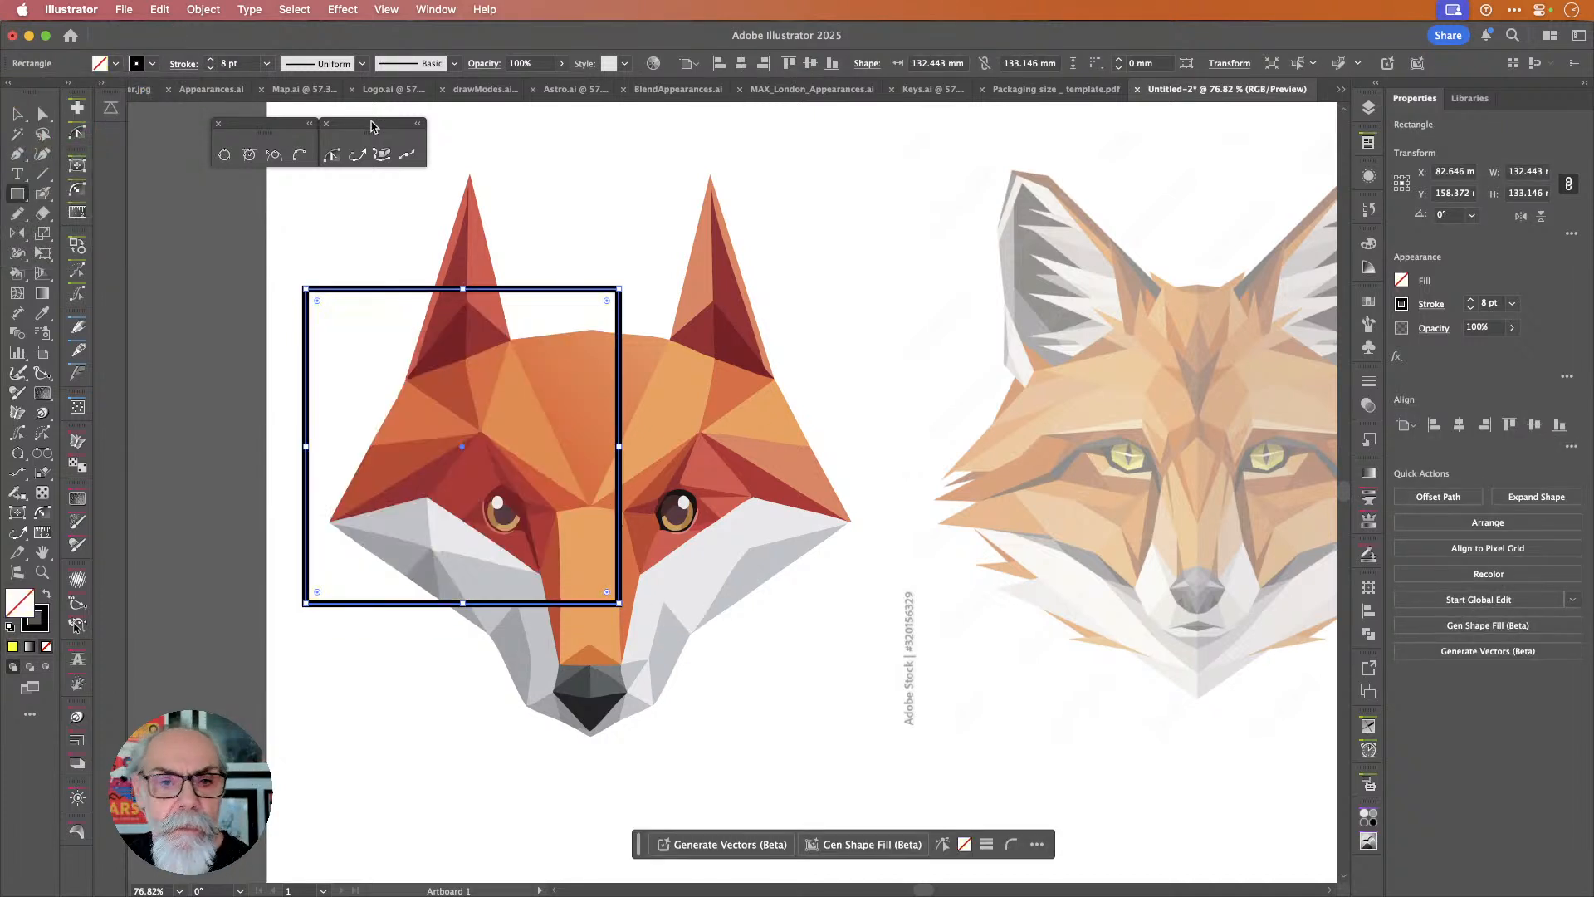
# Select the test rectangle over the generated fox and delete it.
pyautogui.click(18, 115)
pyautogui.click(585, 290)
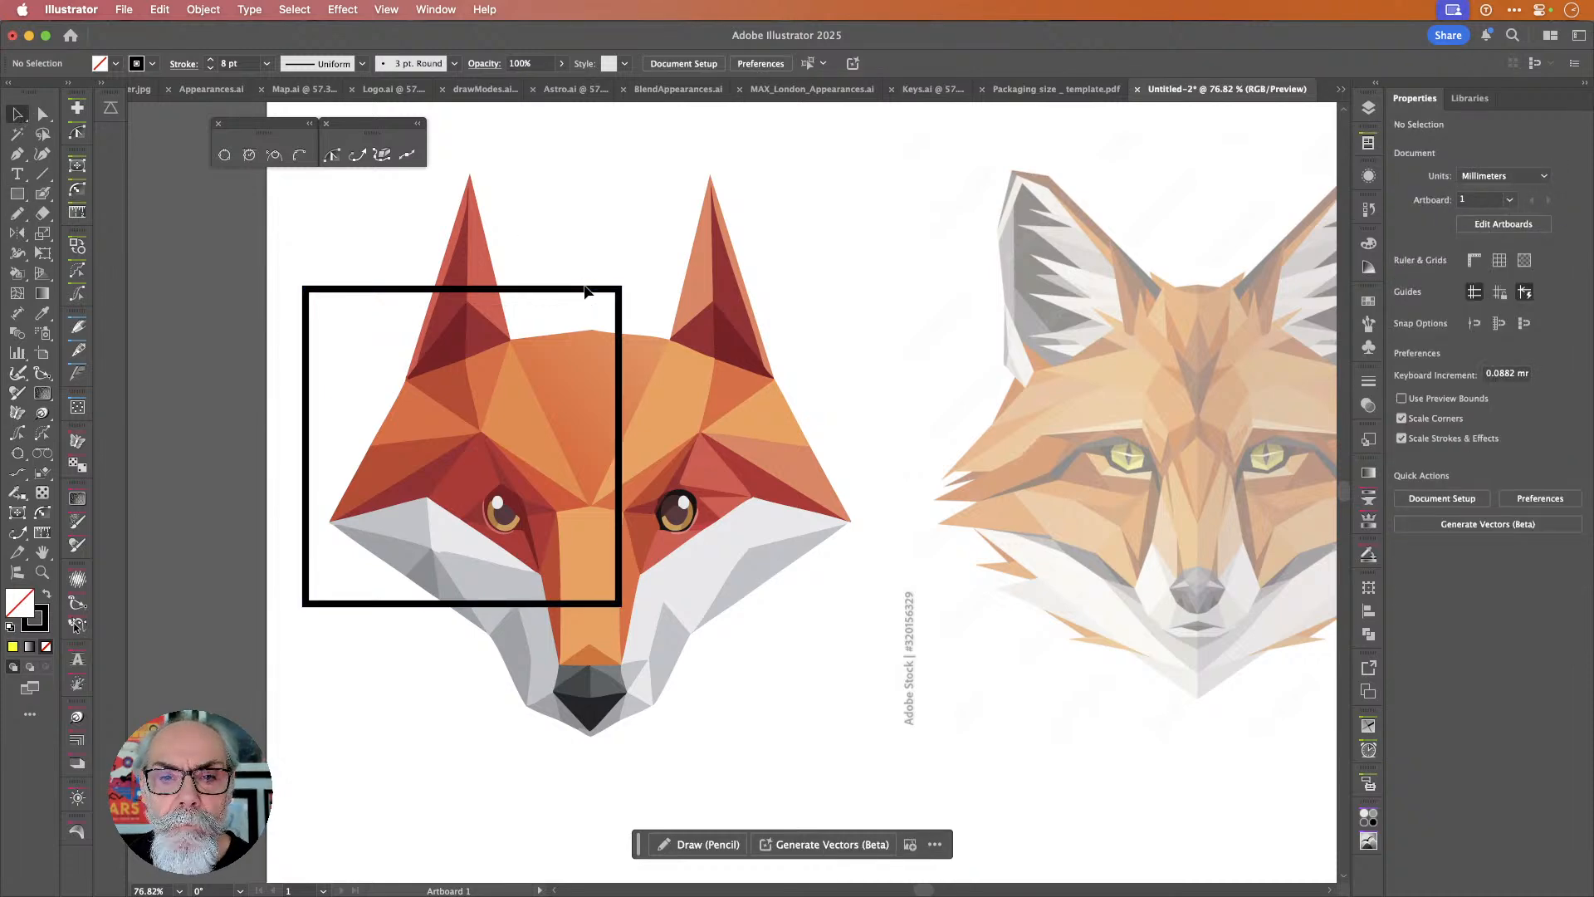
pyautogui.click(585, 290)
pyautogui.press('Delete')
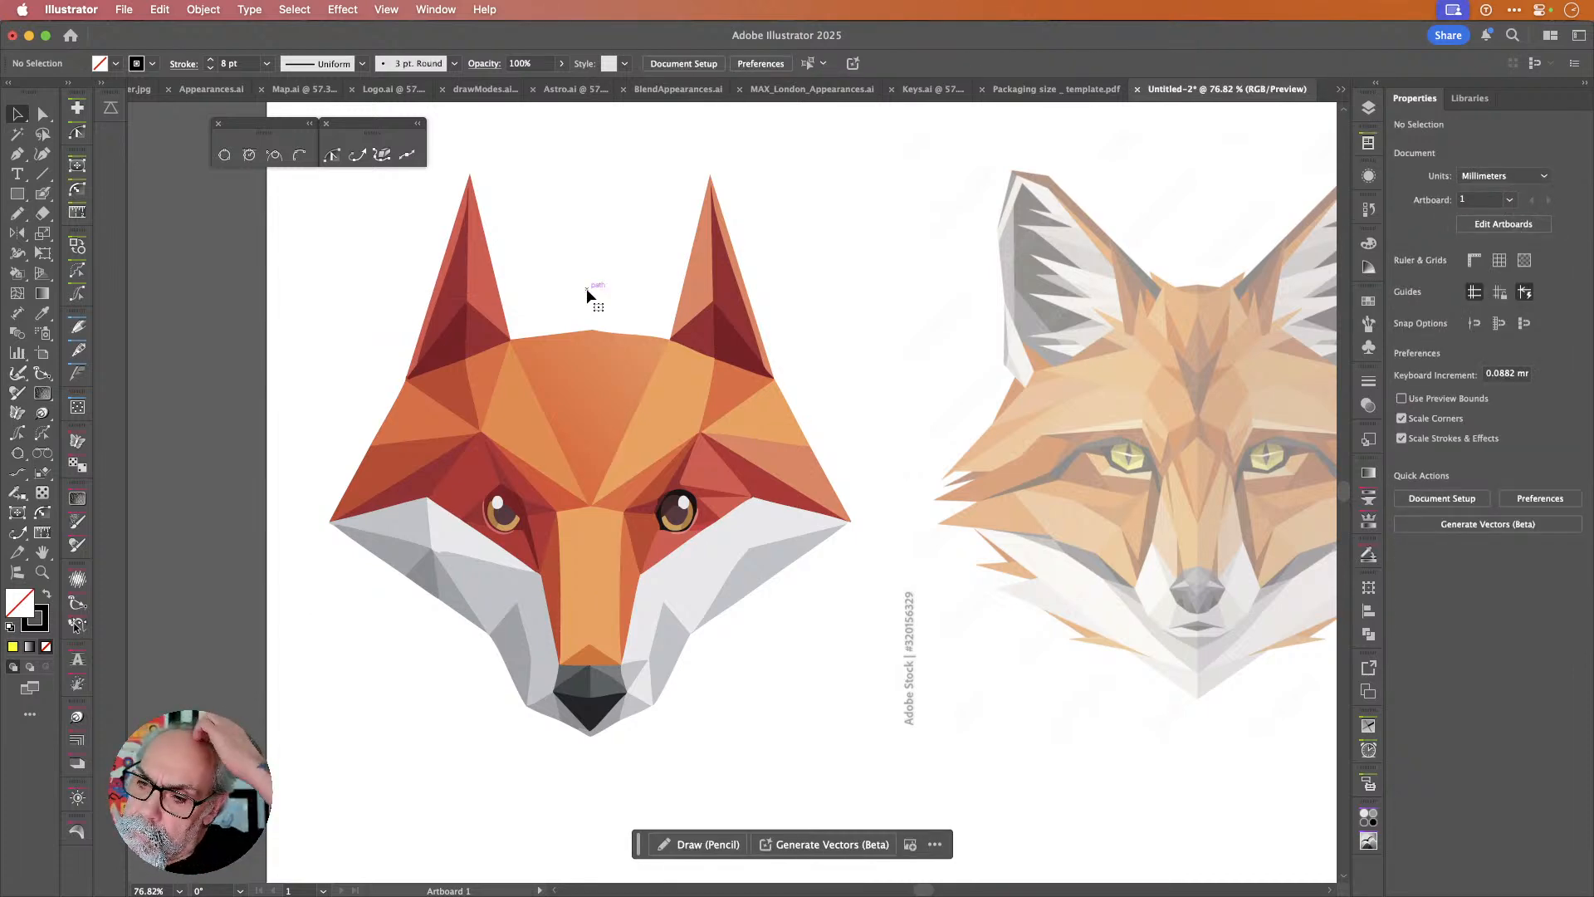
# Trace the stock fox's left muzzle line with the Pencil tool, about 28 by 89 mm, and the nose's left outline, about 16 by 23 mm.
pyautogui.hscroll(4, 586, 288)
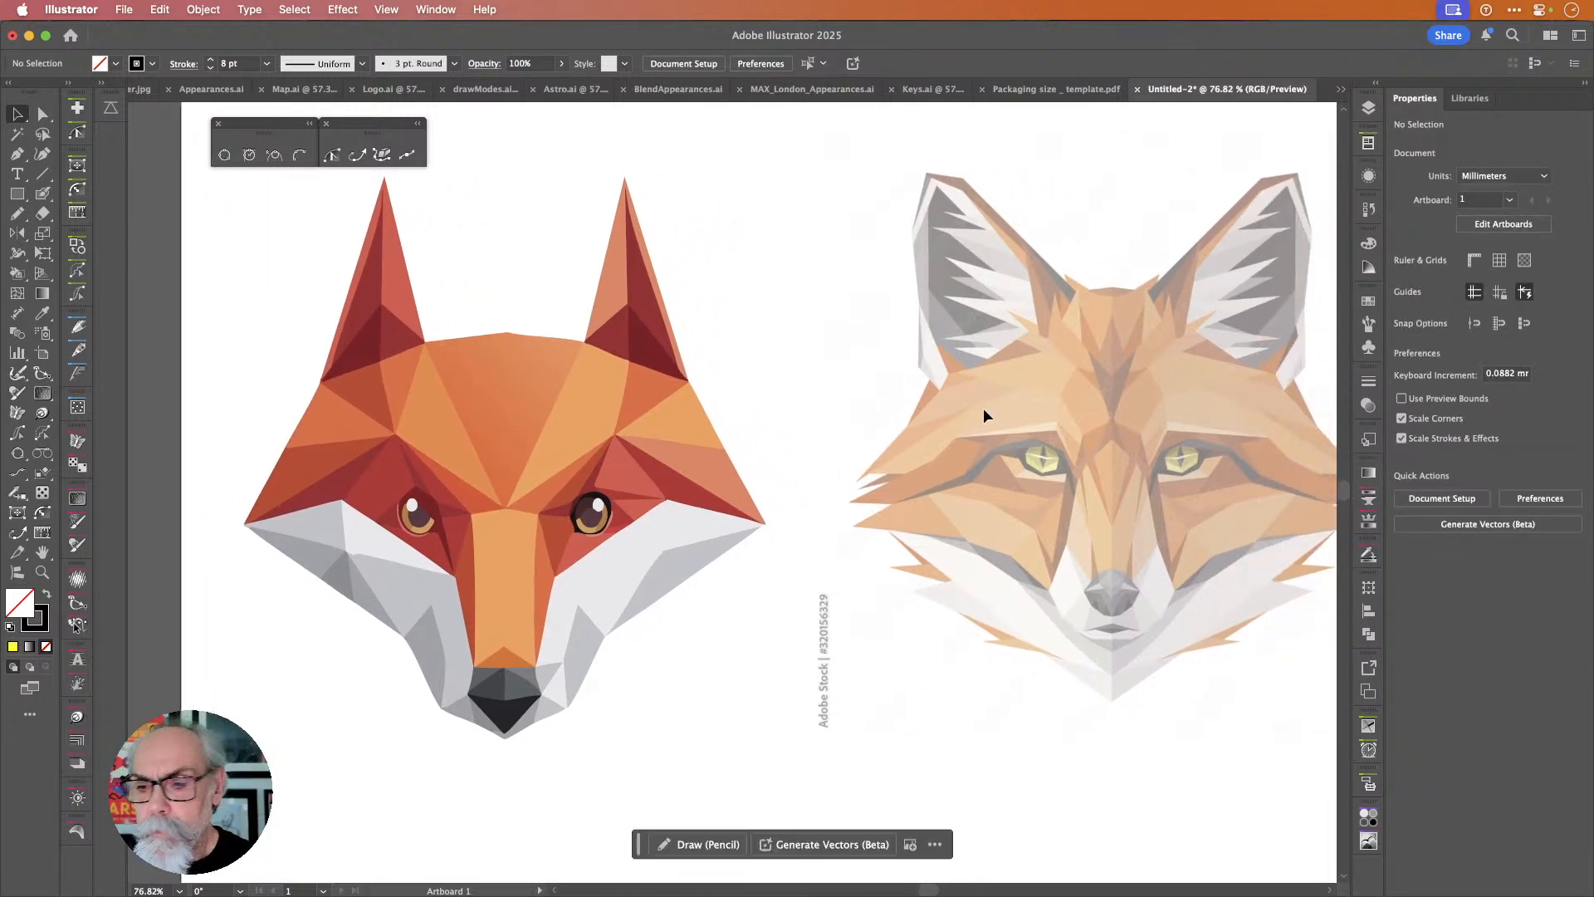
pyautogui.hscroll(10, 1134, 484)
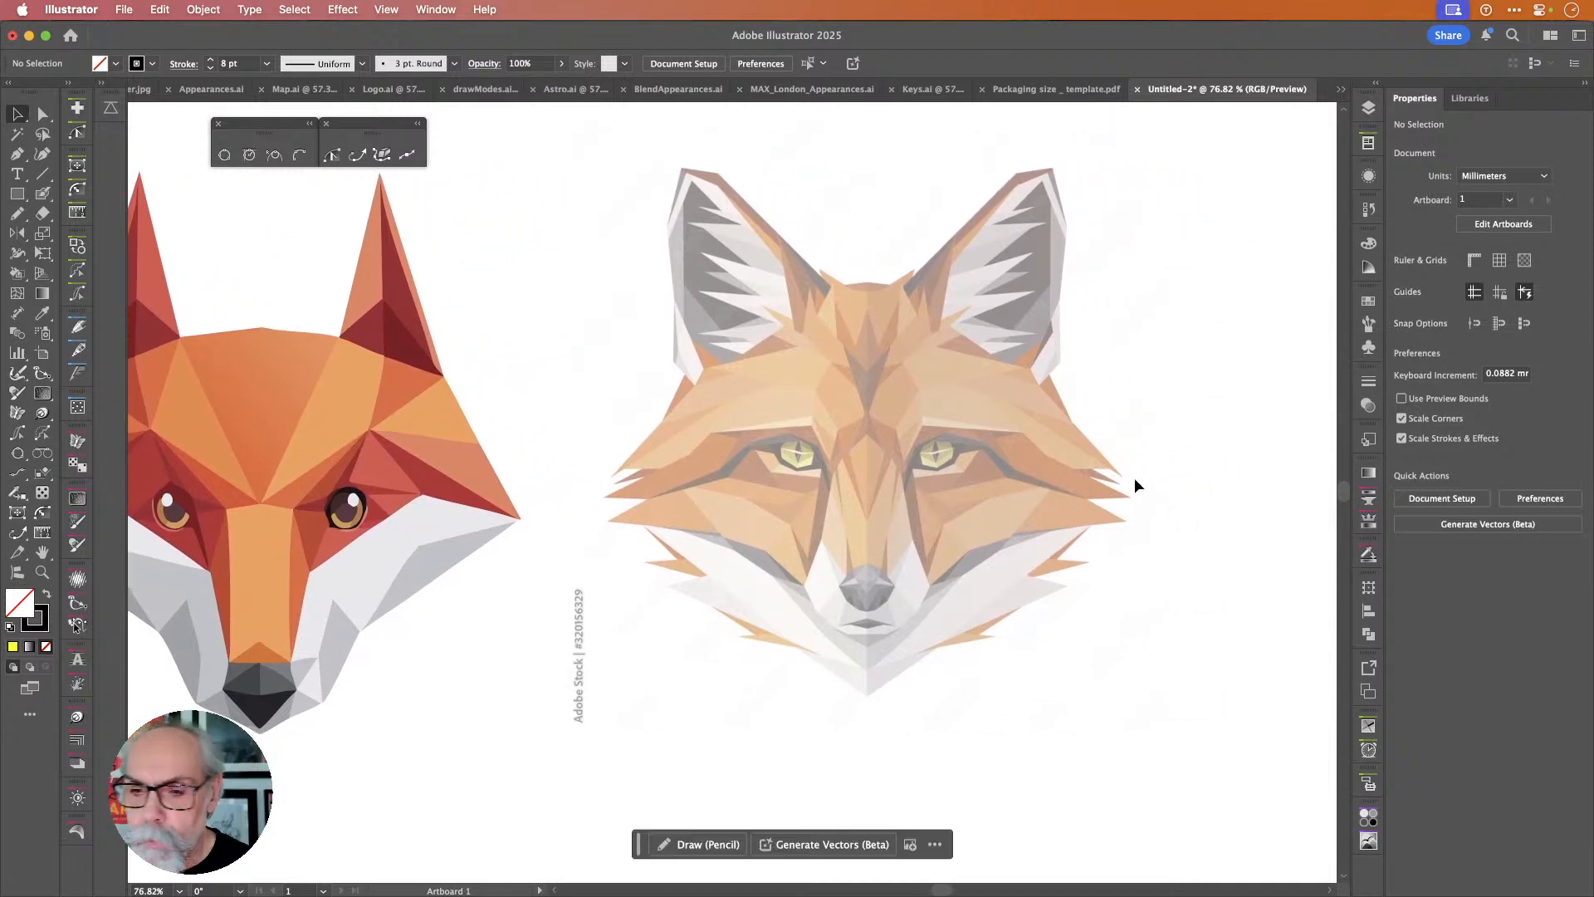
pyautogui.press('n')
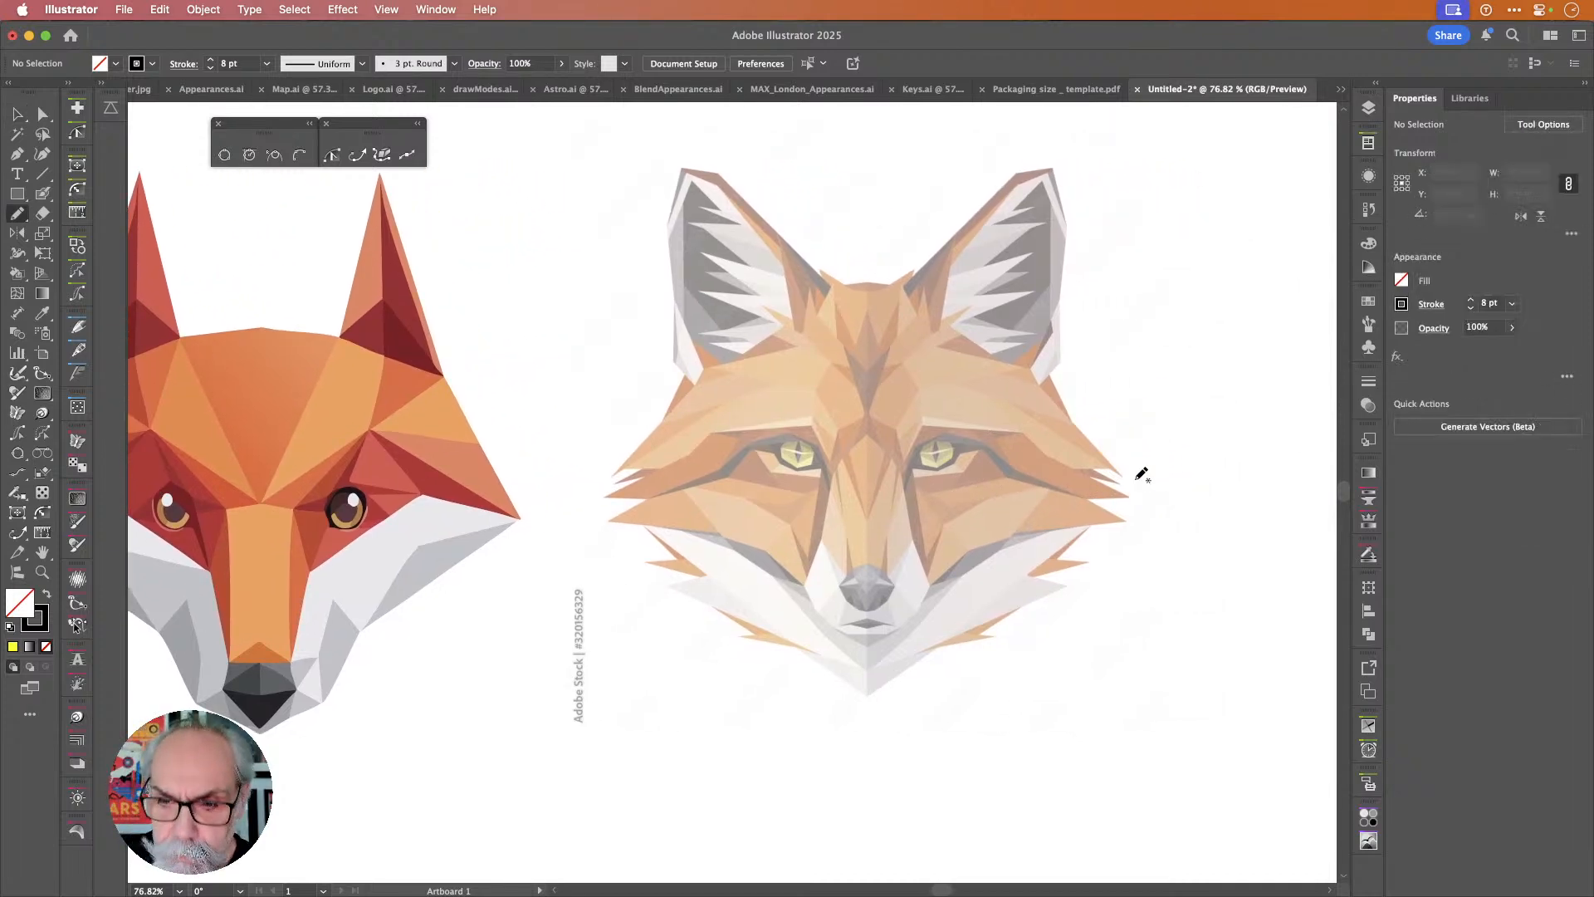
pyautogui.click(818, 418)
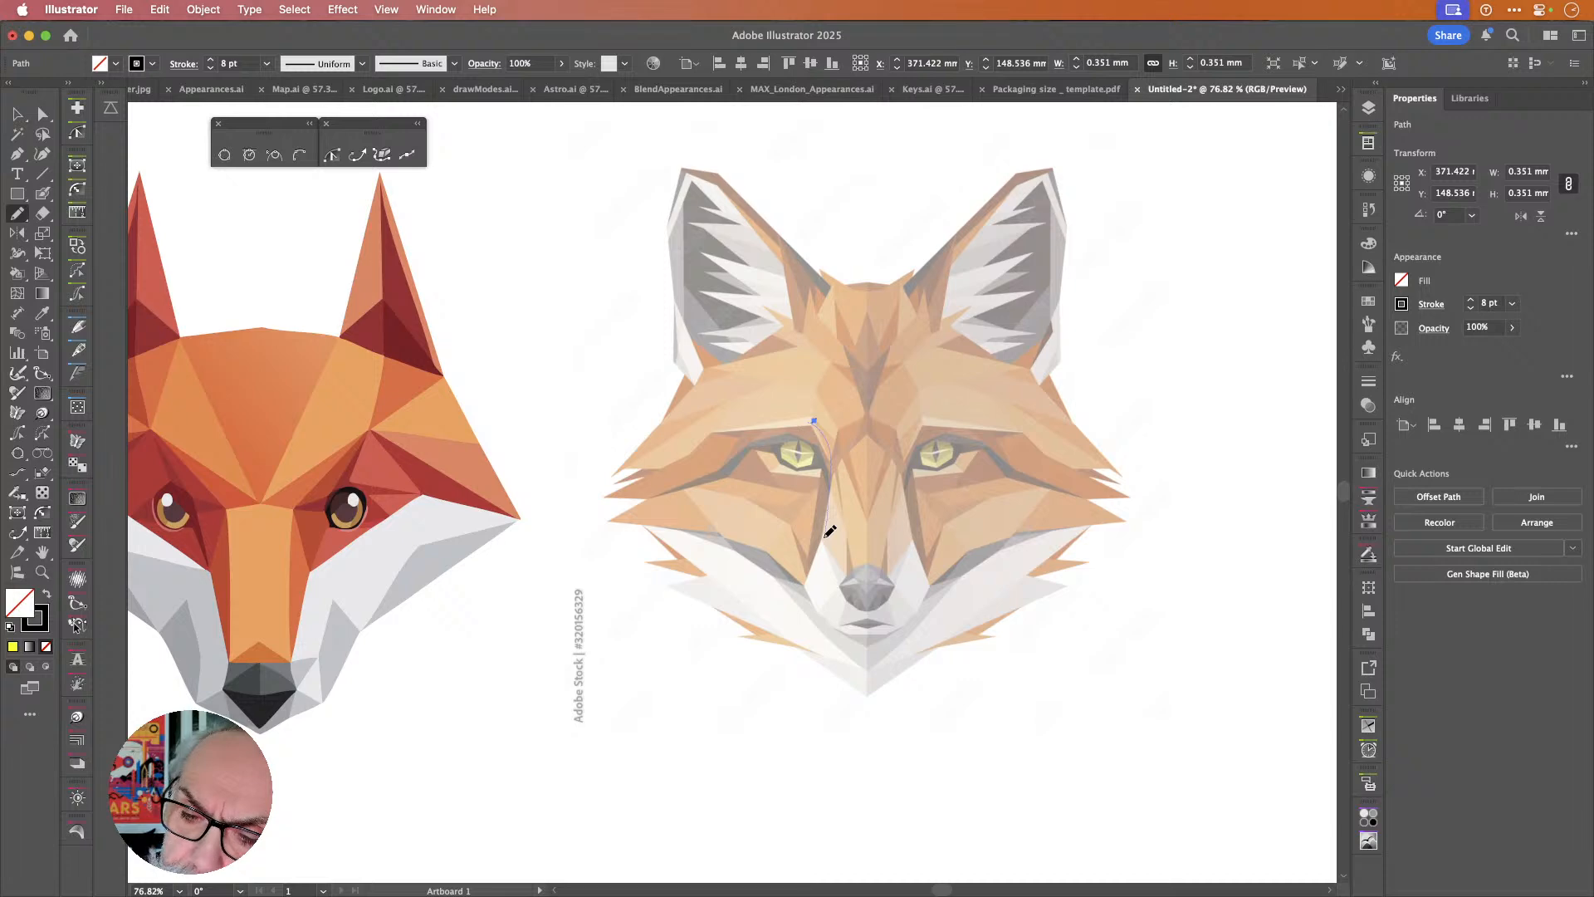
pyautogui.moveTo(808, 579); pyautogui.dragTo(811, 594)
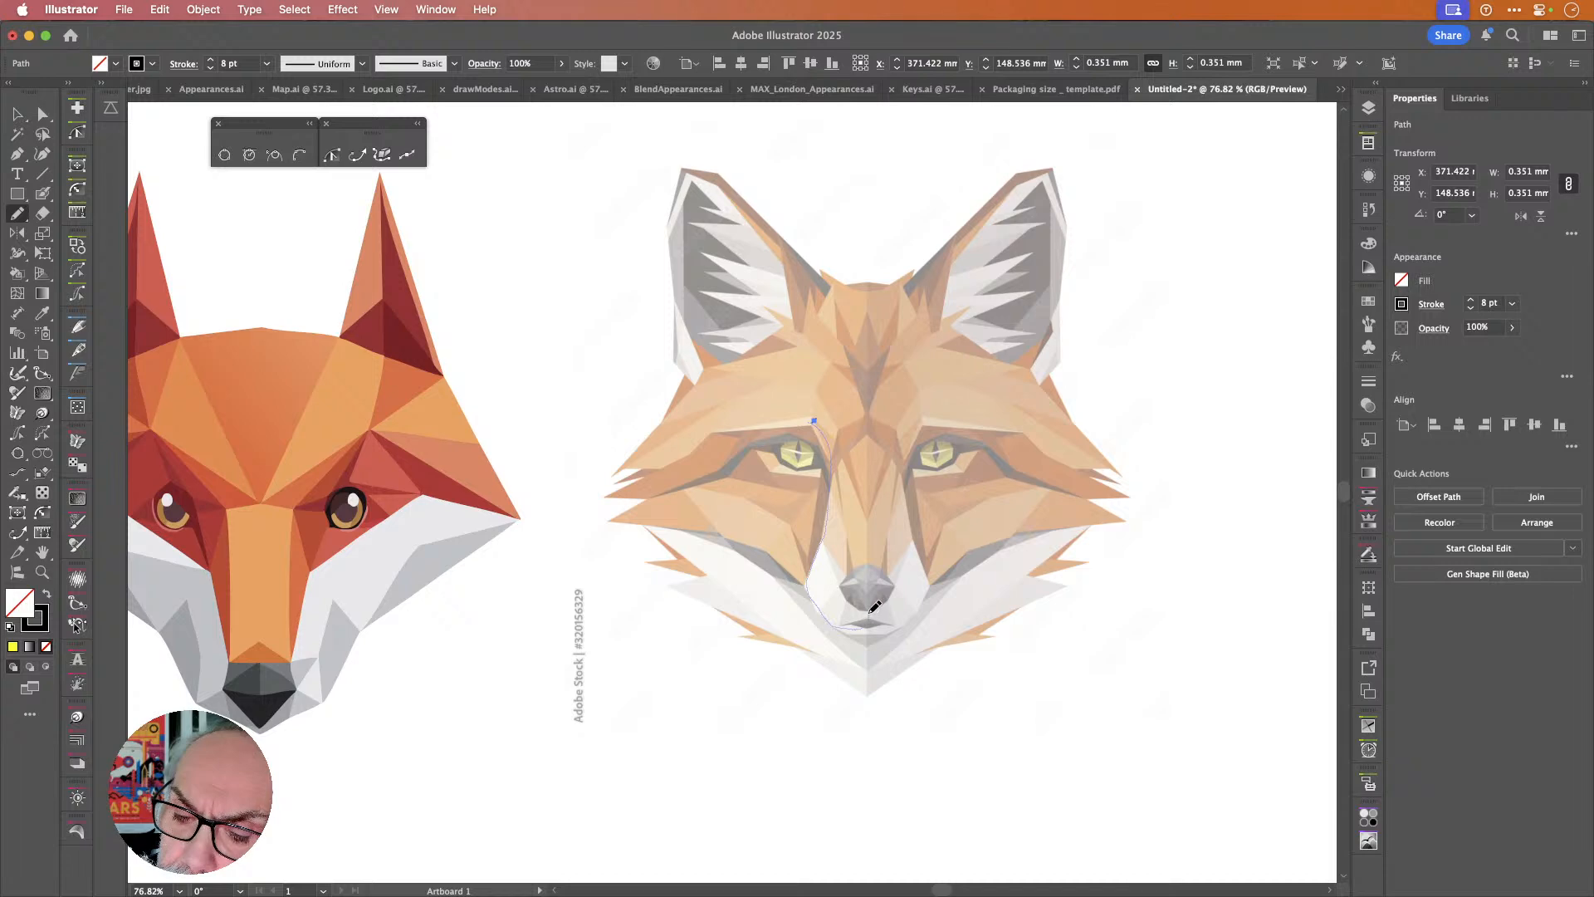
pyautogui.moveTo(874, 603); pyautogui.dragTo(871, 608)
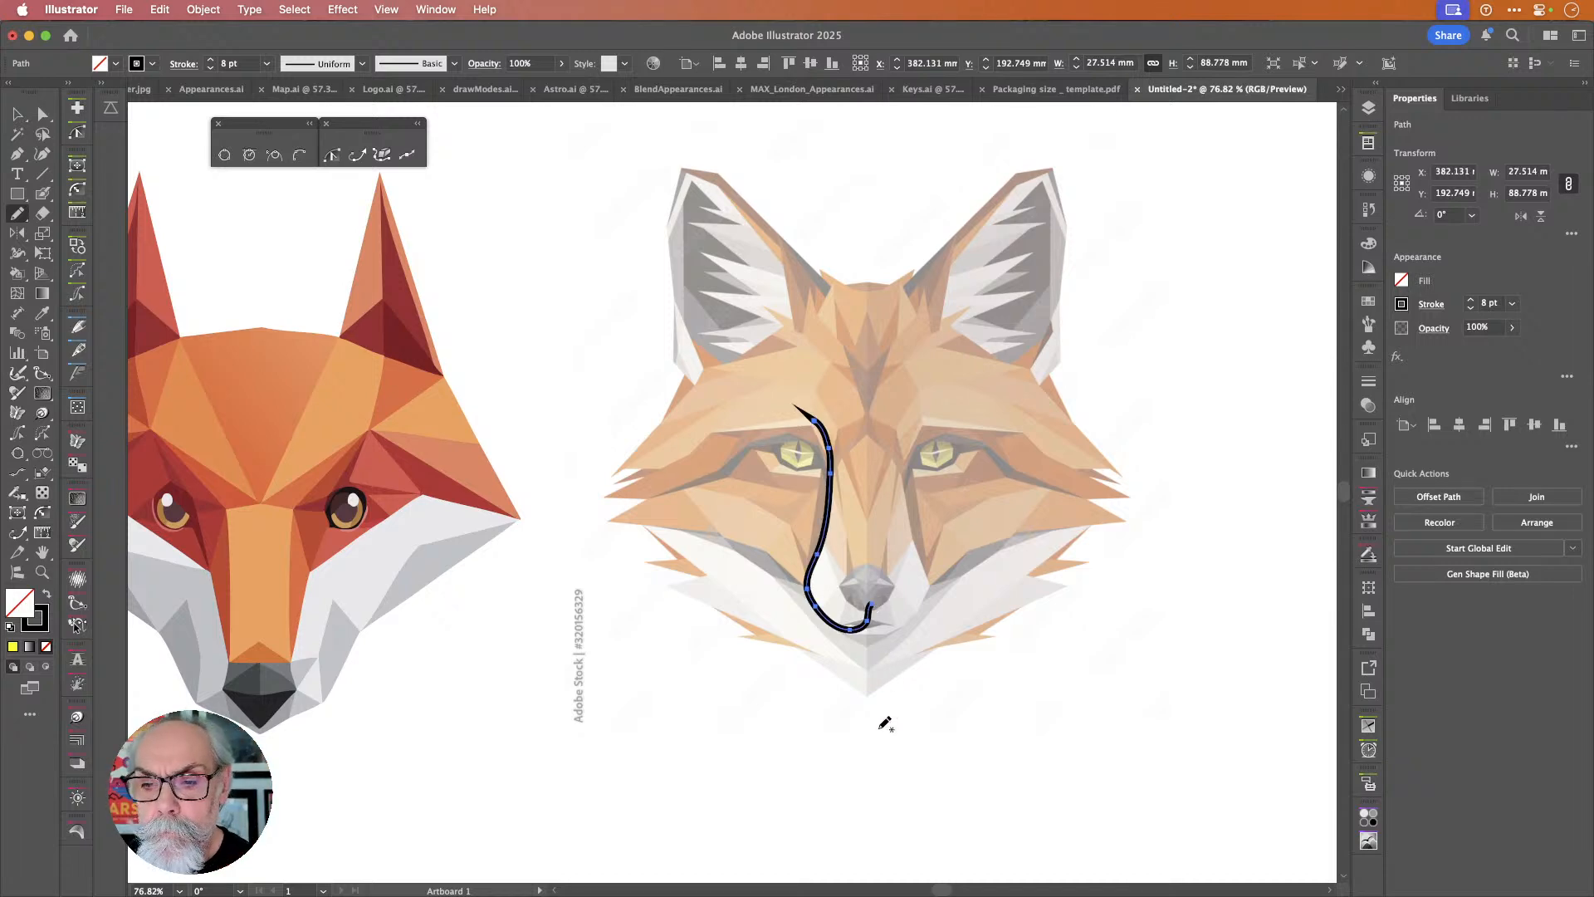
pyautogui.scroll(5, 867, 408)
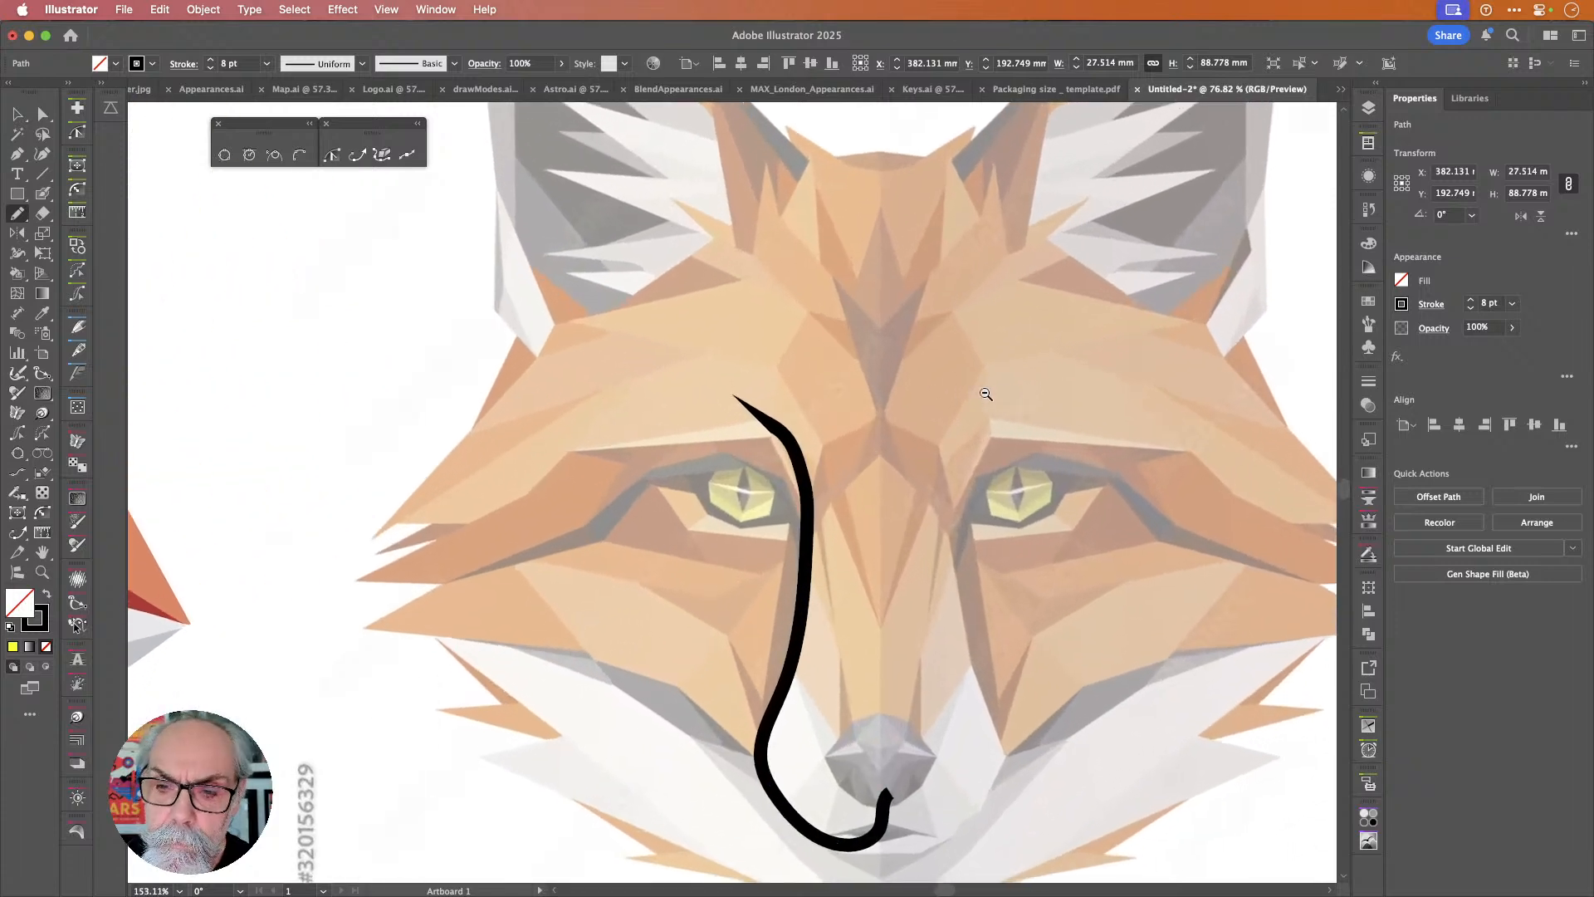
pyautogui.moveTo(804, 457); pyautogui.dragTo(775, 419)
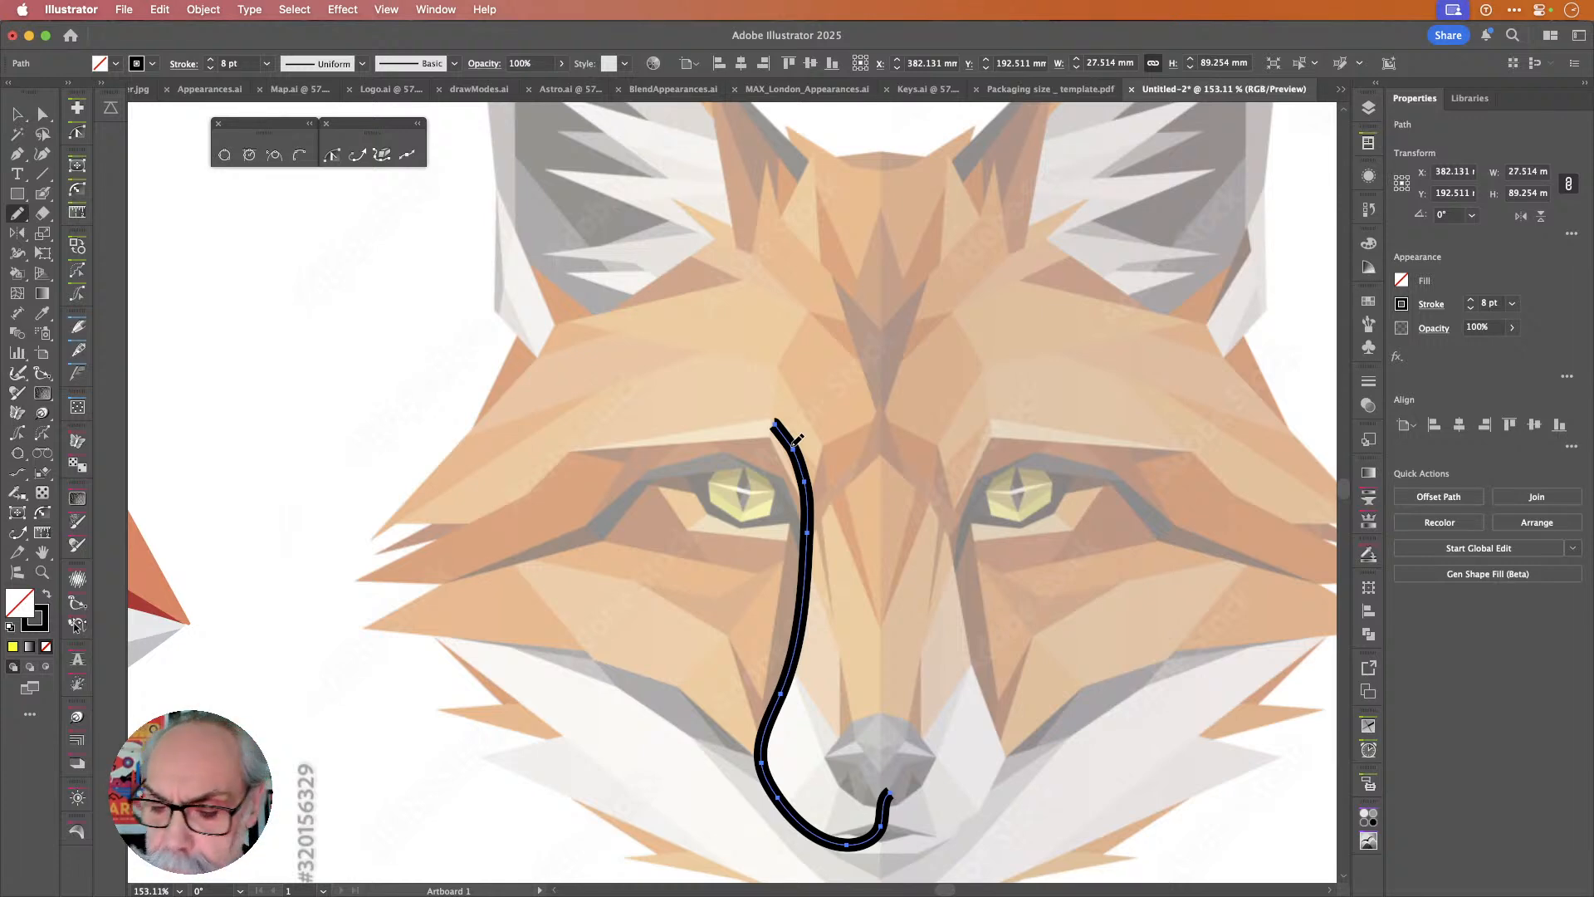
pyautogui.moveTo(918, 693)
pyautogui.mouseDown()
pyautogui.moveTo(905, 529)
pyautogui.moveTo(951, 450)
pyautogui.moveTo(1107, 415)
pyautogui.moveTo(977, 424)
pyautogui.moveTo(886, 497)
pyautogui.moveTo(963, 565)
pyautogui.mouseUp()
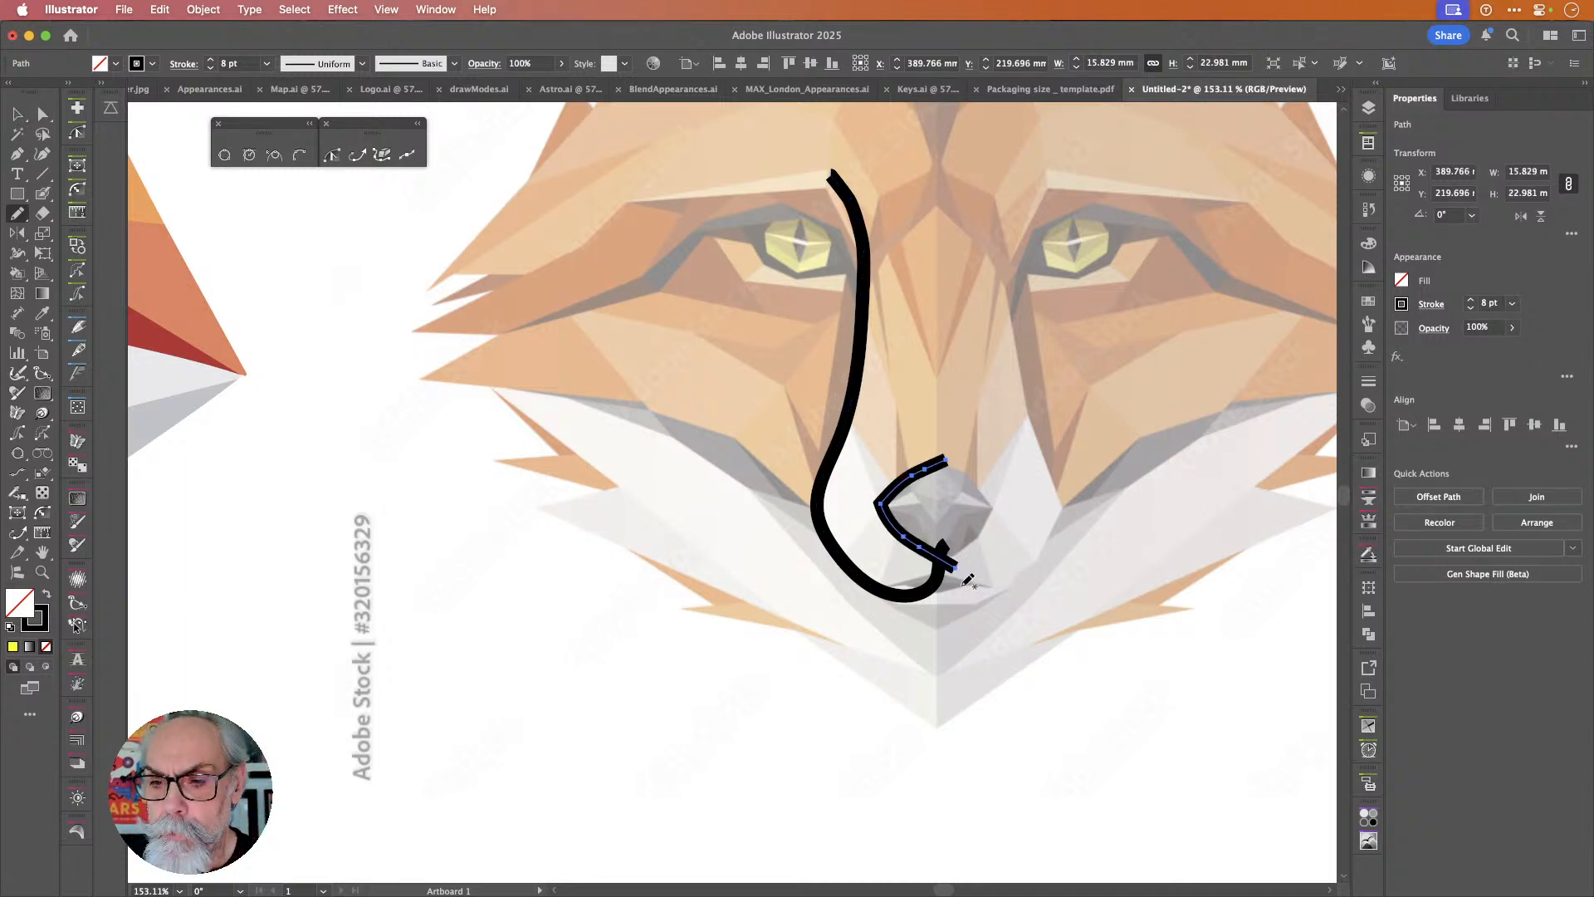
# Trace the left eye's outline with a pointed outer corner and a short inner tip, about 38 by 25 mm.
pyautogui.scroll(5, 963, 415)
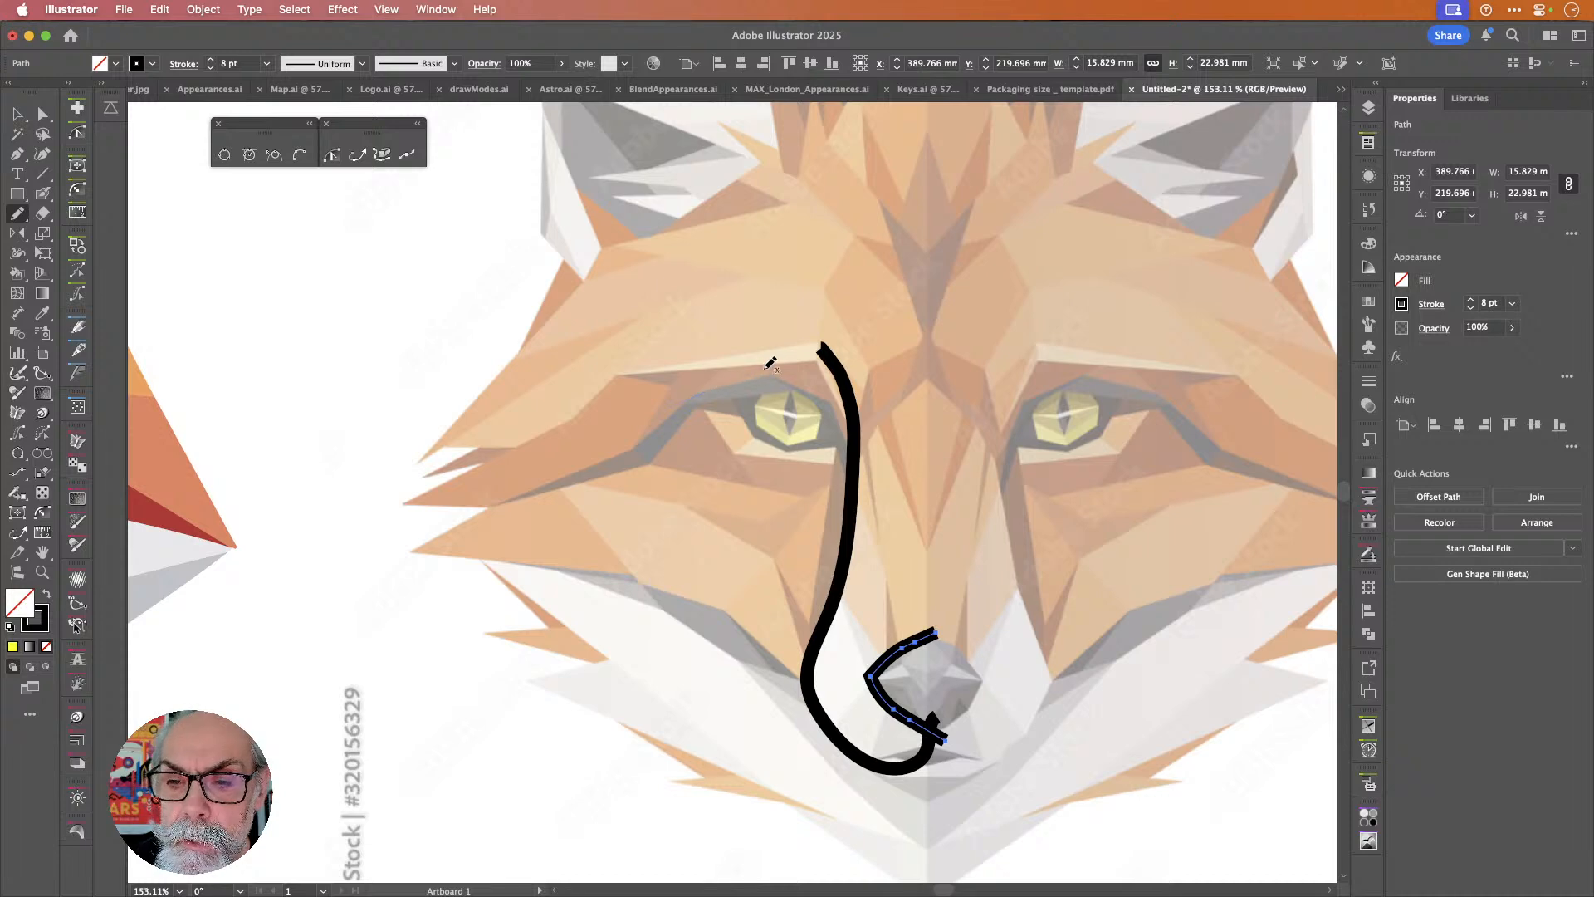
pyautogui.moveTo(804, 382)
pyautogui.mouseDown()
pyautogui.moveTo(862, 430)
pyautogui.moveTo(870, 444)
pyautogui.moveTo(841, 415)
pyautogui.moveTo(867, 509)
pyautogui.mouseUp()
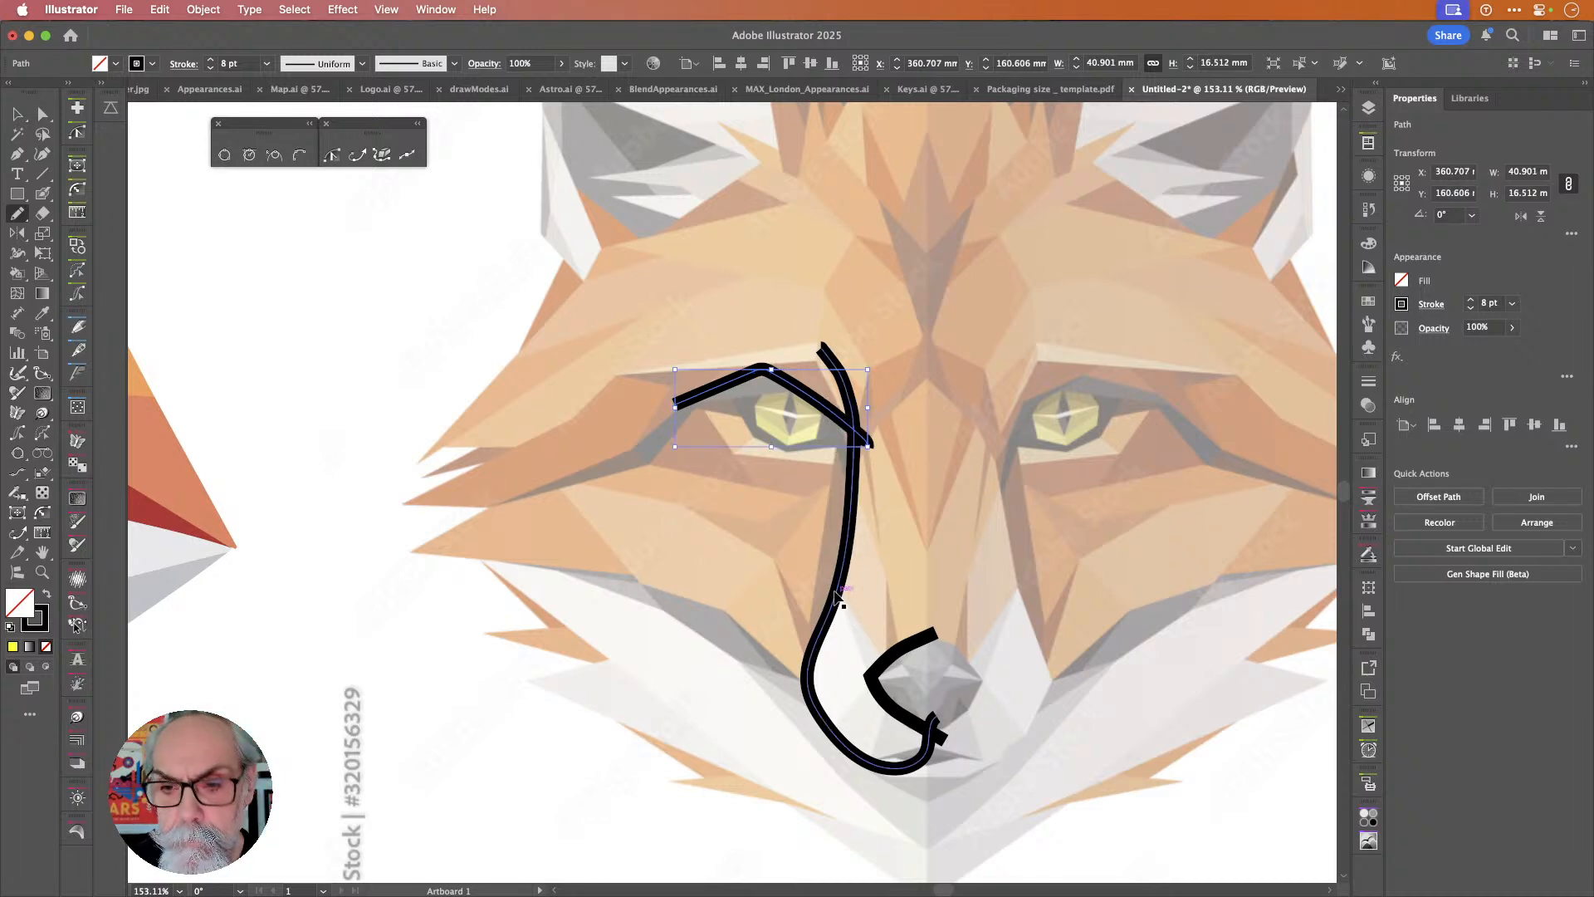
pyautogui.press('super+z')
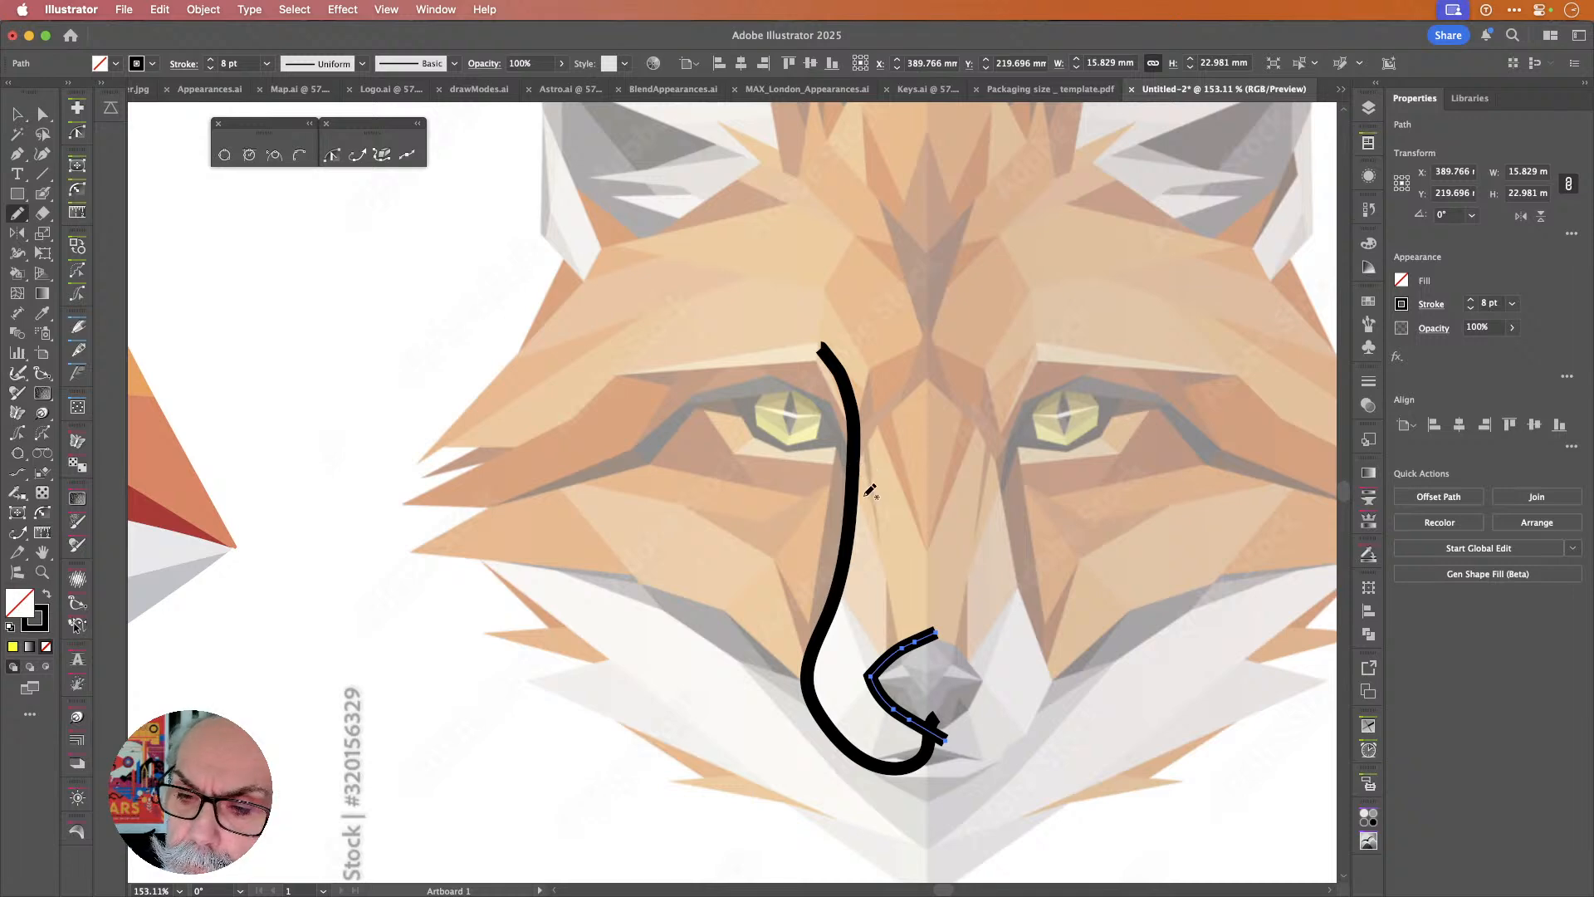
pyautogui.moveTo(864, 475)
pyautogui.mouseDown()
pyautogui.moveTo(836, 397)
pyautogui.moveTo(782, 367)
pyautogui.moveTo(689, 392)
pyautogui.moveTo(730, 385)
pyautogui.moveTo(759, 432)
pyautogui.moveTo(830, 440)
pyautogui.moveTo(861, 470)
pyautogui.mouseUp()
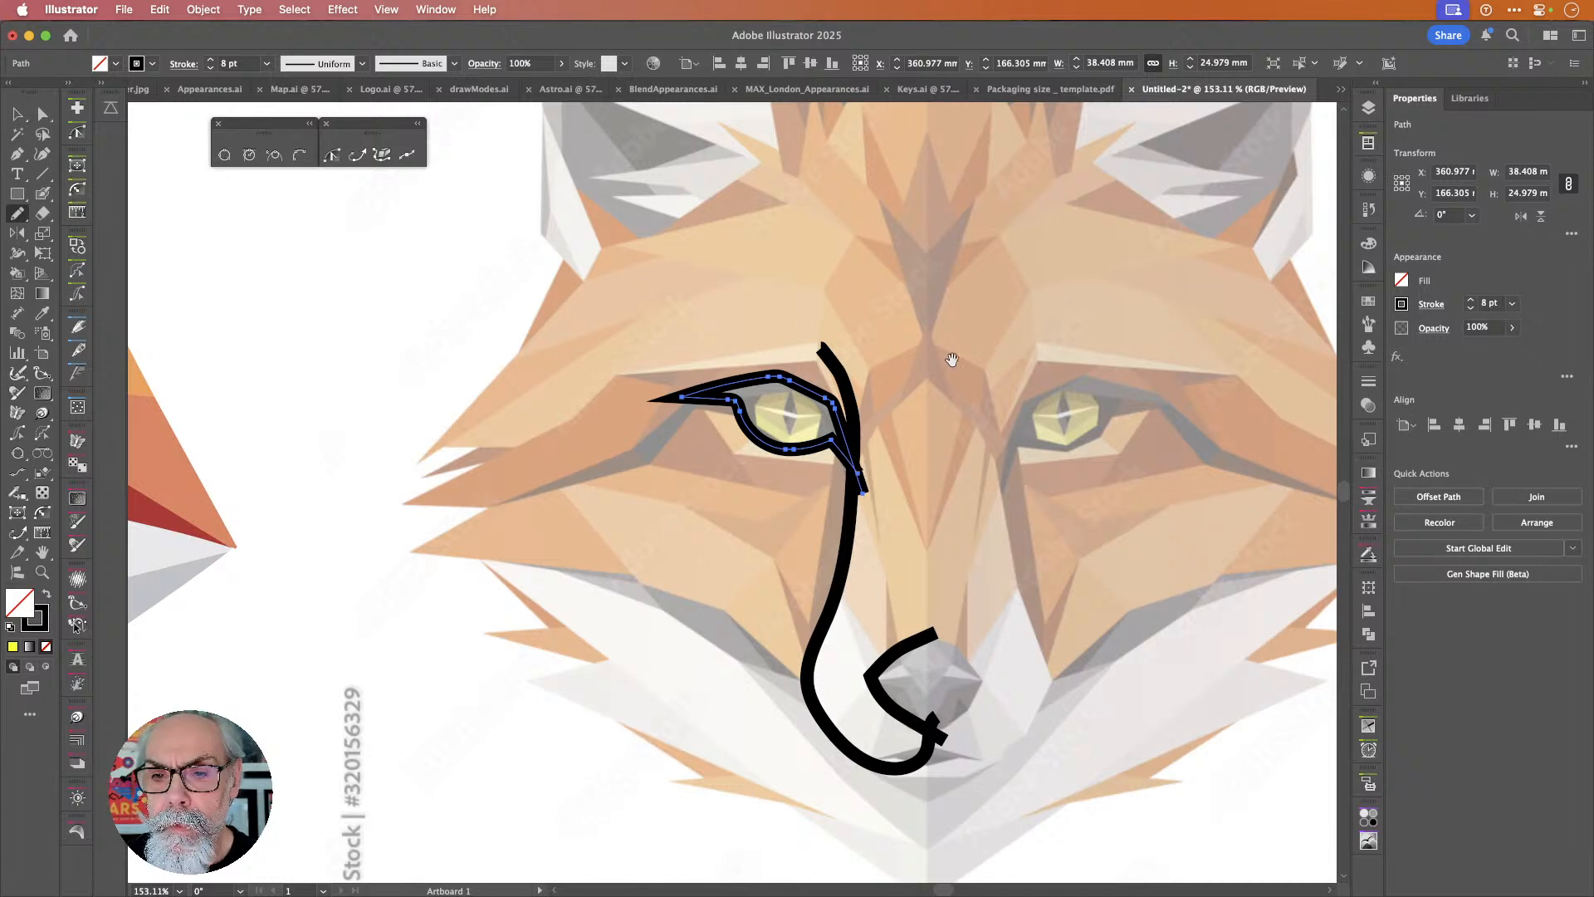
# Draw the brow line above the left eye and down beside the nose bridge, about 43 by 39 mm, and round its corner.
pyautogui.scroll(5, 951, 359)
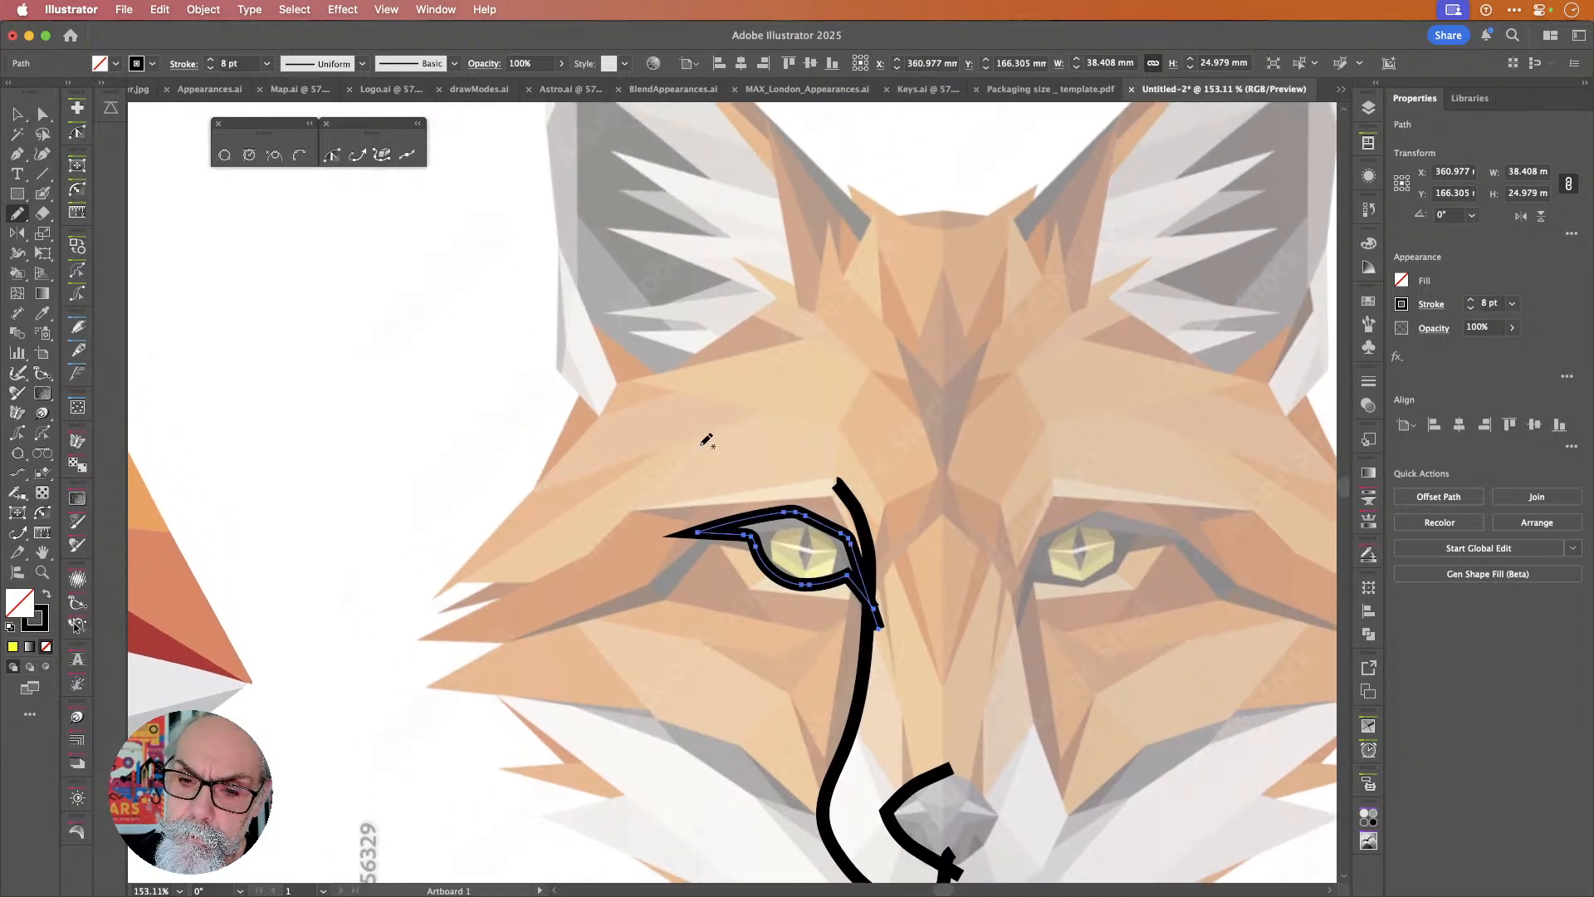
pyautogui.moveTo(708, 443)
pyautogui.mouseDown()
pyautogui.moveTo(780, 403)
pyautogui.moveTo(839, 416)
pyautogui.moveTo(885, 522)
pyautogui.moveTo(891, 588)
pyautogui.mouseUp()
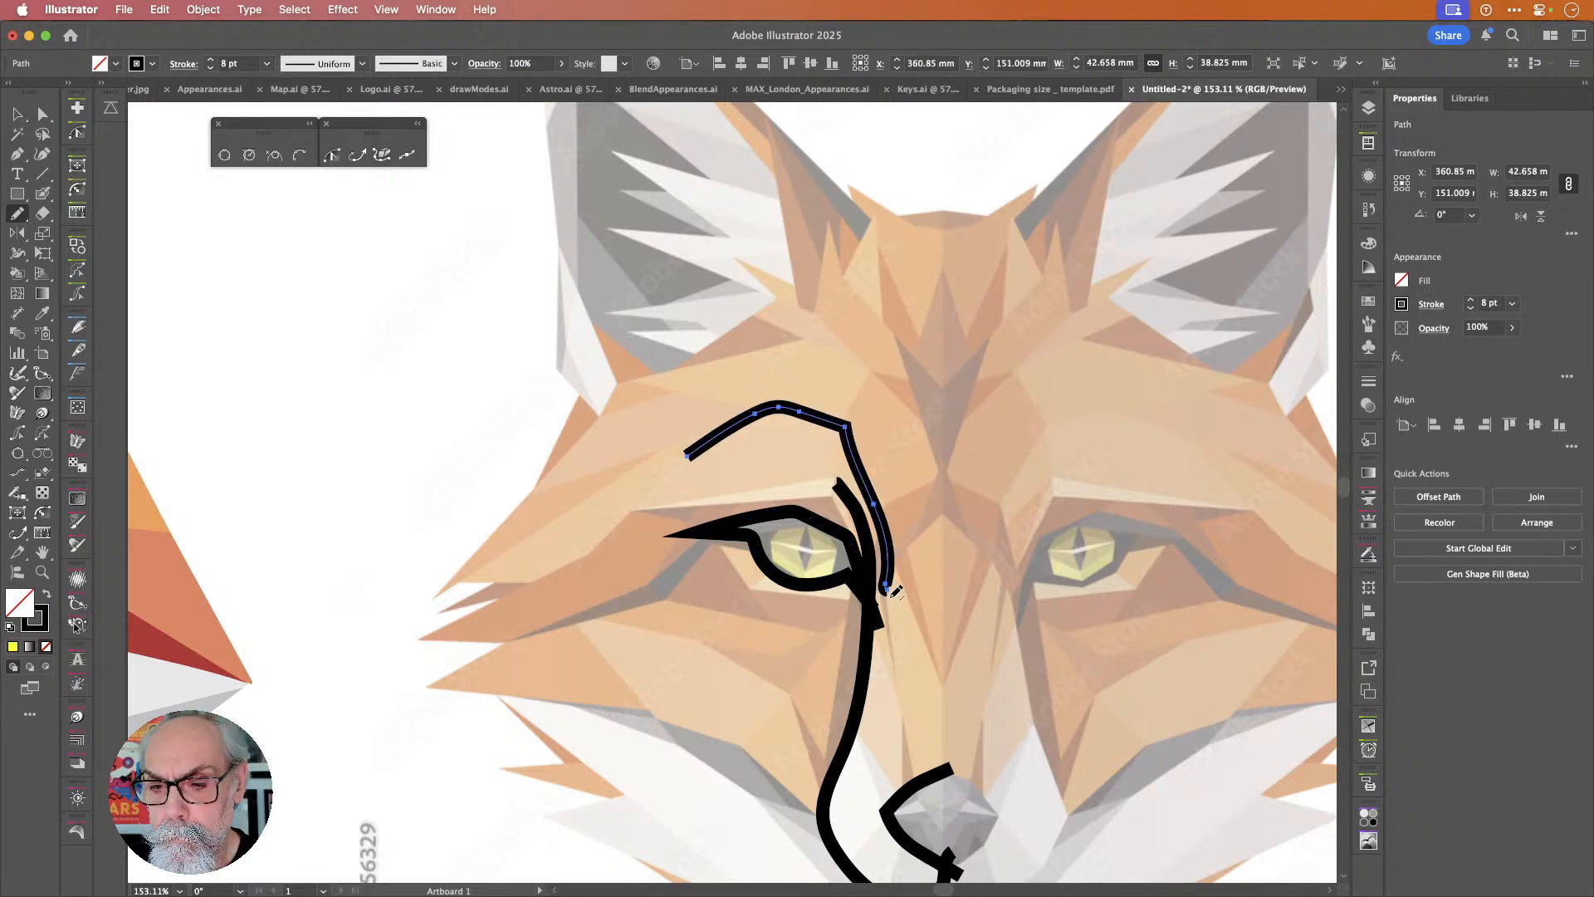
pyautogui.moveTo(844, 420); pyautogui.dragTo(864, 456)
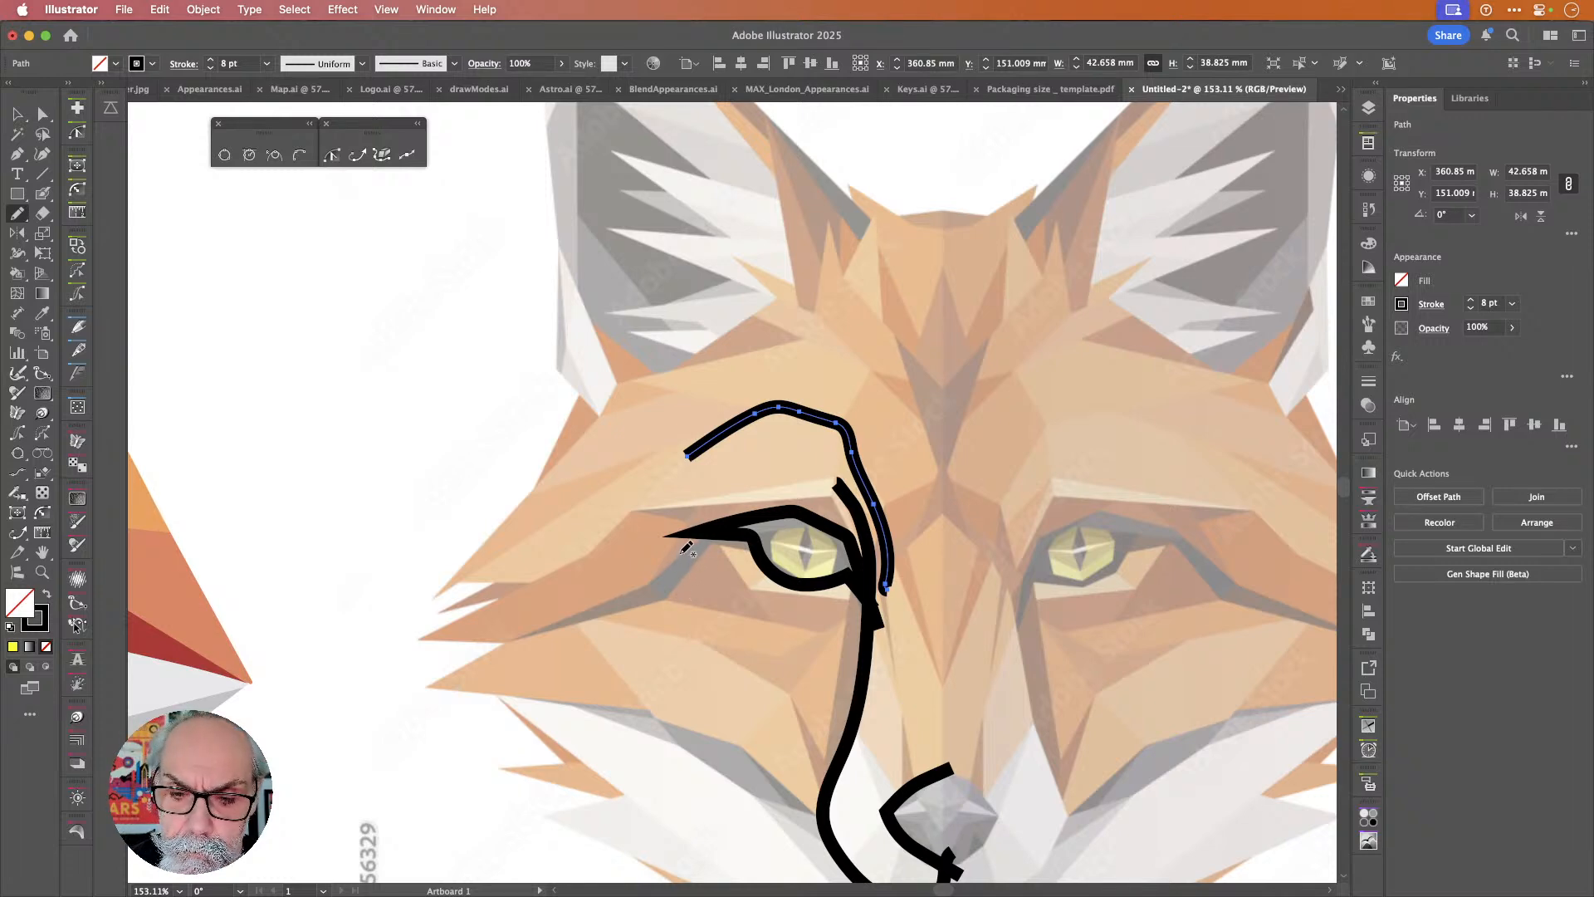
# Trace the pointed fur tufts along the left cheek's outer edge, from the lower cheek up towards the ear base.
pyautogui.moveTo(498, 643)
pyautogui.mouseDown()
pyautogui.moveTo(431, 673)
pyautogui.moveTo(422, 696)
pyautogui.moveTo(512, 682)
pyautogui.moveTo(664, 719)
pyautogui.mouseUp()
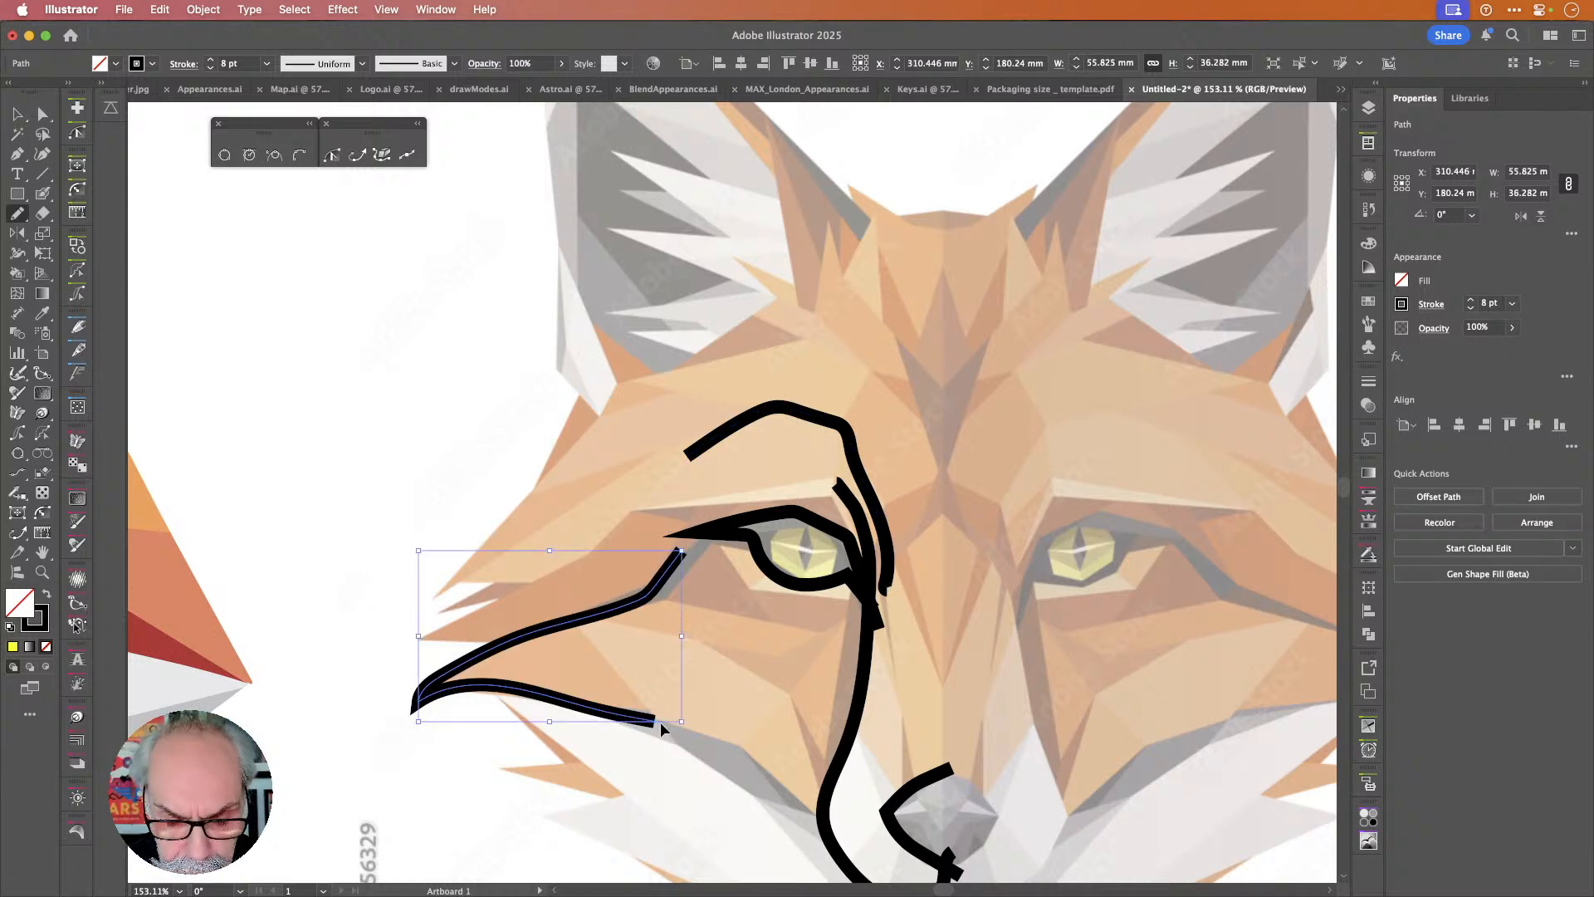
pyautogui.moveTo(983, 658); pyautogui.dragTo(1123, 417)
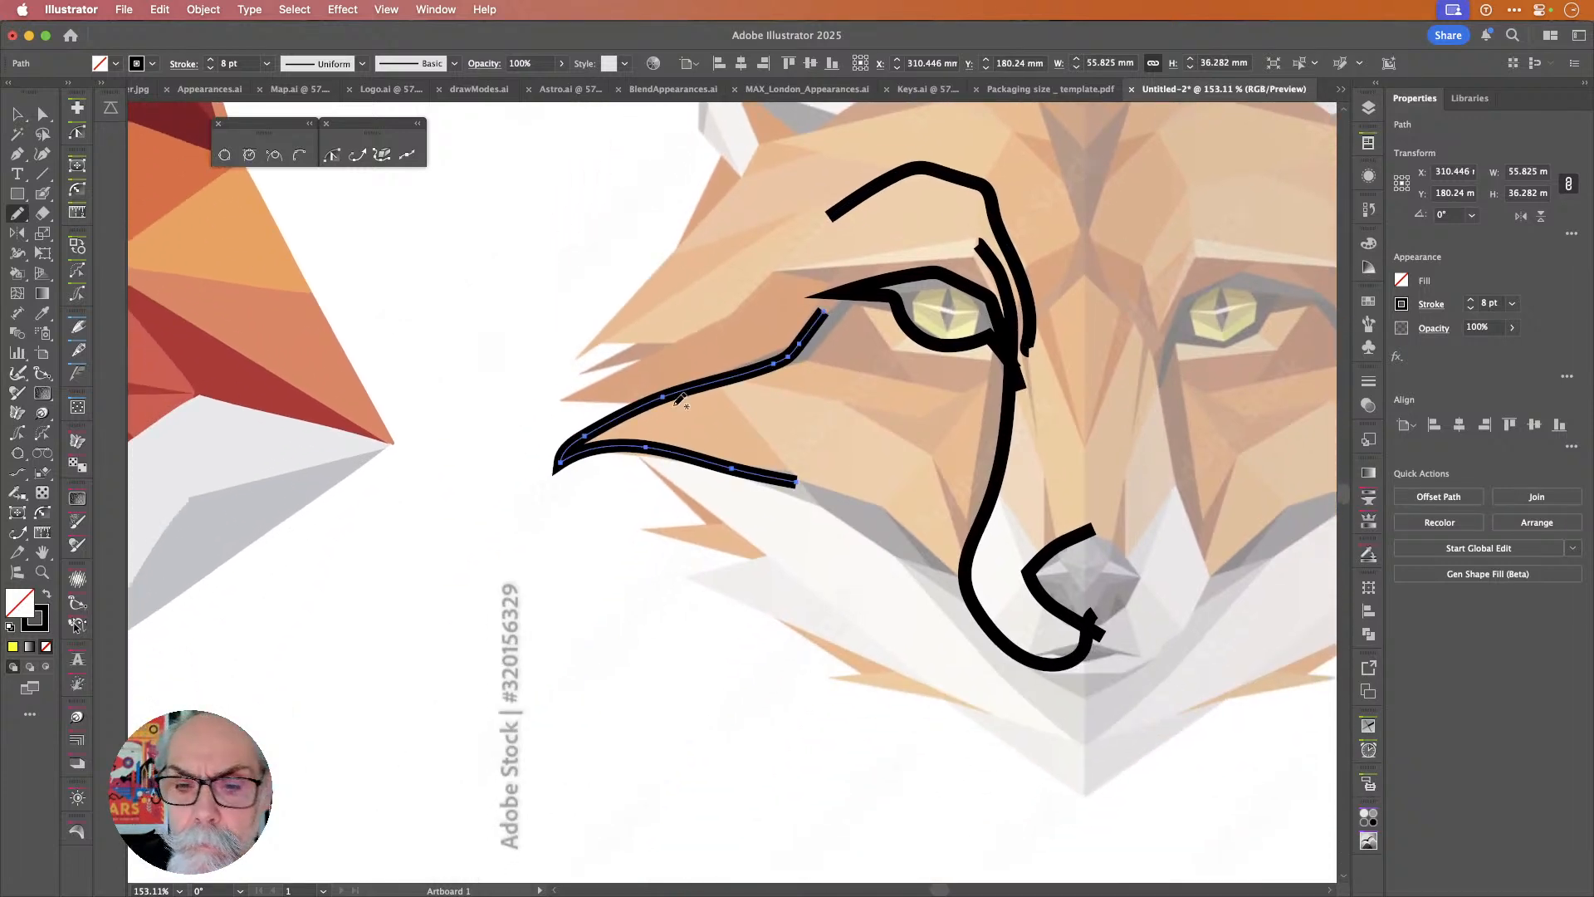
pyautogui.moveTo(683, 406)
pyautogui.mouseDown()
pyautogui.moveTo(575, 399)
pyautogui.moveTo(694, 333)
pyautogui.mouseUp()
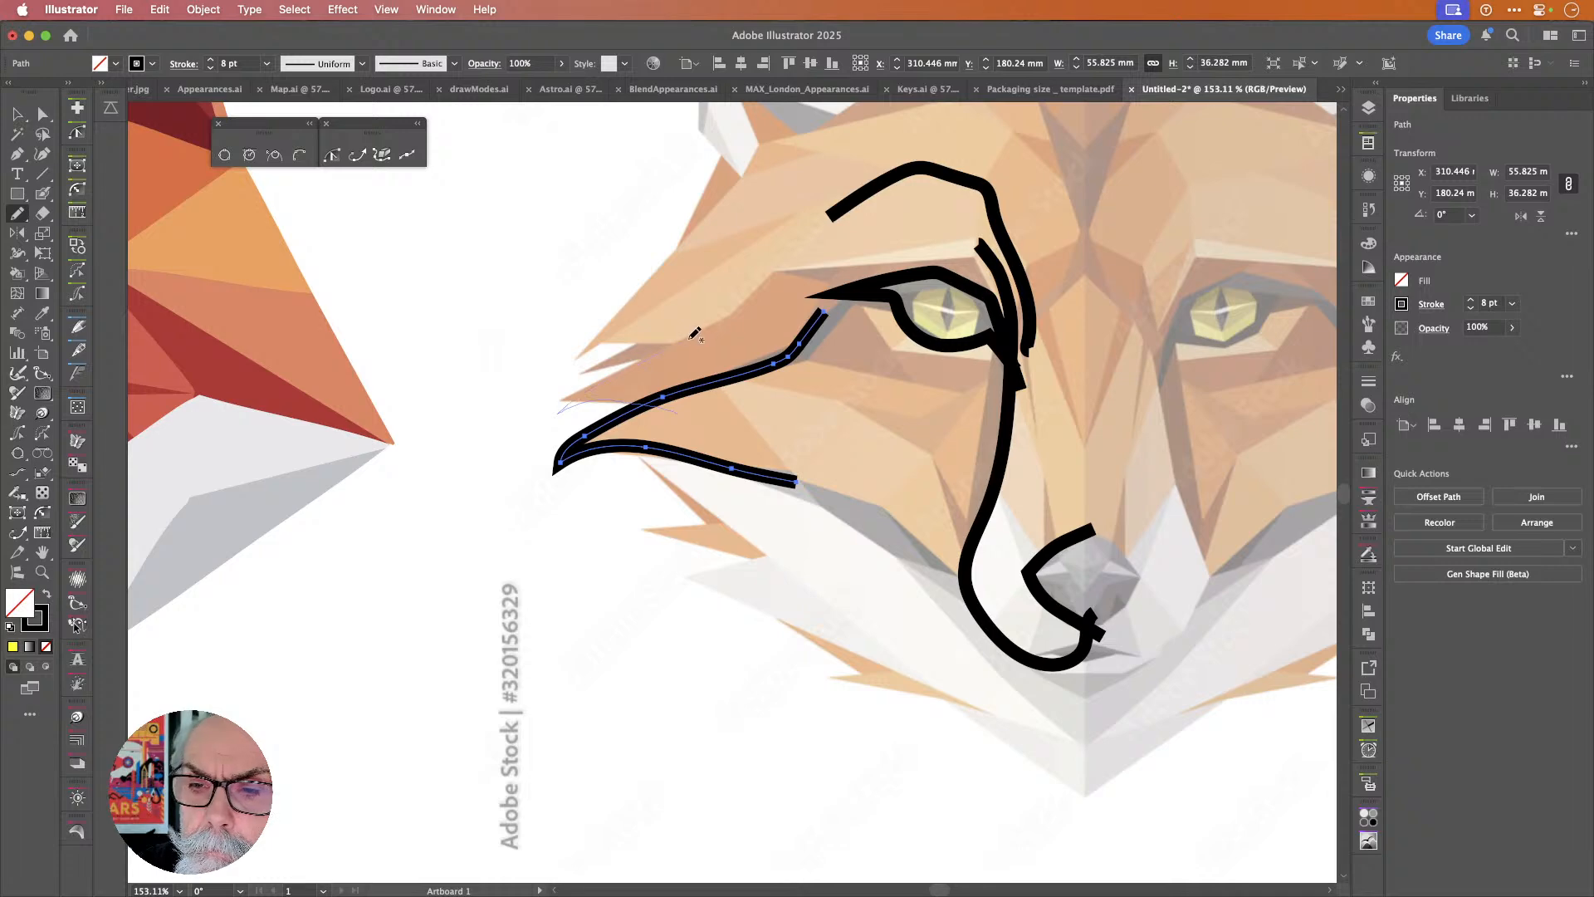
pyautogui.moveTo(750, 280); pyautogui.dragTo(765, 274)
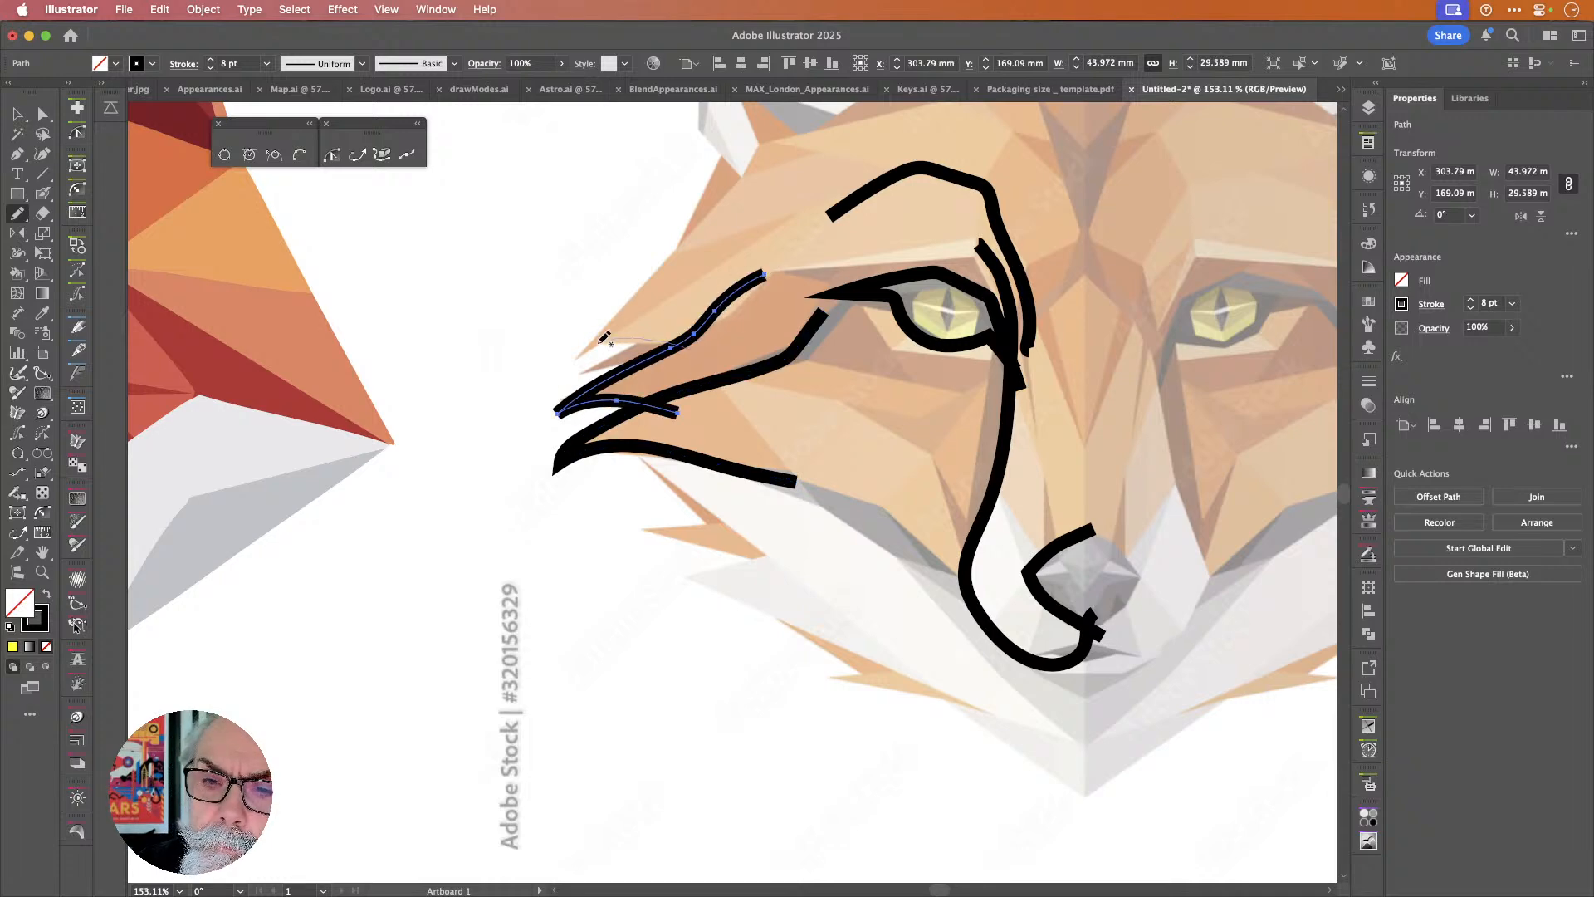
pyautogui.moveTo(656, 276)
pyautogui.mouseDown()
pyautogui.moveTo(732, 240)
pyautogui.moveTo(653, 257)
pyautogui.moveTo(740, 163)
pyautogui.mouseUp()
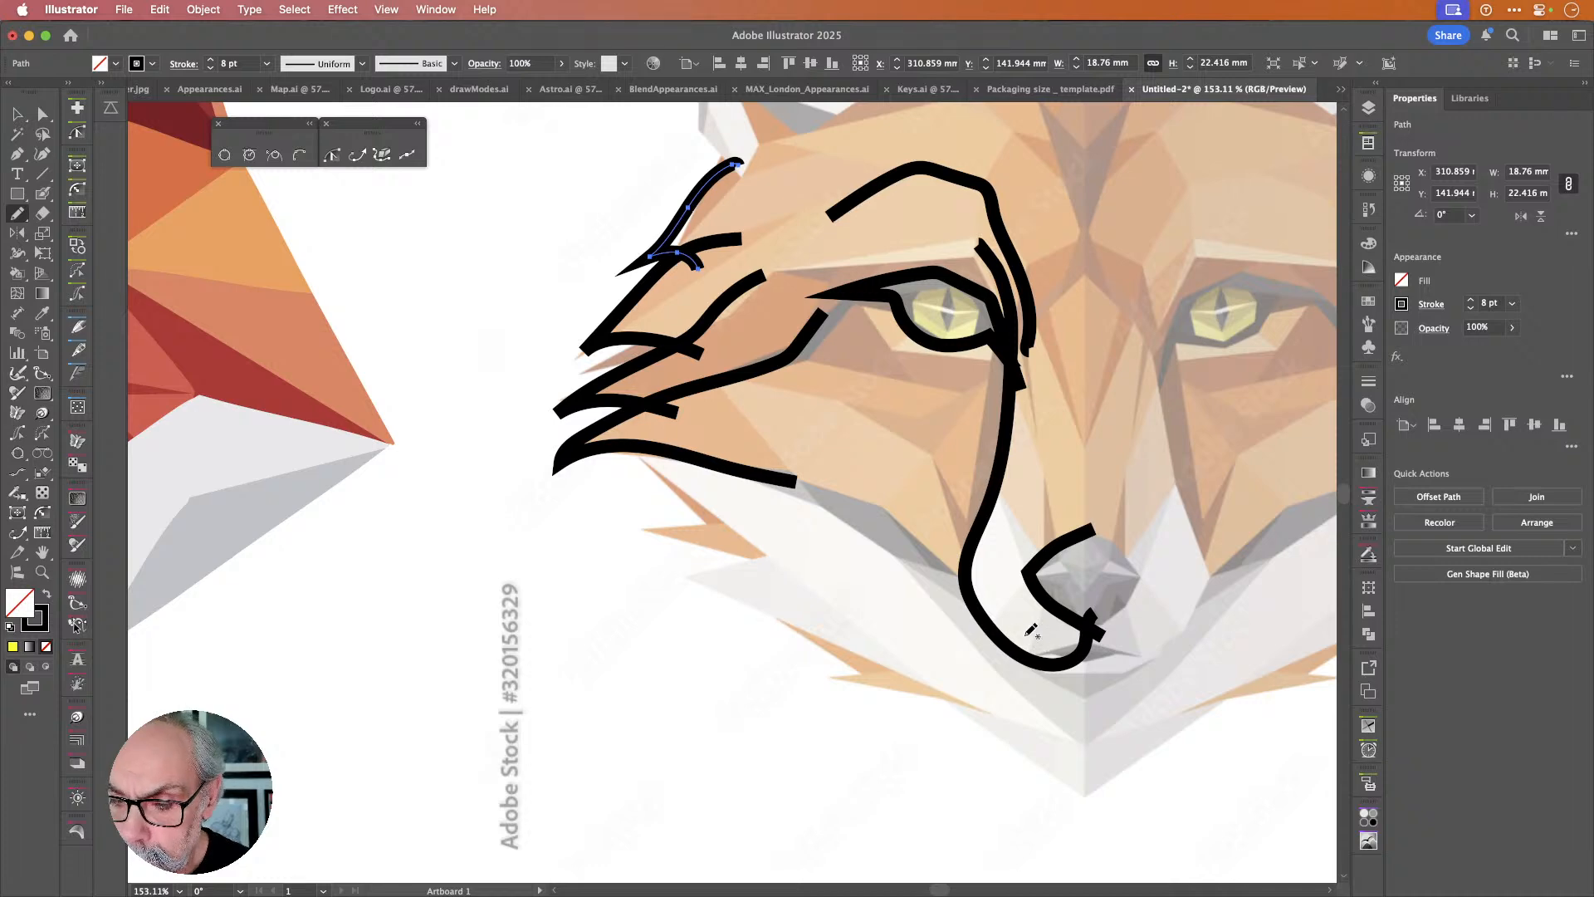
# Trace the chin curve, the inner cheek lines and the jagged lower fur edge running from the left cheek to the chin.
pyautogui.moveTo(1025, 633); pyautogui.dragTo(1088, 708)
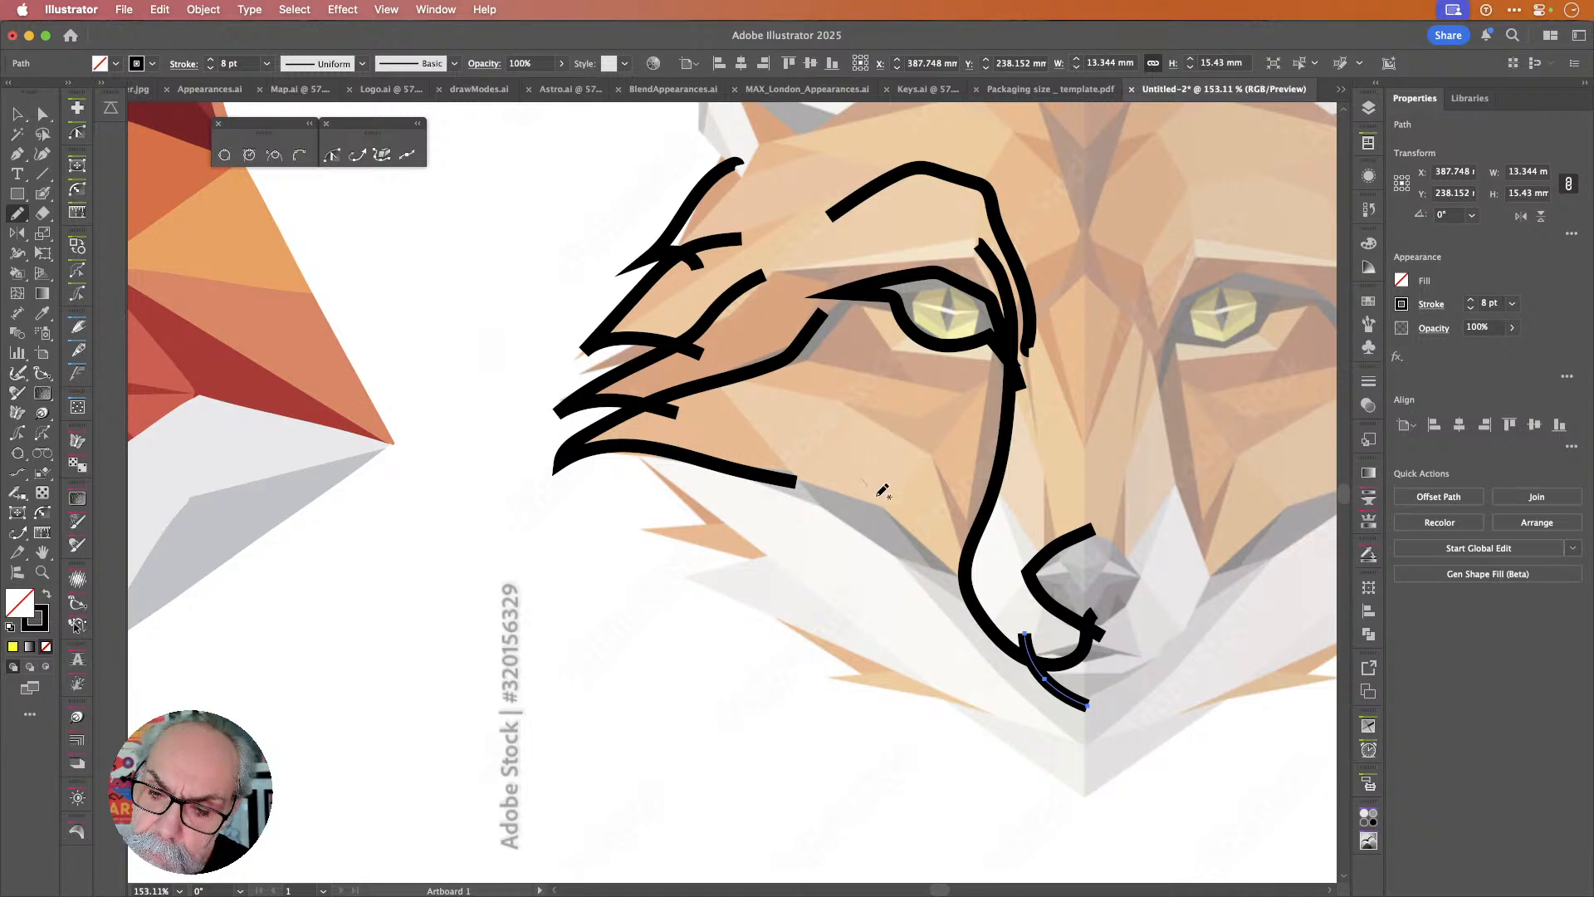
pyautogui.moveTo(968, 578); pyautogui.dragTo(858, 472)
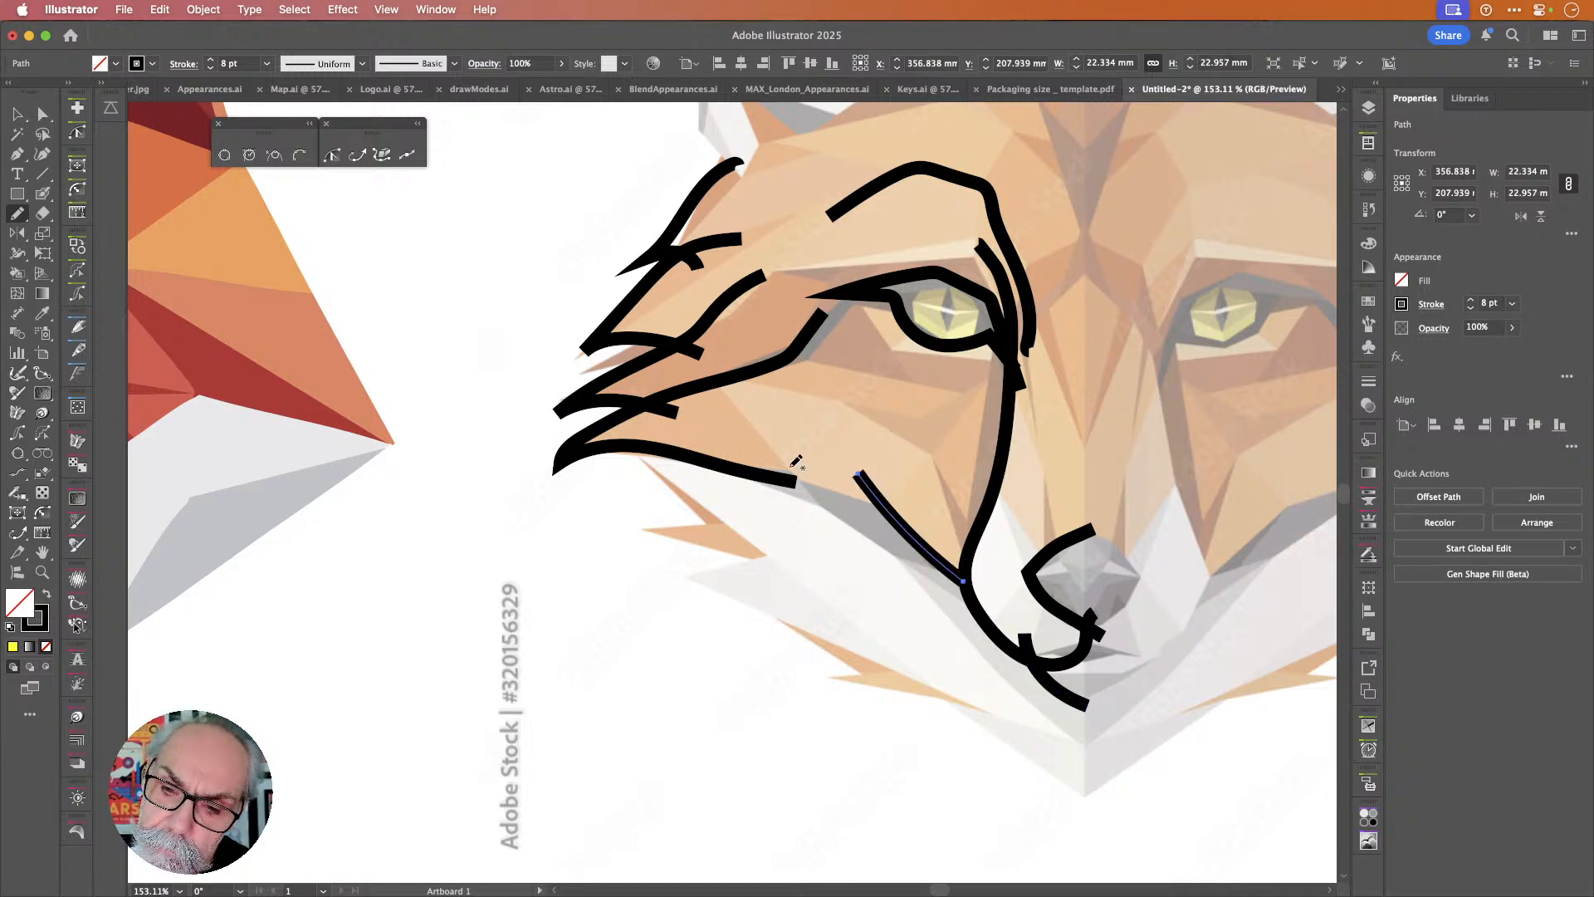
pyautogui.moveTo(755, 455)
pyautogui.mouseDown()
pyautogui.moveTo(823, 500)
pyautogui.moveTo(918, 505)
pyautogui.mouseUp()
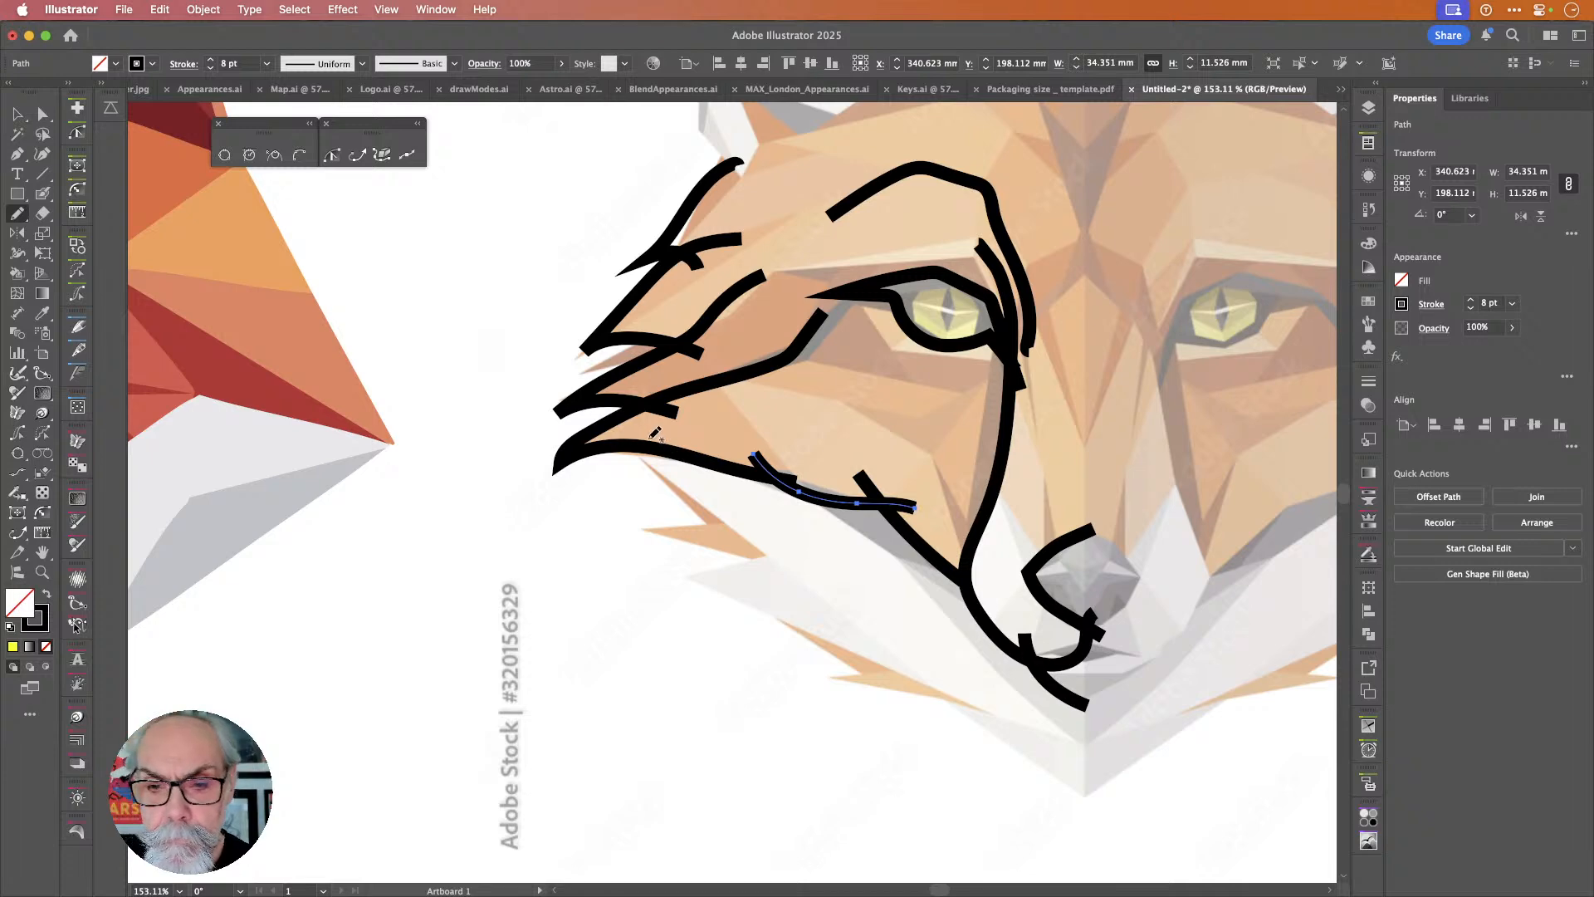
pyautogui.moveTo(673, 488); pyautogui.dragTo(833, 600)
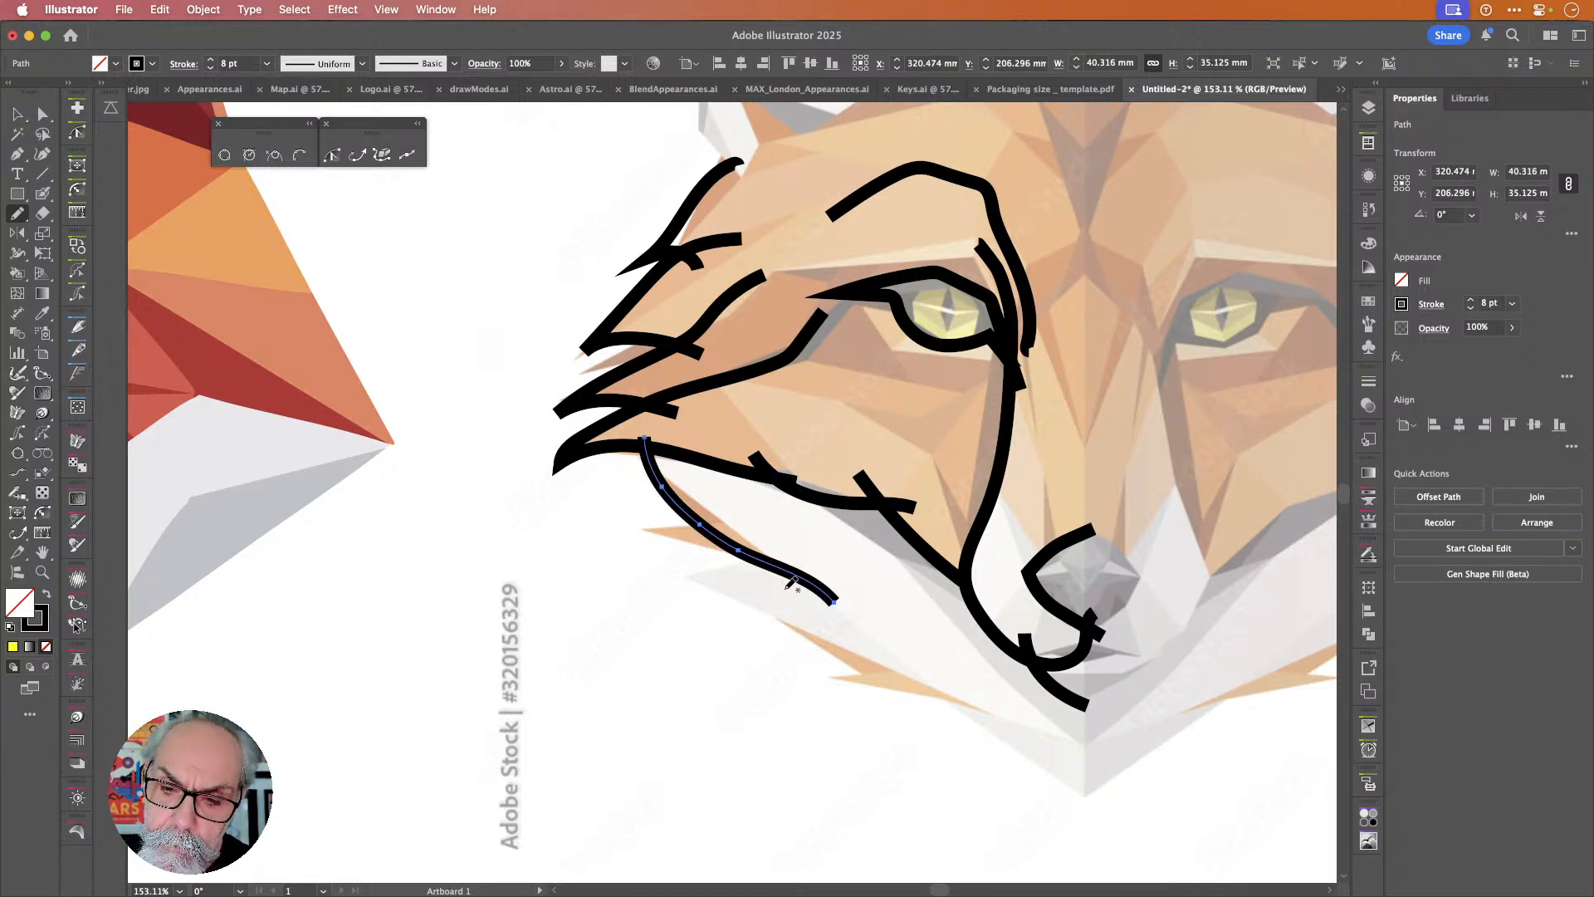
pyautogui.moveTo(787, 546)
pyautogui.mouseDown()
pyautogui.moveTo(709, 603)
pyautogui.moveTo(856, 647)
pyautogui.moveTo(832, 686)
pyautogui.moveTo(1131, 758)
pyautogui.mouseUp()
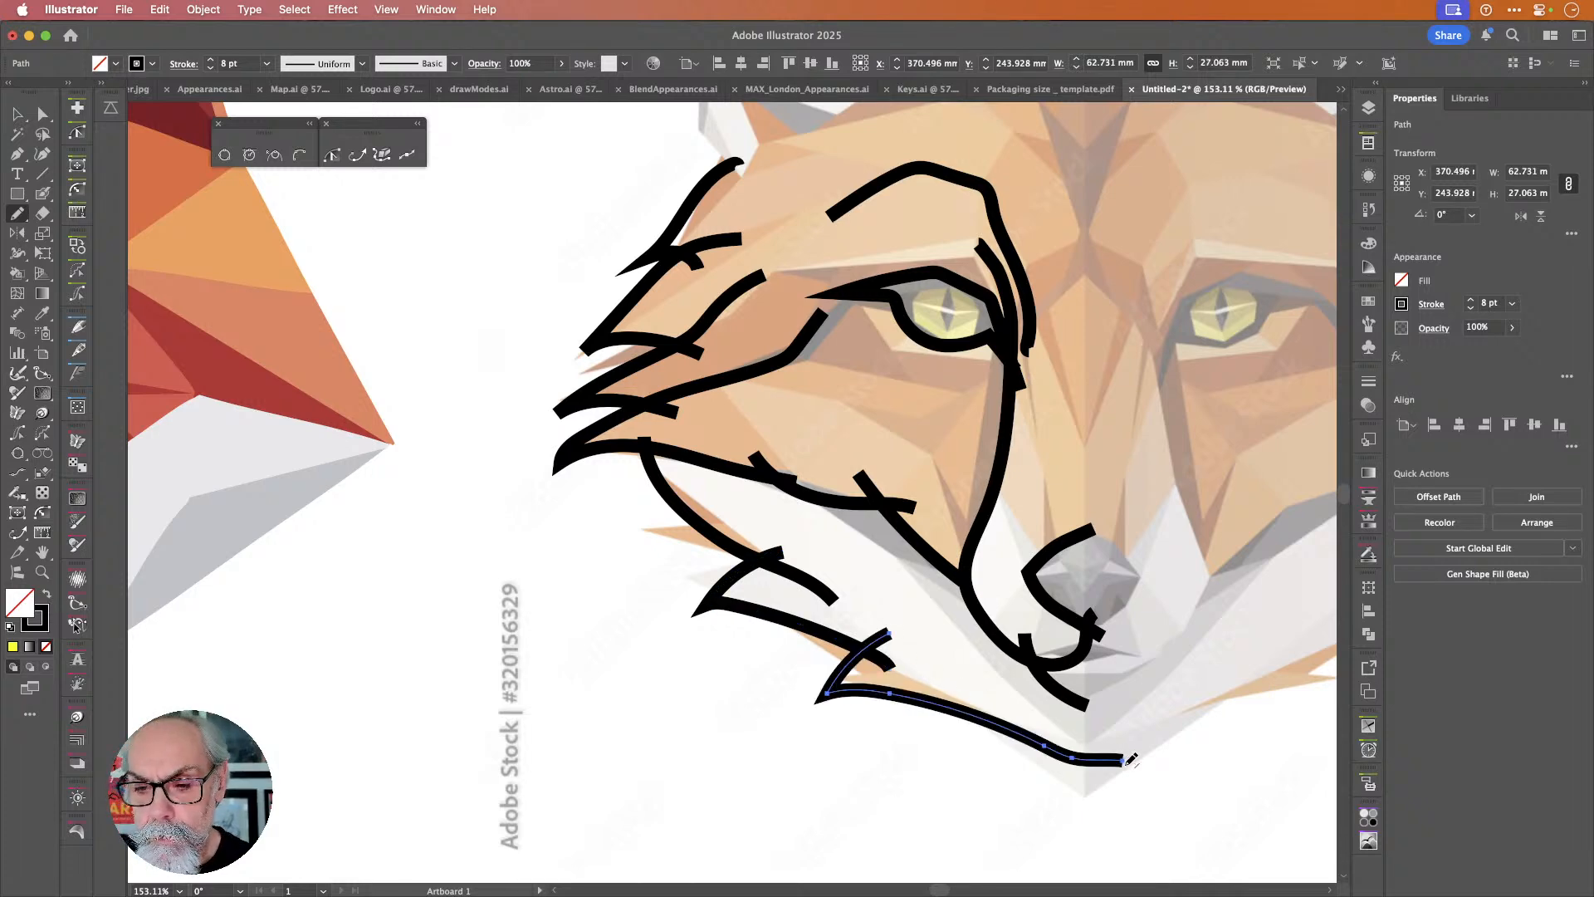
# Trace the left ear's outer contour from its base over the tip, and continue across the top of the head.
pyautogui.scroll(10, 1083, 434)
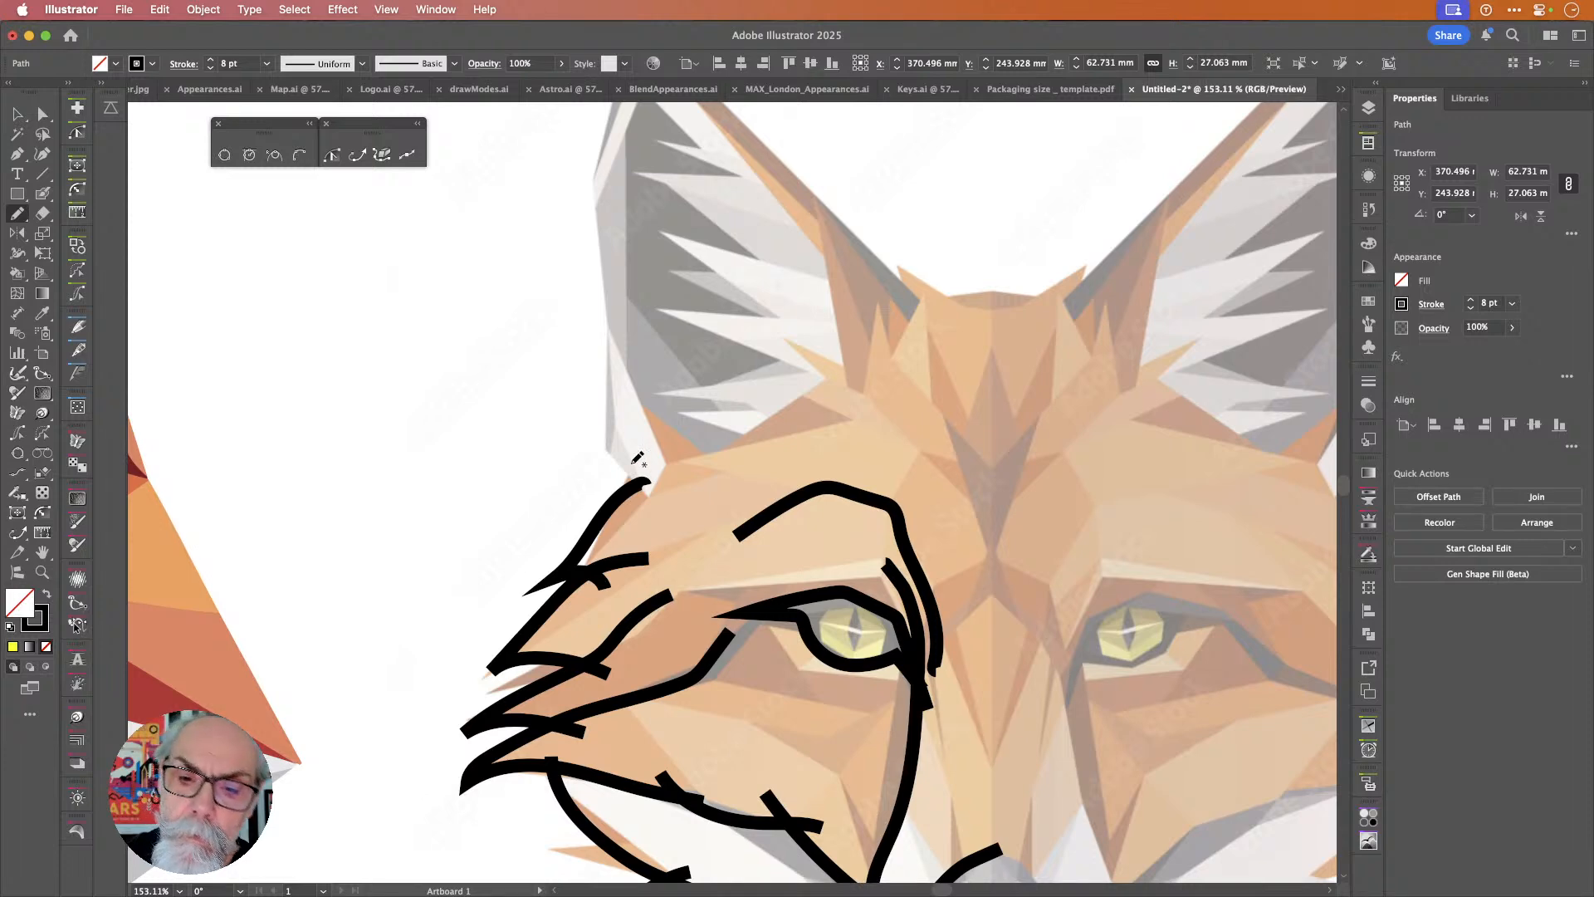
pyautogui.moveTo(661, 501)
pyautogui.mouseDown()
pyautogui.moveTo(609, 440)
pyautogui.moveTo(602, 163)
pyautogui.mouseUp()
pyautogui.scroll(10, 797, 260)
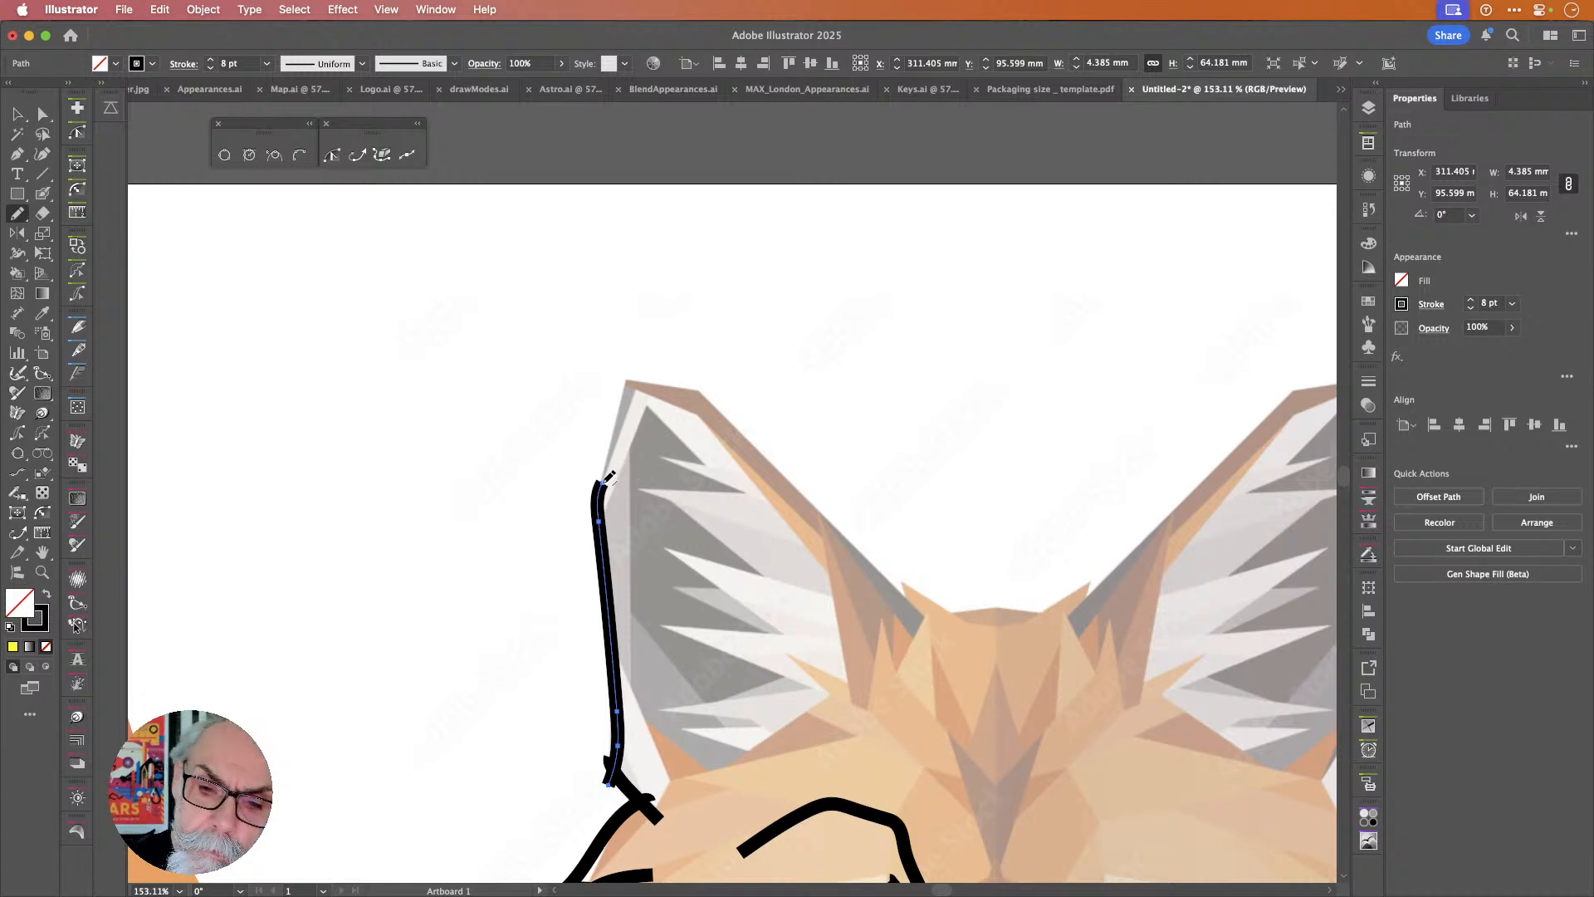
pyautogui.moveTo(606, 479); pyautogui.dragTo(614, 441)
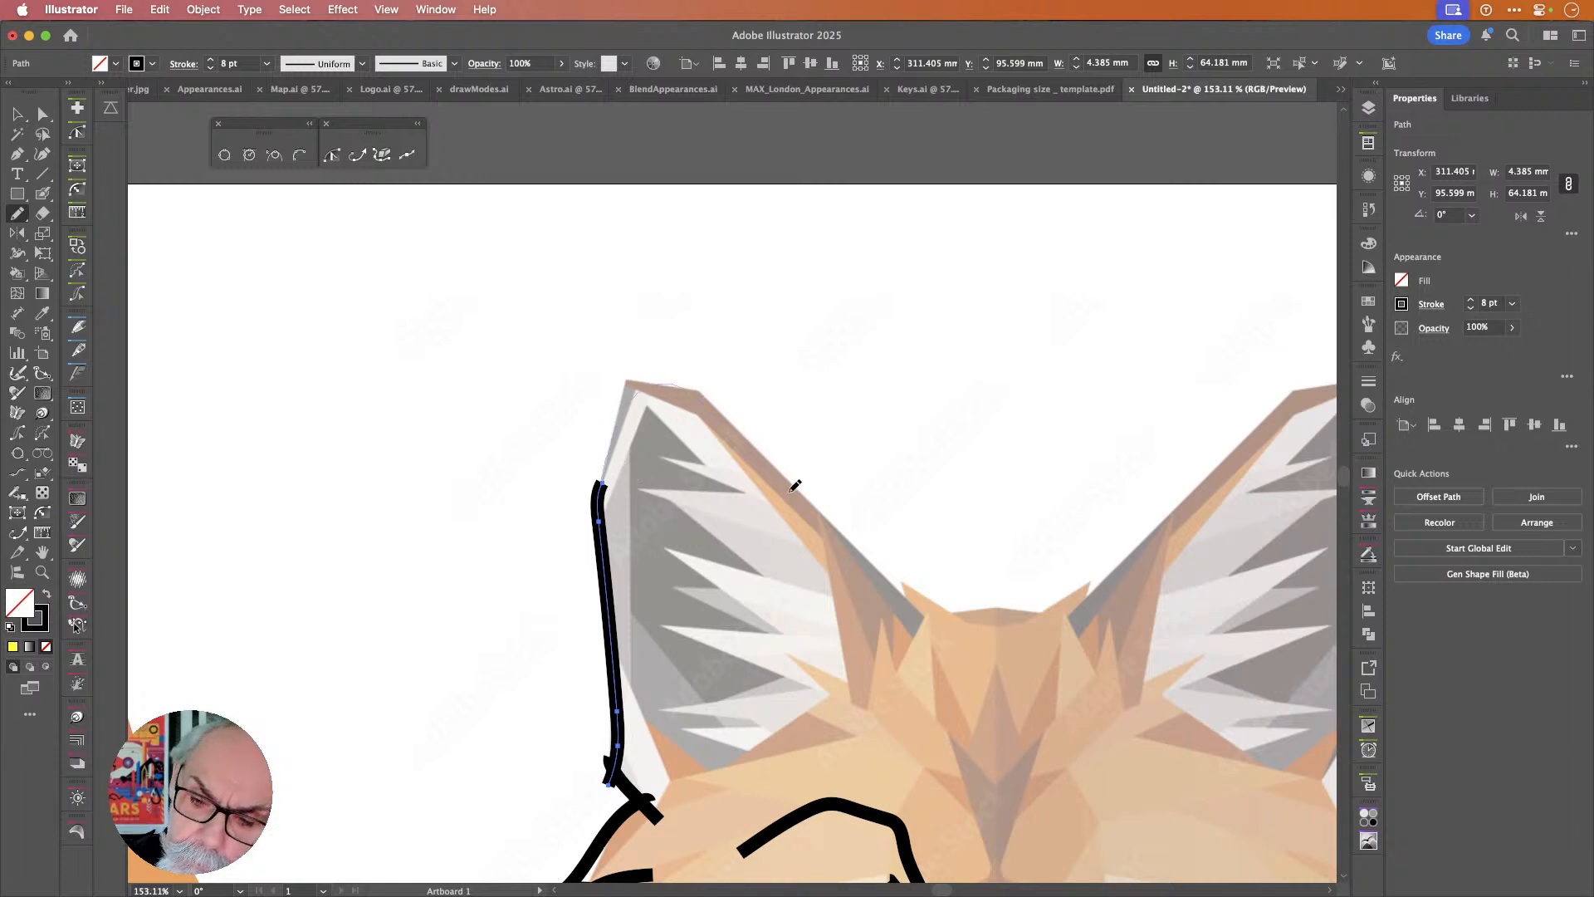
pyautogui.moveTo(928, 605)
pyautogui.mouseDown()
pyautogui.moveTo(900, 591)
pyautogui.moveTo(1053, 616)
pyautogui.mouseUp()
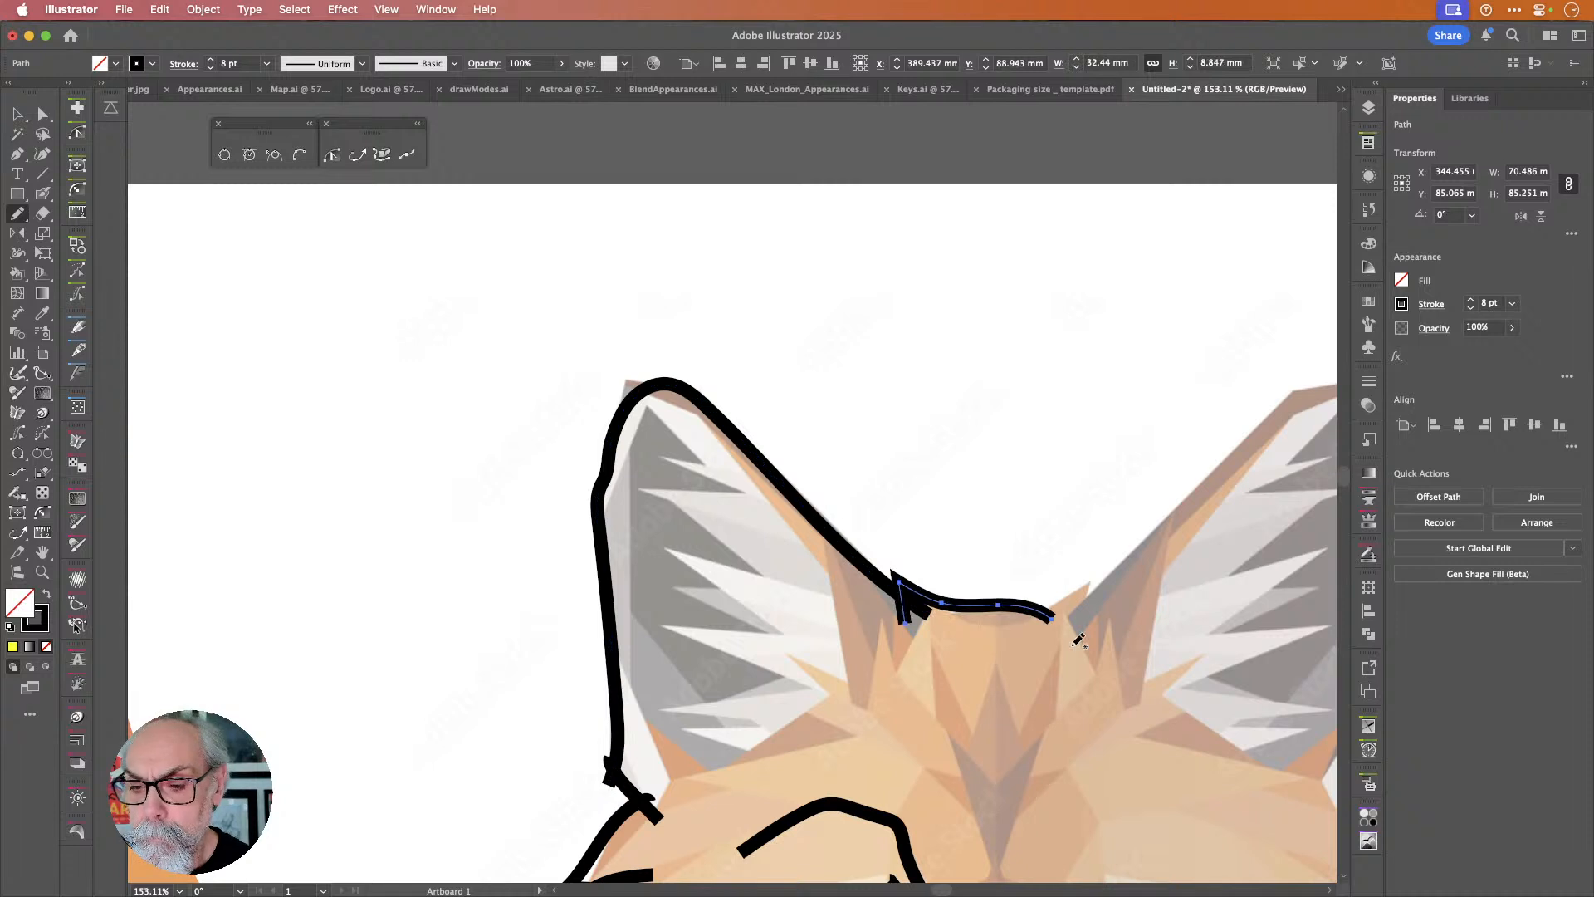
# Draw and smooth the left ear's inner edge, about 54 by 63 mm, and add two overlapping curves across the ear's base.
pyautogui.moveTo(596, 405)
pyautogui.mouseDown()
pyautogui.moveTo(702, 430)
pyautogui.moveTo(796, 529)
pyautogui.moveTo(853, 694)
pyautogui.mouseUp()
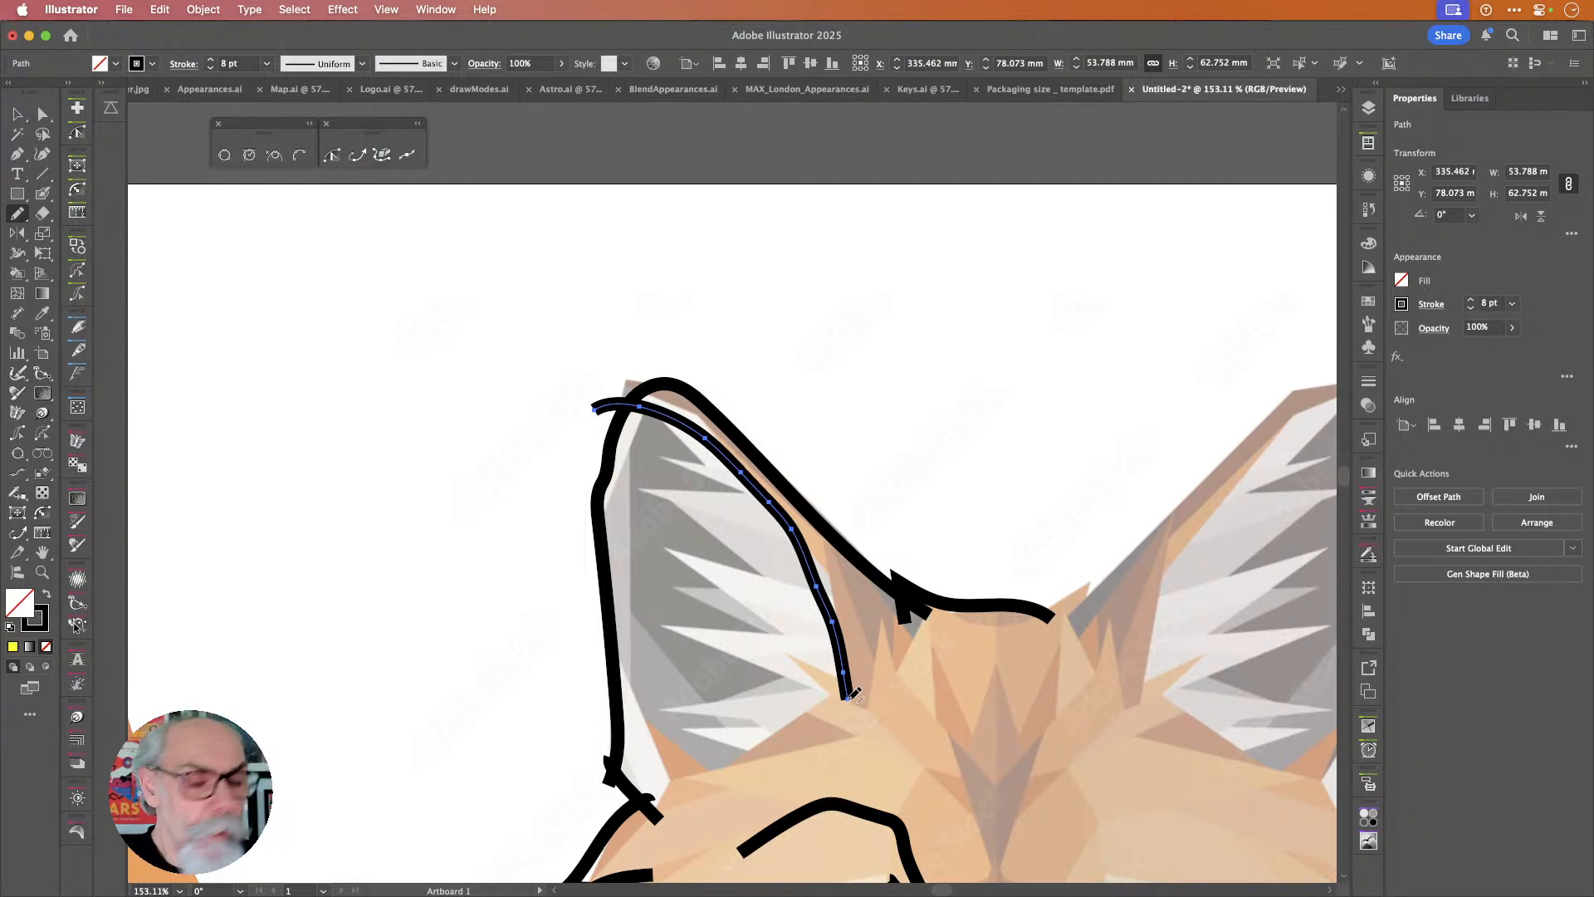
pyautogui.moveTo(643, 412)
pyautogui.mouseDown()
pyautogui.moveTo(684, 425)
pyautogui.moveTo(757, 502)
pyautogui.moveTo(723, 451)
pyautogui.moveTo(830, 603)
pyautogui.moveTo(780, 514)
pyautogui.moveTo(844, 639)
pyautogui.moveTo(843, 674)
pyautogui.mouseUp()
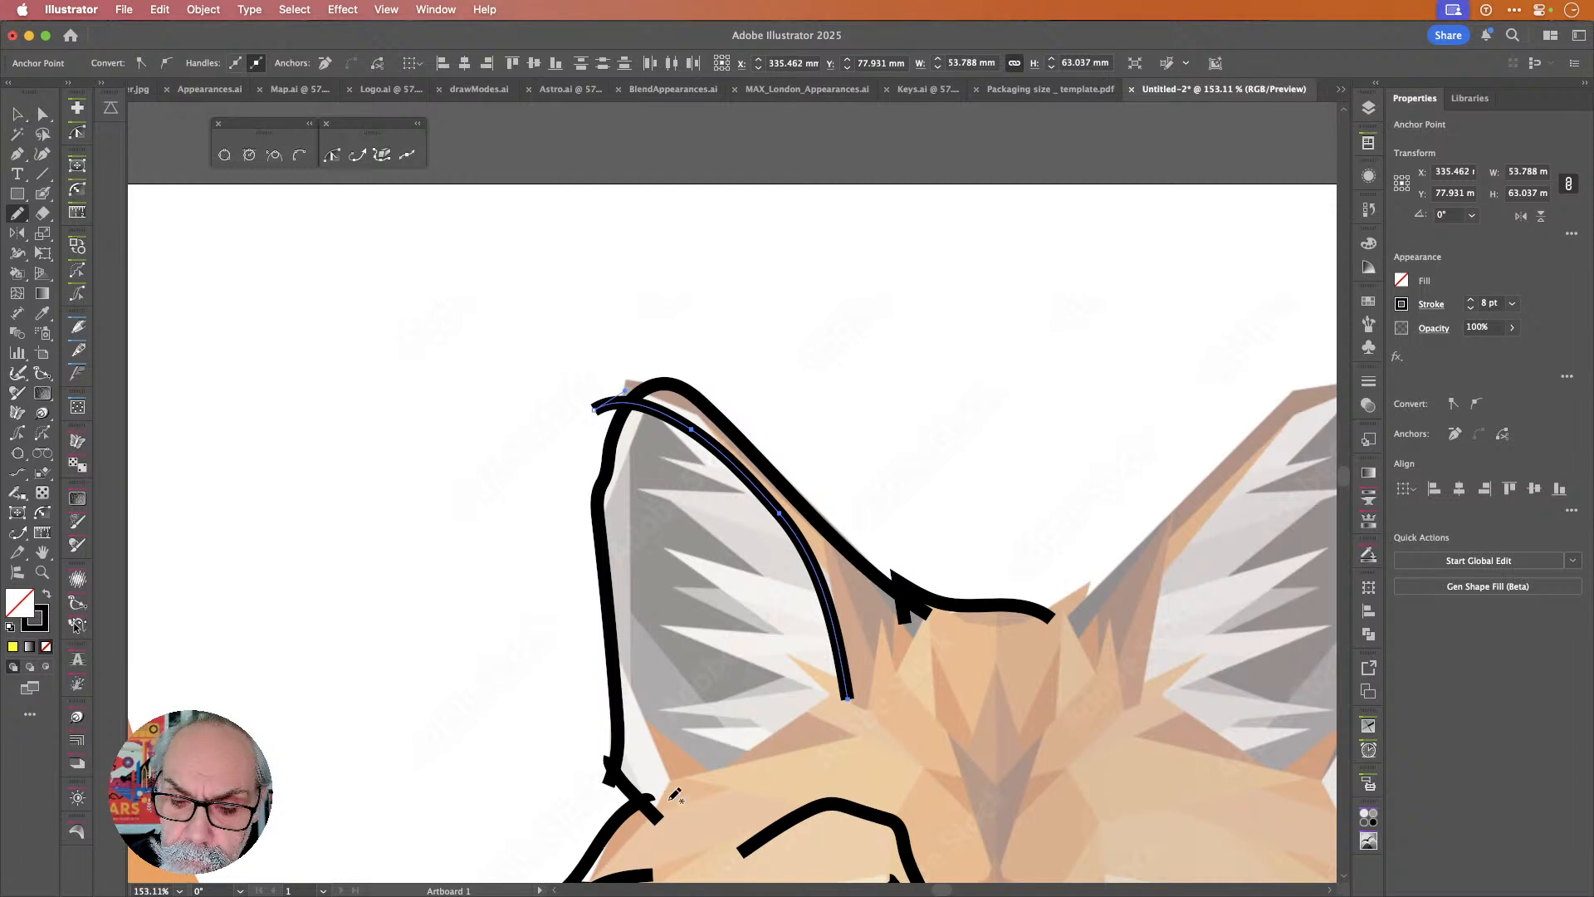
pyautogui.moveTo(613, 795)
pyautogui.mouseDown()
pyautogui.moveTo(718, 778)
pyautogui.moveTo(837, 788)
pyautogui.mouseUp()
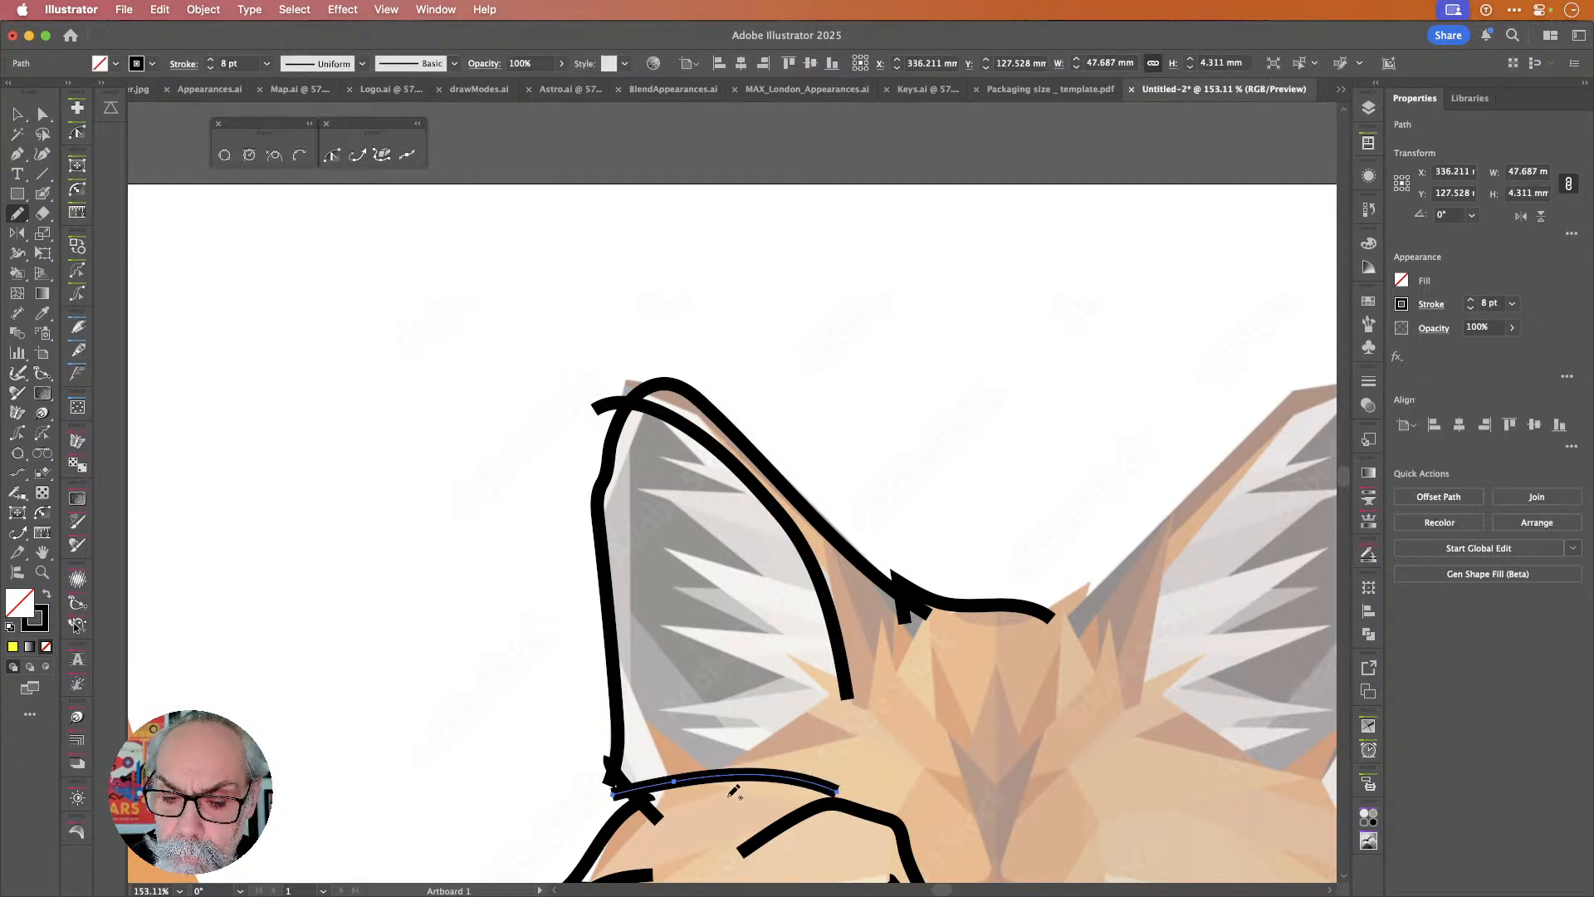
pyautogui.moveTo(732, 765)
pyautogui.mouseDown()
pyautogui.moveTo(803, 704)
pyautogui.moveTo(898, 671)
pyautogui.mouseUp()
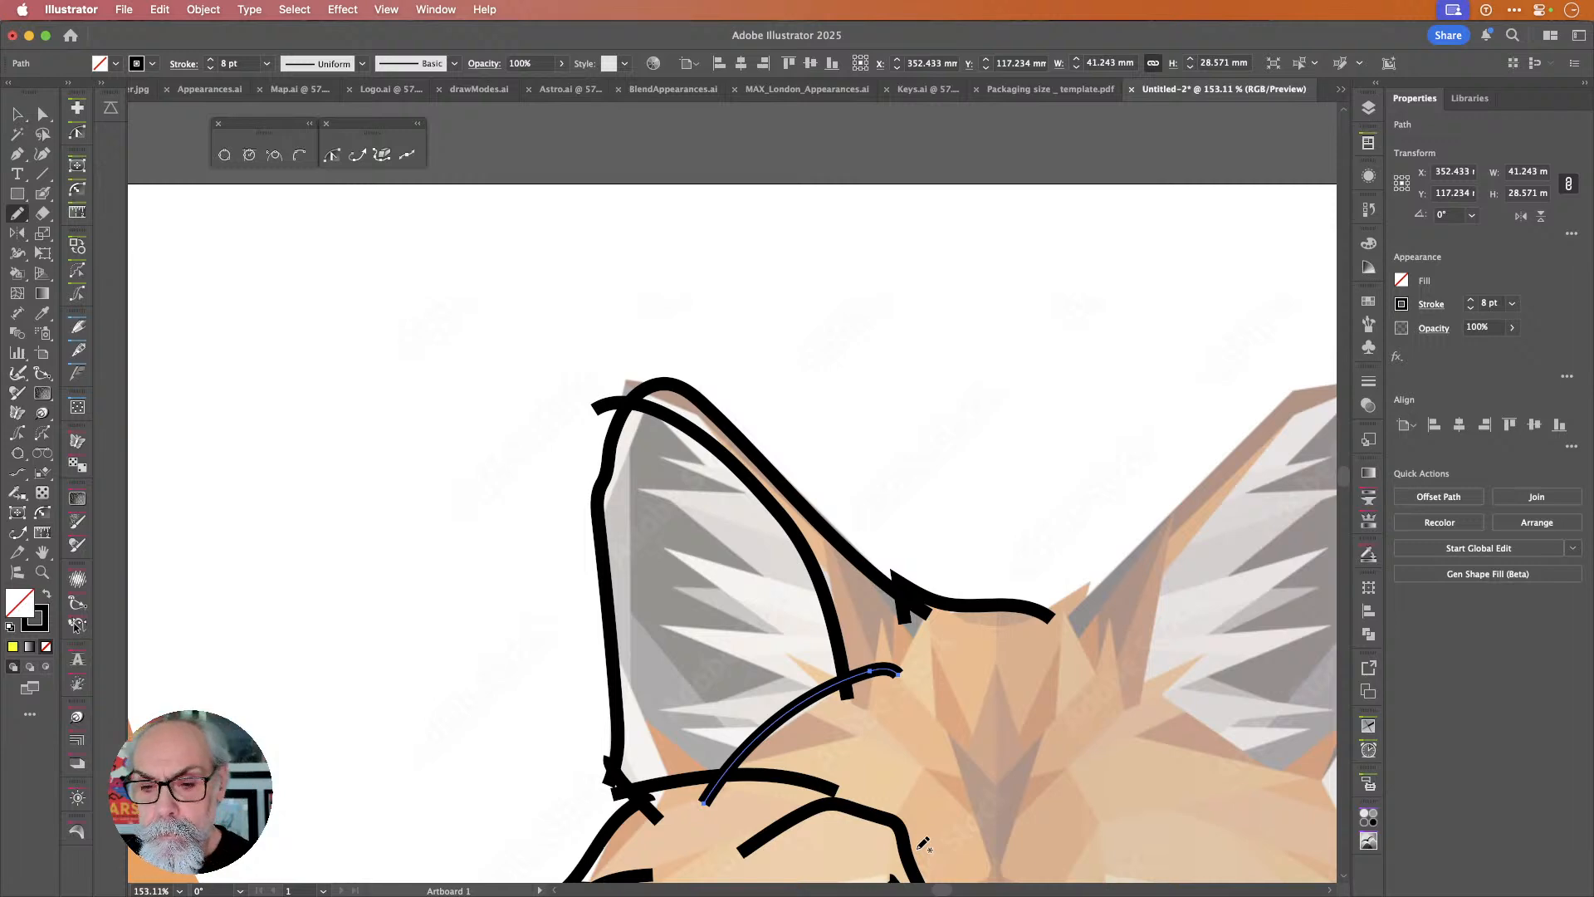
pyautogui.scroll(-5, 1033, 778)
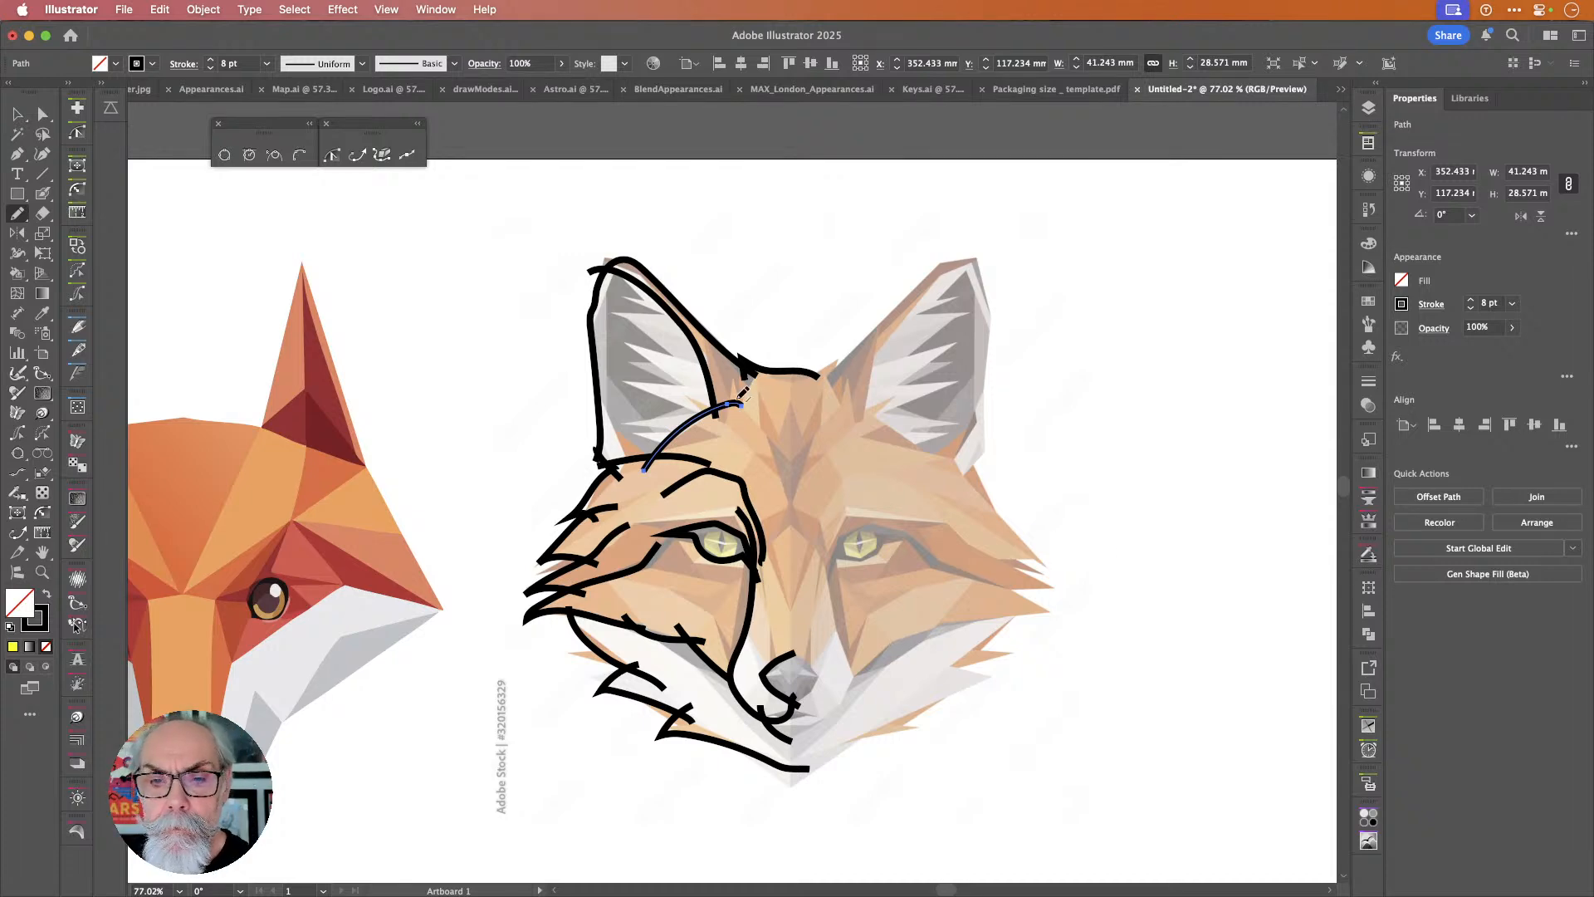
# Trim the left ear's overlapping strokes with the Dynamic Sketch tool, joining its inner edge to the base curve and its outer contour to the head-top line.
pyautogui.scroll(5, 753, 389)
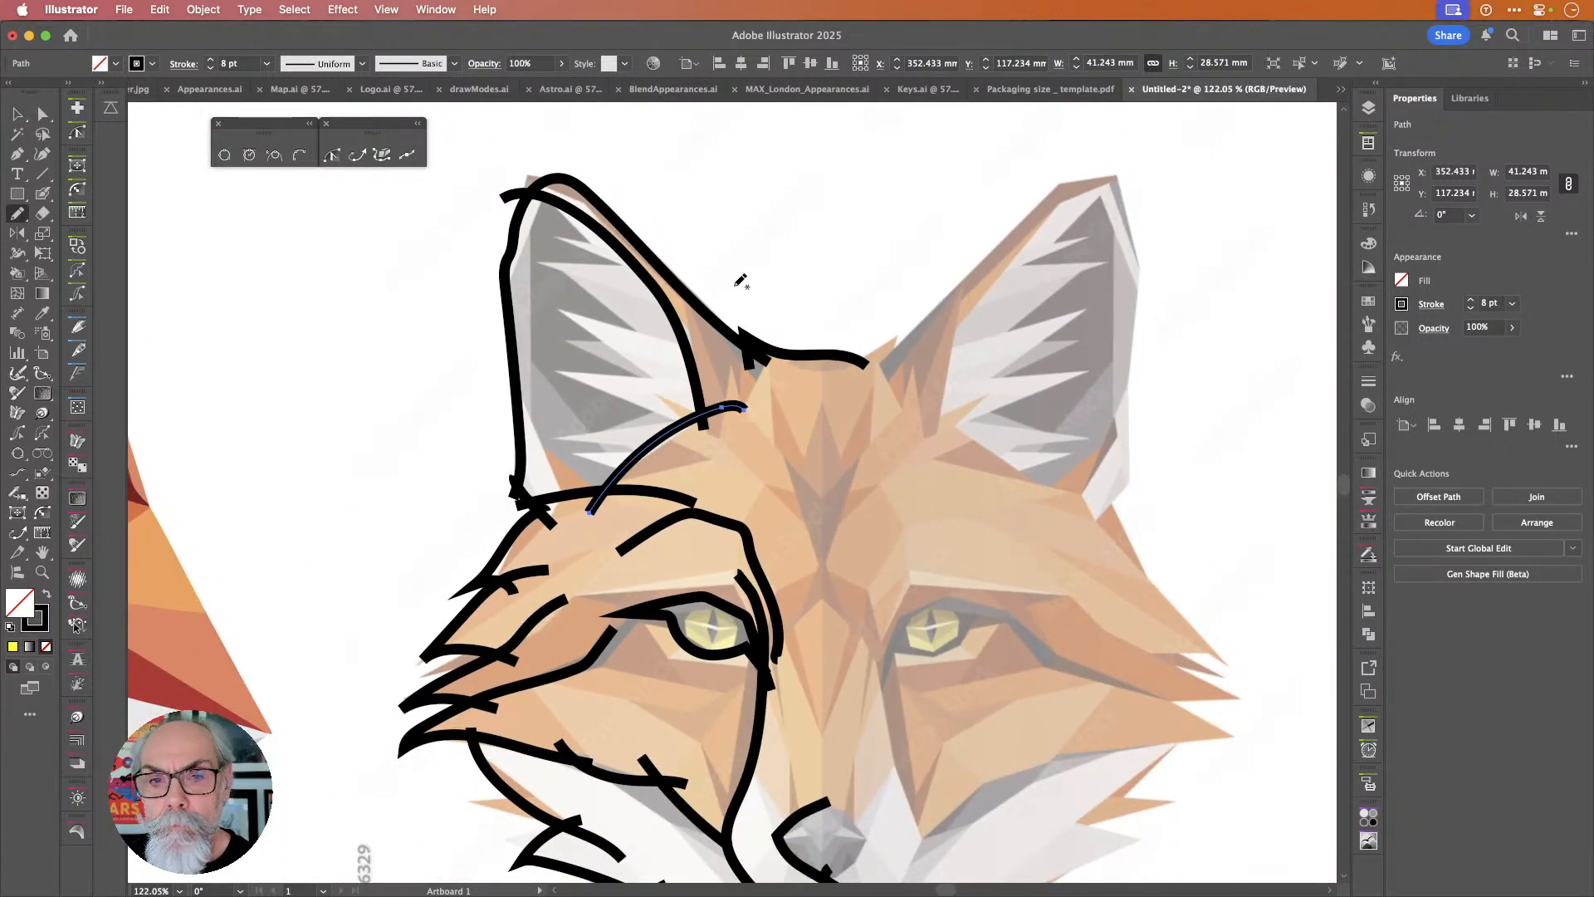
pyautogui.scroll(-3, 753, 312)
pyautogui.scroll(1, 752, 311)
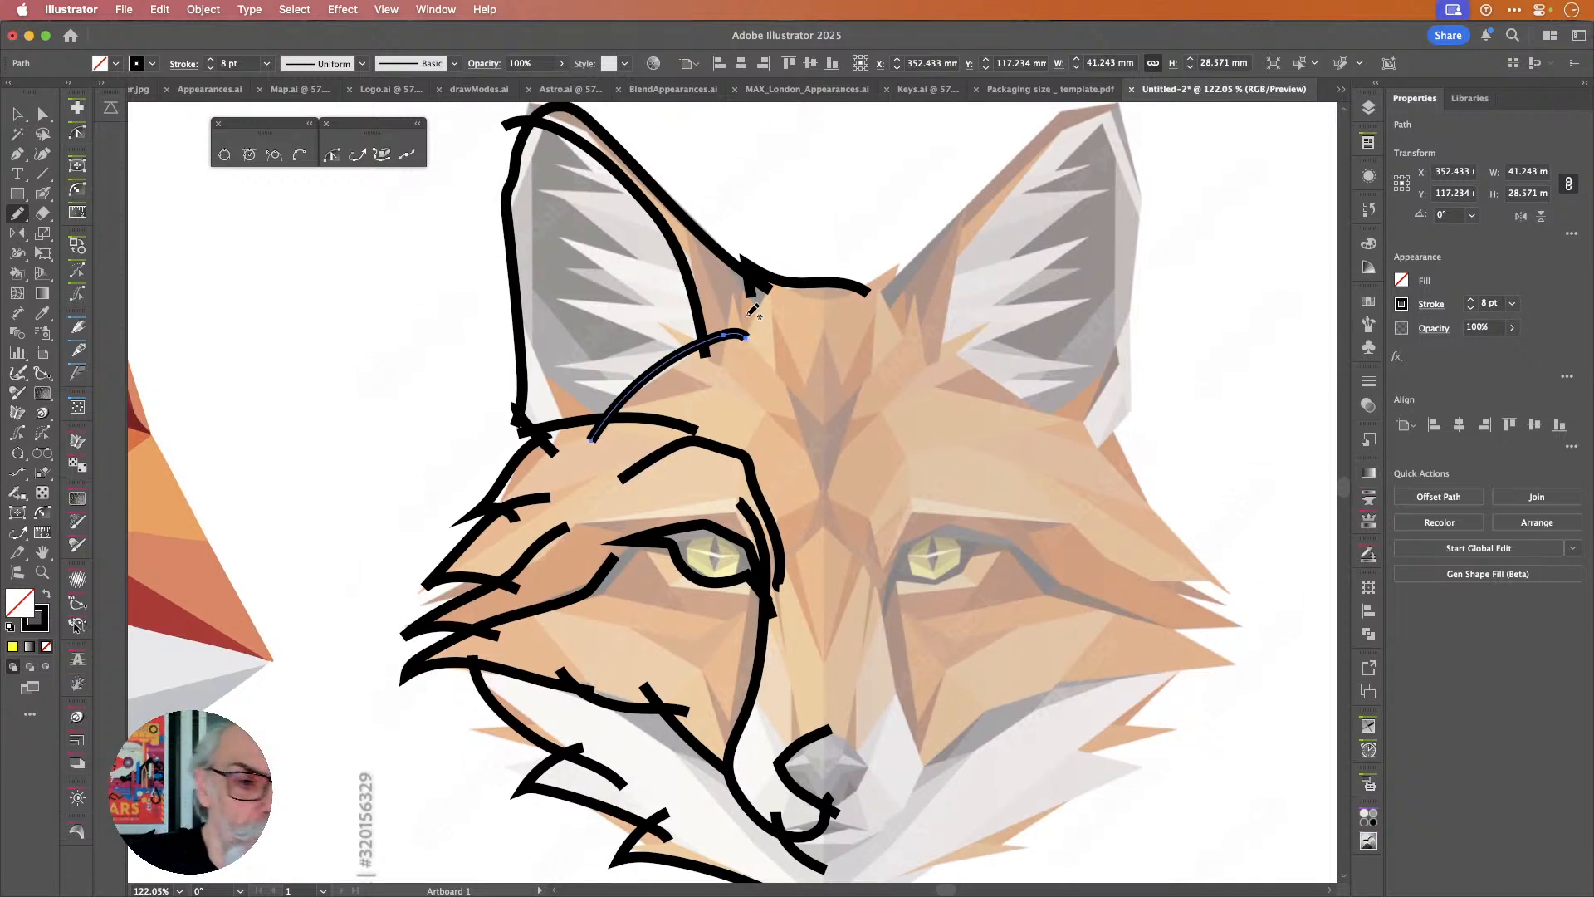
pyautogui.doubleClick(78, 326)
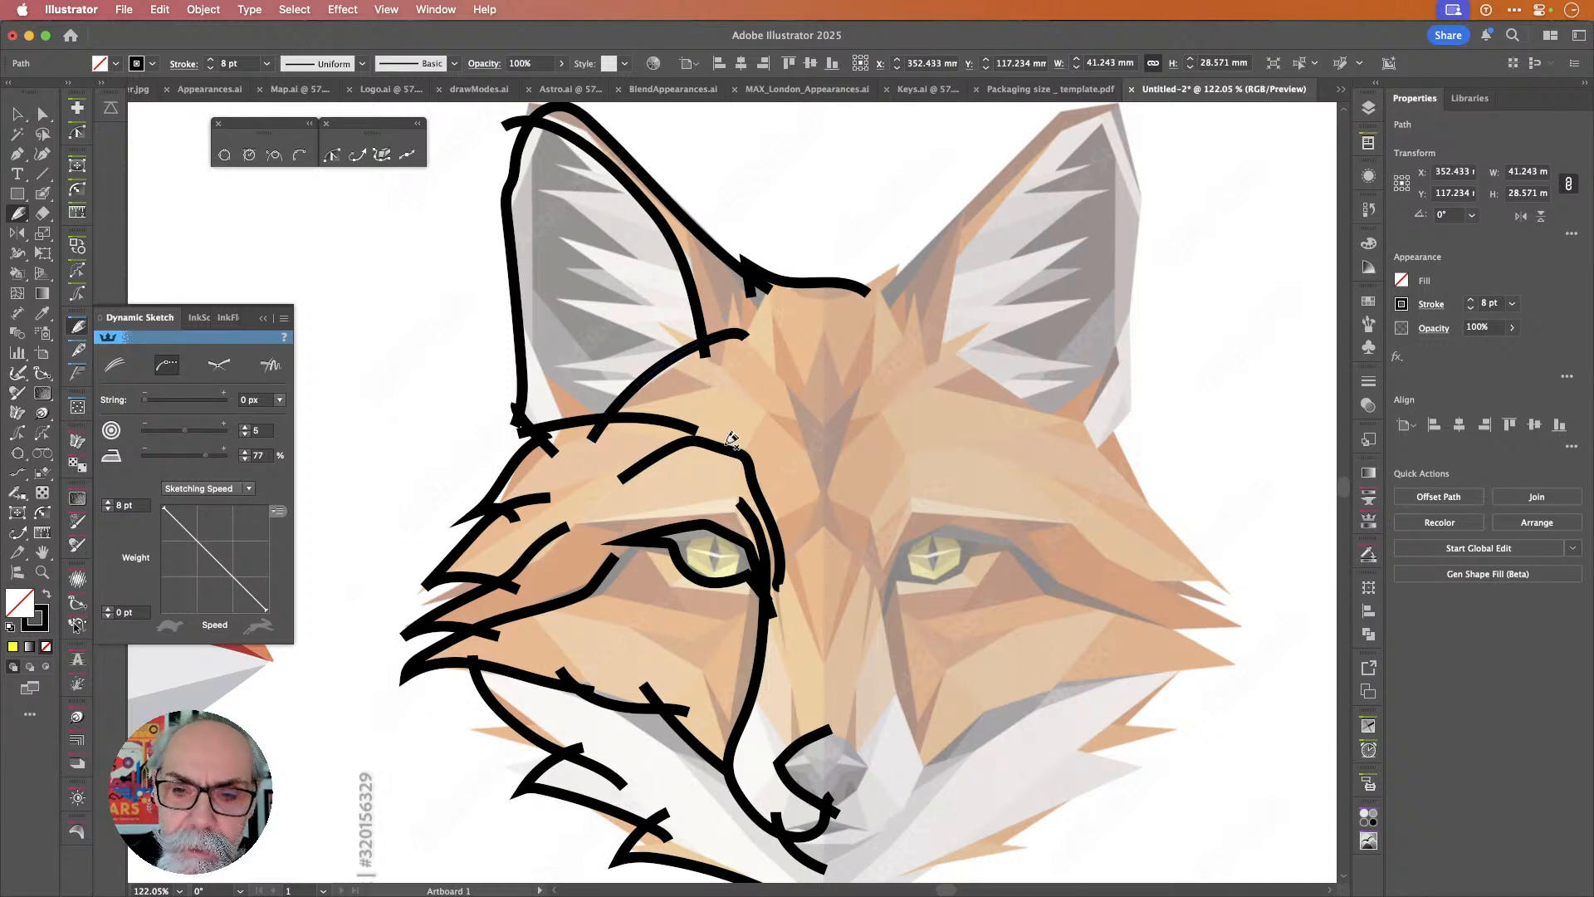
pyautogui.press('super+z')
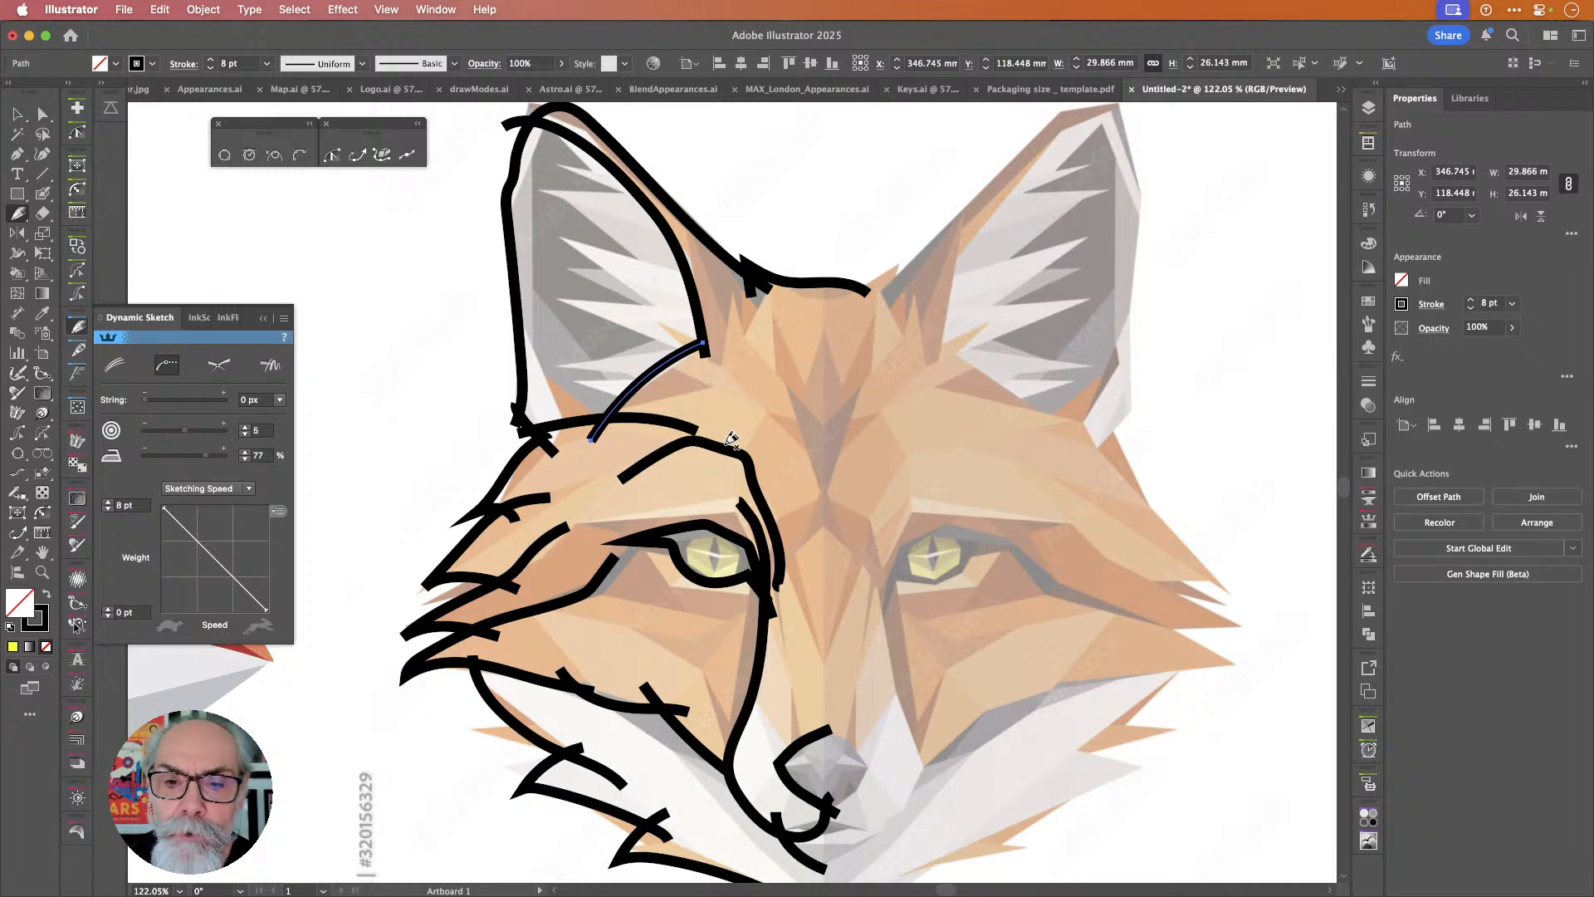
pyautogui.press('super+z')
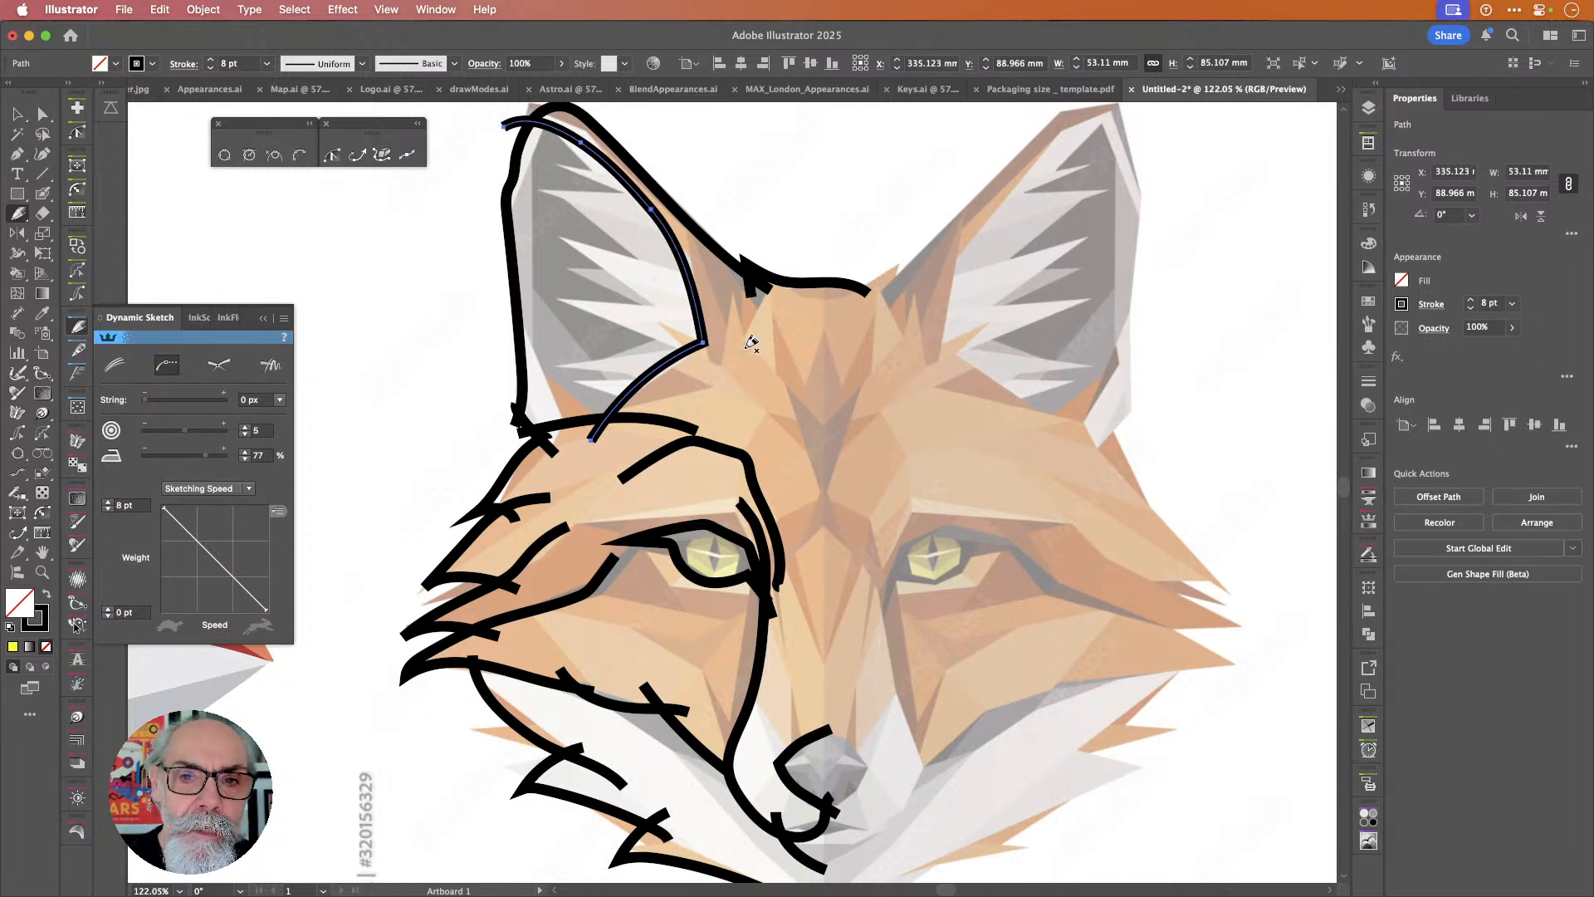
pyautogui.press('super+z')
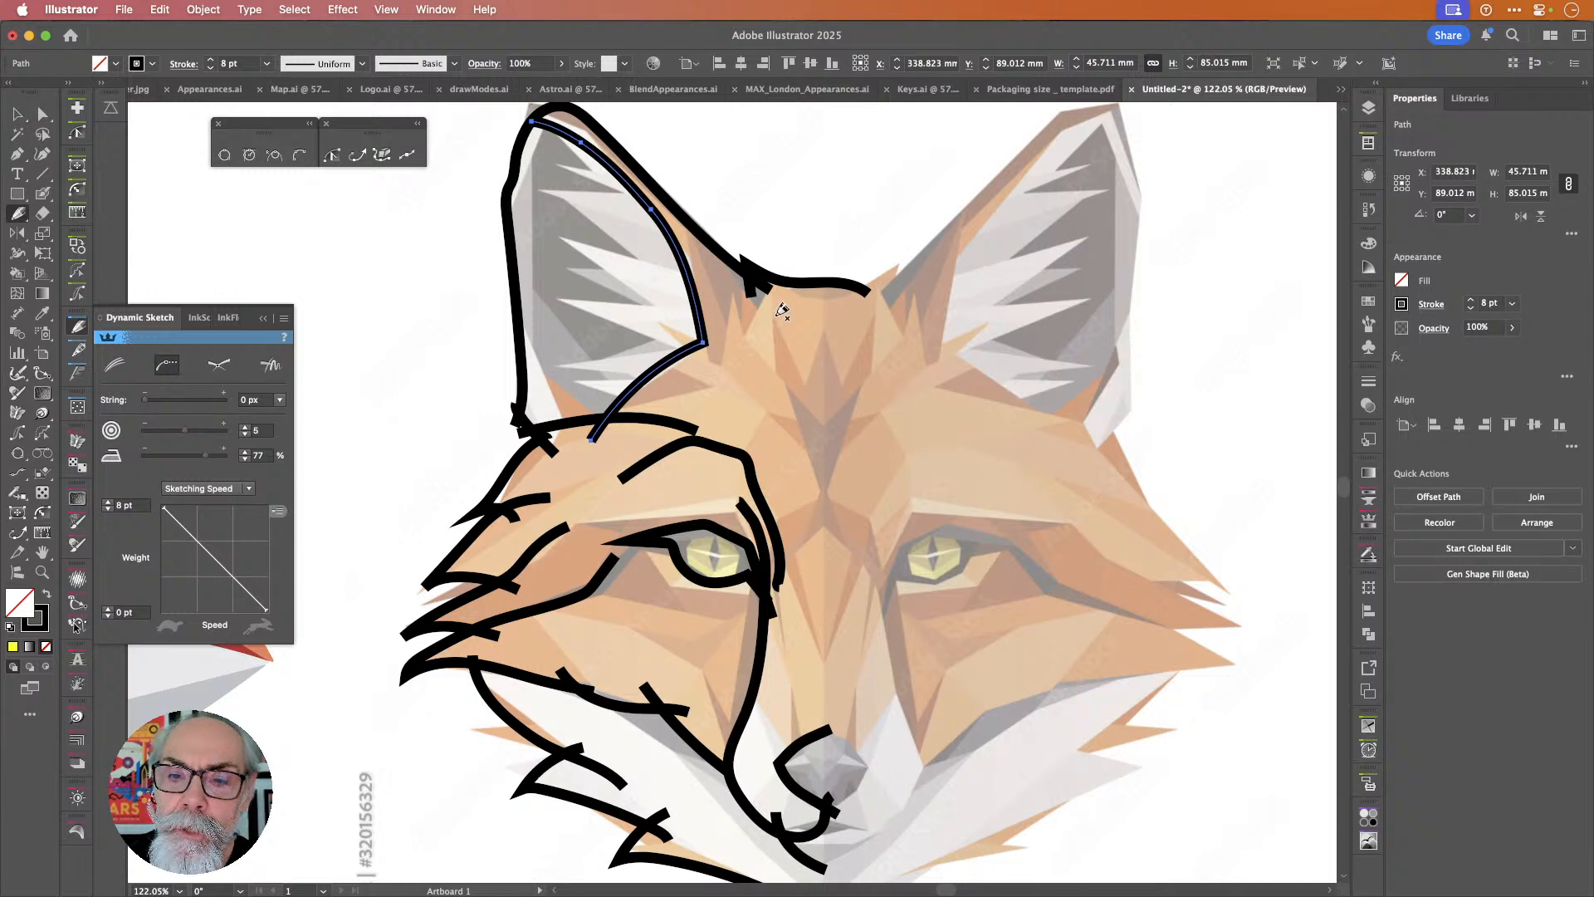
pyautogui.press('super+z')
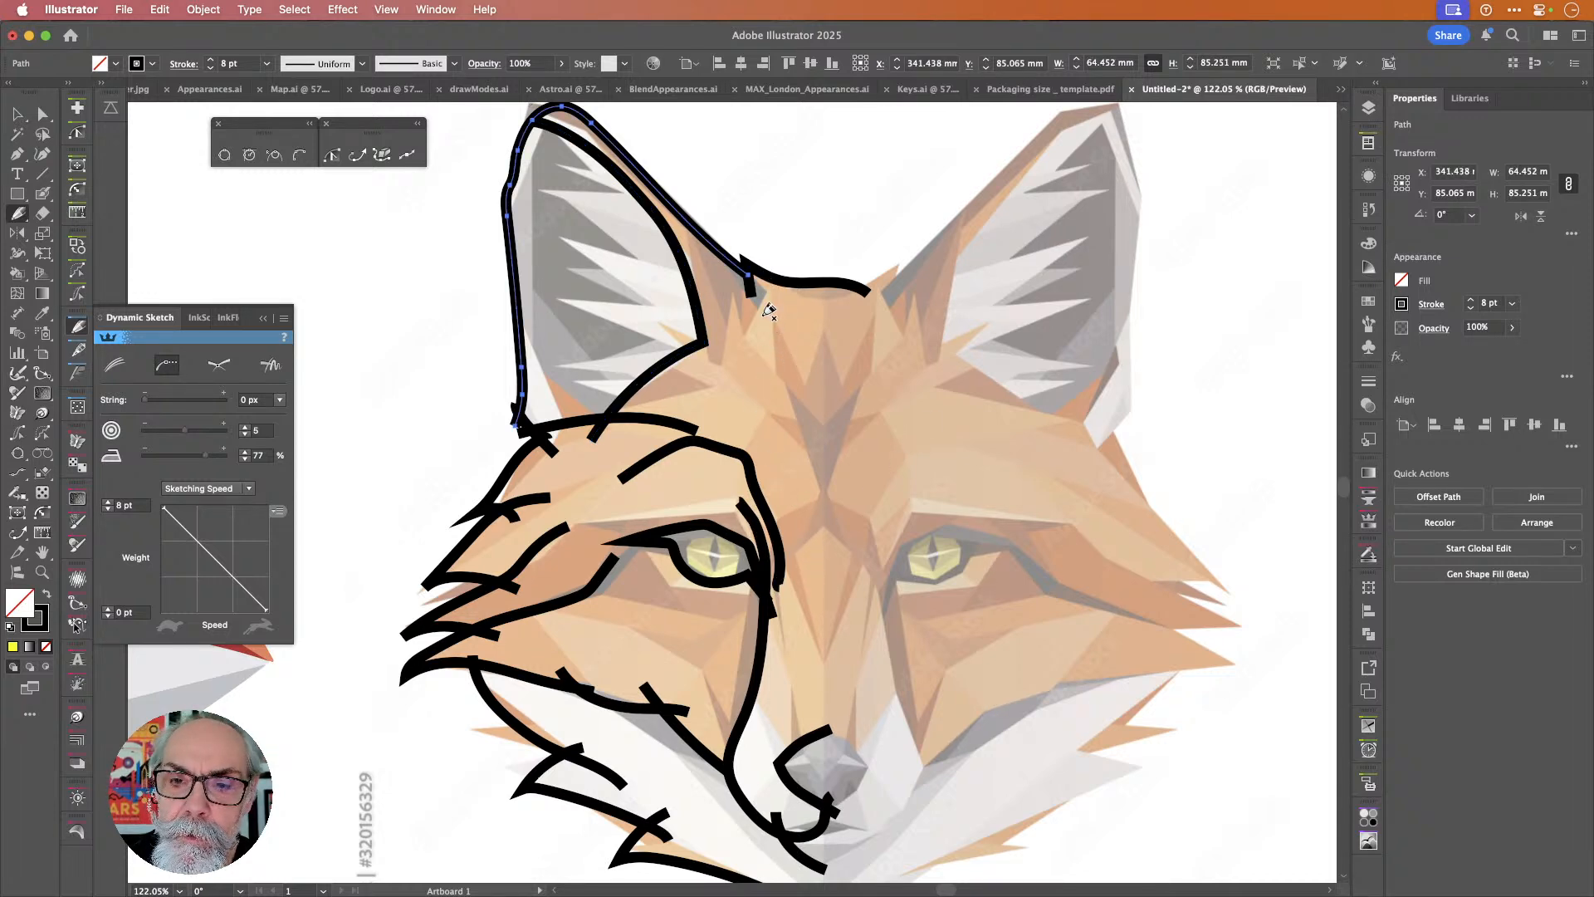
pyautogui.press('super+z')
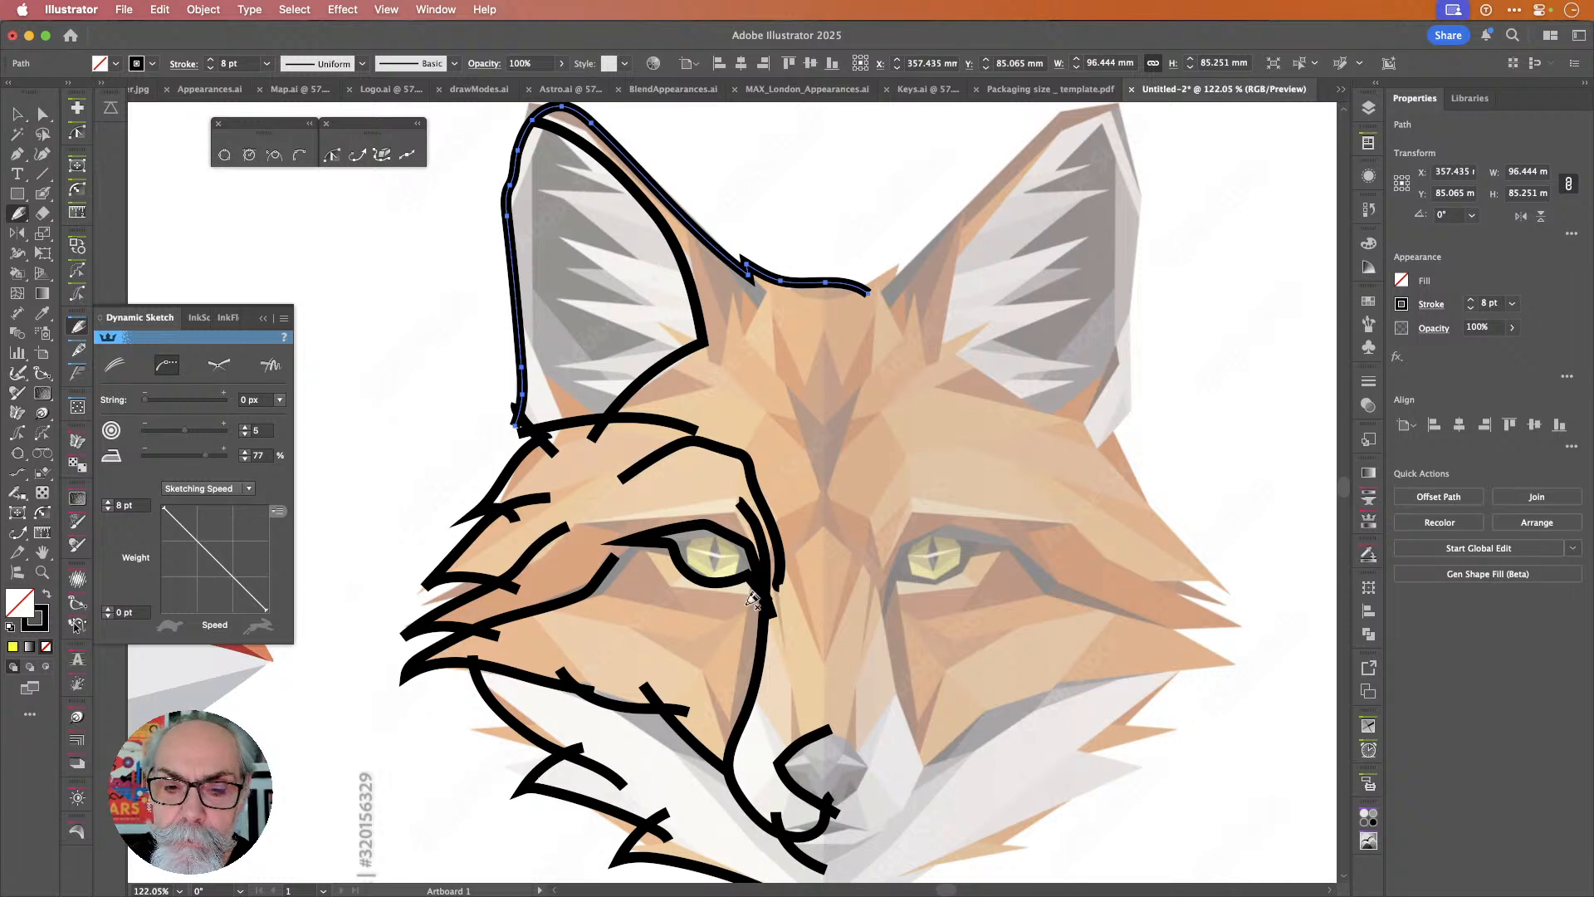
# Trim the overhanging ends of the left cheek's fur tufts and join the strokes into one jagged outline.
pyautogui.keyDown('super'); pyautogui.click(511, 508); pyautogui.keyUp('super')
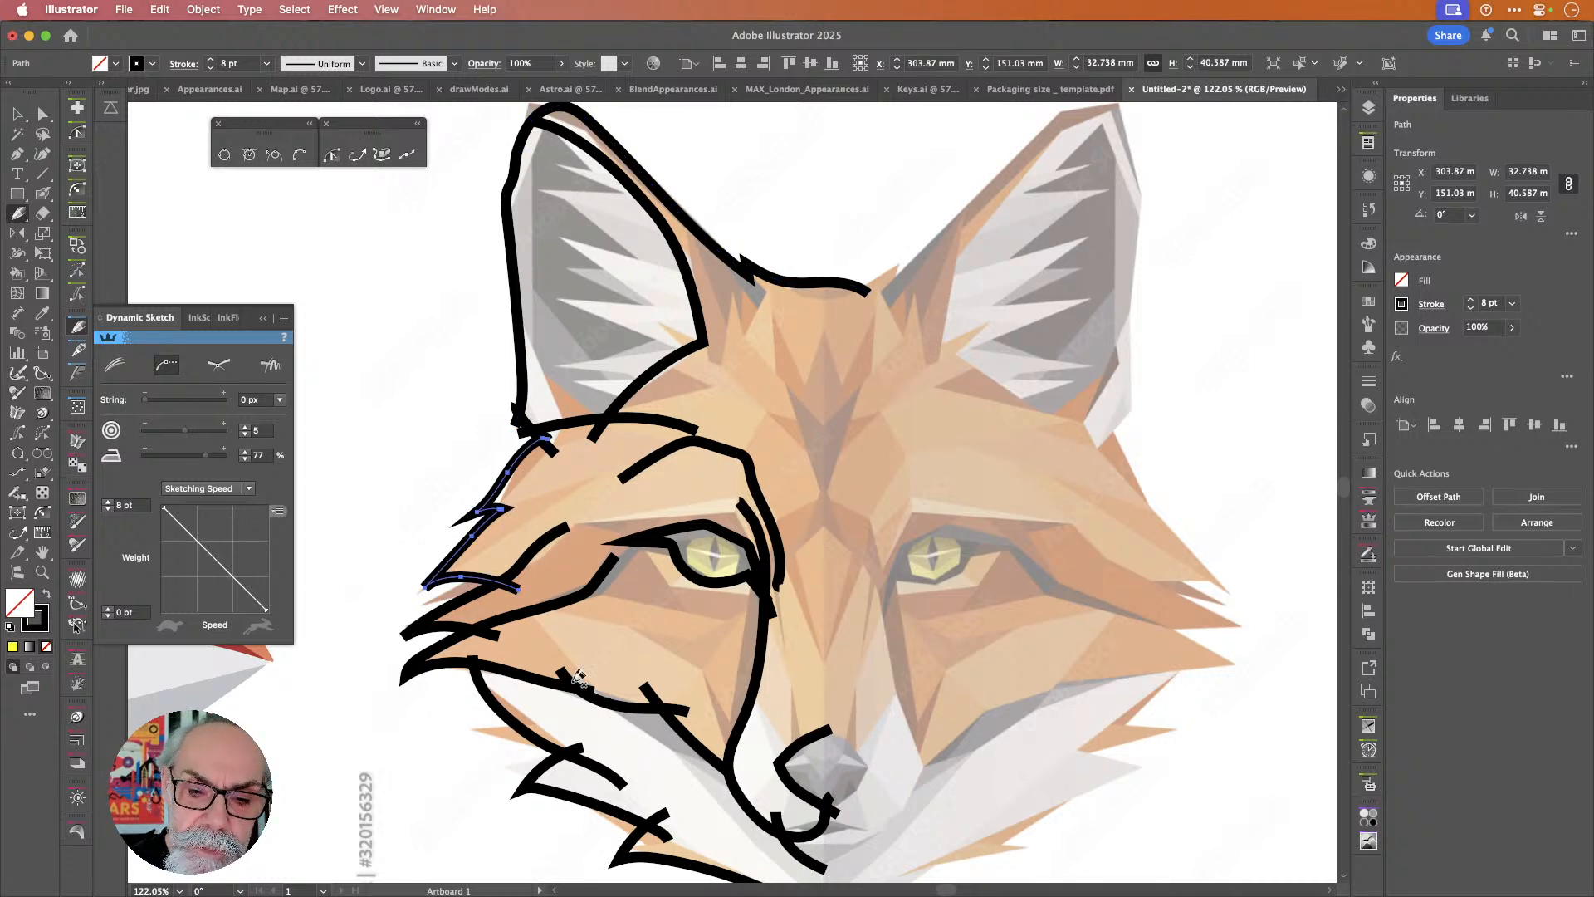
pyautogui.press('super+z')
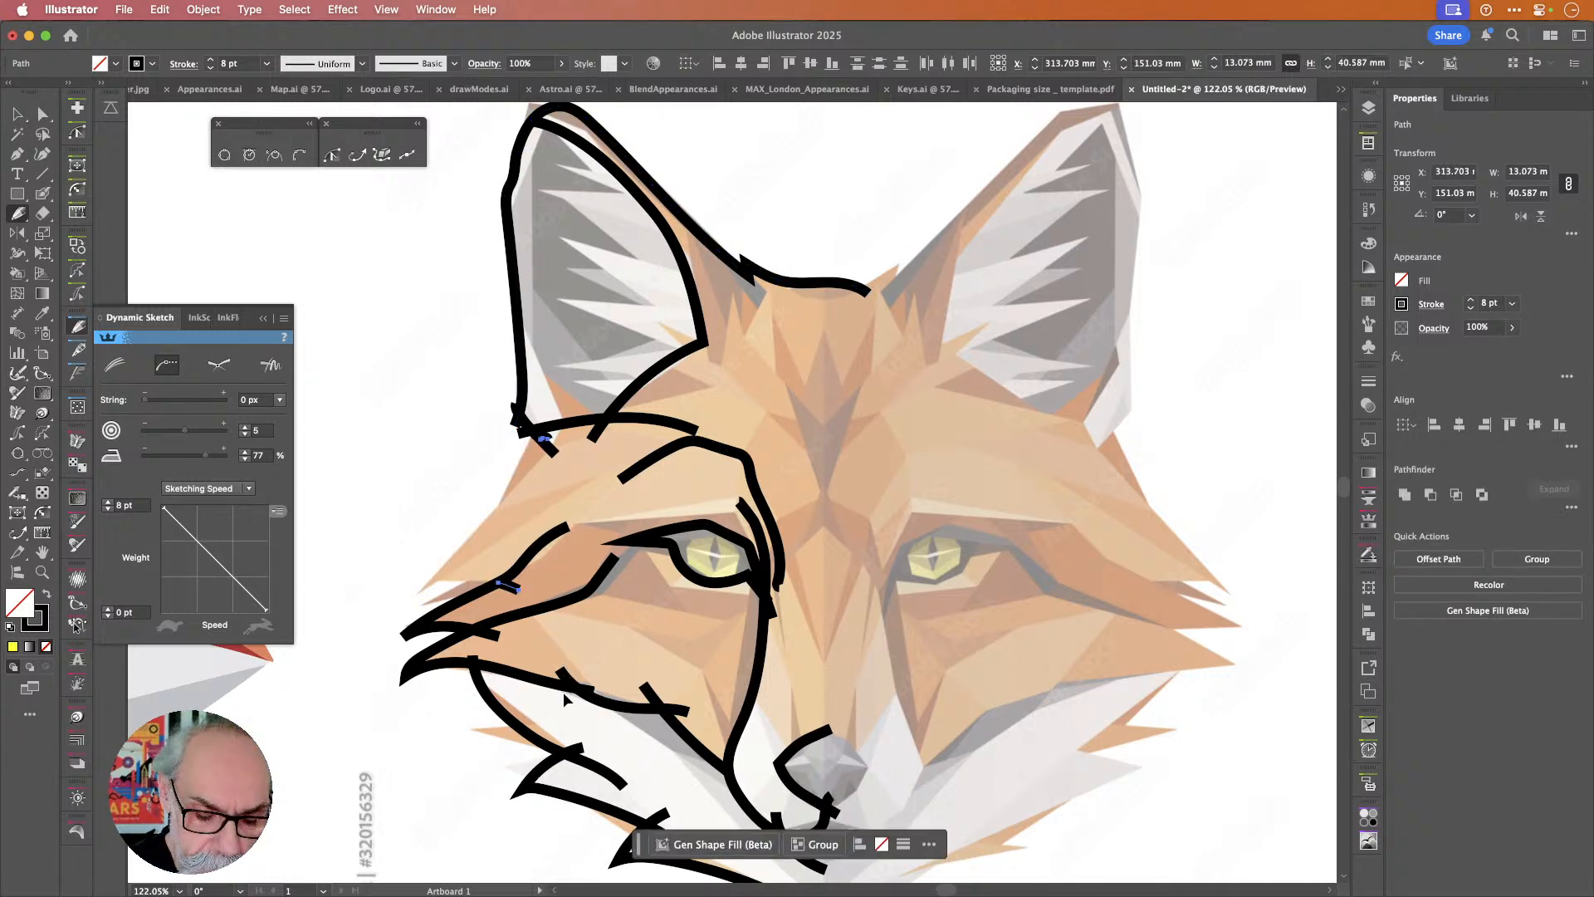
pyautogui.press('super+z')
pyautogui.press('super+z')
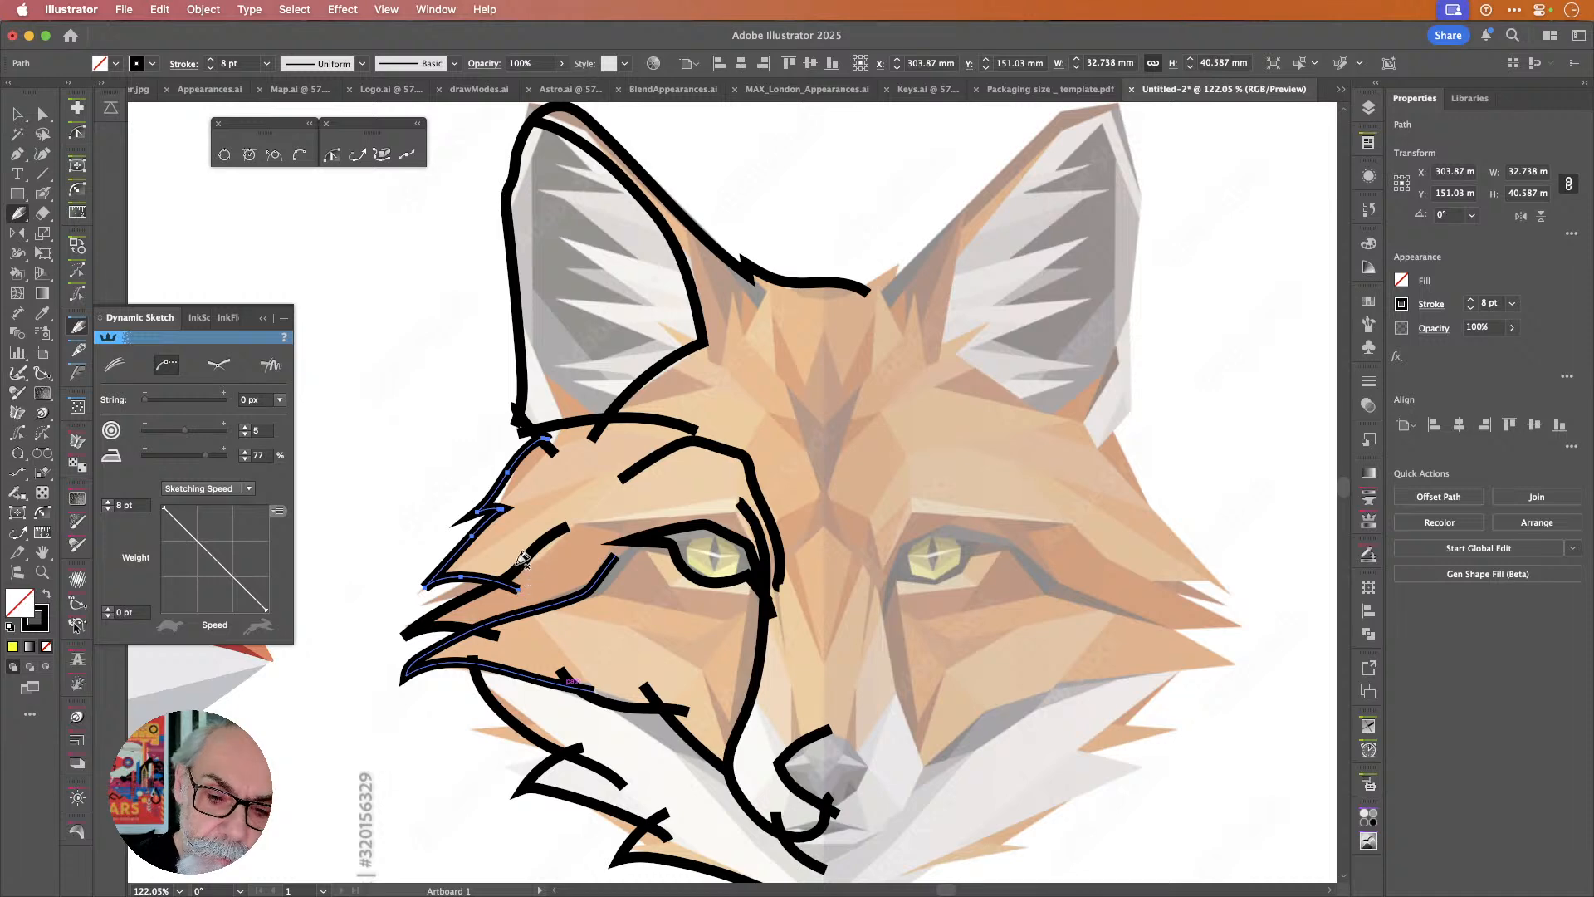
pyautogui.press('super+z')
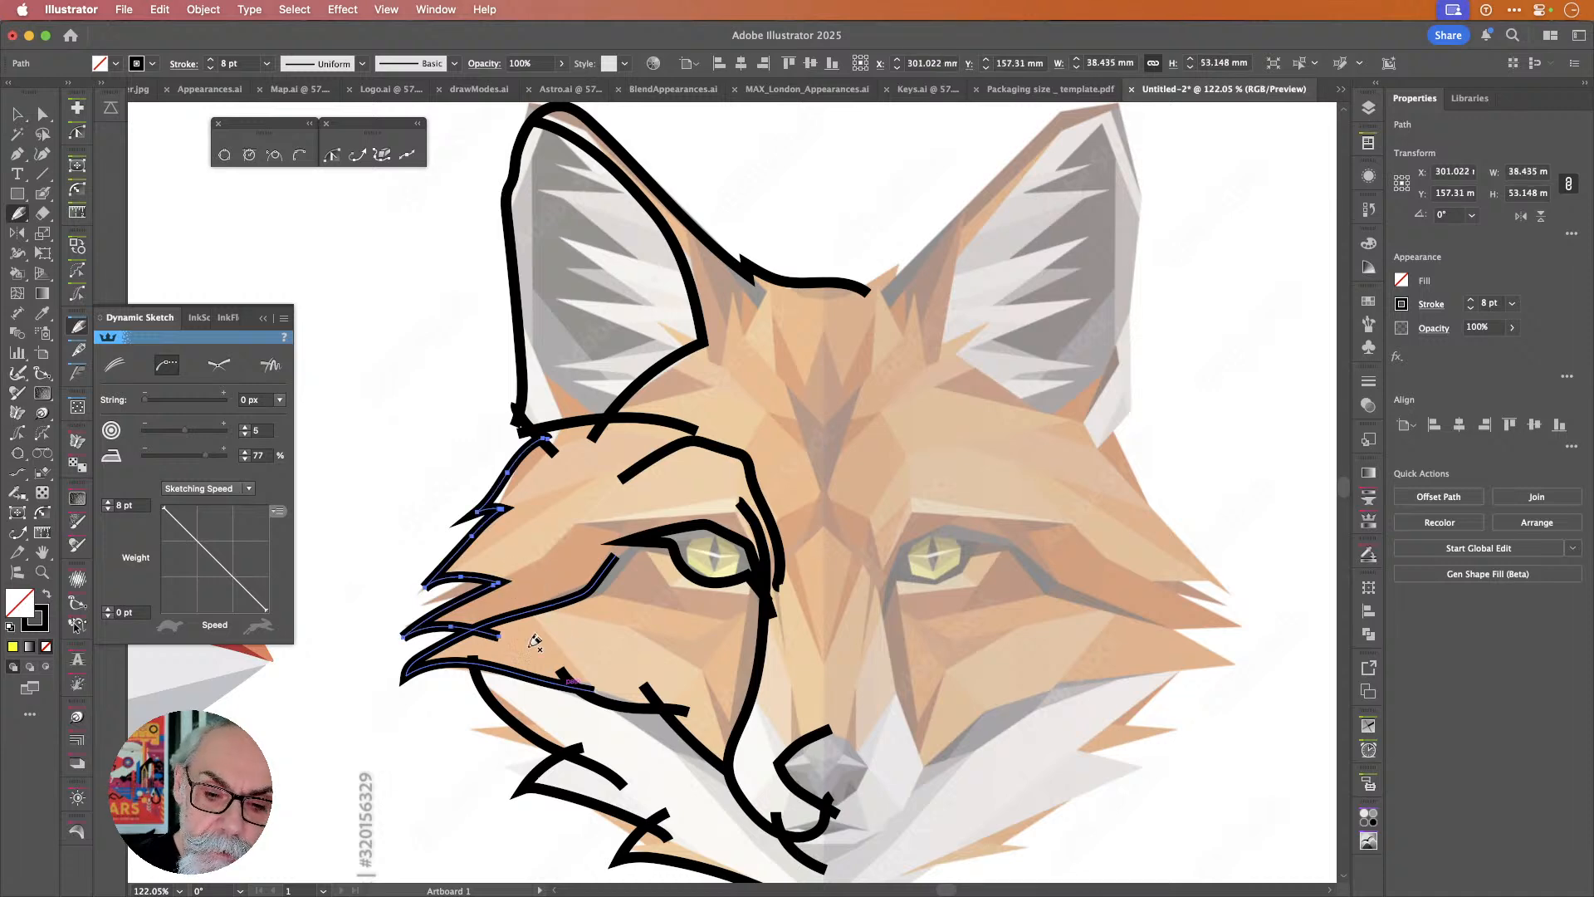
pyautogui.press('super+z')
pyautogui.press('super+z')
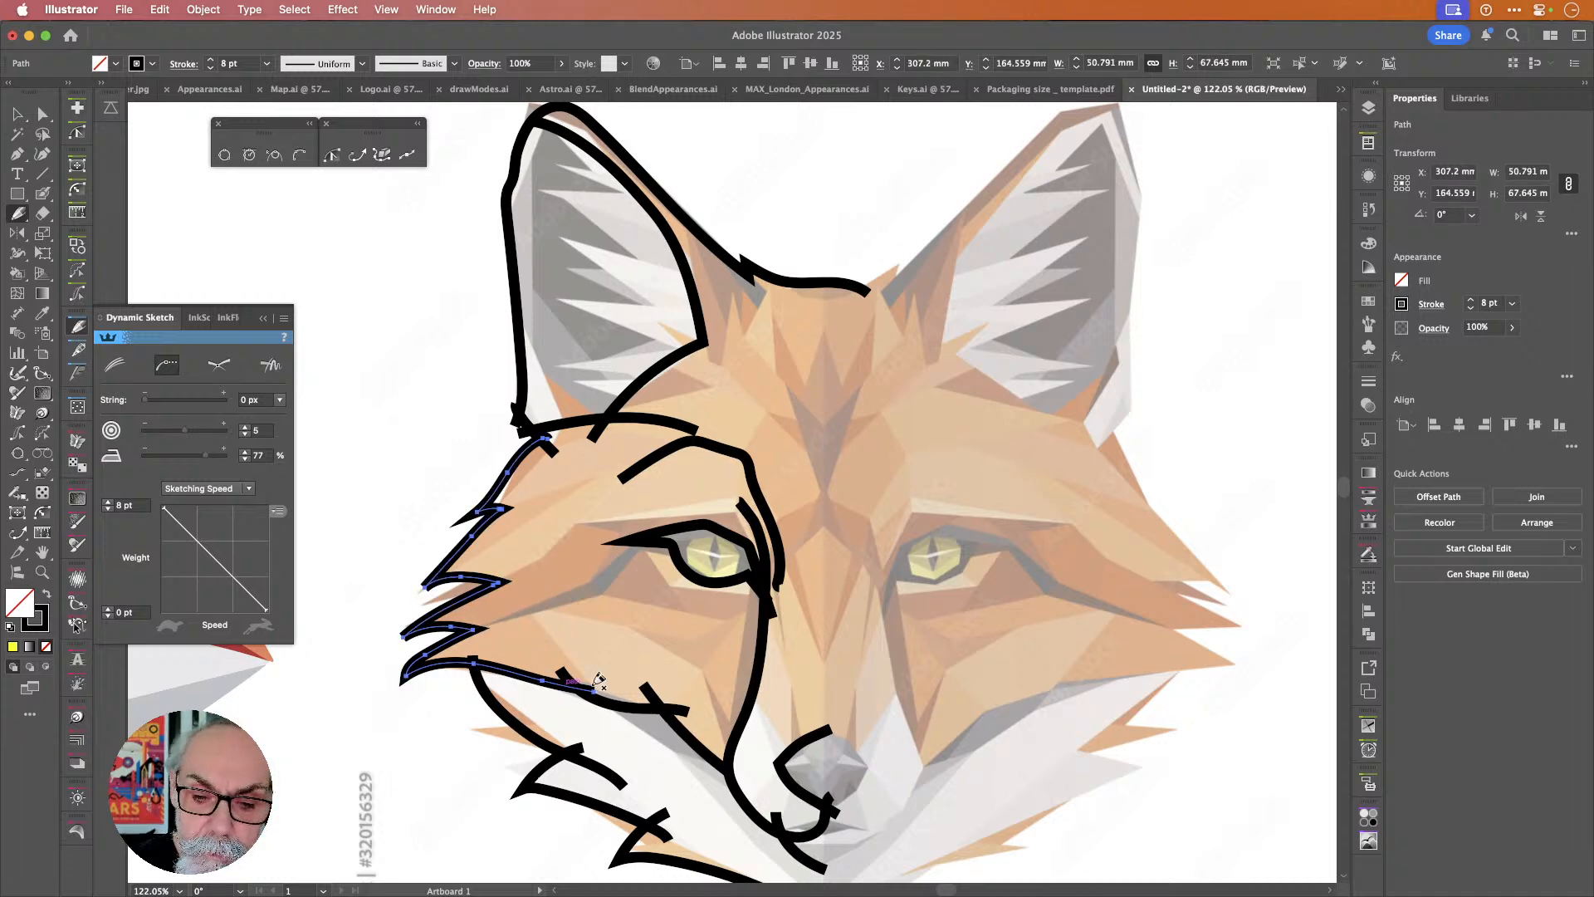
# Trim and join the inner cheek line down to the muzzle, and the jagged lower fur edge from cheek to chin.
pyautogui.moveTo(569, 679); pyautogui.dragTo(725, 722)
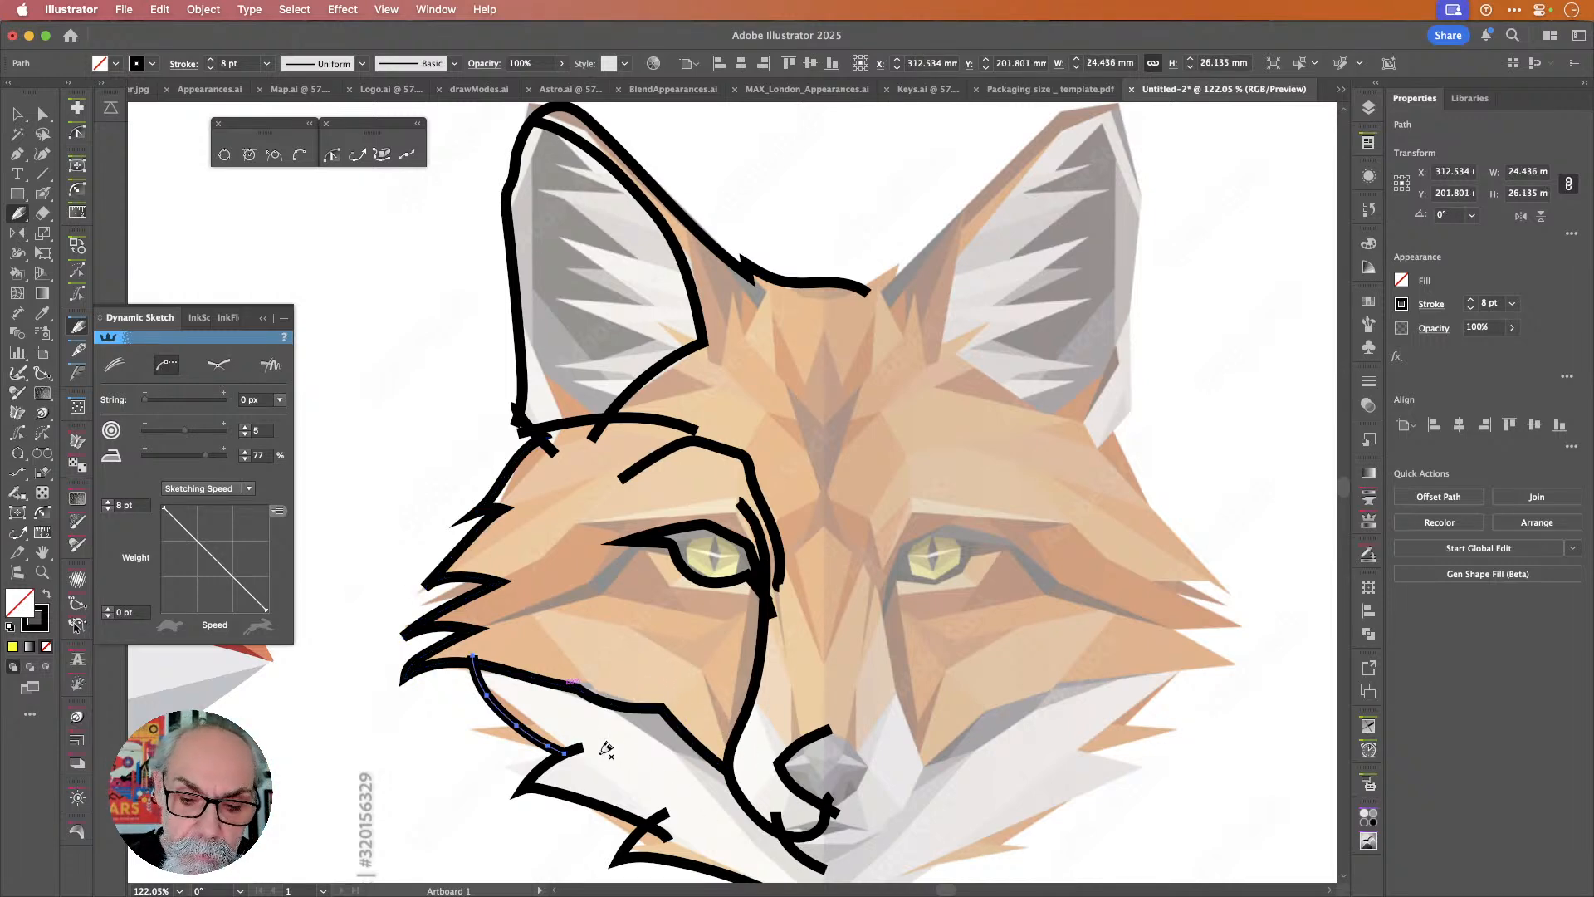
pyautogui.moveTo(594, 750); pyautogui.dragTo(677, 816)
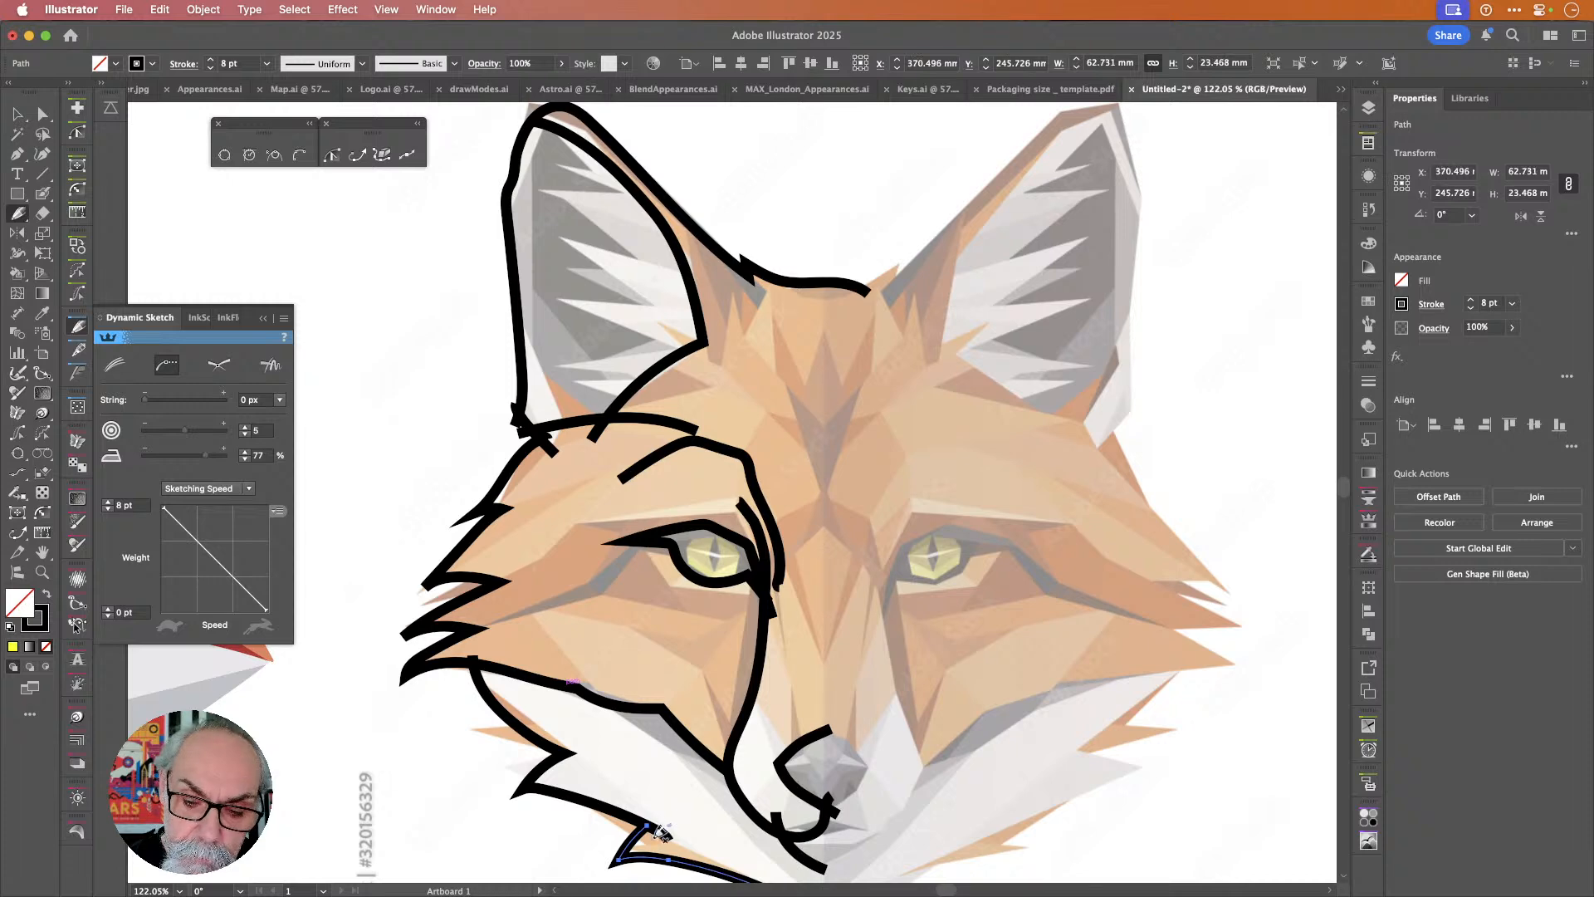
pyautogui.scroll(-2, 894, 649)
pyautogui.scroll(-6, 894, 648)
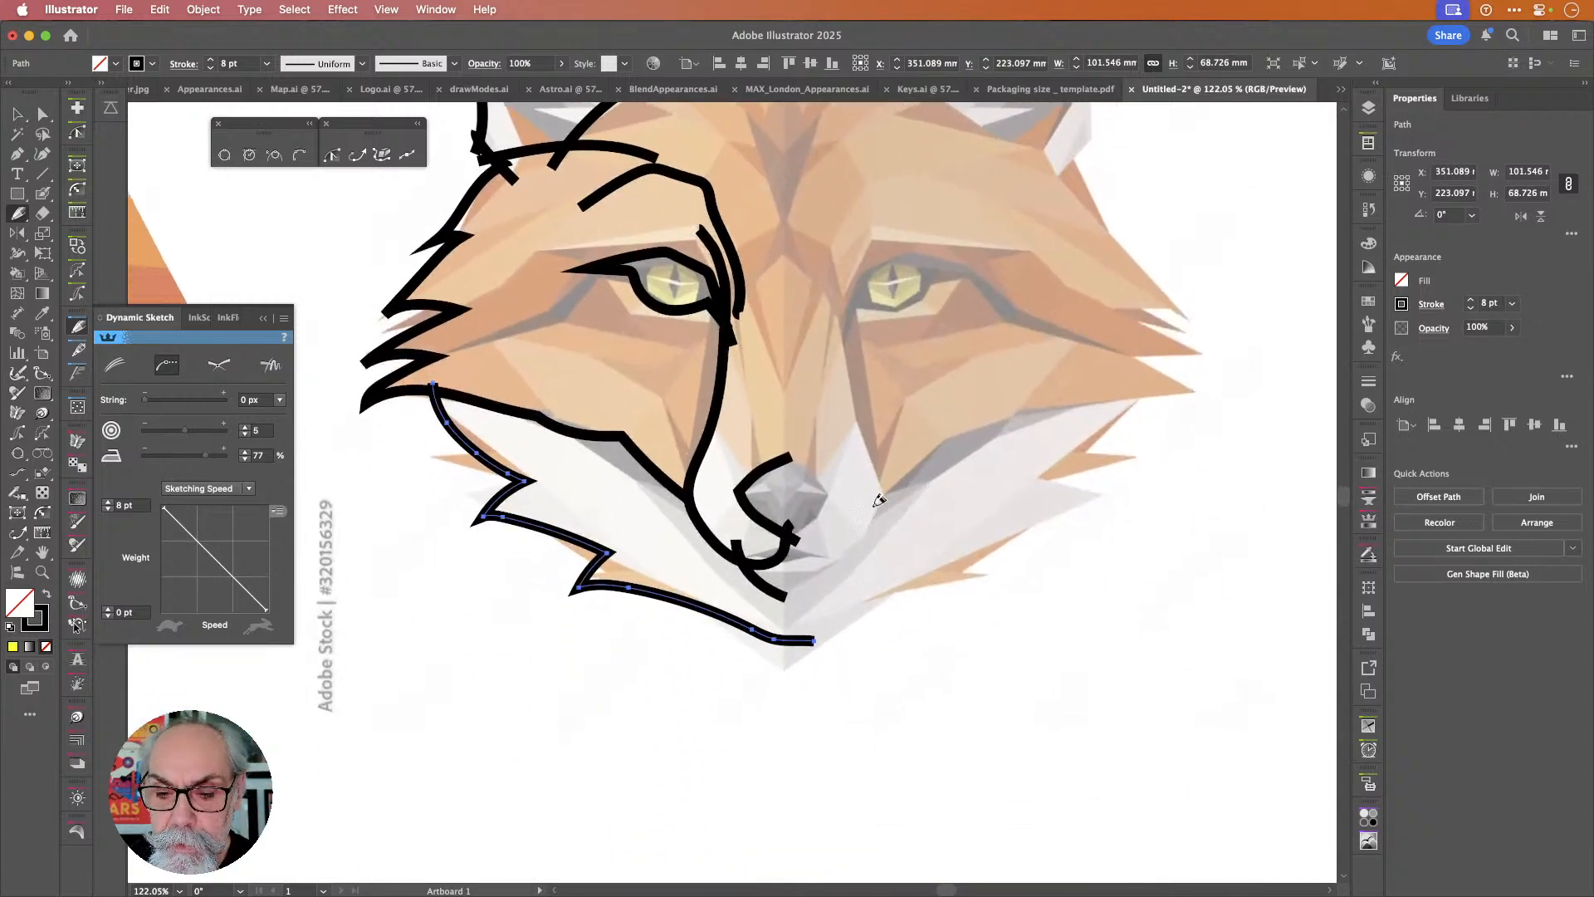
# Trim the chin curve's overhang at the muzzle line, and join the muzzle line to the nose outline.
pyautogui.moveTo(741, 563); pyautogui.dragTo(786, 598)
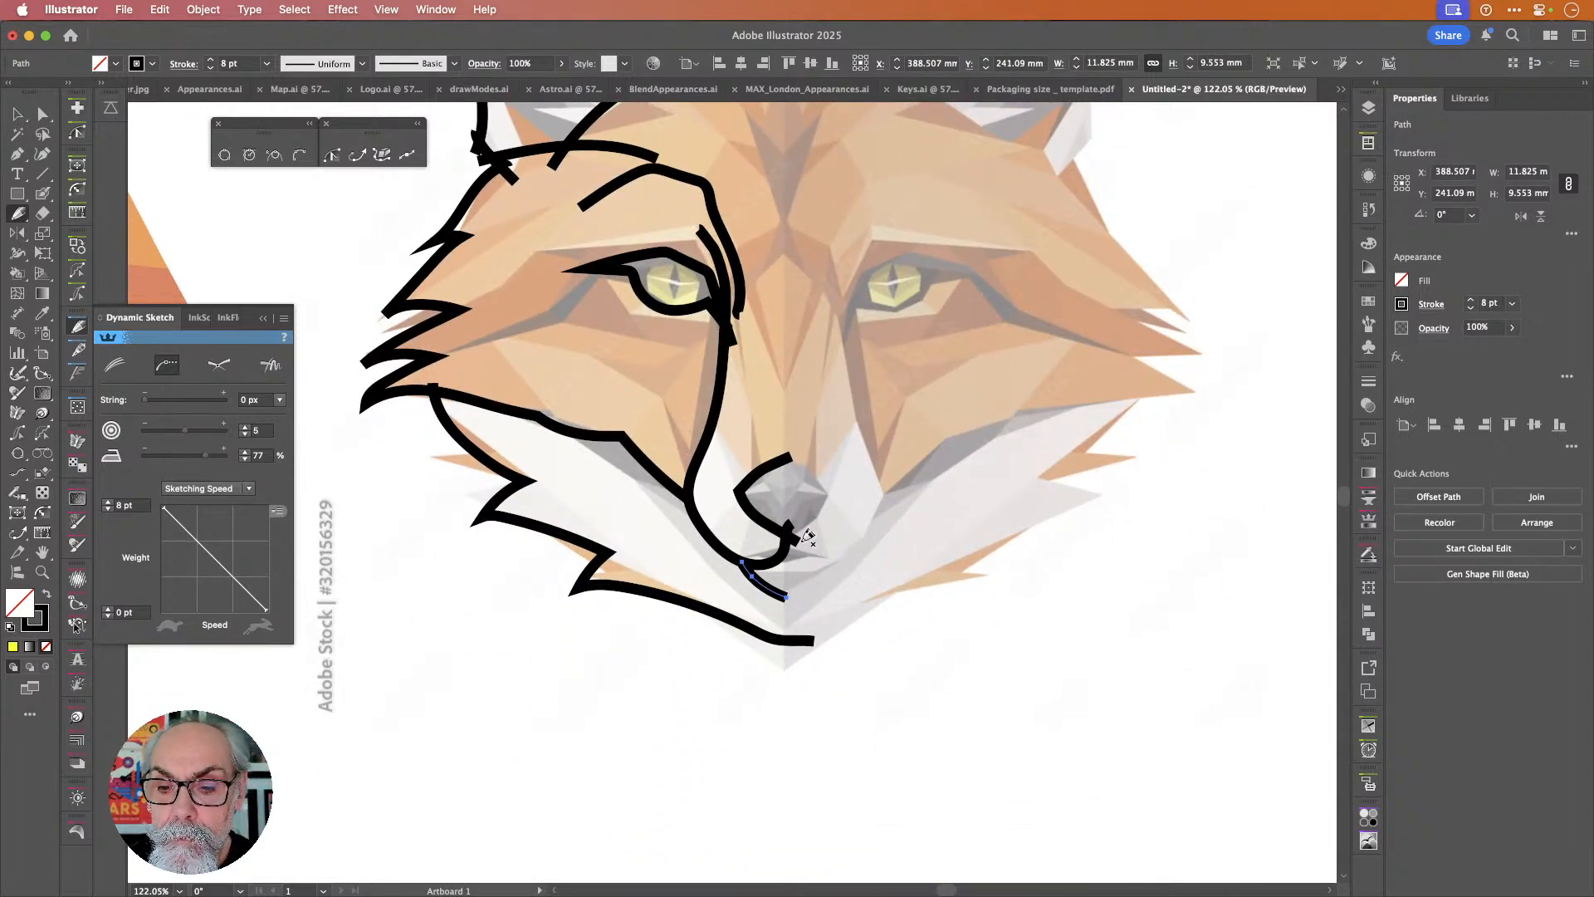
pyautogui.keyDown('super'); pyautogui.click(784, 531); pyautogui.keyUp('super')
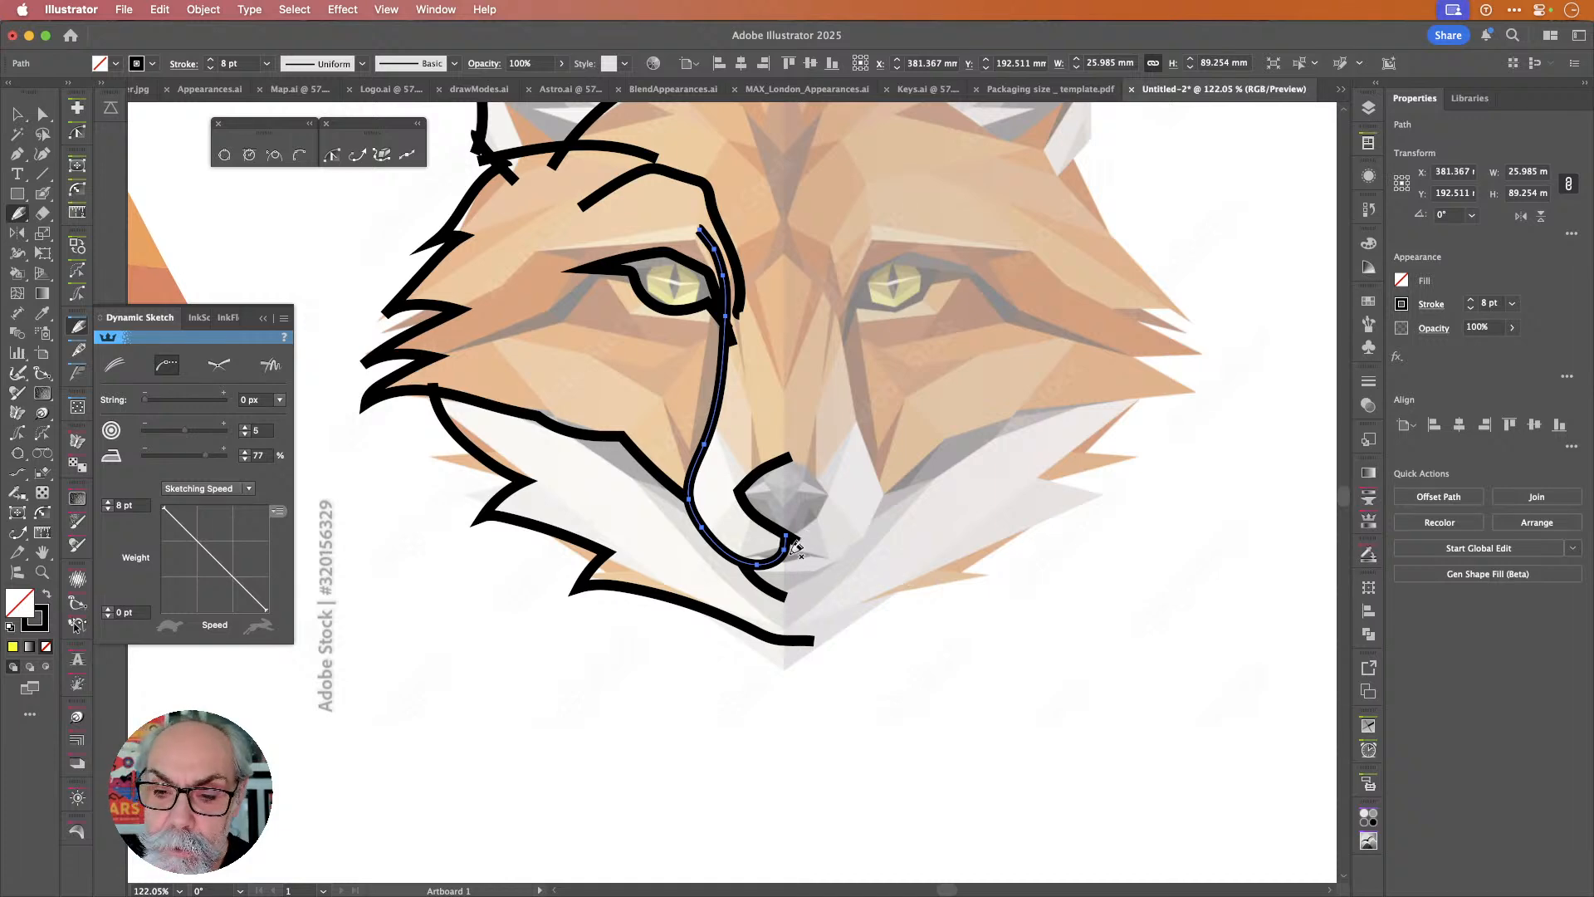
pyautogui.moveTo(787, 534); pyautogui.dragTo(790, 455)
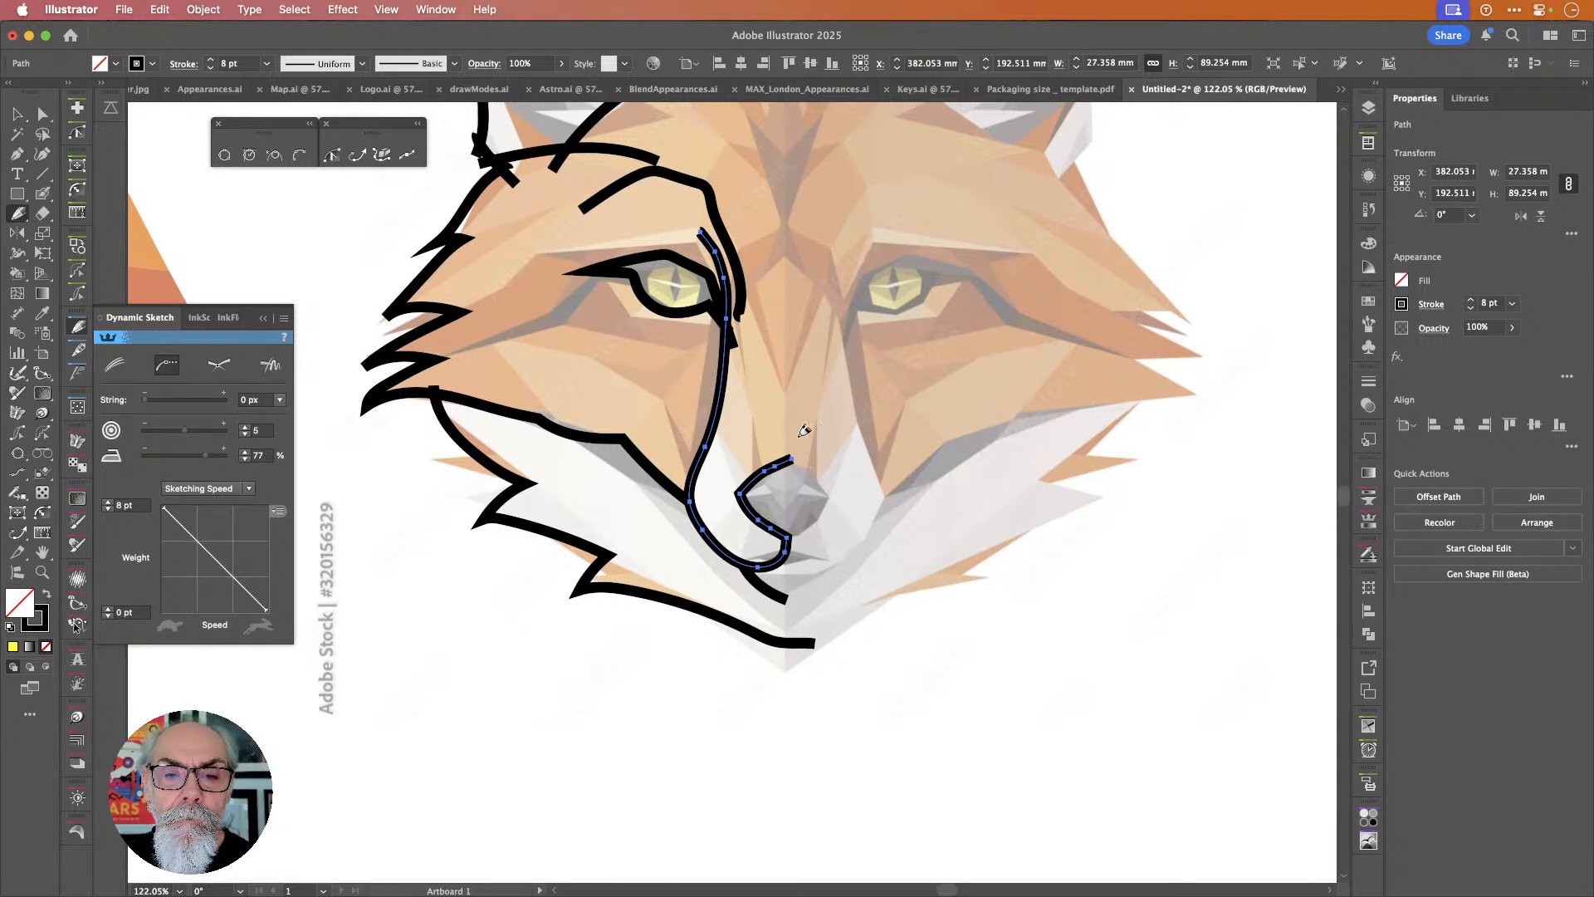
# Return to the Pencil tool and check its temporary Smooth tool toggle at the left ear's base.
pyautogui.scroll(5, 510, 183)
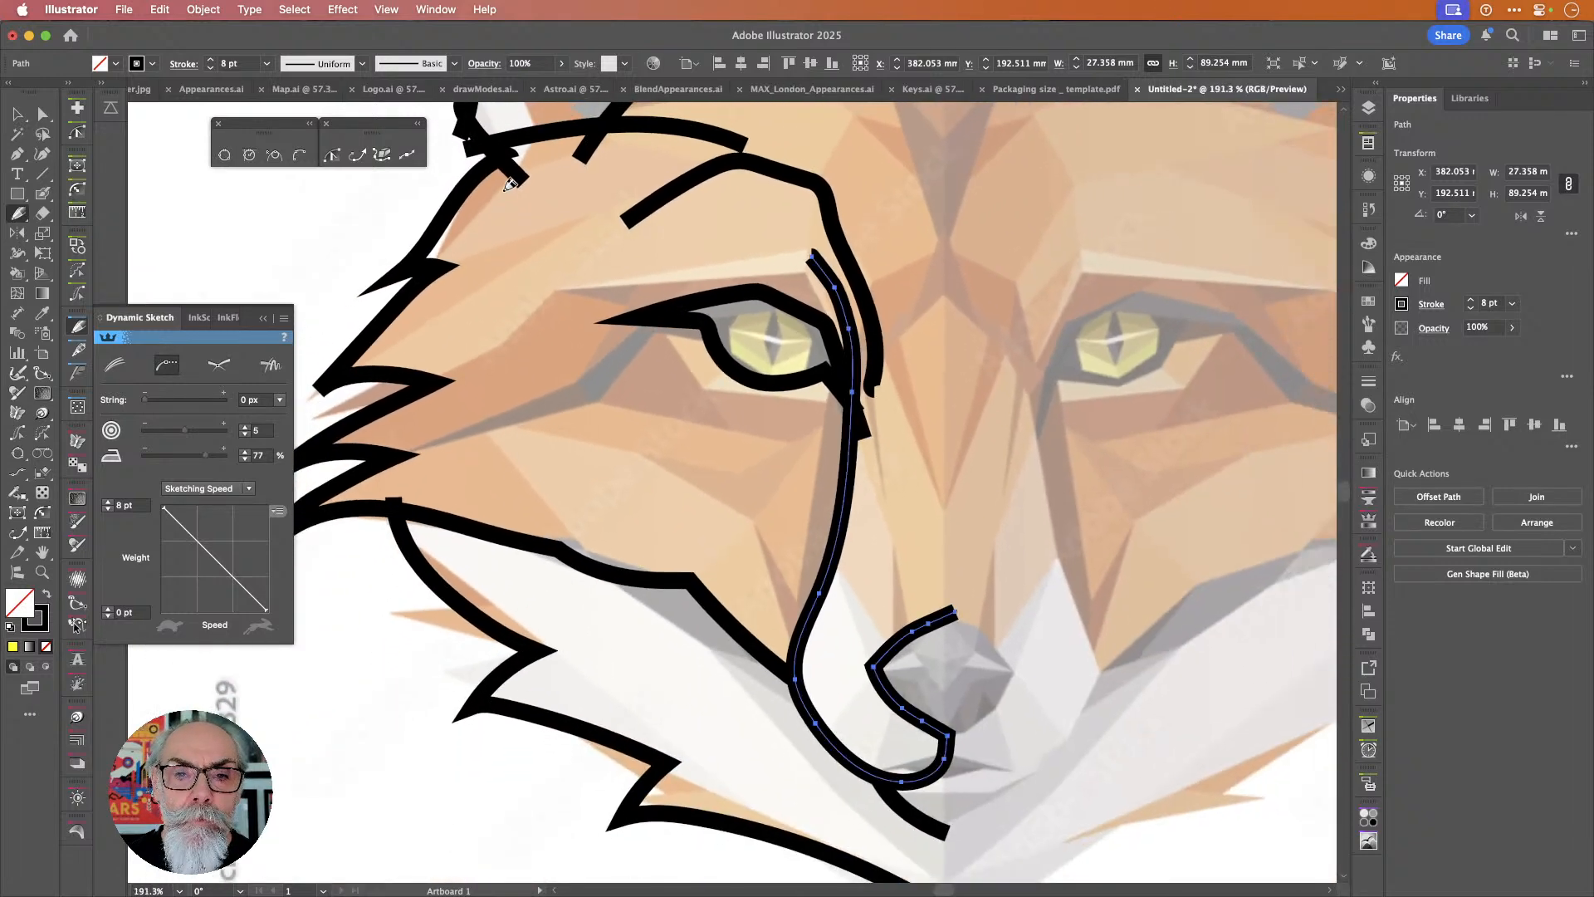
pyautogui.moveTo(510, 183); pyautogui.dragTo(635, 424)
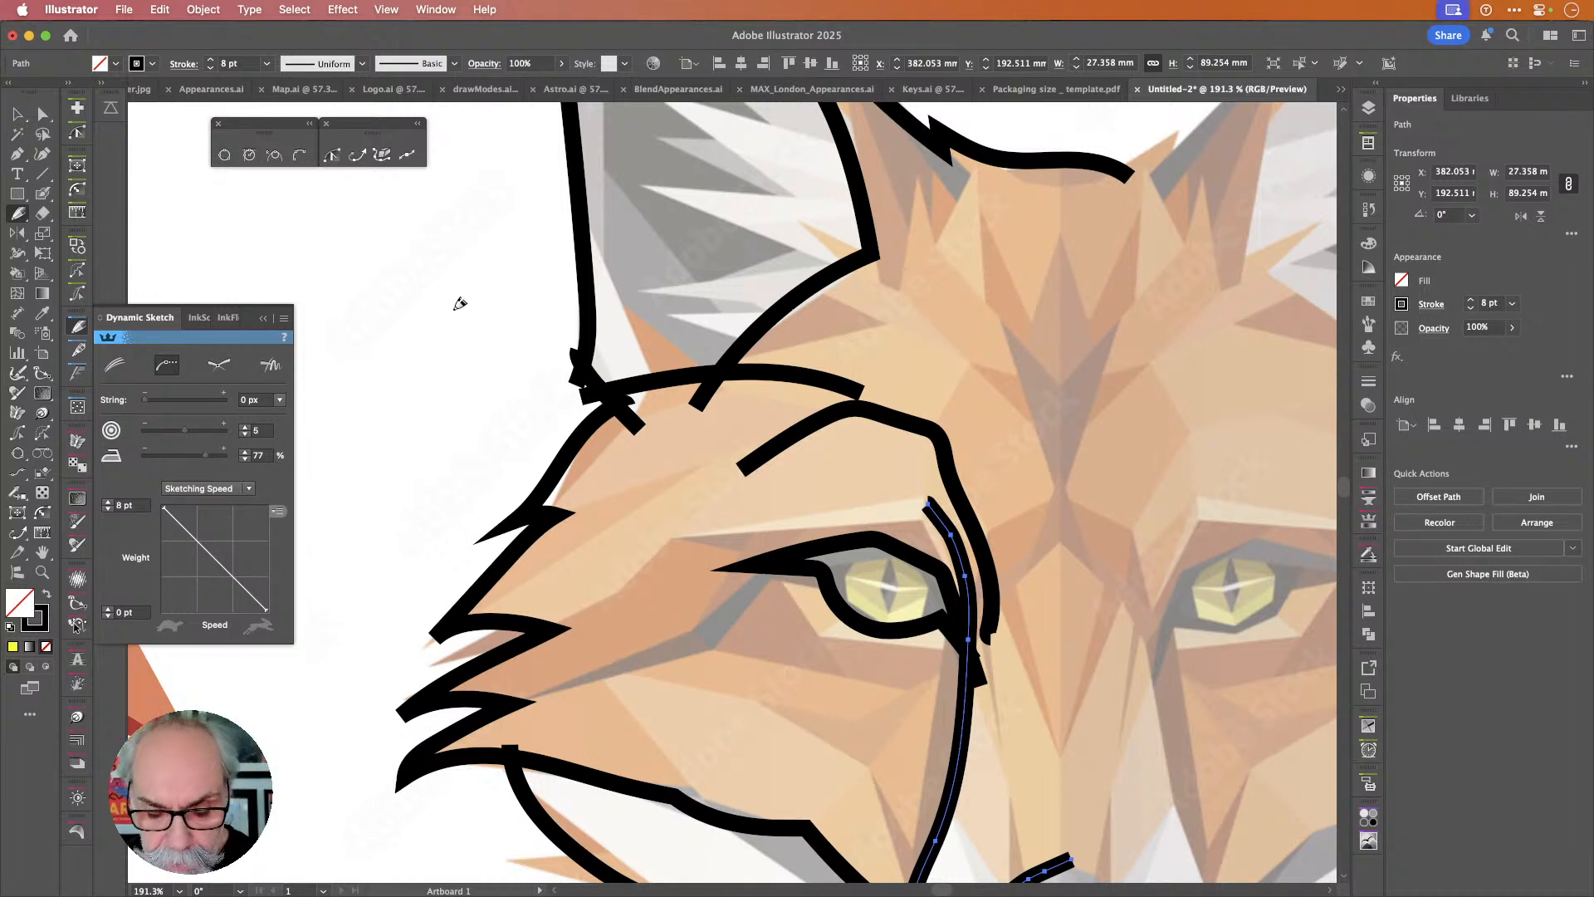
pyautogui.press('n')
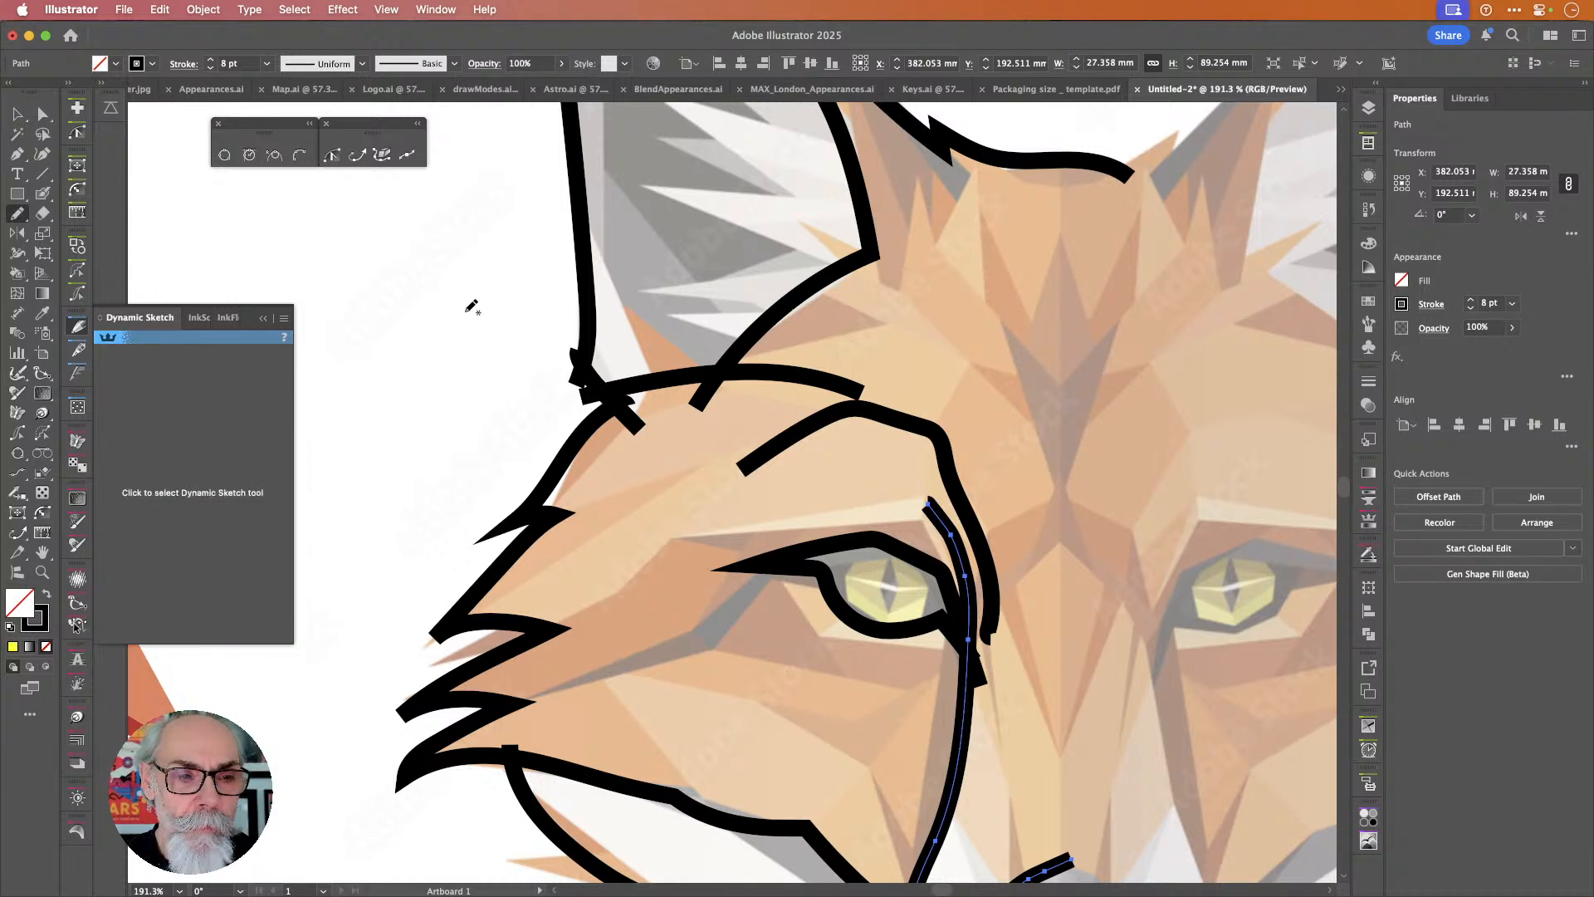
pyautogui.hotkey('shift', 'n')
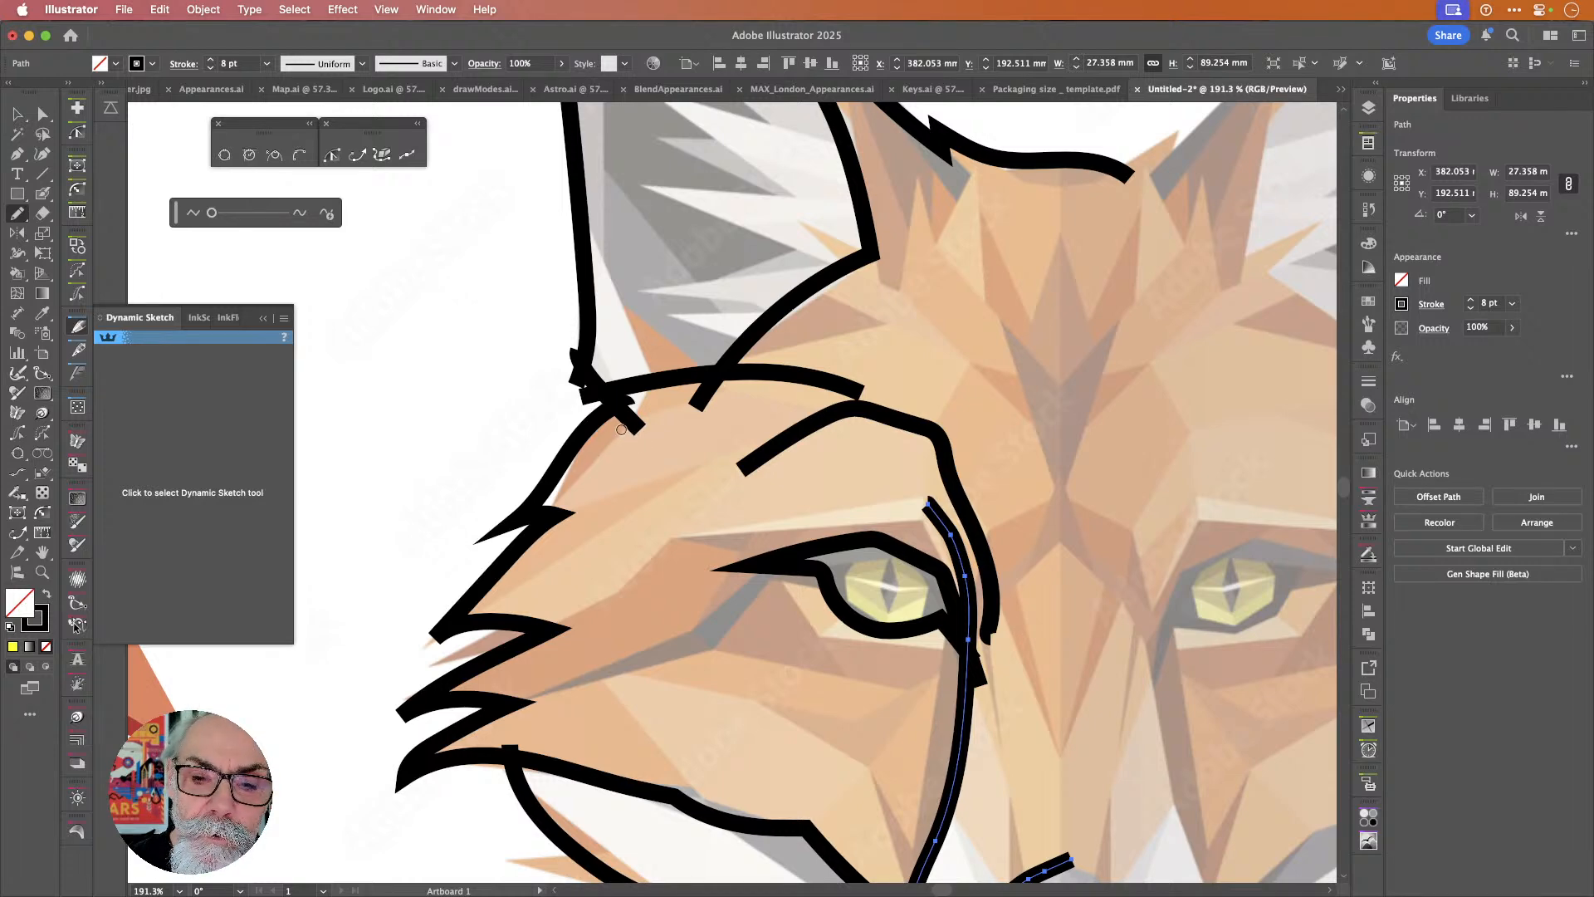
pyautogui.hotkey('shift', 'n')
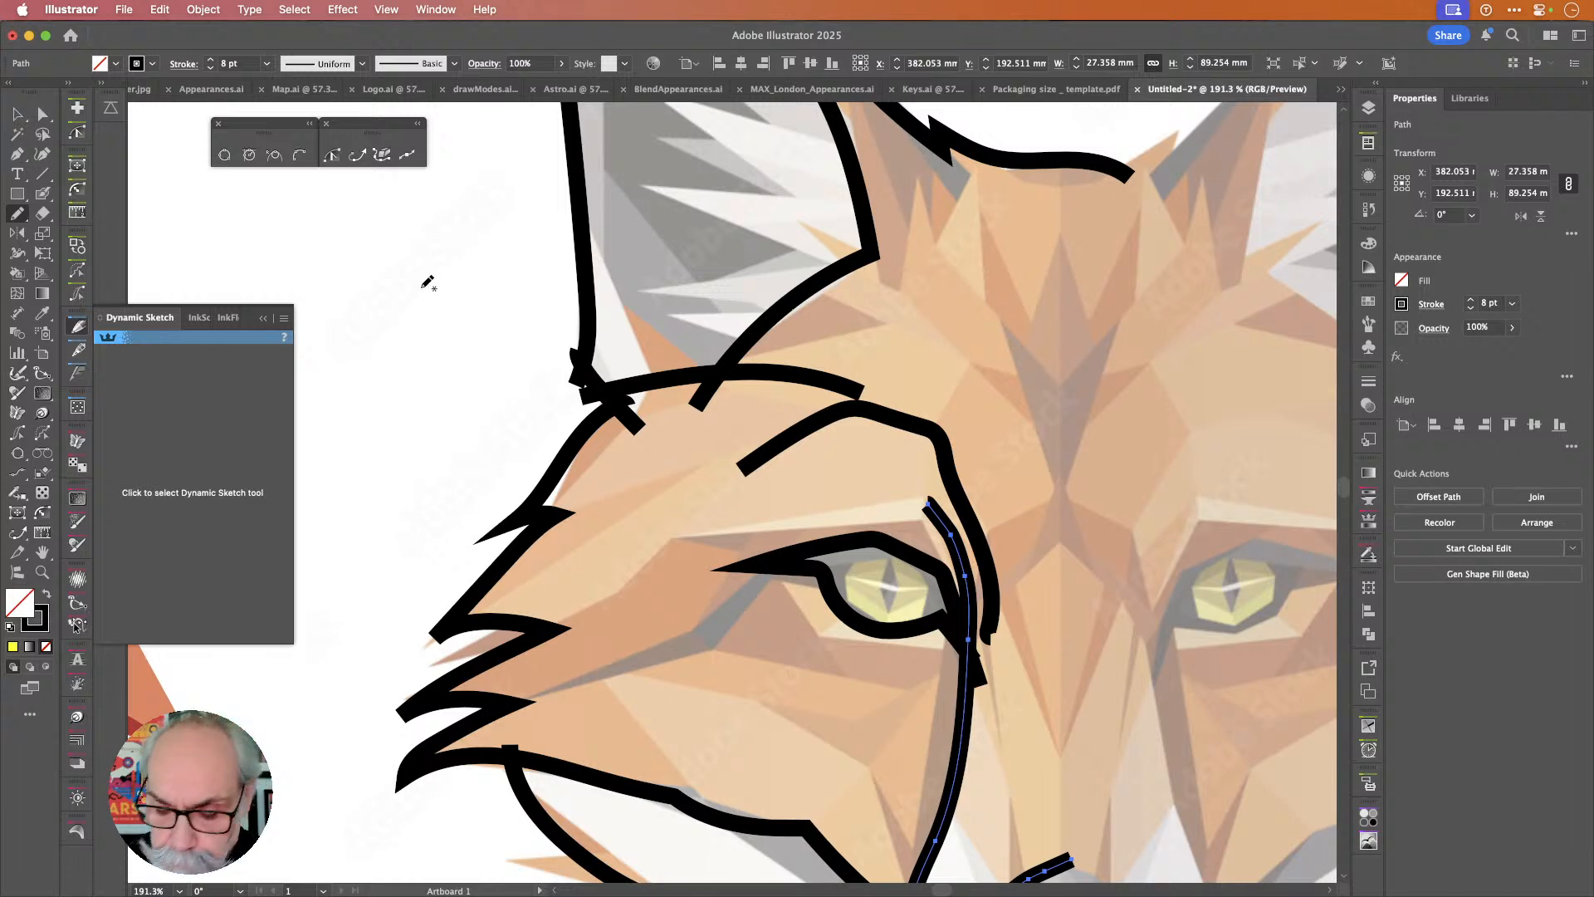
# Review the Pencil tool's options for fidelity, smoothing toggle, path closing and editing of selected paths.
pyautogui.press('Return')
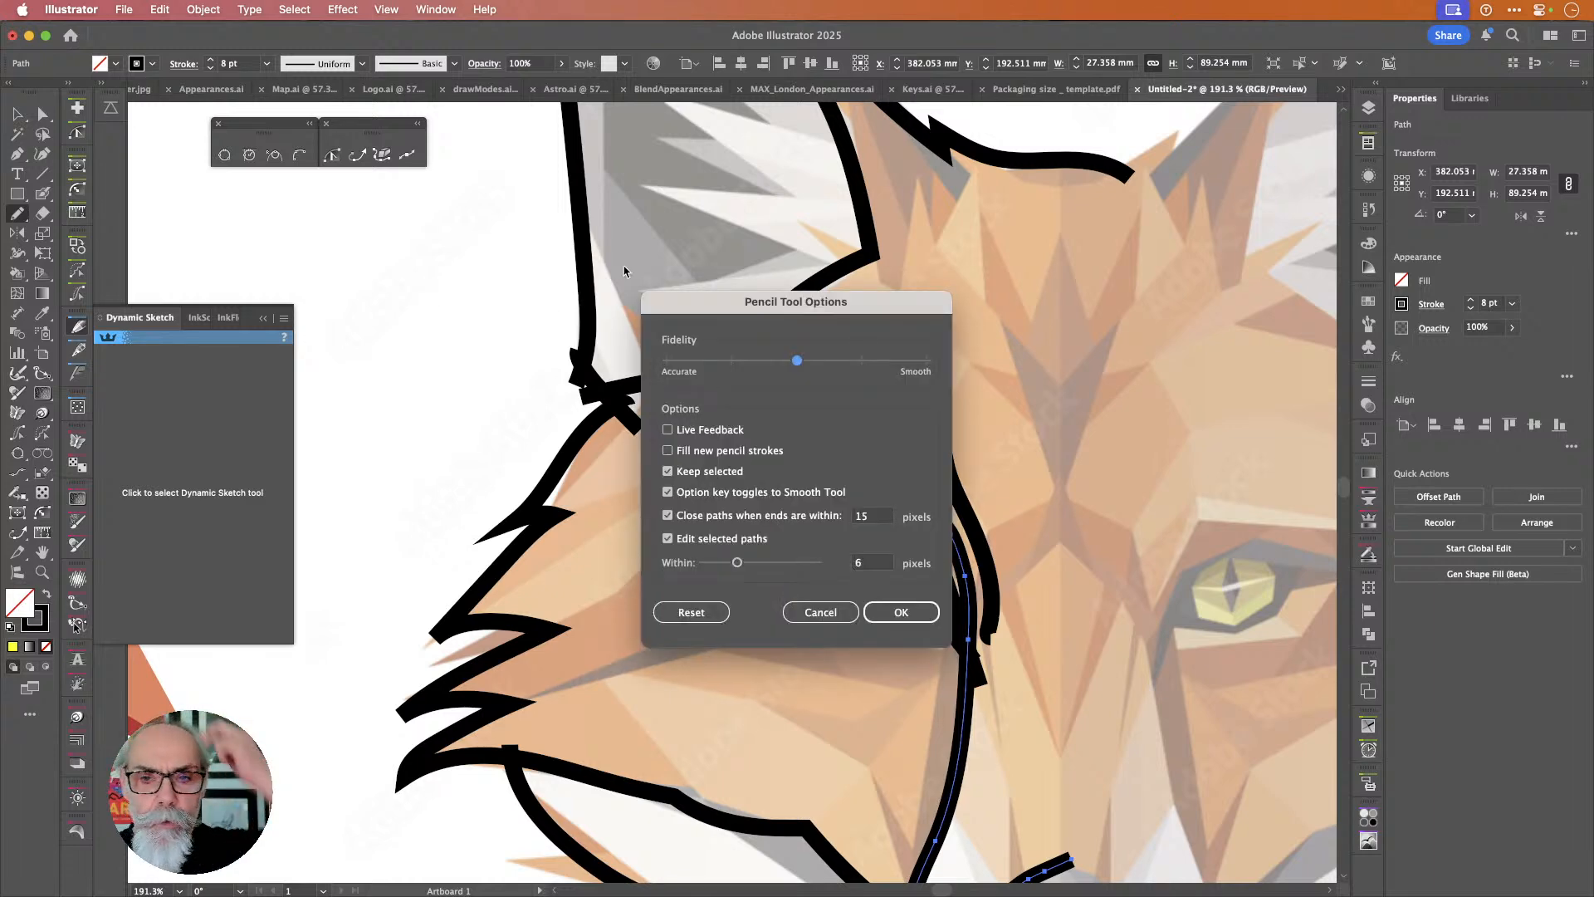
pyautogui.moveTo(698, 305); pyautogui.dragTo(587, 239)
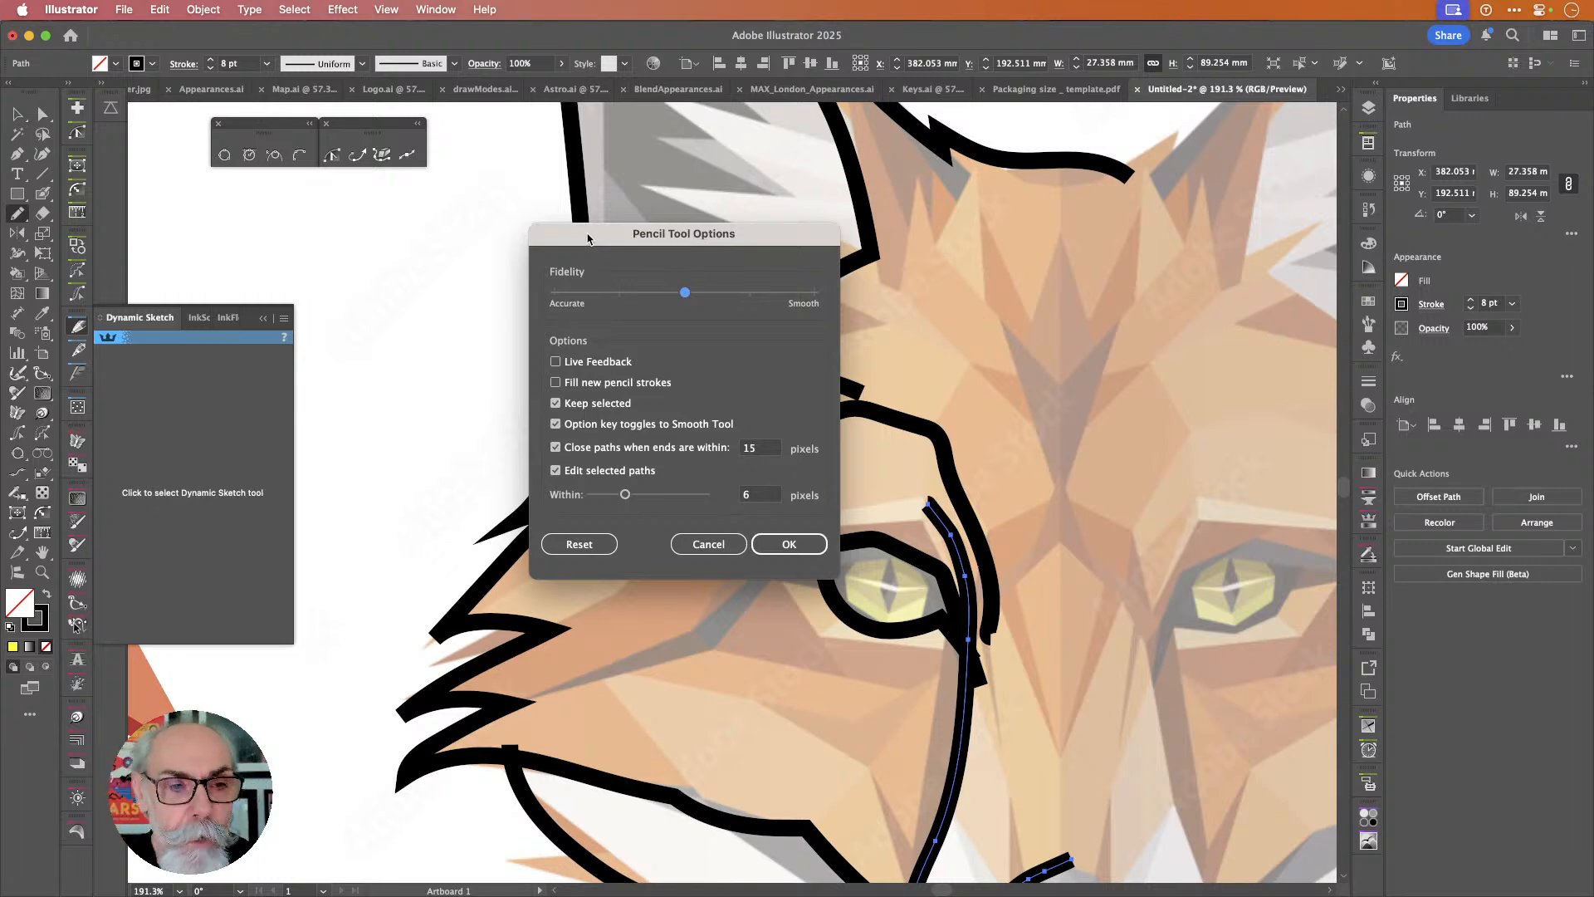
pyautogui.press('Return')
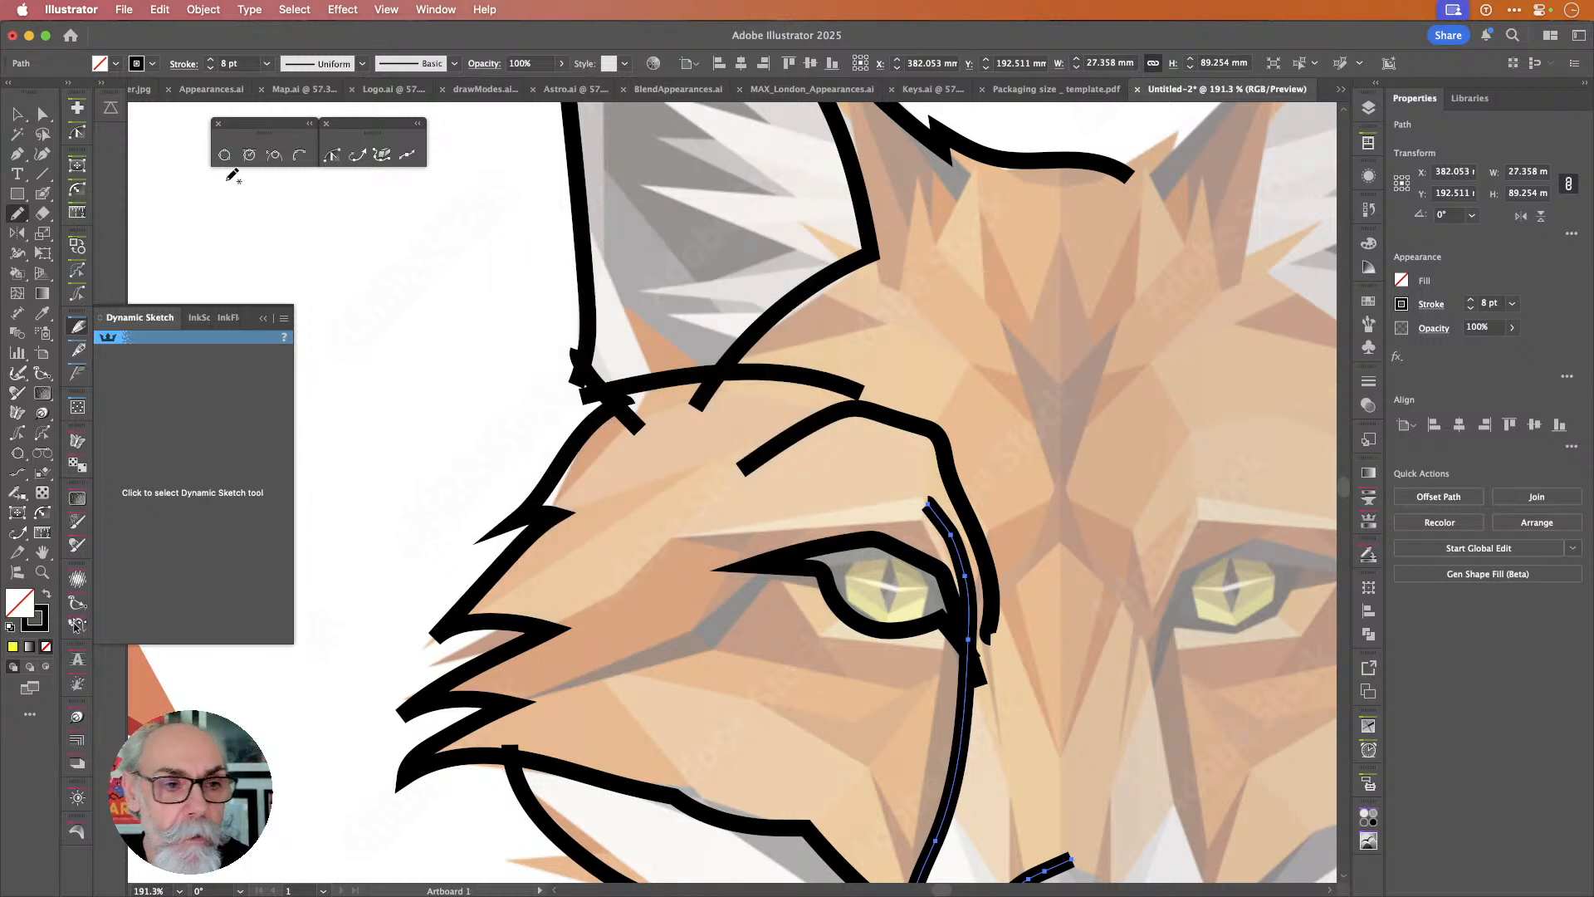
pyautogui.doubleClick(16, 216)
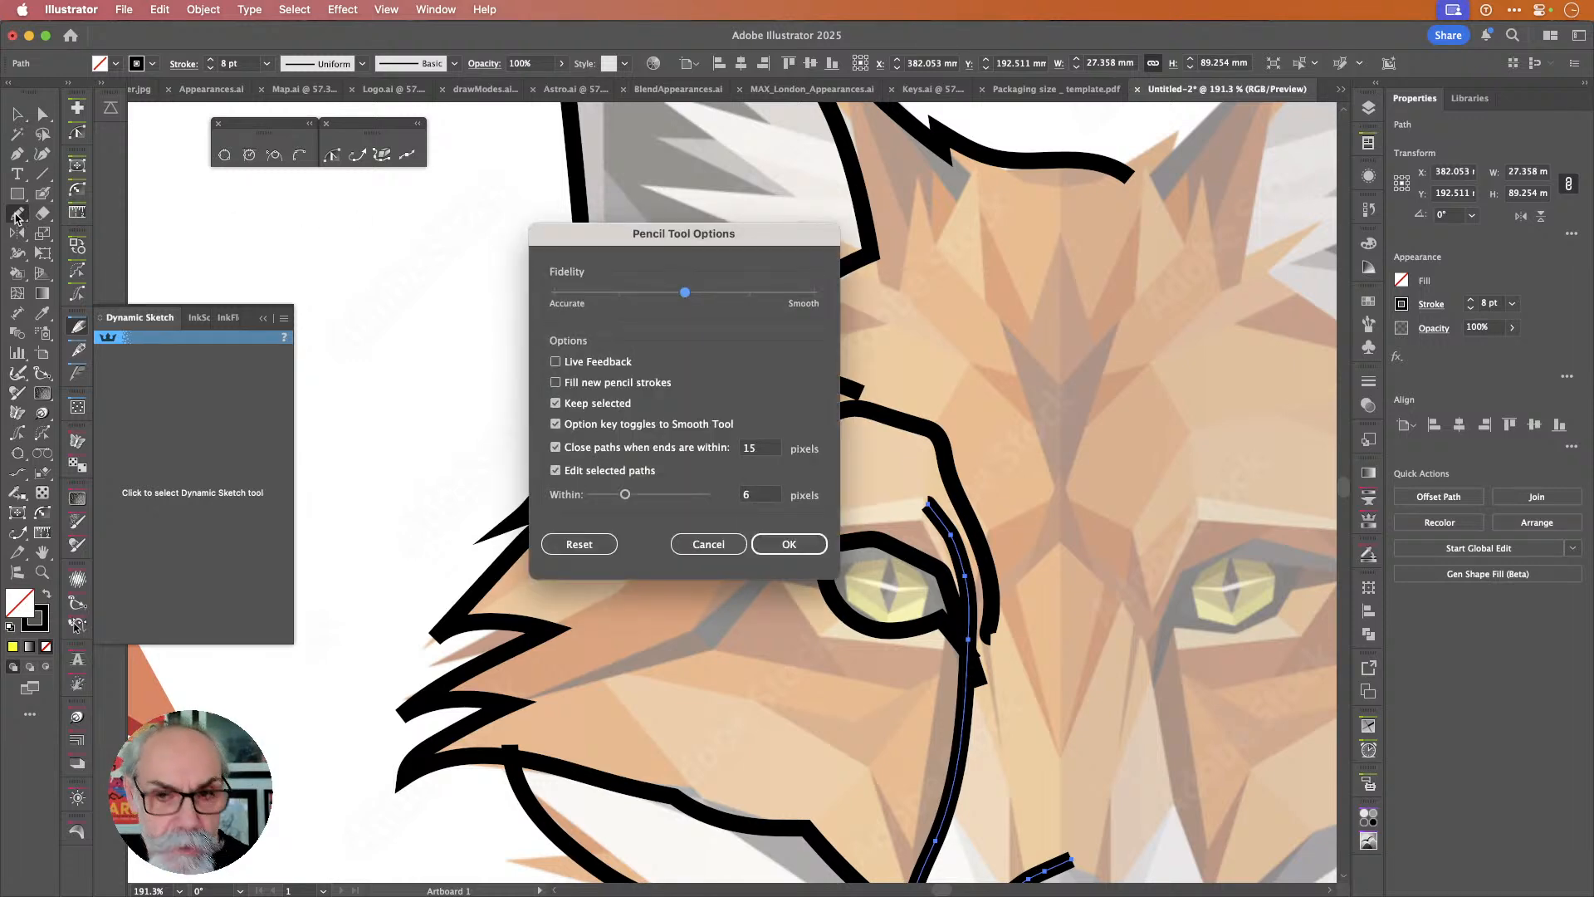
pyautogui.press('Return')
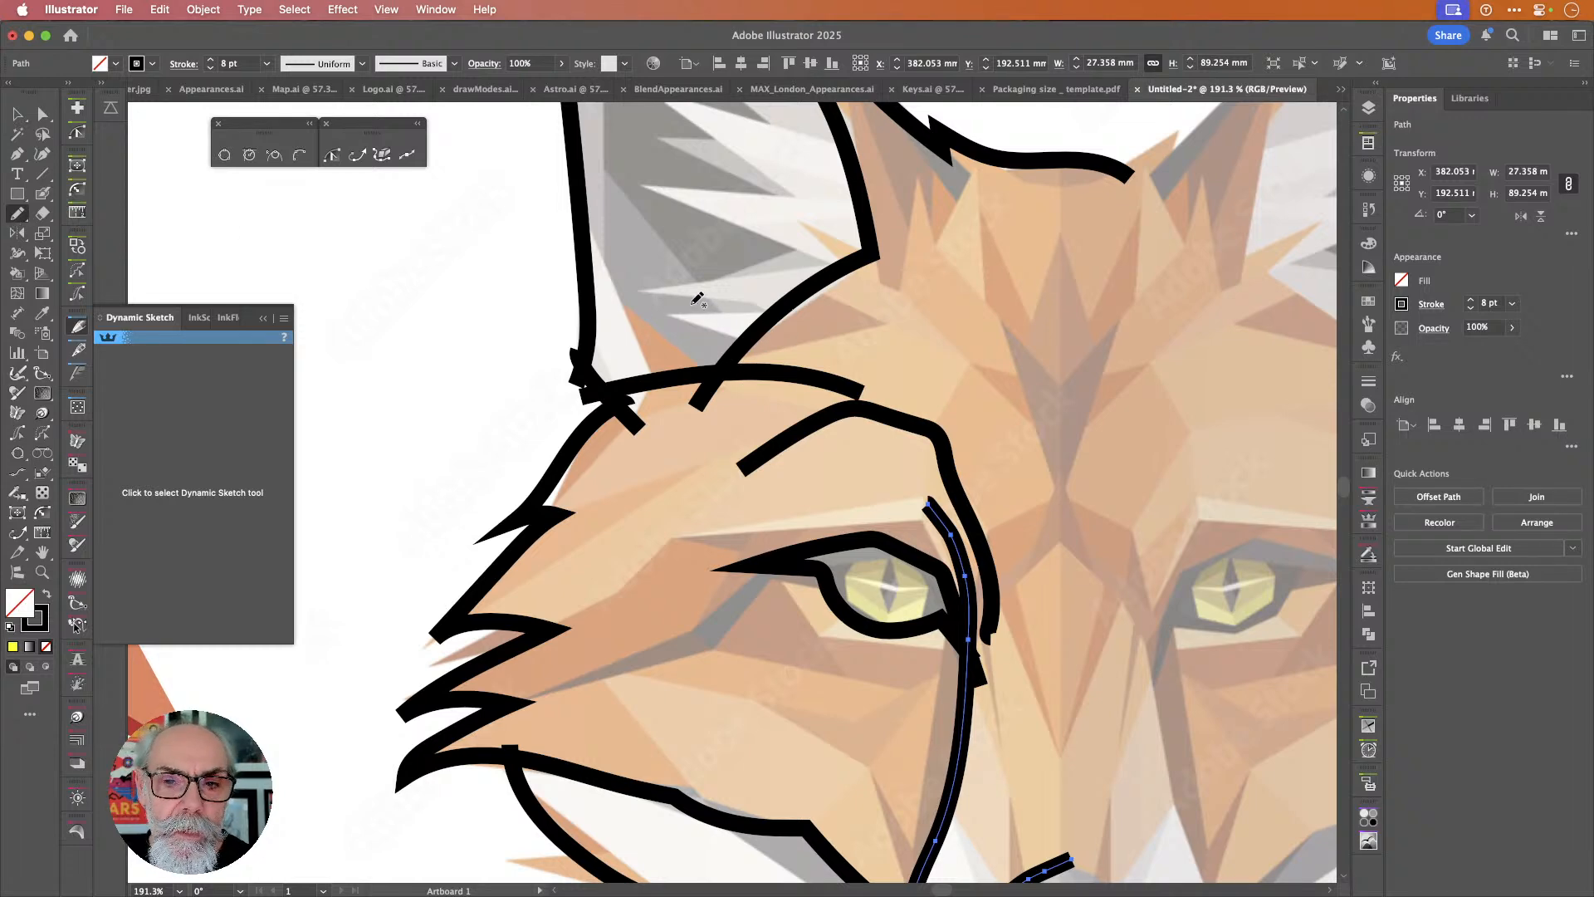
# Try different Fidelity settings for the Pencil tool, including the smoothest, and discard the changes.
pyautogui.press('Return')
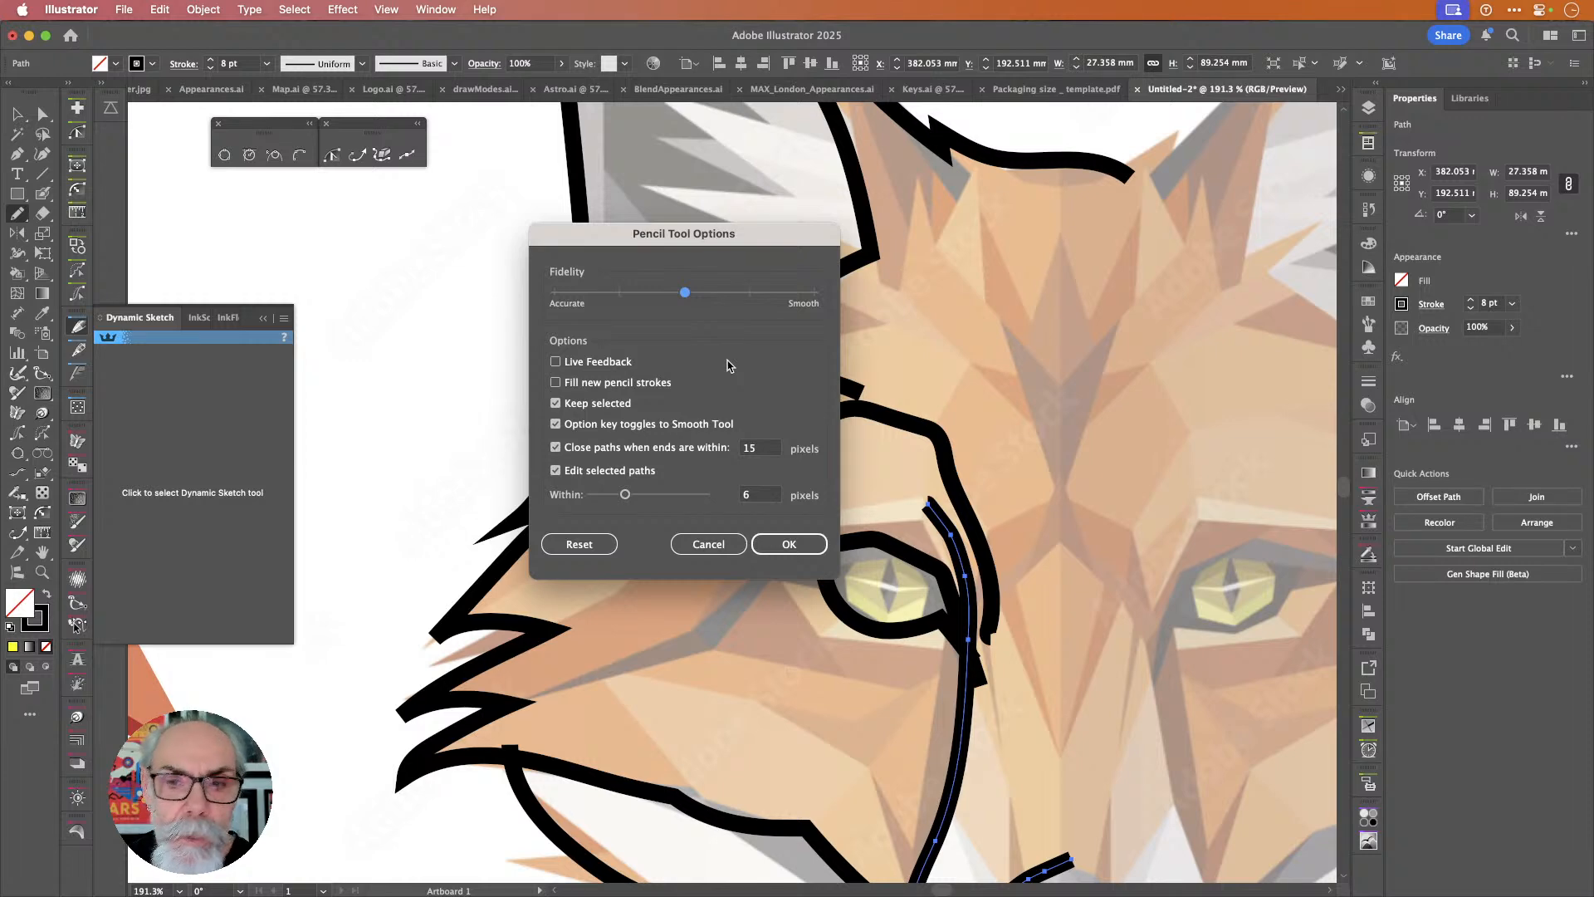
pyautogui.press('Right')
pyautogui.press('Right')
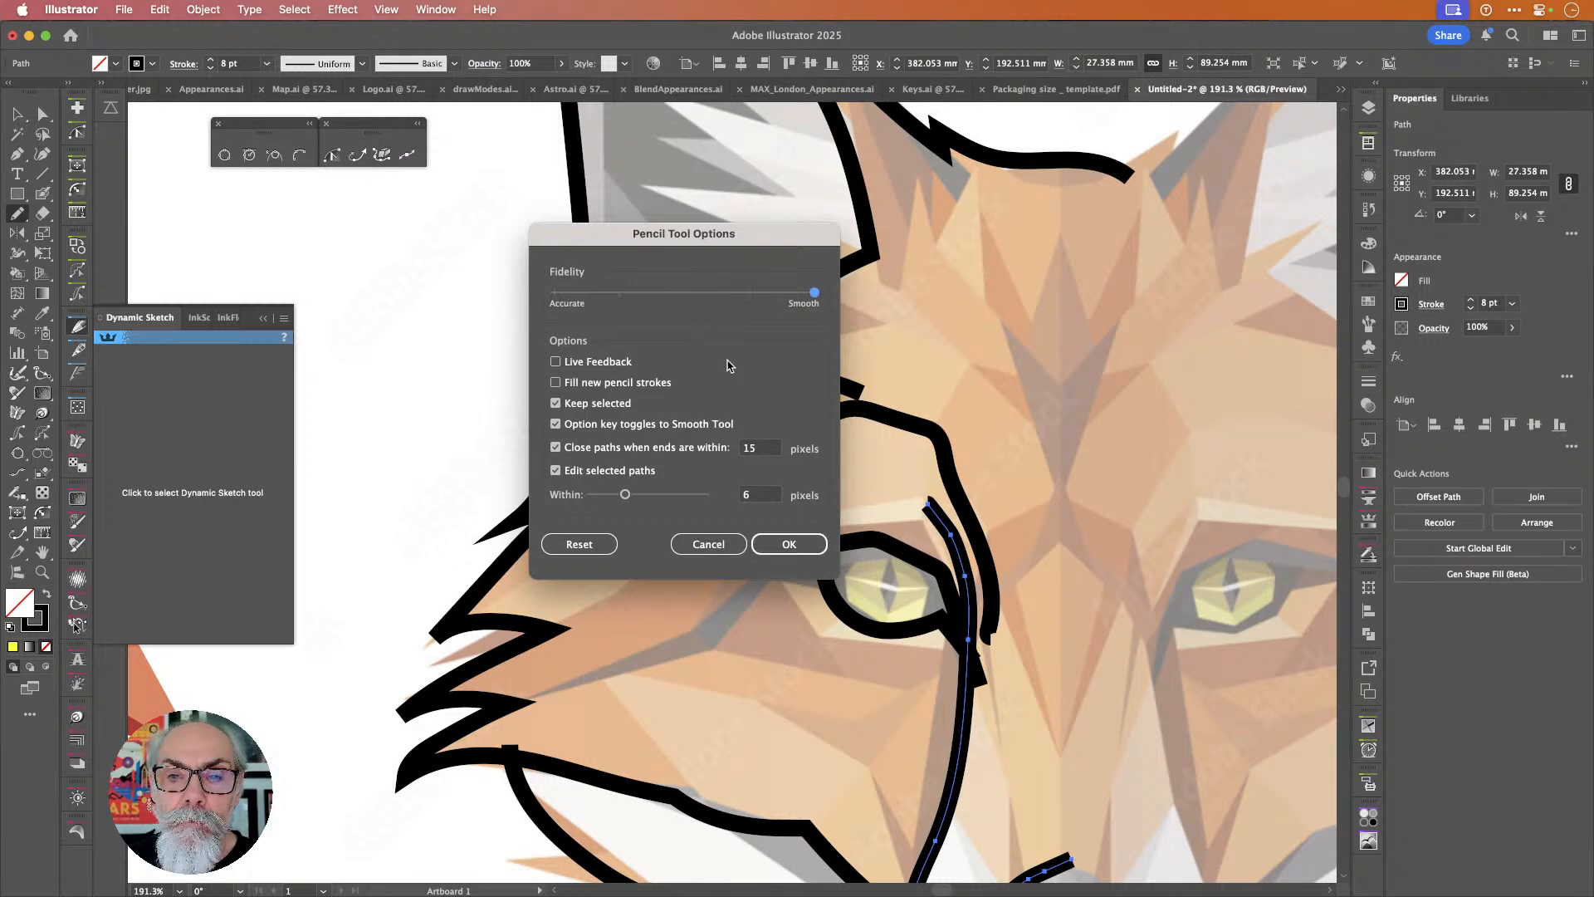
pyautogui.press('Left')
pyautogui.press('Left')
pyautogui.press('Left')
pyautogui.press('Left')
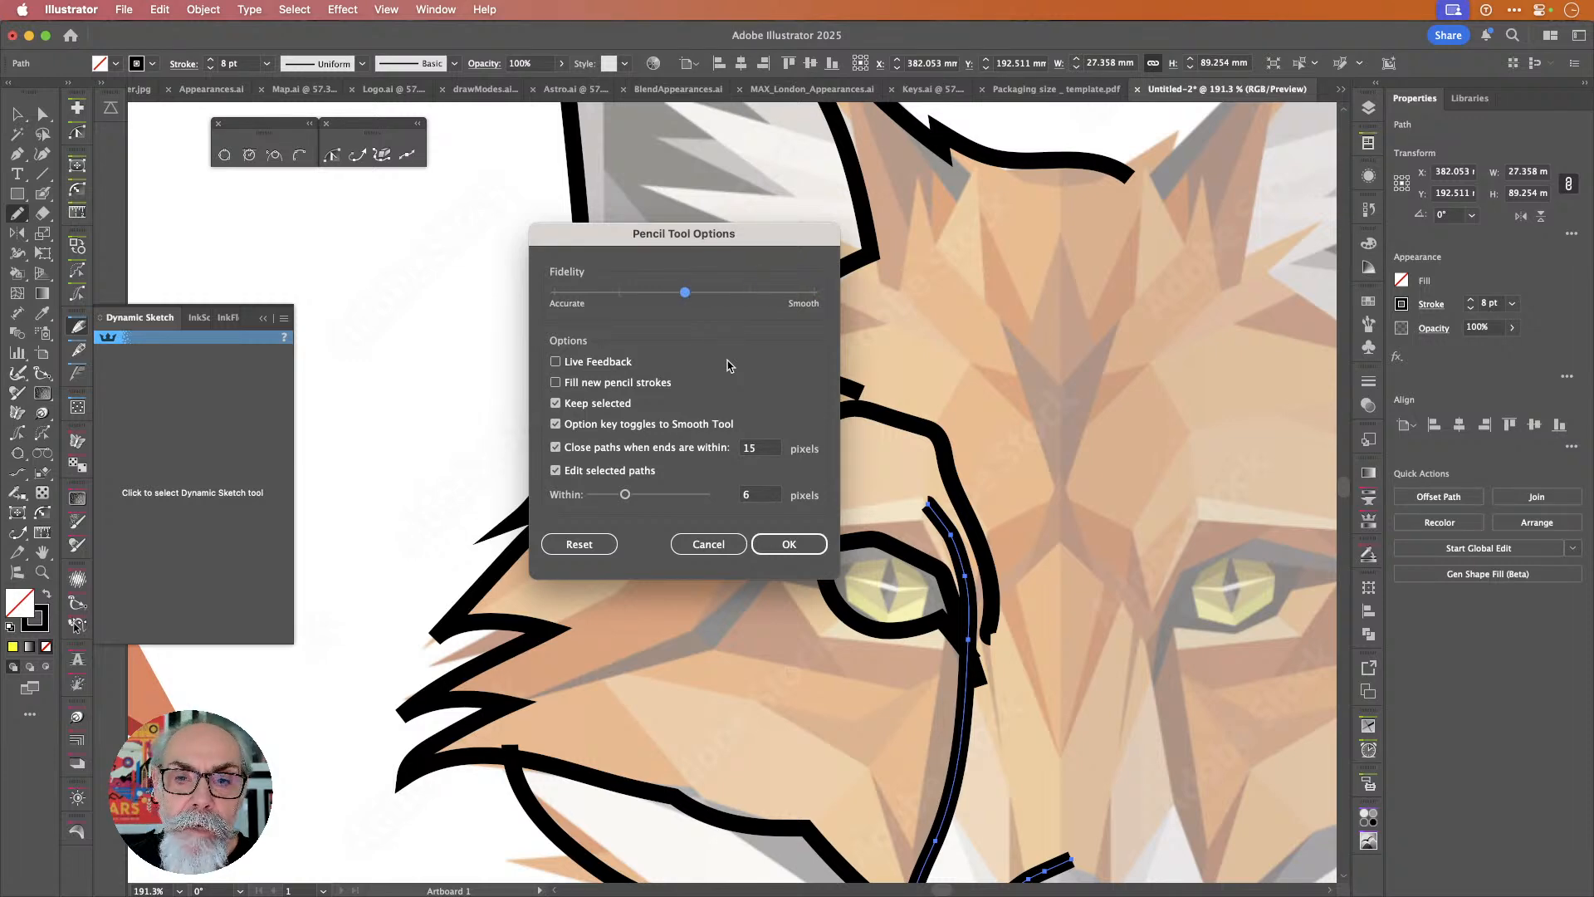
pyautogui.press('Right')
pyautogui.press('Right')
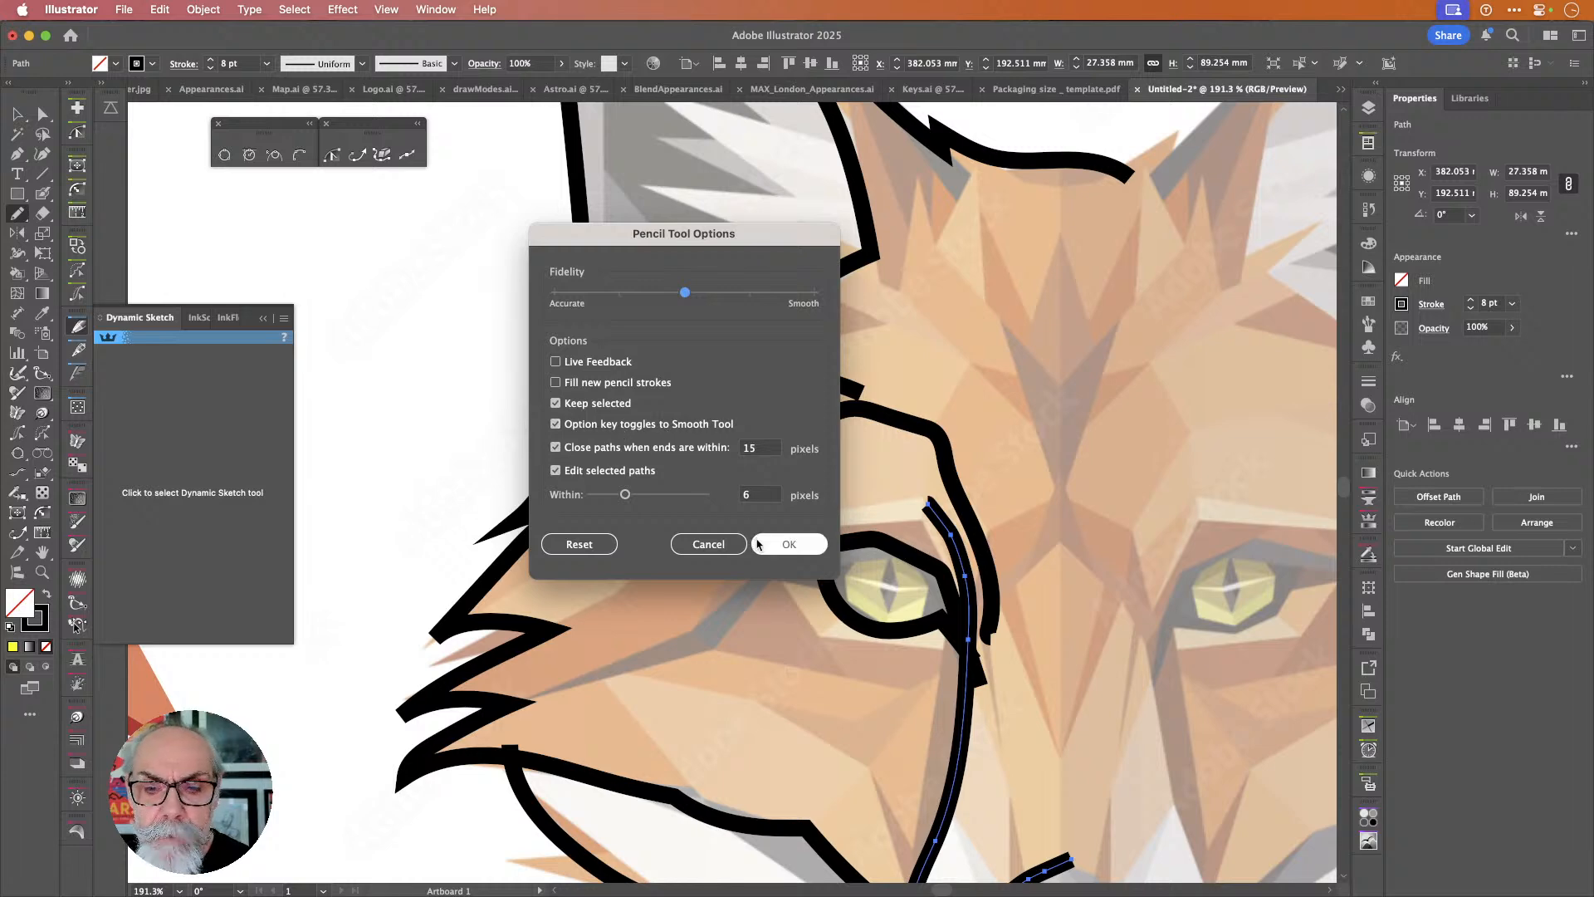
pyautogui.click(721, 544)
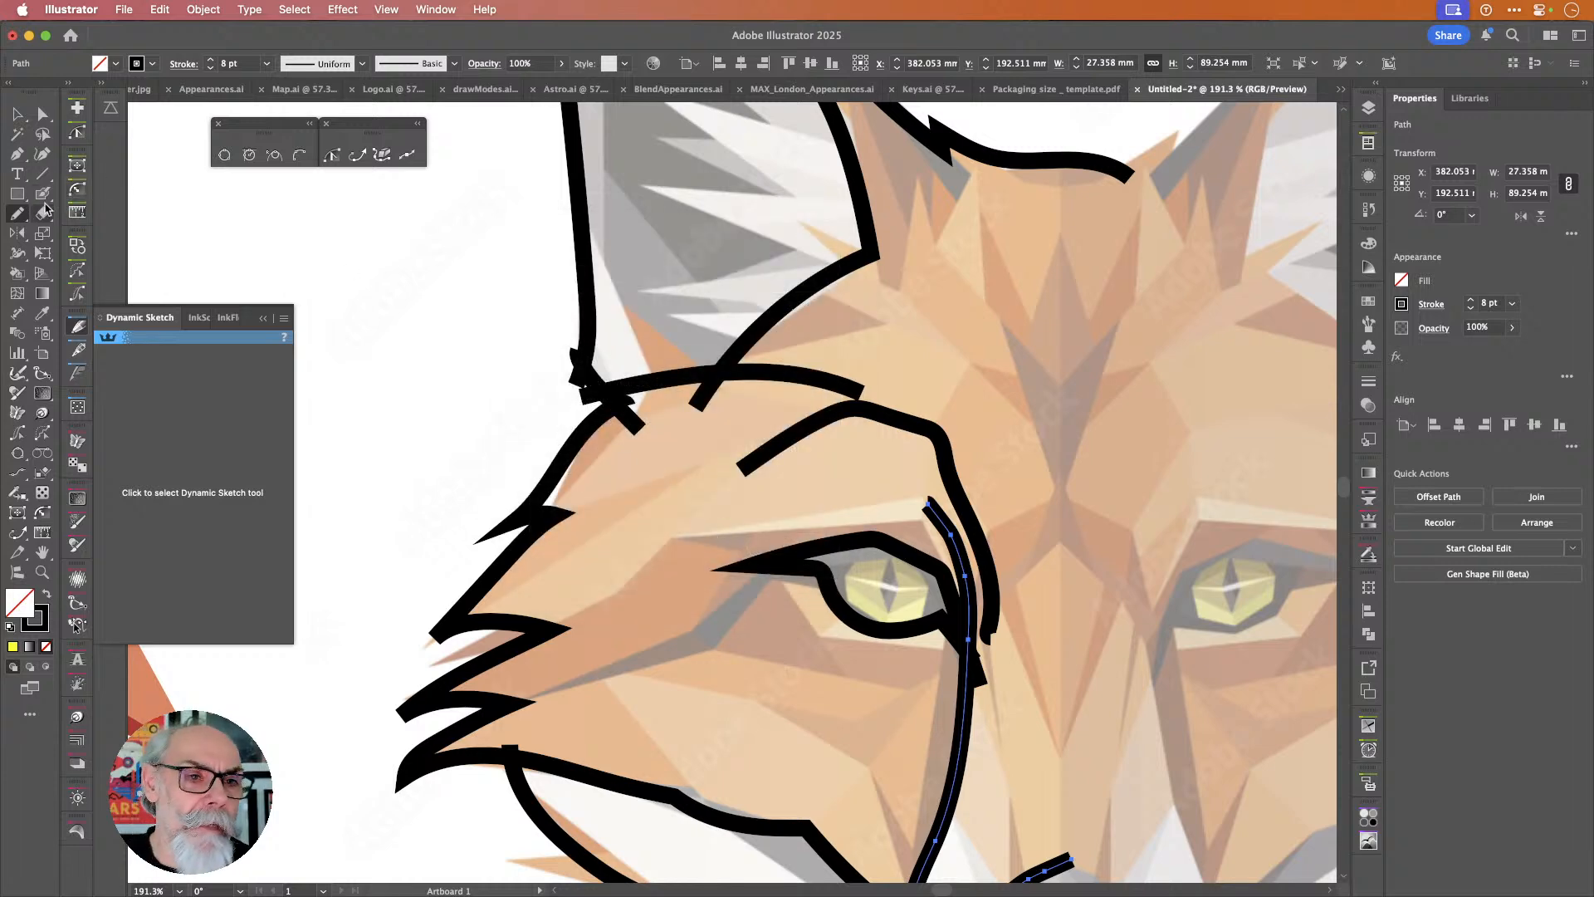
# Smooth the selected nose-bridge line beside the left eye using the Pencil's temporary Smooth tool.
pyautogui.click(22, 214)
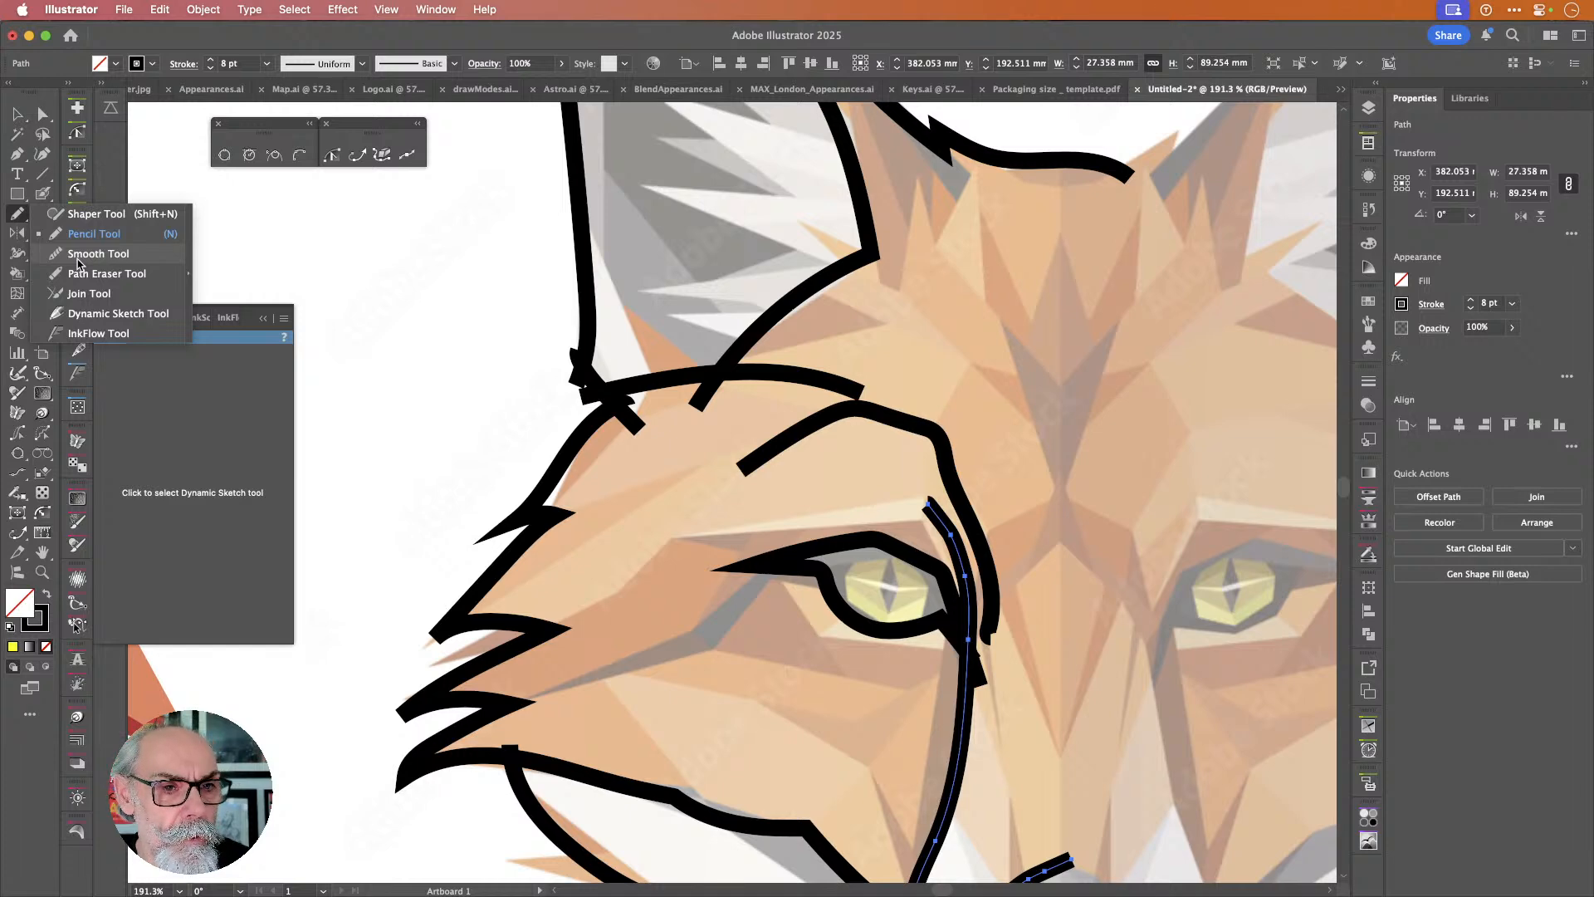
pyautogui.click(21, 215)
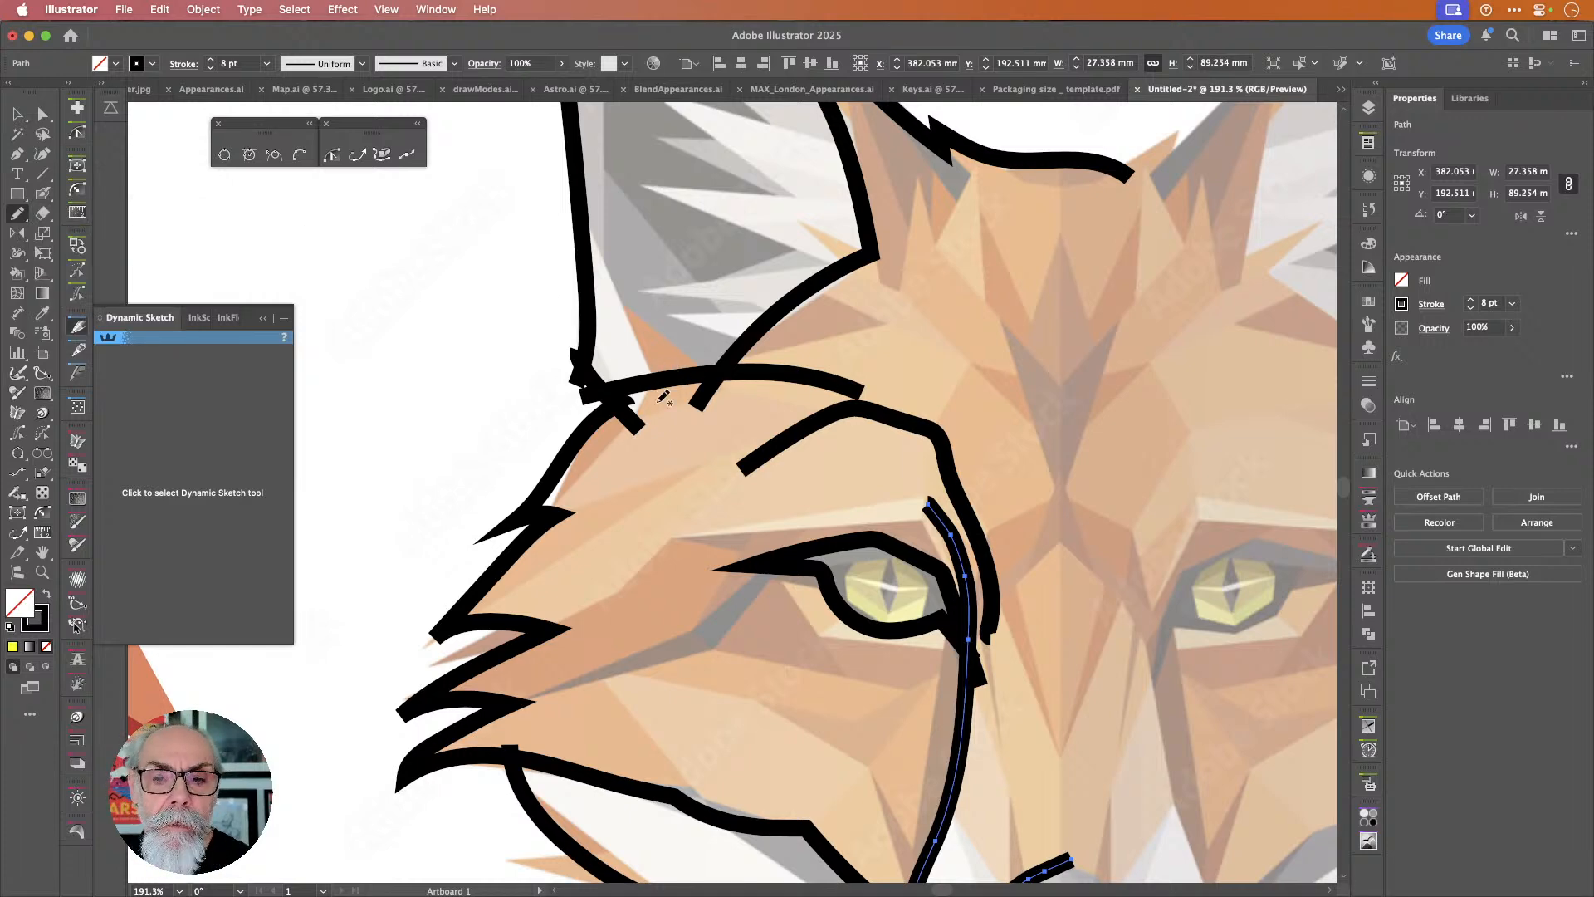
pyautogui.press('alt')
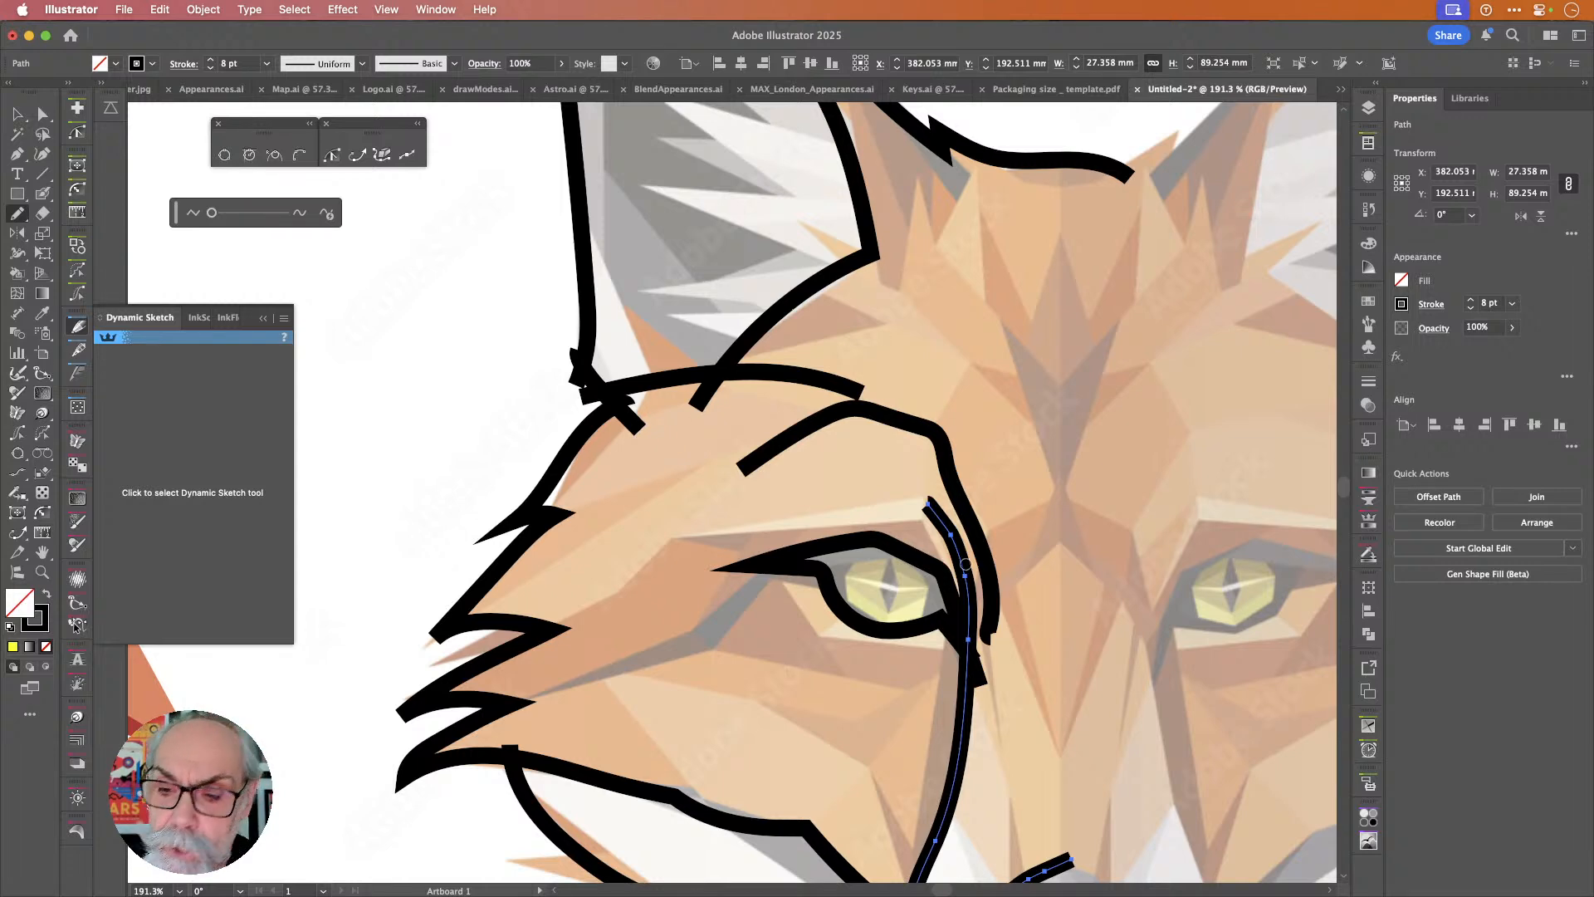
pyautogui.moveTo(944, 529)
pyautogui.mouseDown()
pyautogui.moveTo(978, 603)
pyautogui.moveTo(940, 515)
pyautogui.moveTo(977, 599)
pyautogui.moveTo(946, 524)
pyautogui.moveTo(972, 595)
pyautogui.moveTo(967, 786)
pyautogui.mouseUp()
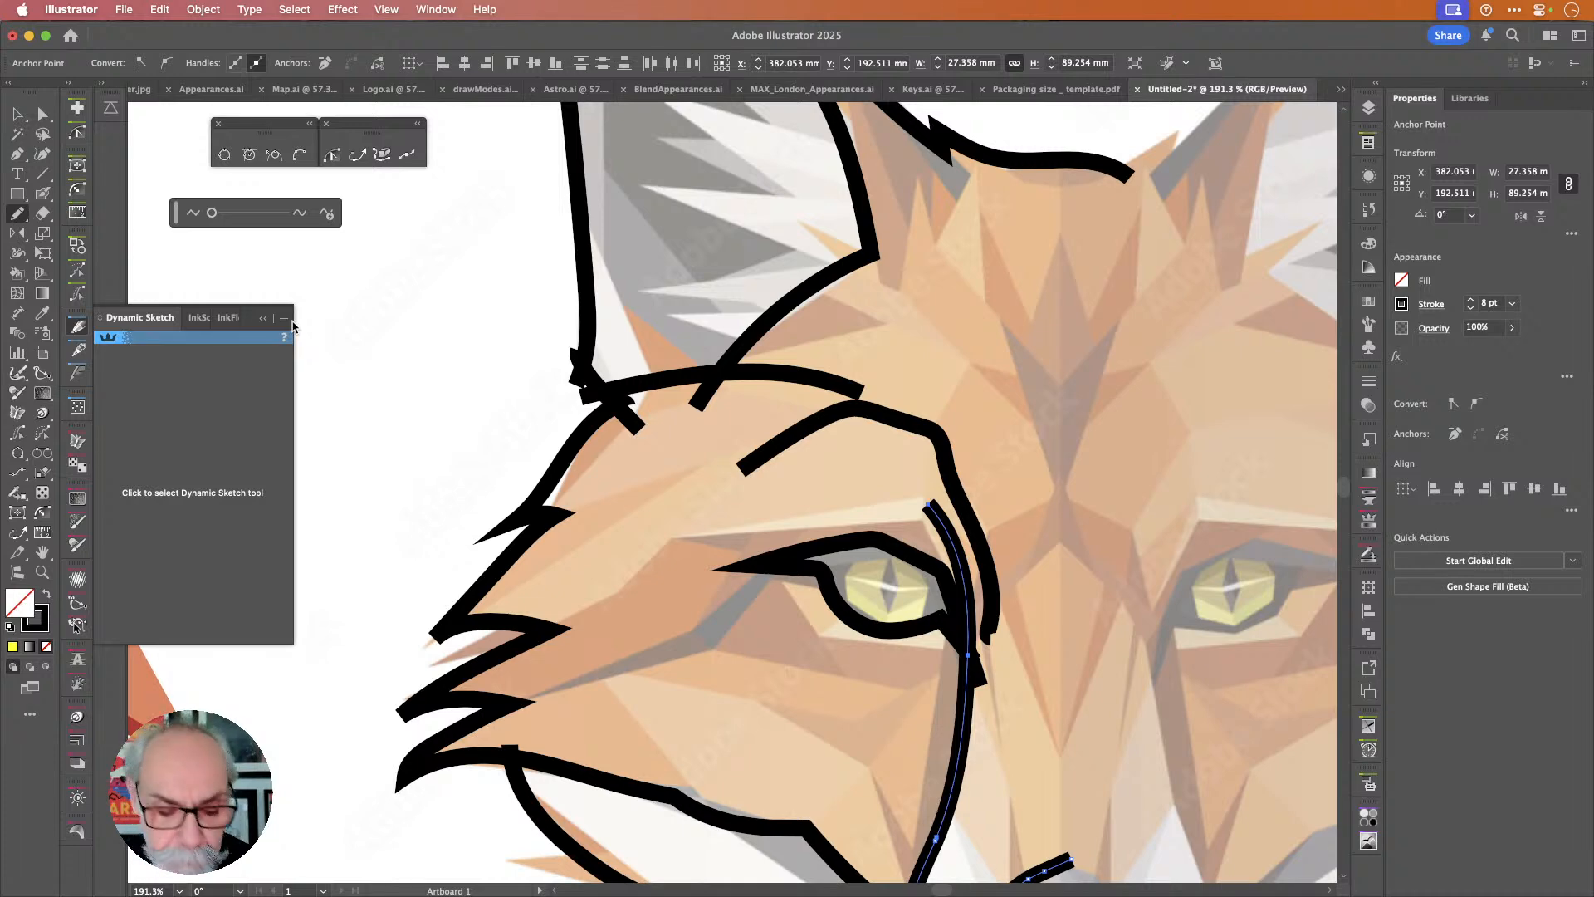
# With the Dynamic Sketch tool, trim the overhanging strokes at the left ear's base and join the inner ear edge to the base curve.
pyautogui.press('super+shift+a')
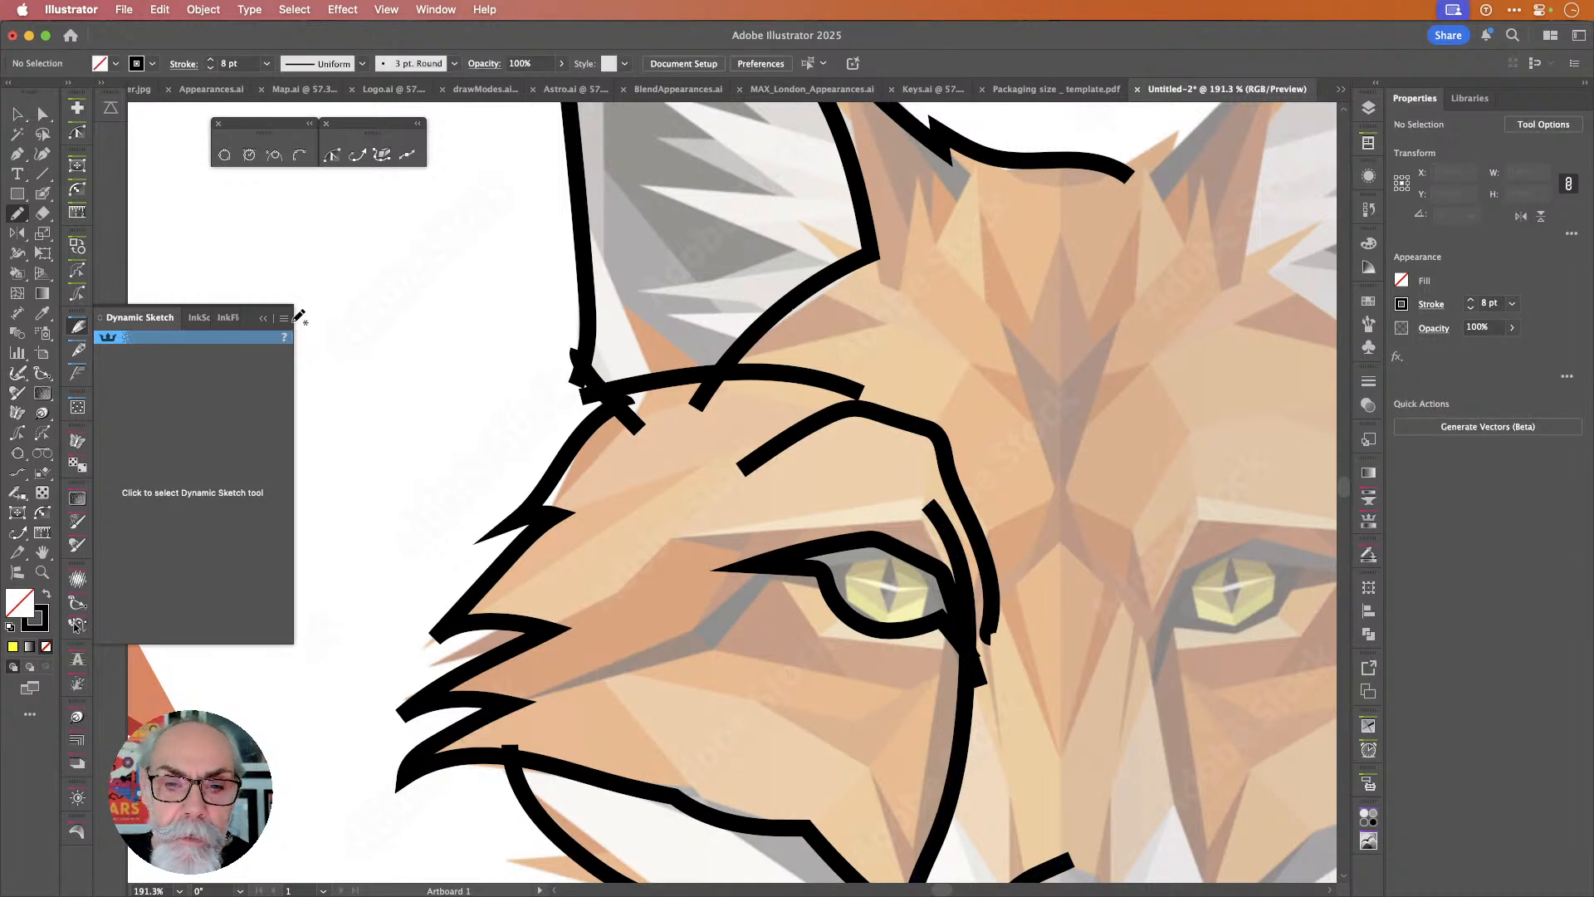
pyautogui.click(293, 323)
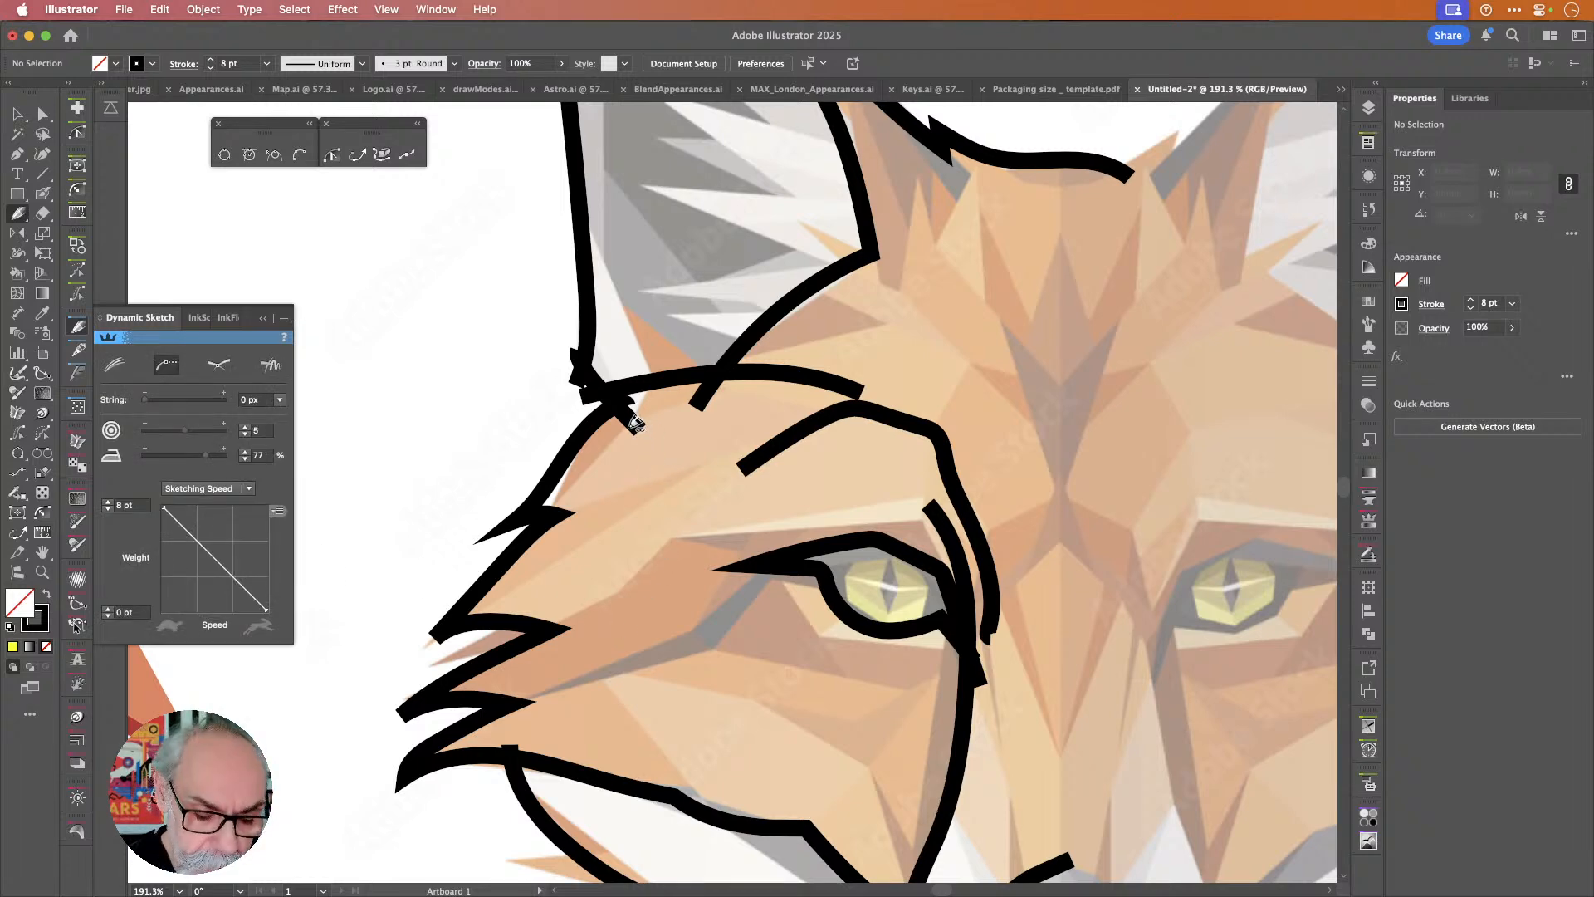
pyautogui.moveTo(579, 350)
pyautogui.mouseDown()
pyautogui.moveTo(618, 403)
pyautogui.moveTo(581, 381)
pyautogui.mouseUp()
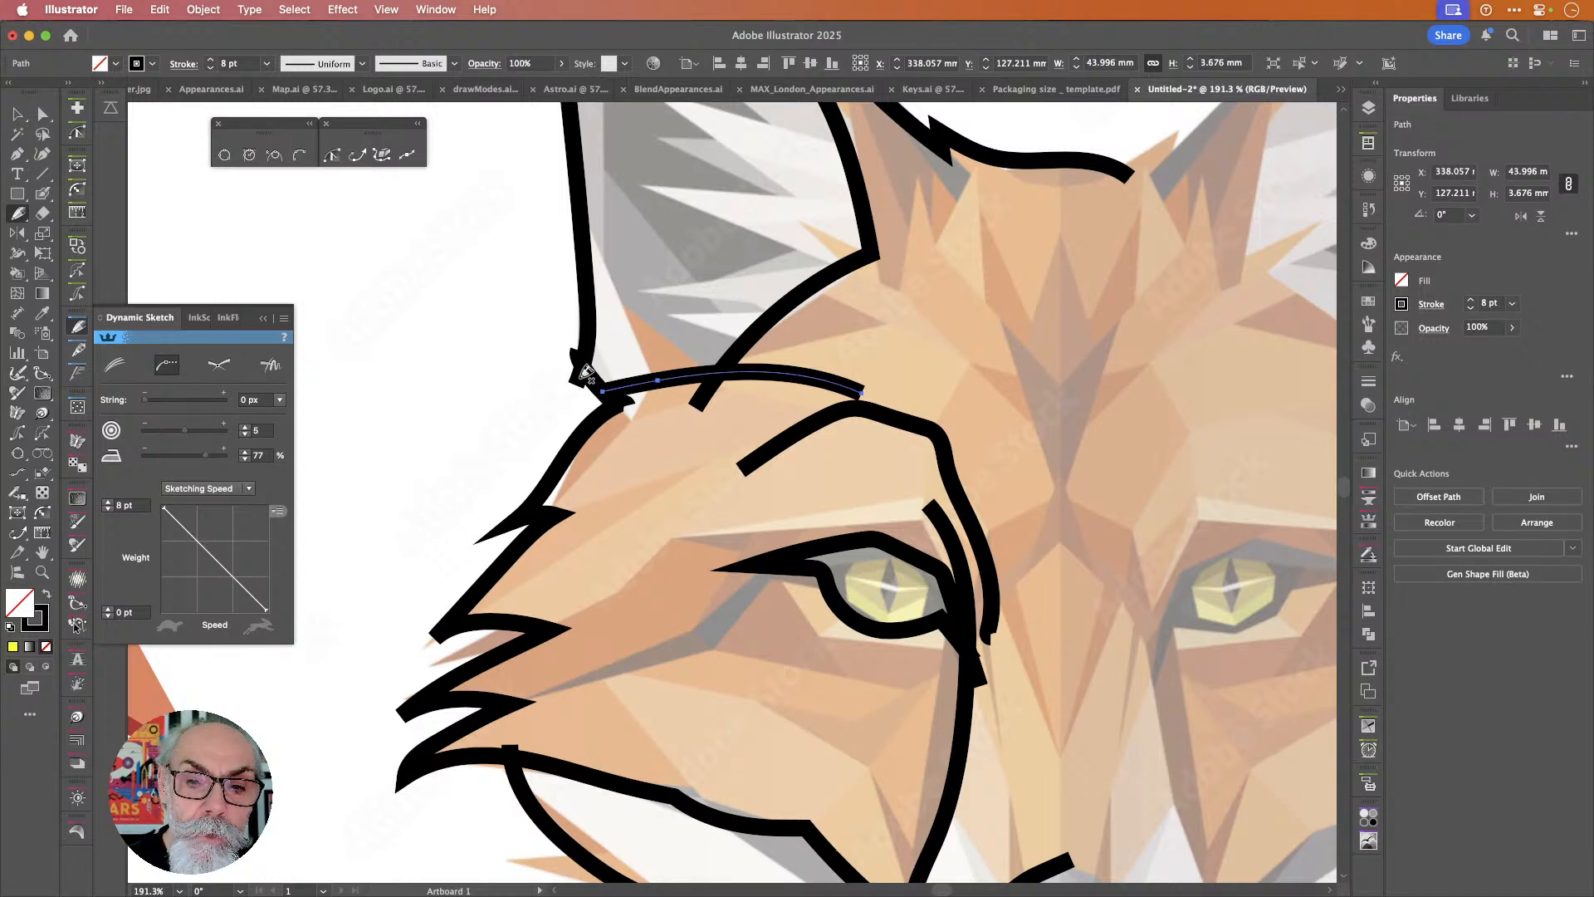
pyautogui.click(621, 398)
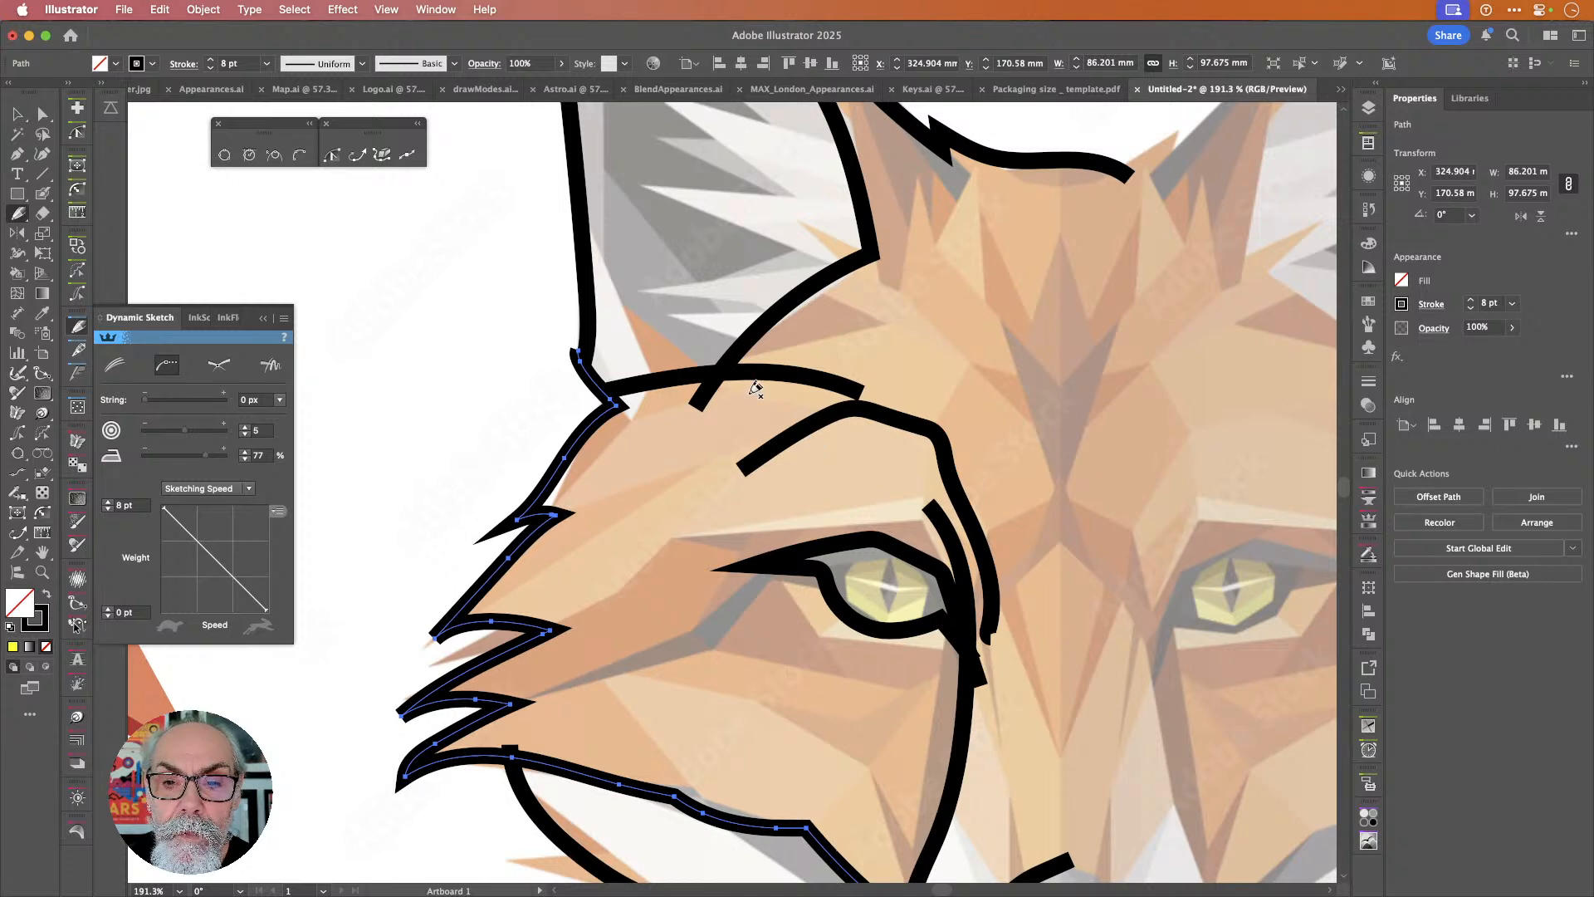
pyautogui.moveTo(747, 375); pyautogui.dragTo(740, 398)
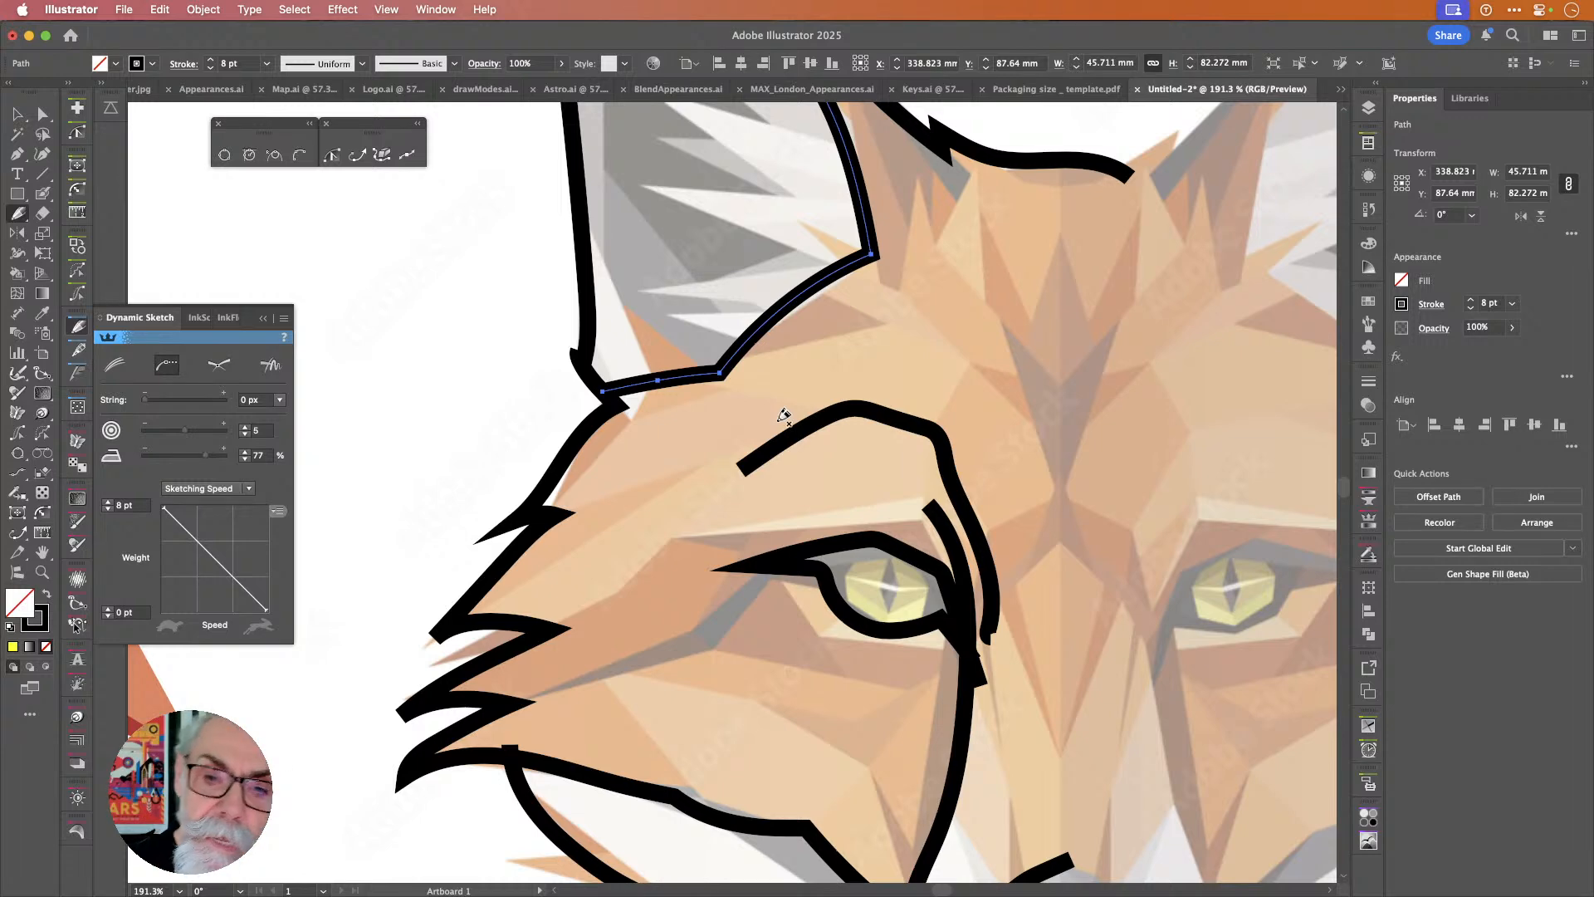
# Try to join the left ear's outer line to the cheek outline, comparing outline and preview views, and undo the attempts.
pyautogui.moveTo(582, 342); pyautogui.dragTo(593, 370)
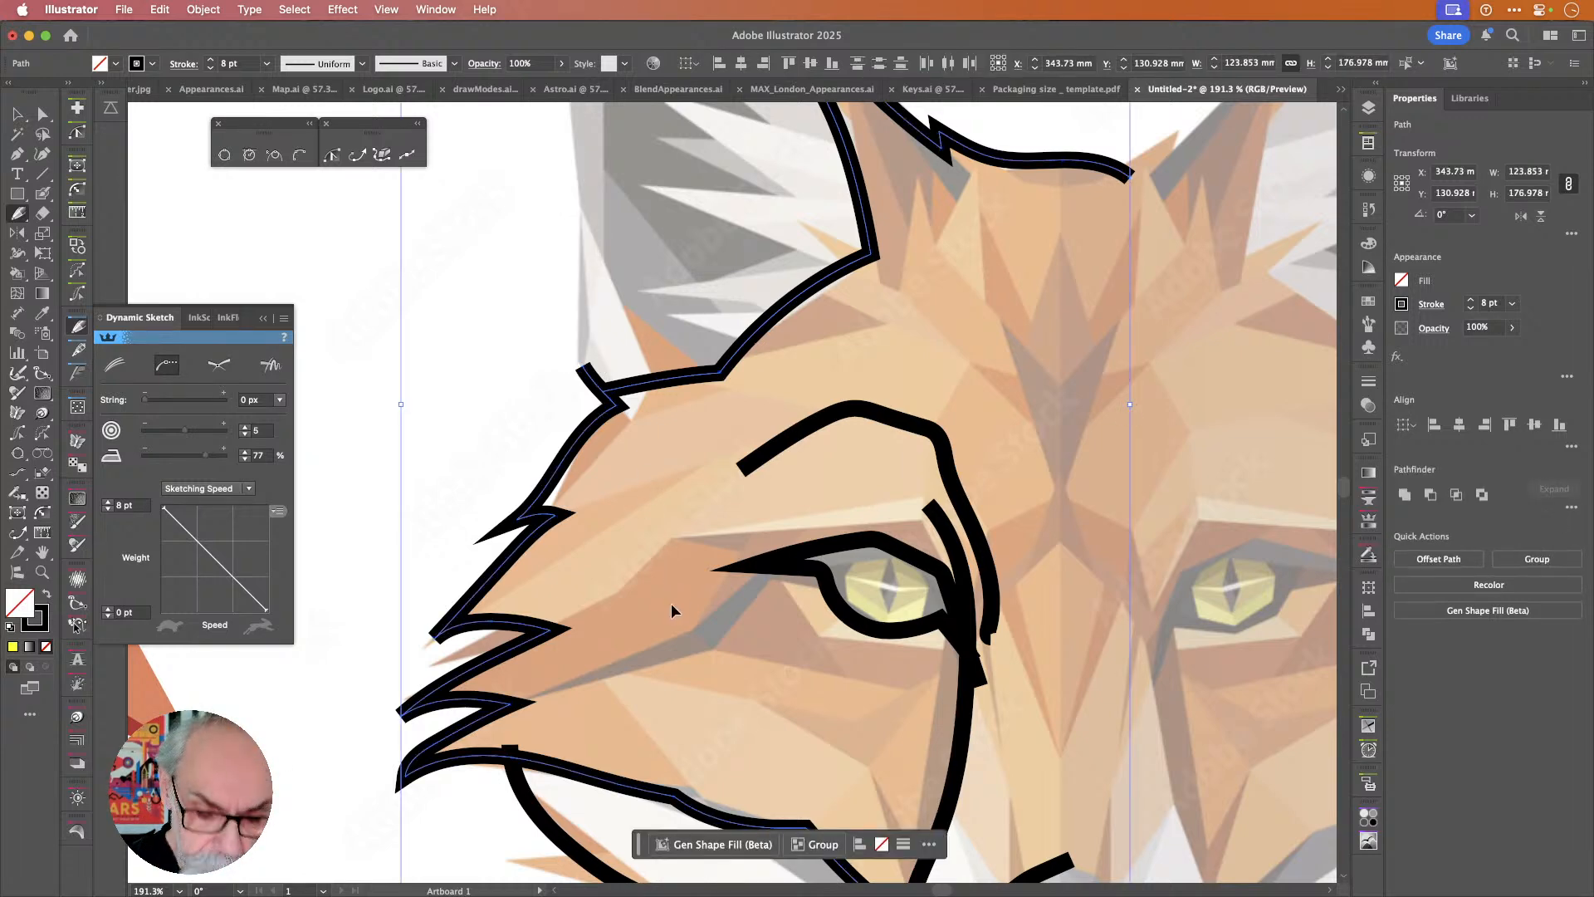
pyautogui.press('super+z')
pyautogui.press('super+y')
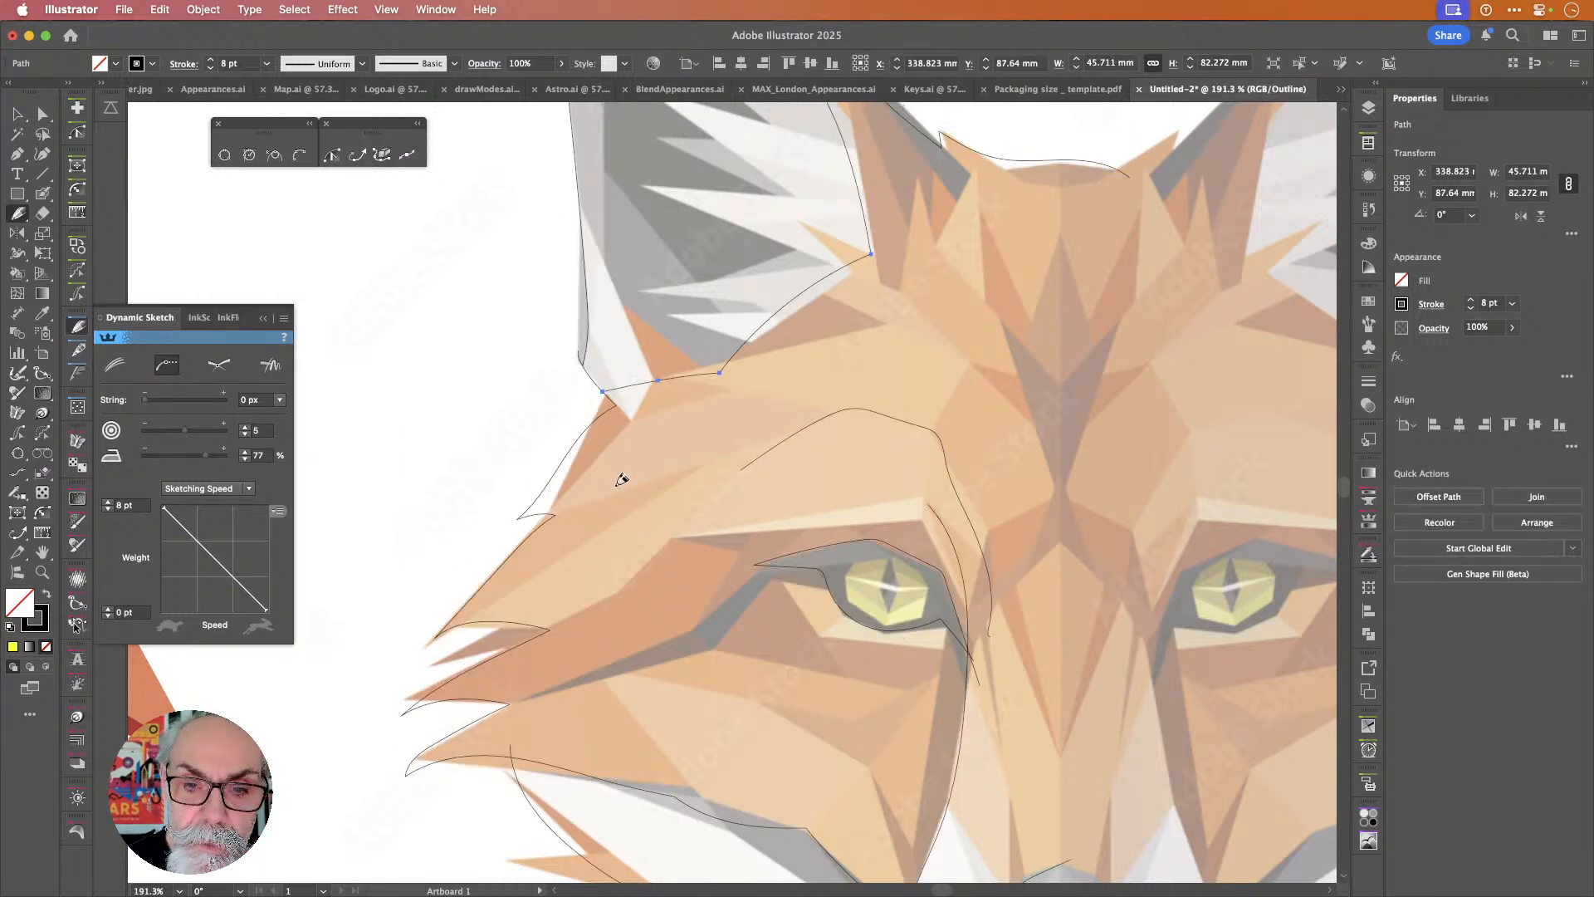
pyautogui.moveTo(580, 352); pyautogui.dragTo(623, 391)
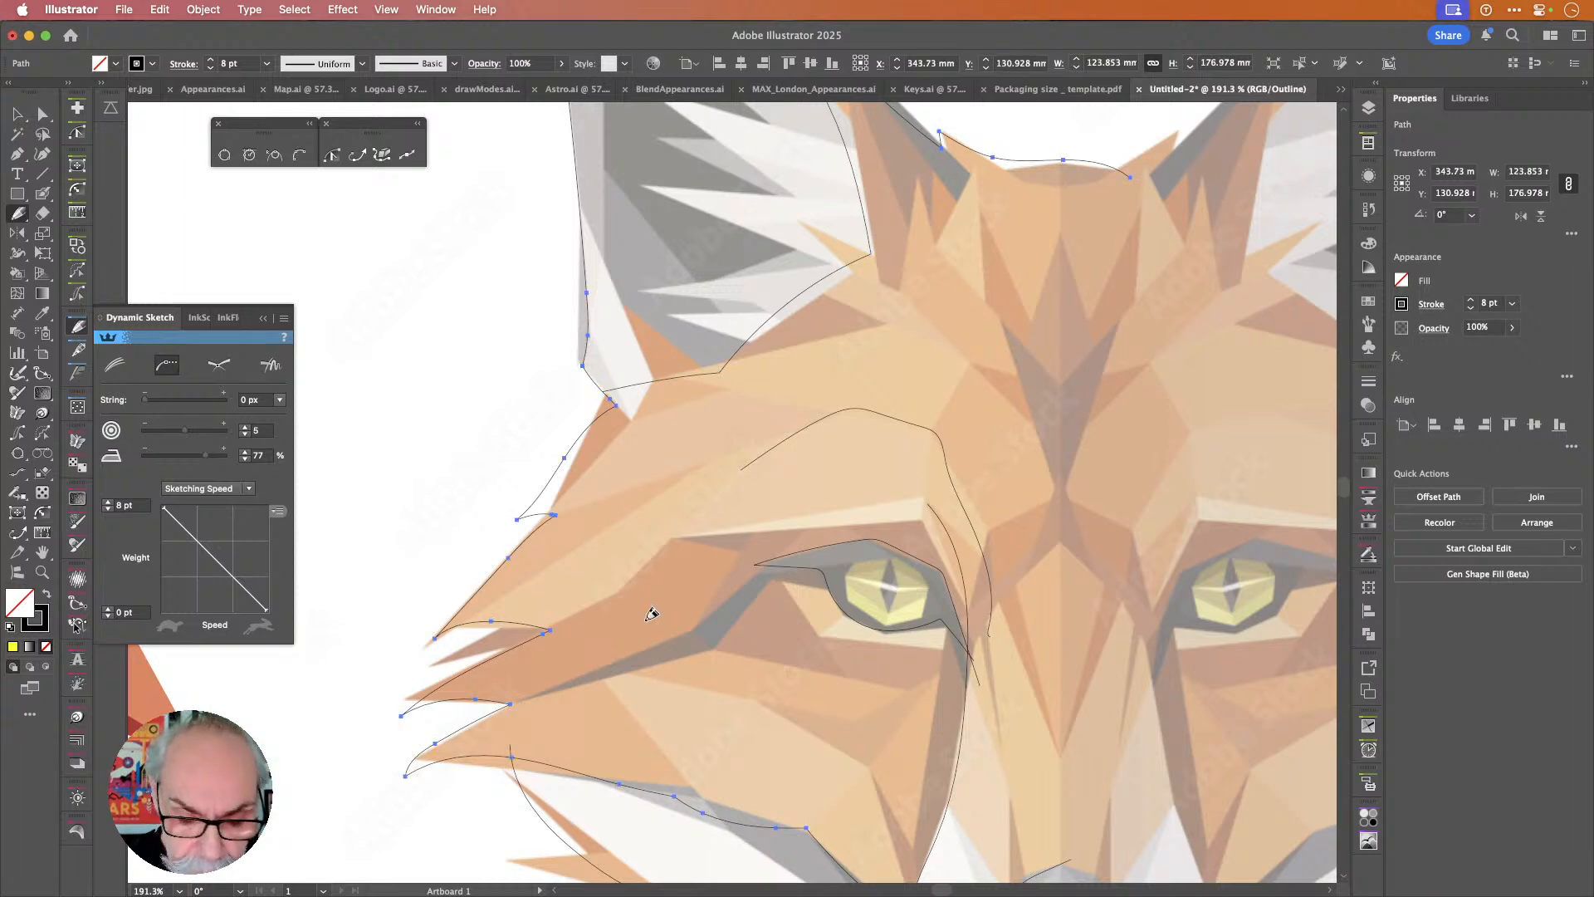
pyautogui.press('super+y')
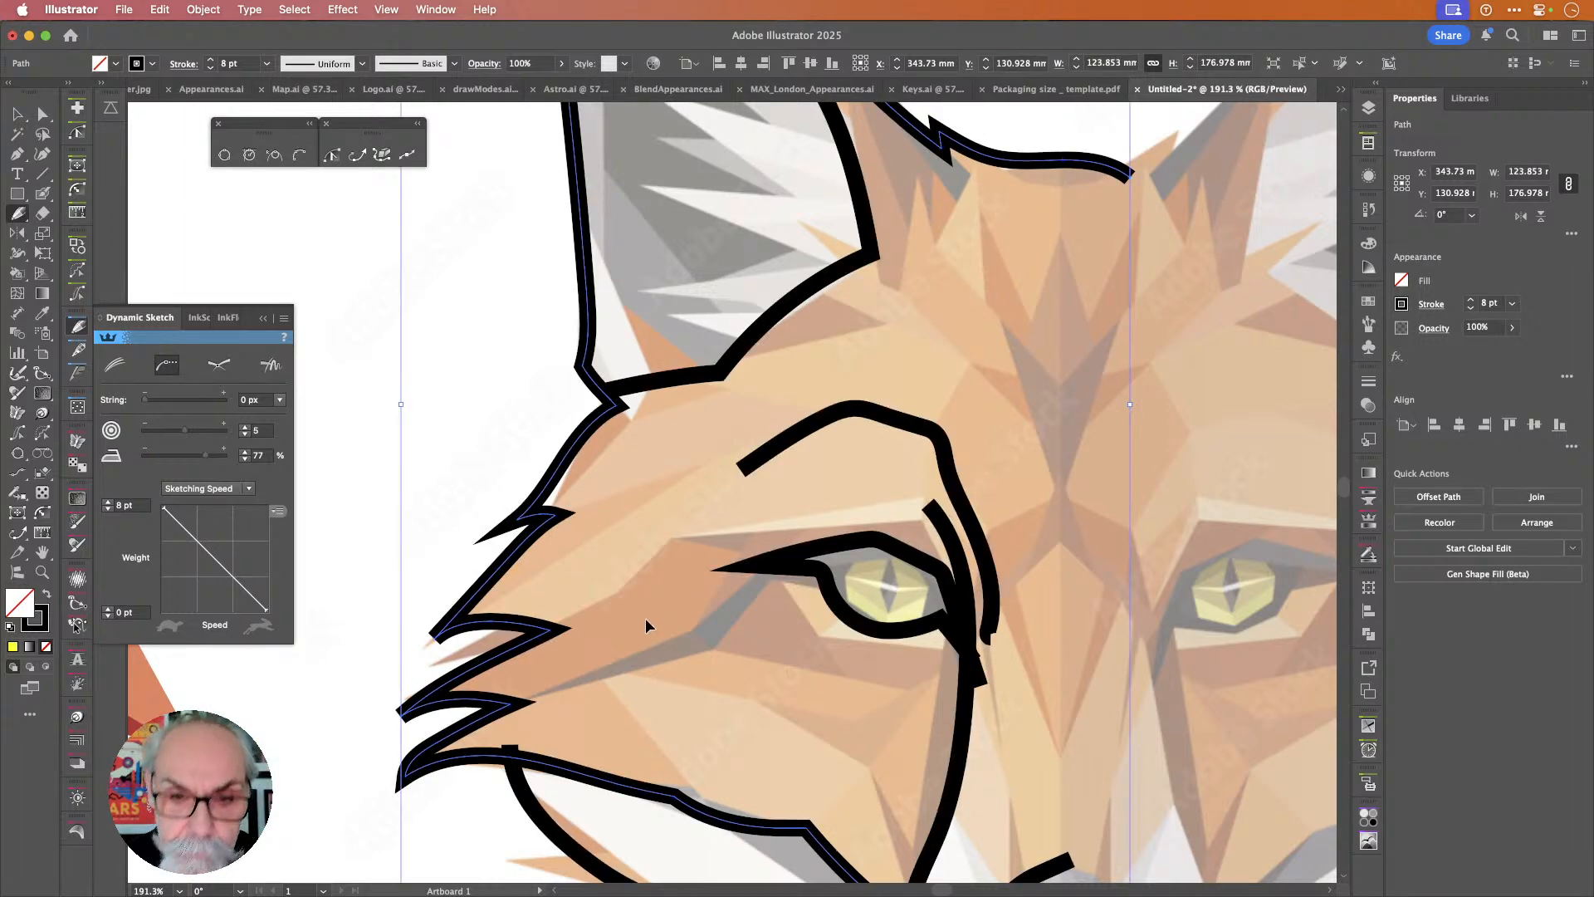
pyautogui.press('super+y')
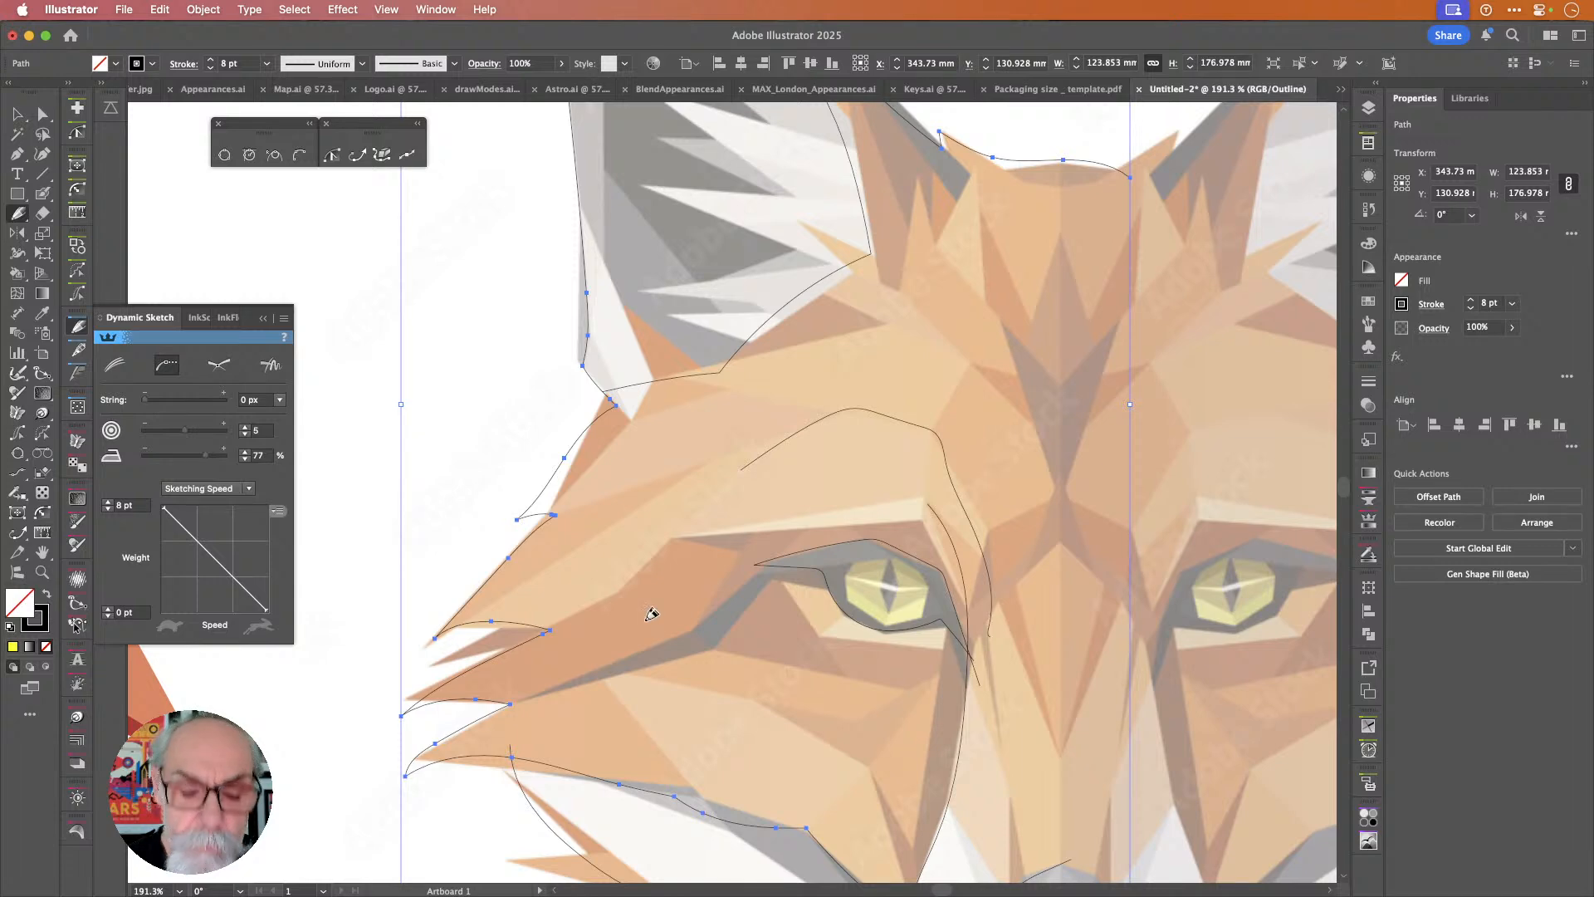
pyautogui.press('super+z')
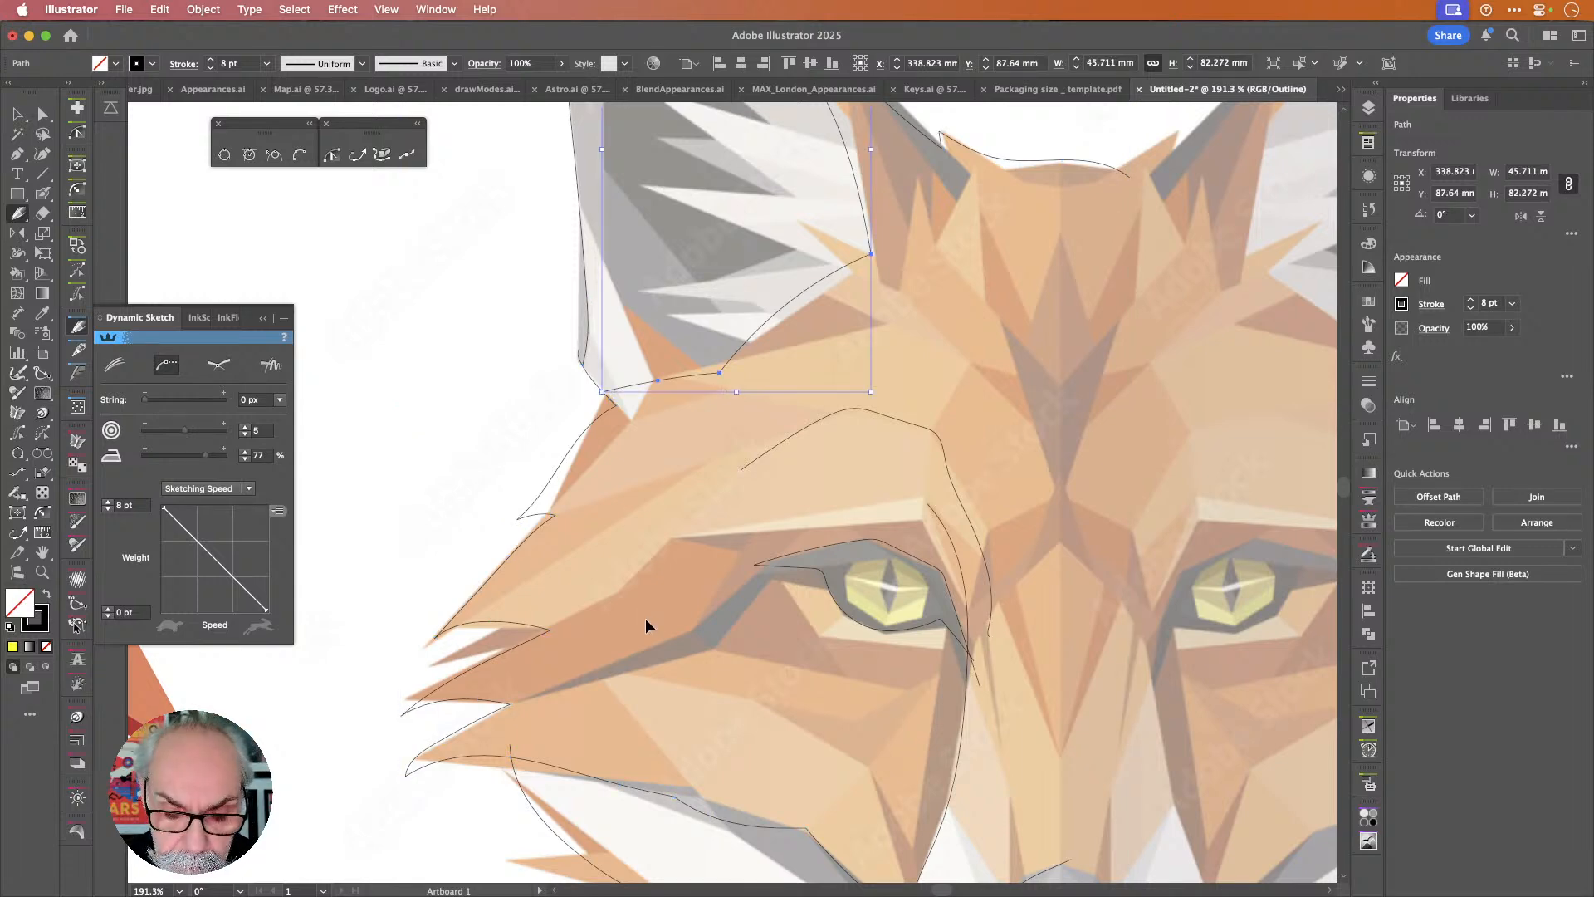
pyautogui.press('super+y')
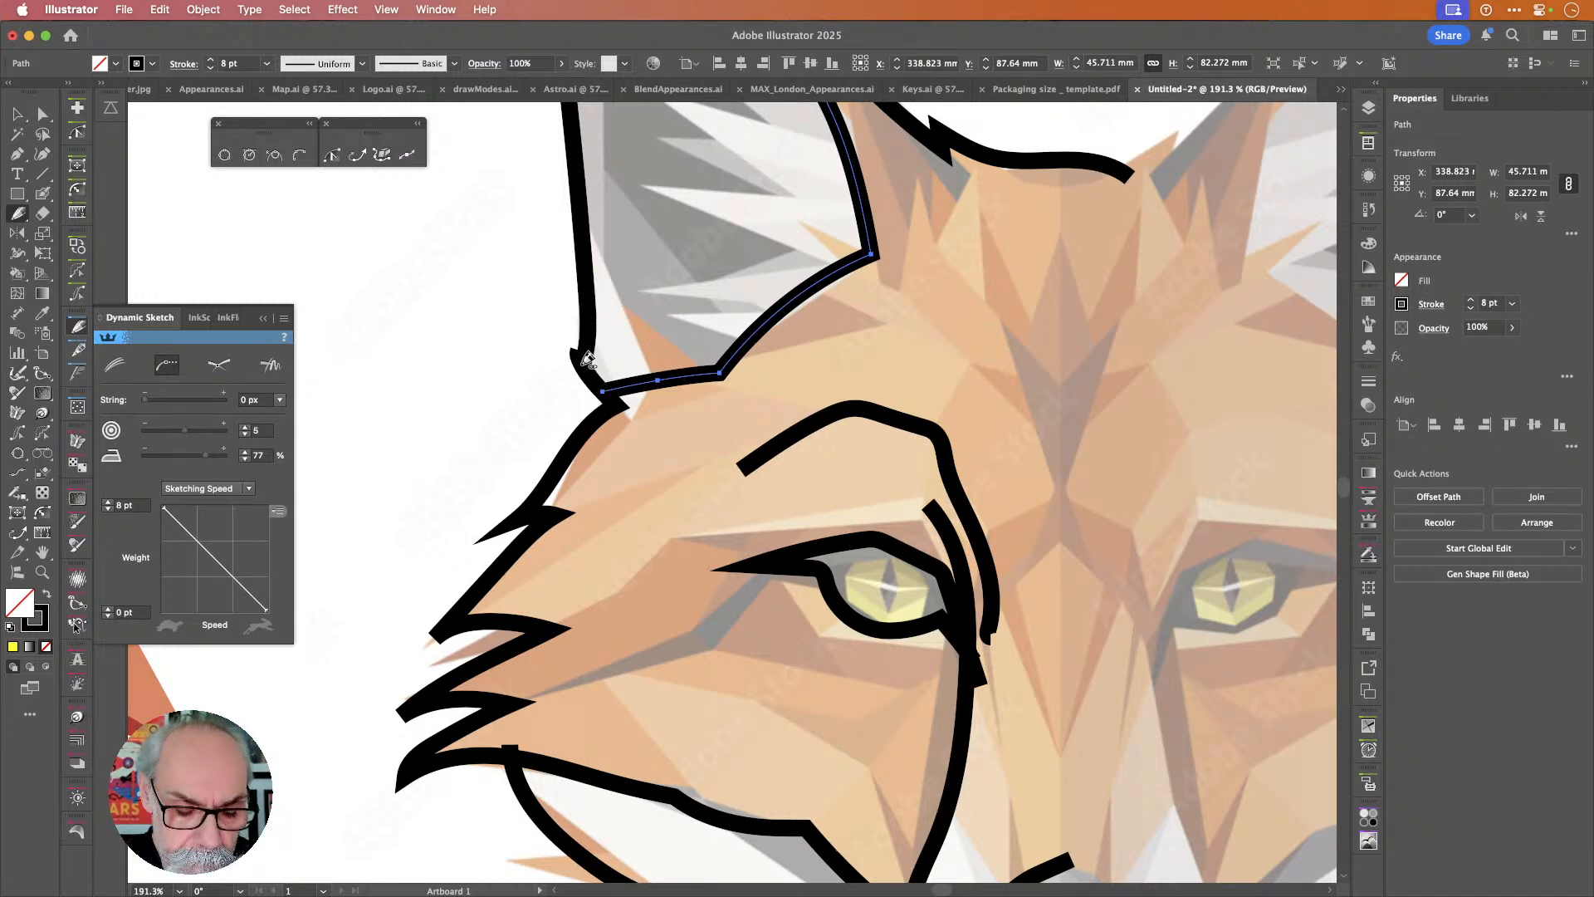
# Examine the separate ear and cheek paths at the left ear's base close up in outline view.
pyautogui.press('v')
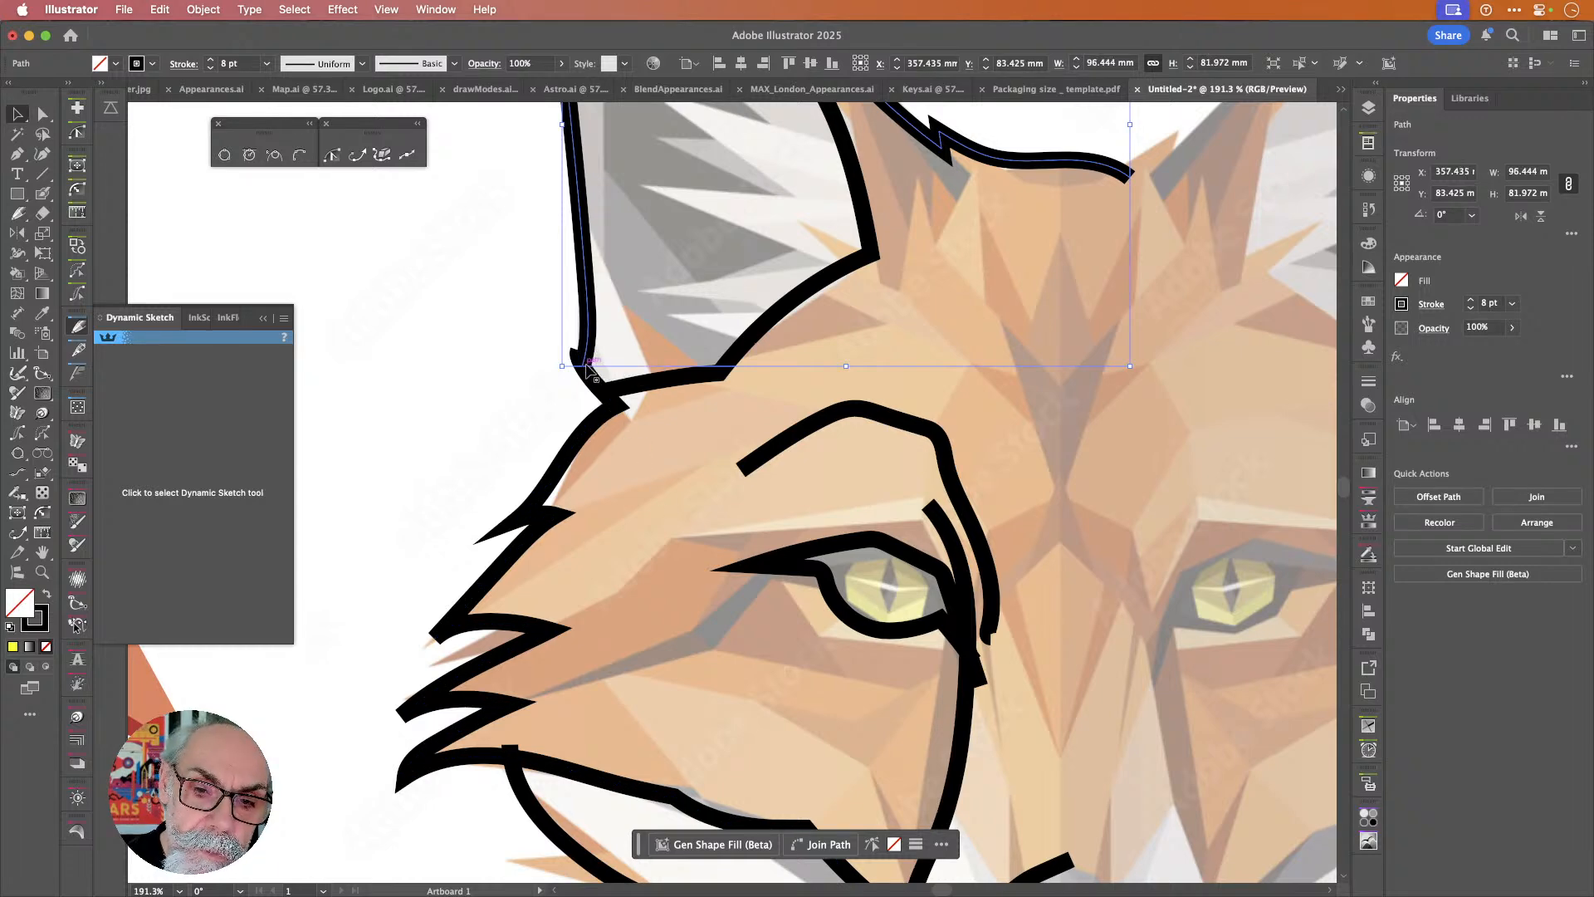
pyautogui.click(604, 397)
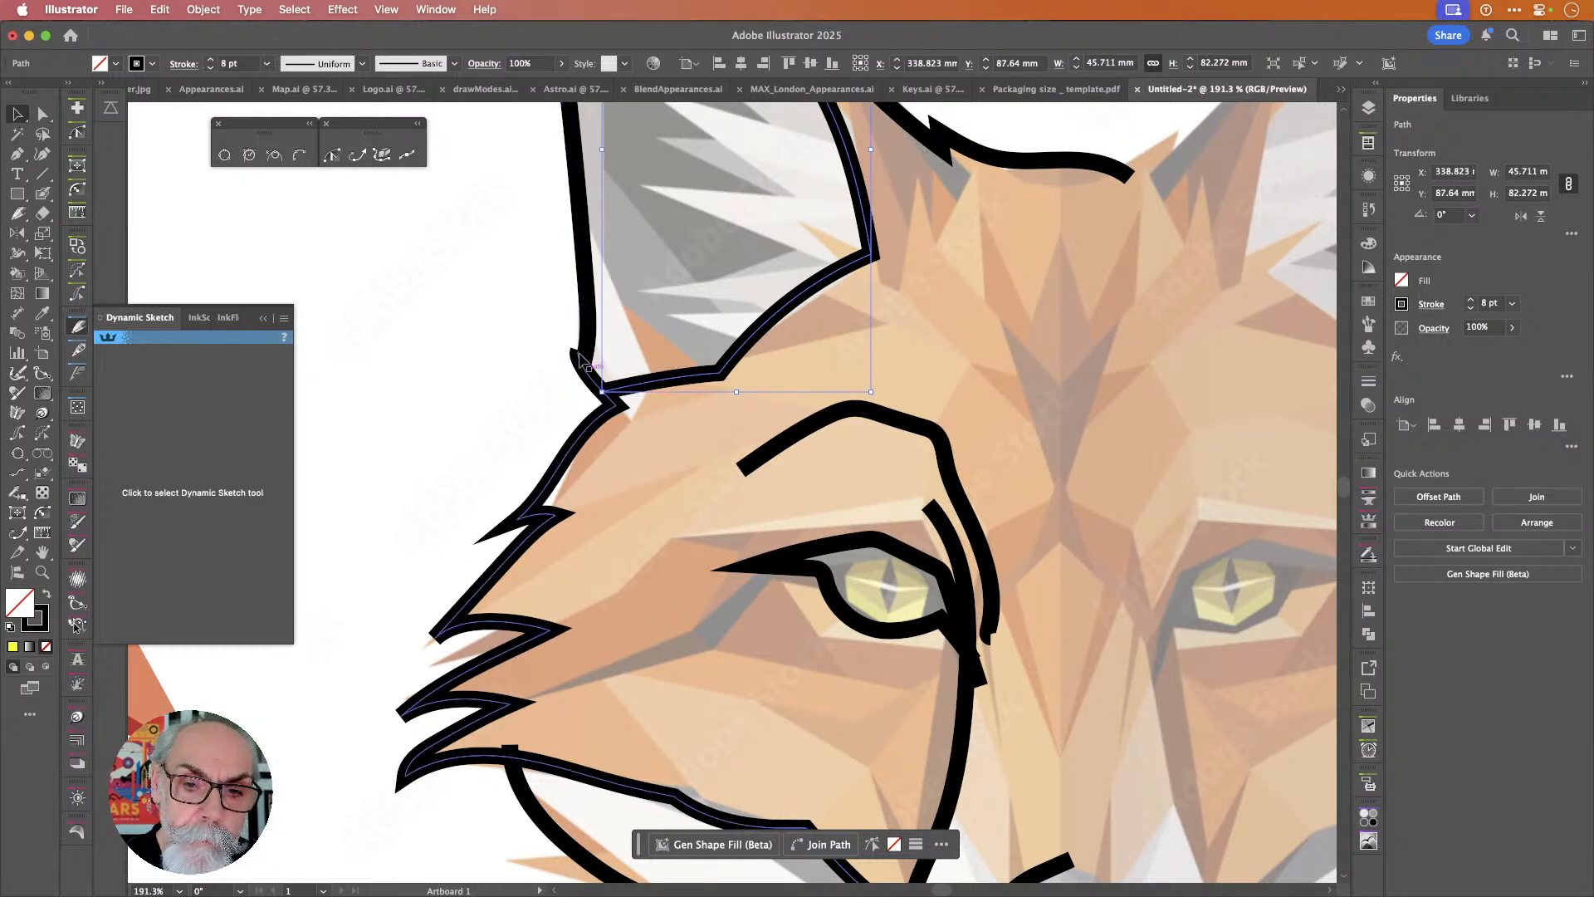
pyautogui.press('a')
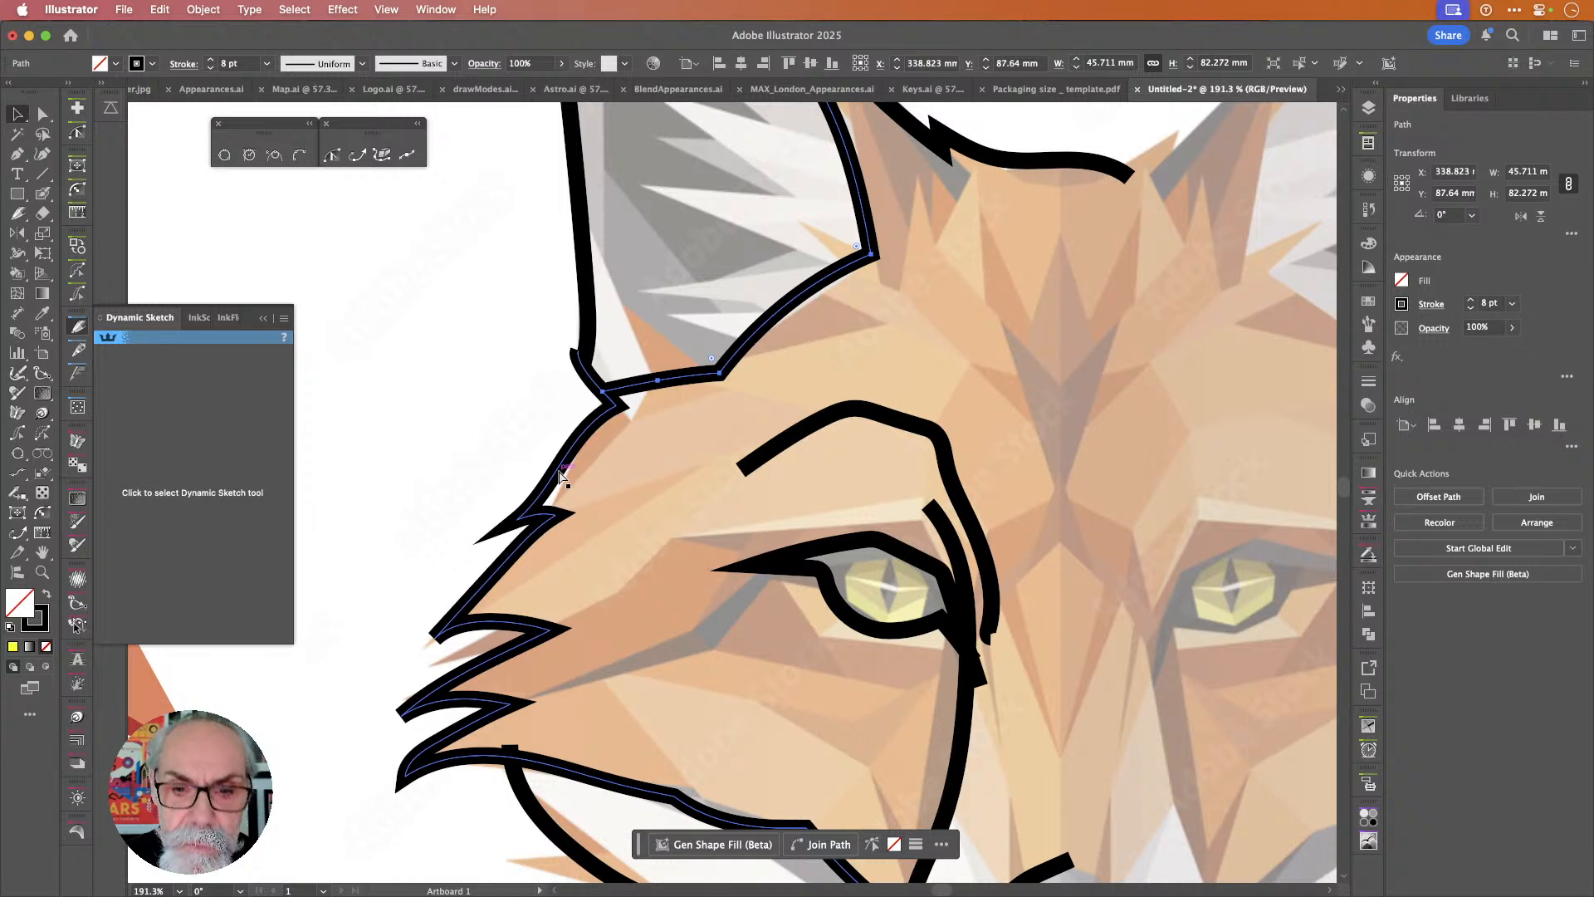
pyautogui.press('super+y')
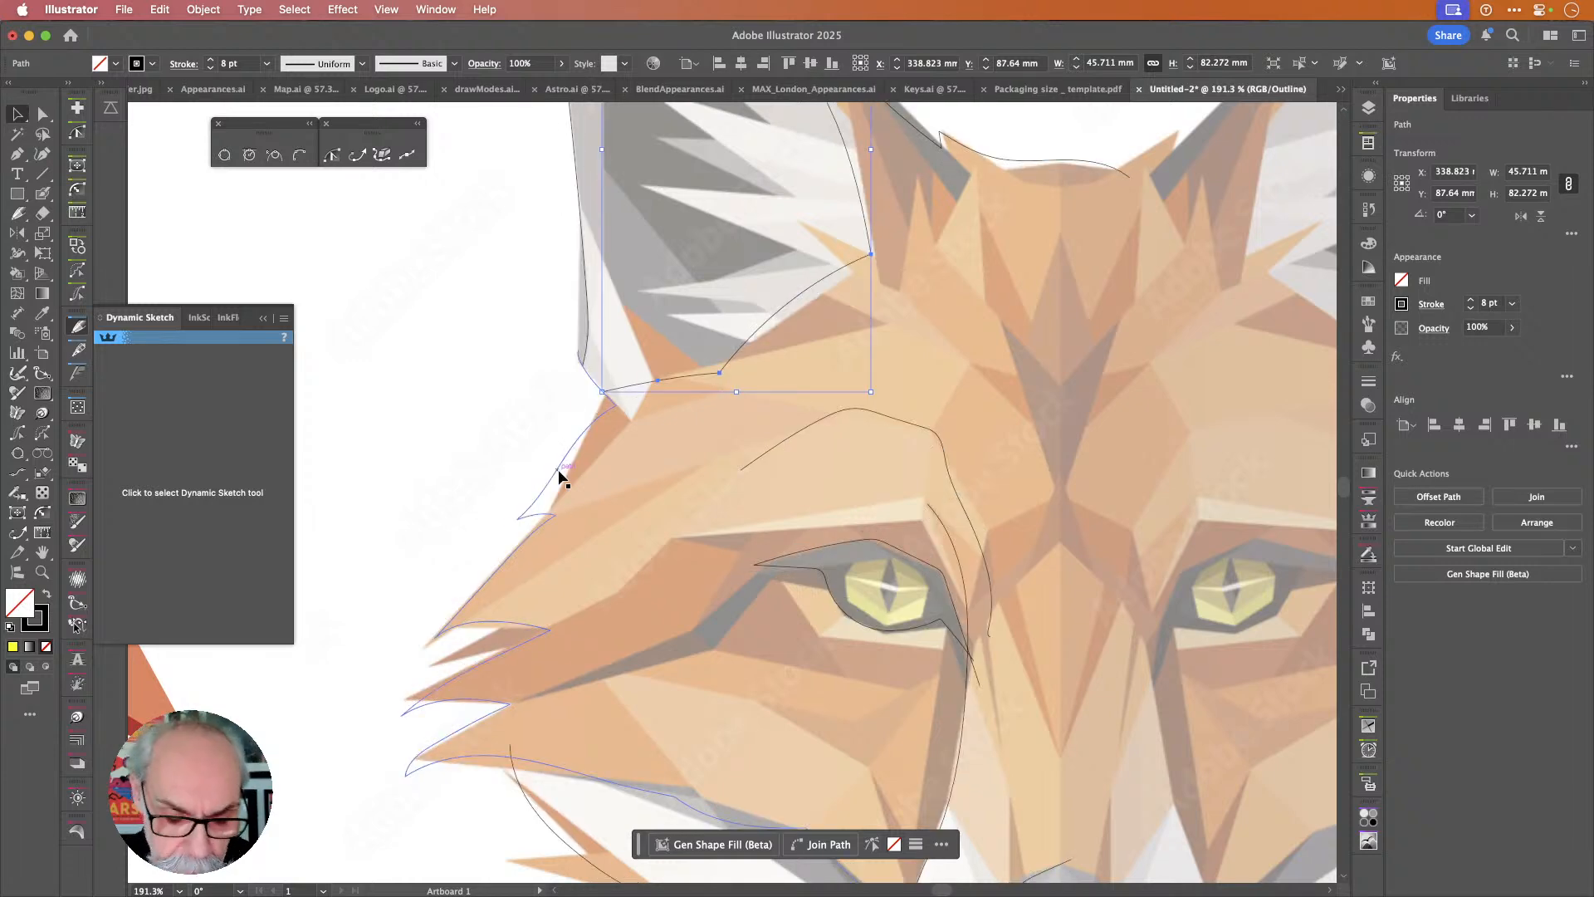
pyautogui.moveTo(580, 349); pyautogui.dragTo(1131, 440)
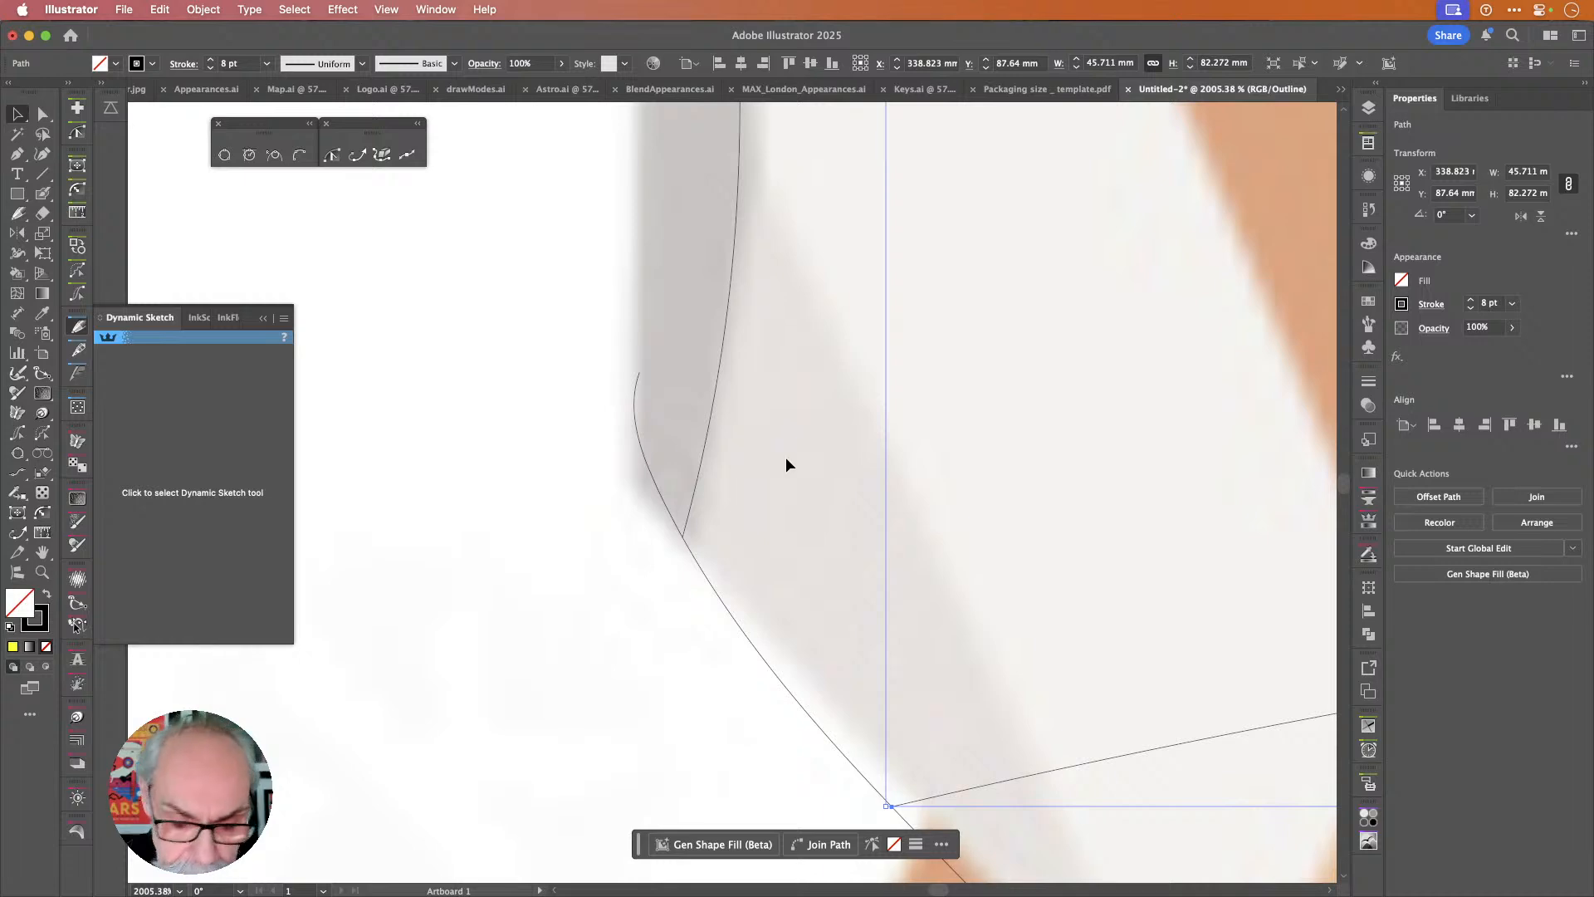
# Join the left ear's outer line to the cheek outline at the ear's base with the Dynamic Sketch tool.
pyautogui.press('super+0')
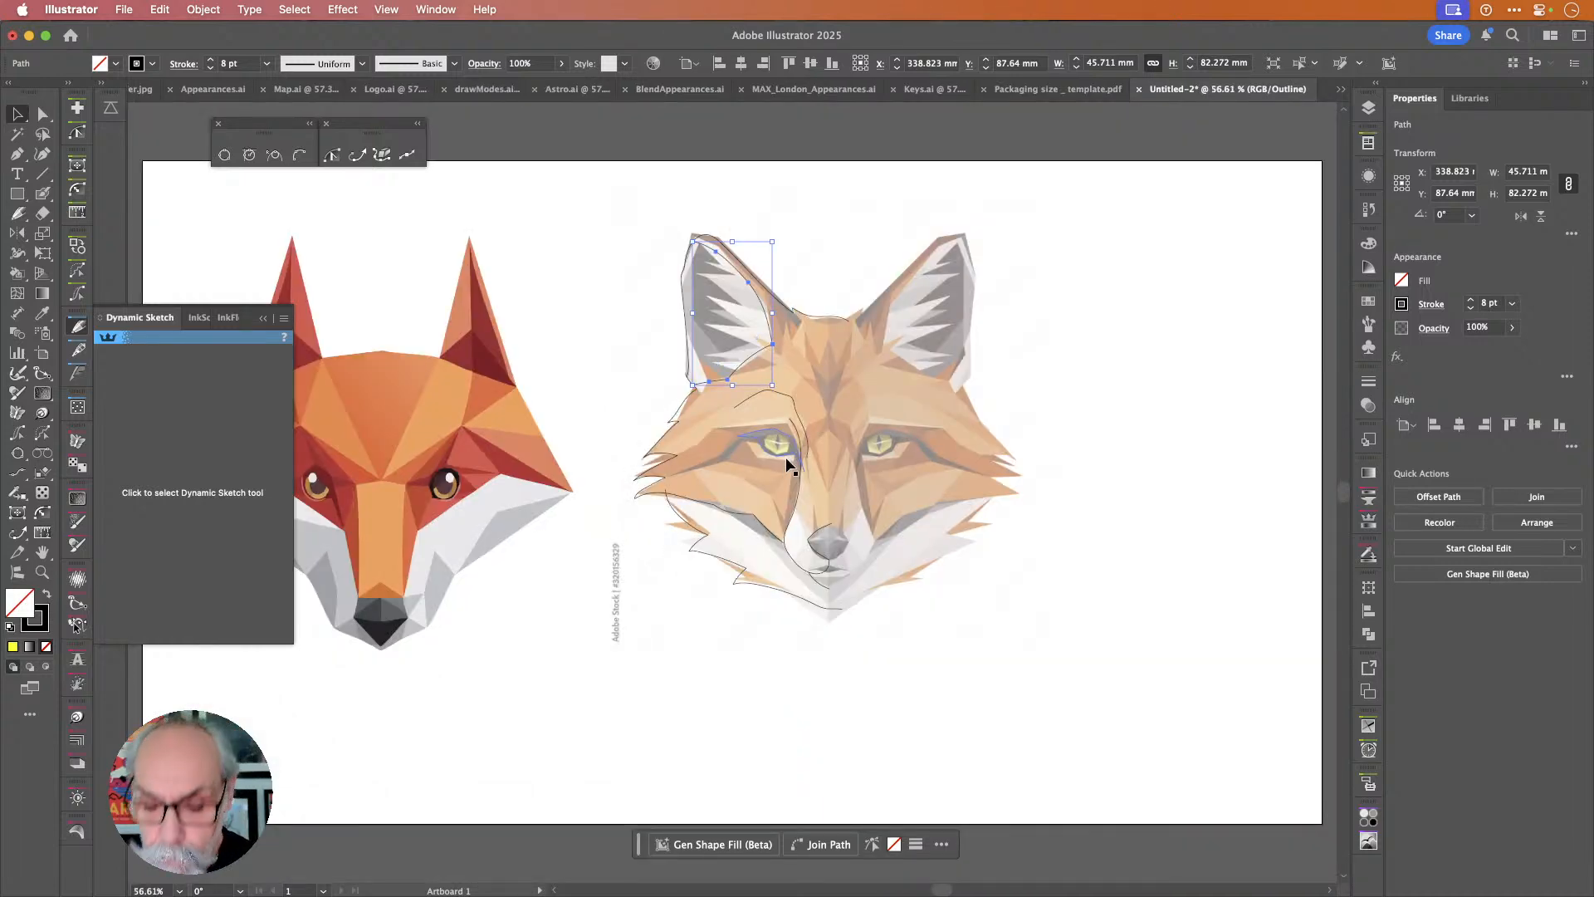
pyautogui.press('super+equal')
pyautogui.press('super+equal')
pyautogui.press('super+equal')
pyautogui.press('super+equal')
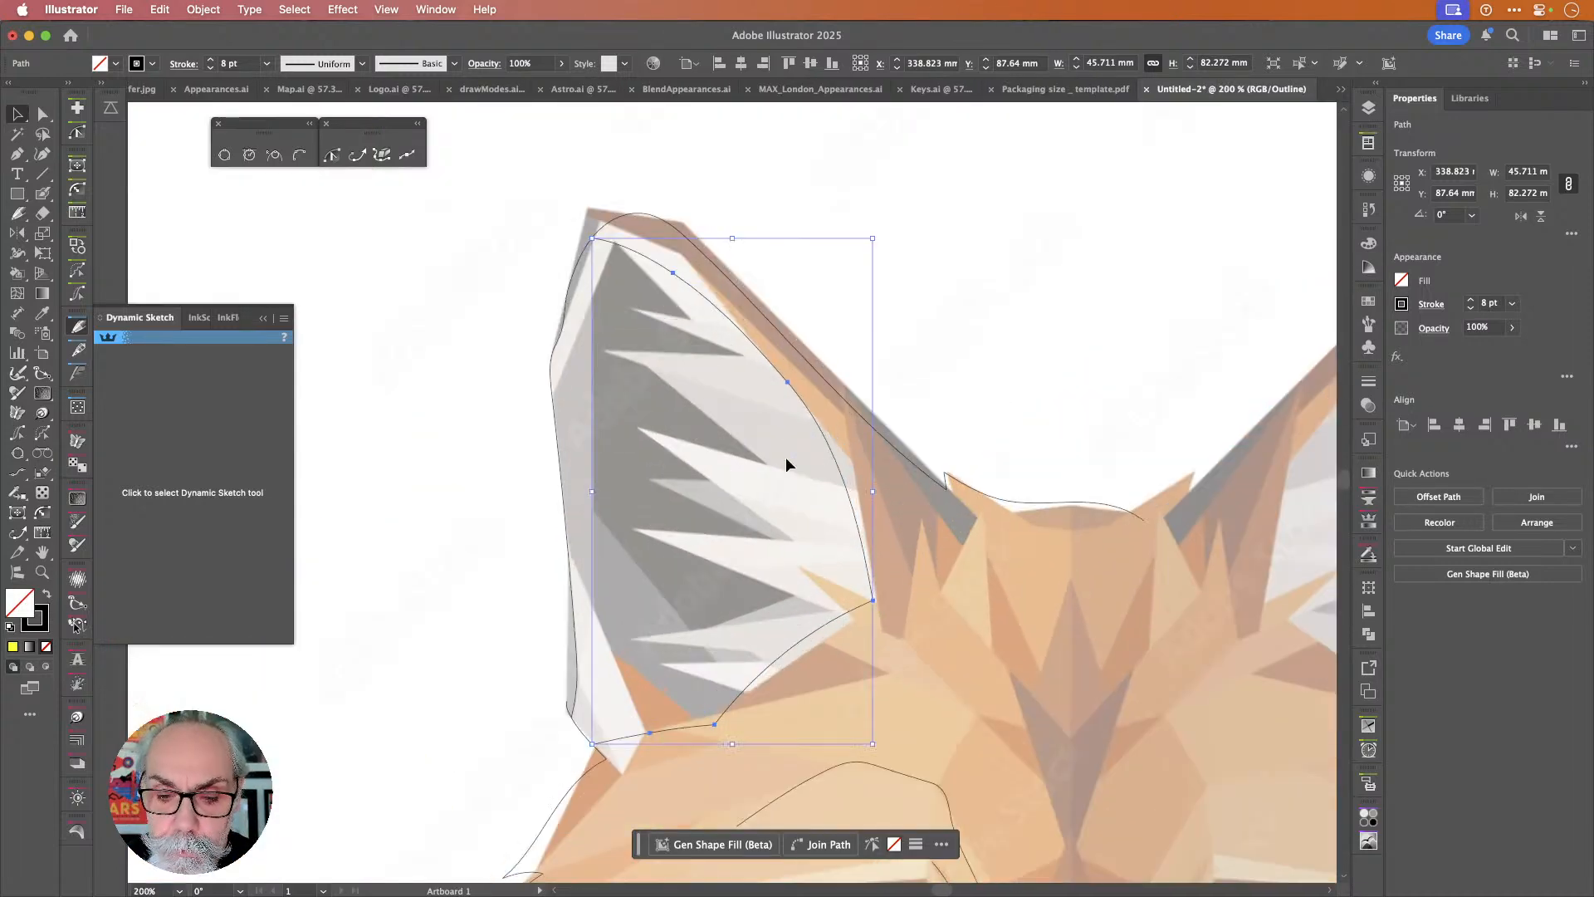
pyautogui.scroll(-5, 785, 456)
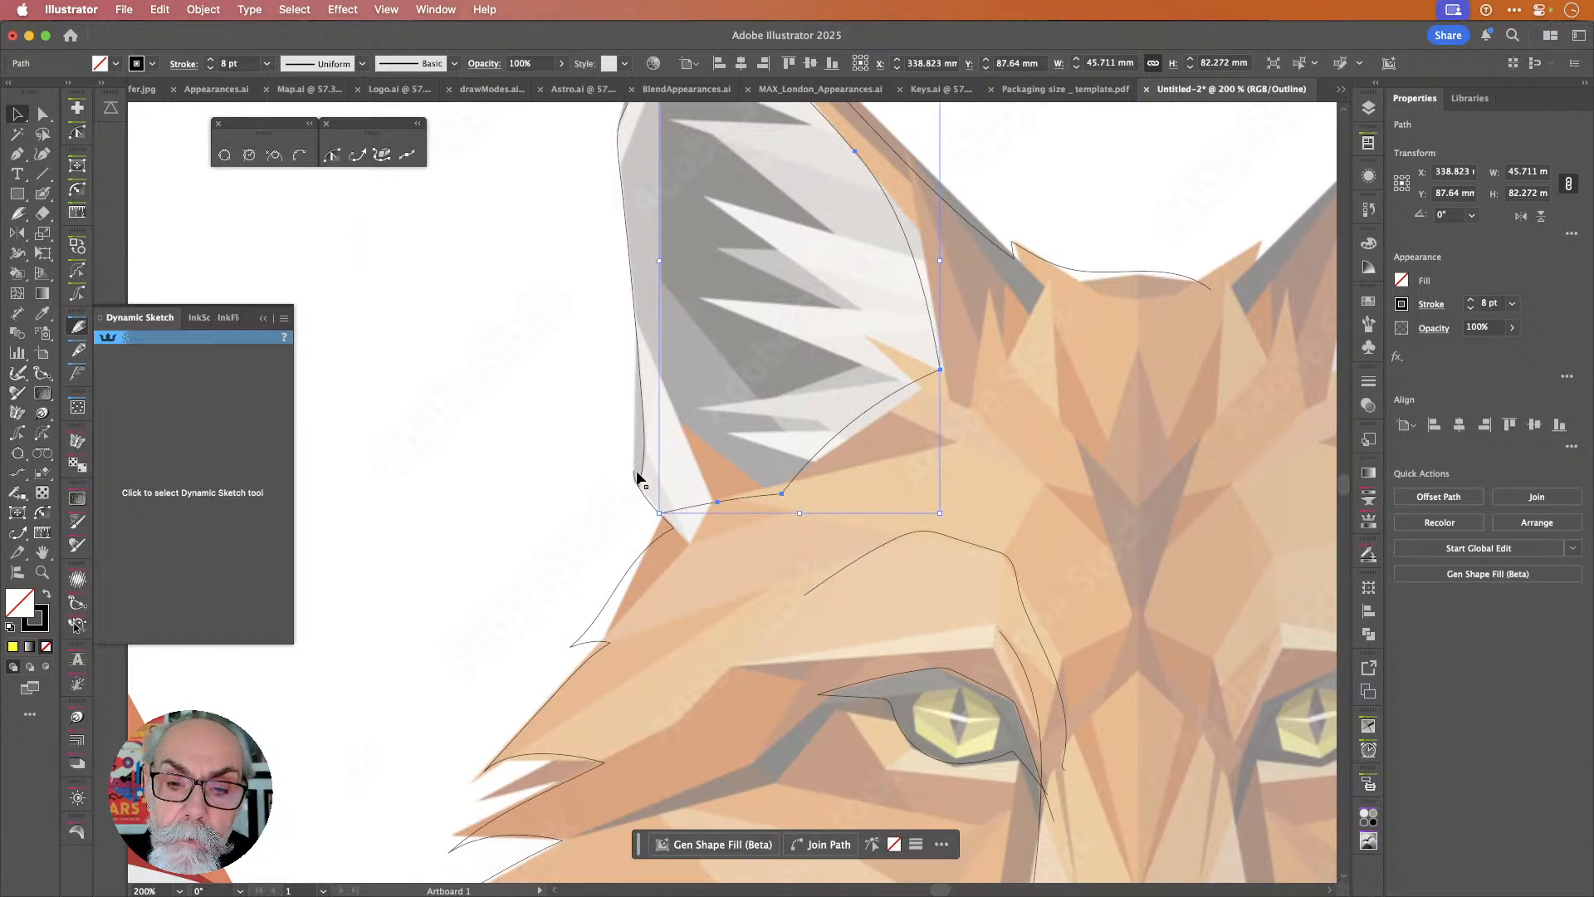
pyautogui.click(241, 496)
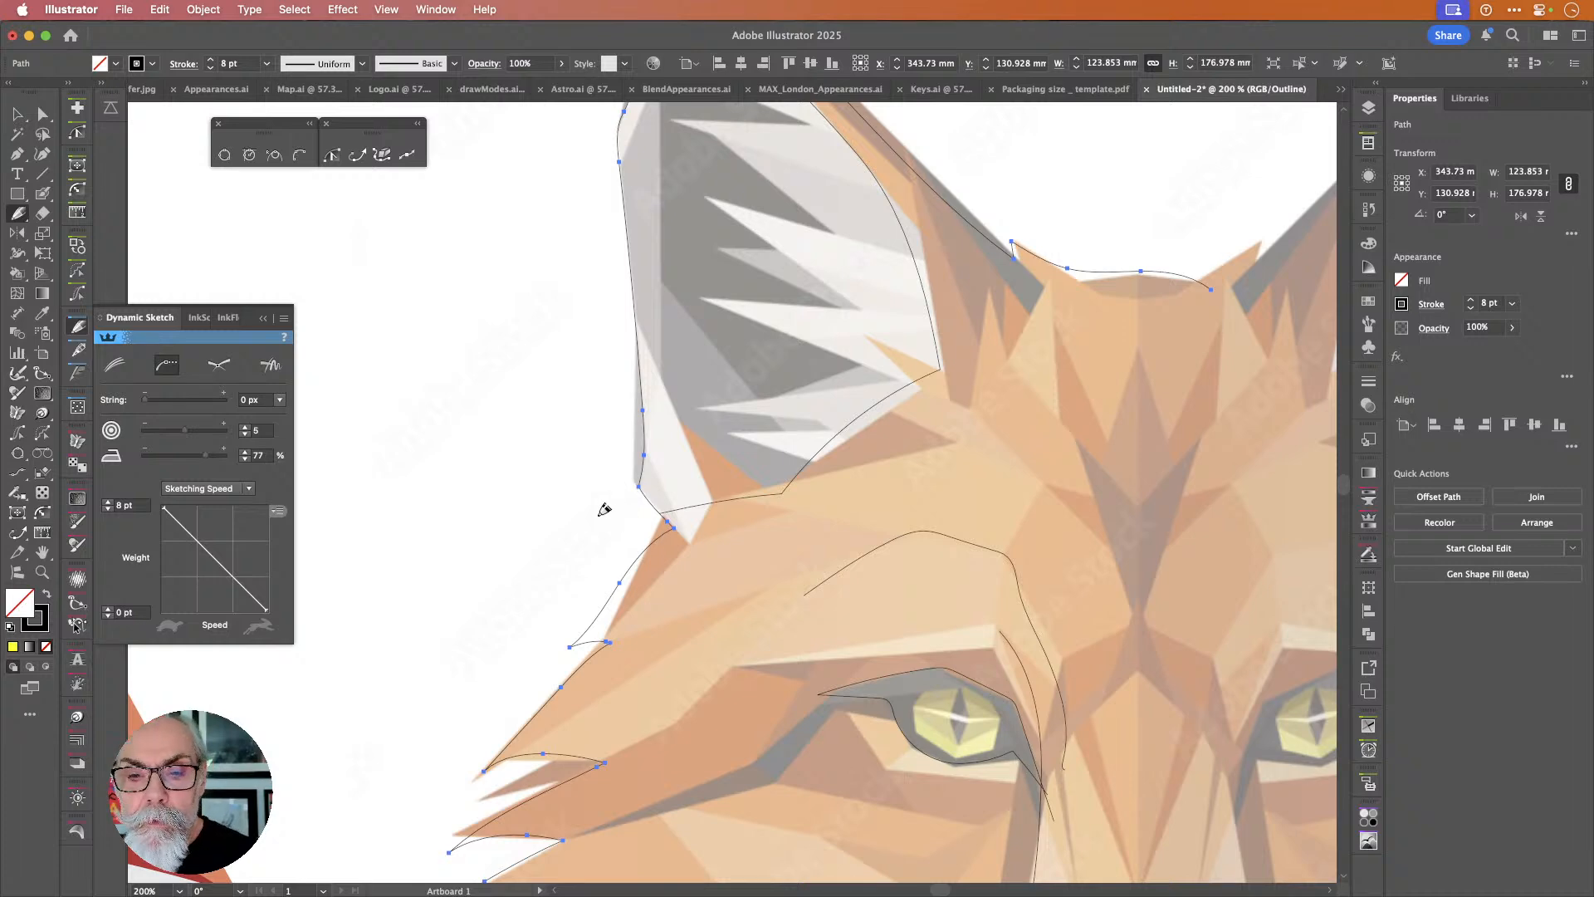
# Trim the crossing ends at the left eye's inner corner and join them into a closed eye outline.
pyautogui.scroll(-5, 604, 509)
pyautogui.scroll(-2, 605, 508)
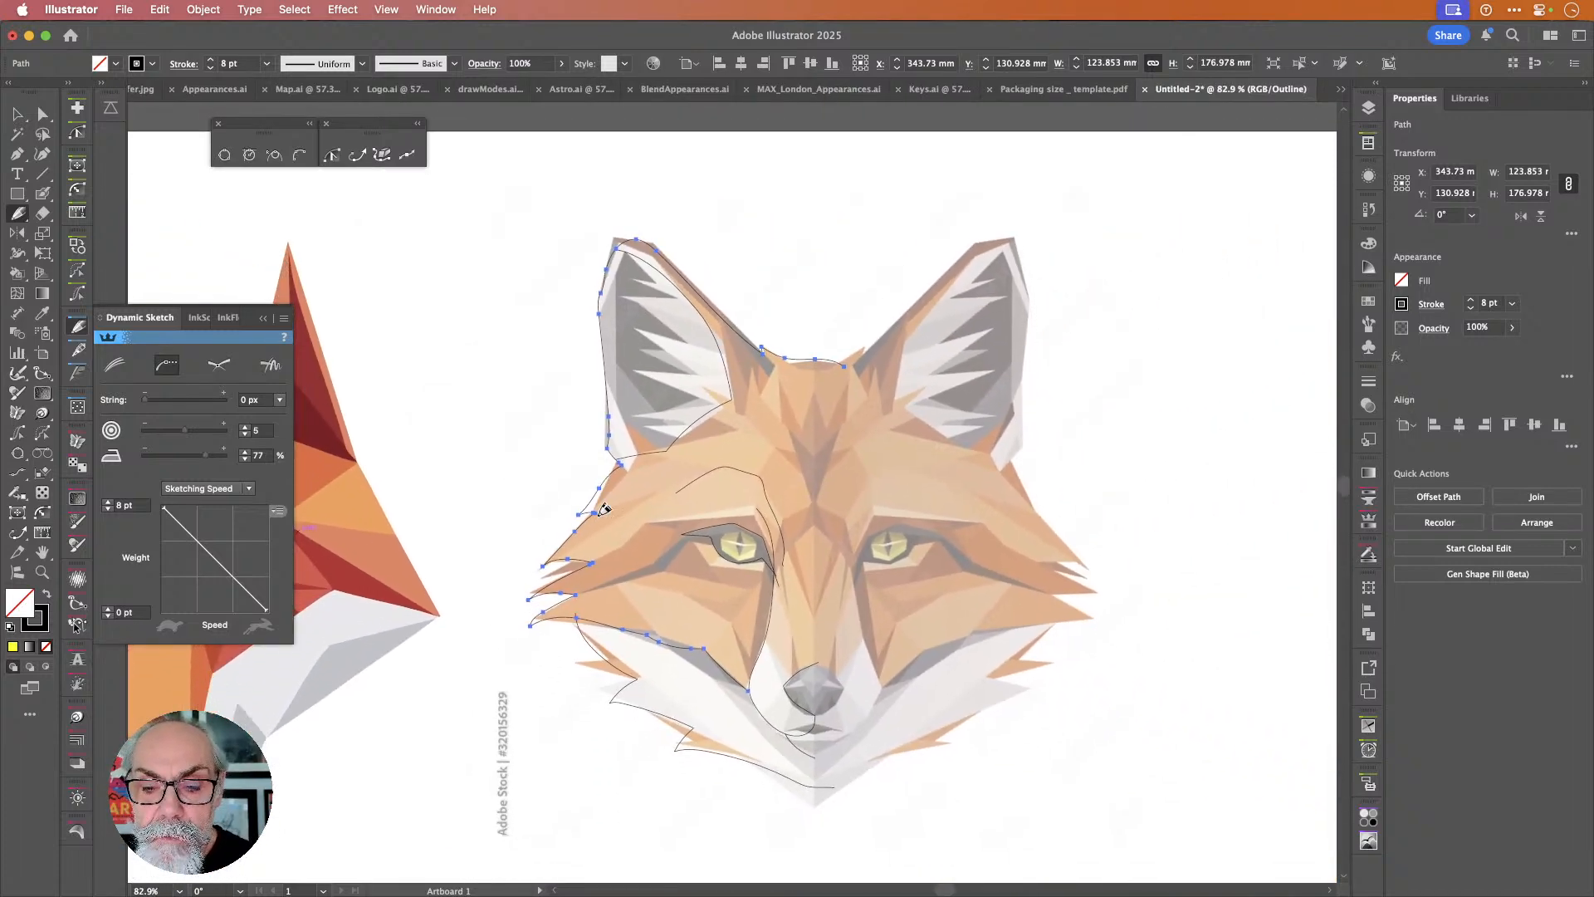
pyautogui.scroll(3, 728, 708)
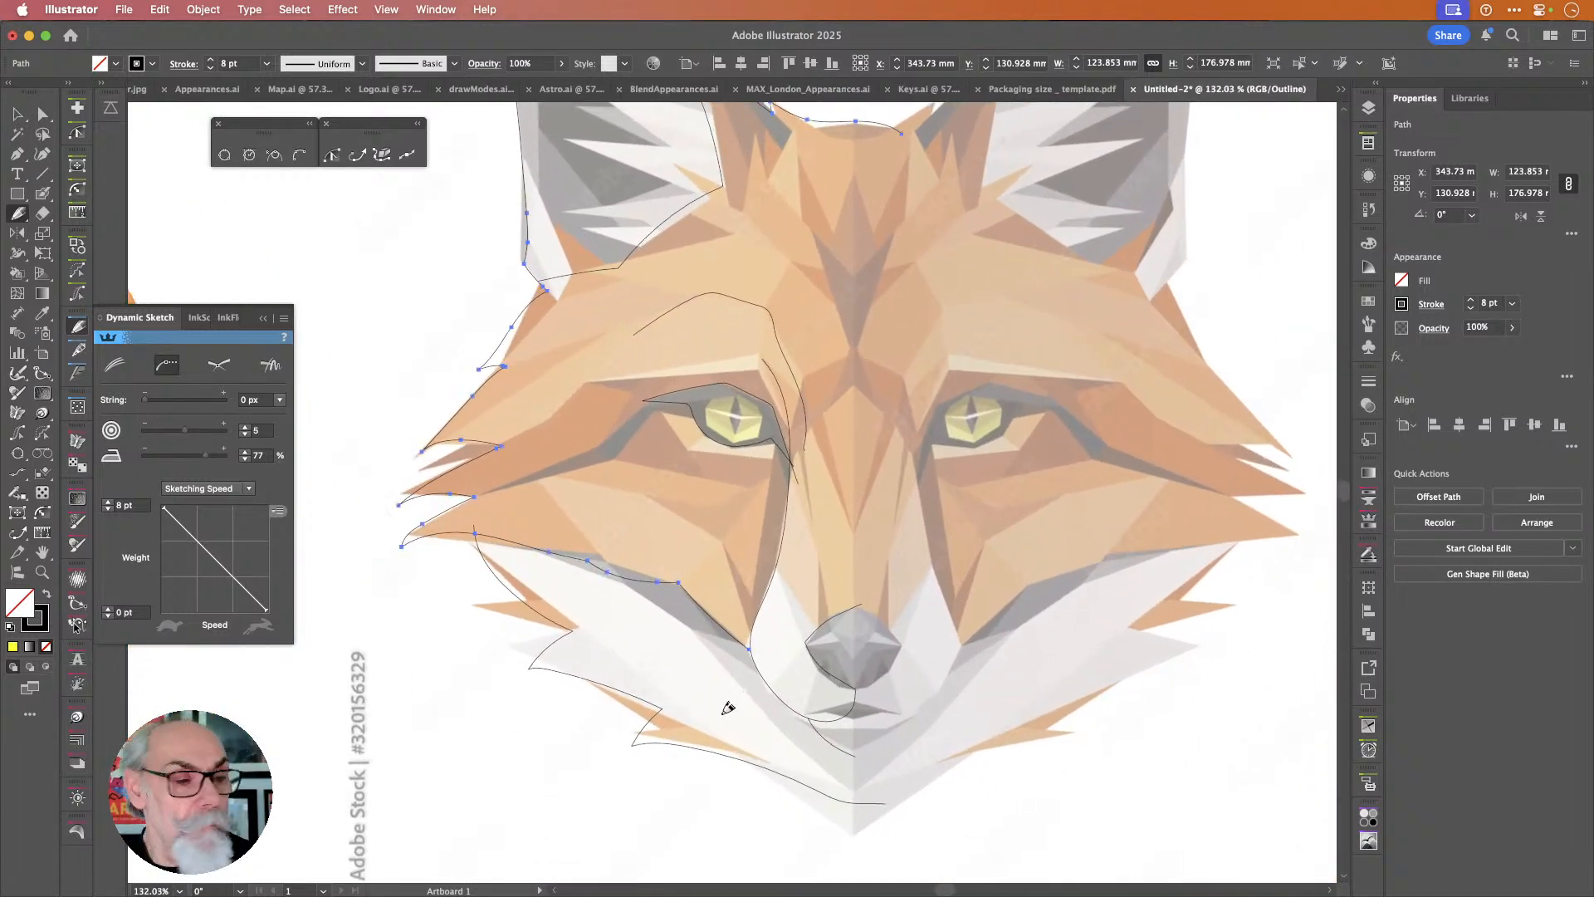
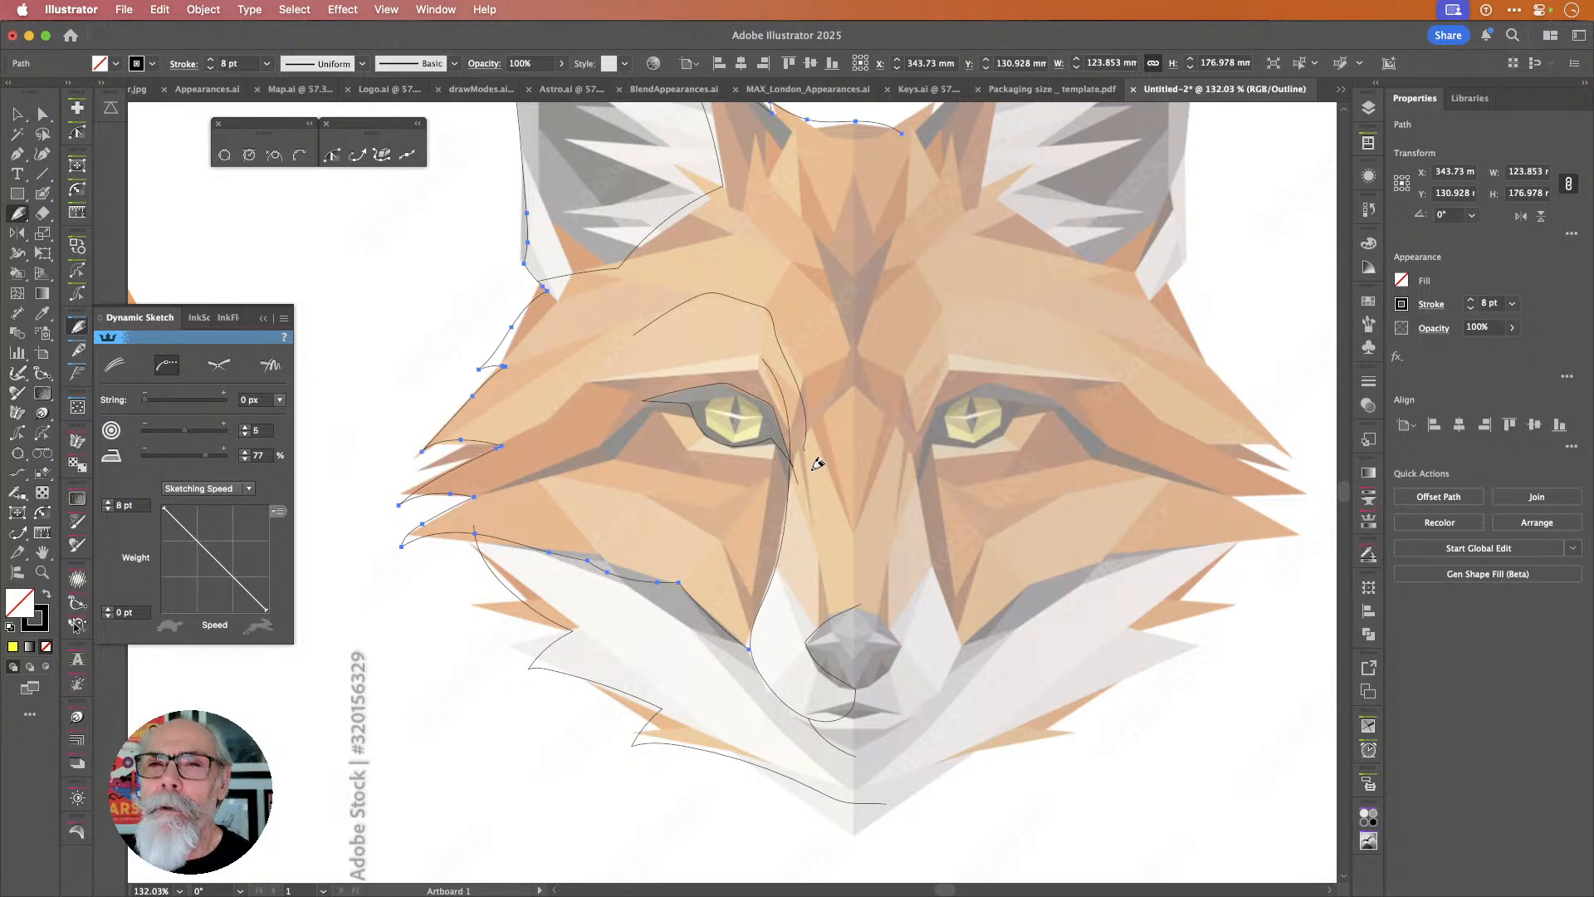
pyautogui.scroll(5, 799, 465)
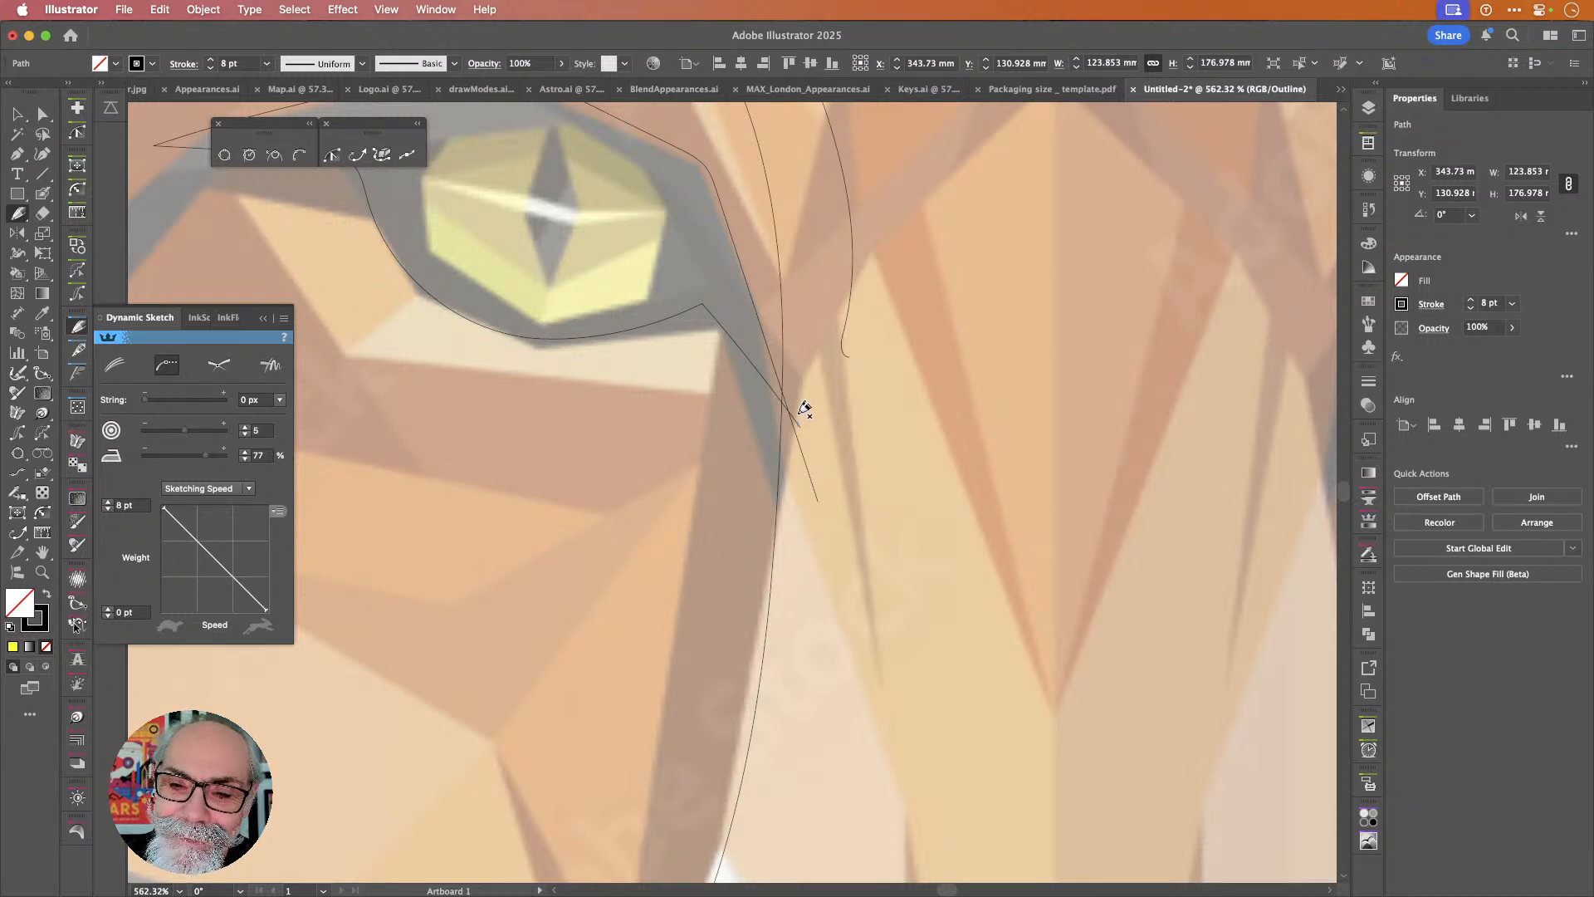
pyautogui.moveTo(805, 409); pyautogui.dragTo(807, 449)
pyautogui.press('super+z')
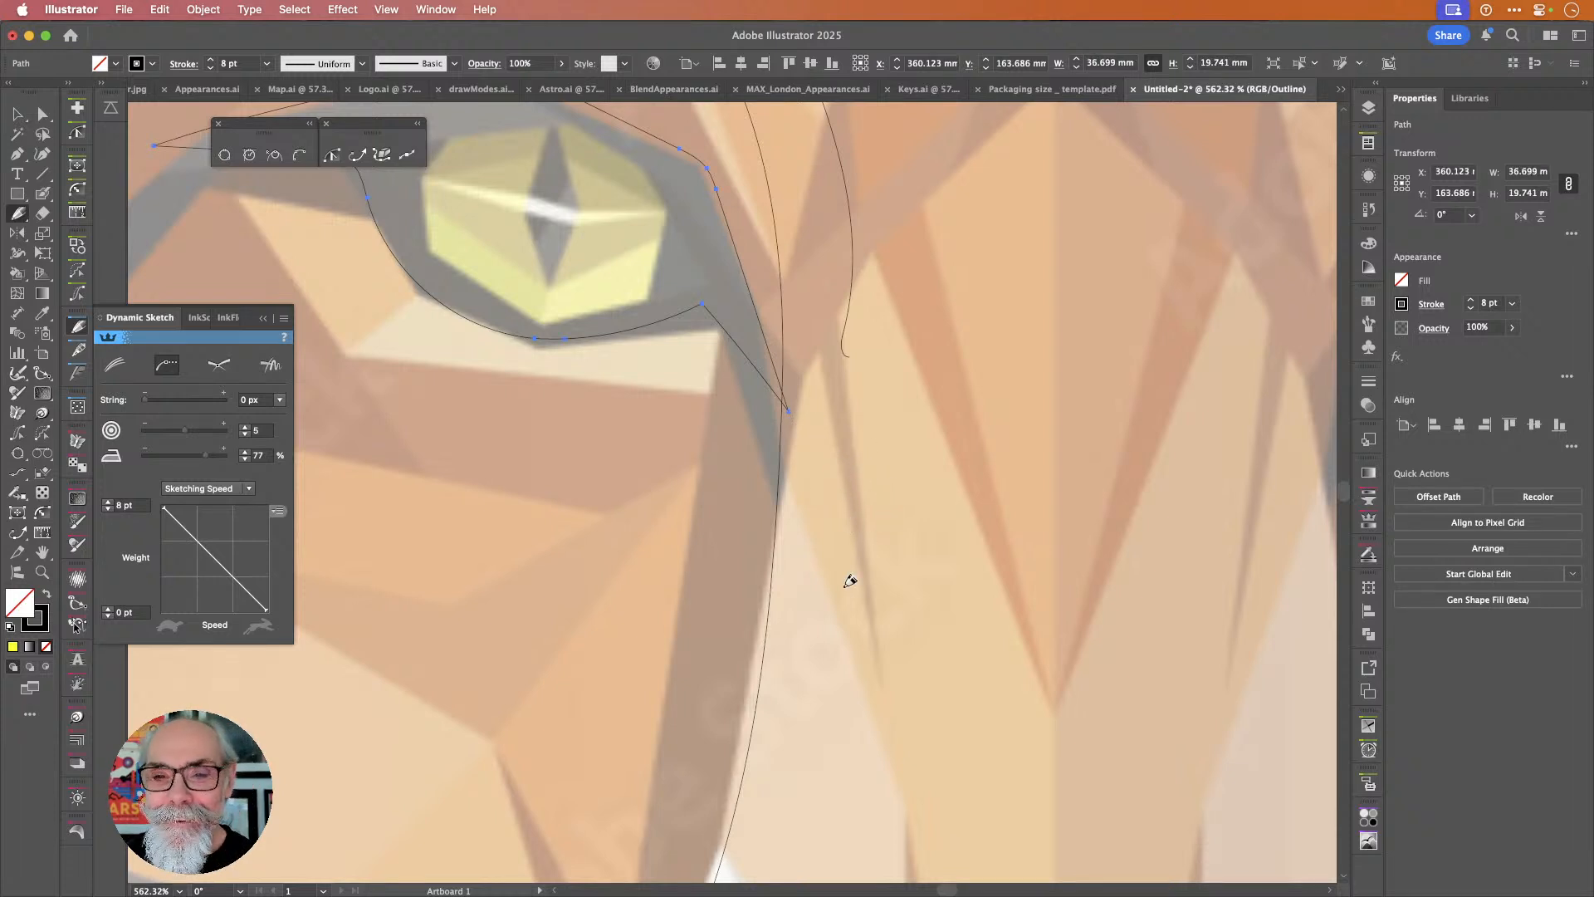
# Return to preview view and inspect the cleaned-up strokes across the fox's left half, down to the muzzle and chin.
pyautogui.press('super+1')
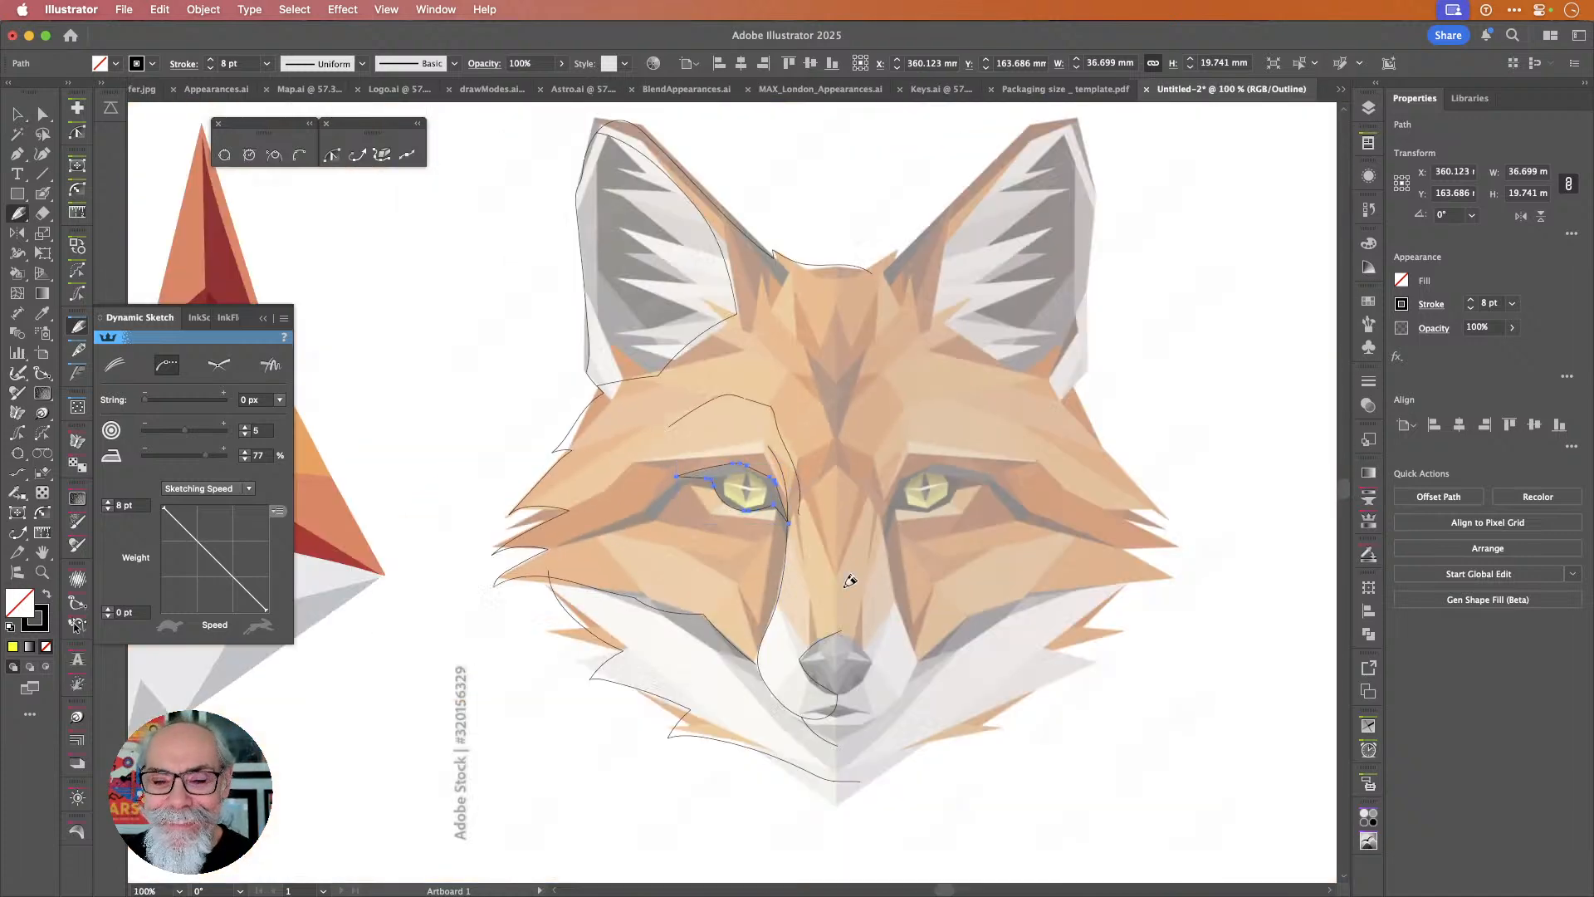
pyautogui.moveTo(905, 611); pyautogui.dragTo(795, 575)
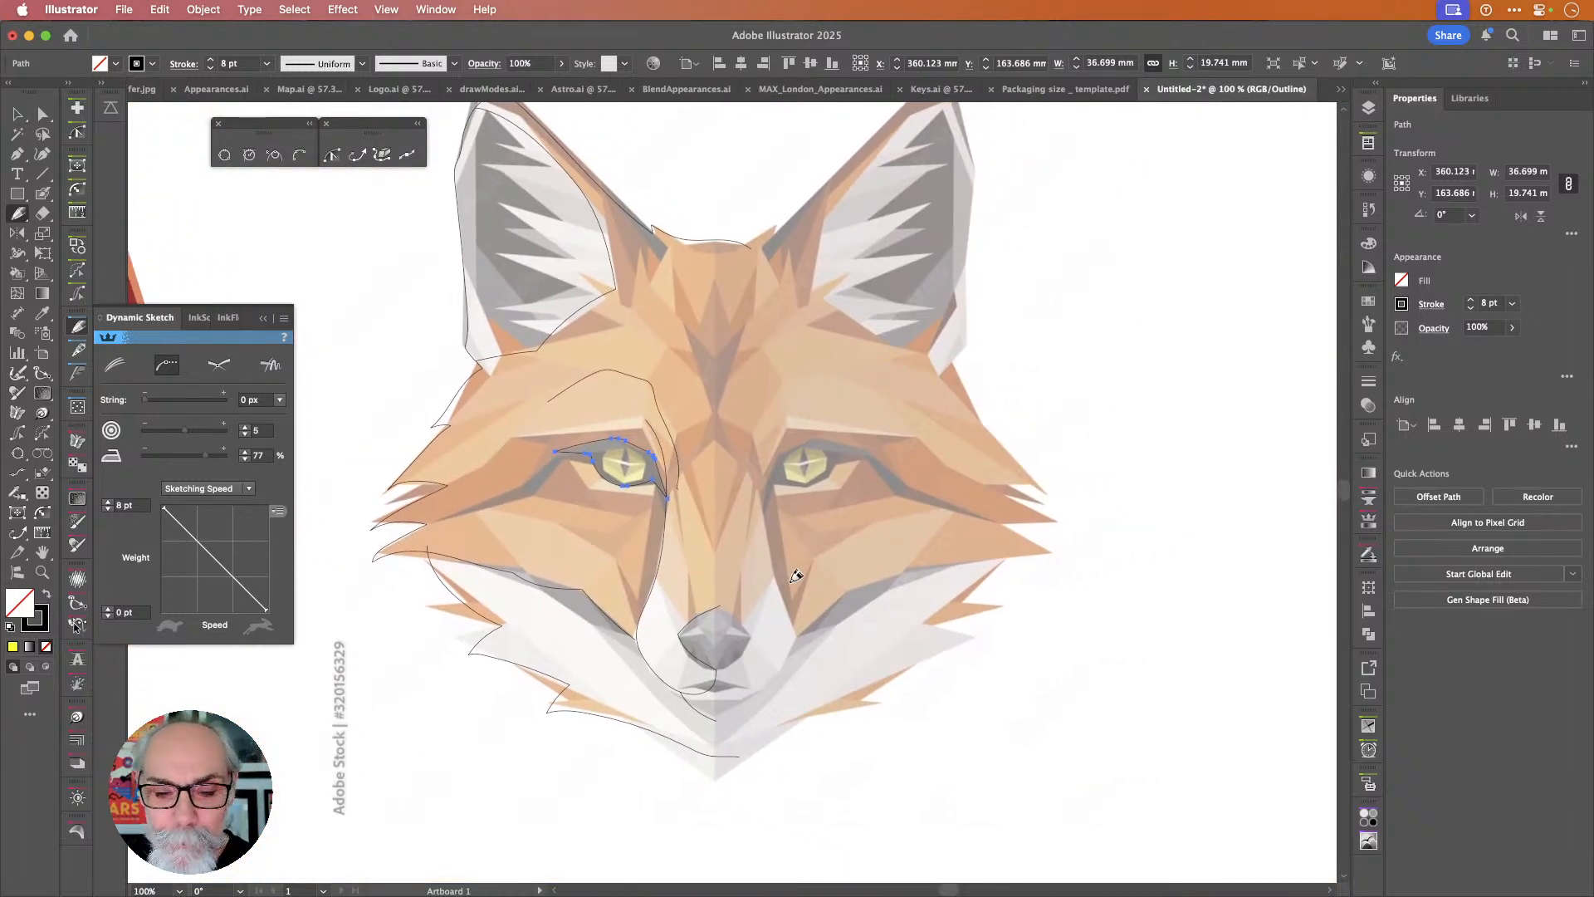
pyautogui.press('super+y')
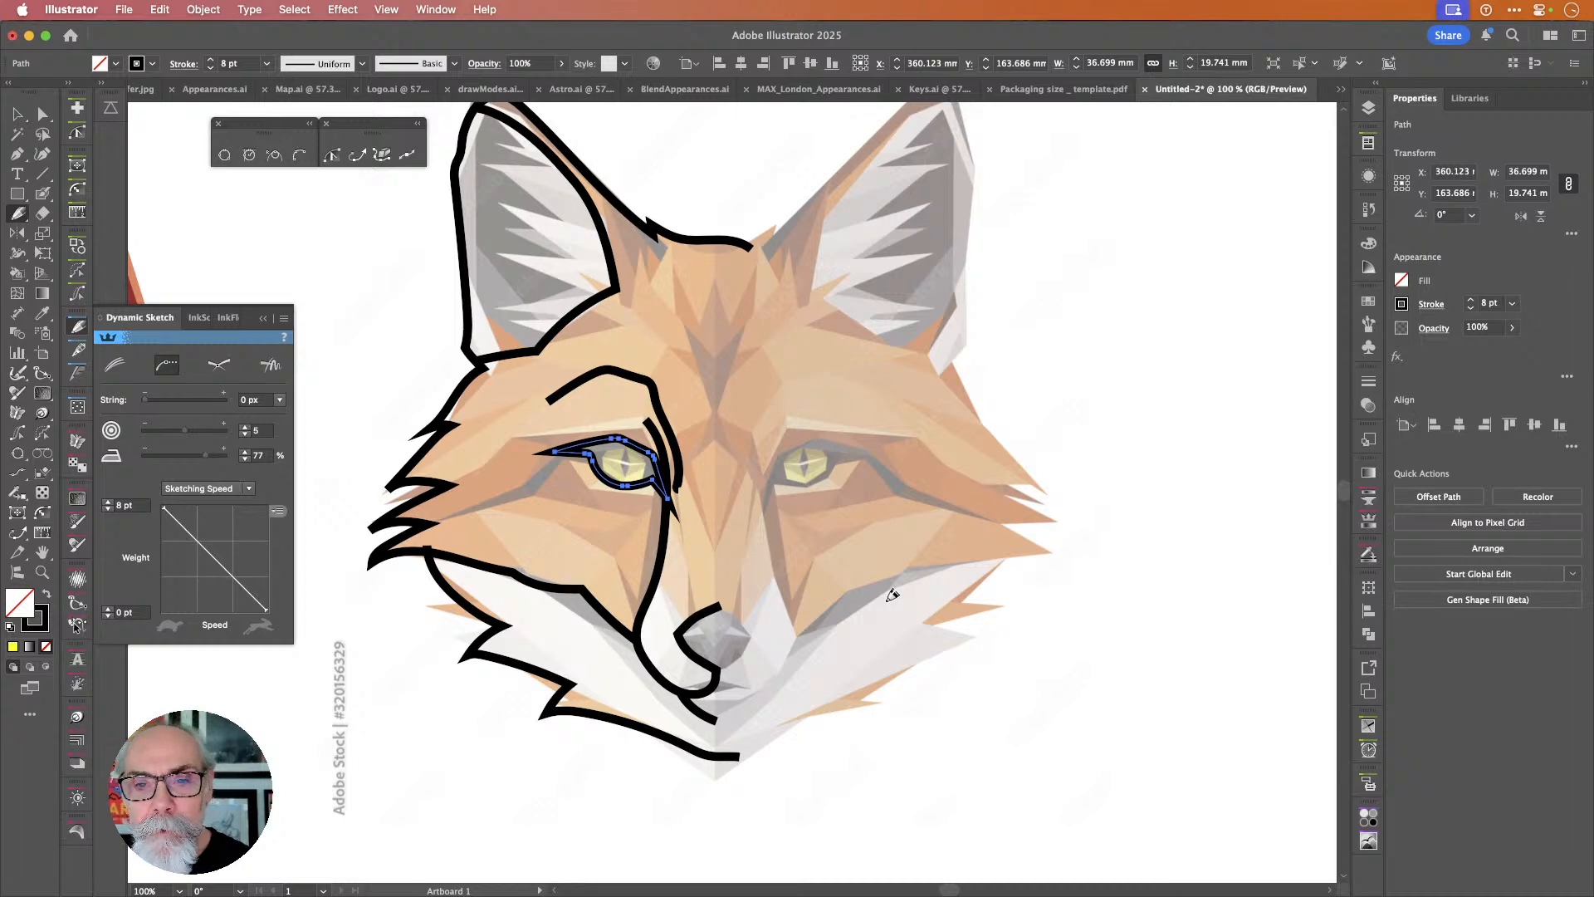
pyautogui.scroll(-1, 973, 591)
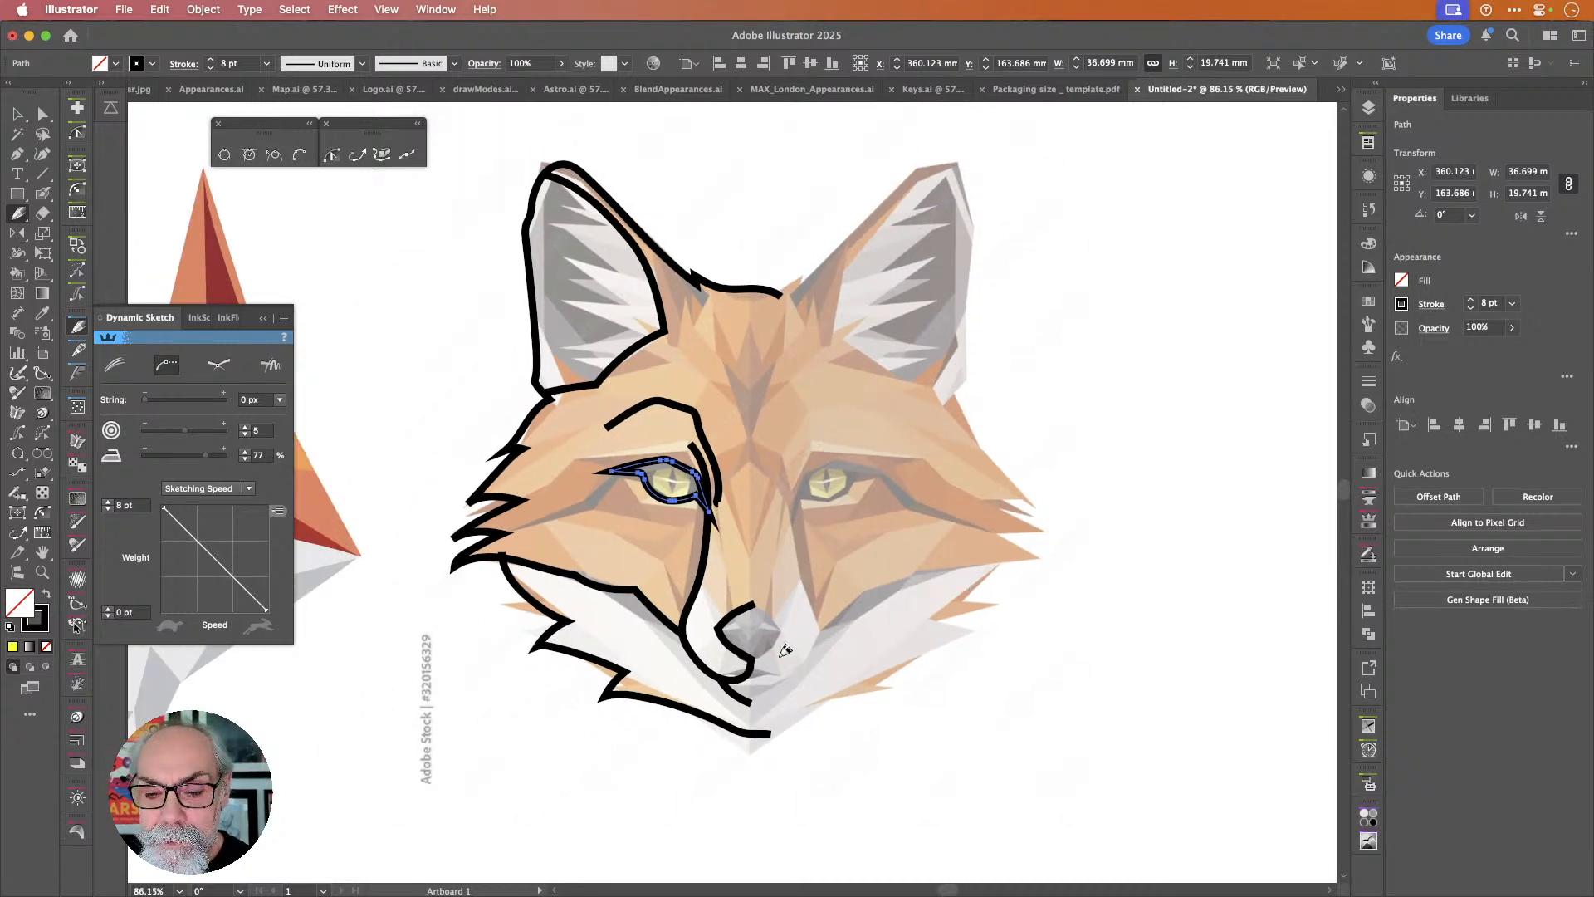
pyautogui.scroll(3, 762, 717)
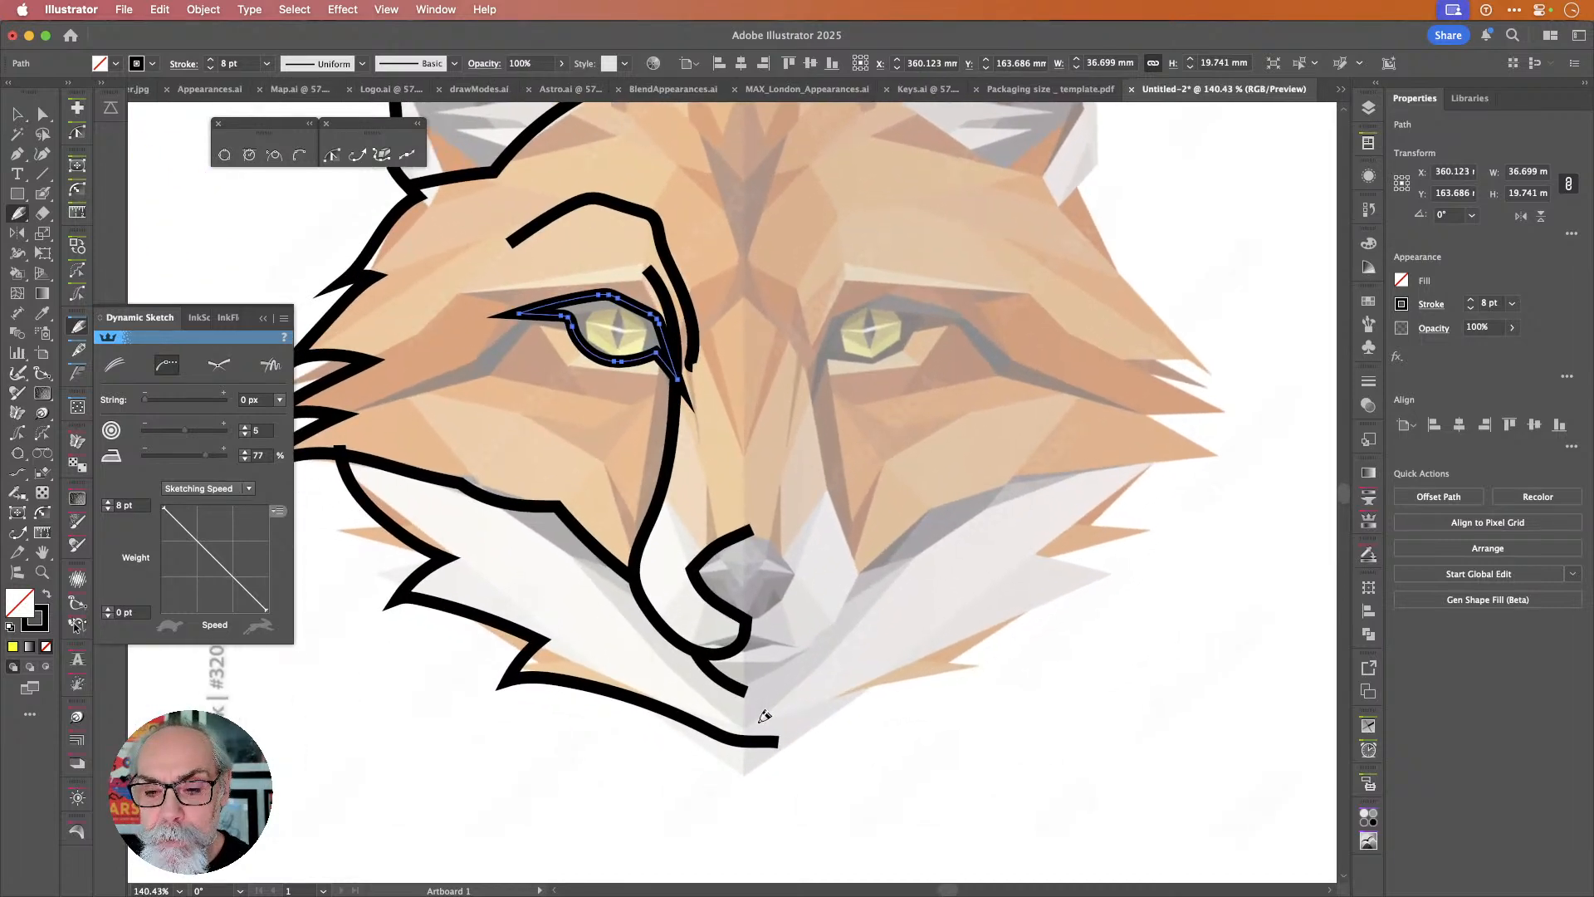
# Reflect a copy of all the left-half strokes across a vertical axis through the centre of the forehead's top line.
pyautogui.scroll(-1, 764, 715)
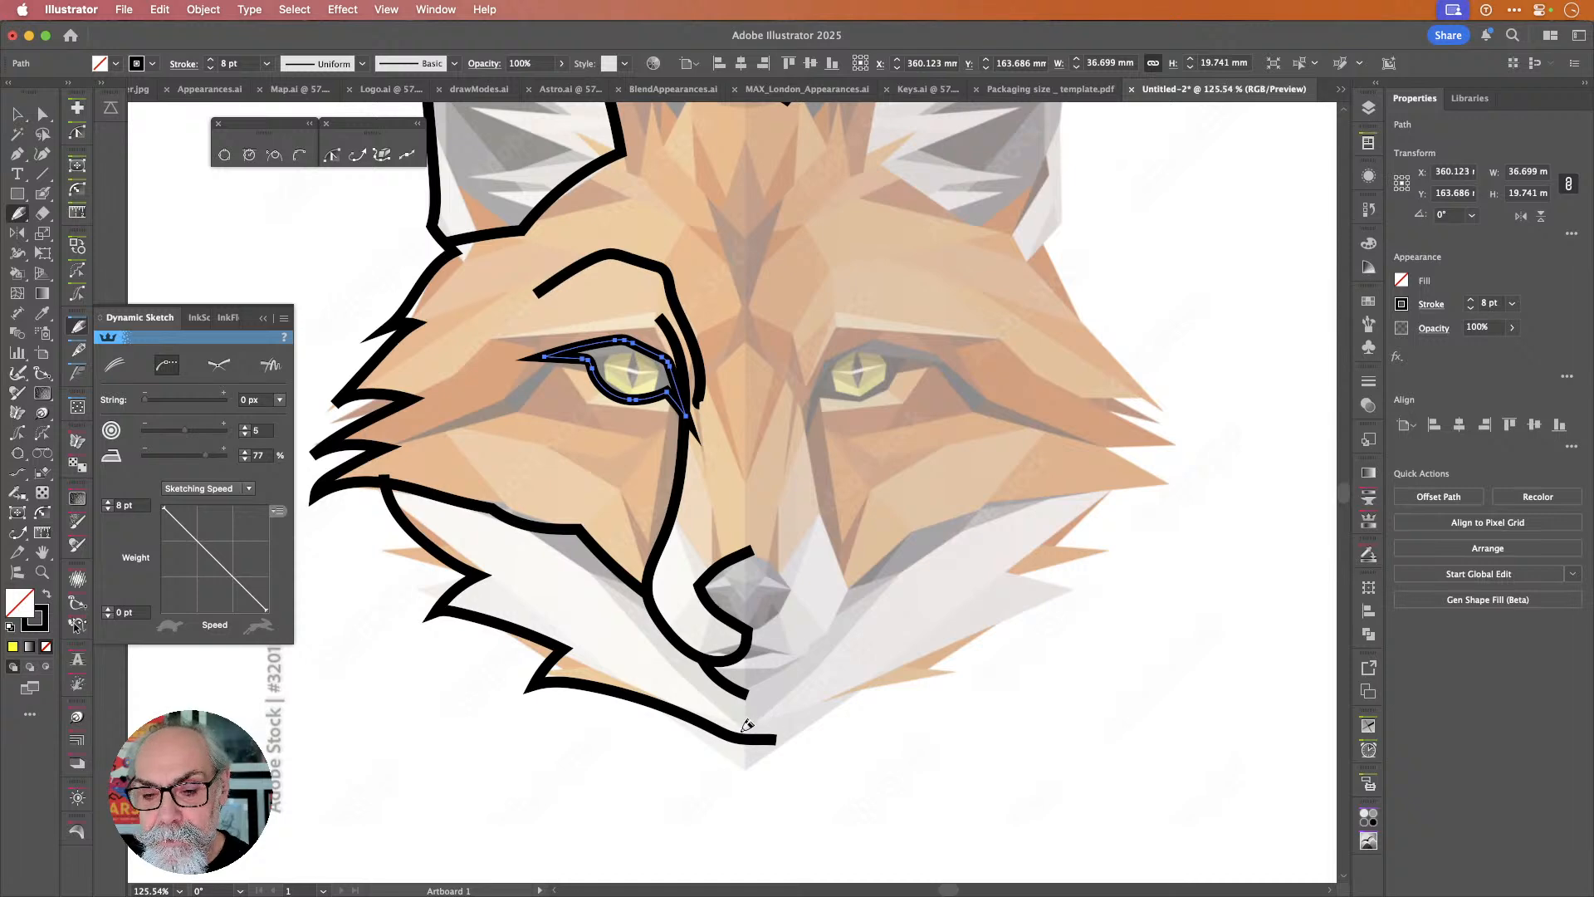
pyautogui.scroll(-2, 776, 699)
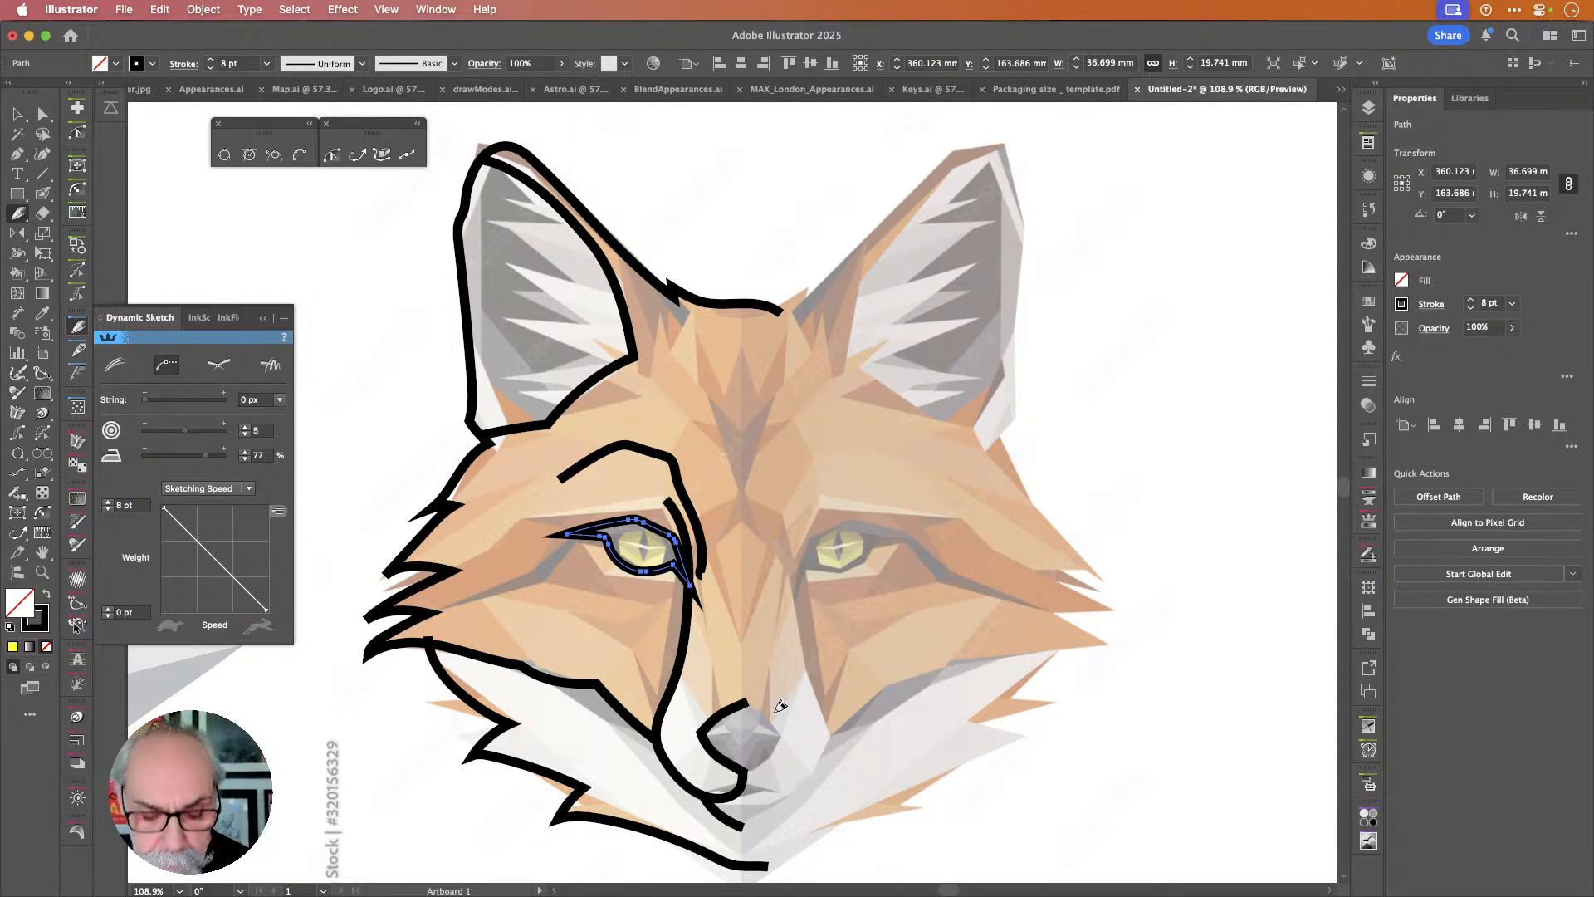
pyautogui.press('v')
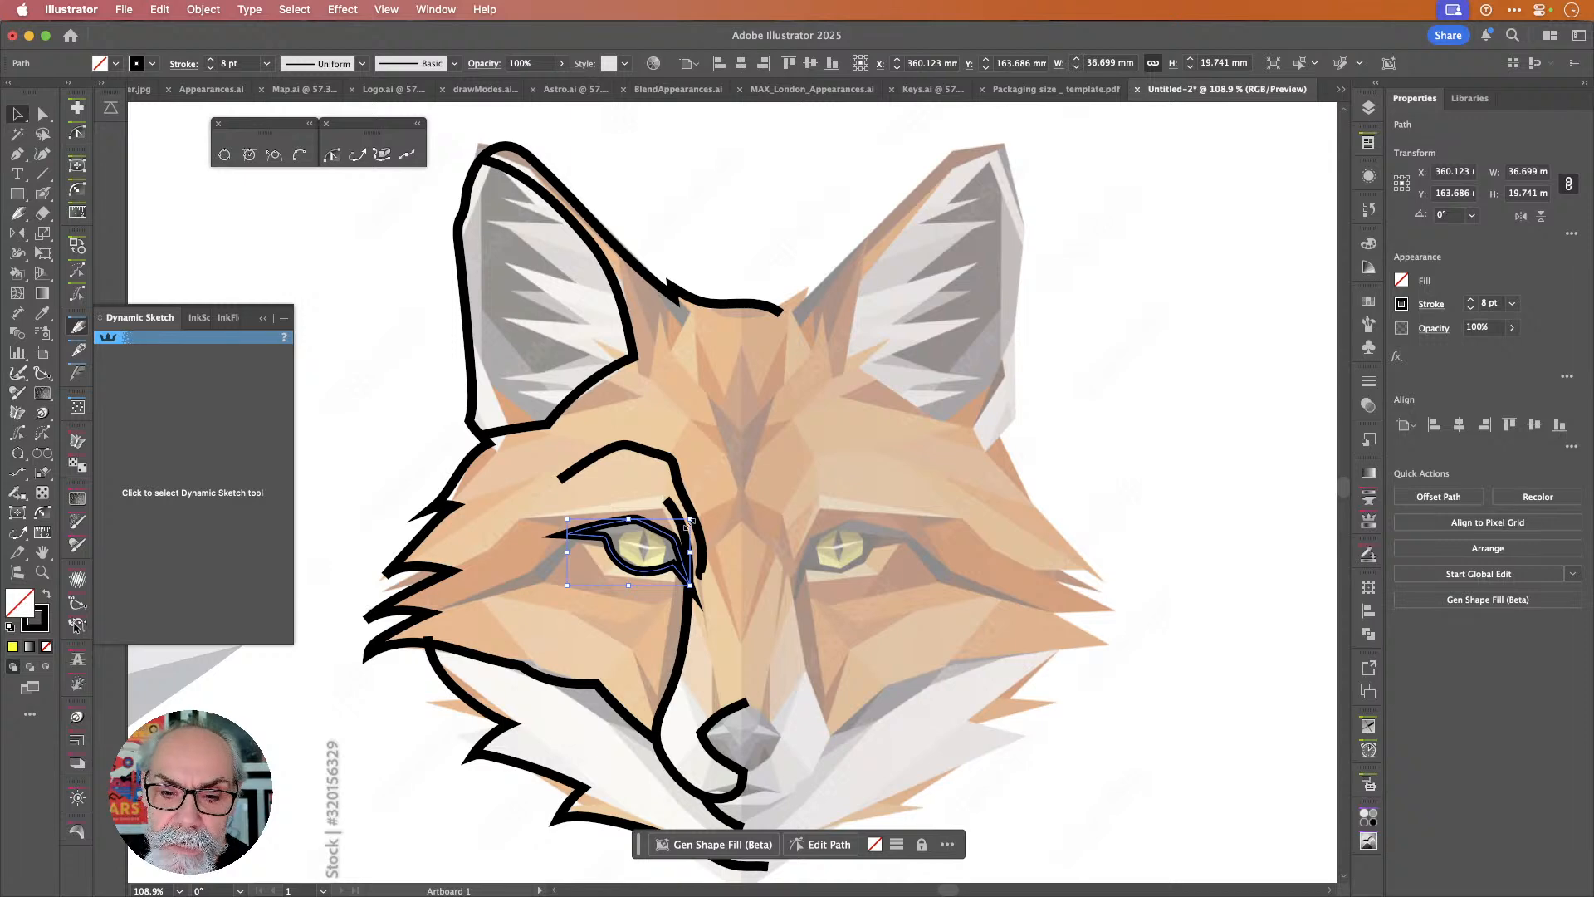
pyautogui.press('super+a')
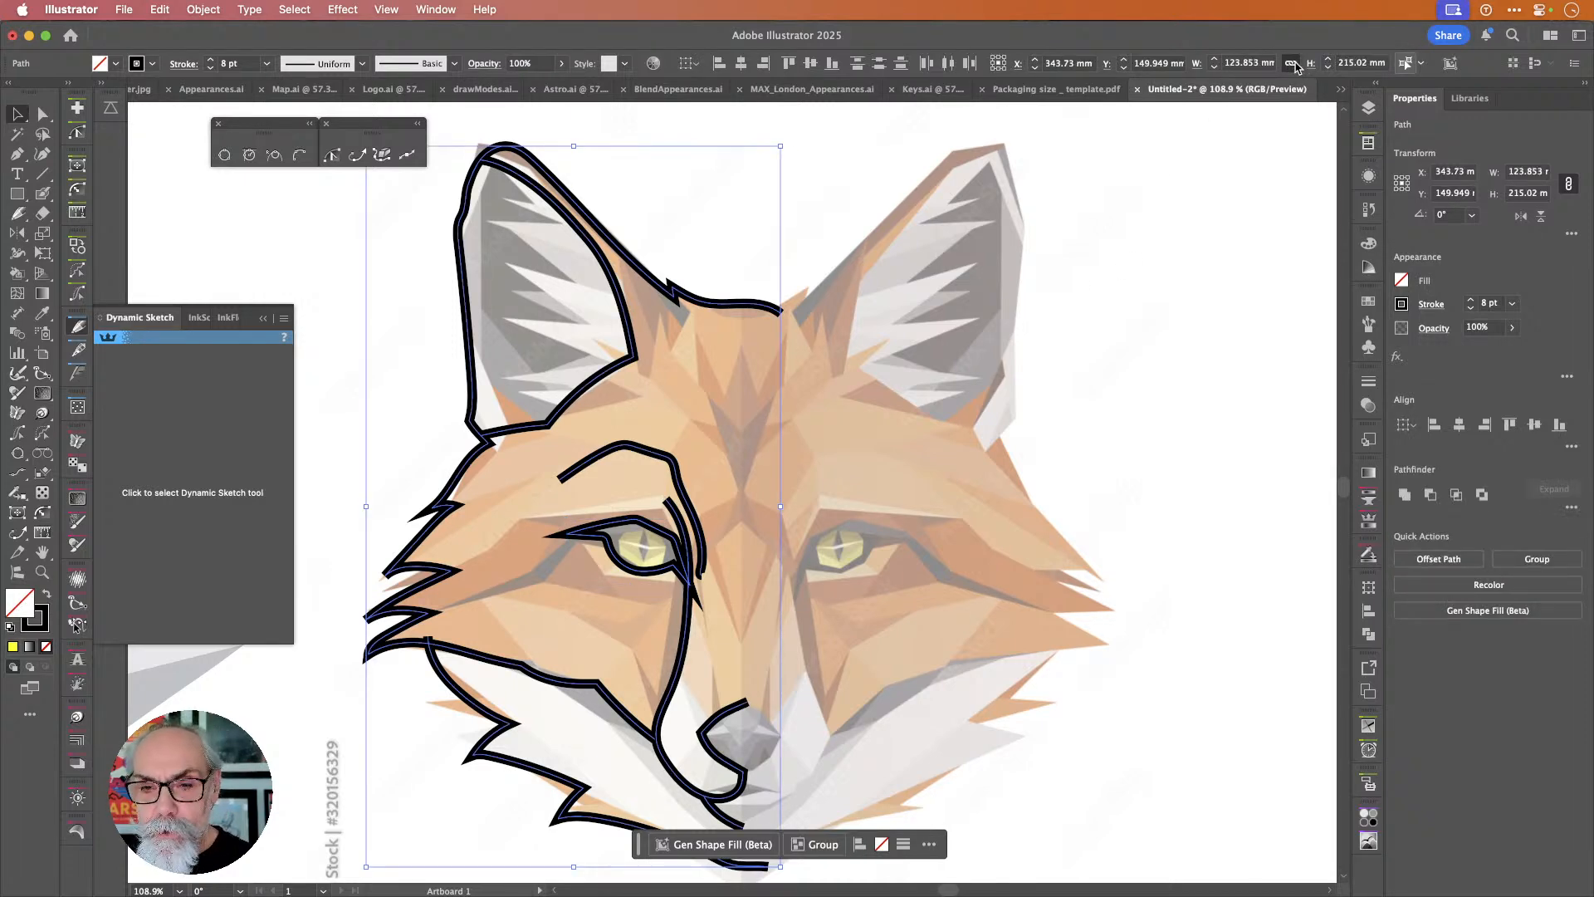
pyautogui.press('o')
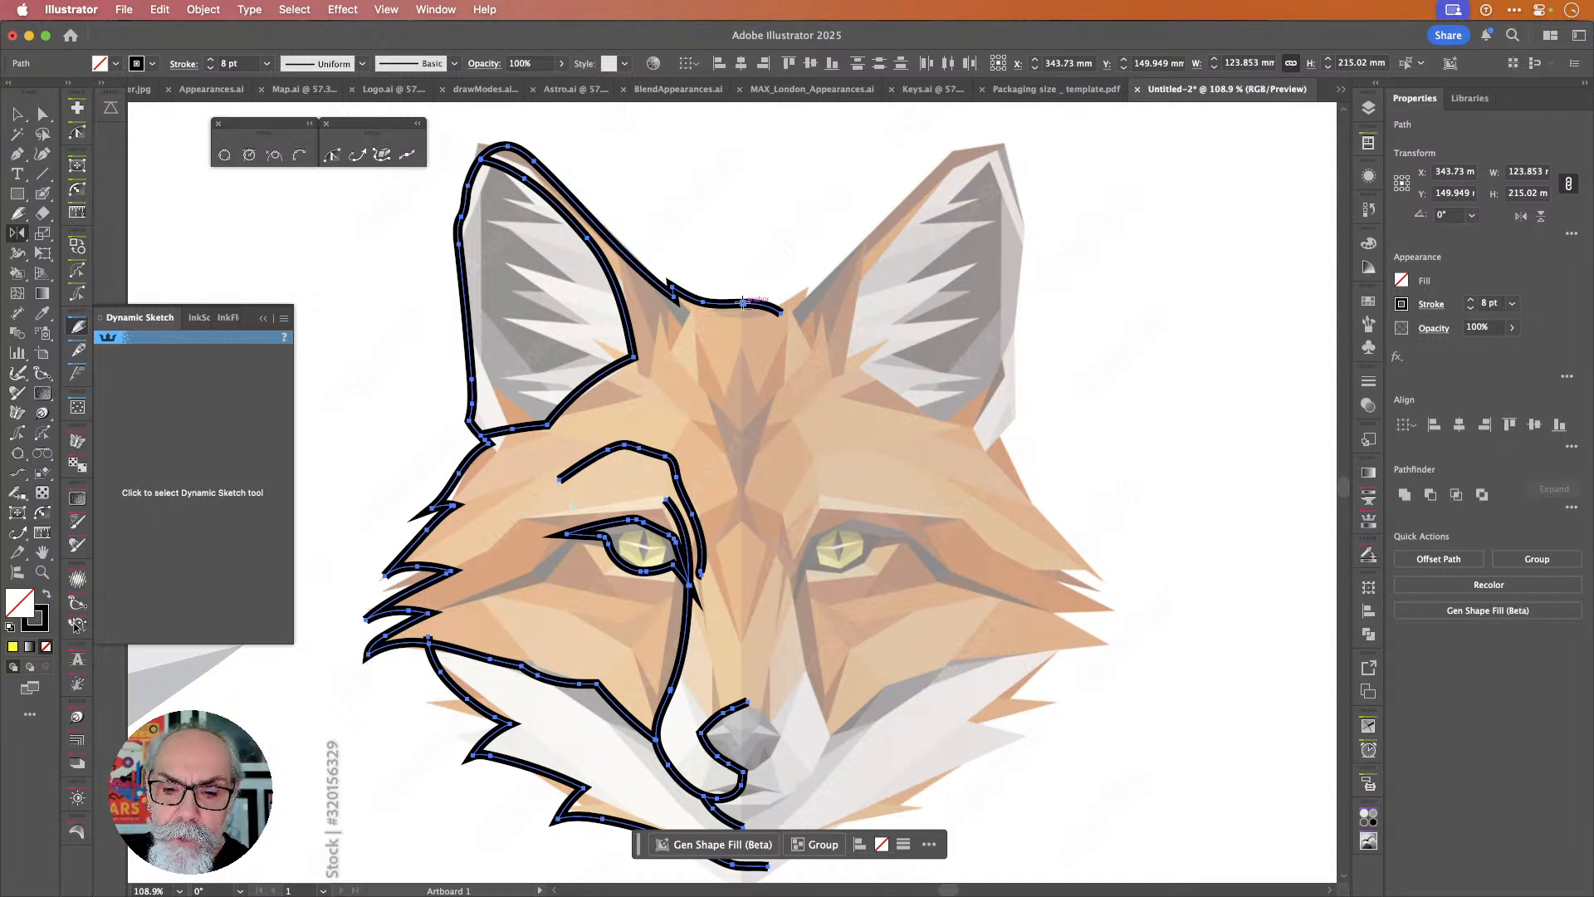
pyautogui.keyDown('alt'); pyautogui.click(743, 303); pyautogui.keyUp('alt')
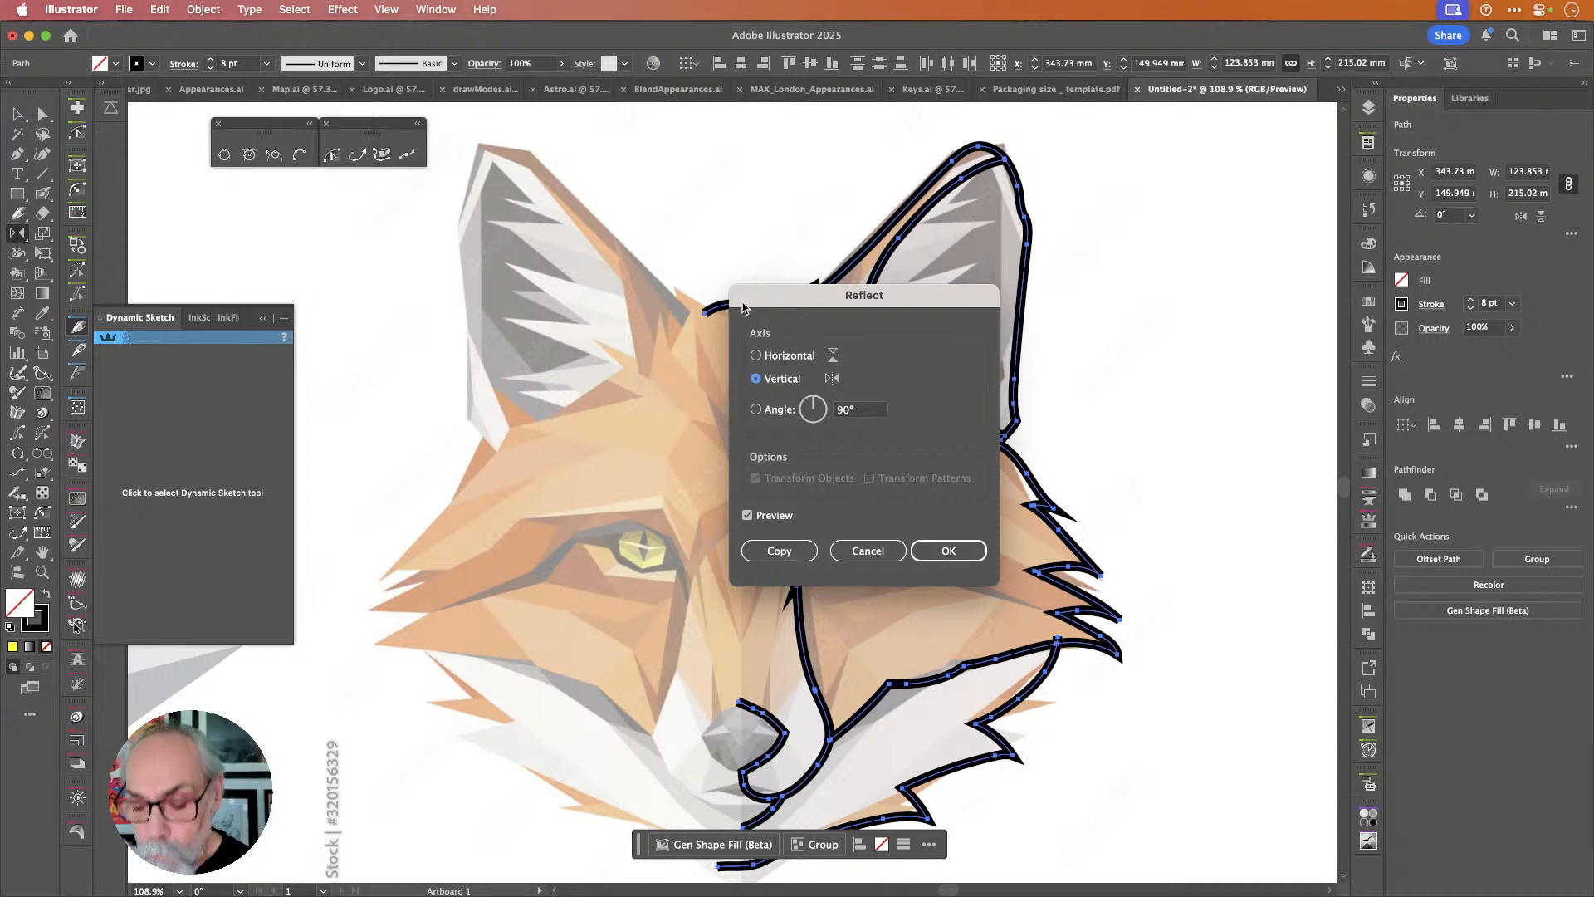
pyautogui.press('Up')
pyautogui.press('Down')
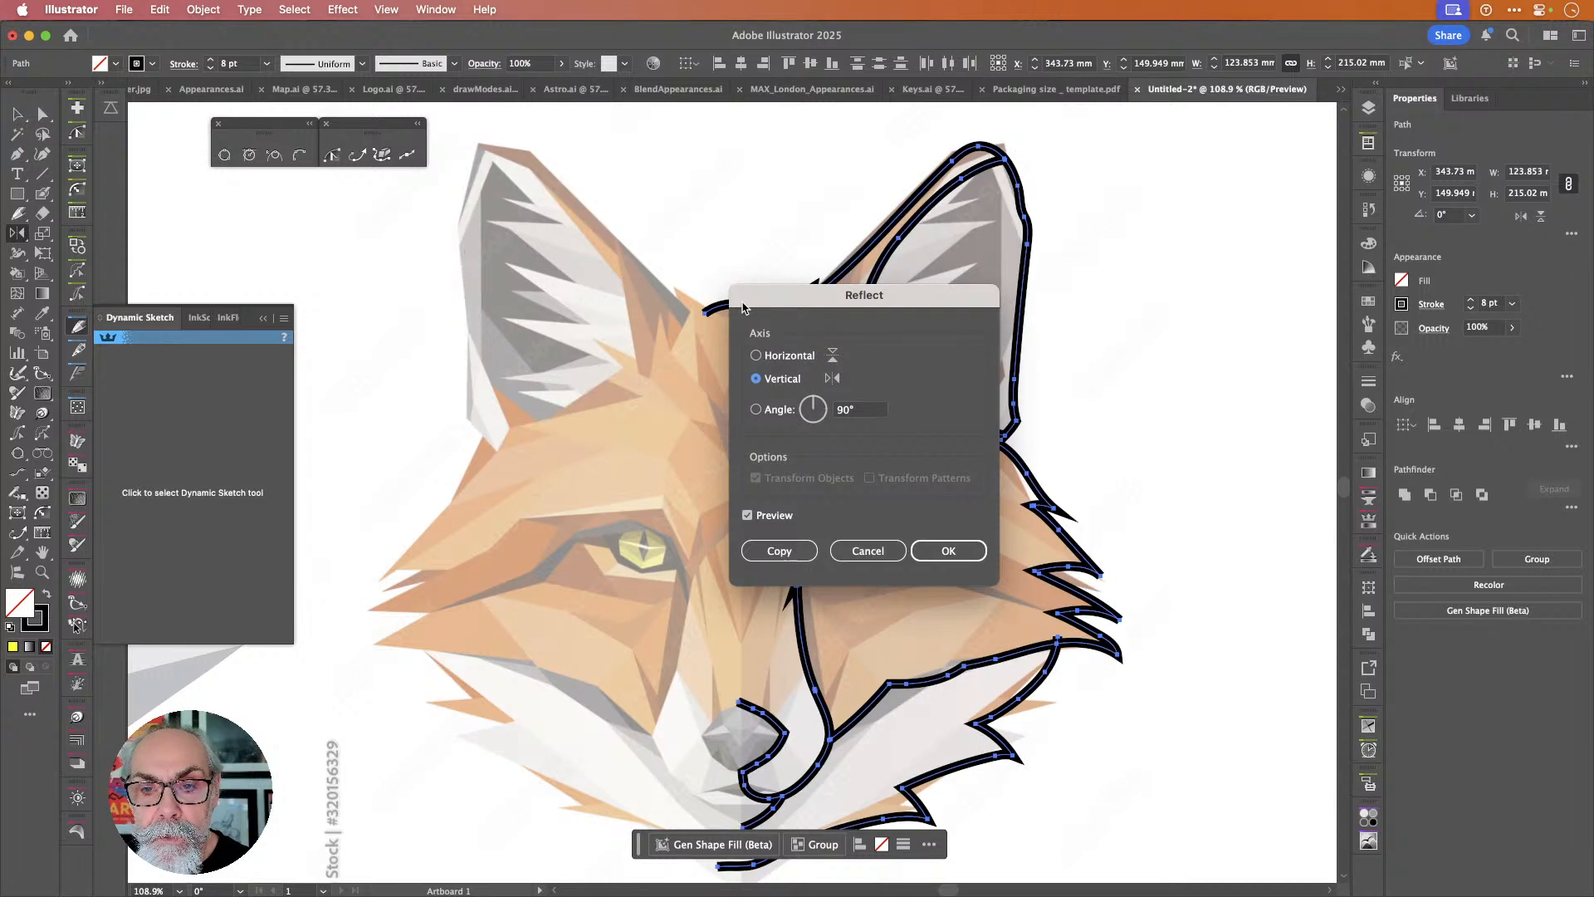
pyautogui.press('Up')
pyautogui.press('Down')
pyautogui.press('Up')
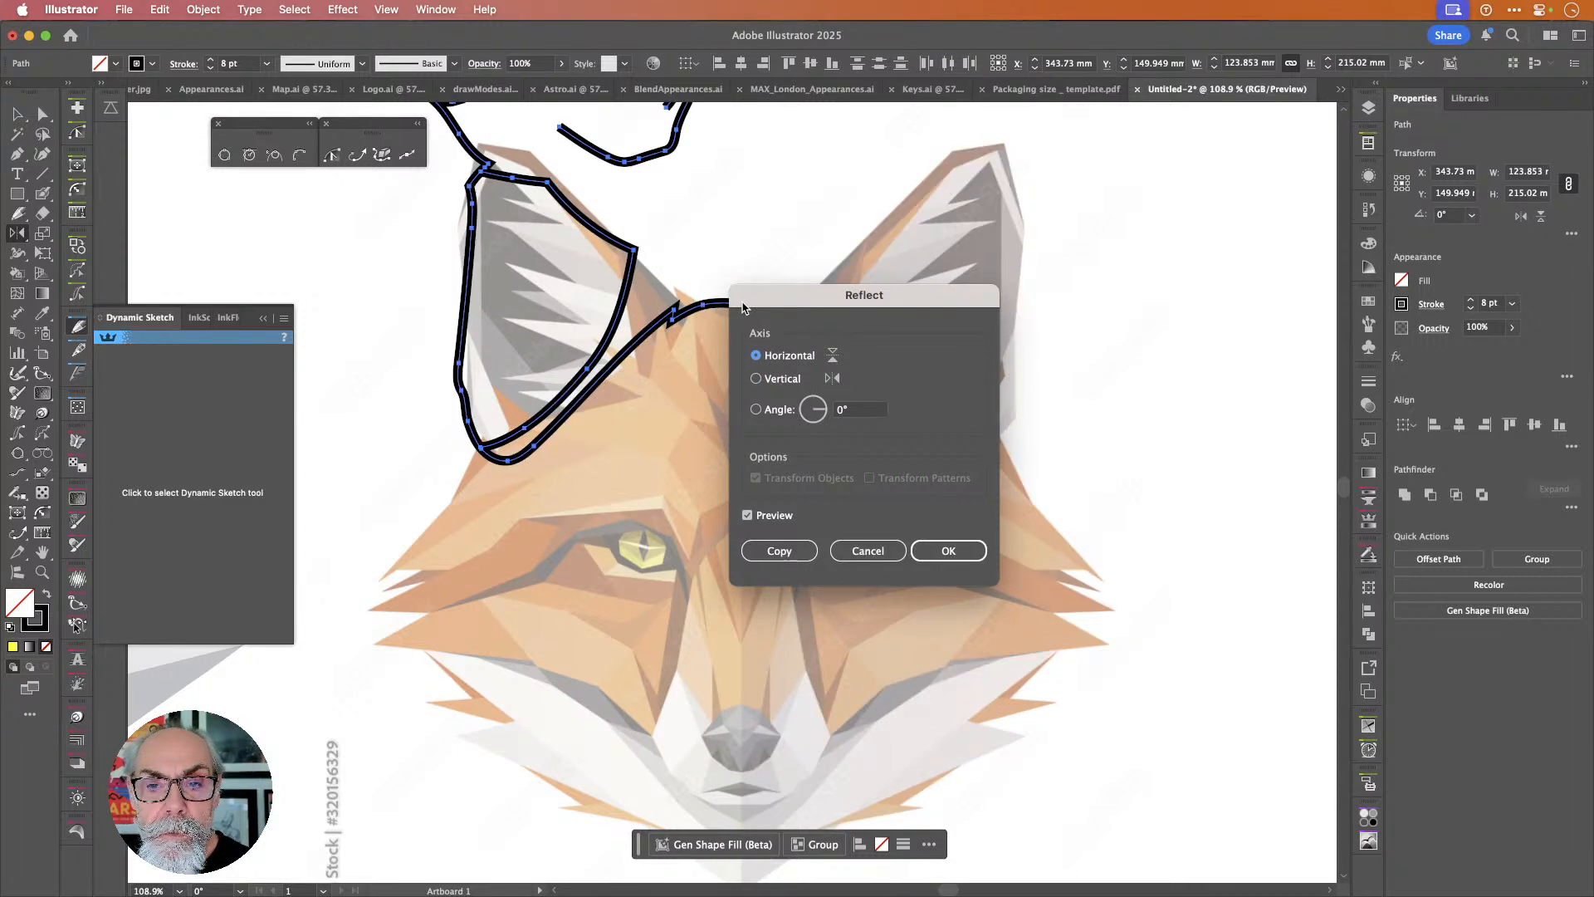
pyautogui.press('Down')
pyautogui.press('Up')
pyautogui.press('Down')
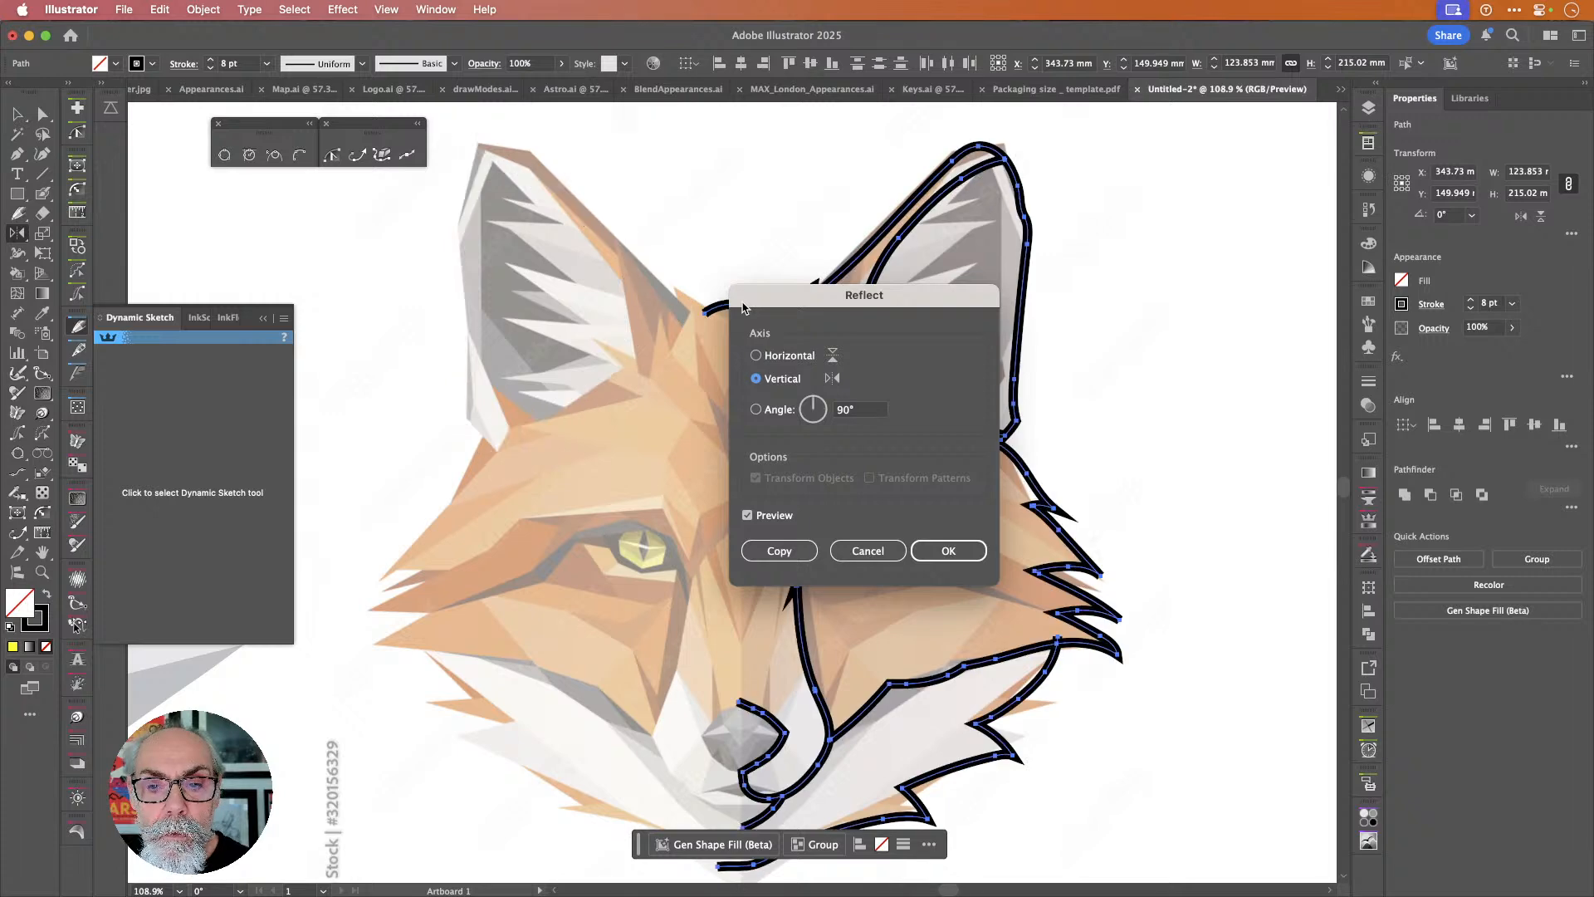
pyautogui.press('Up')
pyautogui.press('Down')
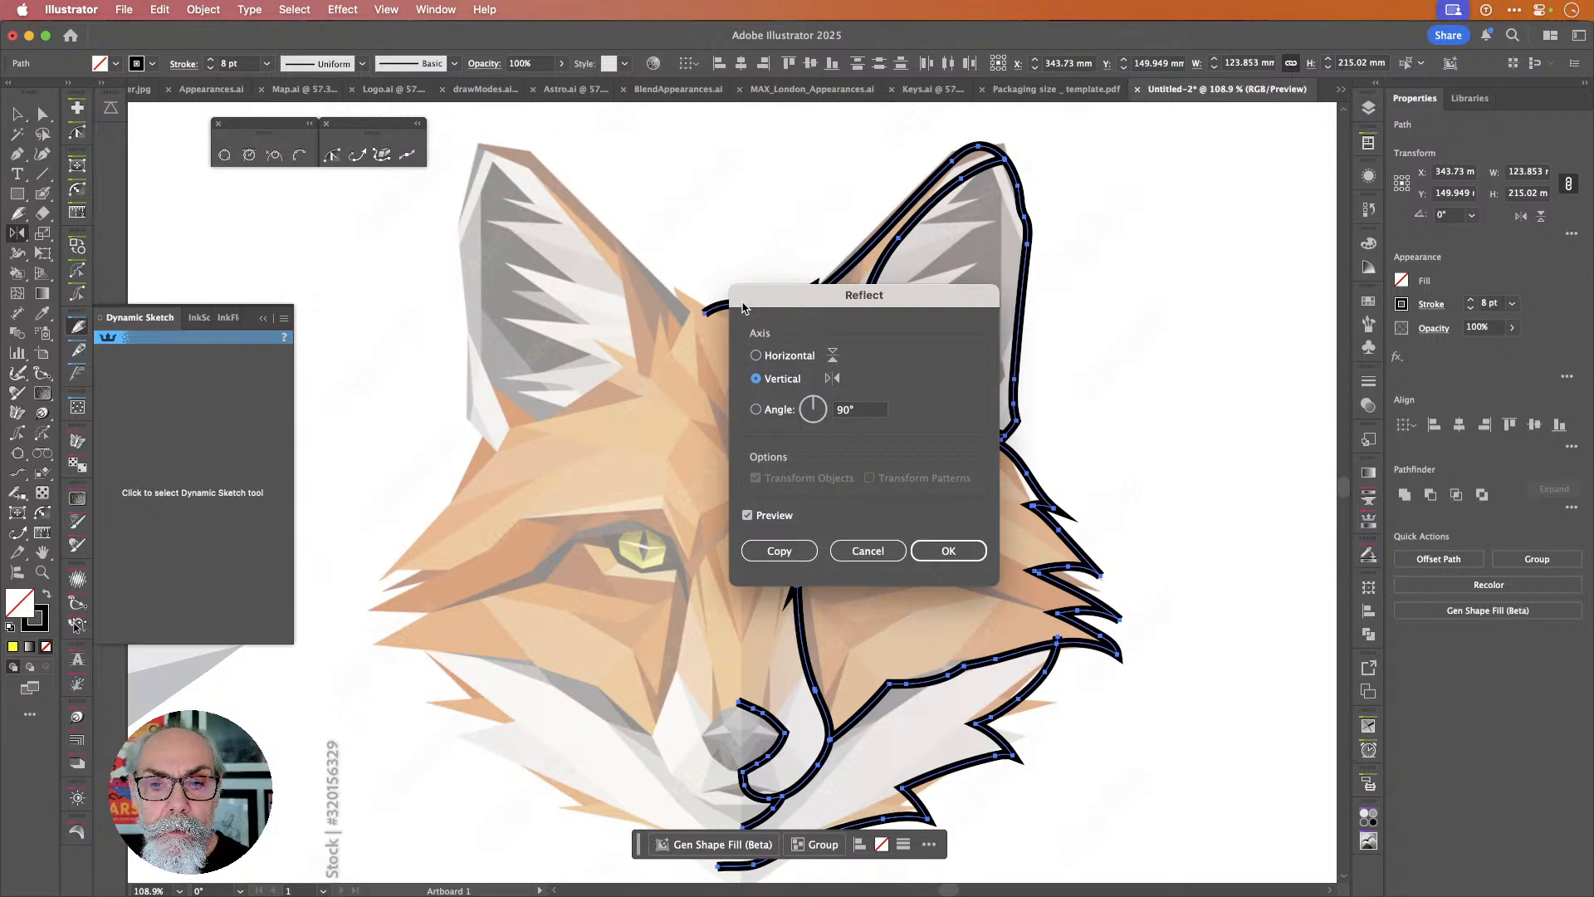
pyautogui.press('Up')
pyautogui.press('Down')
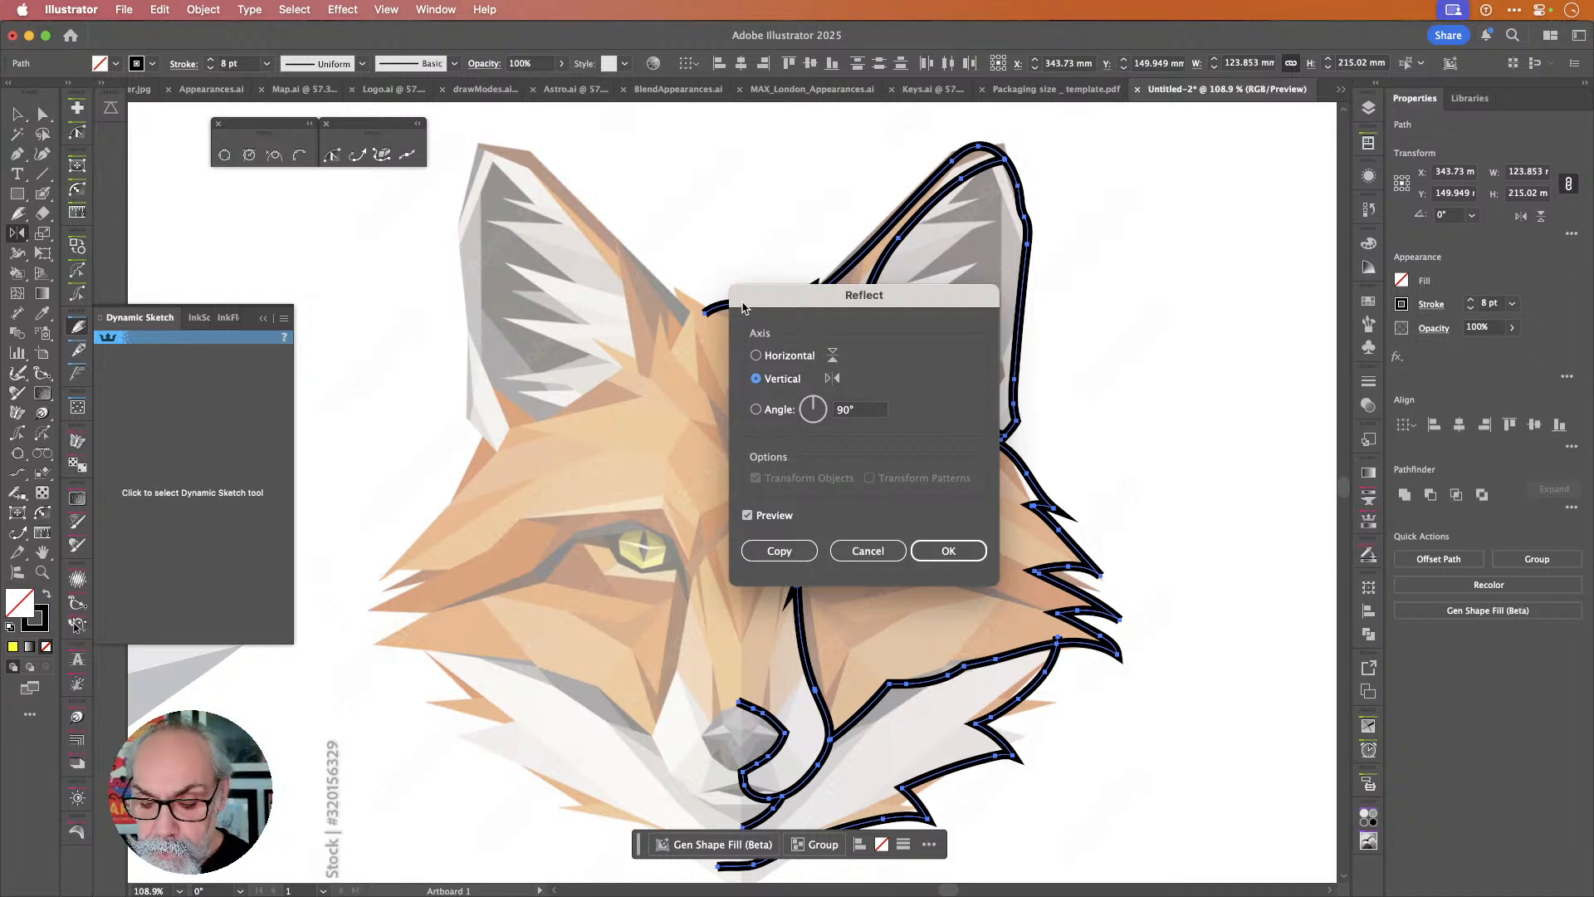
pyautogui.hotkey('alt', 'Return')
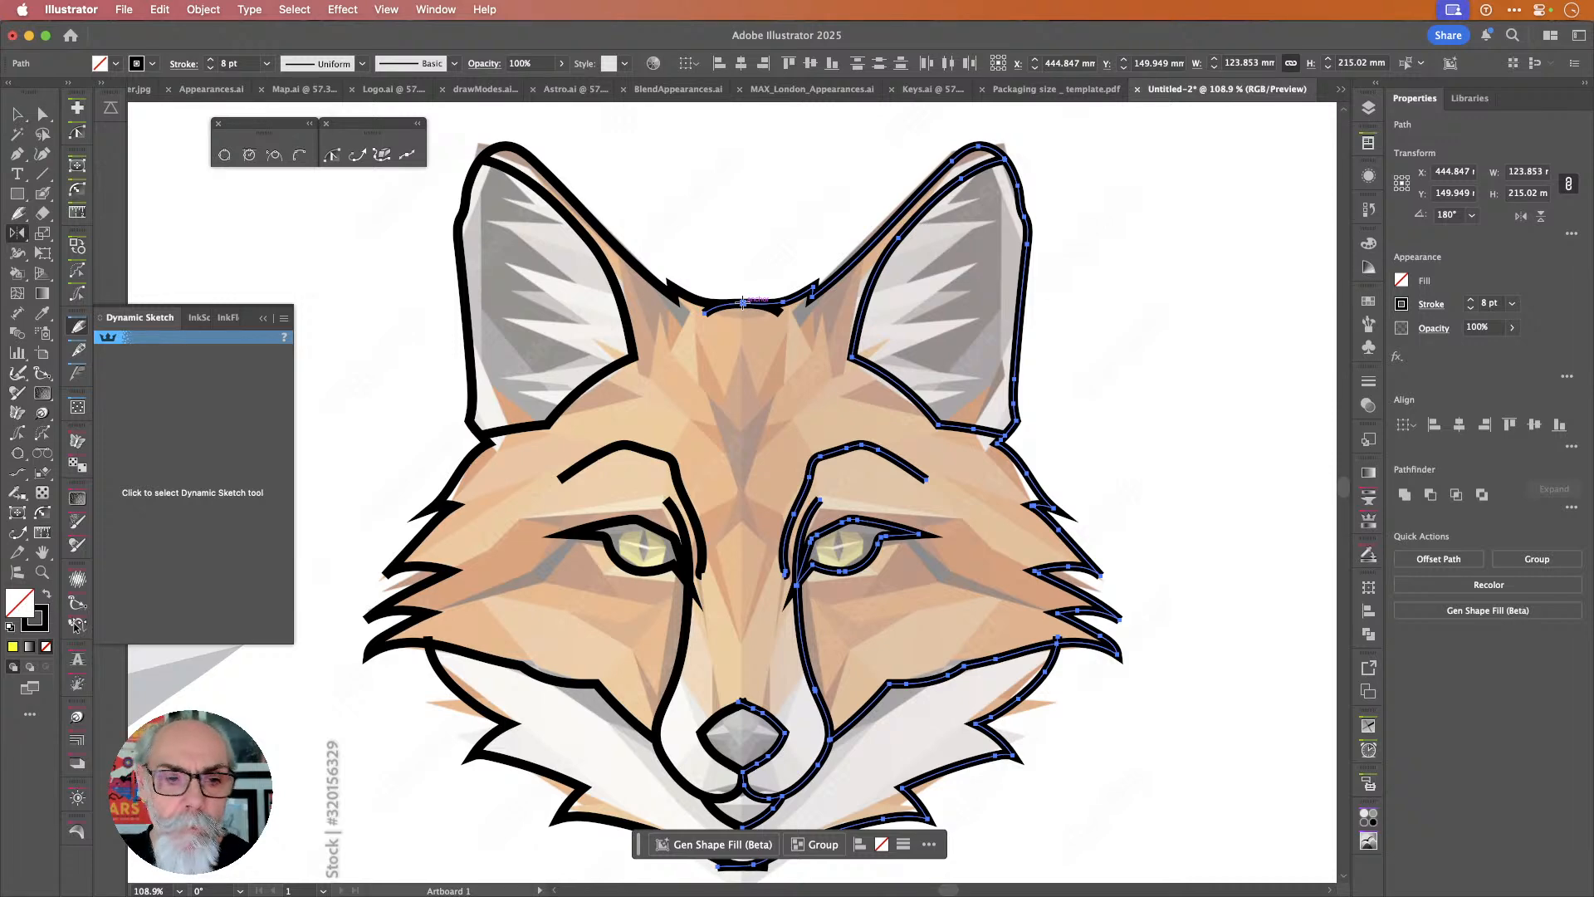
# Trim the overlapping ends at the top of the forehead with the Dynamic Sketch tool and join the mirrored halves.
pyautogui.press('n')
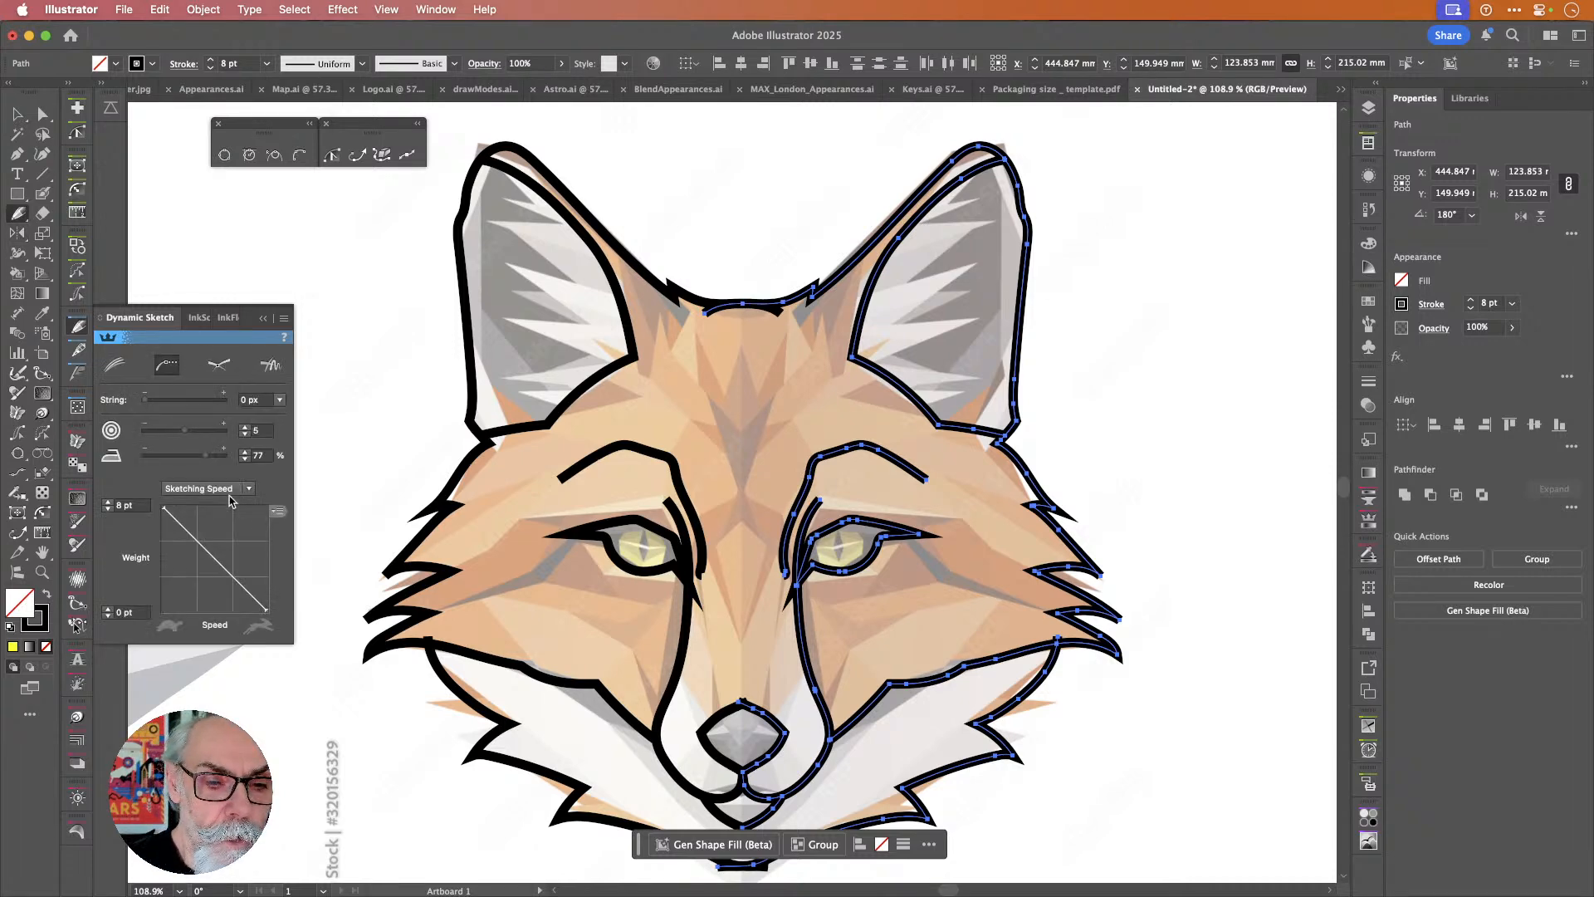
pyautogui.click(712, 303)
pyautogui.click(776, 307)
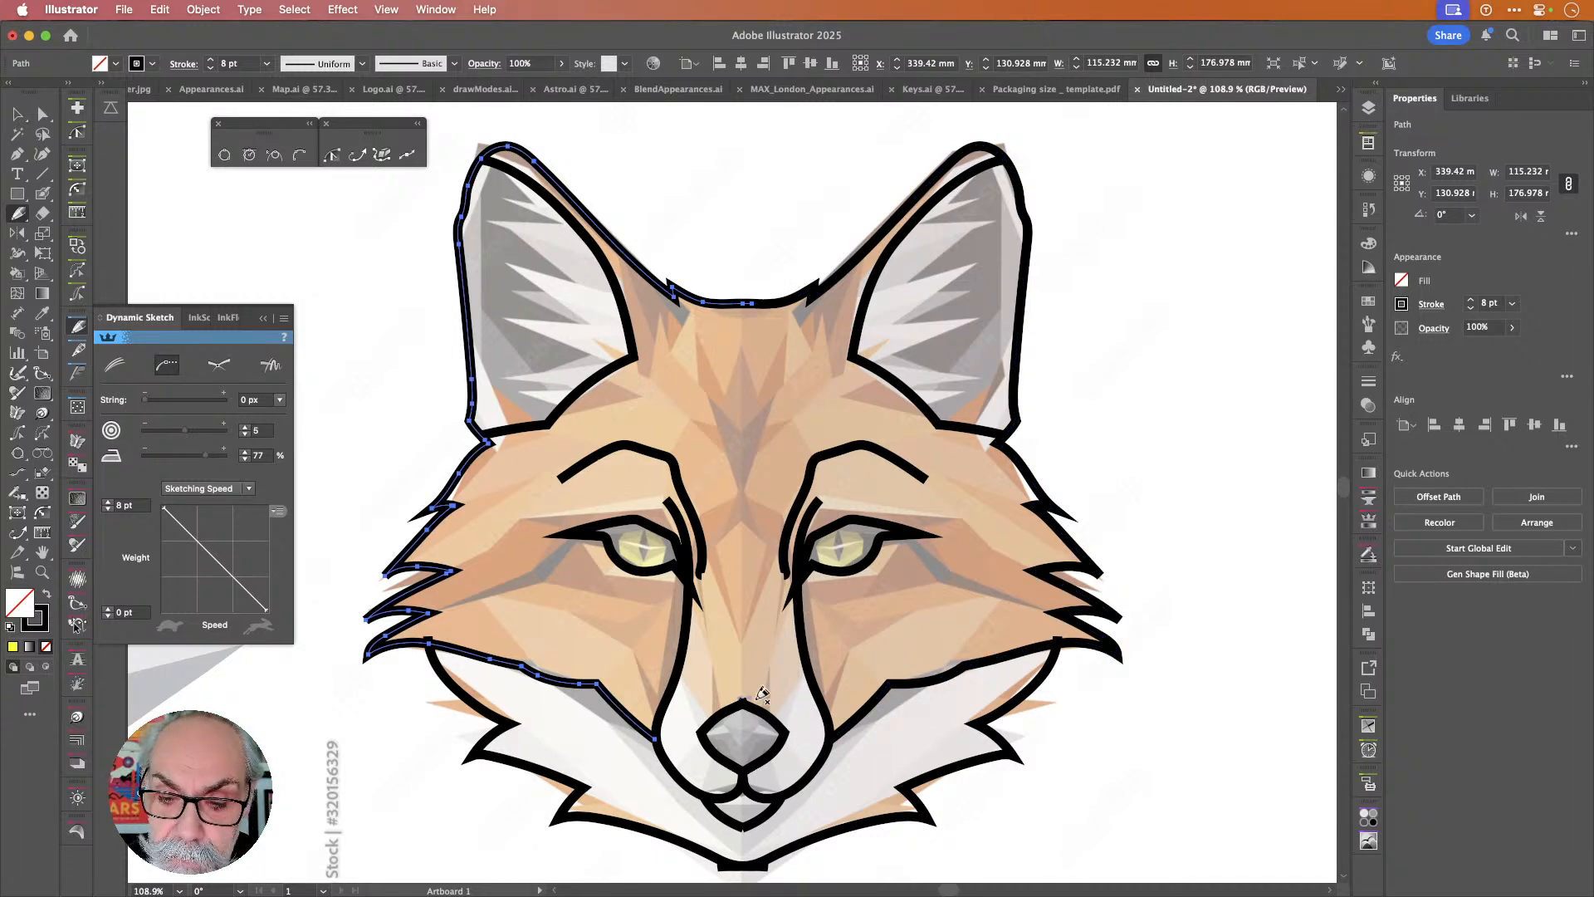
# Switch to outline view and trim and join the two halves of the nose outline at its upper tip.
pyautogui.scroll(5, 797, 714)
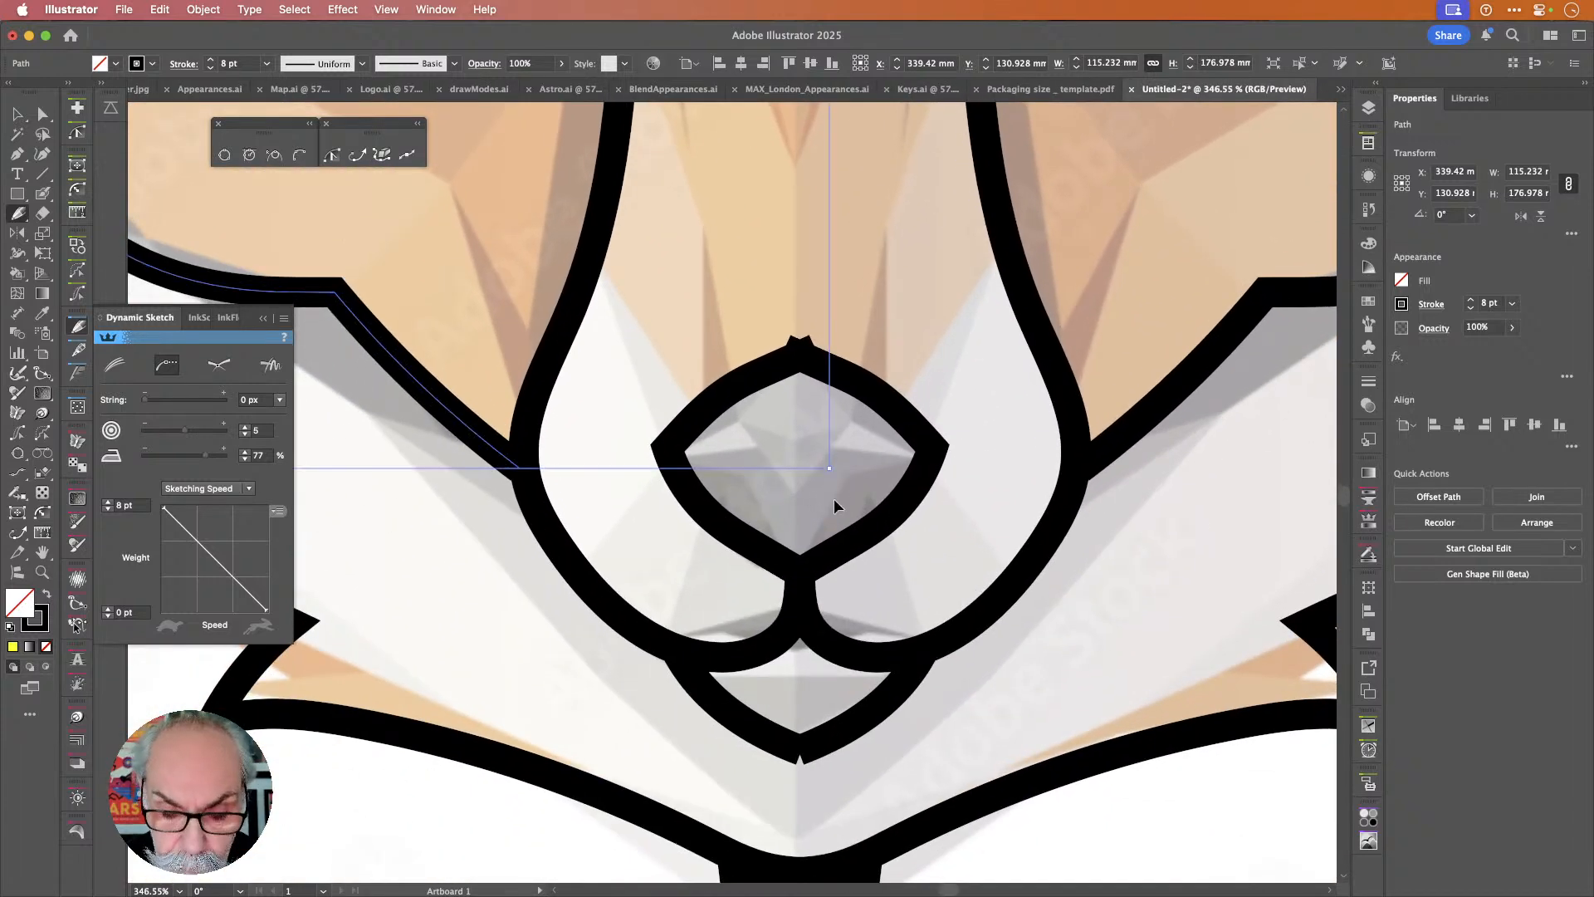
pyautogui.press('super+y')
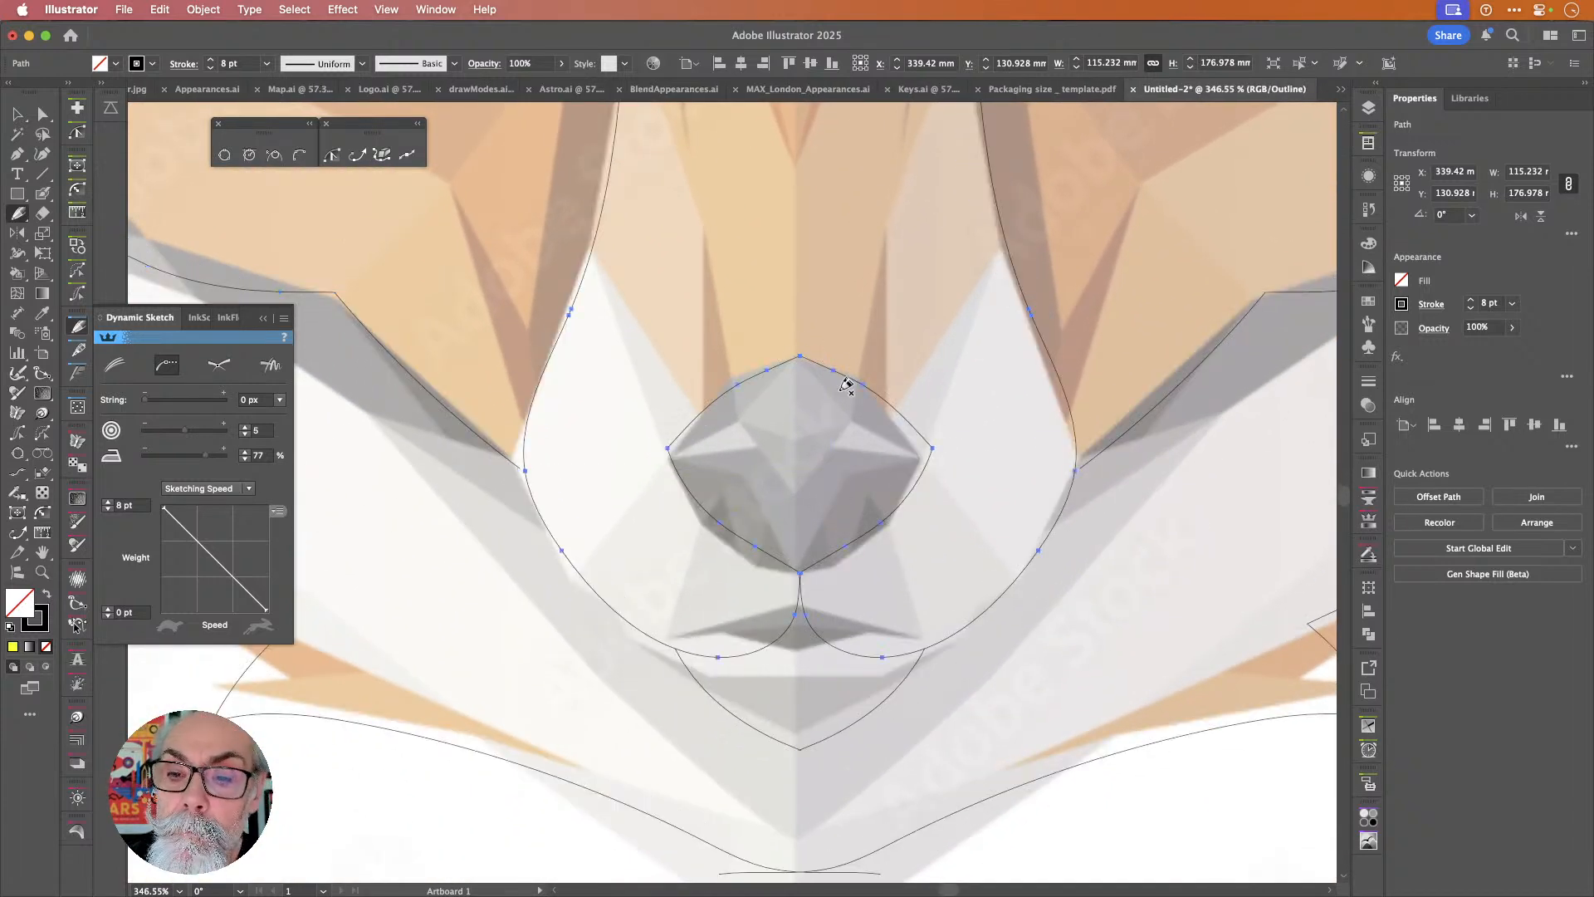
pyautogui.keyDown('super'); pyautogui.click(846, 382); pyautogui.keyUp('super')
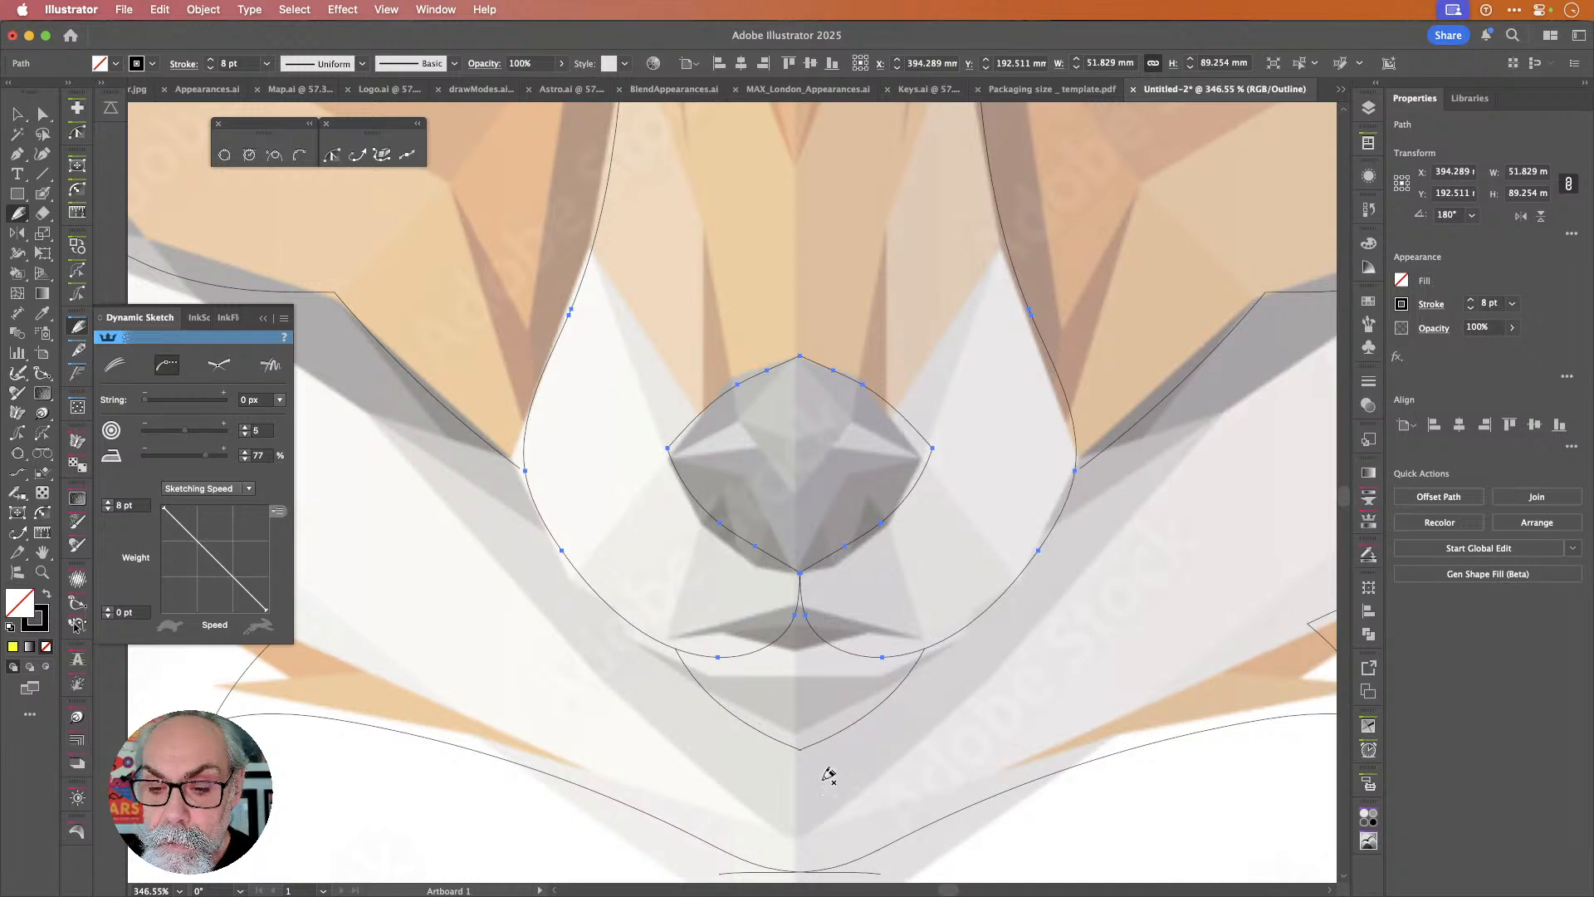
# Trim the crossing ends at the lower lip's centre point and join them into one path.
pyautogui.press('super+space')
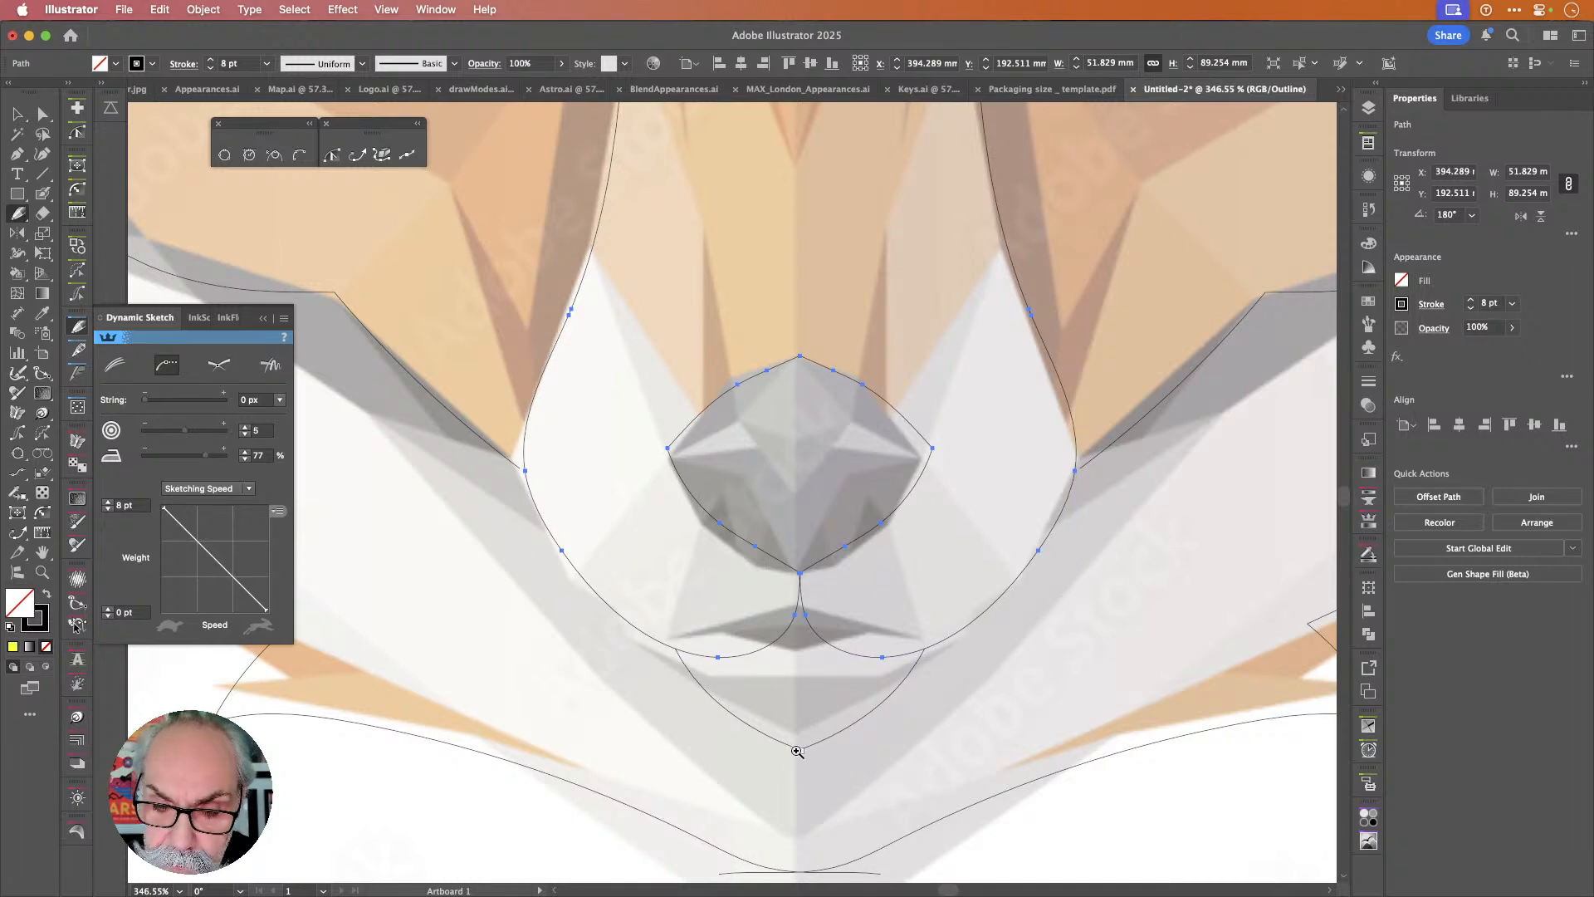
pyautogui.moveTo(799, 752); pyautogui.dragTo(1138, 651)
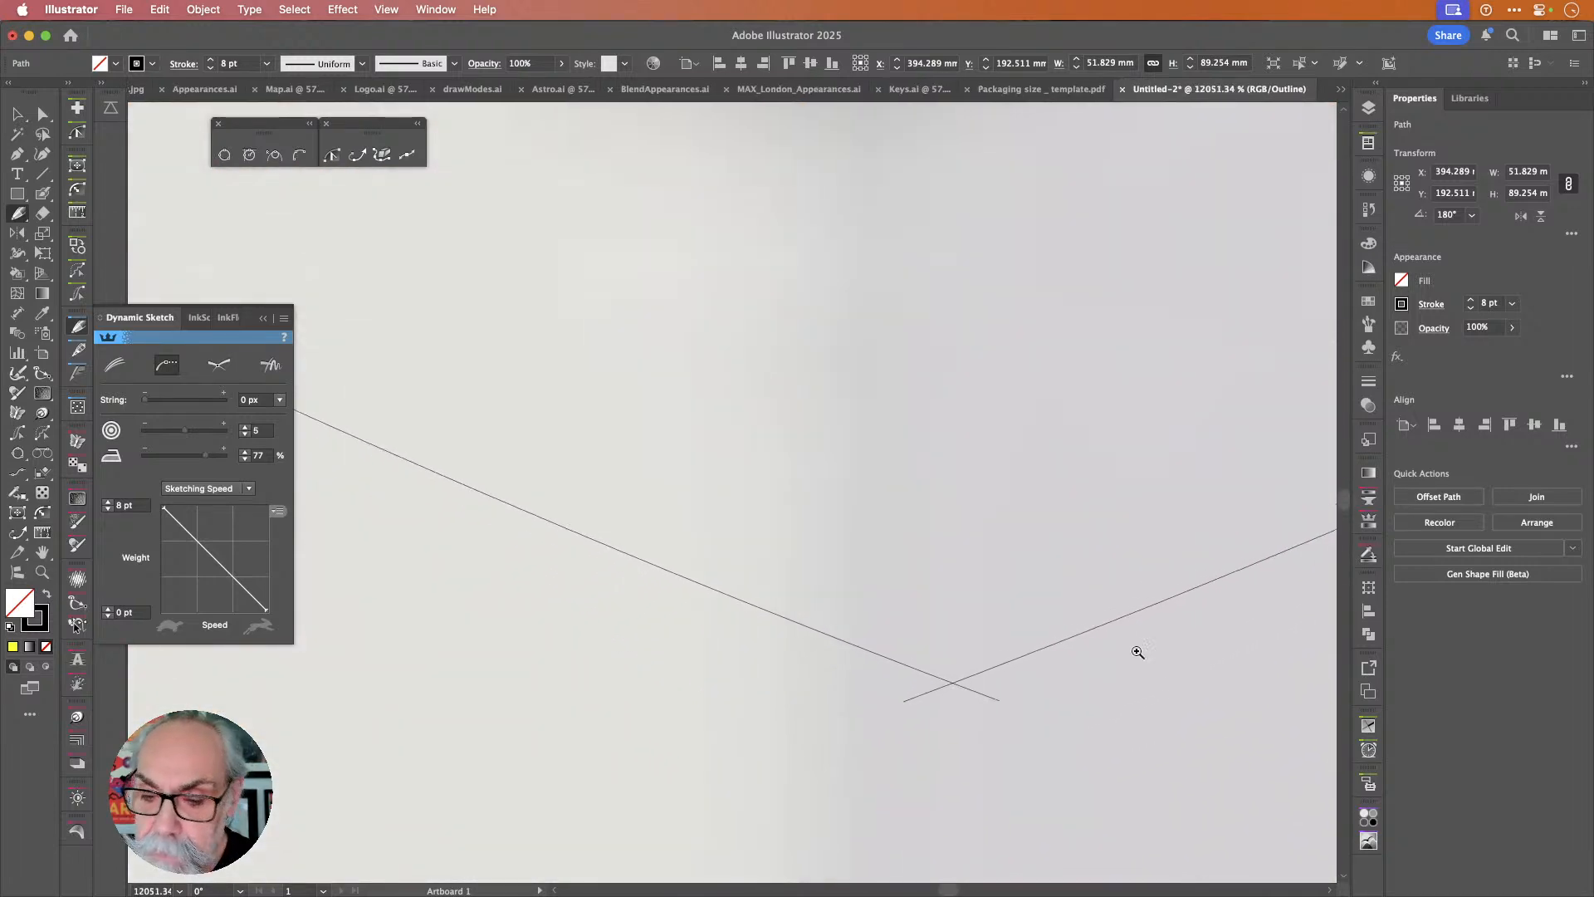
pyautogui.moveTo(961, 686); pyautogui.dragTo(1027, 672)
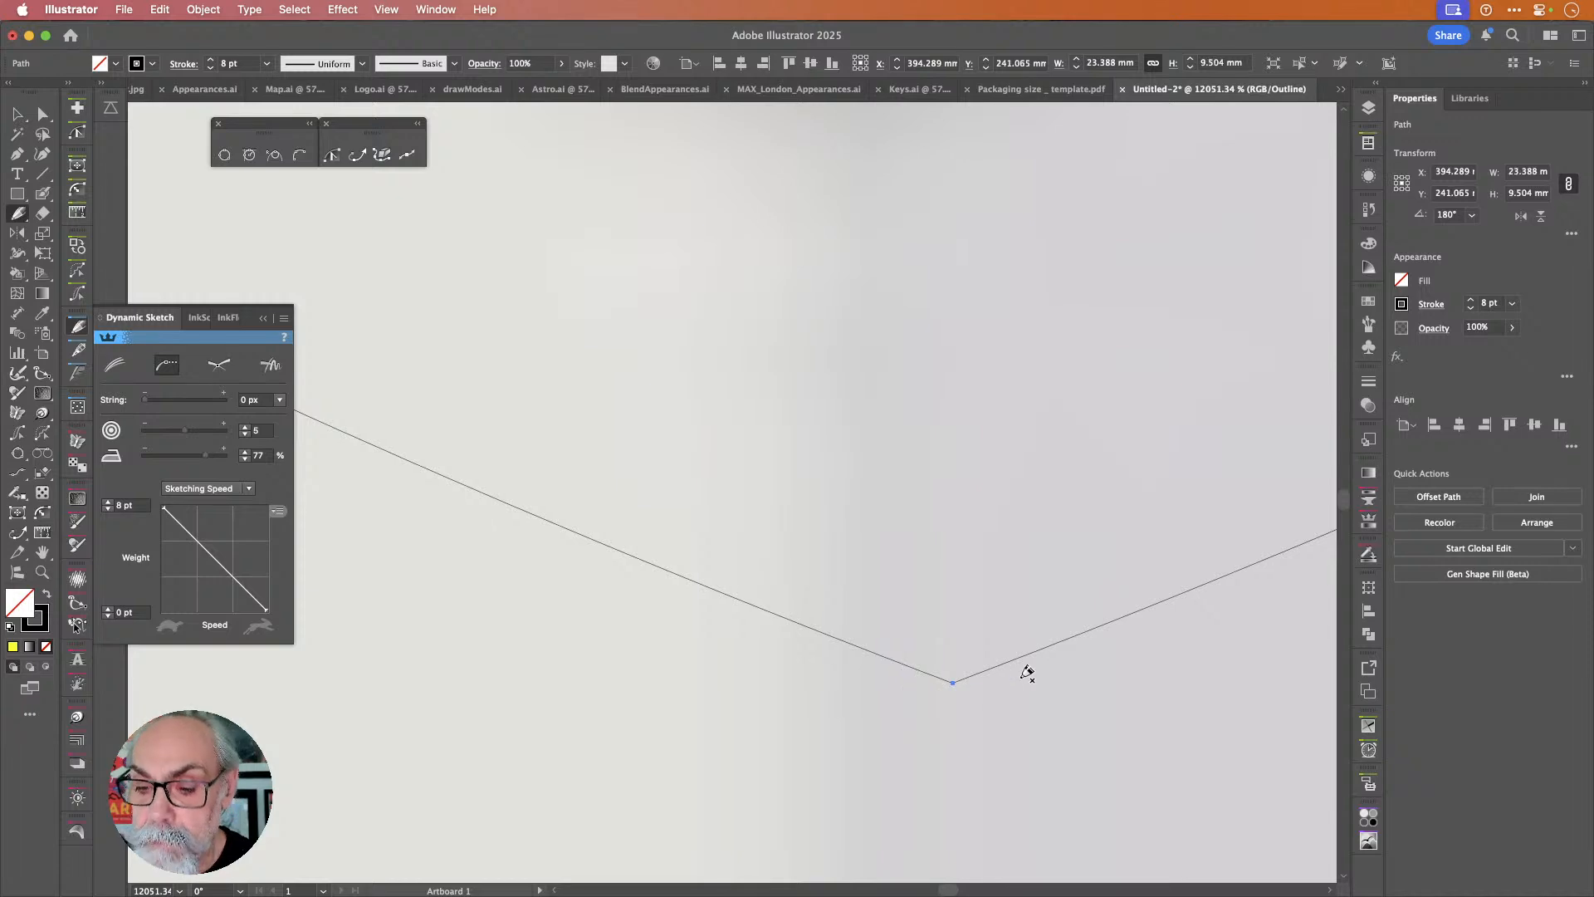
# Trim the overlapping ends at the centre of the chin and join the left and right jaw outlines.
pyautogui.press('super+minus')
pyautogui.press('super+minus')
pyautogui.press('super+minus')
pyautogui.press('super+minus')
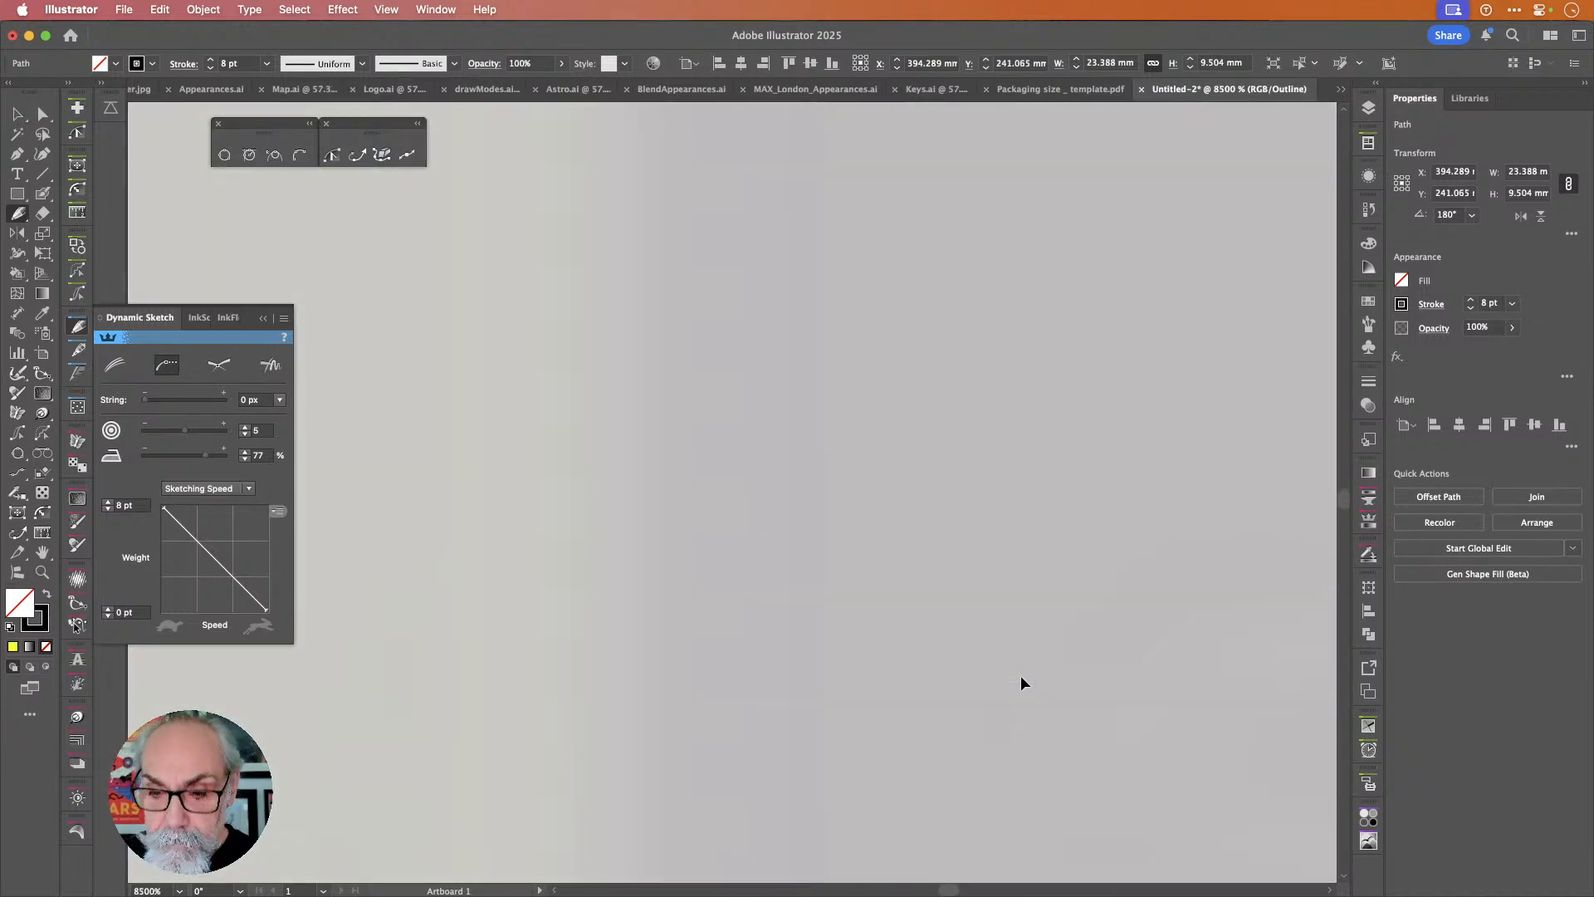
pyautogui.press('super+minus')
pyautogui.press('super+minus')
pyautogui.press('super+minus')
pyautogui.press('super+minus')
pyautogui.press('super+minus')
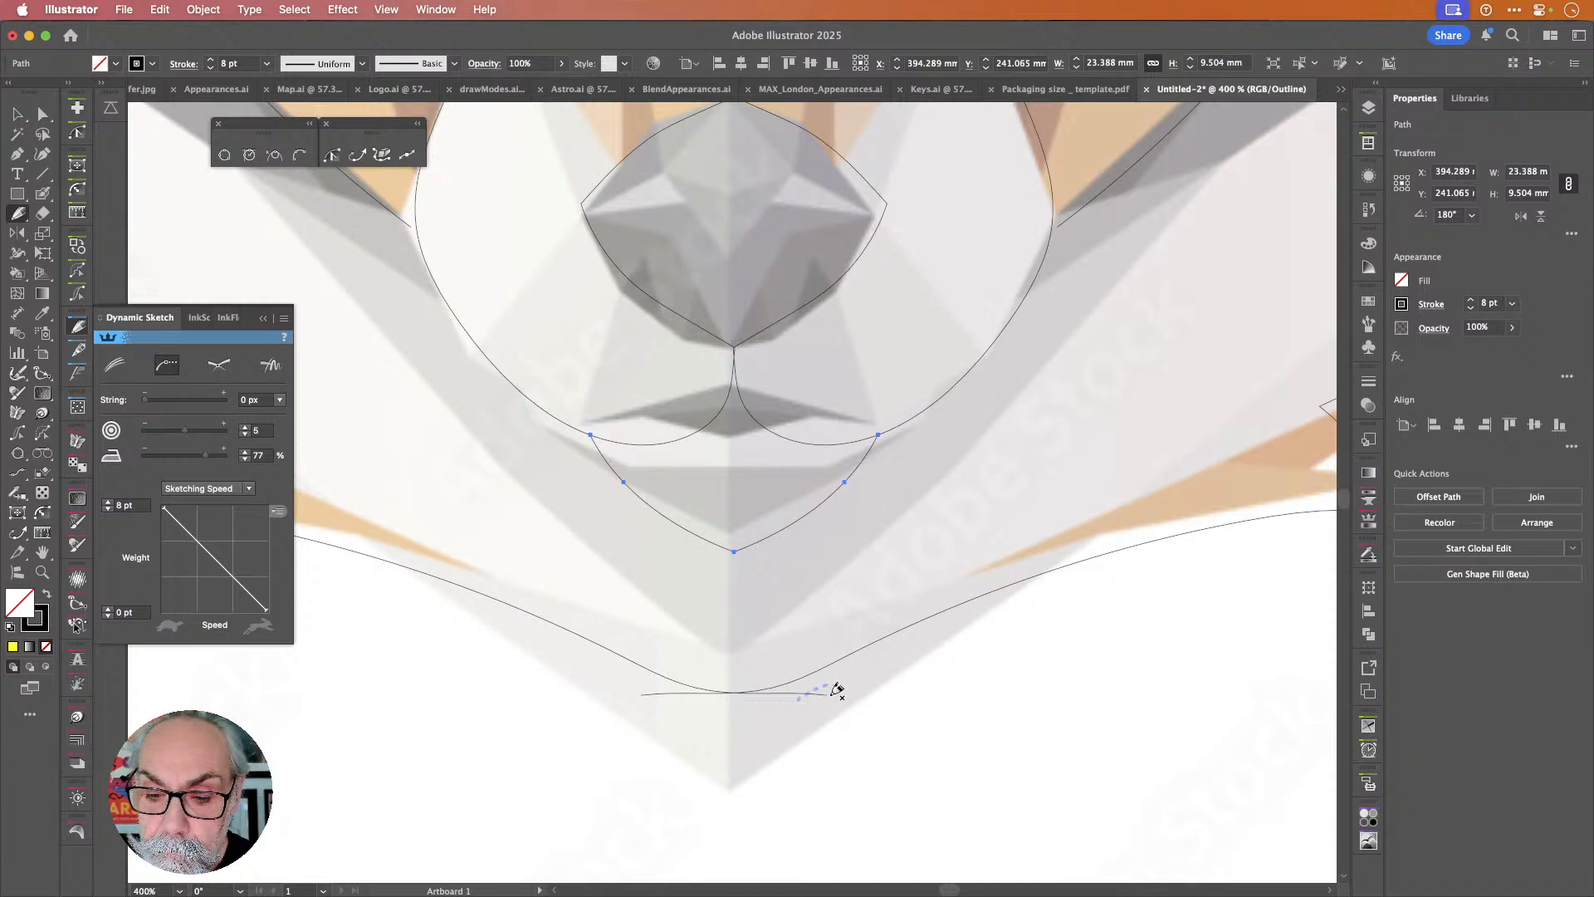
pyautogui.moveTo(836, 687); pyautogui.dragTo(694, 694)
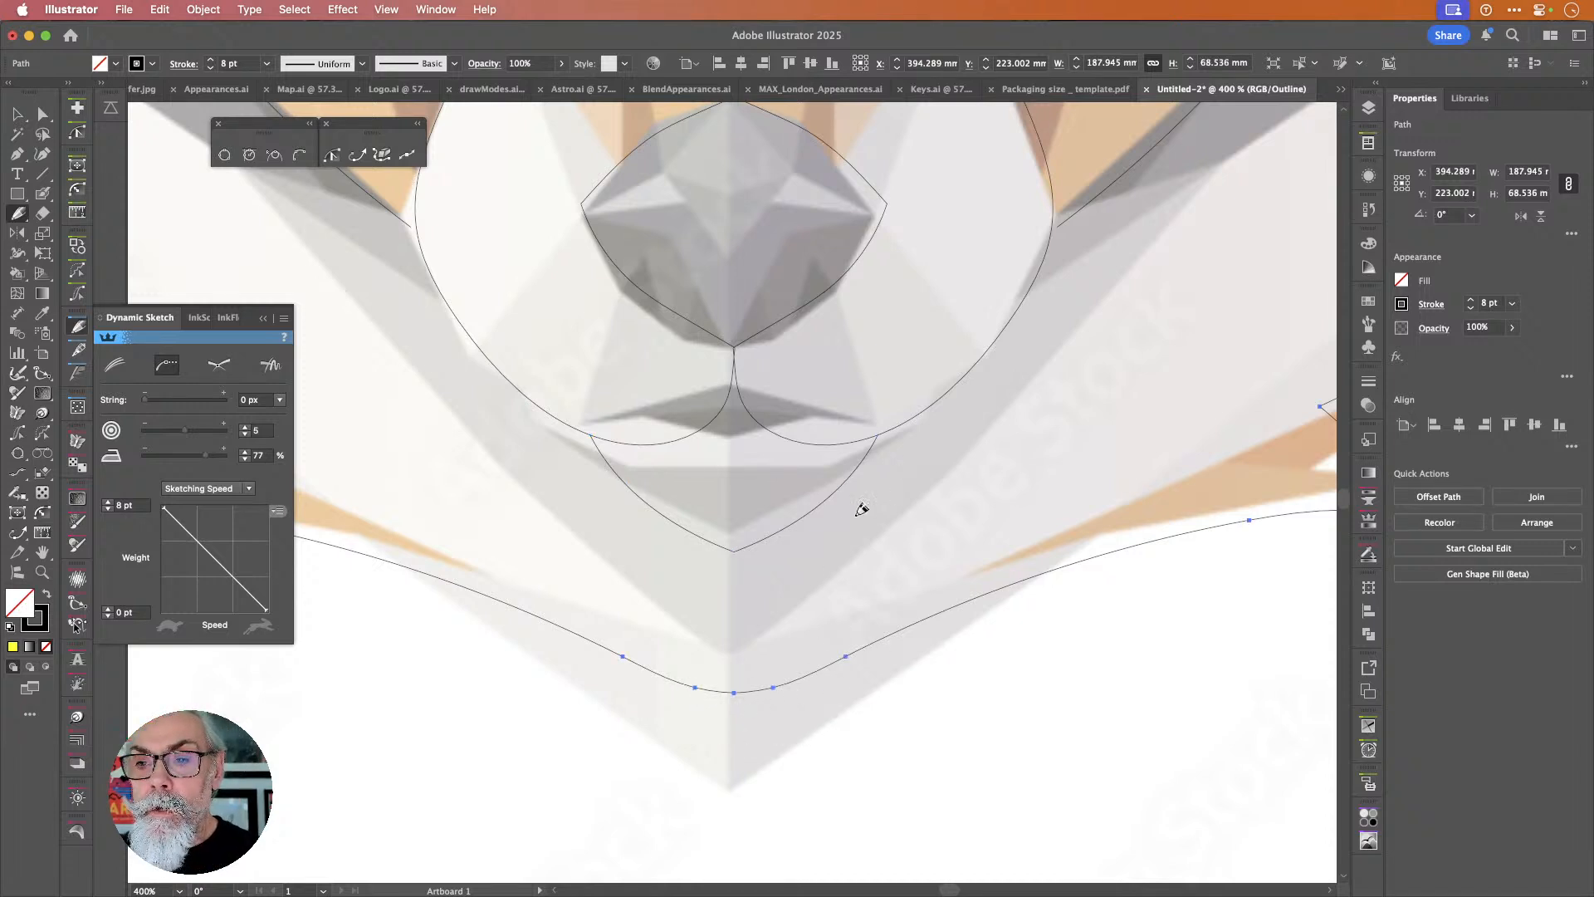
# Trim the jaw outline's outer ends where they overshoot the left and right cheek lines.
pyautogui.scroll(-3, 843, 506)
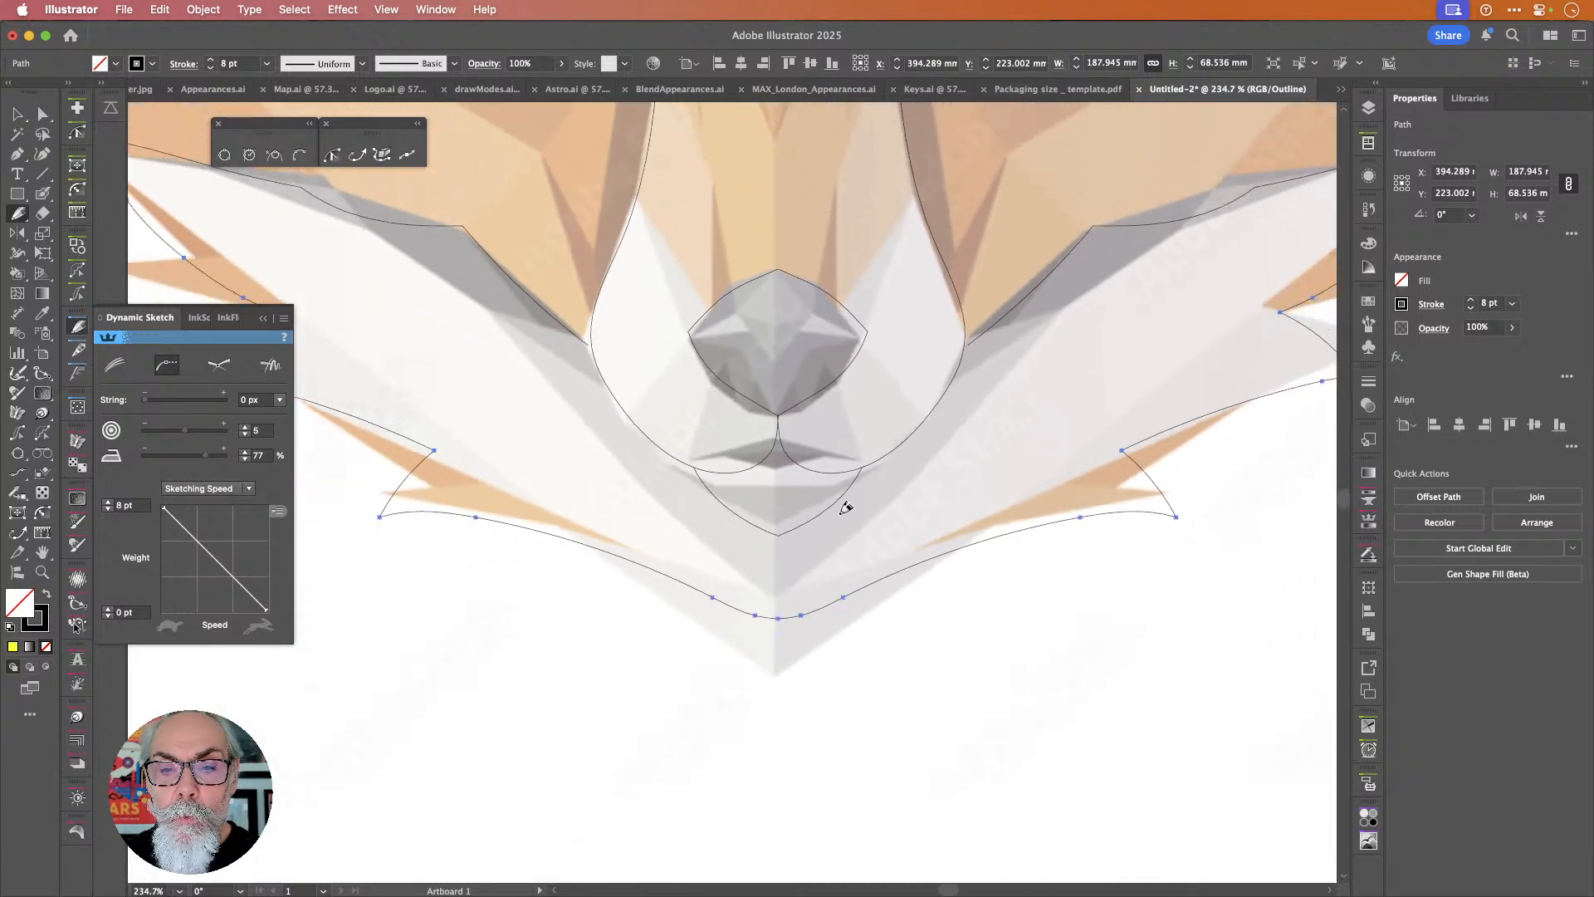
pyautogui.scroll(-3, 770, 434)
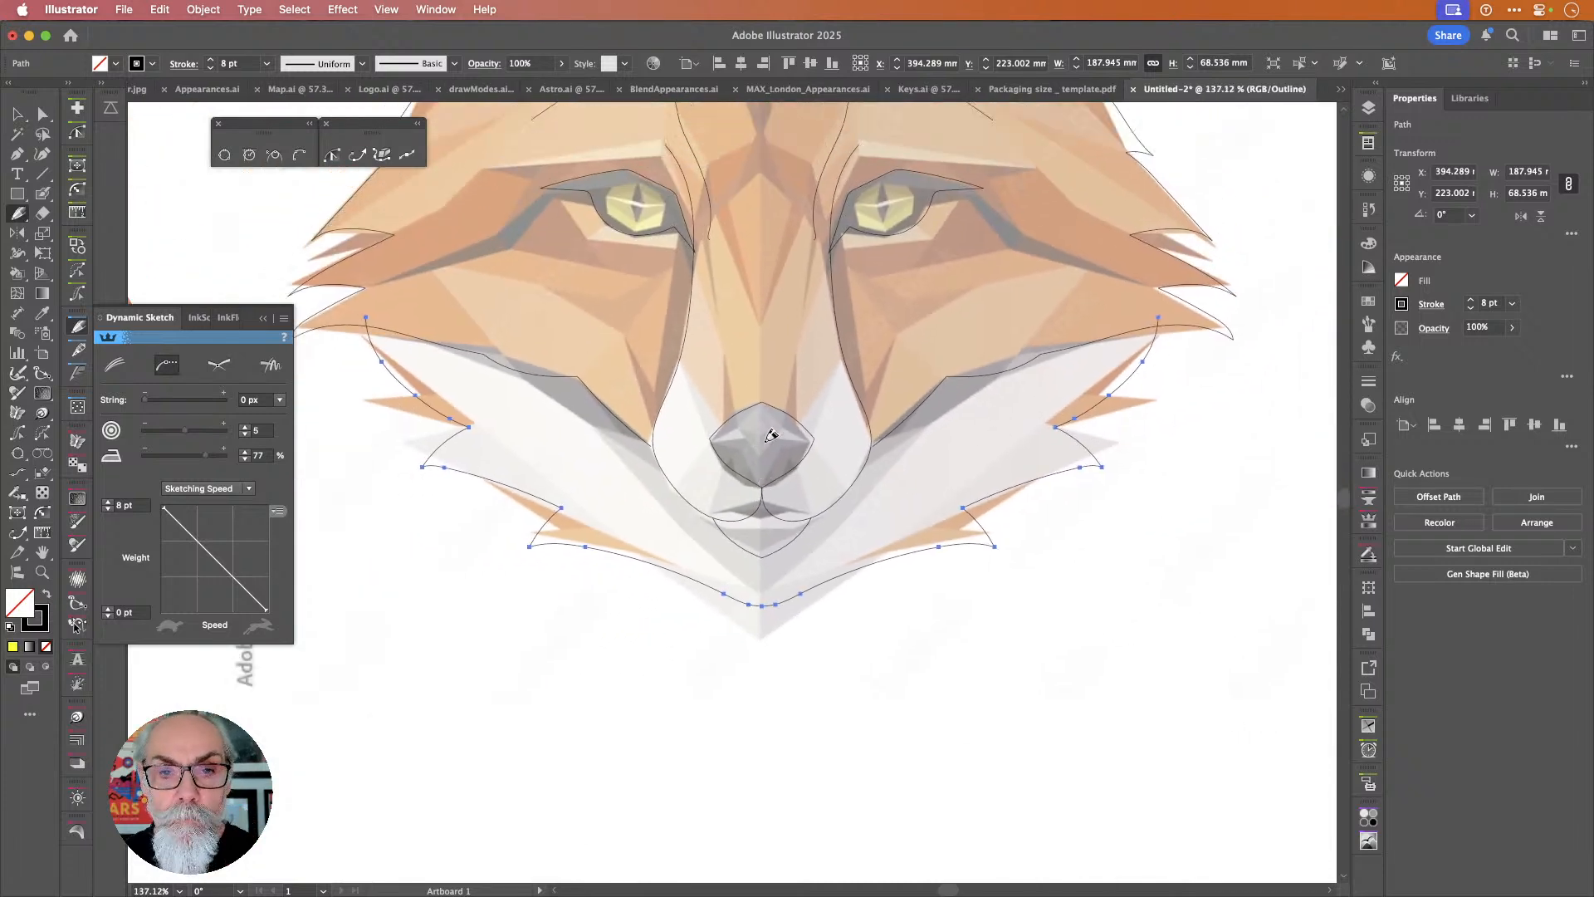
pyautogui.scroll(3, 770, 435)
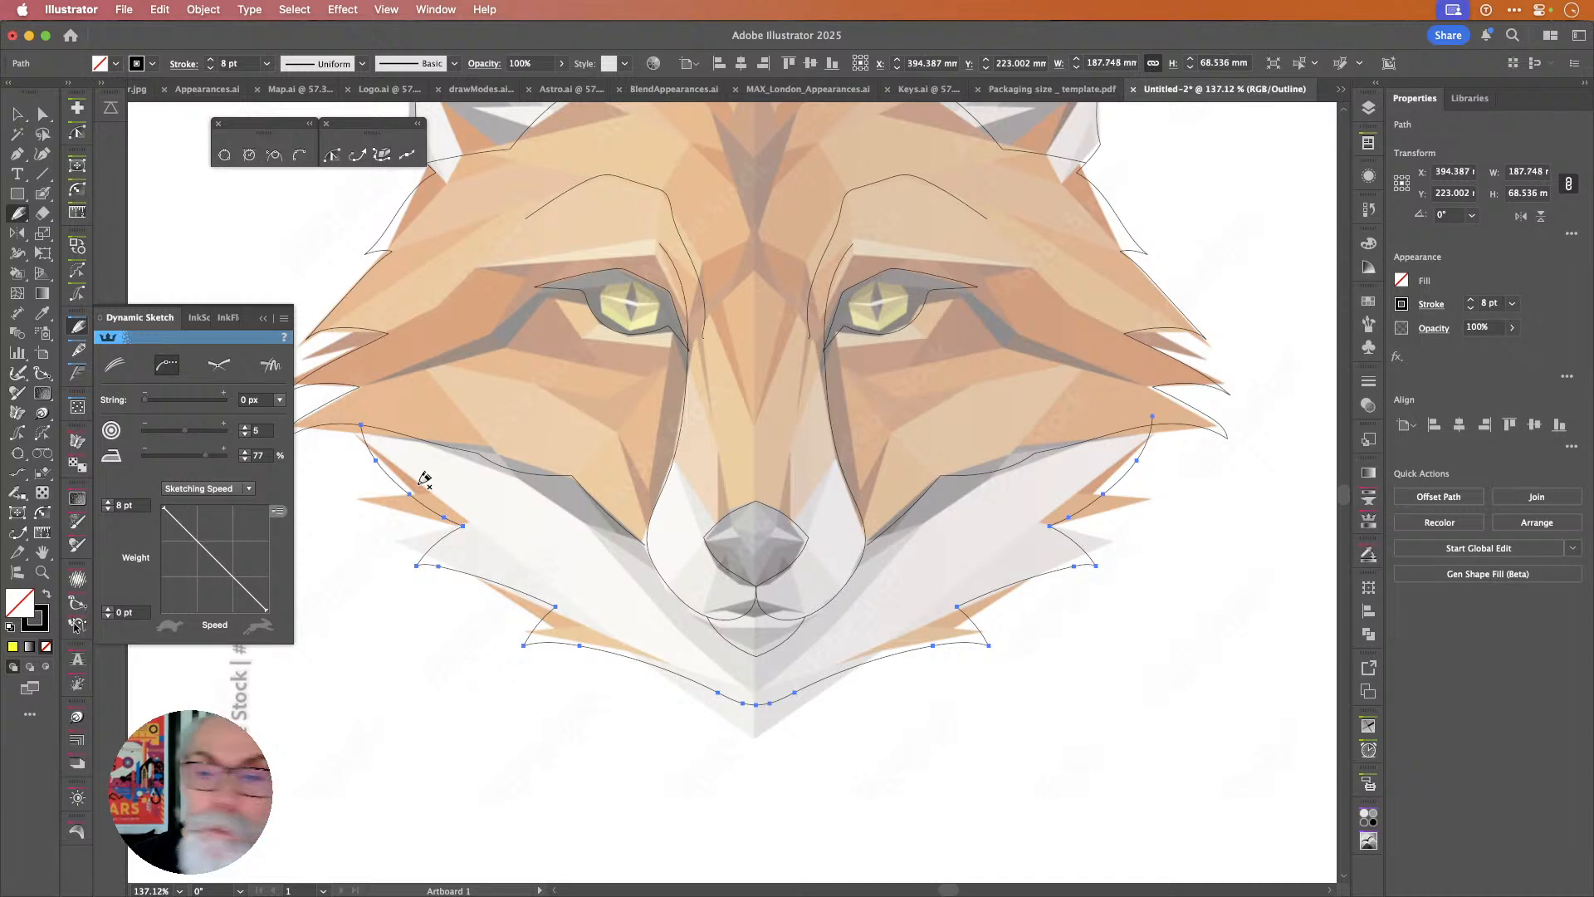
pyautogui.moveTo(1151, 412); pyautogui.dragTo(1171, 434)
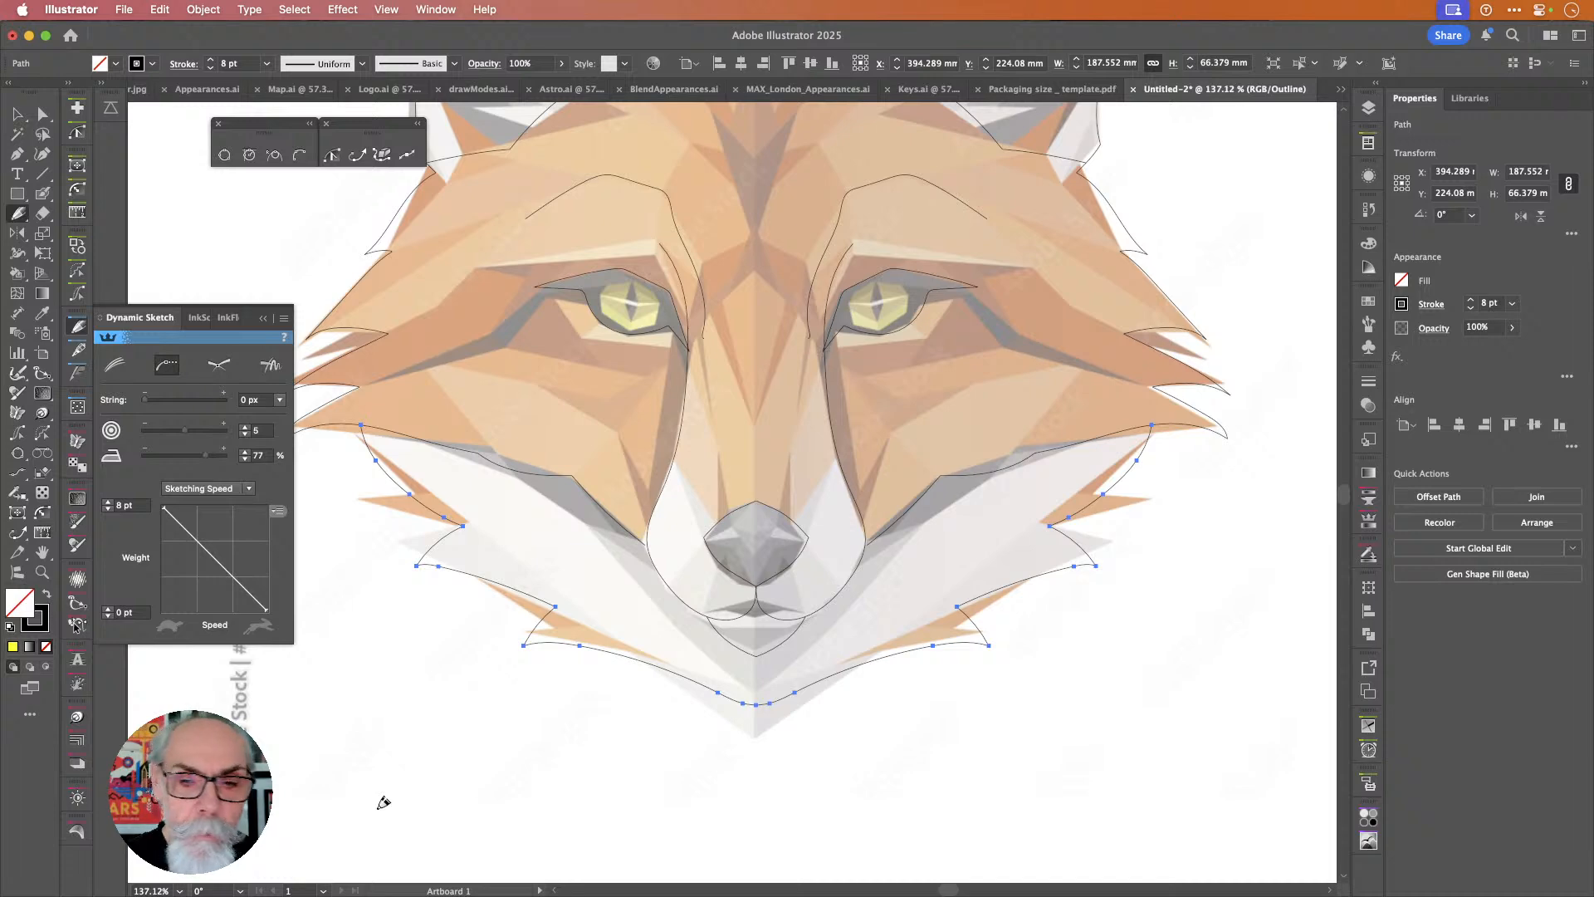
# Close the Dynamic Sketch panel, switch to the Selection tool and deselect the jaw outline.
pyautogui.click(78, 329)
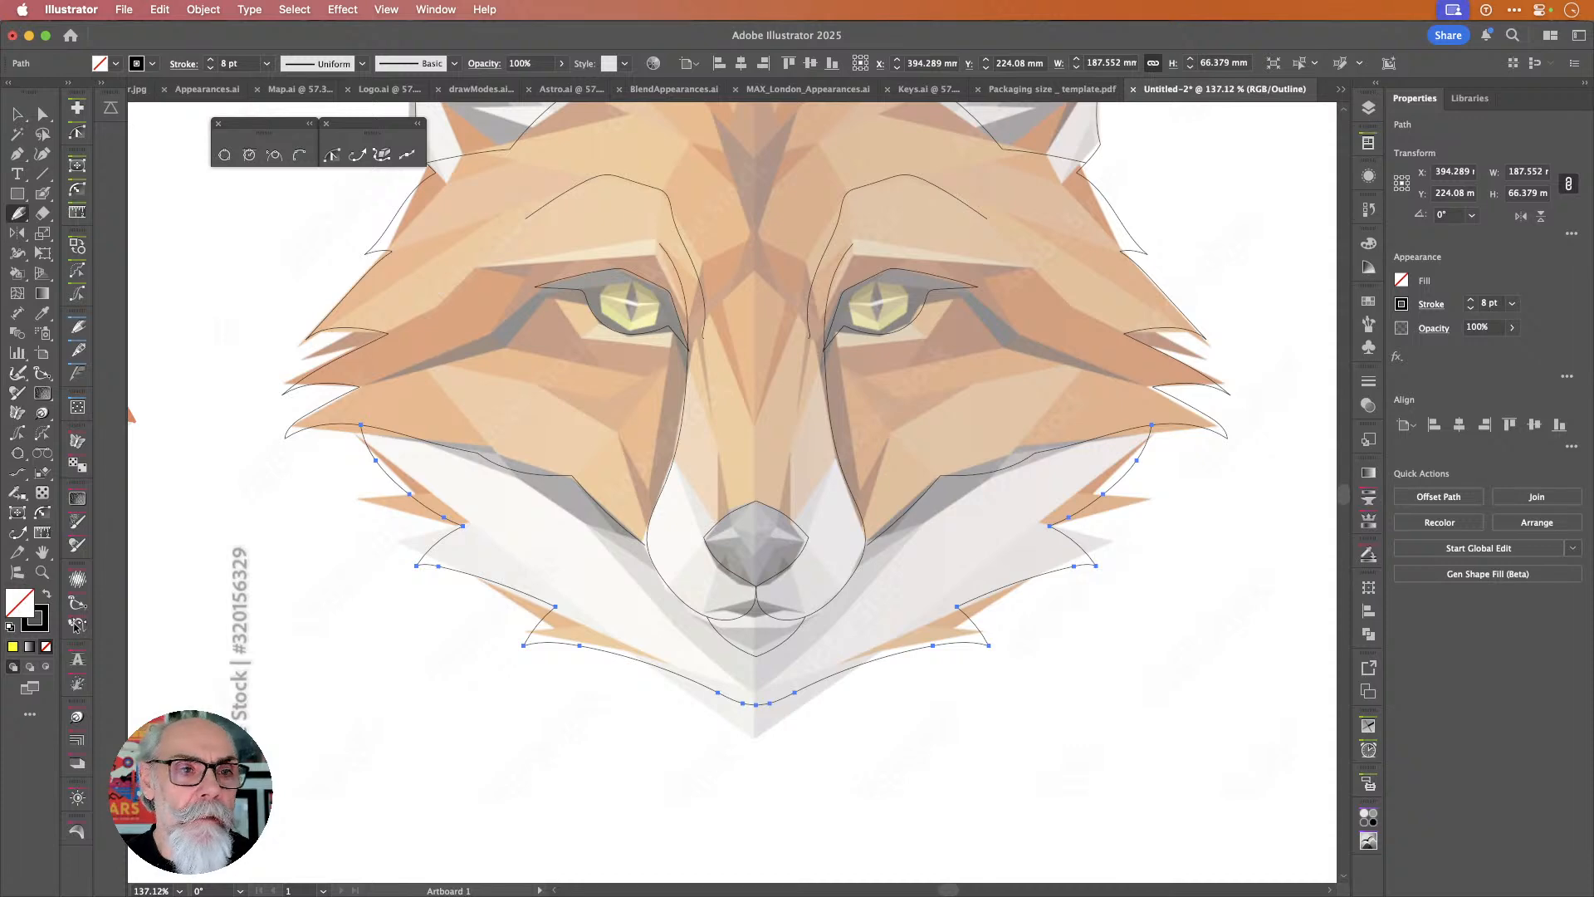
pyautogui.click(17, 114)
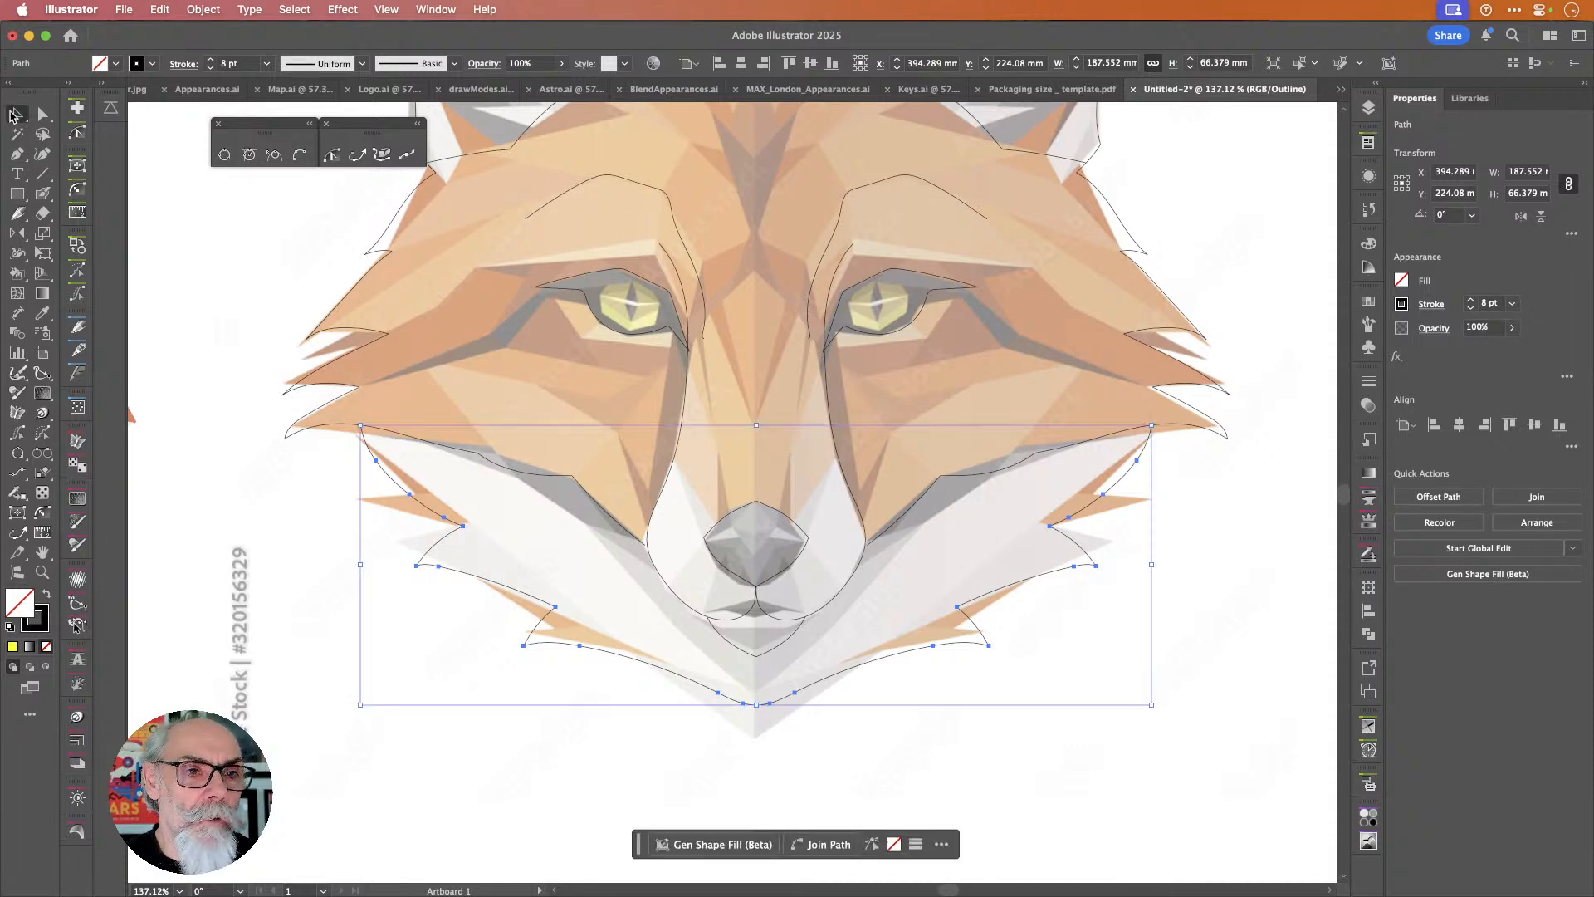
pyautogui.click(299, 309)
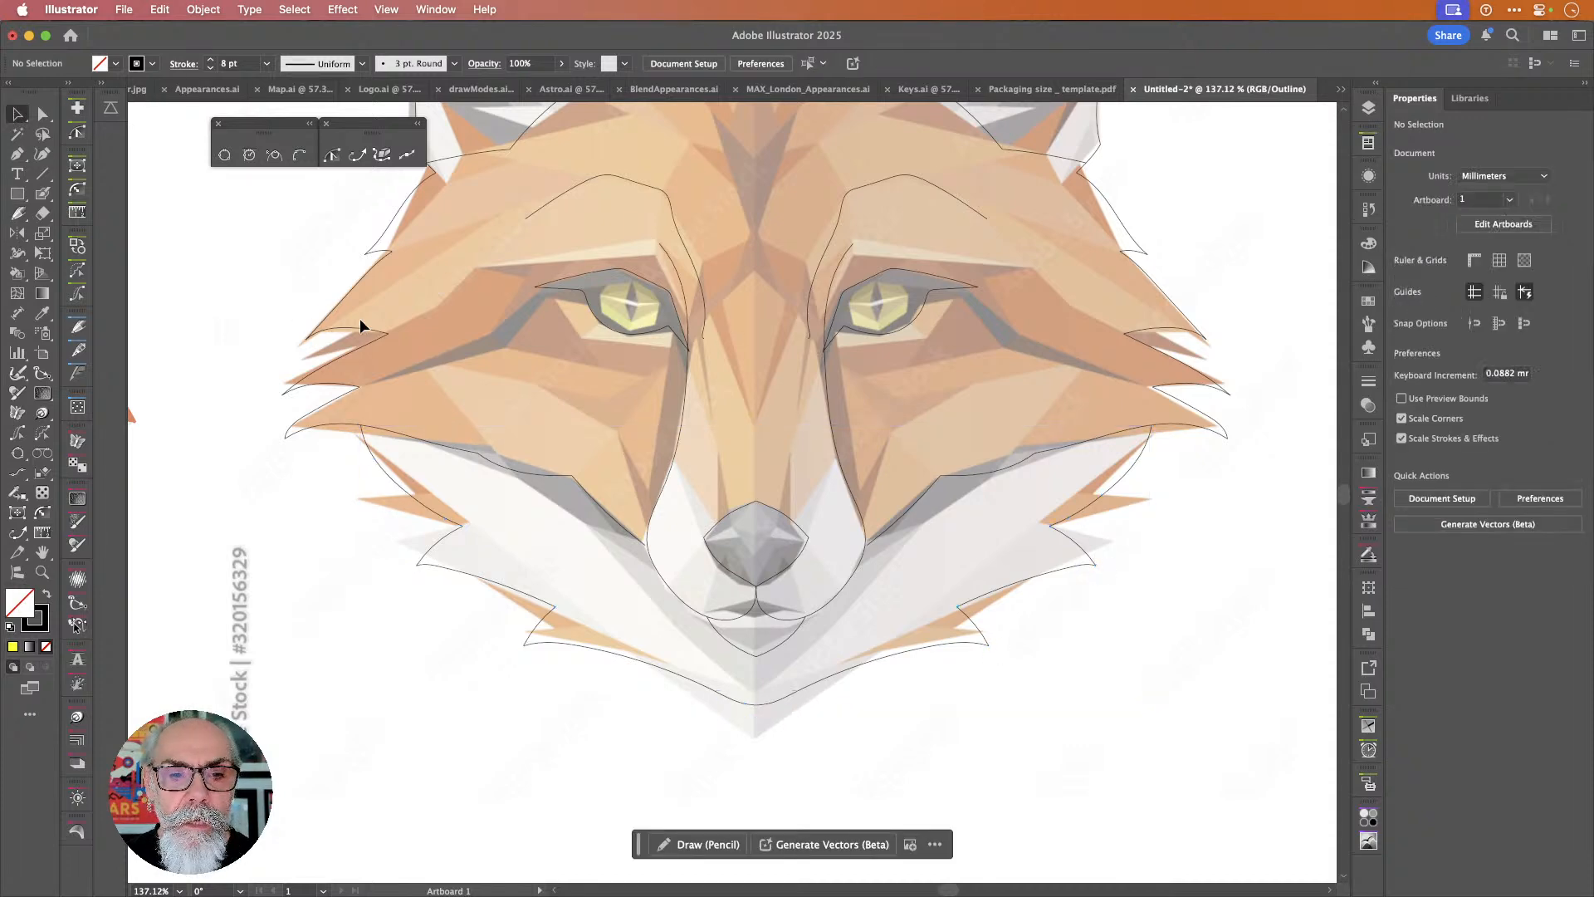
# Hide Layer 2 with the reference images, leaving the fox line work visible, and view the forehead and ears up close.
pyautogui.scroll(-5, 568, 402)
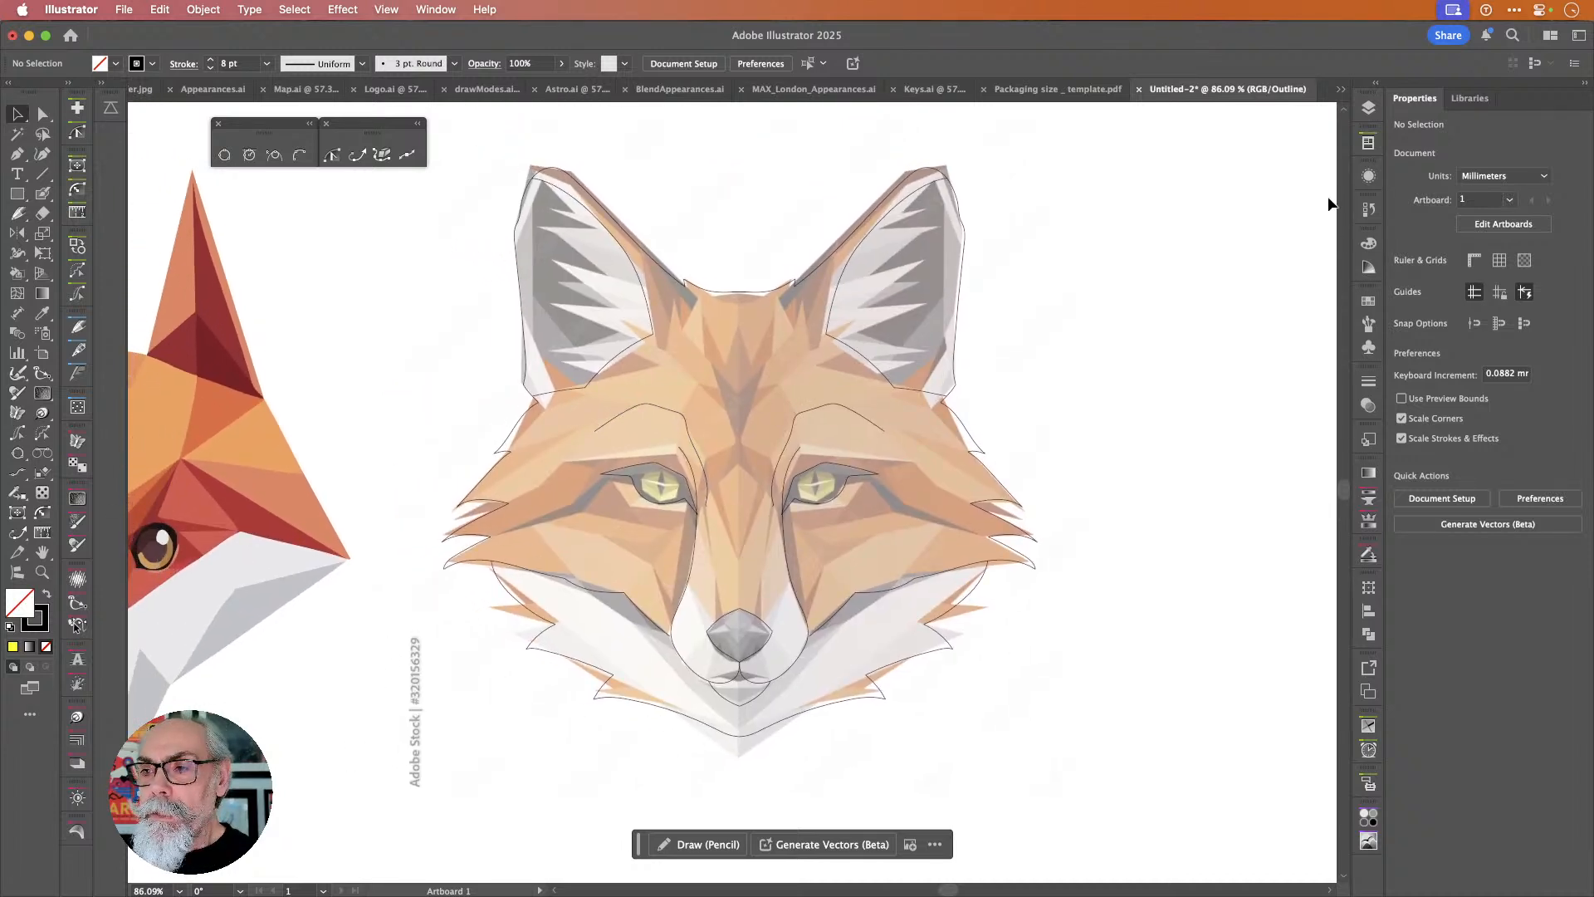
pyautogui.click(1368, 108)
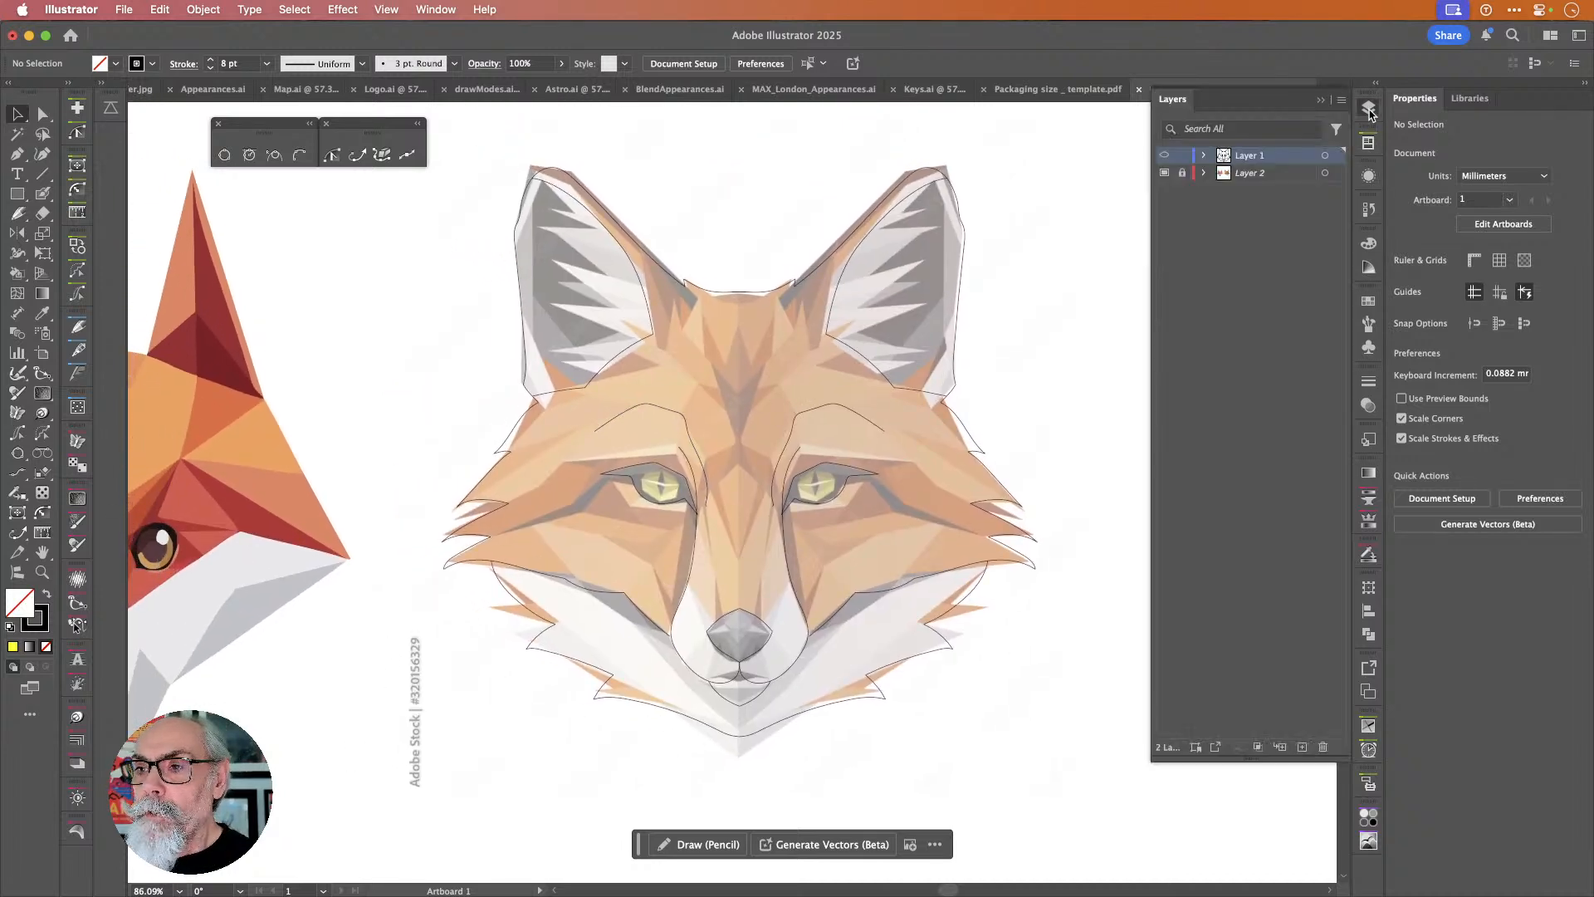
pyautogui.click(1164, 173)
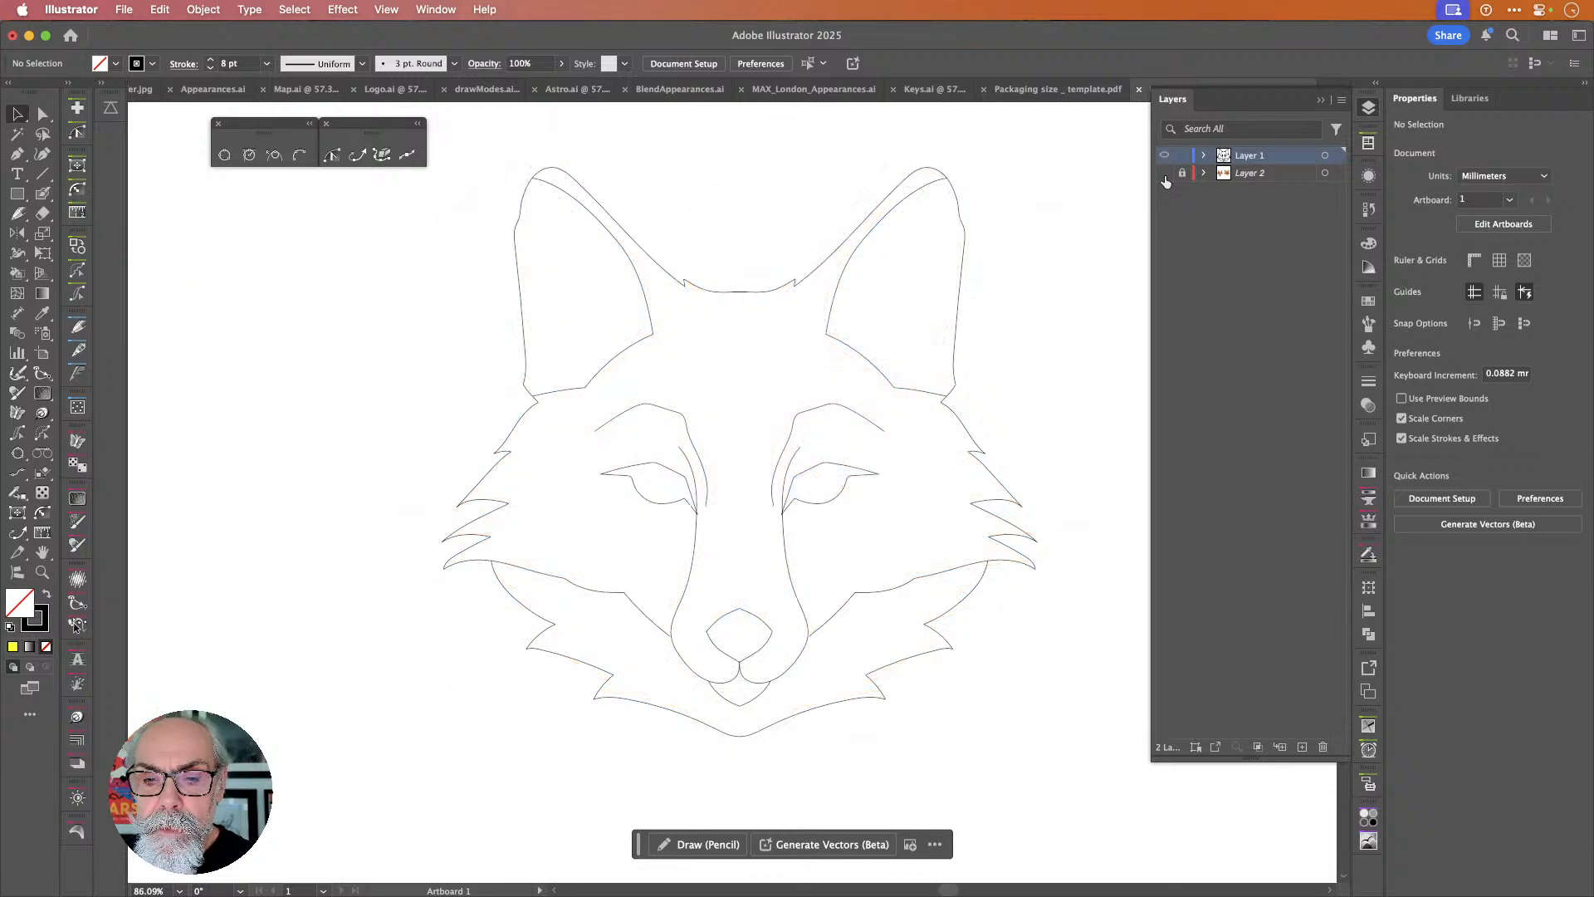
pyautogui.click(1363, 108)
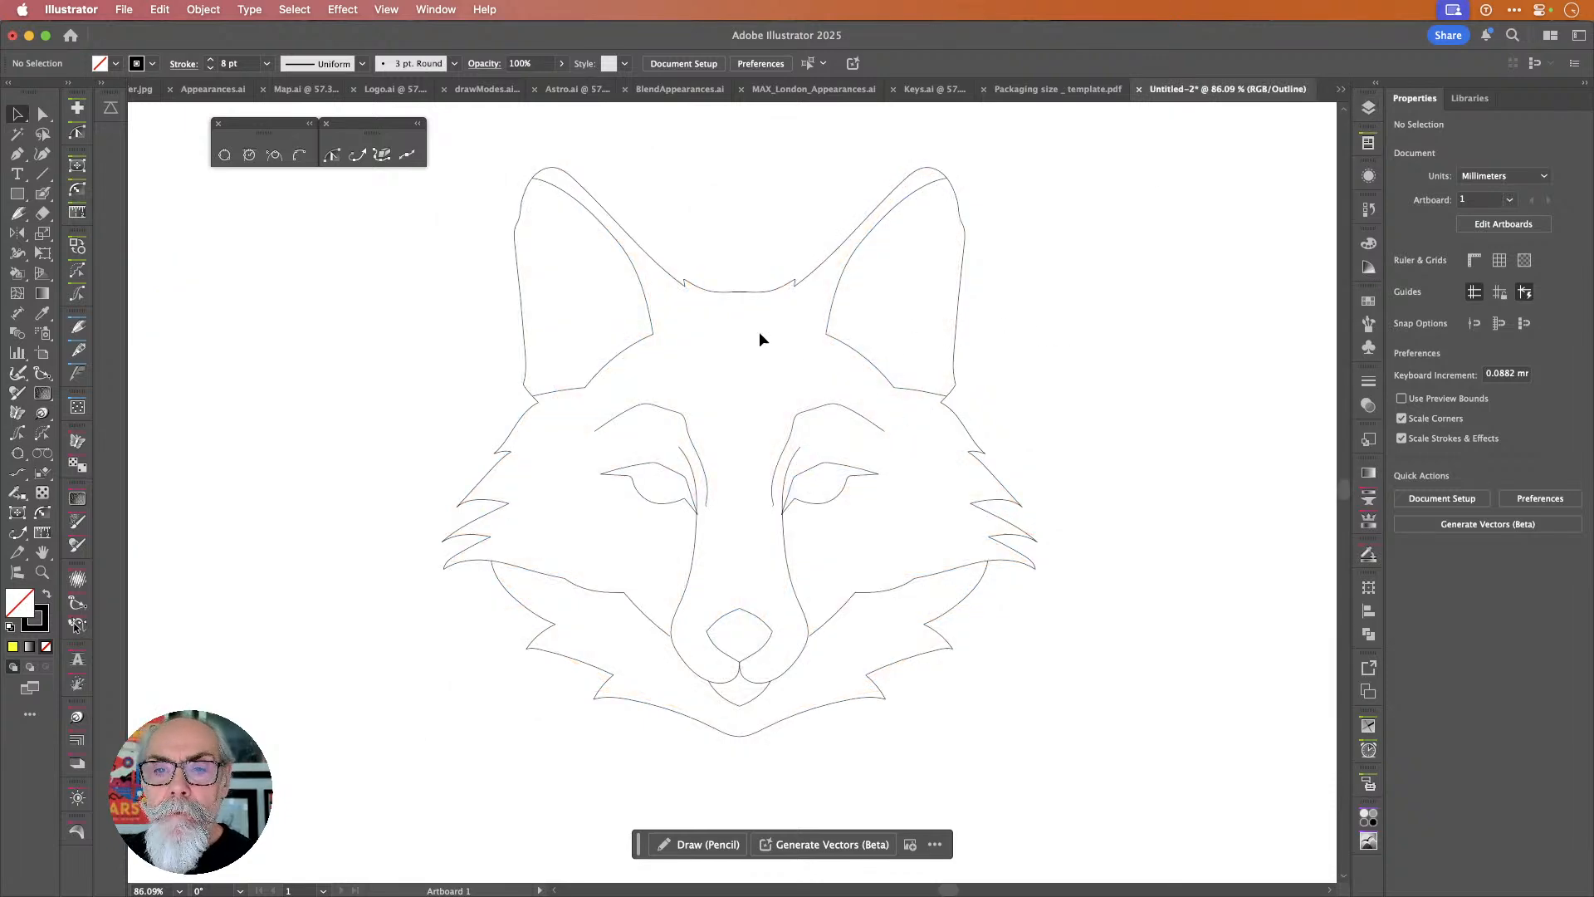
pyautogui.scroll(5, 745, 309)
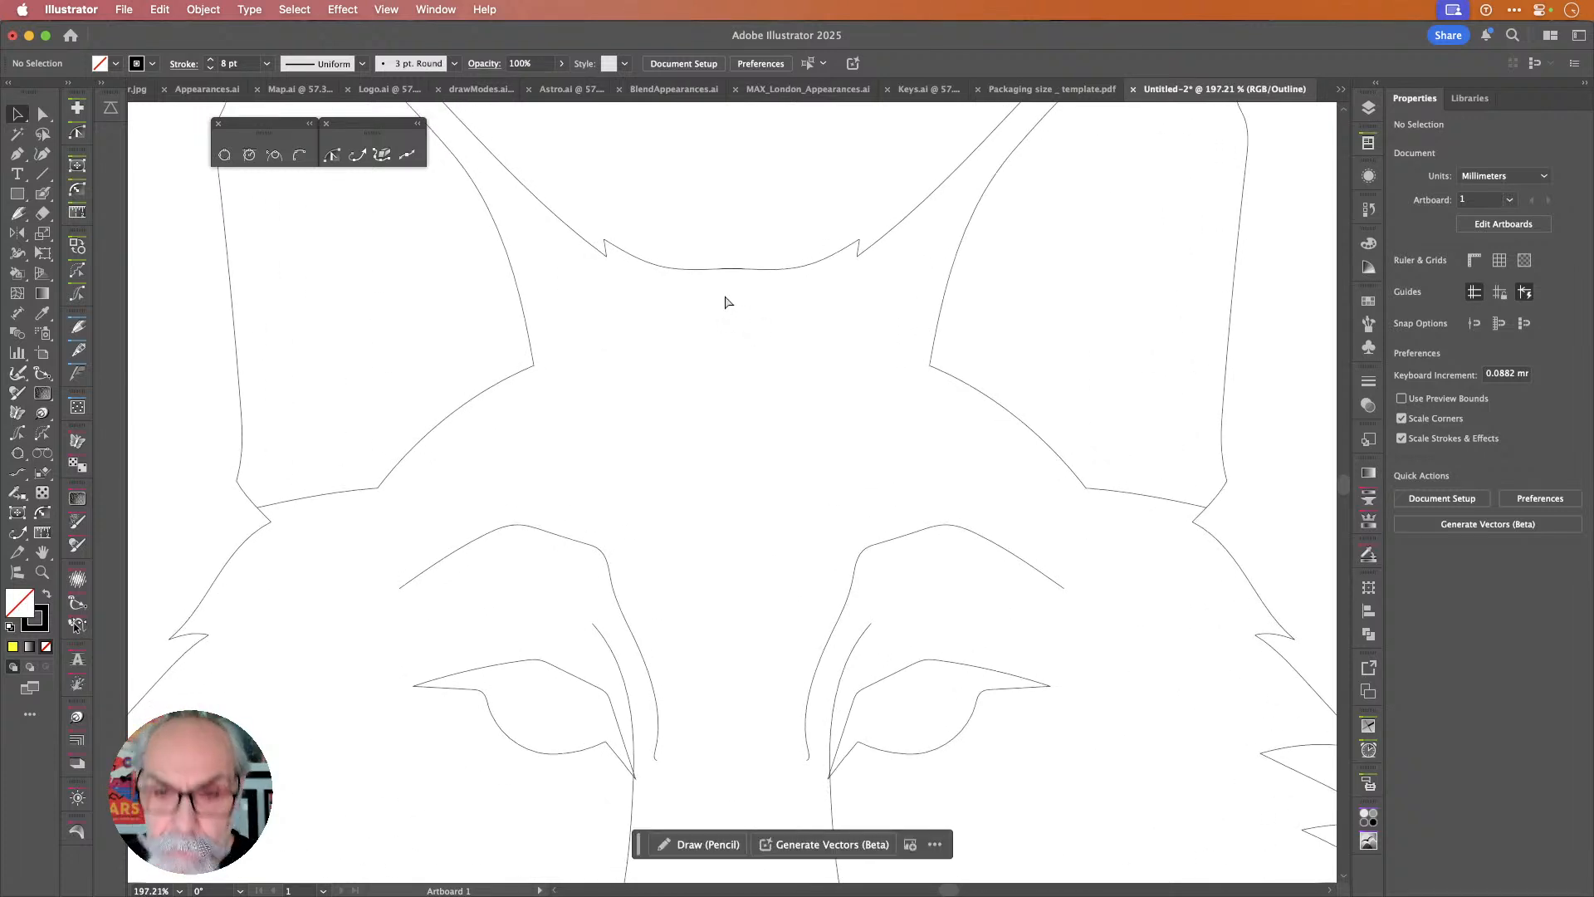
# Remove the protruding anchor point from the forehead outline where it meets the left ear.
pyautogui.click(694, 271)
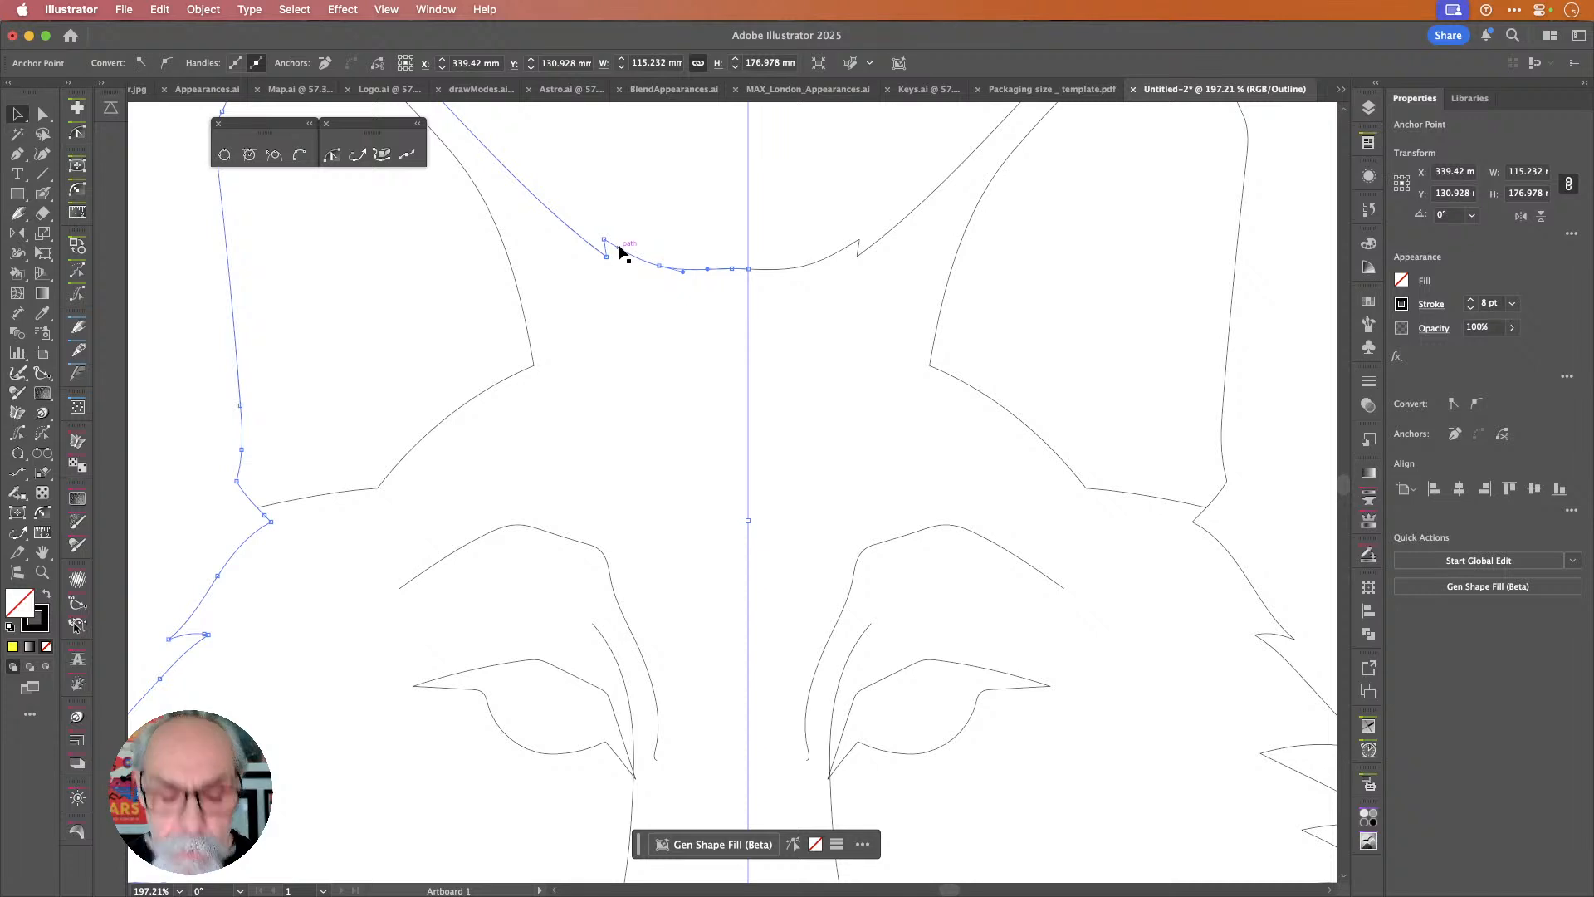
pyautogui.press('p')
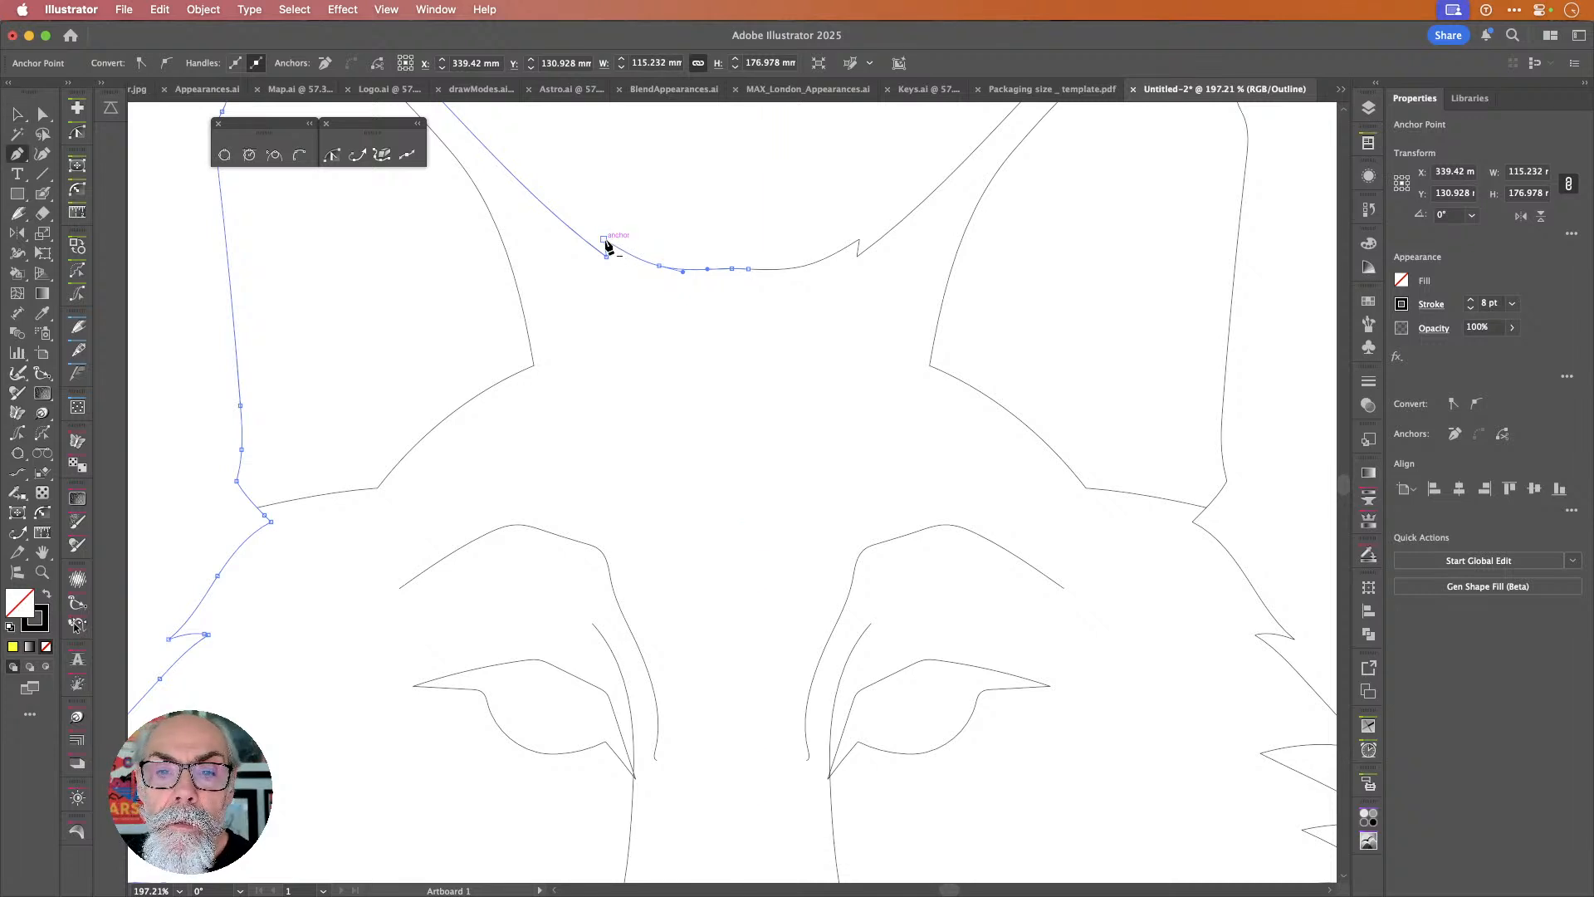
pyautogui.click(603, 240)
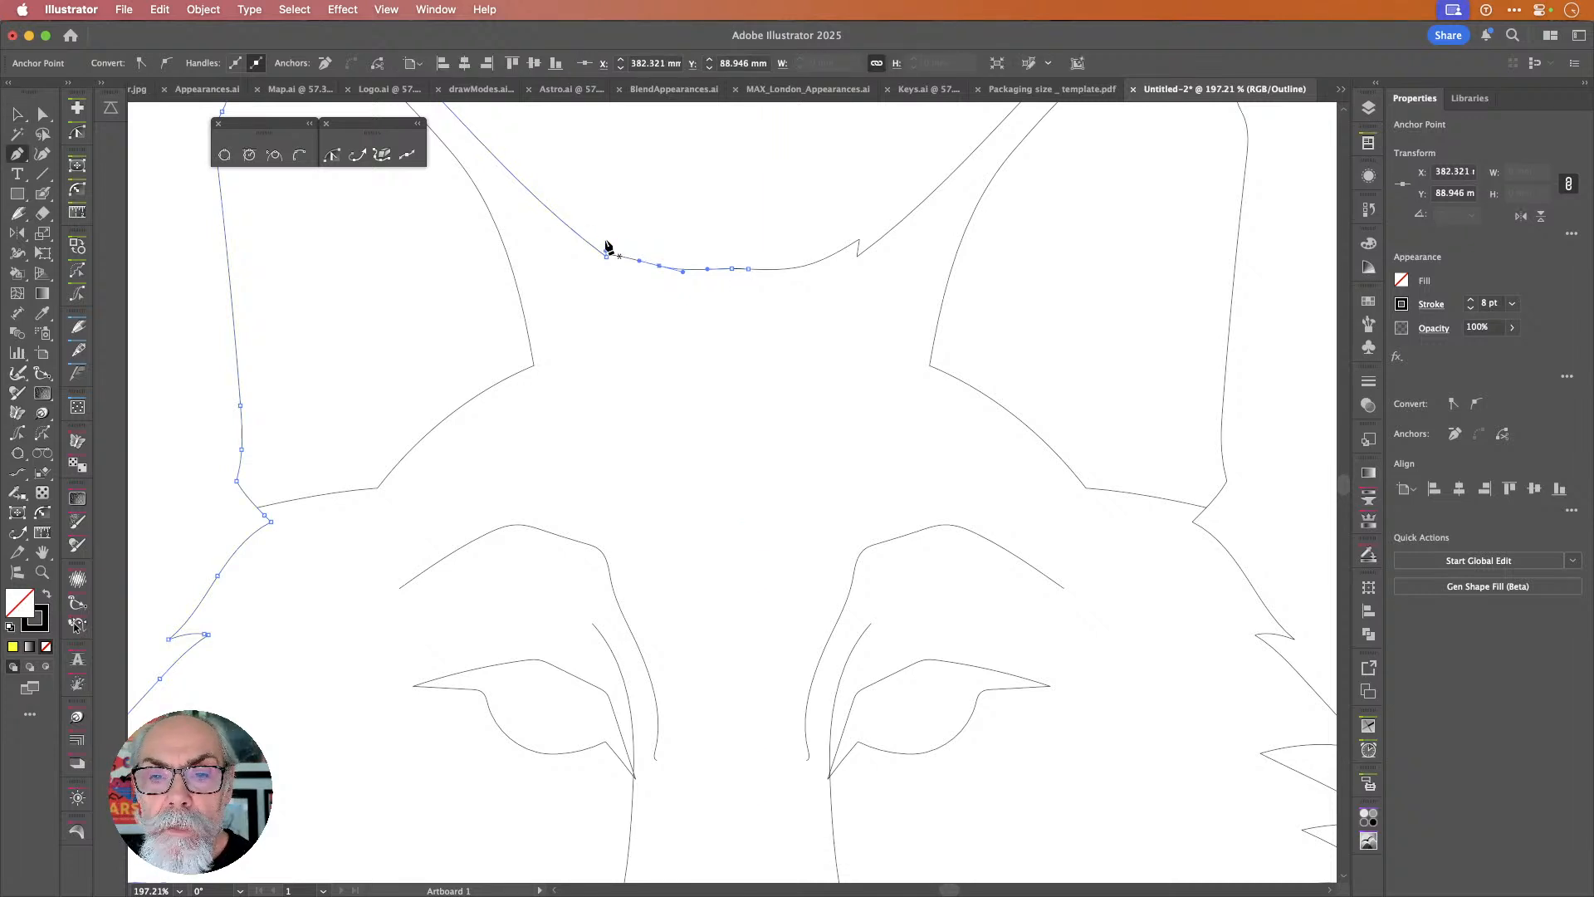
pyautogui.click(858, 243)
pyautogui.click(859, 243)
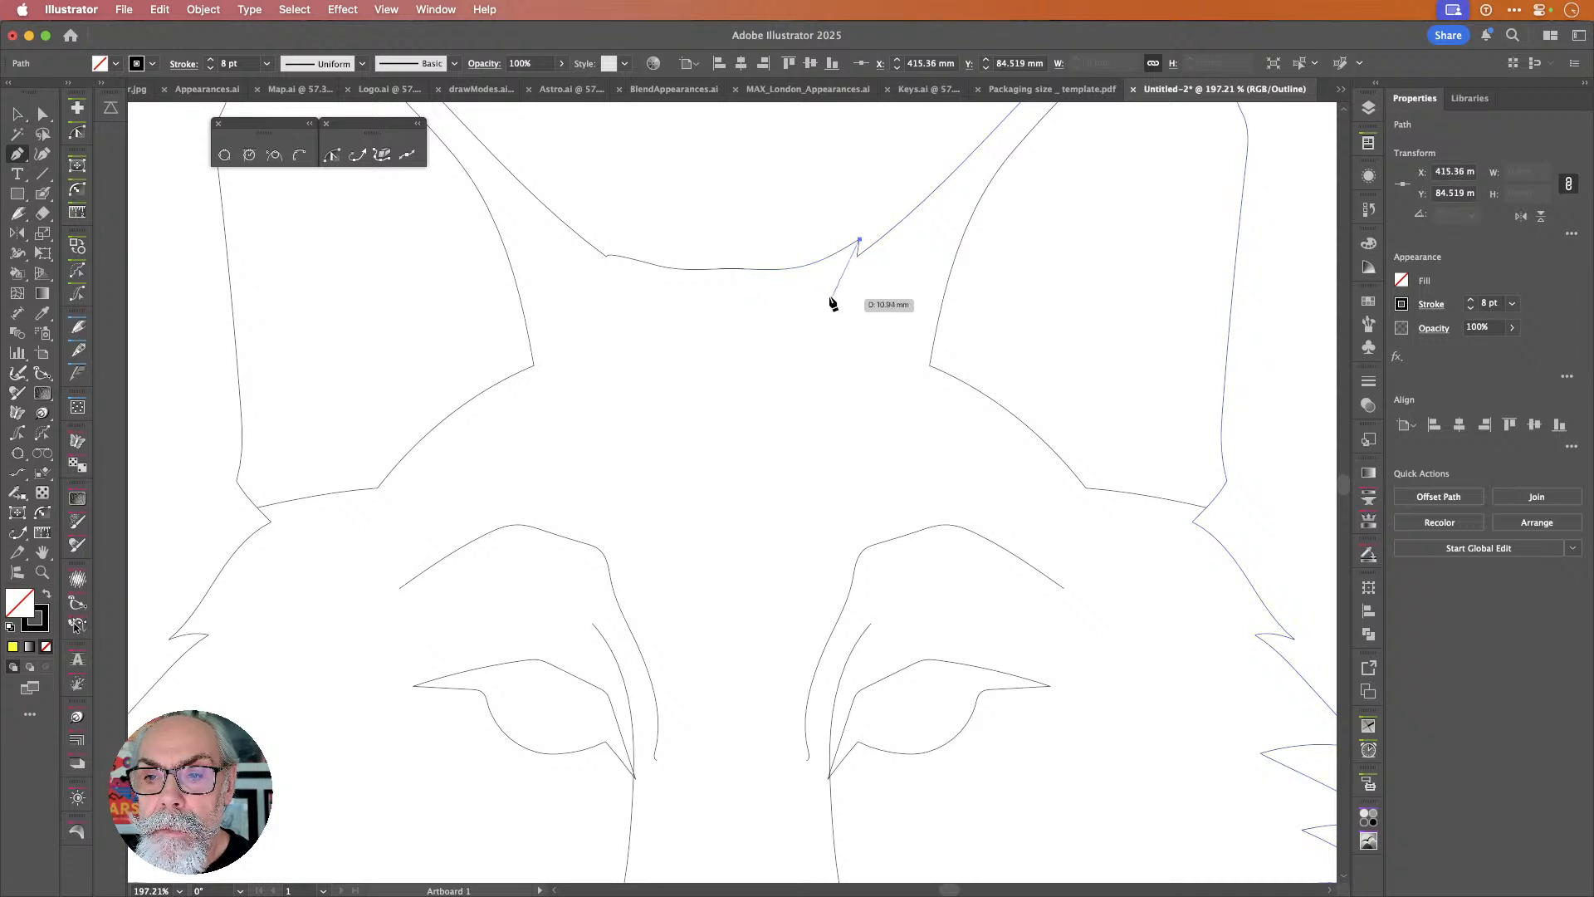
pyautogui.keyDown('super'); pyautogui.click(801, 242); pyautogui.keyUp('super')
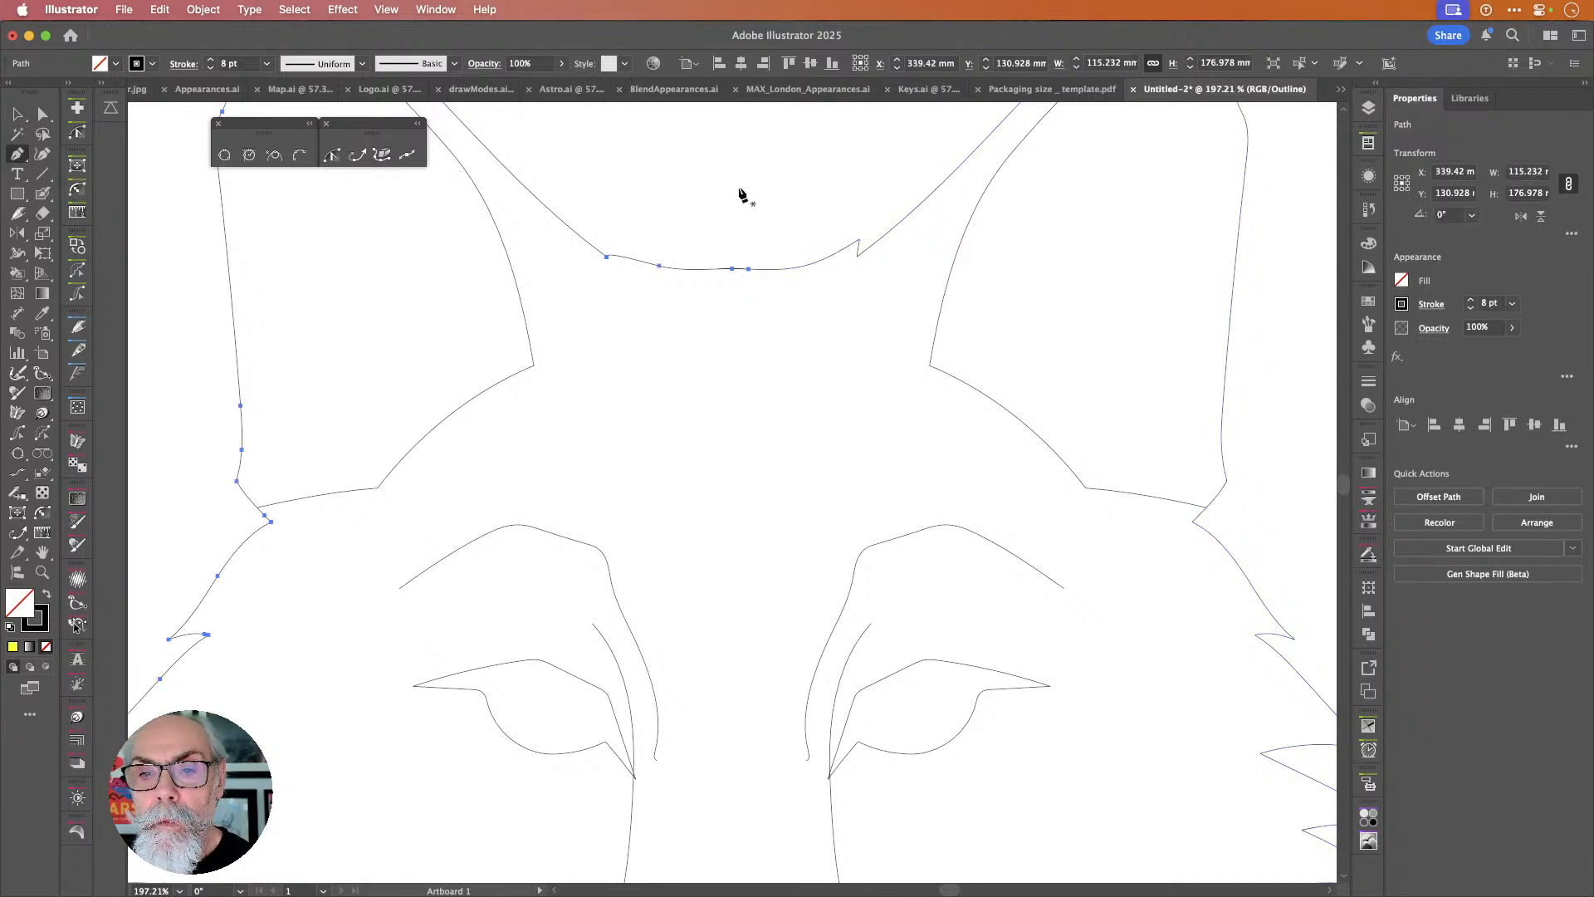
# Remove the matching protruding anchor point where the forehead outline meets the right ear, and deselect the outlines.
pyautogui.click(20, 117)
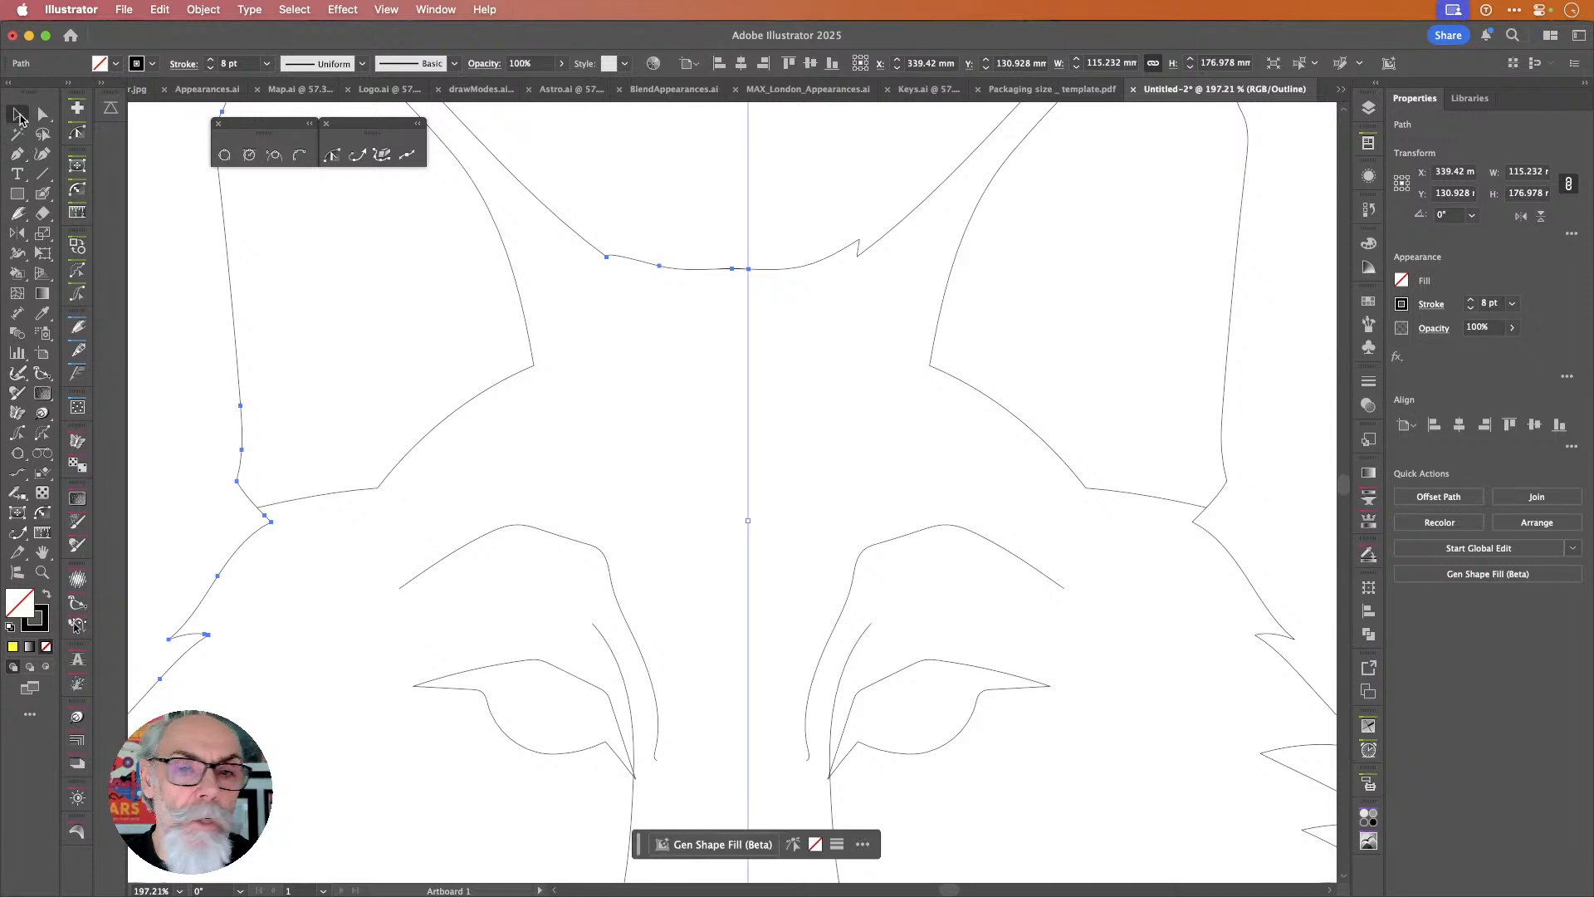
pyautogui.moveTo(786, 237); pyautogui.dragTo(719, 290)
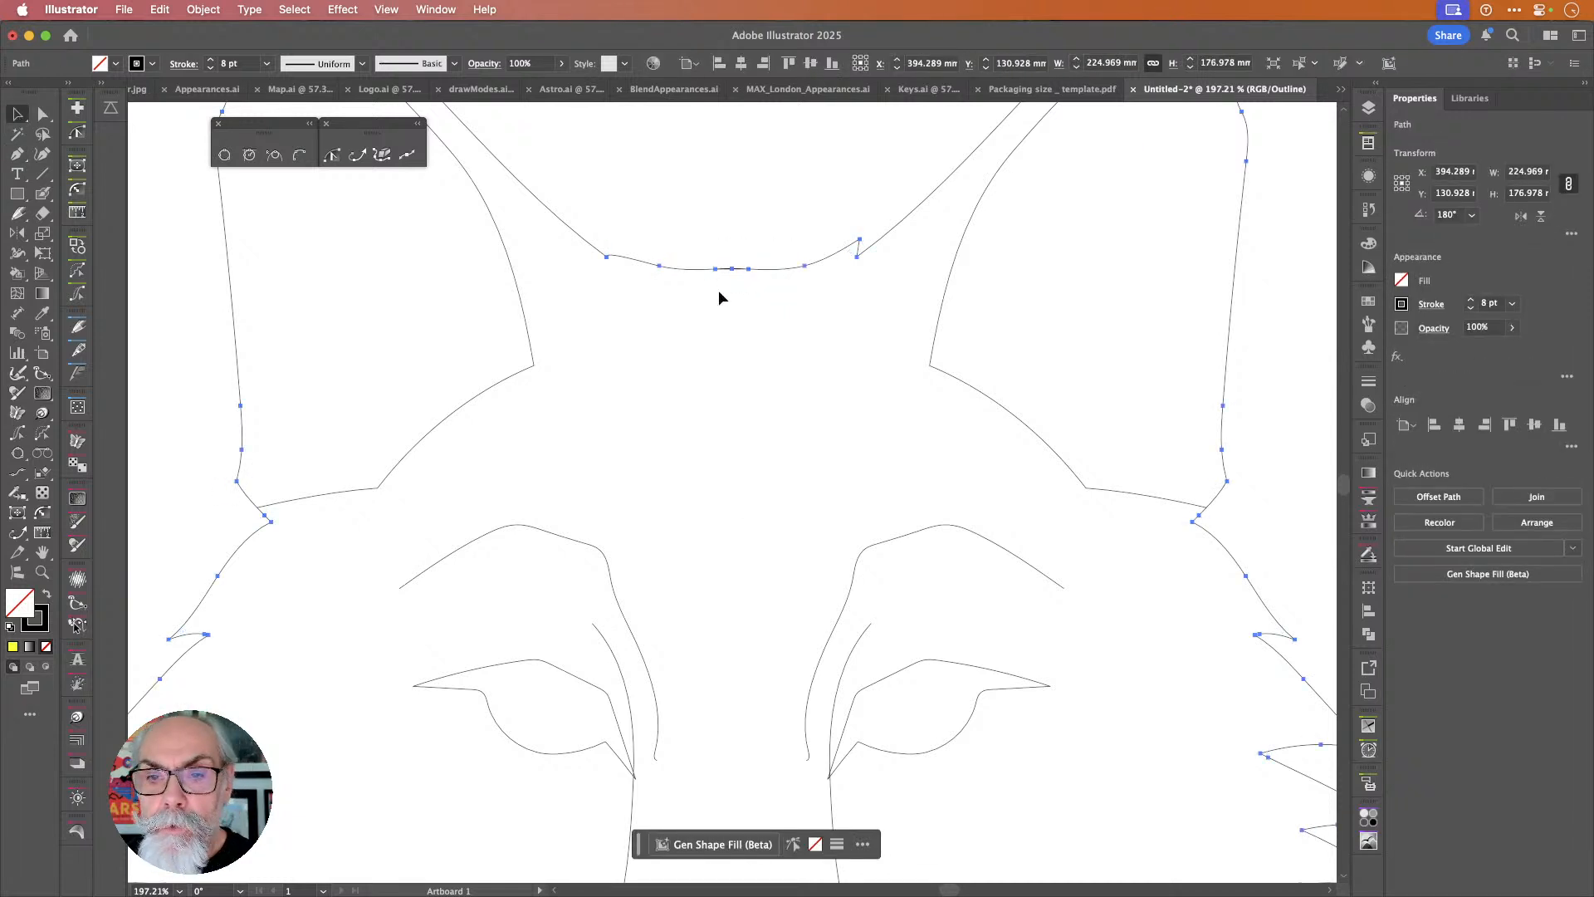
pyautogui.press('p')
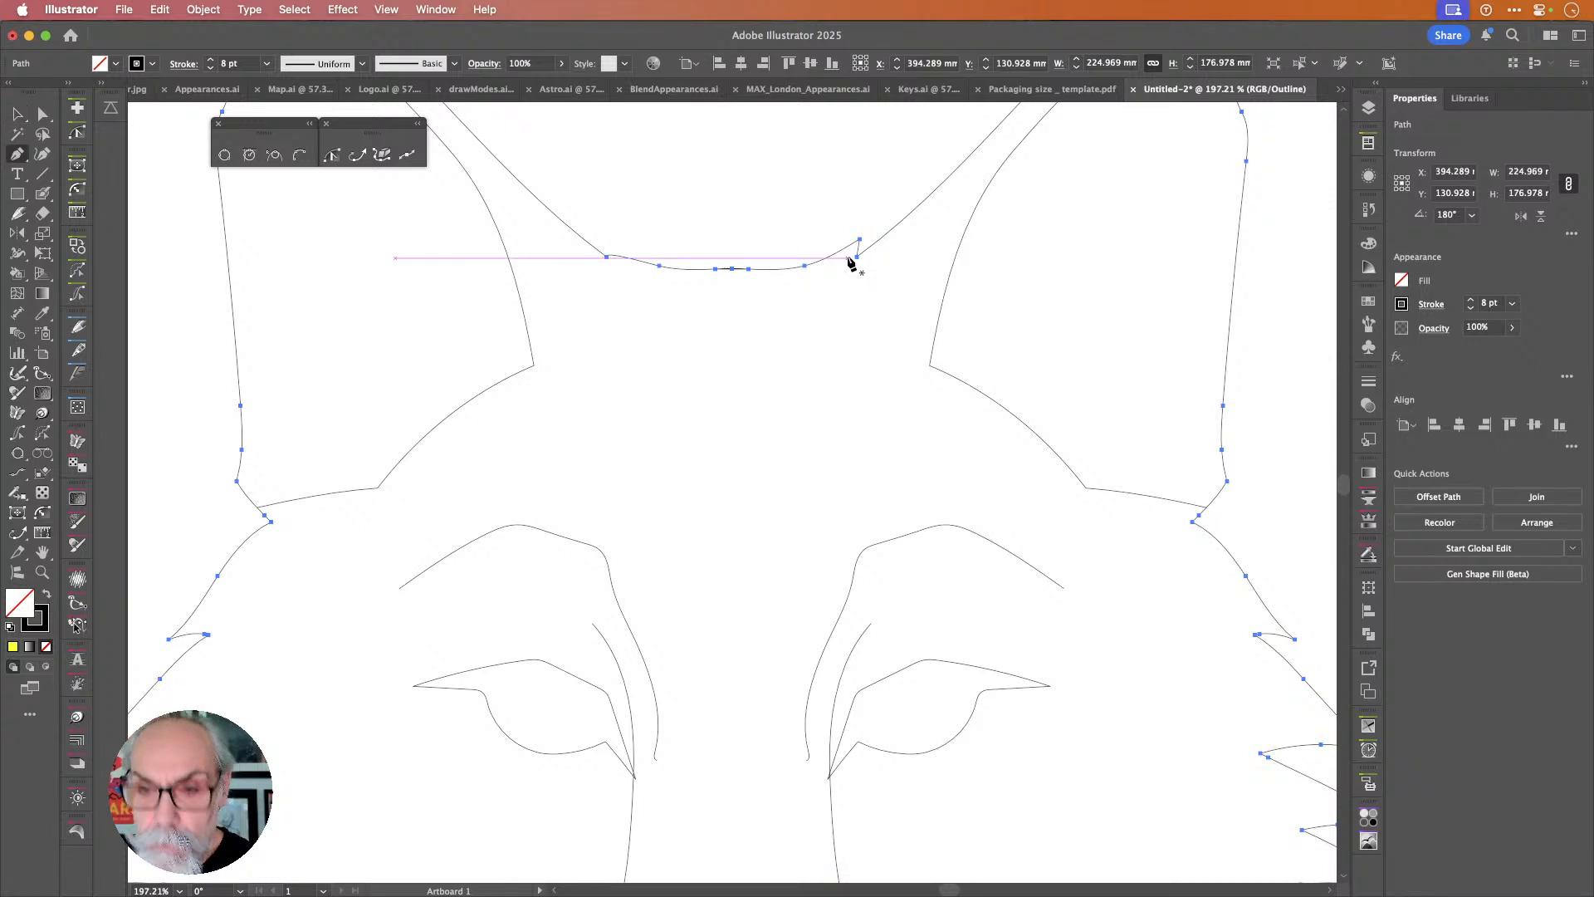
pyautogui.click(860, 244)
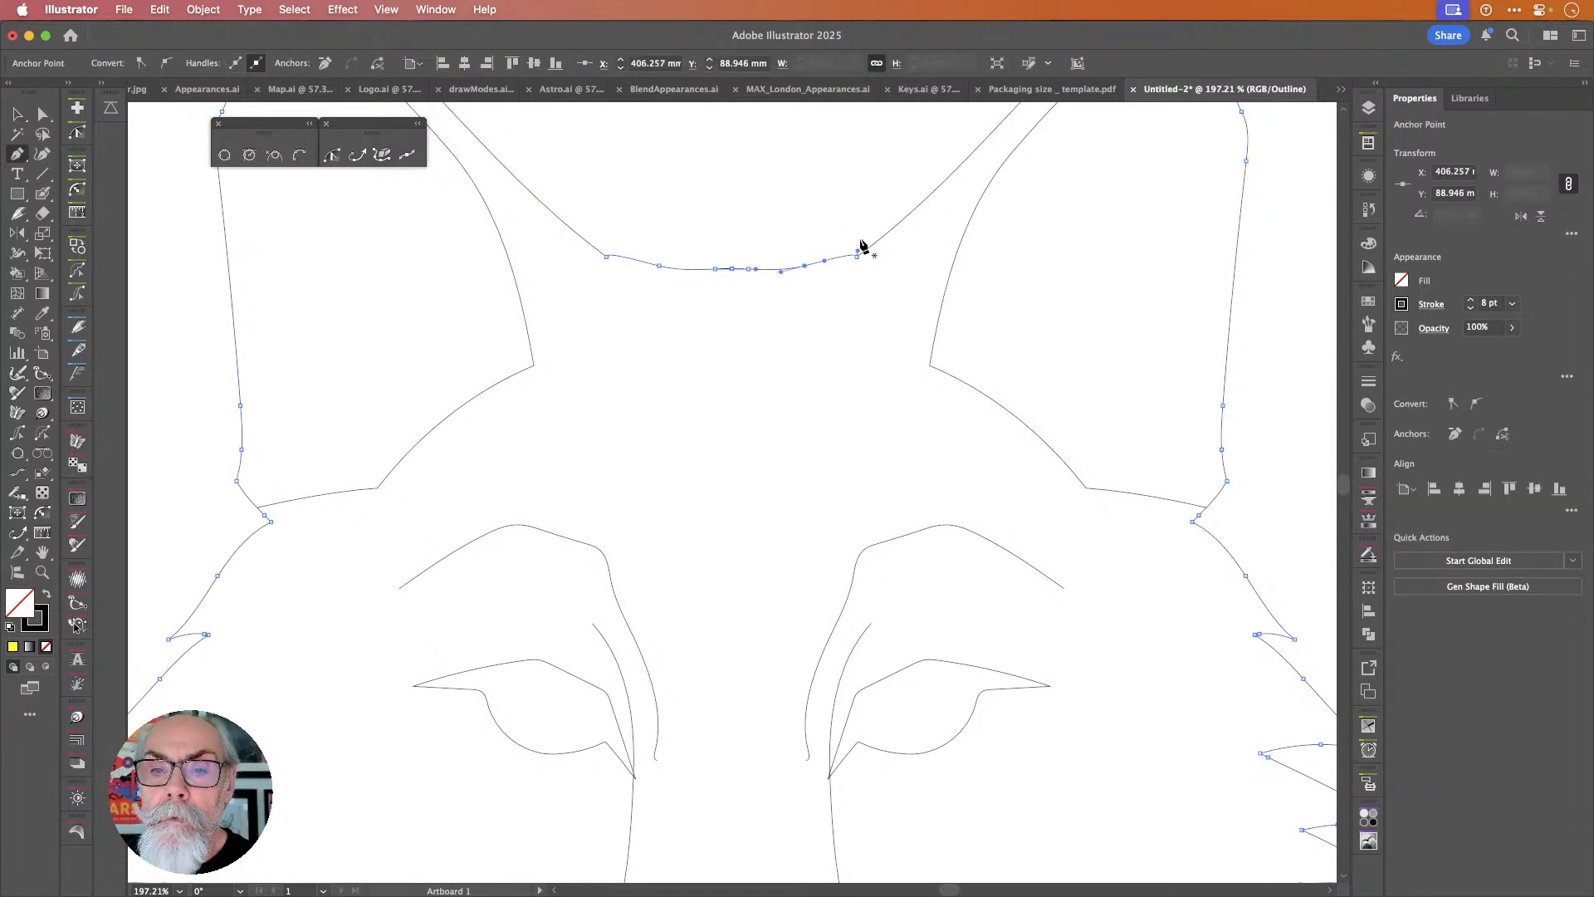
pyautogui.press('v')
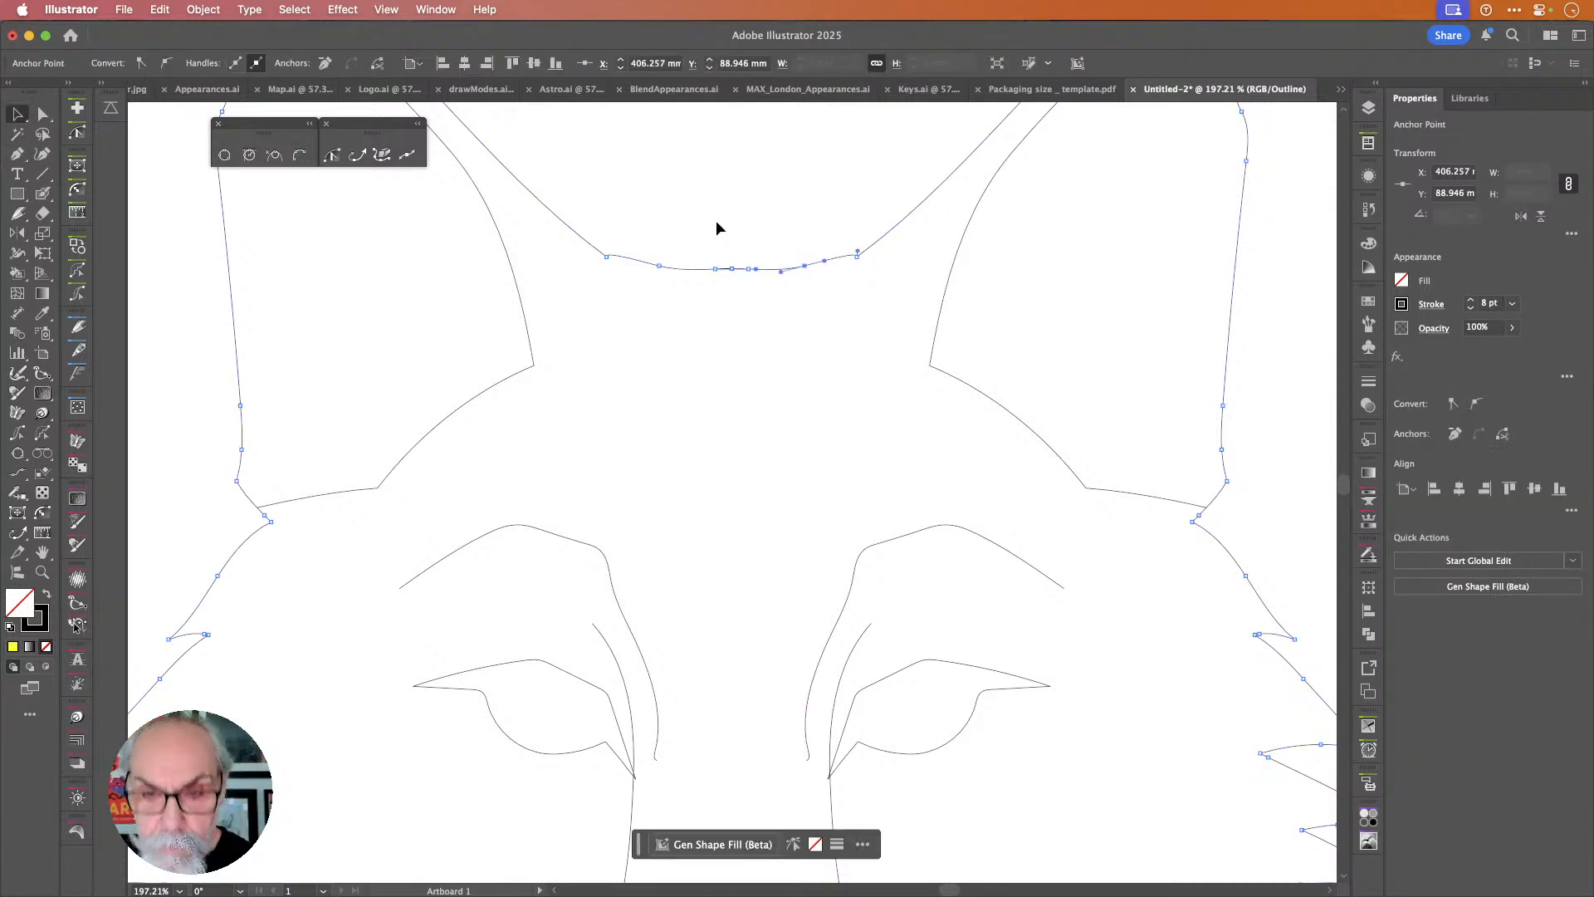
pyautogui.click(802, 227)
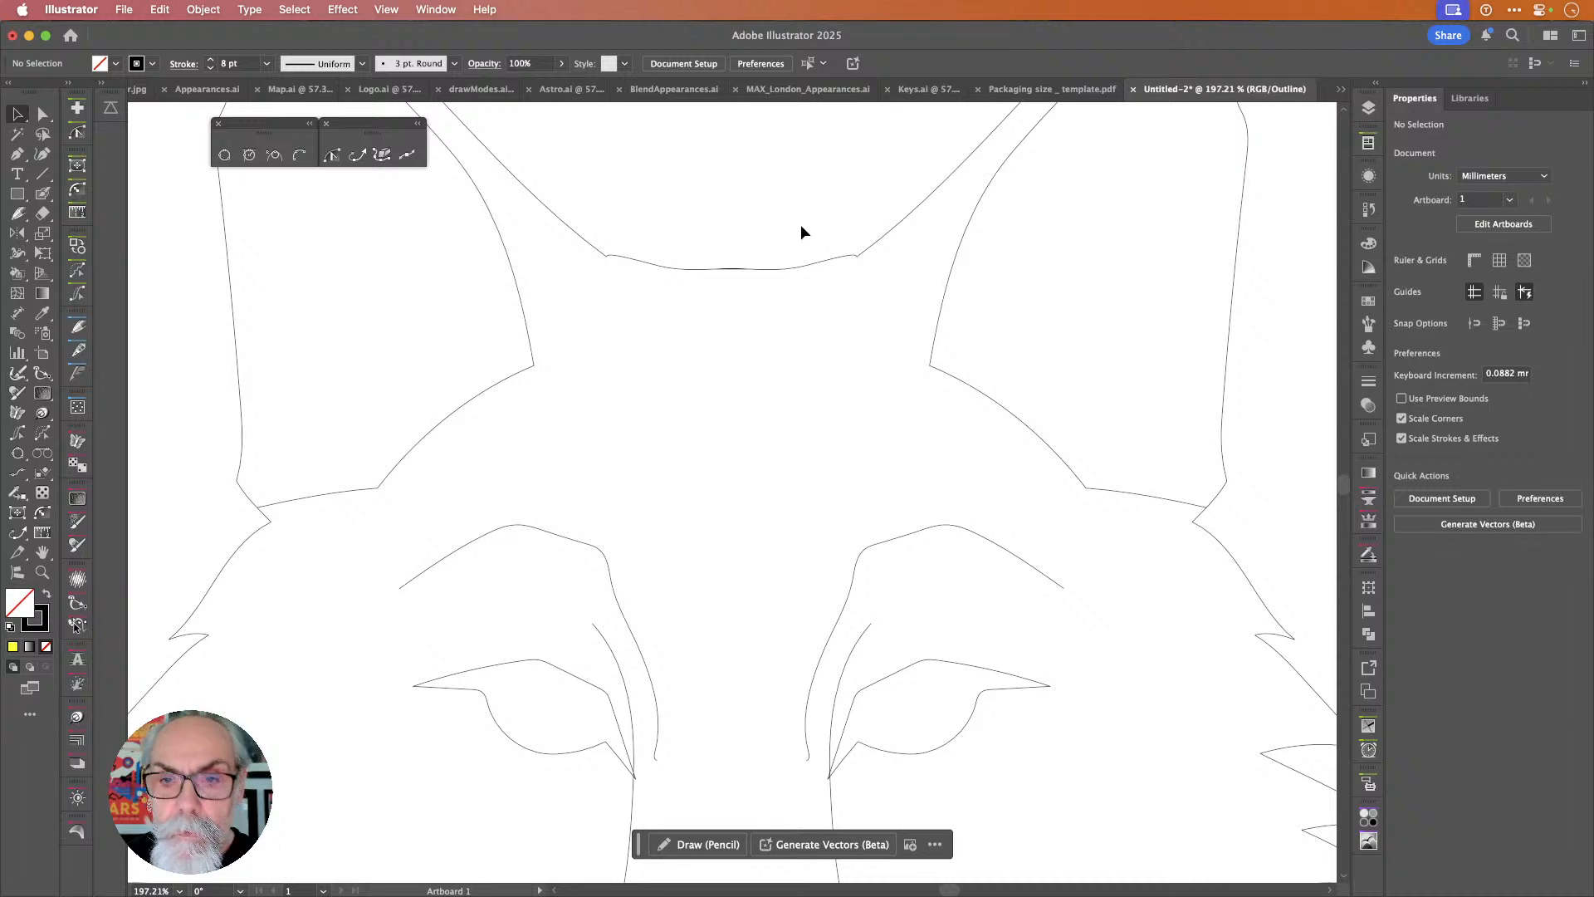
# Cut the forehead outline on both sides of its centre with Scissors and delete the overlapping middle segments.
pyautogui.scroll(10, 724, 281)
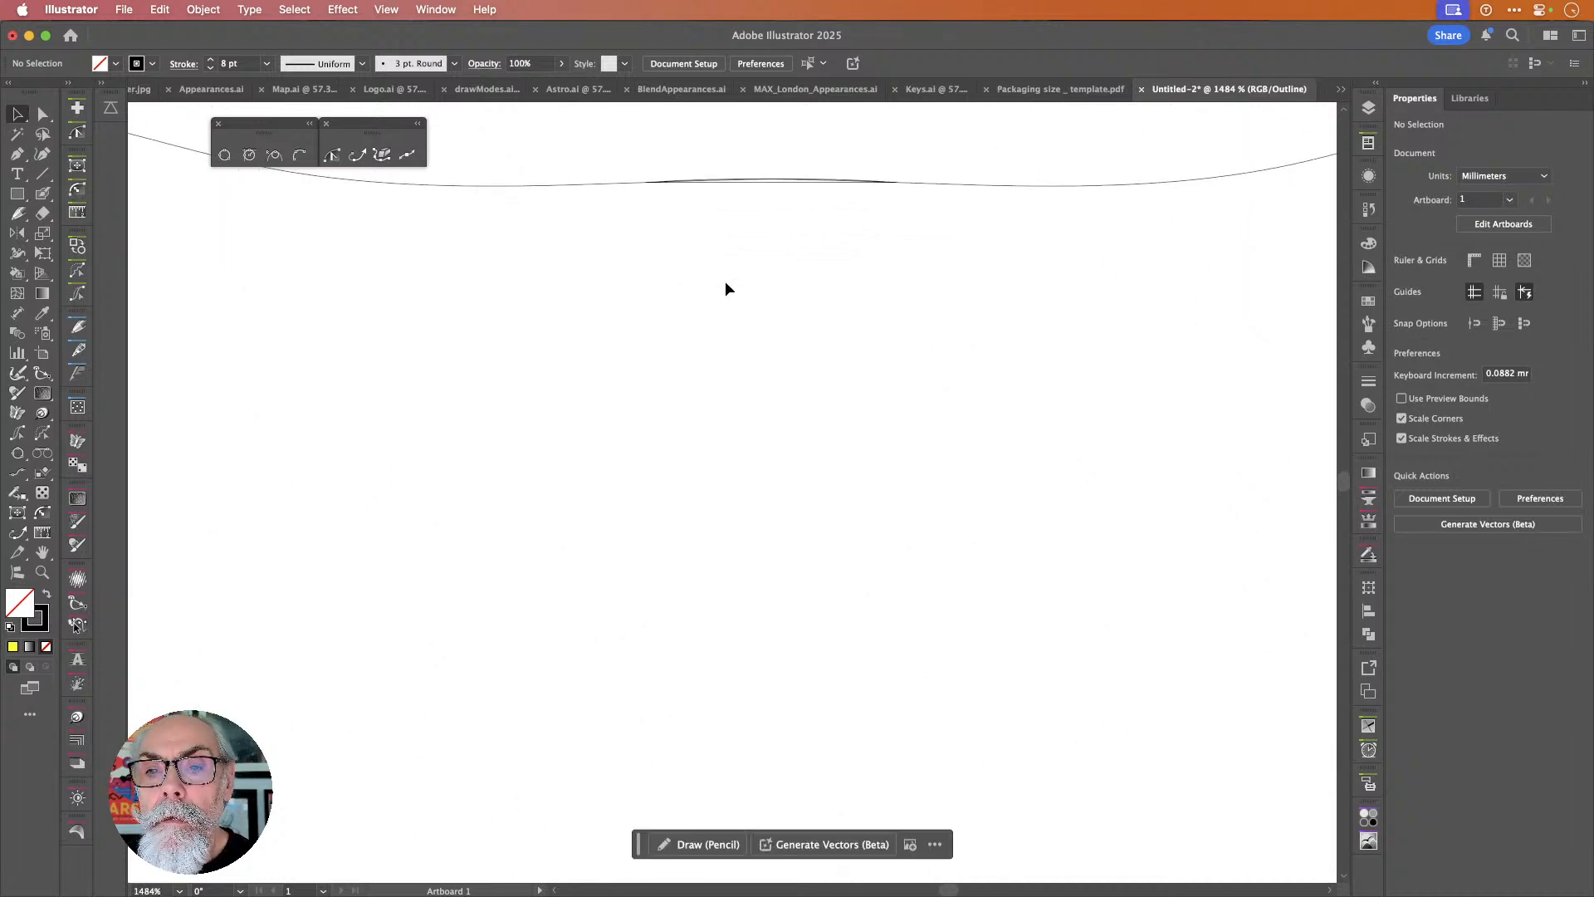
pyautogui.scroll(1, 725, 281)
pyautogui.scroll(5, 725, 279)
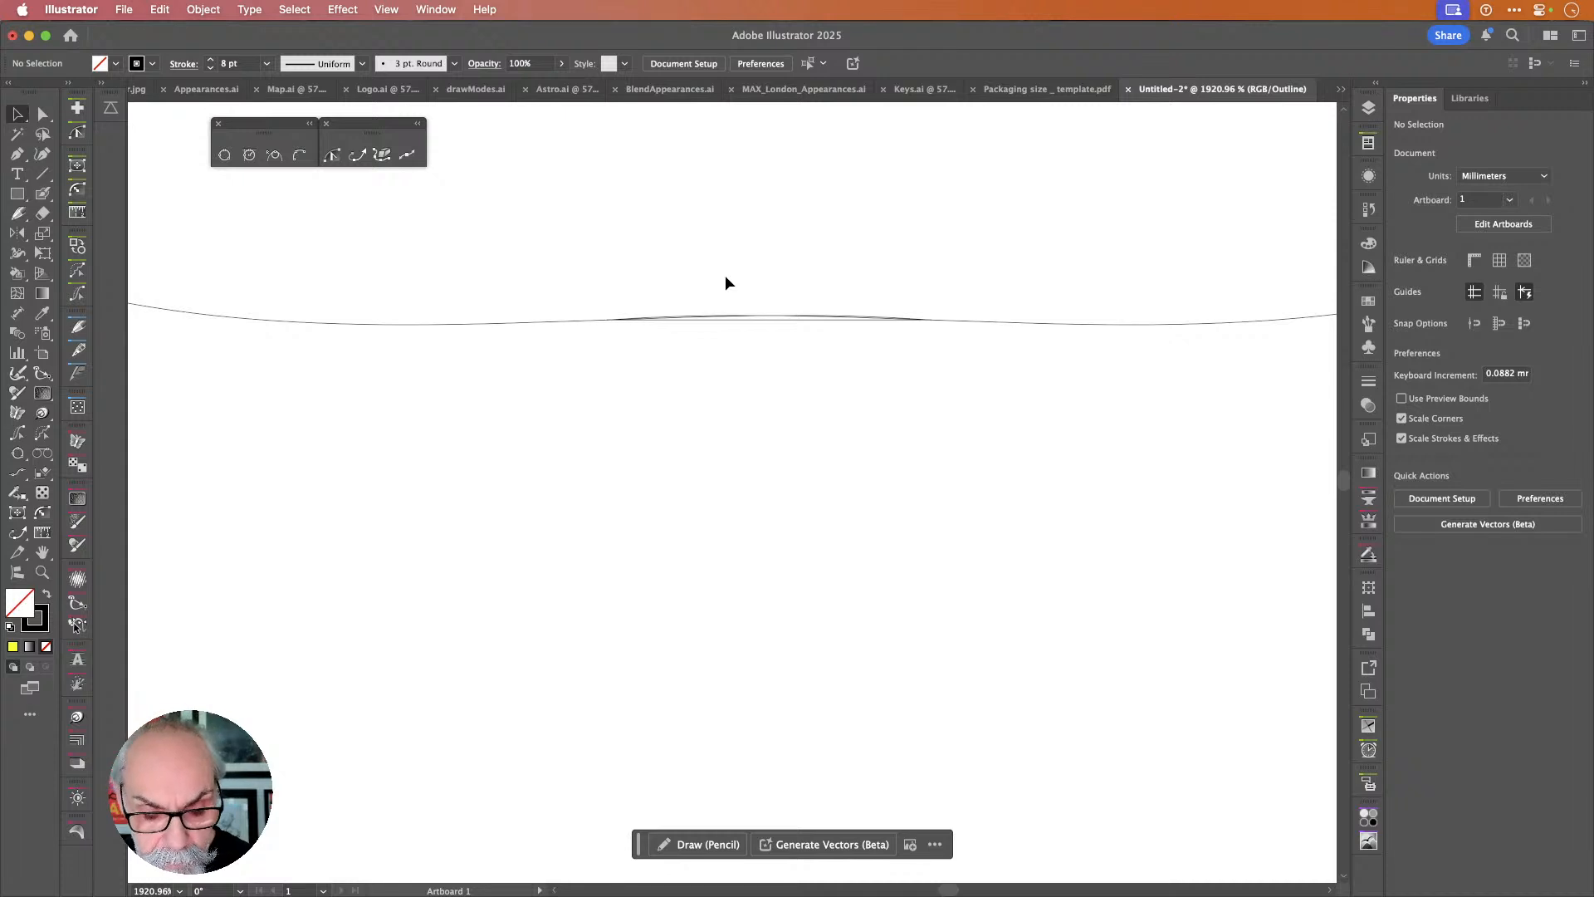
pyautogui.press('c')
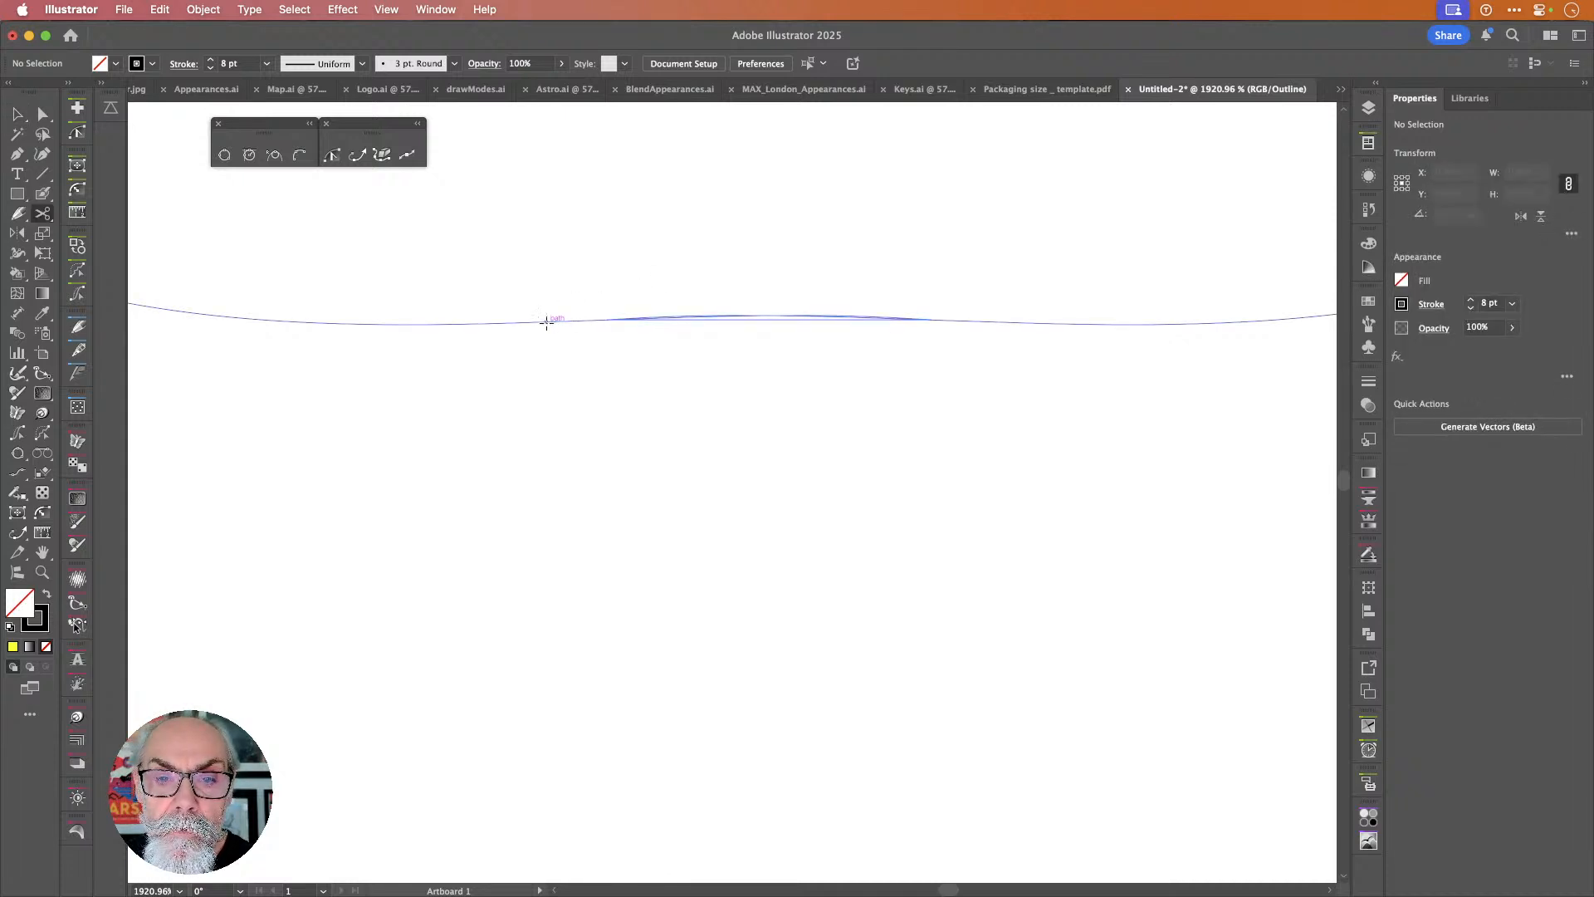
pyautogui.click(545, 320)
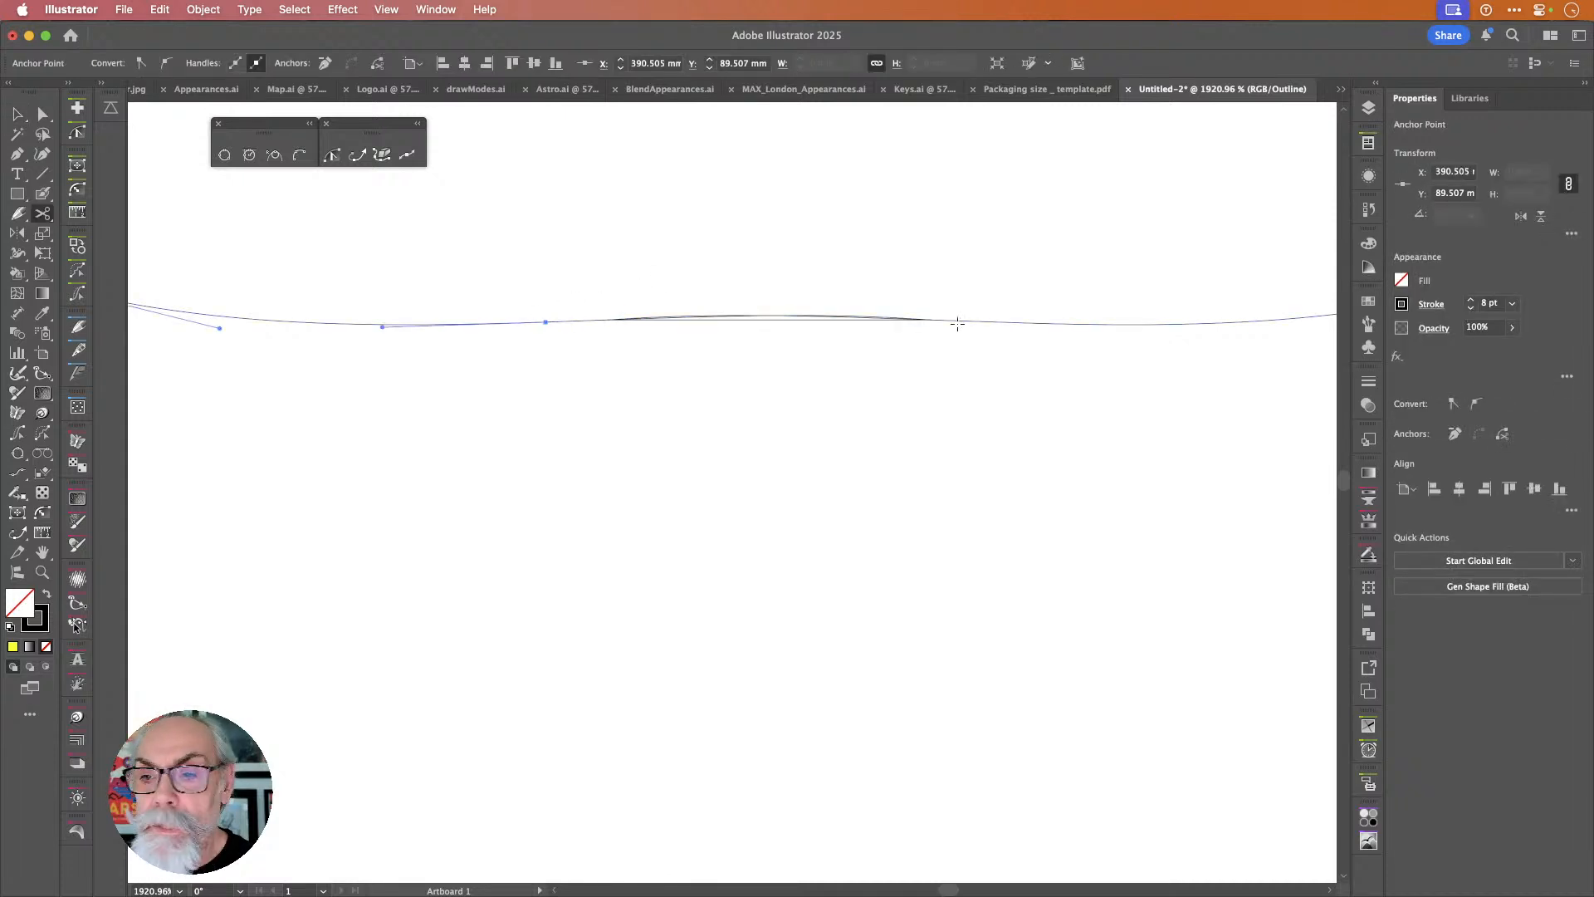
pyautogui.click(1051, 323)
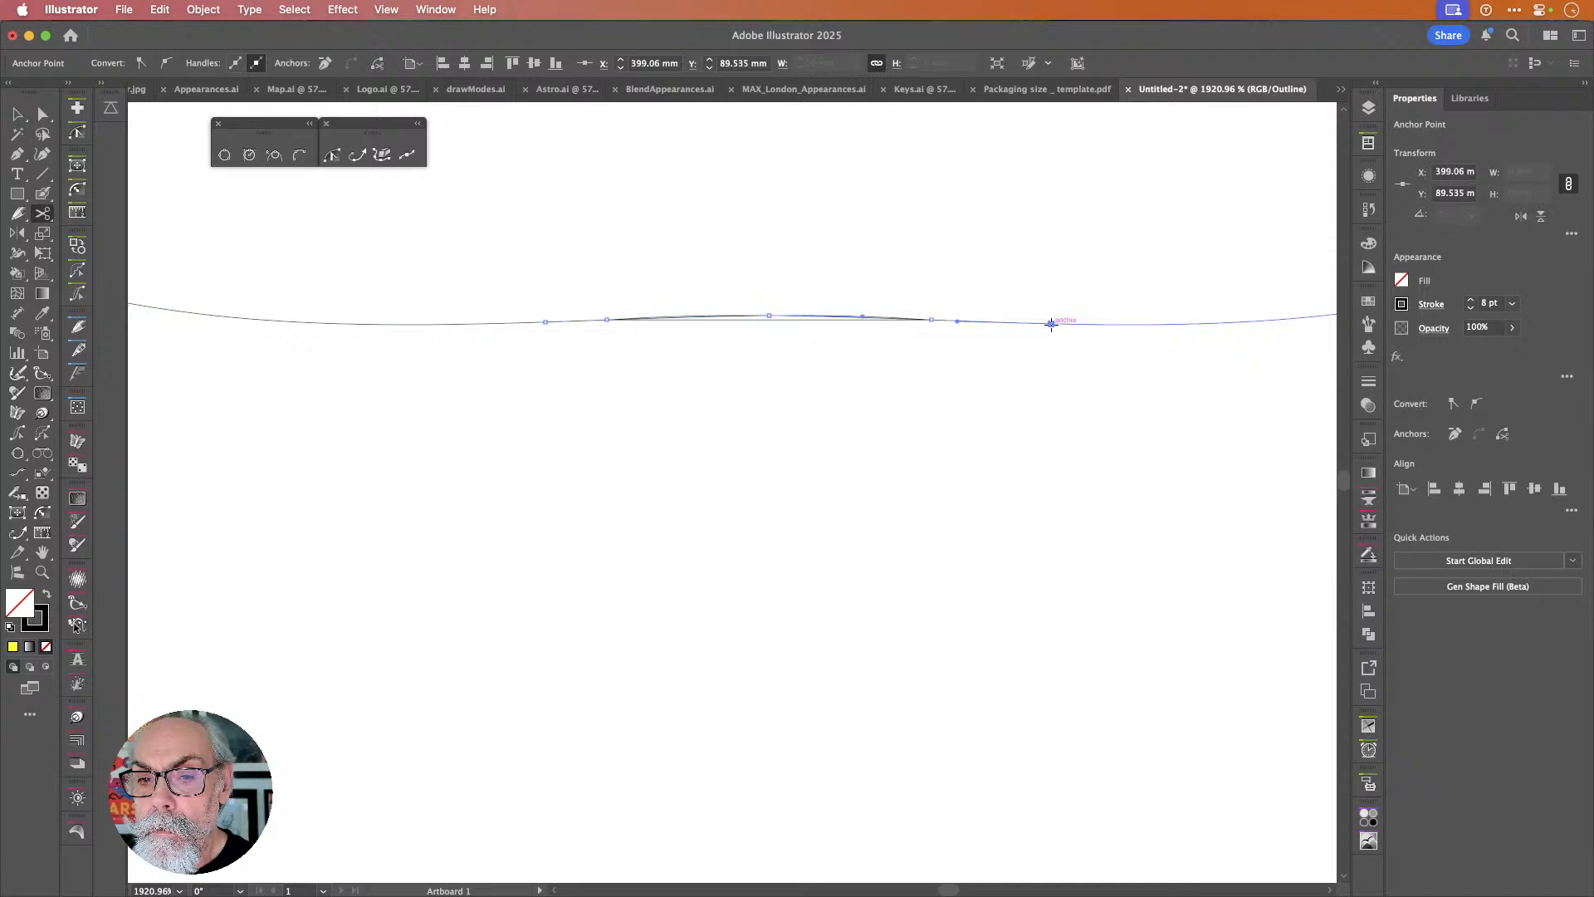
pyautogui.press('Delete')
pyautogui.press('Delete')
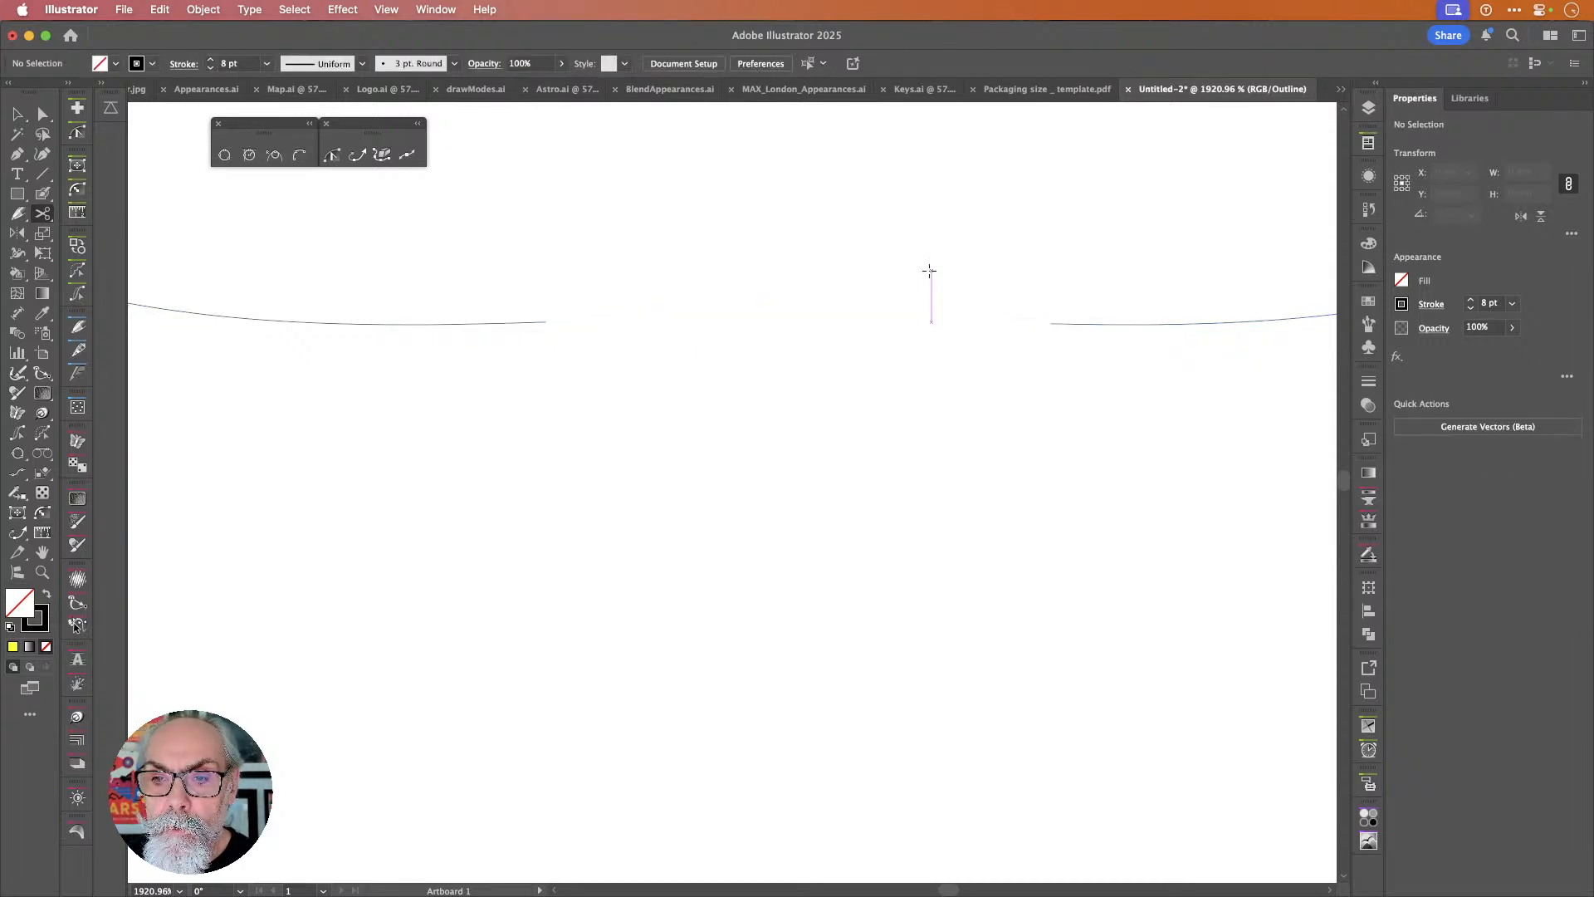
# Bridge the gap at the centre of the forehead with a smooth curve connecting the left and right outlines.
pyautogui.click(17, 472)
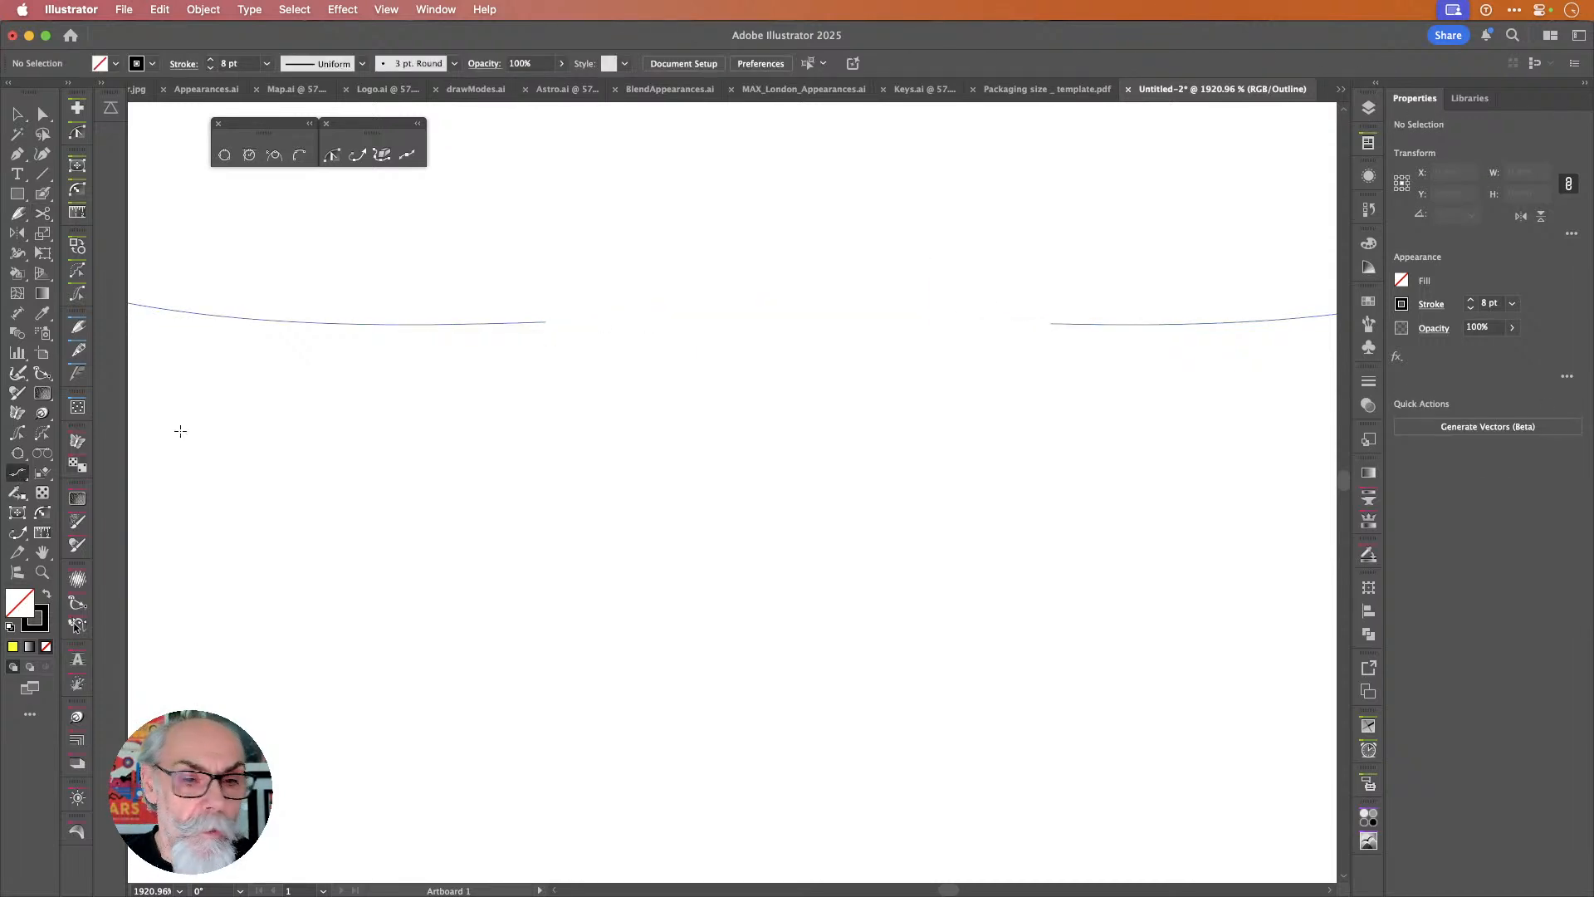
pyautogui.moveTo(545, 322); pyautogui.dragTo(1051, 323)
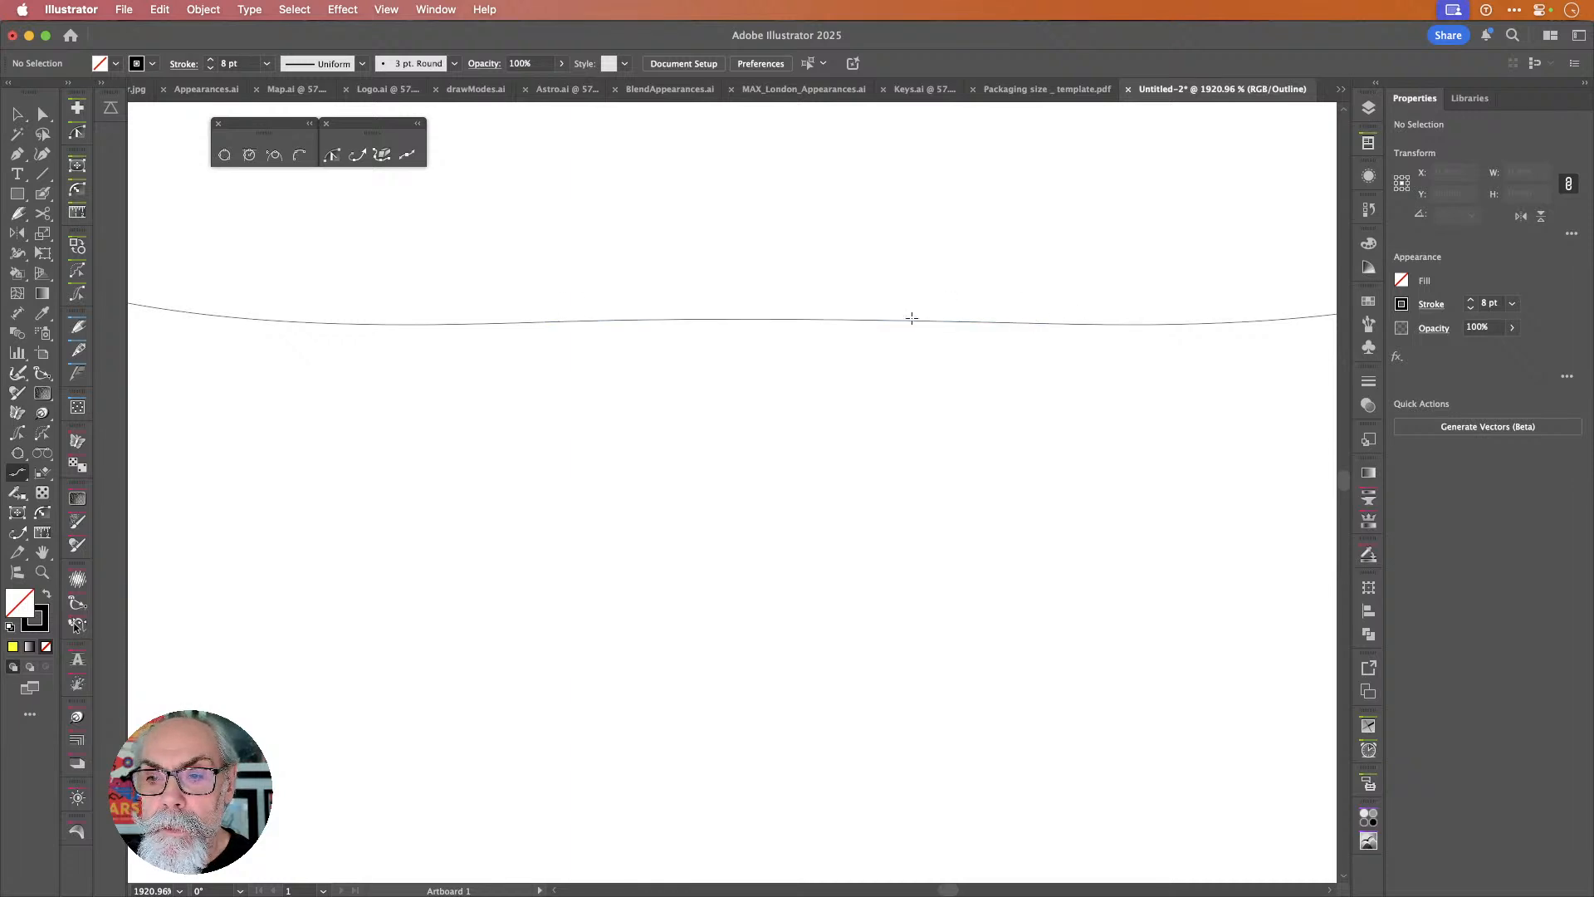
pyautogui.scroll(-10, 911, 318)
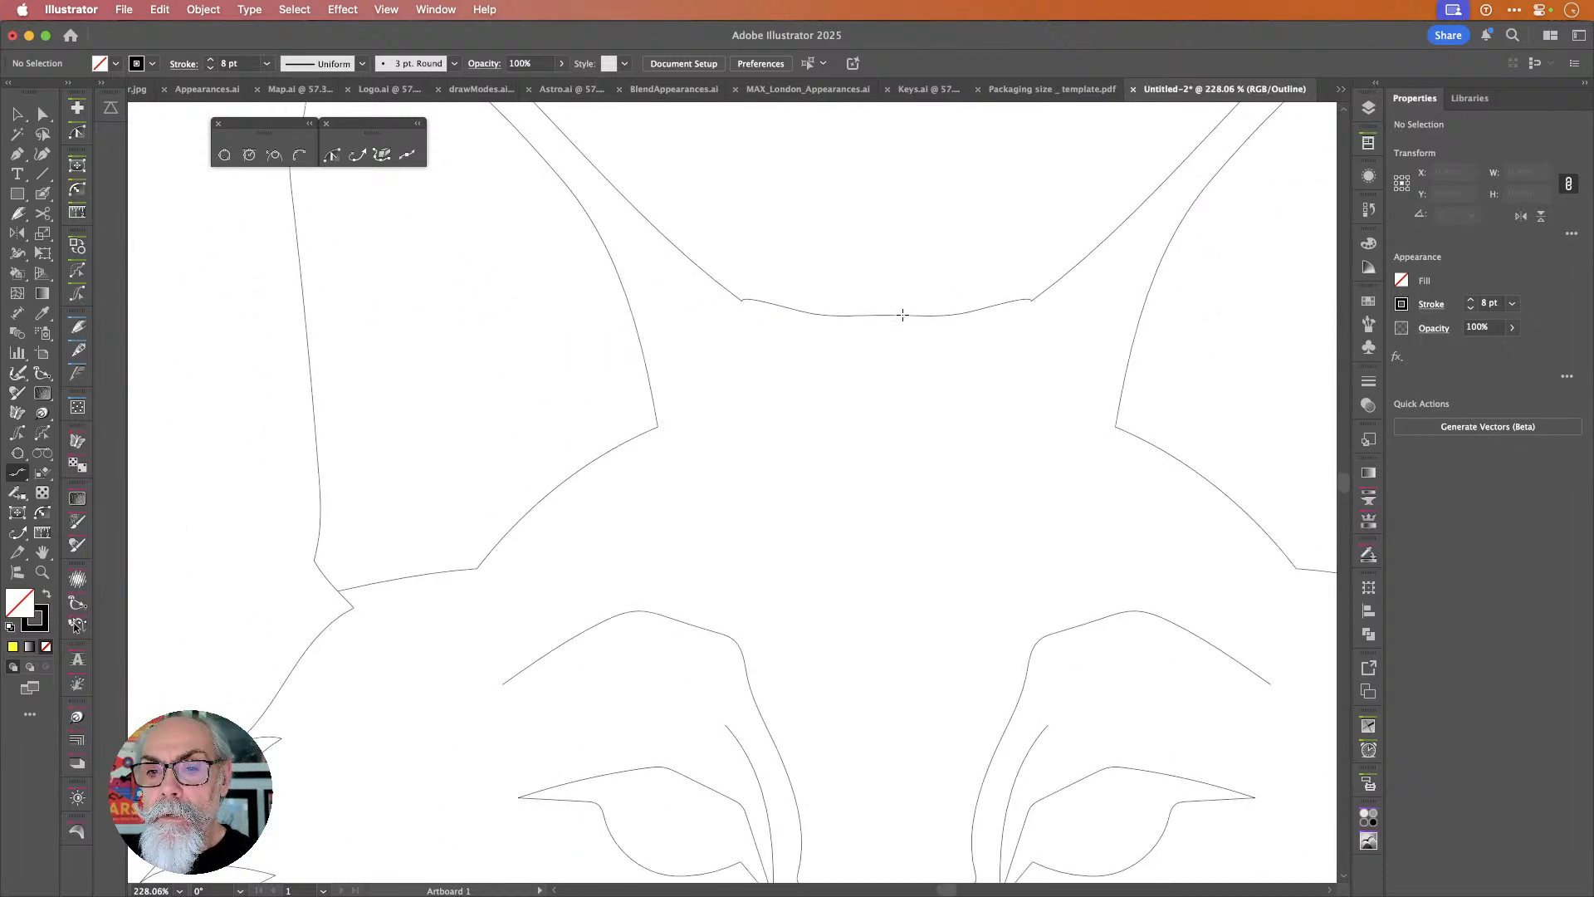
pyautogui.scroll(-5, 902, 315)
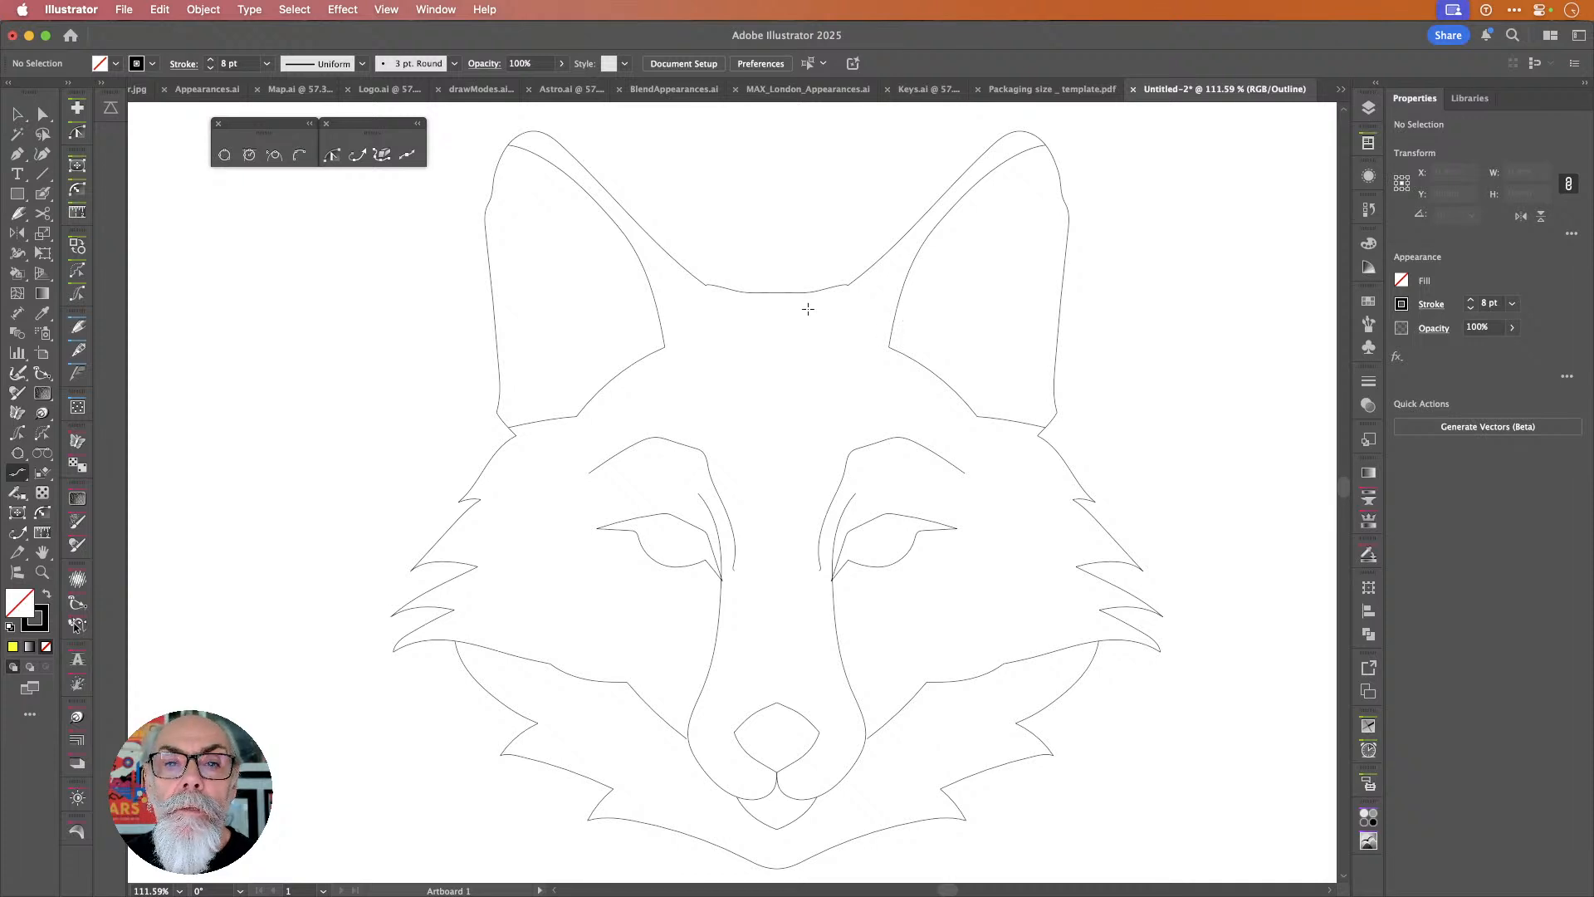
# Show the Navigator, shrink it to fit the artboard preview and place it clear of the right ear tip's line work.
pyautogui.scroll(10, 1050, 127)
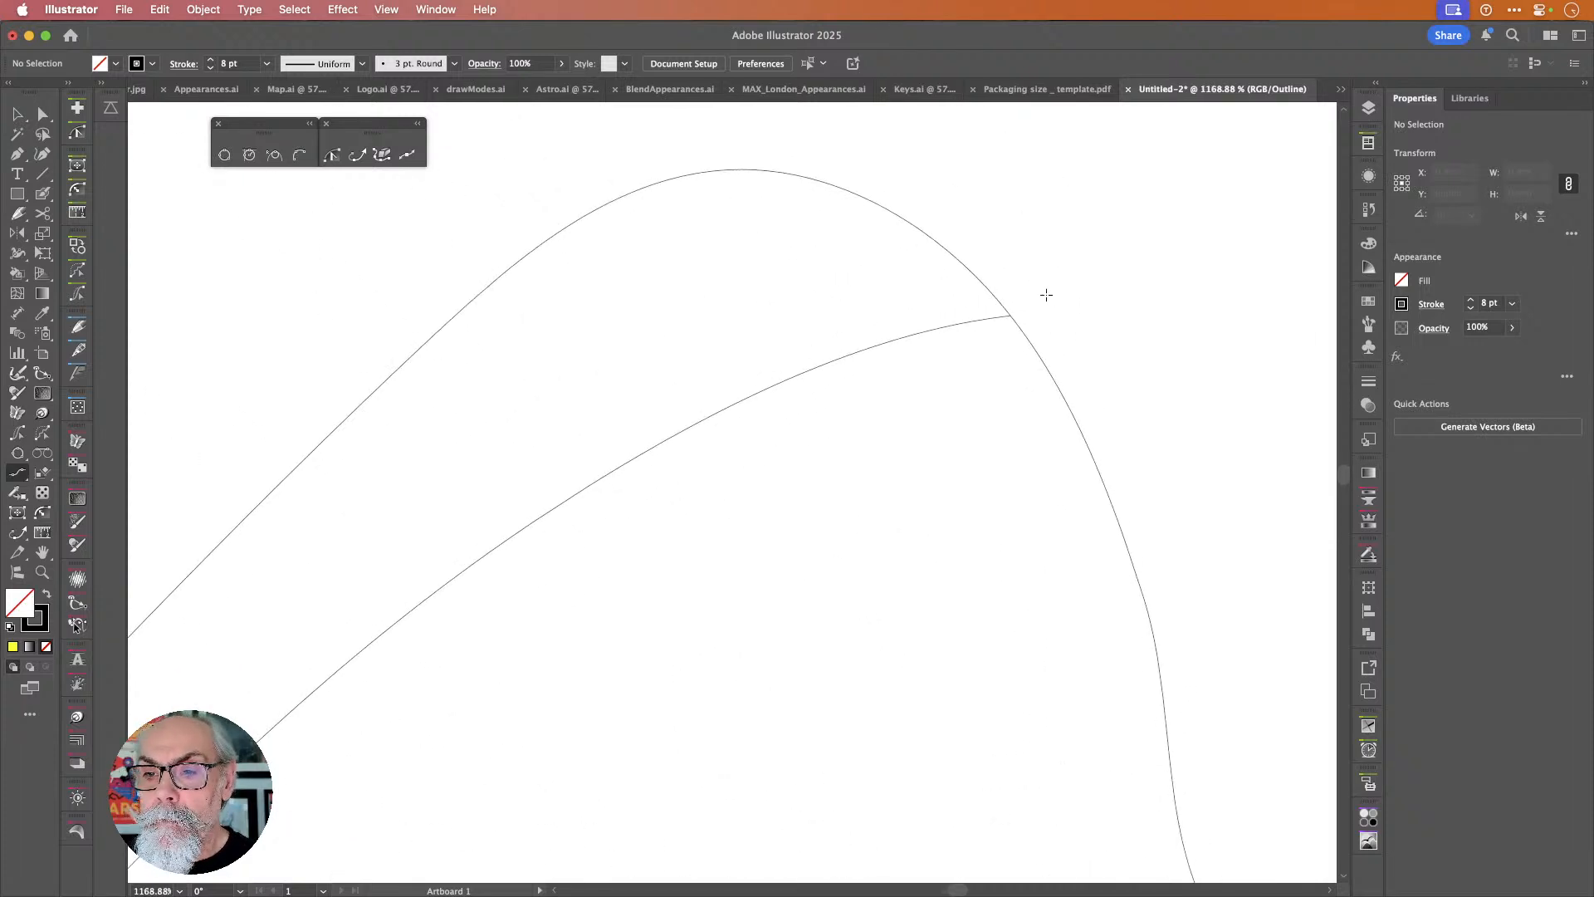
pyautogui.scroll(3, 1046, 294)
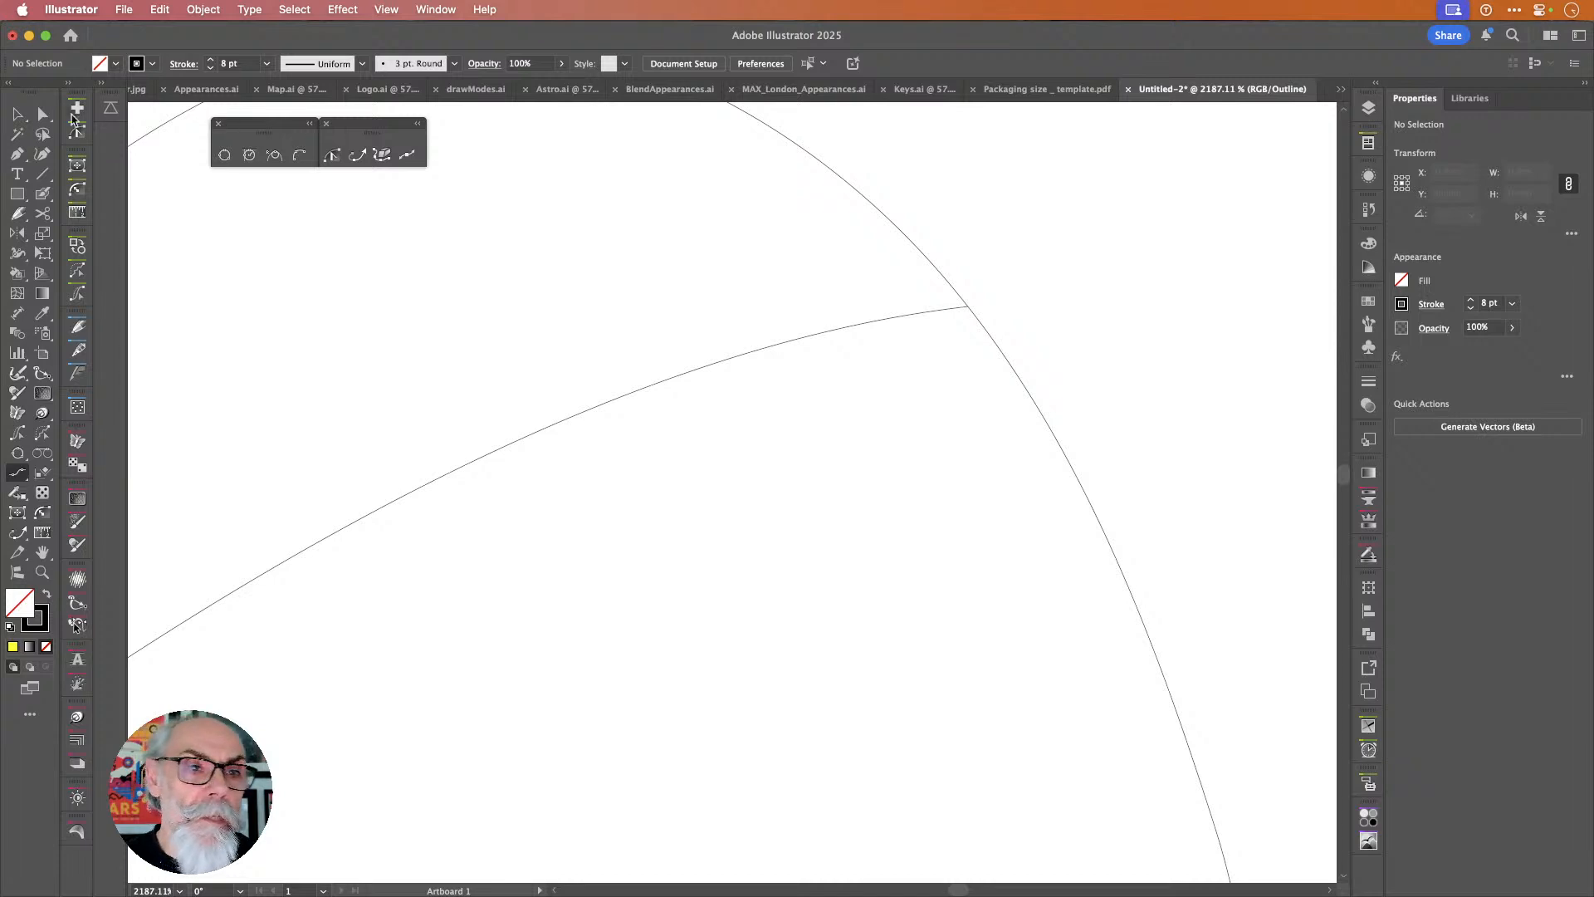
pyautogui.click(16, 113)
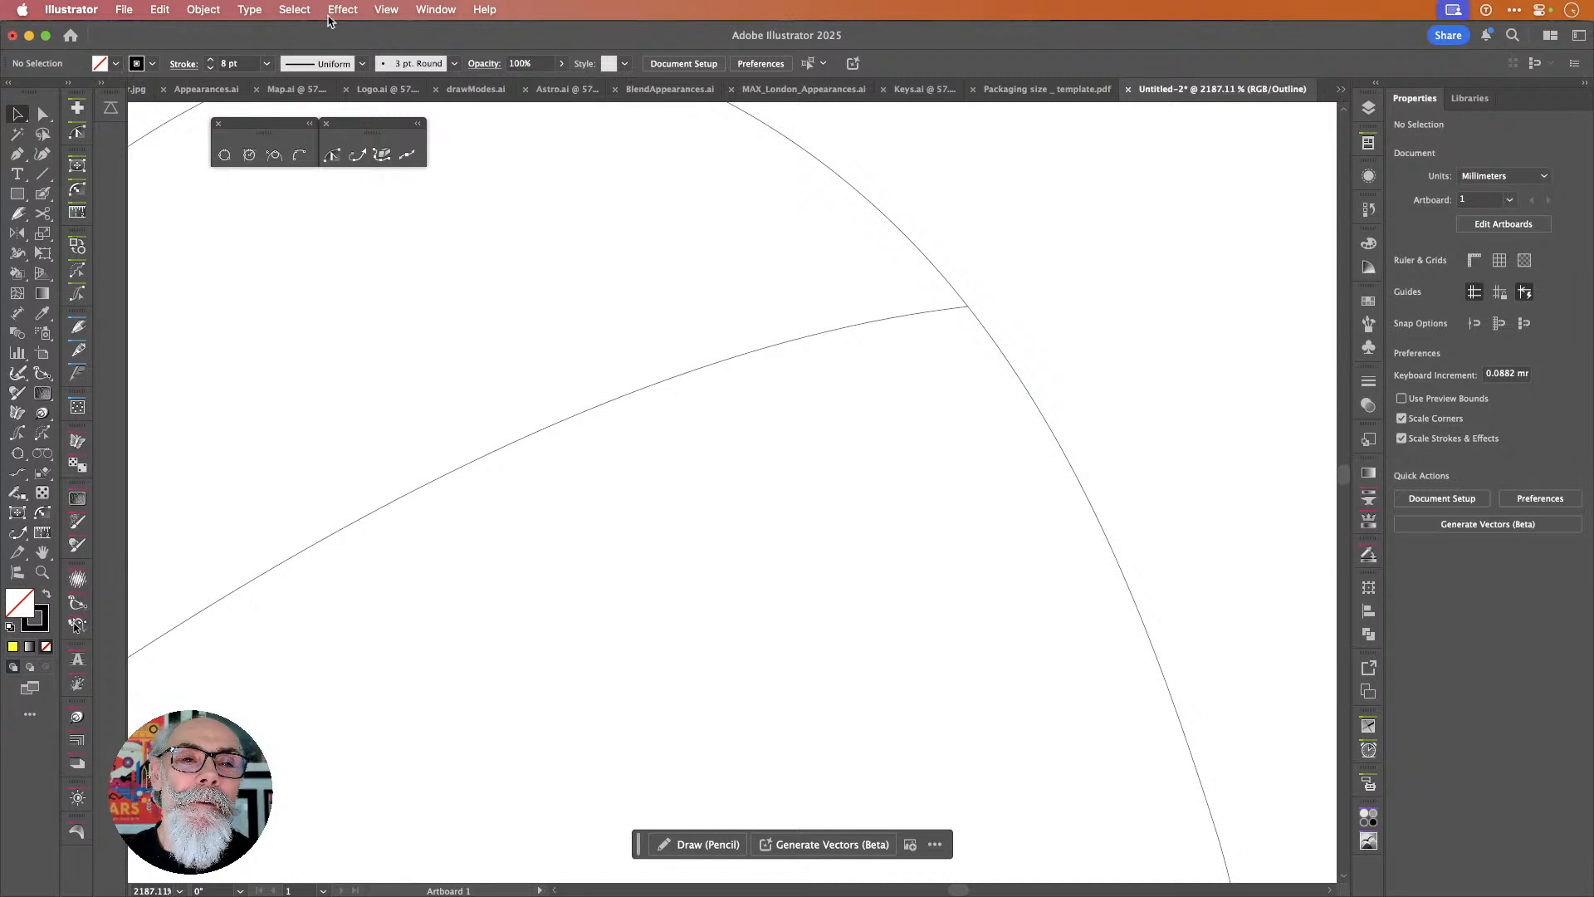
pyautogui.click(440, 10)
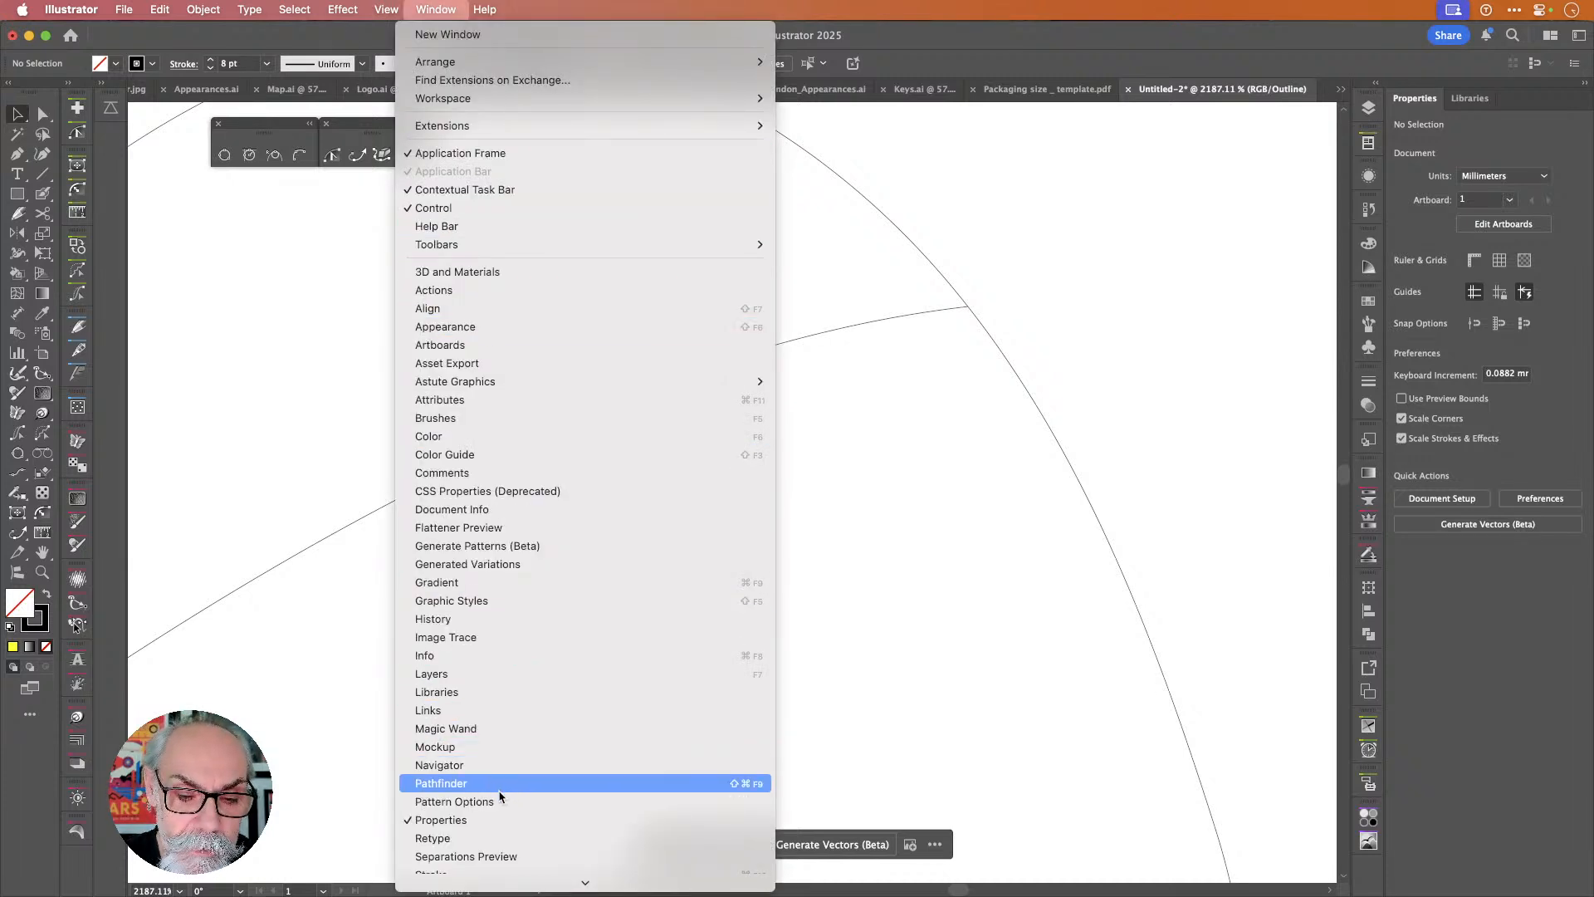
pyautogui.click(501, 764)
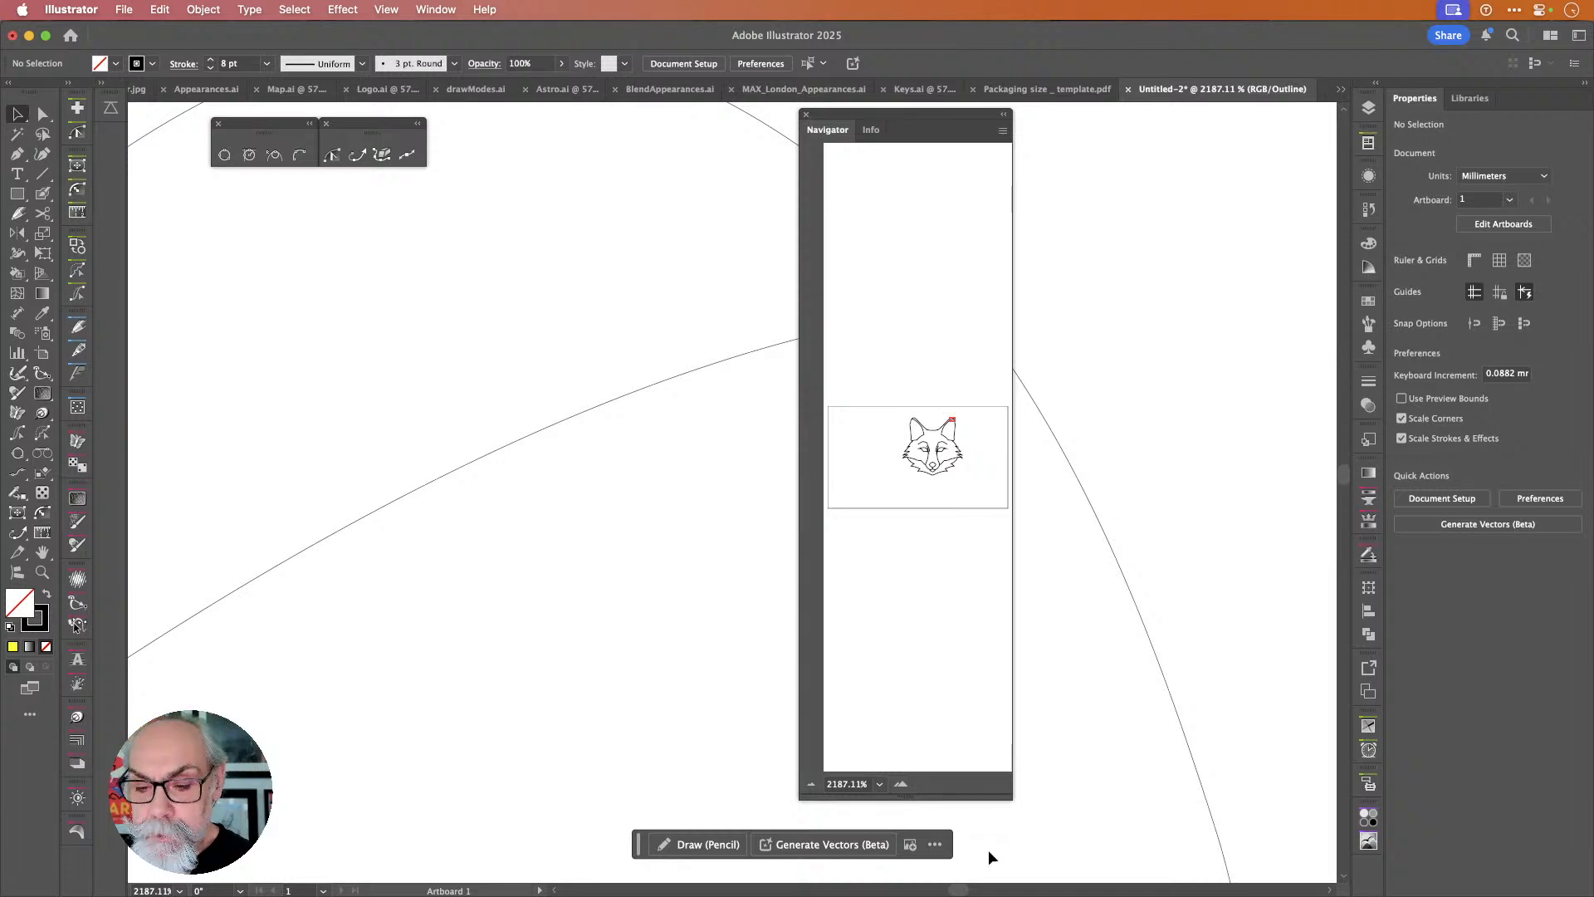
pyautogui.moveTo(1002, 793); pyautogui.dragTo(1255, 604)
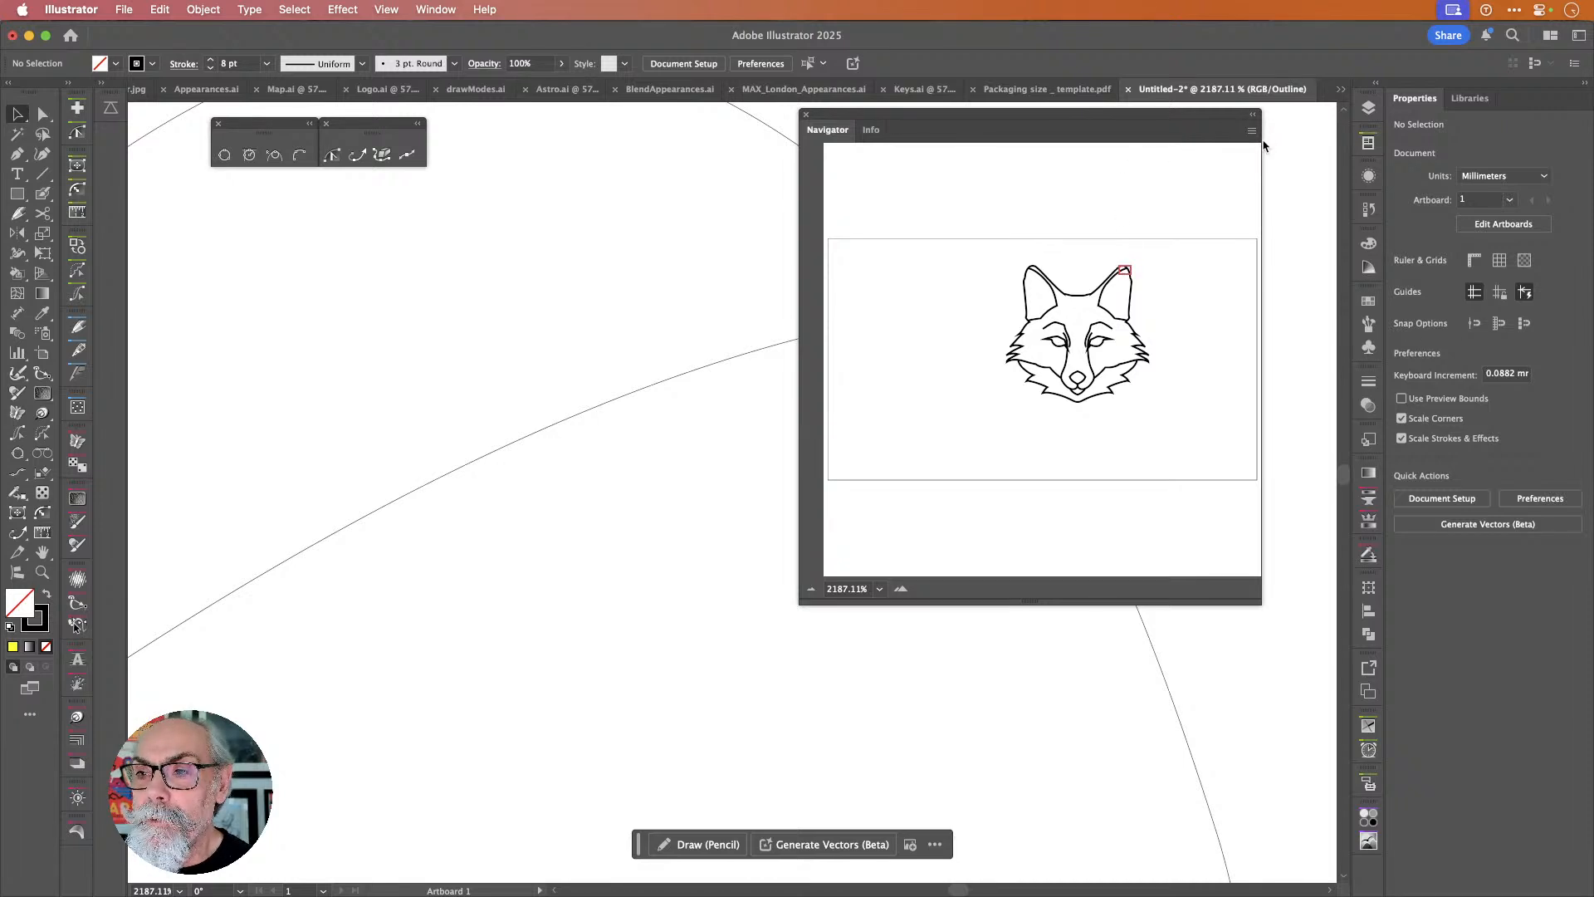
pyautogui.moveTo(1257, 142); pyautogui.dragTo(1063, 139)
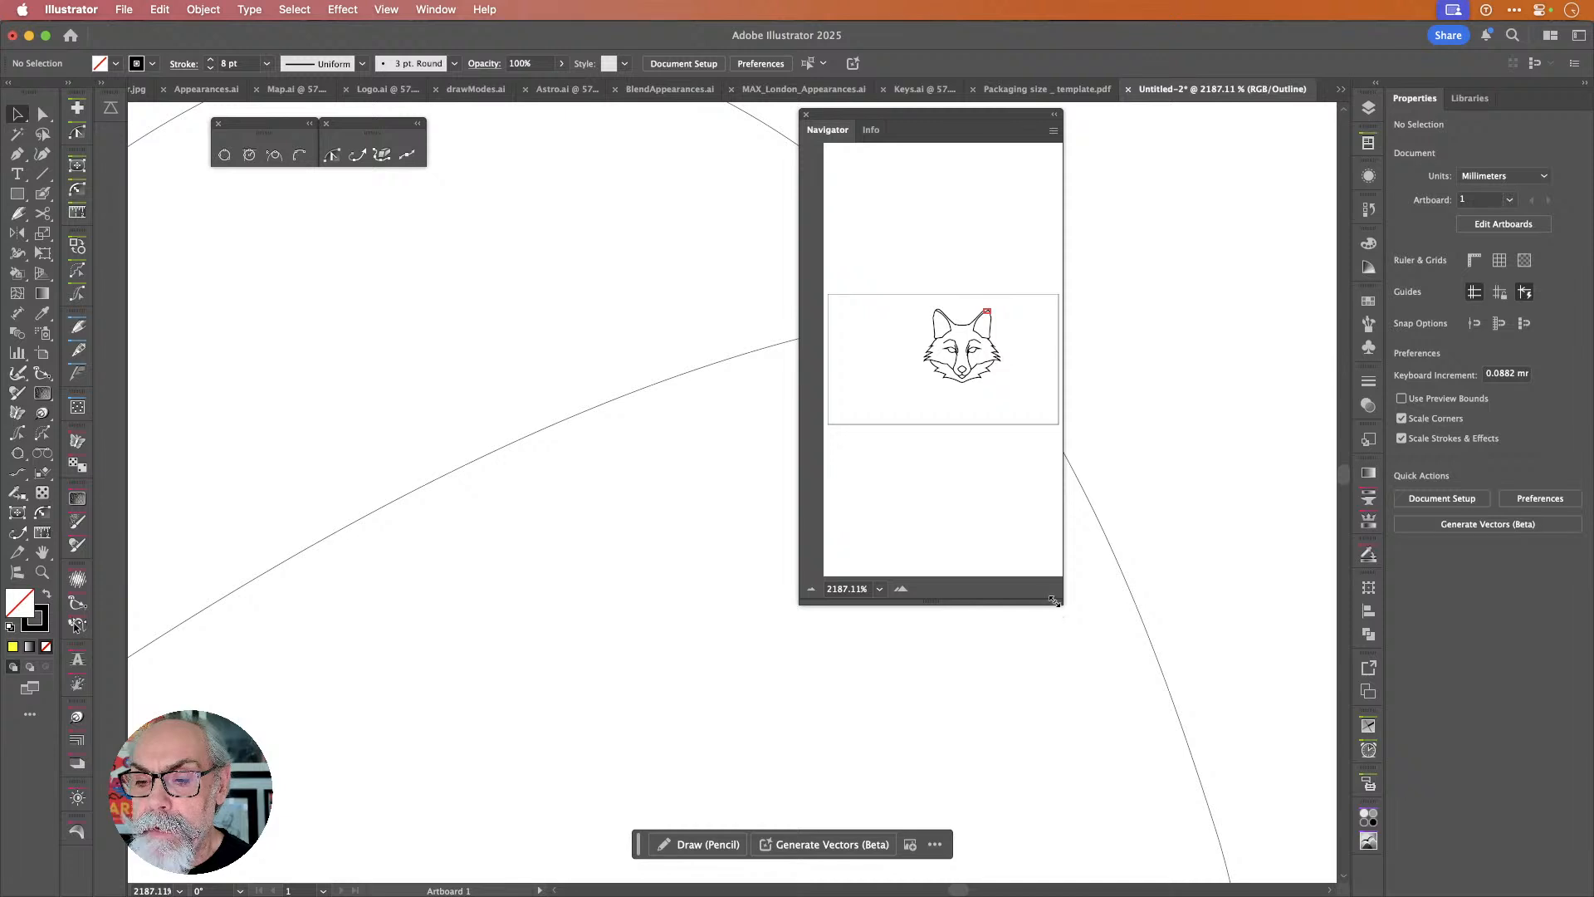
pyautogui.moveTo(1059, 601); pyautogui.dragTo(1066, 326)
pyautogui.moveTo(959, 110); pyautogui.dragTo(1192, 113)
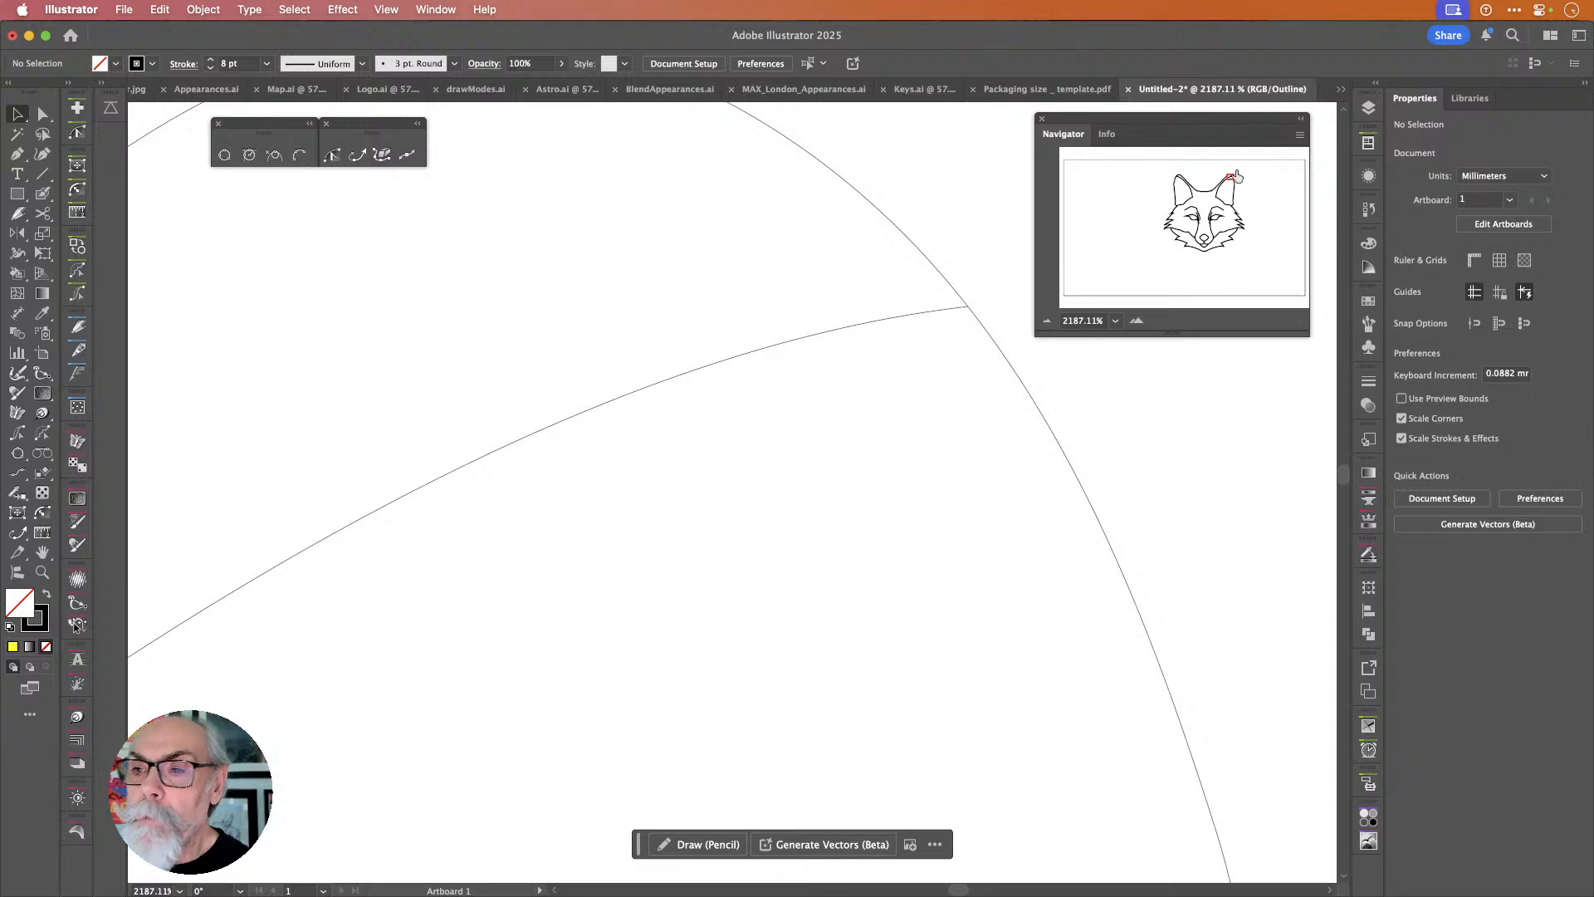
# Examine the fur tips of the right cheek for gaps or stray overlaps at 1200% magnification, working down from the ear.
pyautogui.moveTo(1230, 177); pyautogui.dragTo(1236, 214)
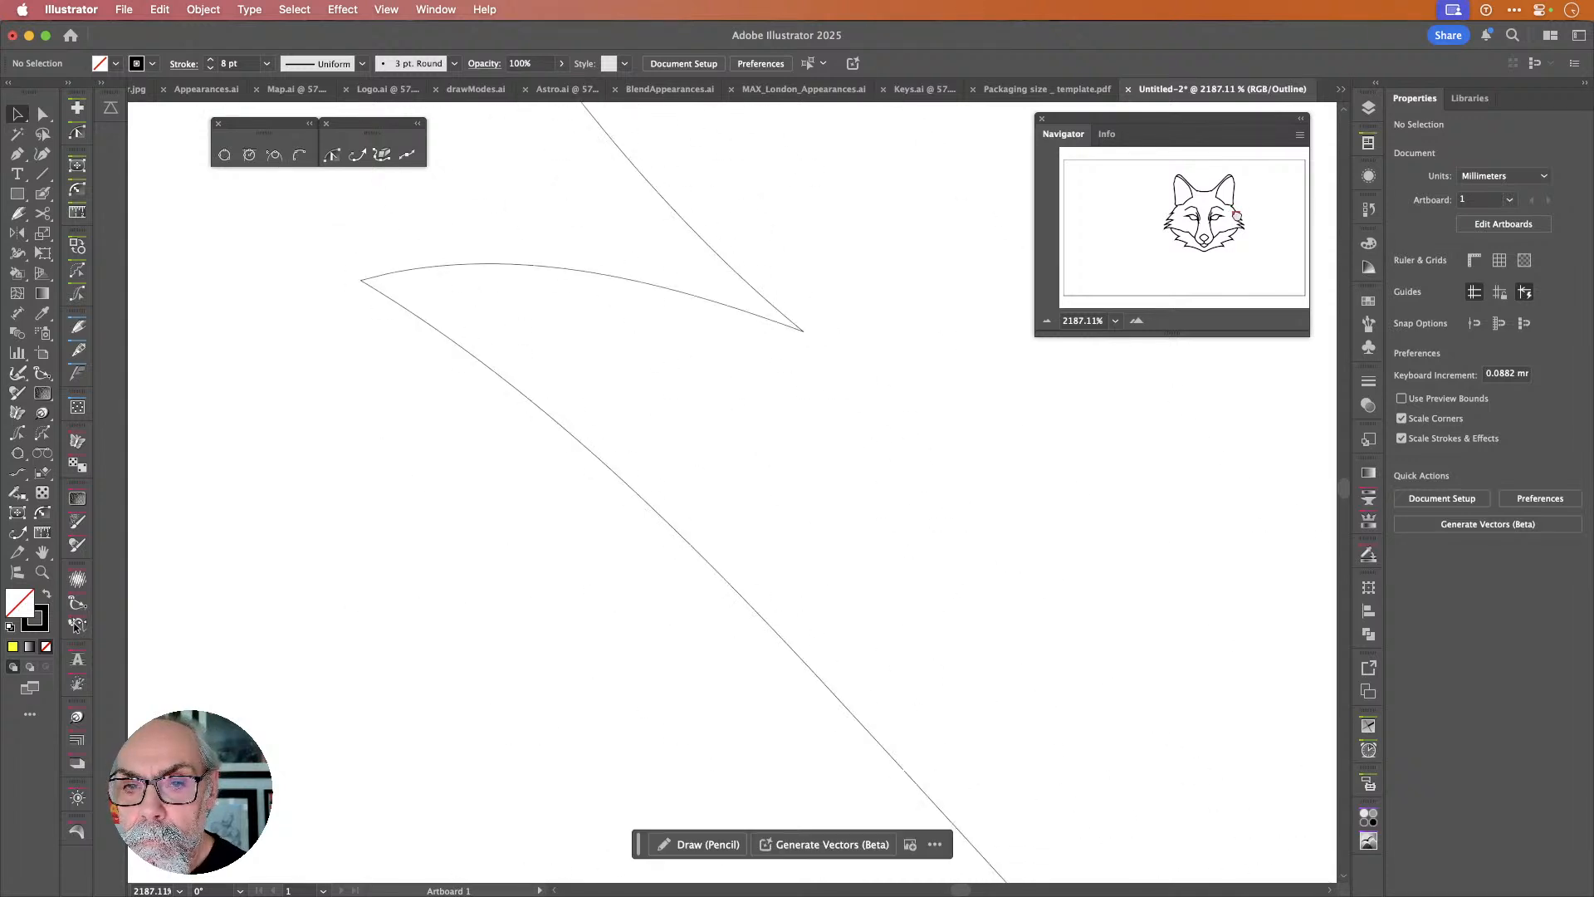
pyautogui.click(1114, 321)
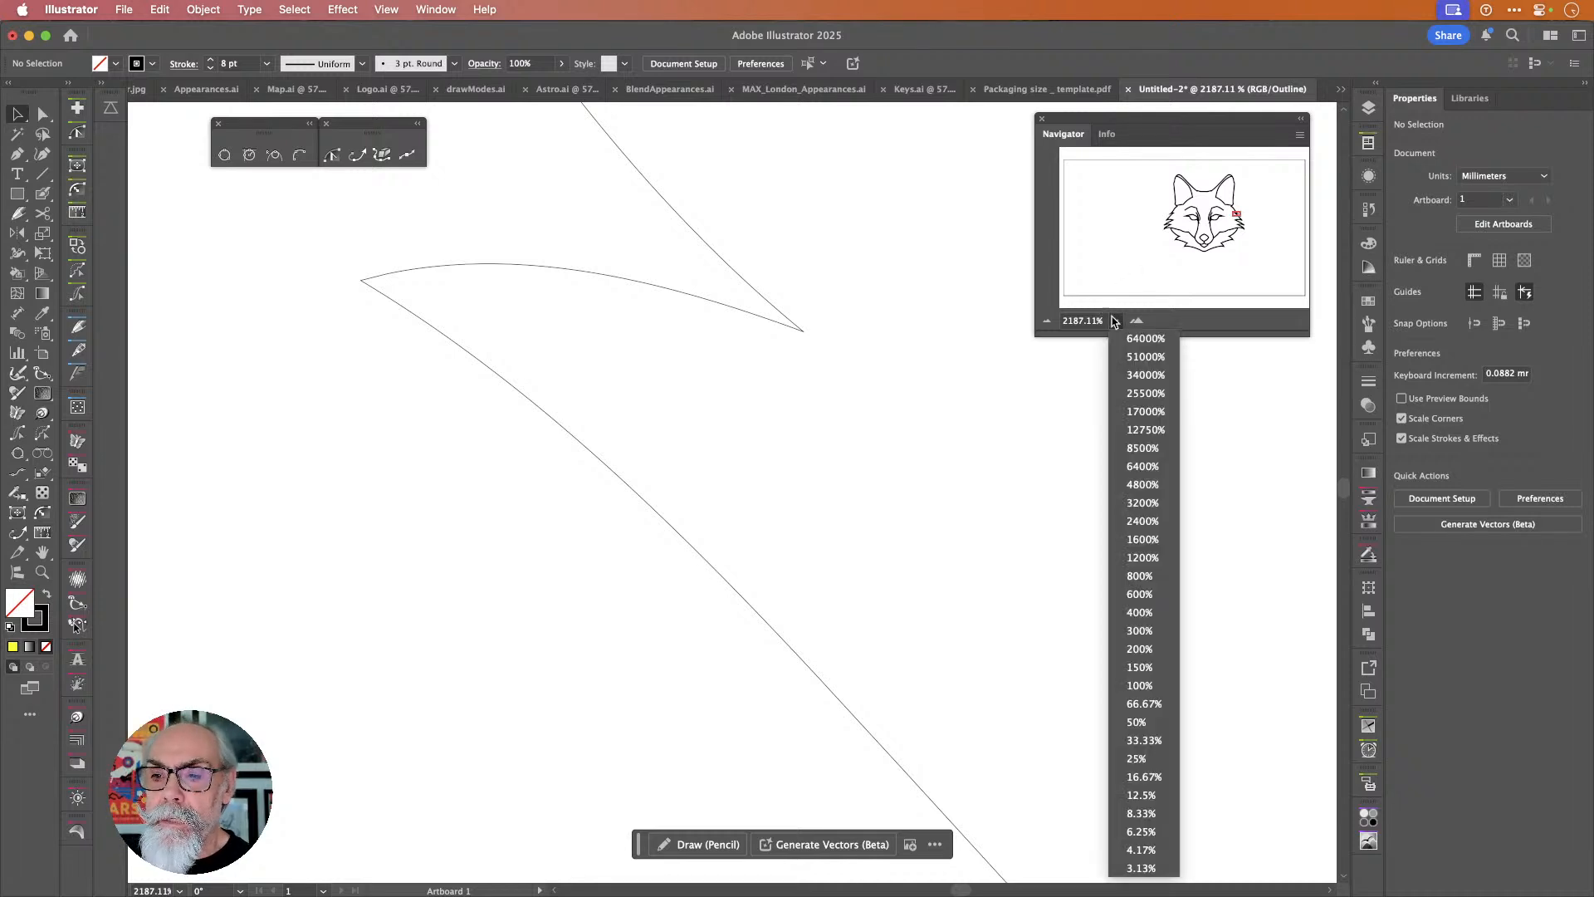
pyautogui.click(1143, 518)
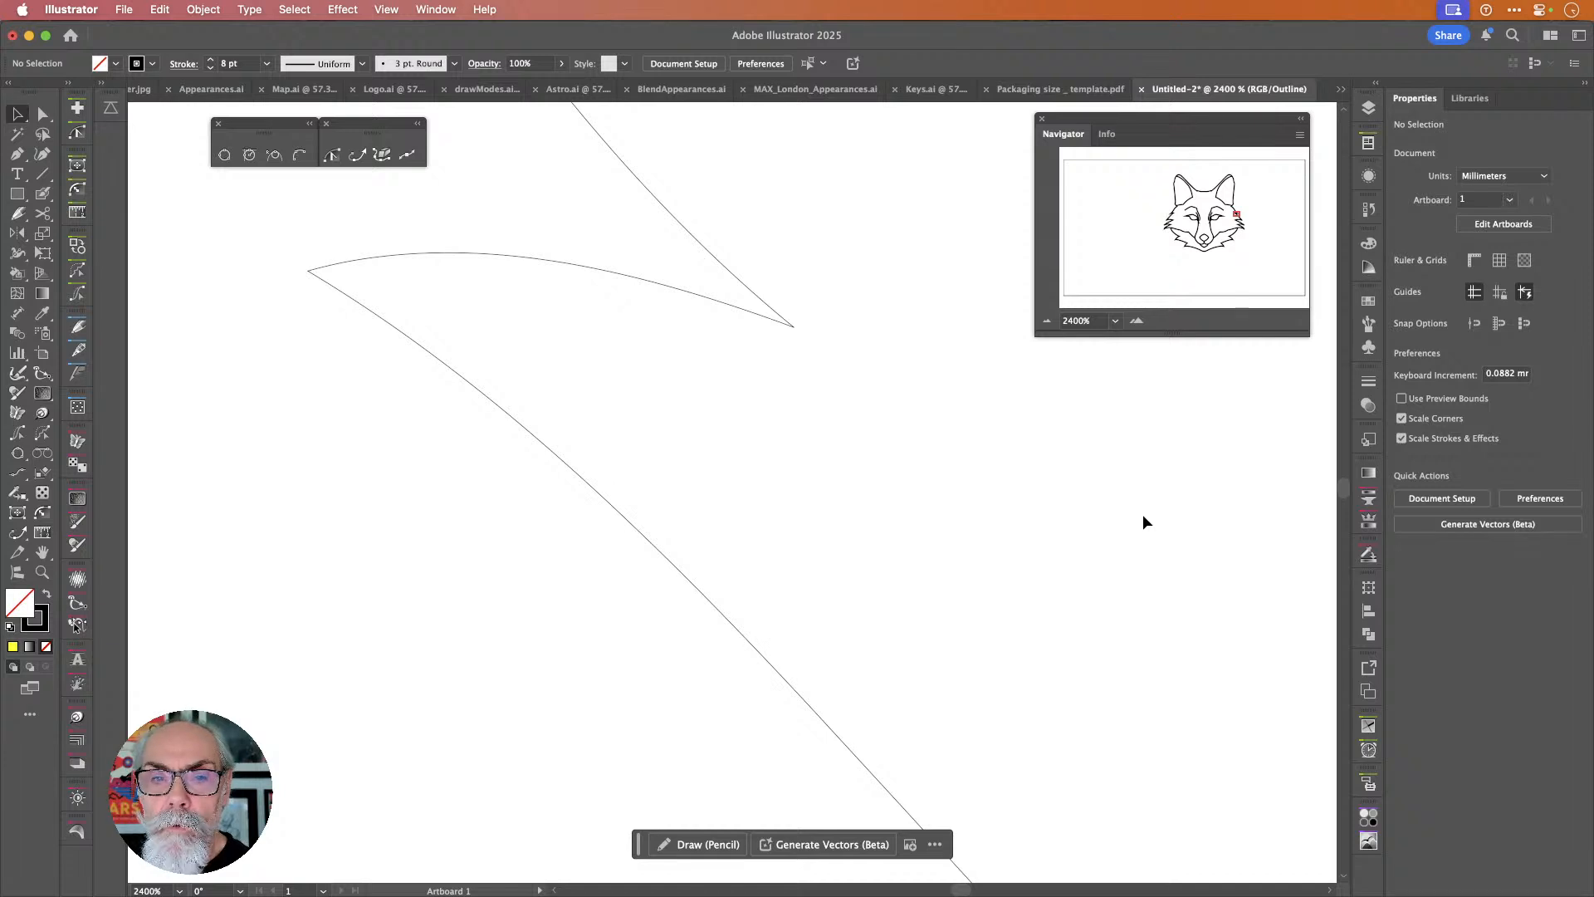
pyautogui.click(1114, 322)
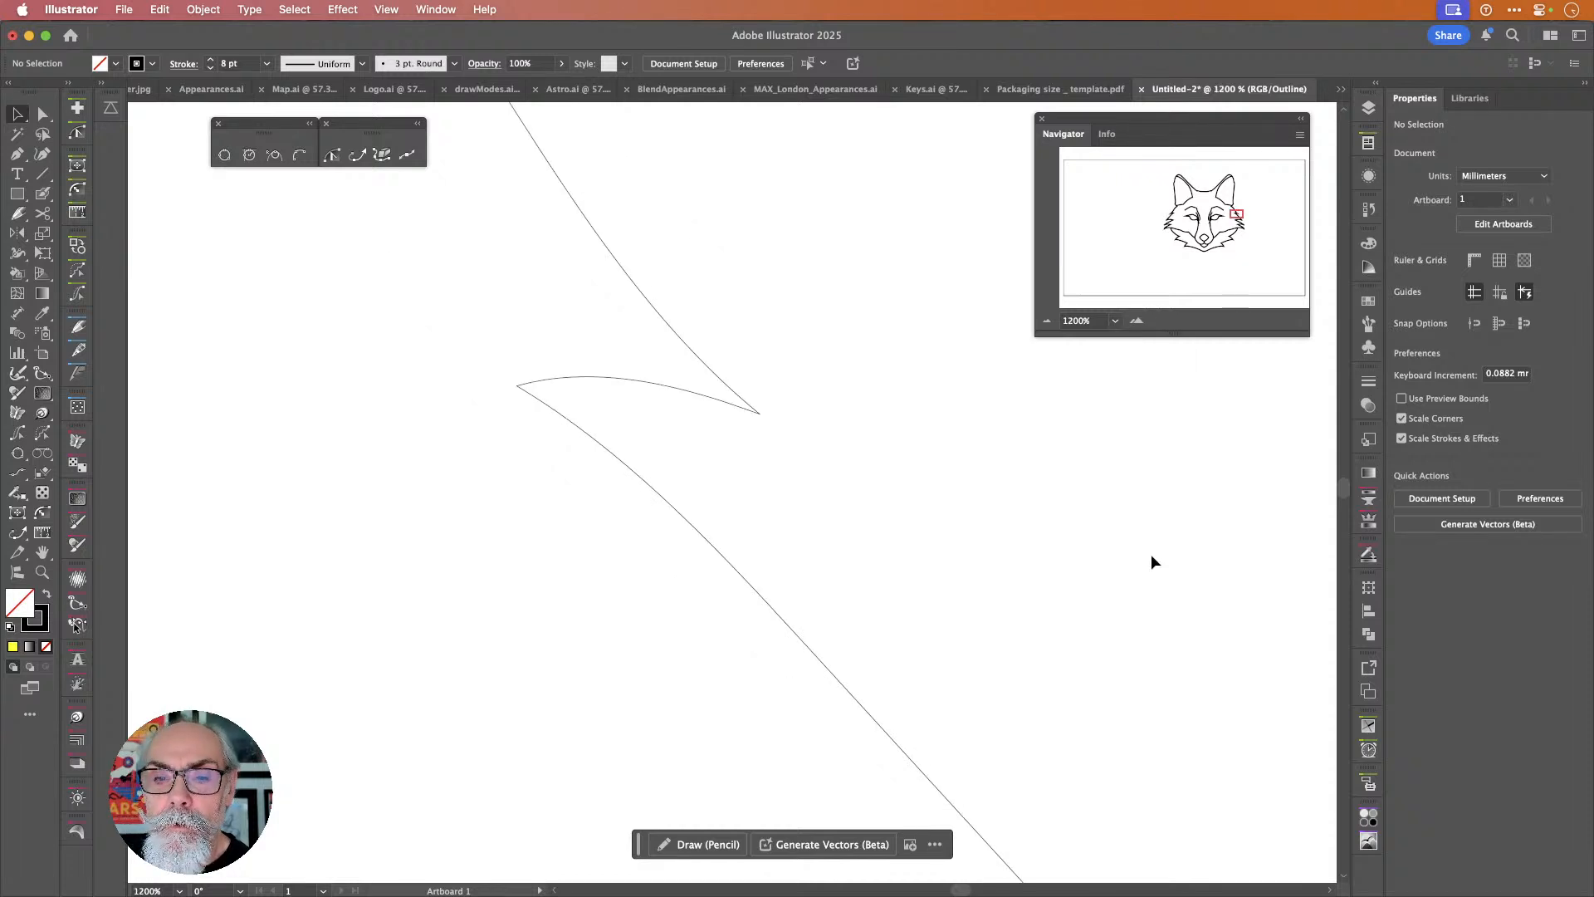
pyautogui.moveTo(1236, 221); pyautogui.dragTo(1236, 212)
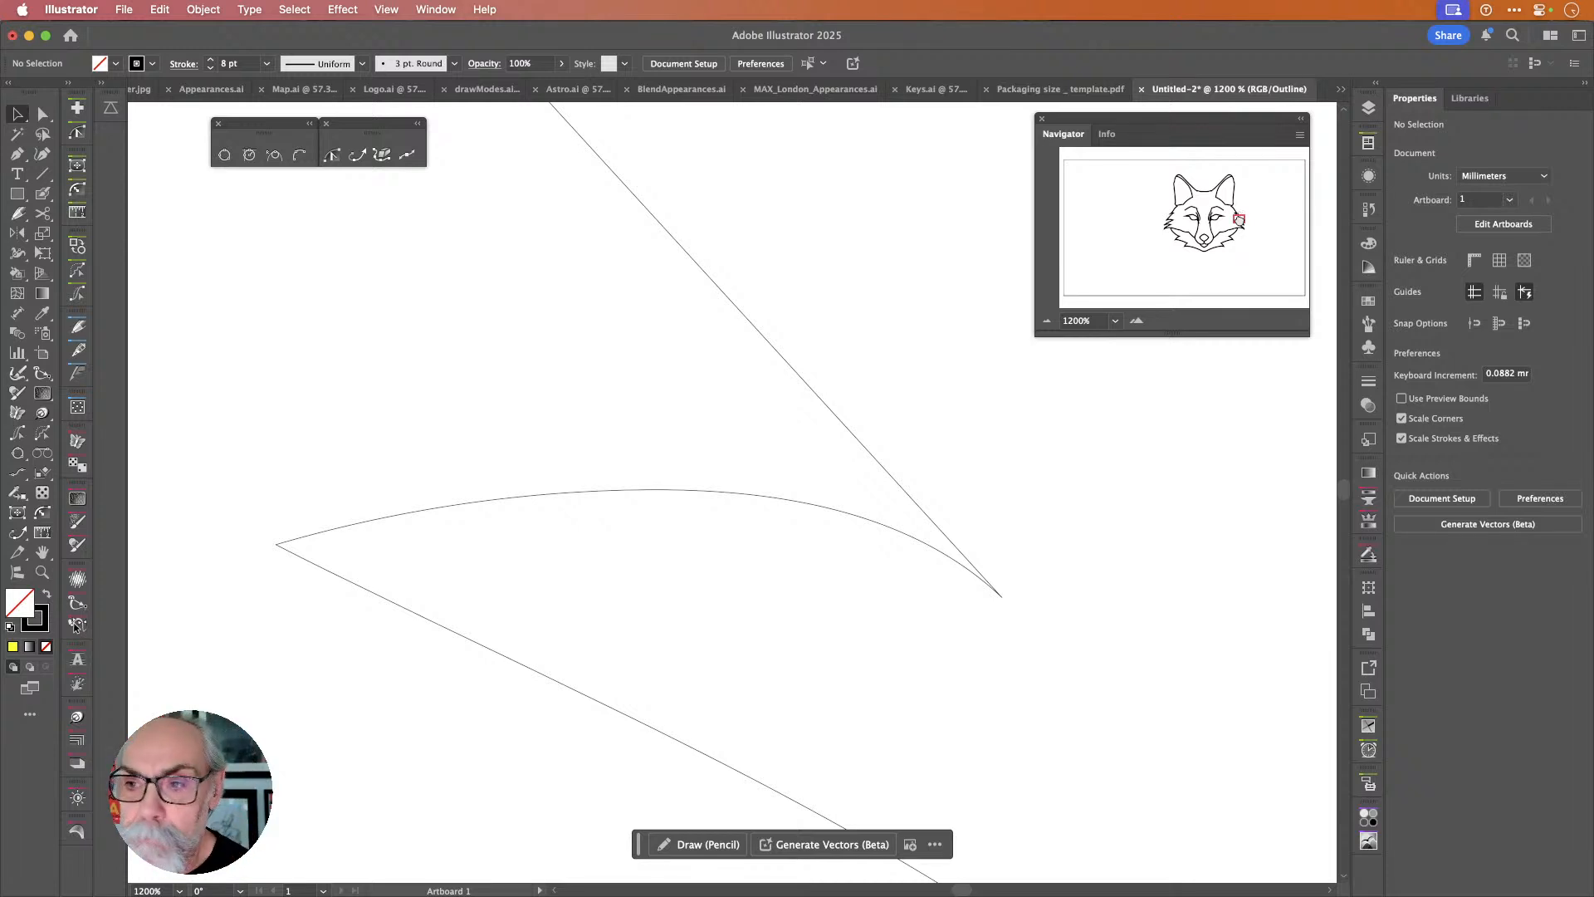
pyautogui.scroll(-5, 731, 489)
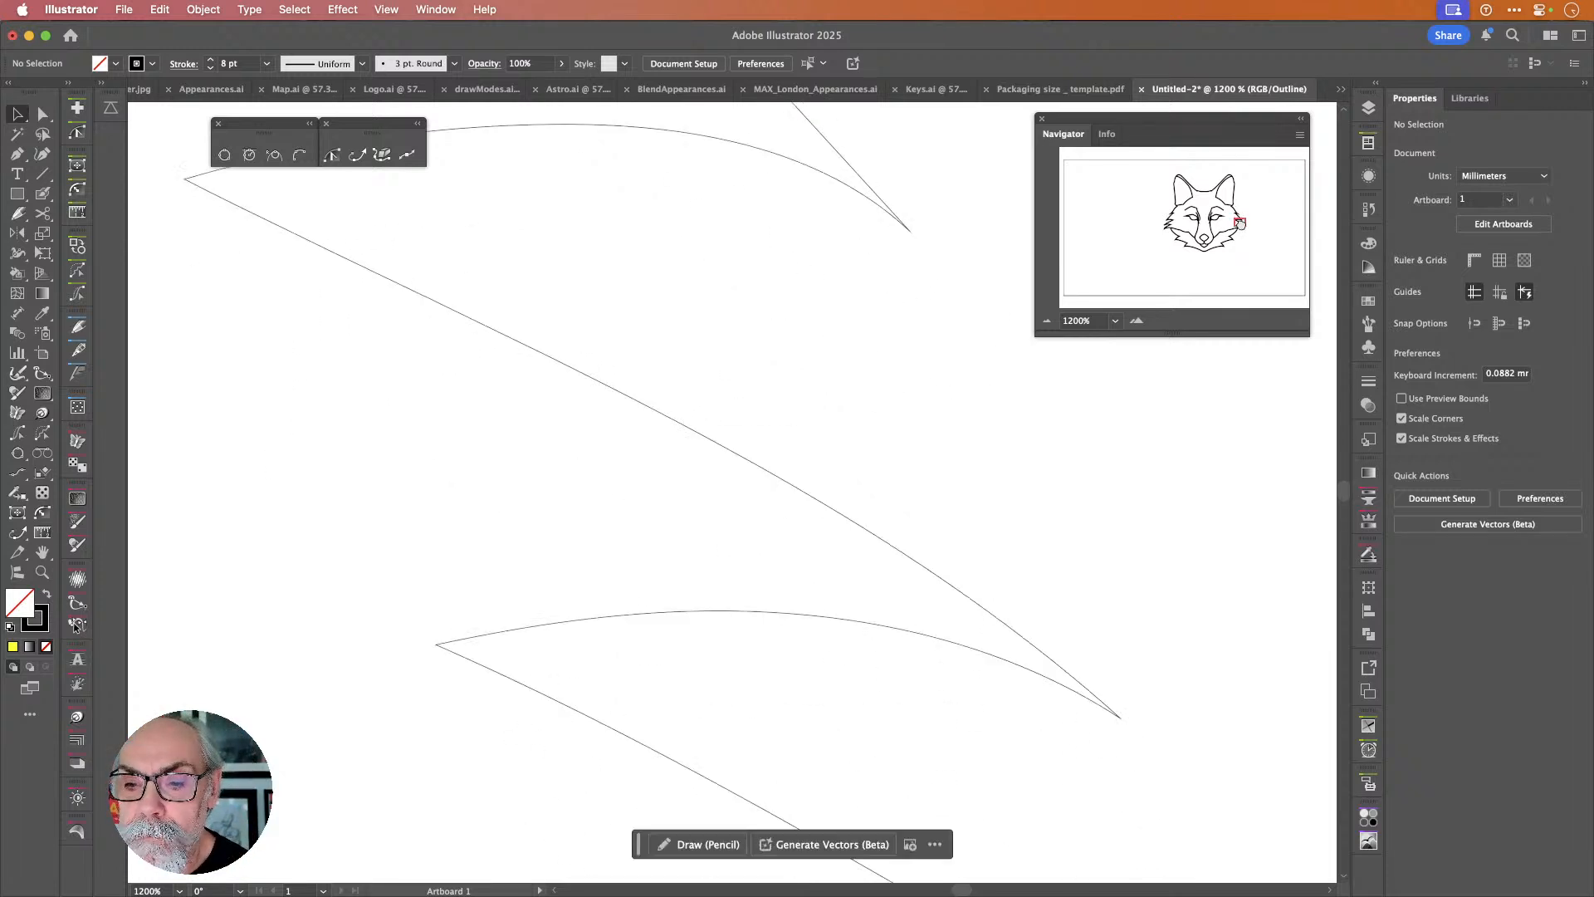
pyautogui.scroll(-3, 731, 490)
pyautogui.hscroll(-3, 730, 490)
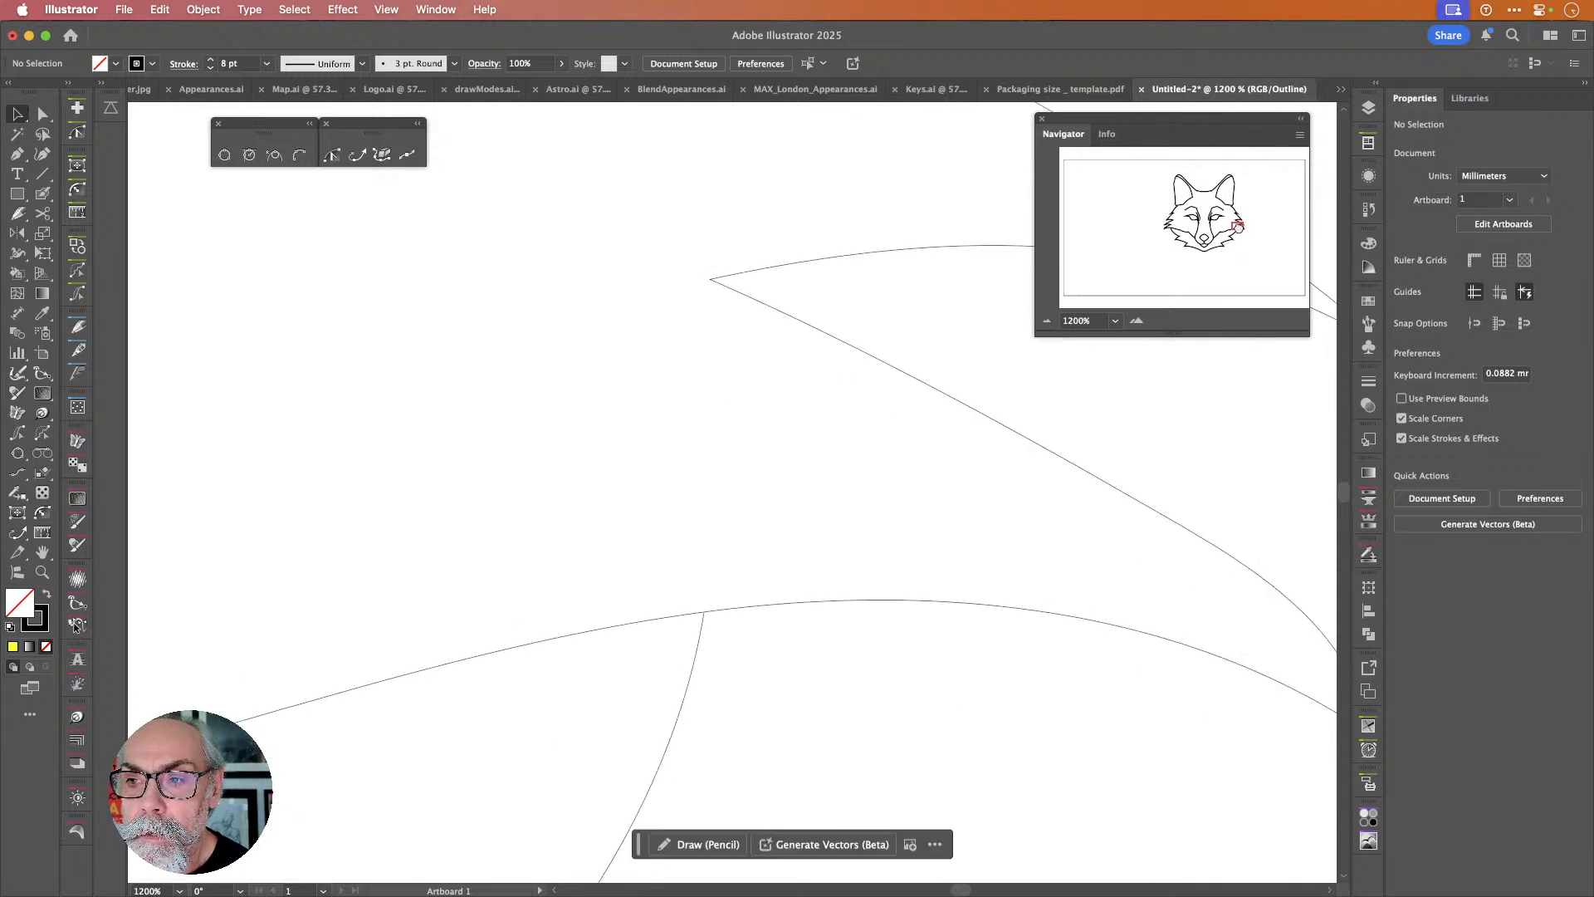
pyautogui.scroll(-5, 731, 490)
pyautogui.hscroll(3, 731, 490)
pyautogui.hscroll(-3, 730, 489)
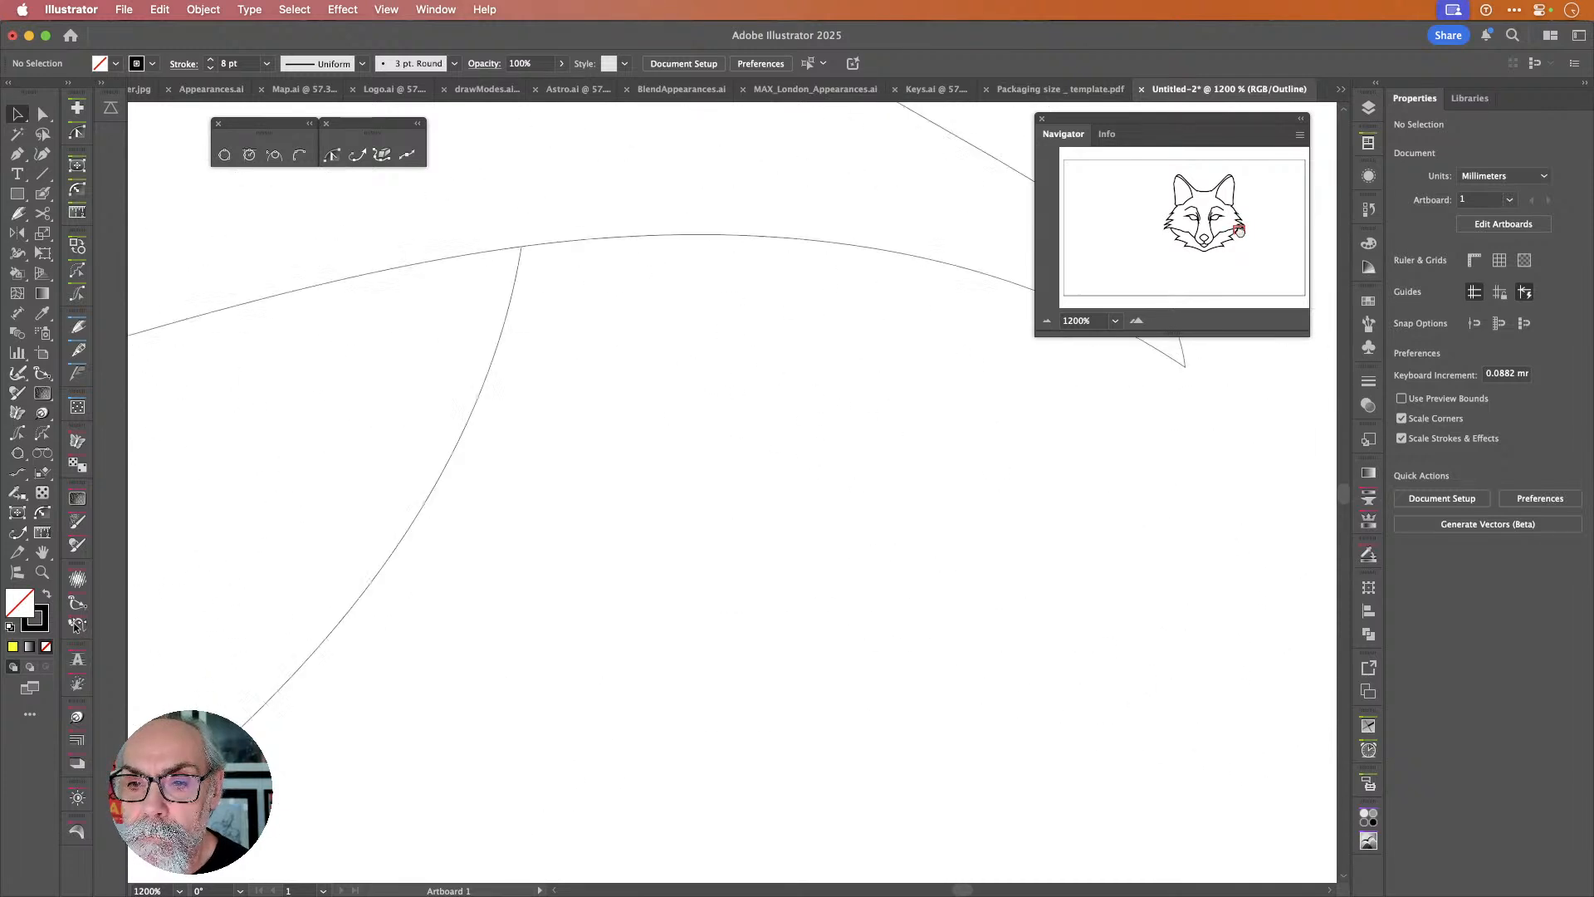
# Examine the line work of the right jaw down to the centre of the chin for gaps.
pyautogui.scroll(-5, 730, 490)
pyautogui.hscroll(-3, 730, 489)
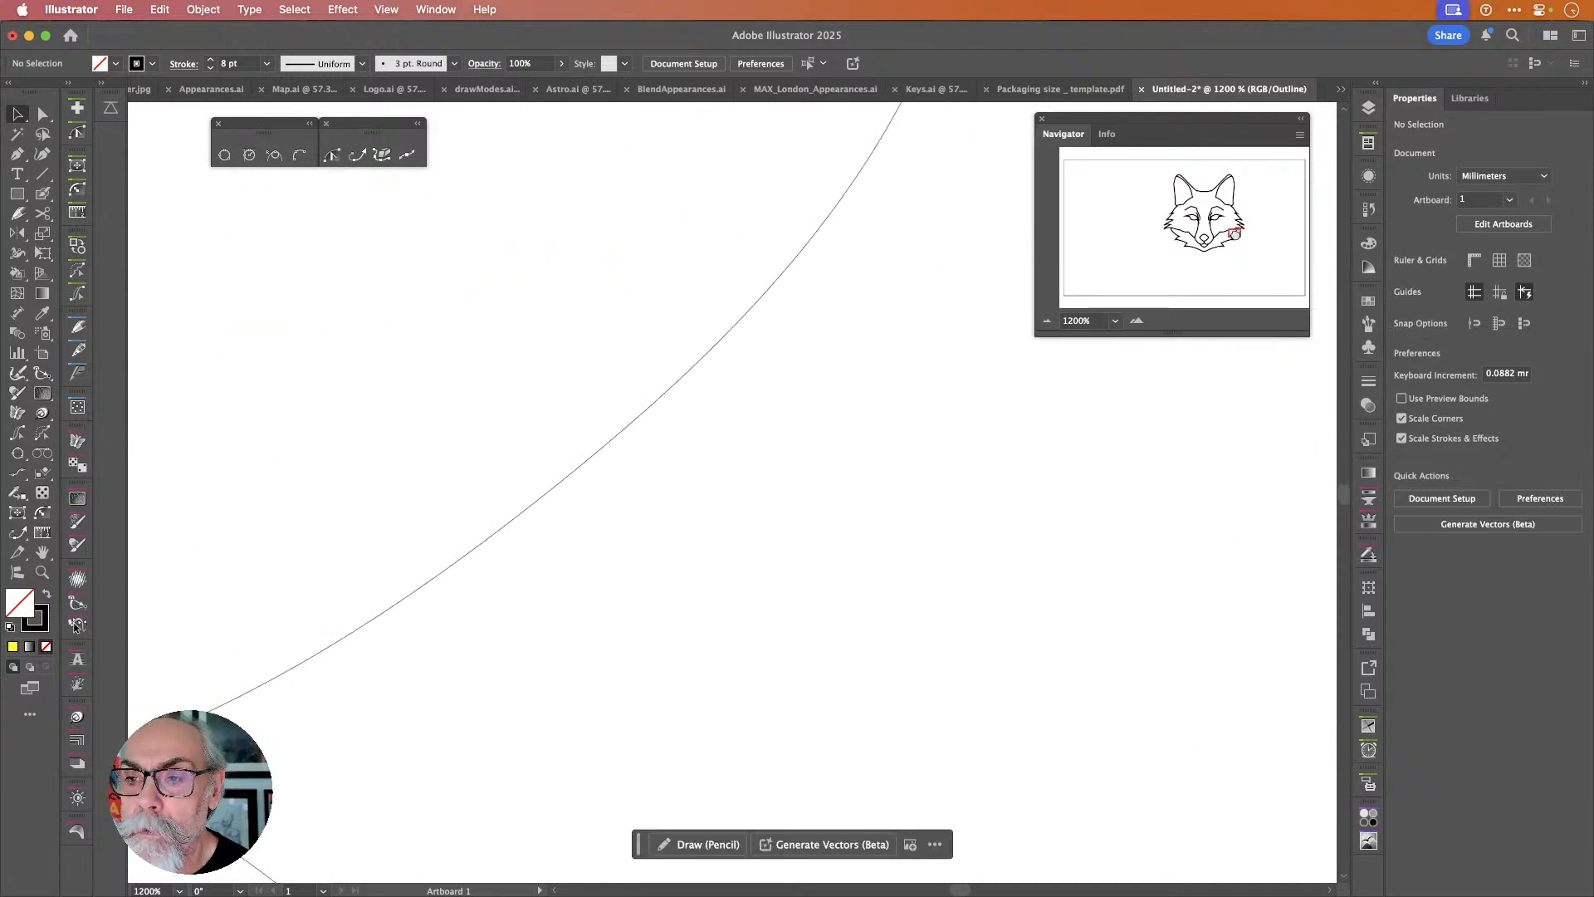
pyautogui.scroll(-5, 730, 489)
pyautogui.hscroll(-3, 730, 490)
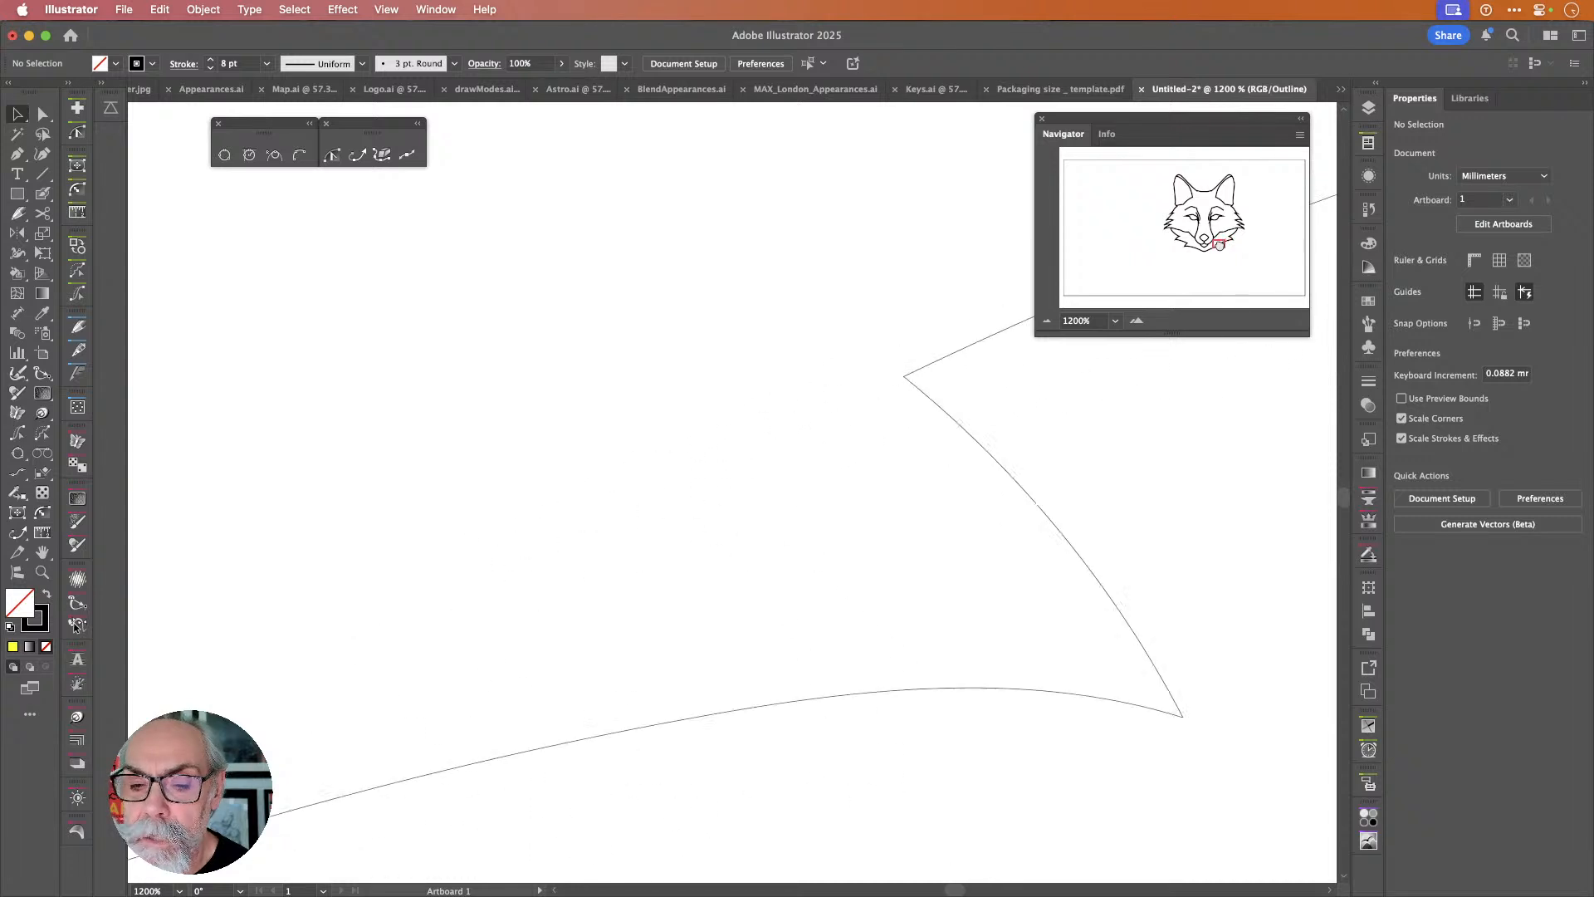
pyautogui.scroll(-5, 730, 490)
pyautogui.hscroll(-3, 731, 490)
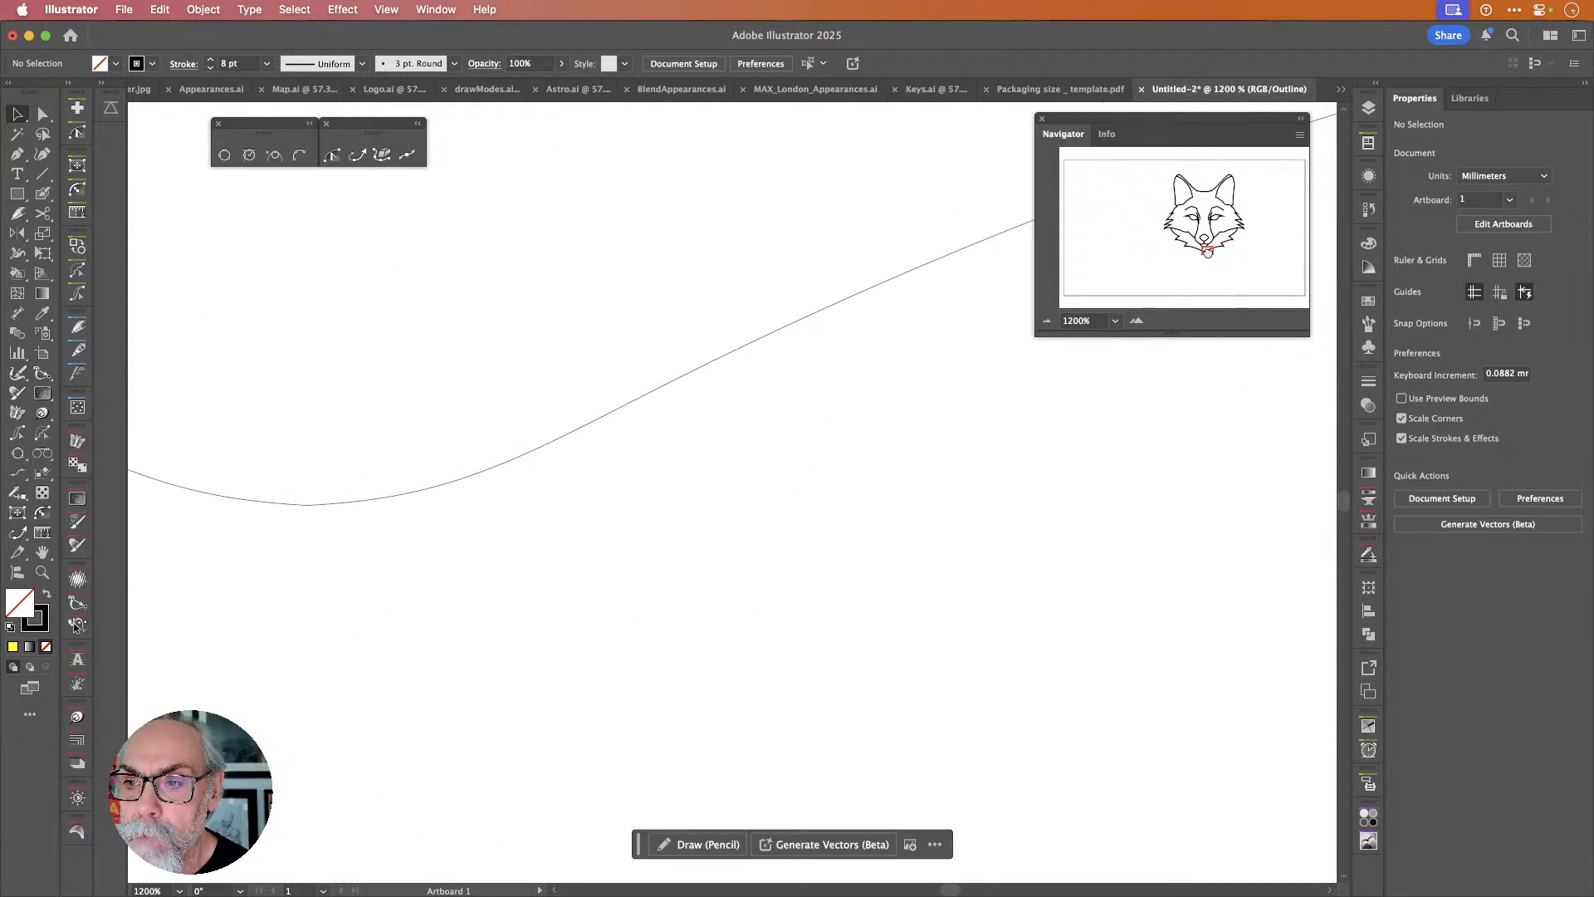
# Select all the paths and trim away the two overlapping ends just beneath the tip of the nose with Dynamic Sketch.
pyautogui.scroll(5, 730, 490)
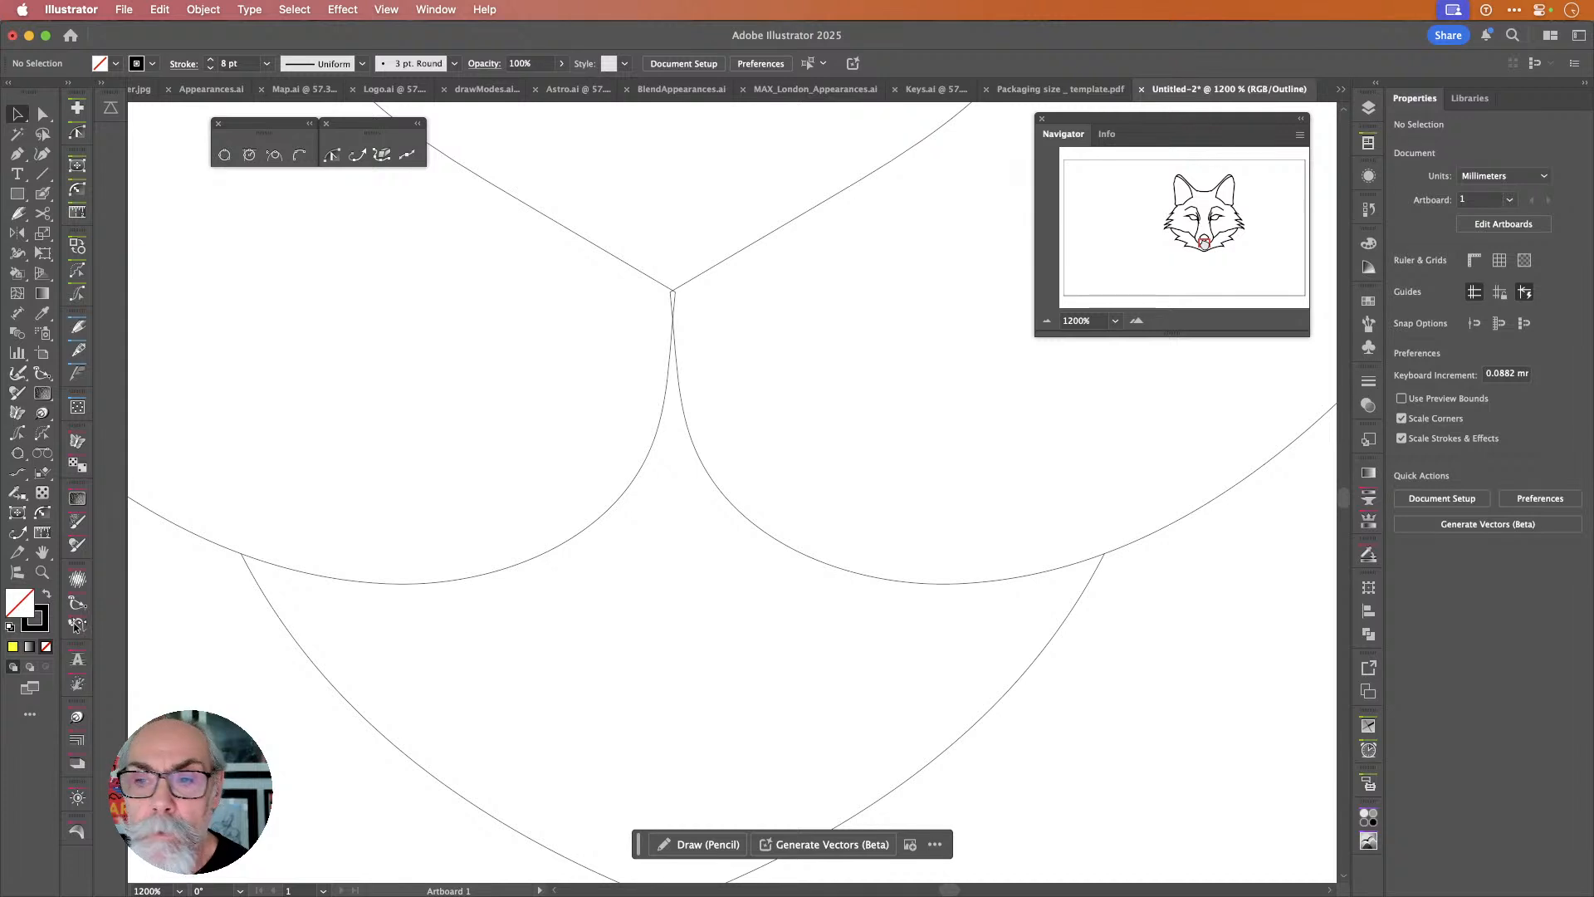
pyautogui.scroll(3, 730, 490)
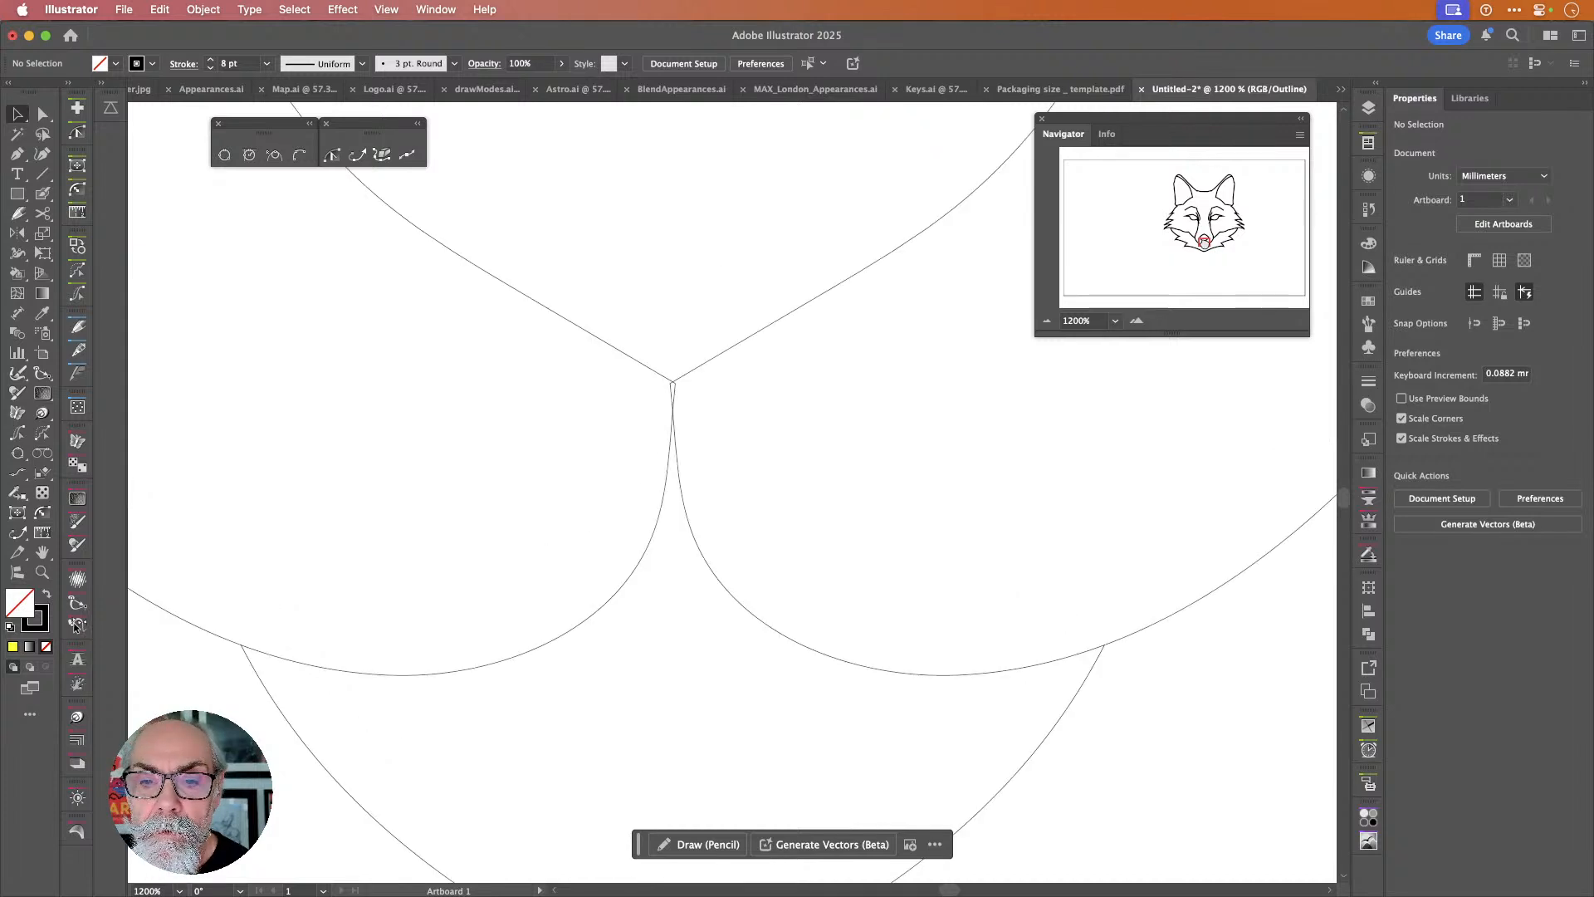
pyautogui.scroll(3, 731, 490)
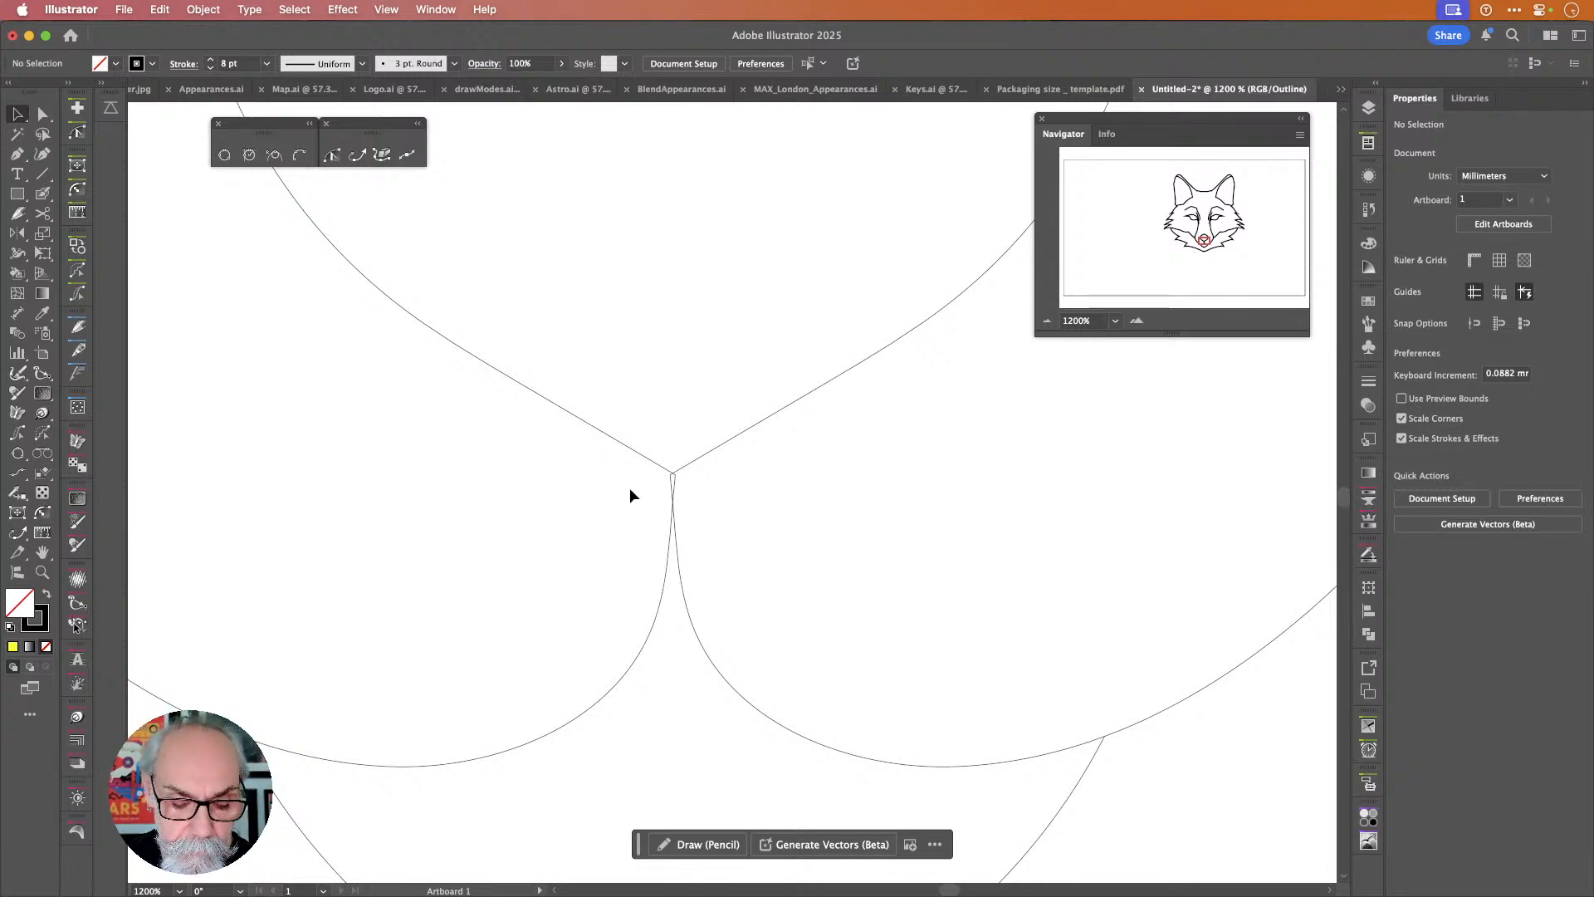
pyautogui.press('super+a')
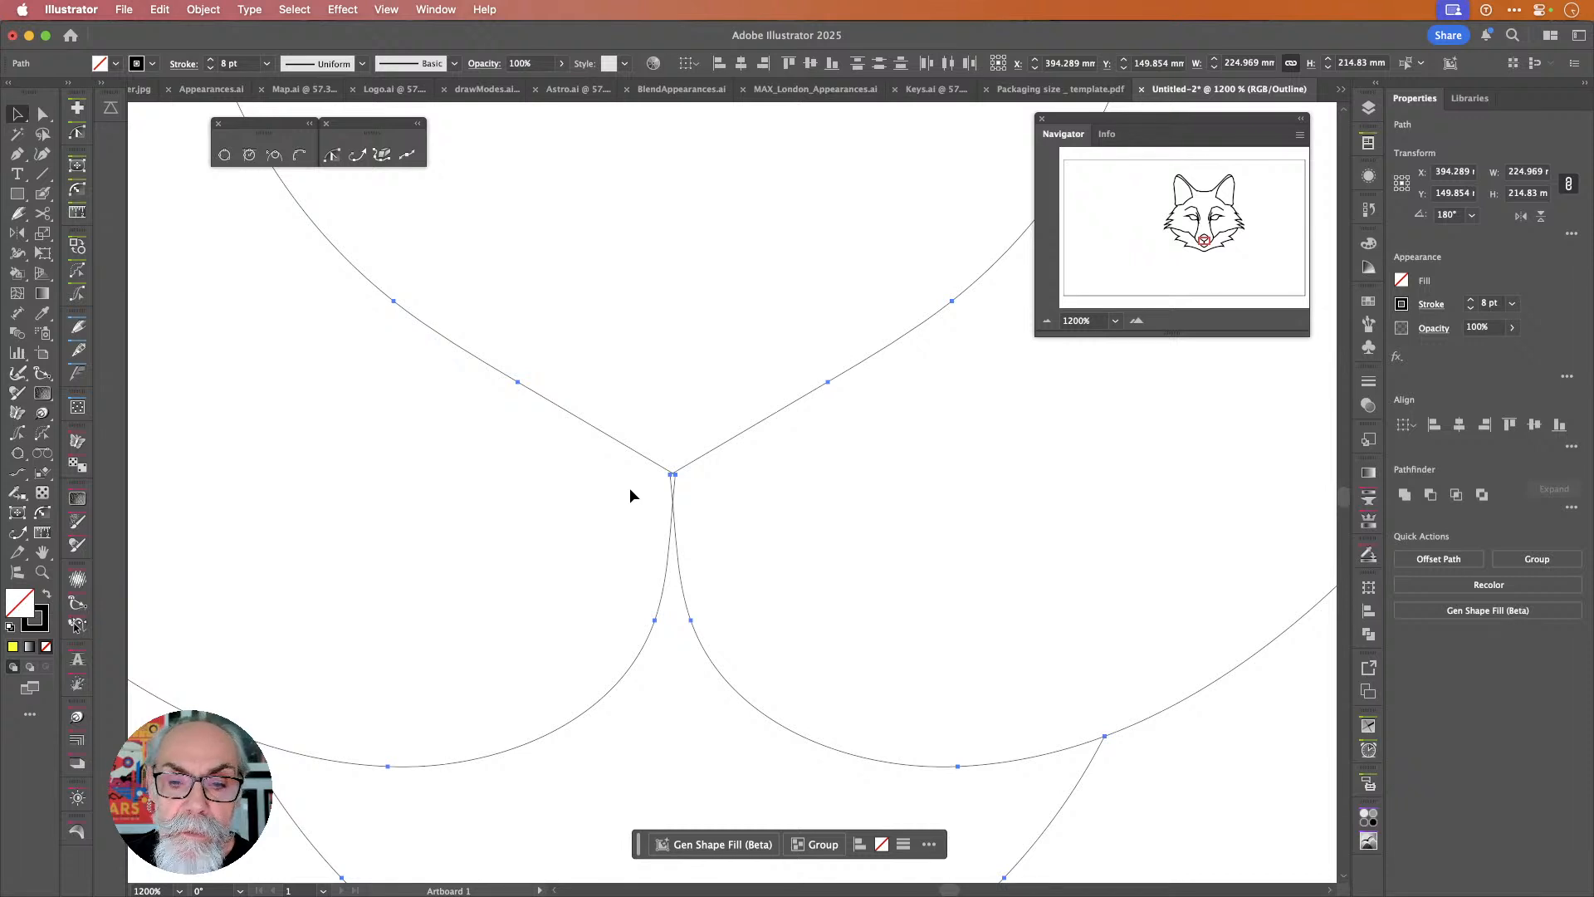
pyautogui.doubleClick(81, 326)
pyautogui.click(81, 327)
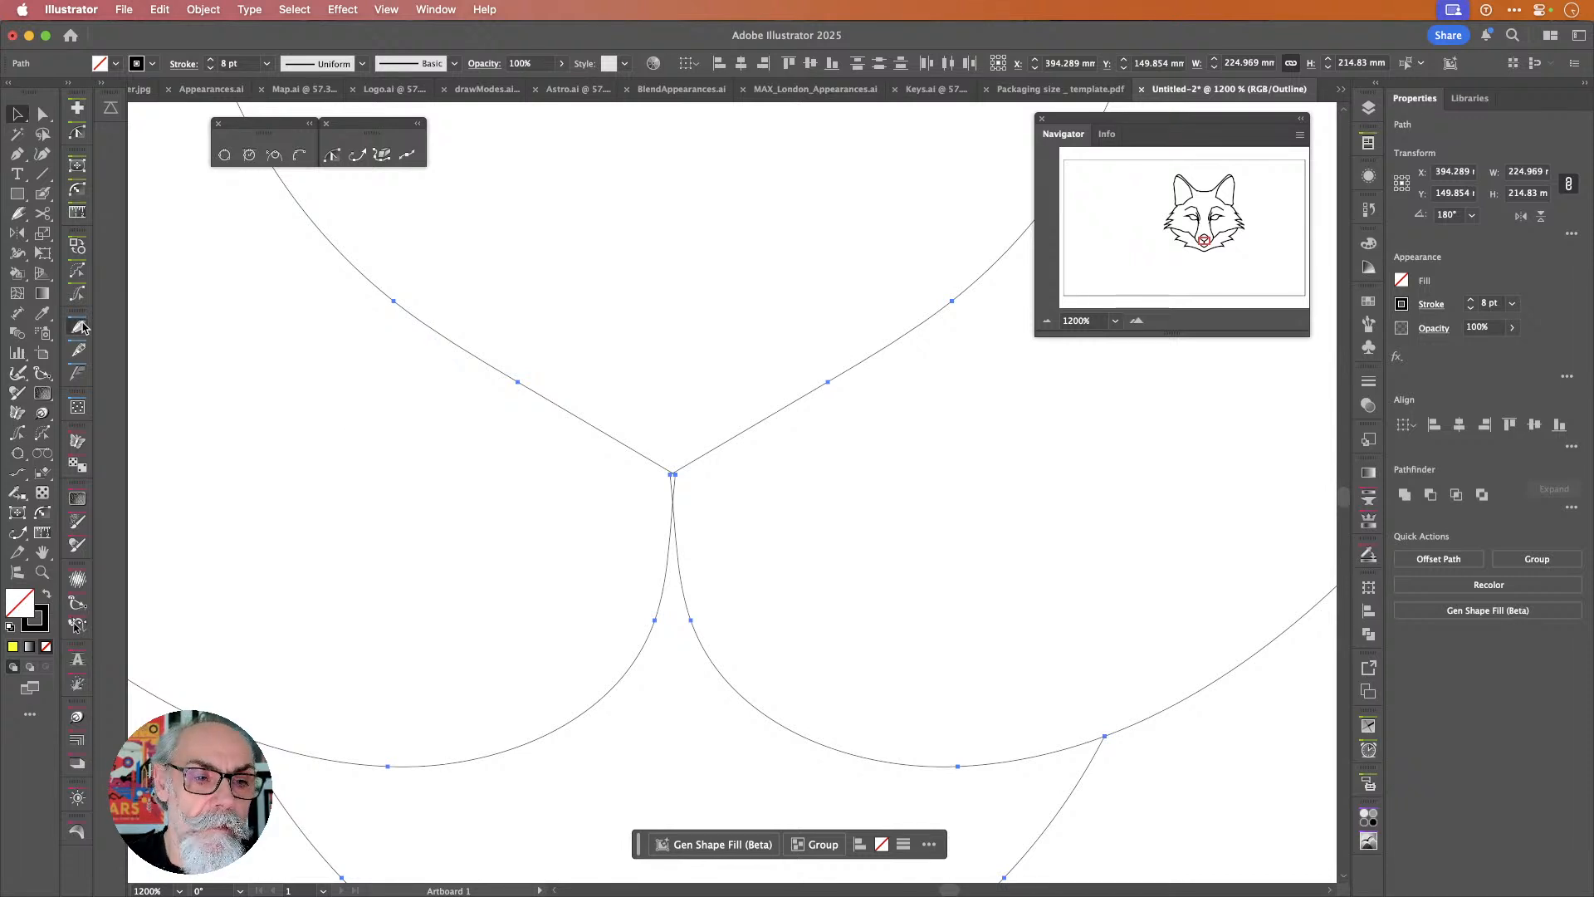
pyautogui.click(81, 327)
pyautogui.click(178, 496)
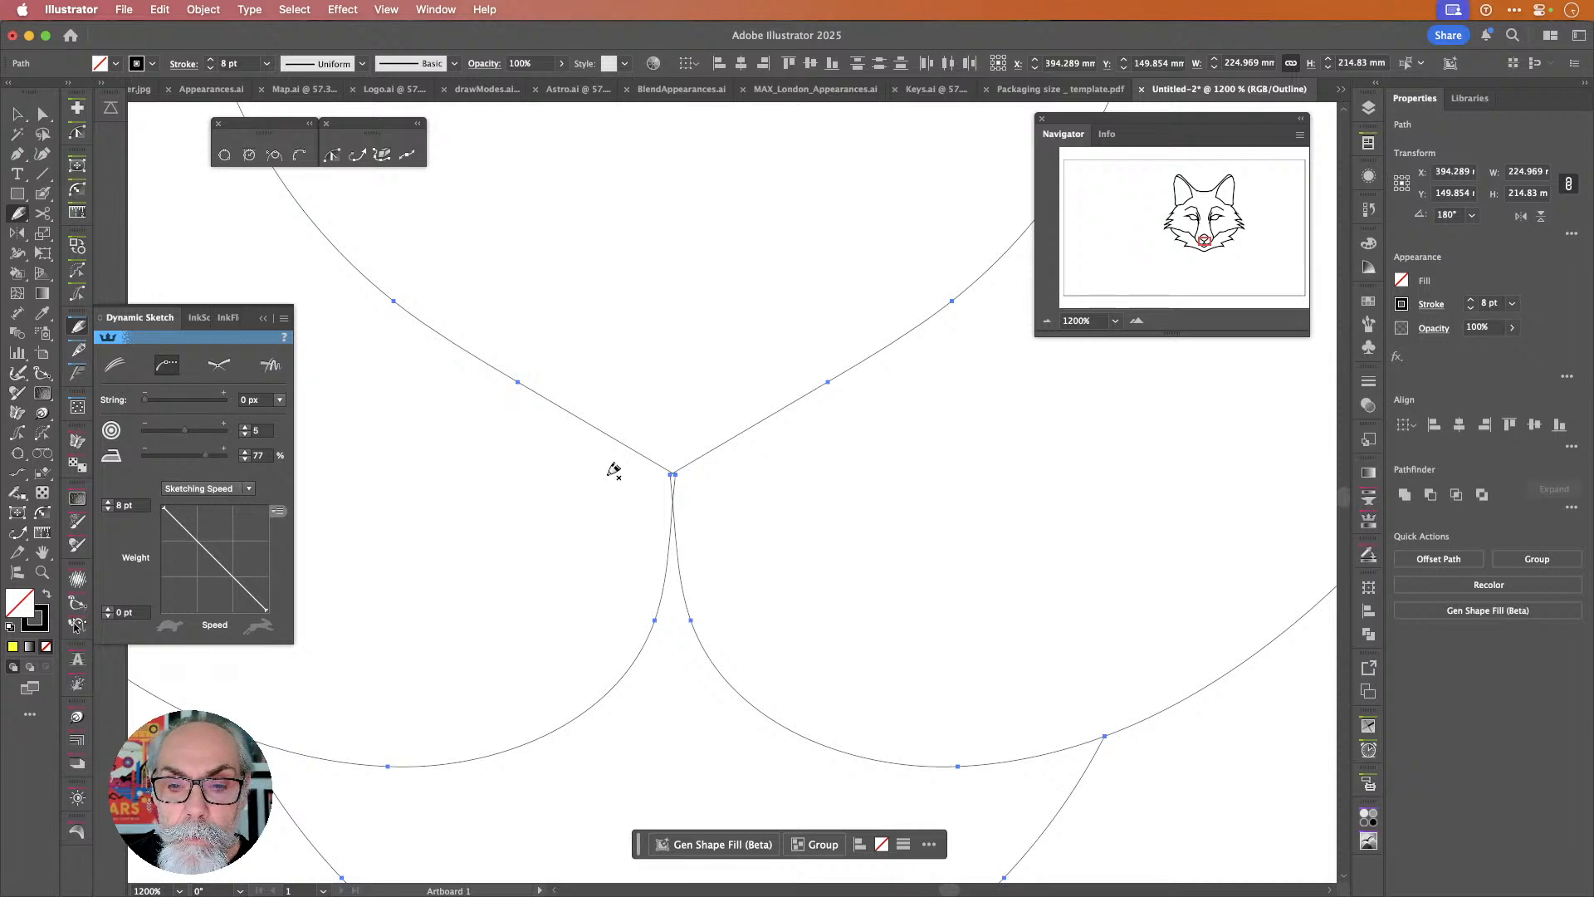
pyautogui.click(688, 476)
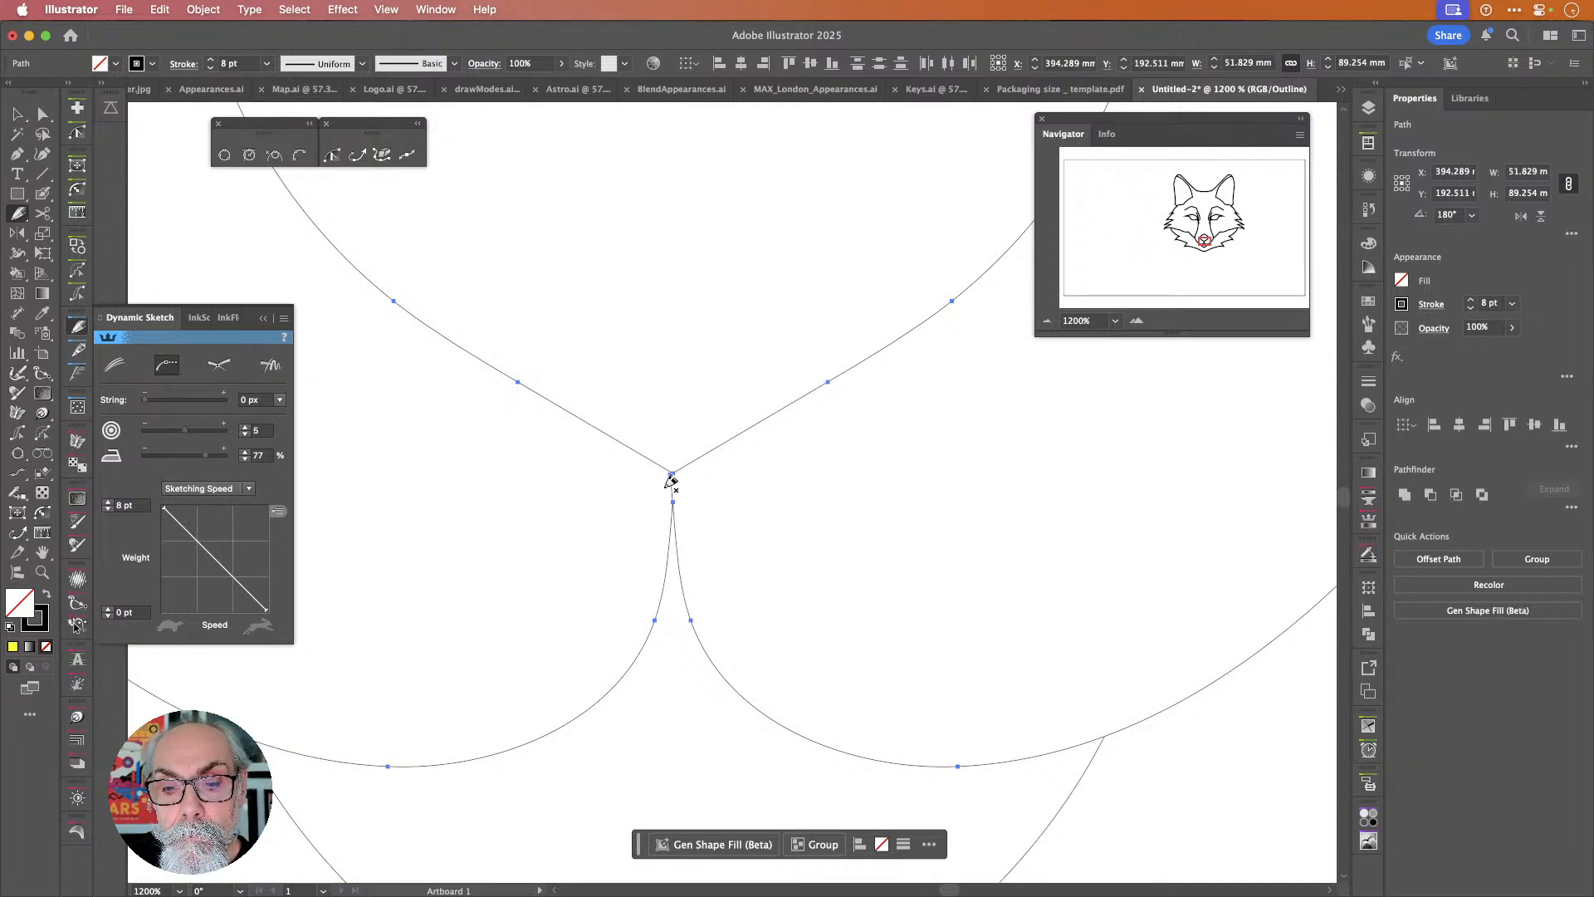
pyautogui.click(688, 480)
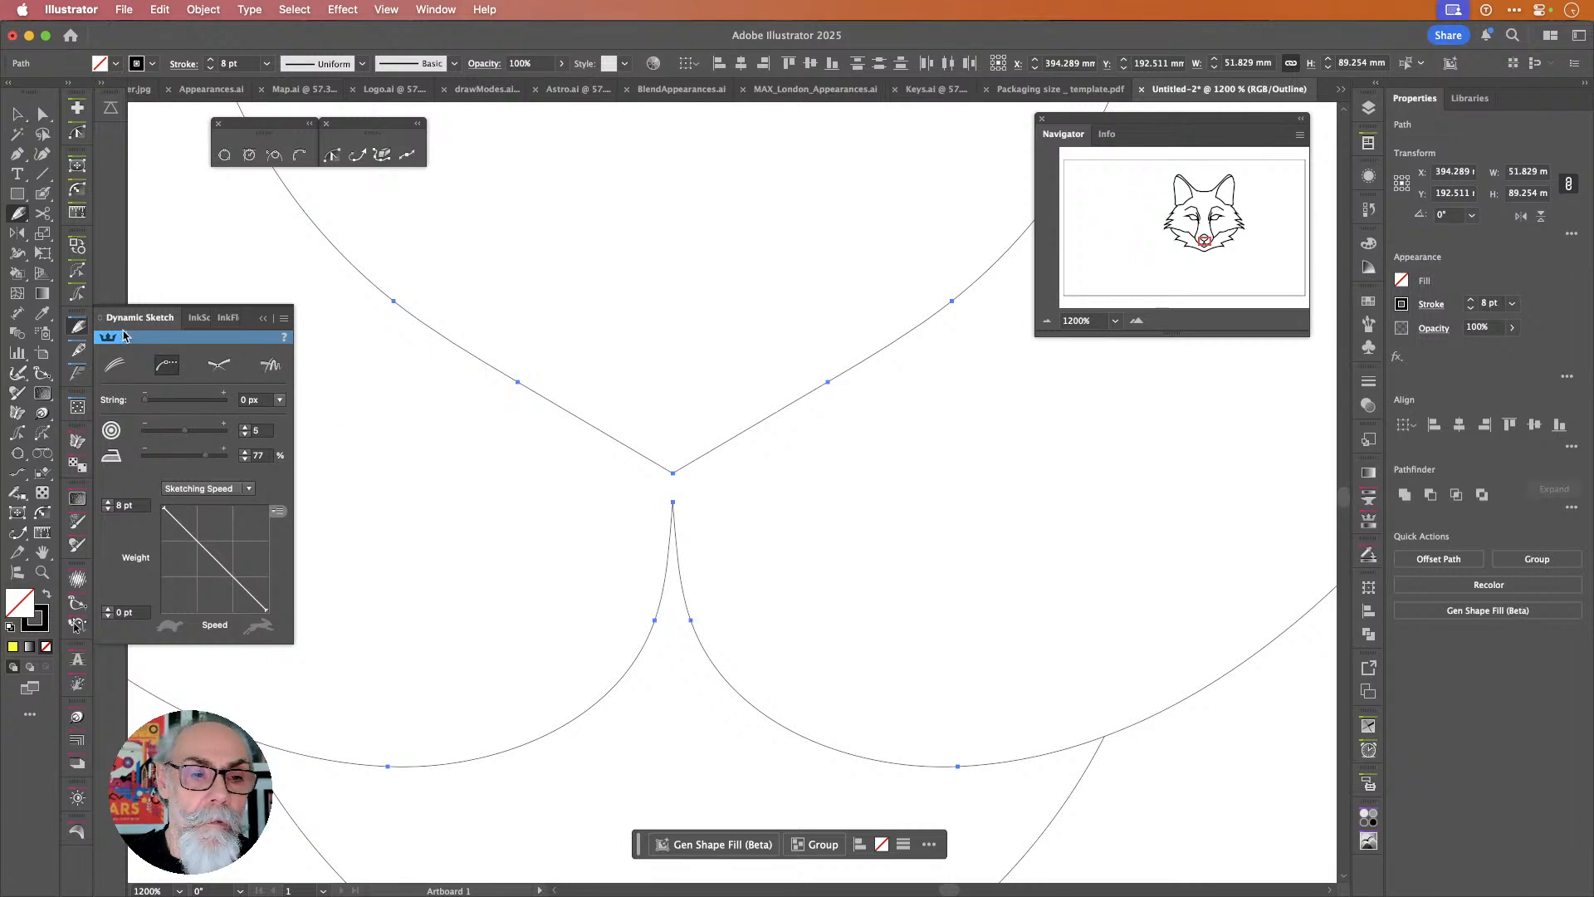
pyautogui.click(76, 325)
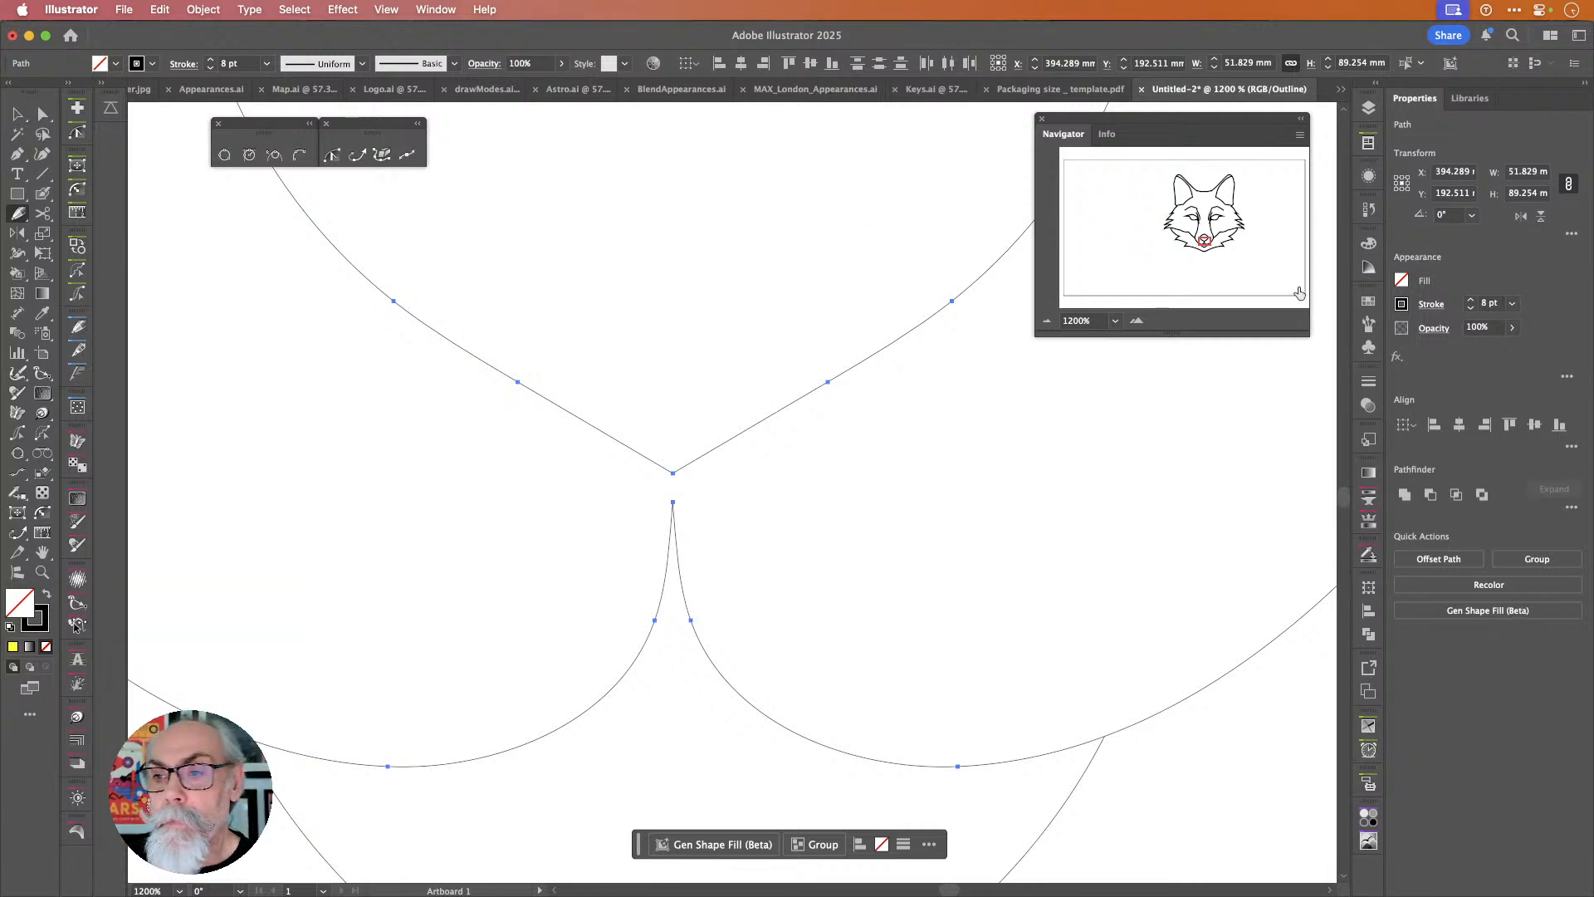
# Check the line work at the inner left ear, close the Navigator and show the whole fox in Preview mode.
pyautogui.moveTo(1212, 249); pyautogui.dragTo(1195, 192)
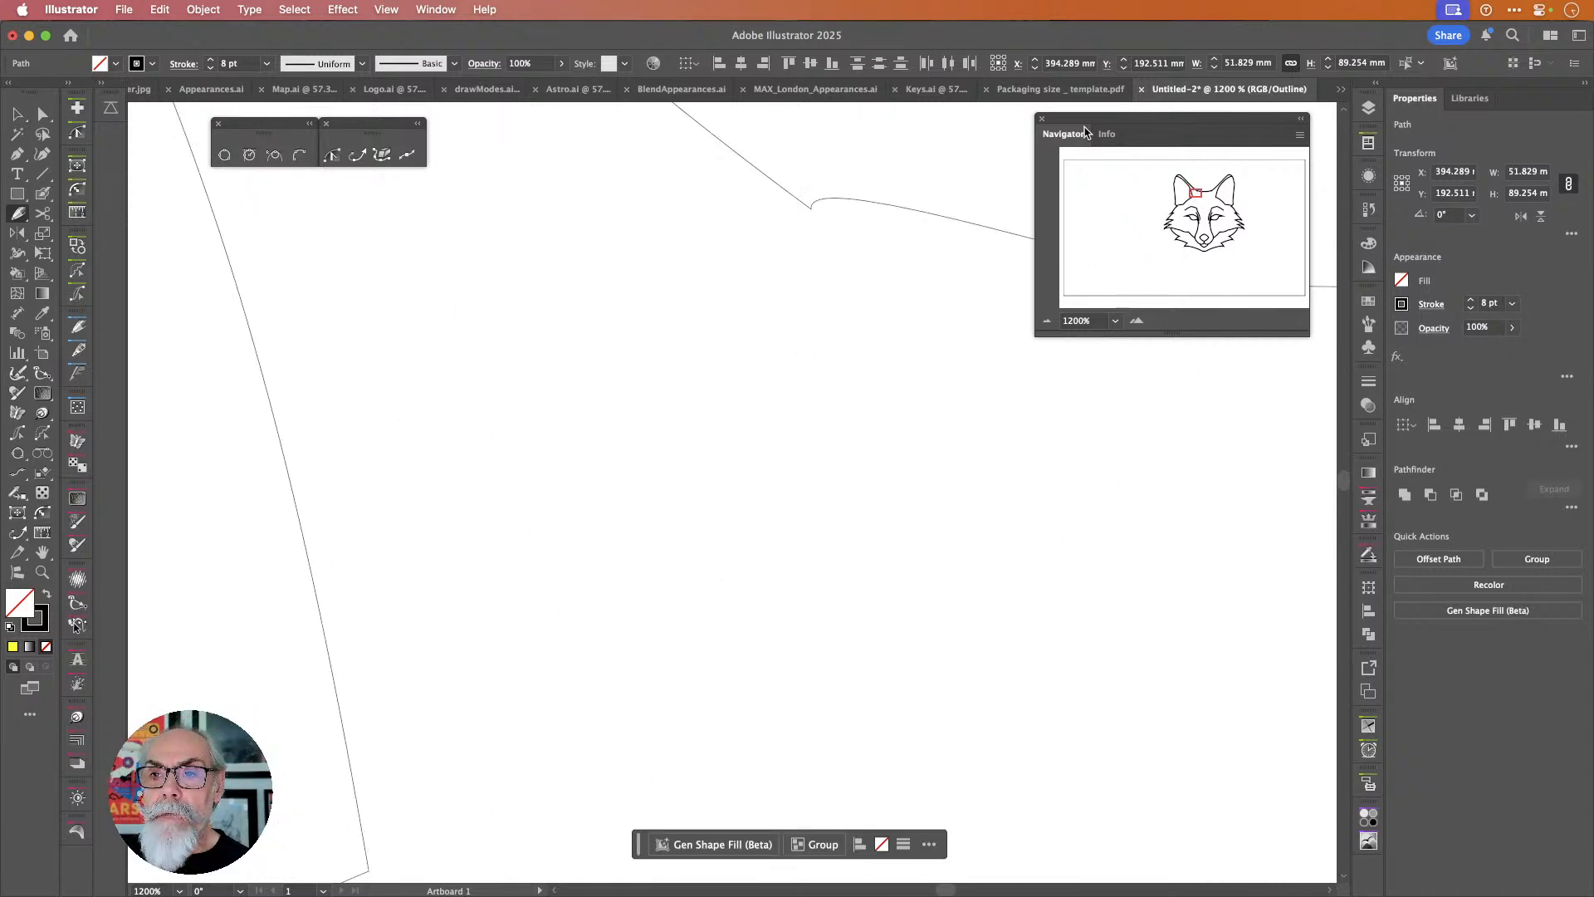
pyautogui.click(1043, 119)
pyautogui.press('super+y')
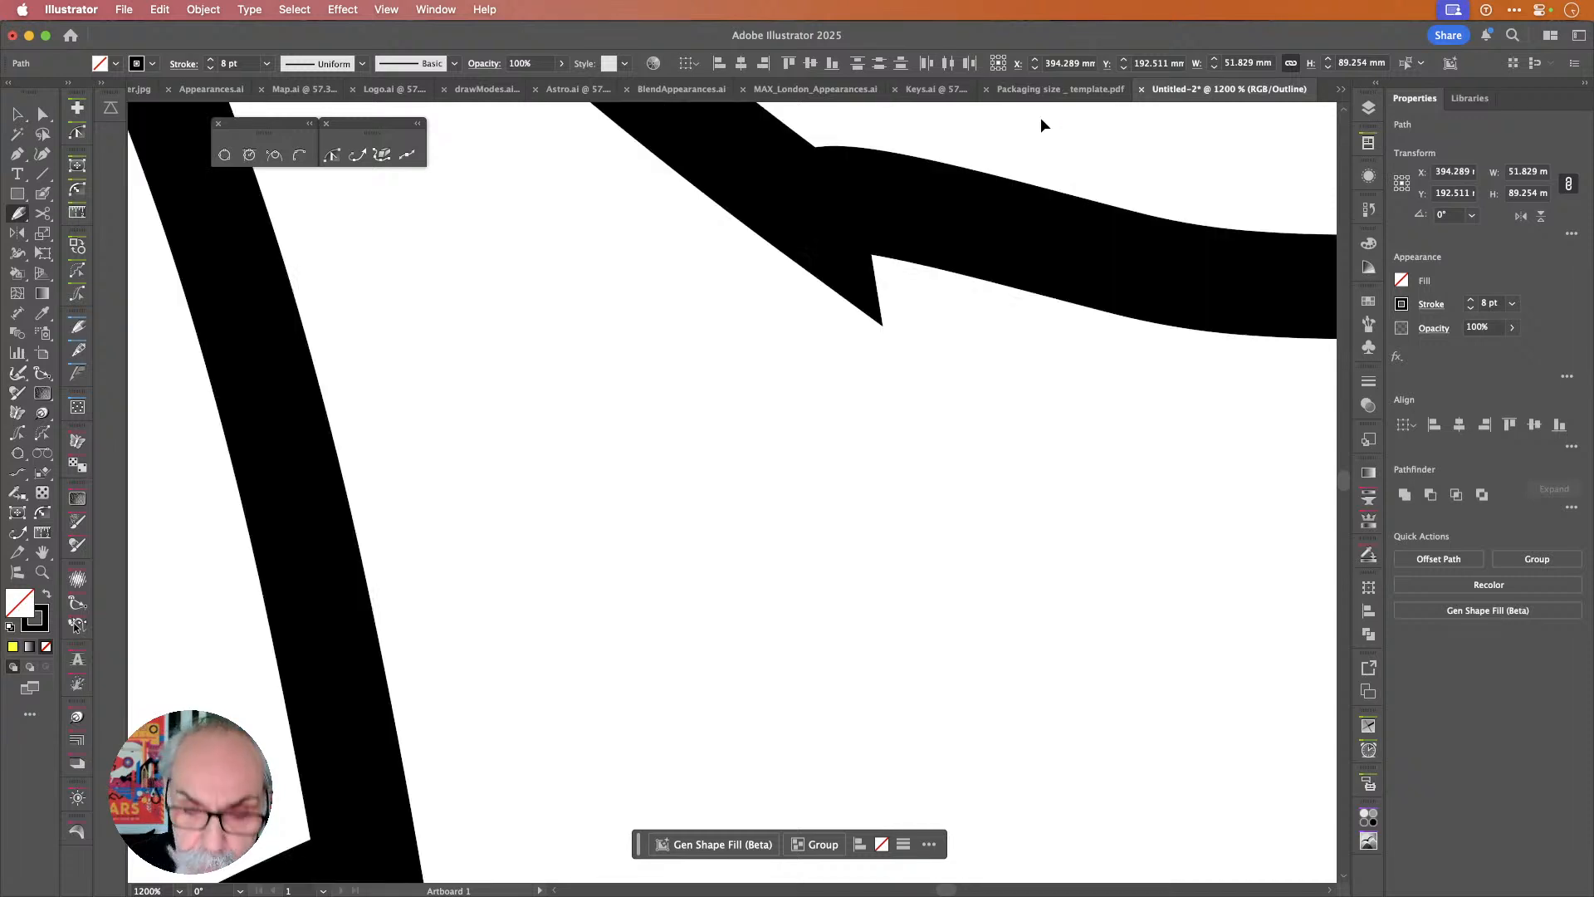
pyautogui.press('super+0')
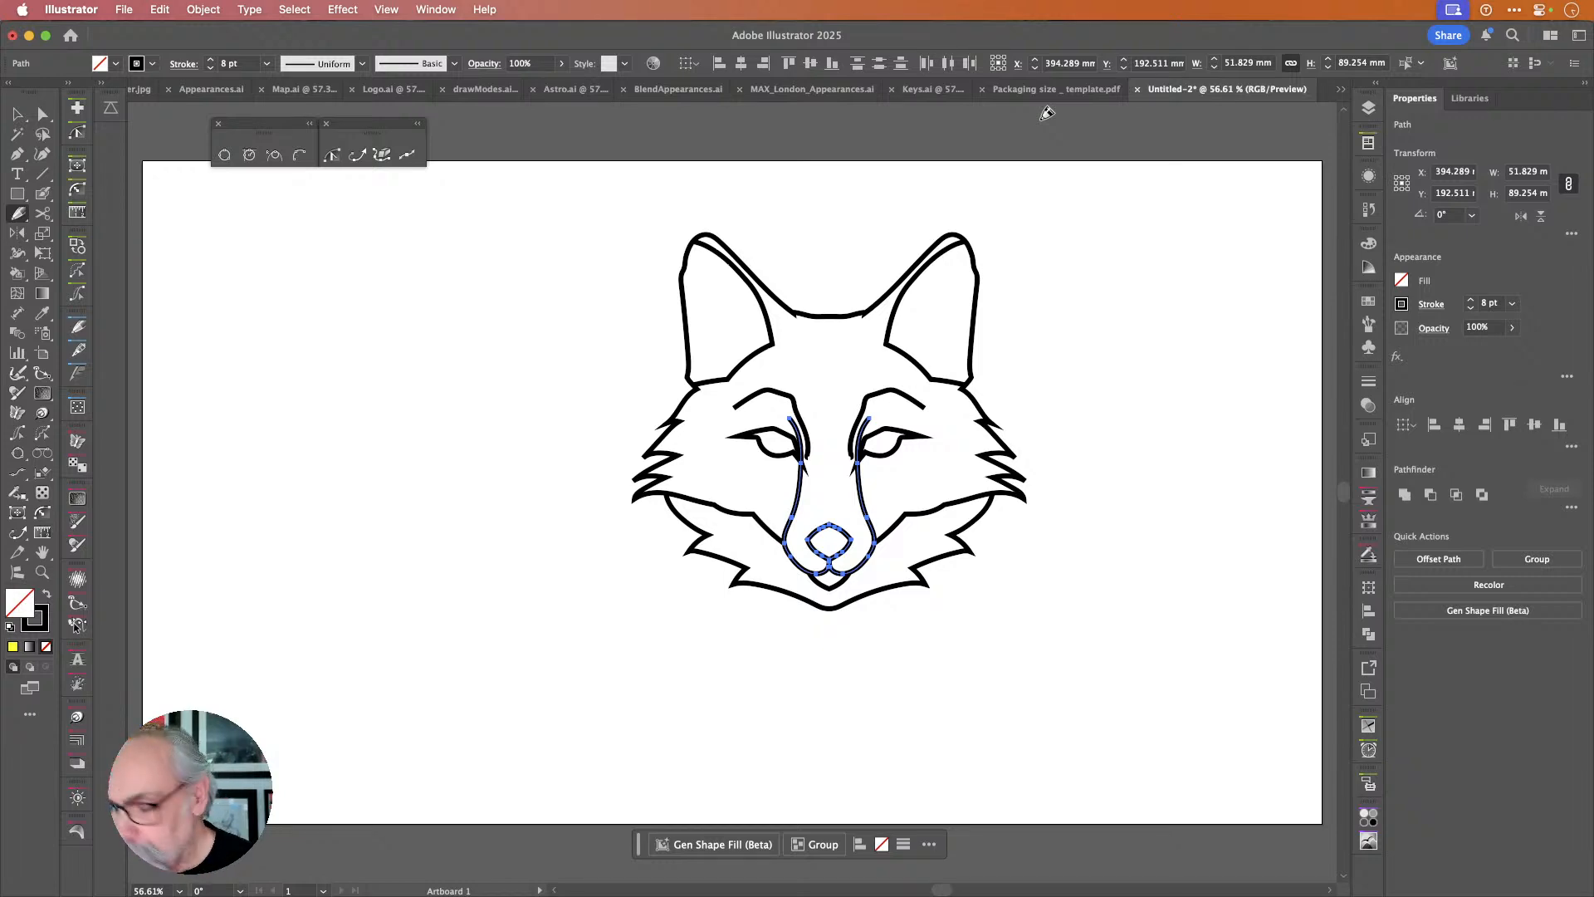
# Examine the inner corners of both eyes close up, comparing the outlines with the protruding stroke points in Preview mode.
pyautogui.press('super+equal')
pyautogui.press('super+equal')
pyautogui.press('super+equal')
pyautogui.press('super+equal')
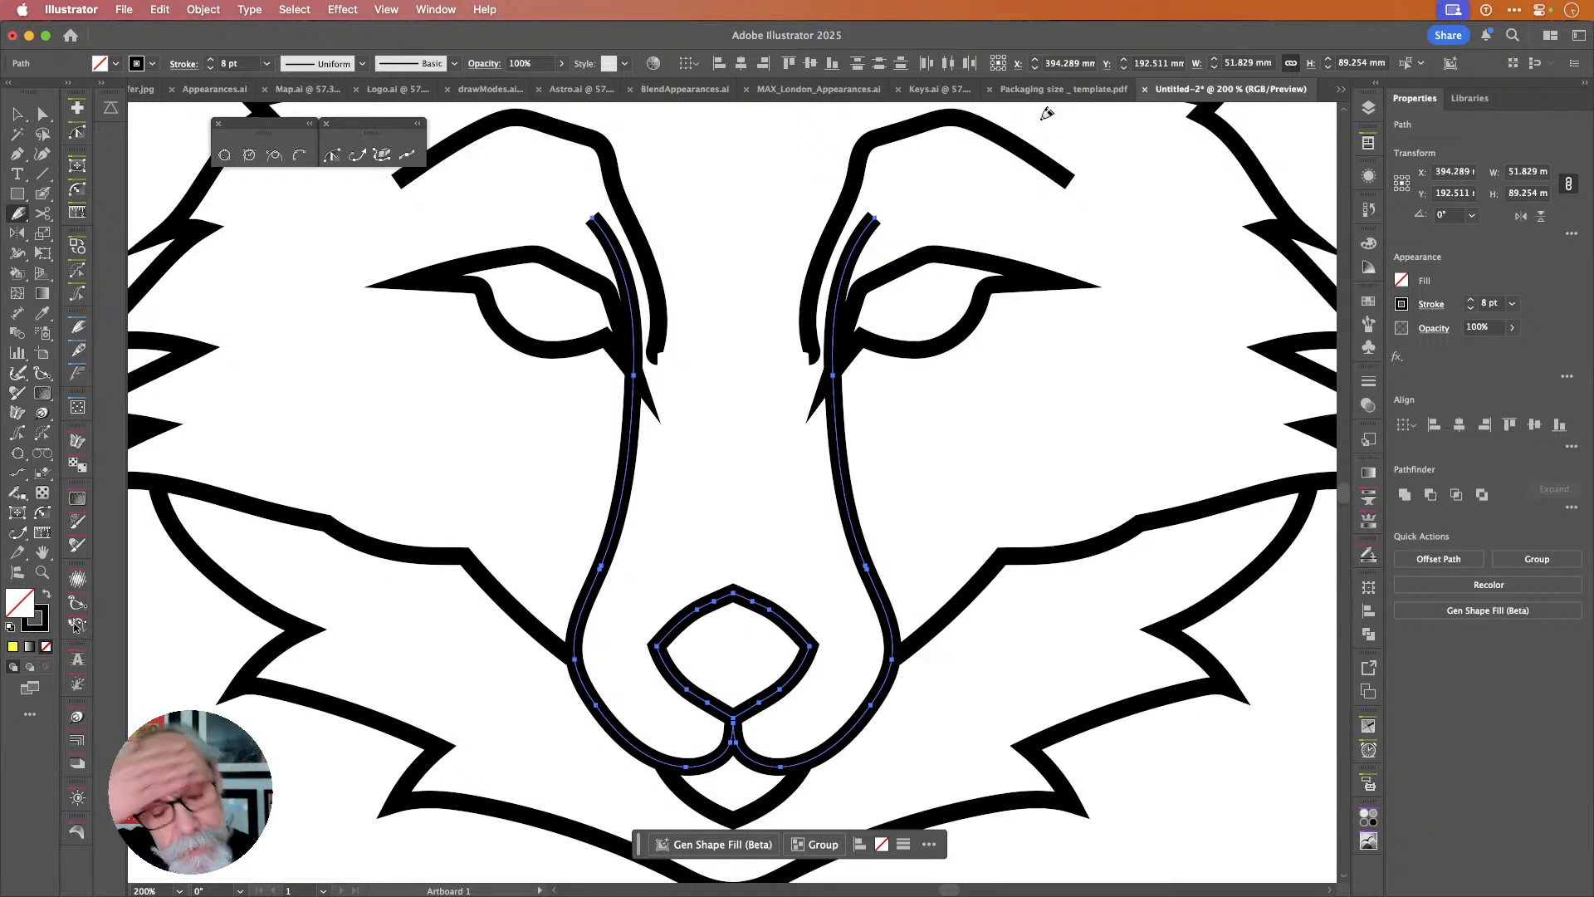
pyautogui.press('super+y')
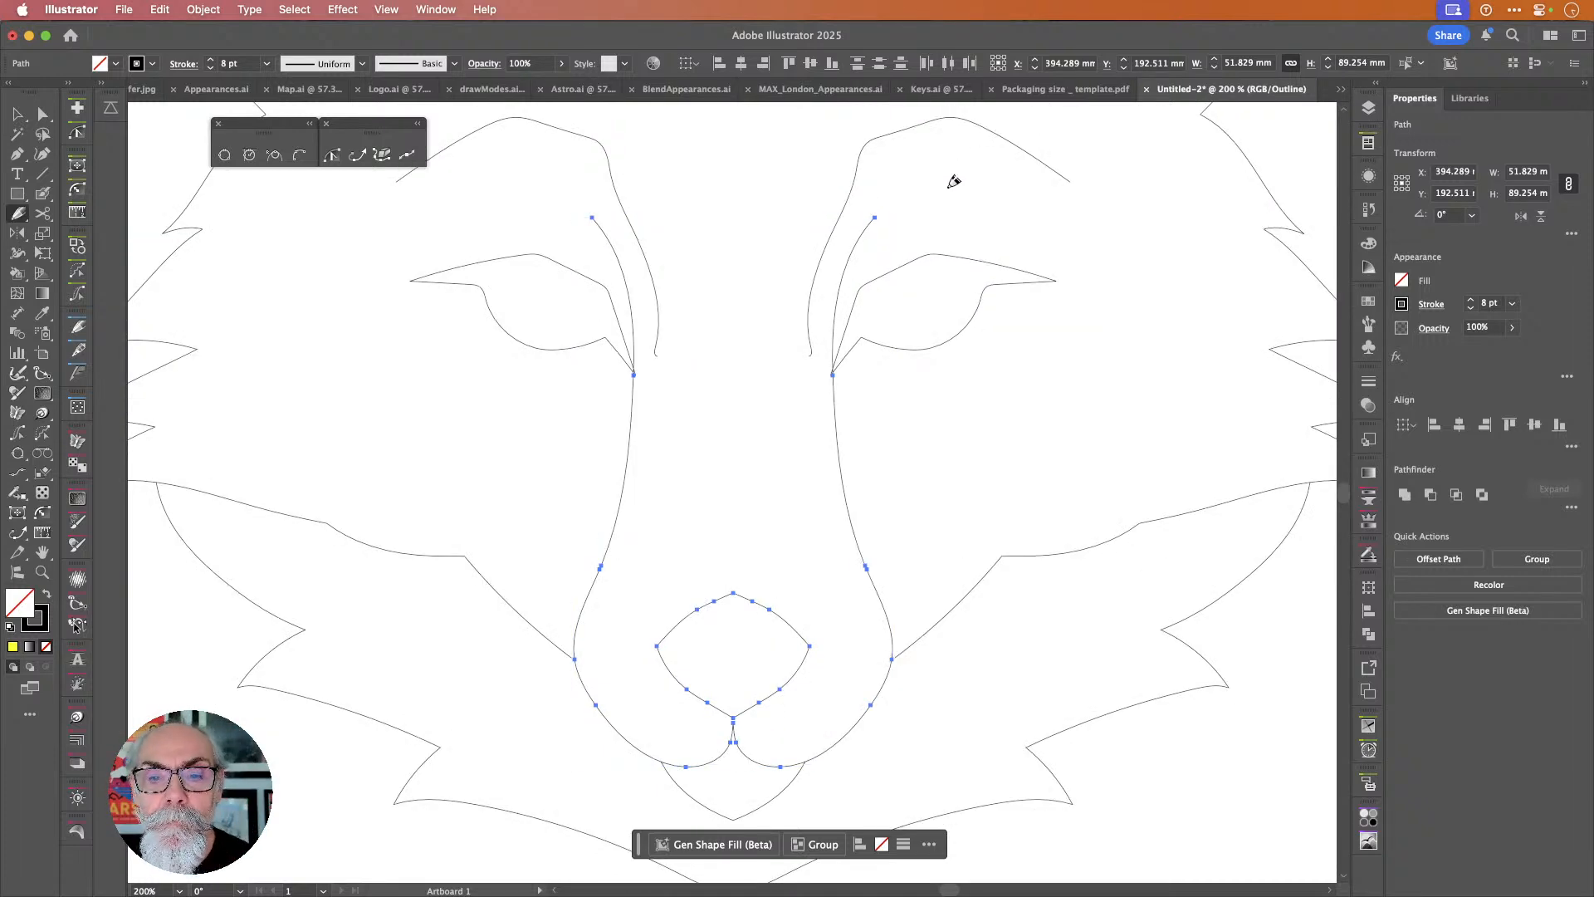
pyautogui.scroll(10, 655, 362)
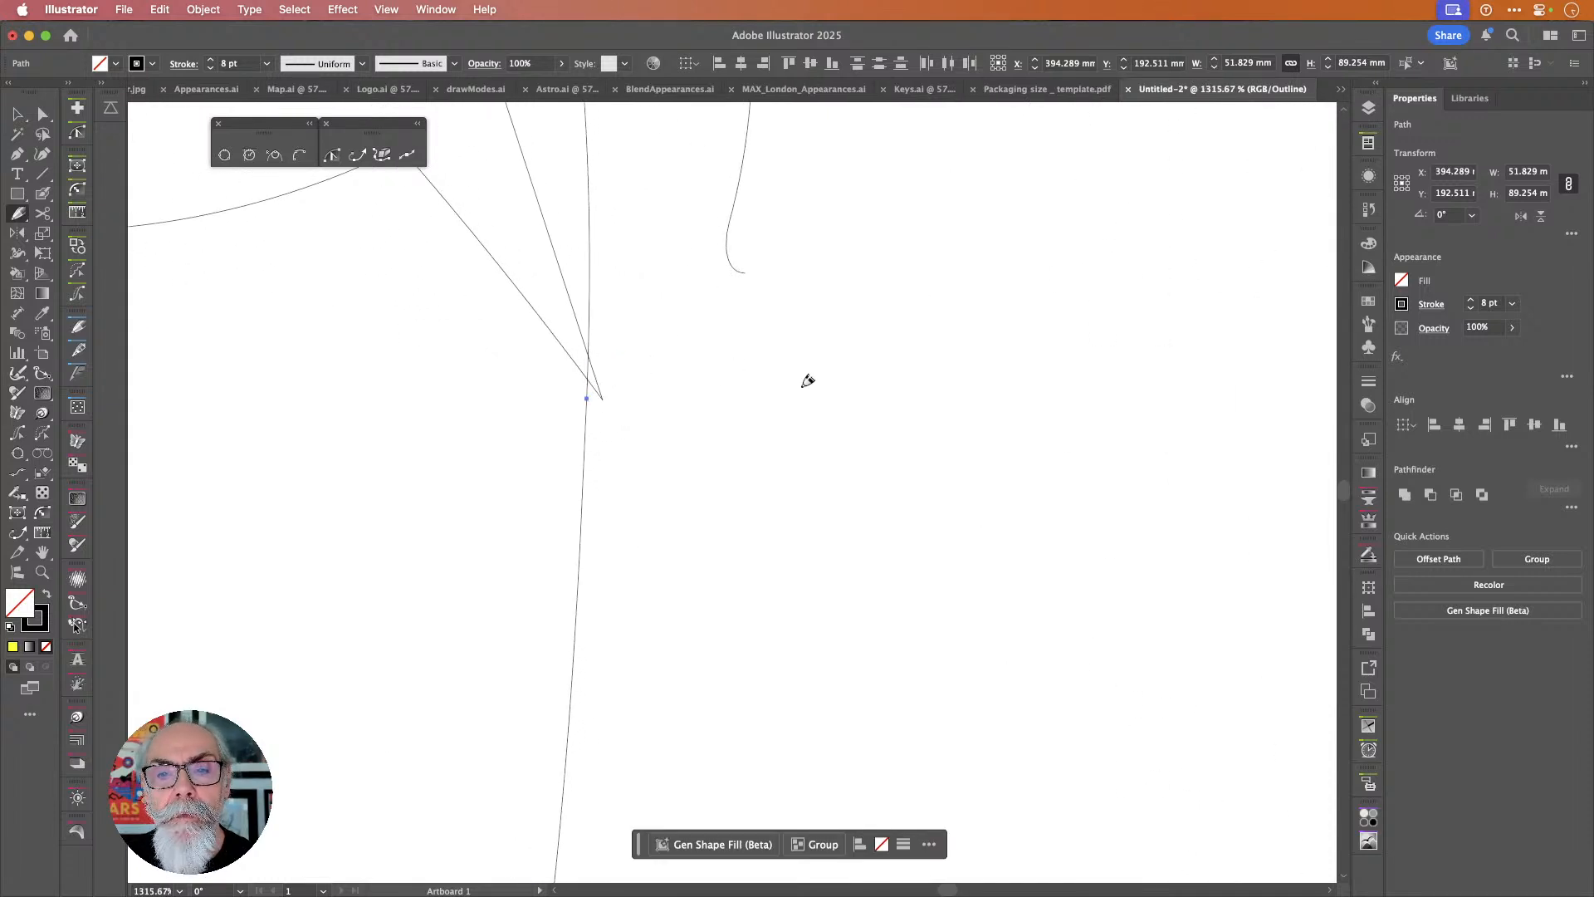
pyautogui.scroll(-2, 838, 383)
pyautogui.scroll(-8, 841, 384)
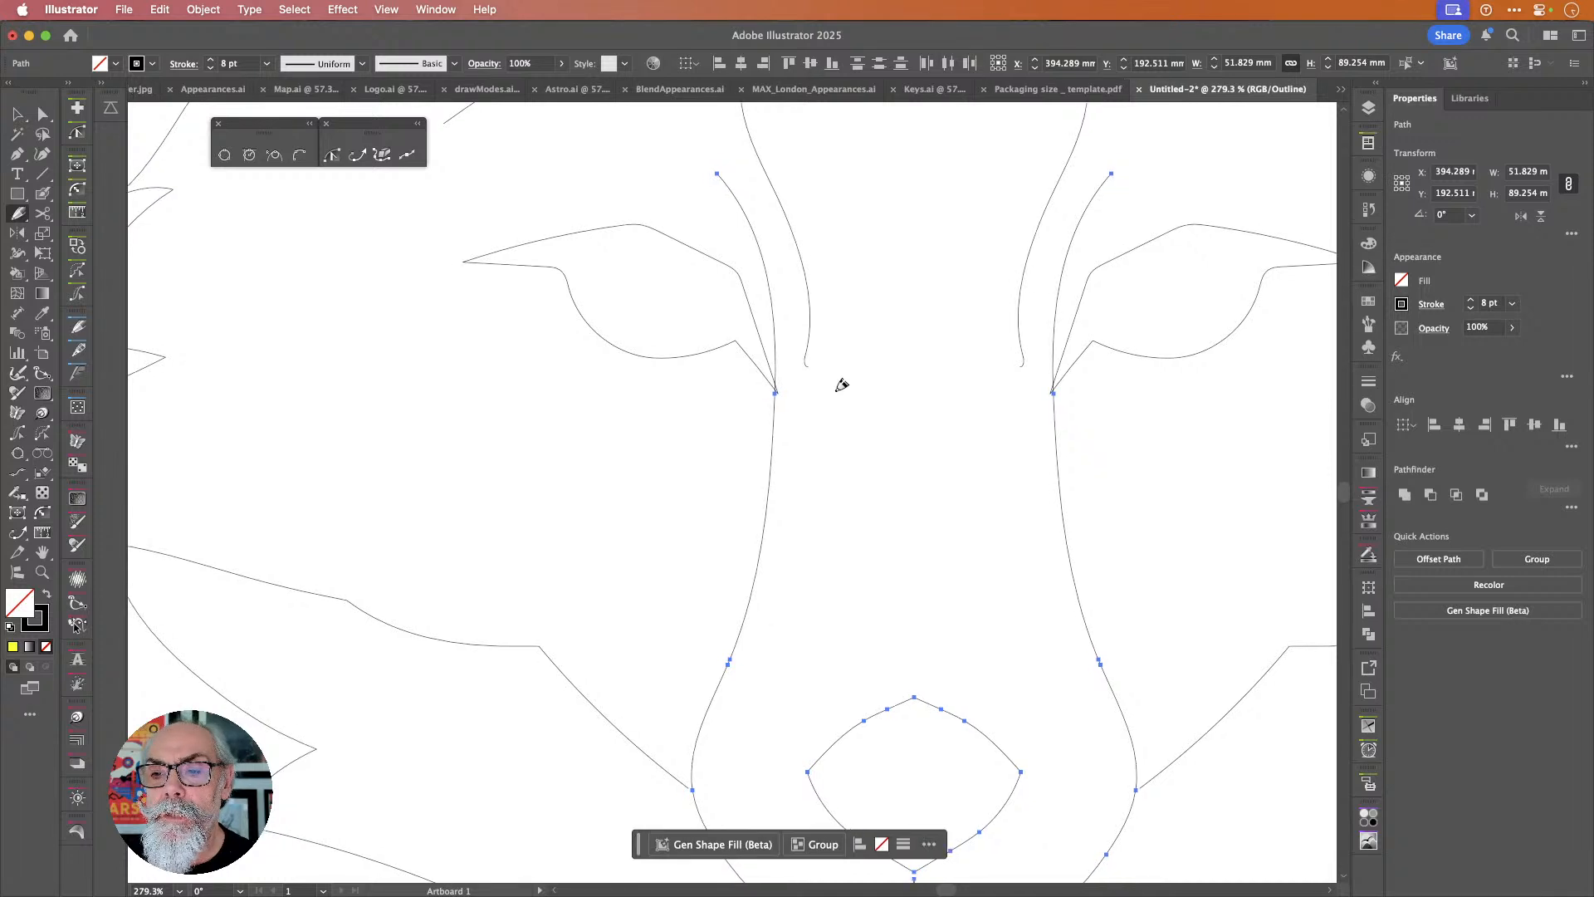
pyautogui.hscroll(1, 841, 385)
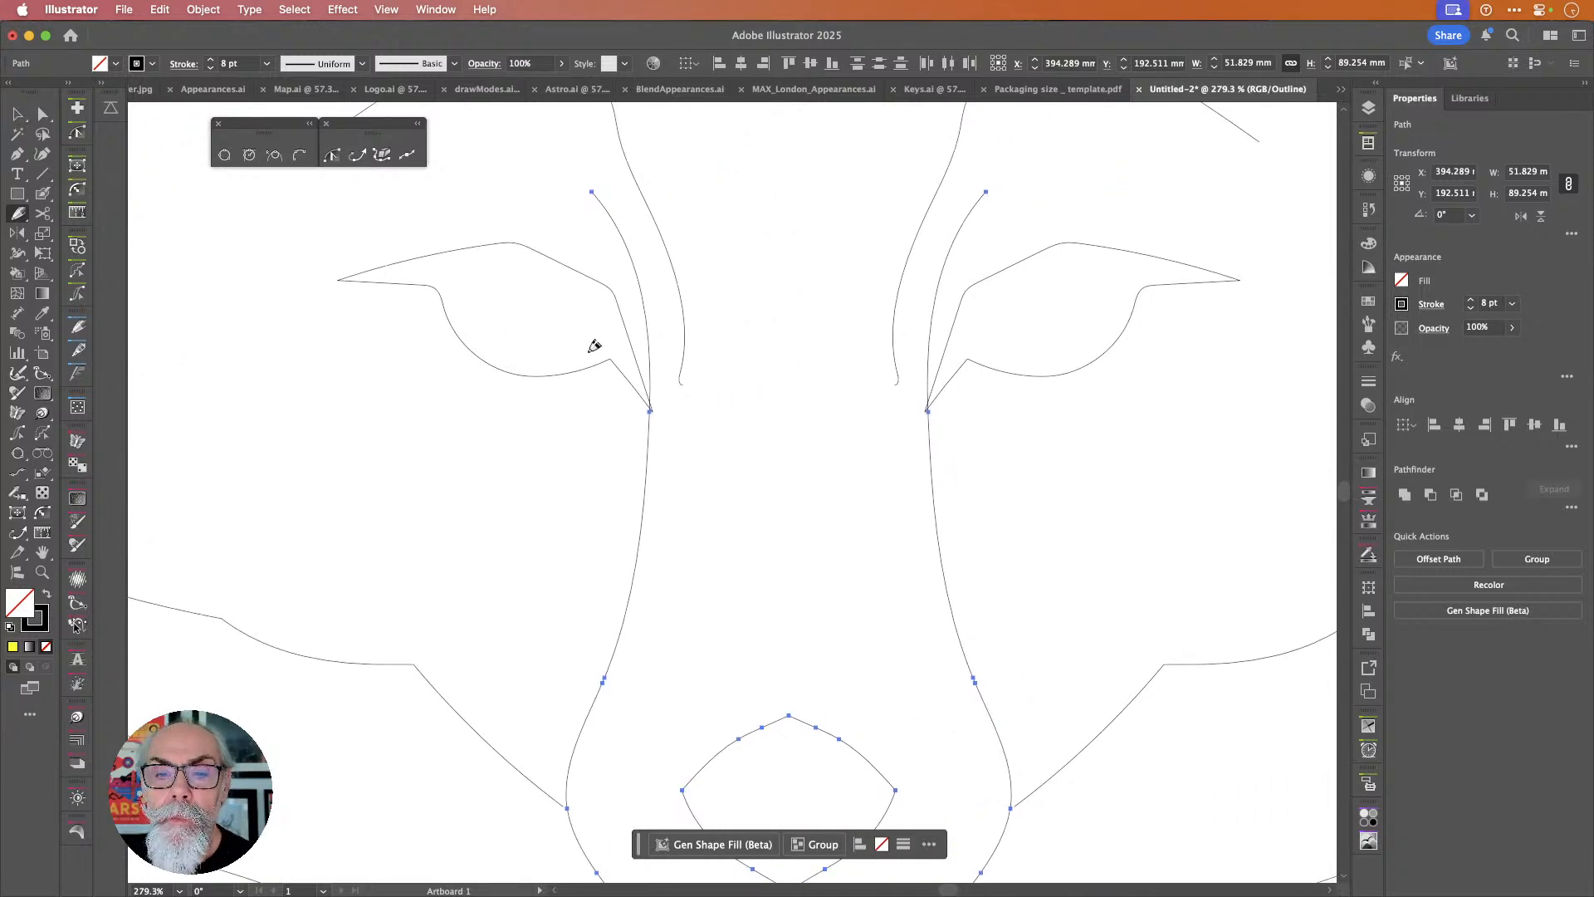
pyautogui.press('super')
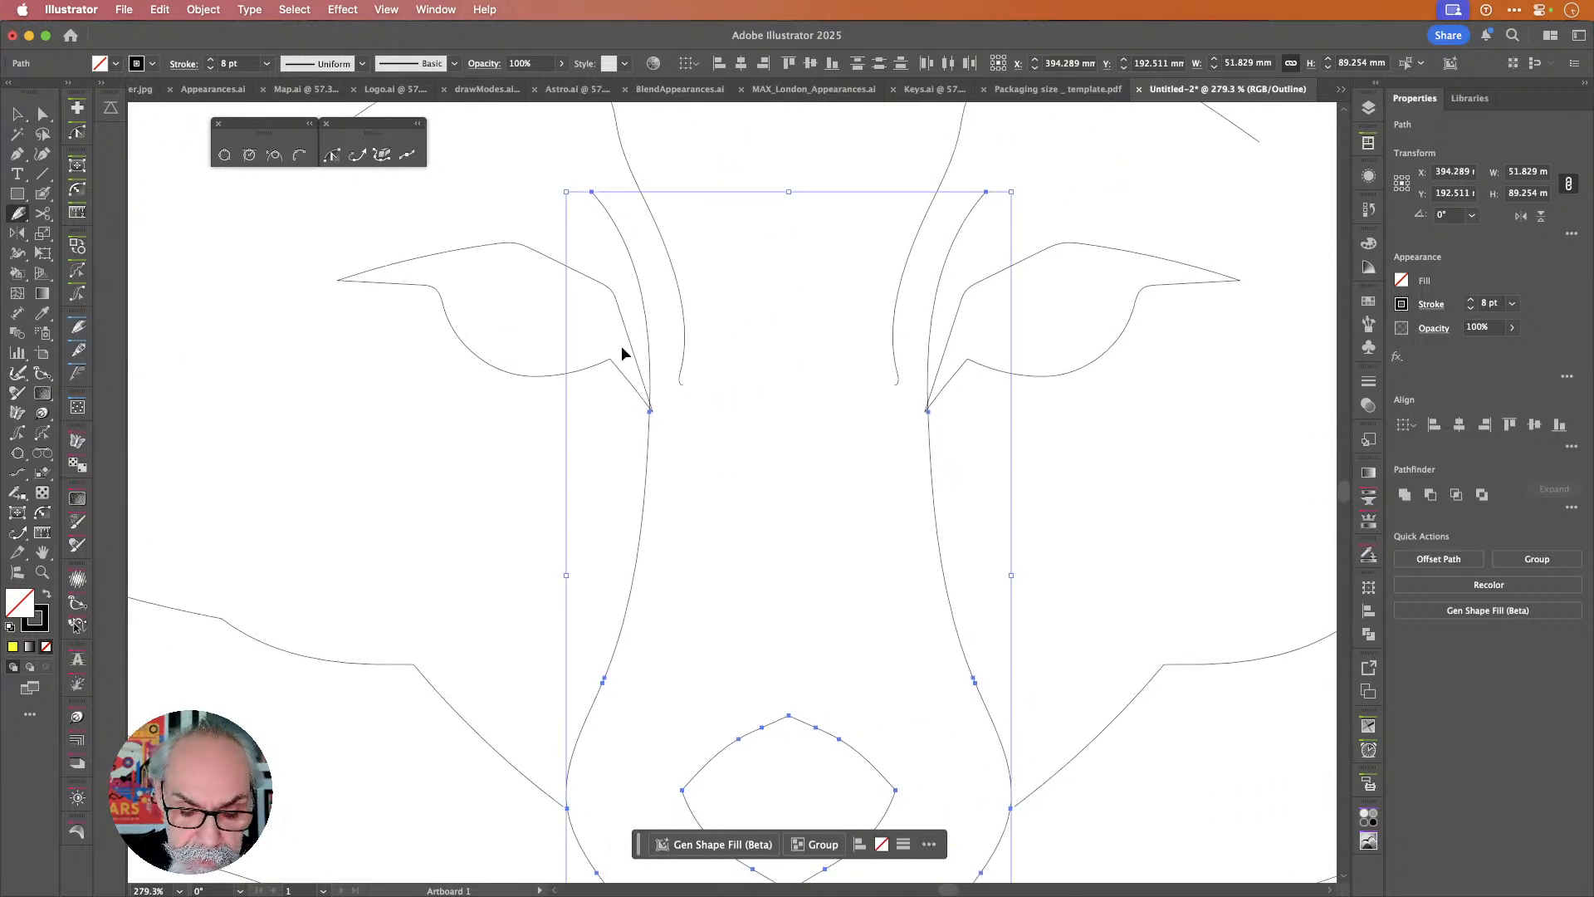
pyautogui.press('super+y')
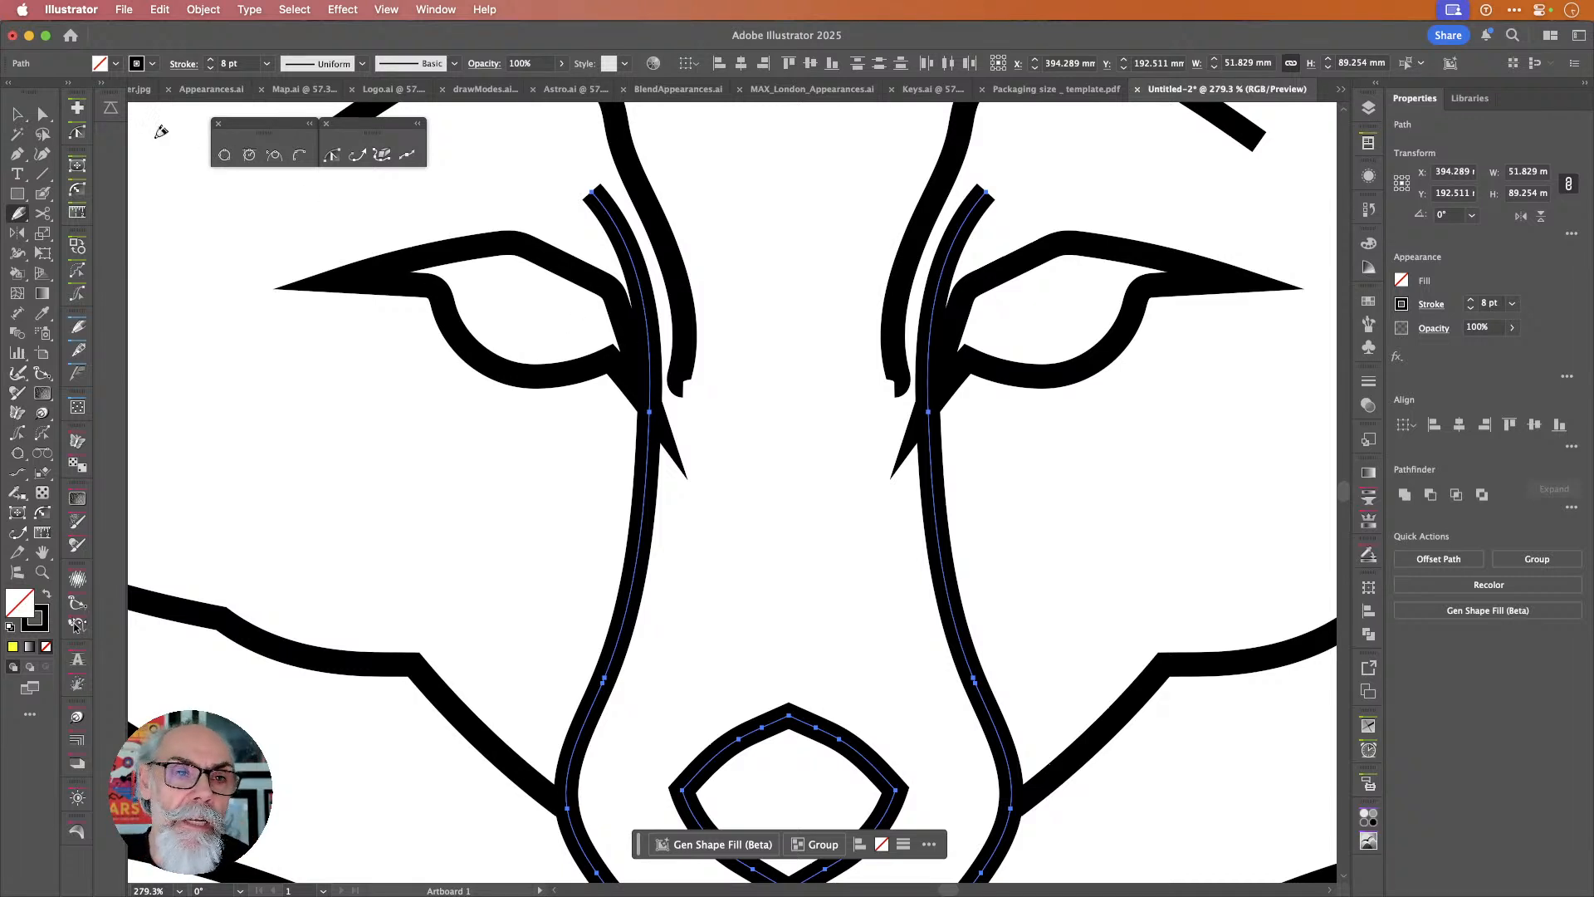
# Select the left eye outline and set its stroke corner to Round Join.
pyautogui.click(13, 114)
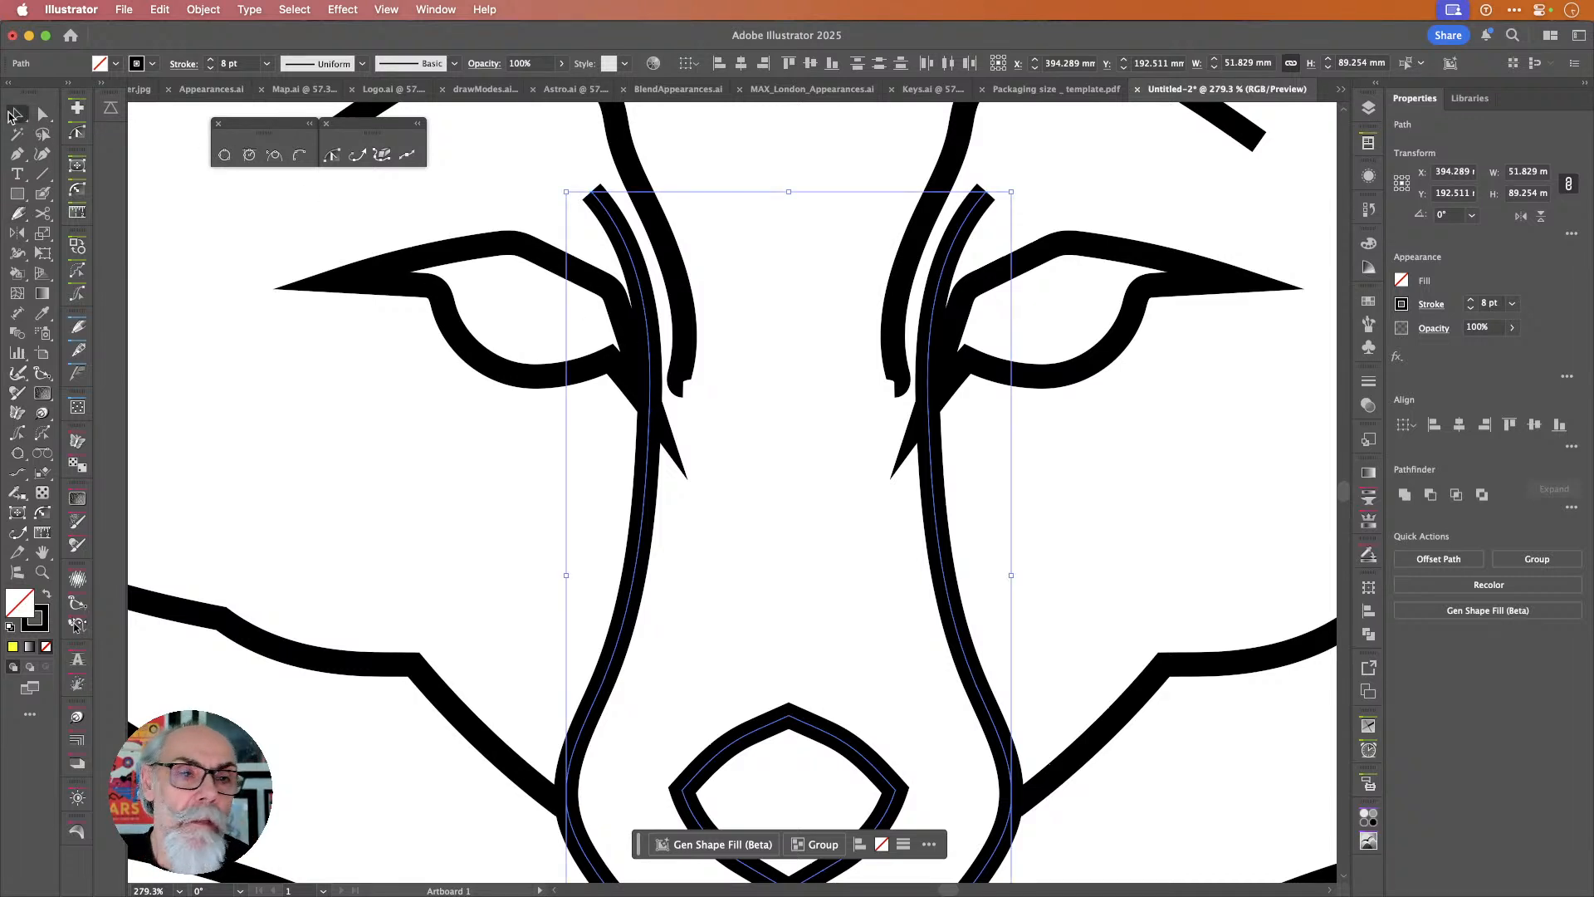
pyautogui.click(624, 380)
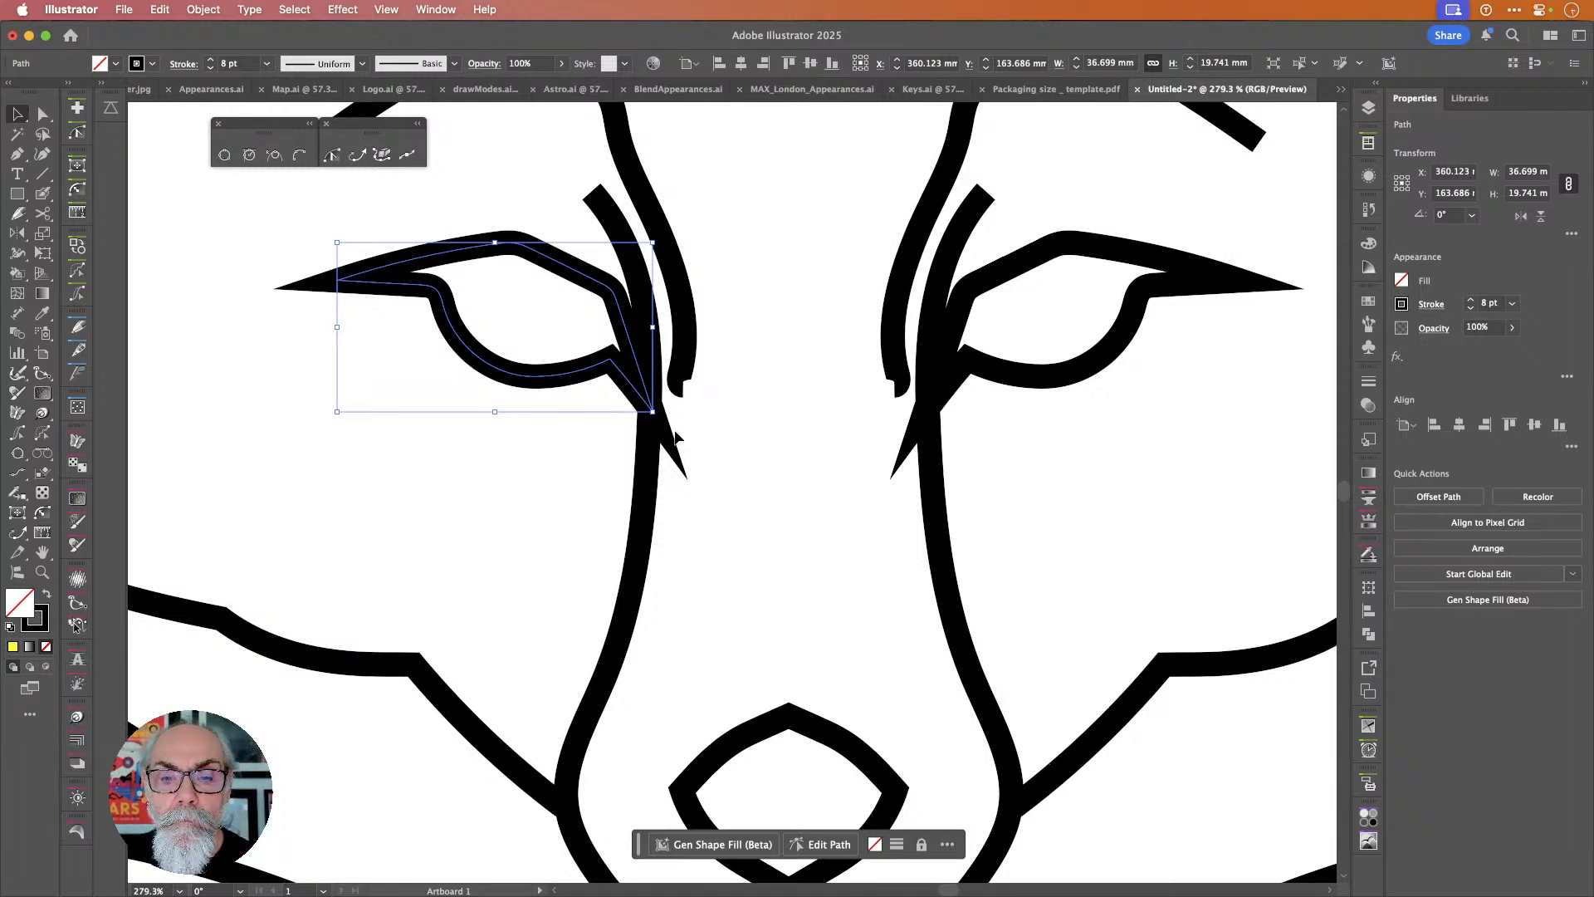
pyautogui.click(1433, 306)
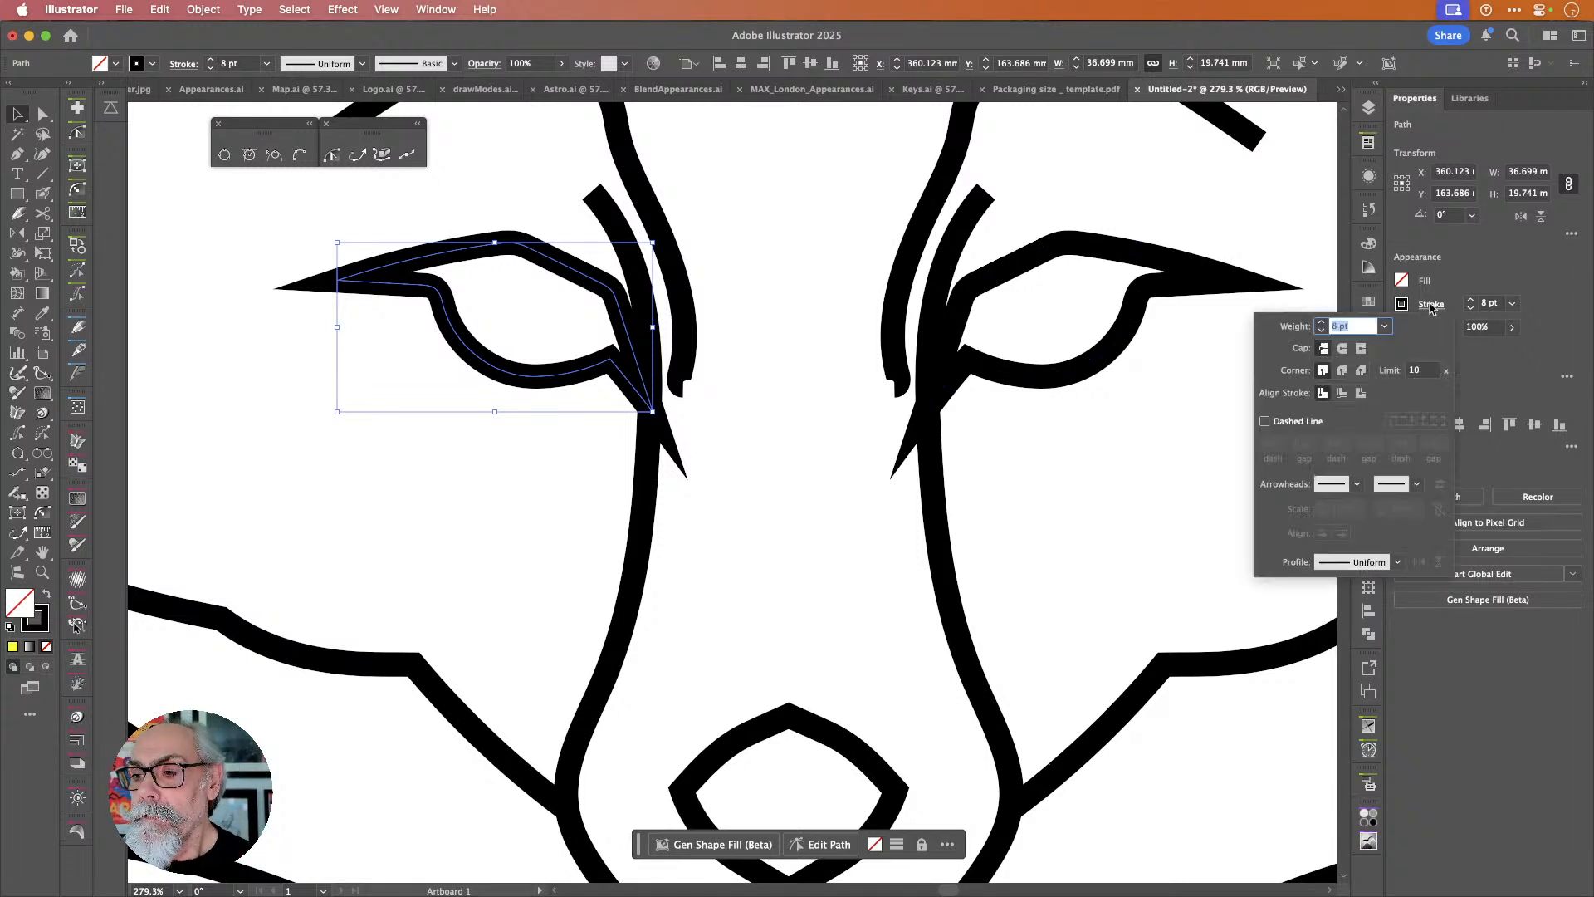
pyautogui.click(1431, 373)
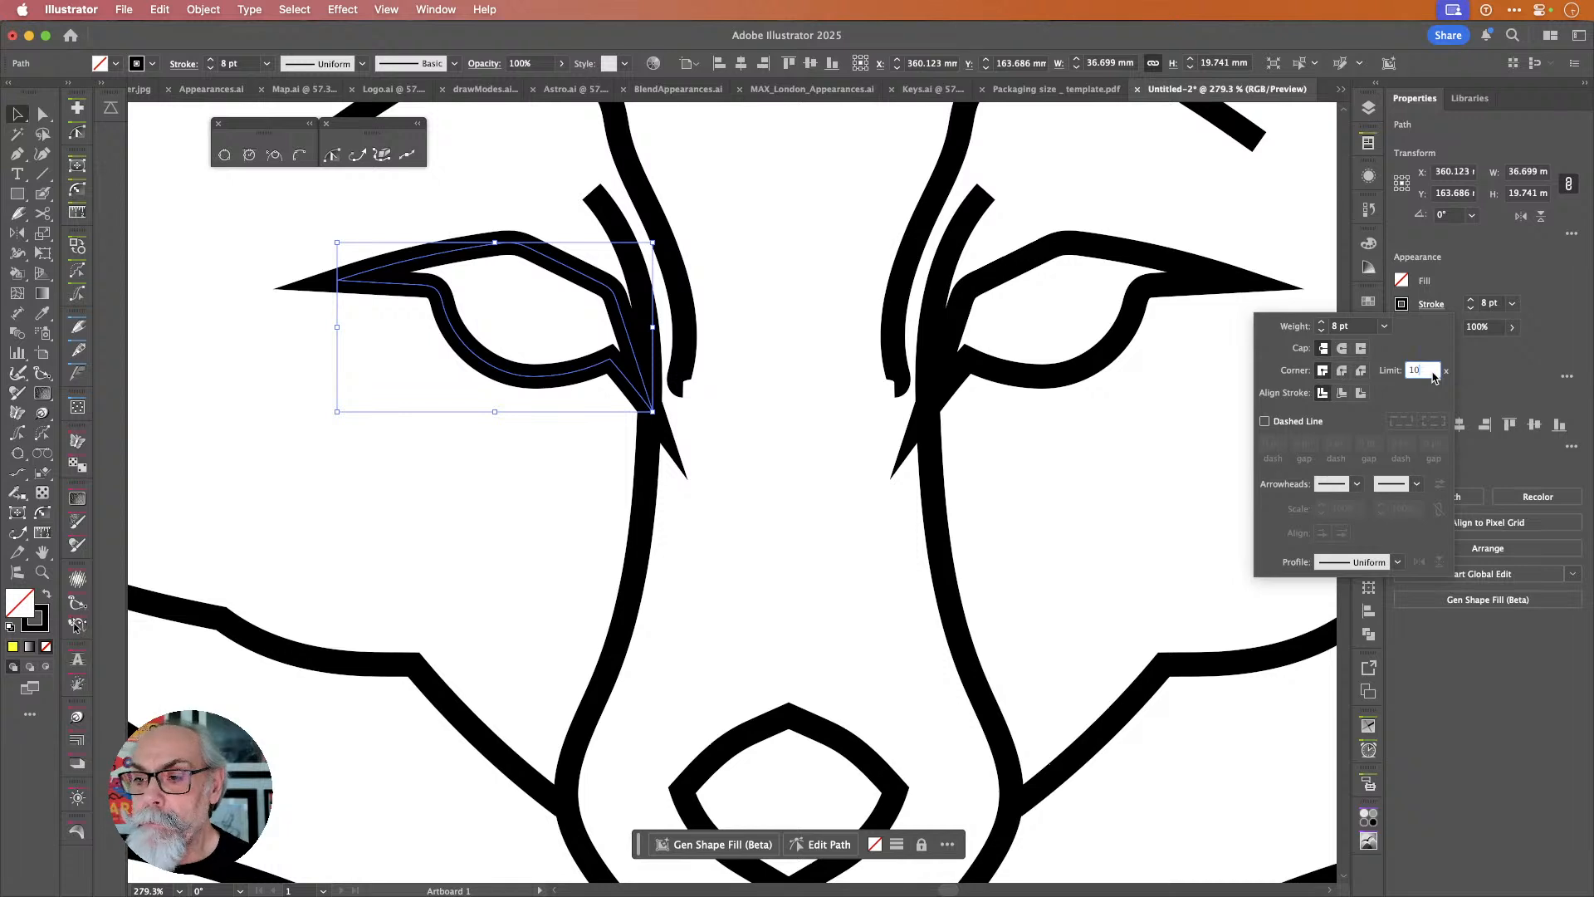
pyautogui.click(1342, 371)
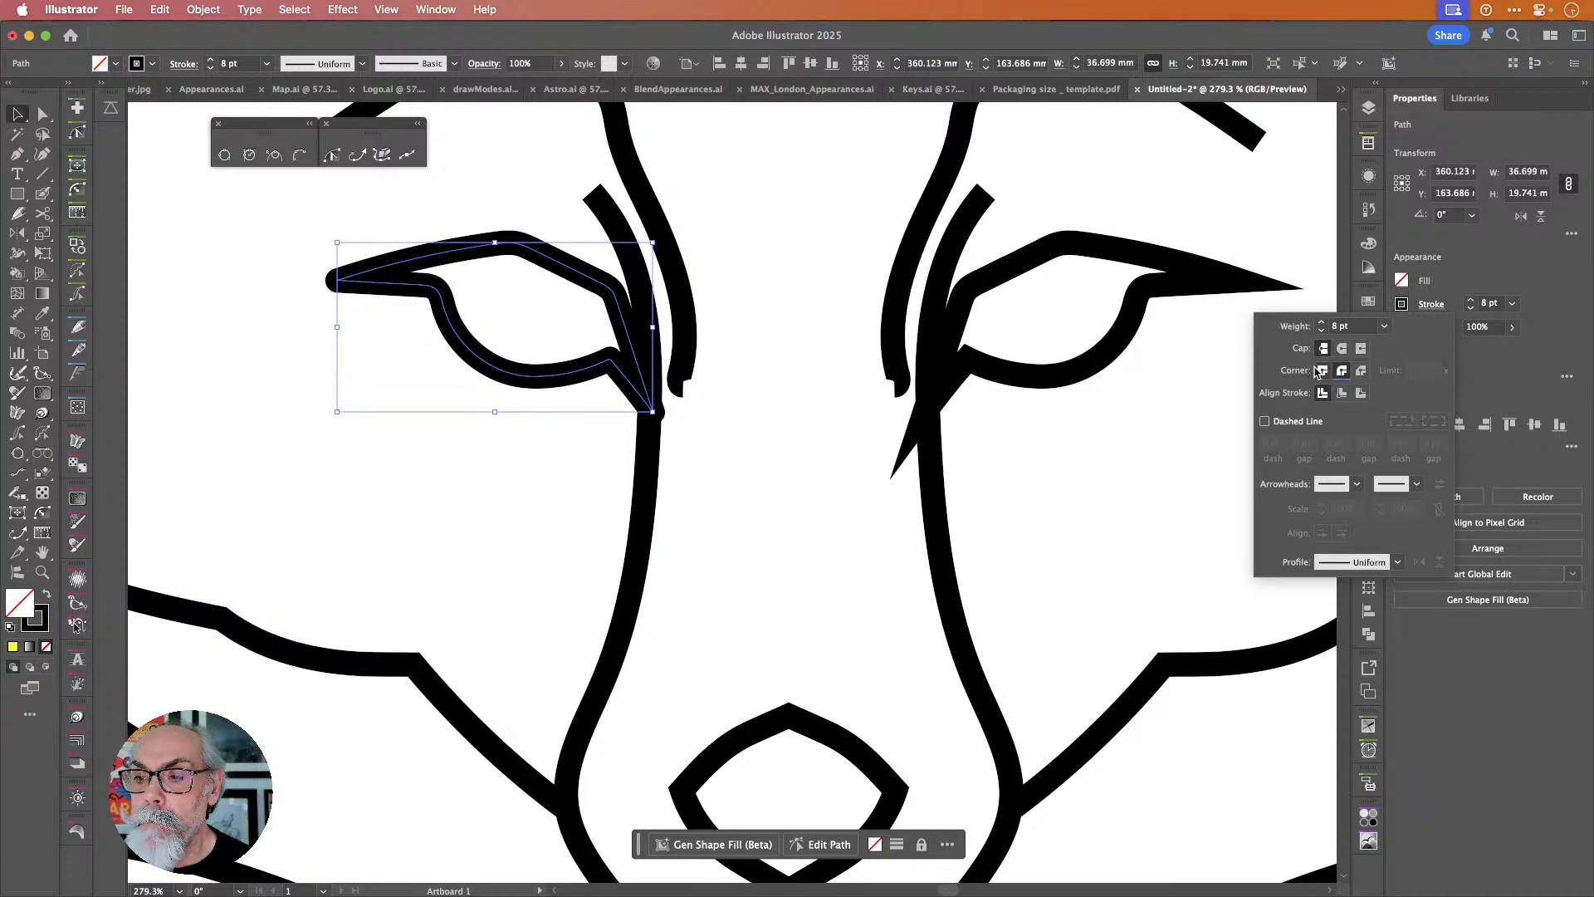
# Set the left eye outline's stroke corner back to Miter Join with a limit of 10.
pyautogui.click(1319, 371)
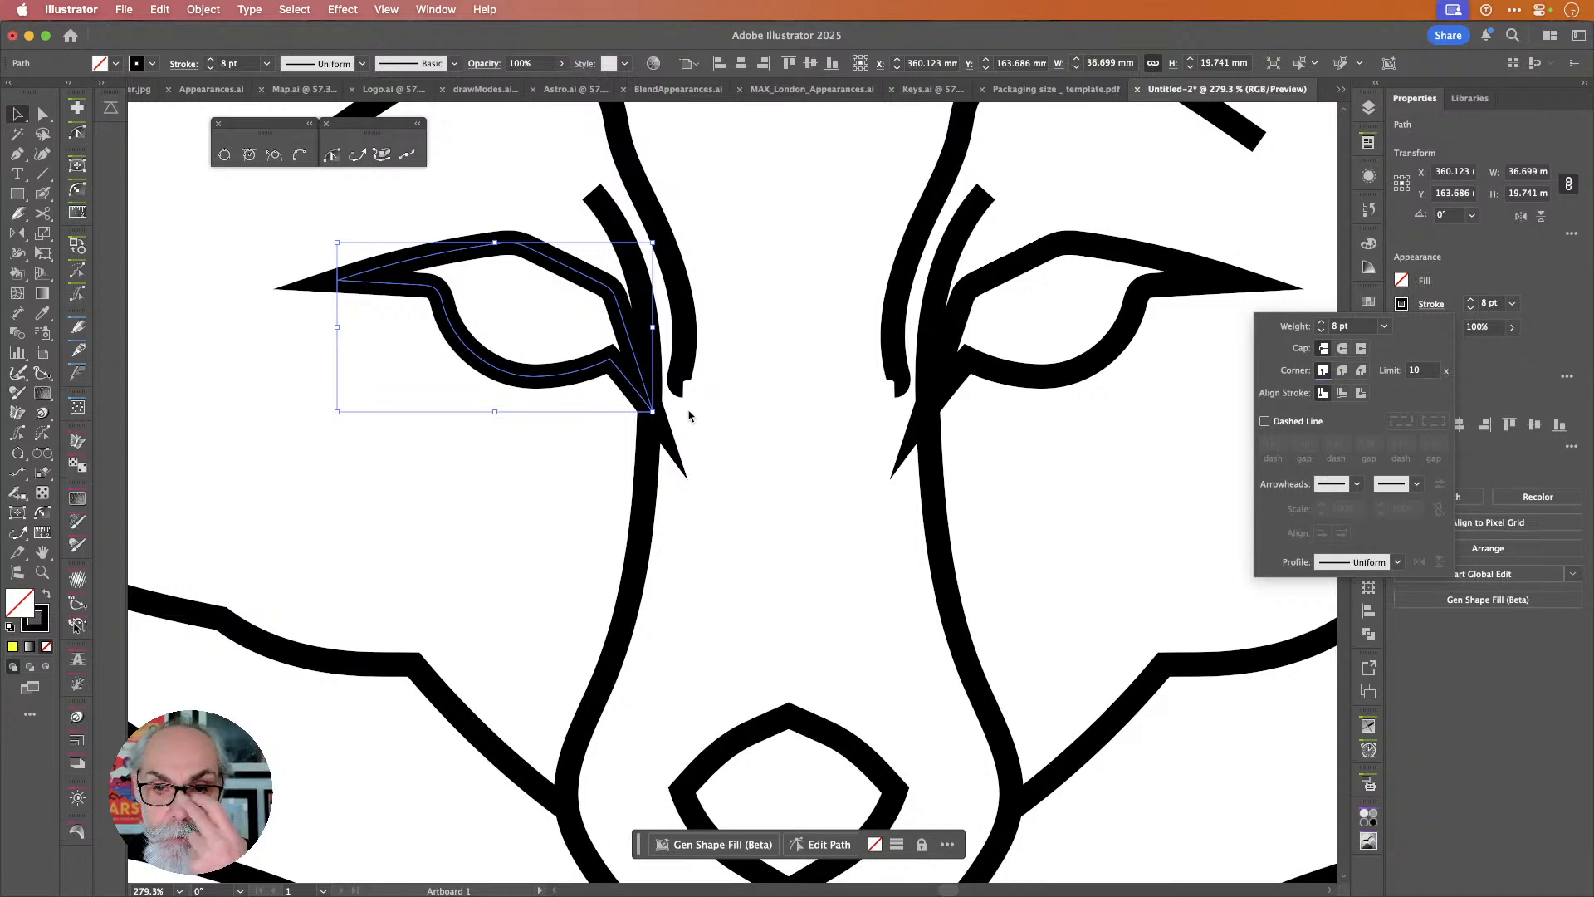
pyautogui.press('Escape')
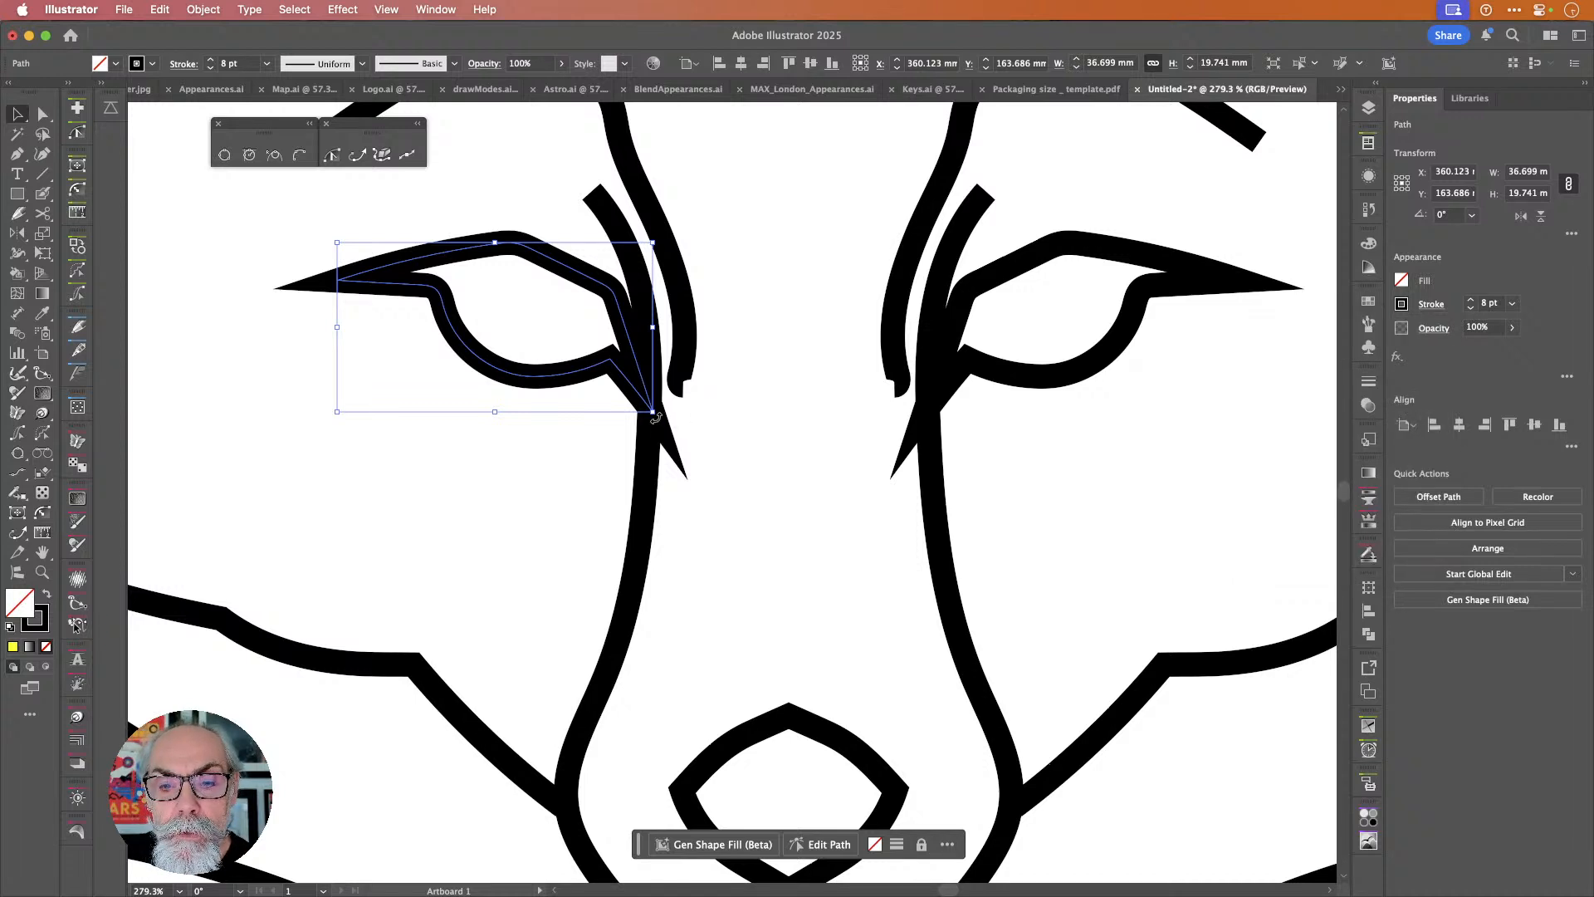
# Try to scale the inner corner anchors of both eyes together to fix the protruding points, and undo the scaling.
pyautogui.scroll(5, 658, 413)
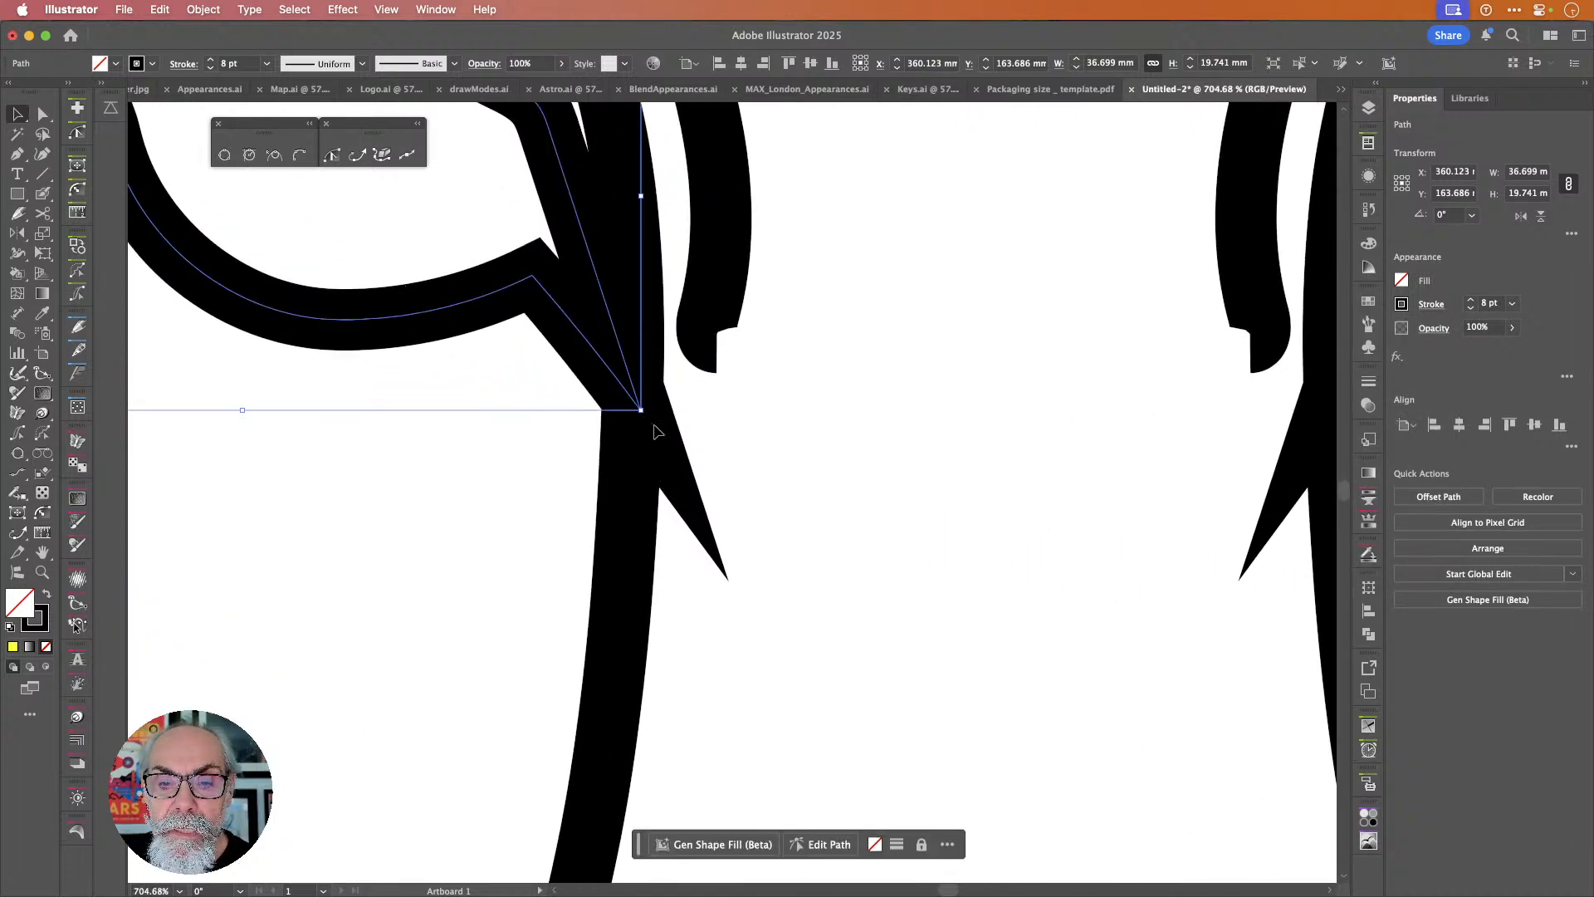
pyautogui.press('a')
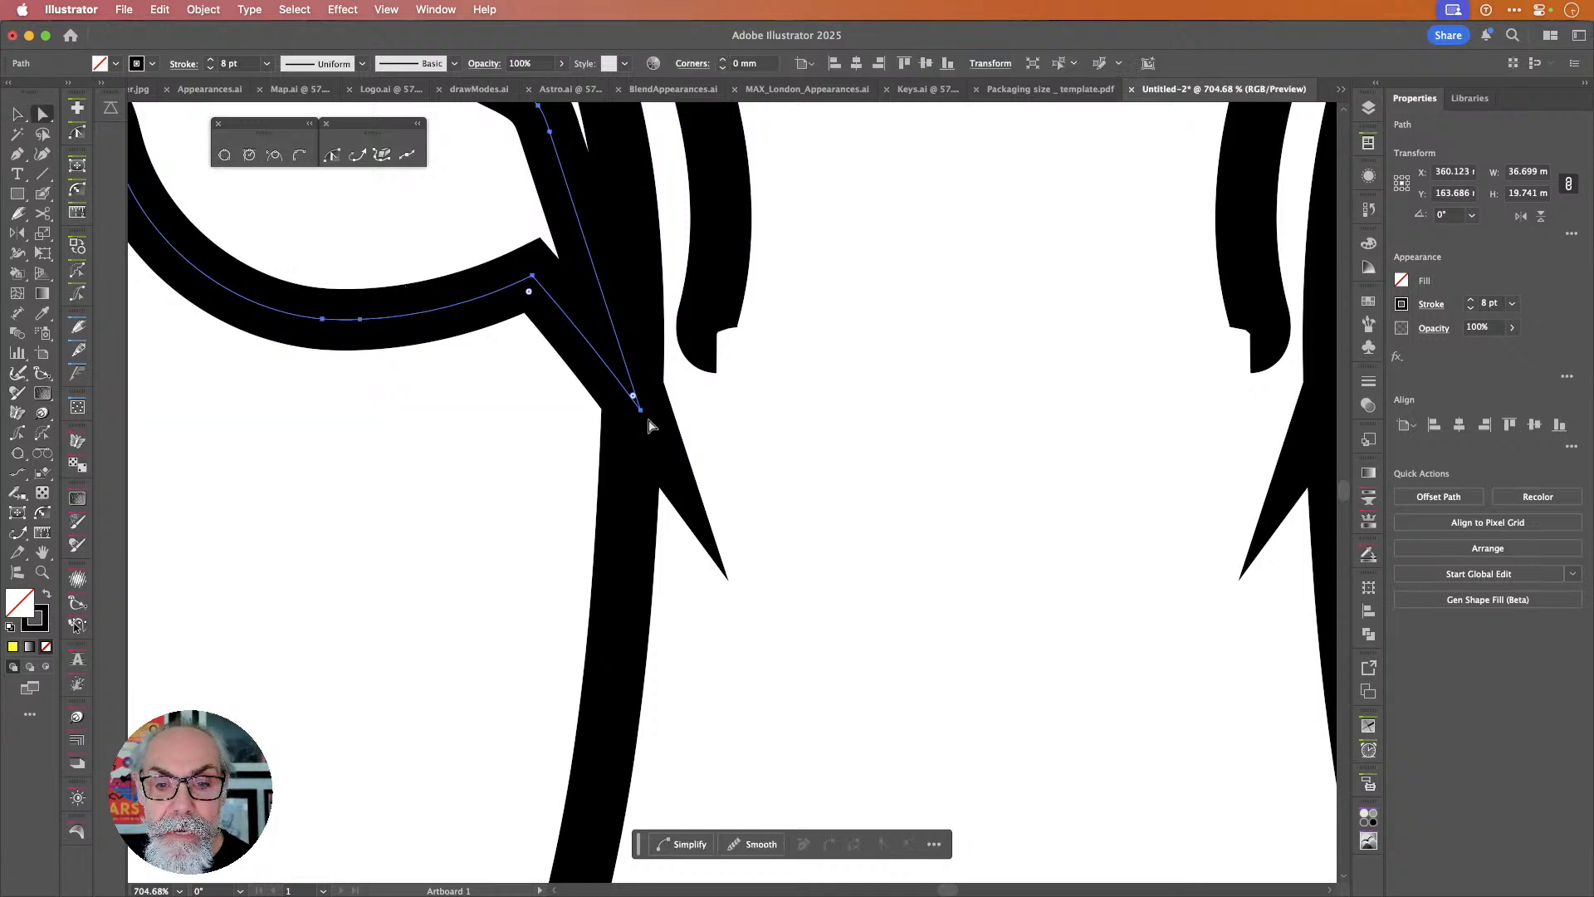
pyautogui.click(641, 410)
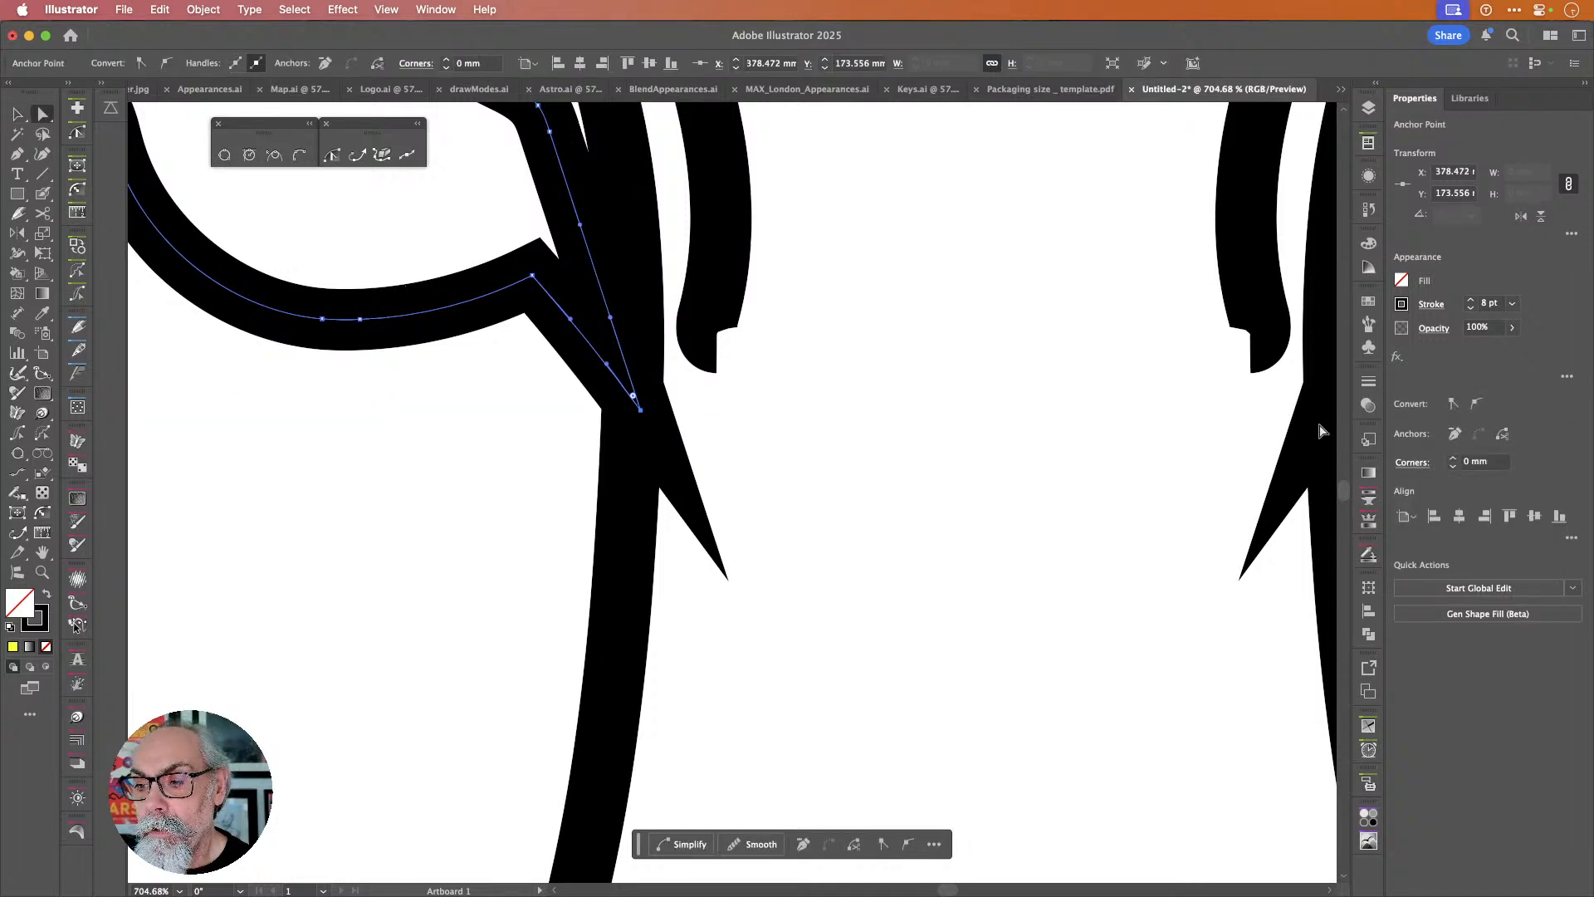
pyautogui.hscroll(5, 1260, 450)
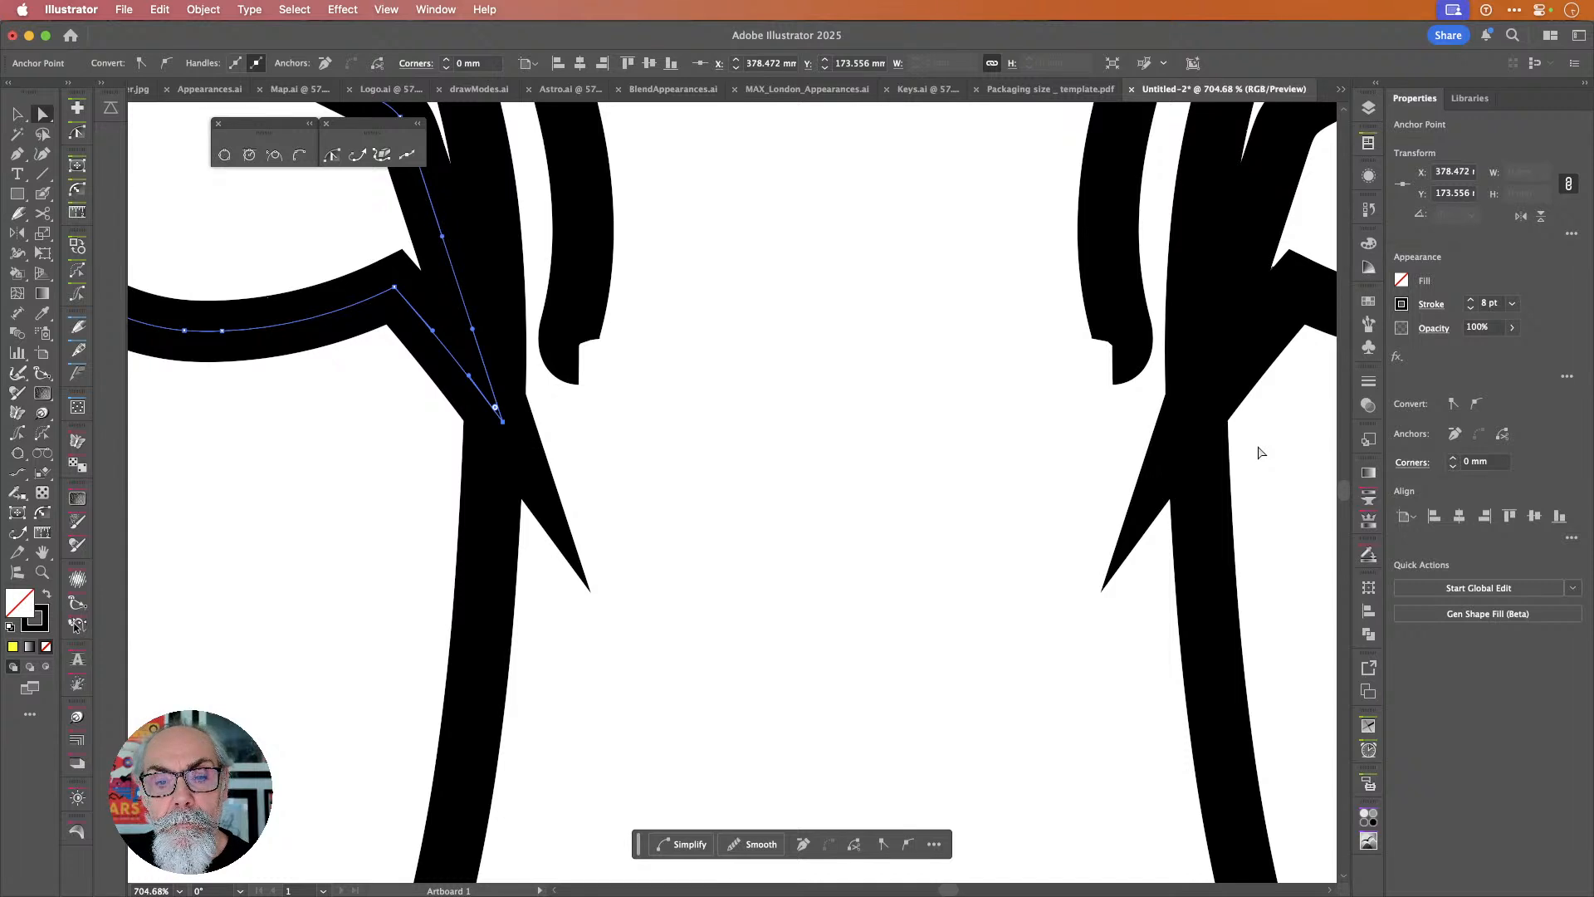
pyautogui.keyDown('shift'); pyautogui.click(1189, 421); pyautogui.keyUp('shift')
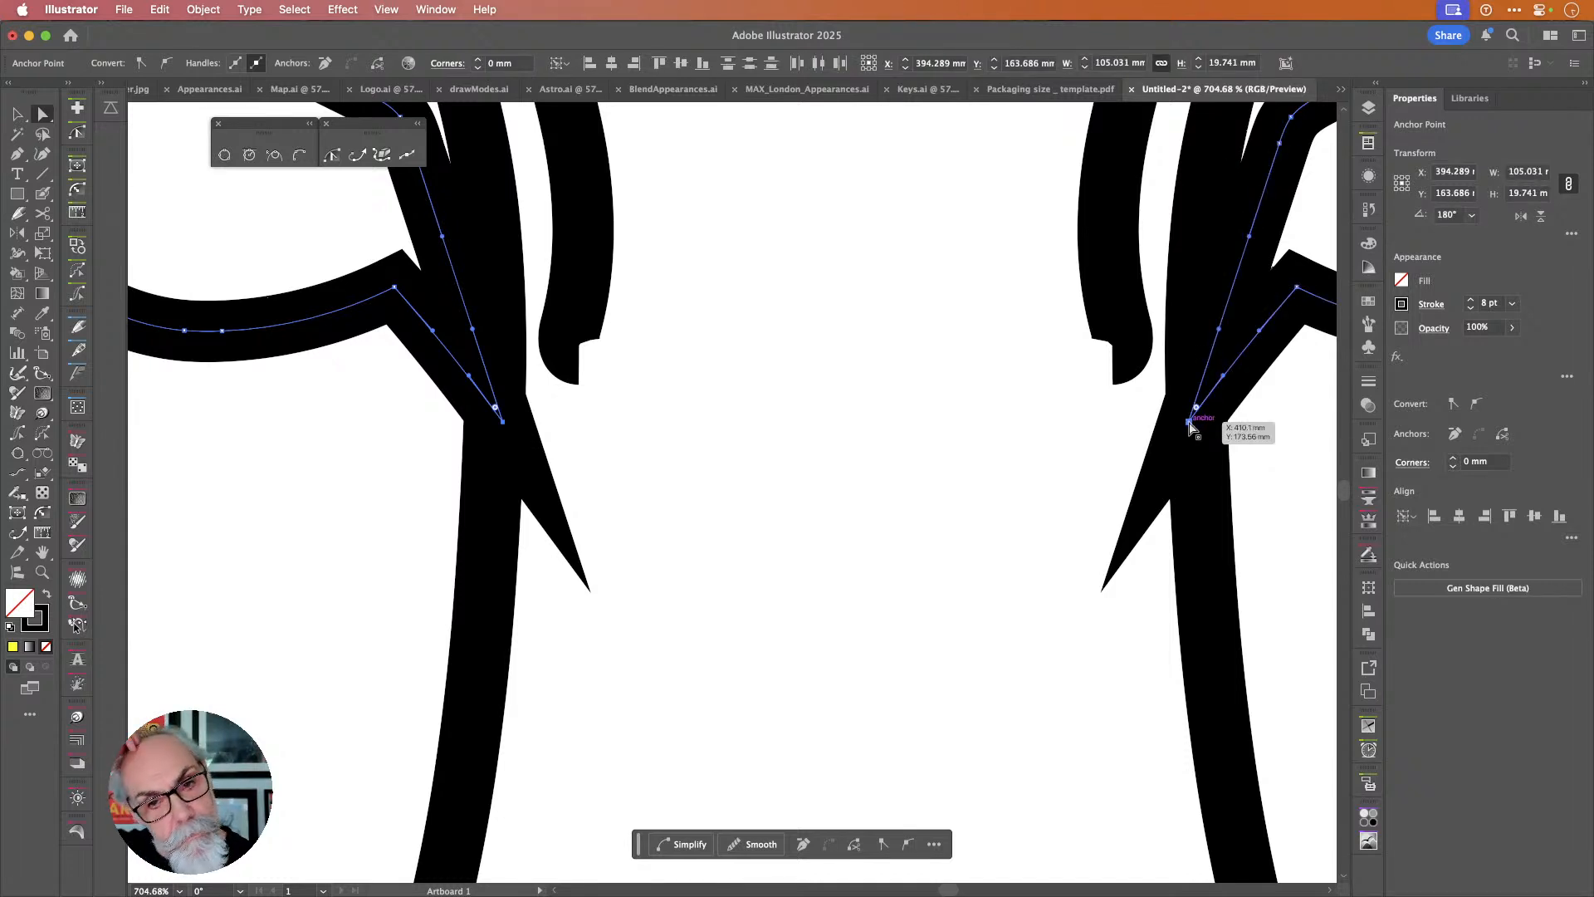
pyautogui.press('s')
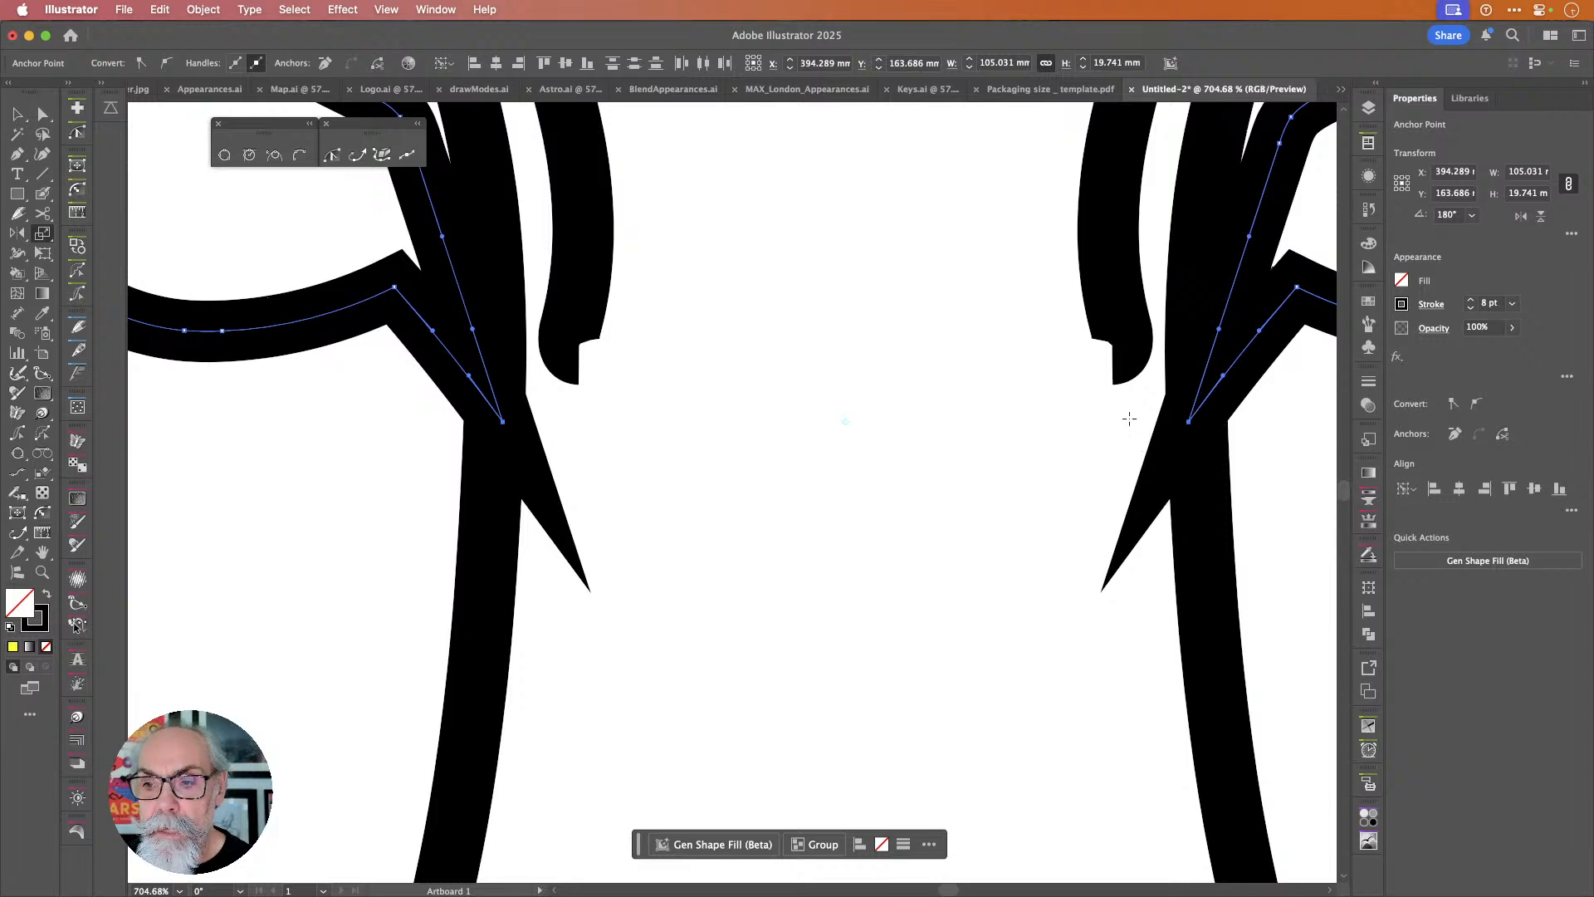
pyautogui.moveTo(1091, 424); pyautogui.dragTo(1033, 358)
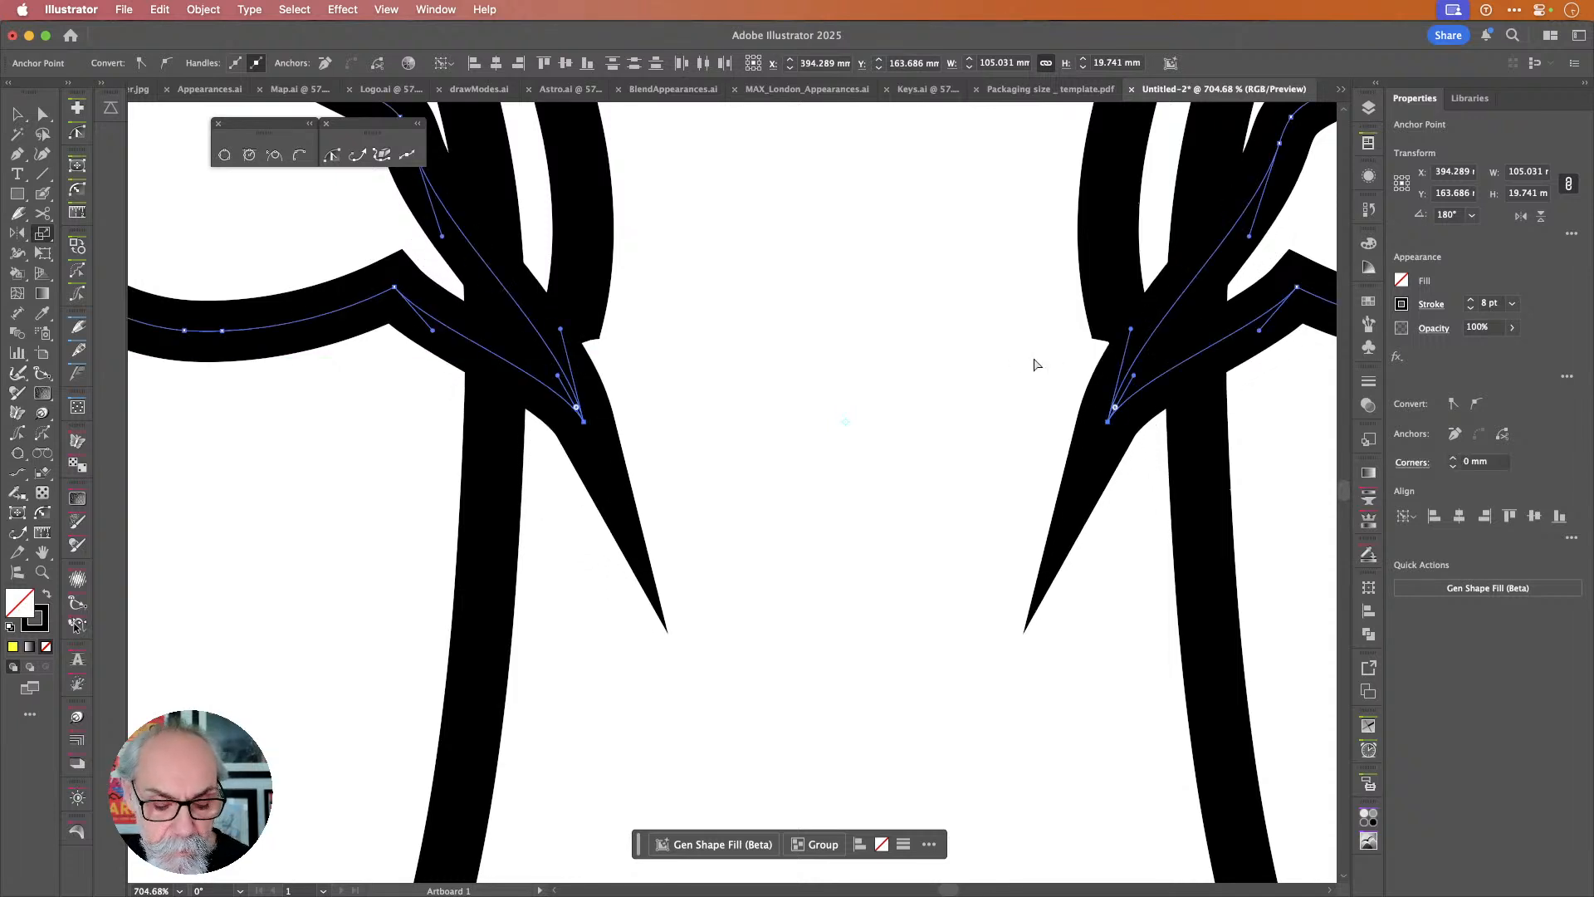
pyautogui.press('super+z')
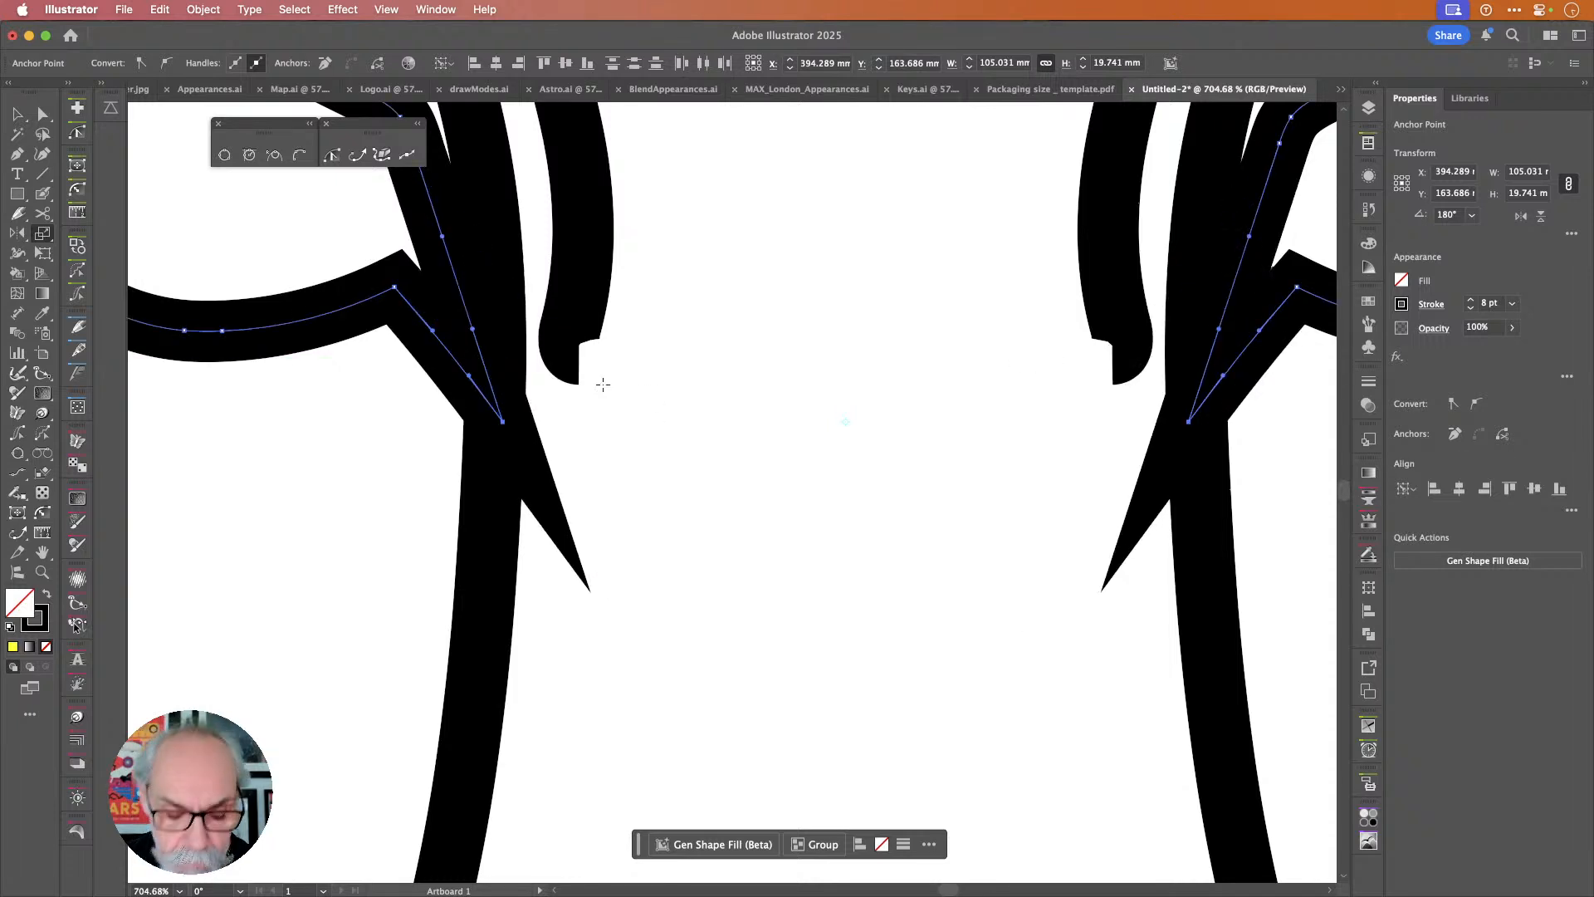
# In Outline mode, select all the paths and remove the tips crossing the nose lines at both inner eye corners with Shape Builder.
pyautogui.press('super+y')
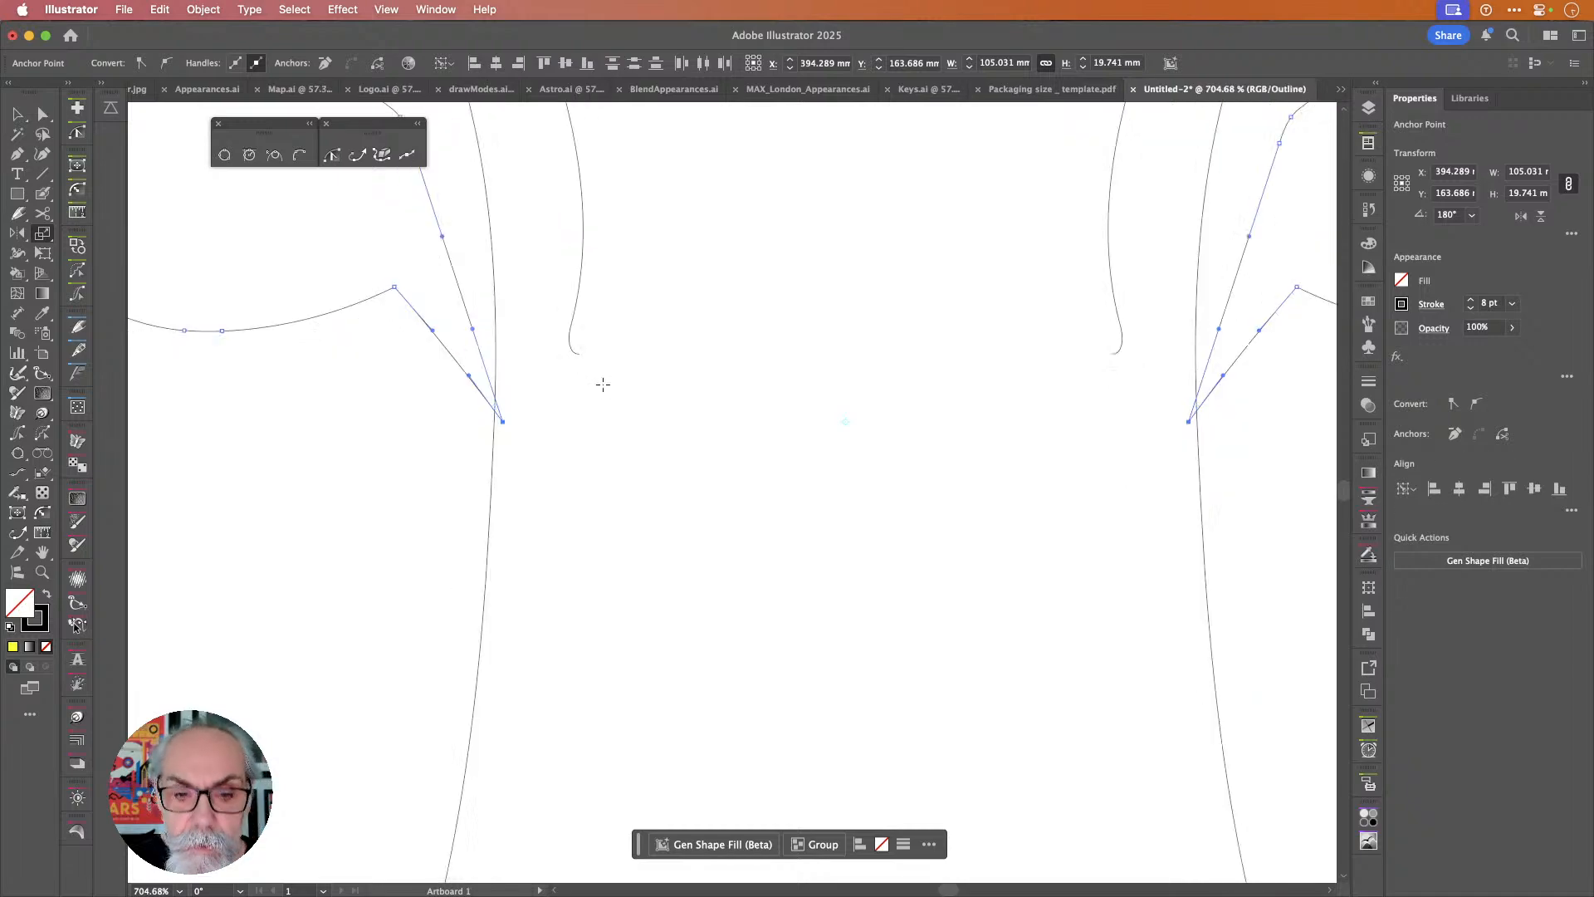
pyautogui.press('super+a')
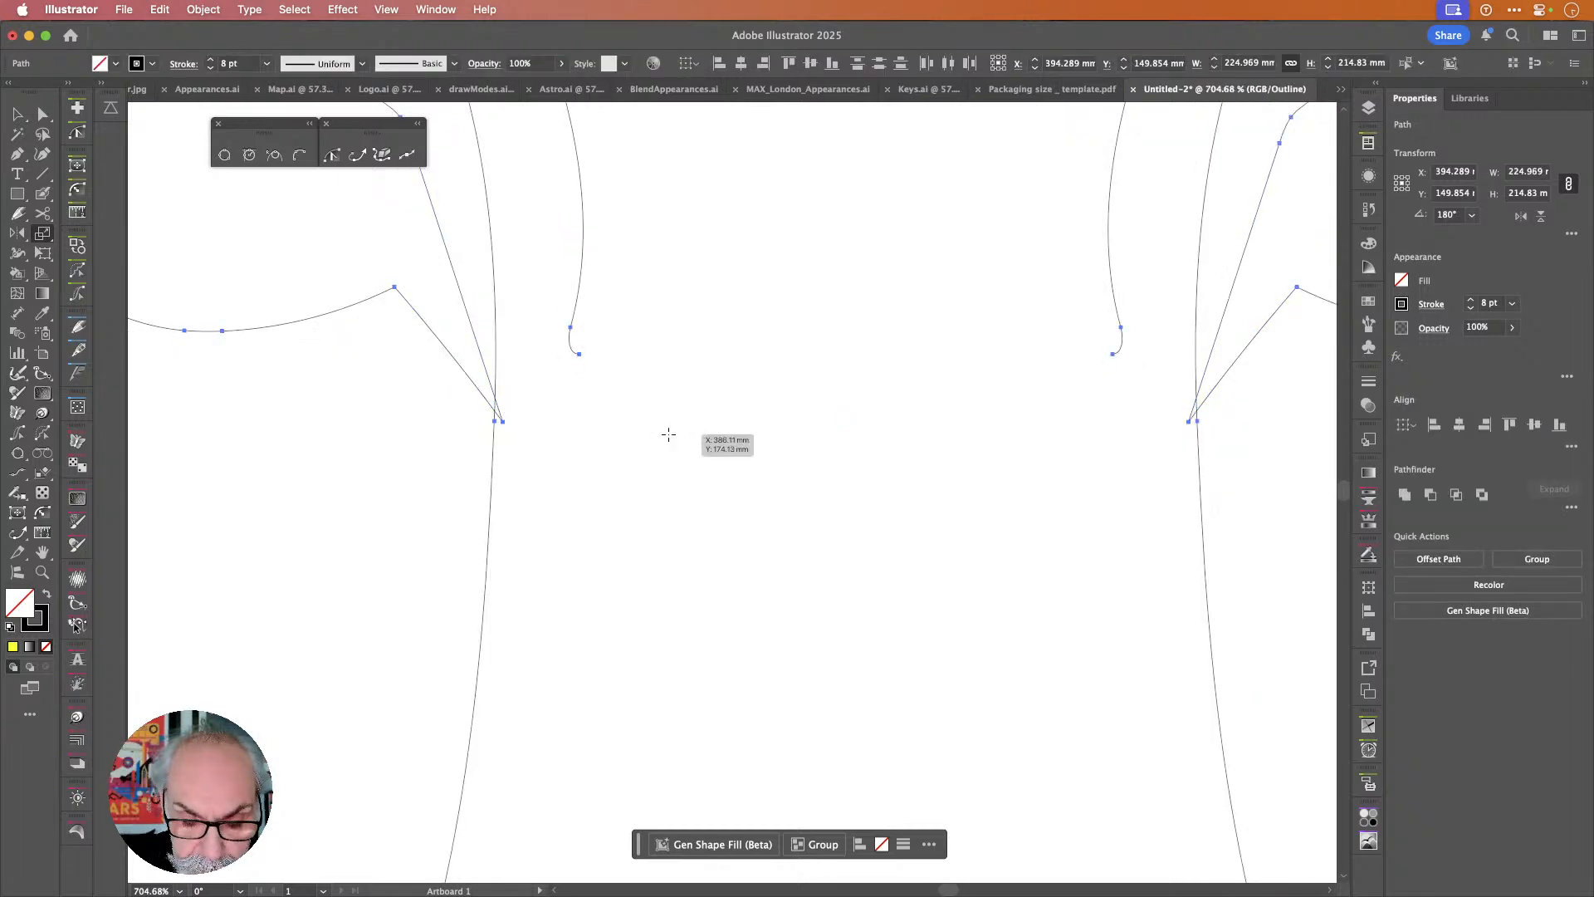
pyautogui.hotkey('shift', 'm')
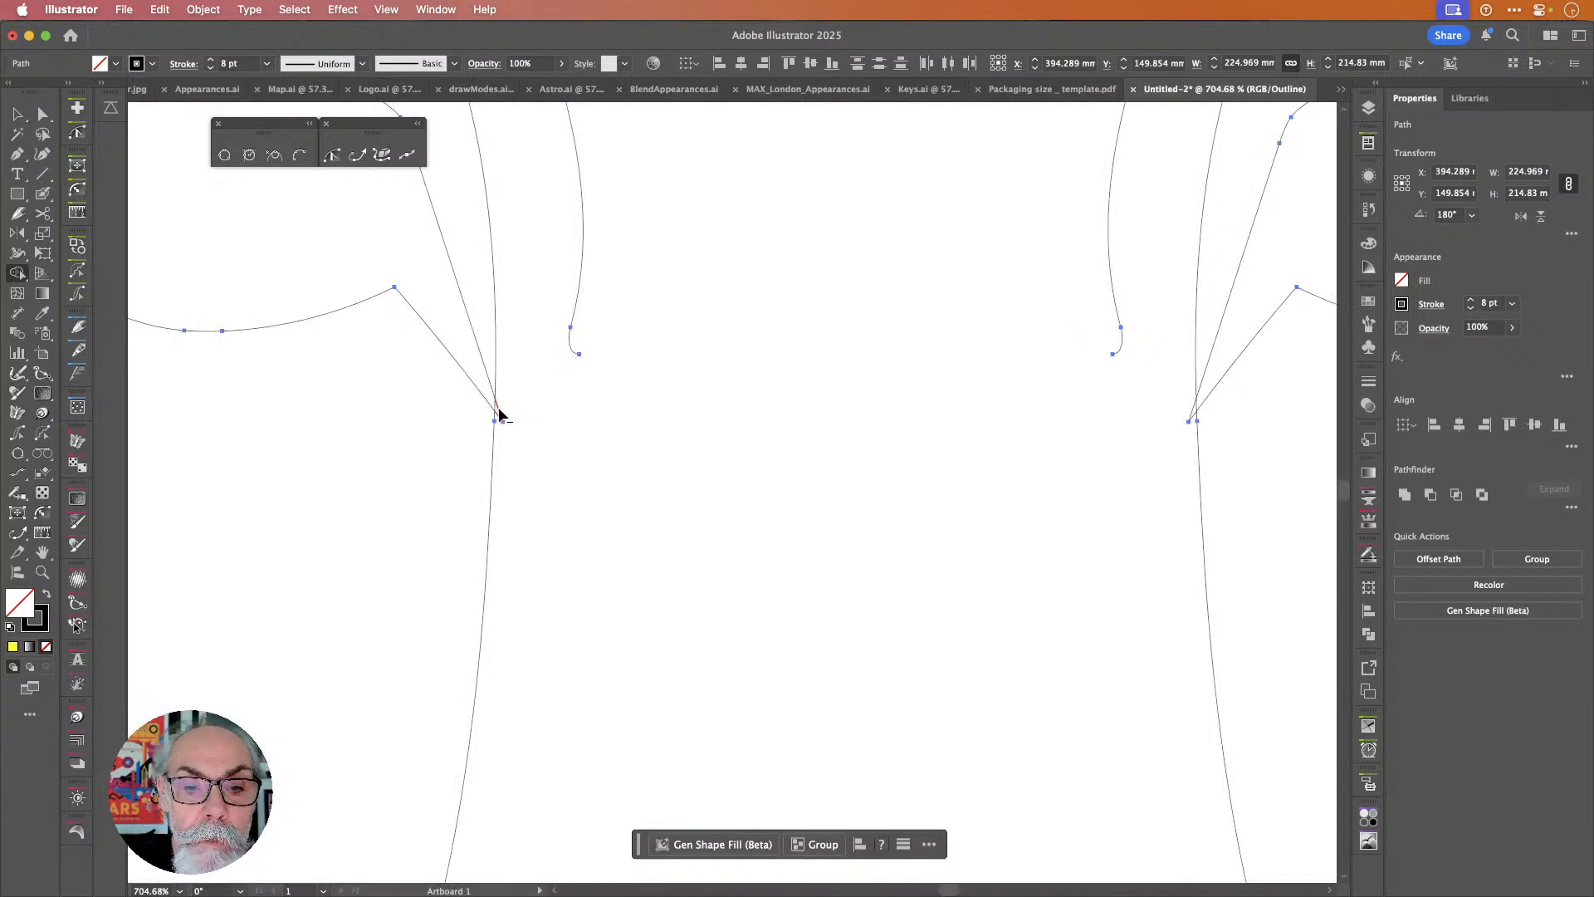
pyautogui.moveTo(500, 406)
pyautogui.mouseDown()
pyautogui.moveTo(1095, 435)
pyautogui.moveTo(1193, 418)
pyautogui.mouseUp()
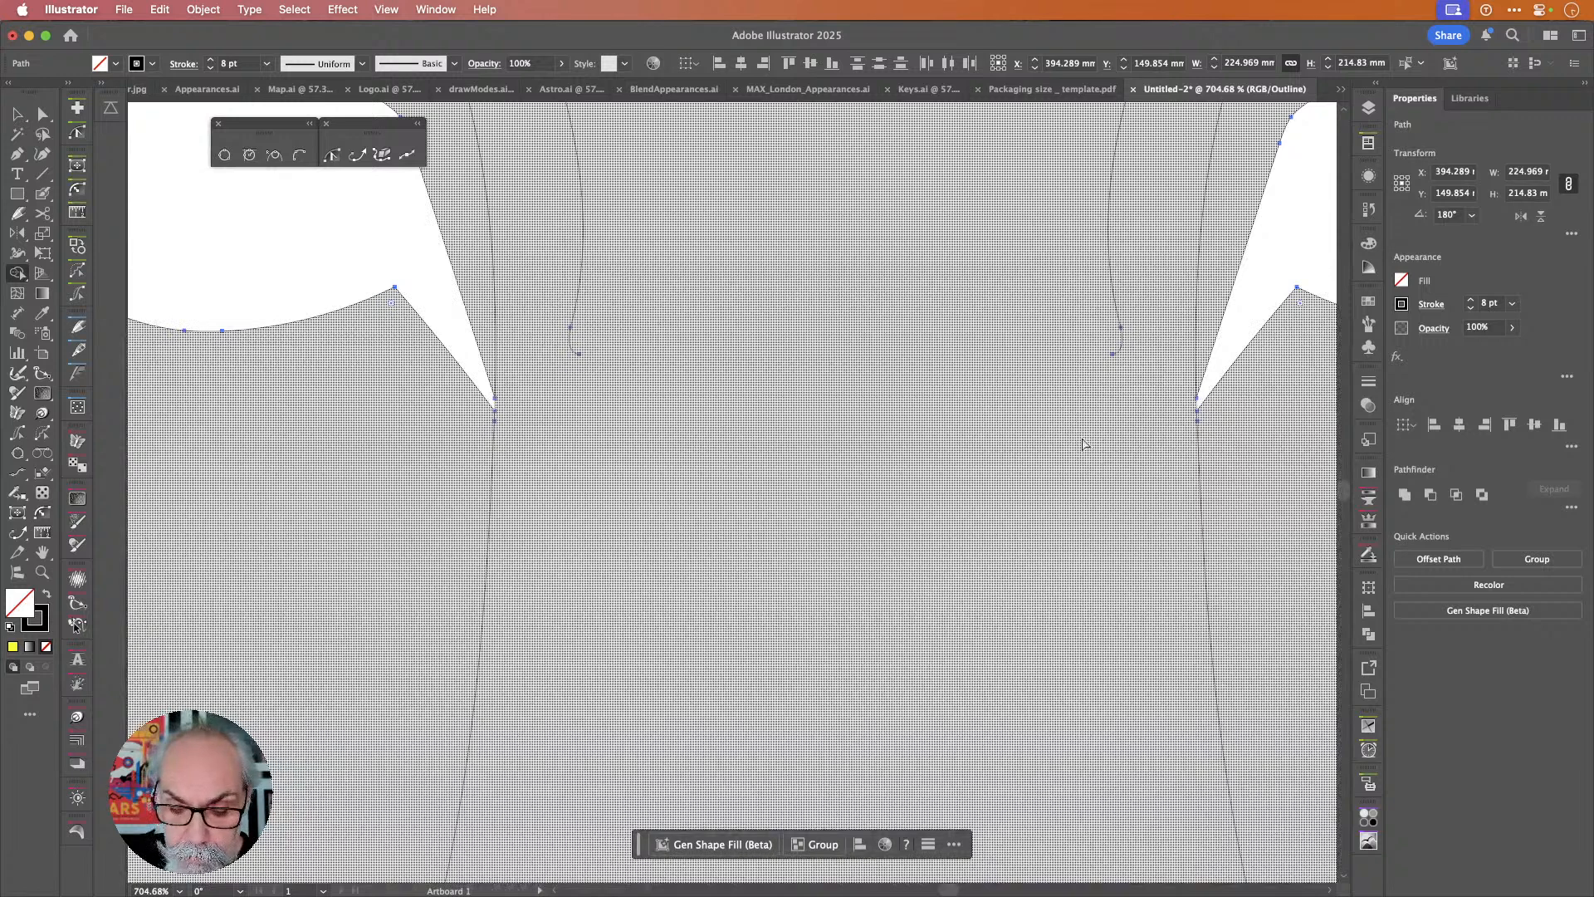
pyautogui.press('super+y')
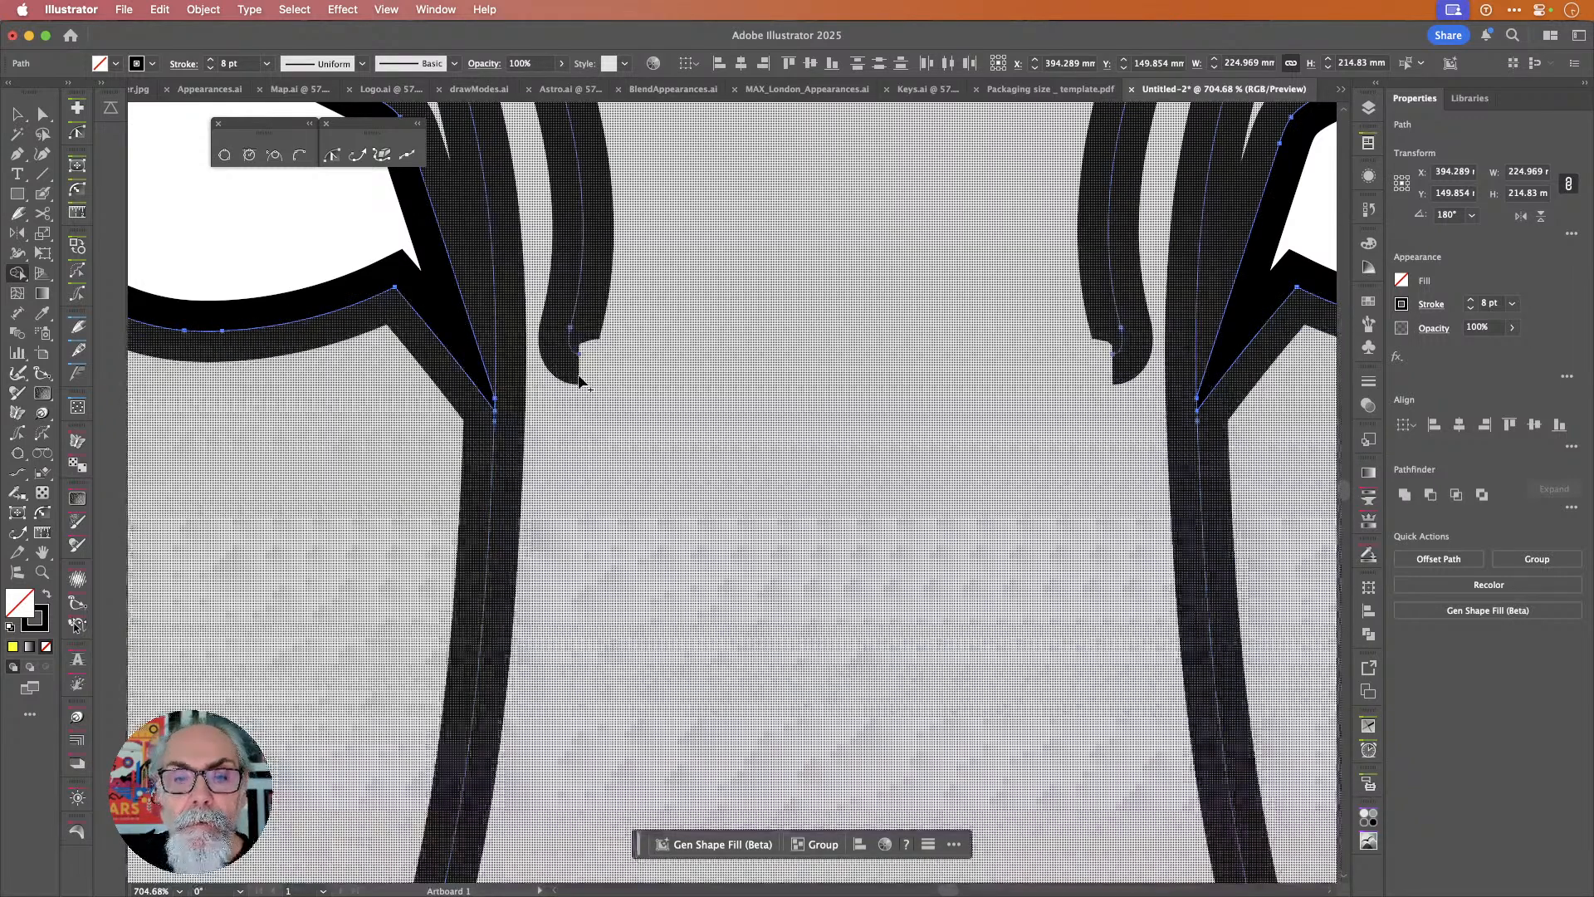
# Delete the hooked end anchor at the lower end of each brow line and deselect the artwork.
pyautogui.press('p')
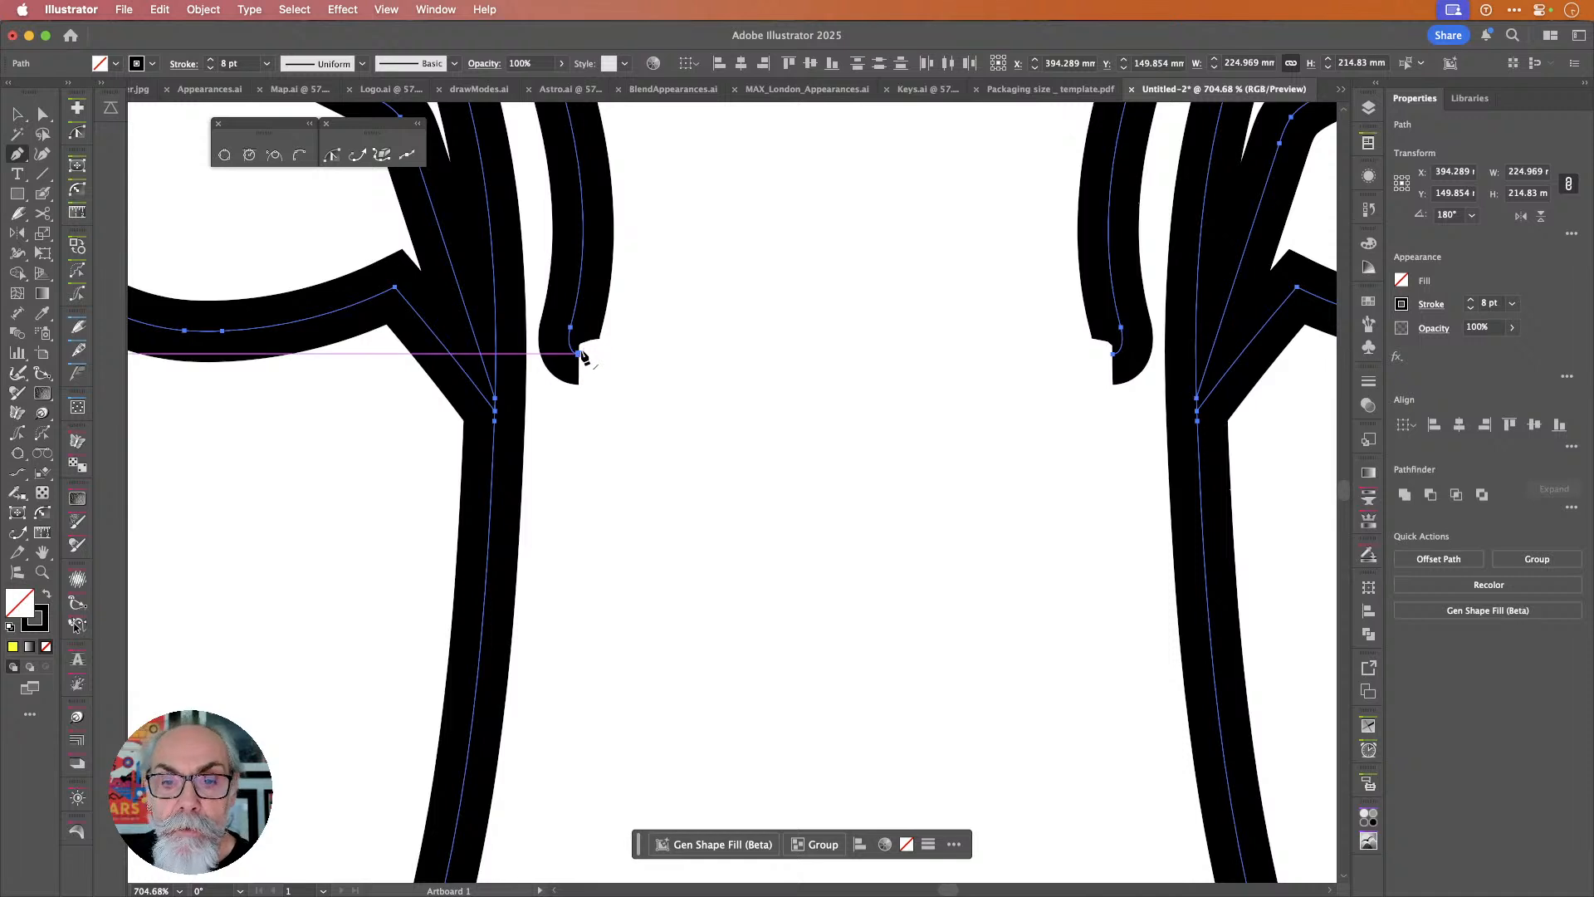
pyautogui.press('a')
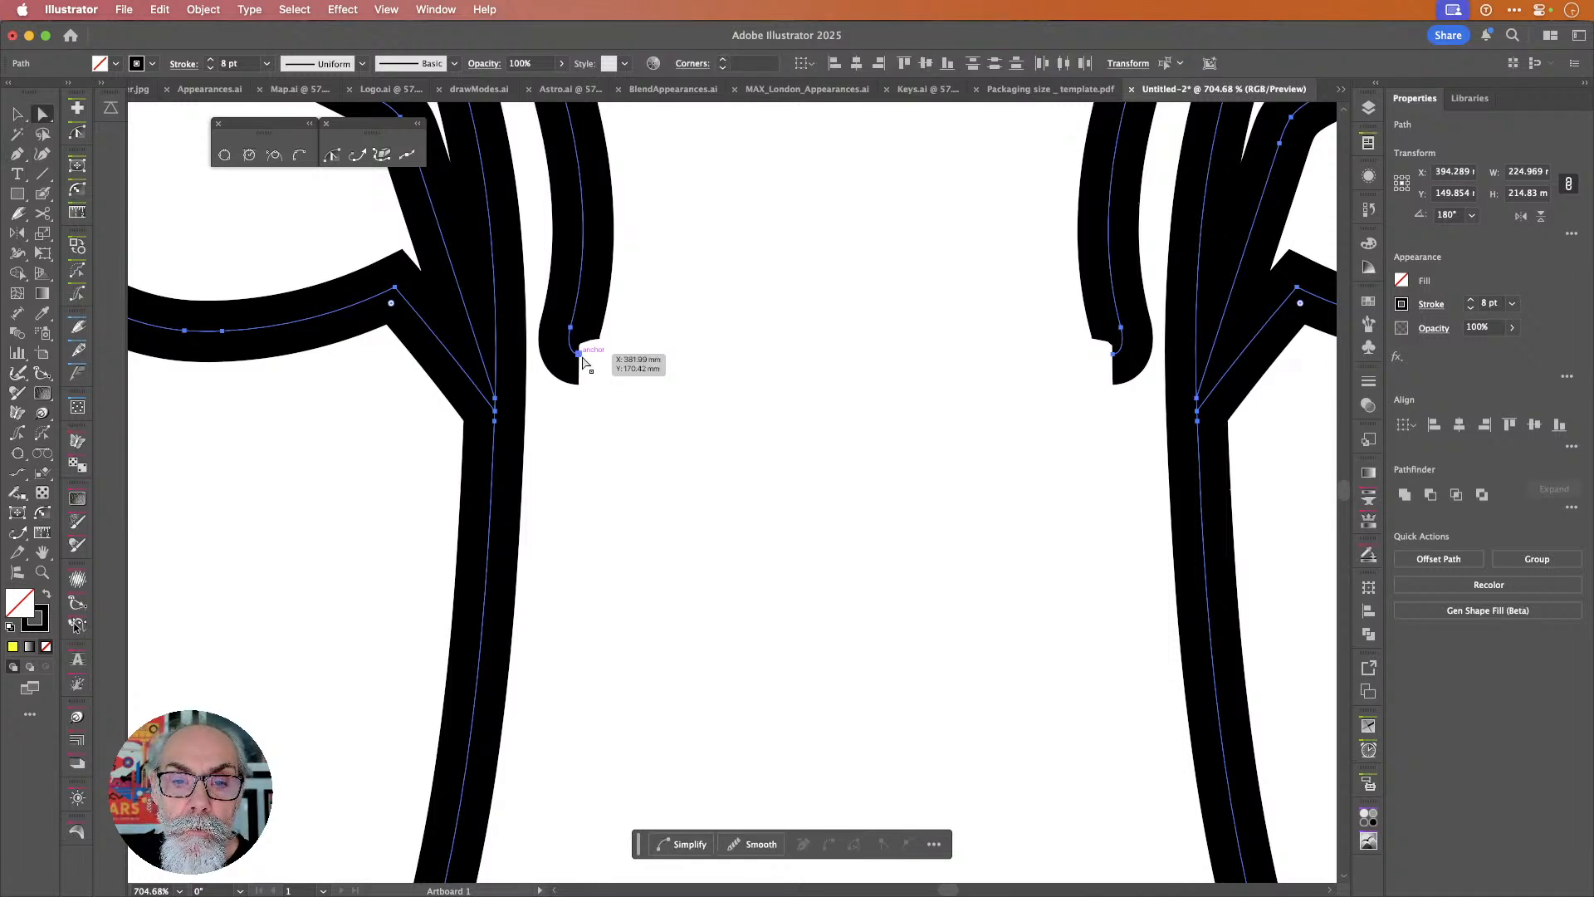
pyautogui.click(580, 355)
pyautogui.press('Delete')
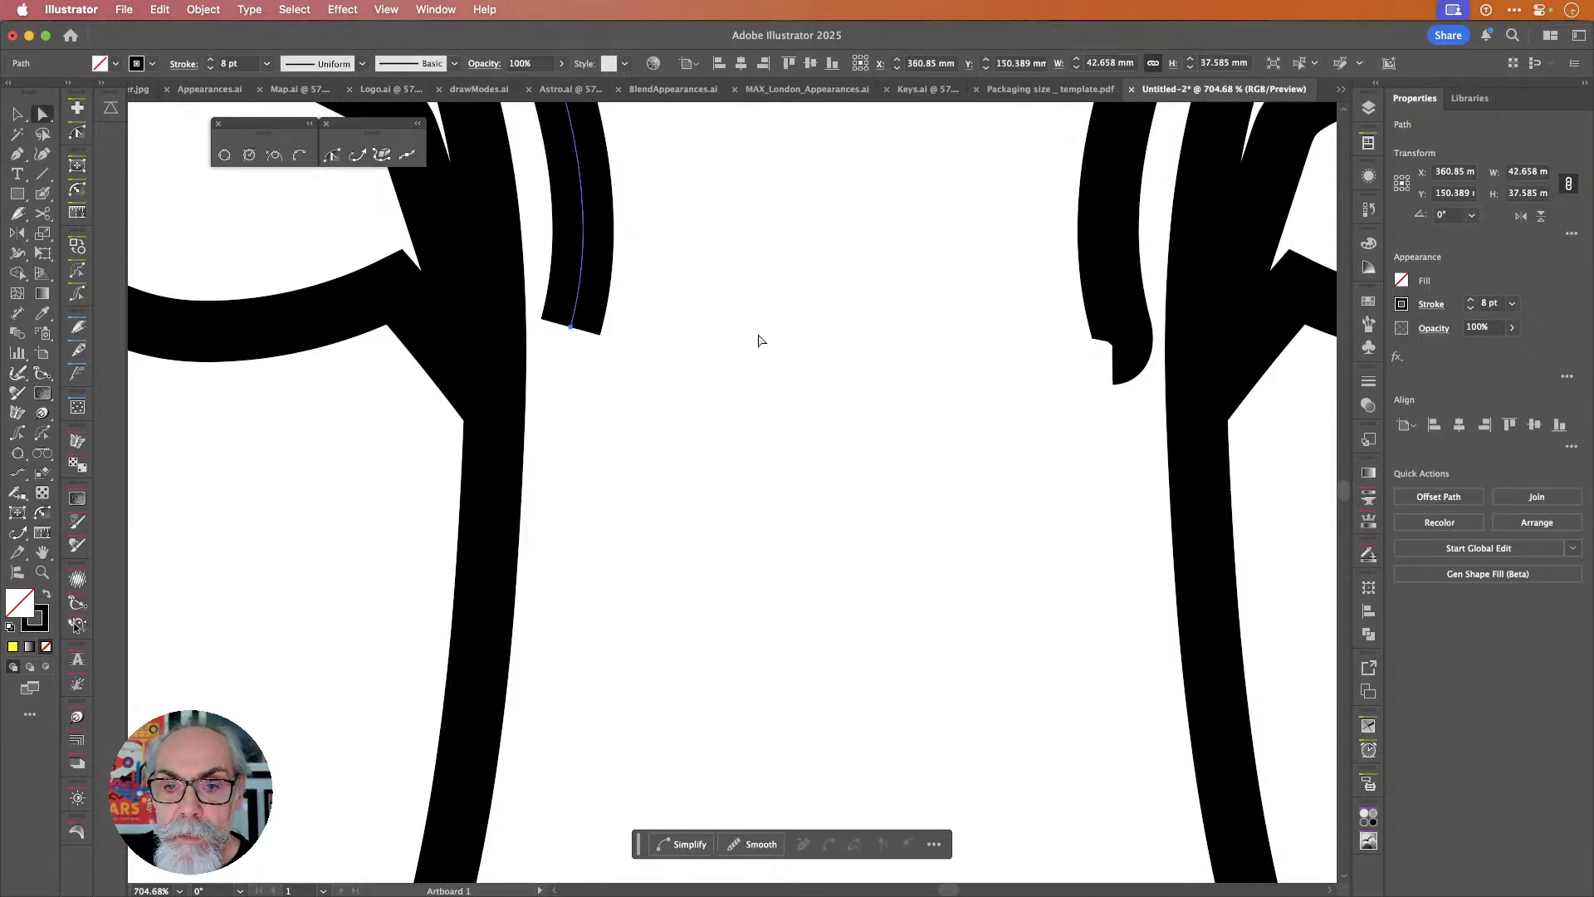
pyautogui.click(1111, 355)
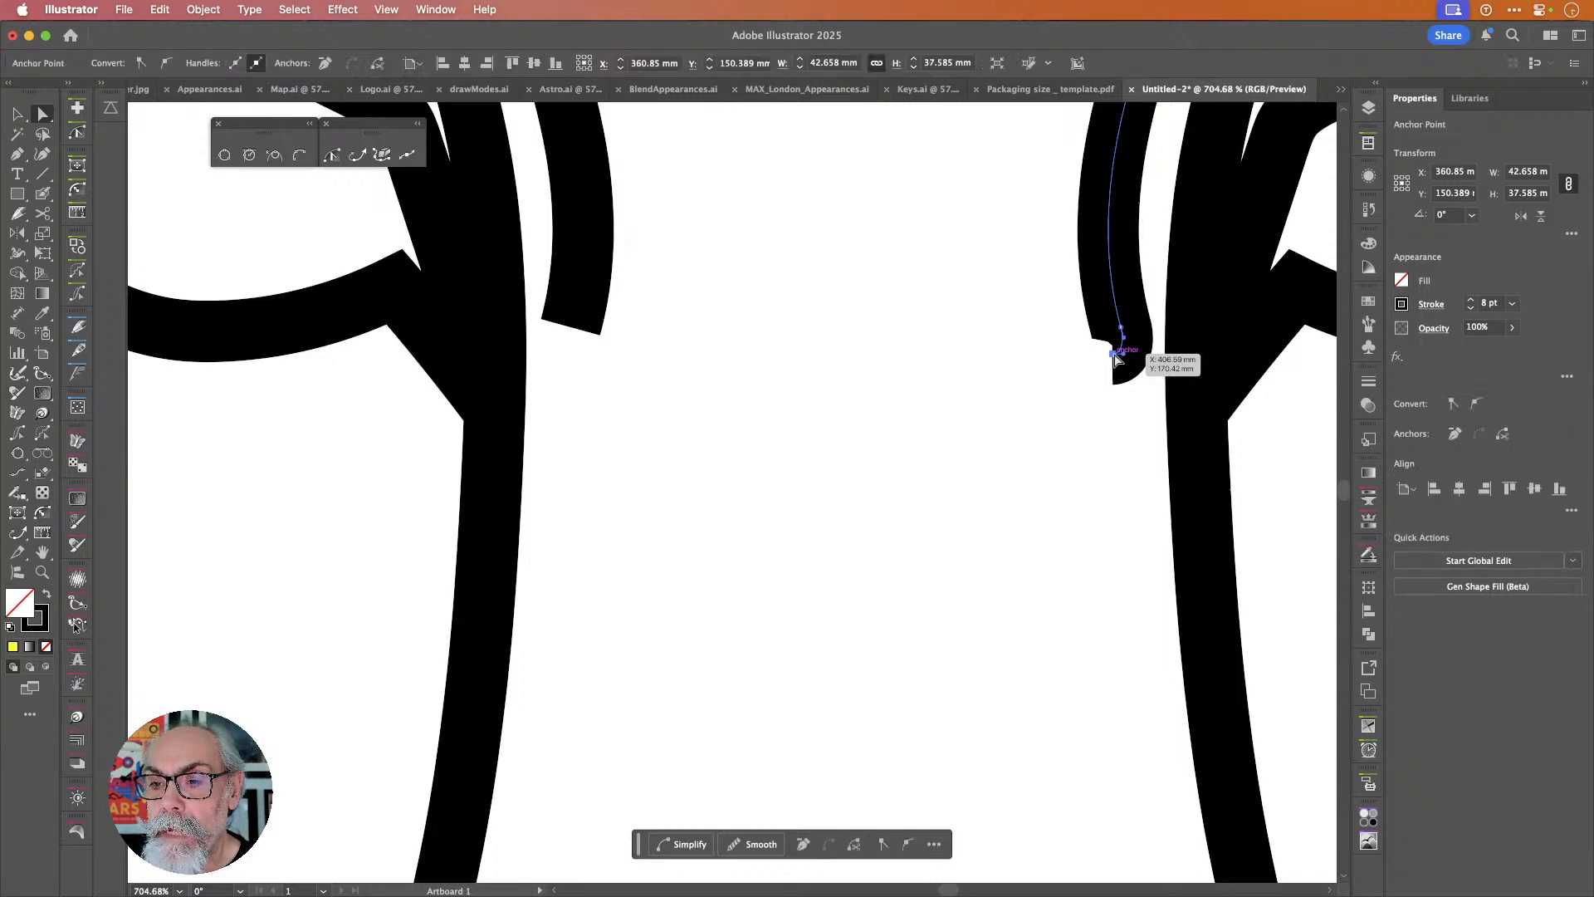
pyautogui.press('Delete')
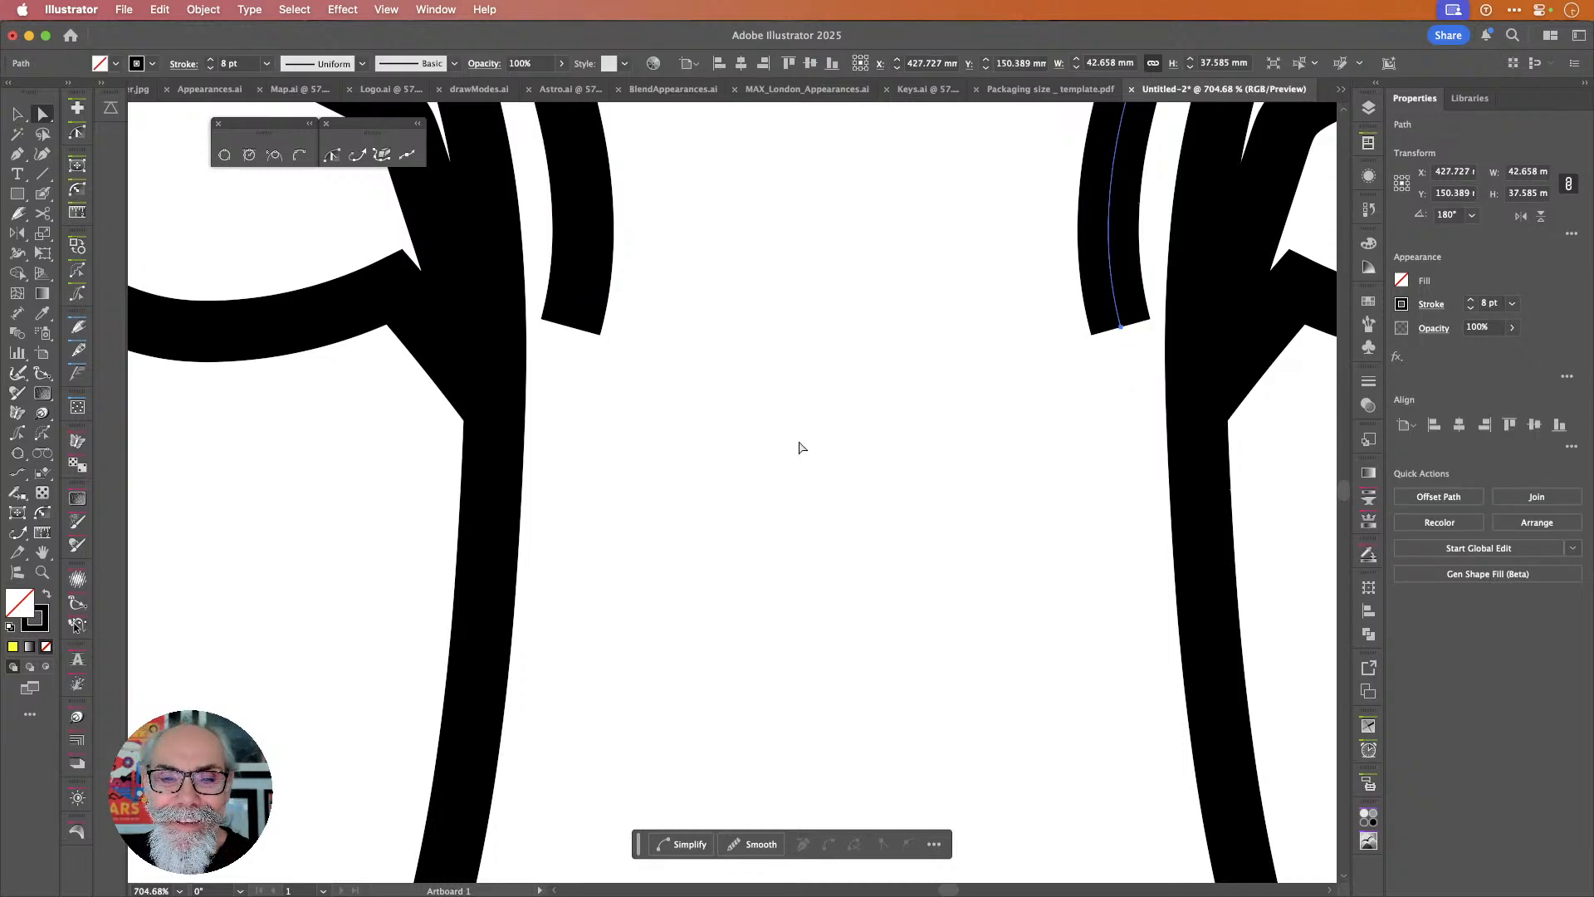
pyautogui.press('super+0')
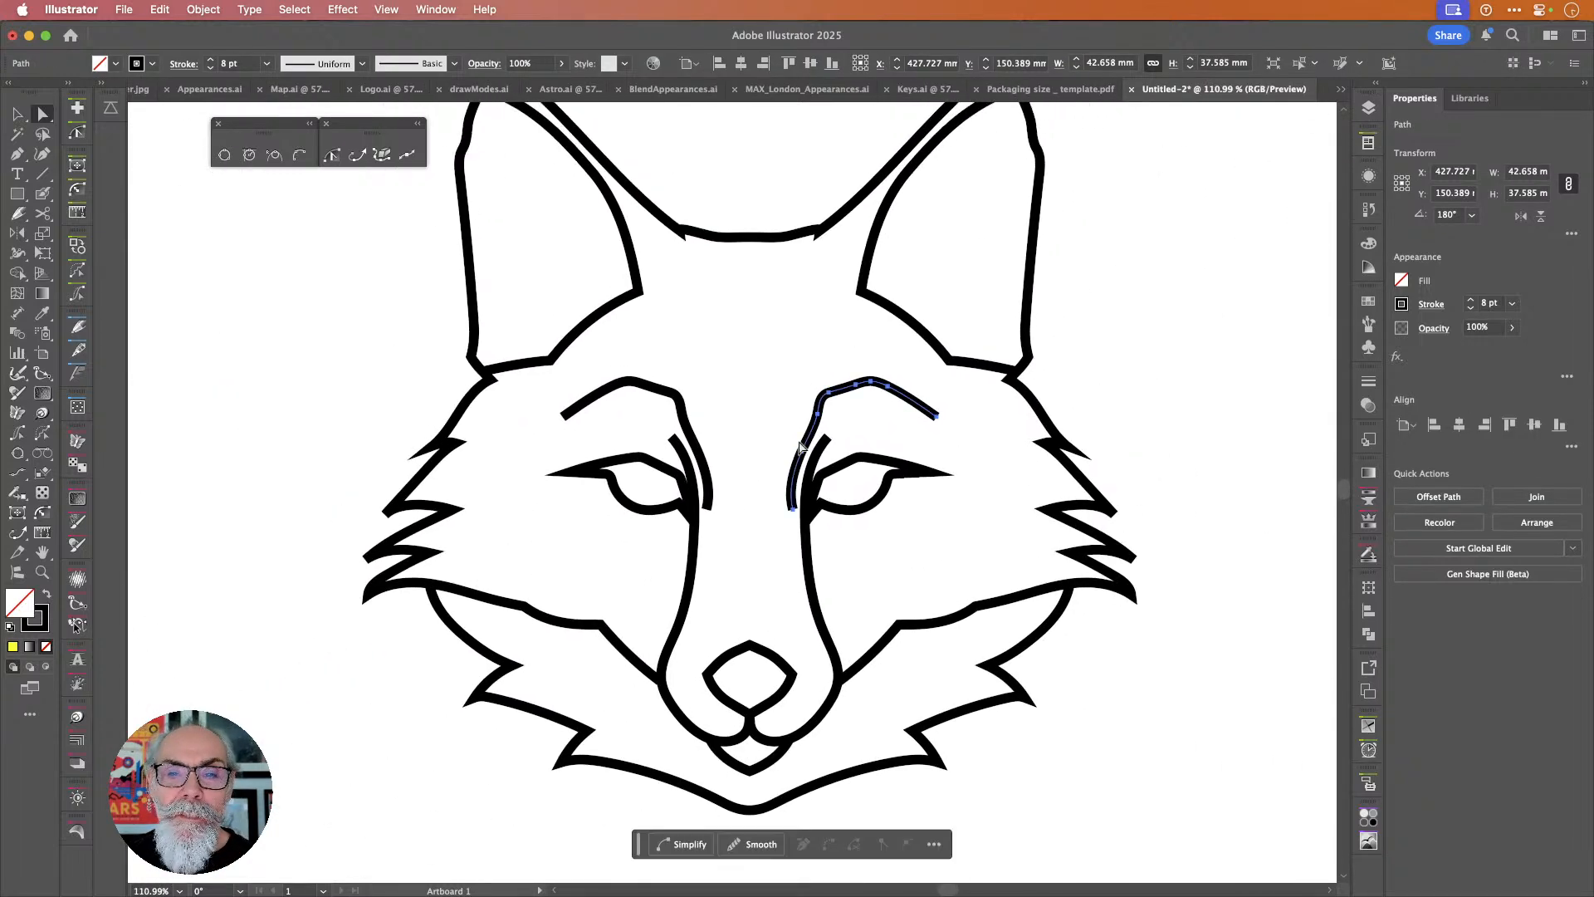
pyautogui.click(362, 286)
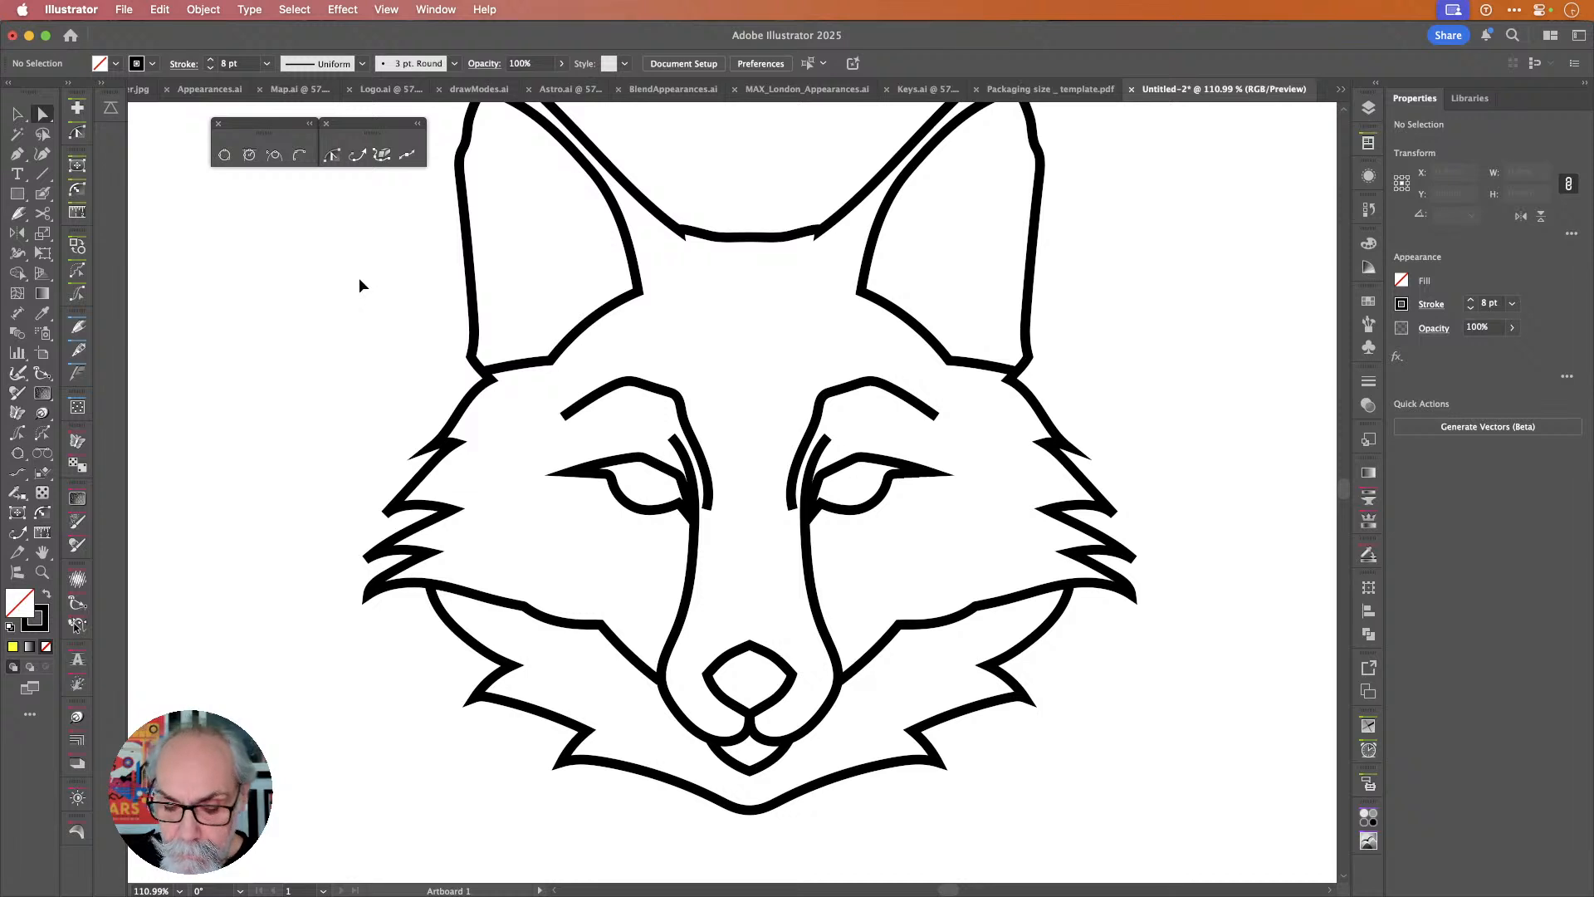
# Change the artboard preset to Fit to Artwork Bounds.
pyautogui.scroll(-3, 637, 315)
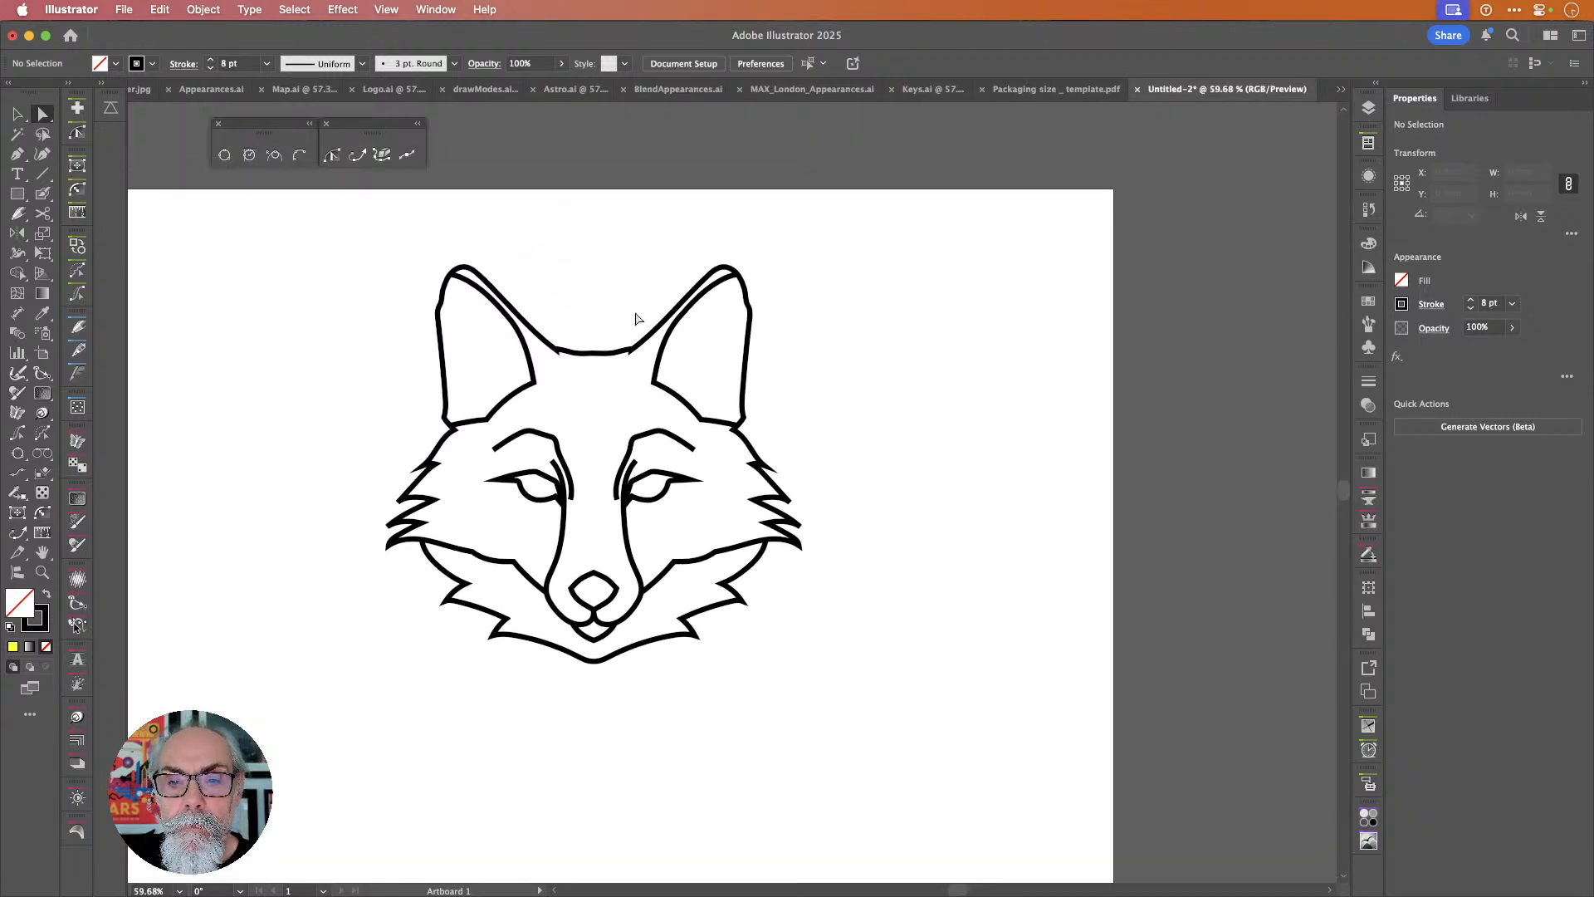
pyautogui.hscroll(-3, 637, 318)
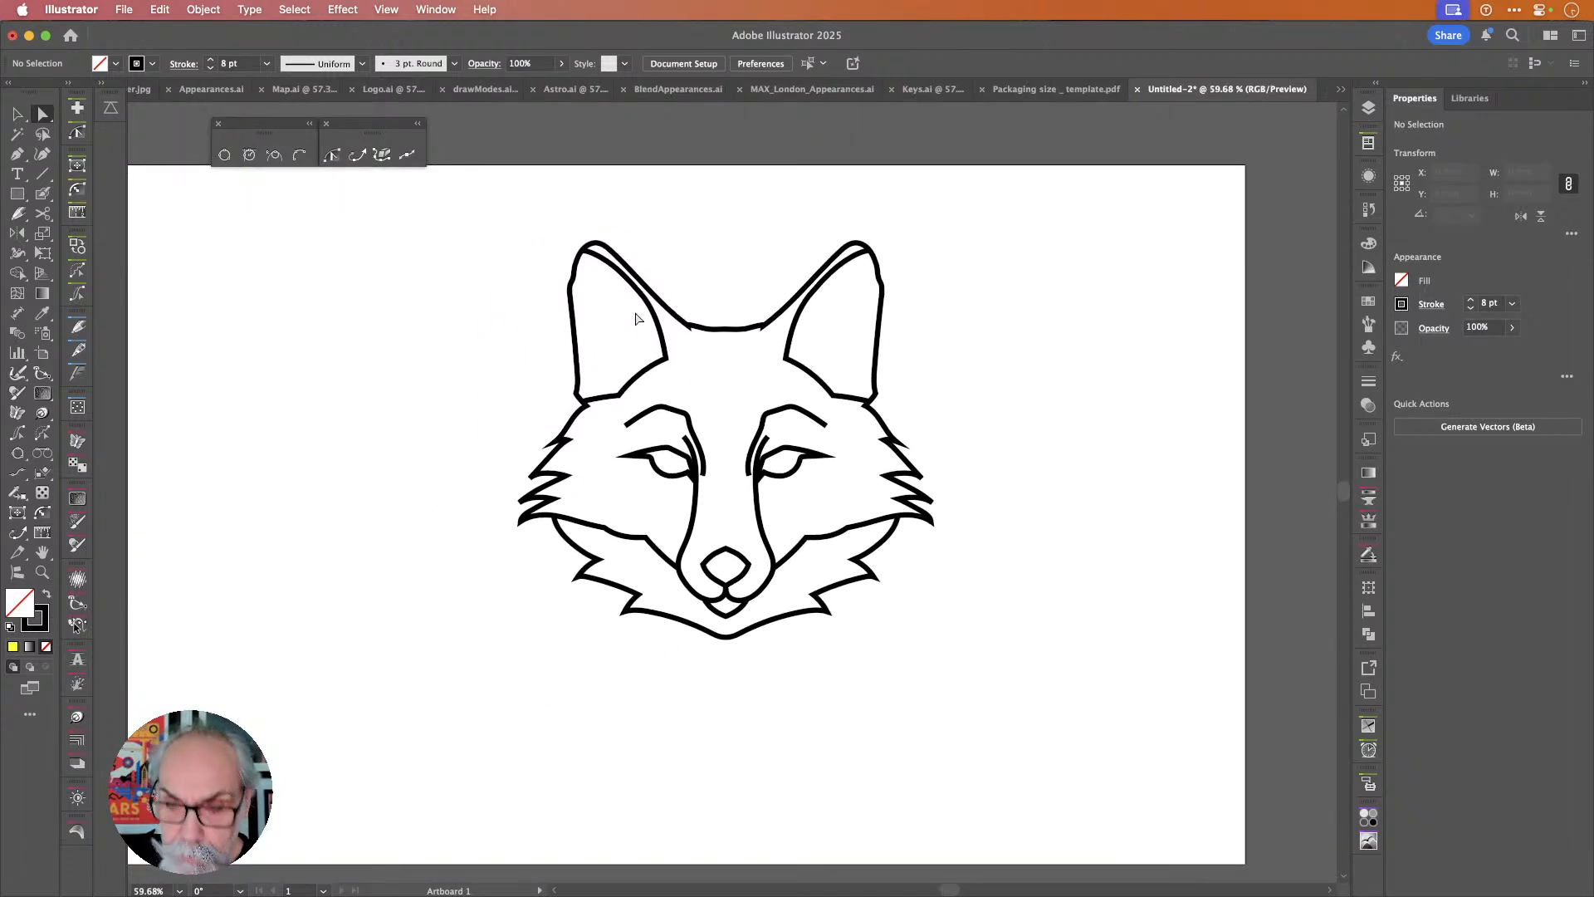
pyautogui.scroll(-2, 759, 305)
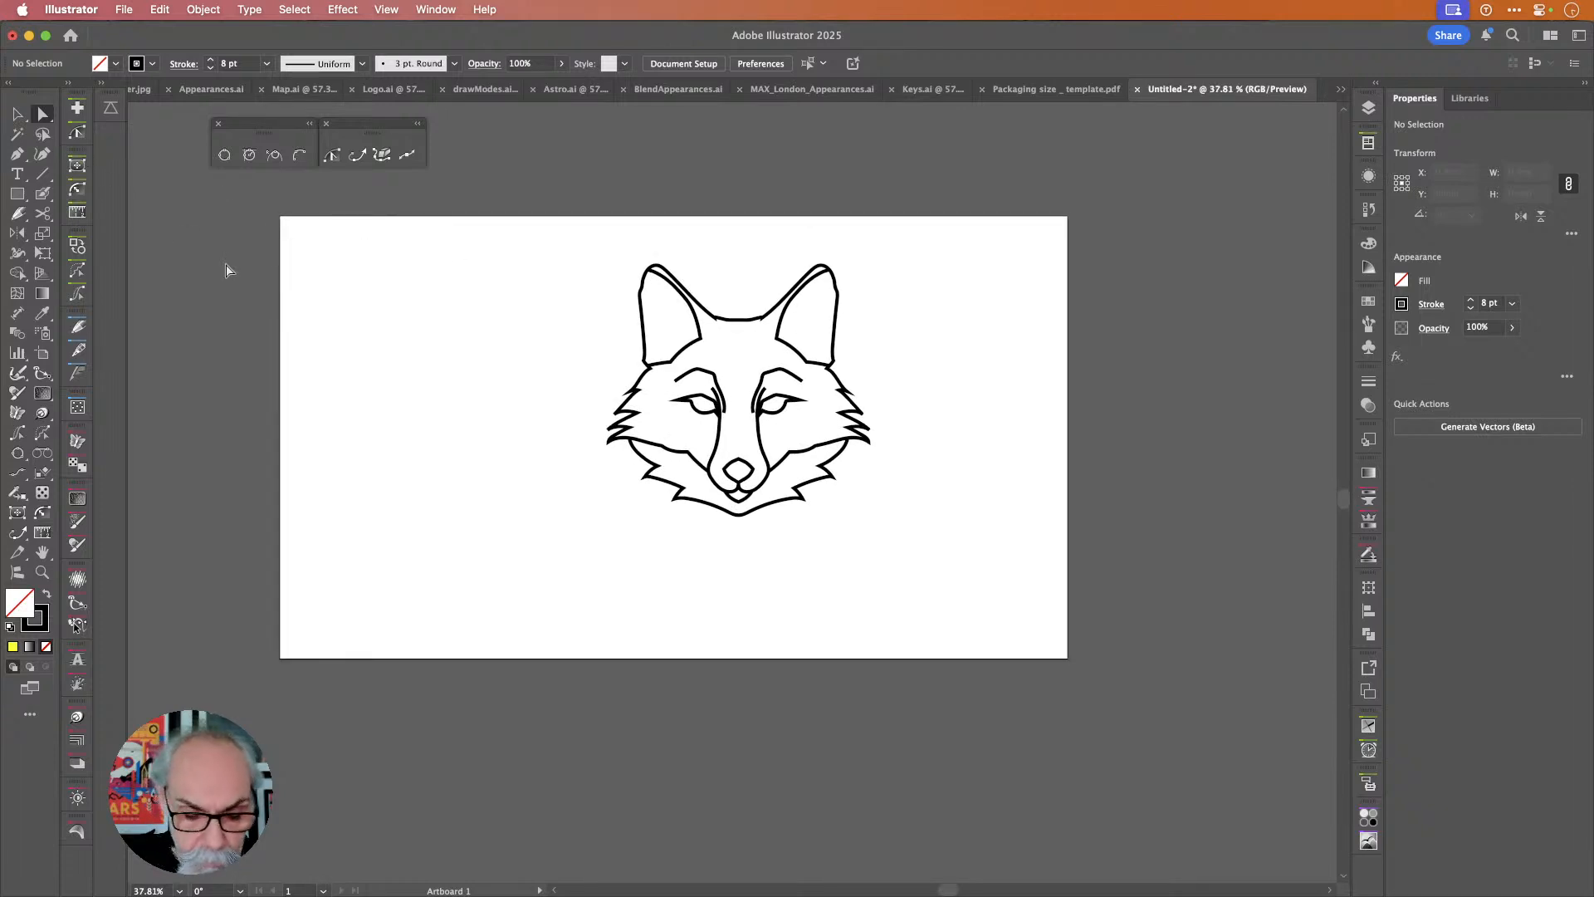
pyautogui.hotkey('shift', 'o')
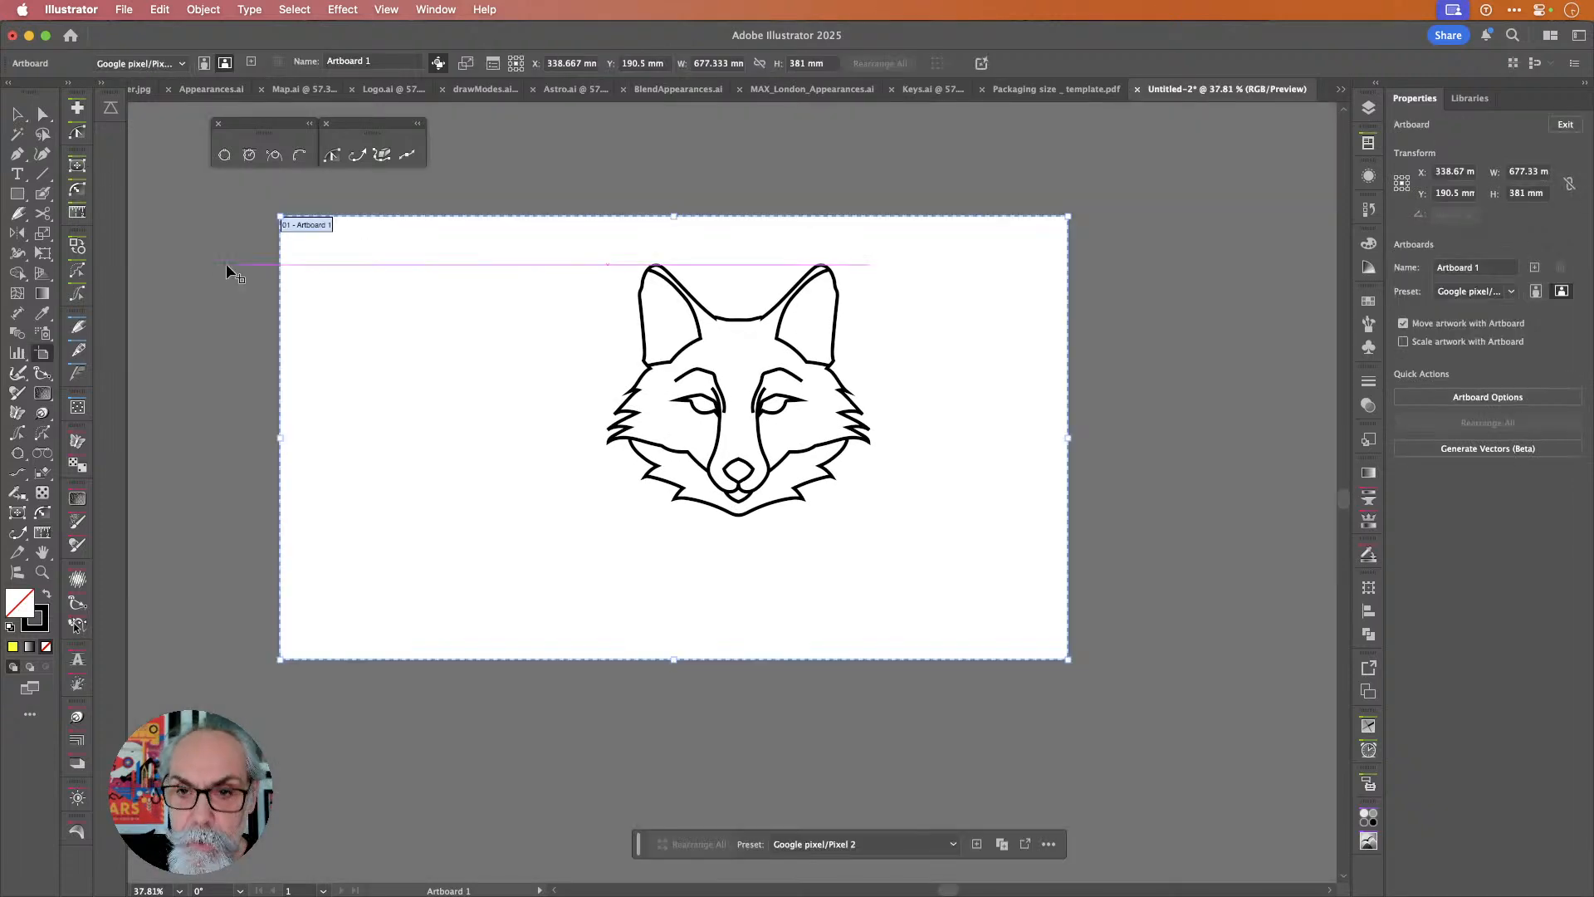
pyautogui.click(173, 64)
pyautogui.click(152, 98)
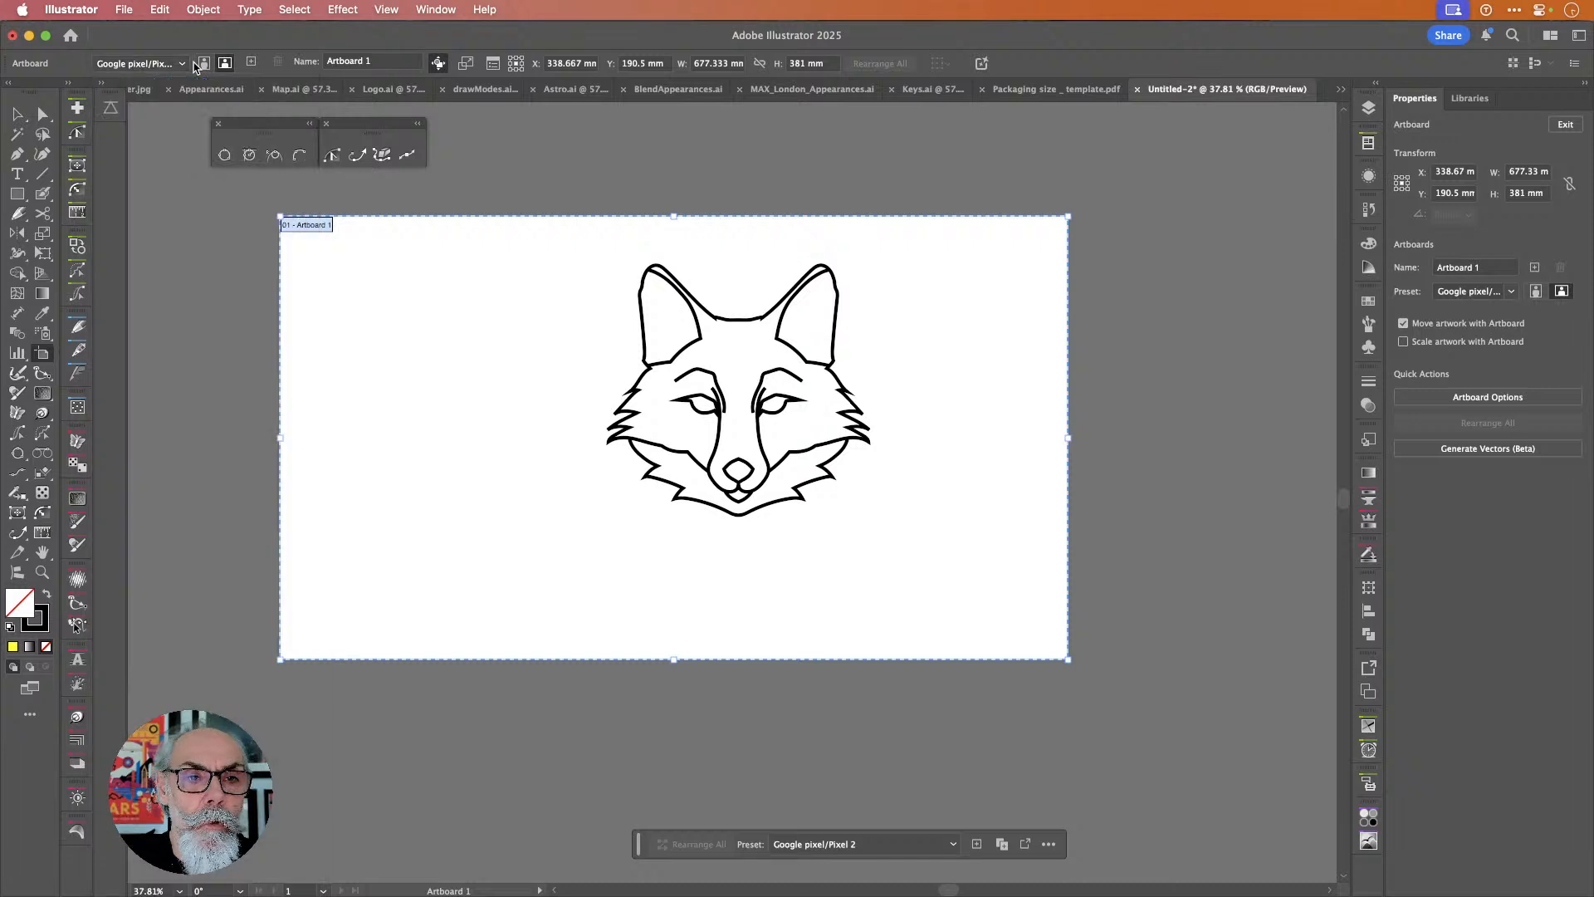
pyautogui.click(152, 65)
pyautogui.scroll(5, 162, 101)
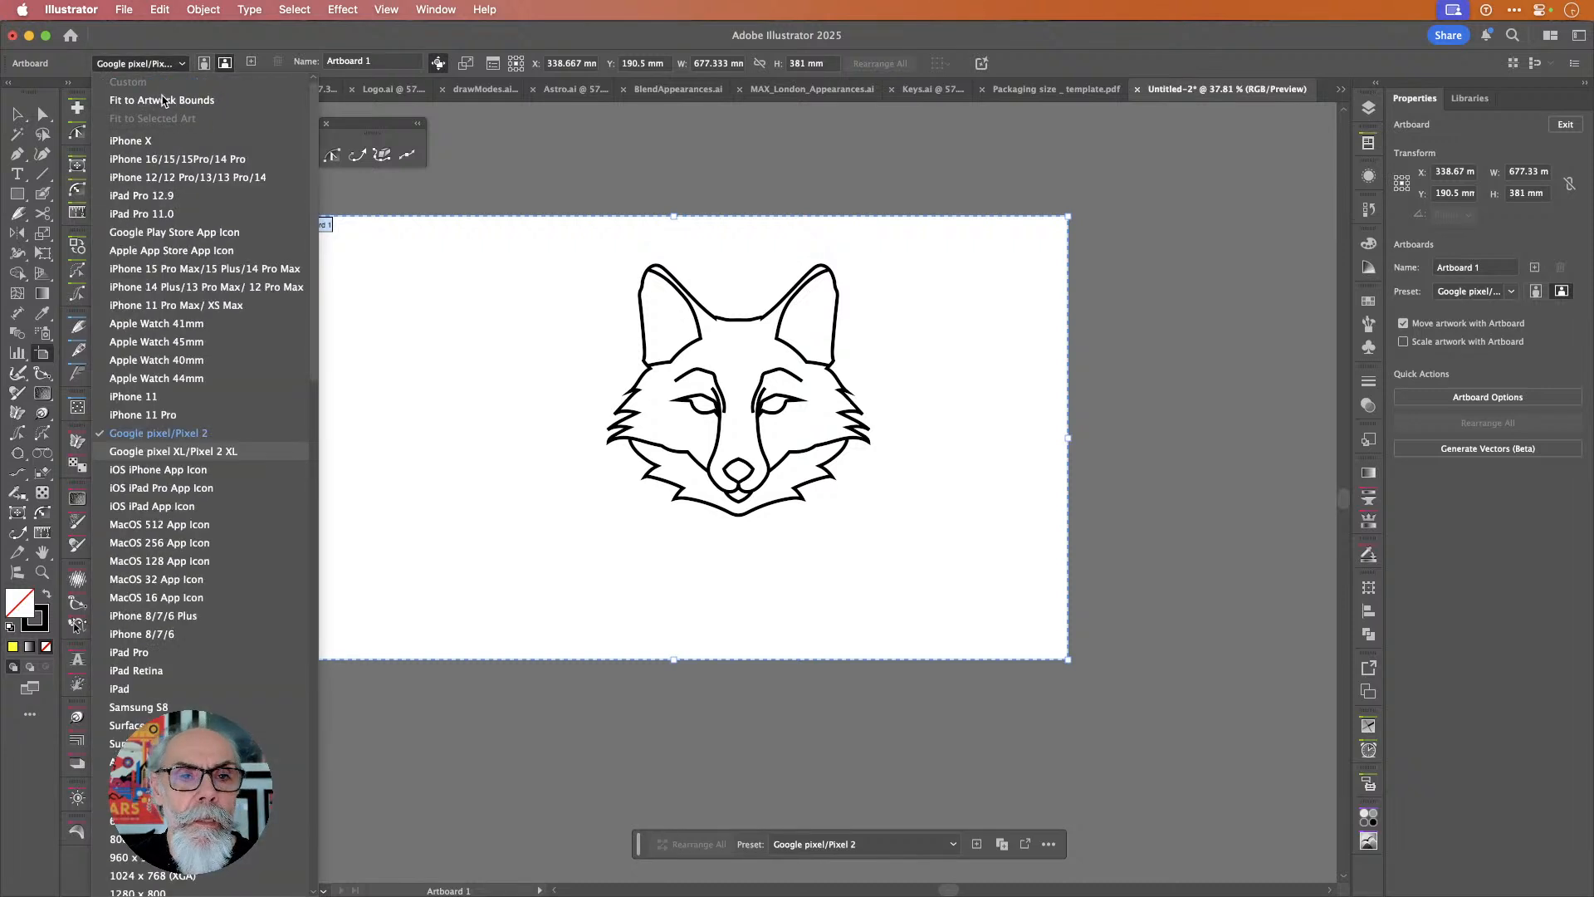
pyautogui.click(162, 100)
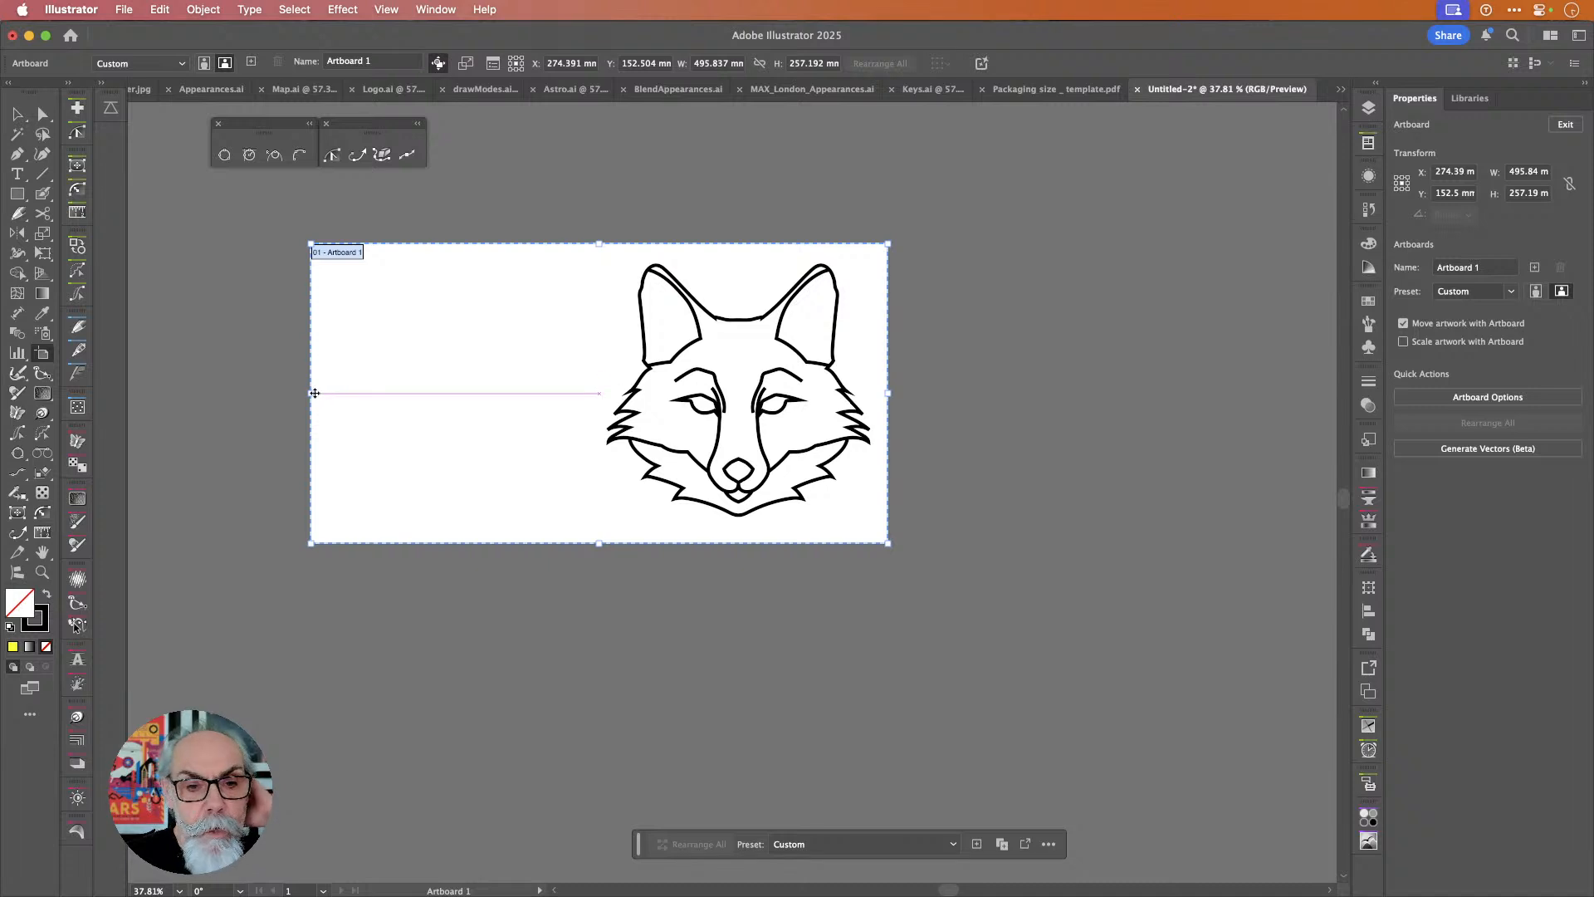
# Narrow the artboard to about 257 mm wide by bringing its left edge close to the fox, and fit it in the view.
pyautogui.moveTo(313, 394); pyautogui.dragTo(591, 382)
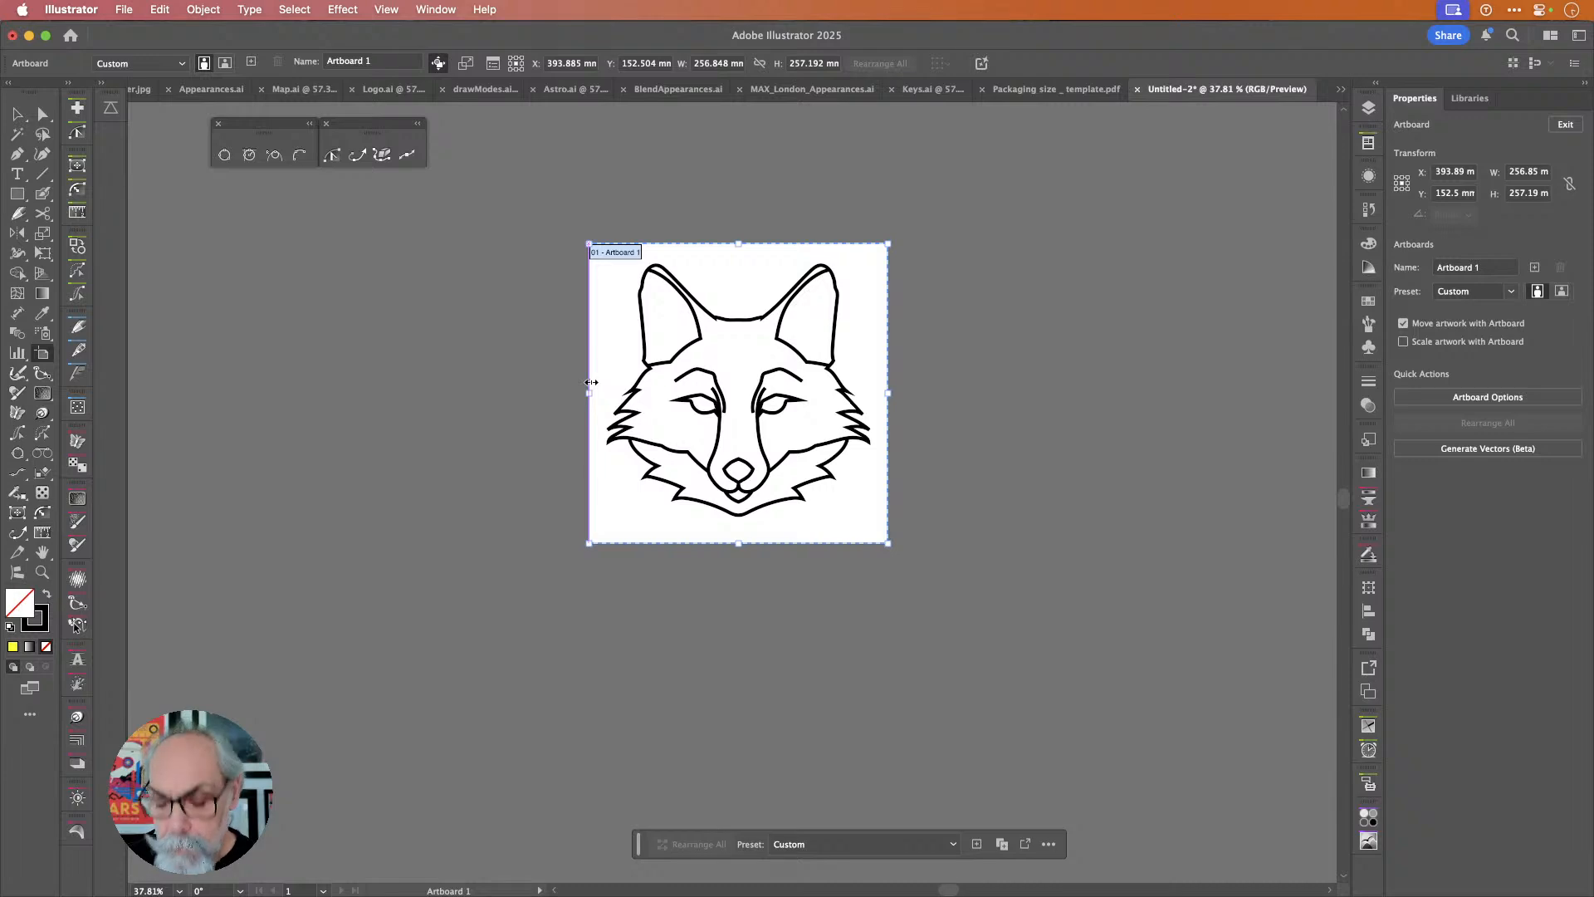
pyautogui.doubleClick(591, 382)
pyautogui.press('Return')
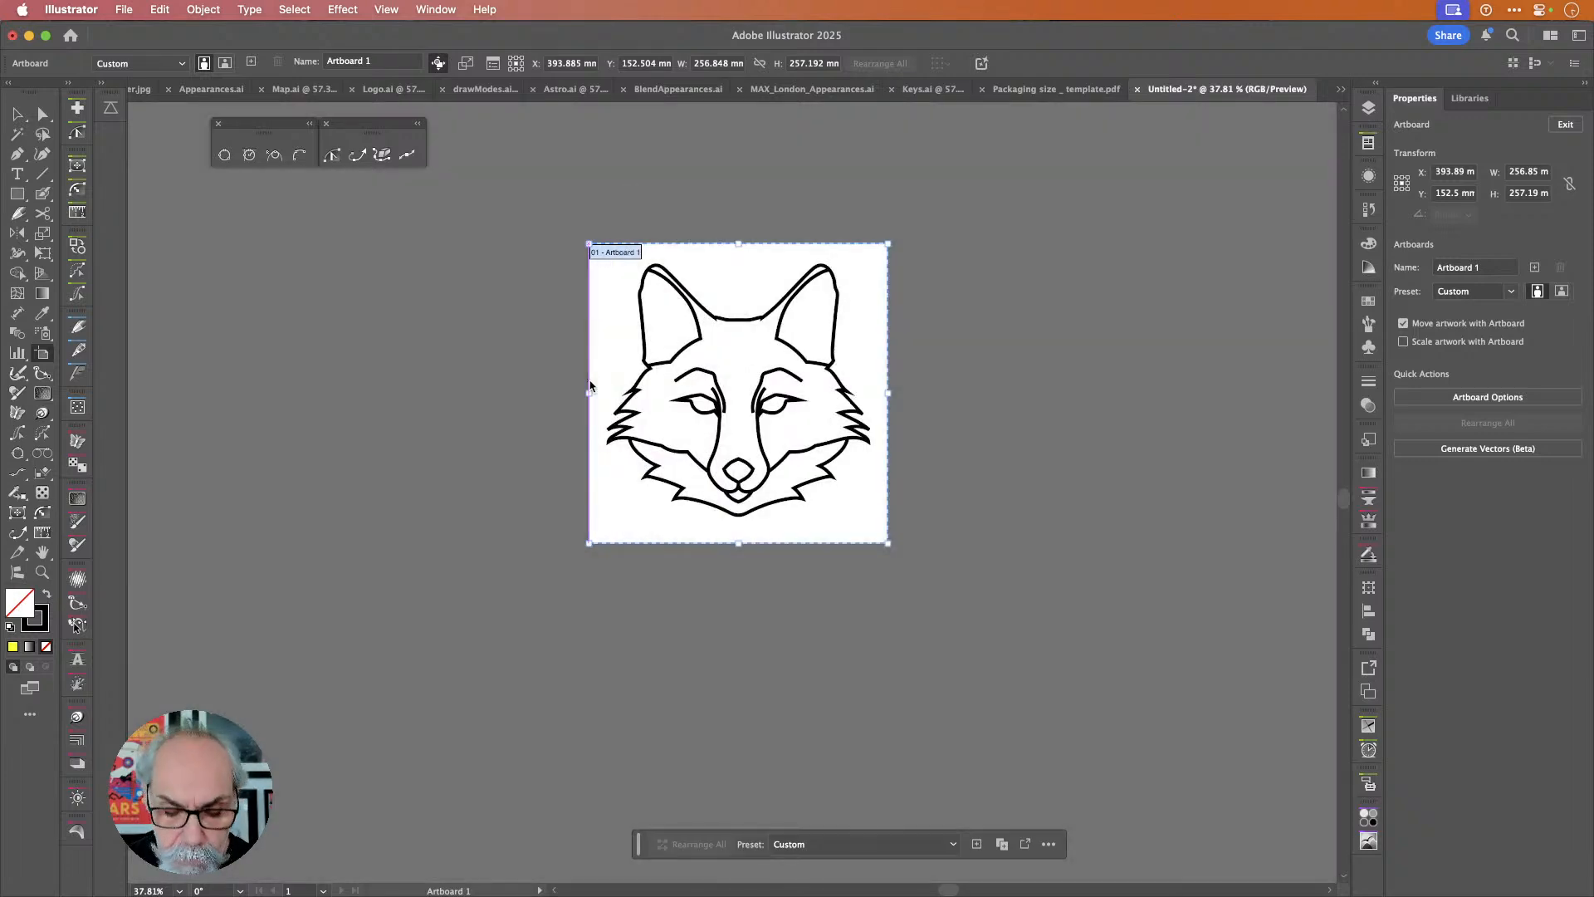
pyautogui.press('super+0')
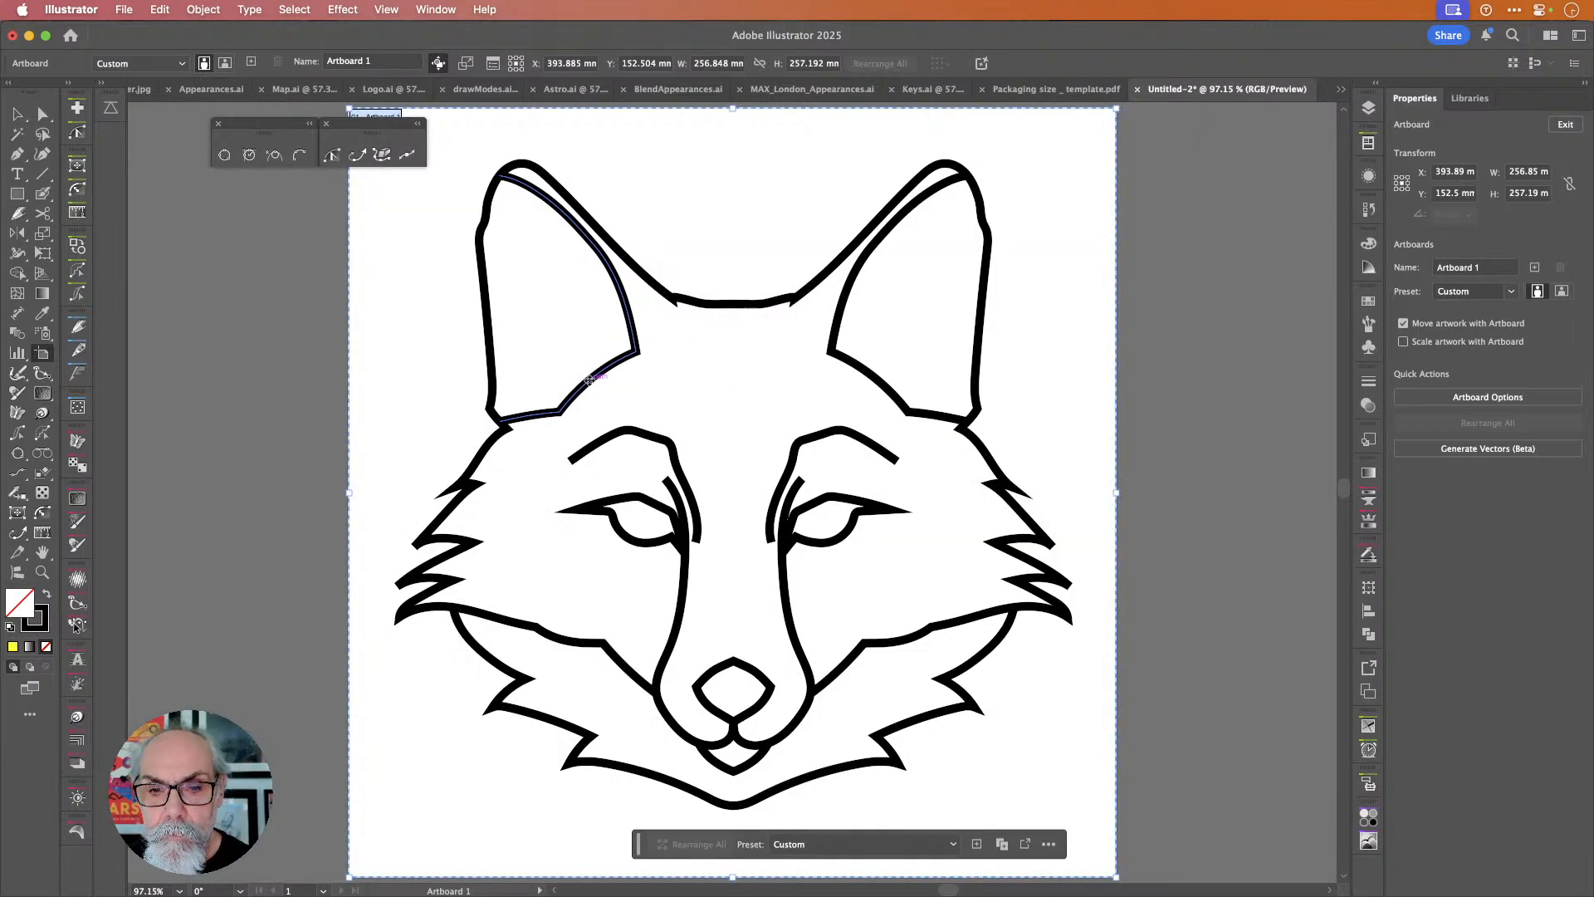
# Review the Artboard Options of Artboard 1 and leave artboard editing.
pyautogui.press('Escape')
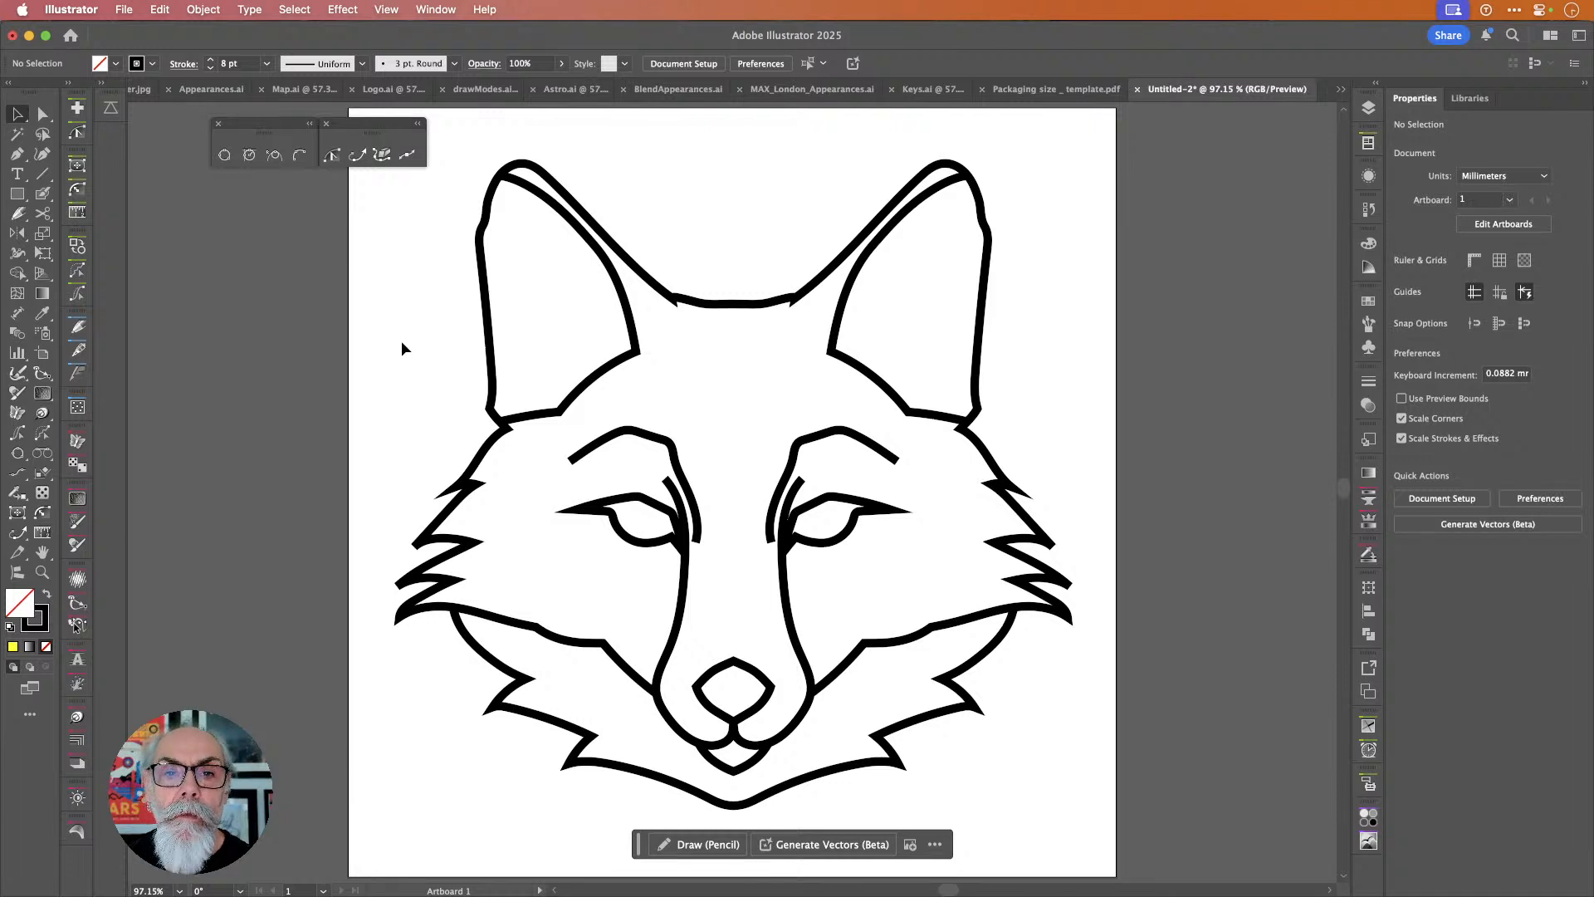
pyautogui.hotkey('shift', 'o')
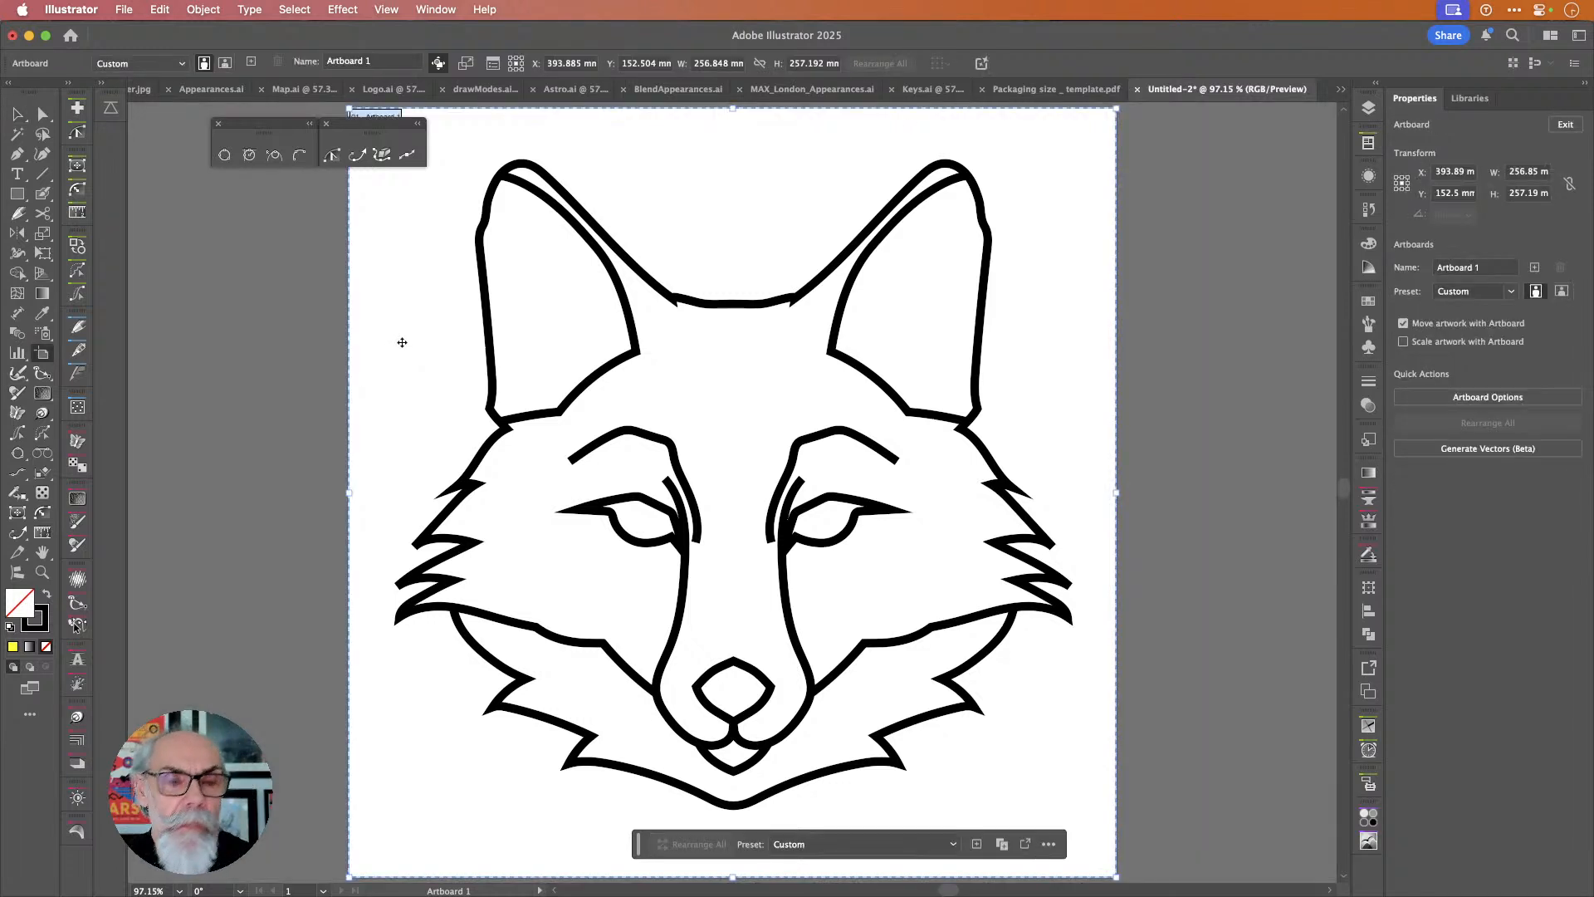
pyautogui.press('Return')
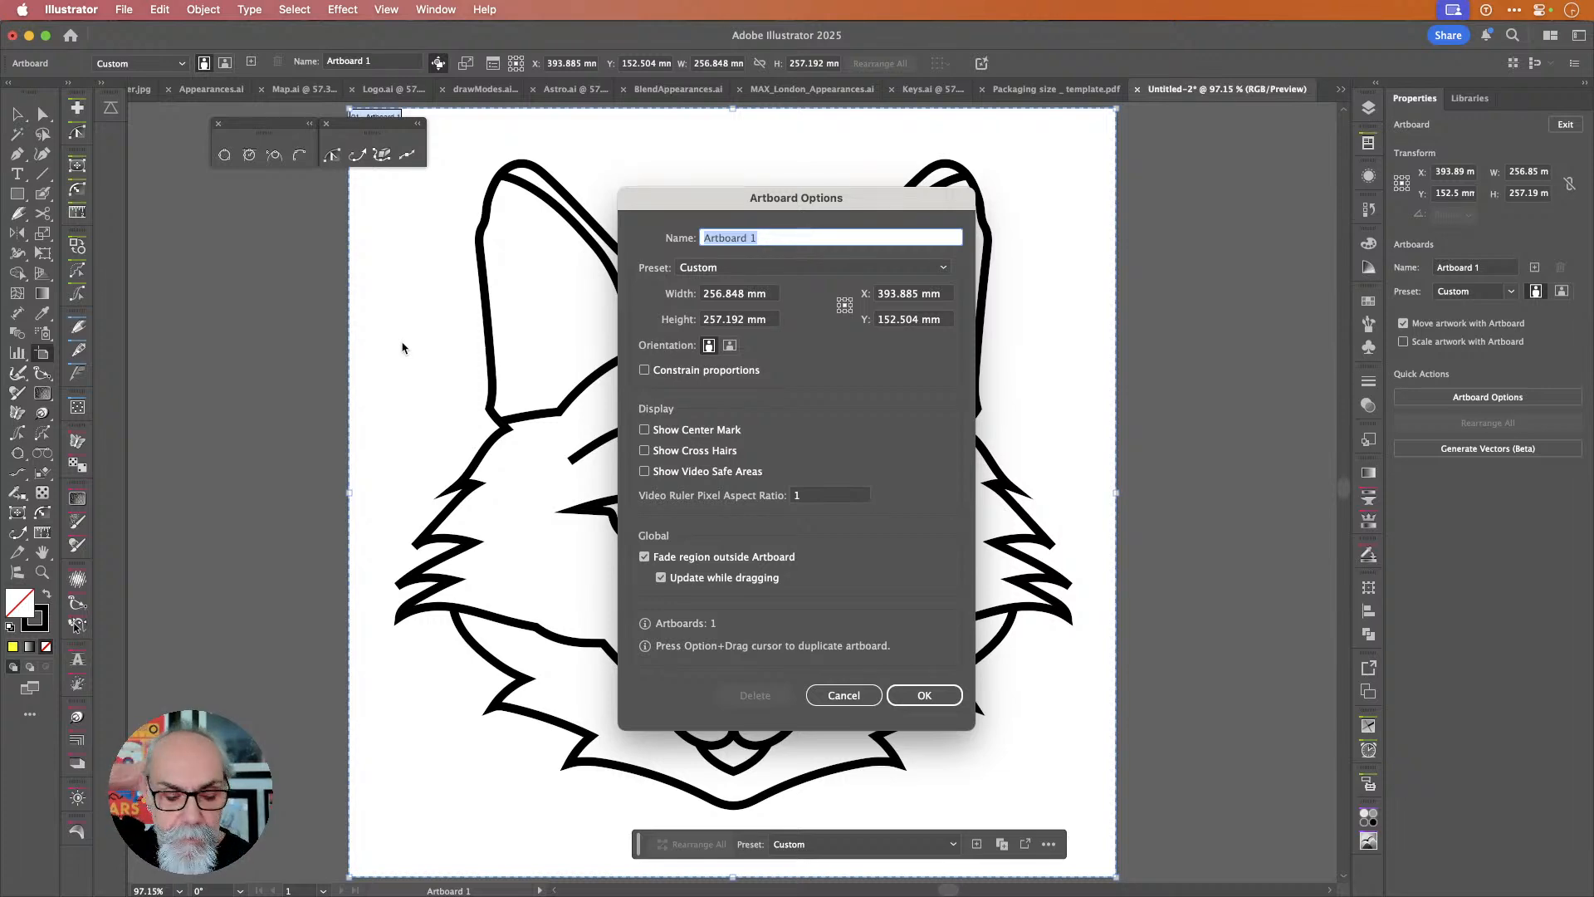
pyautogui.press('Escape')
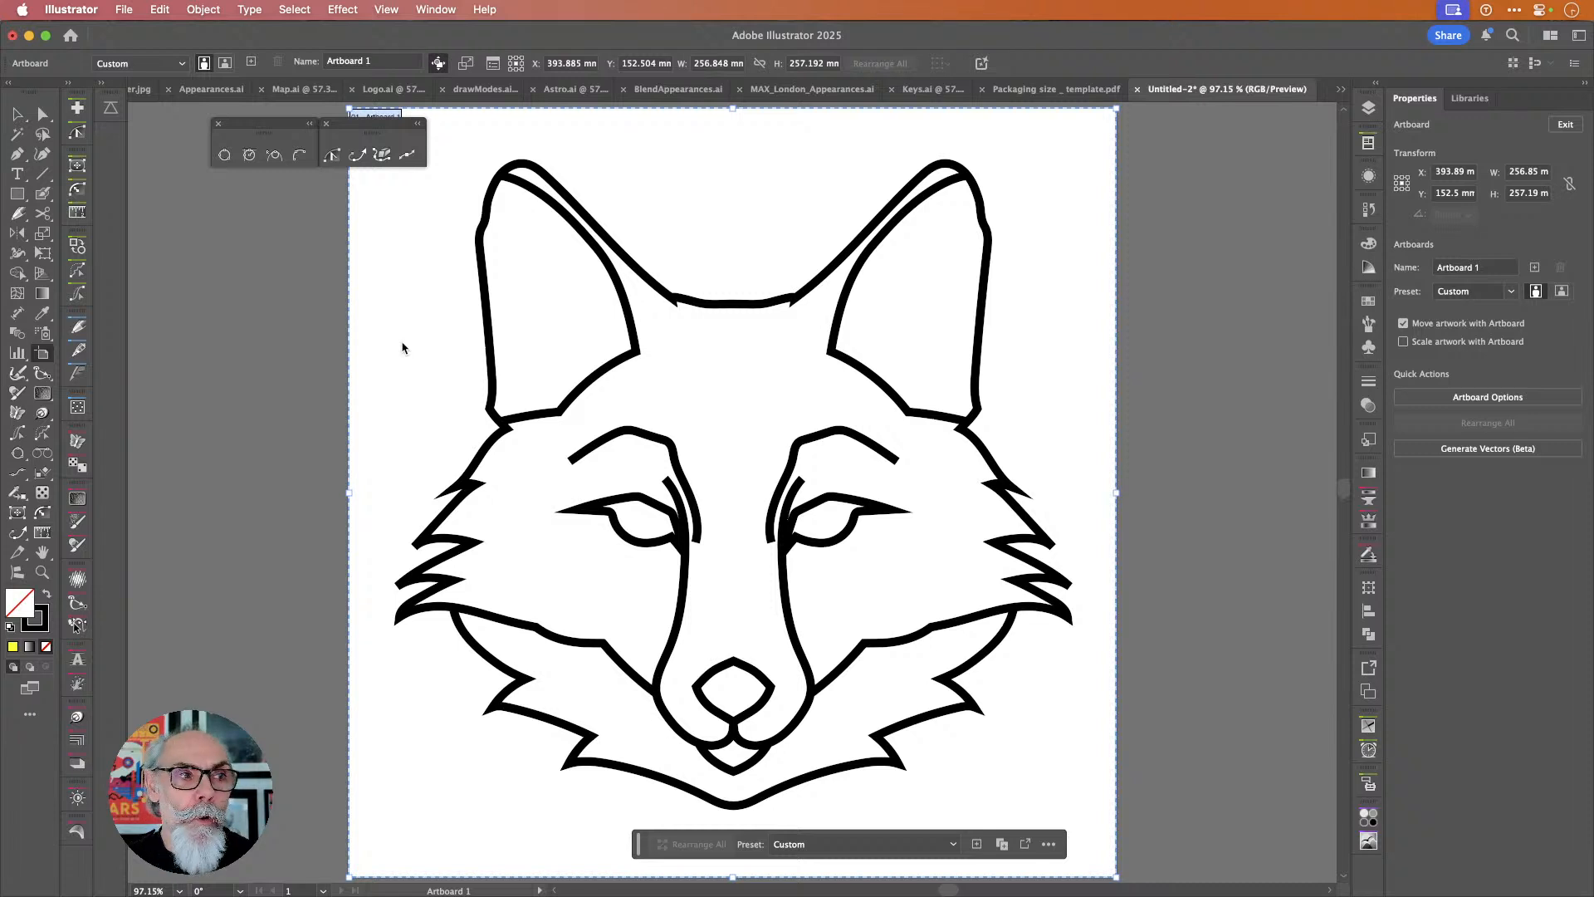
pyautogui.press('Escape')
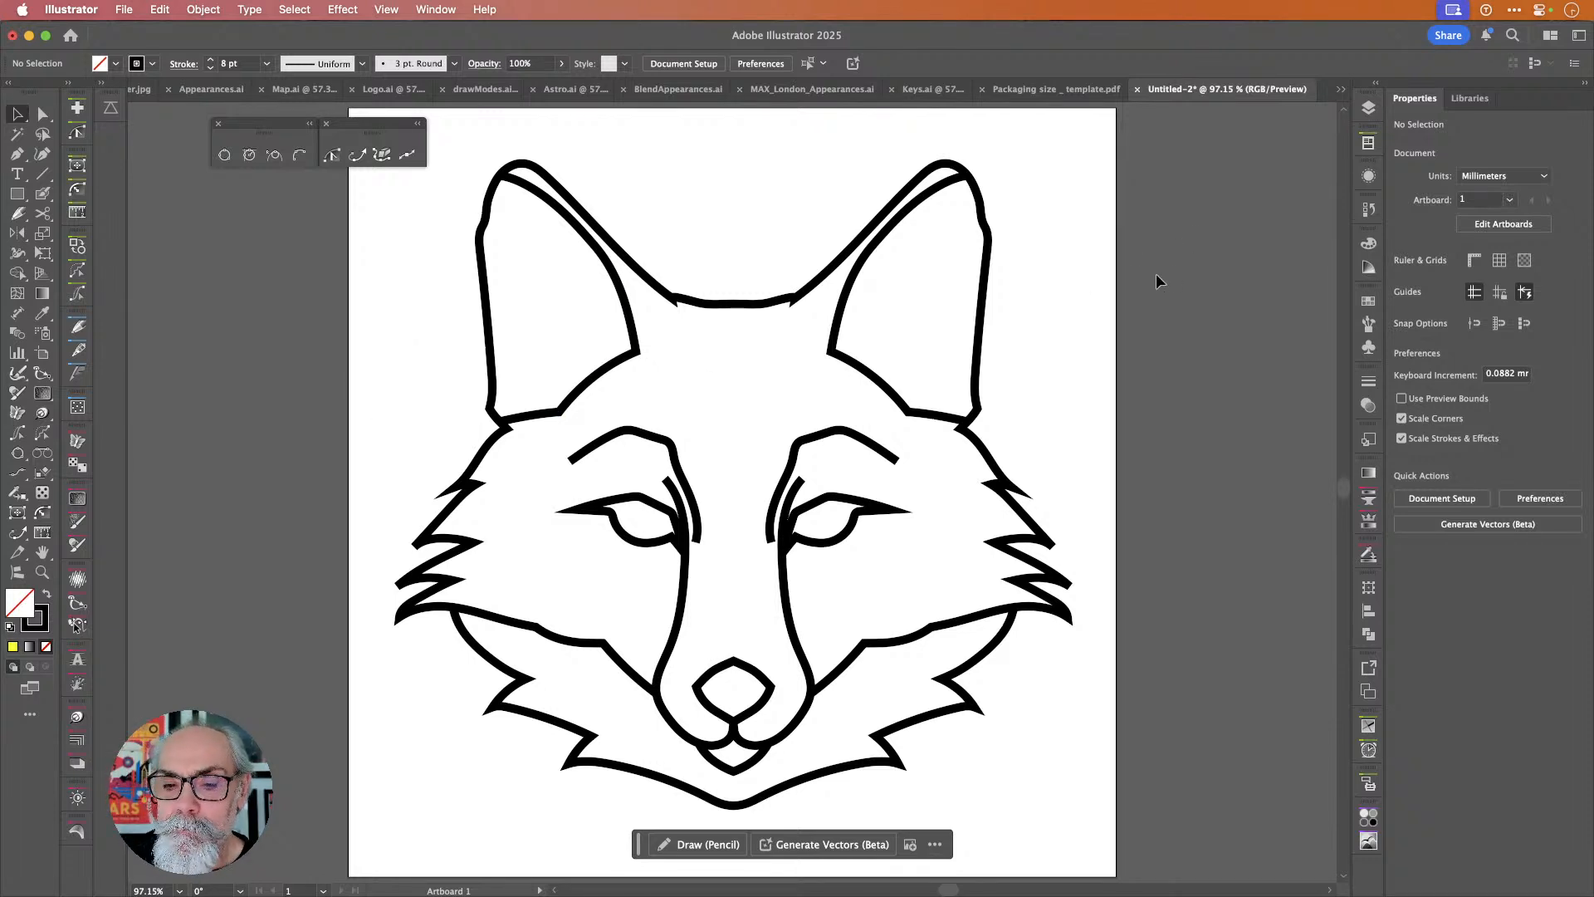
# Unlock the hidden Layer 2 and delete it, keeping only the fox artwork on Layer 1.
pyautogui.scroll(-3, 1115, 329)
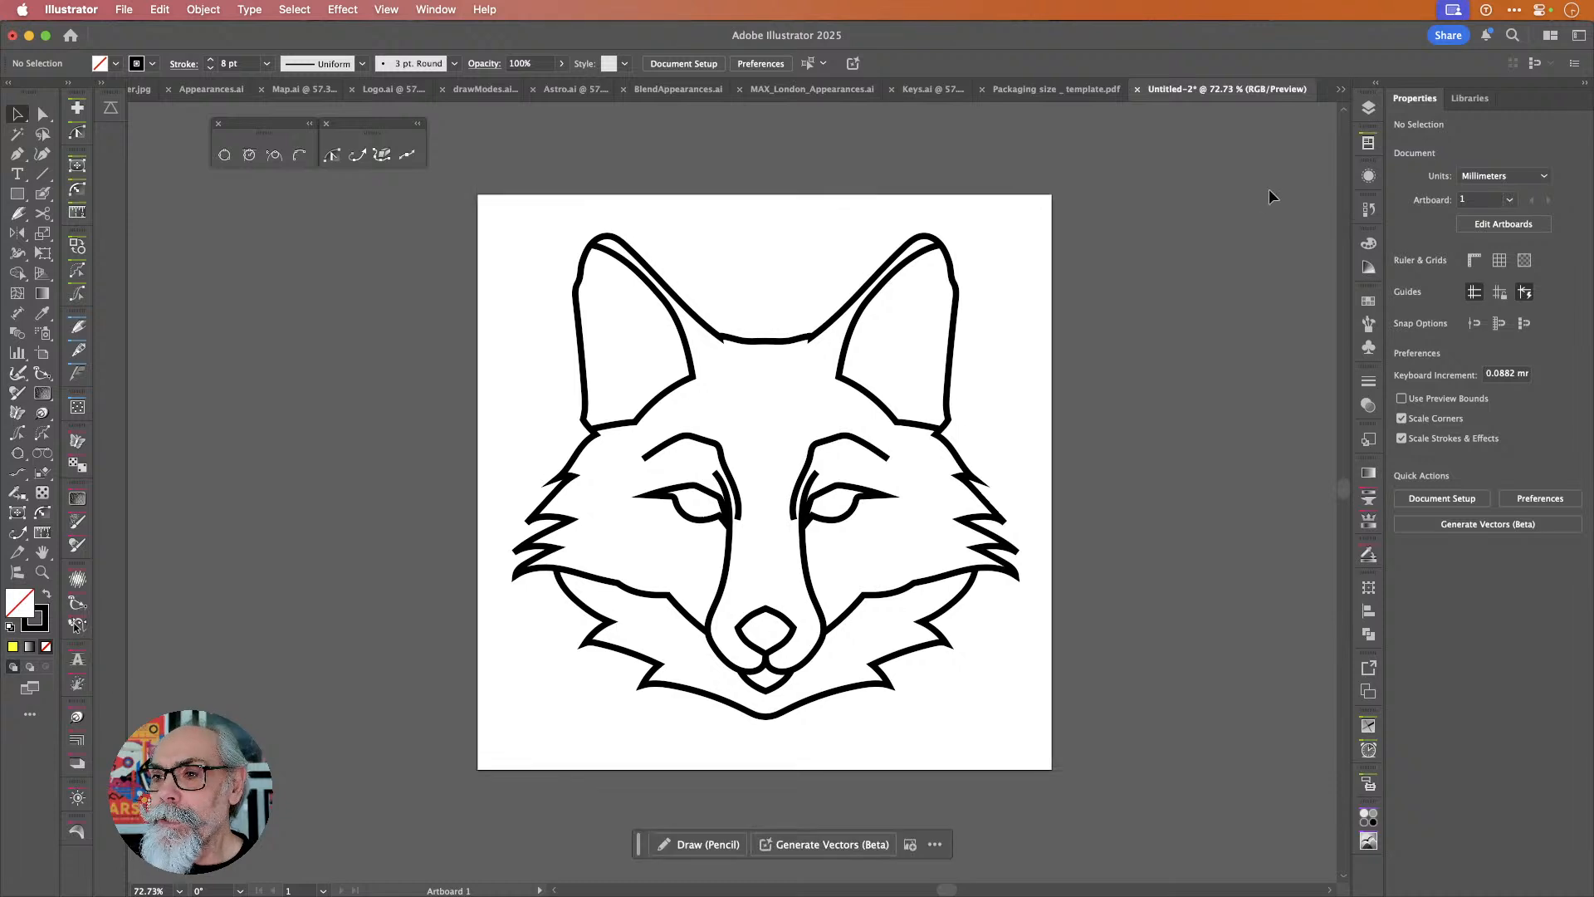
pyautogui.click(1368, 109)
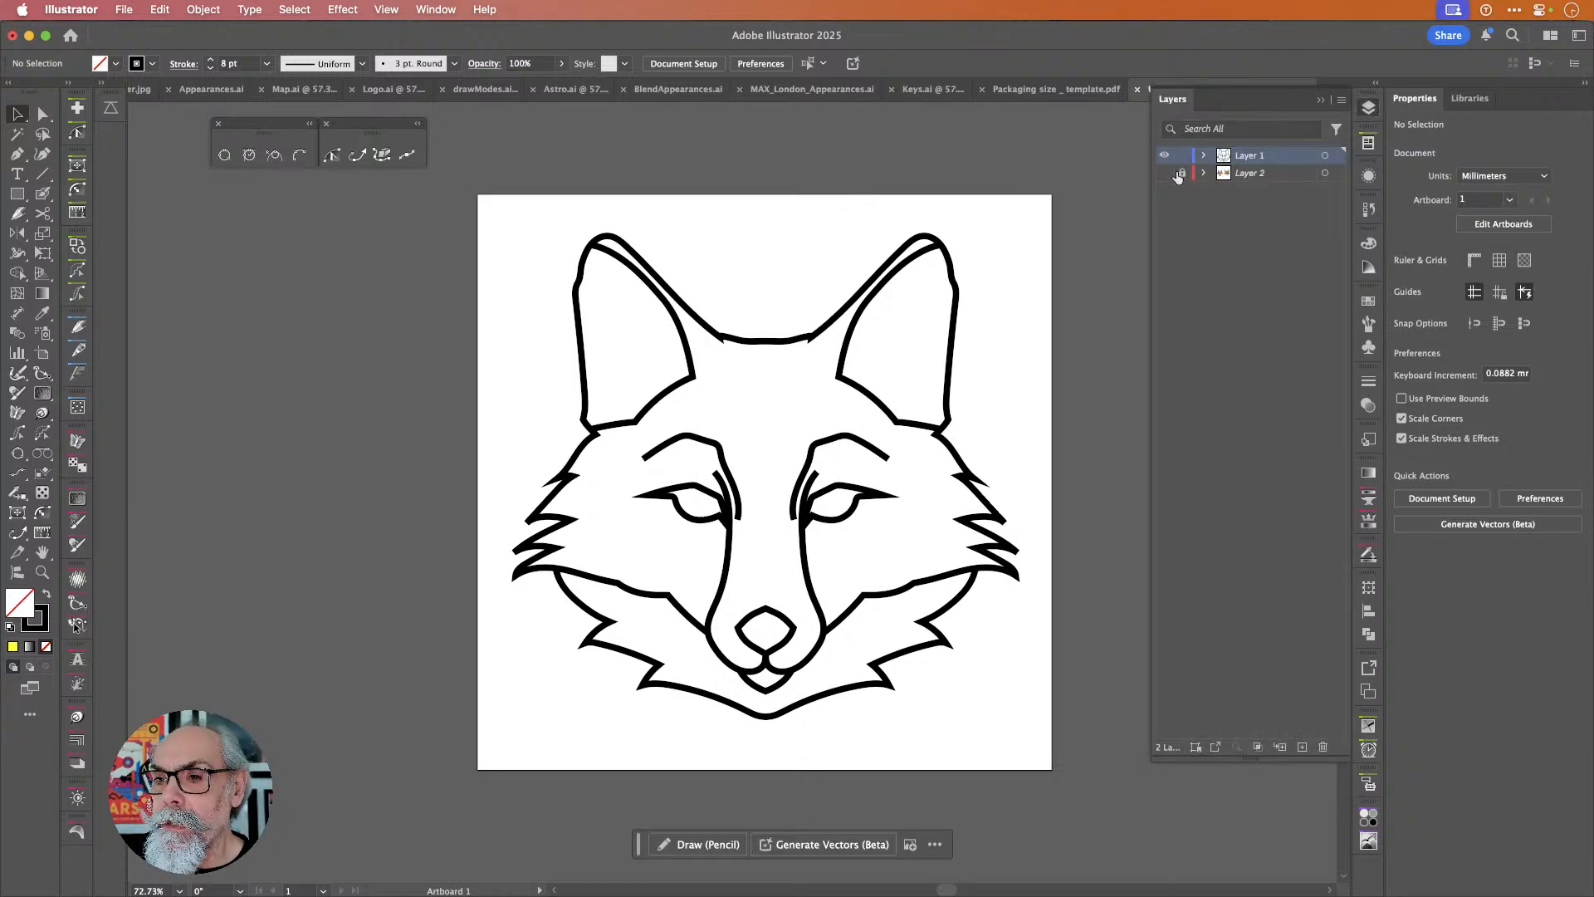
pyautogui.click(1252, 177)
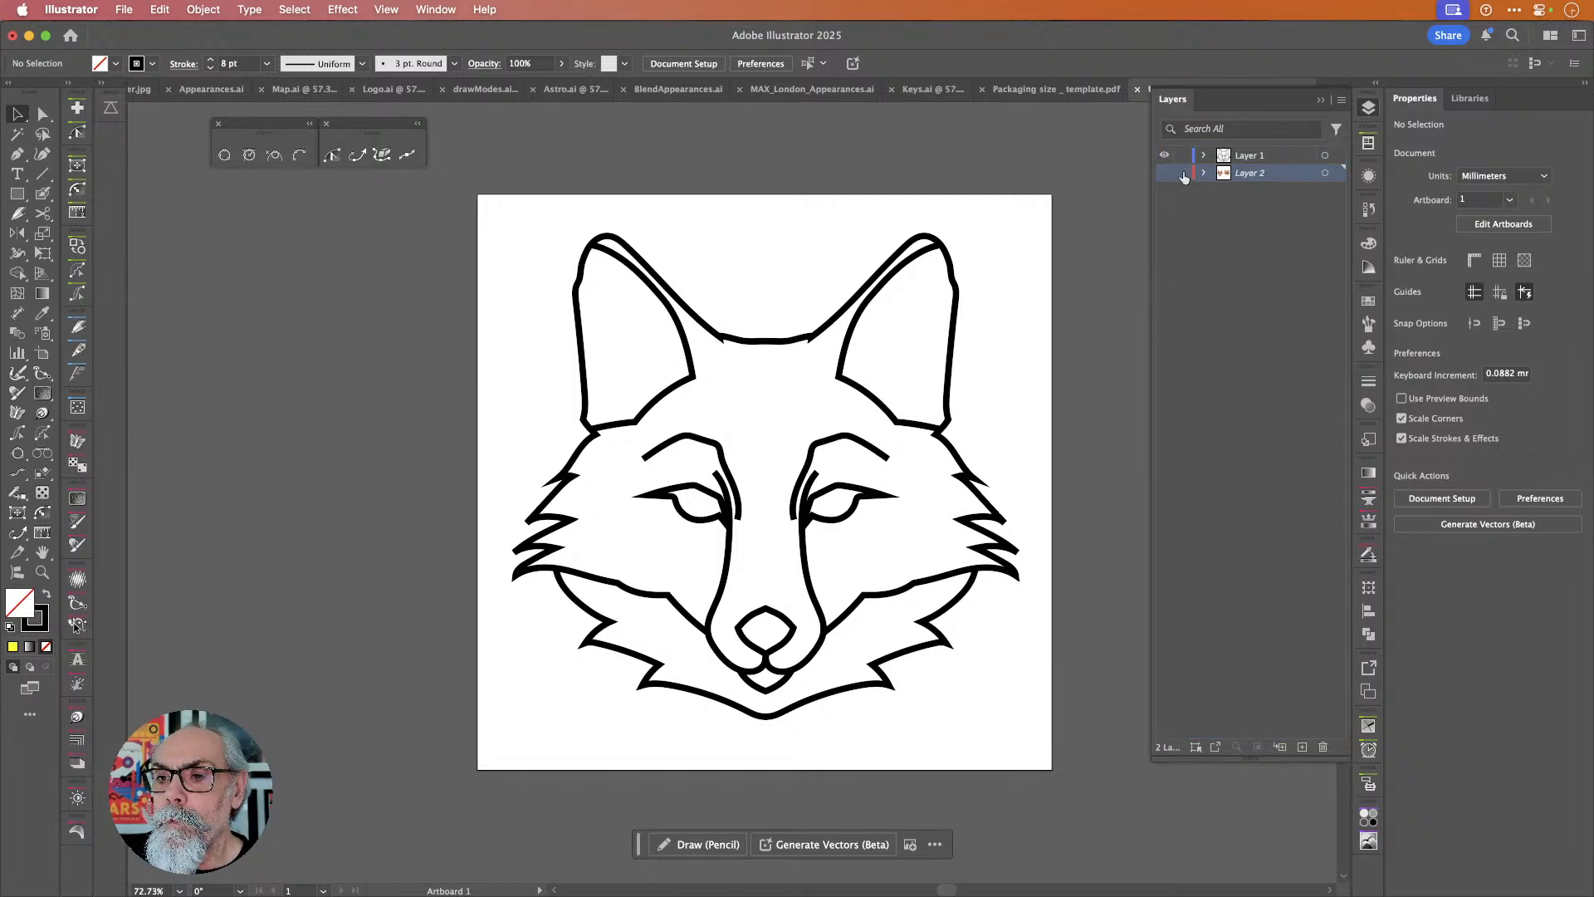
pyautogui.click(1299, 501)
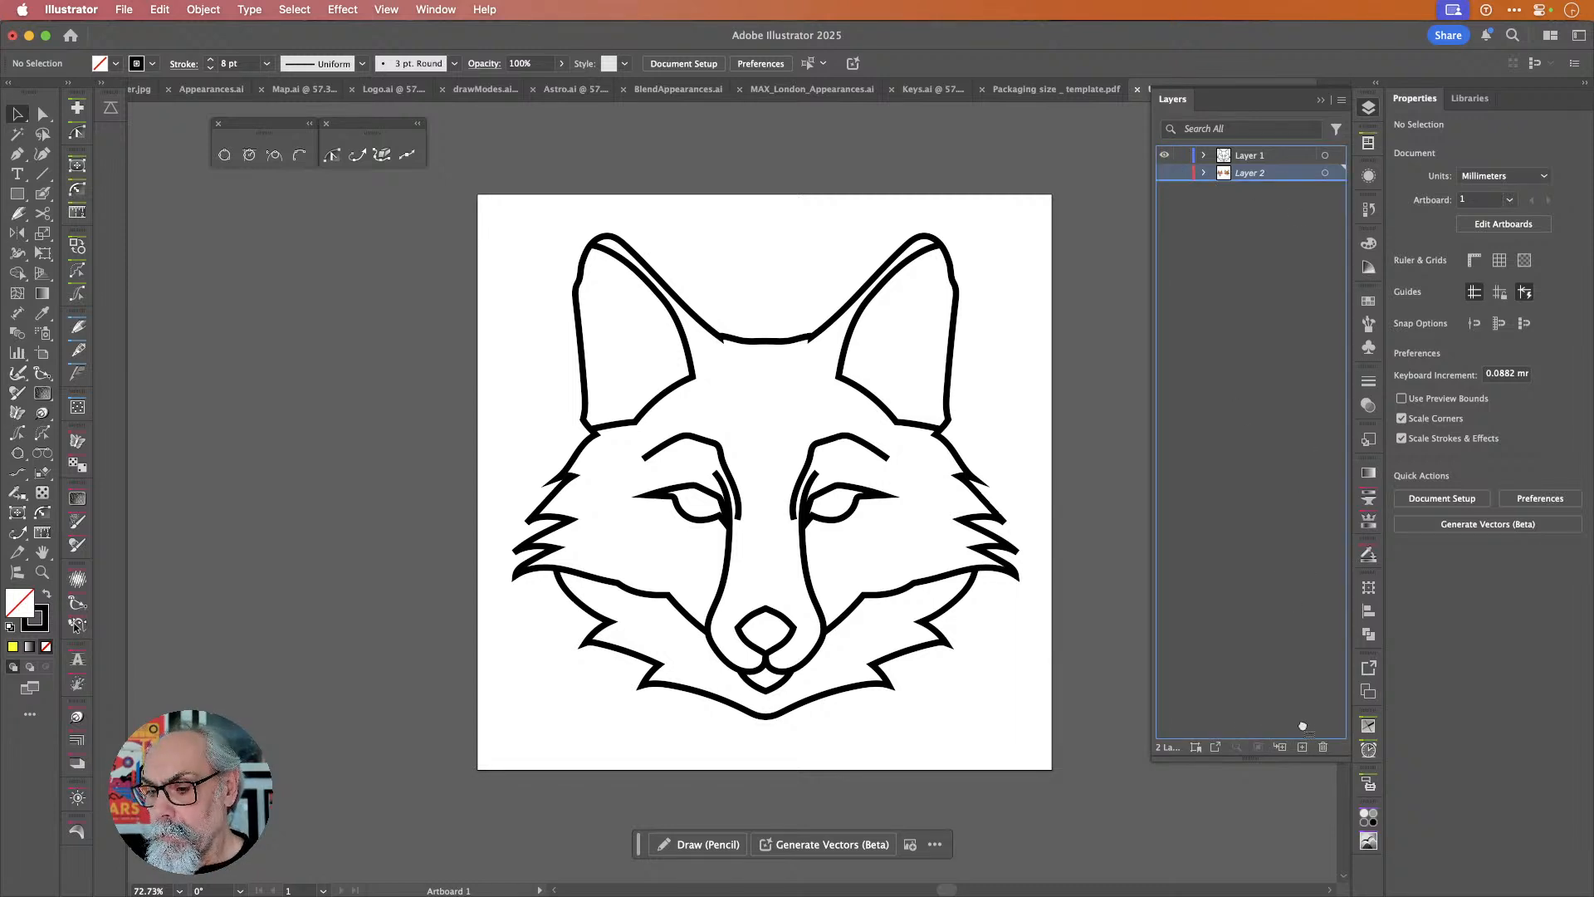
pyautogui.click(1323, 747)
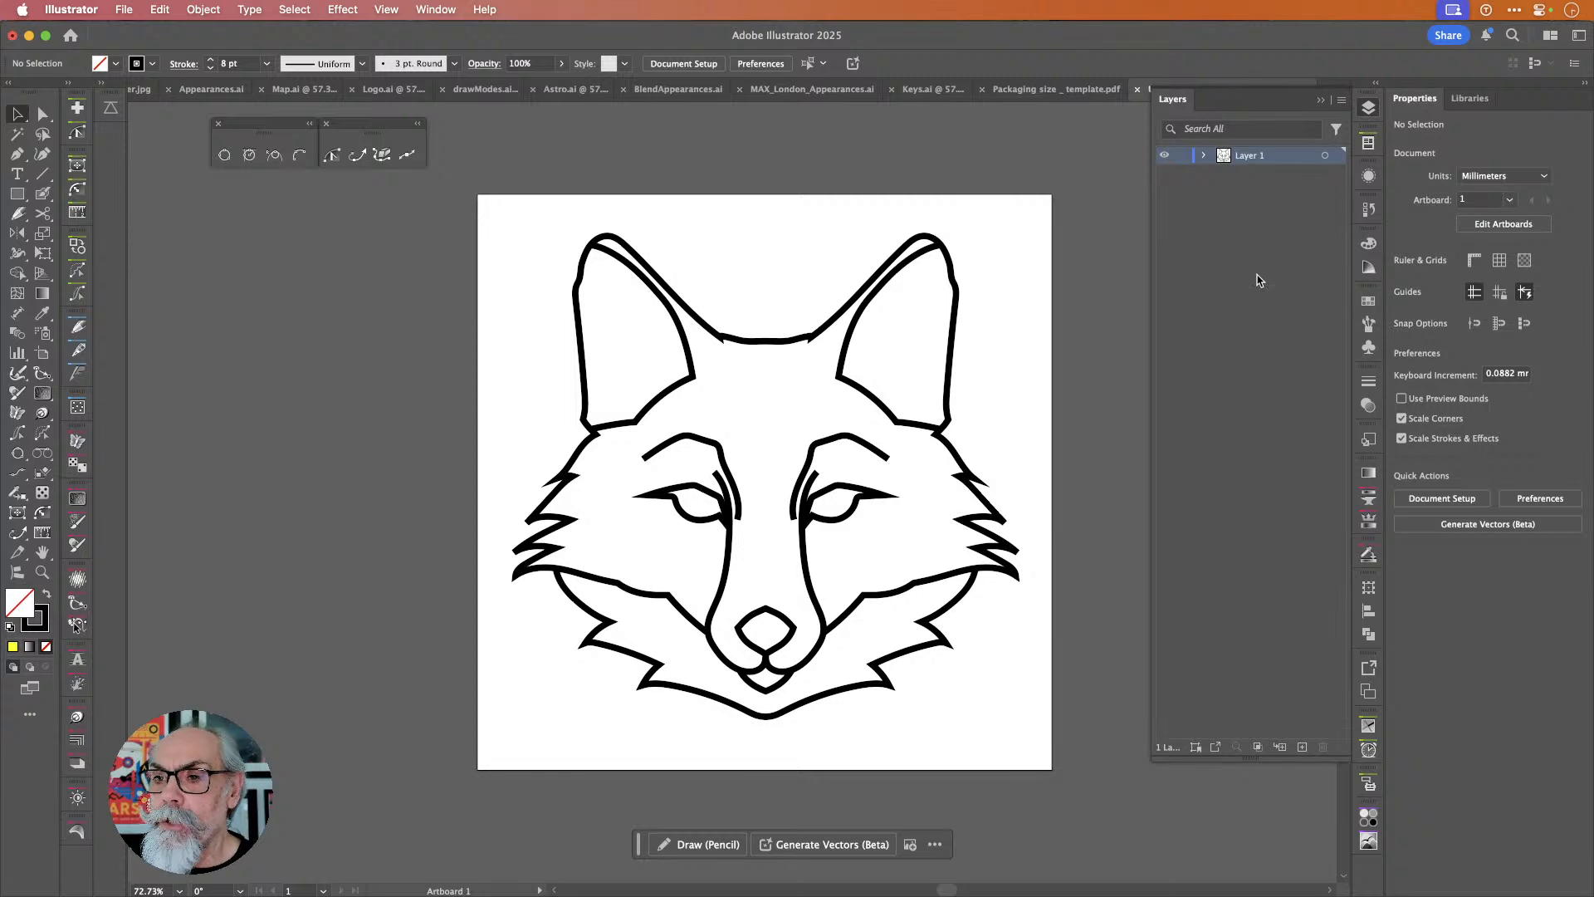
# Group all the fox paths on Layer 1 and centre the group horizontally on the artboard.
pyautogui.click(1205, 156)
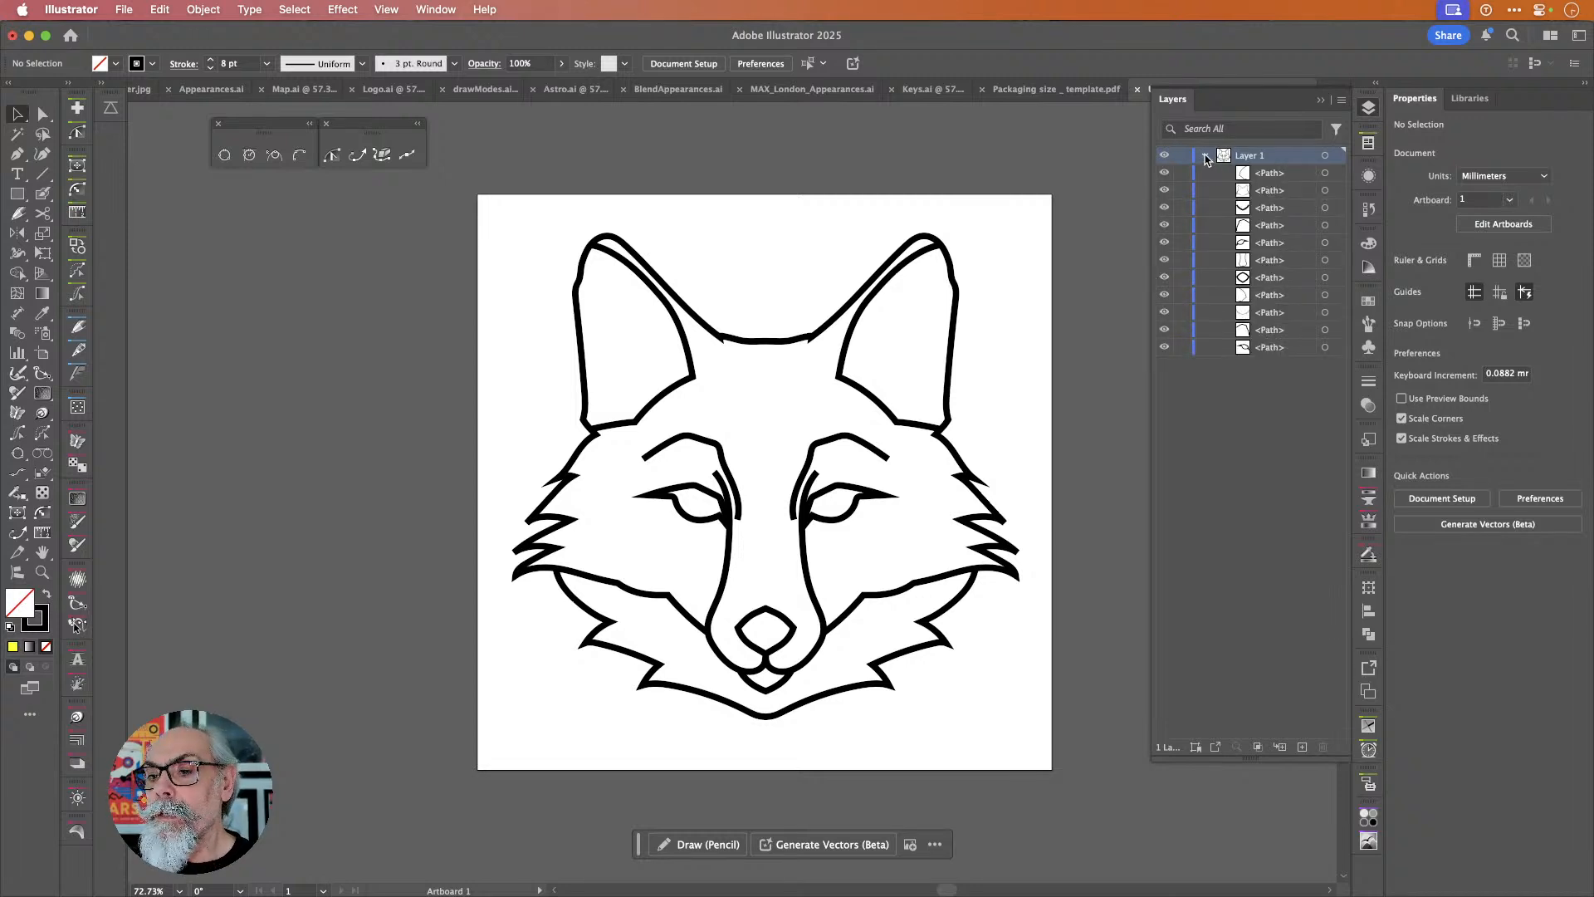
pyautogui.click(1204, 156)
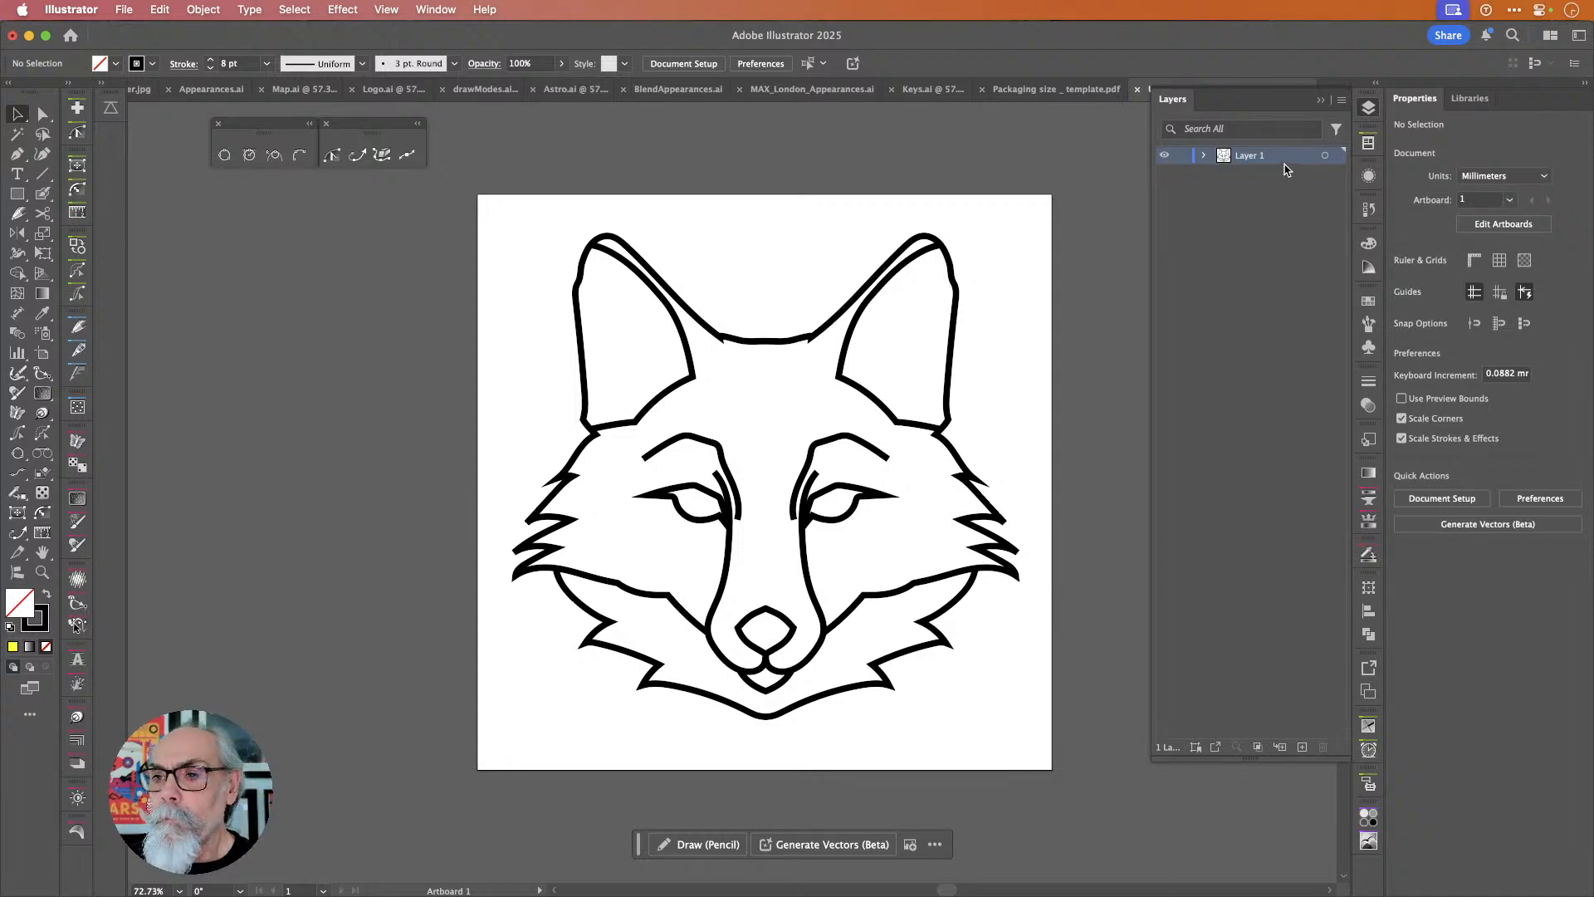
pyautogui.click(1338, 155)
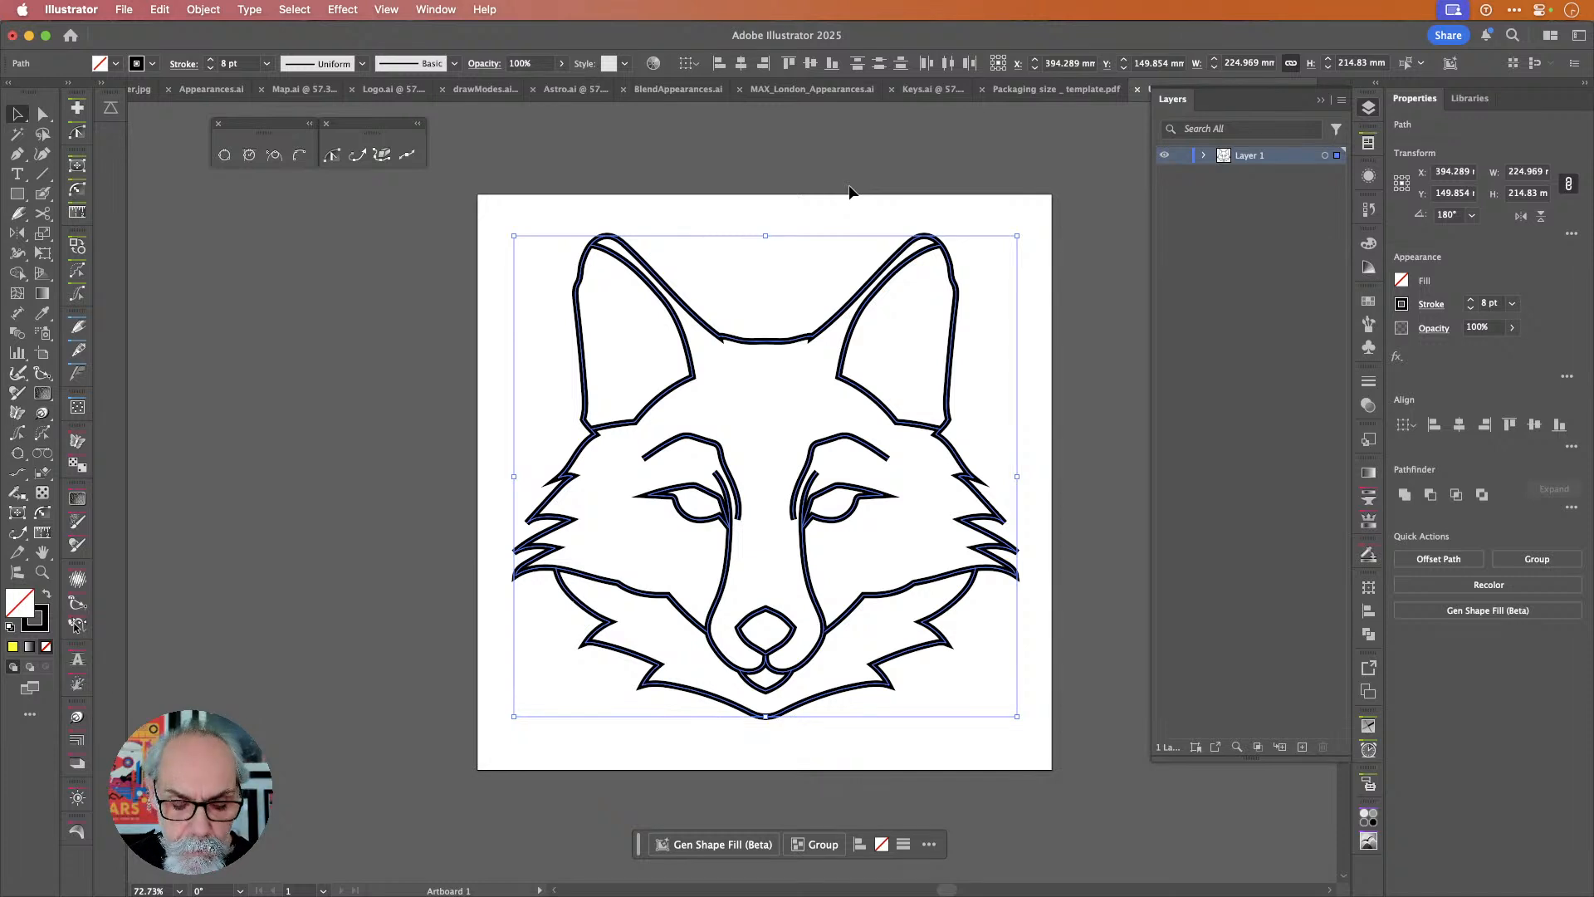
pyautogui.press('super+g')
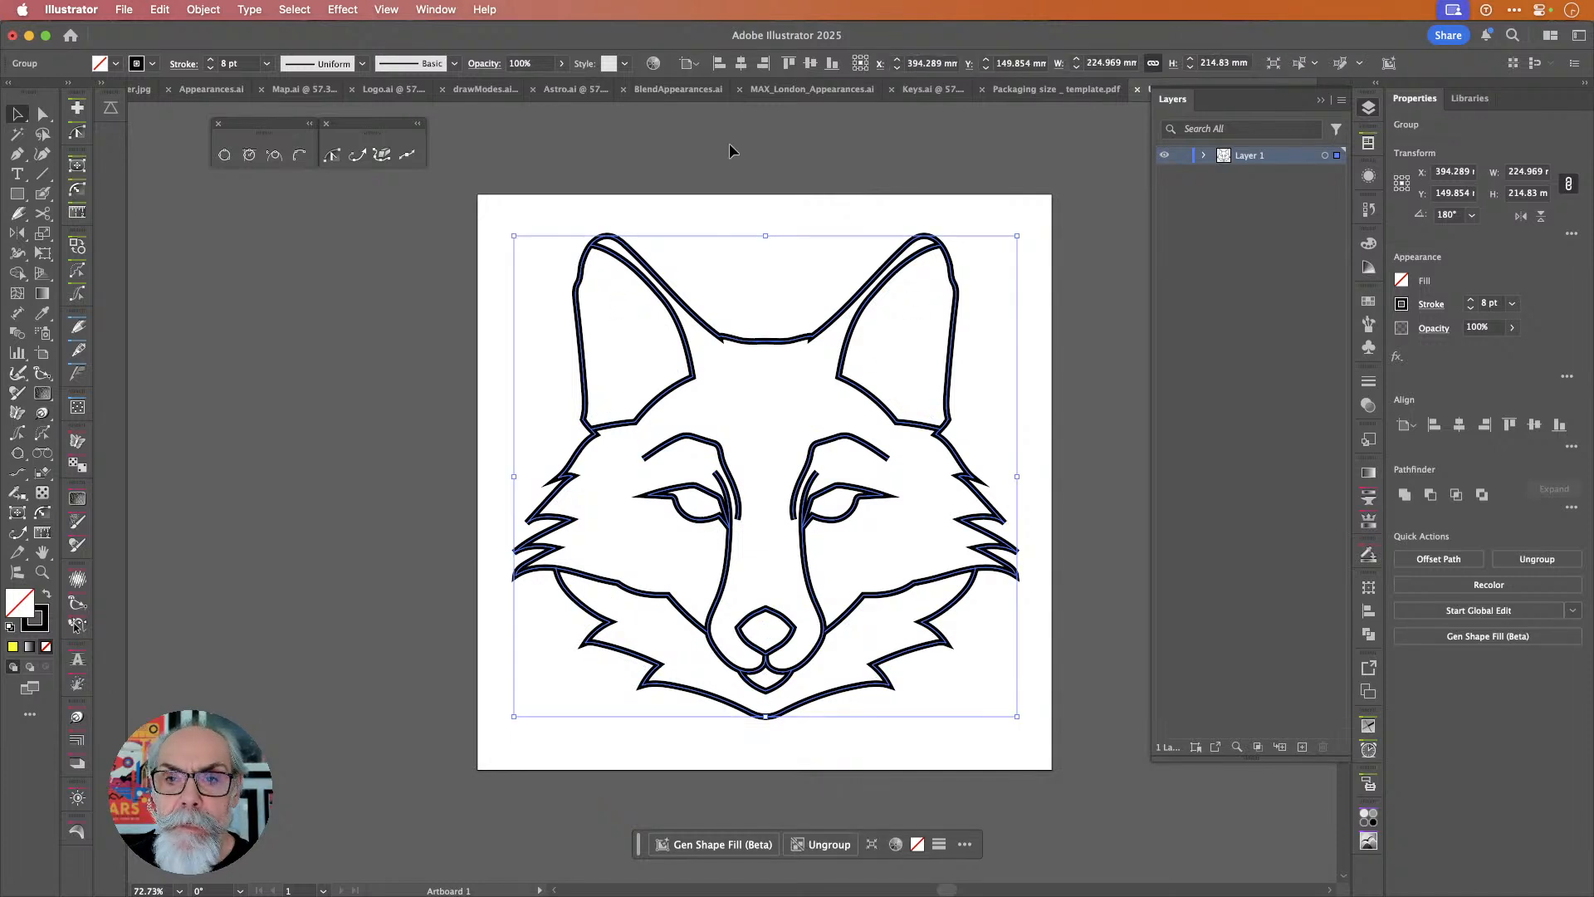
pyautogui.click(743, 64)
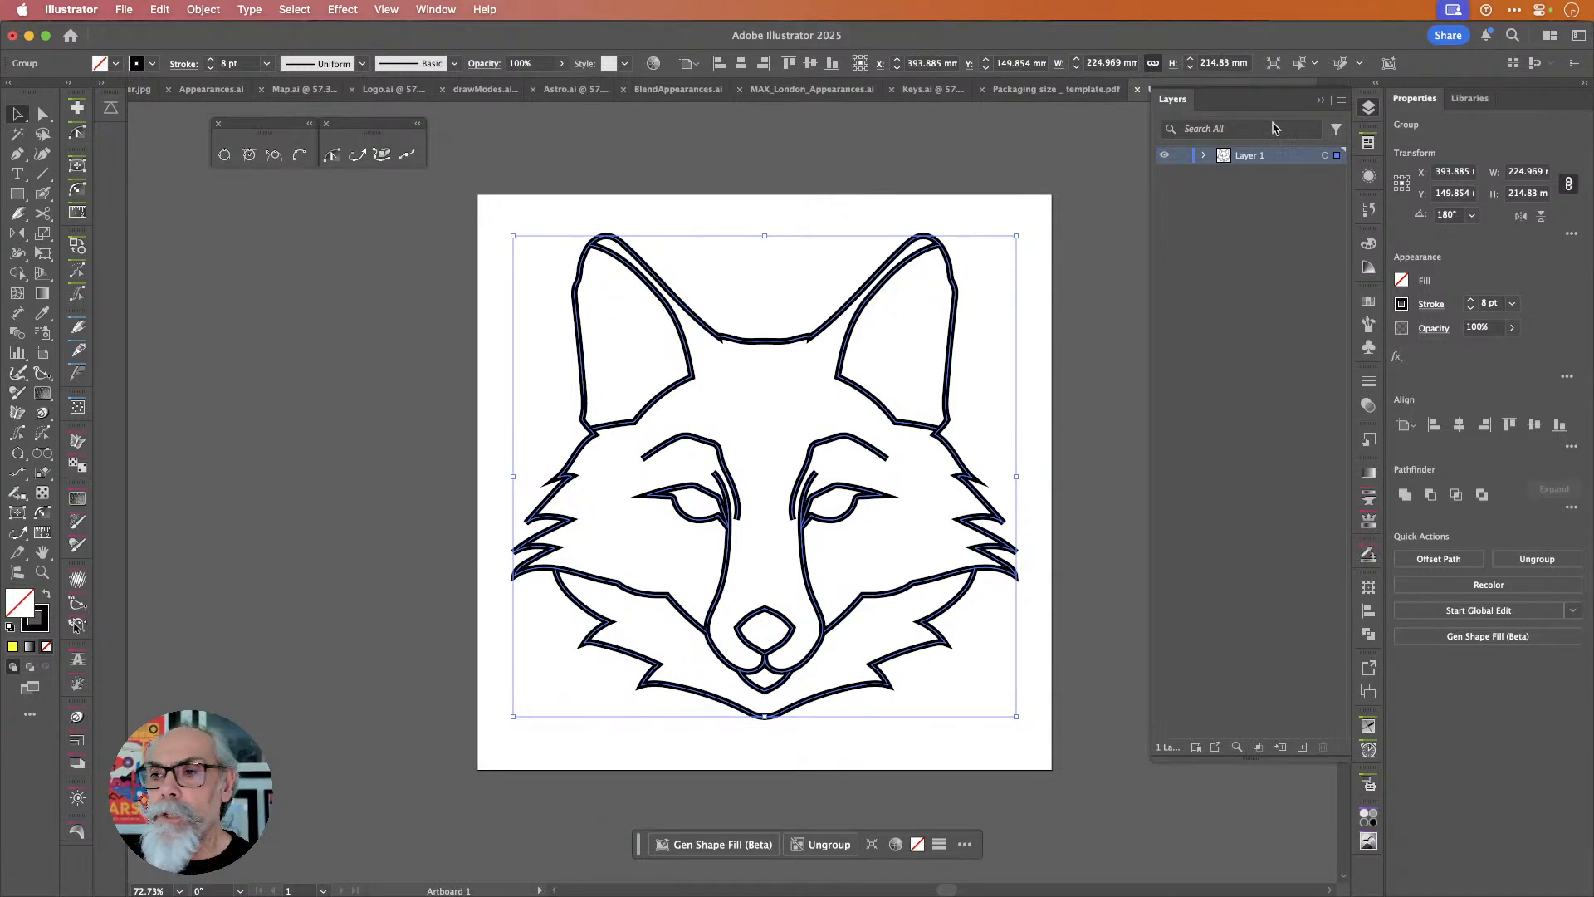
pyautogui.click(1368, 107)
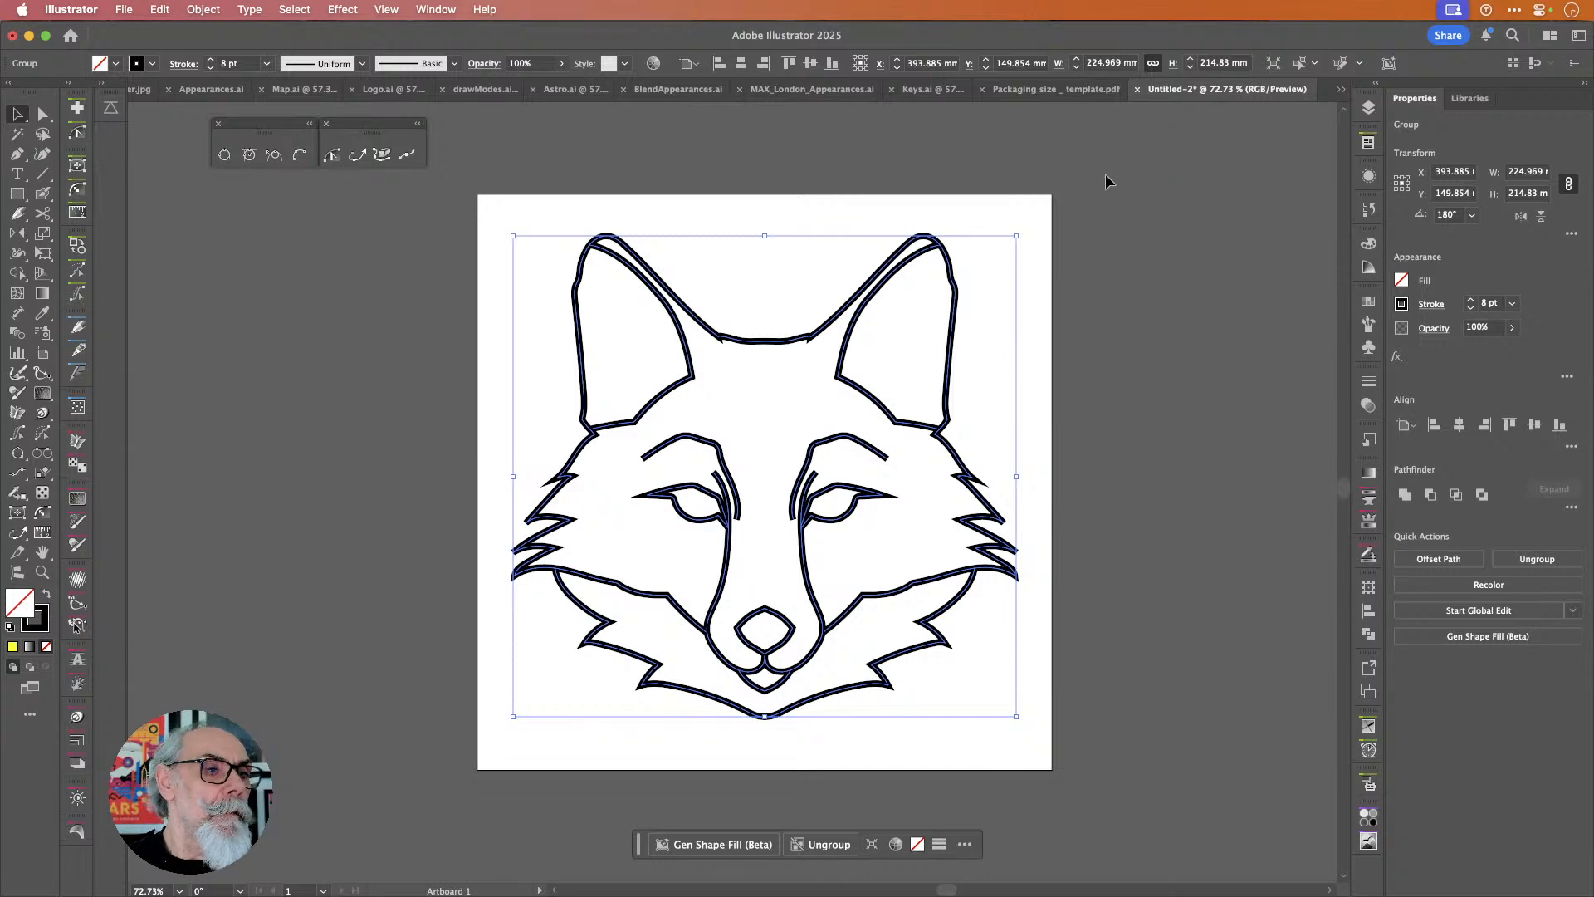
# Try centring the fox group vertically on the artboard, restore its higher position and deselect it.
pyautogui.click(354, 317)
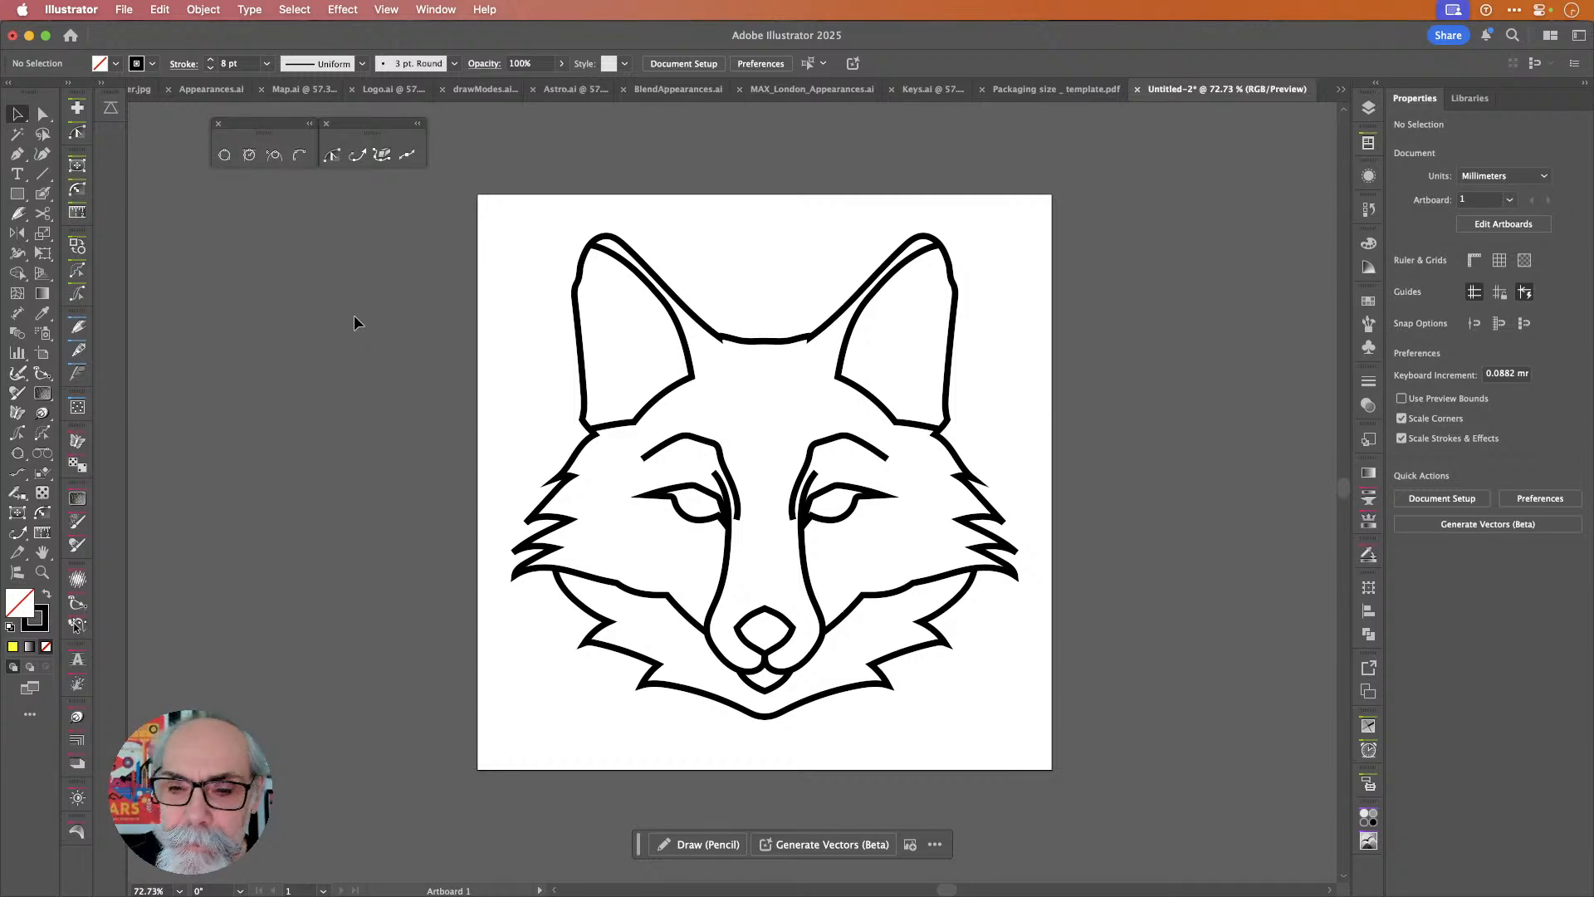
pyautogui.click(765, 342)
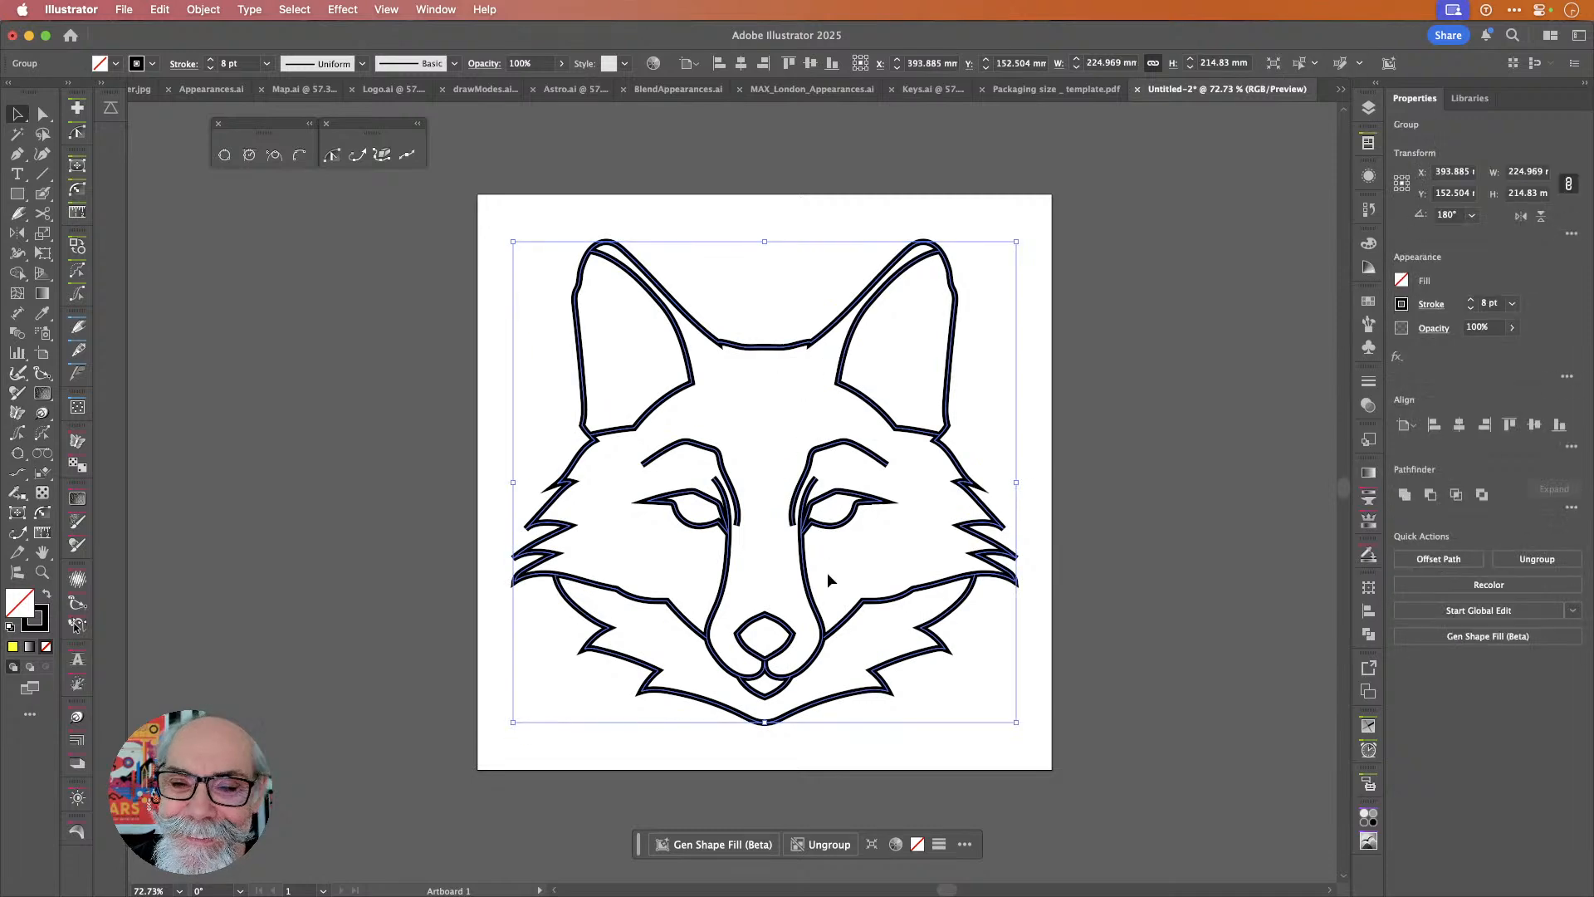
pyautogui.press('Up')
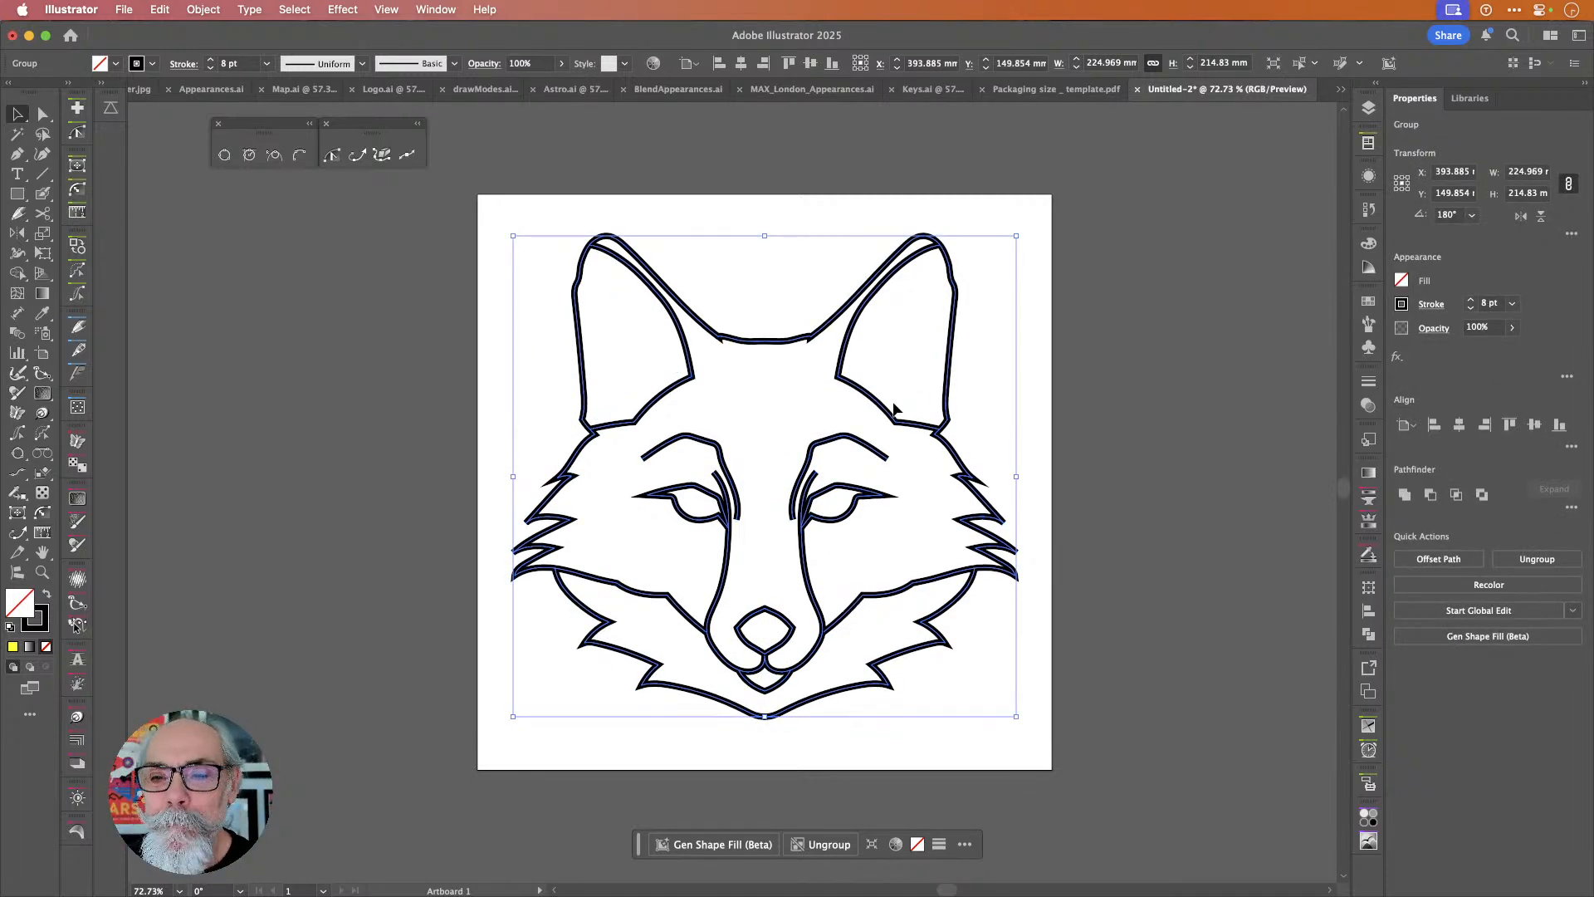
pyautogui.scroll(3, 898, 402)
pyautogui.scroll(-2, 898, 396)
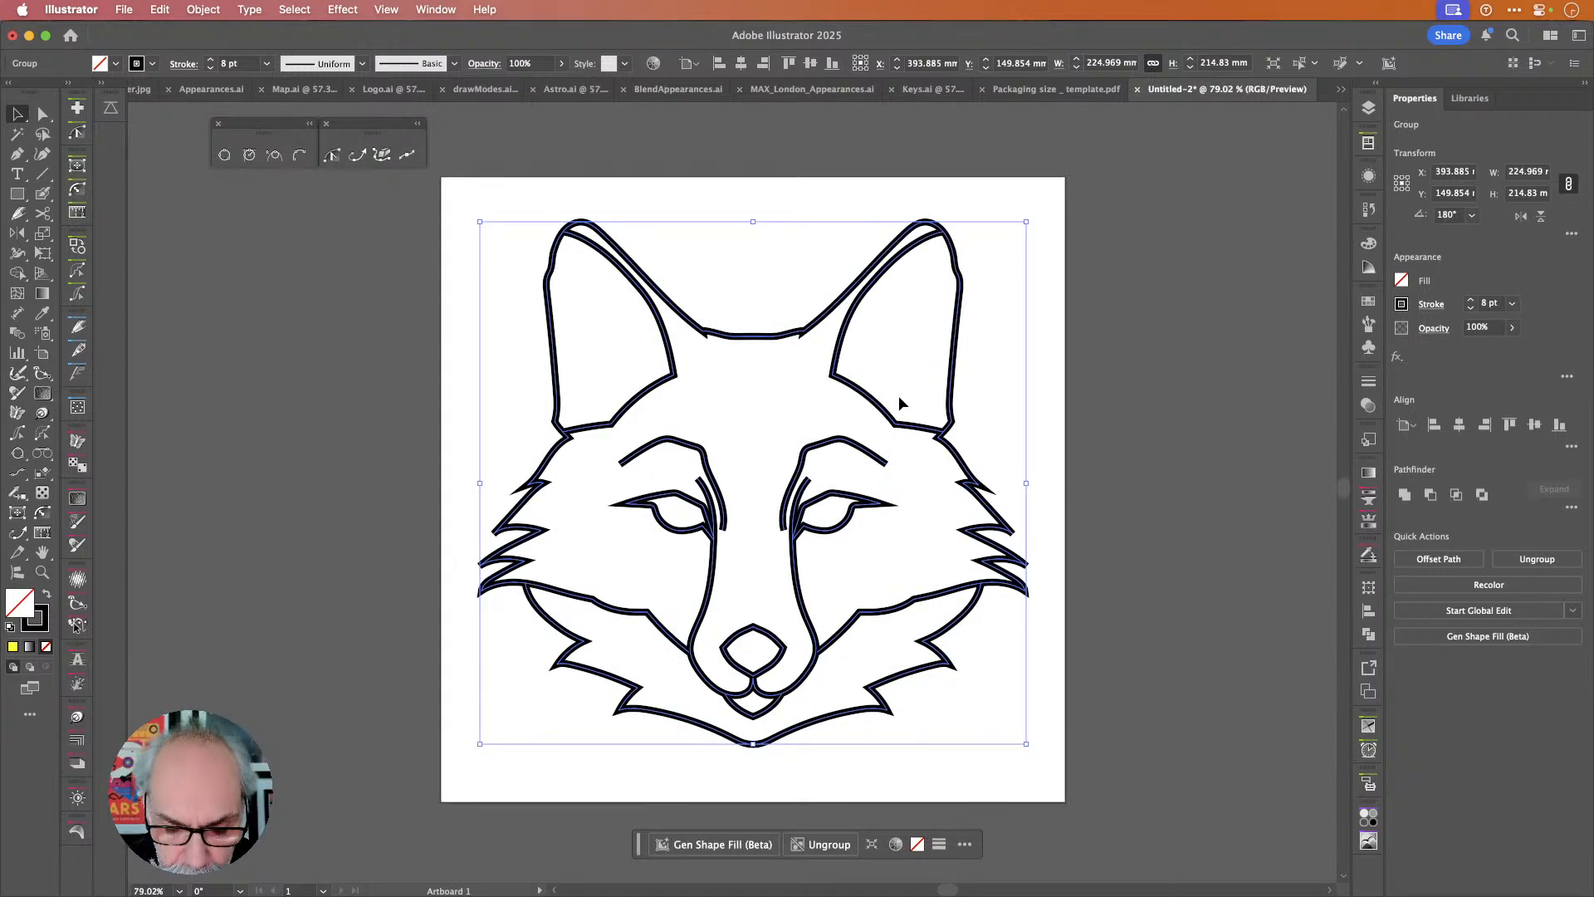
pyautogui.click(280, 293)
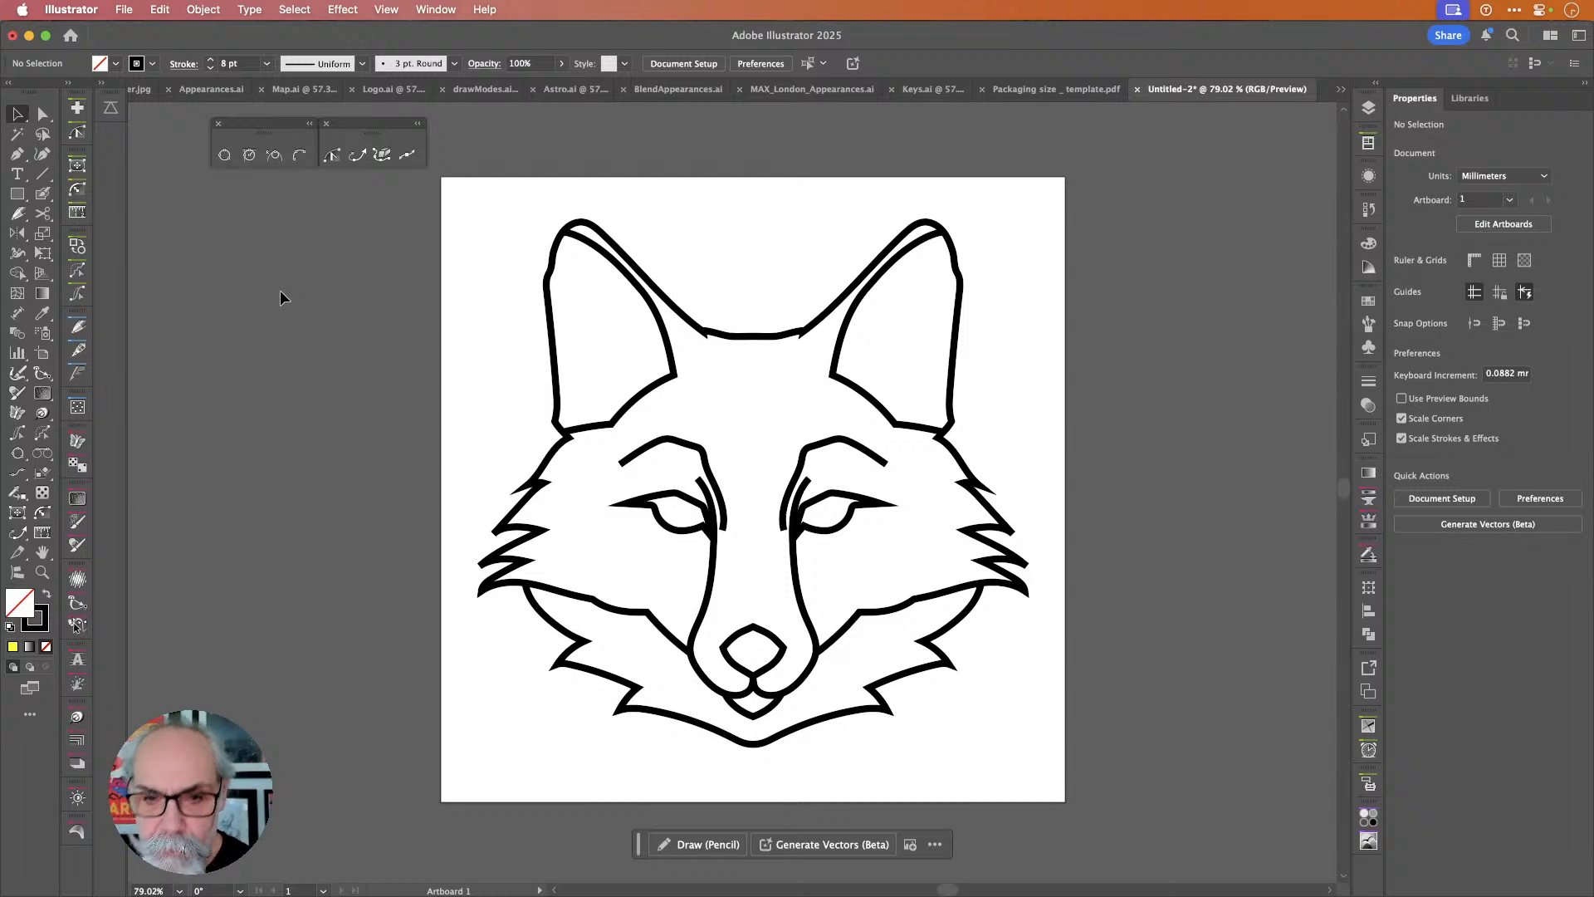
# Draw a freehand Pencil S-curve about 115 mm wide and 83 mm high beside the fox and set its stroke to 6 pt.
pyautogui.press('n')
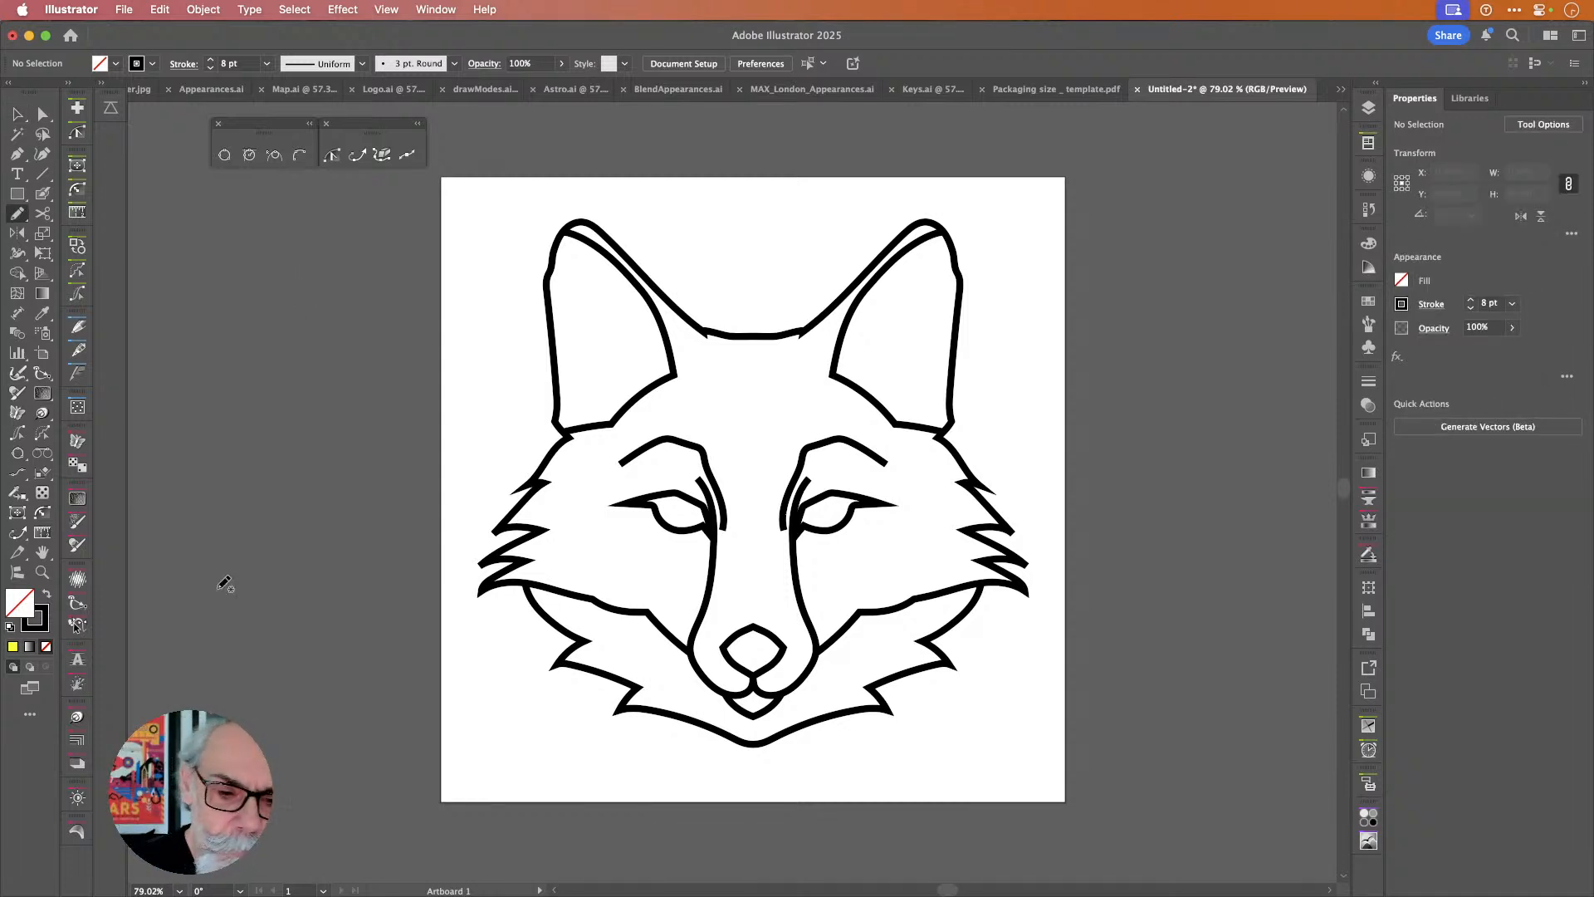
pyautogui.moveTo(223, 589); pyautogui.dragTo(504, 387)
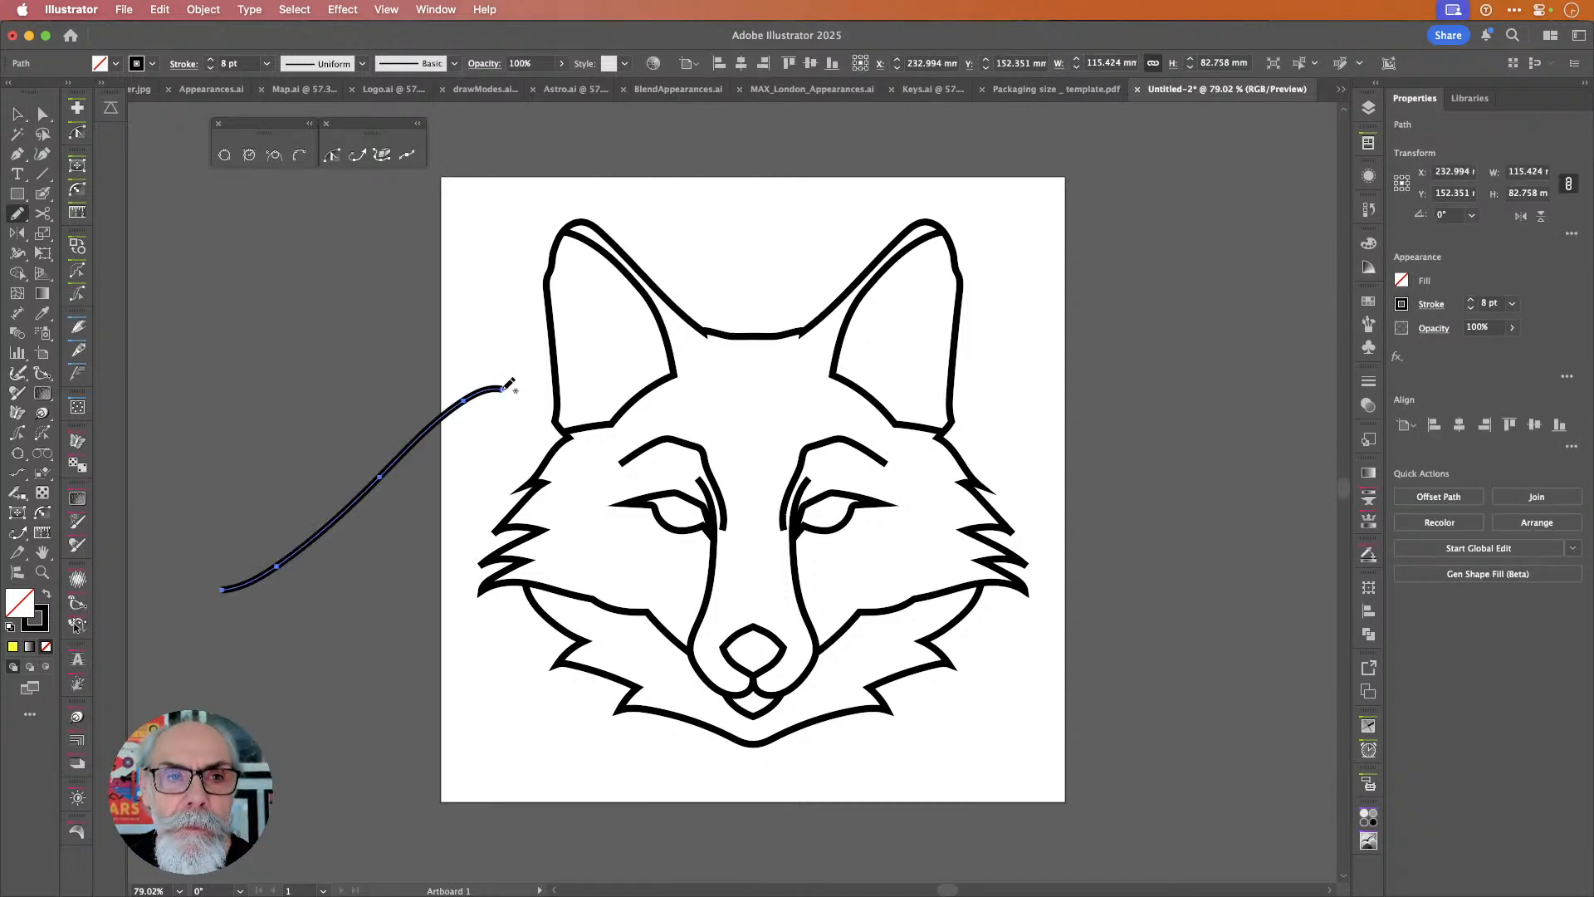
pyautogui.click(210, 68)
pyautogui.click(210, 68)
pyautogui.click(210, 68)
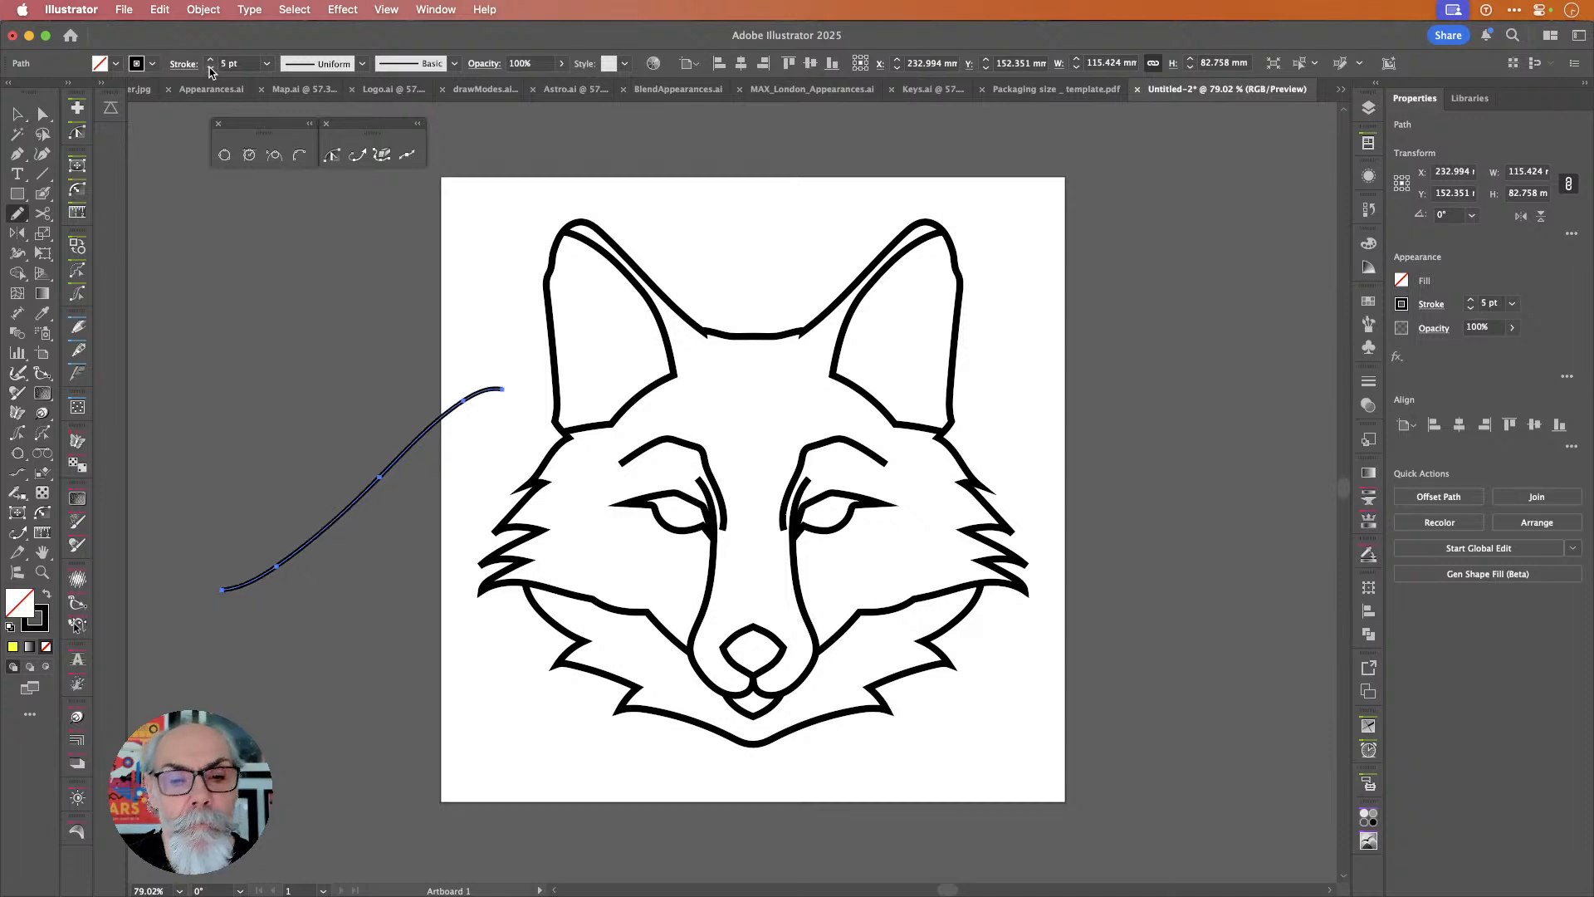
pyautogui.click(210, 68)
pyautogui.click(210, 69)
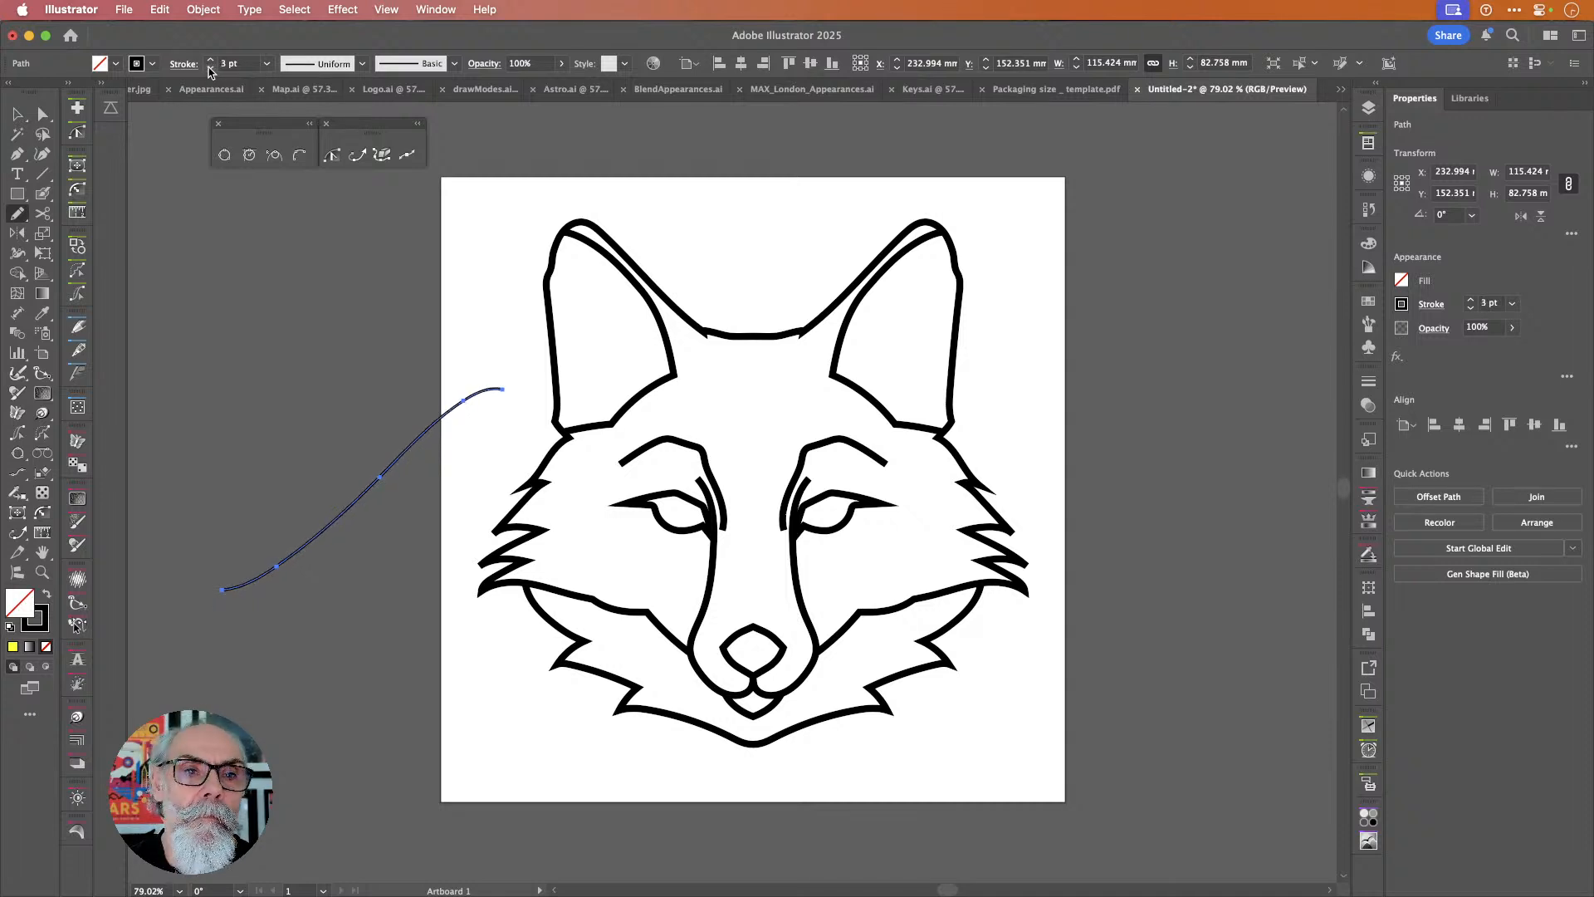
pyautogui.click(210, 60)
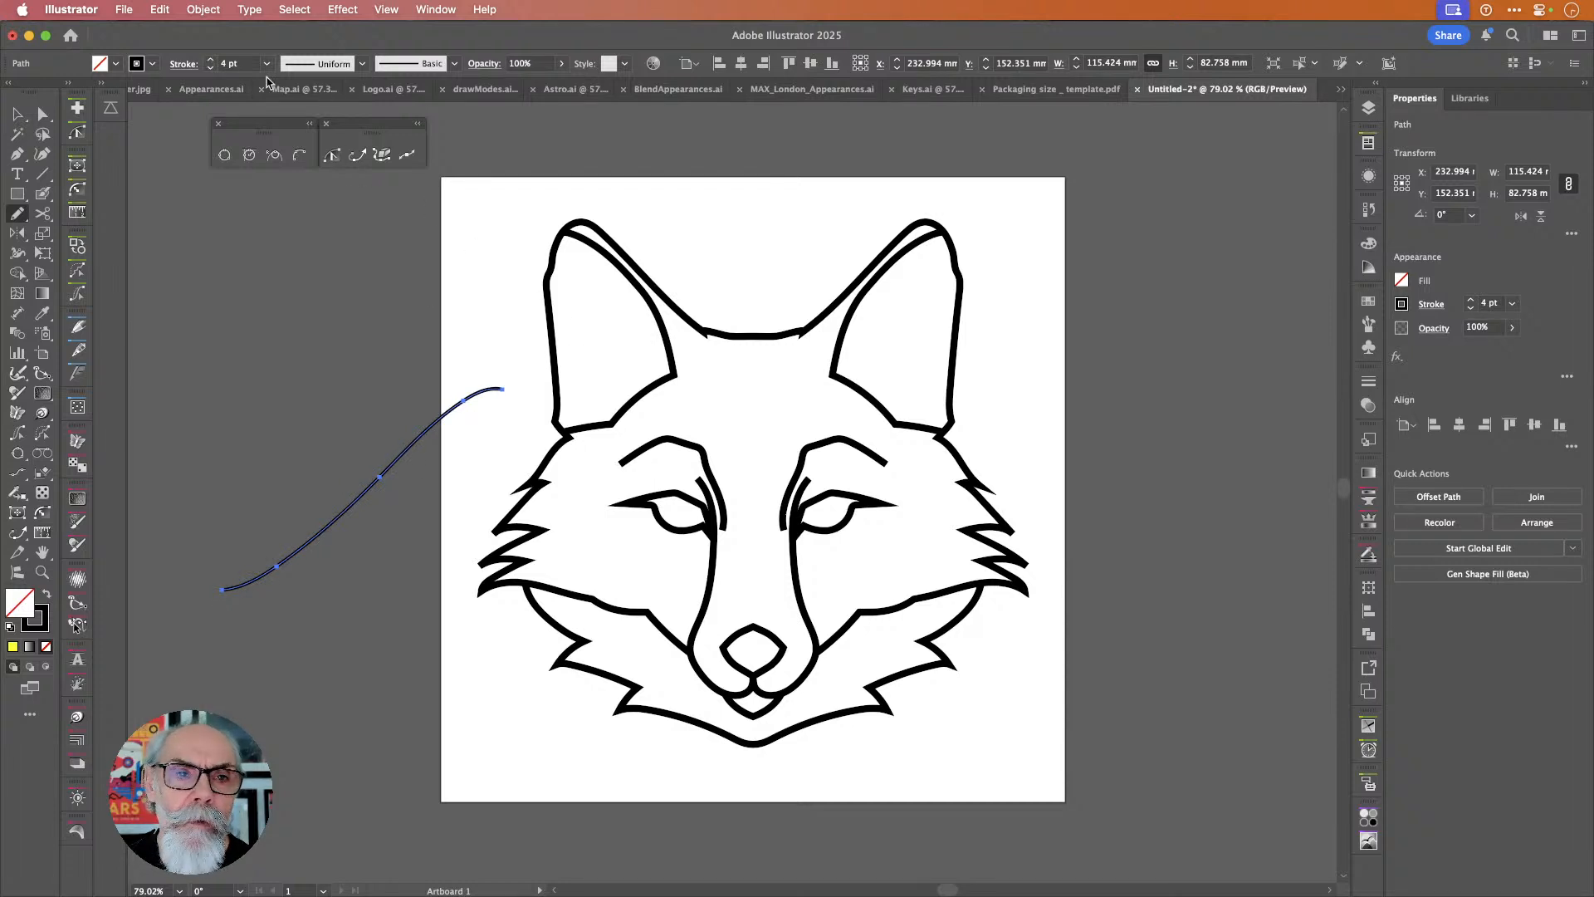
pyautogui.click(210, 60)
pyautogui.click(210, 59)
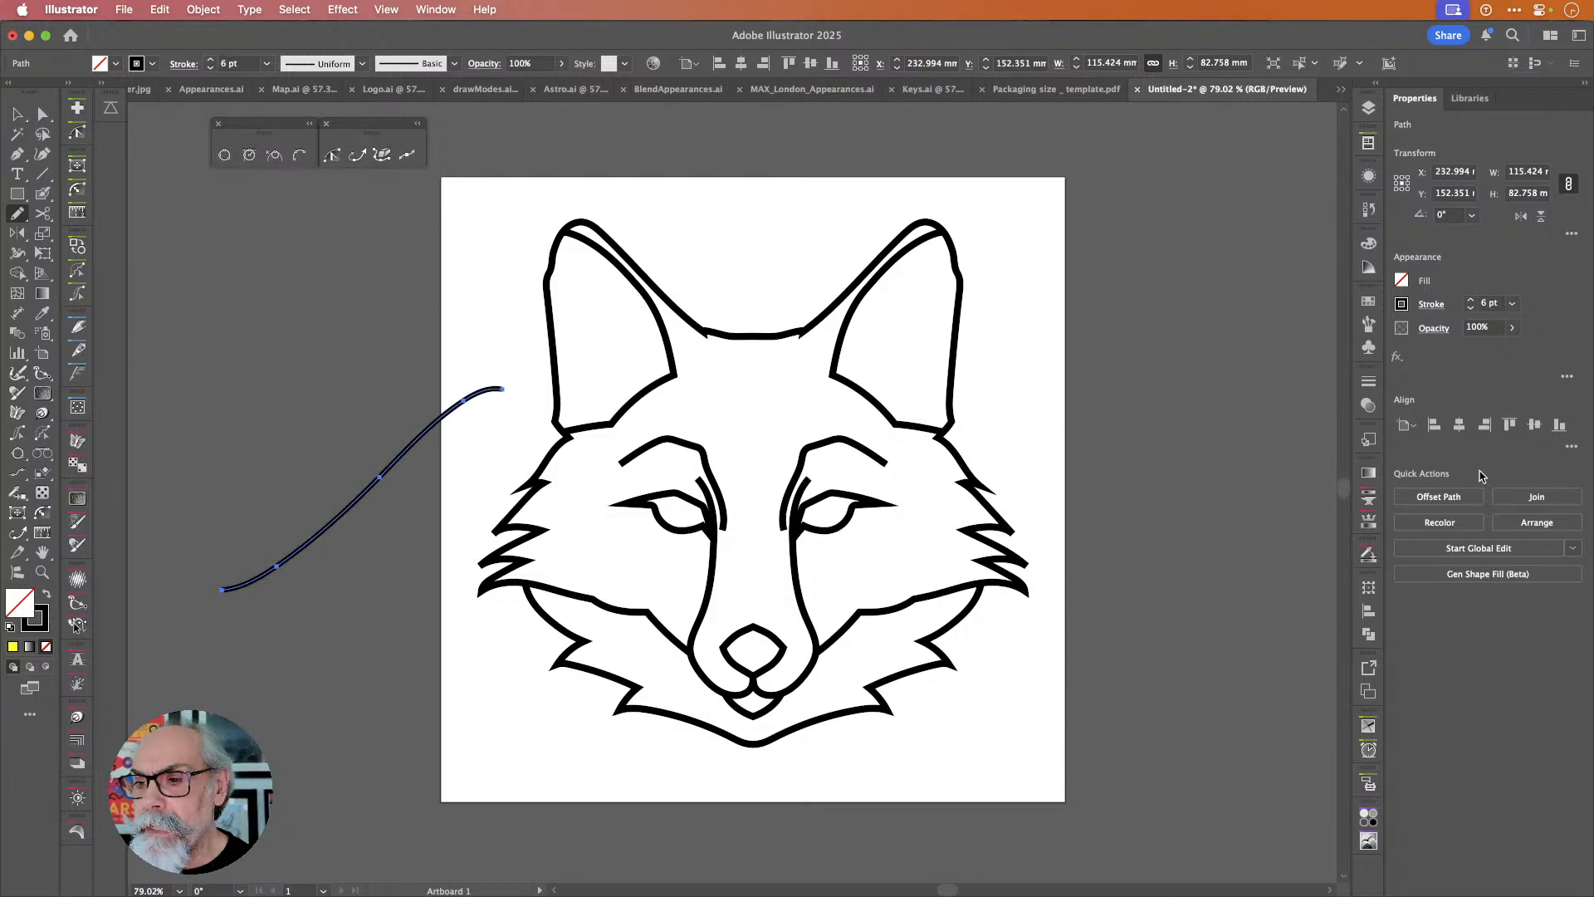
# Try to add the freehand curve's appearance to the graphic styles.
pyautogui.click(1369, 442)
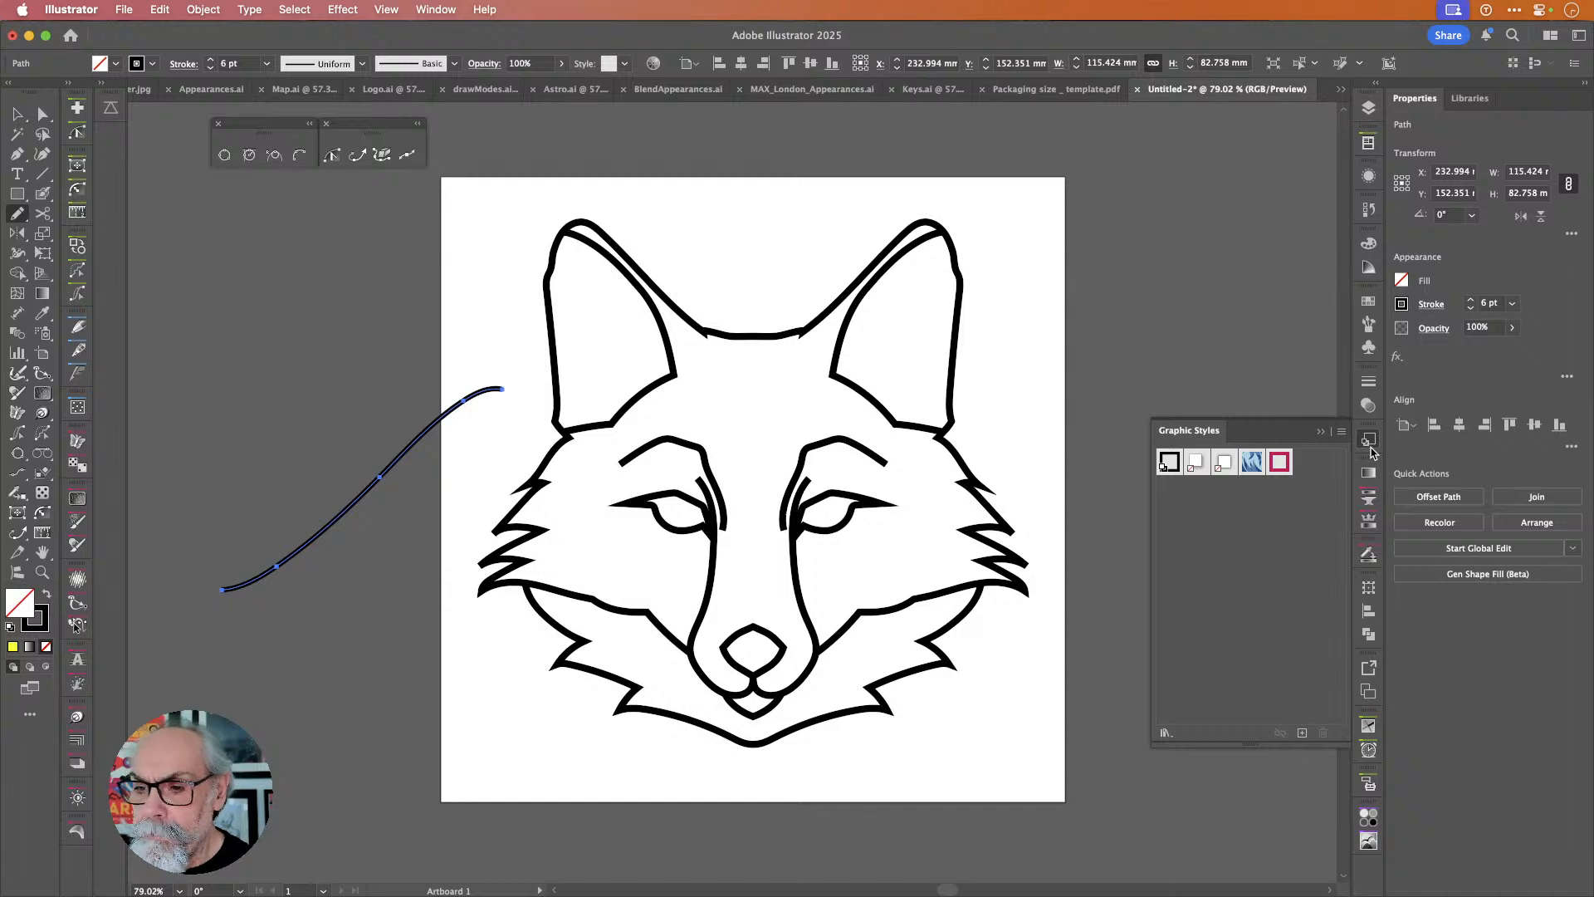
pyautogui.click(18, 114)
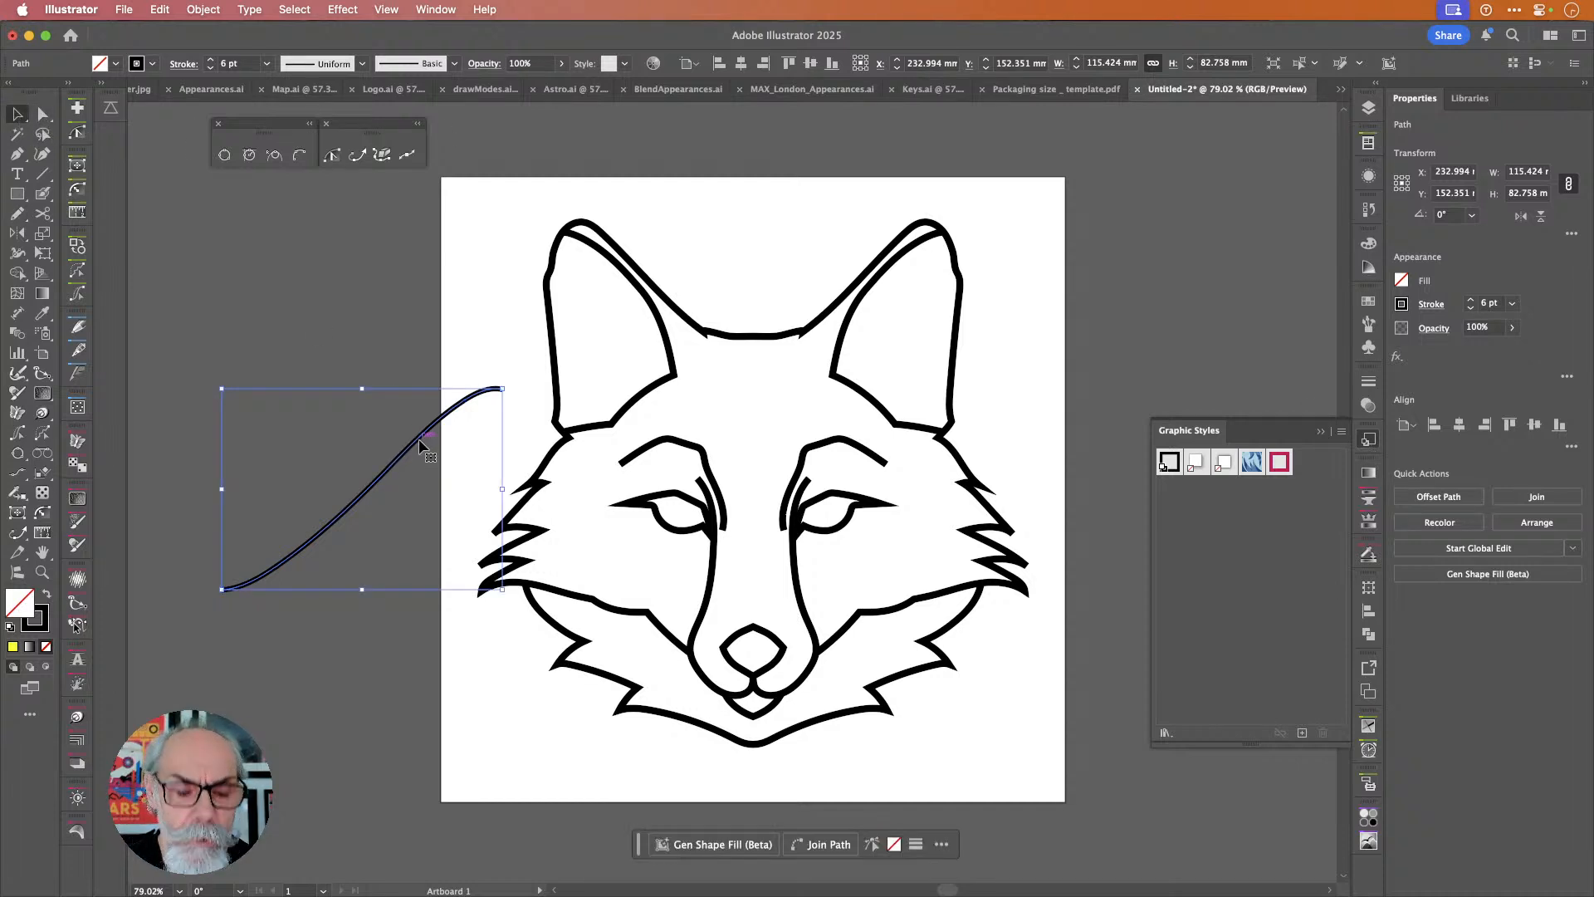
pyautogui.moveTo(420, 446); pyautogui.dragTo(1177, 472)
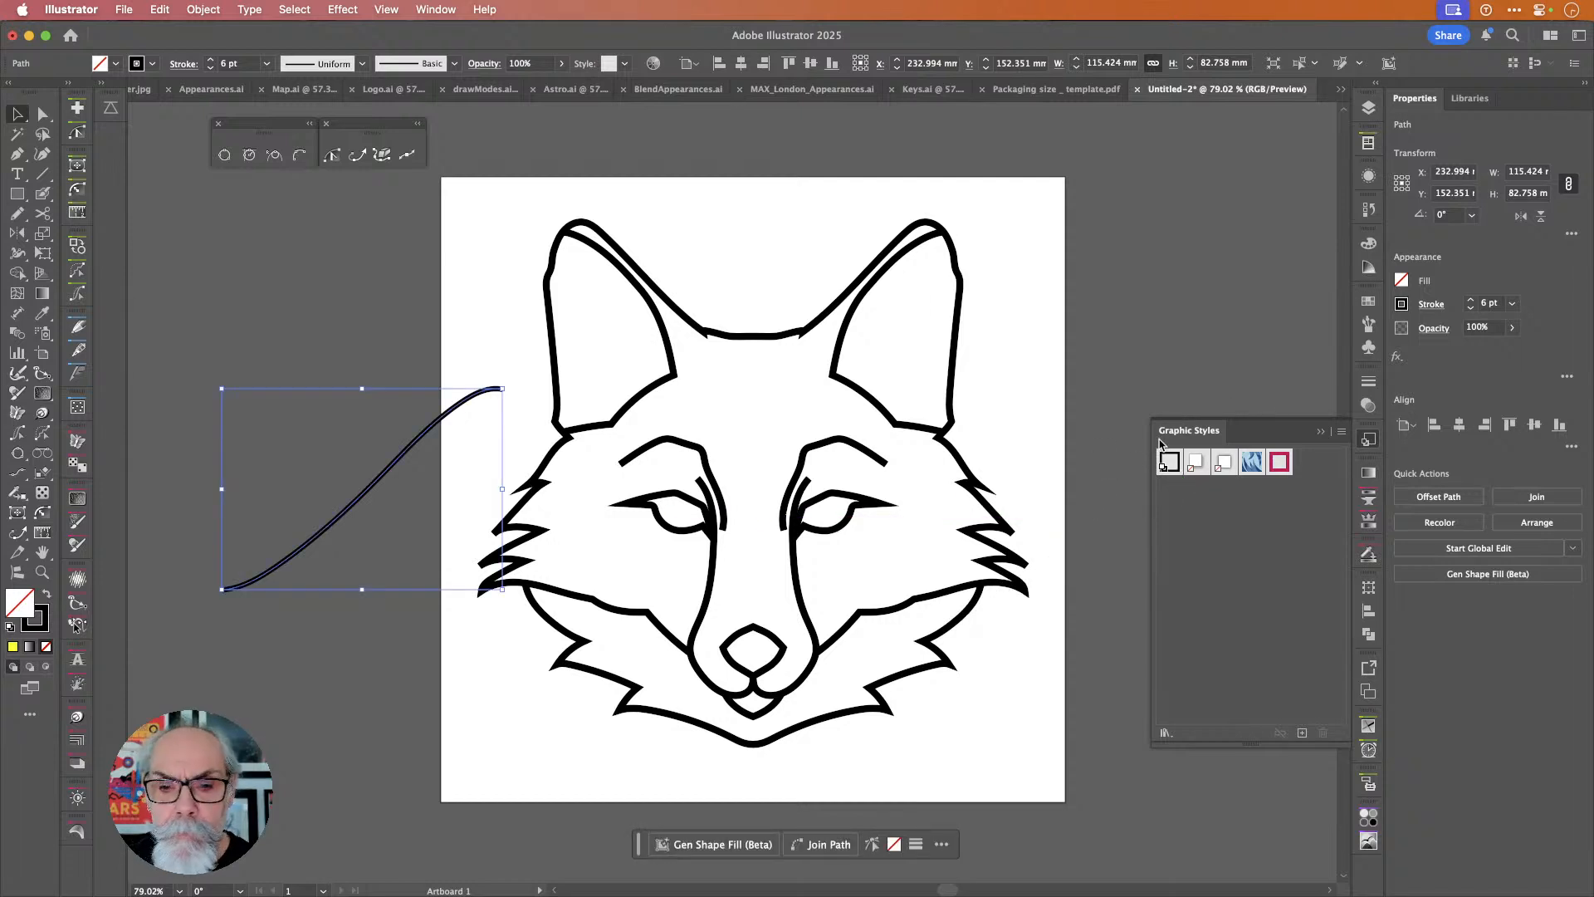
pyautogui.click(1369, 441)
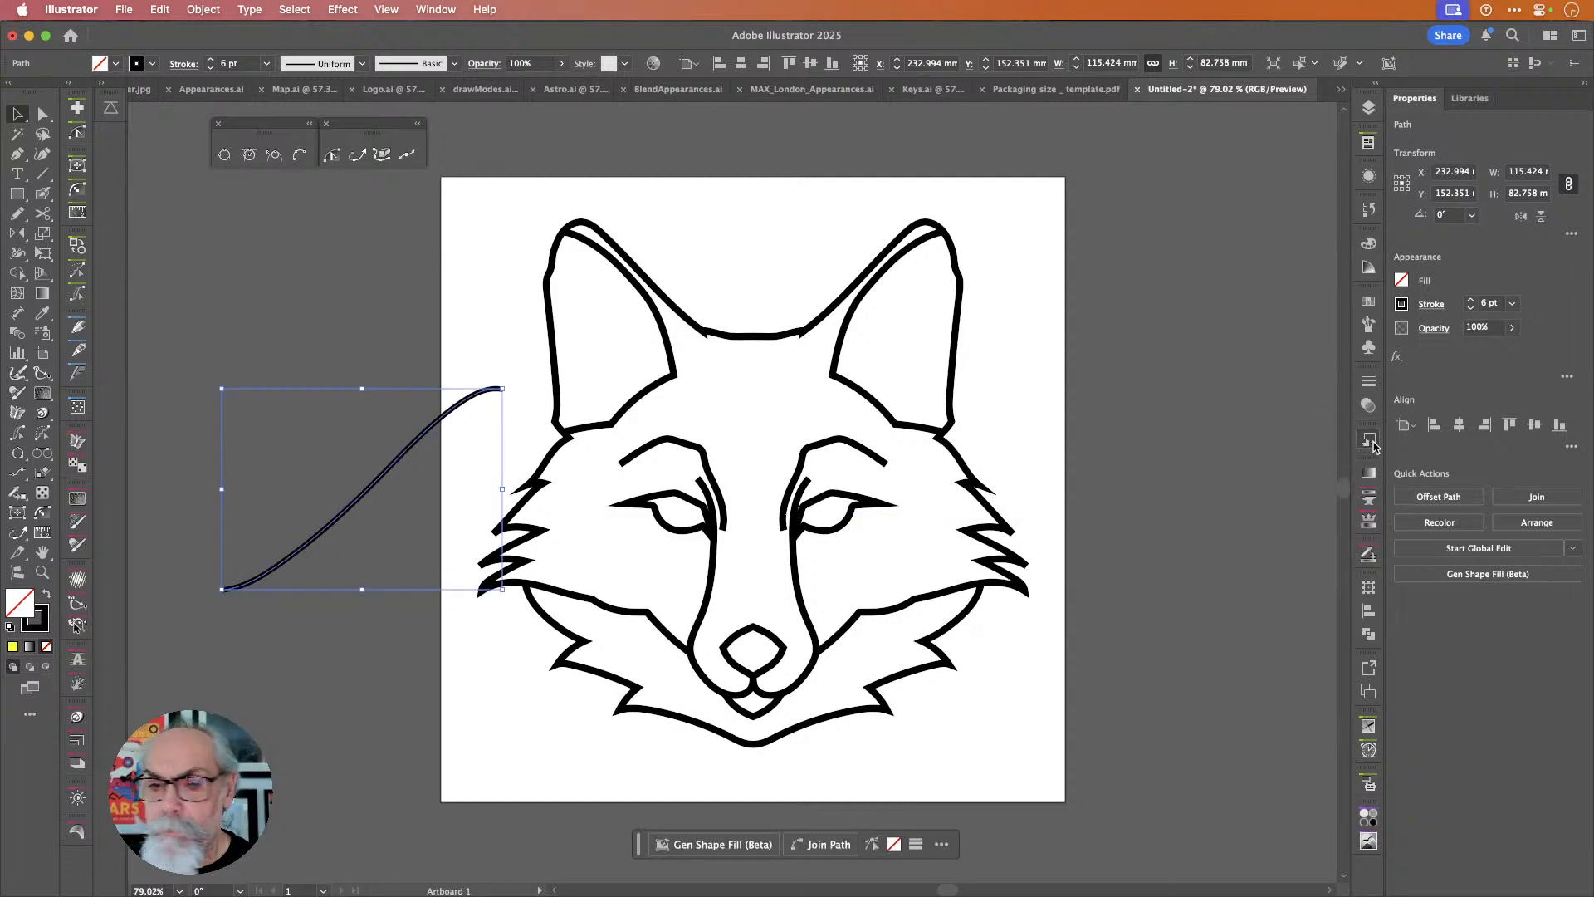
# Try a yellow fill (#ffff00) on the freehand curve, reset its fill to none and delete the curve.
pyautogui.click(117, 65)
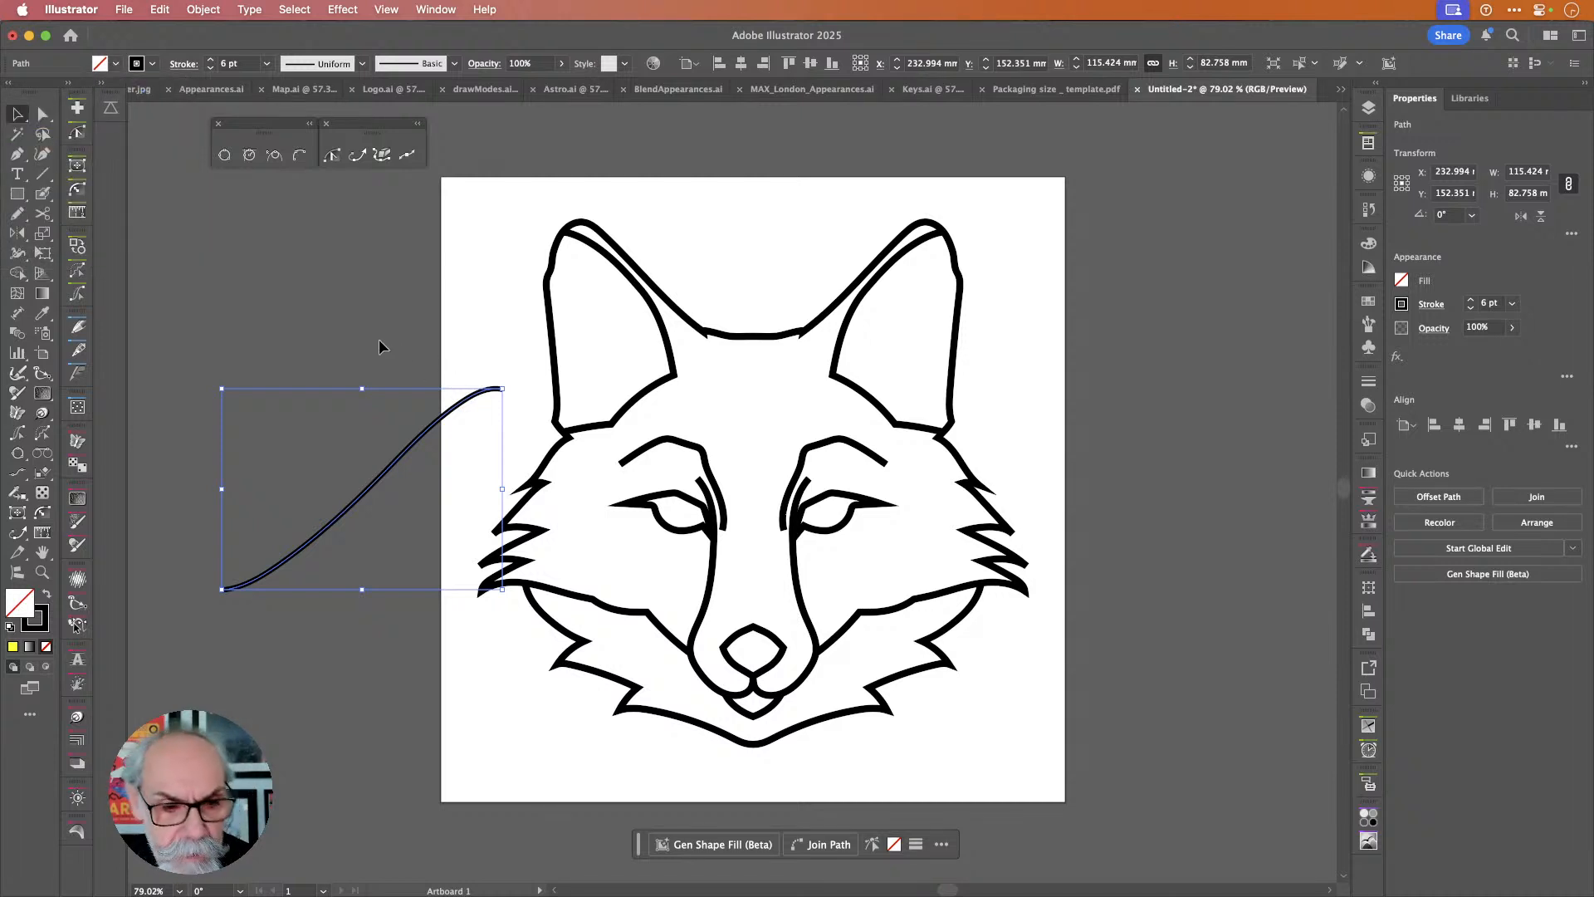
pyautogui.press(',')
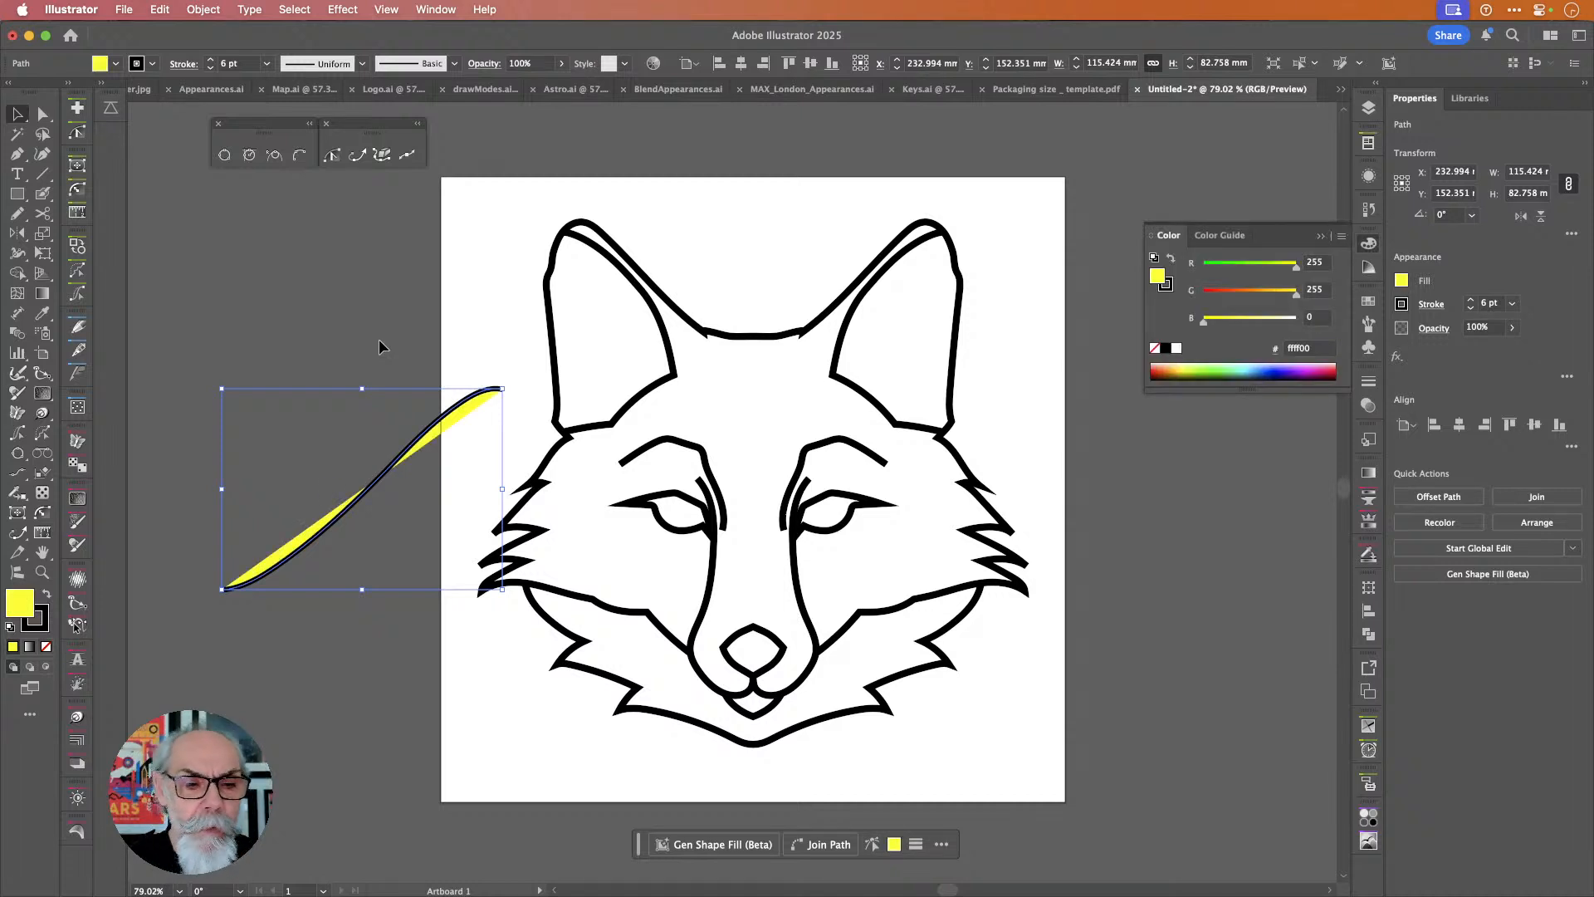
pyautogui.press('/')
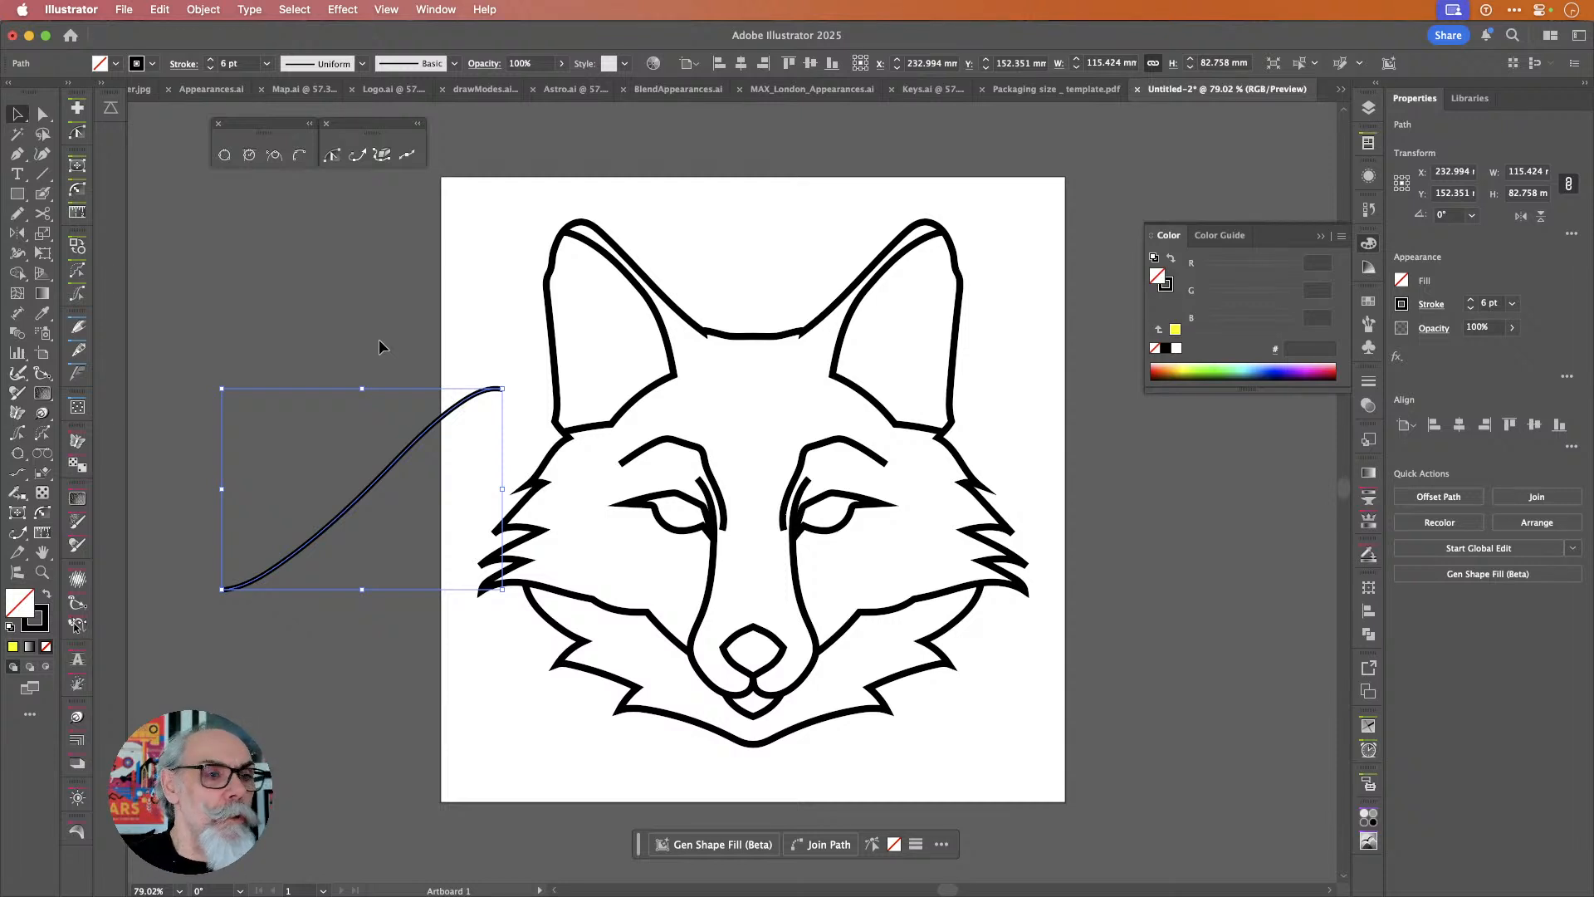
pyautogui.press('Delete')
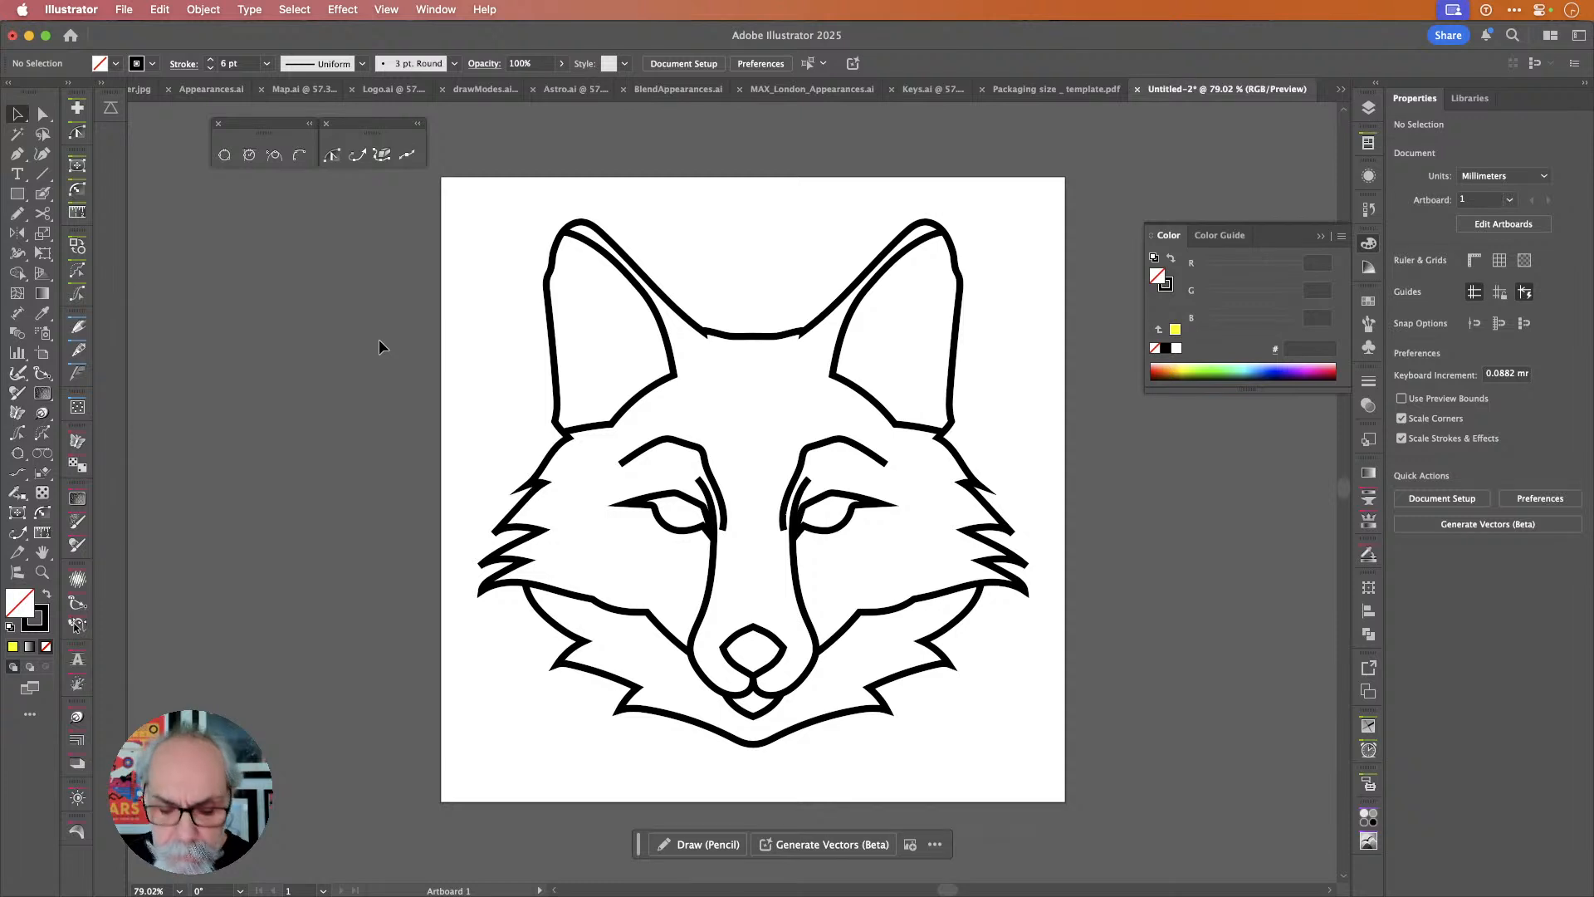
# Set the Pencil tool's fidelity to the smoothest setting and accept the options.
pyautogui.press('n')
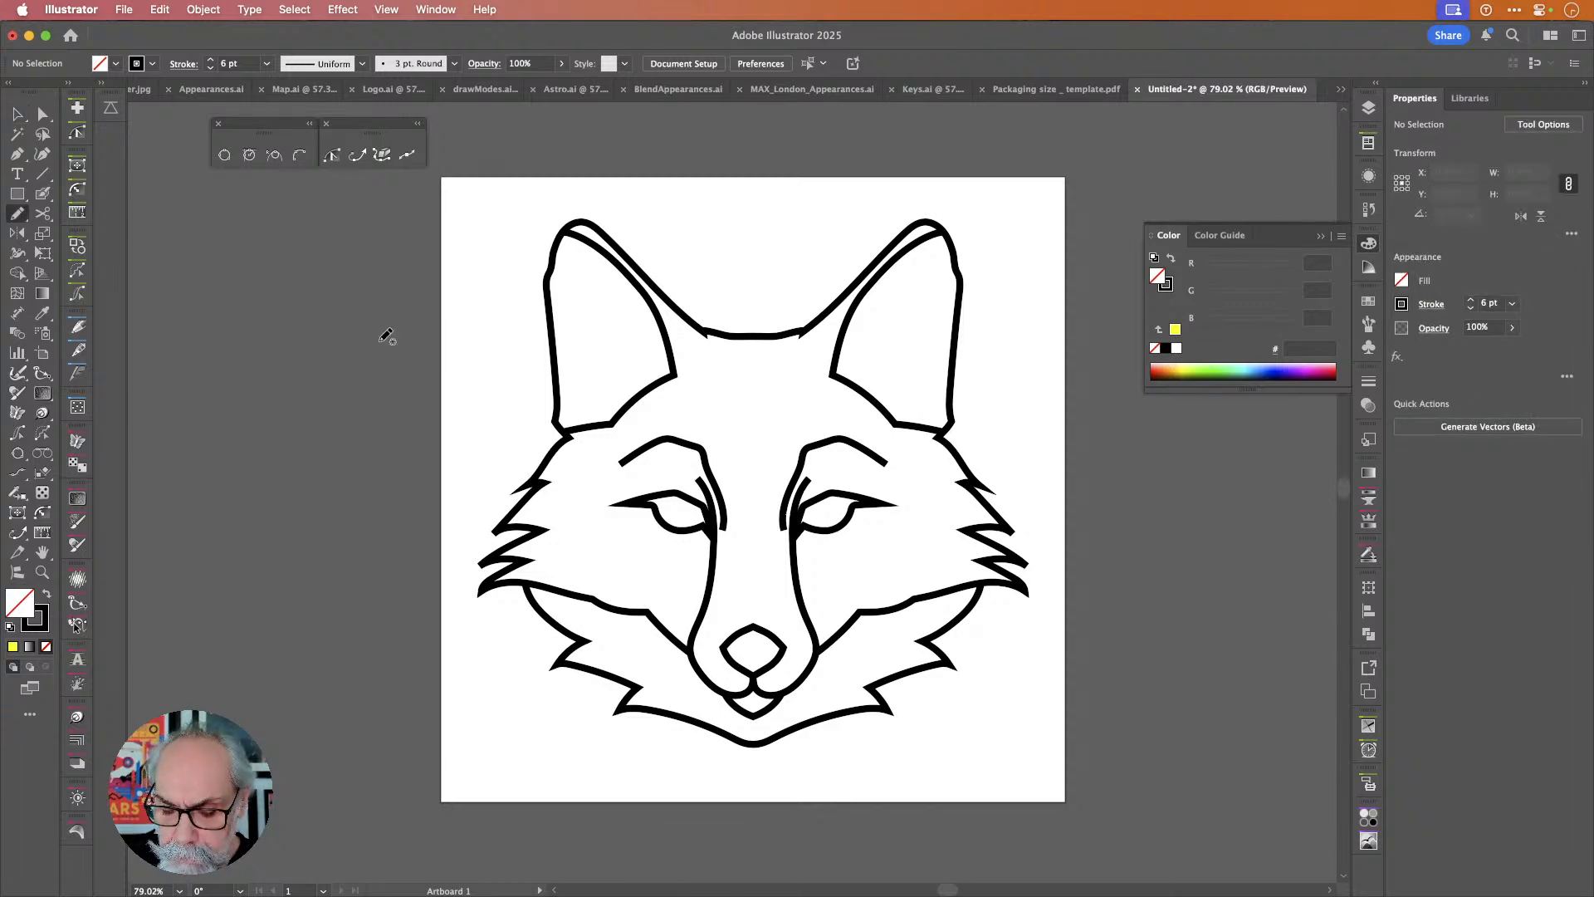
pyautogui.press('Return')
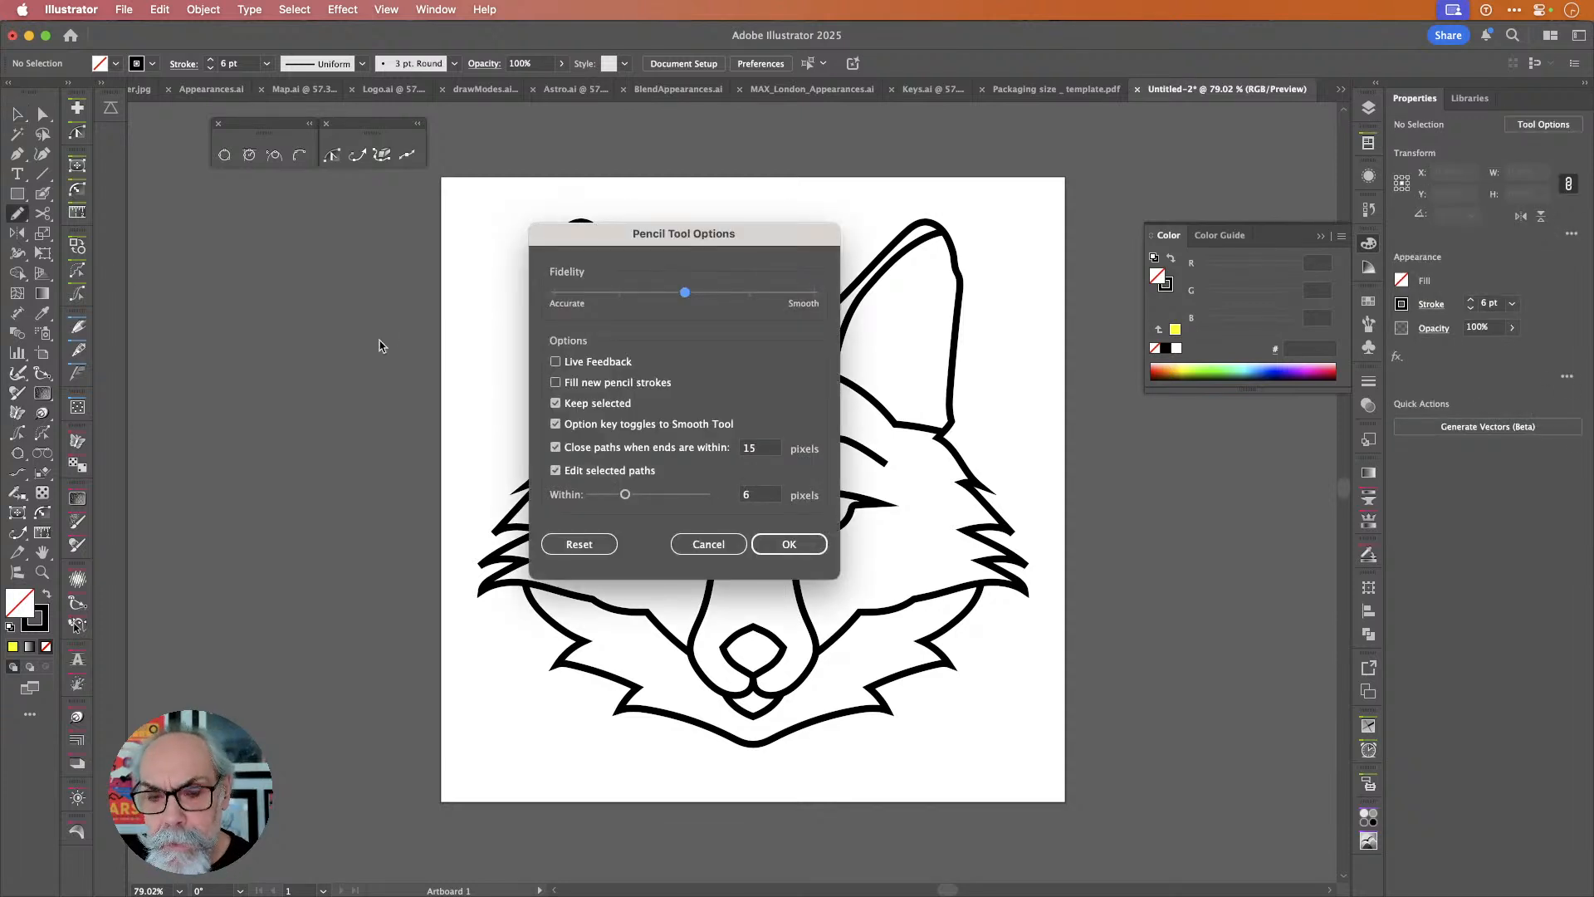
pyautogui.press('Right')
pyautogui.press('Right')
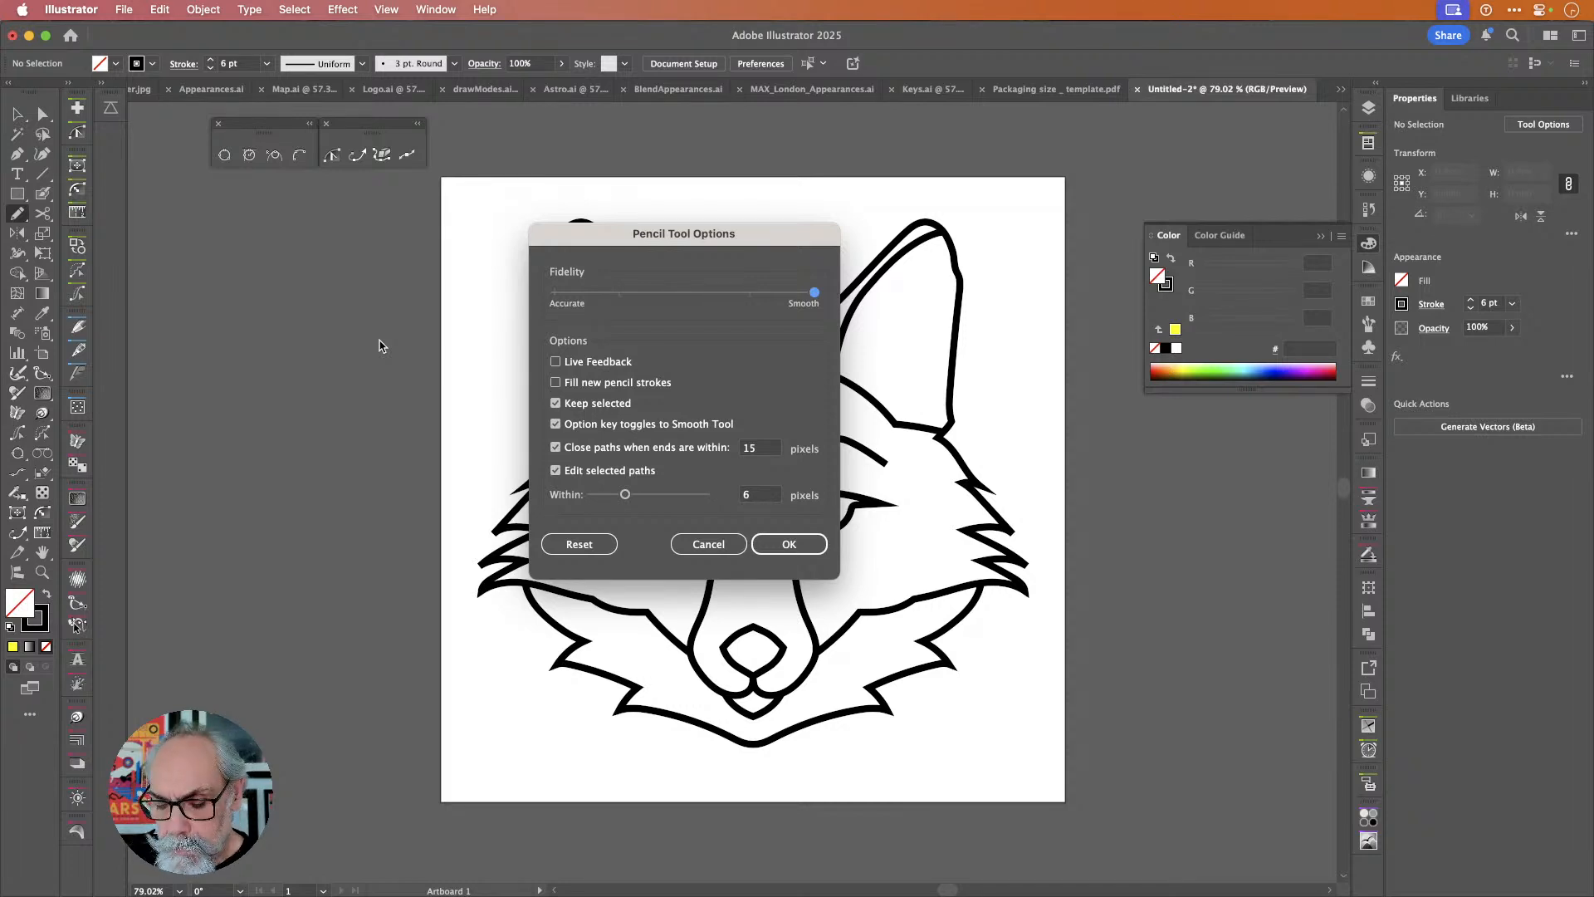
pyautogui.press('Return')
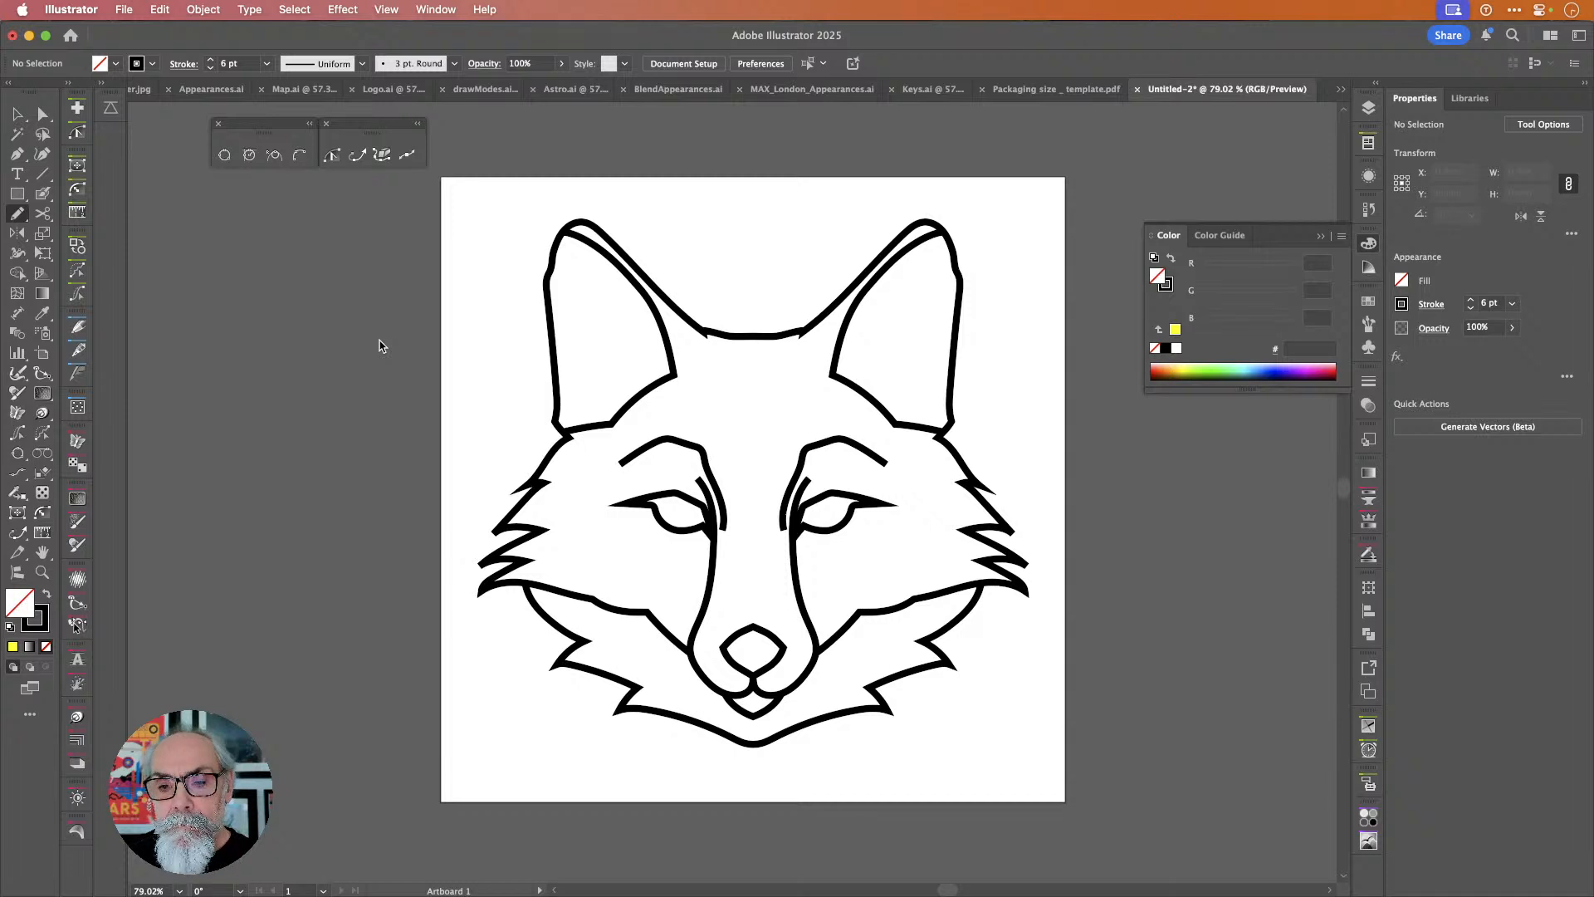
# Add a new layer above the fox artwork and lock Layer 1.
pyautogui.hscroll(5, 664, 428)
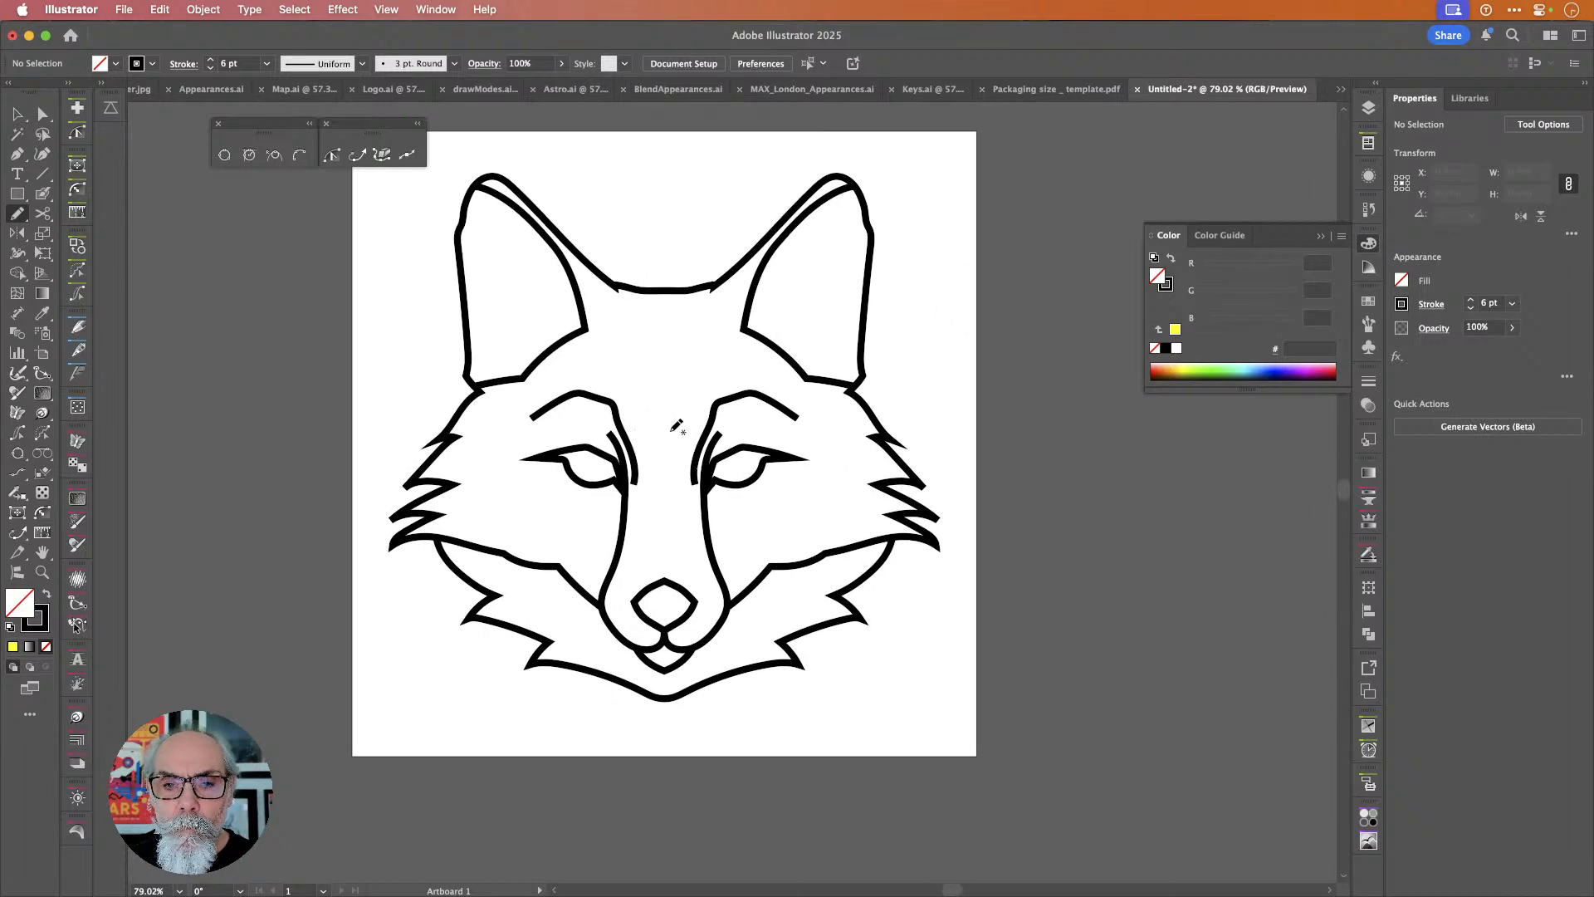
pyautogui.hscroll(-2, 677, 426)
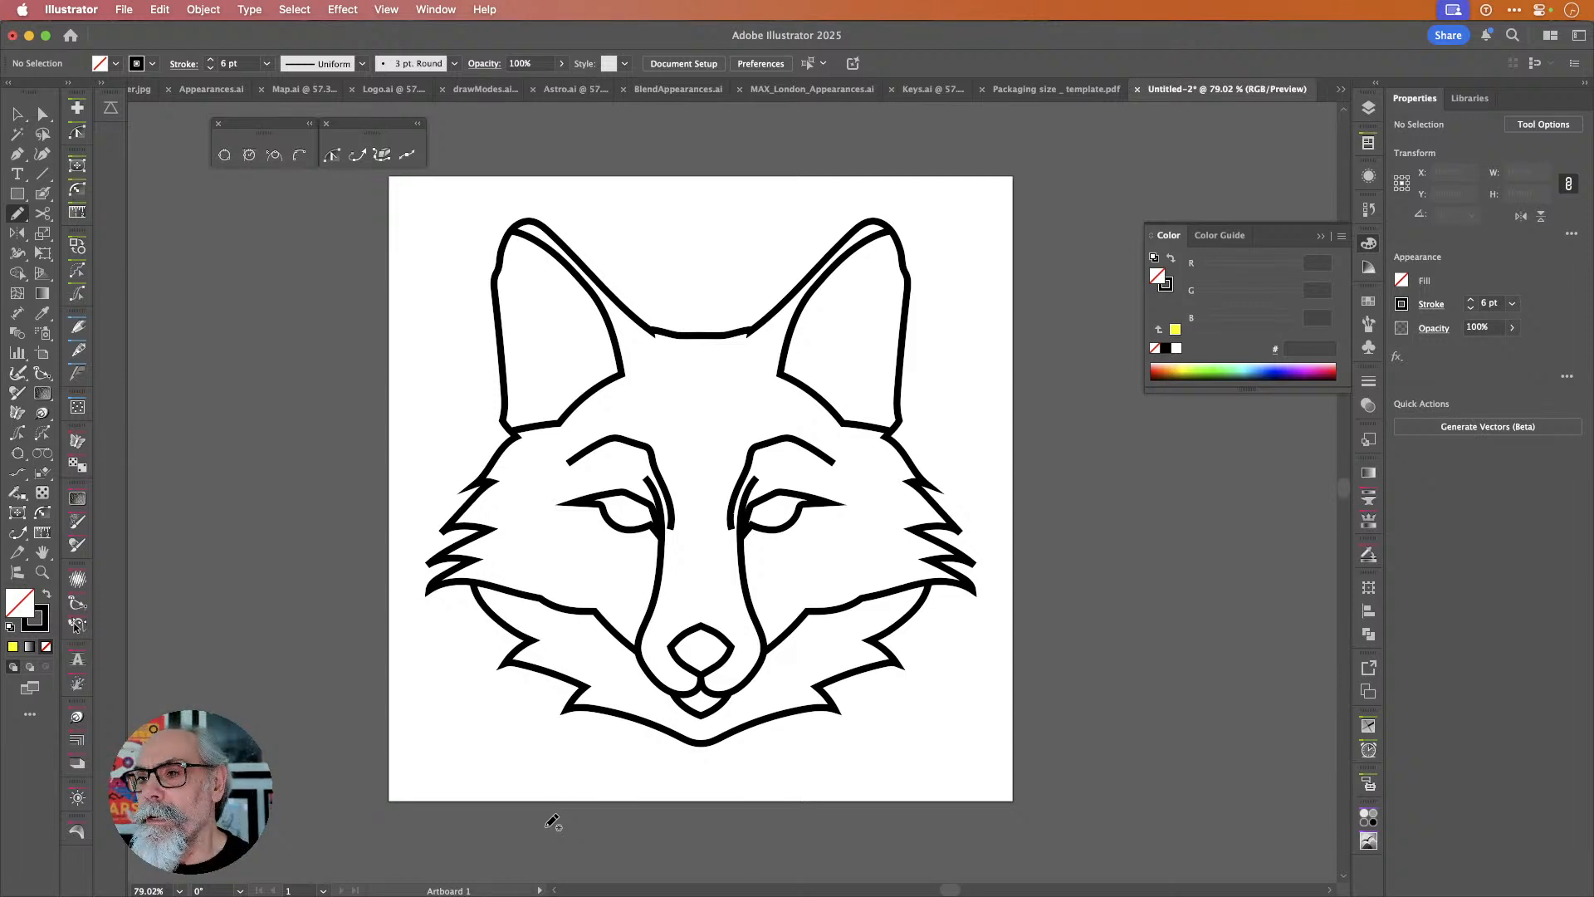
pyautogui.click(1368, 109)
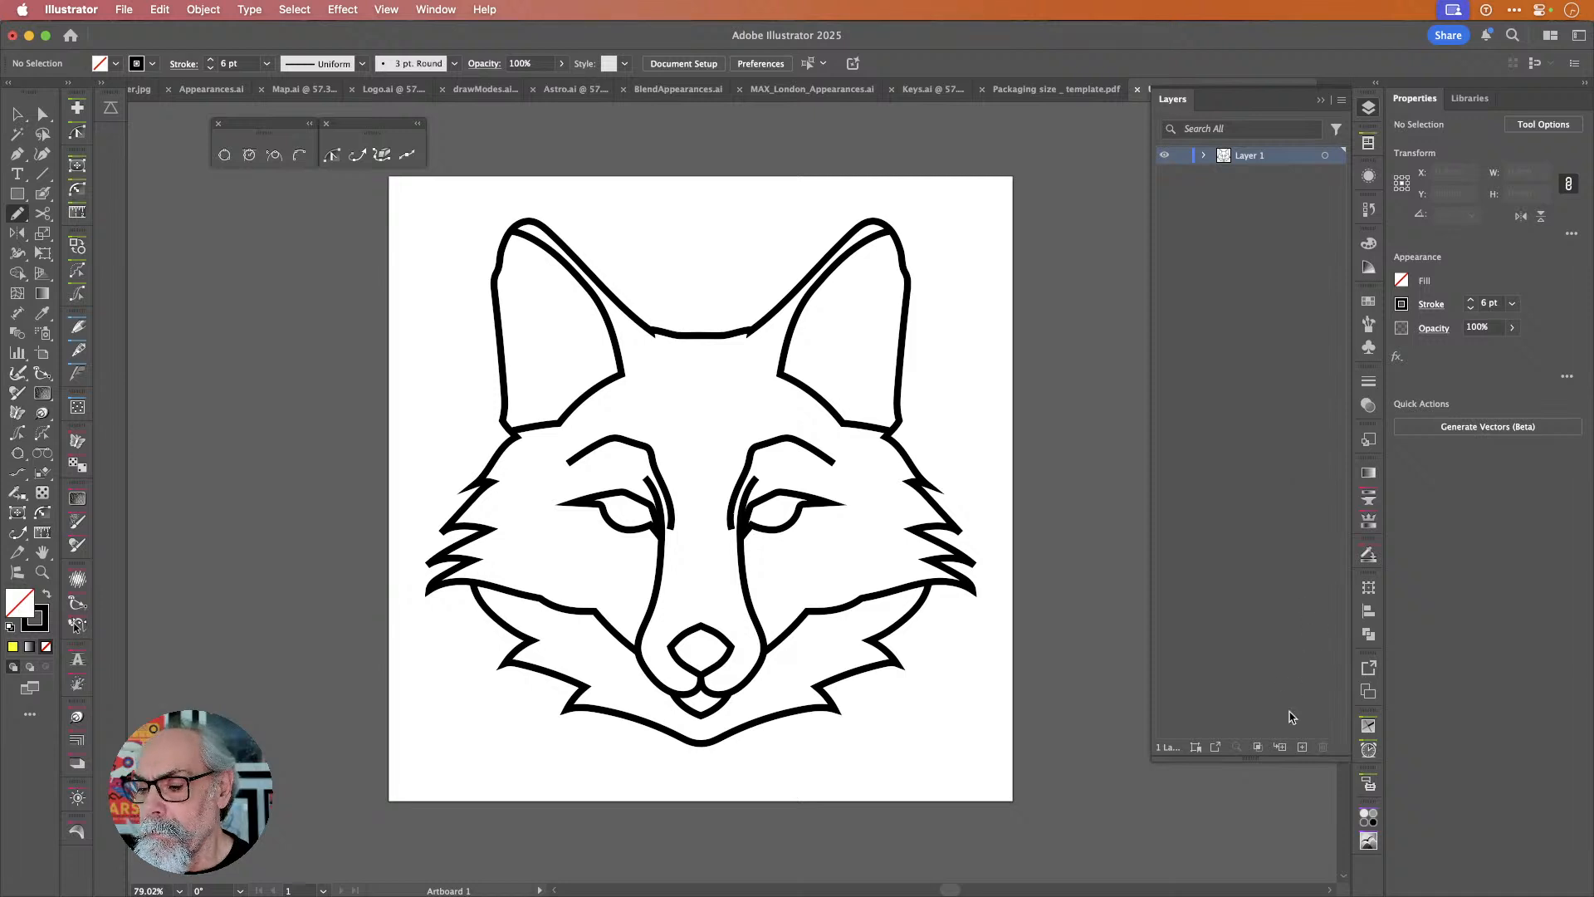
pyautogui.click(1301, 747)
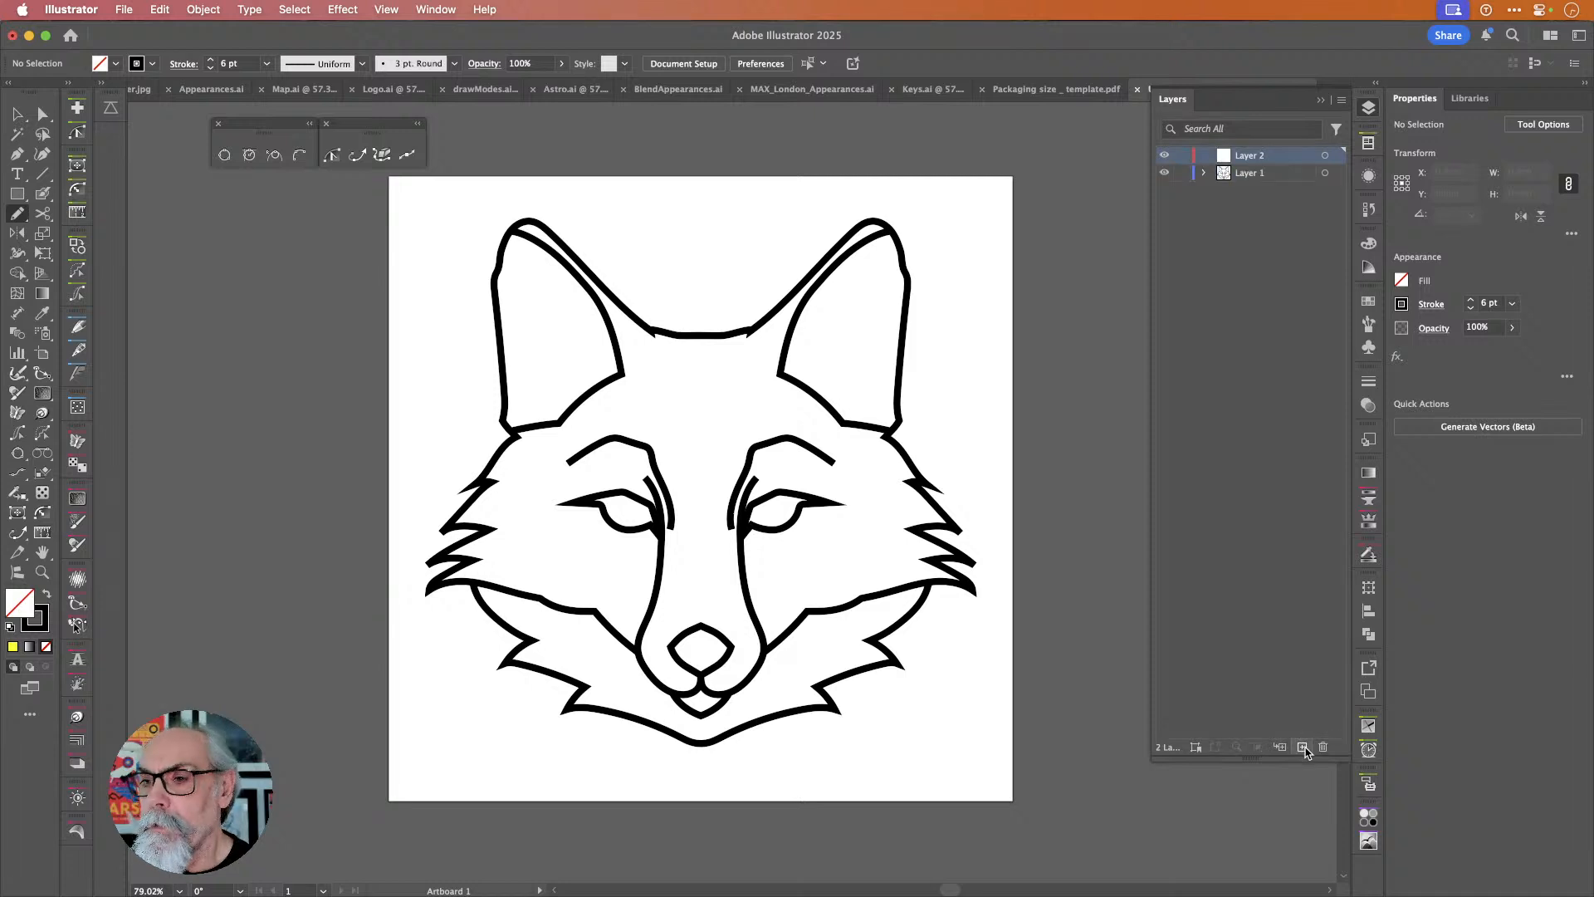
pyautogui.click(1182, 173)
pyautogui.click(1366, 113)
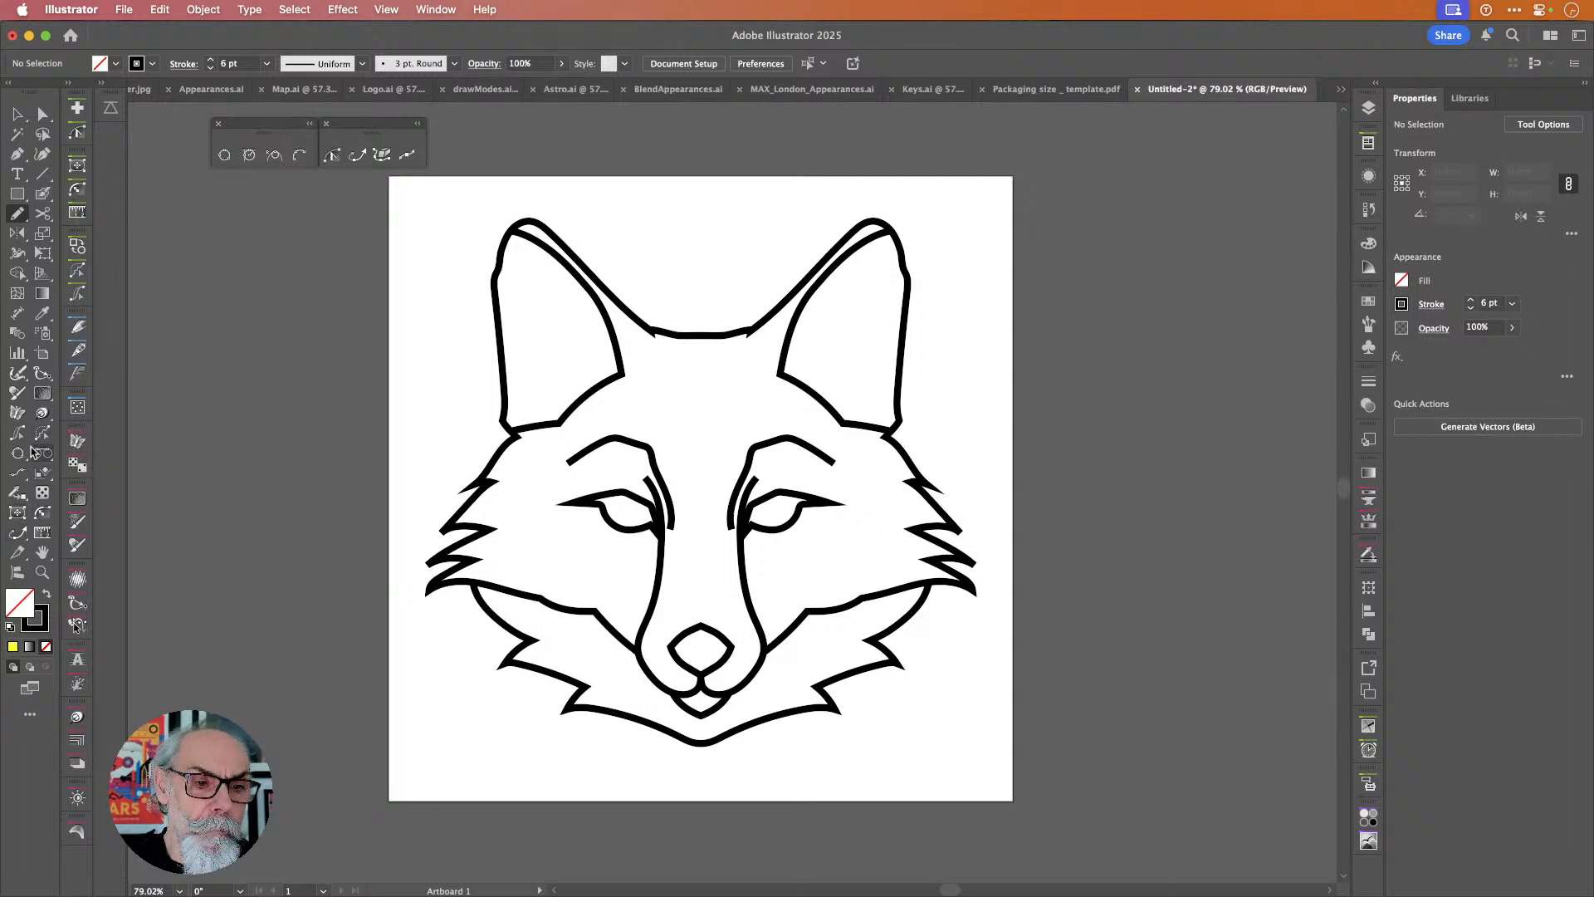
# Apply a persistent MirrorMe axis at 90° through the artboard centre to the new layer.
pyautogui.doubleClick(16, 413)
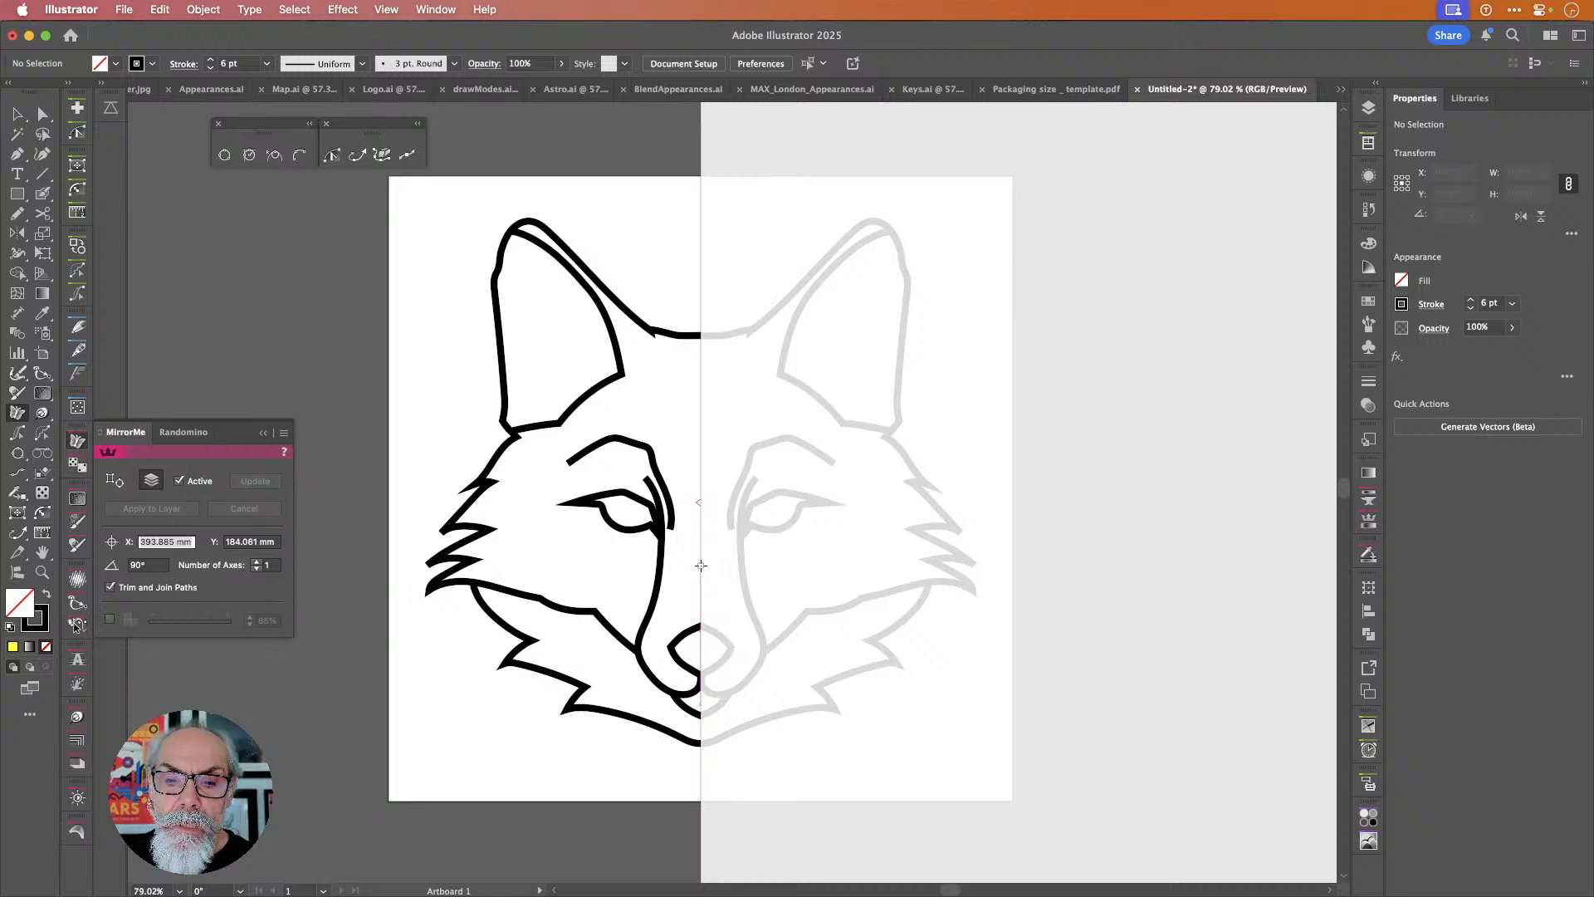
pyautogui.click(701, 565)
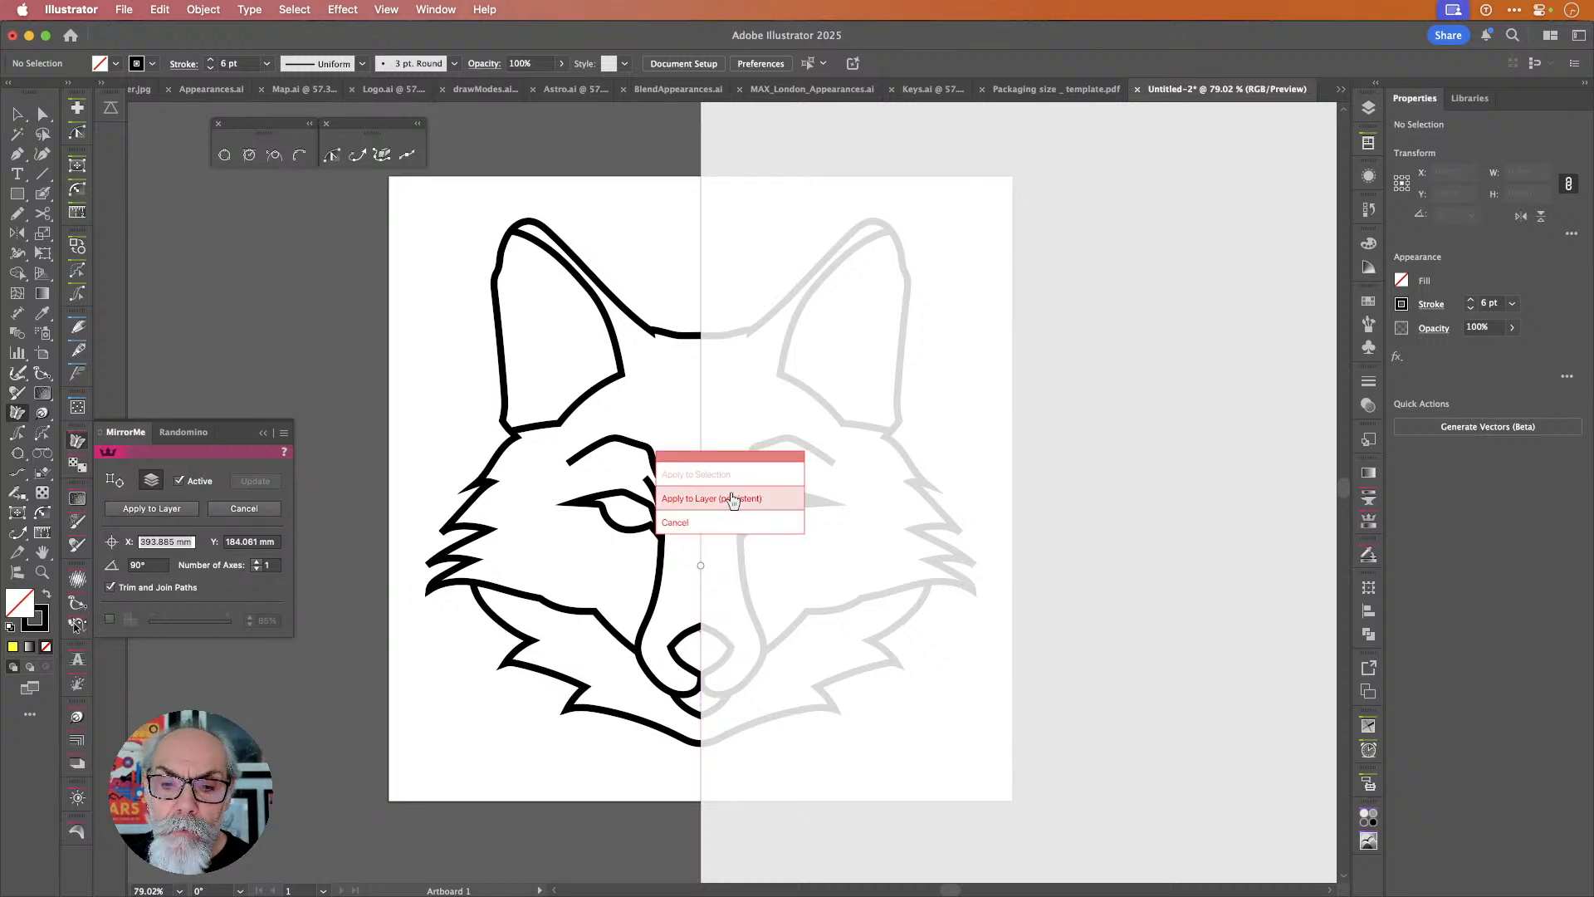
pyautogui.click(730, 498)
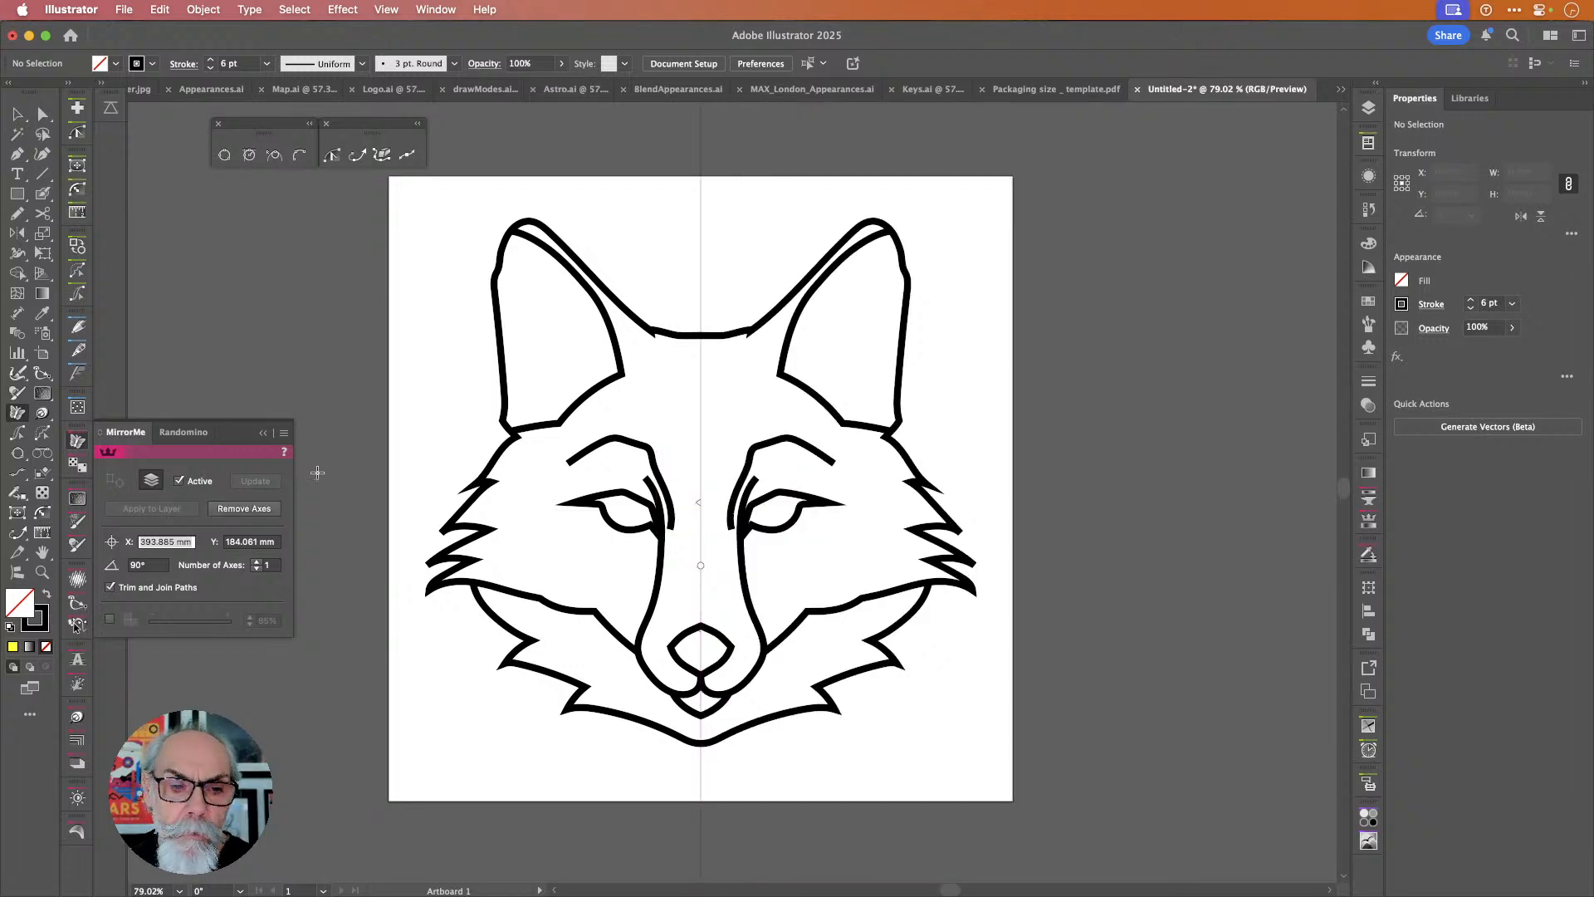
pyautogui.click(70, 441)
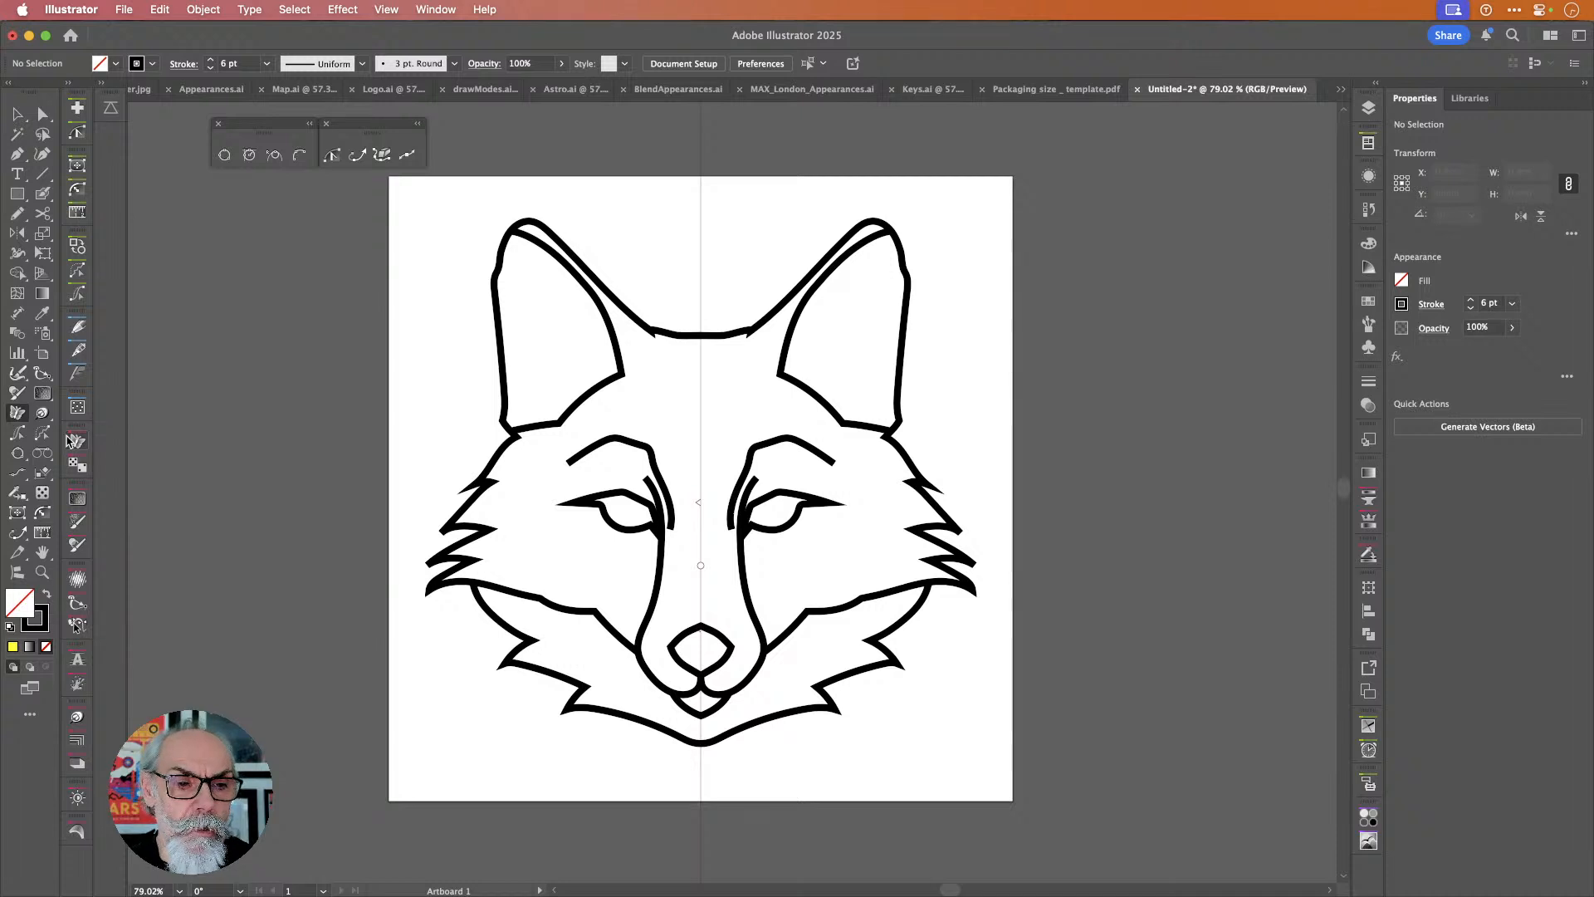
# Configure Dynamic Sketch with a 19 px string, accuracy 0.9, smoothness 100% and a weight curve that thins faster with sketching speed.
pyautogui.doubleClick(82, 332)
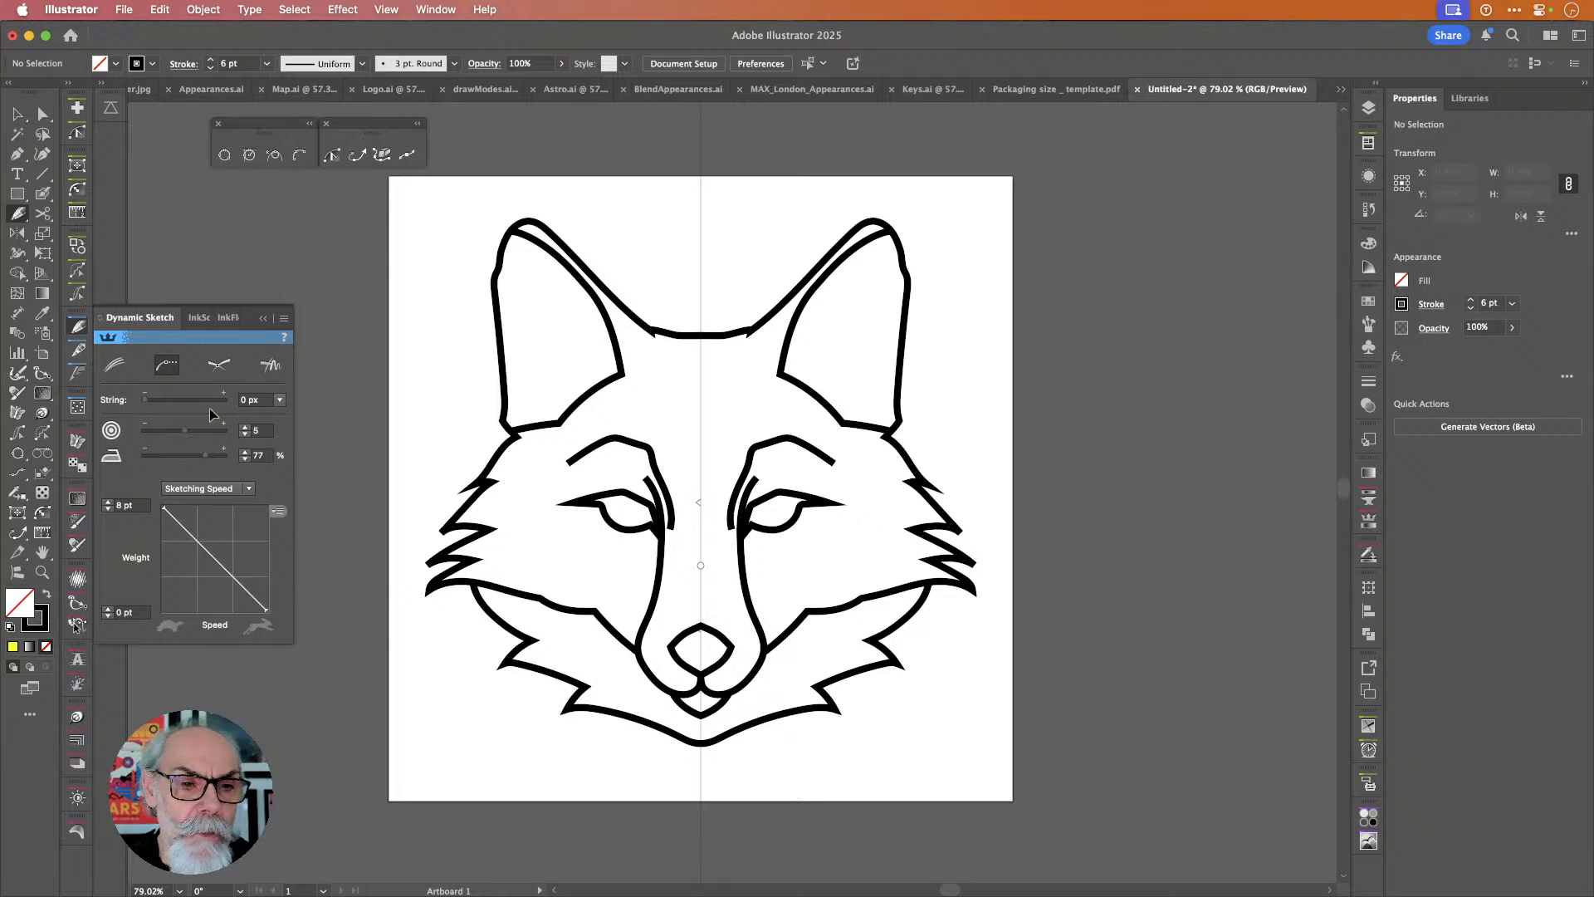
pyautogui.moveTo(150, 404); pyautogui.dragTo(160, 404)
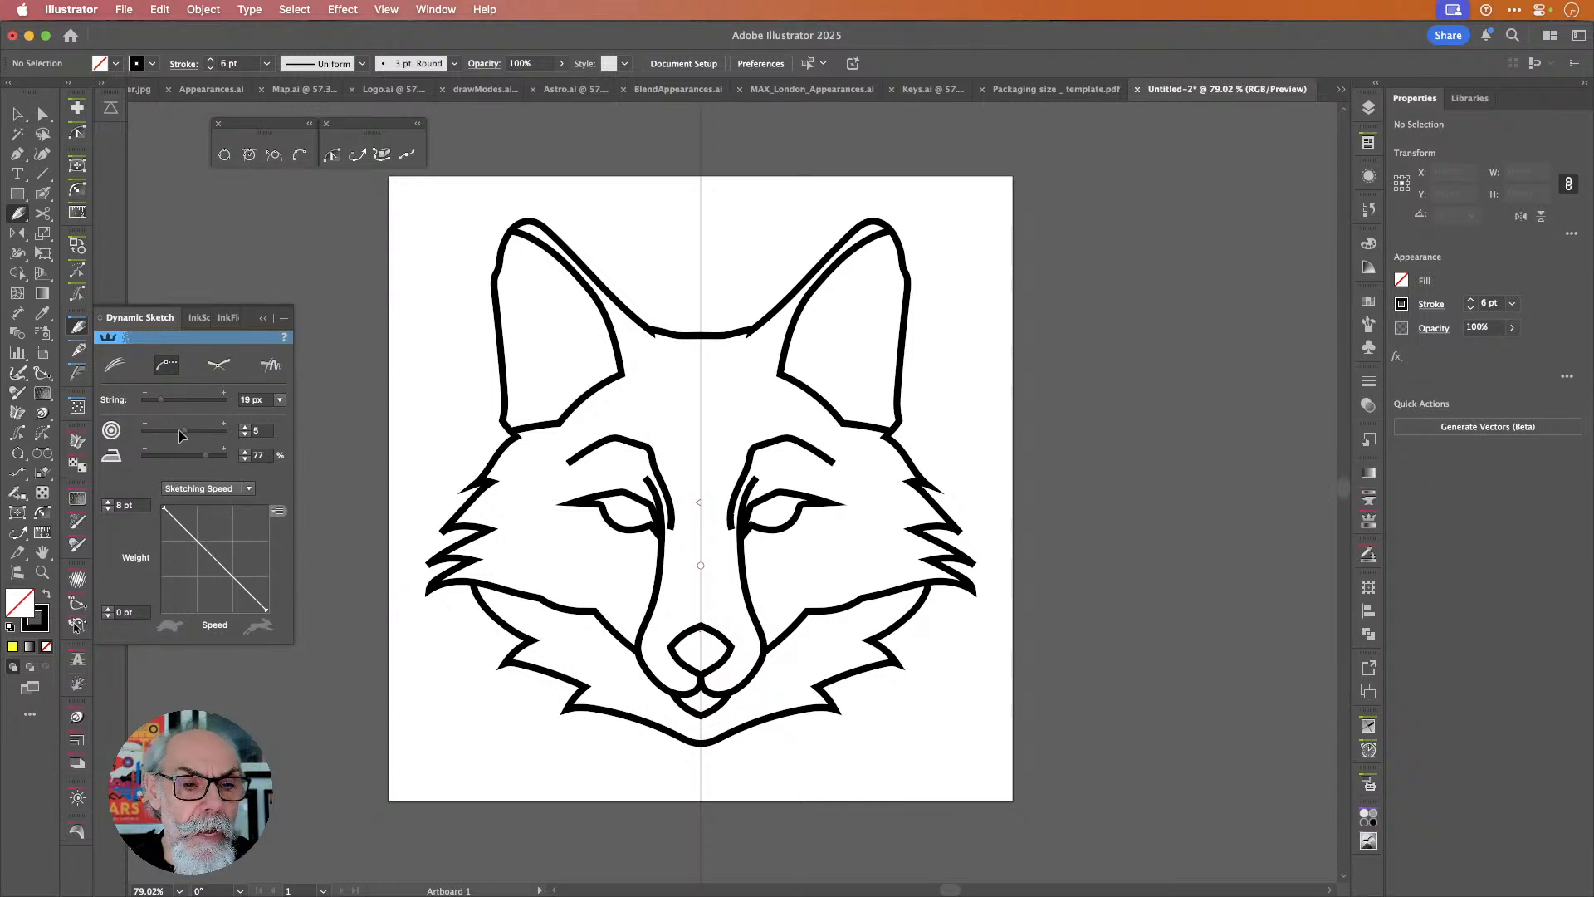
pyautogui.moveTo(182, 429); pyautogui.dragTo(152, 438)
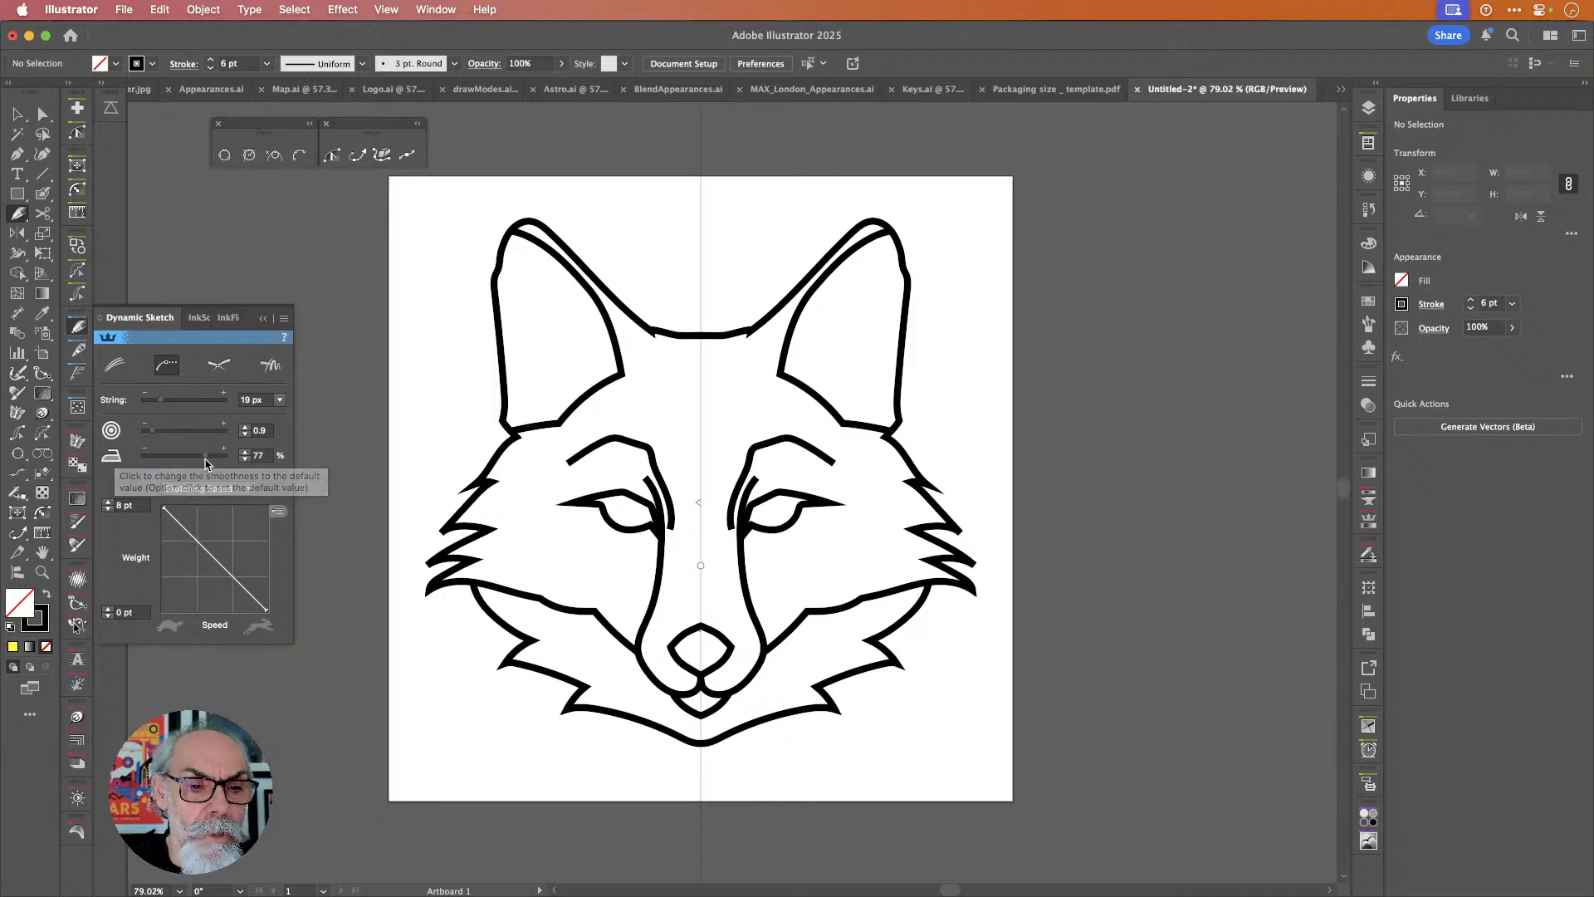
pyautogui.moveTo(205, 455); pyautogui.dragTo(232, 459)
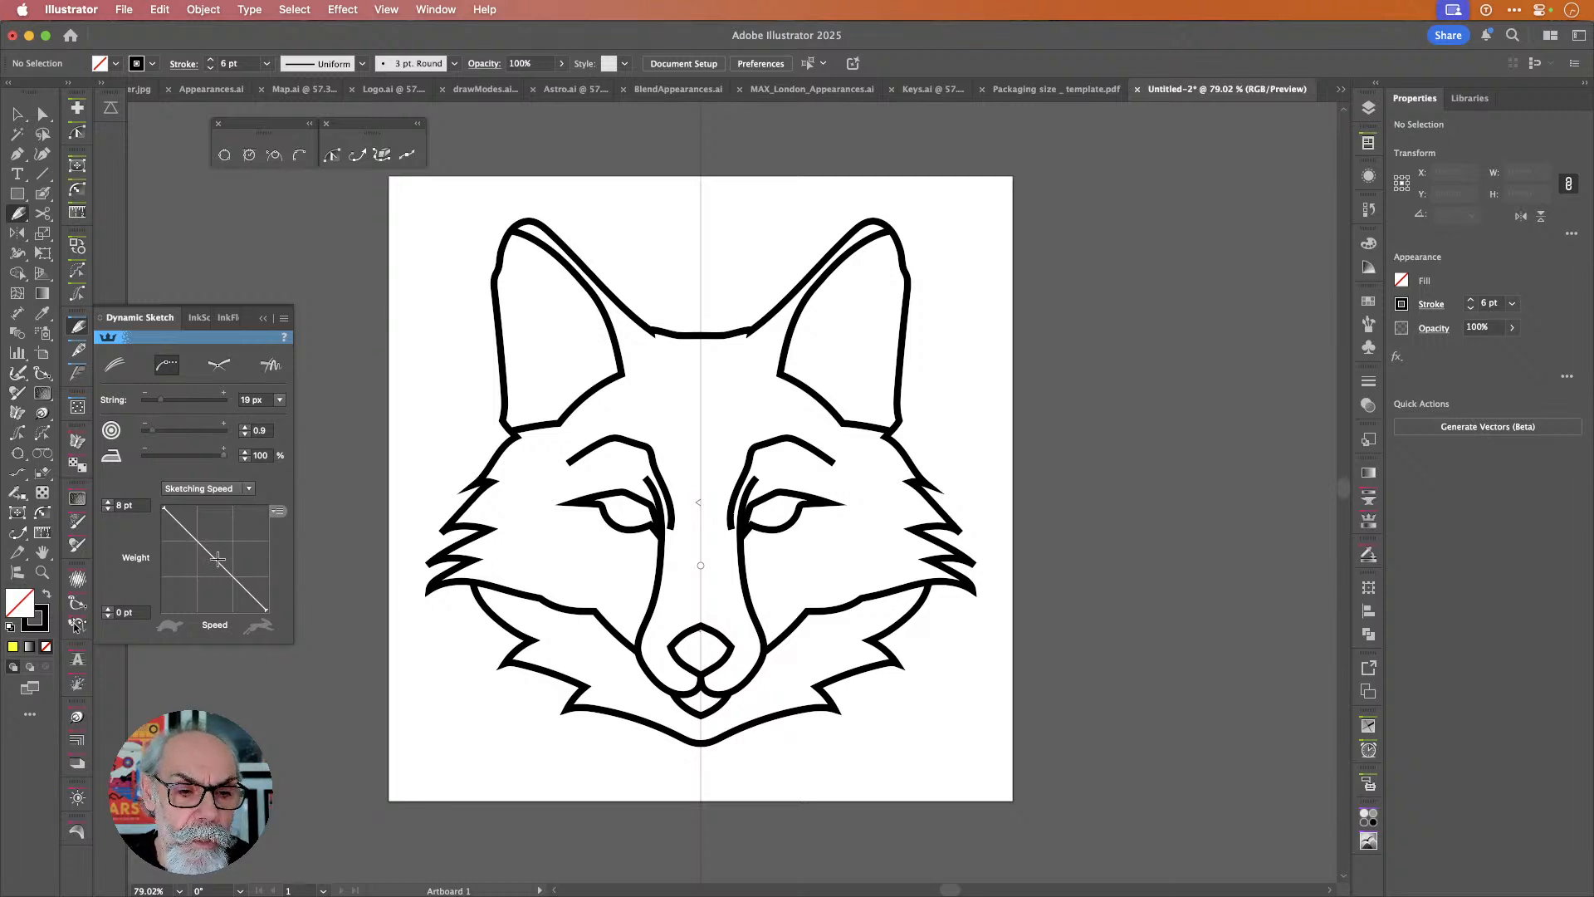
pyautogui.moveTo(218, 559); pyautogui.dragTo(197, 571)
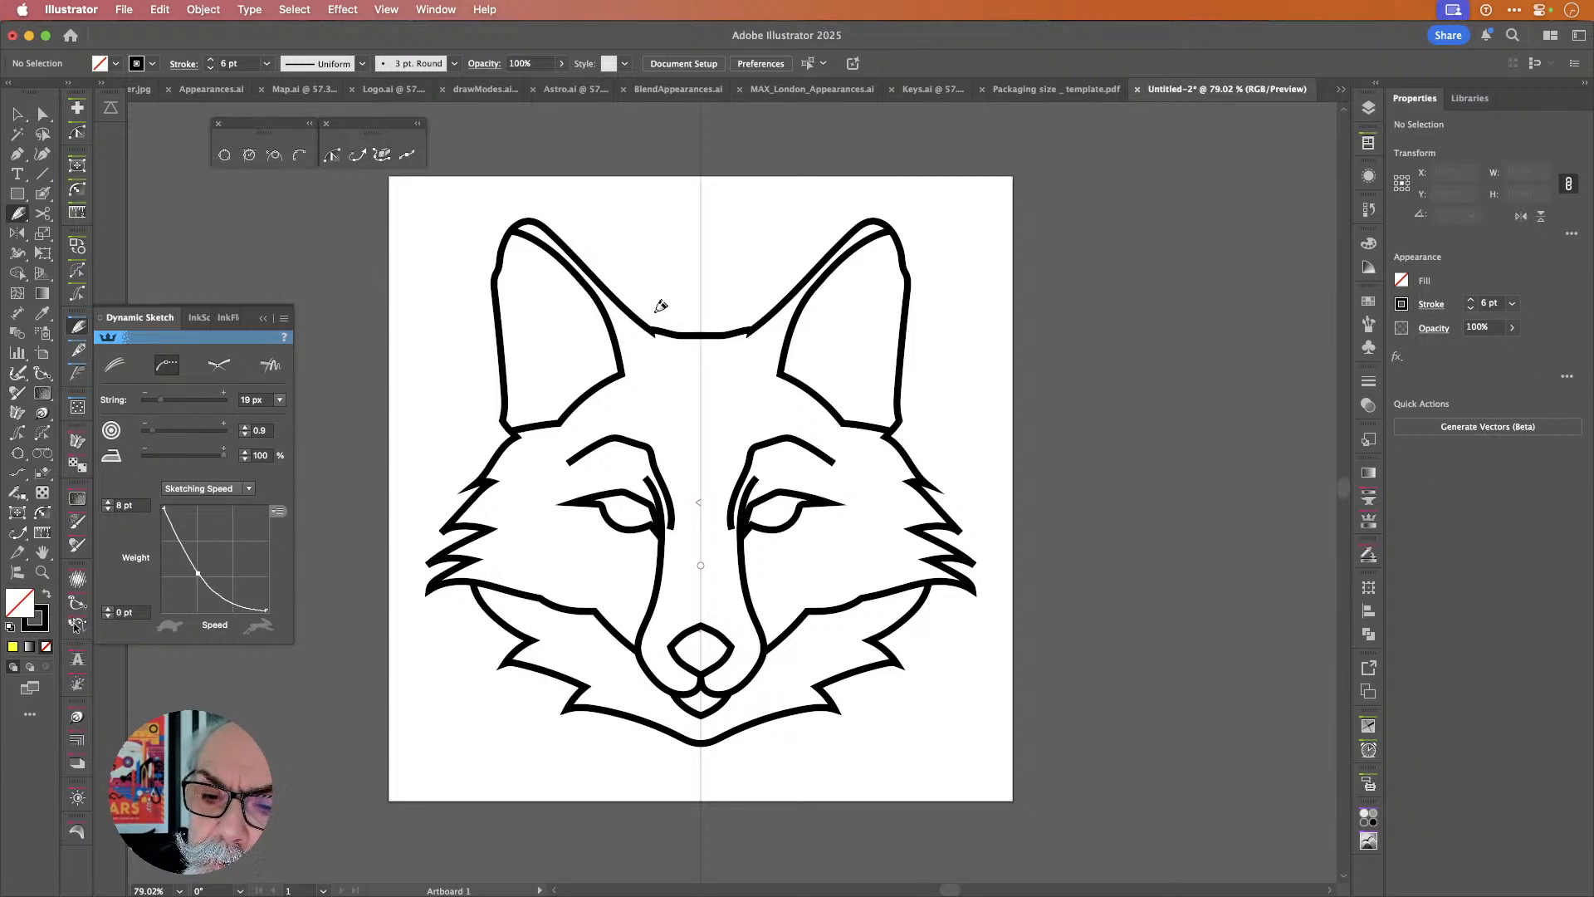
# Sketch a mirrored V-shaped forehead line about 42 mm wide and 101 mm high, then try a second inner line and undo it.
pyautogui.moveTo(650, 297)
pyautogui.mouseDown()
pyautogui.moveTo(653, 424)
pyautogui.moveTo(726, 572)
pyautogui.mouseUp()
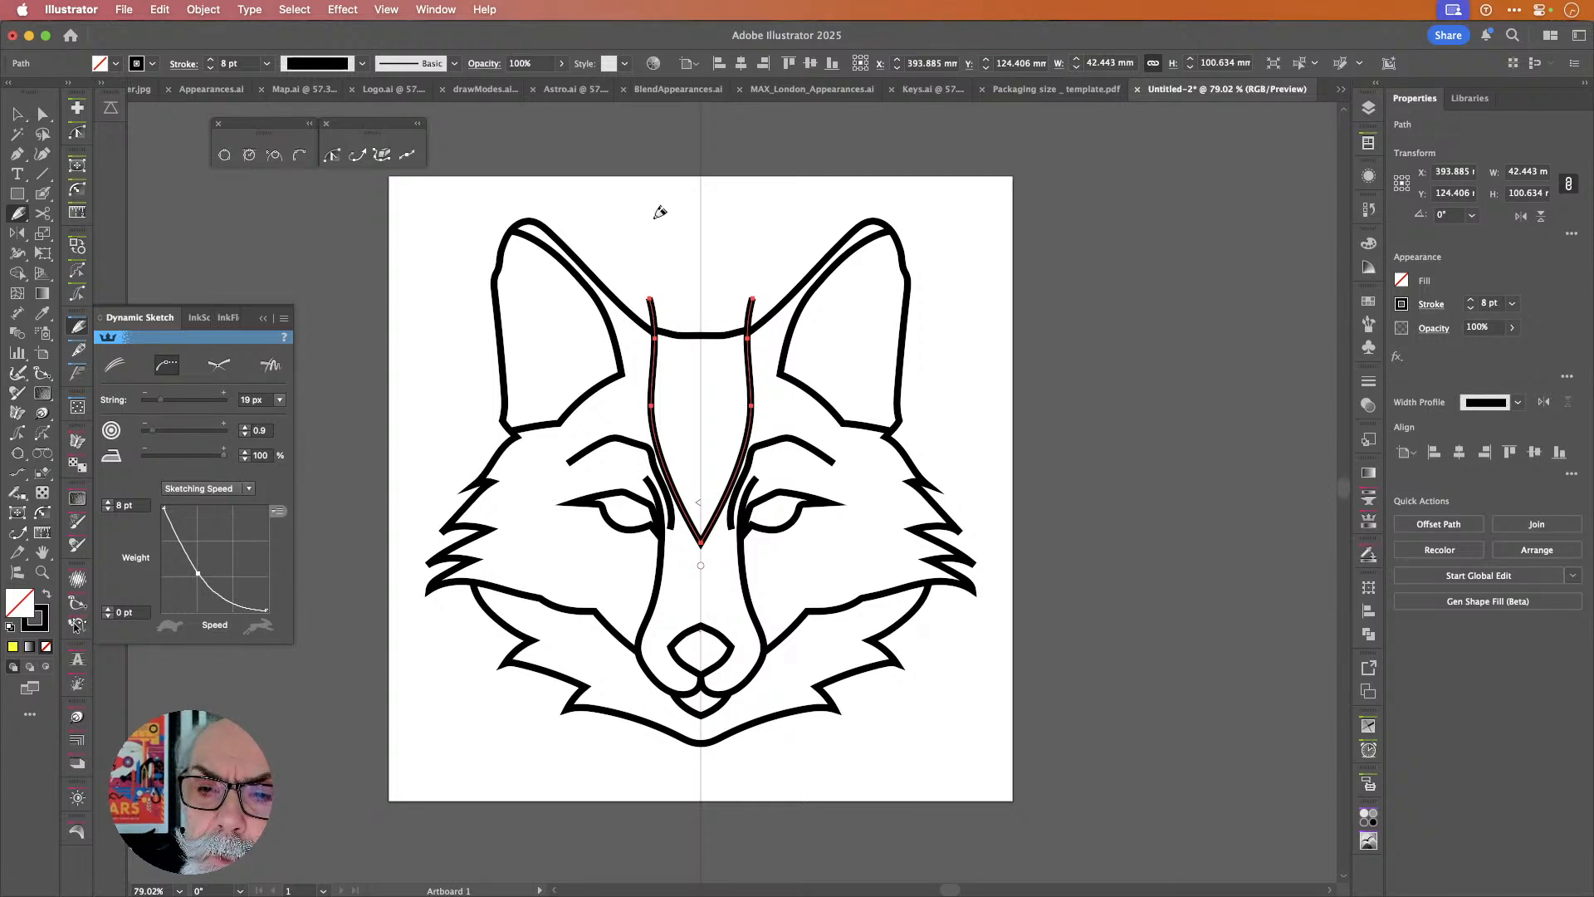
pyautogui.moveTo(656, 218); pyautogui.dragTo(695, 477)
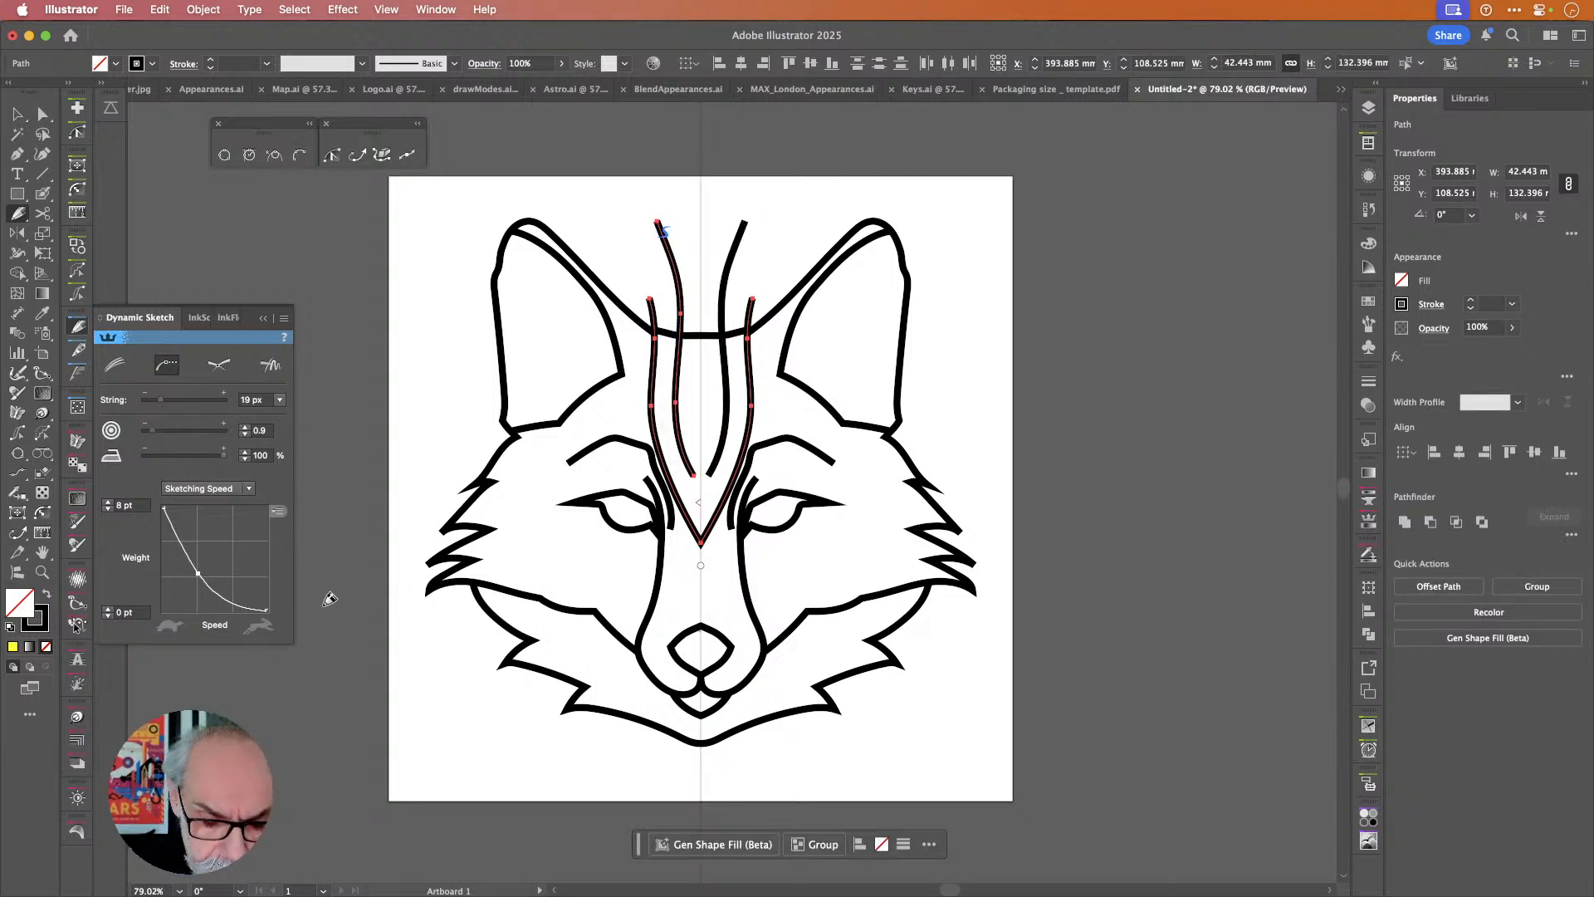
pyautogui.press('super+z')
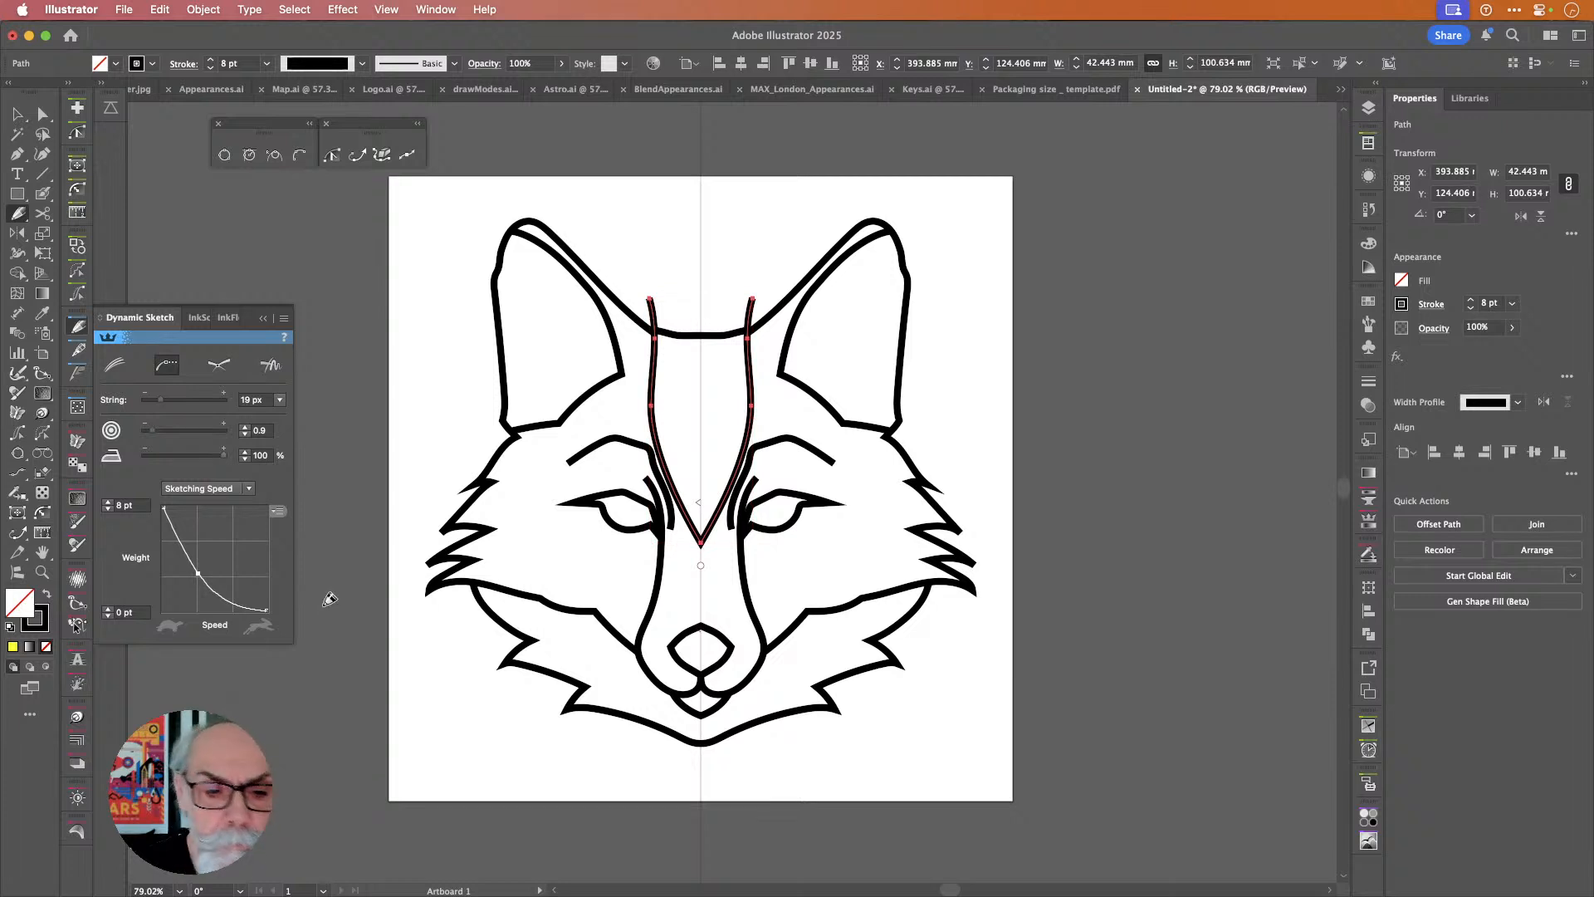
# Base the Dynamic Sketch stroke weight on Stylus Pressure and bend the weight curve for thinner lines at medium pressure.
pyautogui.click(248, 489)
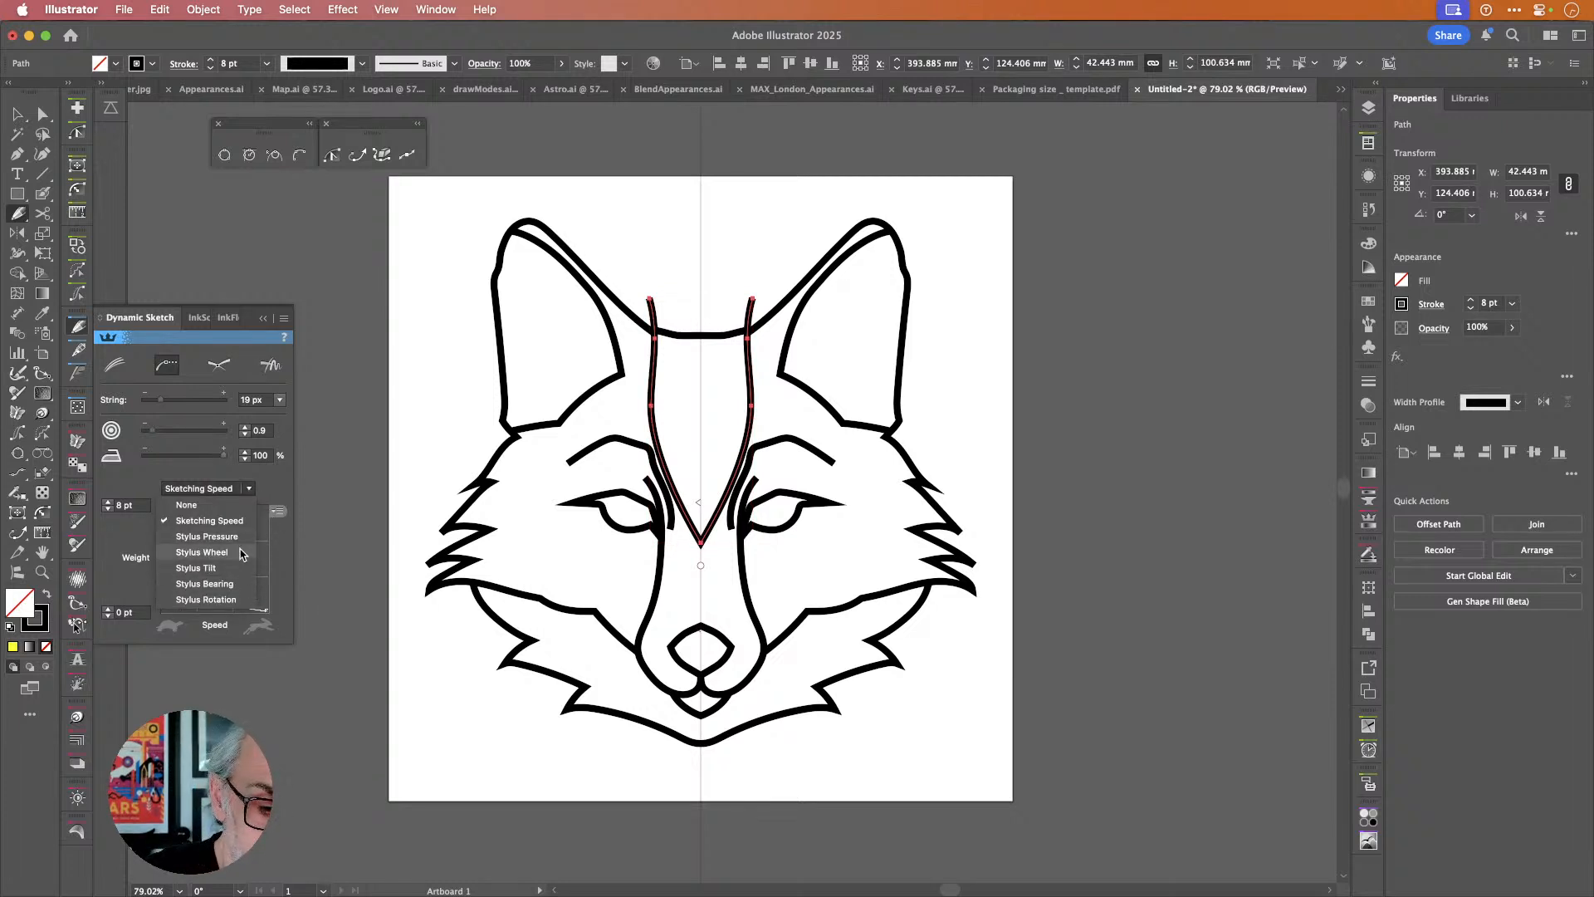
pyautogui.click(249, 529)
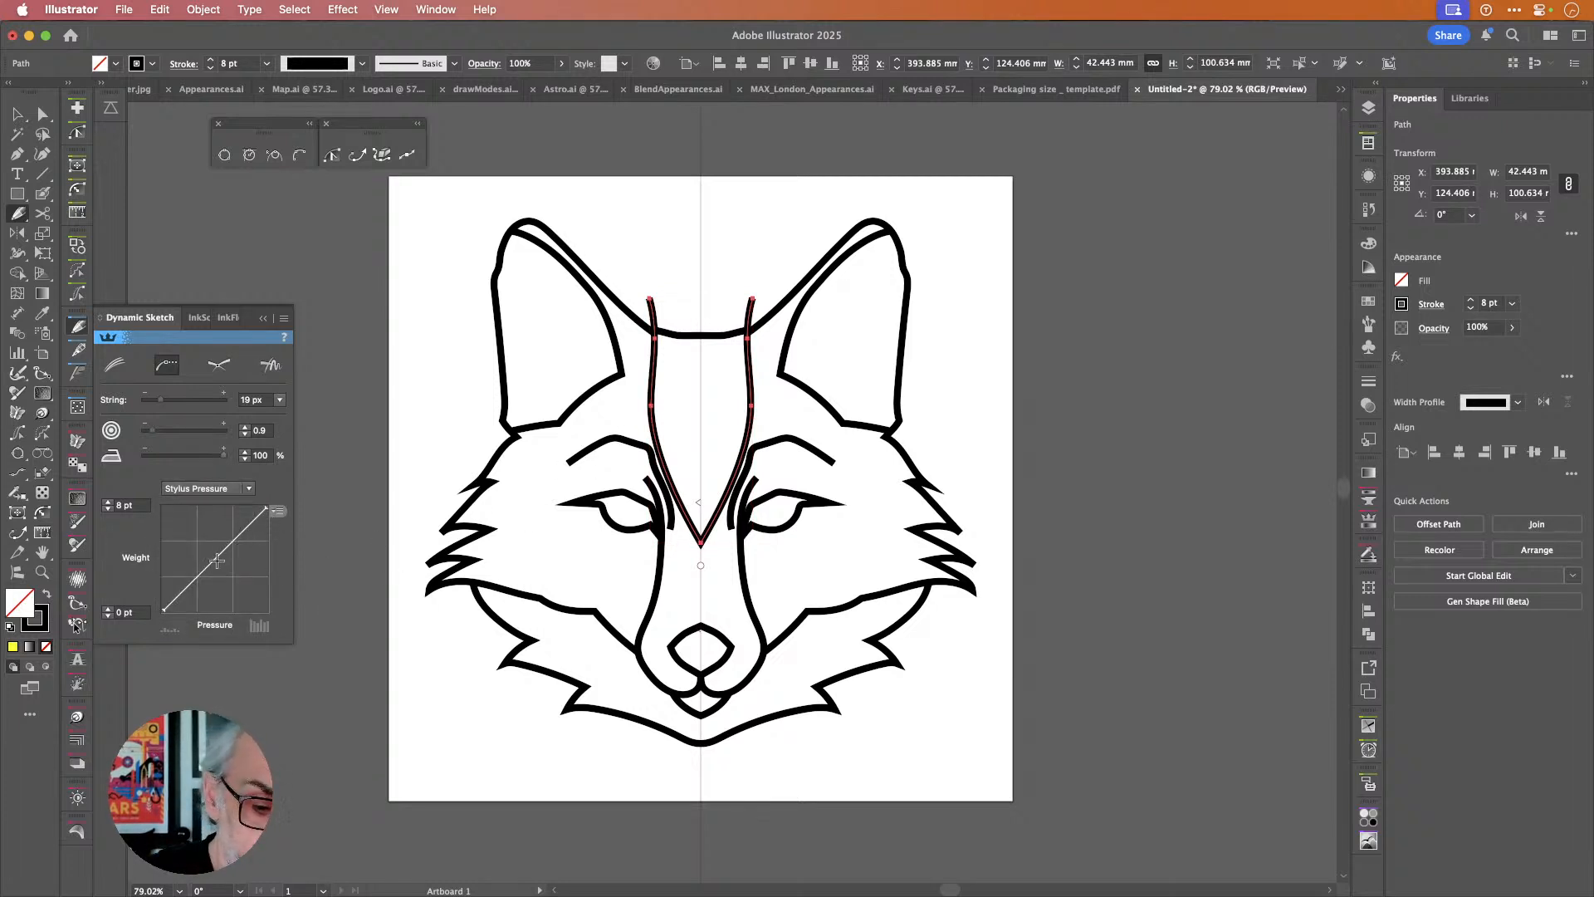
pyautogui.moveTo(217, 559); pyautogui.dragTo(229, 567)
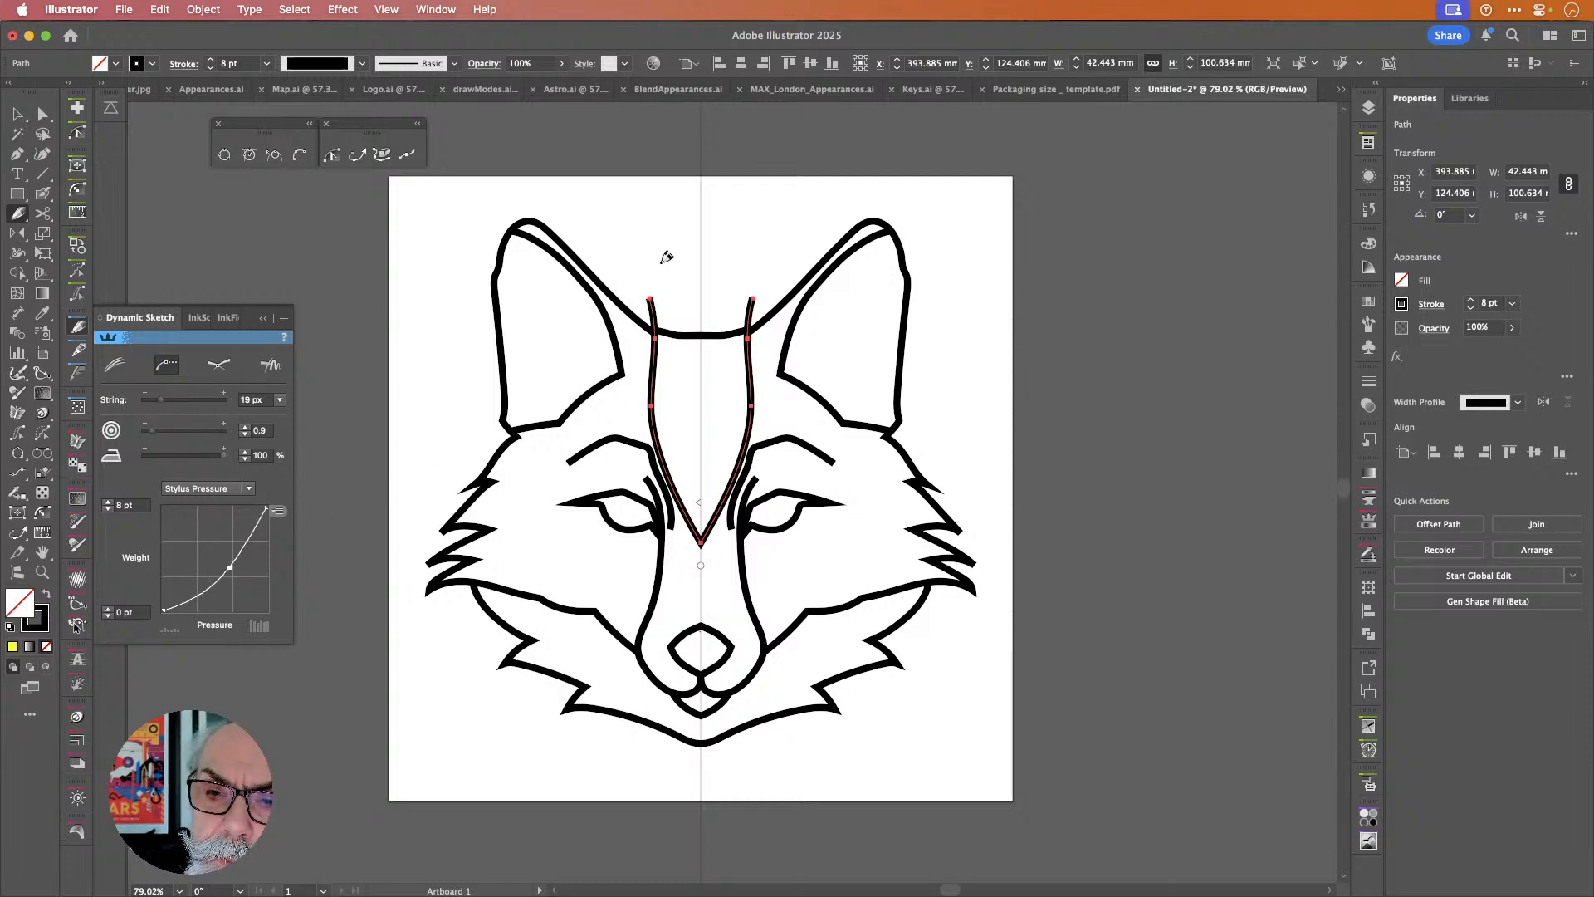
# Try a pressure-weighted mirrored line inside the forehead V, then remove it while keeping the first V line.
pyautogui.moveTo(666, 267)
pyautogui.mouseDown()
pyautogui.moveTo(669, 428)
pyautogui.moveTo(717, 506)
pyautogui.mouseUp()
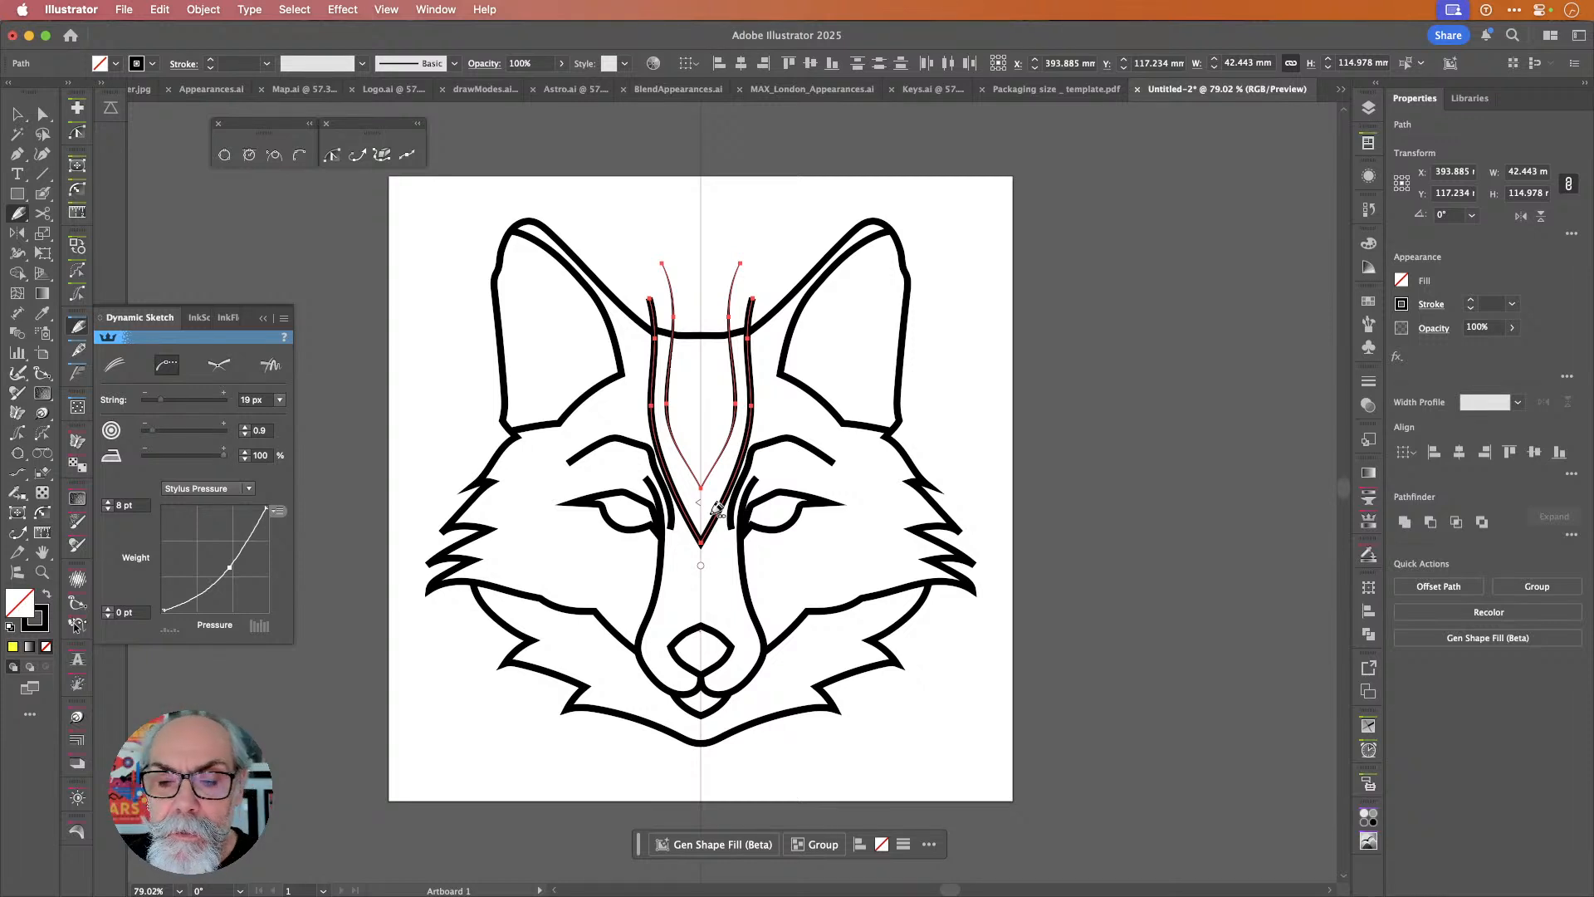
pyautogui.press('Delete')
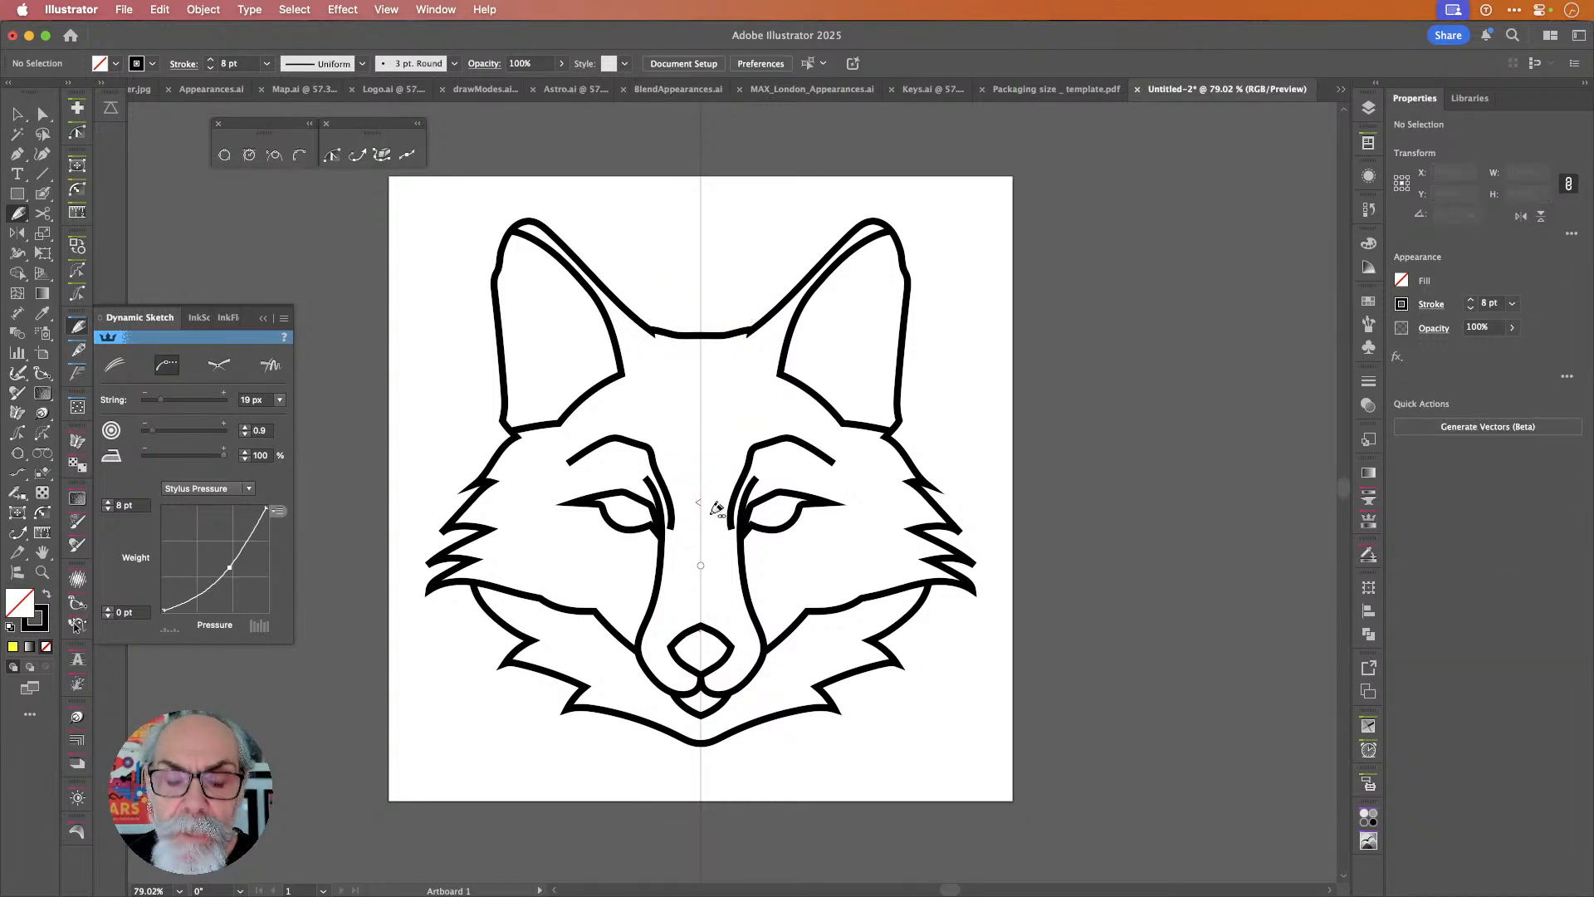
pyautogui.press('super+z')
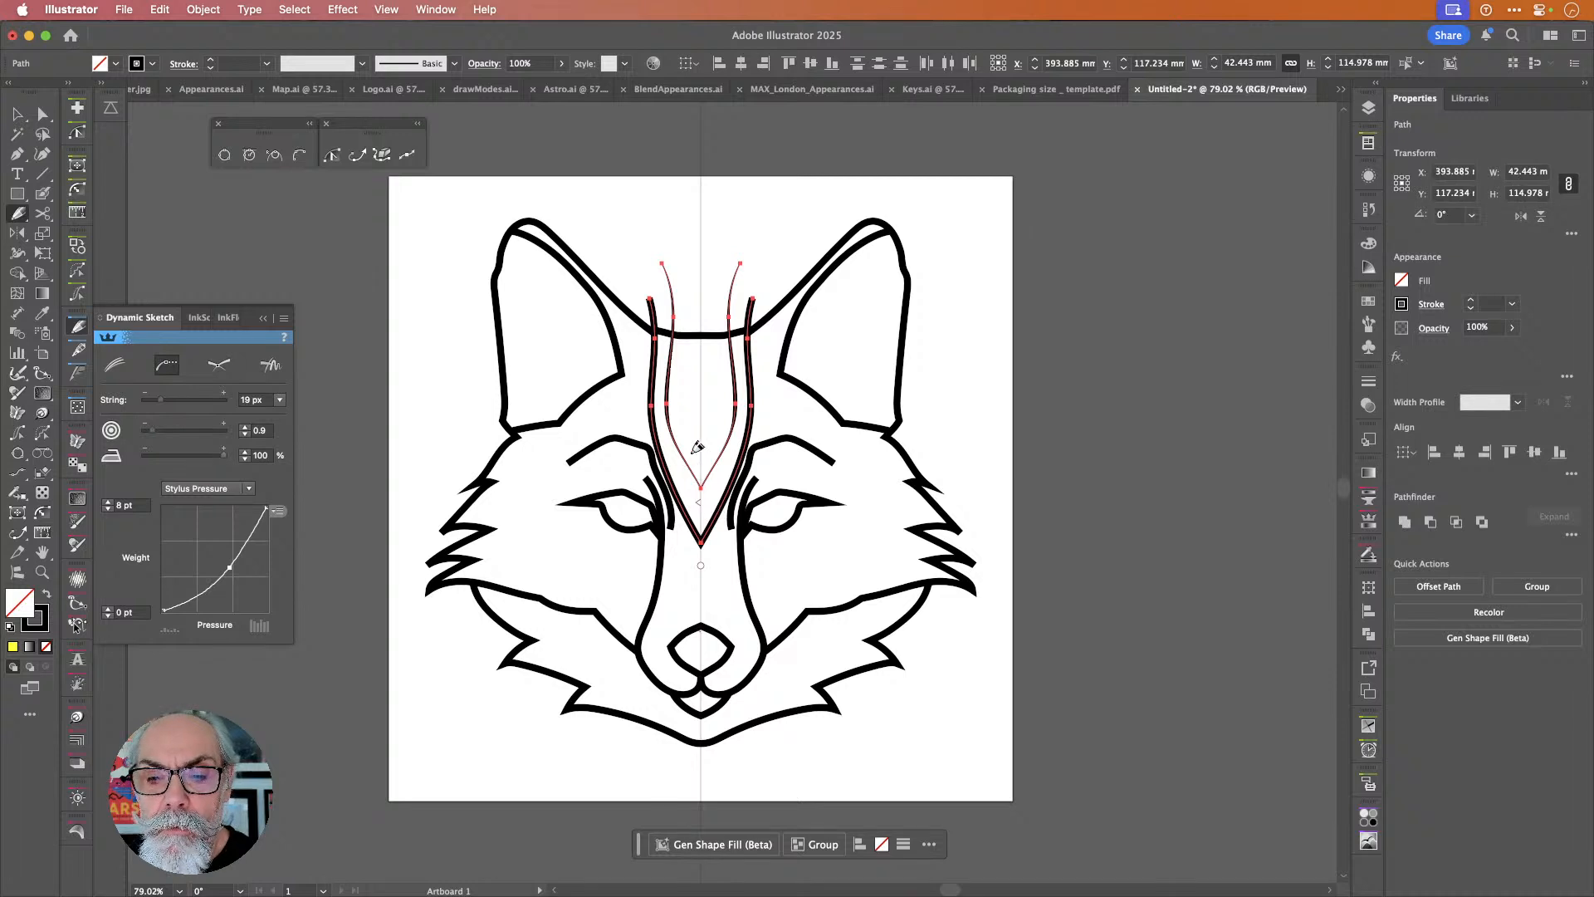
pyautogui.press('super+z')
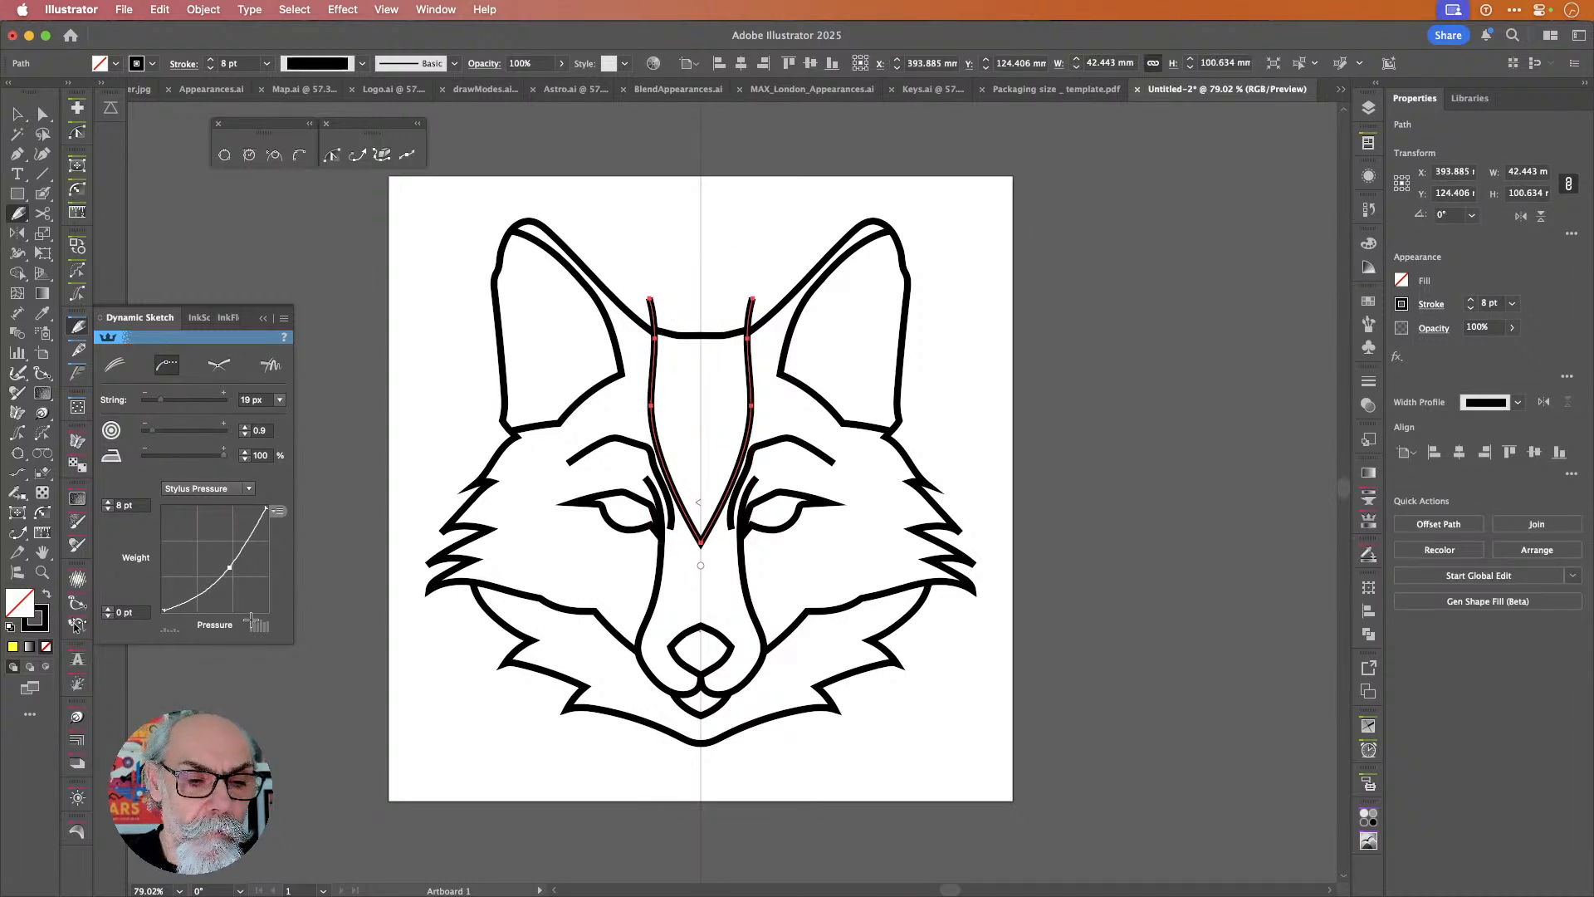
# Set the Dynamic Sketch weight control to None and sketch a second mirrored V line inside the first on the forehead.
pyautogui.click(249, 488)
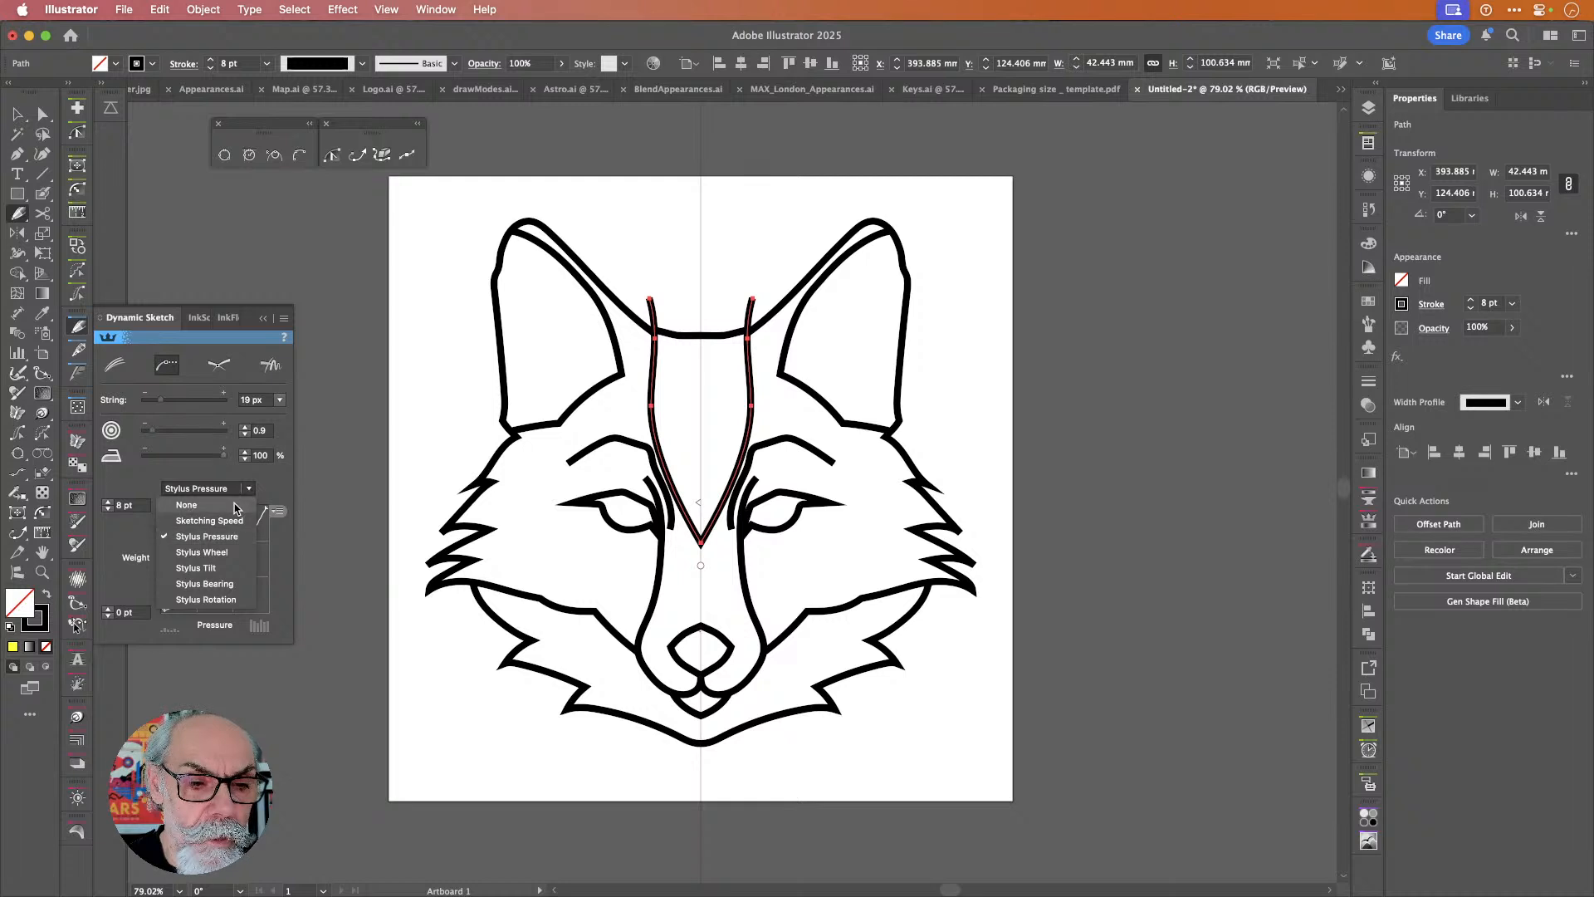
pyautogui.click(234, 508)
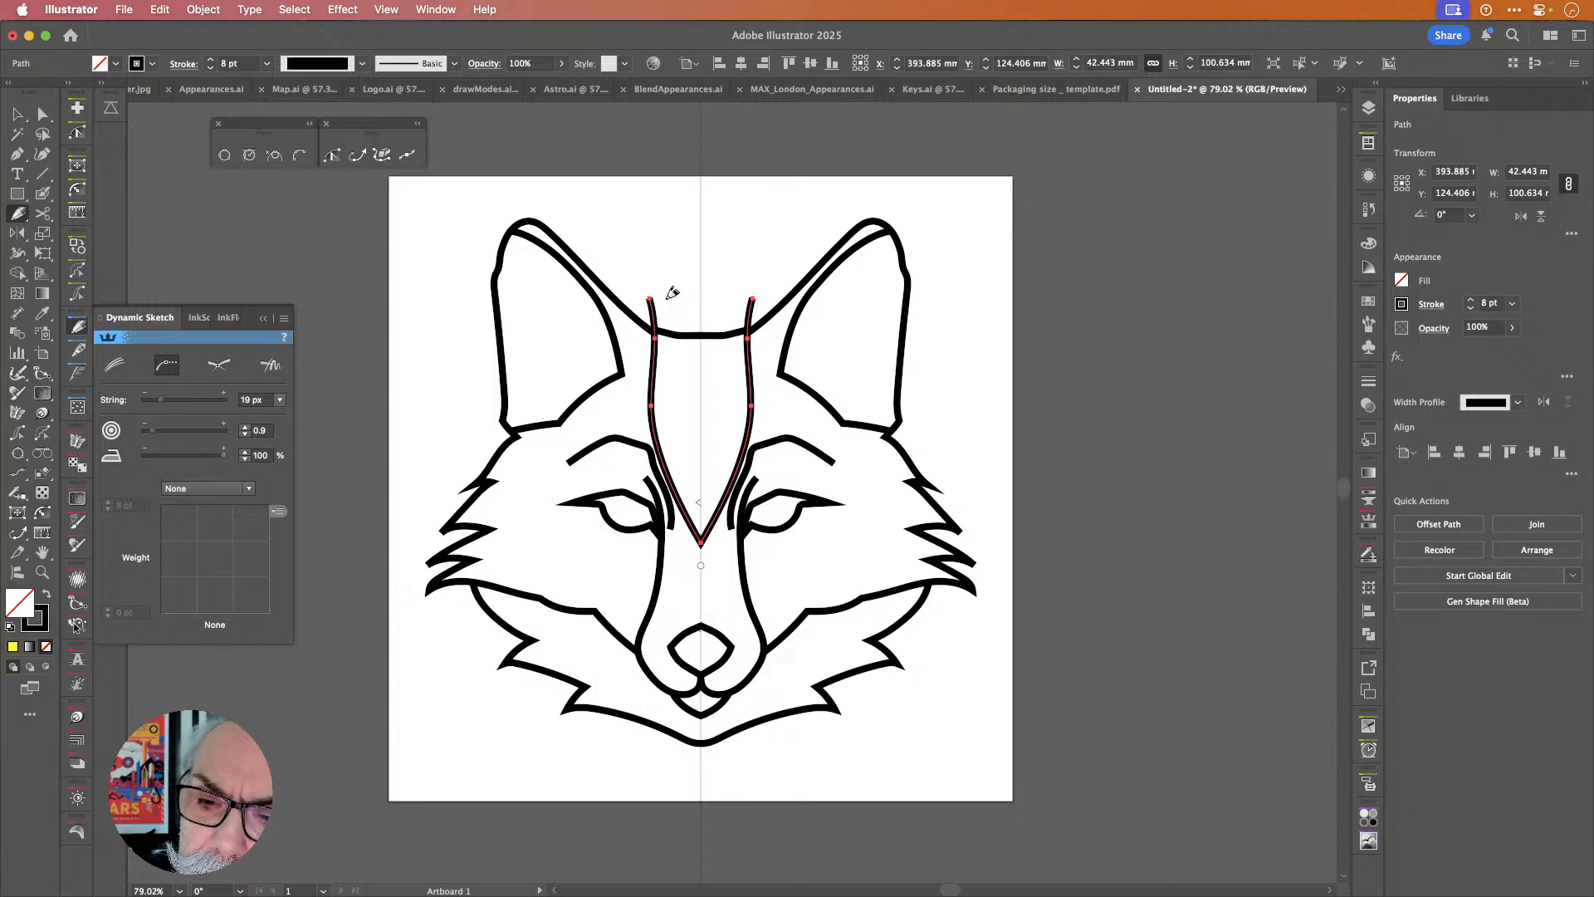
pyautogui.moveTo(669, 295)
pyautogui.mouseDown()
pyautogui.moveTo(666, 416)
pyautogui.moveTo(718, 510)
pyautogui.mouseUp()
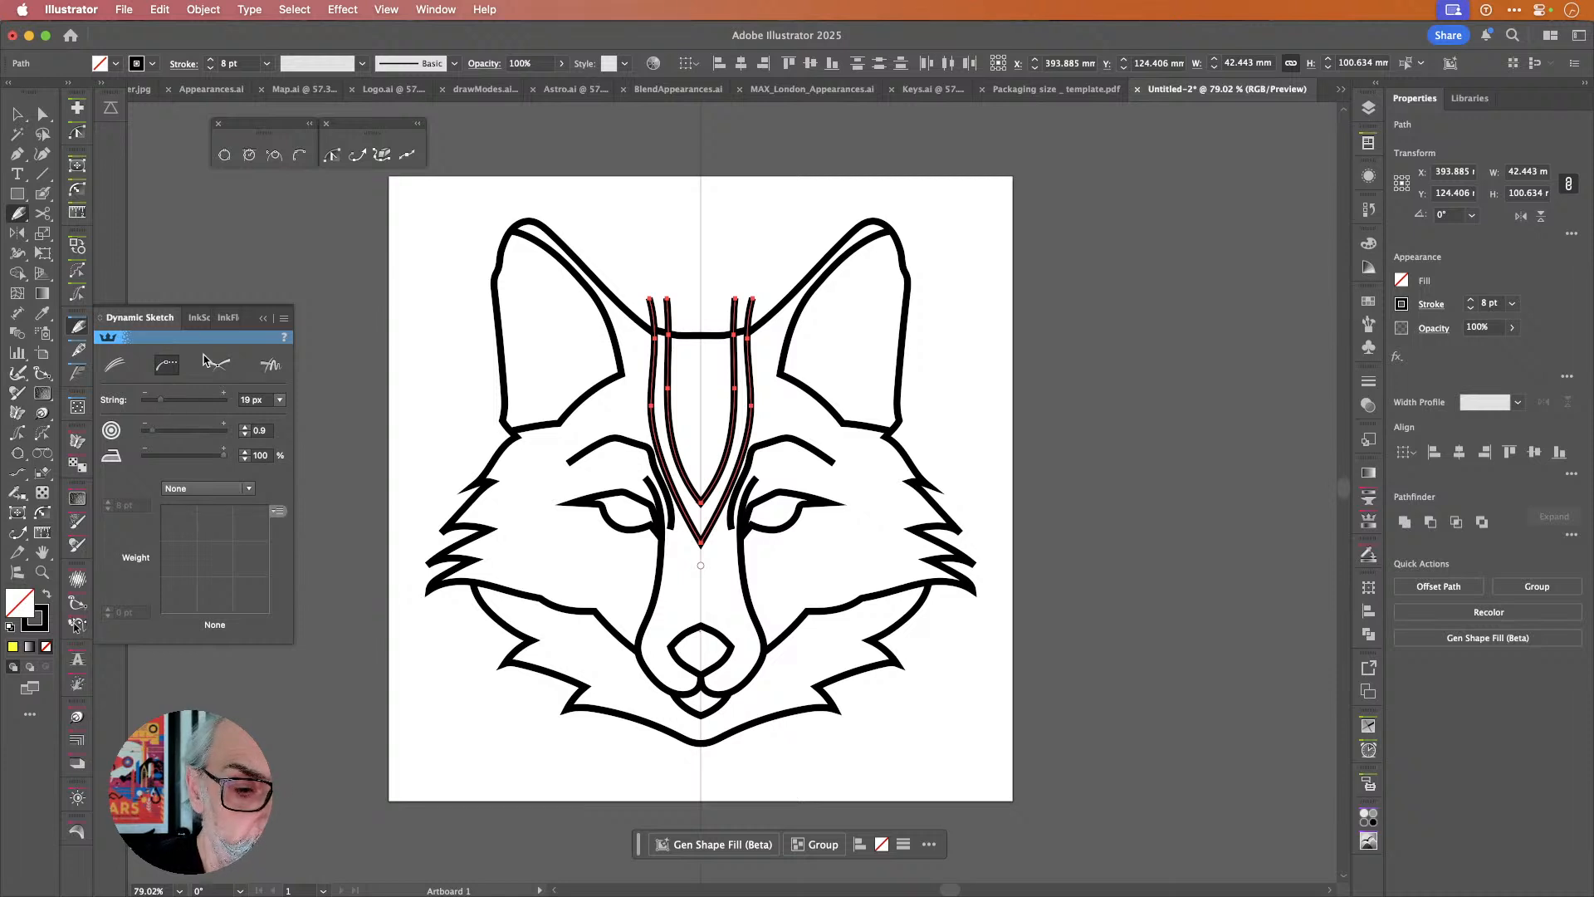
# In a new document, sketch a wavy freehand path about 246 mm wide and 132 mm high with a 47 px string, keeping its fill.
pyautogui.moveTo(162, 402); pyautogui.dragTo(188, 409)
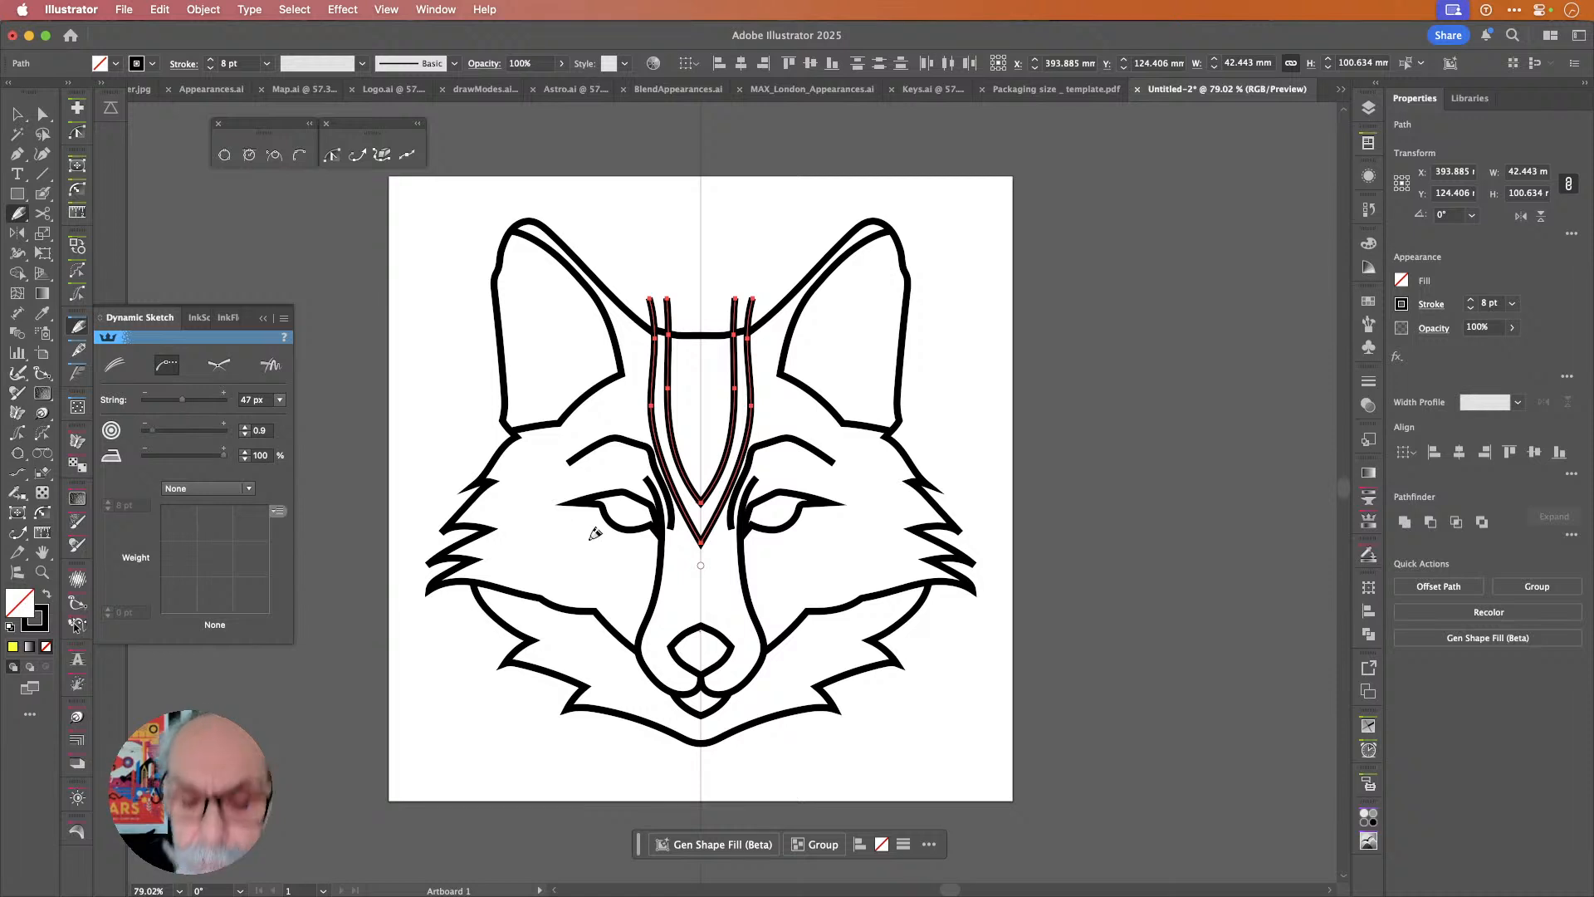
pyautogui.press('super+alt+n')
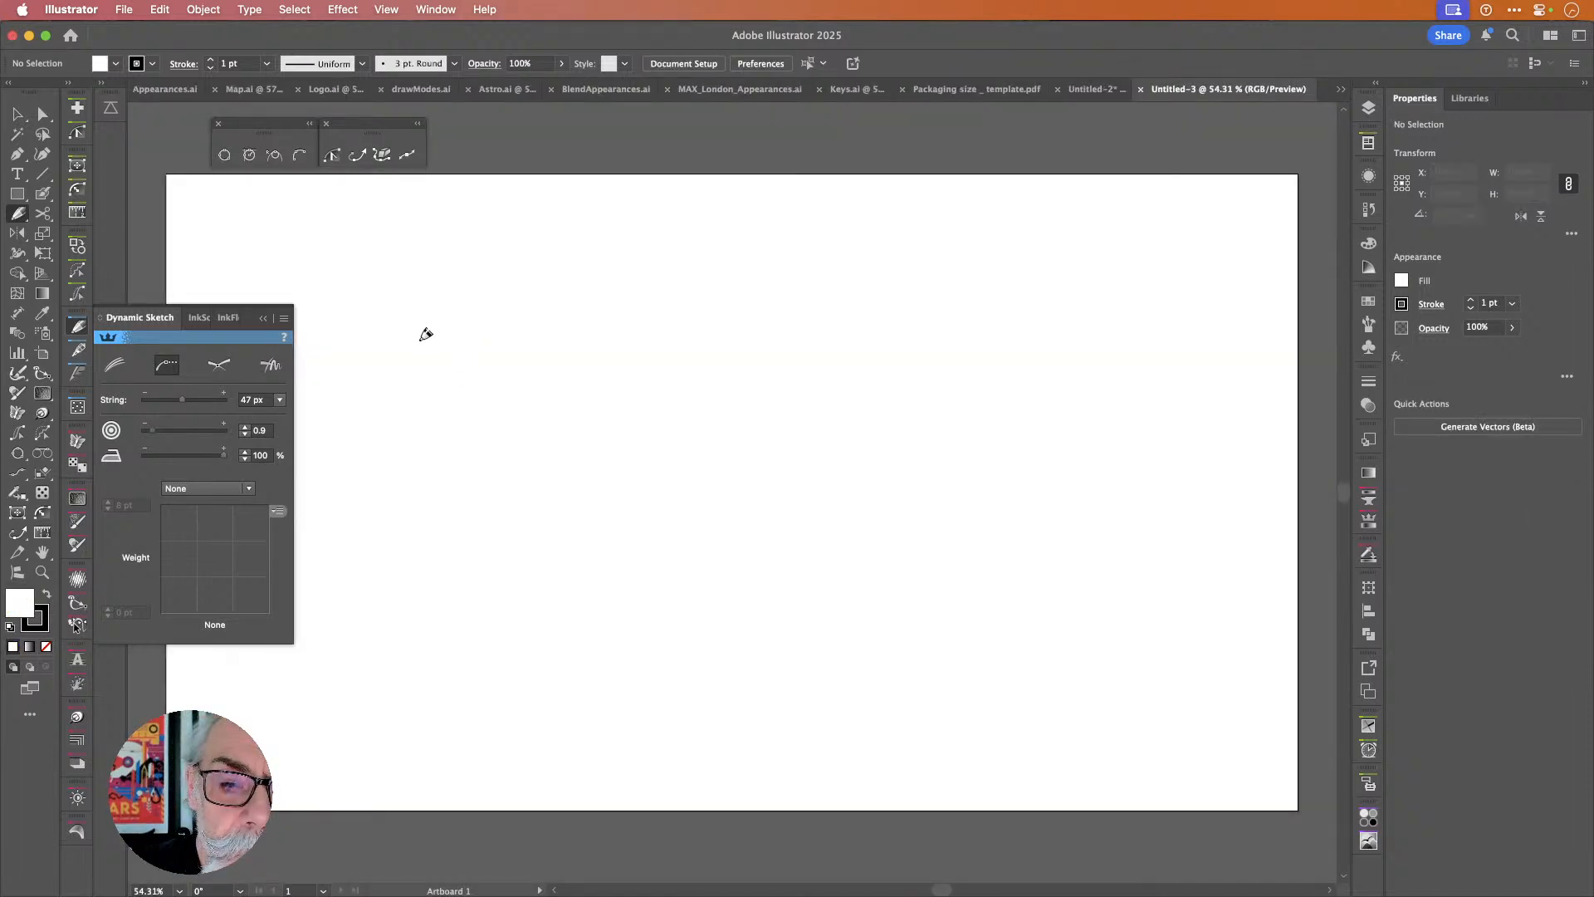
pyautogui.moveTo(425, 333)
pyautogui.mouseDown()
pyautogui.moveTo(443, 346)
pyautogui.moveTo(448, 324)
pyautogui.moveTo(500, 387)
pyautogui.moveTo(567, 378)
pyautogui.moveTo(645, 278)
pyautogui.moveTo(651, 365)
pyautogui.moveTo(679, 404)
pyautogui.moveTo(722, 420)
pyautogui.moveTo(758, 381)
pyautogui.moveTo(740, 448)
pyautogui.moveTo(769, 495)
pyautogui.moveTo(815, 481)
pyautogui.moveTo(824, 440)
pyautogui.moveTo(794, 313)
pyautogui.moveTo(822, 267)
pyautogui.moveTo(872, 254)
pyautogui.moveTo(857, 271)
pyautogui.moveTo(827, 239)
pyautogui.moveTo(765, 274)
pyautogui.moveTo(758, 333)
pyautogui.moveTo(790, 490)
pyautogui.moveTo(743, 488)
pyautogui.moveTo(722, 461)
pyautogui.moveTo(717, 382)
pyautogui.mouseUp()
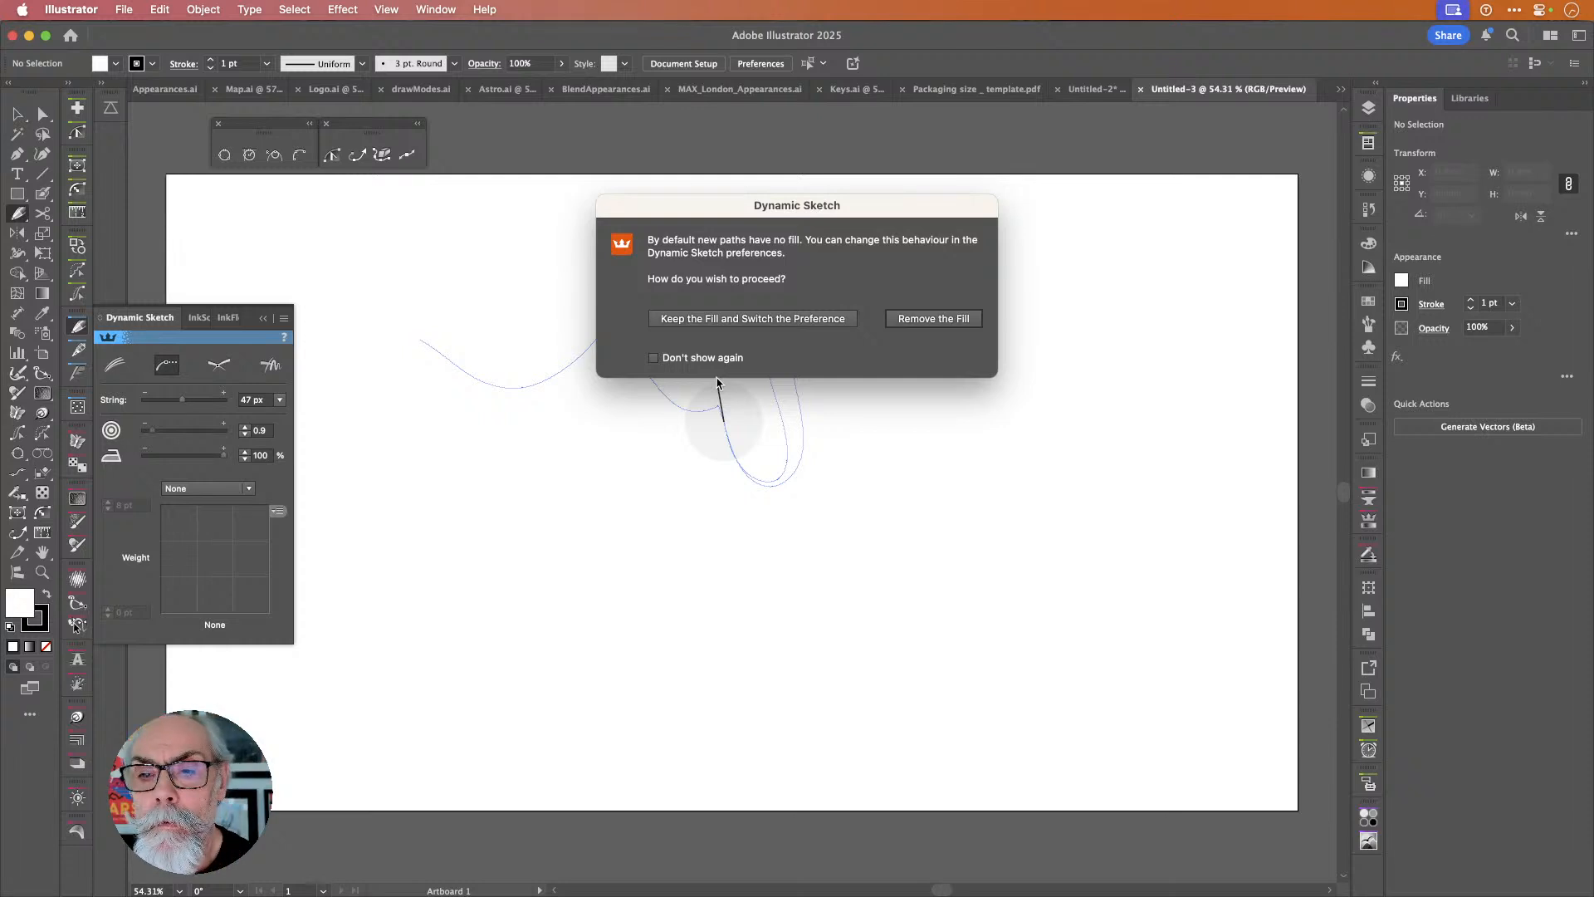
pyautogui.click(842, 319)
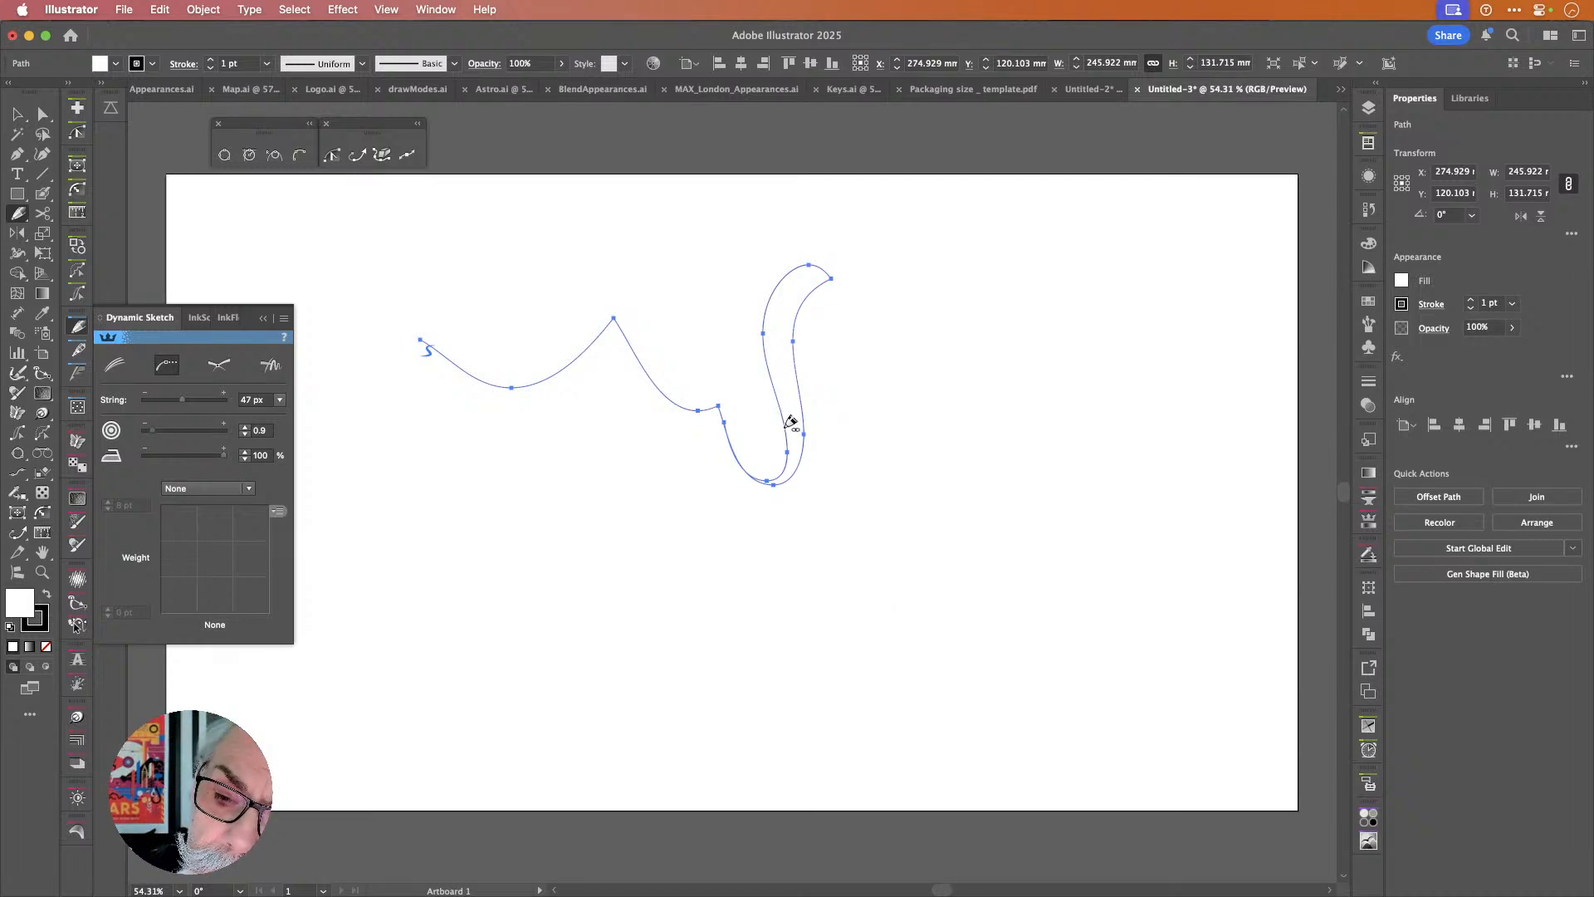
# Redraw the returning part of the wavy test path as a second wave above the first, about 135 mm high overall, and return to the fox document.
pyautogui.moveTo(787, 427)
pyautogui.mouseDown()
pyautogui.moveTo(757, 465)
pyautogui.moveTo(740, 456)
pyautogui.moveTo(719, 314)
pyautogui.moveTo(712, 363)
pyautogui.moveTo(677, 391)
pyautogui.moveTo(642, 356)
pyautogui.moveTo(607, 237)
pyautogui.moveTo(567, 342)
pyautogui.moveTo(521, 367)
pyautogui.moveTo(482, 362)
pyautogui.moveTo(434, 296)
pyautogui.moveTo(425, 212)
pyautogui.mouseUp()
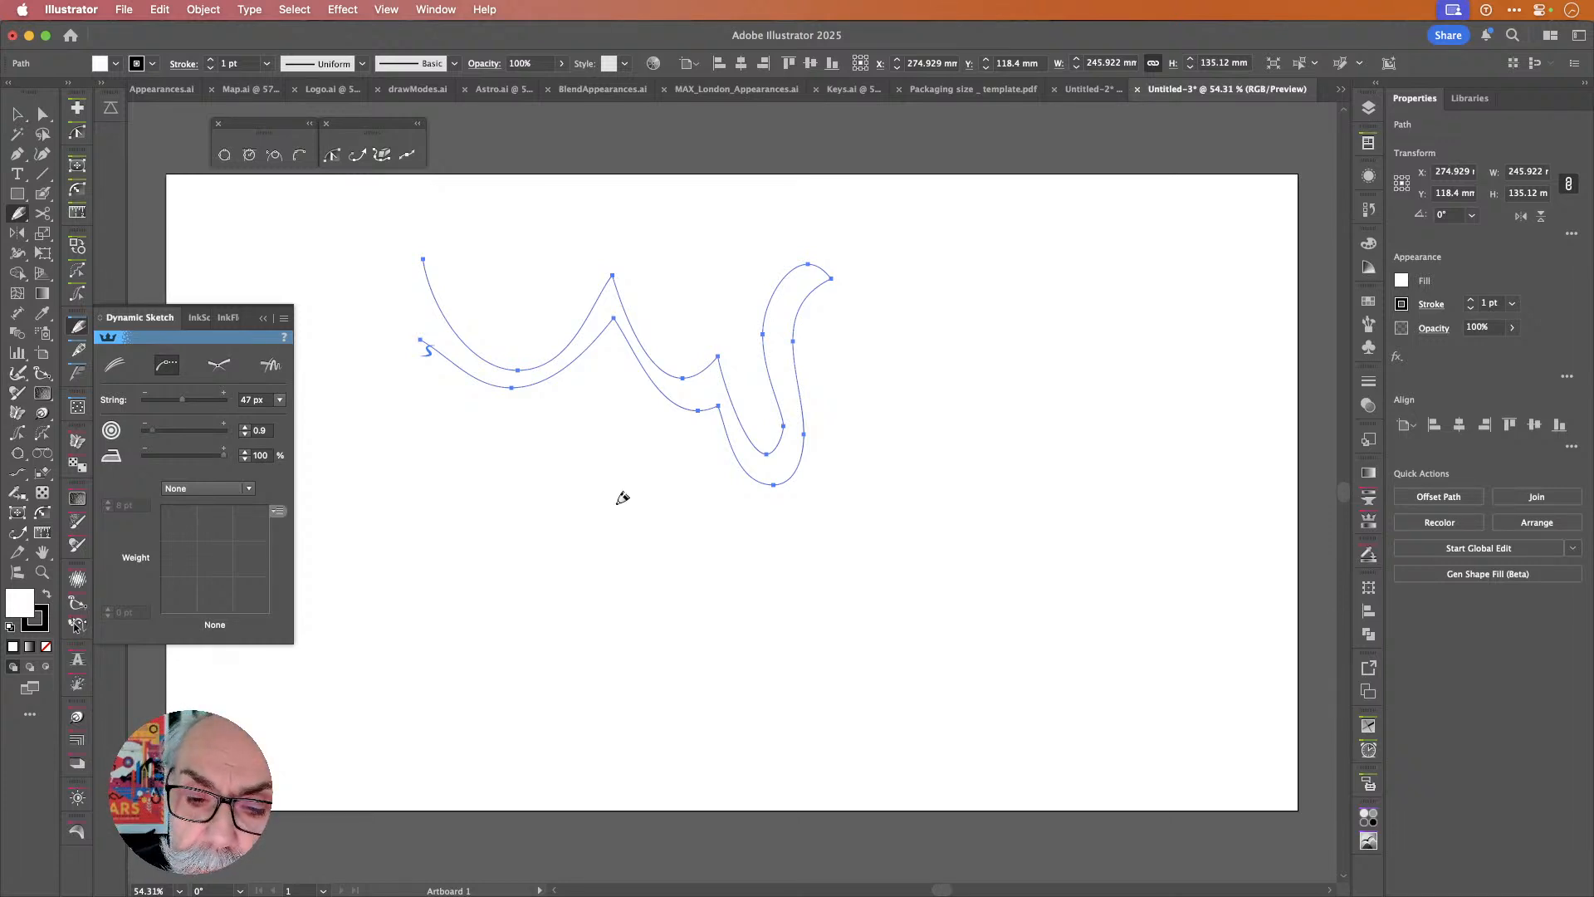
pyautogui.moveTo(618, 502)
pyautogui.mouseDown()
pyautogui.moveTo(649, 537)
pyautogui.moveTo(691, 520)
pyautogui.moveTo(765, 445)
pyautogui.moveTo(754, 473)
pyautogui.moveTo(771, 505)
pyautogui.moveTo(810, 501)
pyautogui.moveTo(831, 437)
pyautogui.moveTo(803, 315)
pyautogui.moveTo(844, 264)
pyautogui.mouseUp()
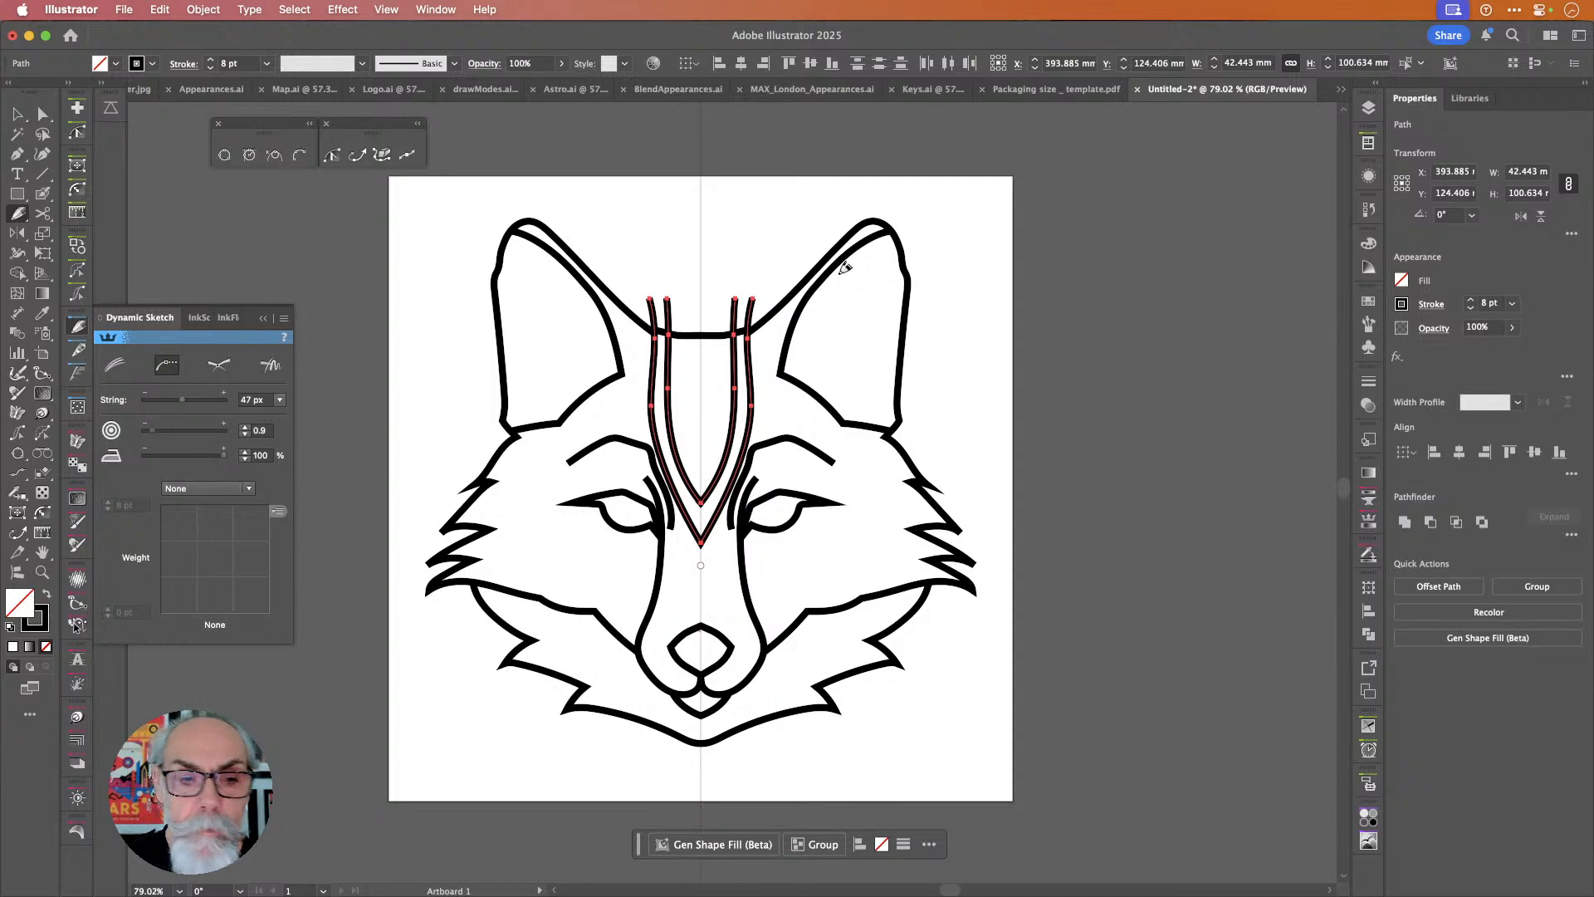
# Set the Dynamic Sketch string to 0 px, sketch a third mirrored V inside the forehead lines, and discard a trial line curving beneath the ears.
pyautogui.moveTo(183, 401); pyautogui.dragTo(137, 411)
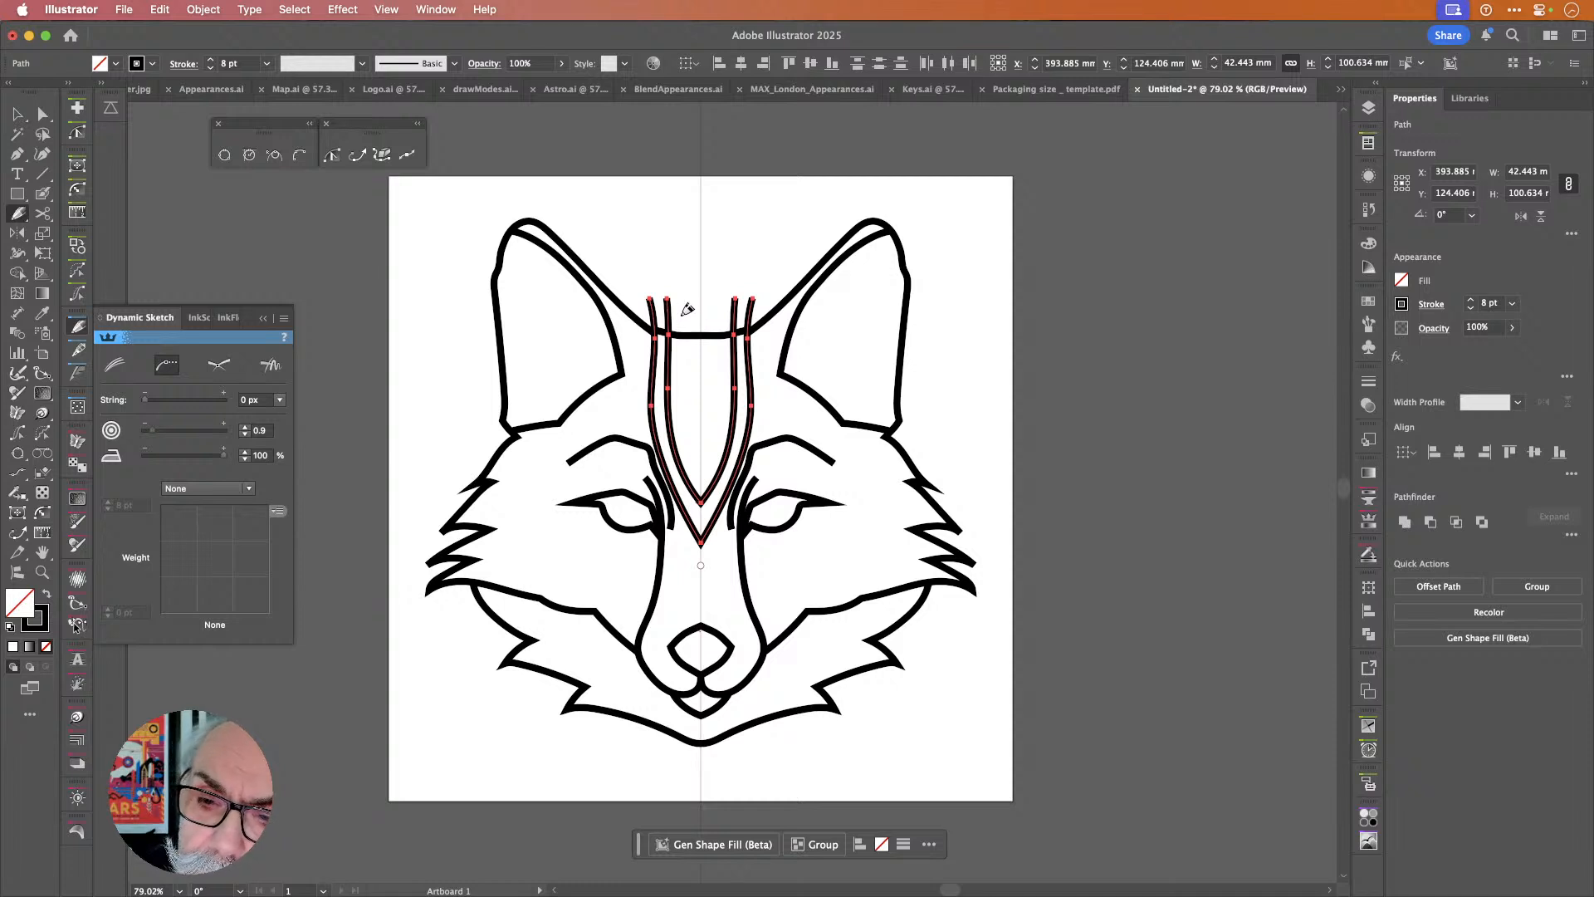
pyautogui.moveTo(690, 303)
pyautogui.mouseDown()
pyautogui.moveTo(685, 433)
pyautogui.moveTo(710, 465)
pyautogui.mouseUp()
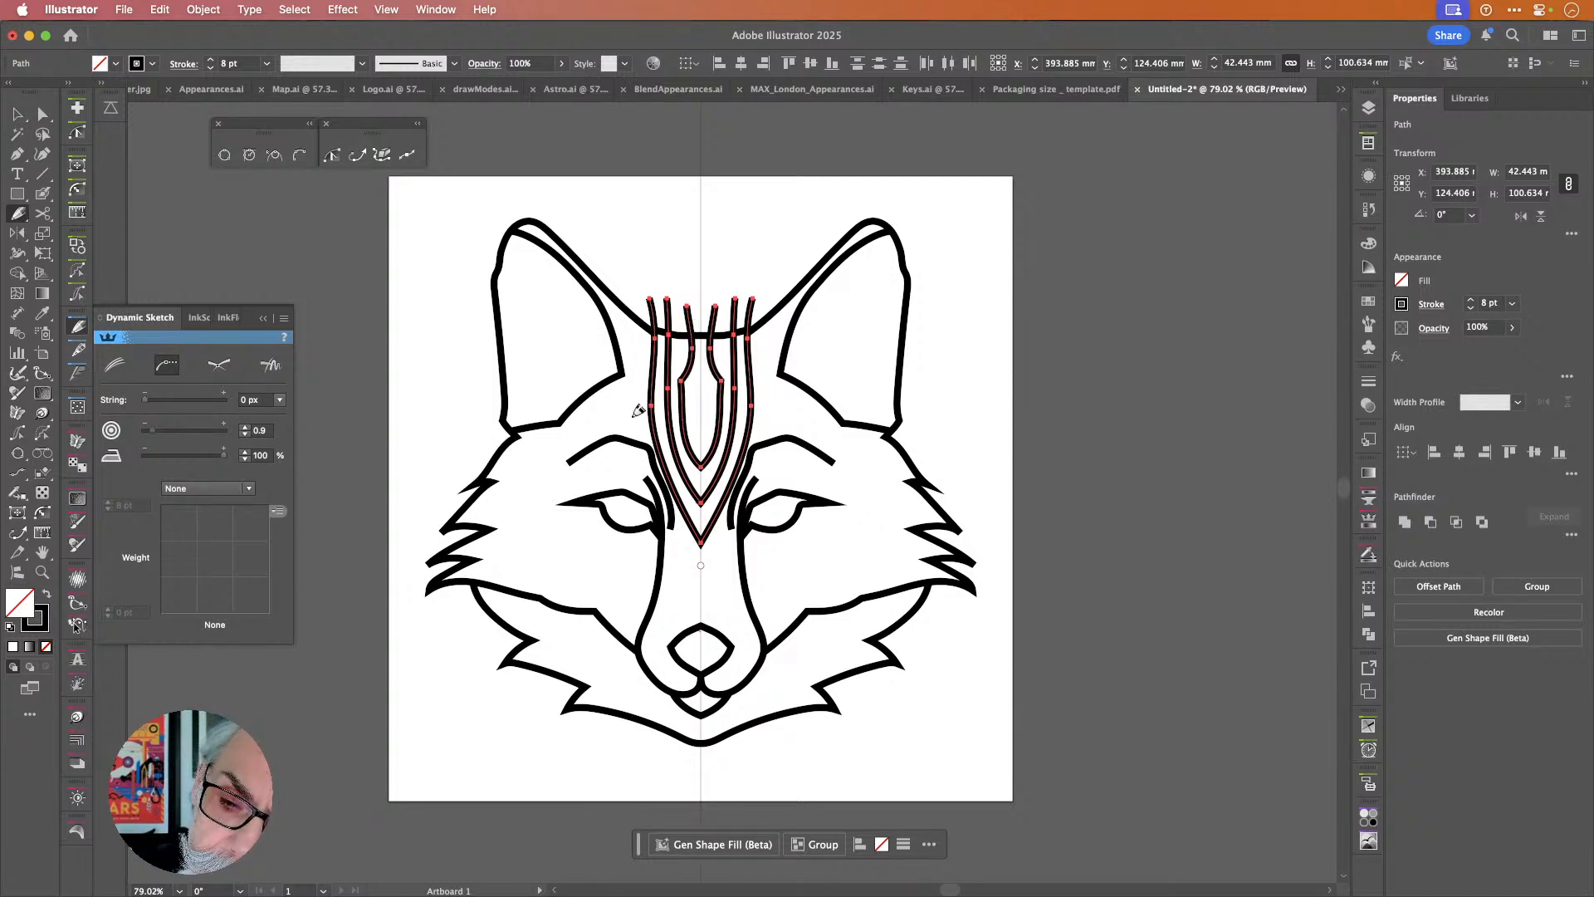
pyautogui.moveTo(641, 302)
pyautogui.mouseDown()
pyautogui.moveTo(634, 383)
pyautogui.moveTo(553, 441)
pyautogui.moveTo(469, 416)
pyautogui.mouseUp()
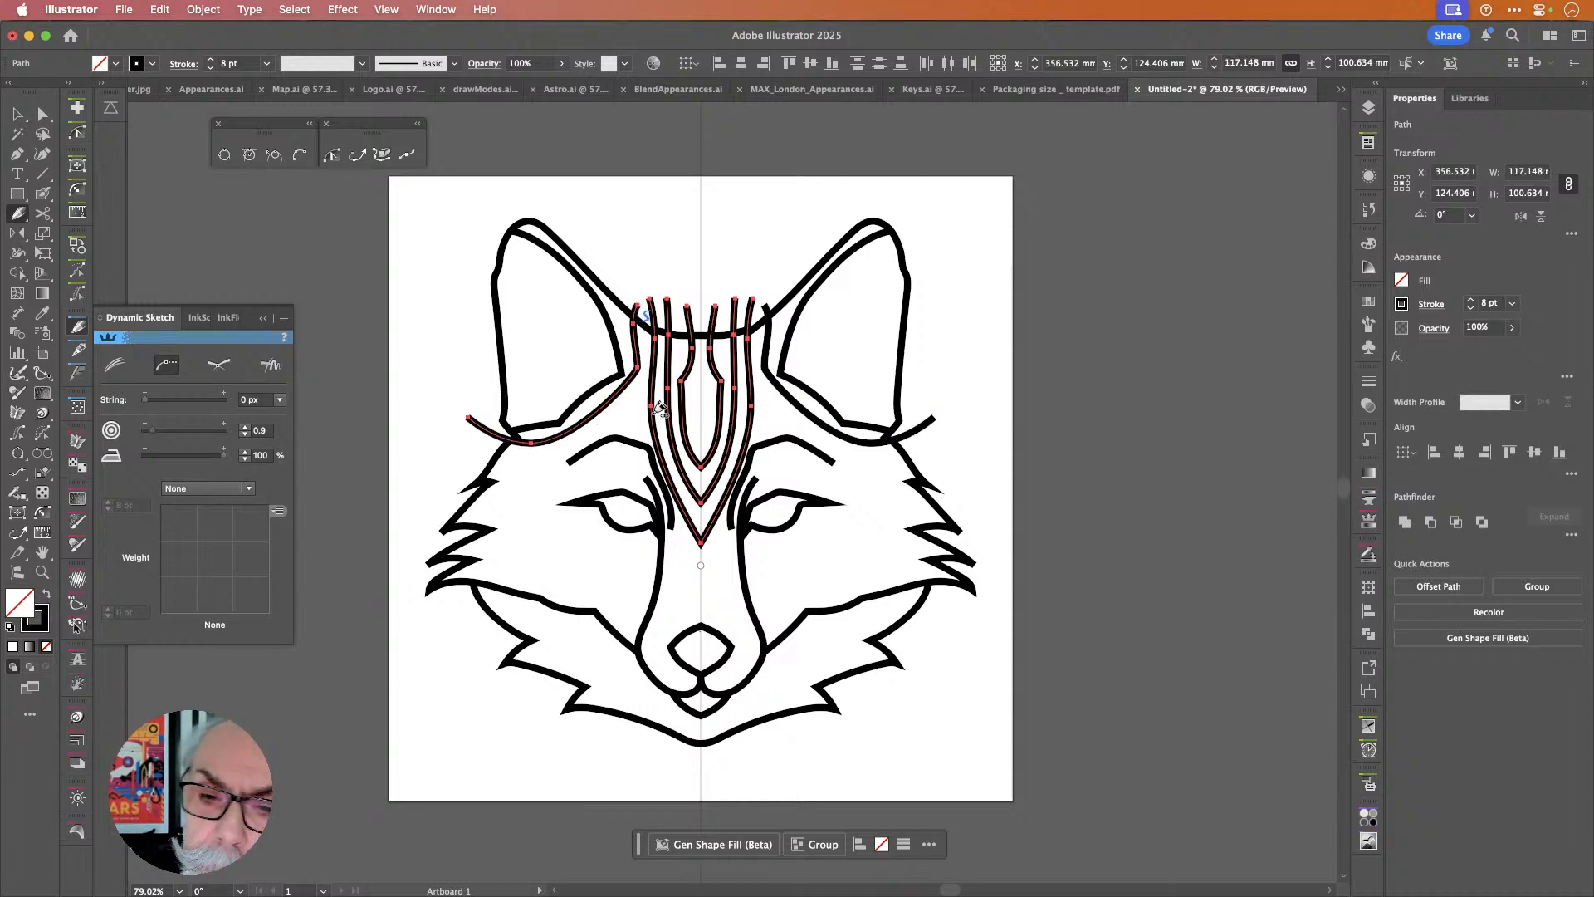
pyautogui.press('super+z')
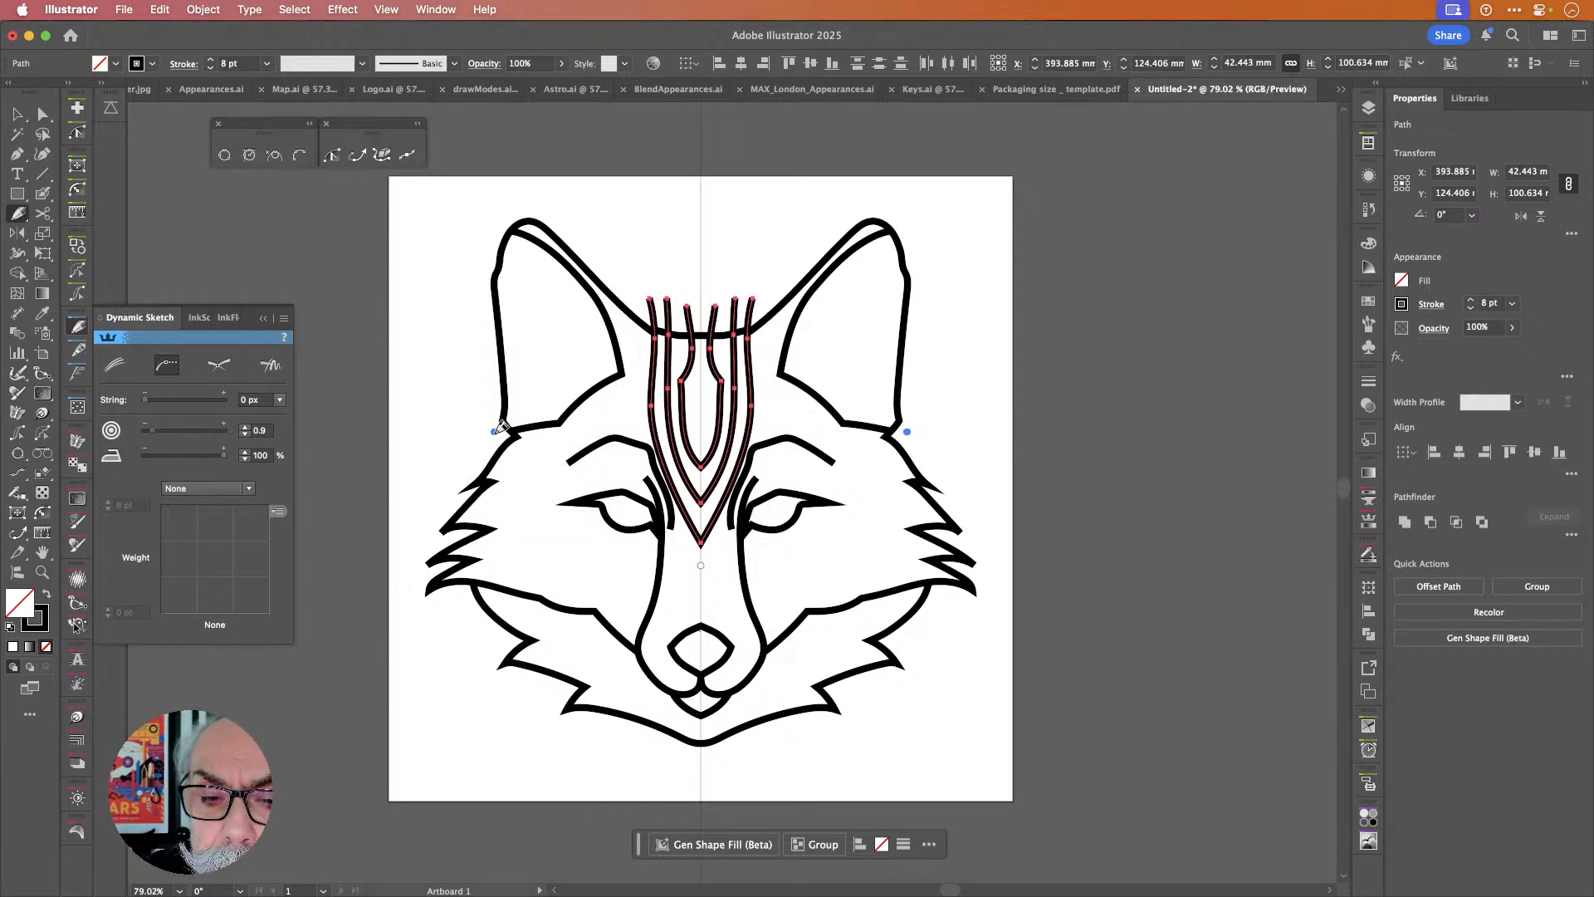
# Sketch a mirrored wavy line from the outer ear base to the forehead and give the selected strokes round corner joins.
pyautogui.moveTo(498, 428)
pyautogui.mouseDown()
pyautogui.moveTo(531, 435)
pyautogui.moveTo(607, 404)
pyautogui.moveTo(635, 425)
pyautogui.mouseUp()
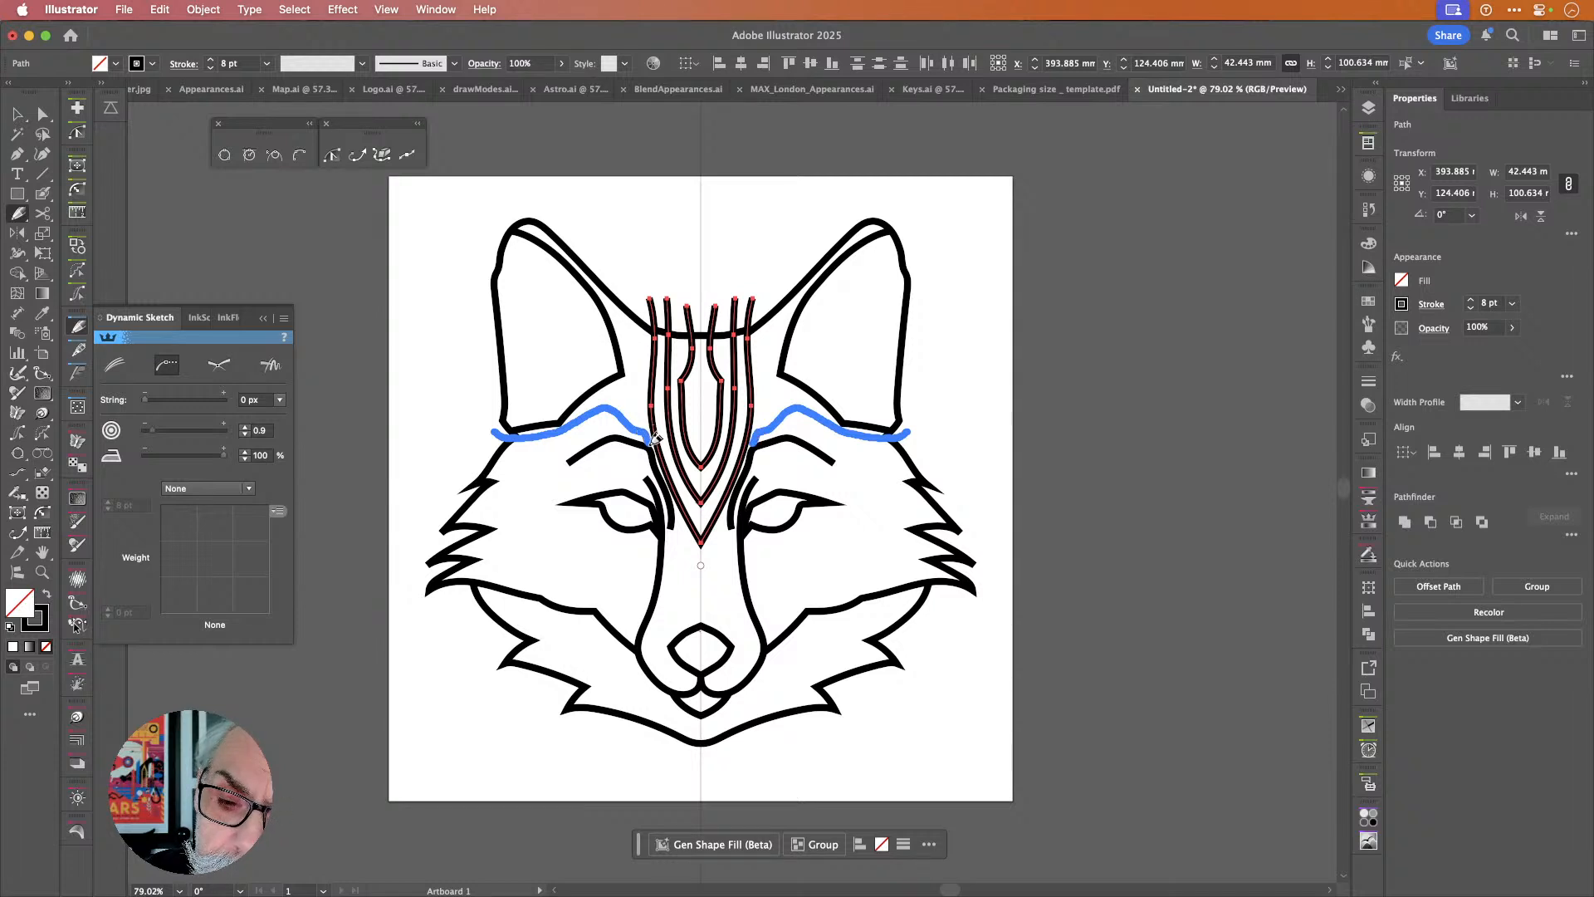
pyautogui.moveTo(656, 446); pyautogui.dragTo(655, 448)
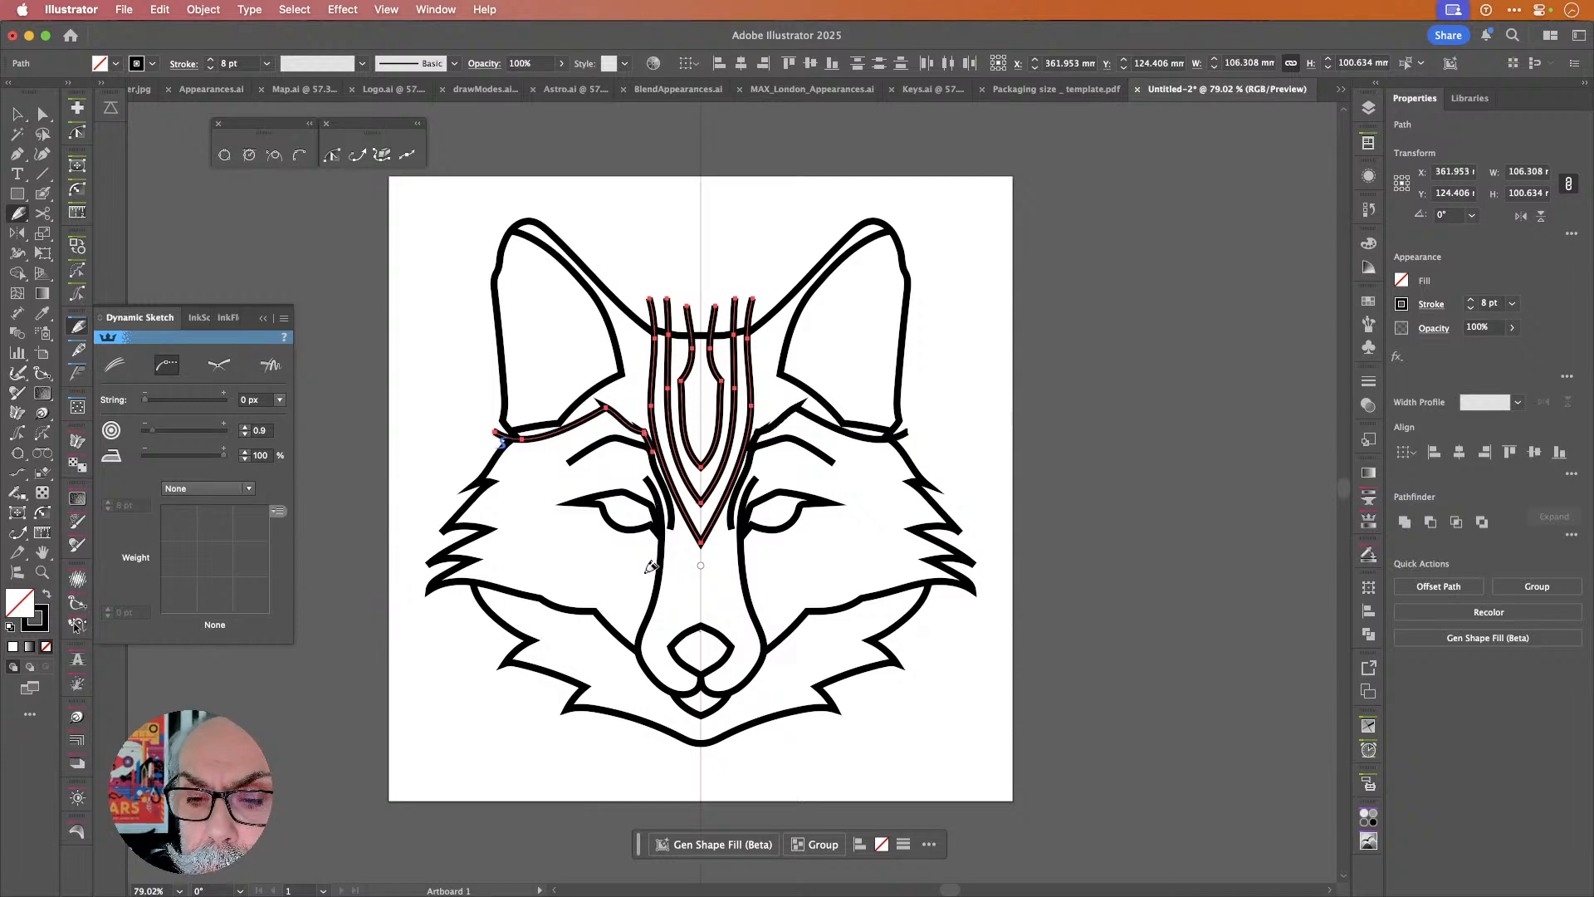
pyautogui.click(1430, 304)
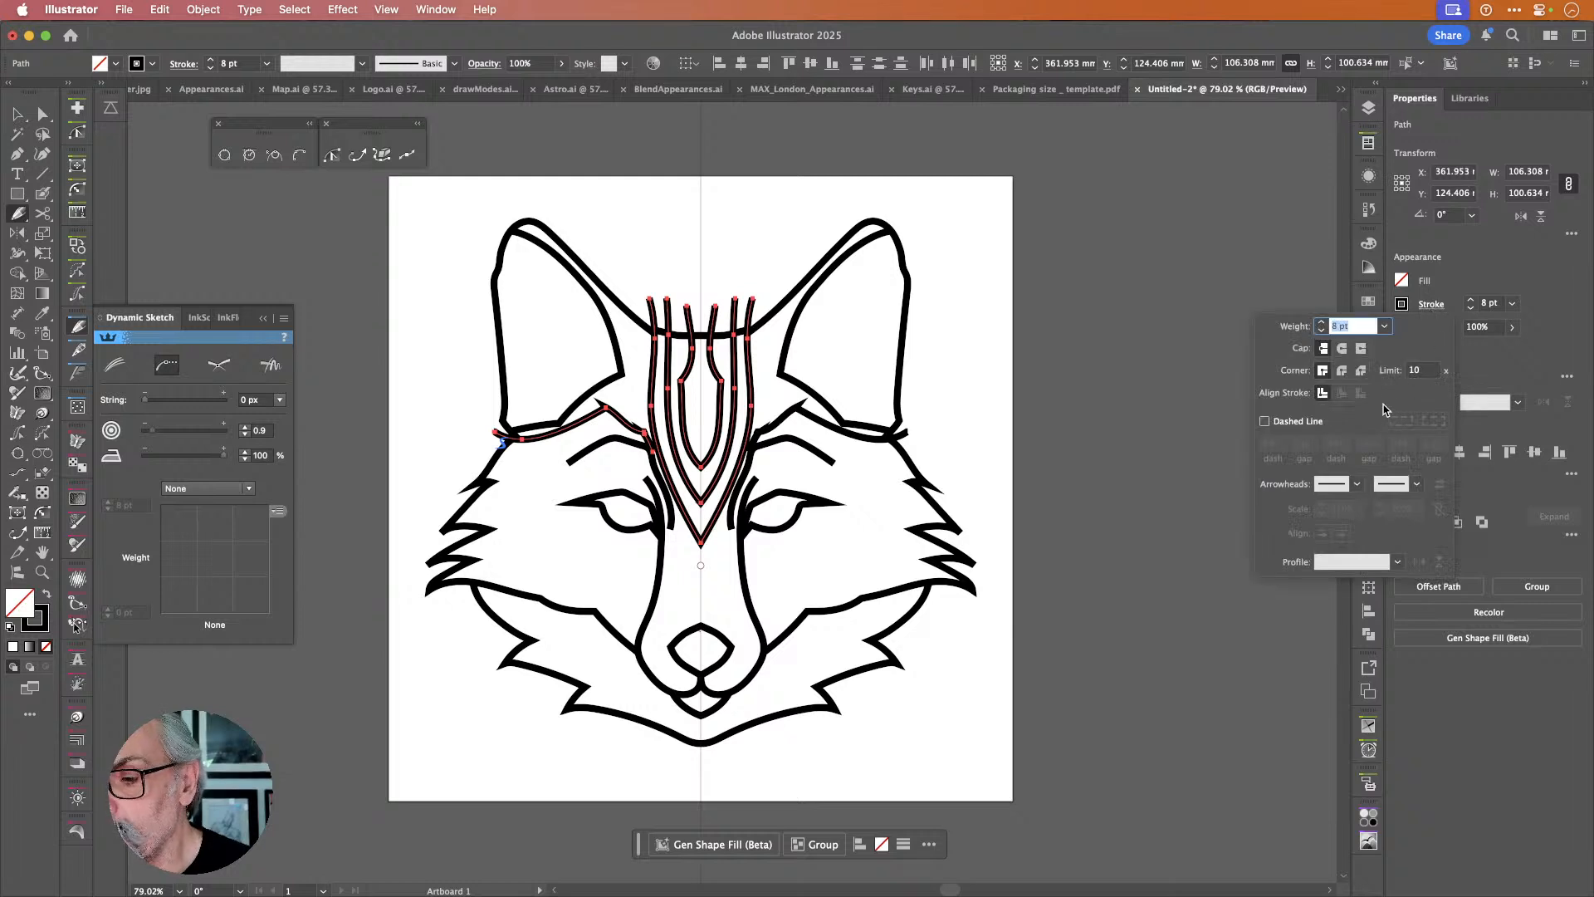
pyautogui.click(1342, 370)
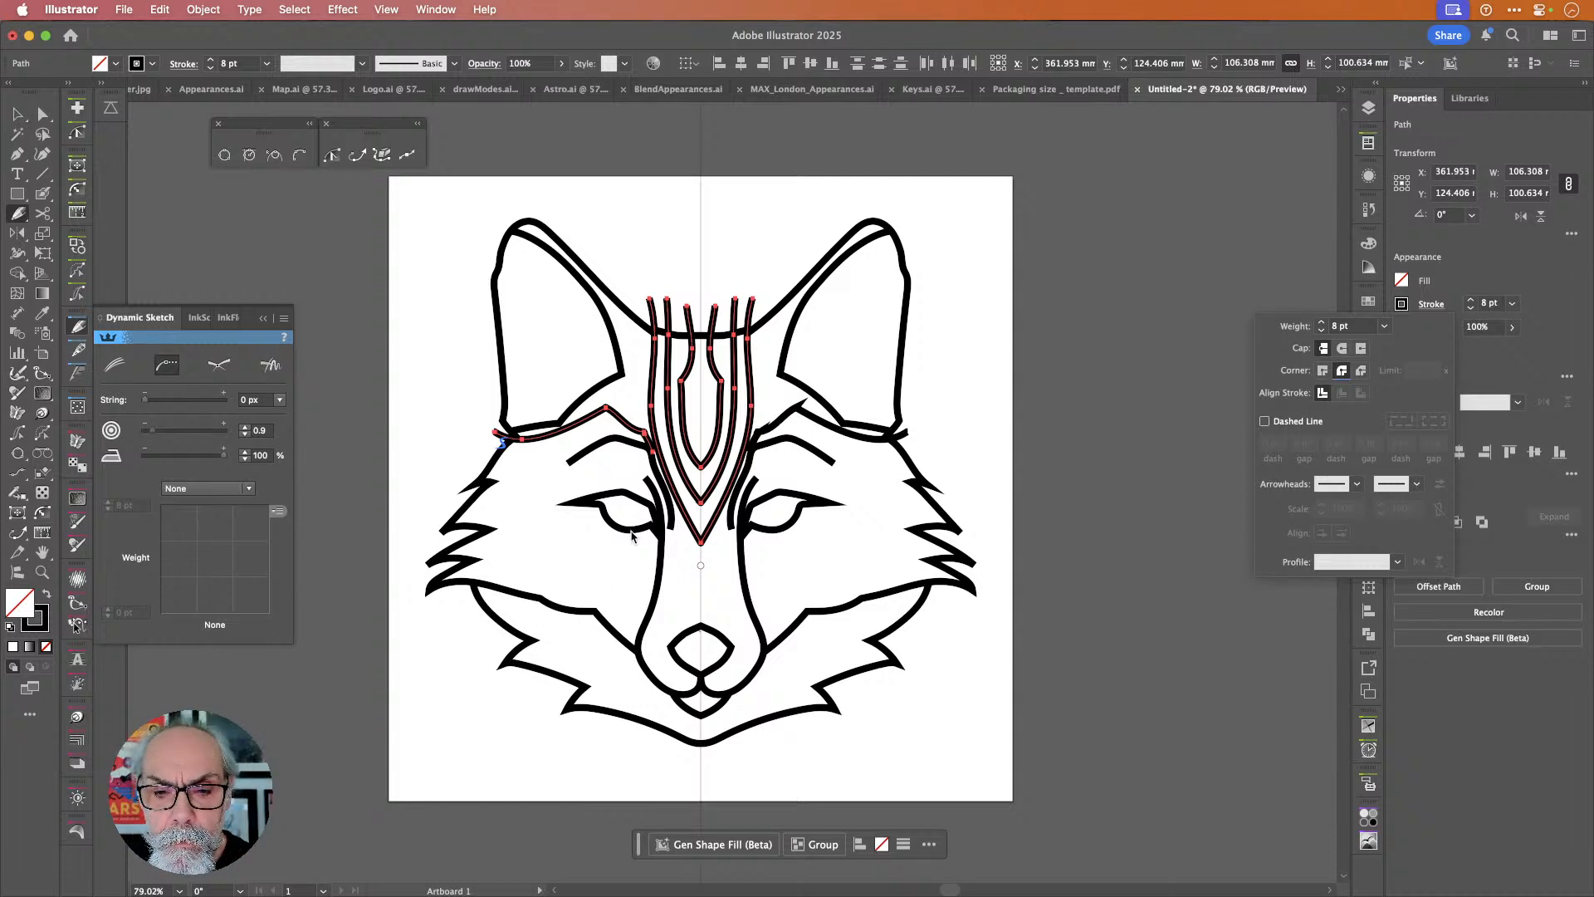
pyautogui.click(592, 528)
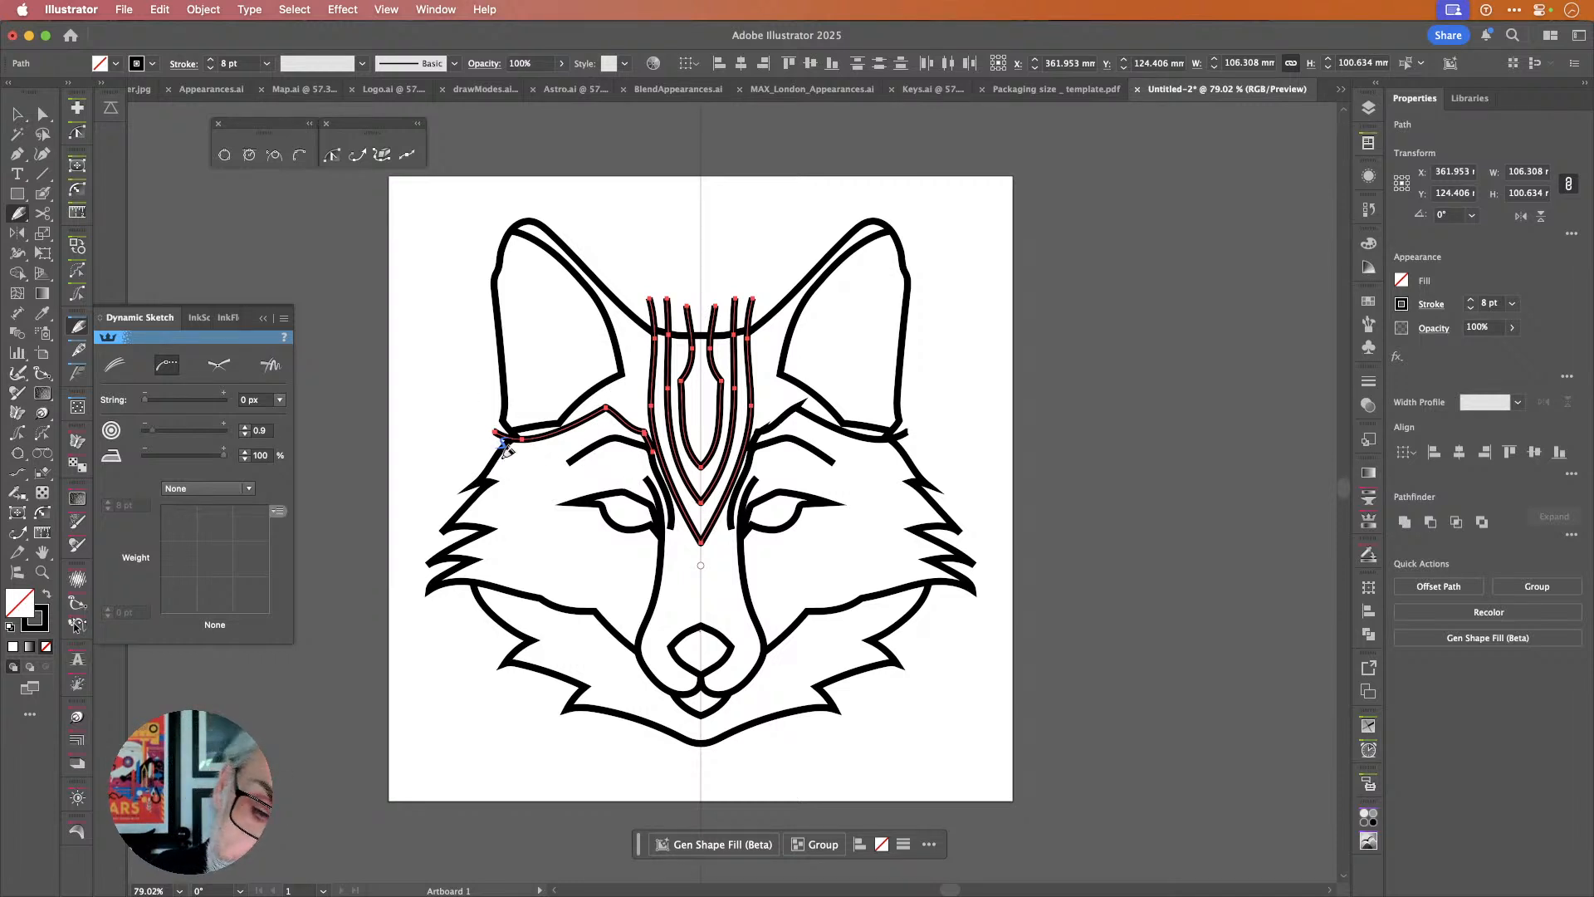
# With a 6 pt stroke, sketch four mirrored fur lines from the outer face edge across the brows and cheeks, ending the lowest two beside the muzzle.
pyautogui.moveTo(465, 486)
pyautogui.mouseDown()
pyautogui.moveTo(619, 457)
pyautogui.moveTo(655, 479)
pyautogui.mouseUp()
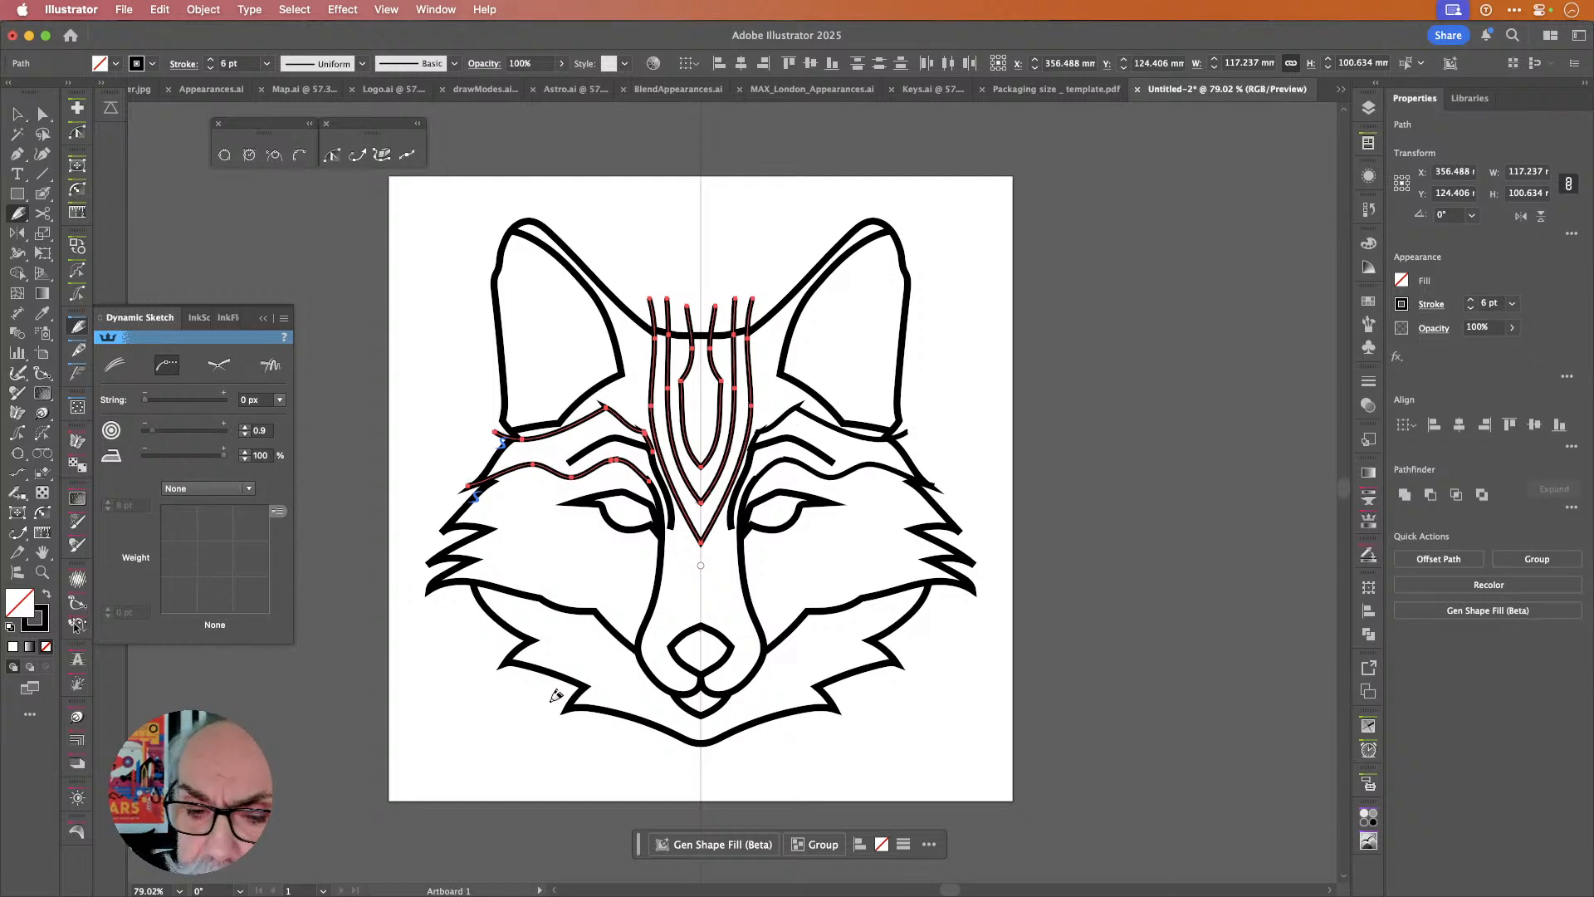
pyautogui.moveTo(438, 531)
pyautogui.mouseDown()
pyautogui.moveTo(498, 501)
pyautogui.moveTo(590, 498)
pyautogui.mouseUp()
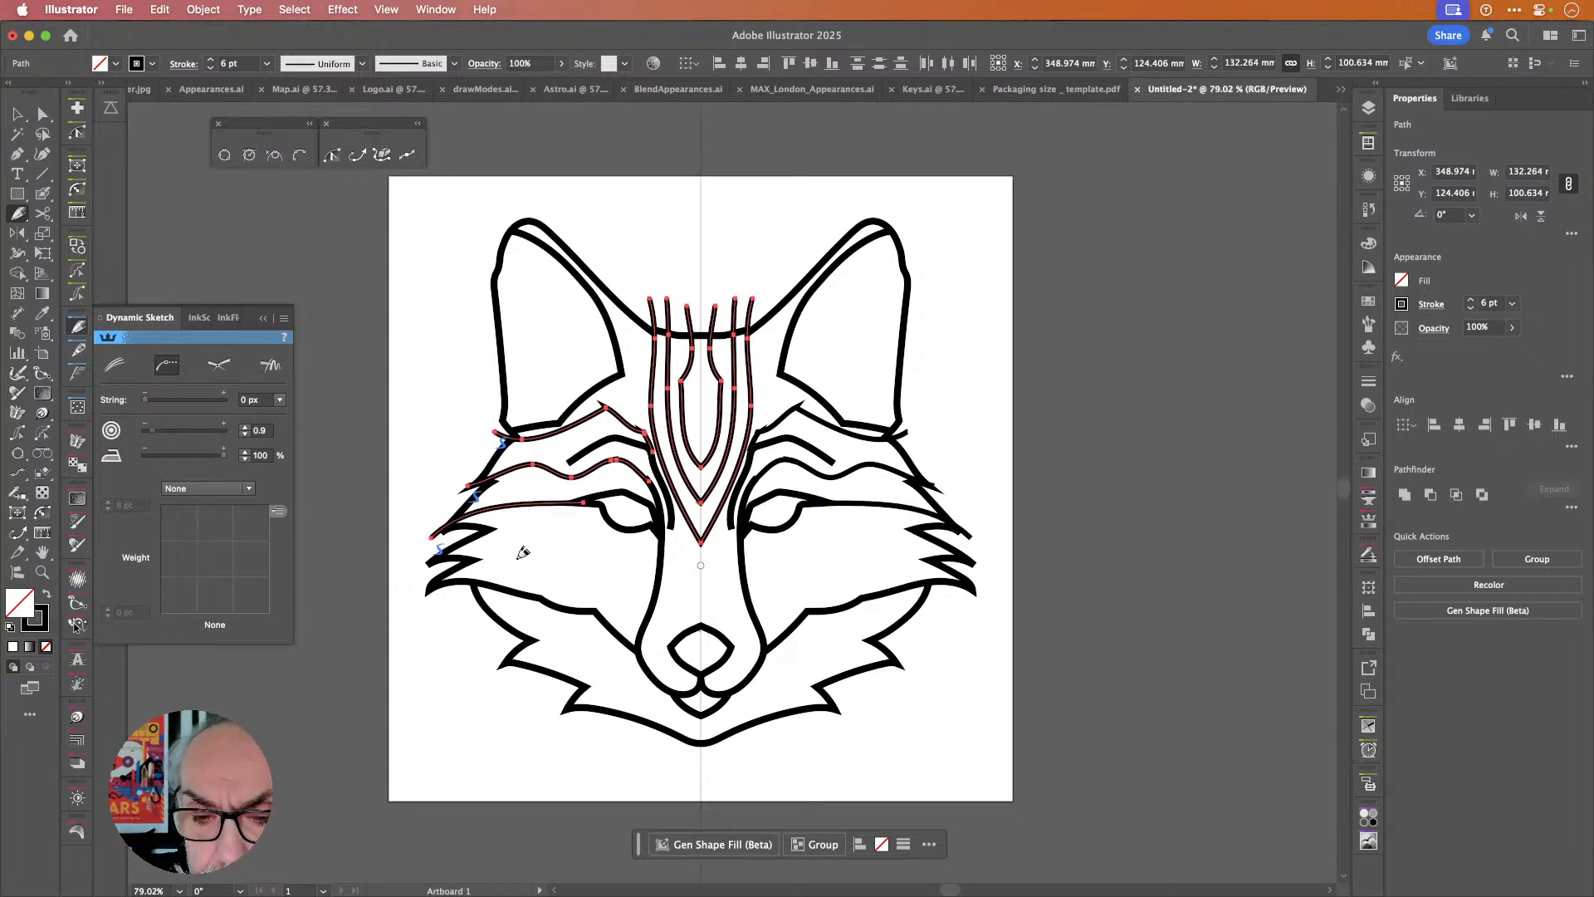
pyautogui.moveTo(437, 536)
pyautogui.mouseDown()
pyautogui.moveTo(532, 522)
pyautogui.moveTo(576, 558)
pyautogui.moveTo(638, 558)
pyautogui.moveTo(630, 675)
pyautogui.mouseUp()
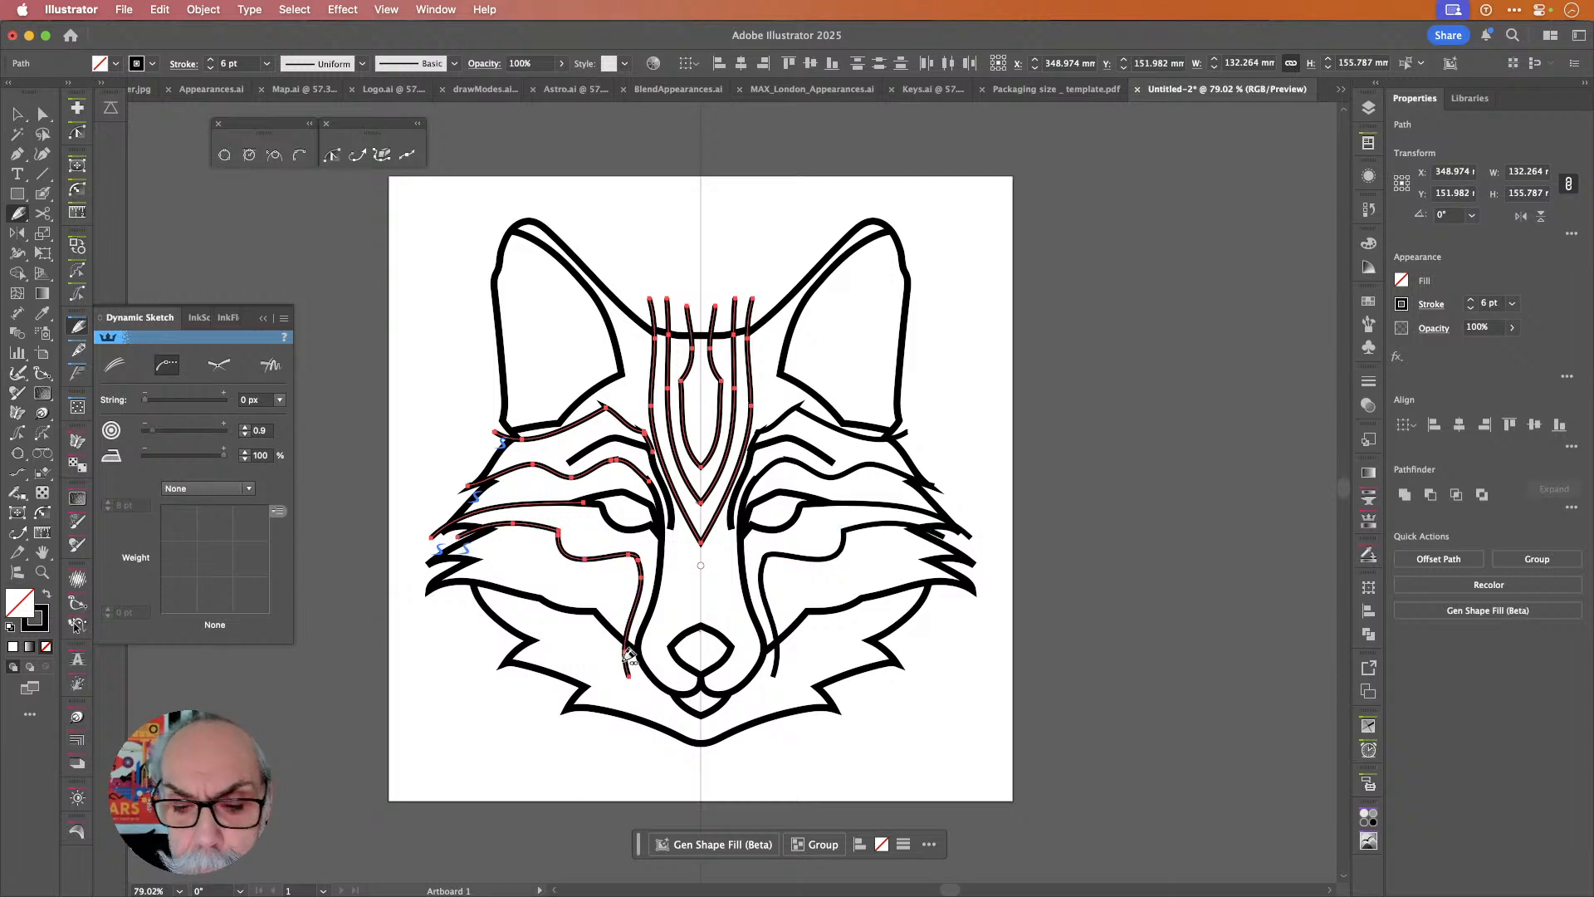
pyautogui.press('super+z')
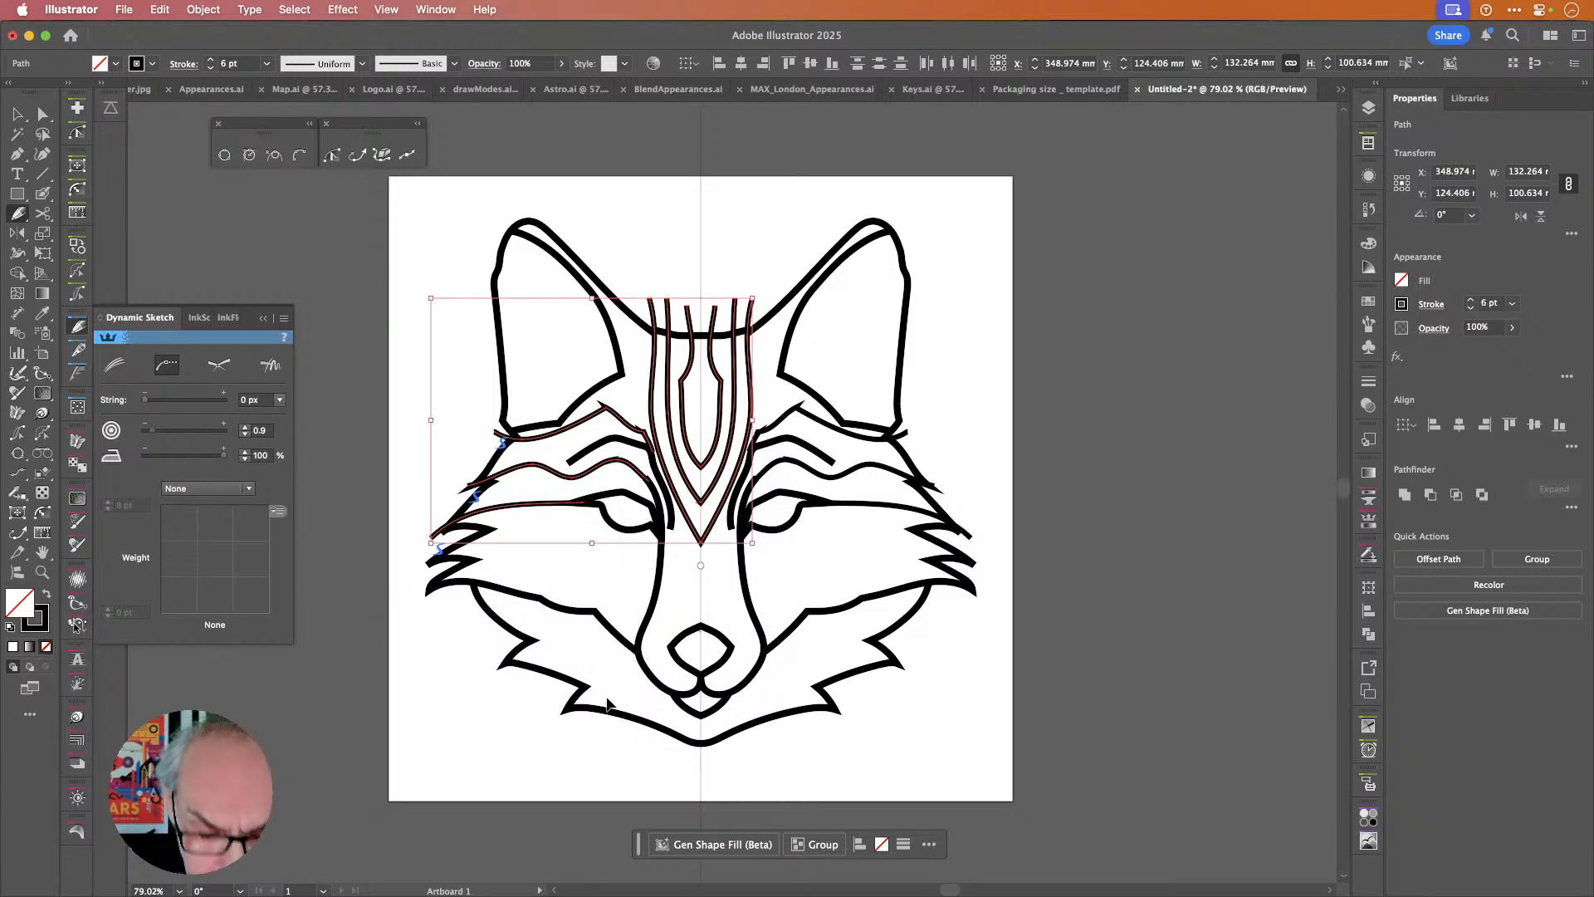
pyautogui.press('shift+super+z')
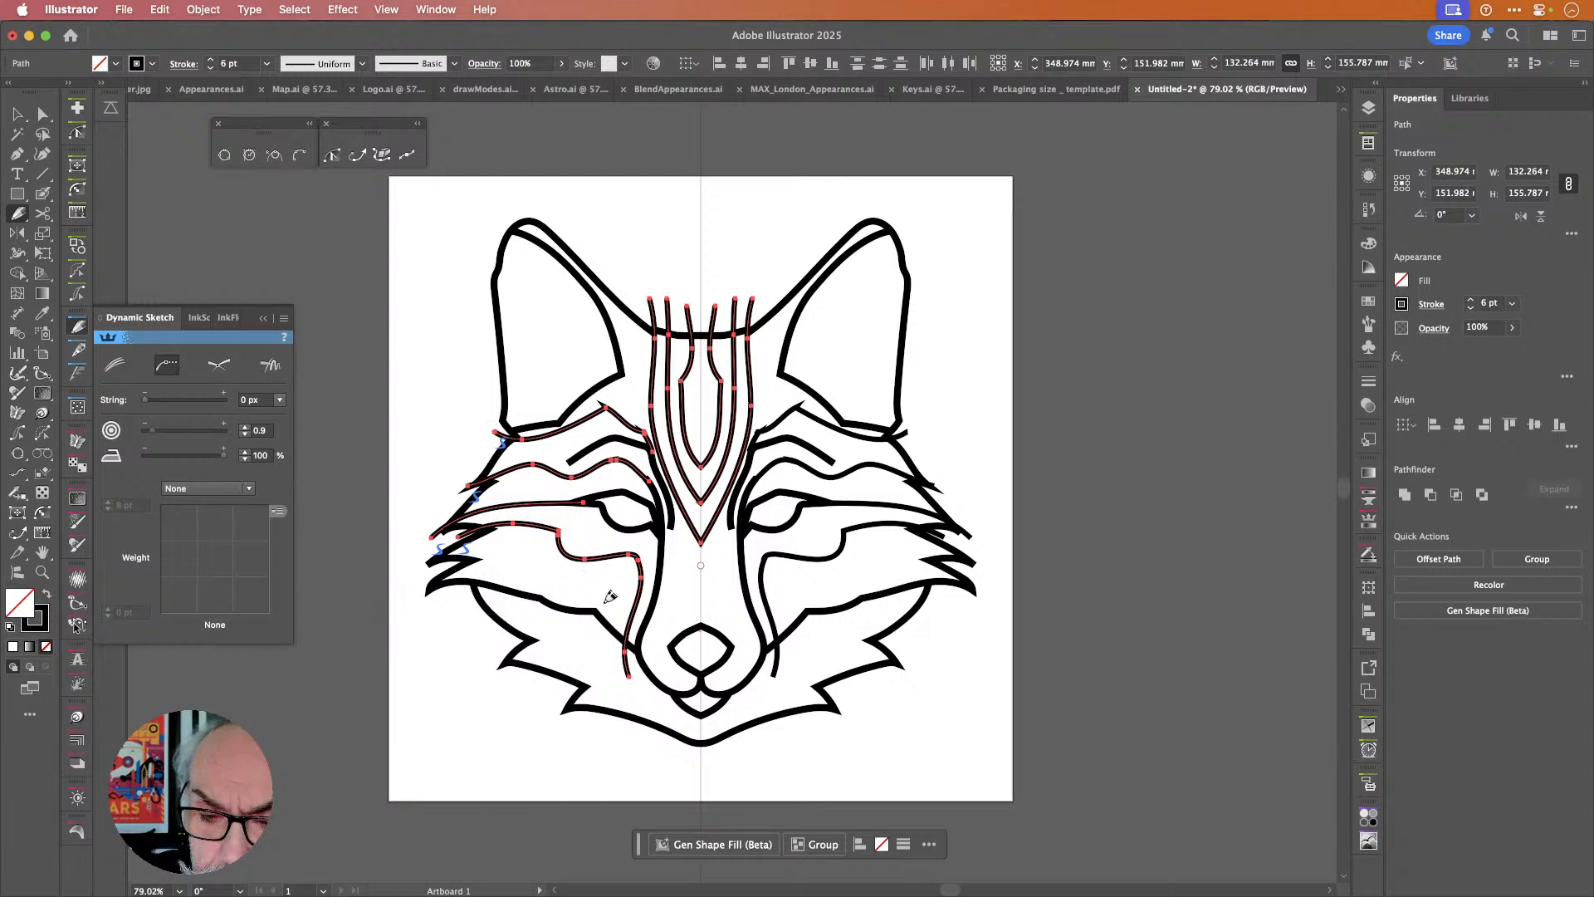
pyautogui.moveTo(448, 565)
pyautogui.mouseDown()
pyautogui.moveTo(538, 556)
pyautogui.moveTo(606, 579)
pyautogui.moveTo(590, 640)
pyautogui.mouseUp()
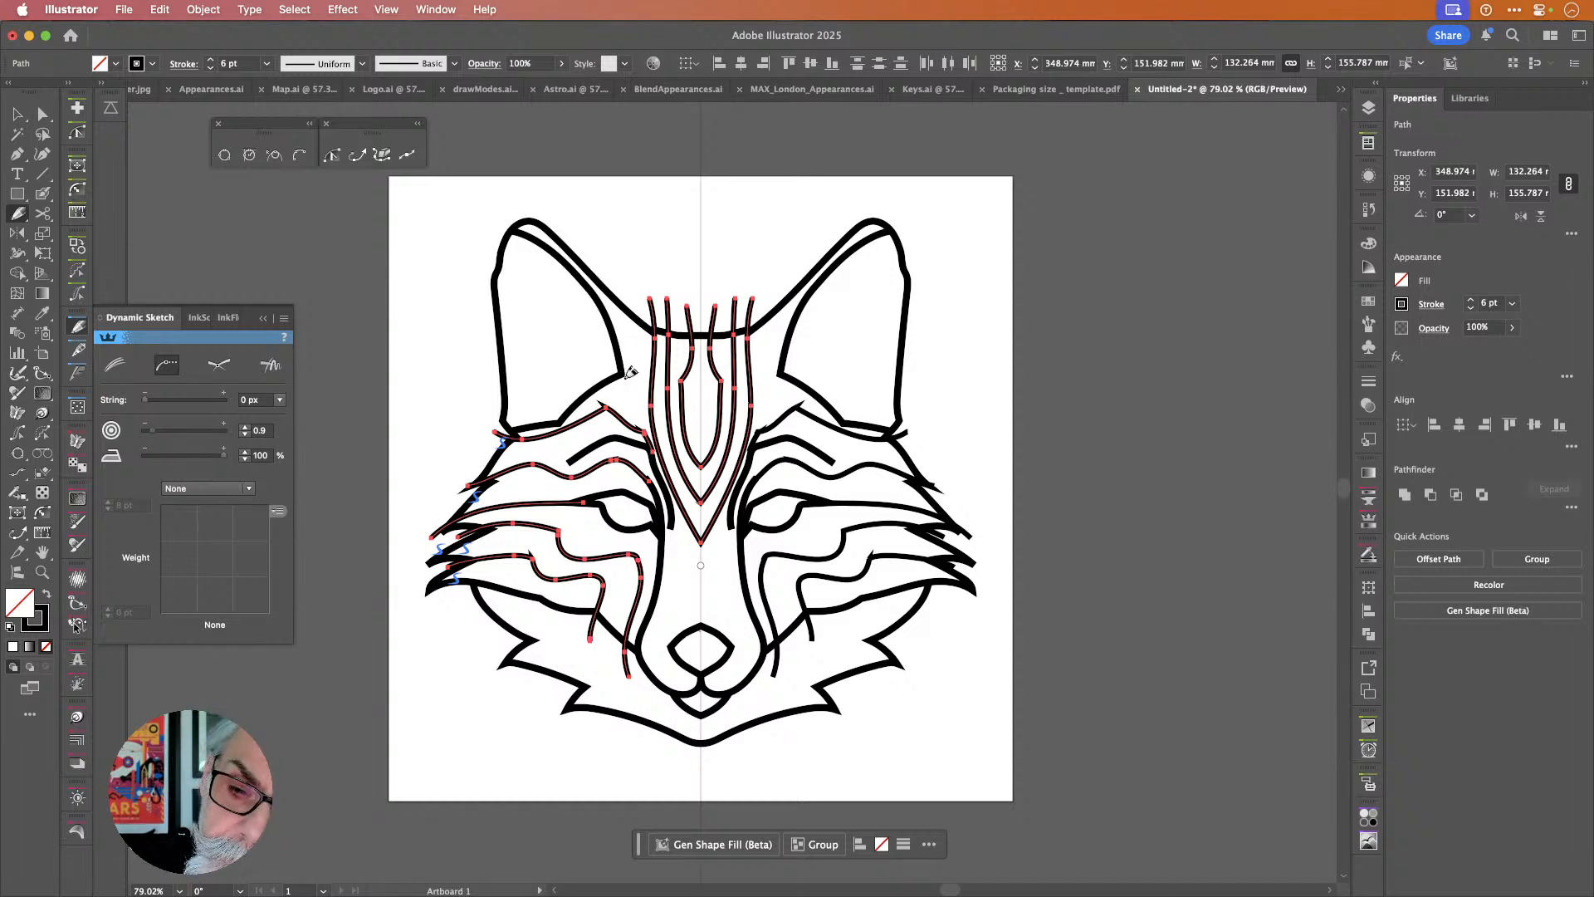
# Sketch a mirrored line along the inner edge of the ears and fill the ears with nested curved lines opening outward.
pyautogui.moveTo(612, 360)
pyautogui.mouseDown()
pyautogui.moveTo(640, 382)
pyautogui.moveTo(634, 309)
pyautogui.moveTo(602, 243)
pyautogui.mouseUp()
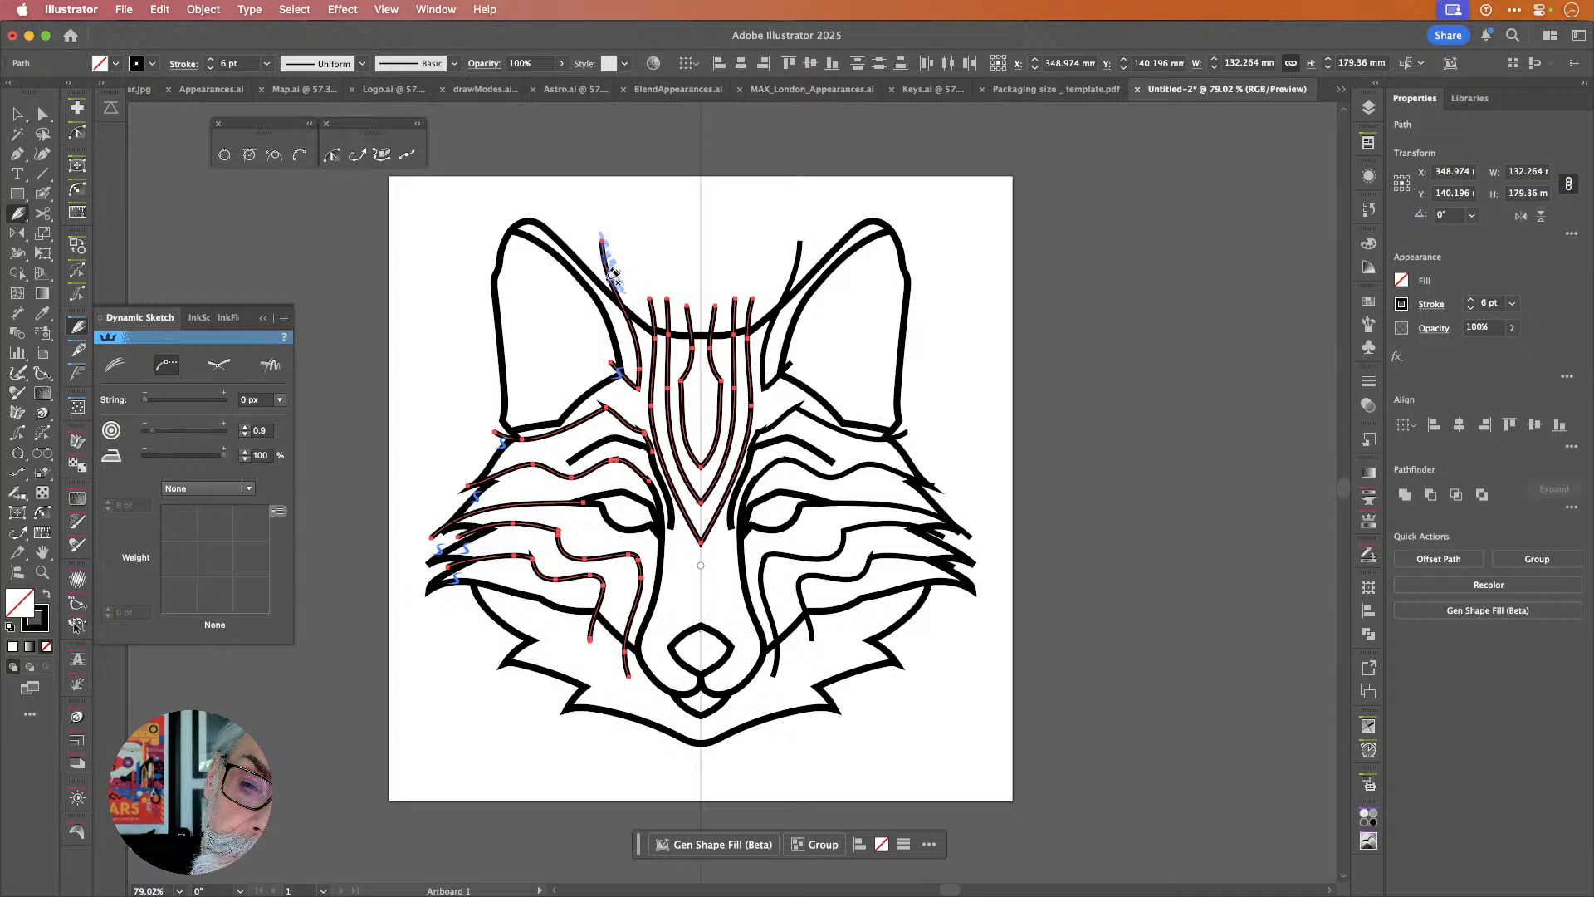
pyautogui.press('super+z')
pyautogui.press('super+shift+z')
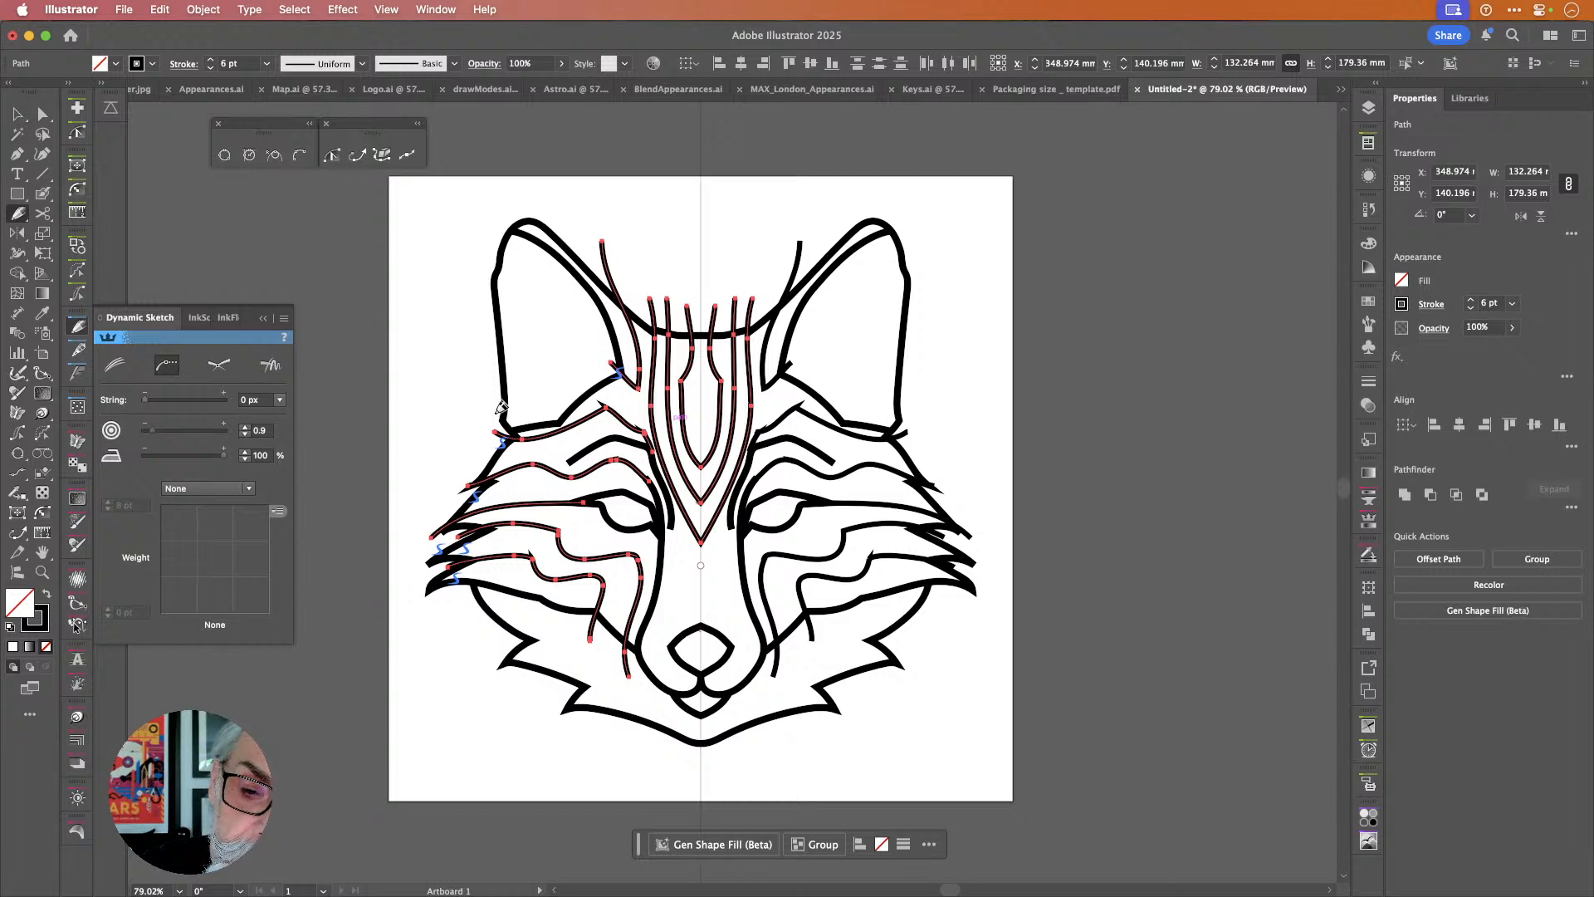
pyautogui.moveTo(496, 412)
pyautogui.mouseDown()
pyautogui.moveTo(587, 373)
pyautogui.moveTo(593, 329)
pyautogui.moveTo(540, 262)
pyautogui.moveTo(488, 237)
pyautogui.moveTo(557, 287)
pyautogui.moveTo(578, 332)
pyautogui.moveTo(570, 366)
pyautogui.moveTo(497, 398)
pyautogui.moveTo(553, 363)
pyautogui.moveTo(552, 320)
pyautogui.moveTo(466, 251)
pyautogui.mouseUp()
pyautogui.moveTo(491, 367)
pyautogui.mouseDown()
pyautogui.moveTo(528, 342)
pyautogui.moveTo(468, 267)
pyautogui.moveTo(511, 345)
pyautogui.moveTo(478, 311)
pyautogui.mouseUp()
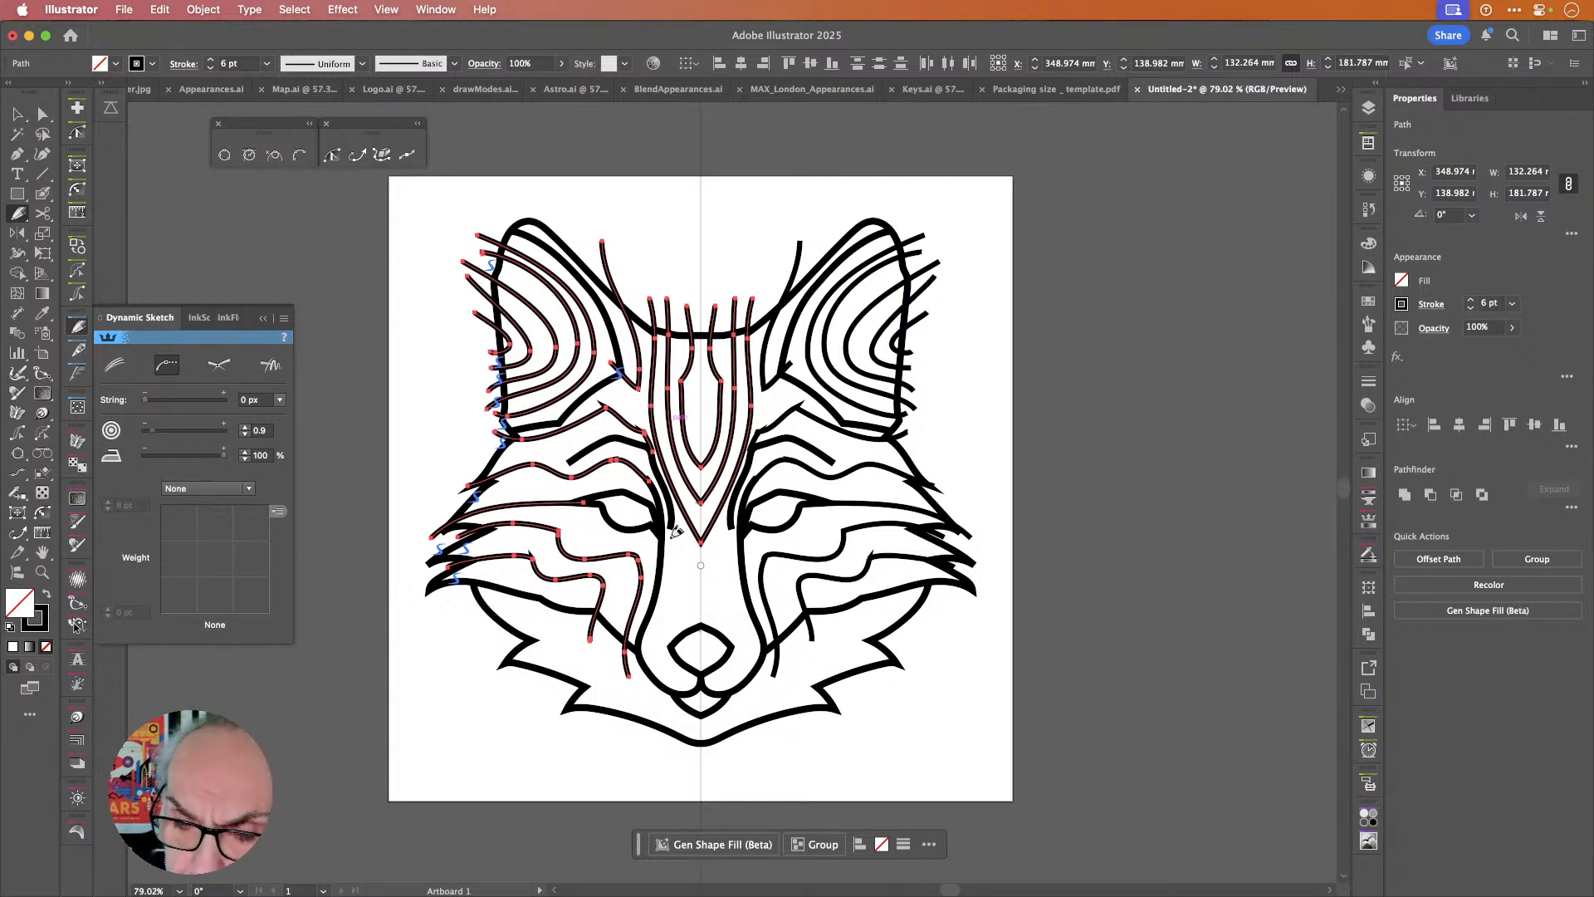
# Sketch mirrored lines down the muzzle and around the nose, across the lower cheeks, and from the jaw and chin towards the mouth.
pyautogui.moveTo(671, 521)
pyautogui.mouseDown()
pyautogui.moveTo(712, 596)
pyautogui.moveTo(672, 603)
pyautogui.moveTo(667, 645)
pyautogui.moveTo(677, 630)
pyautogui.mouseUp()
pyautogui.moveTo(669, 573)
pyautogui.mouseDown()
pyautogui.moveTo(699, 619)
pyautogui.moveTo(670, 573)
pyautogui.moveTo(714, 601)
pyautogui.mouseUp()
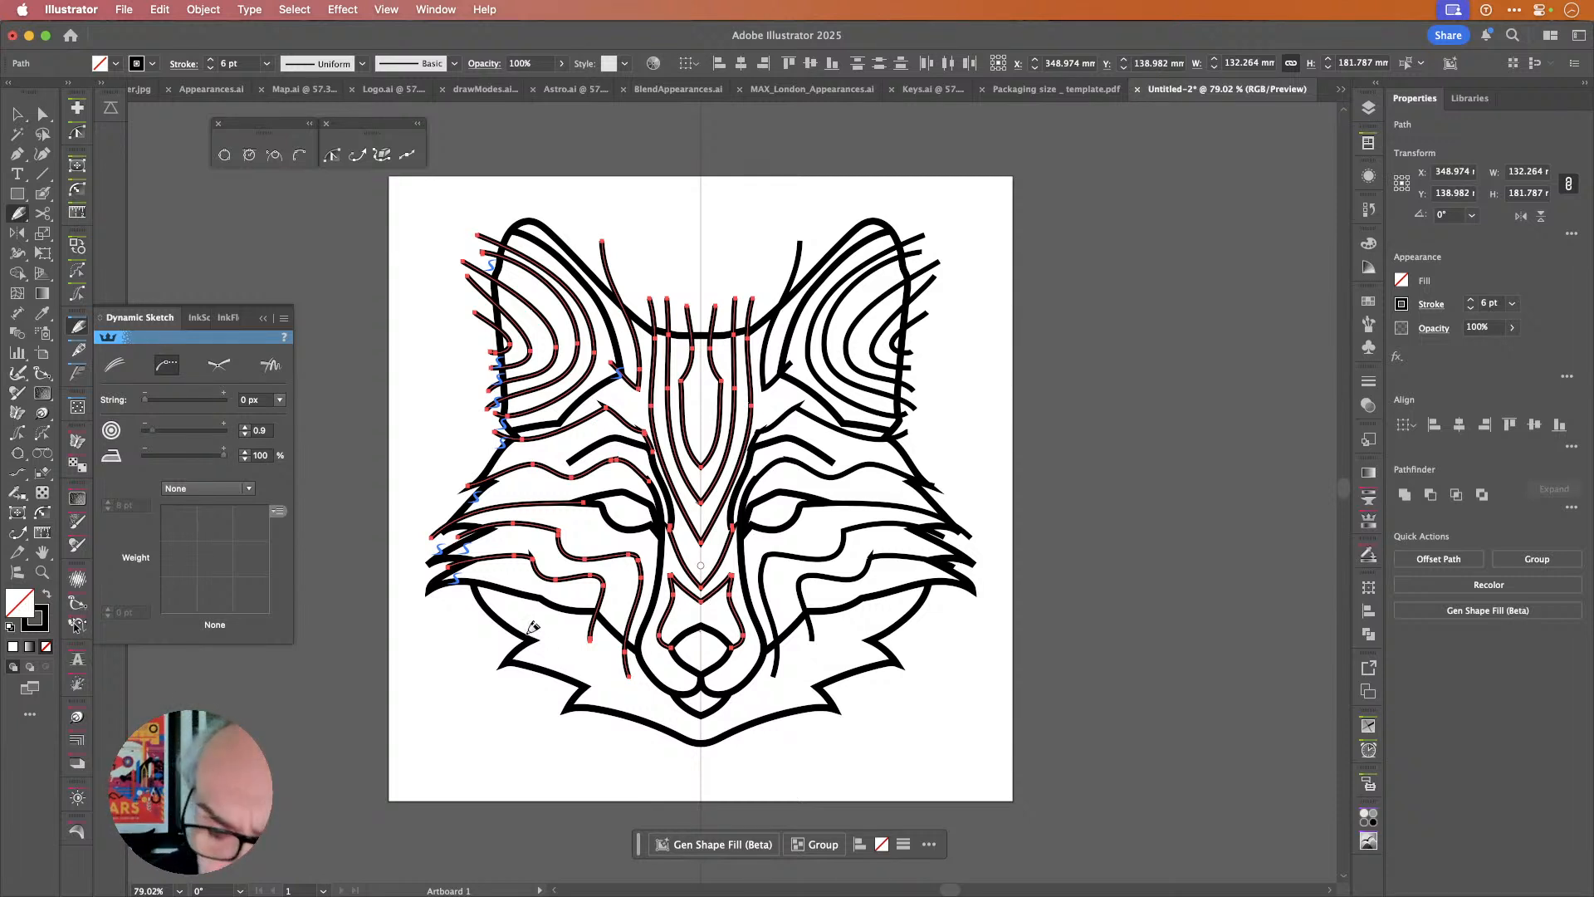
pyautogui.moveTo(508, 644); pyautogui.dragTo(601, 639)
pyautogui.moveTo(492, 663)
pyautogui.mouseDown()
pyautogui.moveTo(591, 657)
pyautogui.moveTo(635, 675)
pyautogui.mouseUp()
pyautogui.moveTo(553, 717)
pyautogui.mouseDown()
pyautogui.moveTo(652, 699)
pyautogui.moveTo(724, 759)
pyautogui.mouseUp()
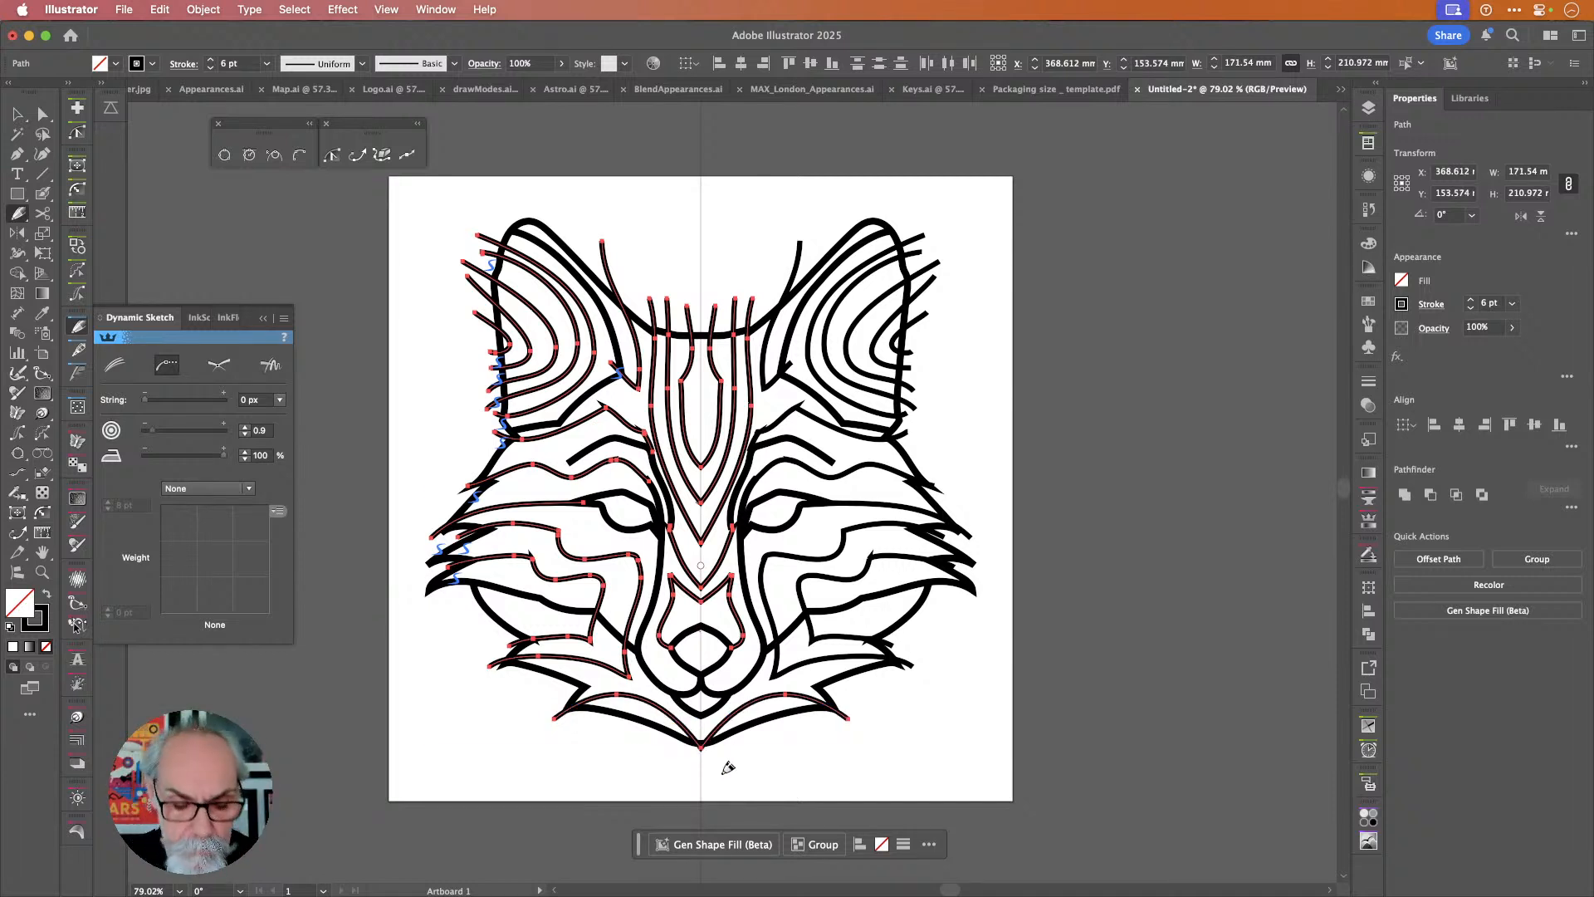
pyautogui.moveTo(549, 726)
pyautogui.mouseDown()
pyautogui.moveTo(578, 702)
pyautogui.moveTo(700, 696)
pyautogui.mouseUp()
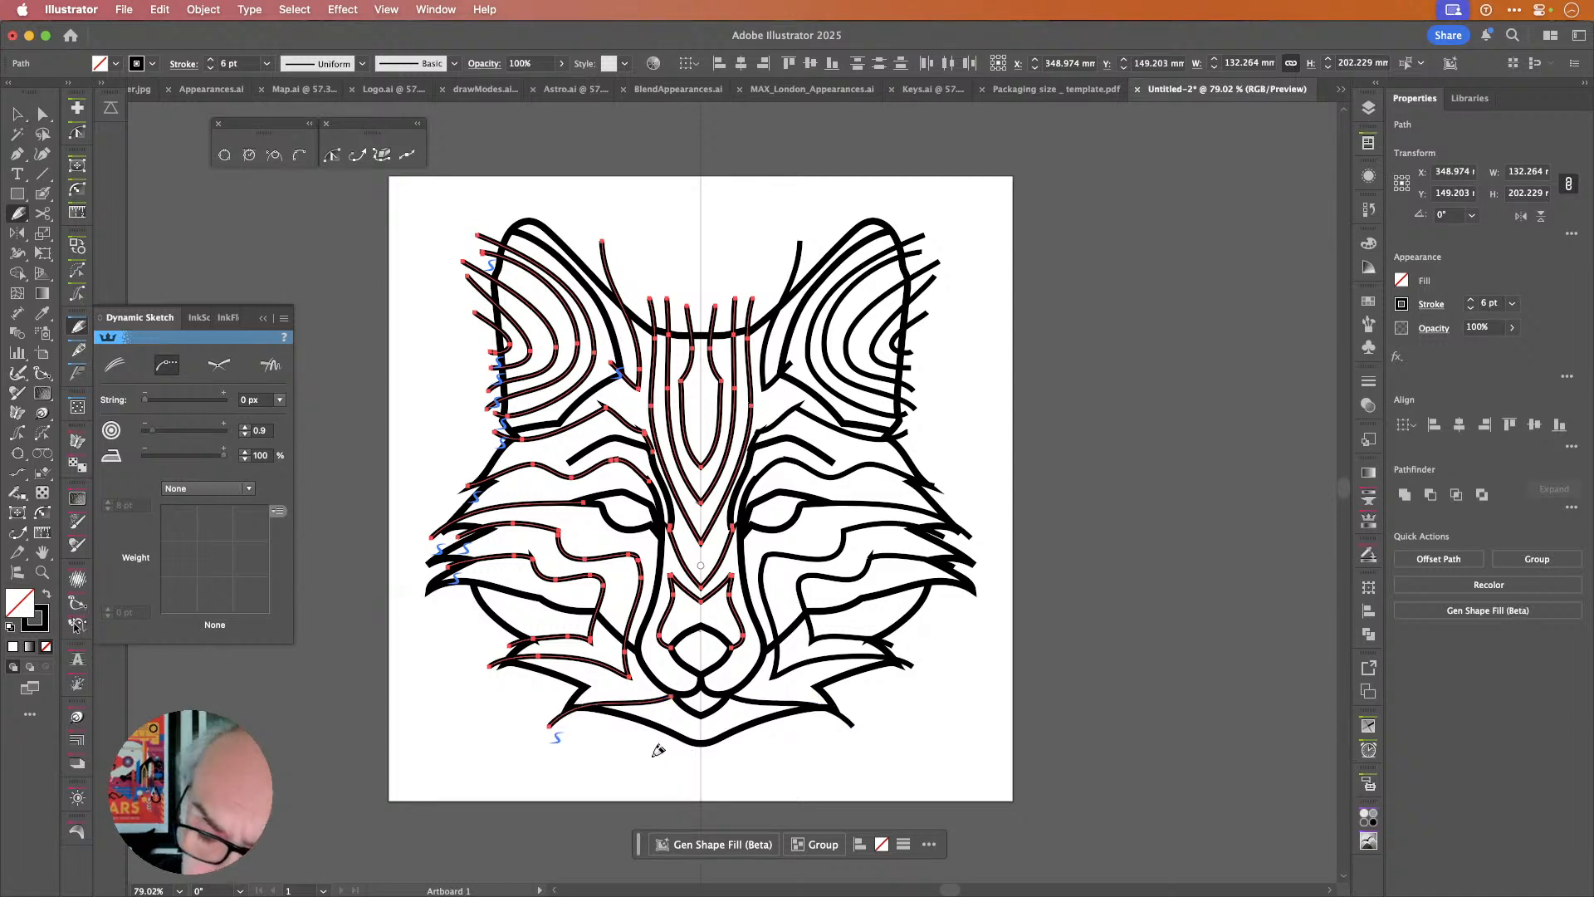
pyautogui.moveTo(666, 758); pyautogui.dragTo(698, 695)
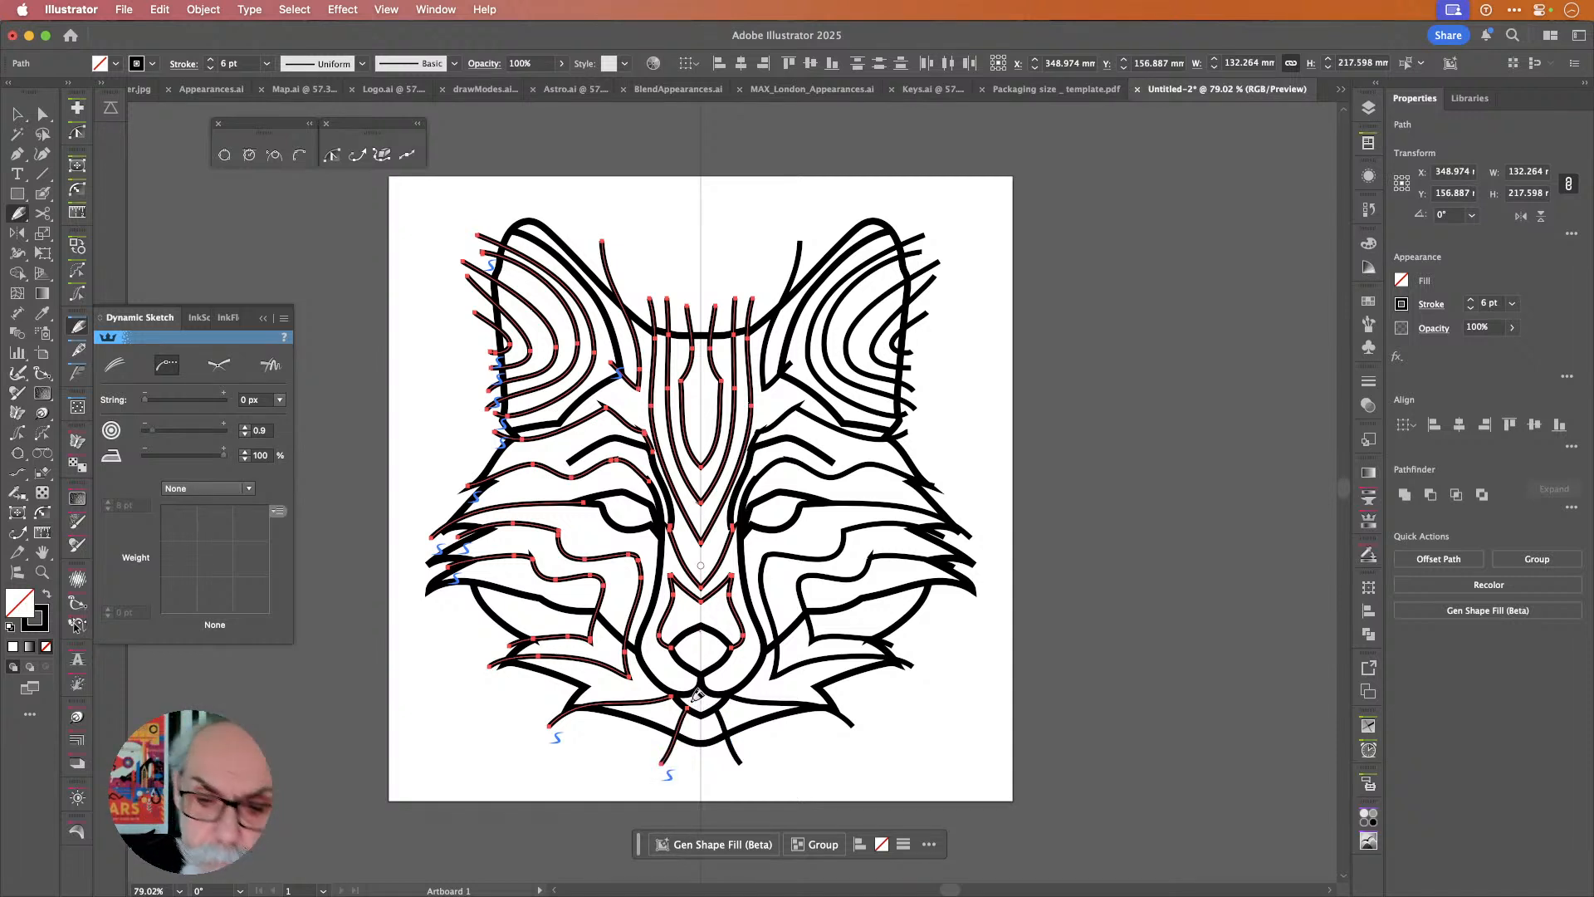
# Redraw over the kinks in the cheek lines and at the brow line's peak to smooth them into flowing curves.
pyautogui.moveTo(532, 551)
pyautogui.mouseDown()
pyautogui.moveTo(552, 575)
pyautogui.moveTo(573, 536)
pyautogui.moveTo(641, 552)
pyautogui.mouseUp()
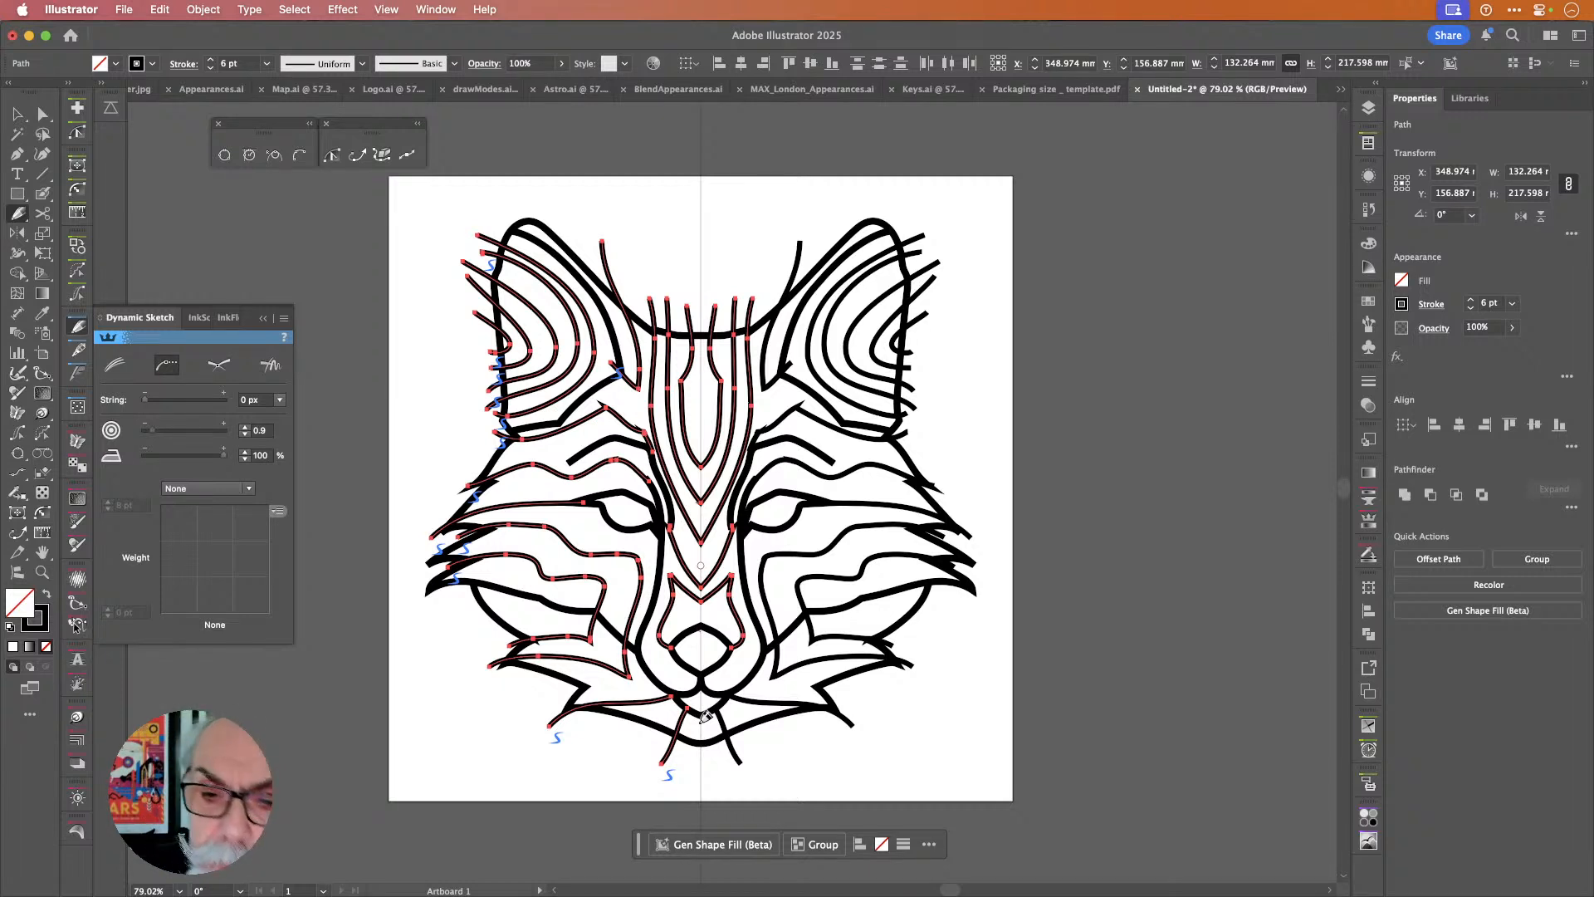
pyautogui.moveTo(602, 407); pyautogui.dragTo(639, 421)
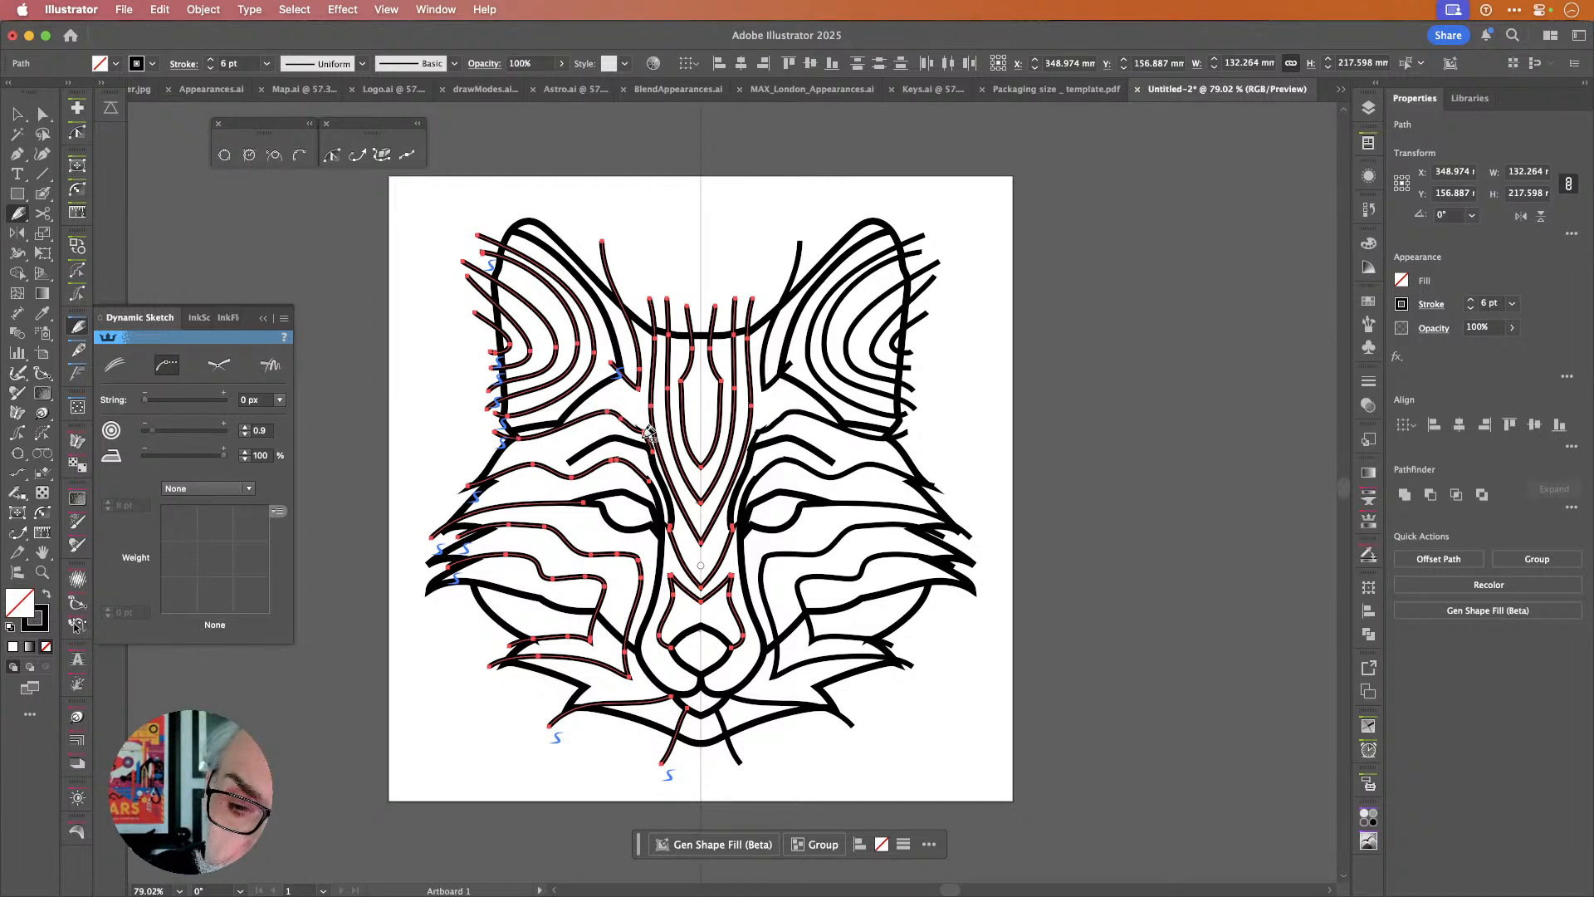
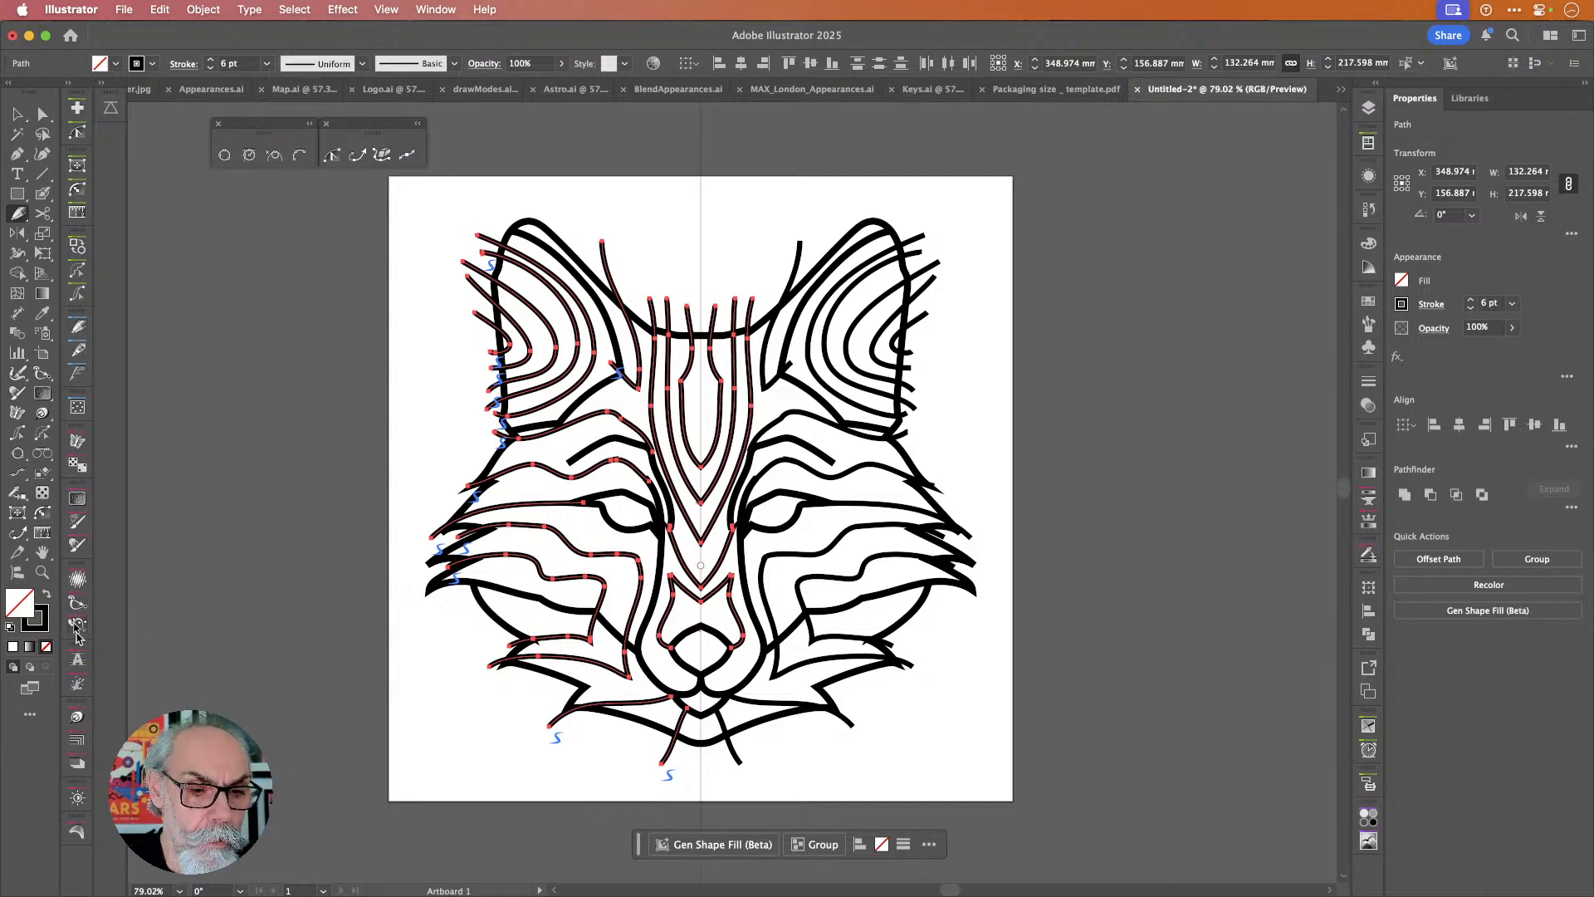
# Remove the MirrorMe axes from the stripe layer and deselect the artwork.
pyautogui.click(76, 443)
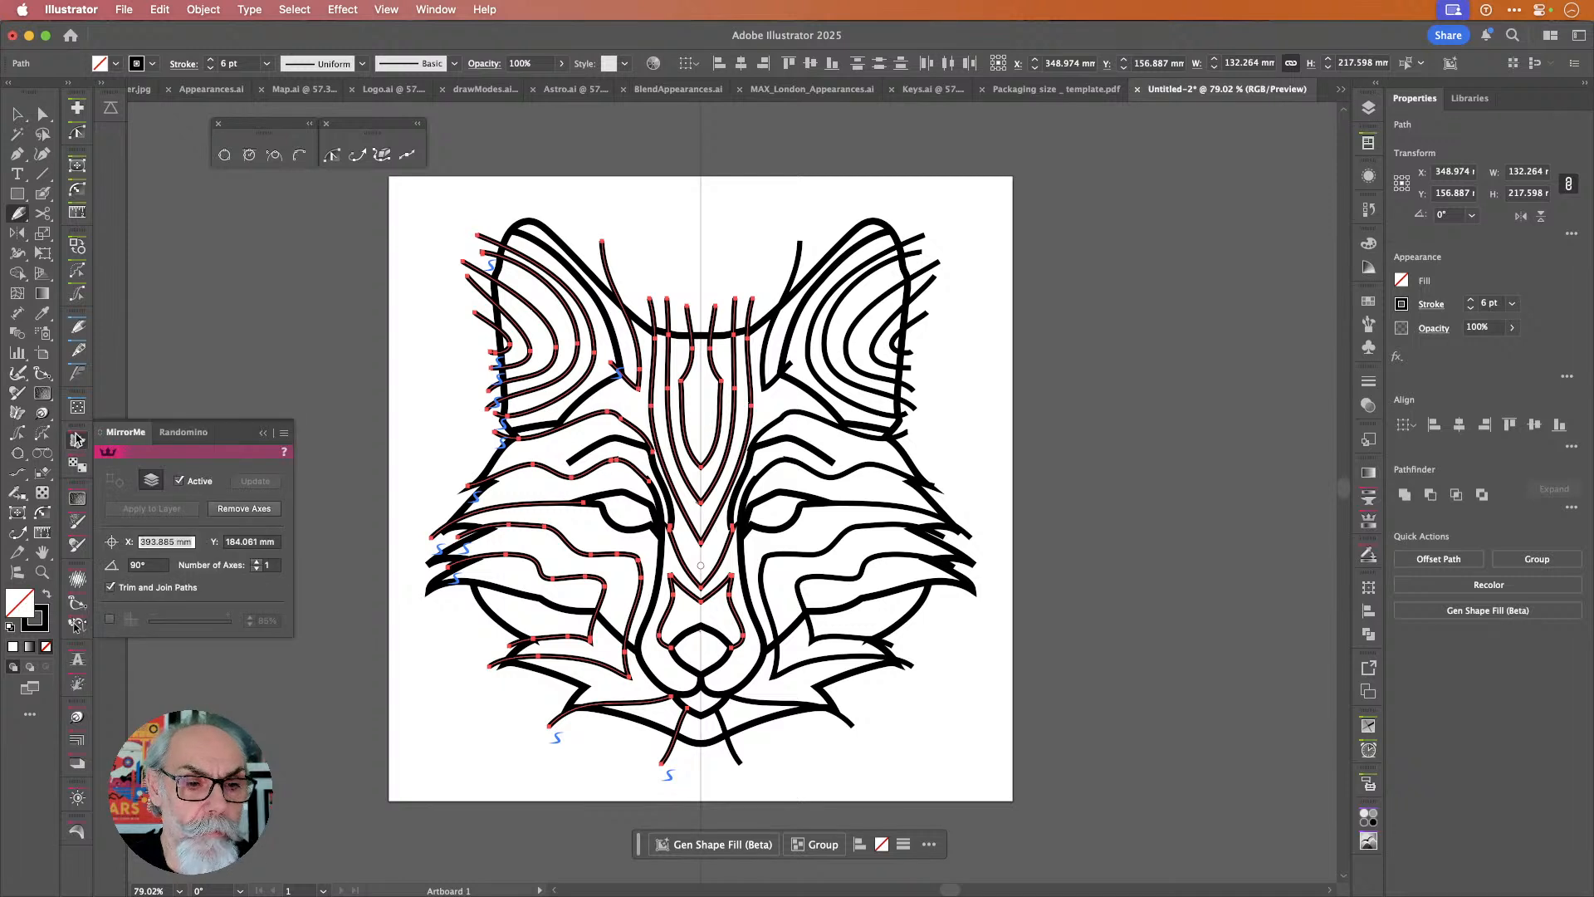
pyautogui.click(255, 506)
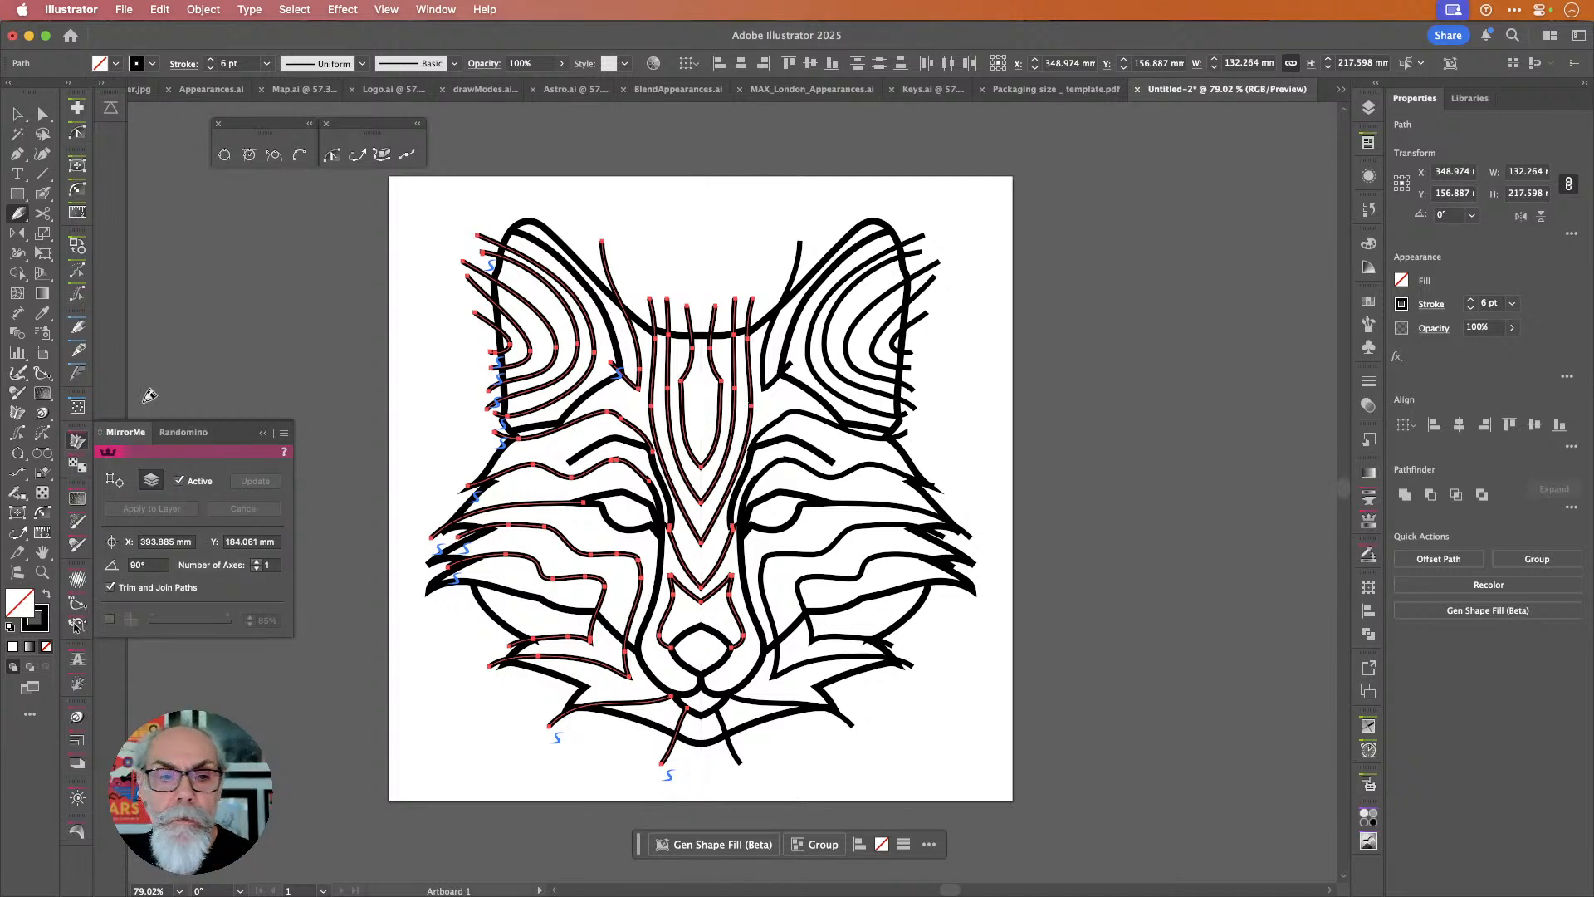
pyautogui.click(19, 113)
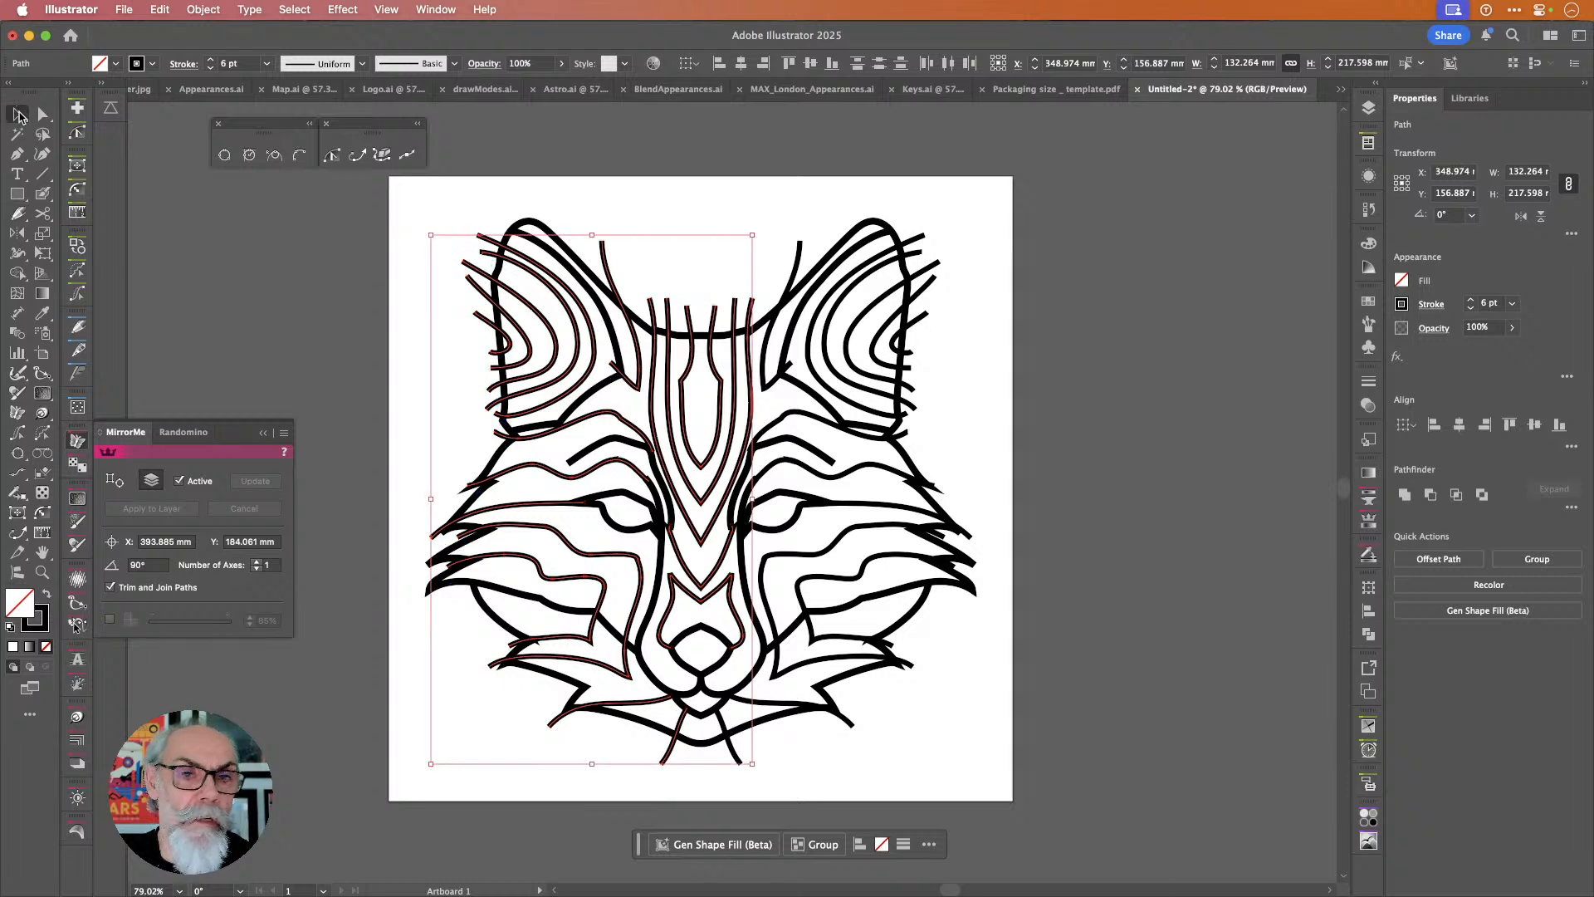
pyautogui.click(1129, 221)
# Unlock Layer 1, move all the Layer 2 artwork into it, and delete the empty Layer 2.
pyautogui.click(1369, 109)
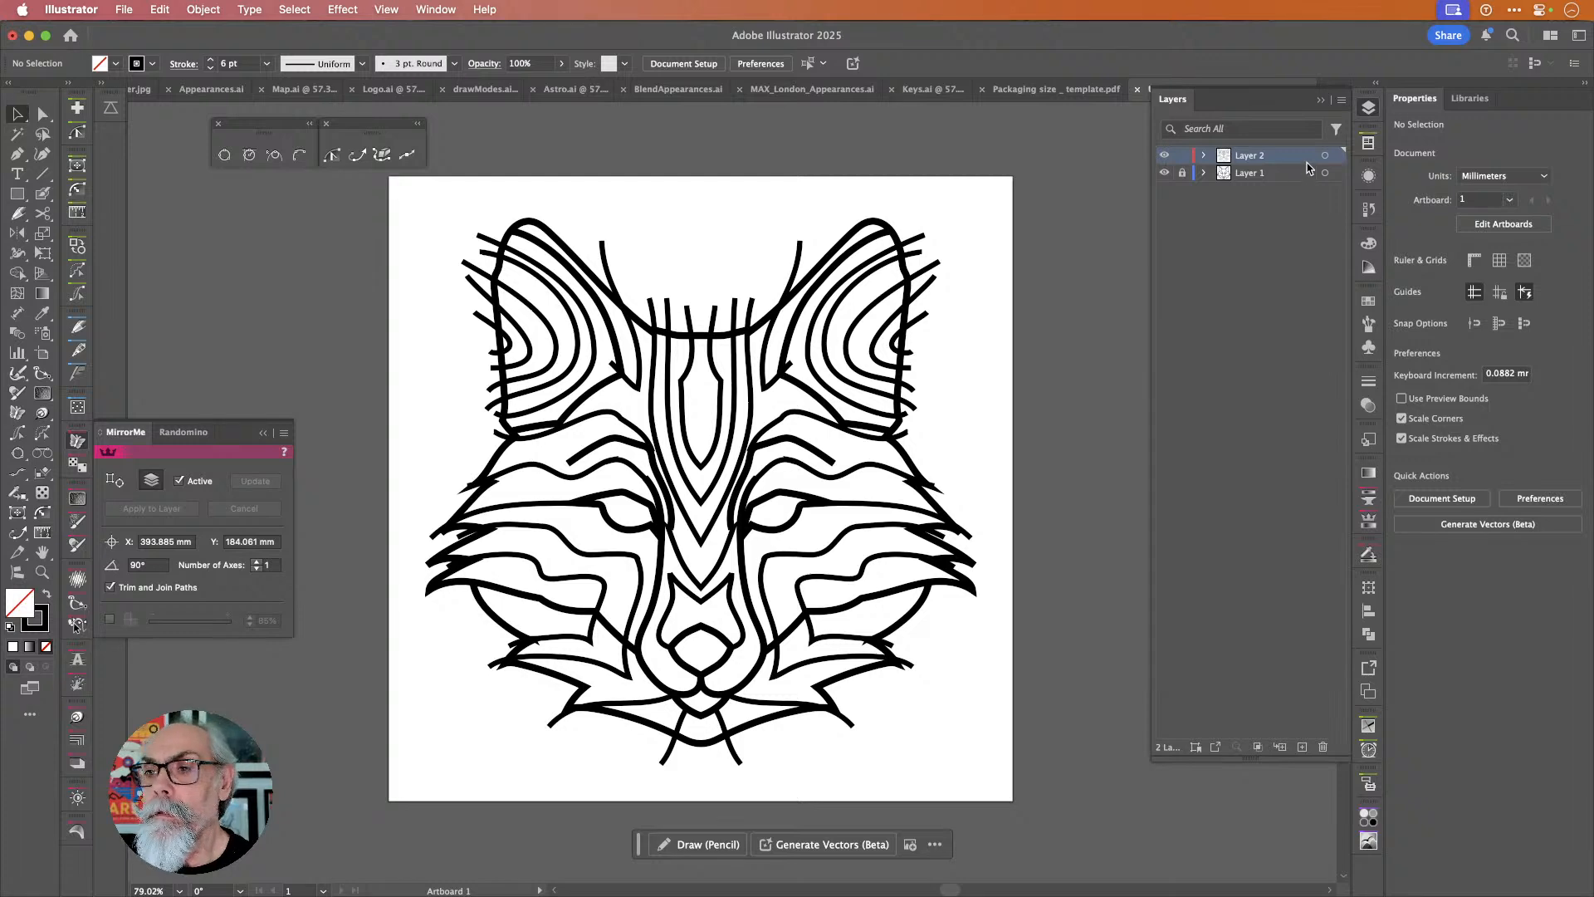
pyautogui.click(1331, 156)
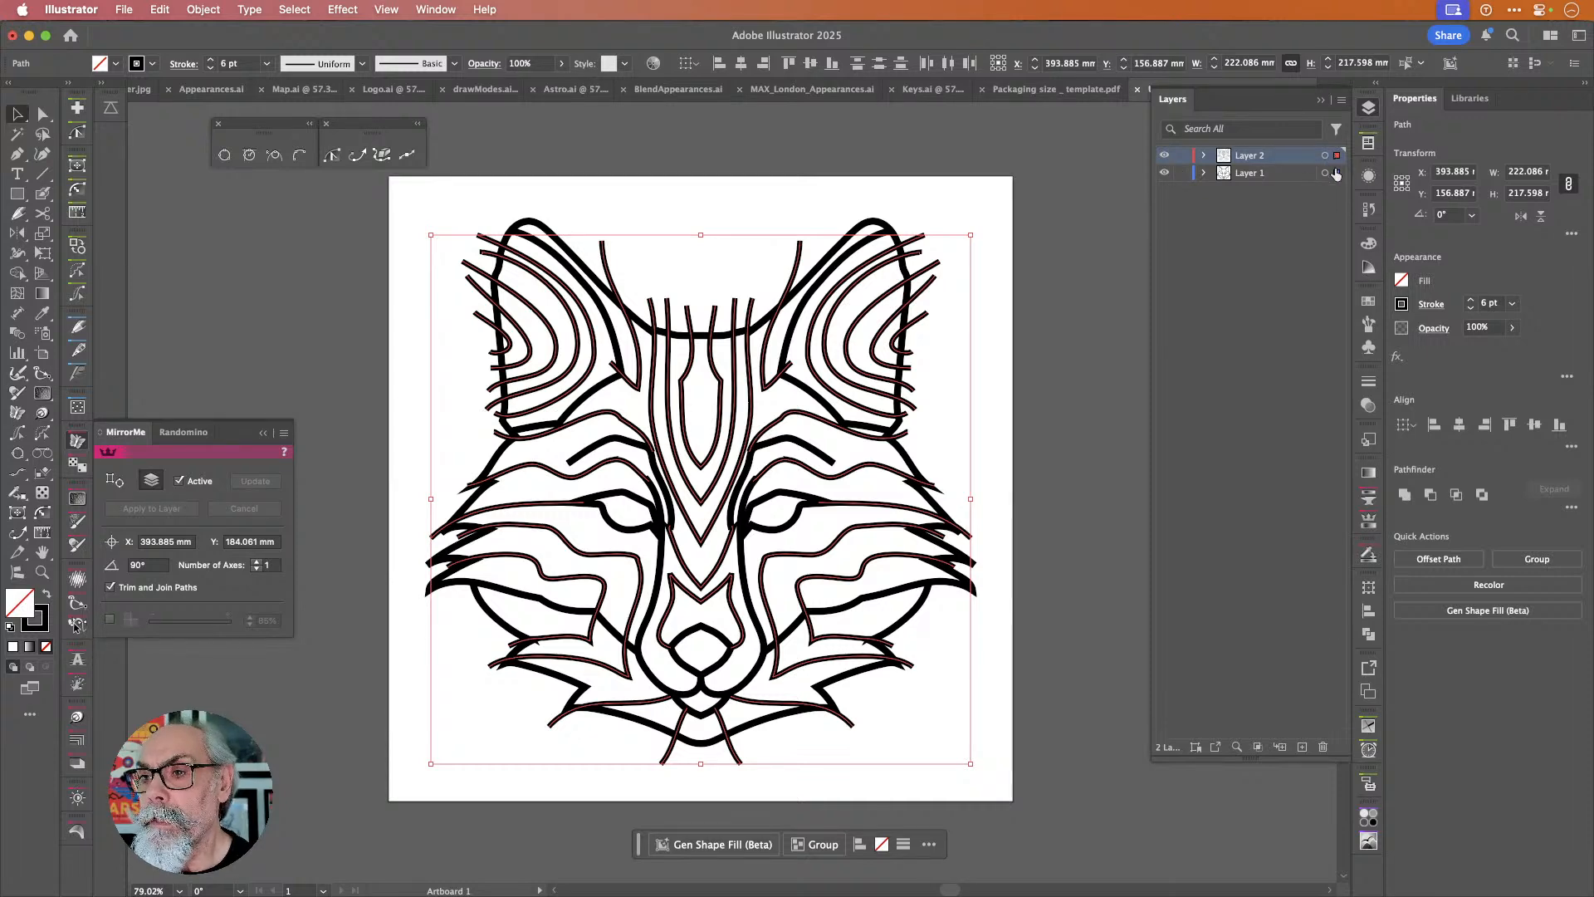
pyautogui.moveTo(1336, 180); pyautogui.dragTo(1336, 179)
pyautogui.click(1295, 158)
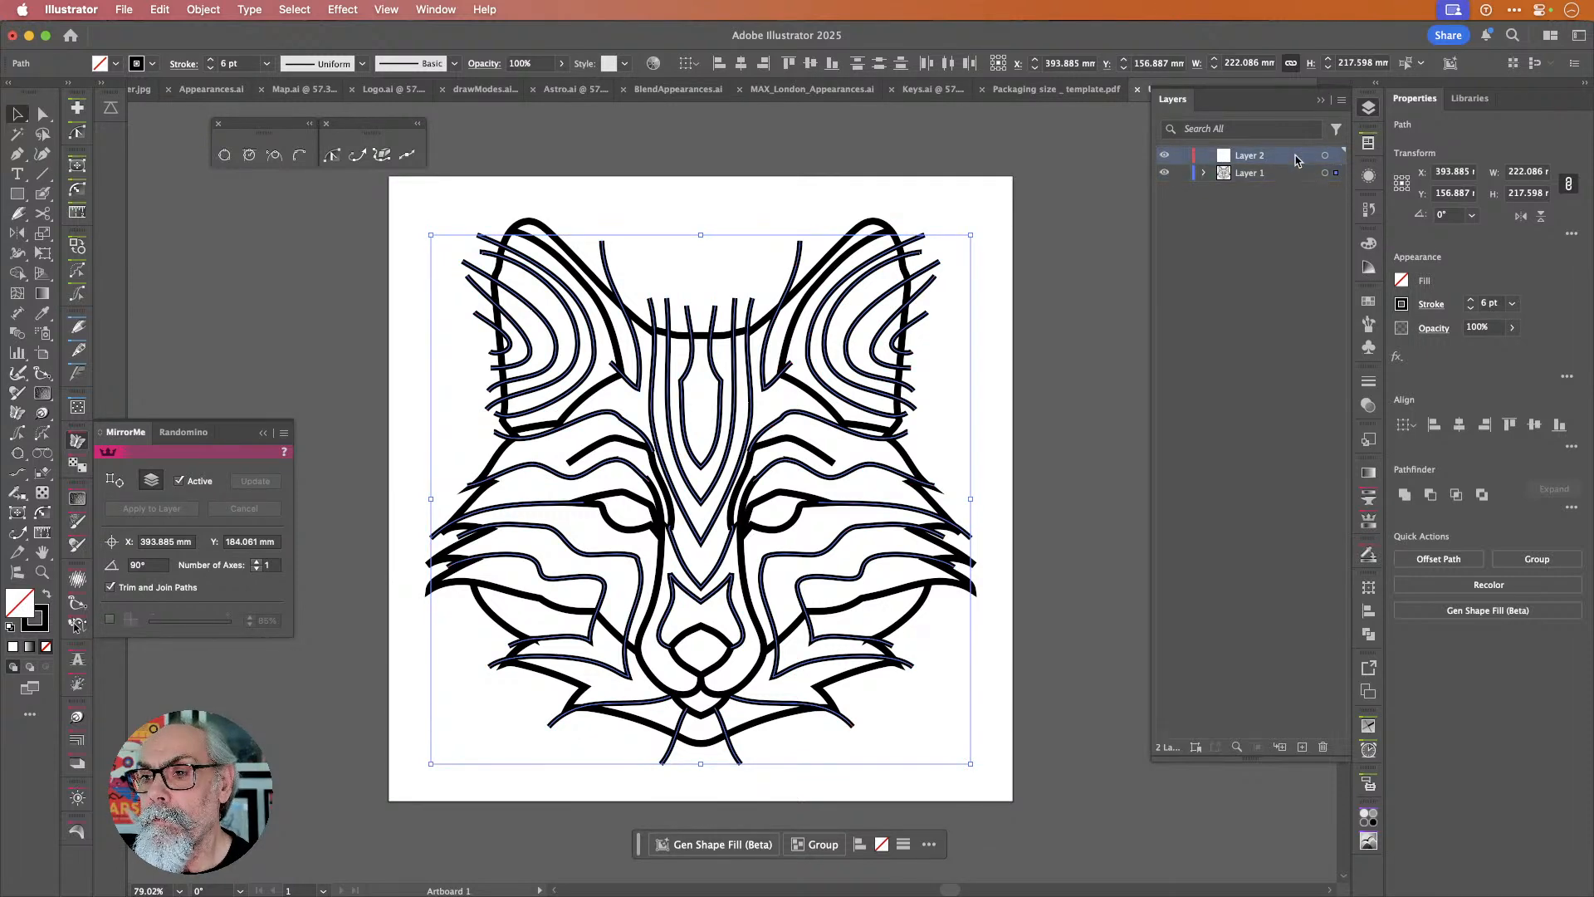
pyautogui.click(1323, 748)
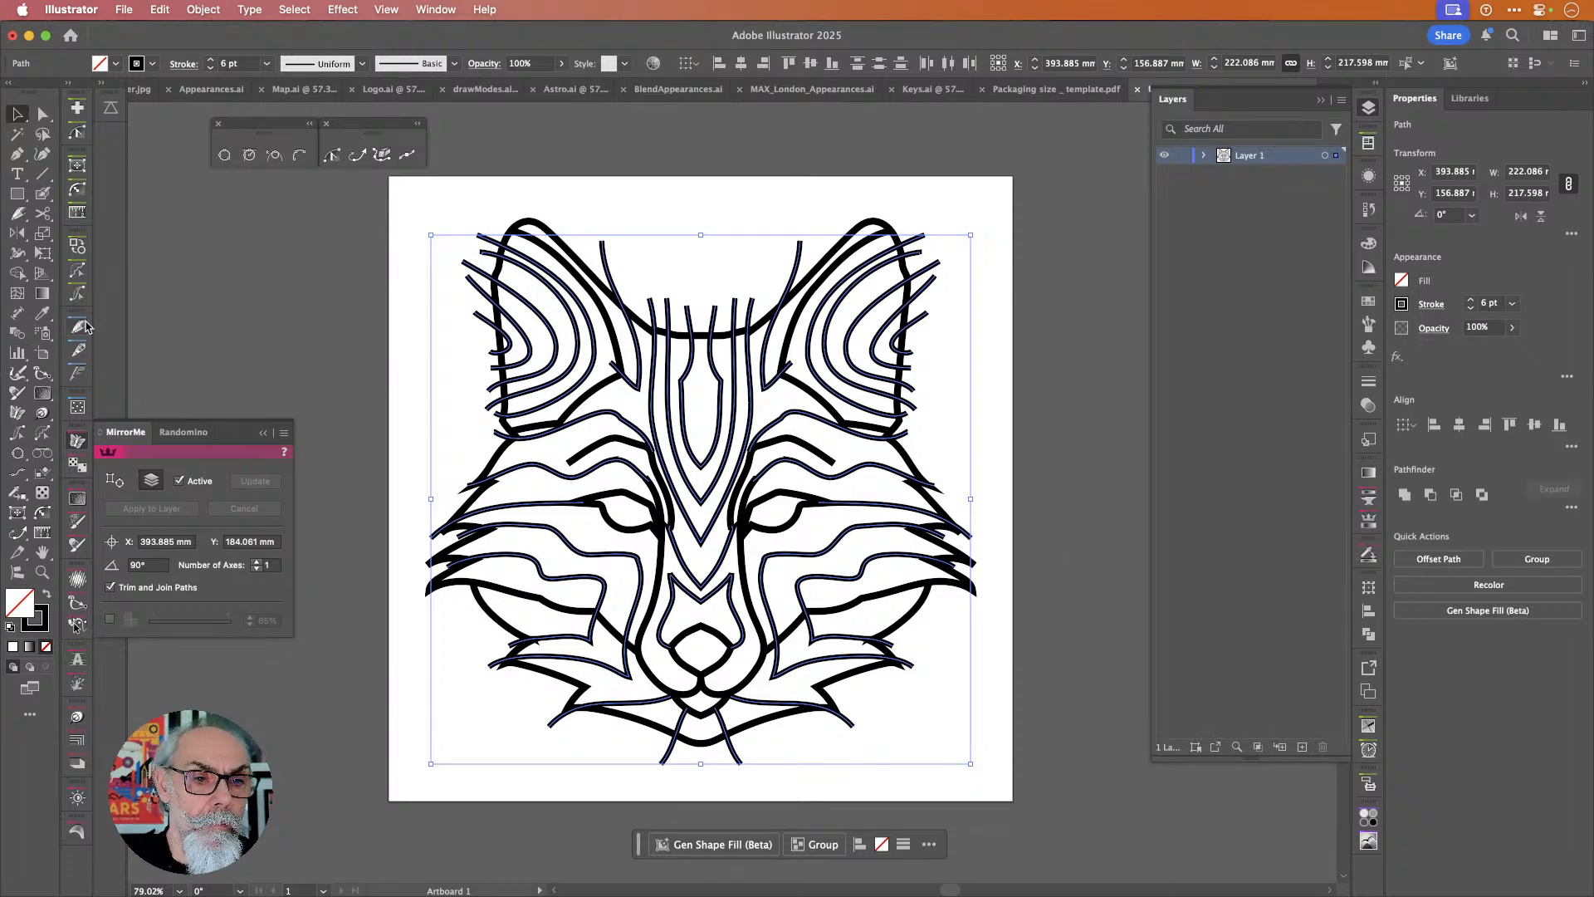
# Trim the stripe ends that overhang the forehead, both ears and the right brow's outer edge with Dynamic Sketch.
pyautogui.moveTo(81, 325)
pyautogui.click(199, 481)
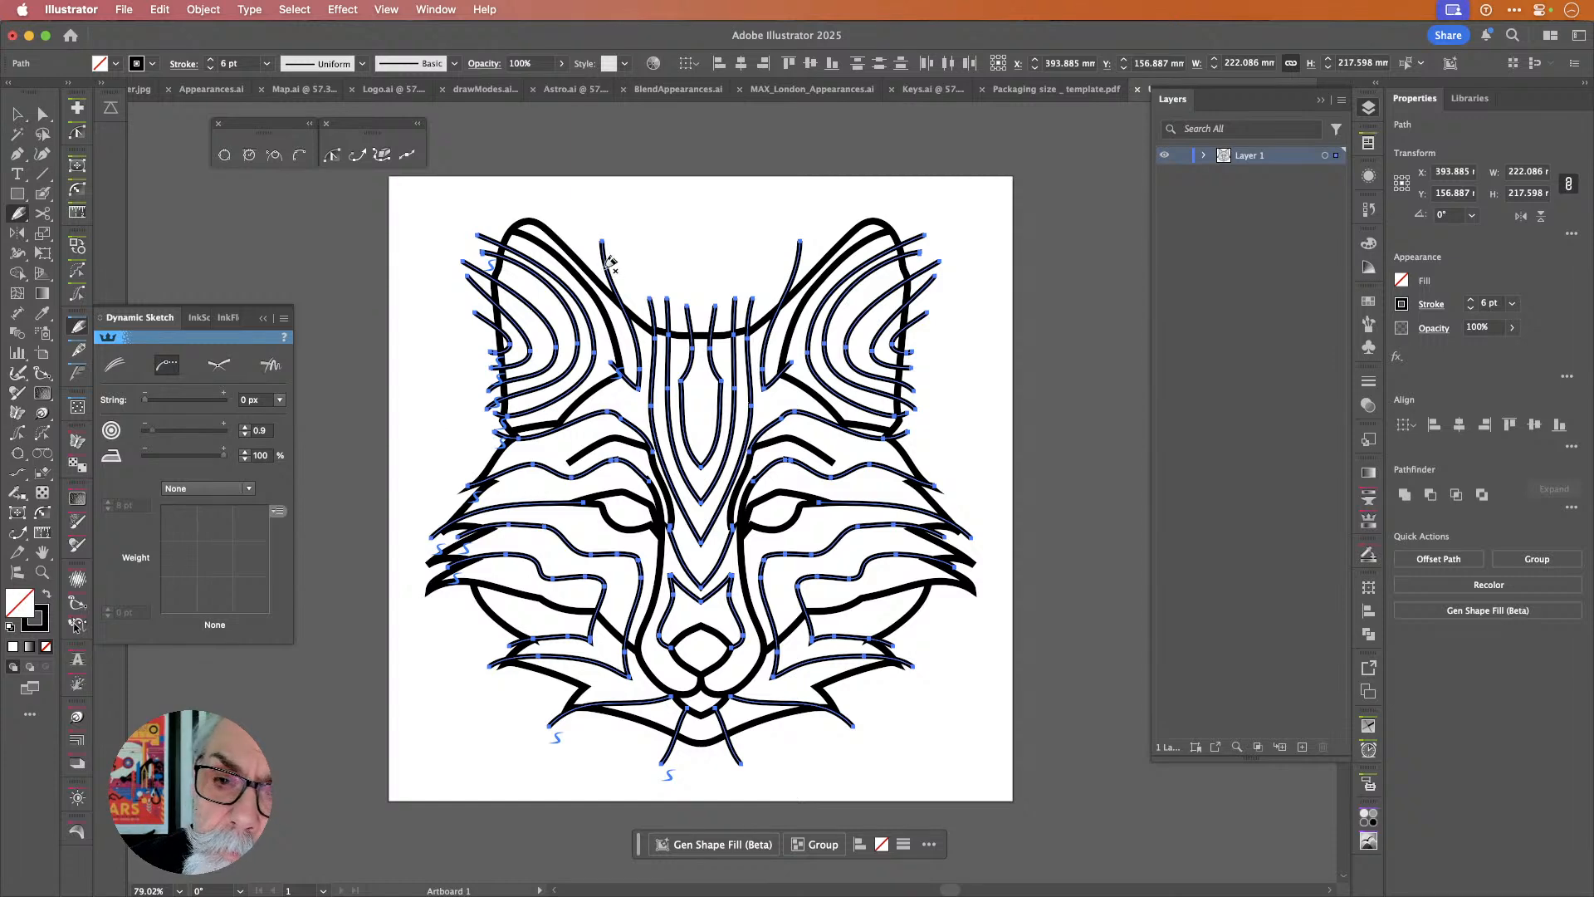
pyautogui.moveTo(609, 264)
pyautogui.mouseDown()
pyautogui.moveTo(658, 316)
pyautogui.moveTo(725, 321)
pyautogui.moveTo(796, 269)
pyautogui.moveTo(910, 233)
pyautogui.moveTo(921, 299)
pyautogui.moveTo(907, 433)
pyautogui.mouseUp()
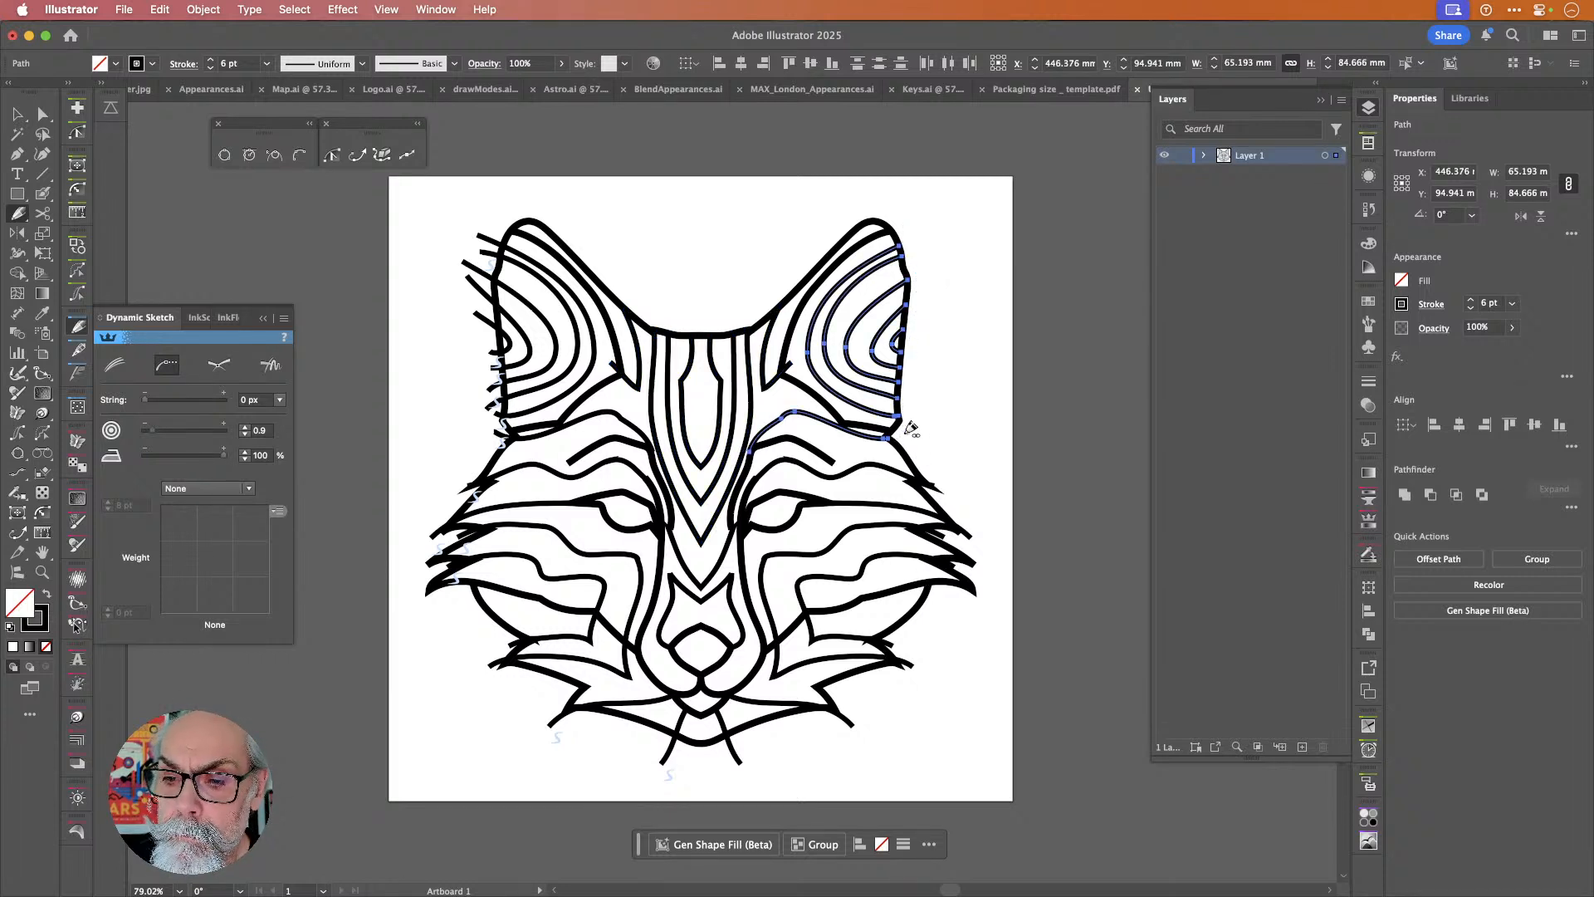
pyautogui.click(930, 445)
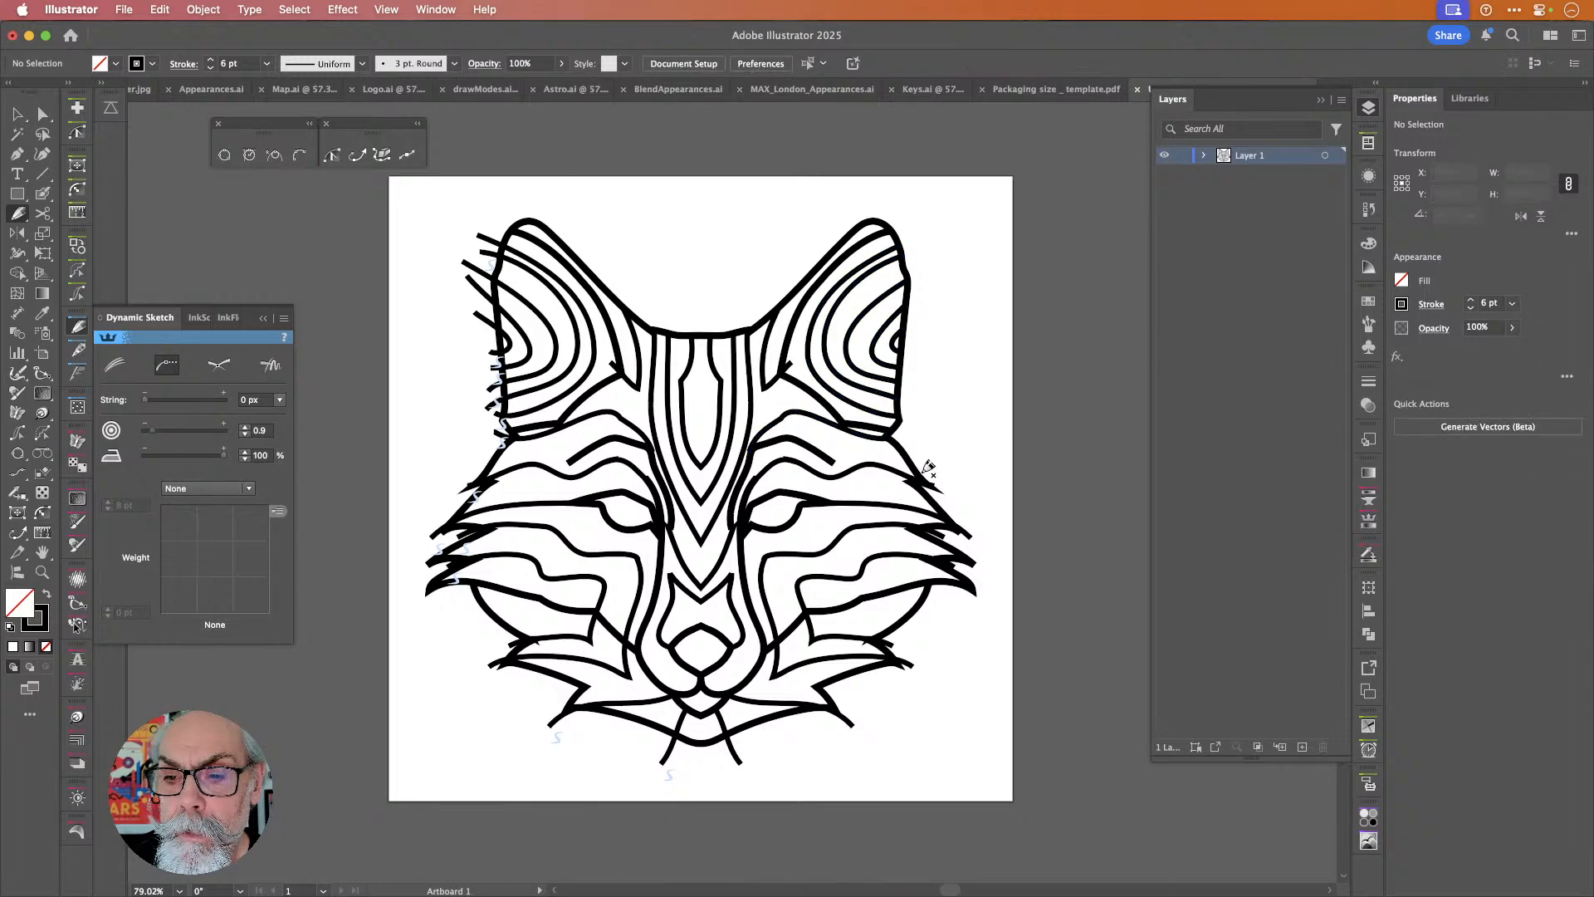
pyautogui.moveTo(499, 247); pyautogui.dragTo(497, 437)
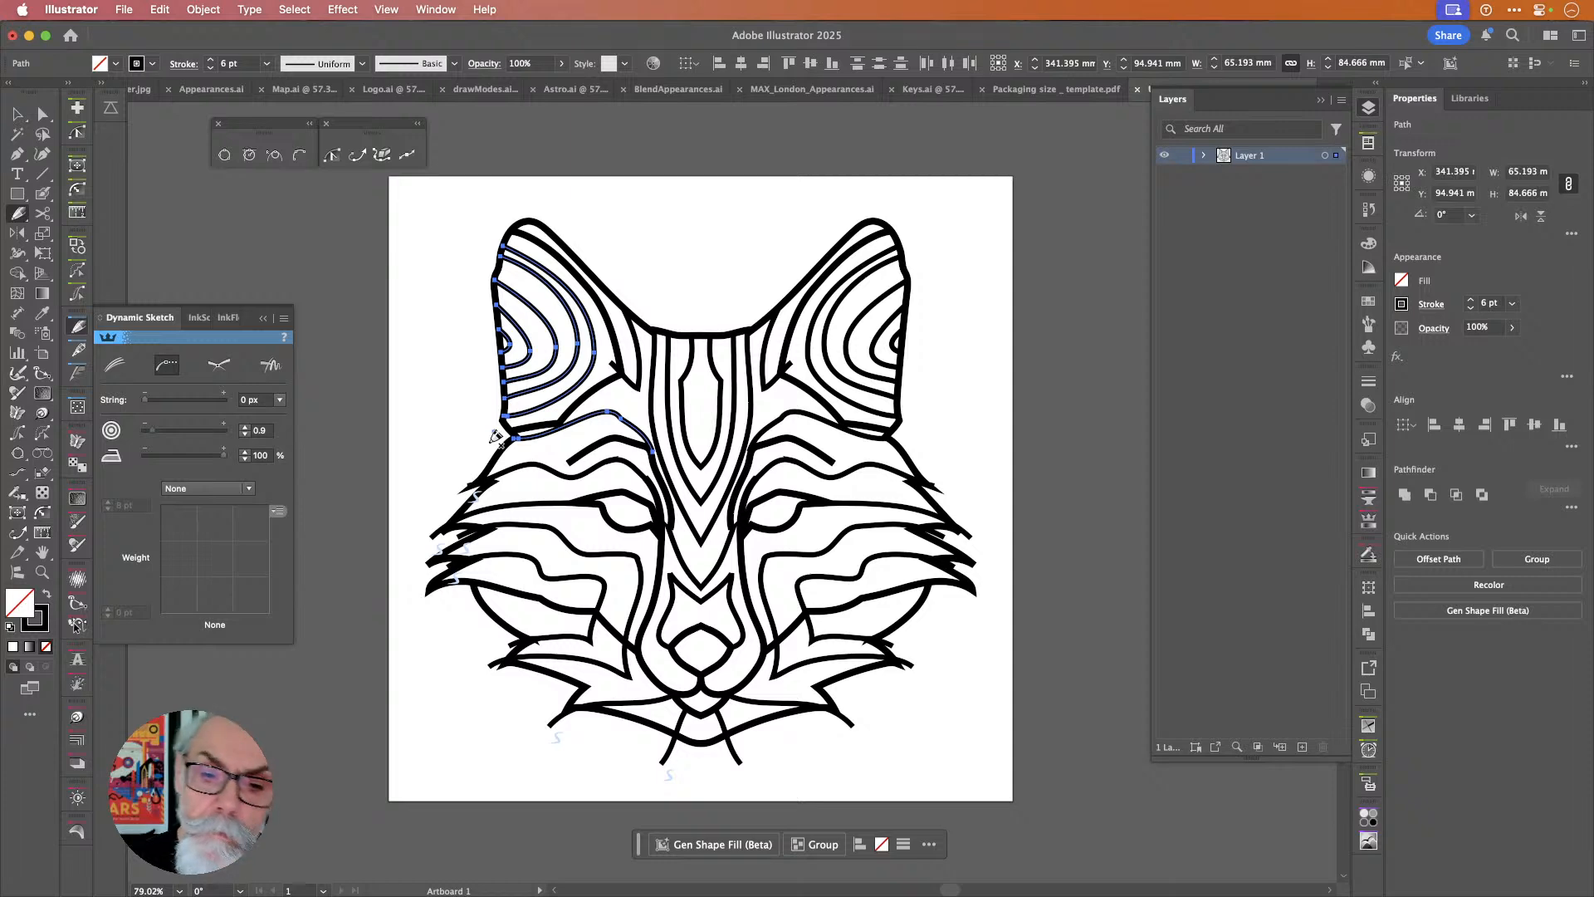
pyautogui.click(931, 470)
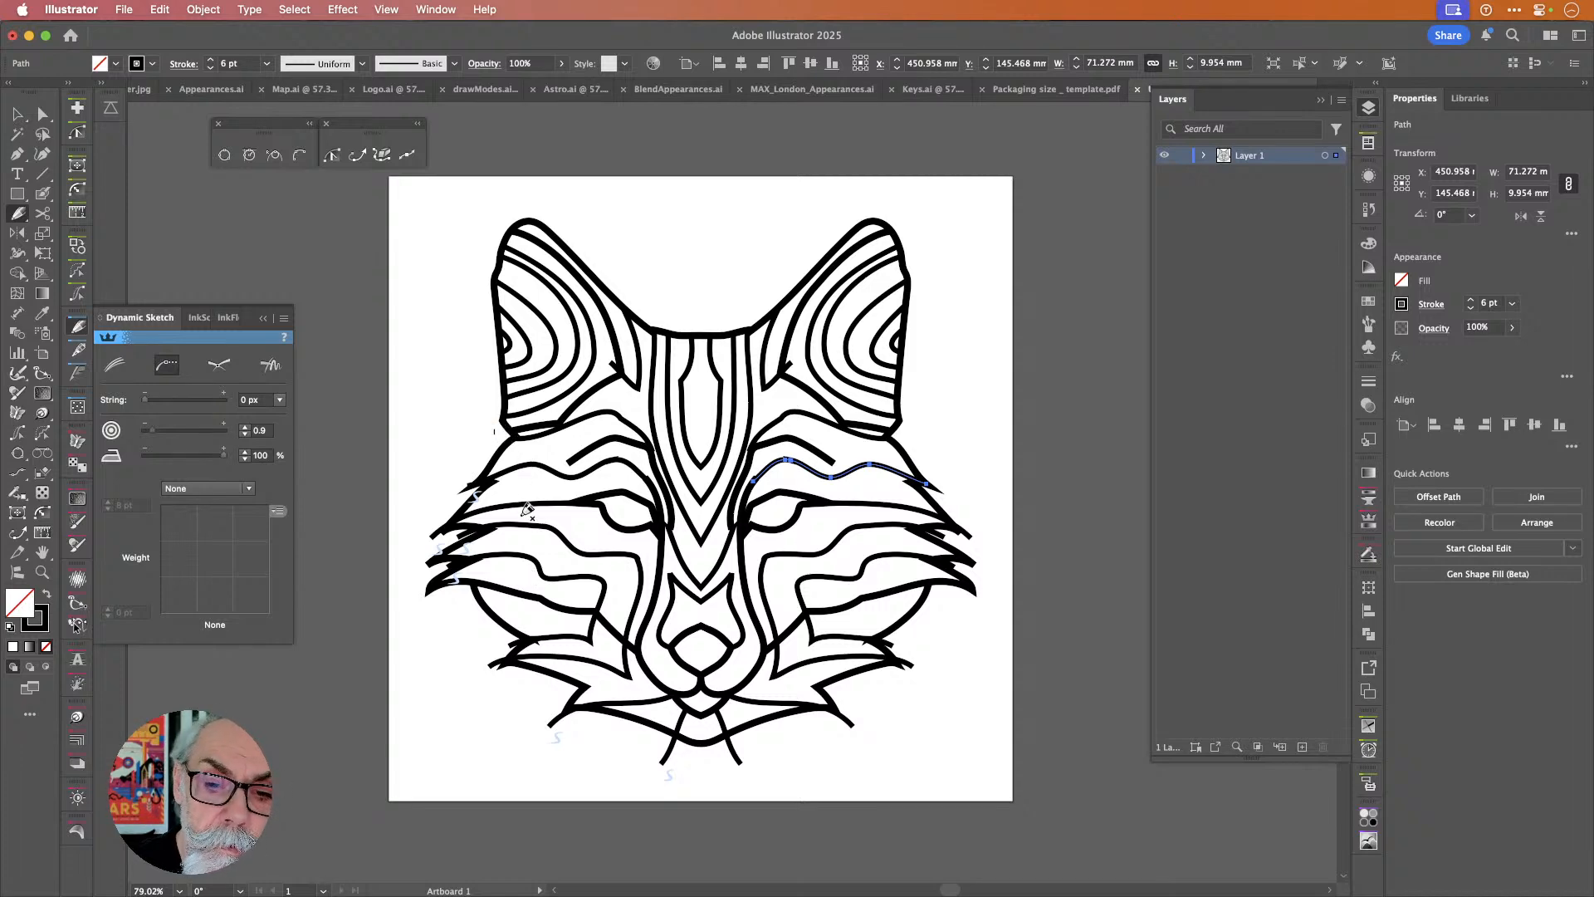
# Delete the stray fragment beside the left ear's base and trim the line overshoots at the inner corners of both ears.
pyautogui.press('q')
pyautogui.moveTo(509, 441)
pyautogui.mouseDown()
pyautogui.moveTo(491, 430)
pyautogui.moveTo(513, 438)
pyautogui.mouseUp()
pyautogui.press('Delete')
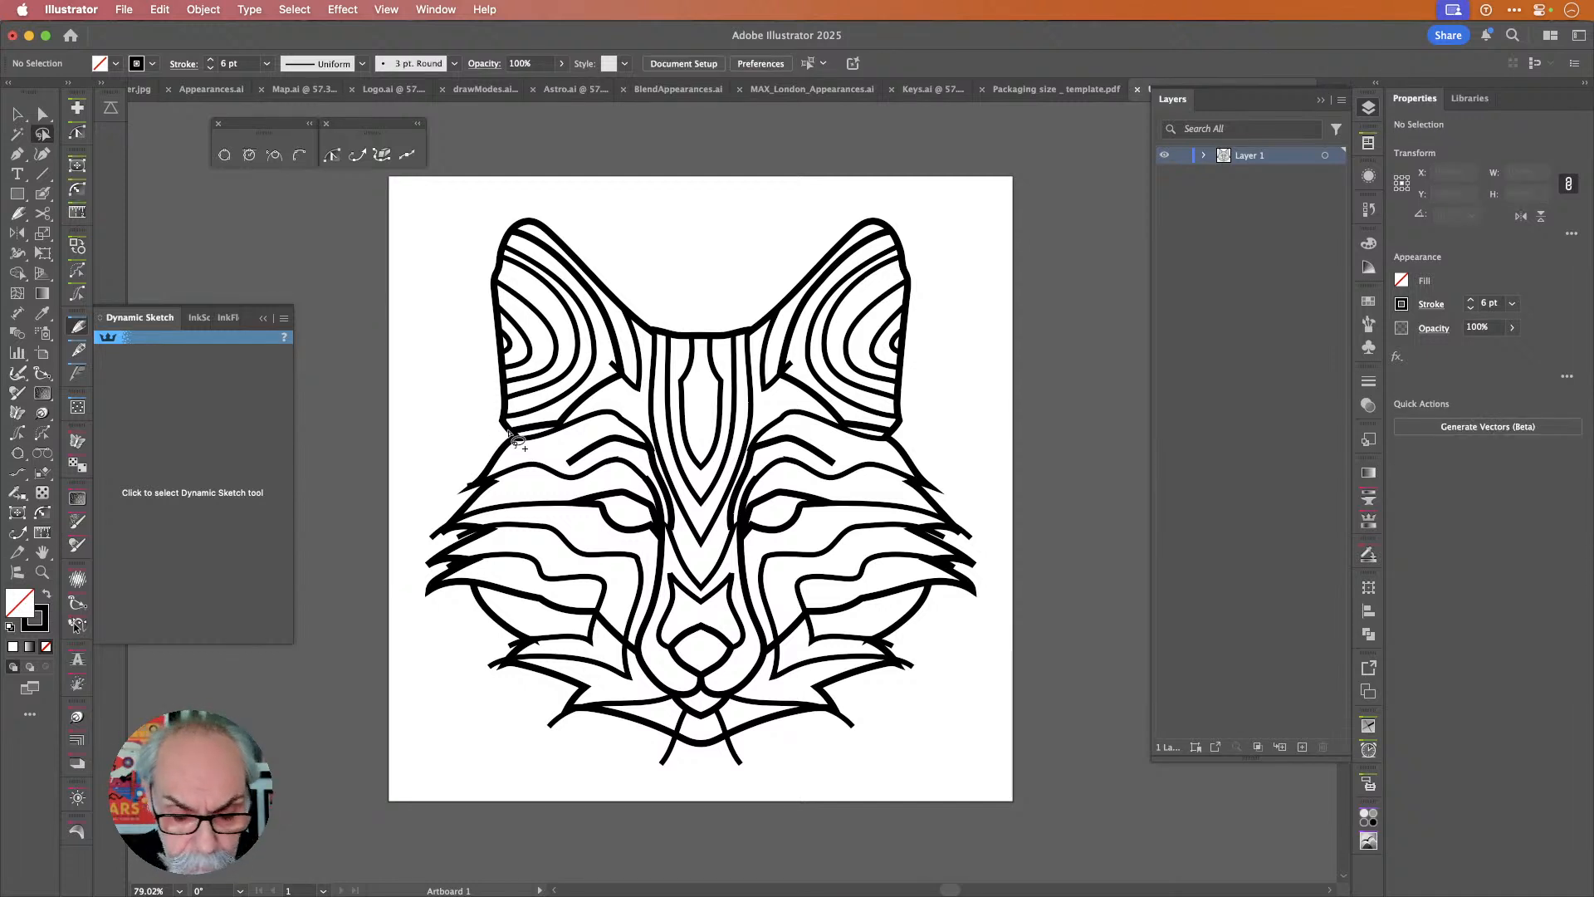
pyautogui.click(226, 499)
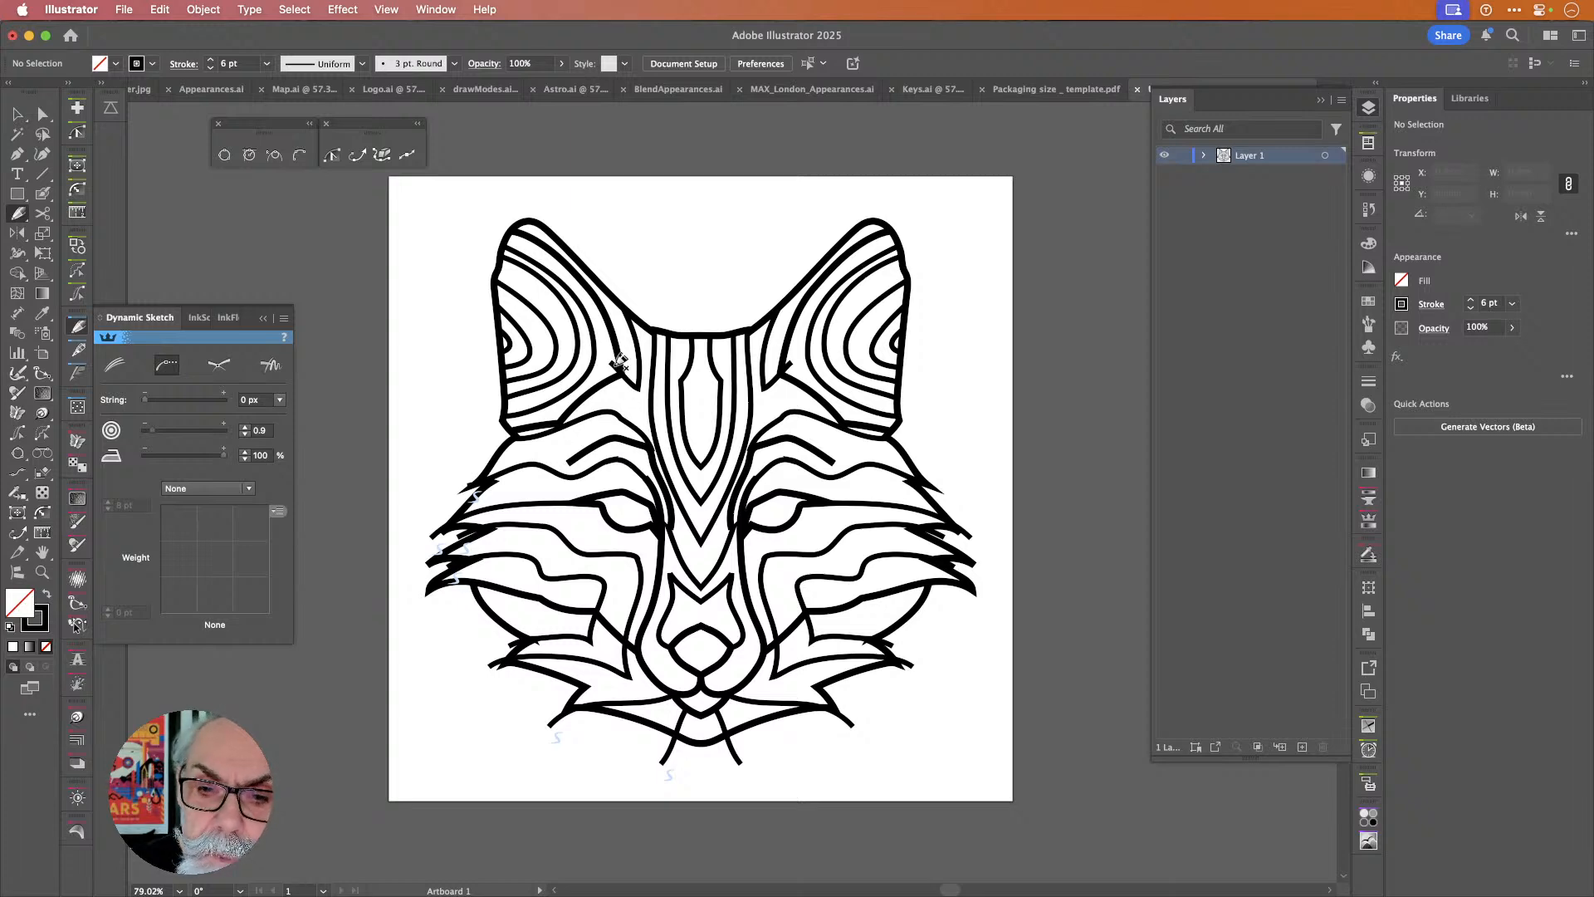
pyautogui.moveTo(637, 386); pyautogui.dragTo(623, 309)
pyautogui.press('super+d')
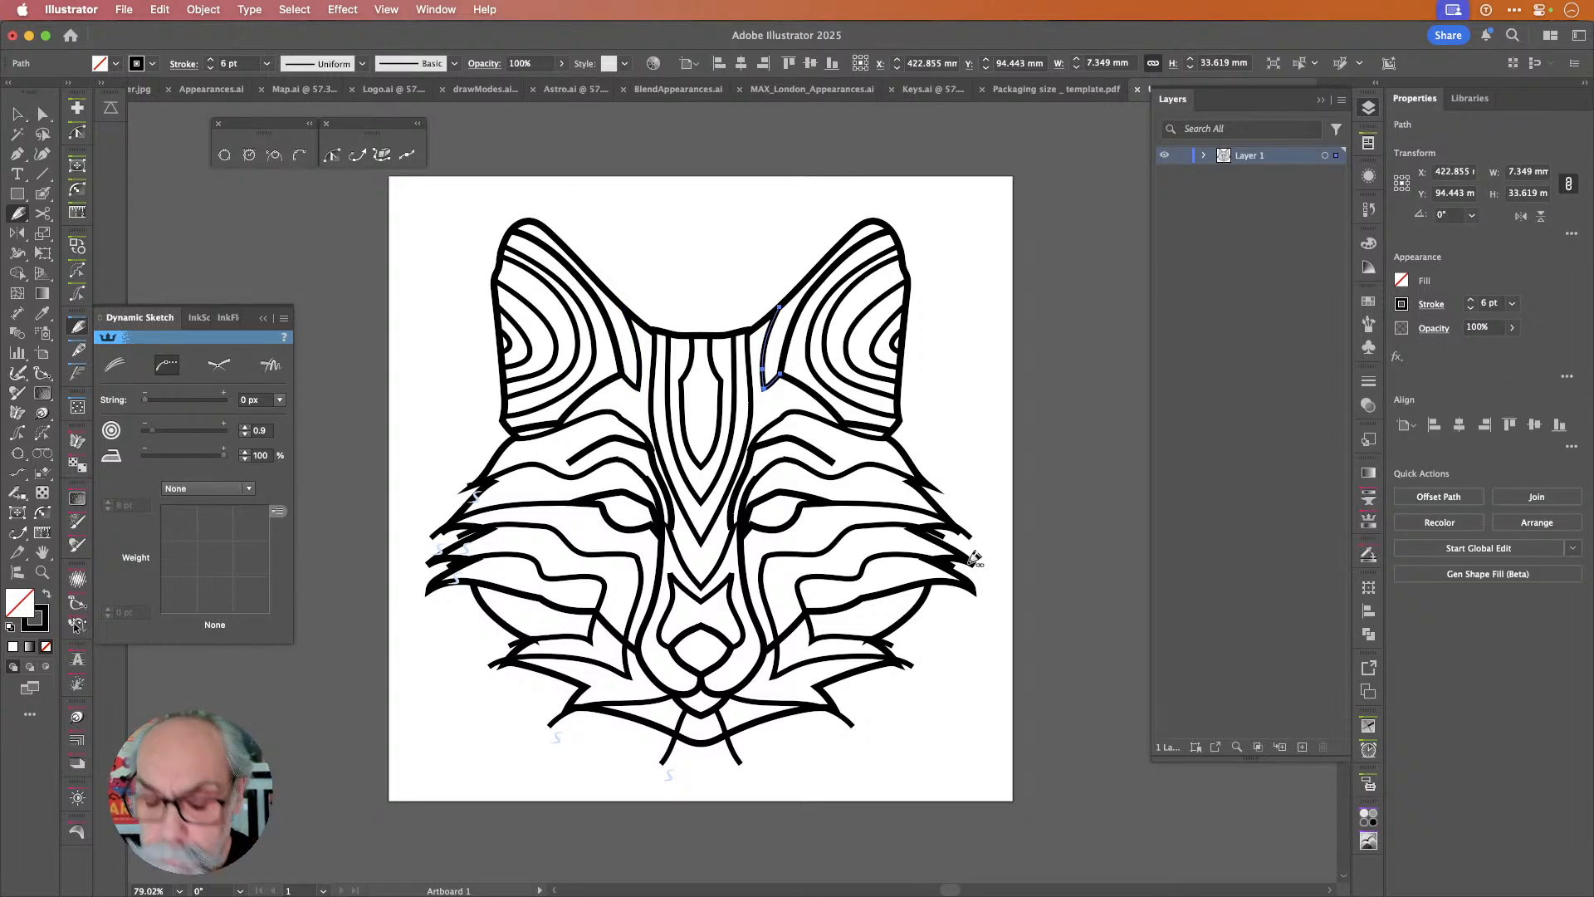
# In outline view, trim the line ends overhanging the left brow, cheek fur and jaw, and the two lines below the chin.
pyautogui.press('super+y')
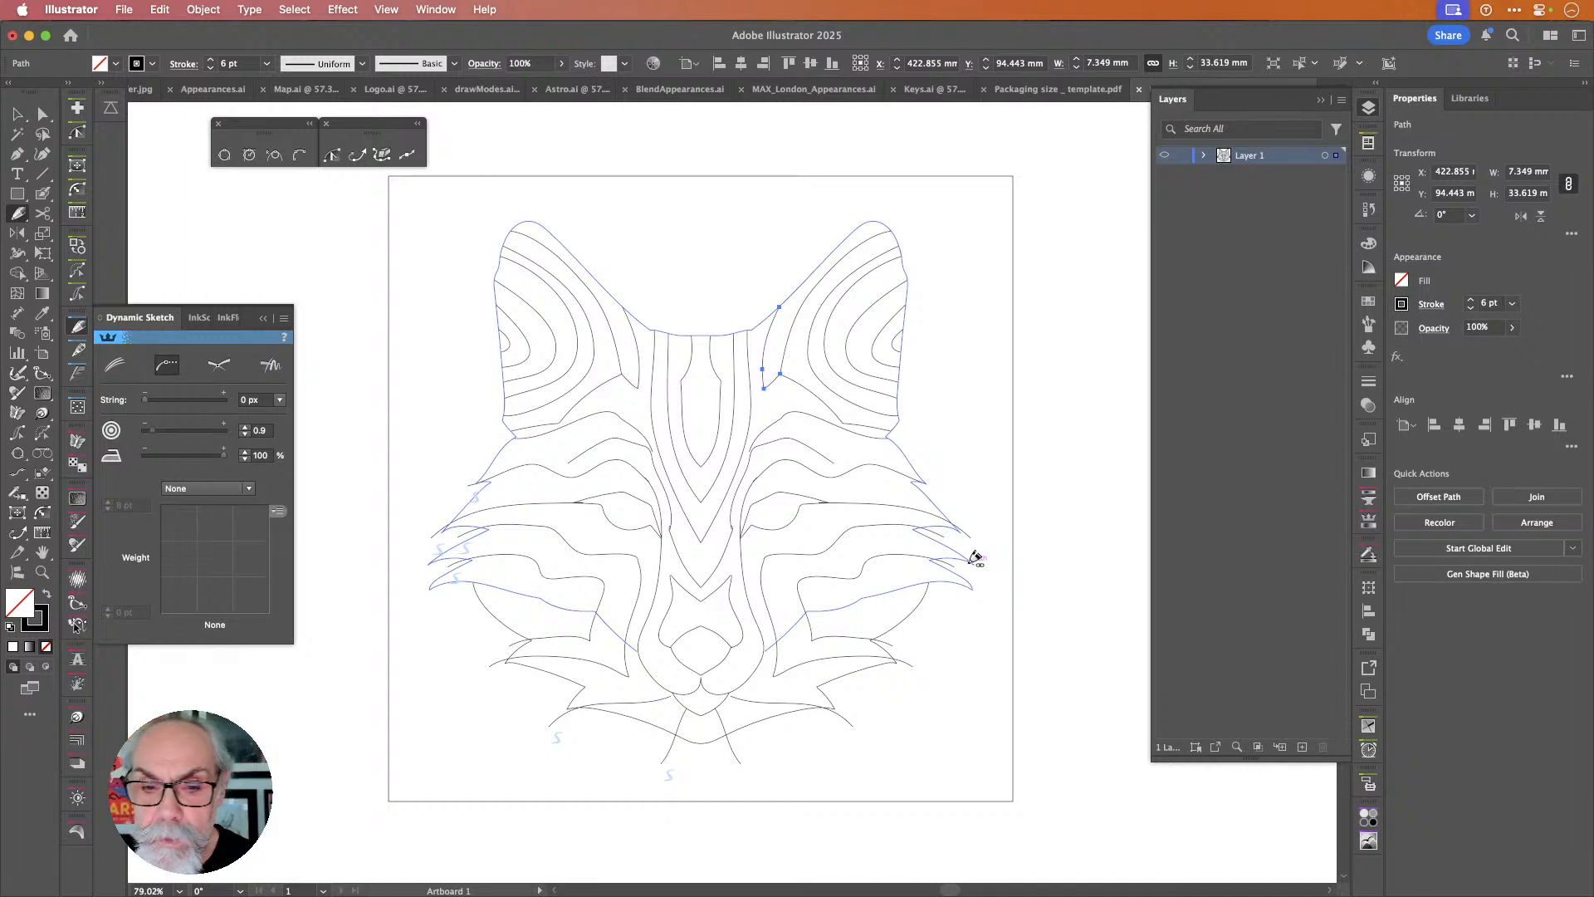
pyautogui.moveTo(602, 568); pyautogui.dragTo(712, 371)
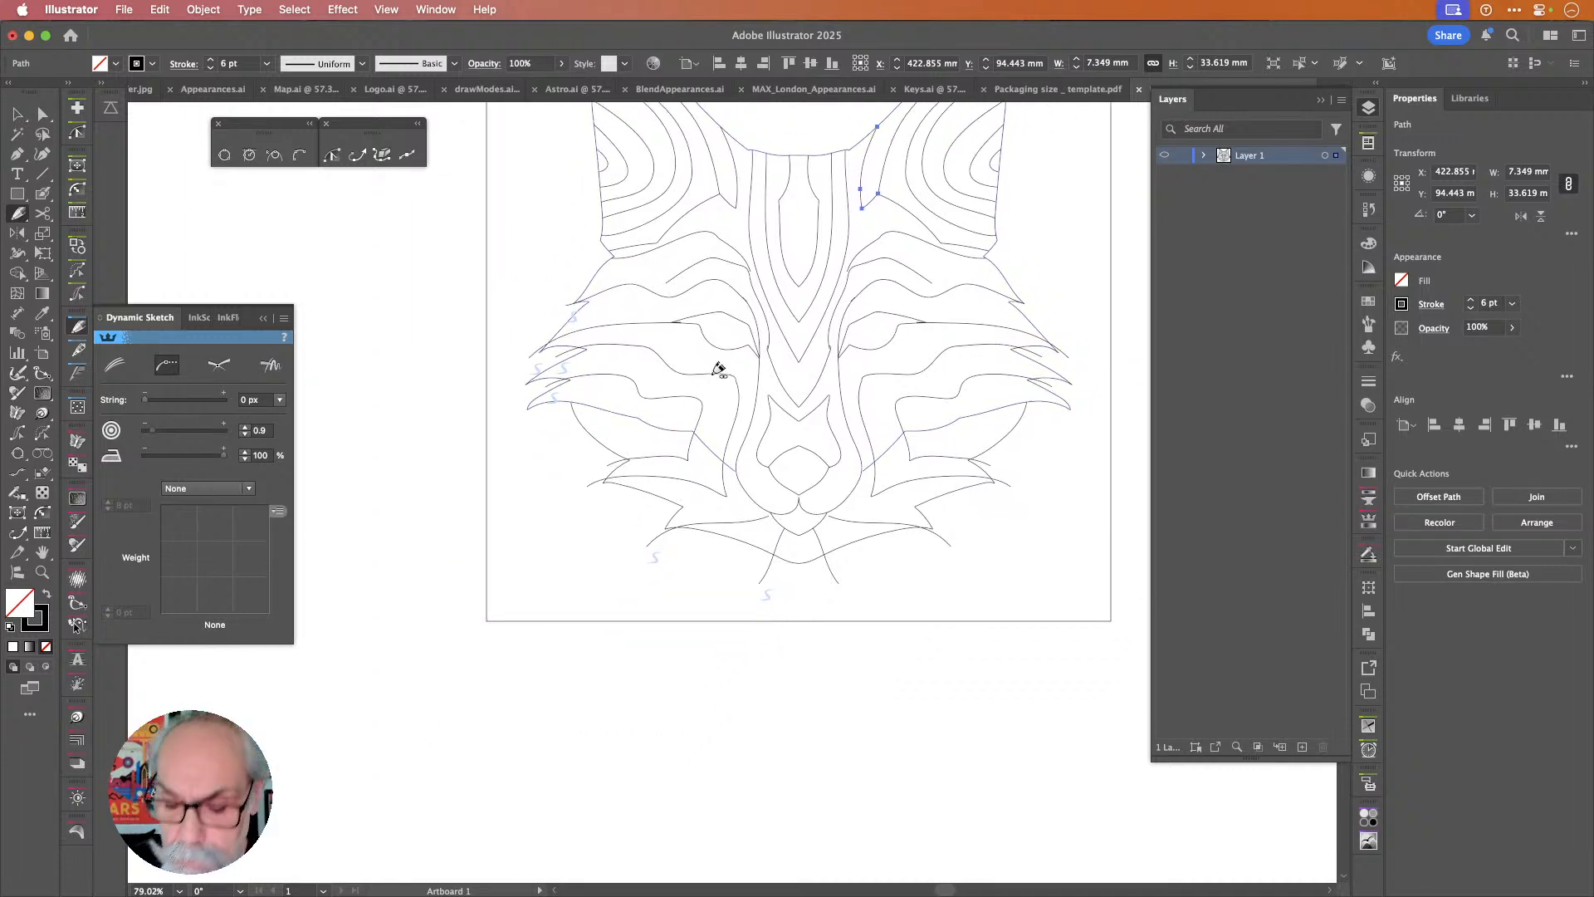
pyautogui.scroll(5, 719, 370)
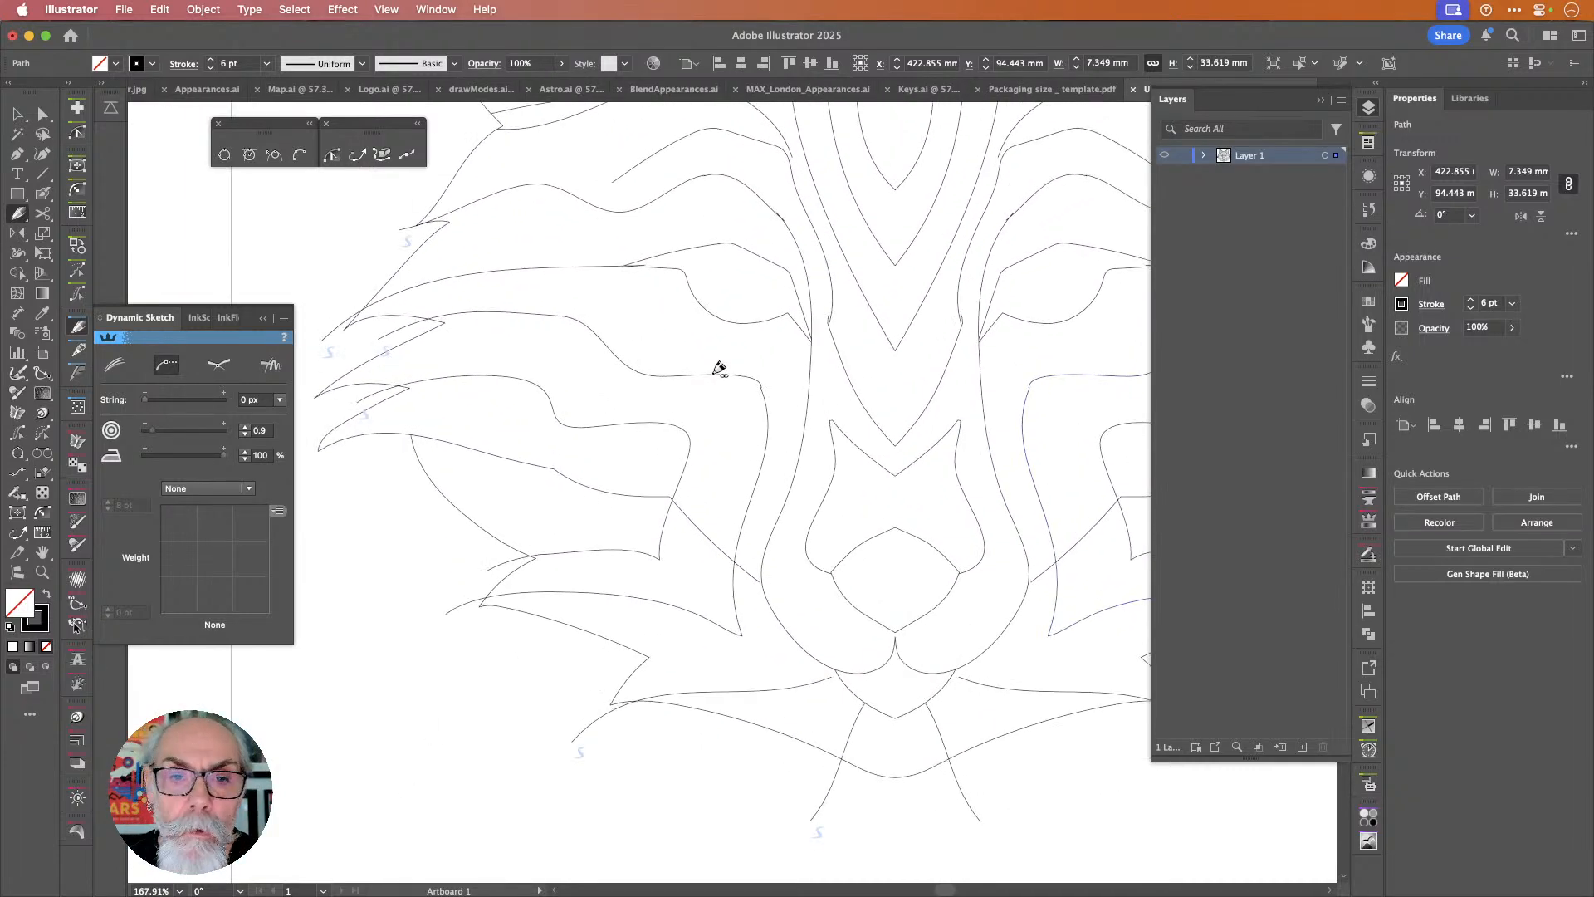
pyautogui.keyDown('super'); pyautogui.click(414, 223); pyautogui.keyUp('super')
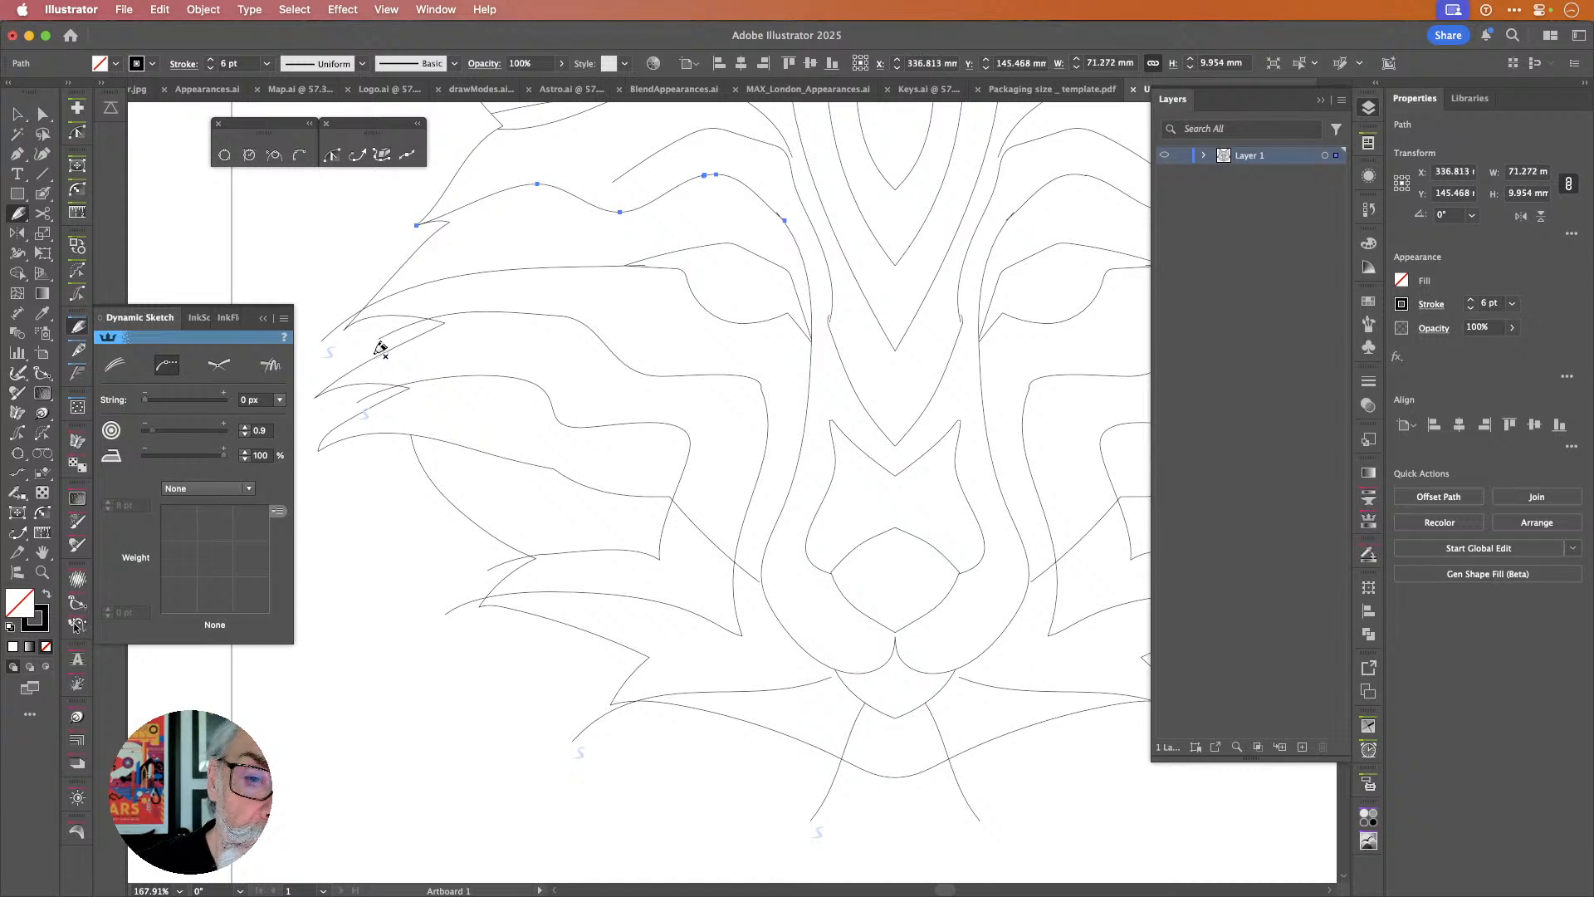
pyautogui.keyDown('super'); pyautogui.click(409, 318); pyautogui.keyUp('super')
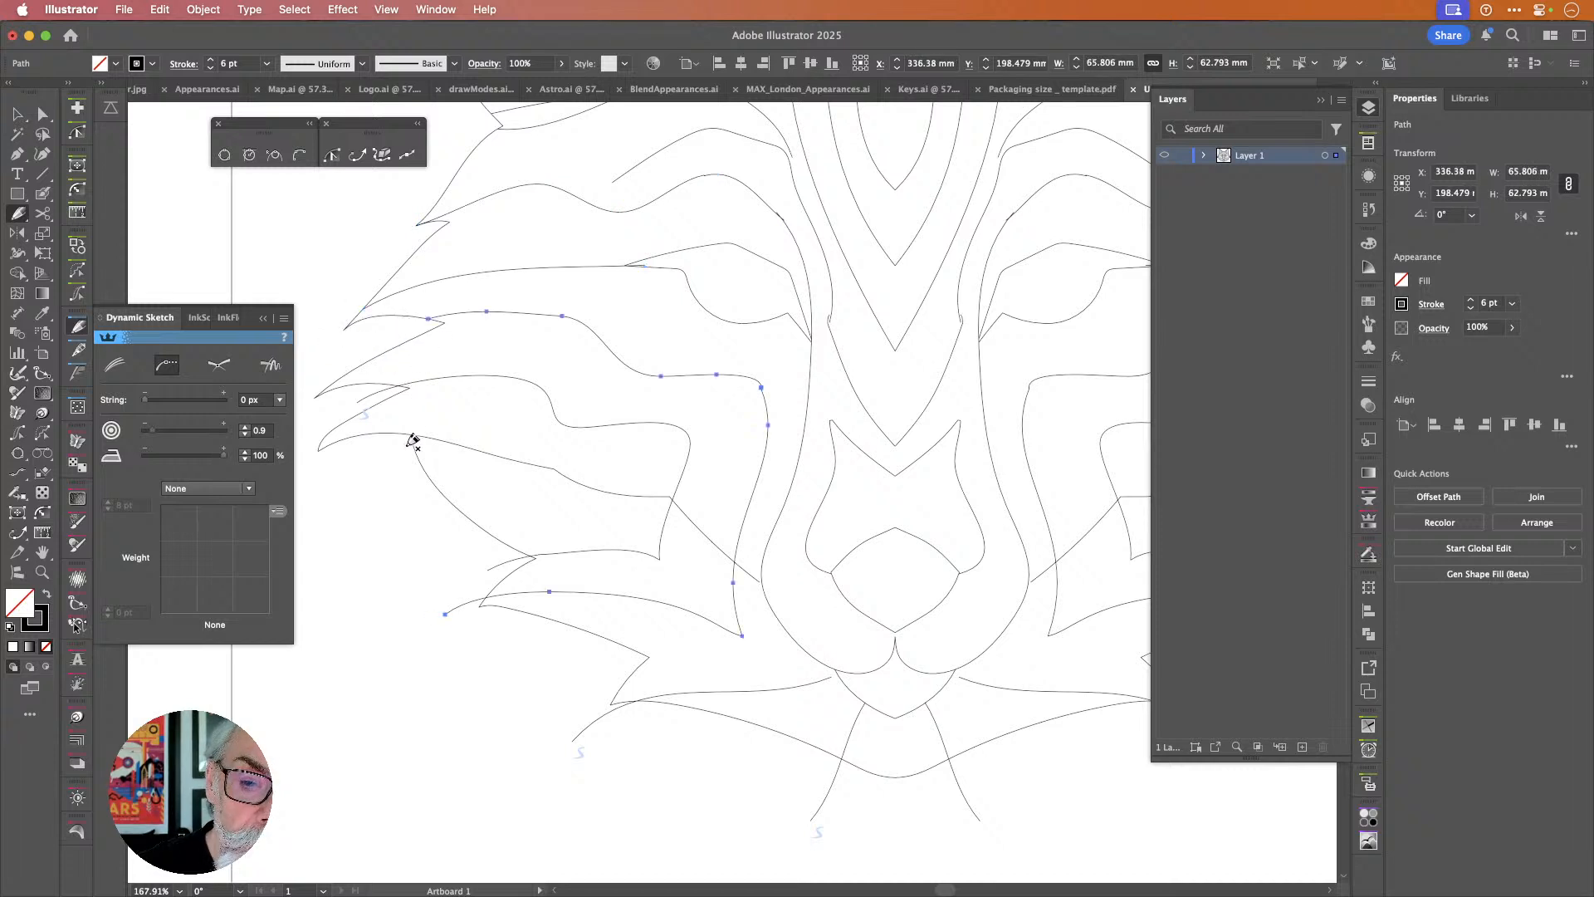
pyautogui.keyDown('super'); pyautogui.click(373, 389); pyautogui.keyUp('super')
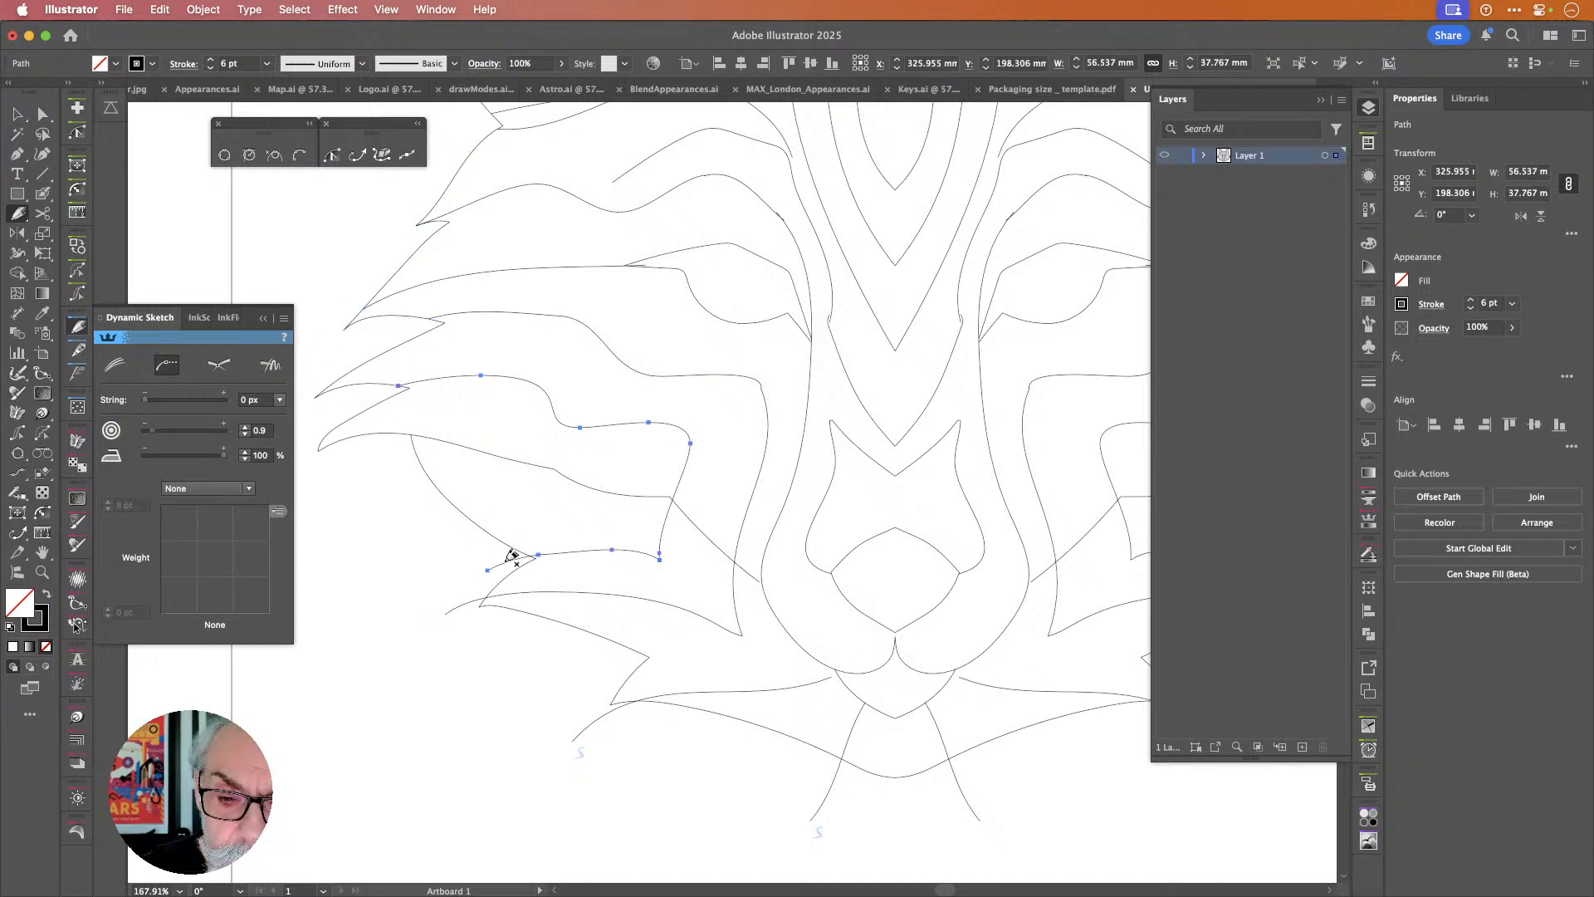
pyautogui.keyDown('super'); pyautogui.click(581, 721); pyautogui.keyUp('super')
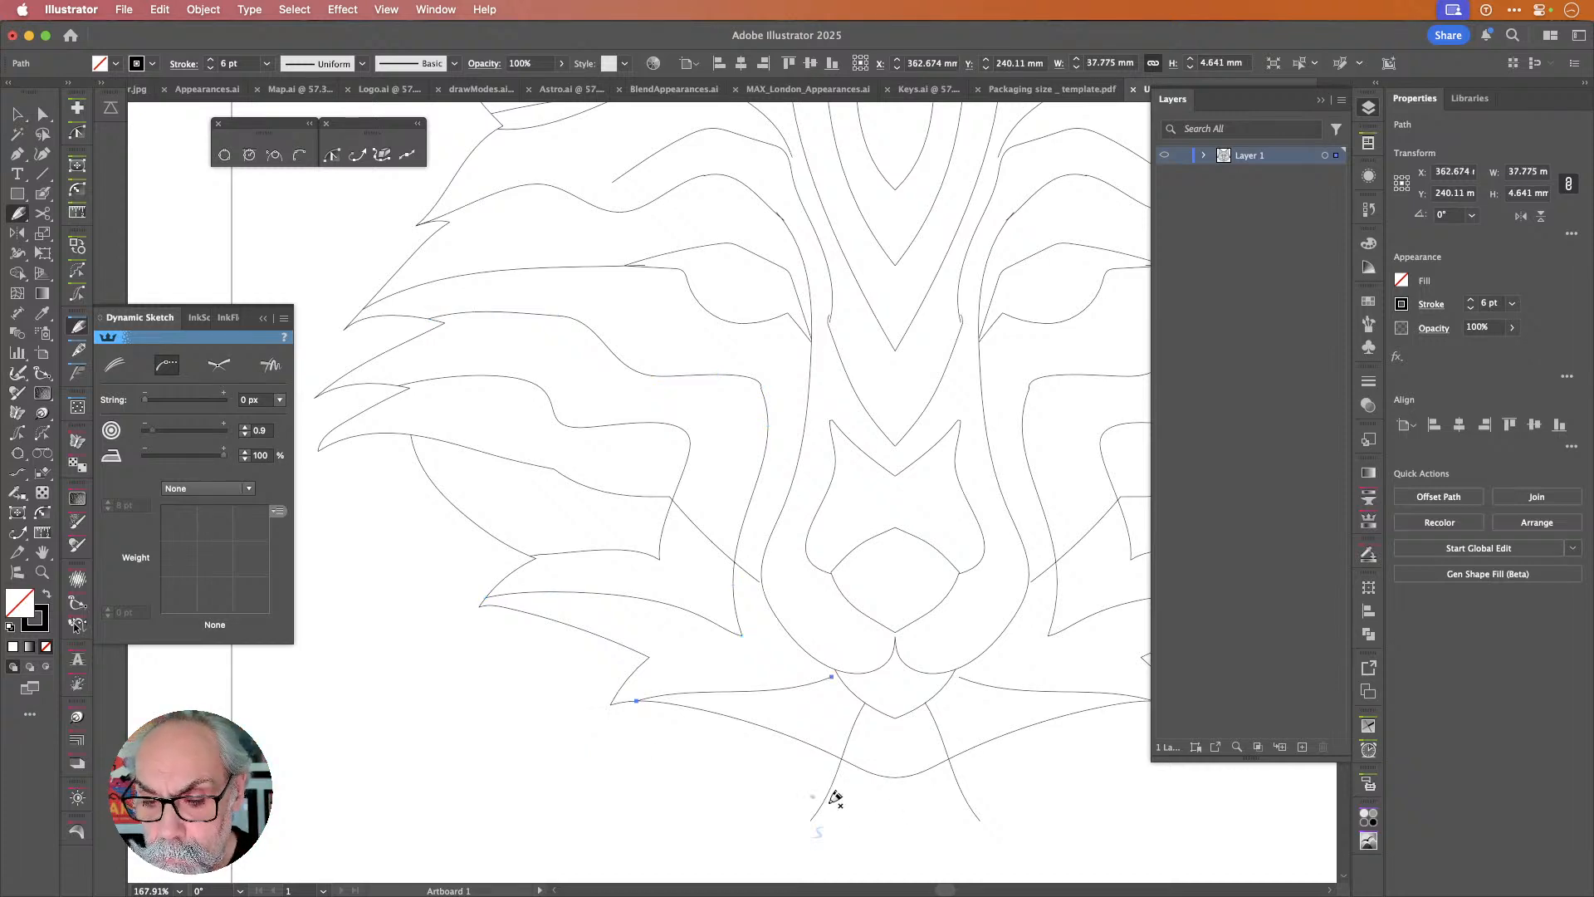
pyautogui.keyDown('super'); pyautogui.click(845, 747); pyautogui.keyUp('super')
pyautogui.keyDown('super'); pyautogui.click(953, 799); pyautogui.keyUp('super')
# Trim the stripe ends that overhang the fox's right cheek fur with Dynamic Sketch.
pyautogui.hscroll(10, 924, 772)
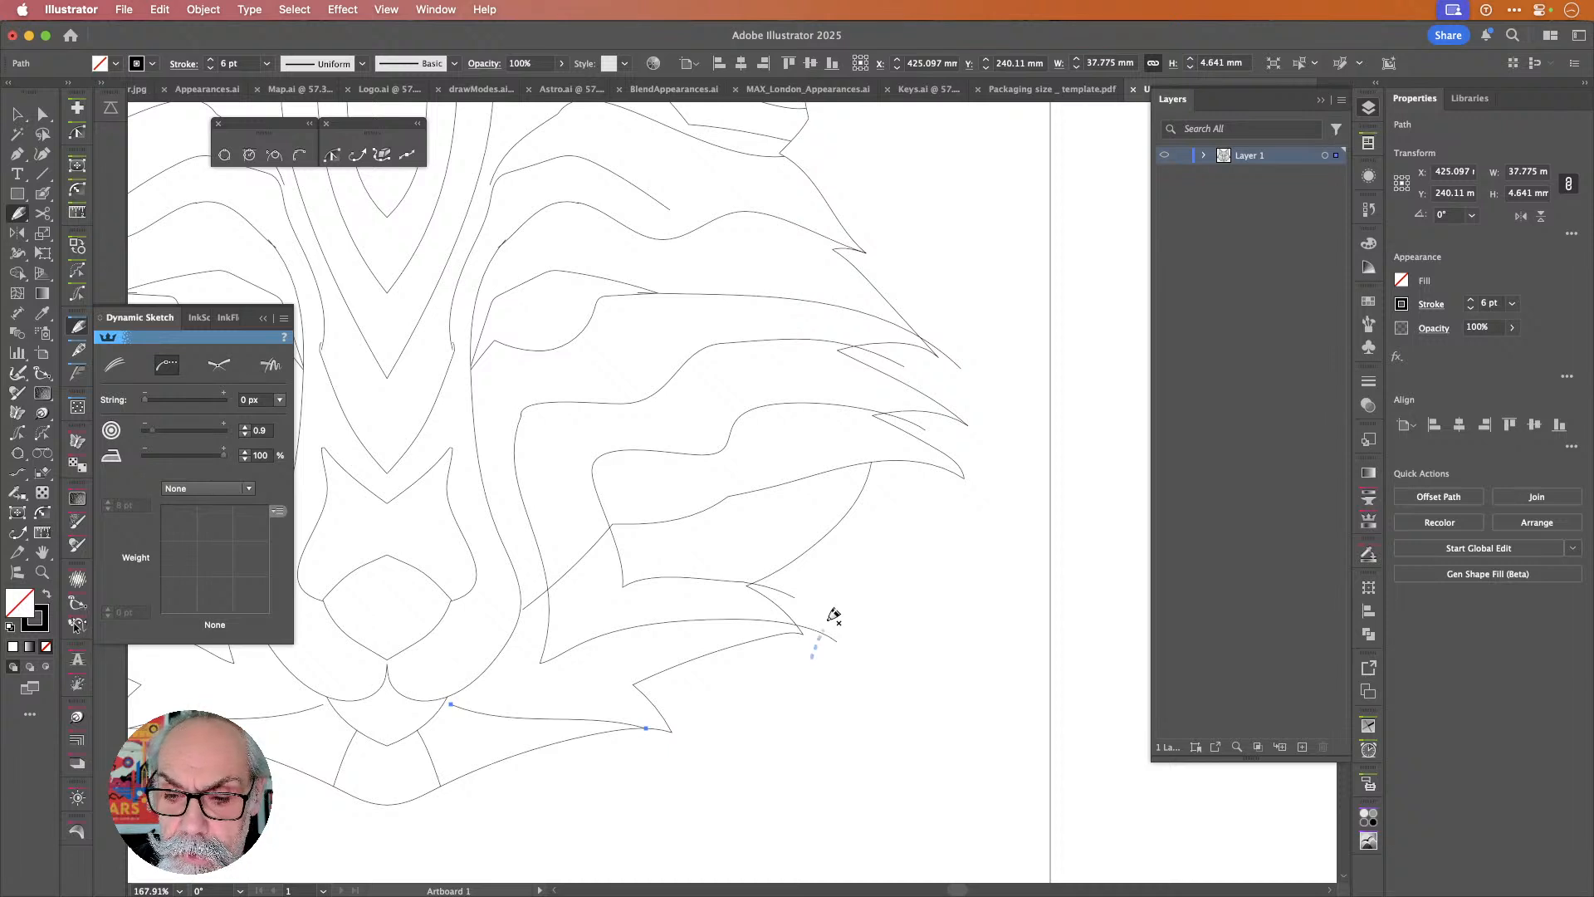
pyautogui.keyDown('super'); pyautogui.click(791, 574); pyautogui.keyUp('super')
pyautogui.click(912, 424)
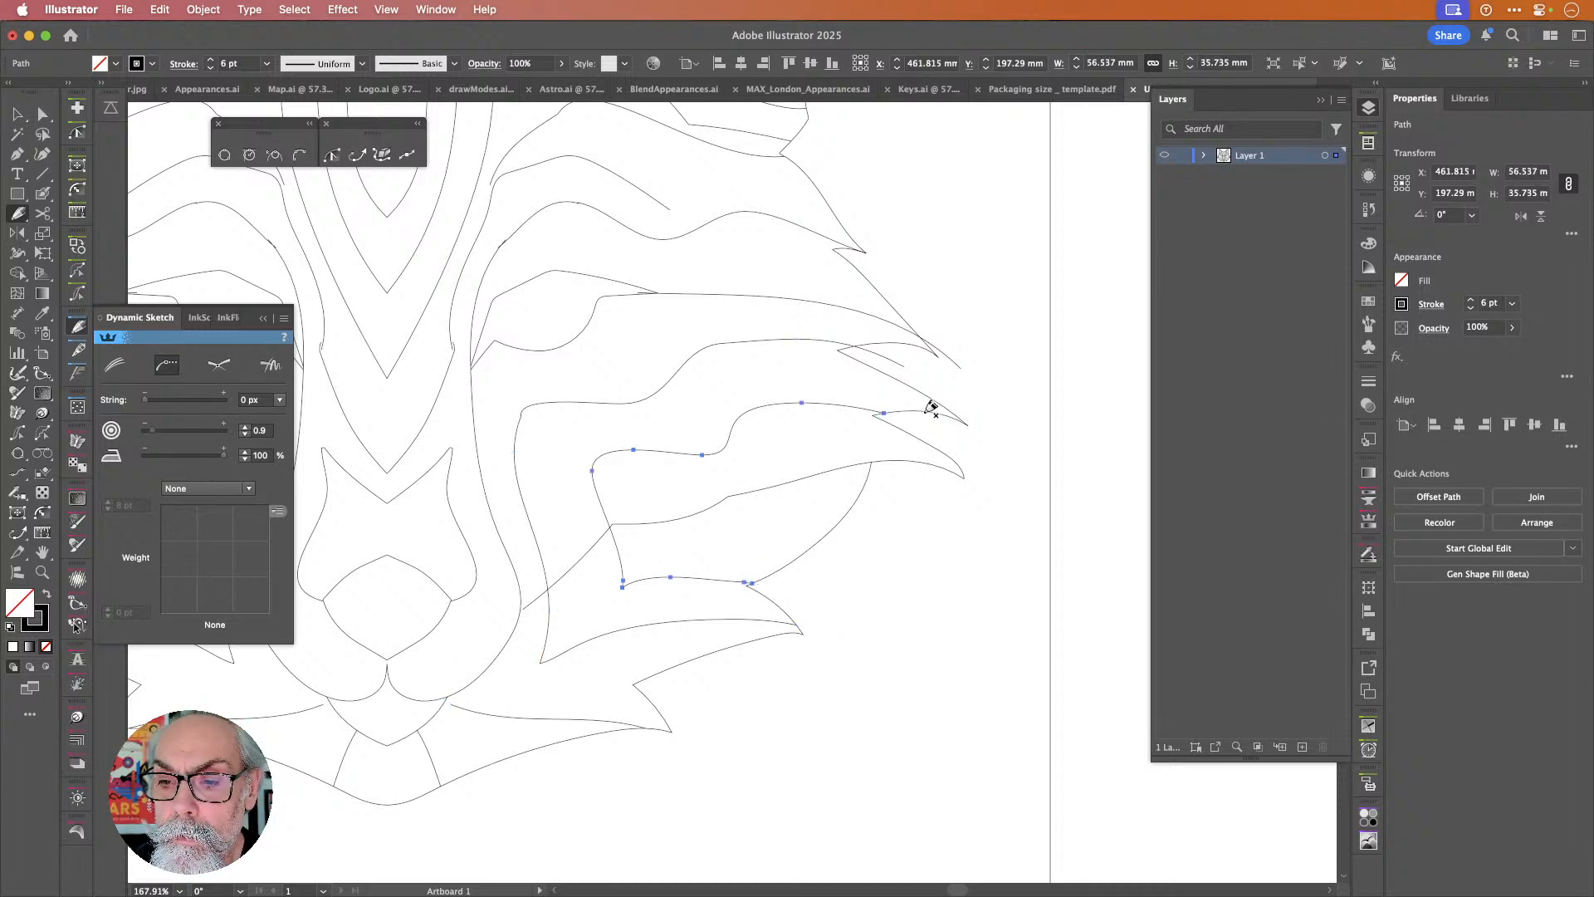
pyautogui.click(950, 360)
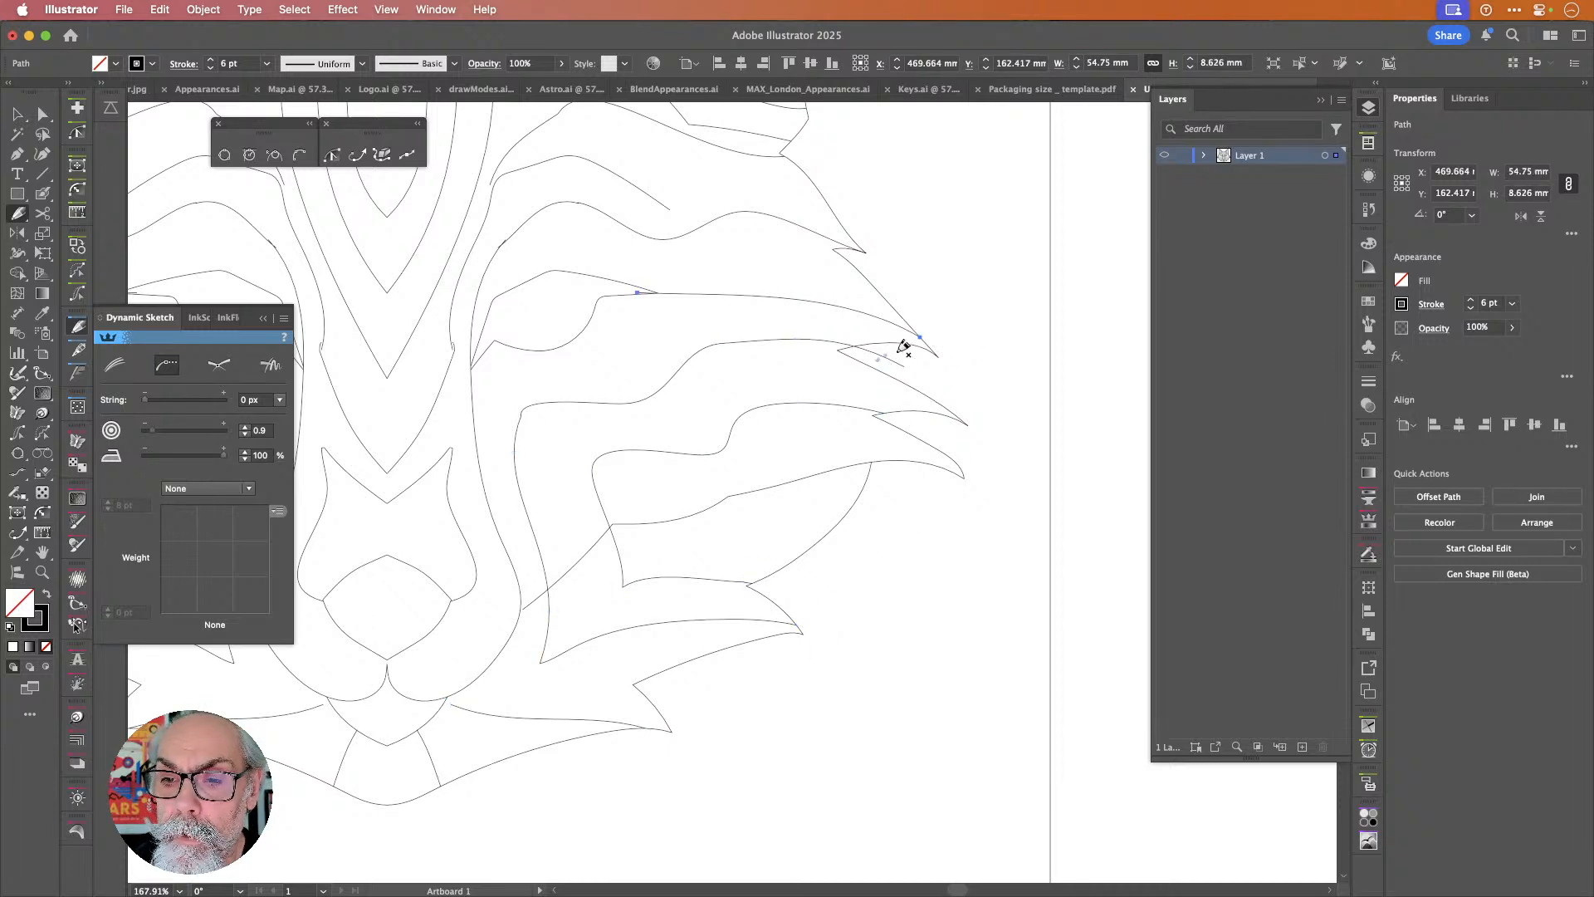
pyautogui.click(898, 360)
# Fit the artboard in view, deselect the artwork and switch from outline back to preview mode.
pyautogui.moveTo(936, 247)
pyautogui.mouseDown()
pyautogui.moveTo(1007, 470)
pyautogui.moveTo(1000, 690)
pyautogui.moveTo(1060, 648)
pyautogui.moveTo(1079, 571)
pyautogui.mouseUp()
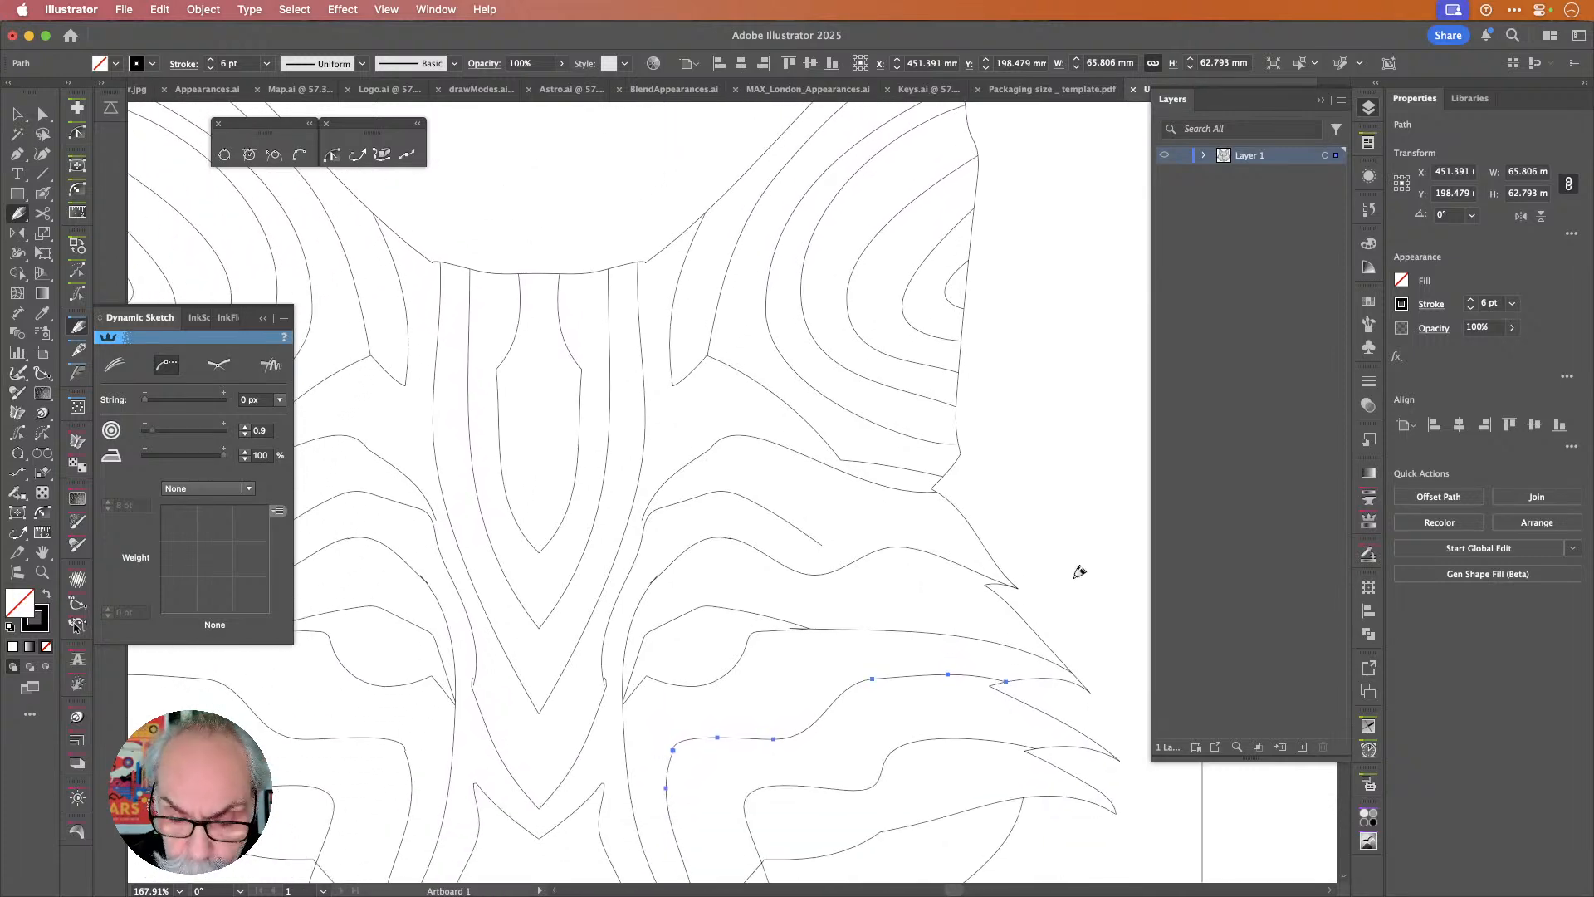
pyautogui.press('super+0')
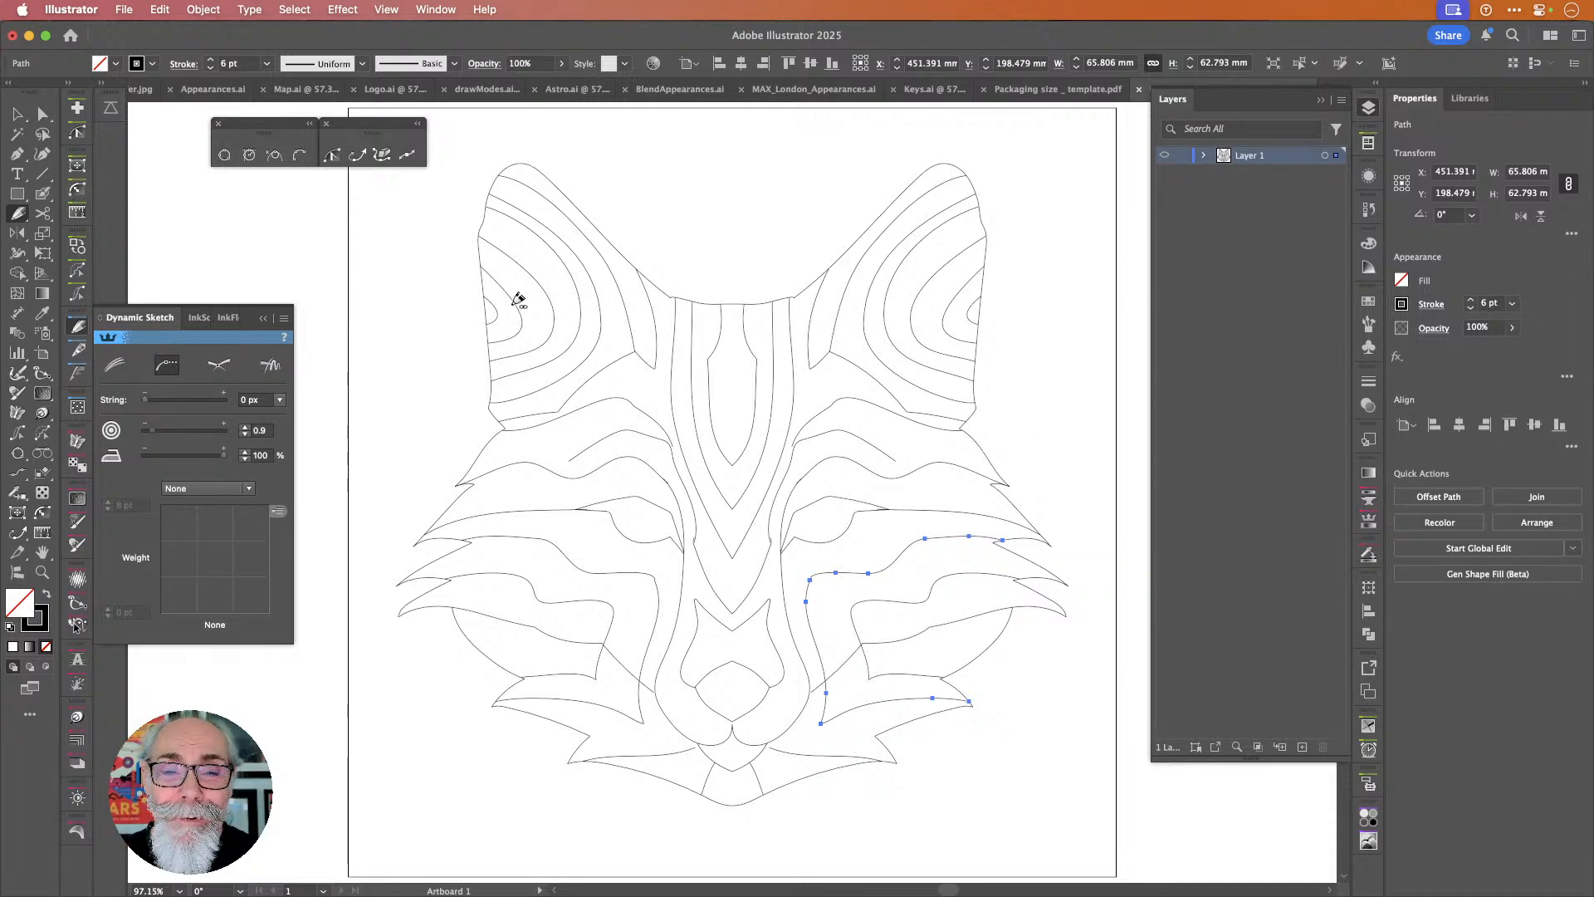
pyautogui.click(17, 114)
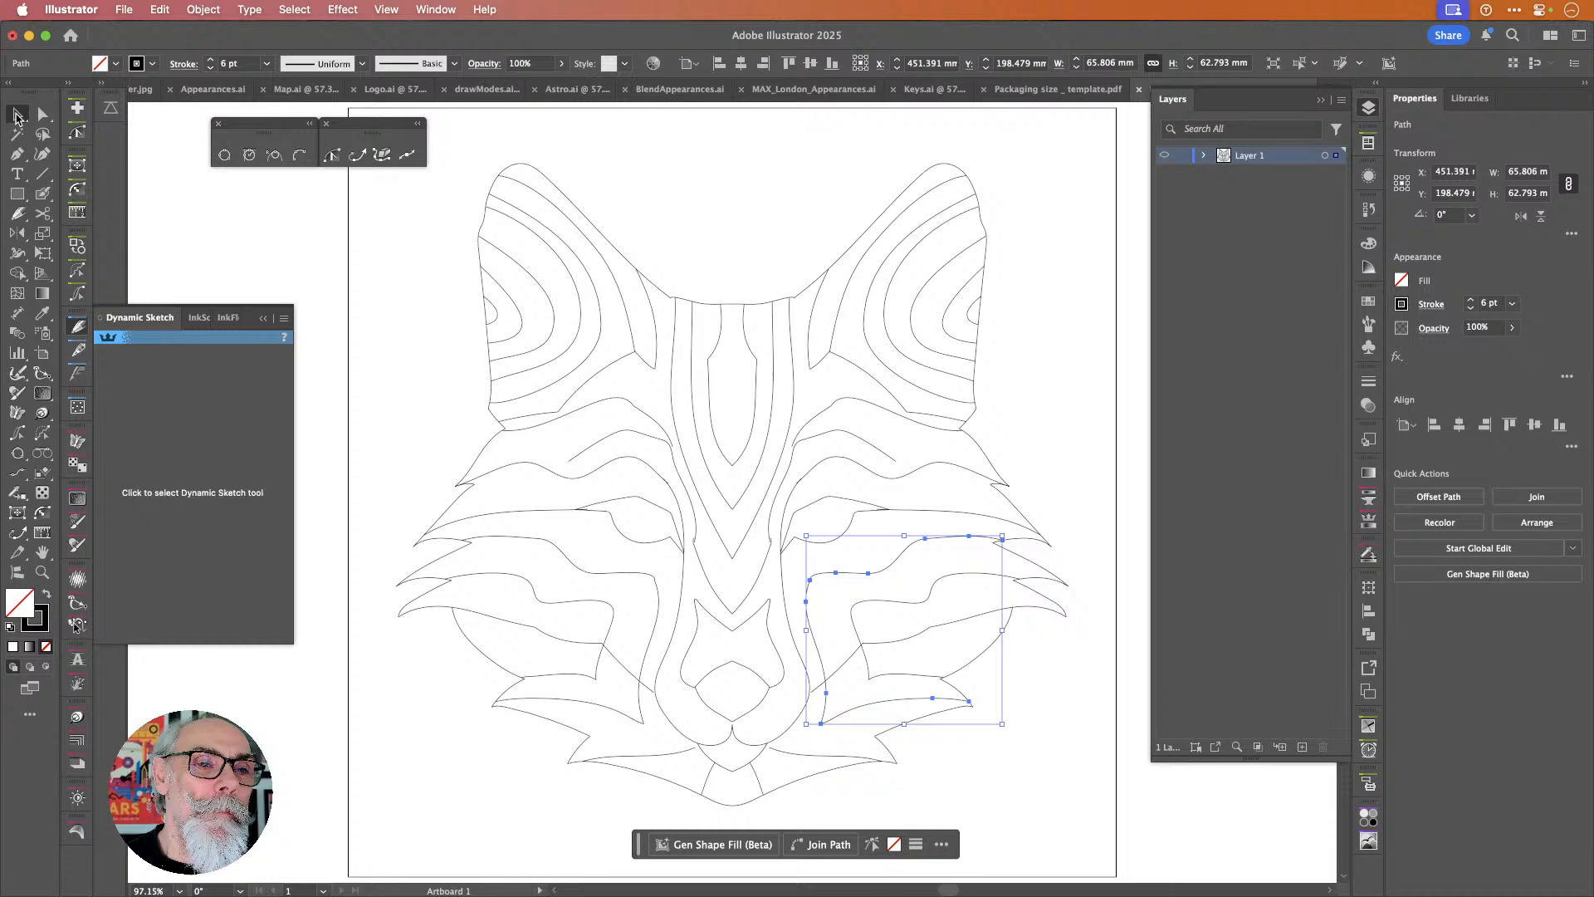
pyautogui.click(547, 147)
pyautogui.press('super+y')
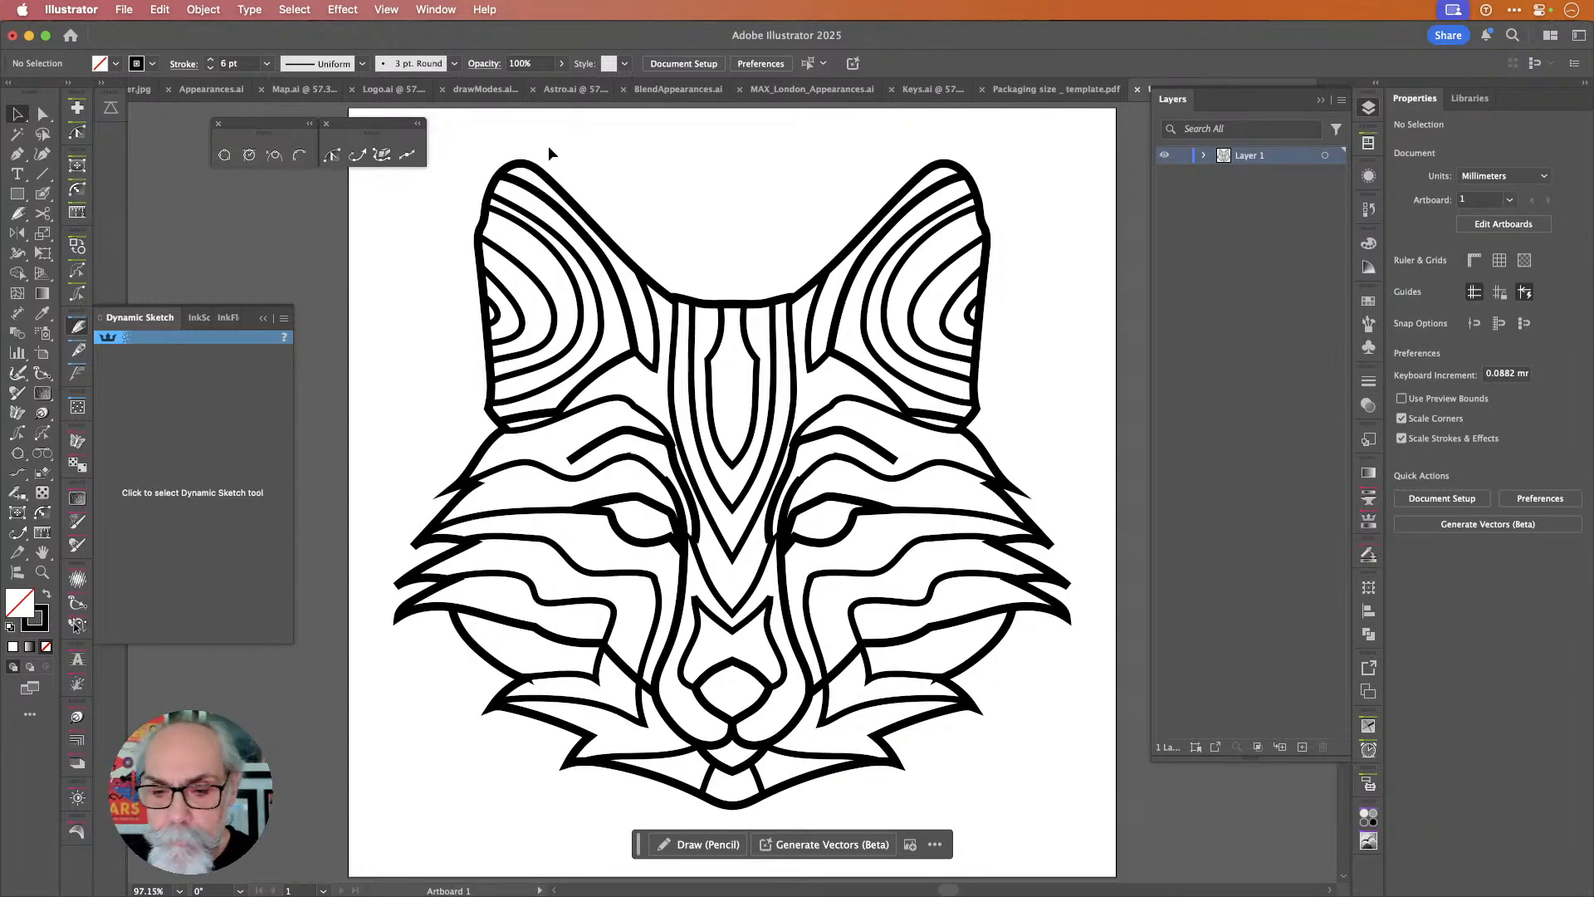
# Save the document to the Desktop as foxy.ai in Adobe Illustrator format with version Illustrator 2020.
pyautogui.press('super+s')
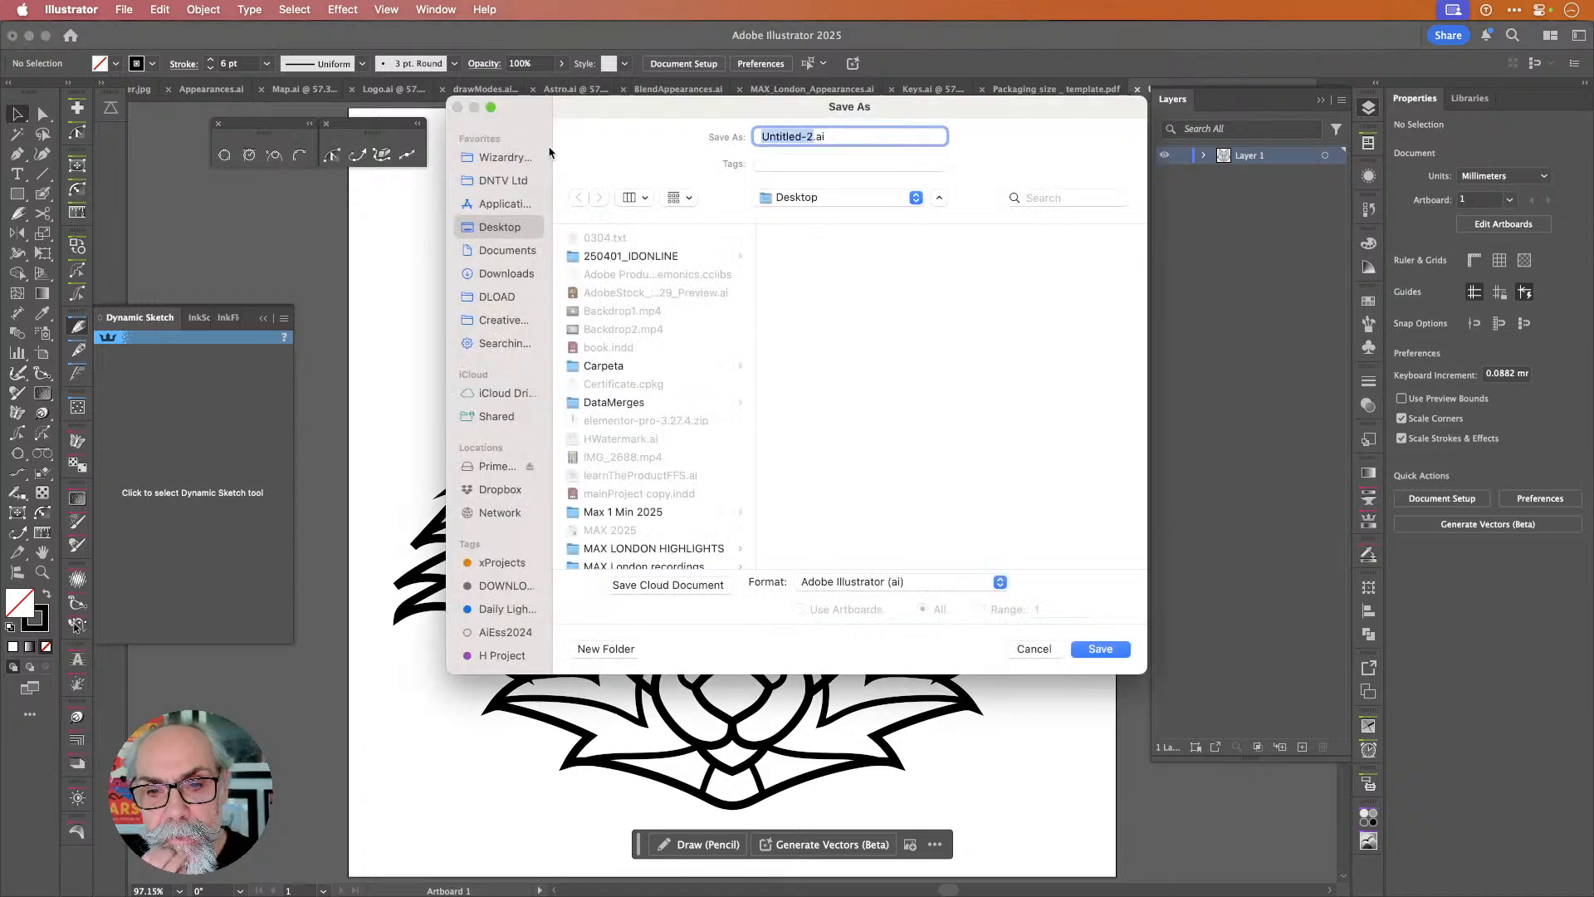
pyautogui.write('t')
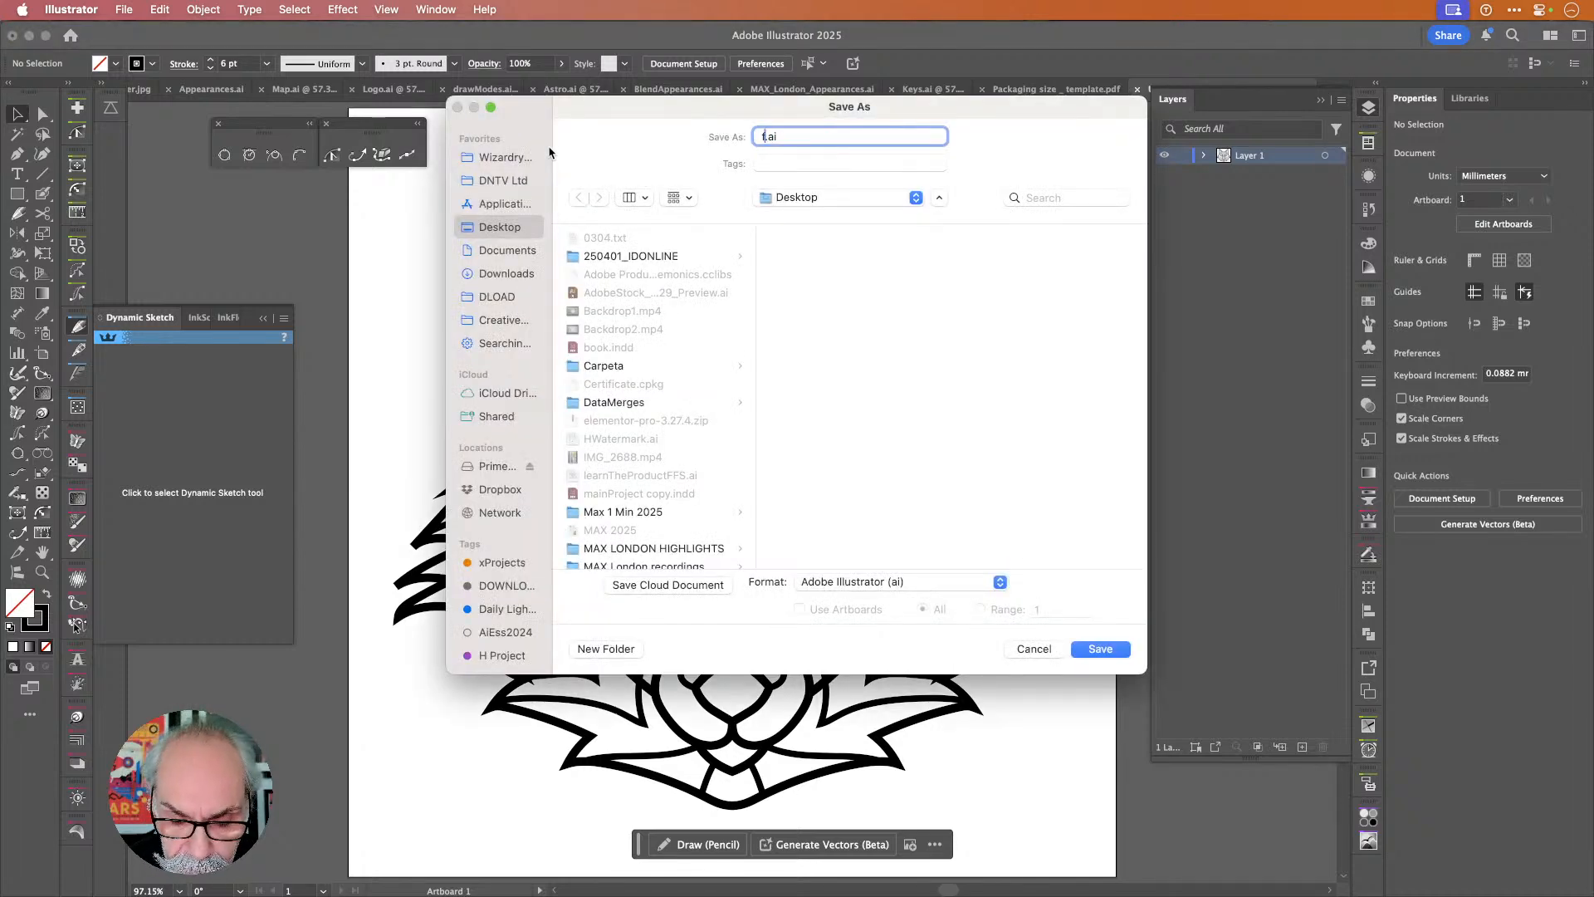
pyautogui.write('oxy')
pyautogui.press('Return')
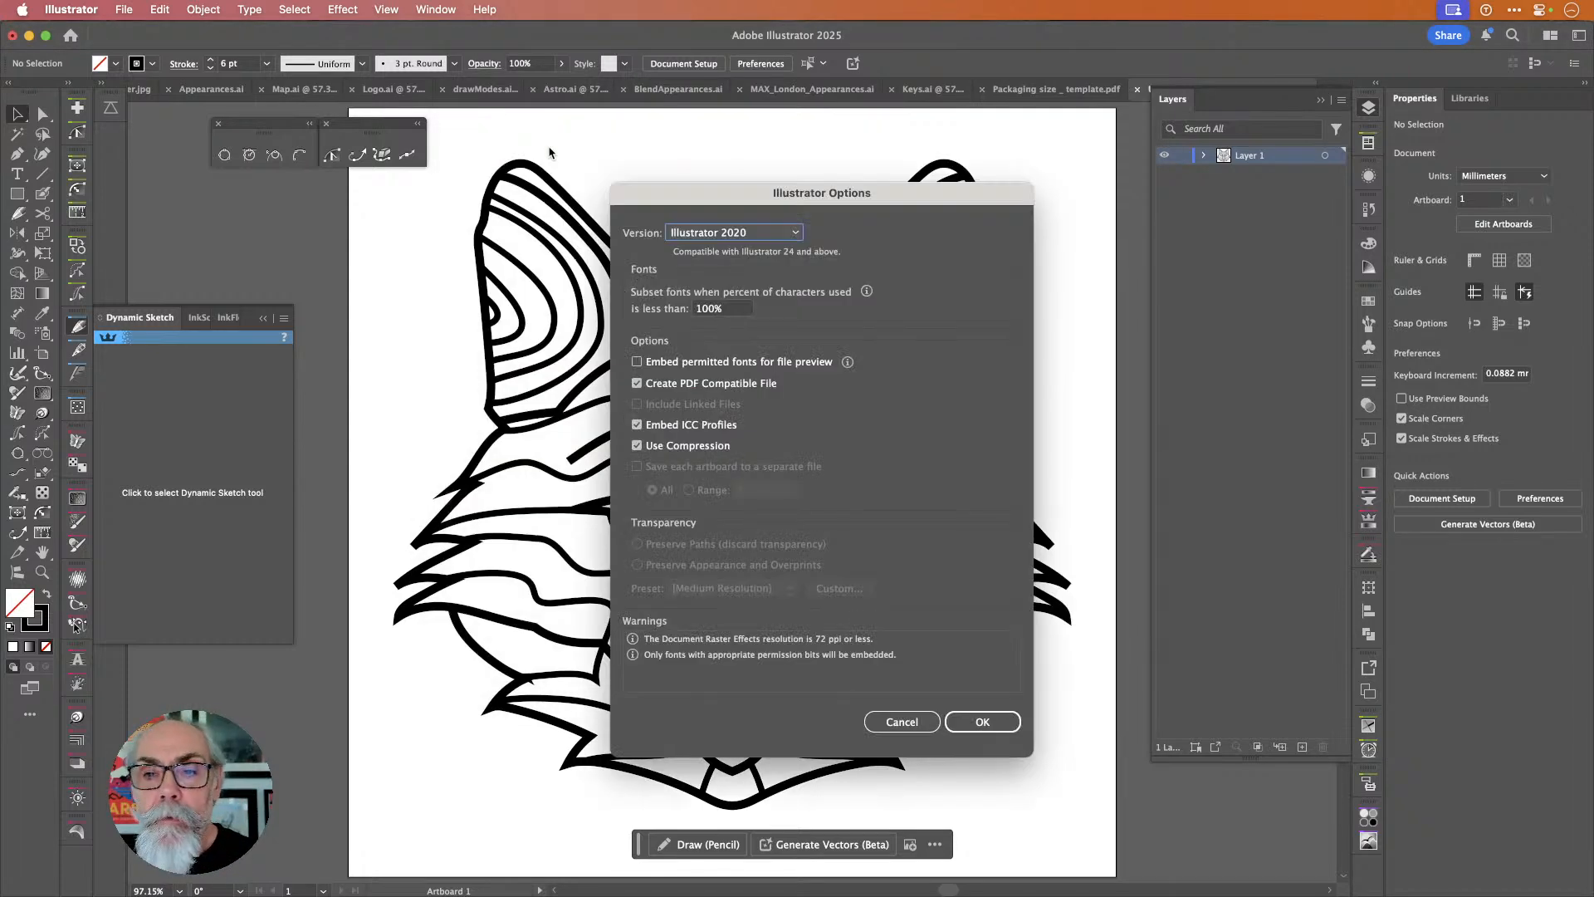
pyautogui.press('Return')
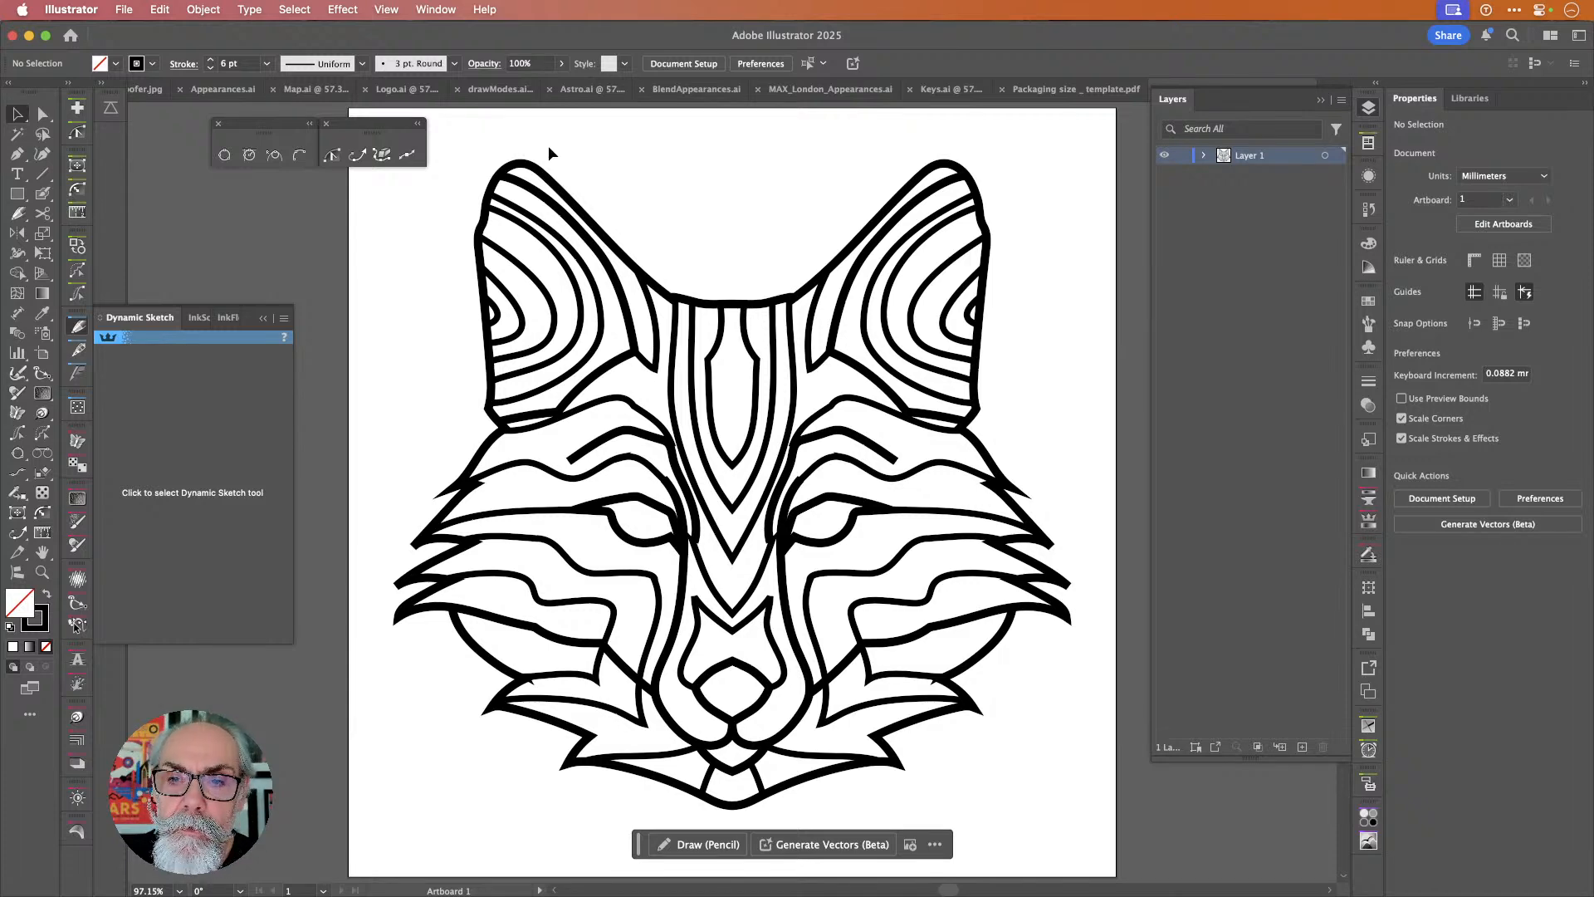
pyautogui.press('super+shift+s')
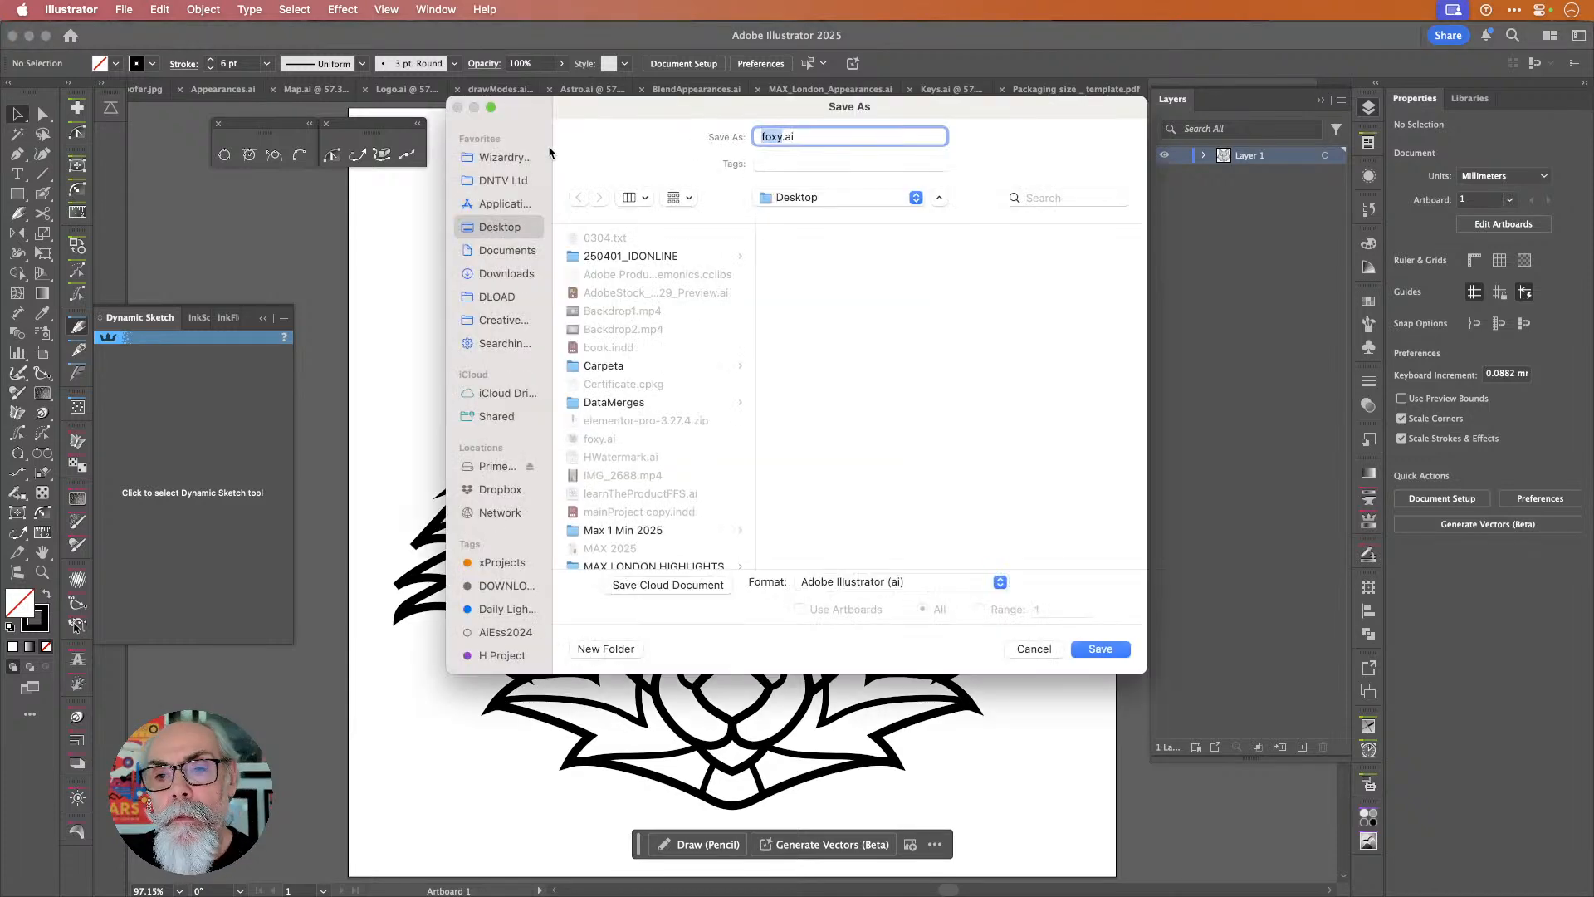
pyautogui.press('Escape')
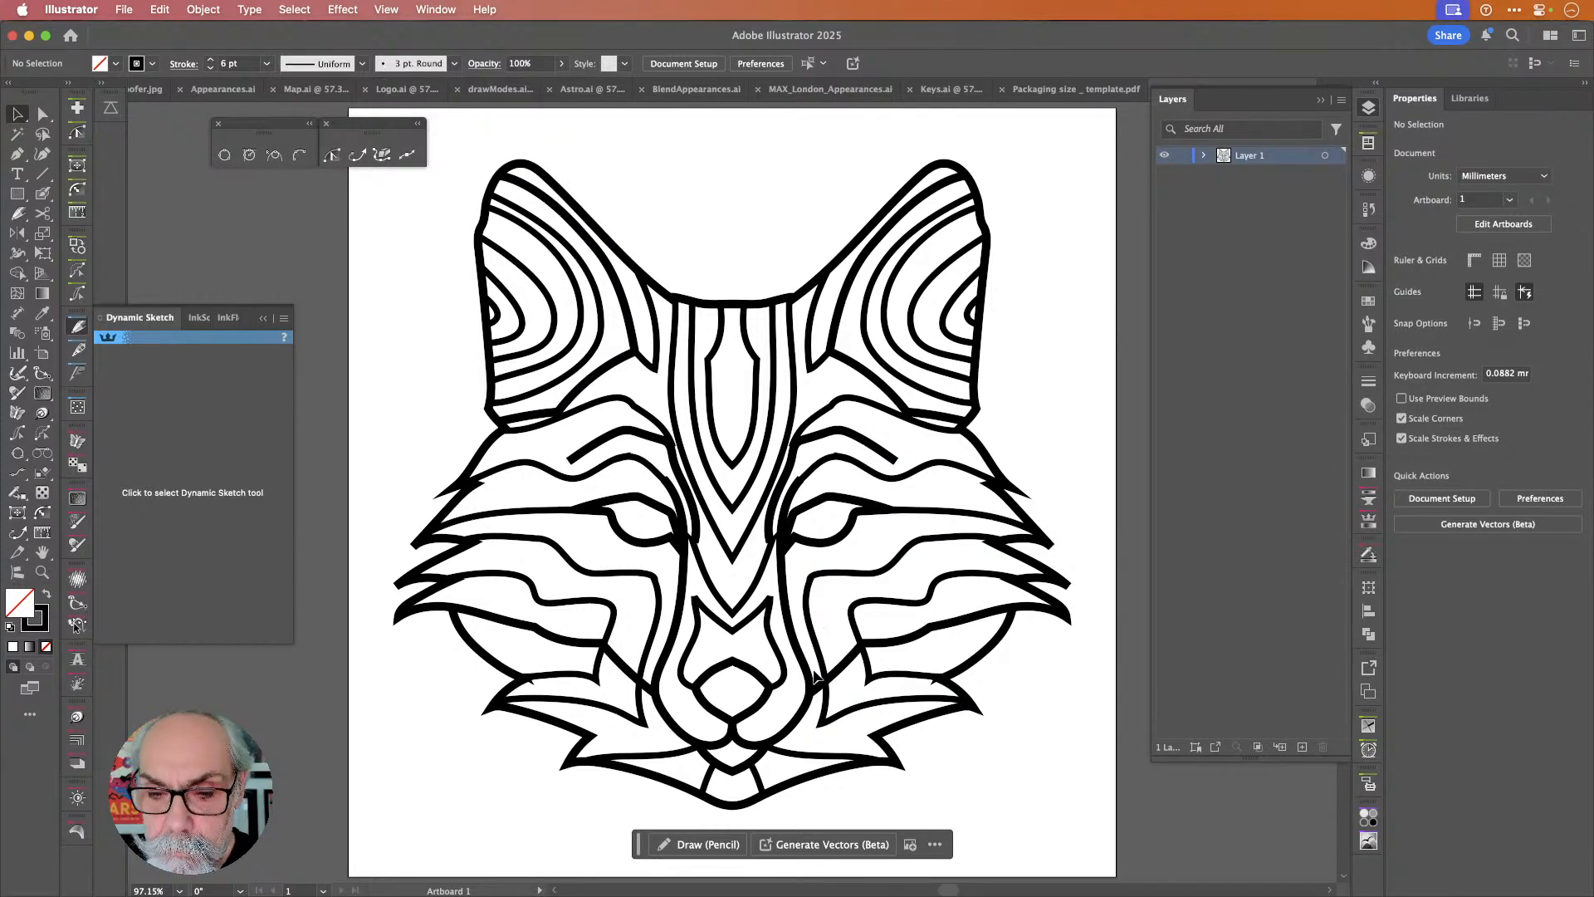
# Ungroup the original fox line art completely, including all of its nested groups.
pyautogui.scroll(3, 815, 678)
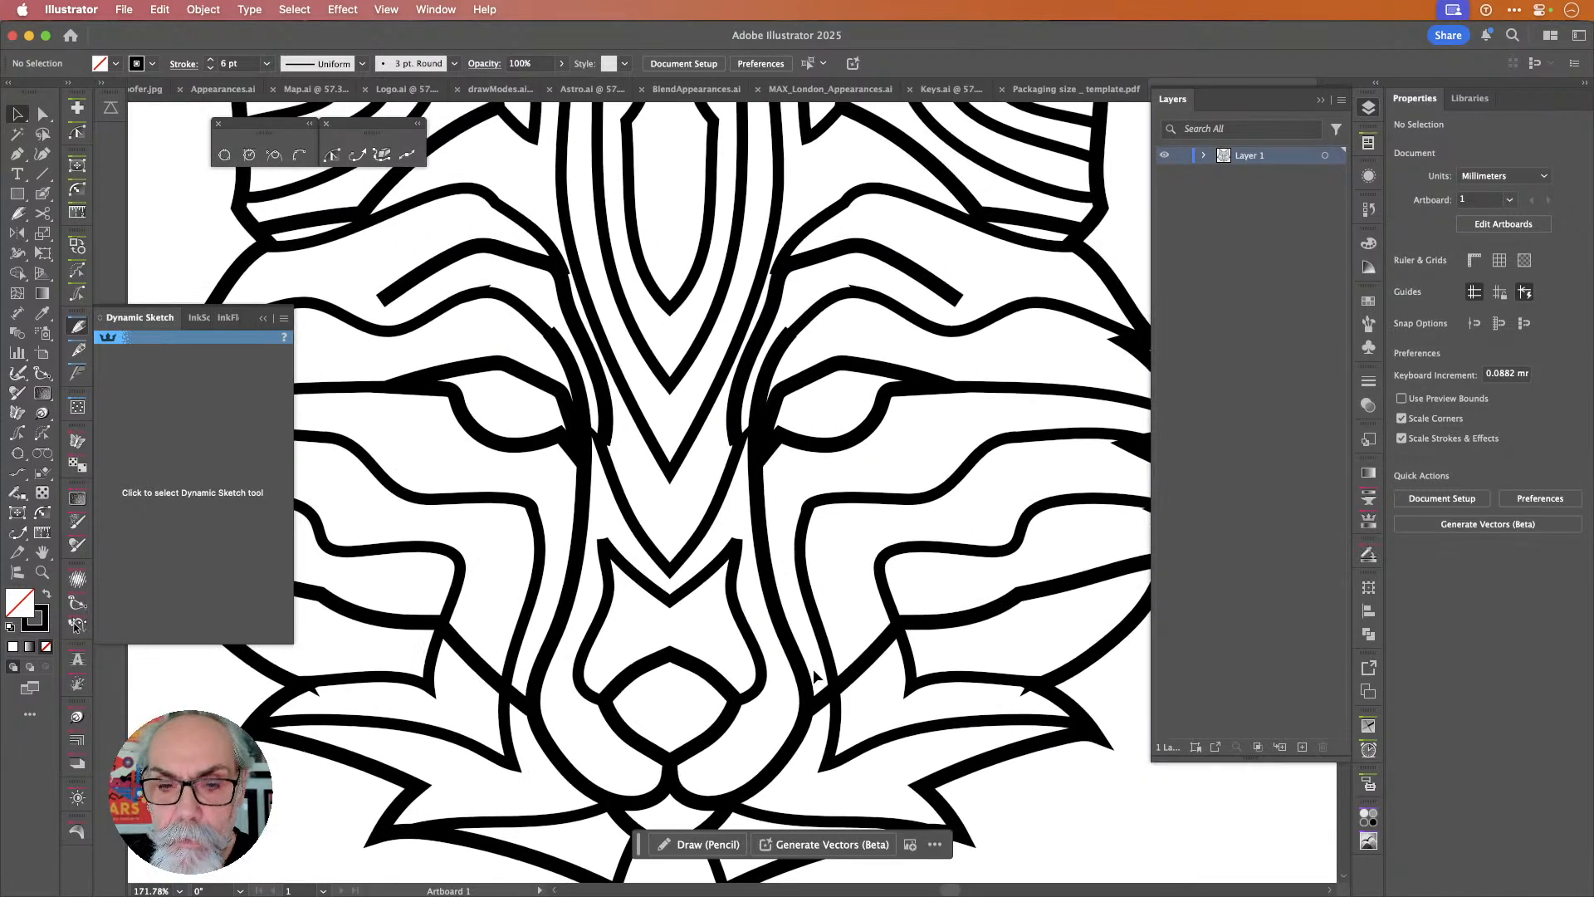
pyautogui.click(531, 387)
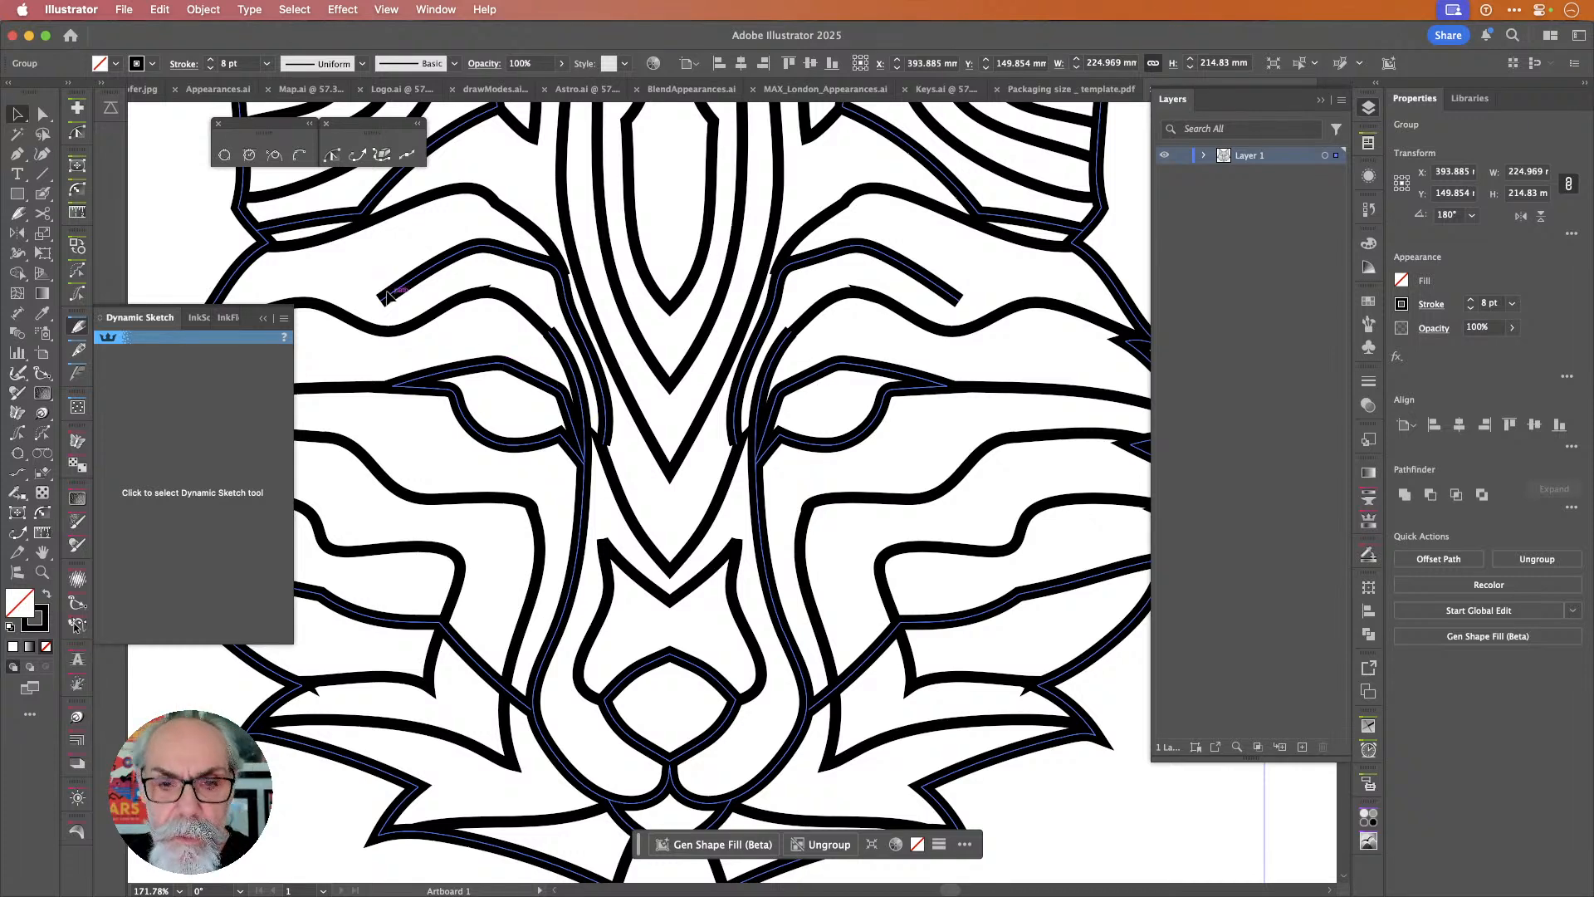
pyautogui.press('shift+super+g')
pyautogui.hscroll(-5, 487, 316)
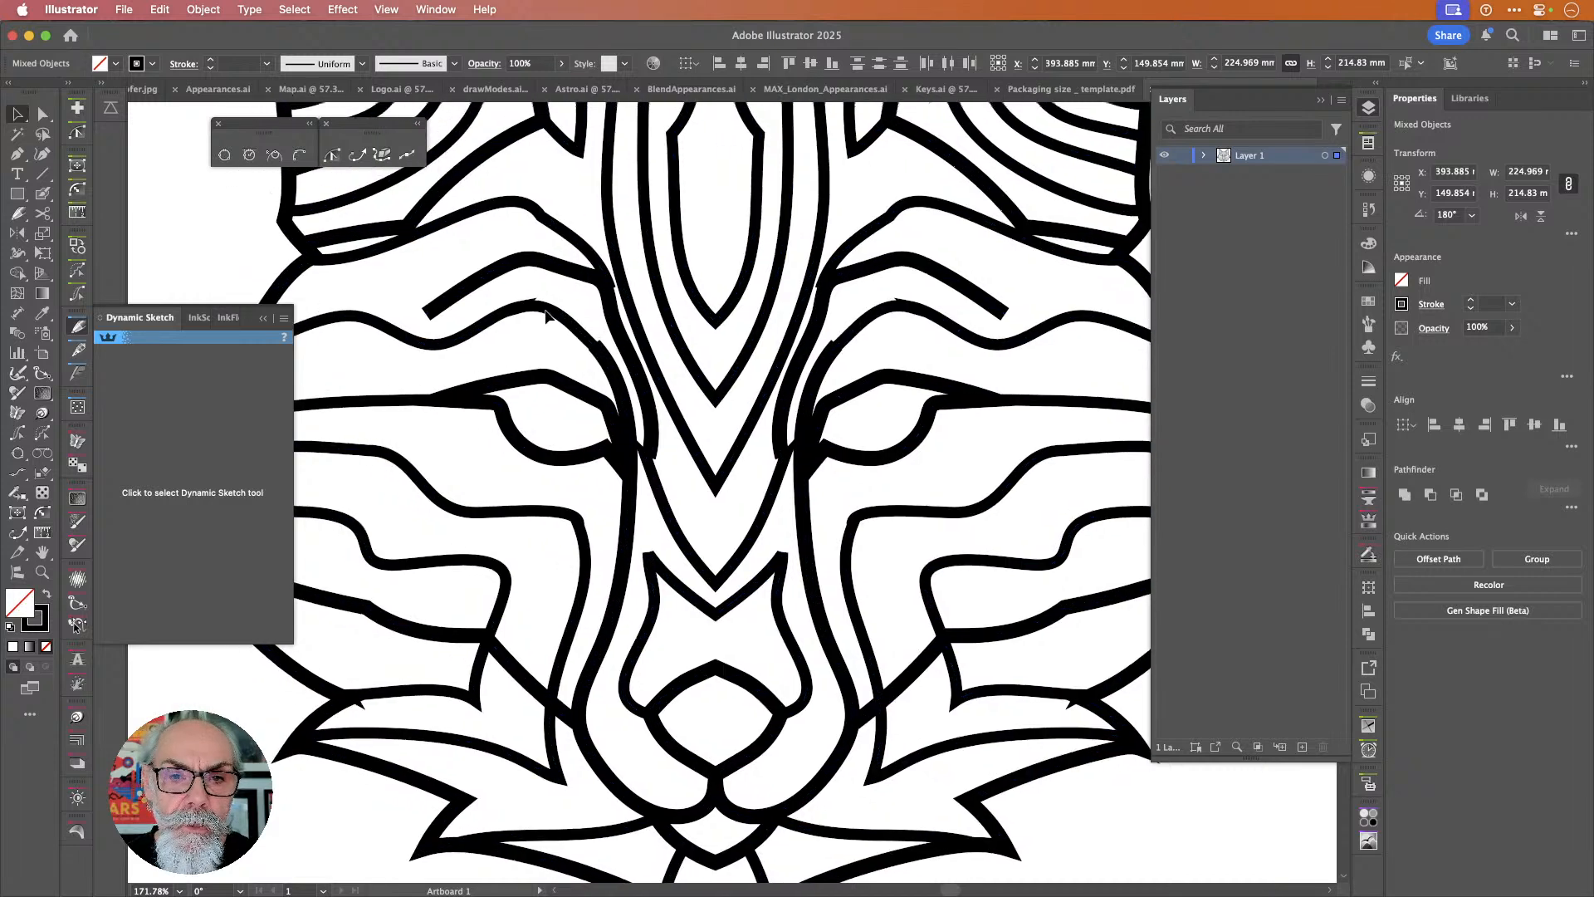
pyautogui.click(207, 11)
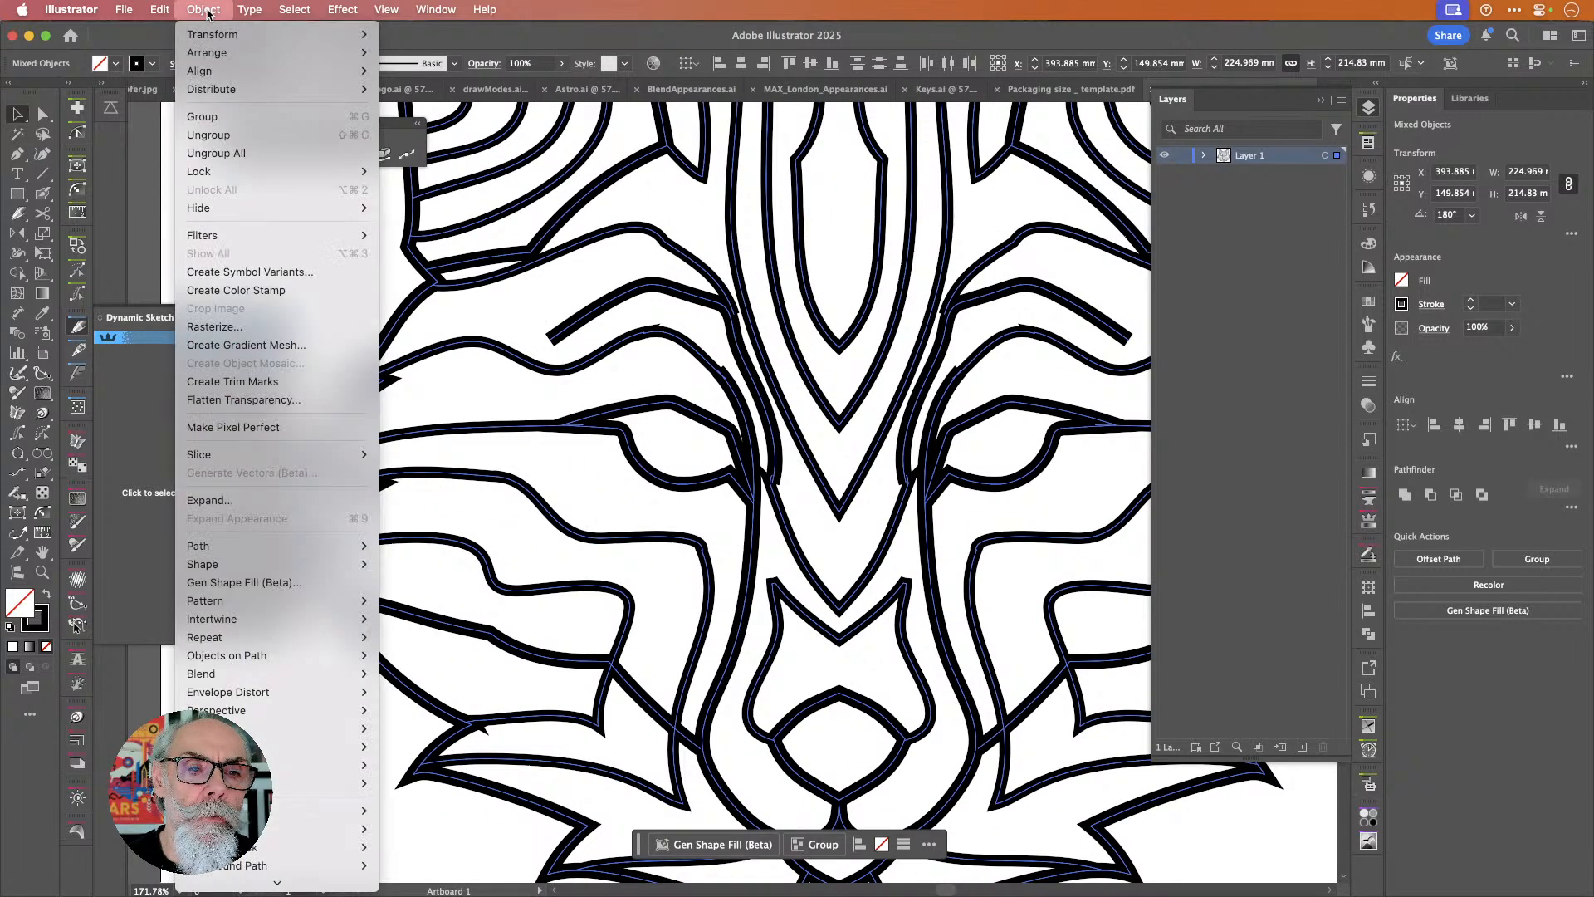
pyautogui.click(253, 153)
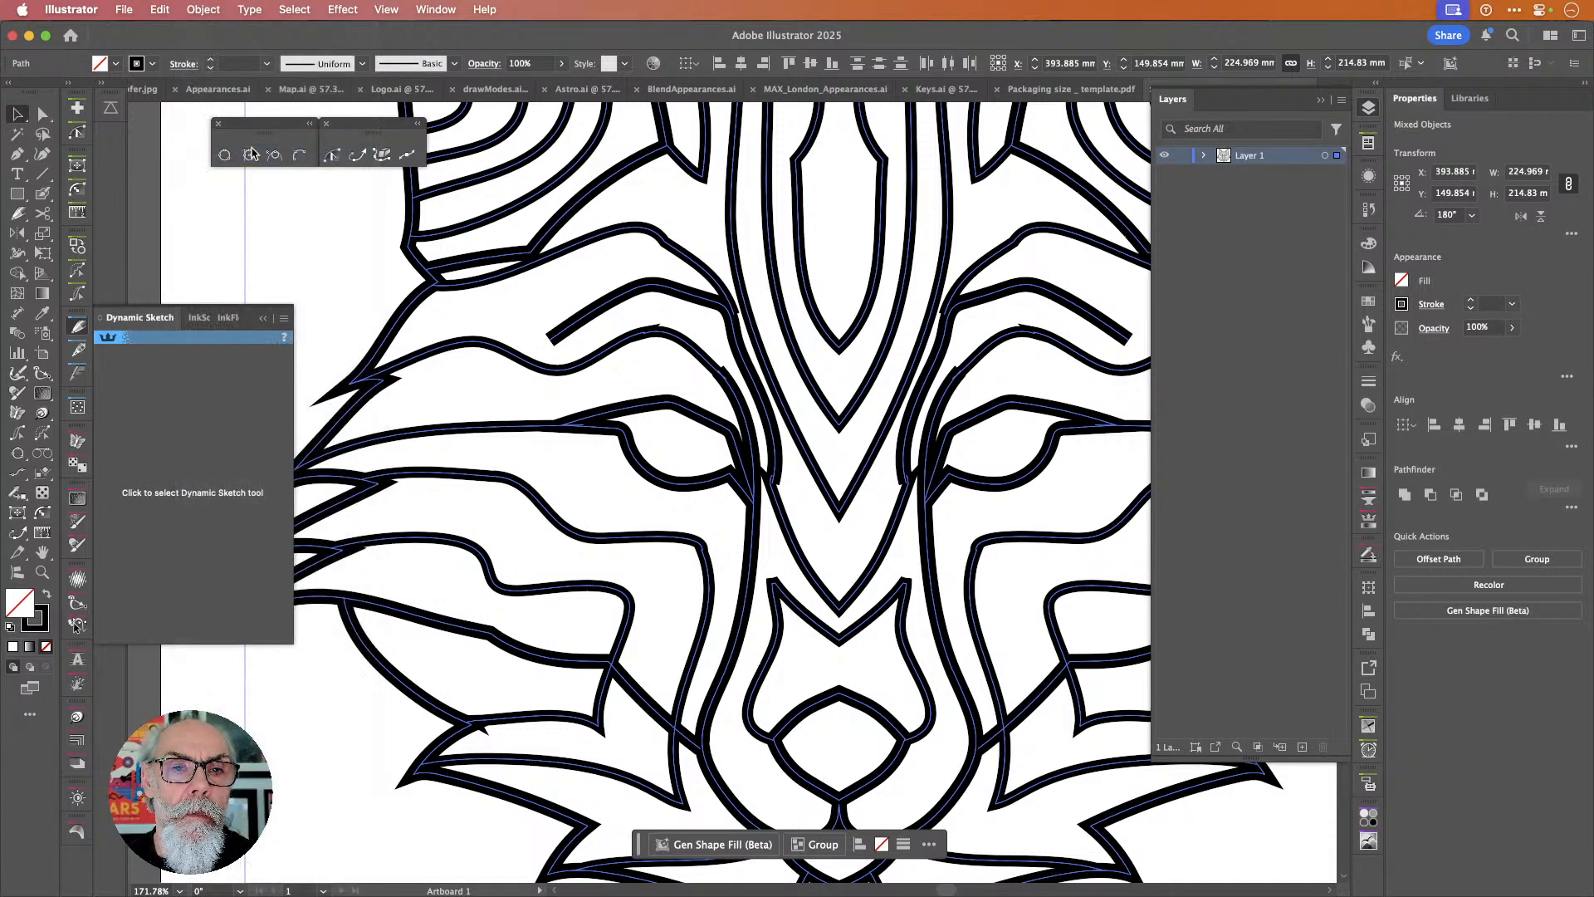
# Deselect everything, and select the left brow stripe and the left eye outline one by one to check they are separate paths.
pyautogui.click(293, 261)
pyautogui.click(502, 268)
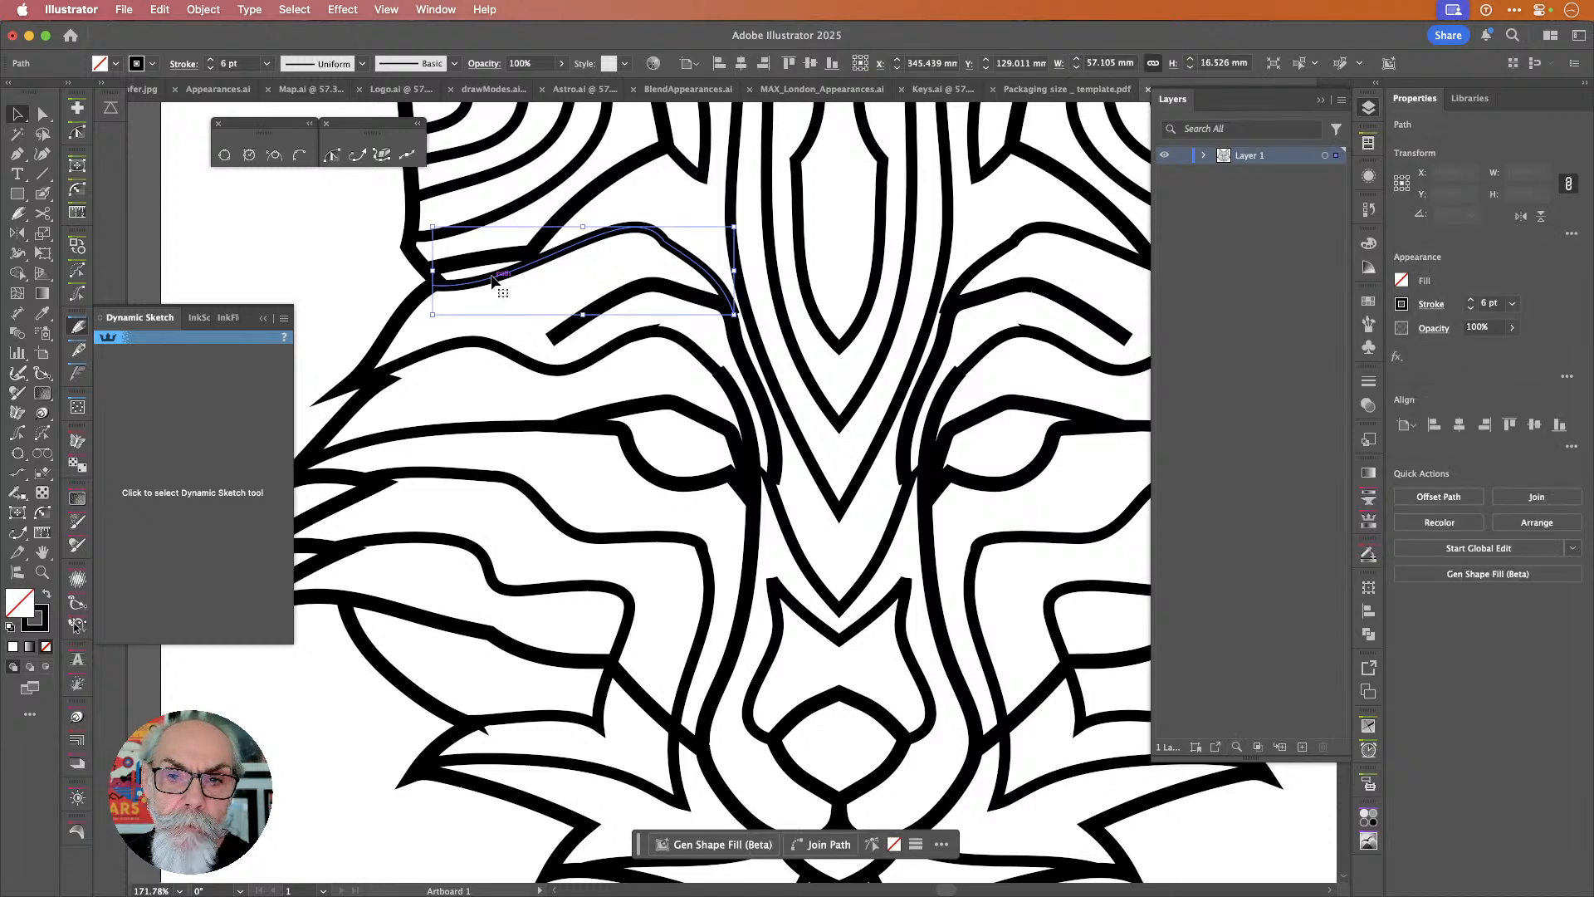
pyautogui.click(659, 402)
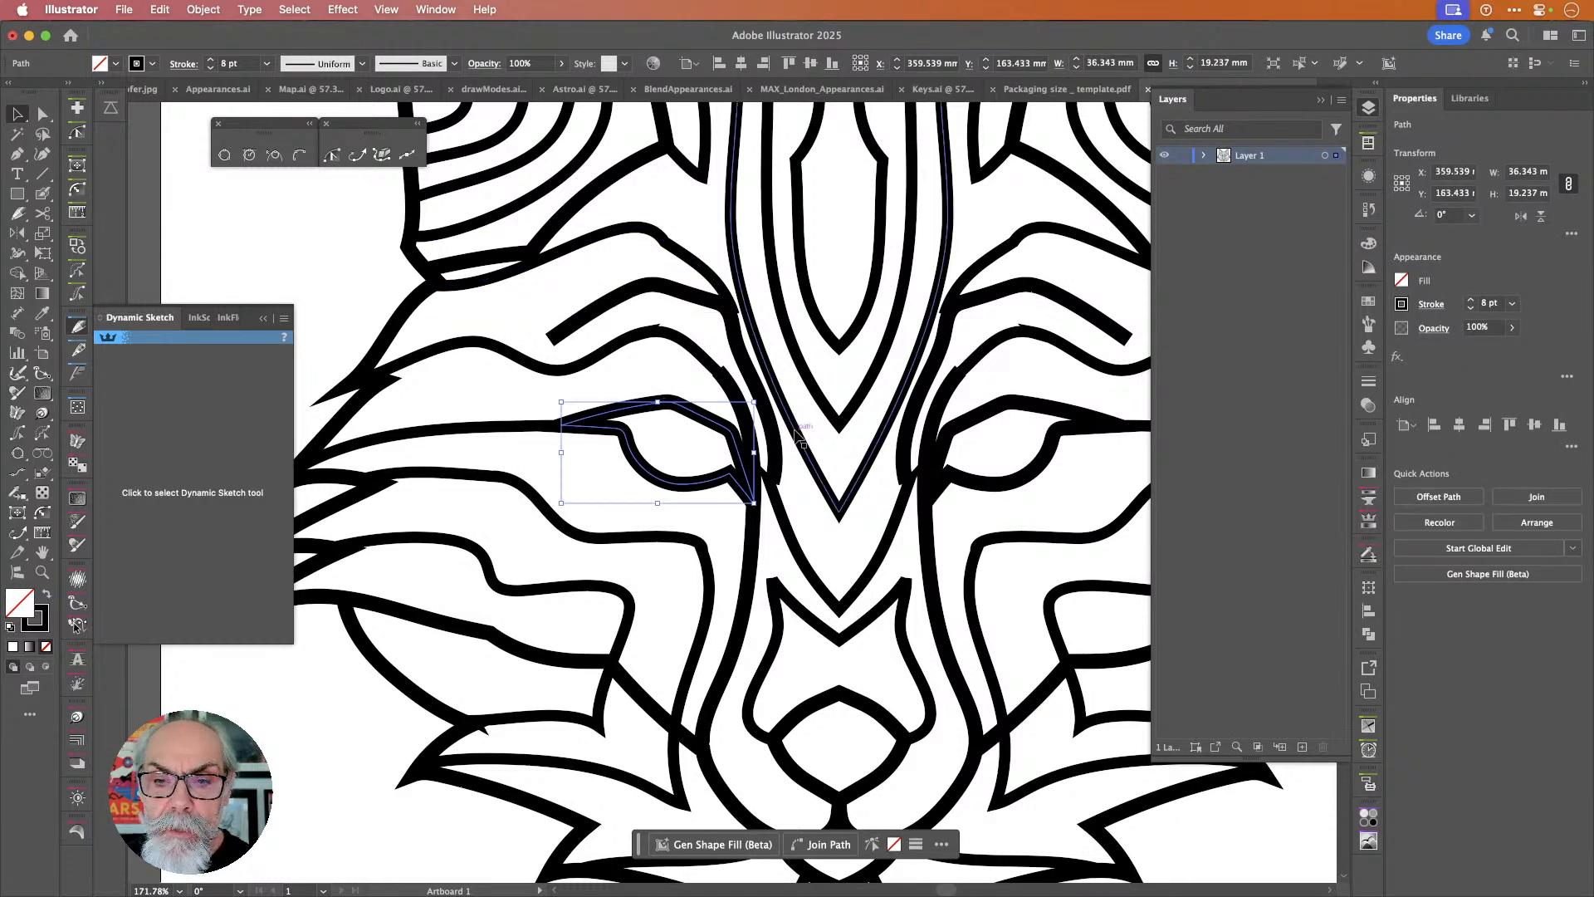
# Smooth out the kink at the crest of the fox's left wavy brow stripe by redrawing that section with the Pencil tool.
pyautogui.keyDown('shift'); pyautogui.click(981, 418); pyautogui.keyUp('shift')
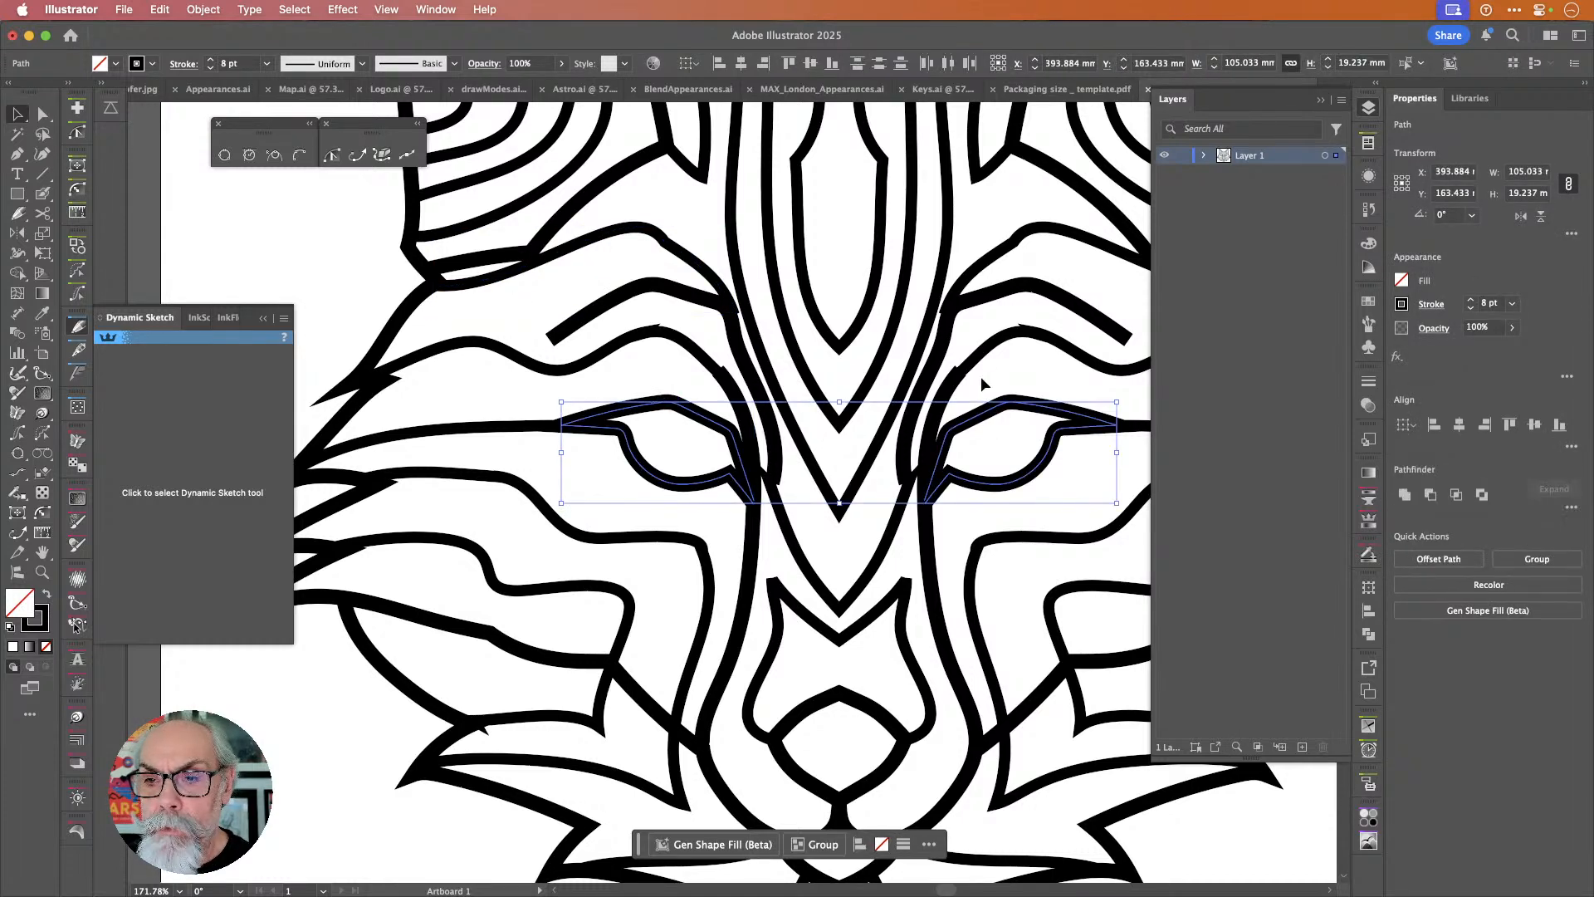
pyautogui.click(991, 346)
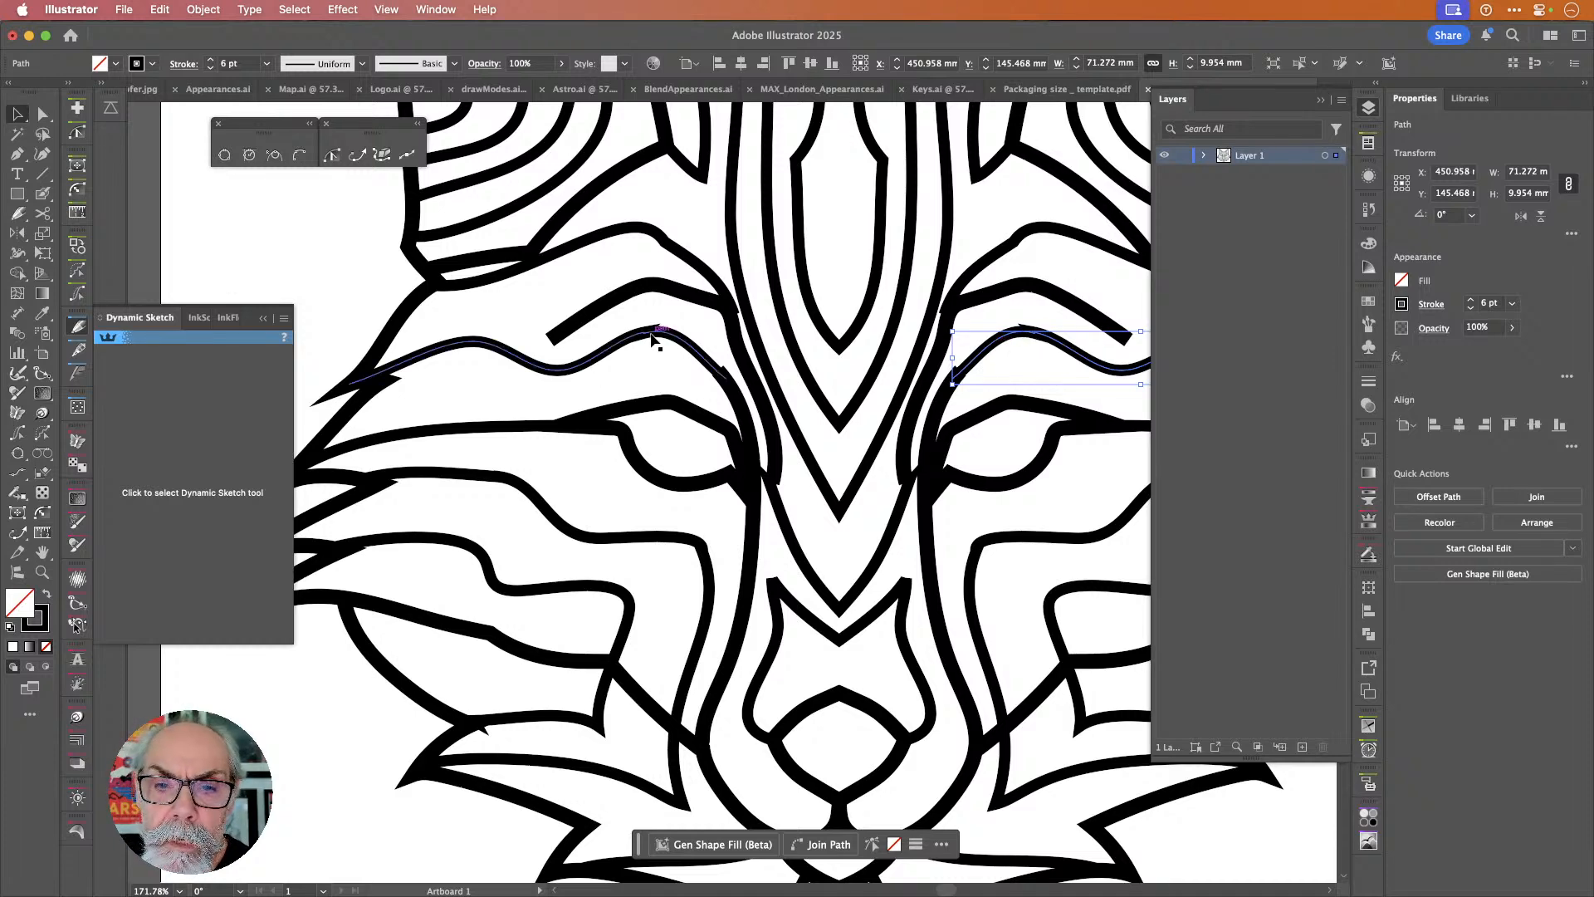
pyautogui.scroll(6, 651, 352)
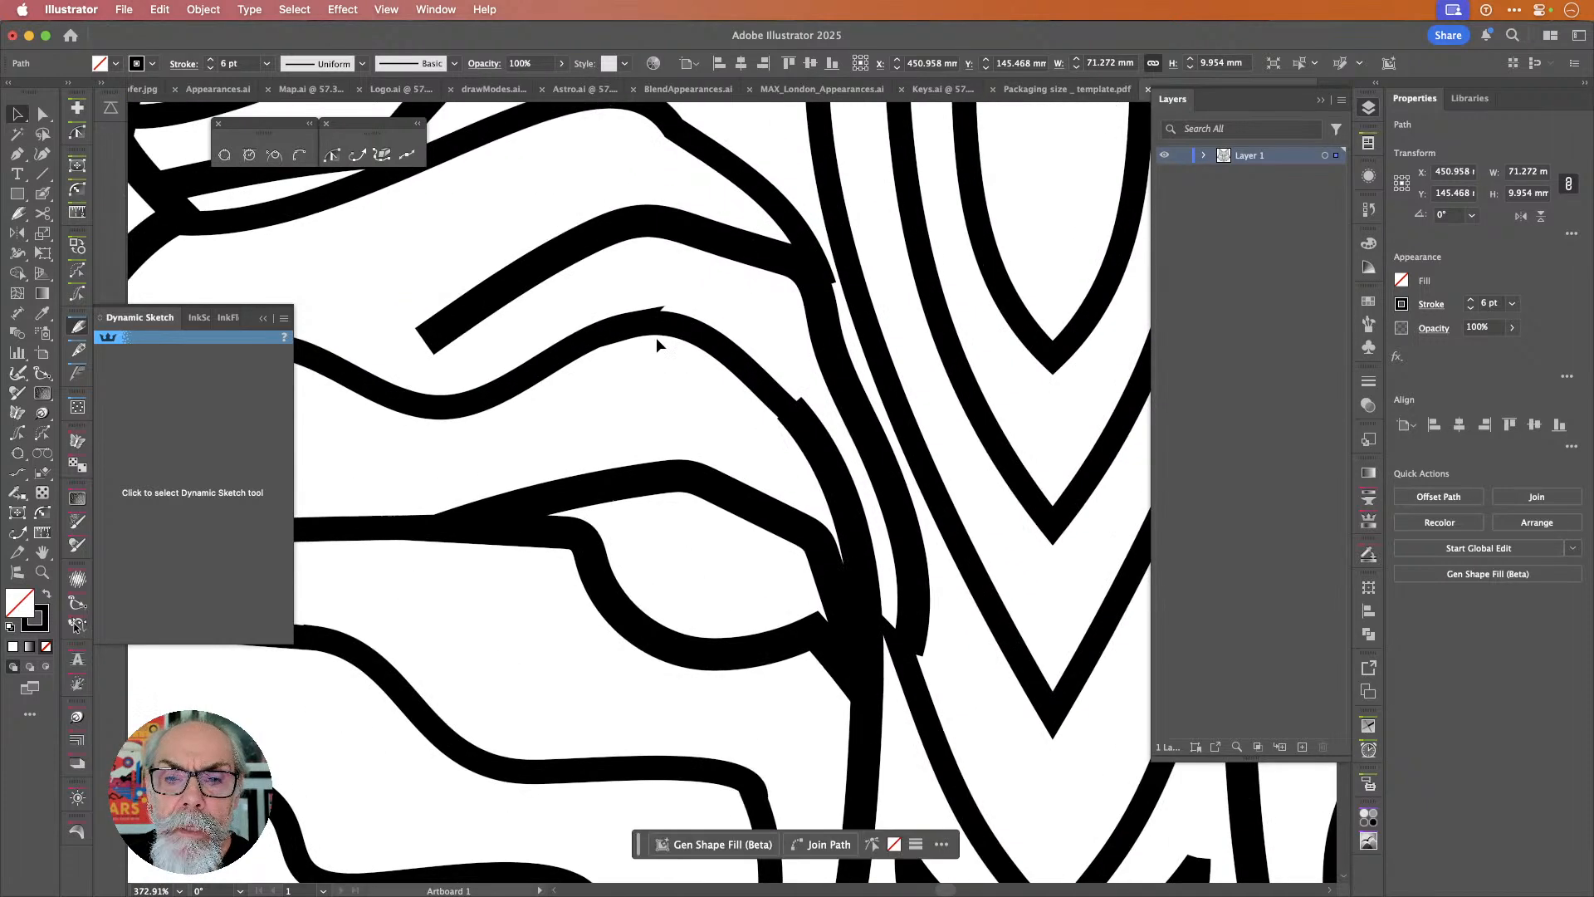
pyautogui.click(639, 312)
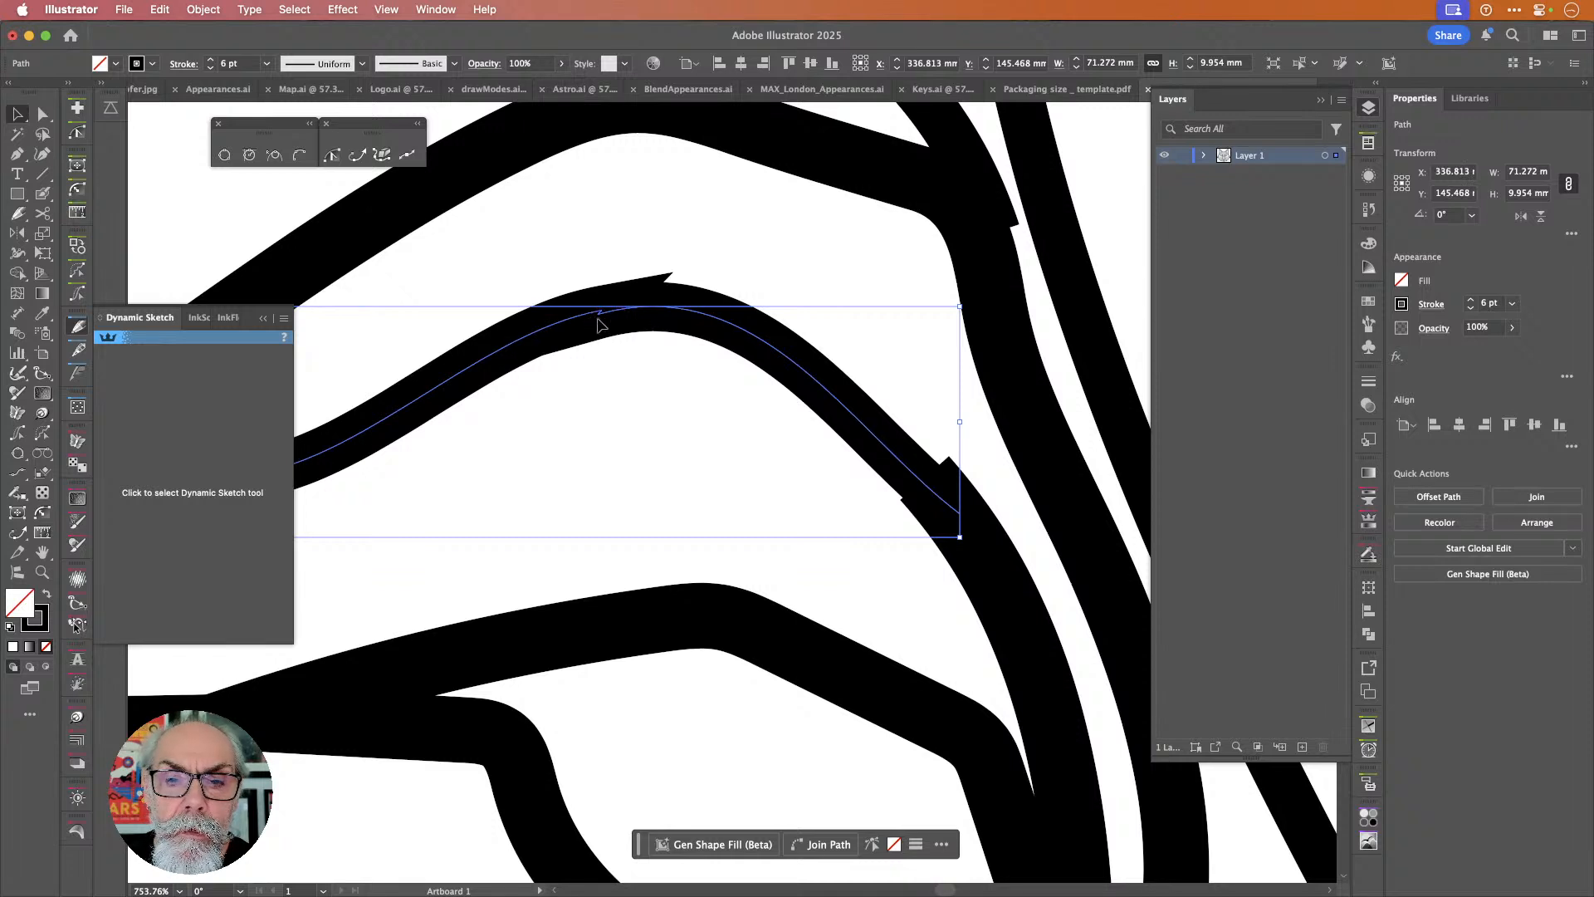
pyautogui.moveTo(599, 320); pyautogui.dragTo(667, 321)
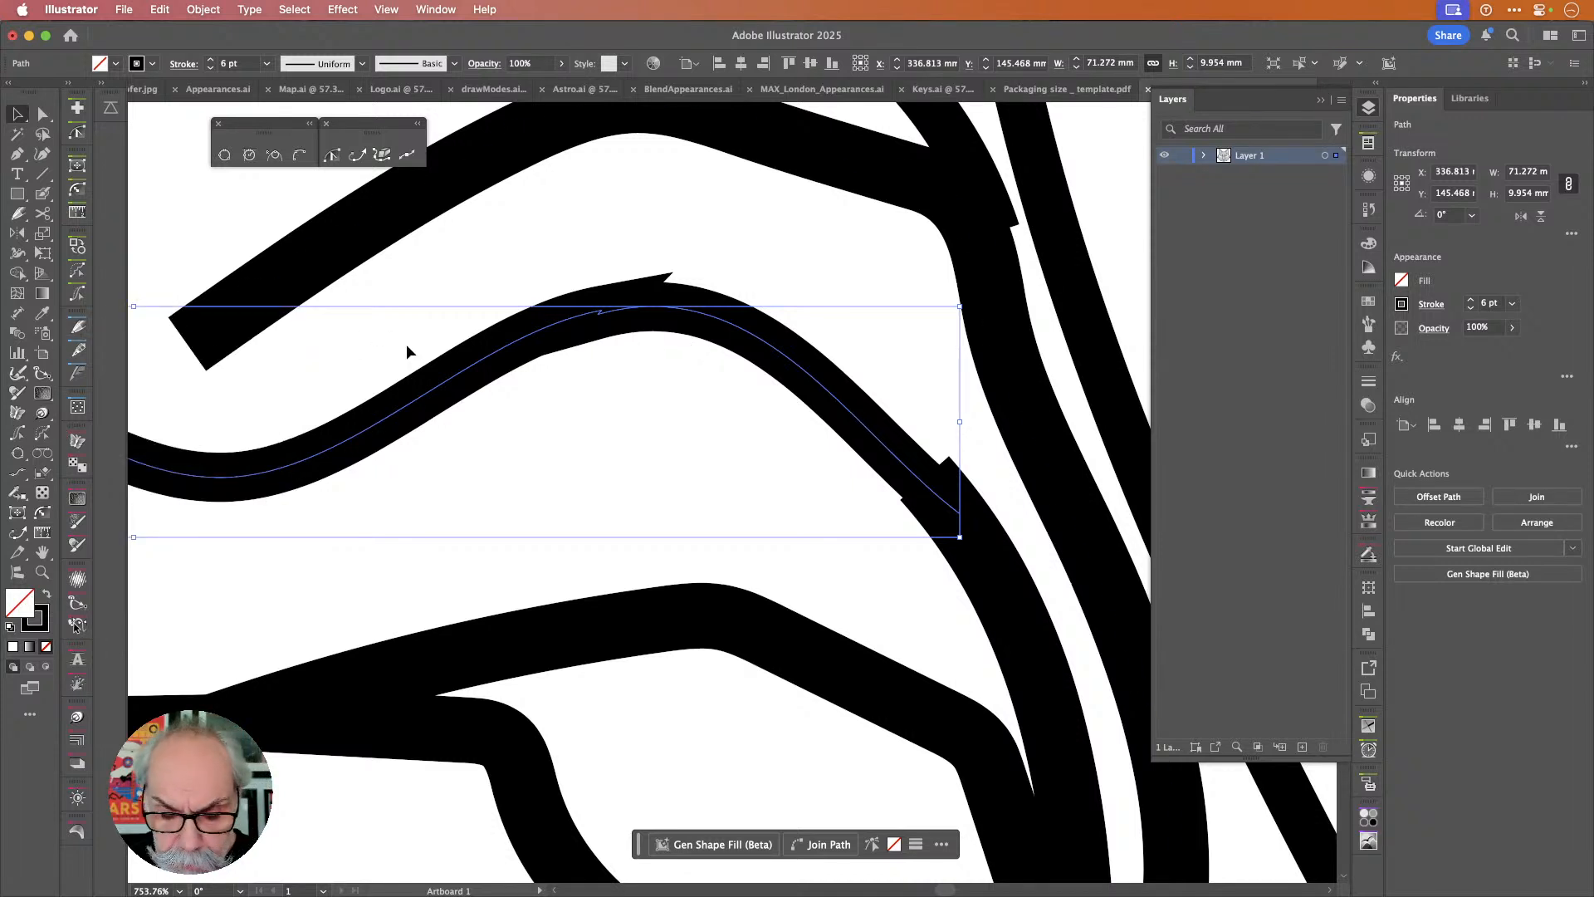
pyautogui.press('n')
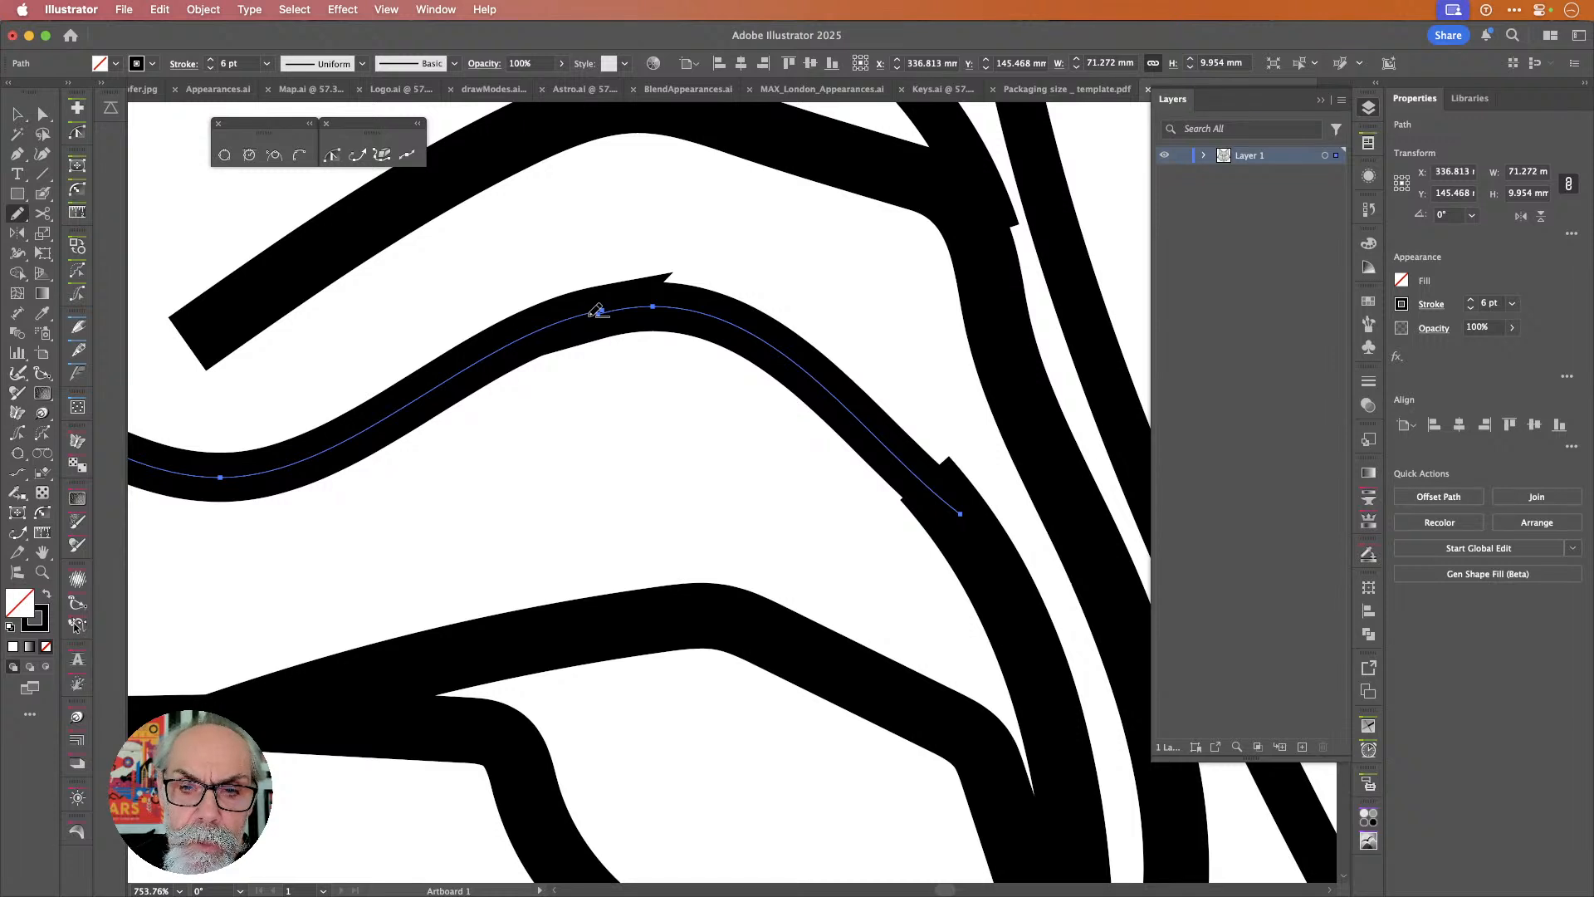
pyautogui.moveTo(596, 312); pyautogui.dragTo(654, 308)
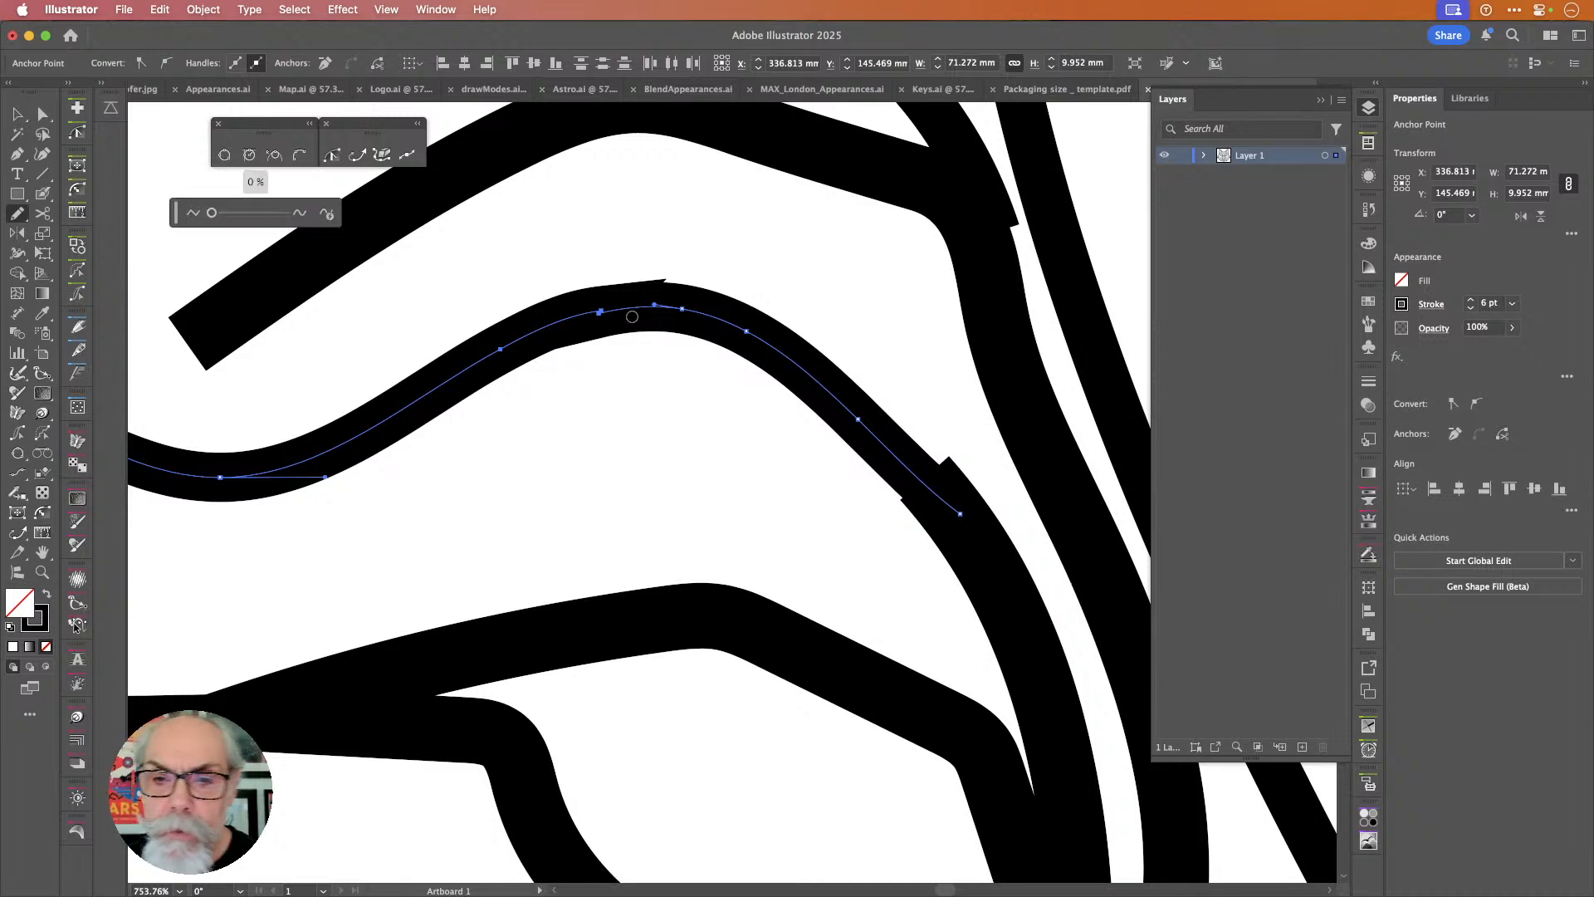
pyautogui.moveTo(509, 341)
pyautogui.mouseDown()
pyautogui.moveTo(618, 305)
pyautogui.moveTo(731, 326)
pyautogui.mouseUp()
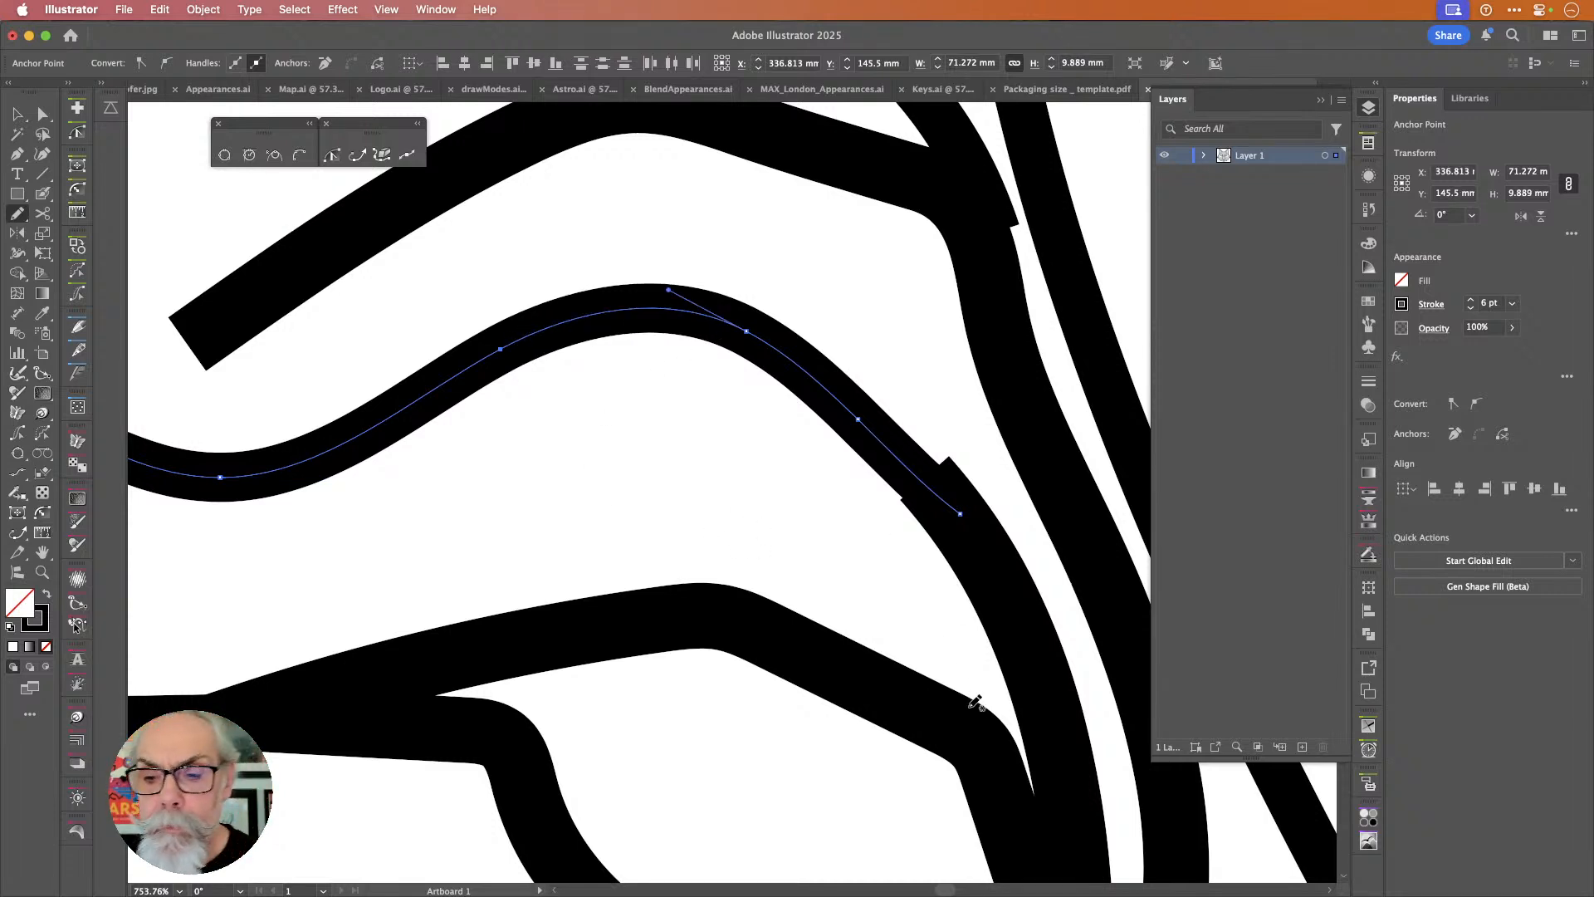
# Redraw the kinked crest of the matching right wavy brow stripe with the Pencil tool to give it a smooth curve.
pyautogui.hscroll(3, 743, 602)
pyautogui.moveTo(743, 602); pyautogui.dragTo(331, 704)
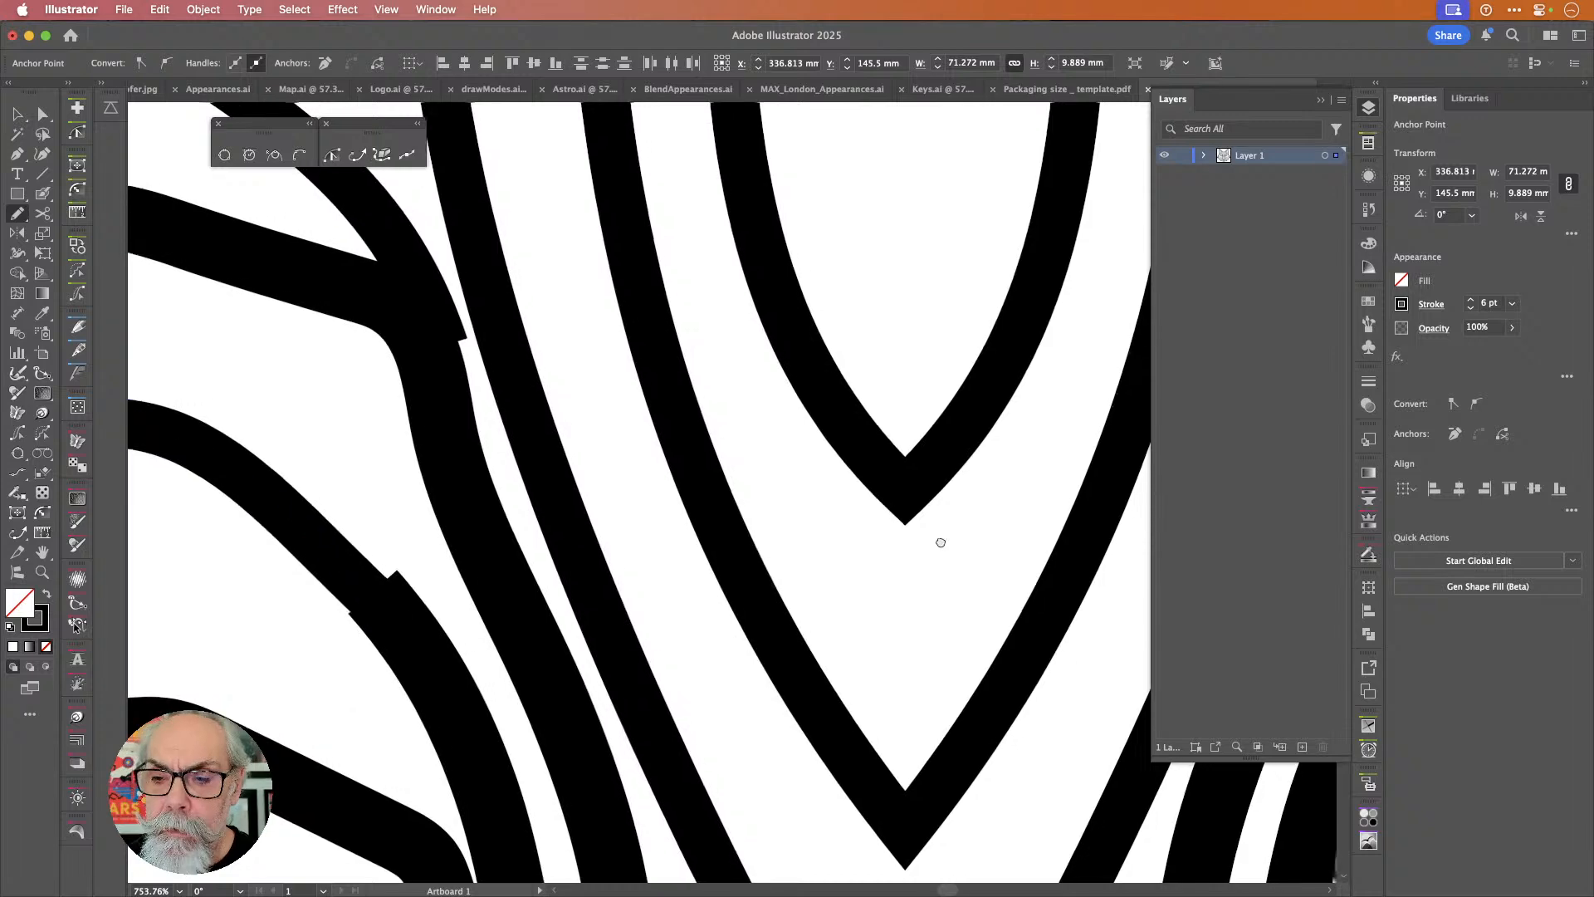
pyautogui.moveTo(939, 541); pyautogui.dragTo(338, 559)
pyautogui.moveTo(936, 562); pyautogui.dragTo(644, 526)
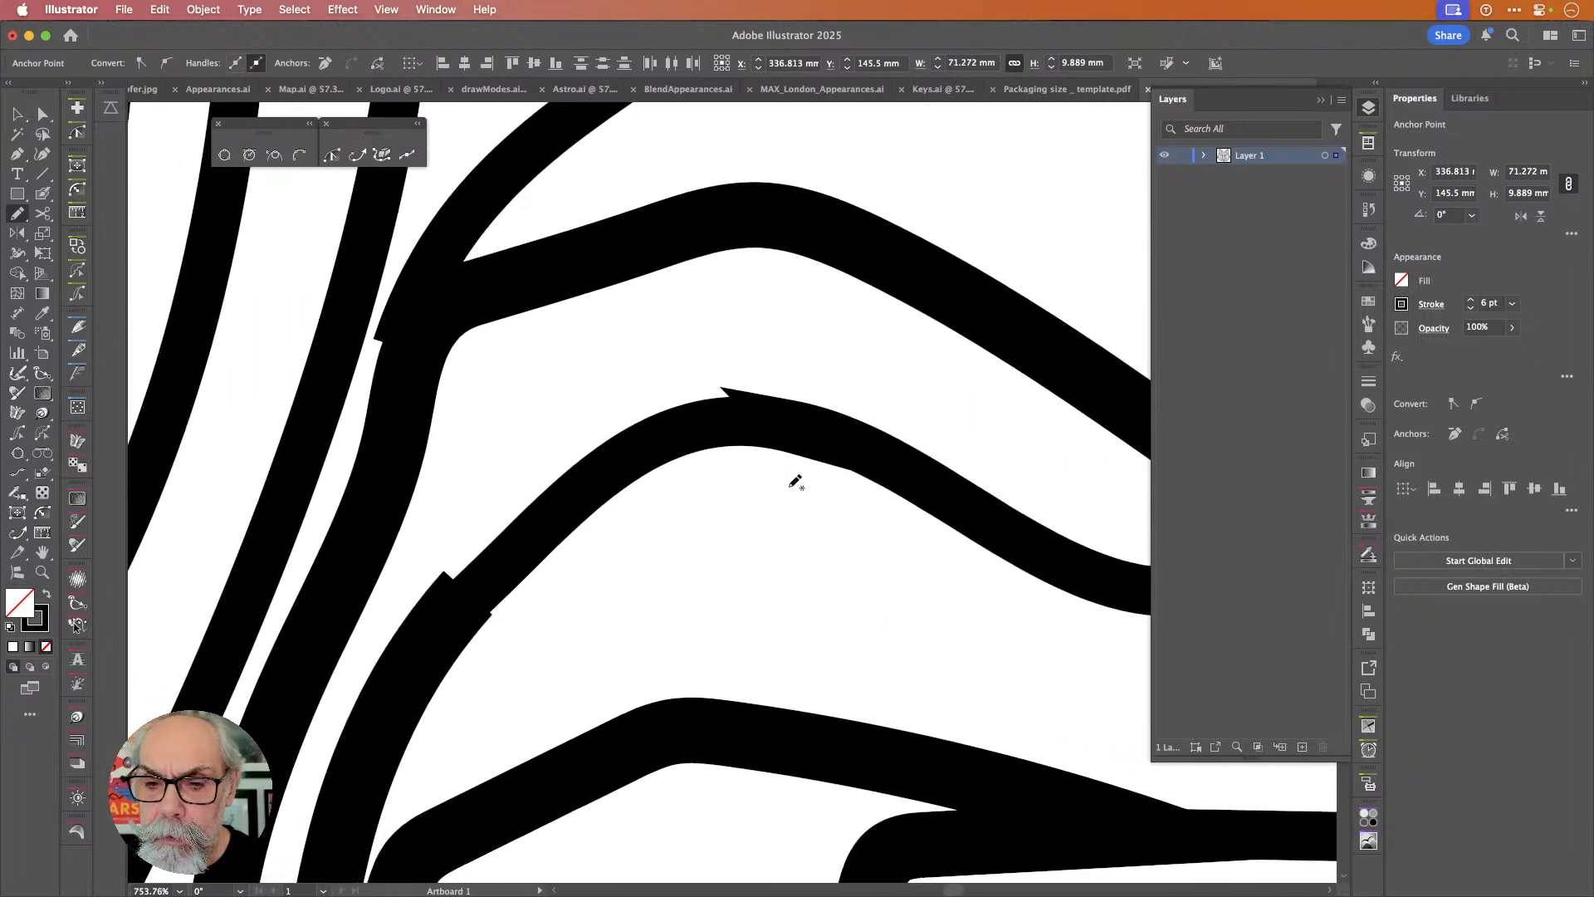
pyautogui.keyDown('super'); pyautogui.click(788, 426); pyautogui.keyUp('super')
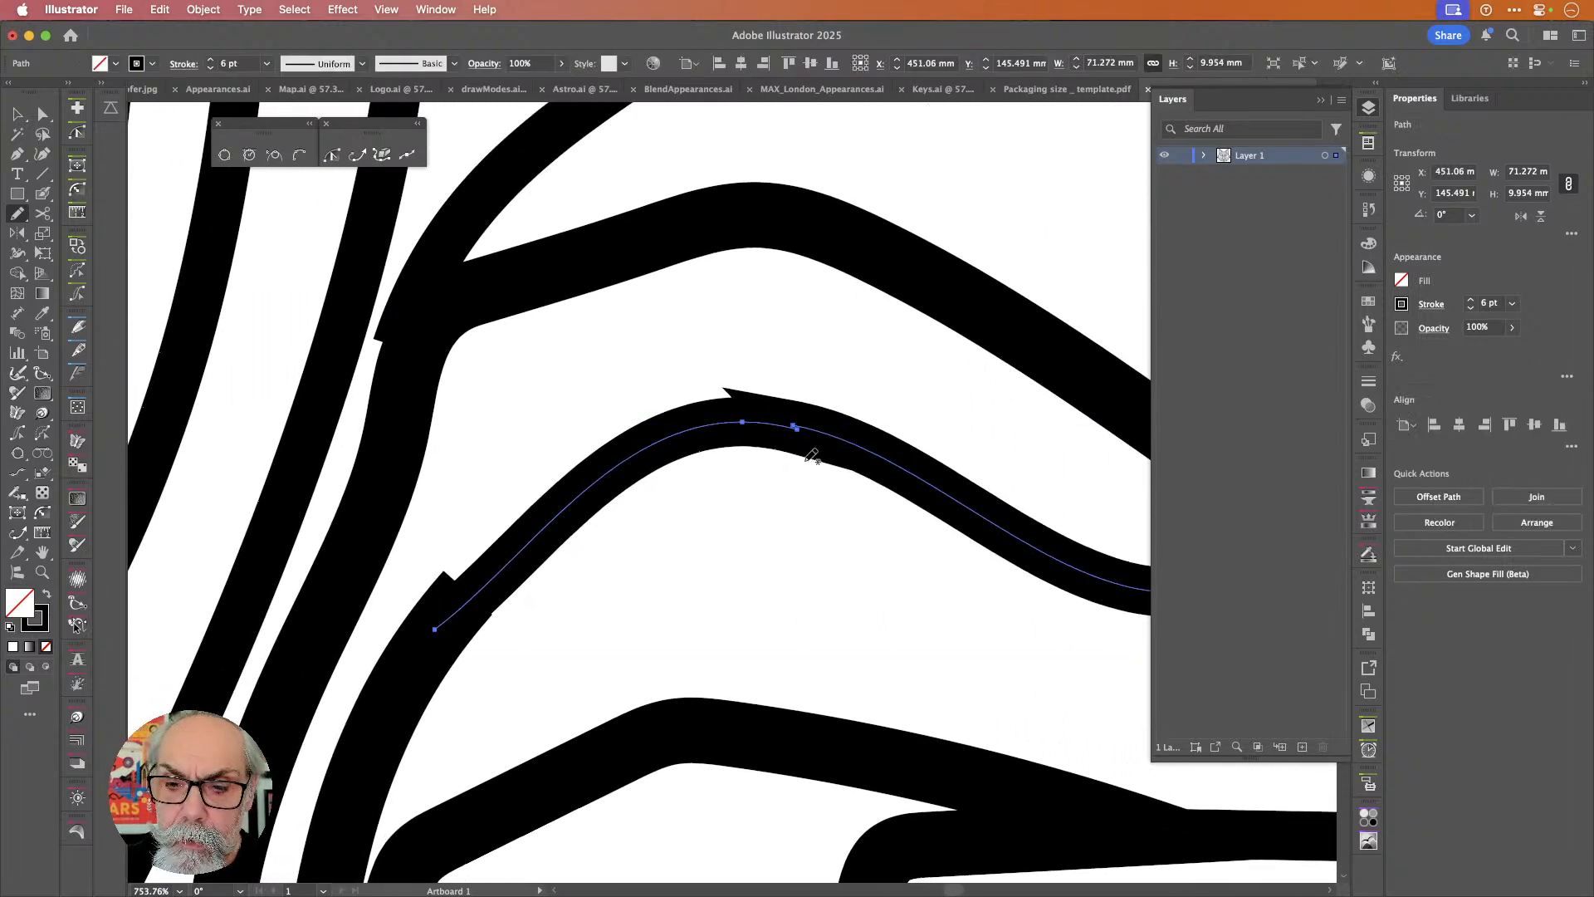
pyautogui.moveTo(843, 438)
pyautogui.mouseDown()
pyautogui.moveTo(840, 424)
pyautogui.moveTo(846, 446)
pyautogui.moveTo(779, 442)
pyautogui.moveTo(867, 451)
pyautogui.mouseUp()
pyautogui.press('super+z')
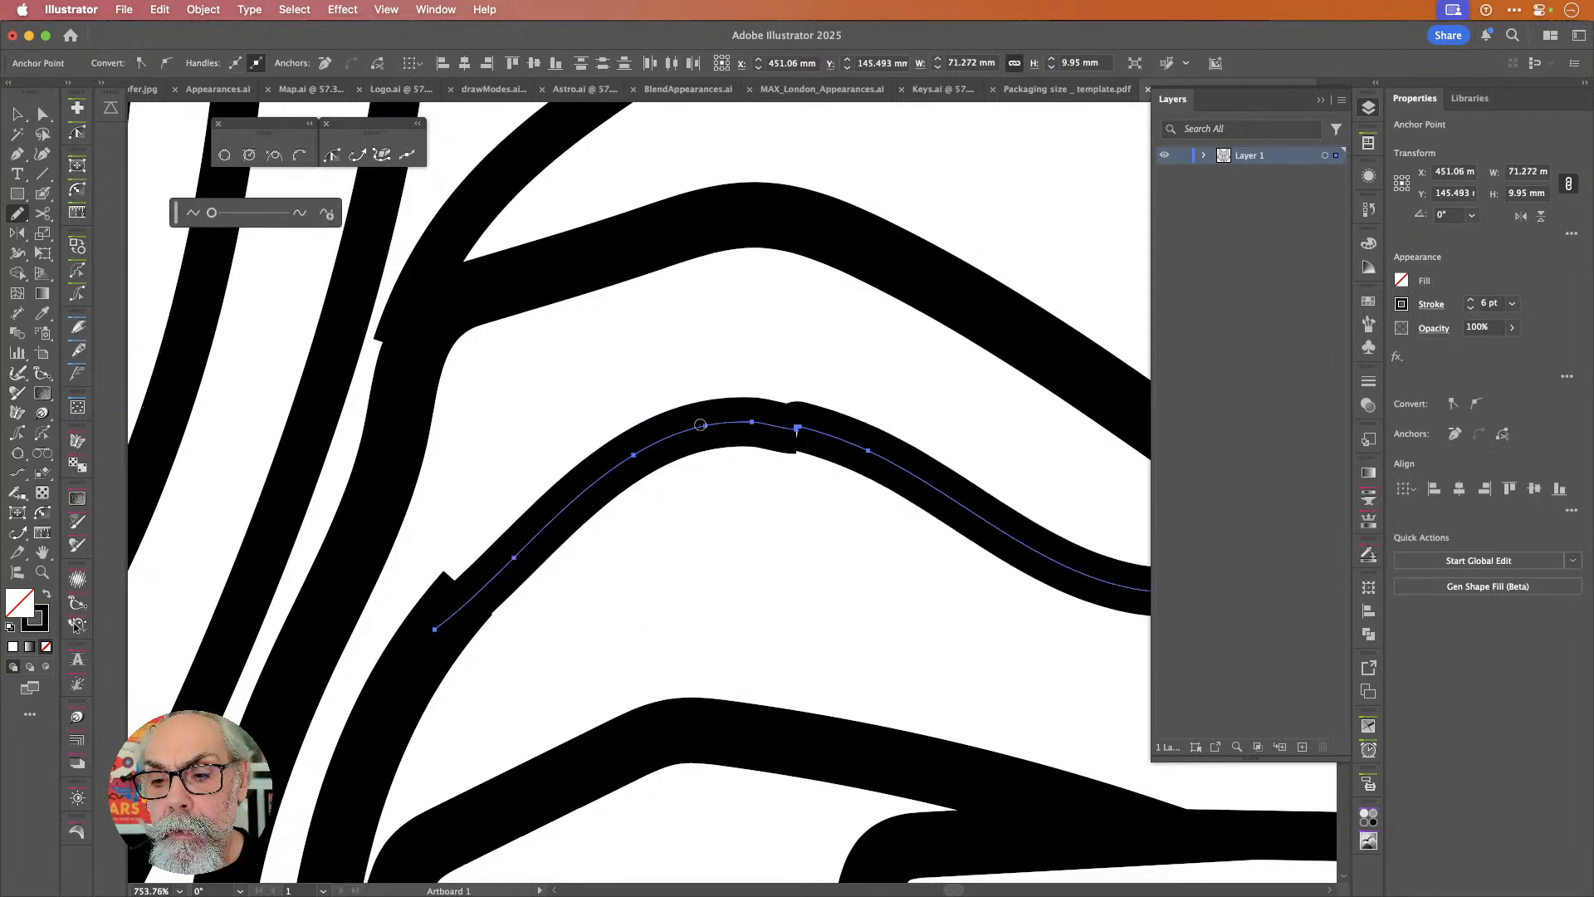
pyautogui.moveTo(744, 436)
pyautogui.mouseDown()
pyautogui.moveTo(781, 426)
pyautogui.moveTo(886, 467)
pyautogui.mouseUp()
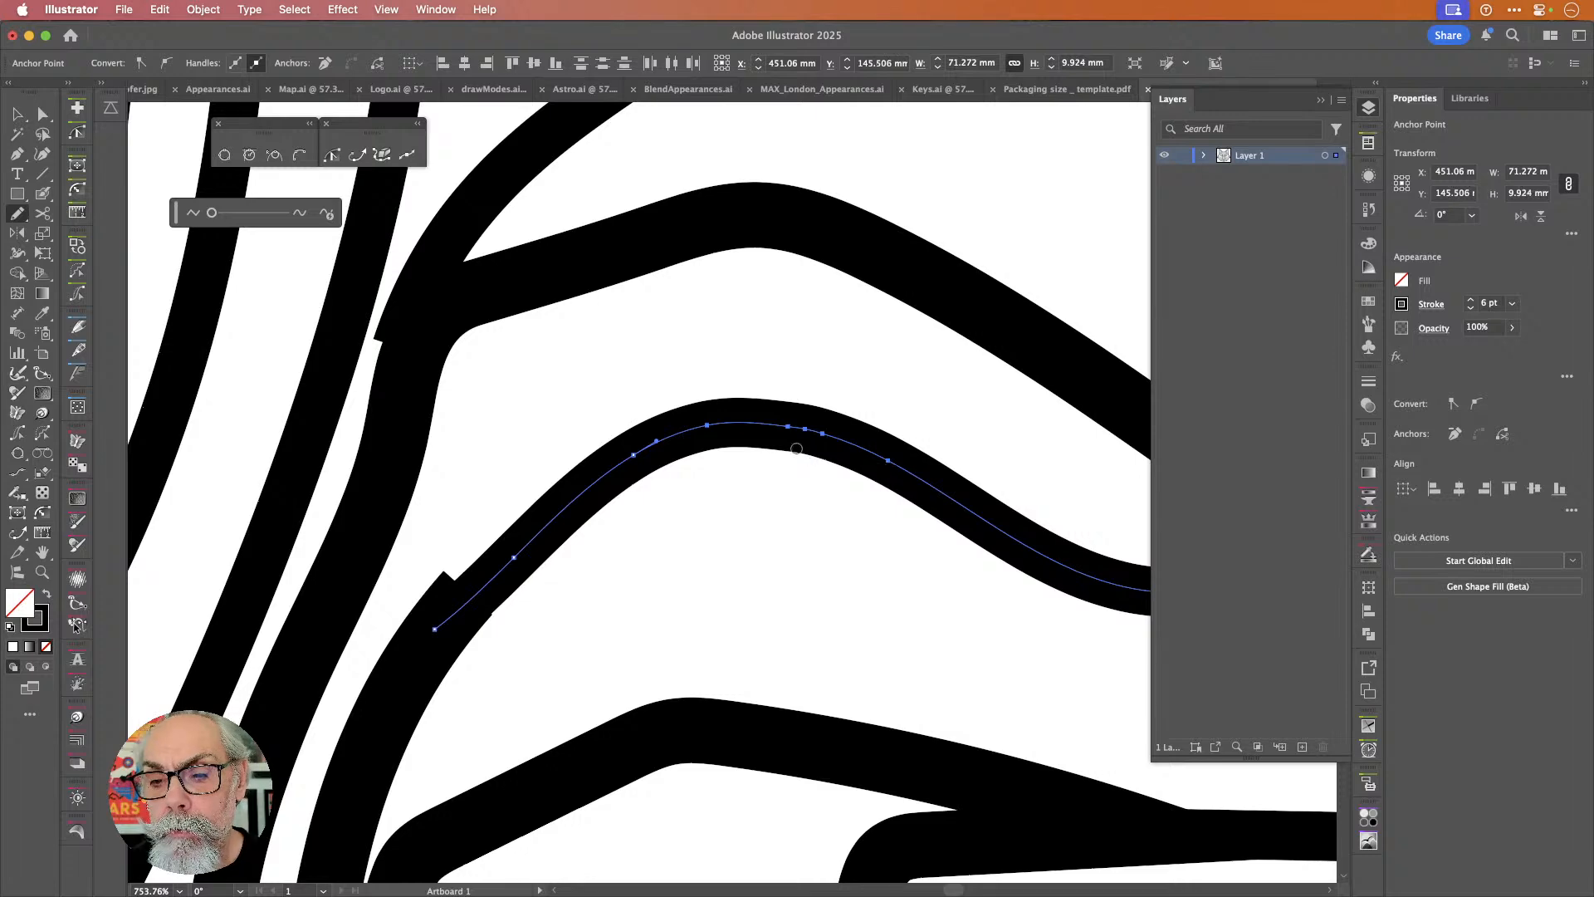
pyautogui.moveTo(712, 431); pyautogui.dragTo(888, 457)
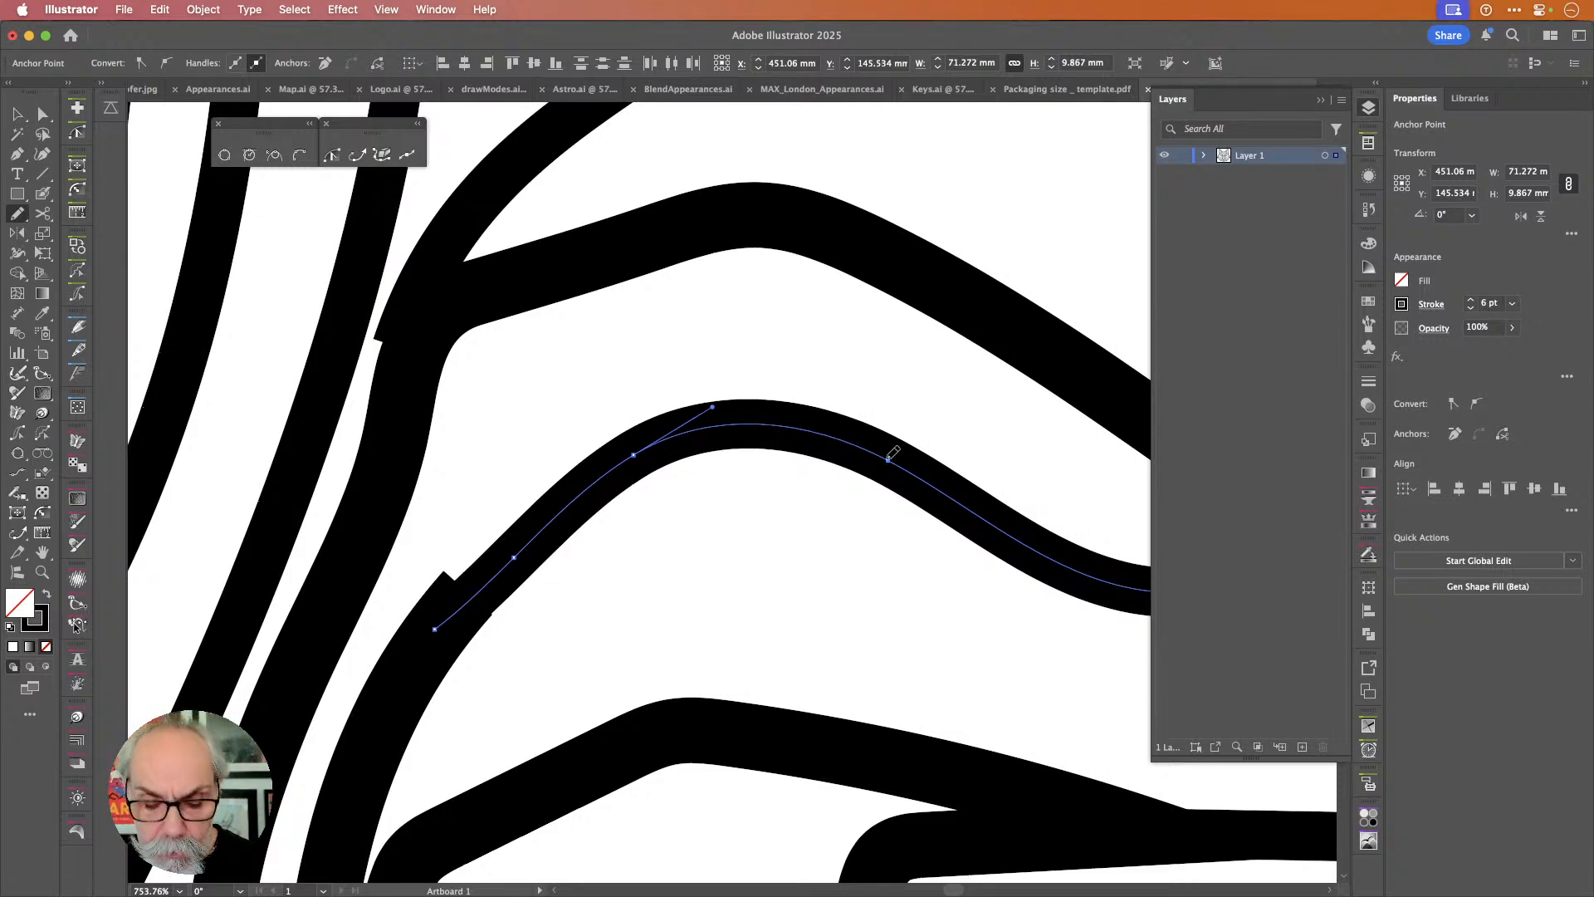
# Delete the pointed muzzle outline that sits directly above the fox's nose.
pyautogui.scroll(-10, 905, 497)
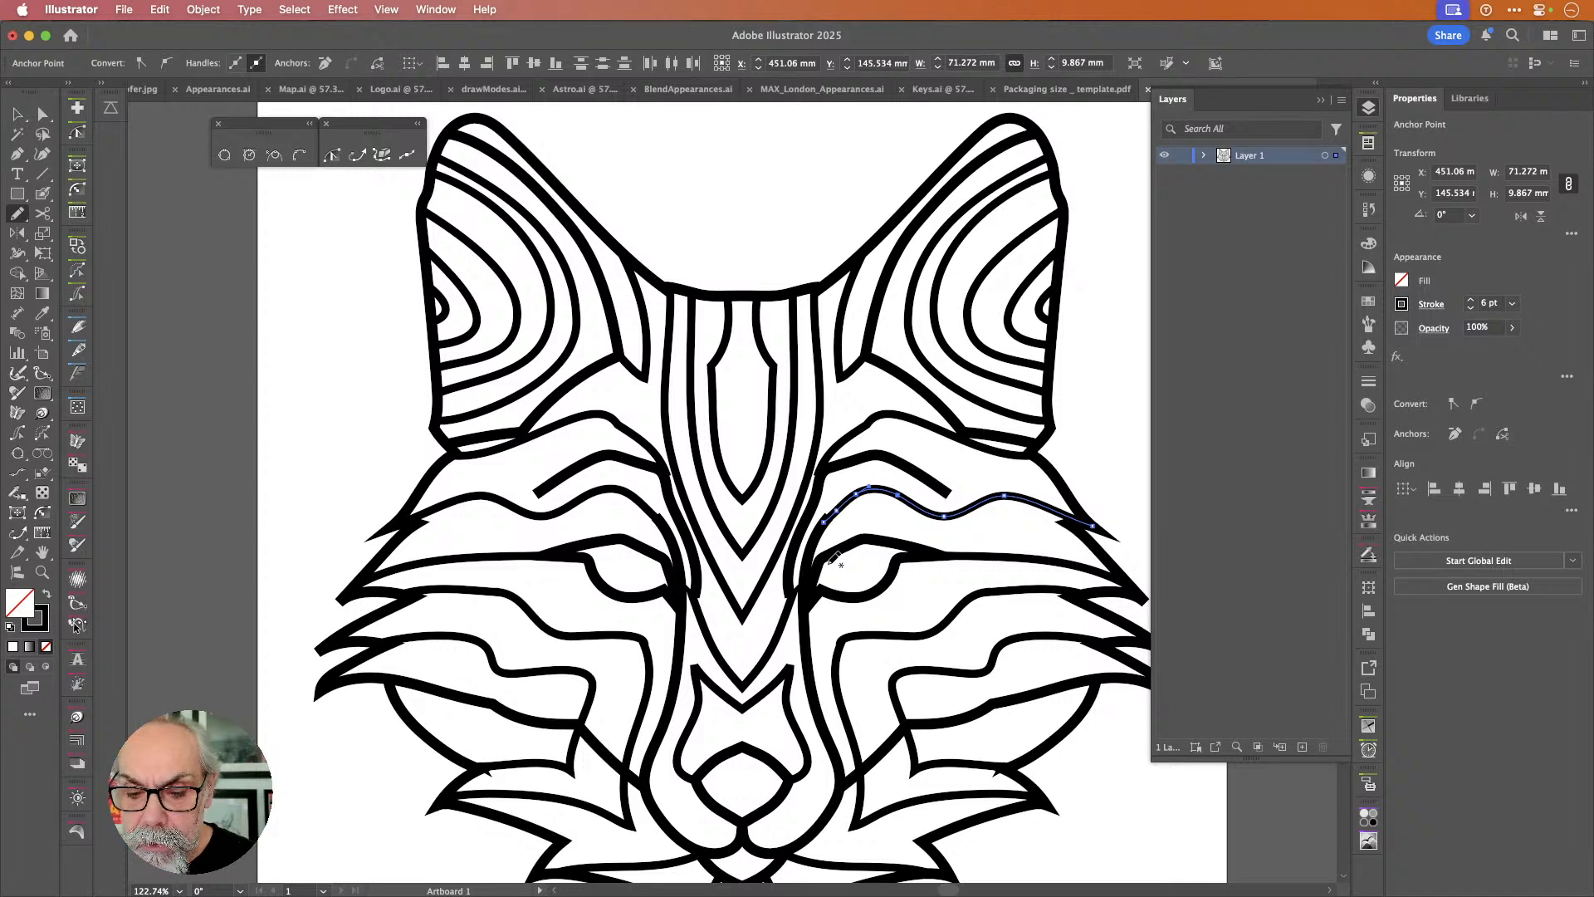
pyautogui.scroll(-5, 834, 558)
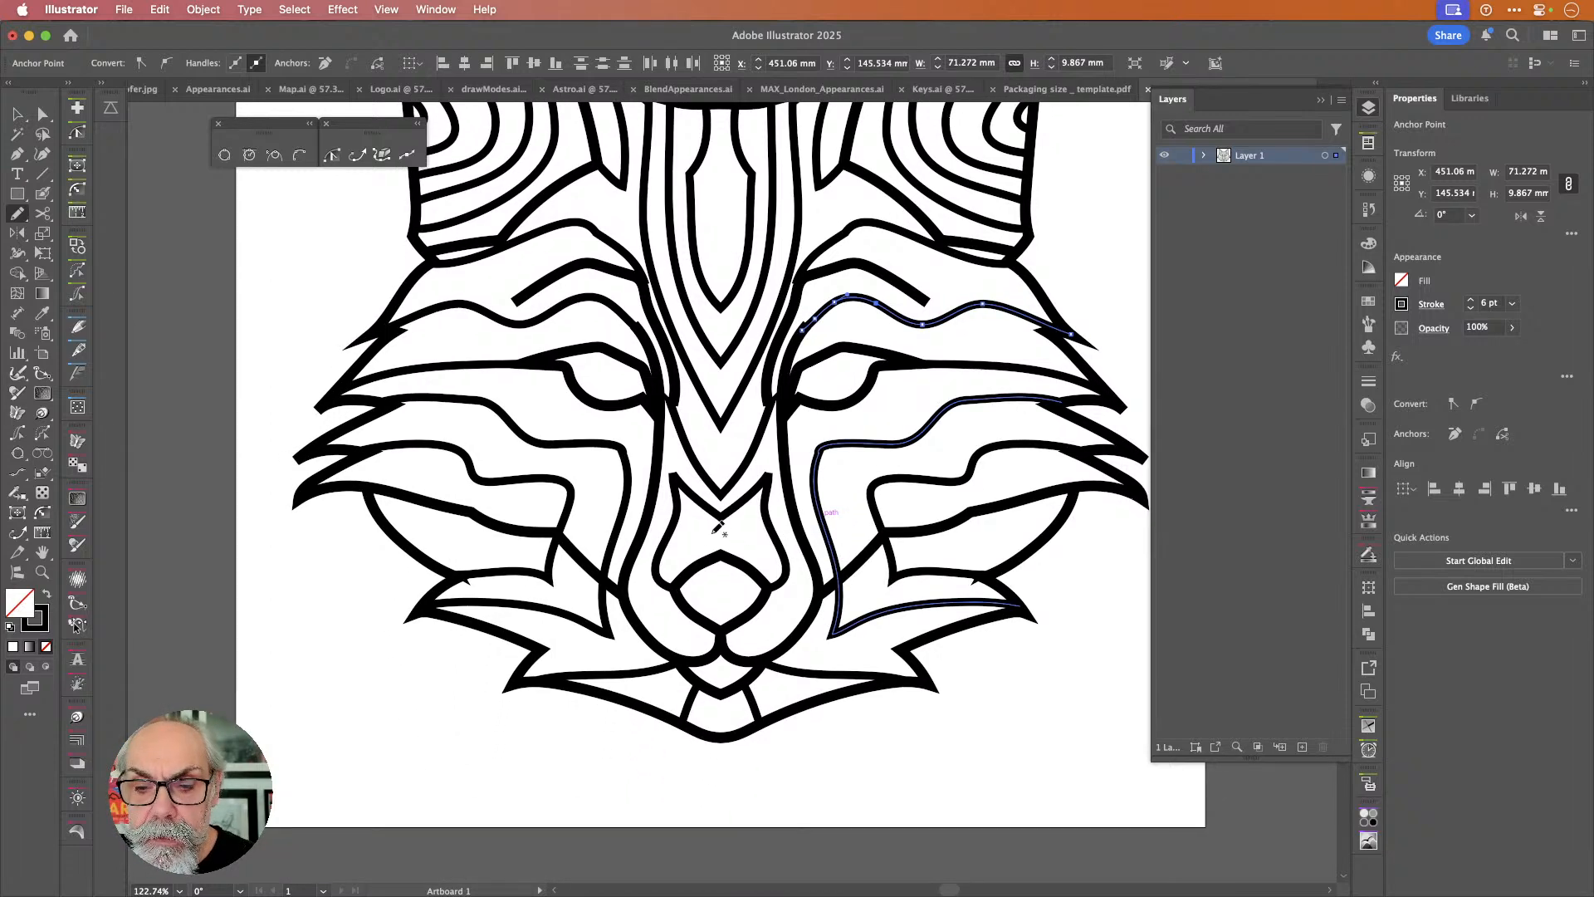
pyautogui.press('v')
pyautogui.click(713, 514)
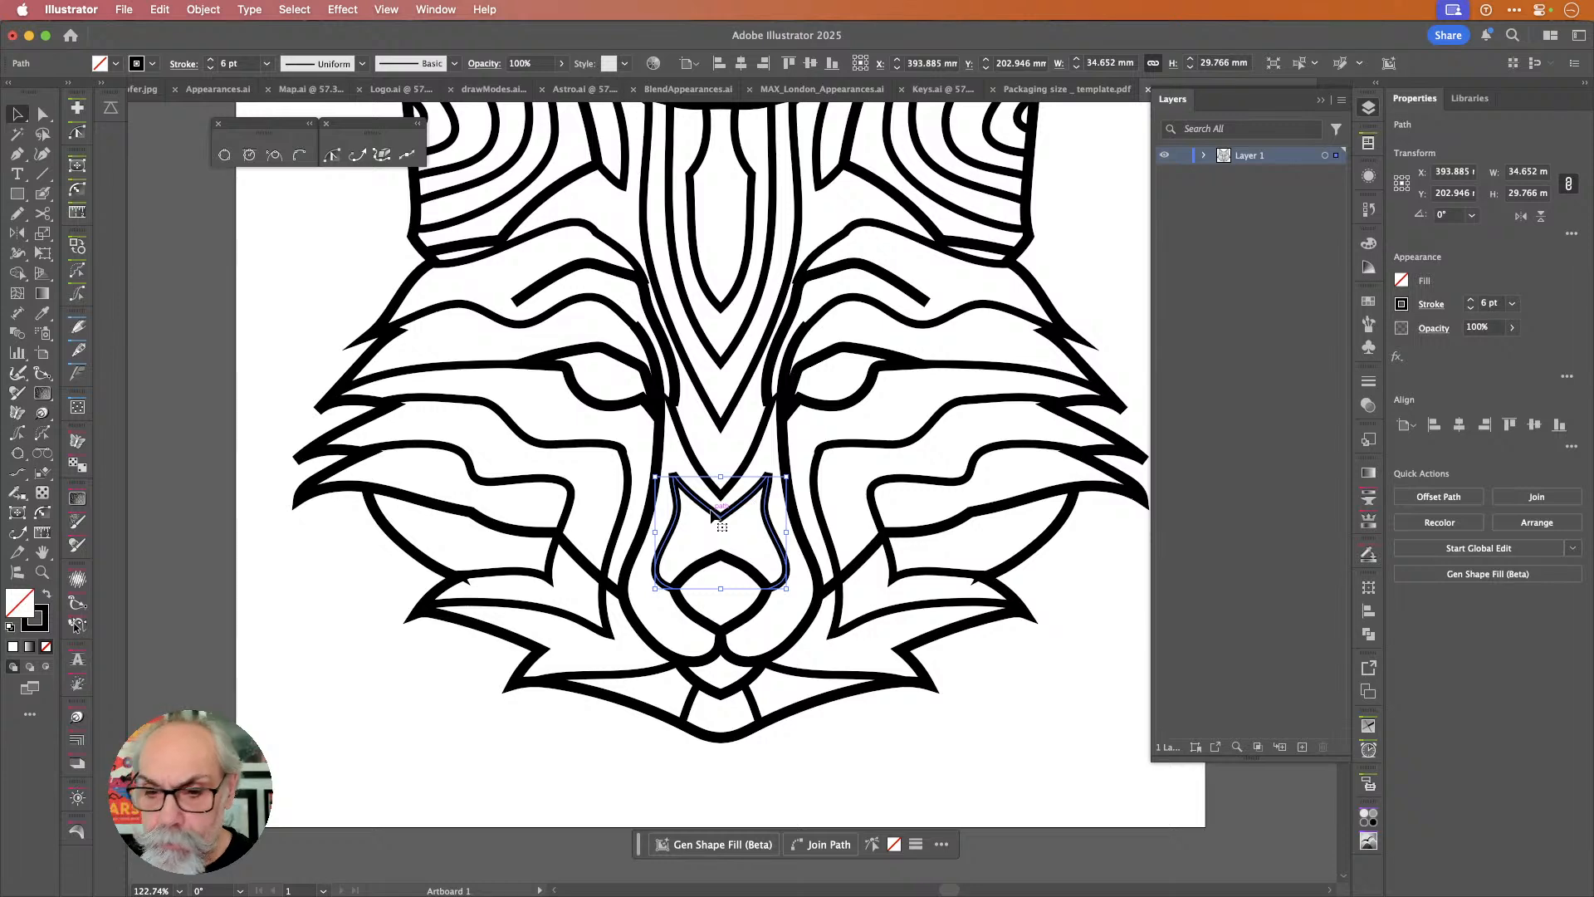
pyautogui.press('Delete')
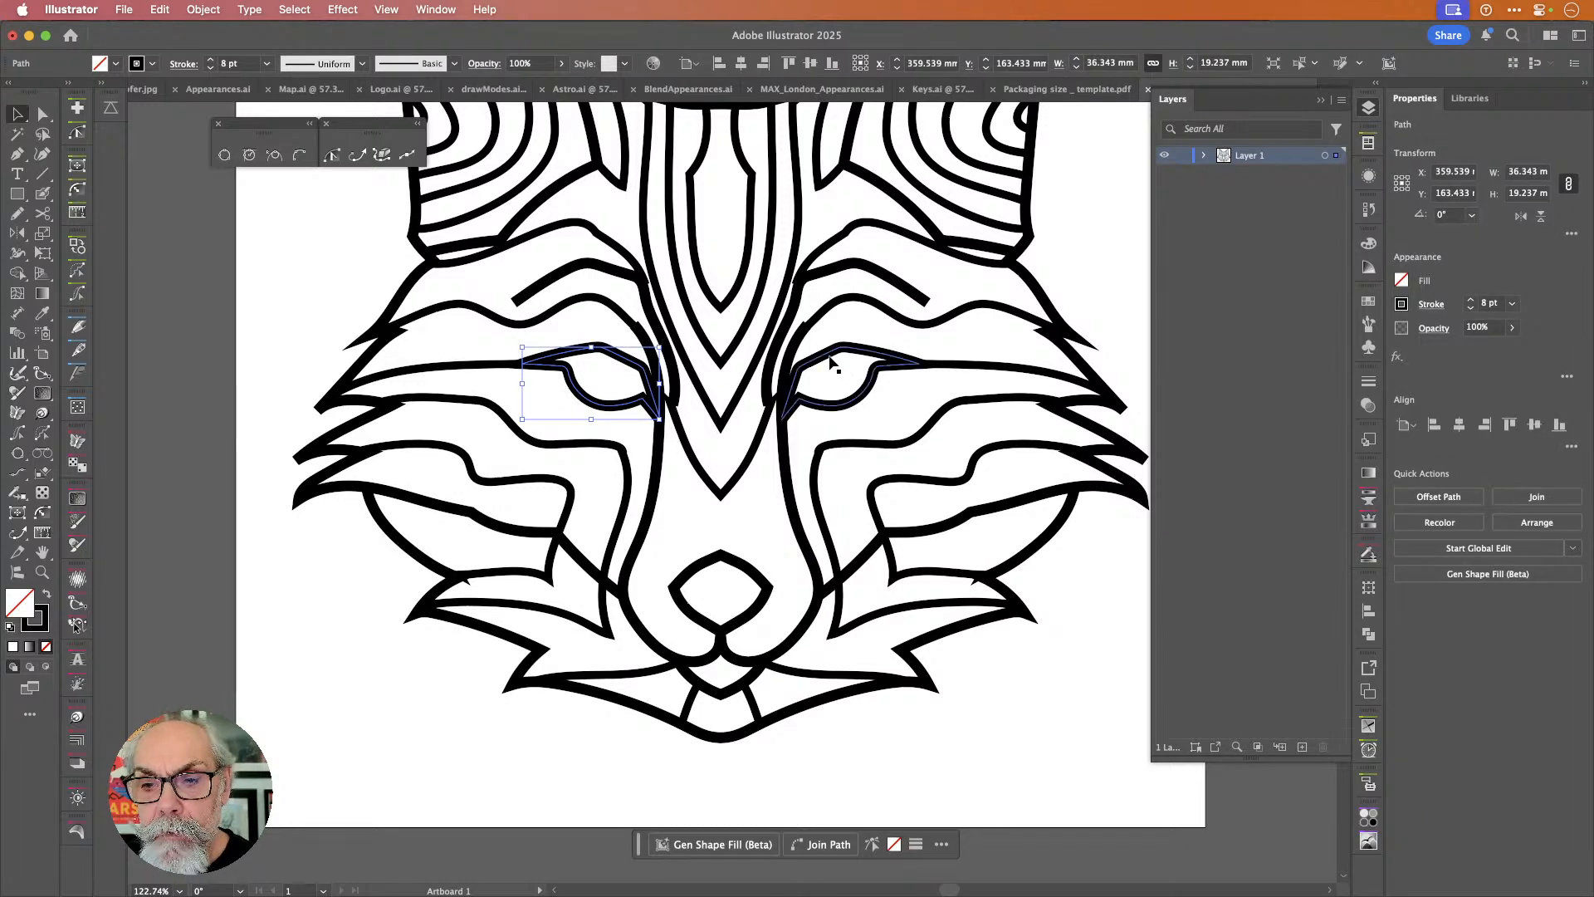
# Swap the fill and stroke of both eye outlines so the eyes are solid black without a stroke.
pyautogui.keyDown('shift'); pyautogui.click(826, 358); pyautogui.keyUp('shift')
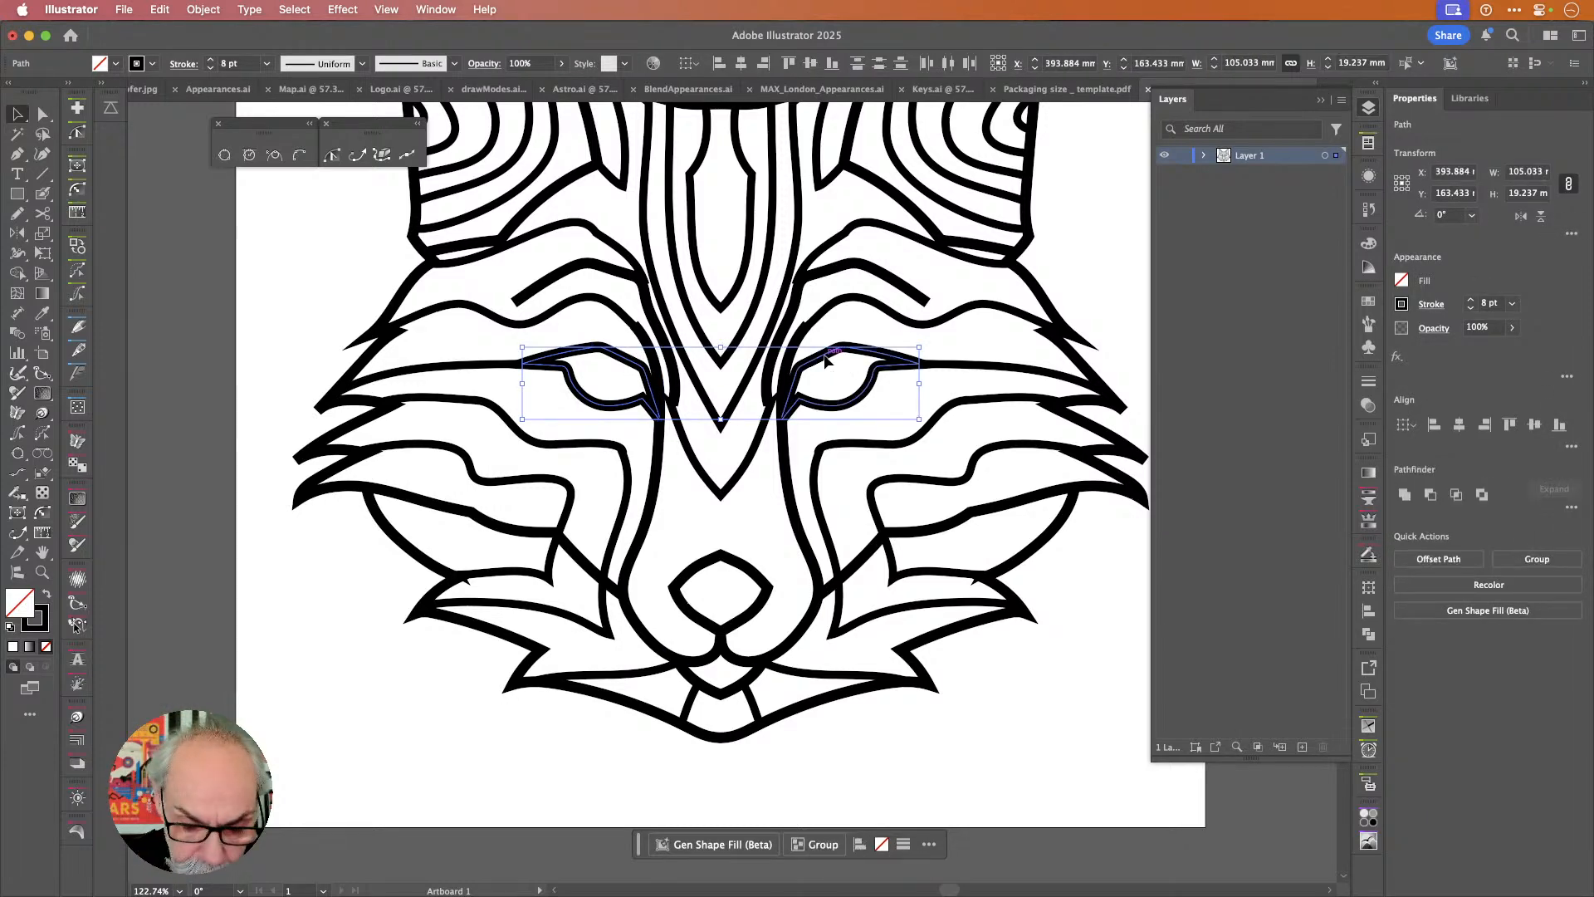
pyautogui.hotkey('shift', 'x')
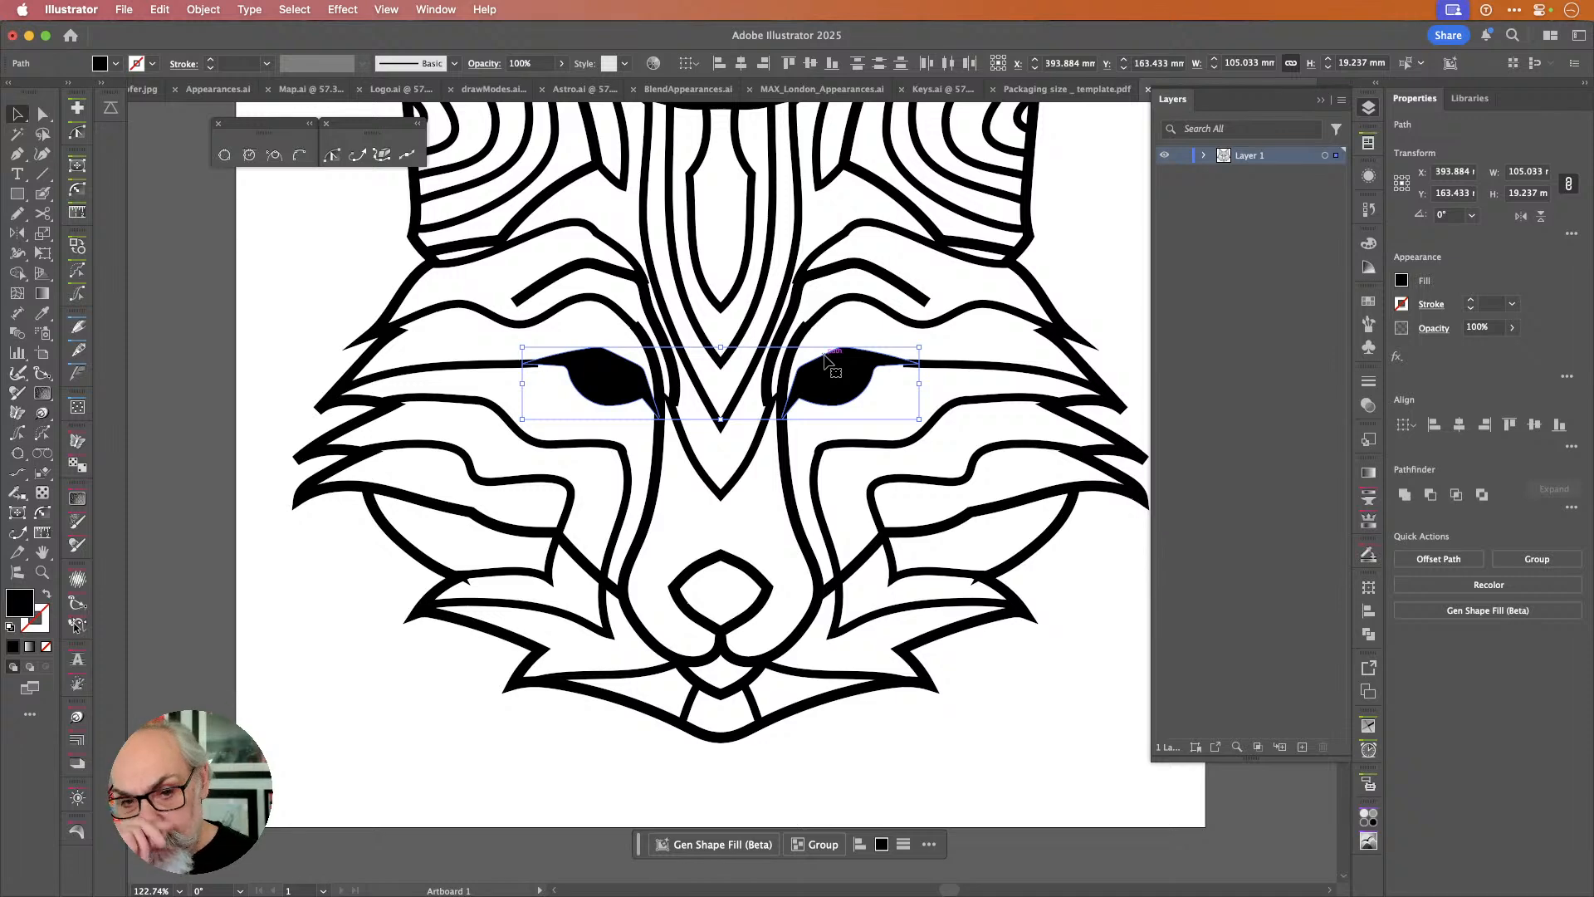
pyautogui.press('a')
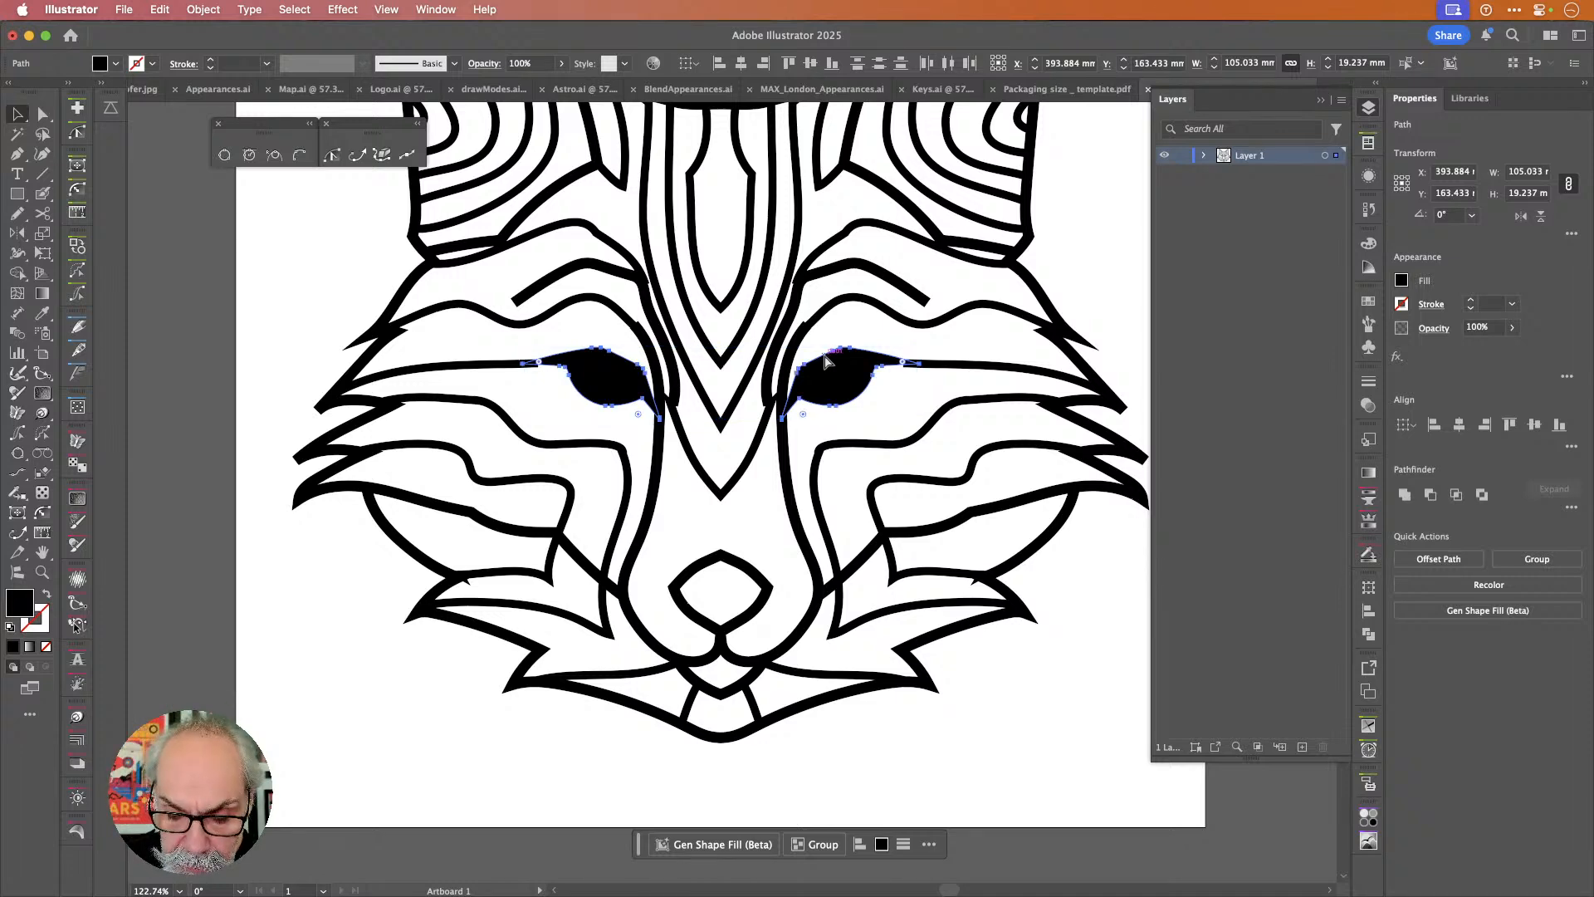
pyautogui.press('super+0')
pyautogui.press('v')
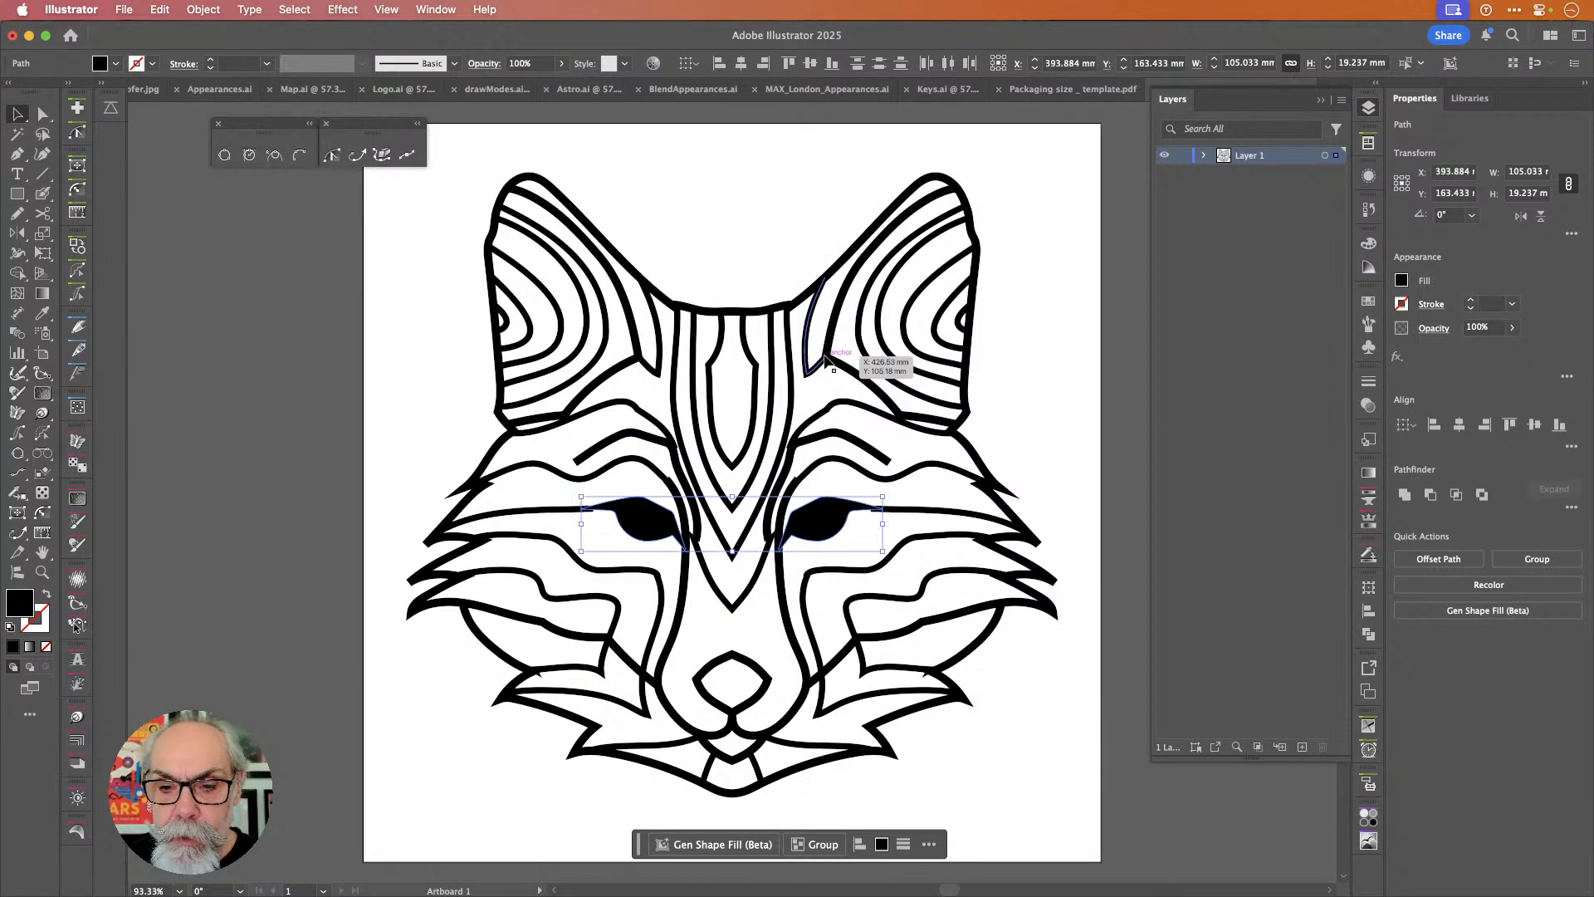
# Try offsetting both solid eye shapes by 1 mm with miter joins and uniting the resulting paths.
pyautogui.press('alt')
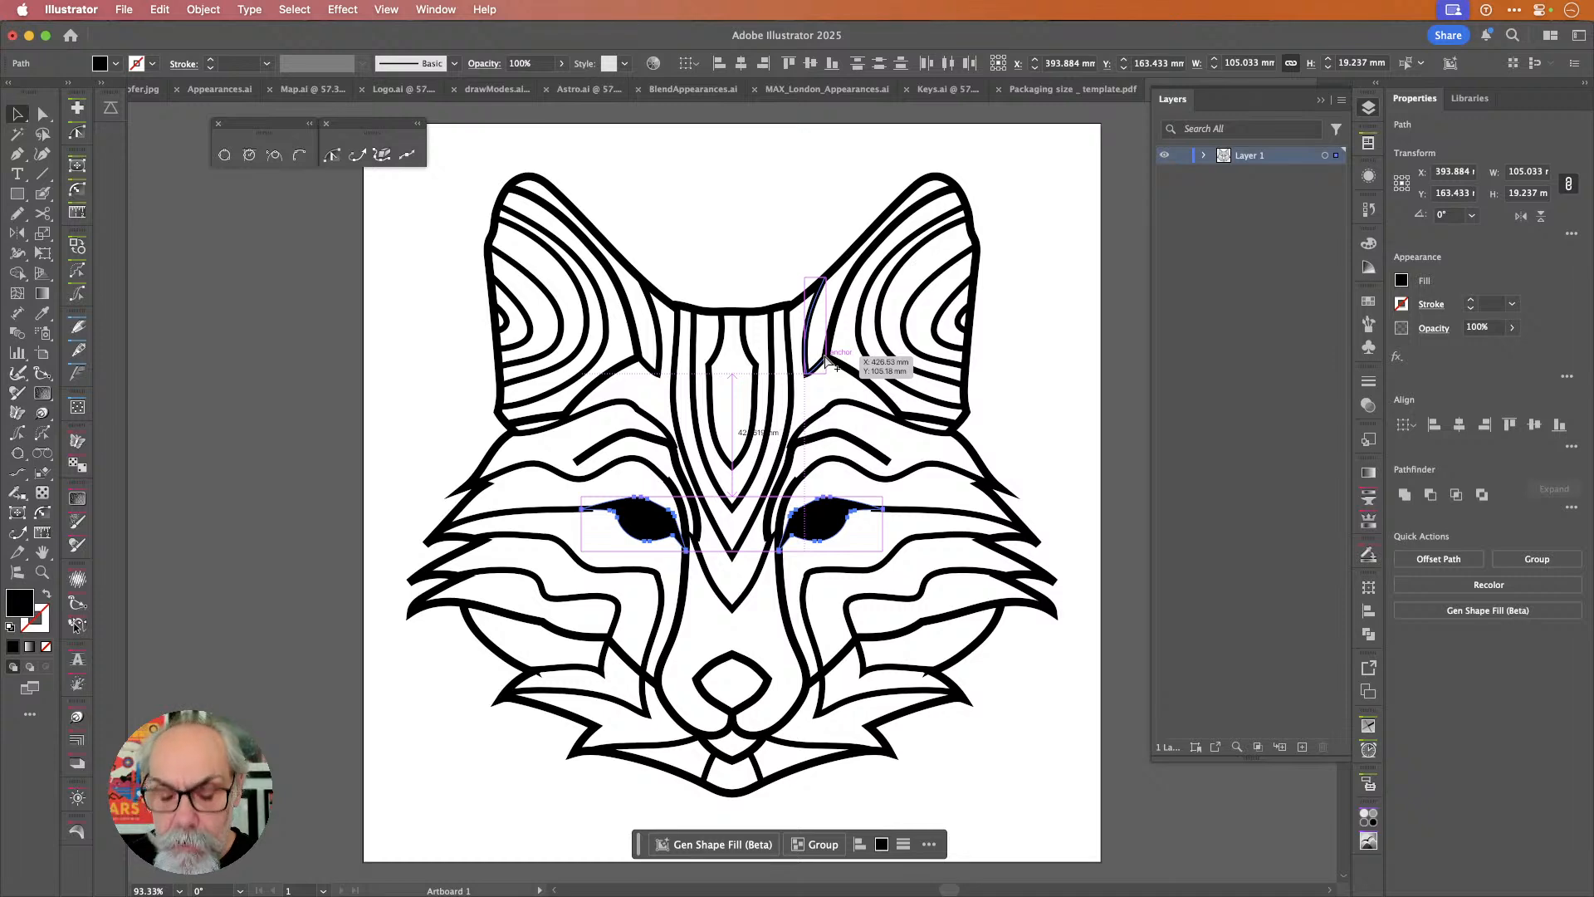
pyautogui.press('alt+super+o')
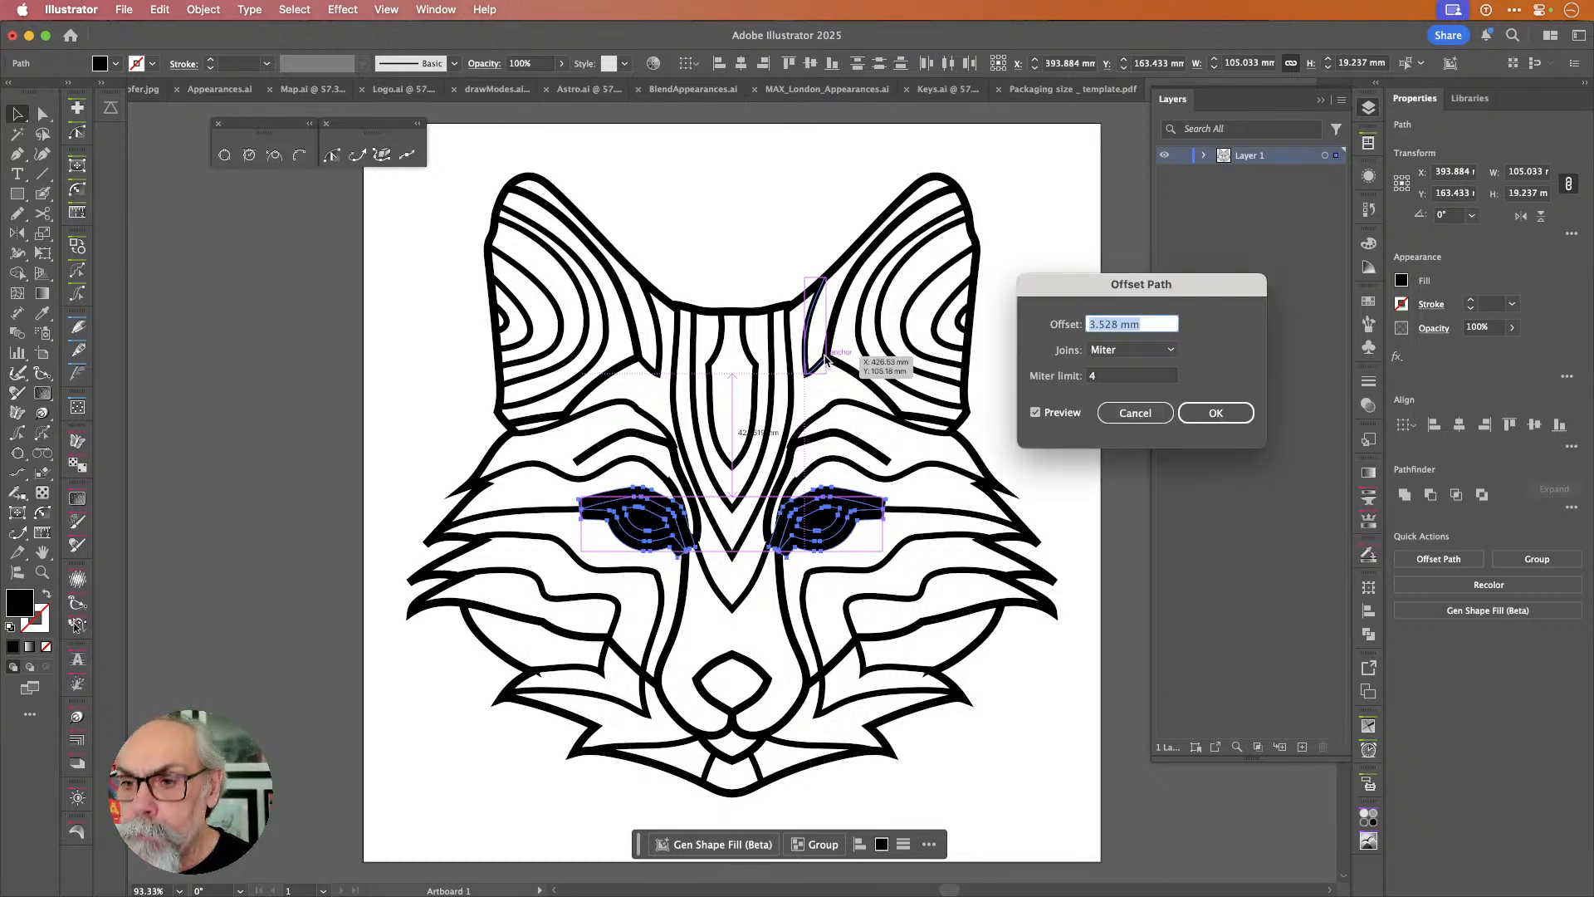
pyautogui.write('2')
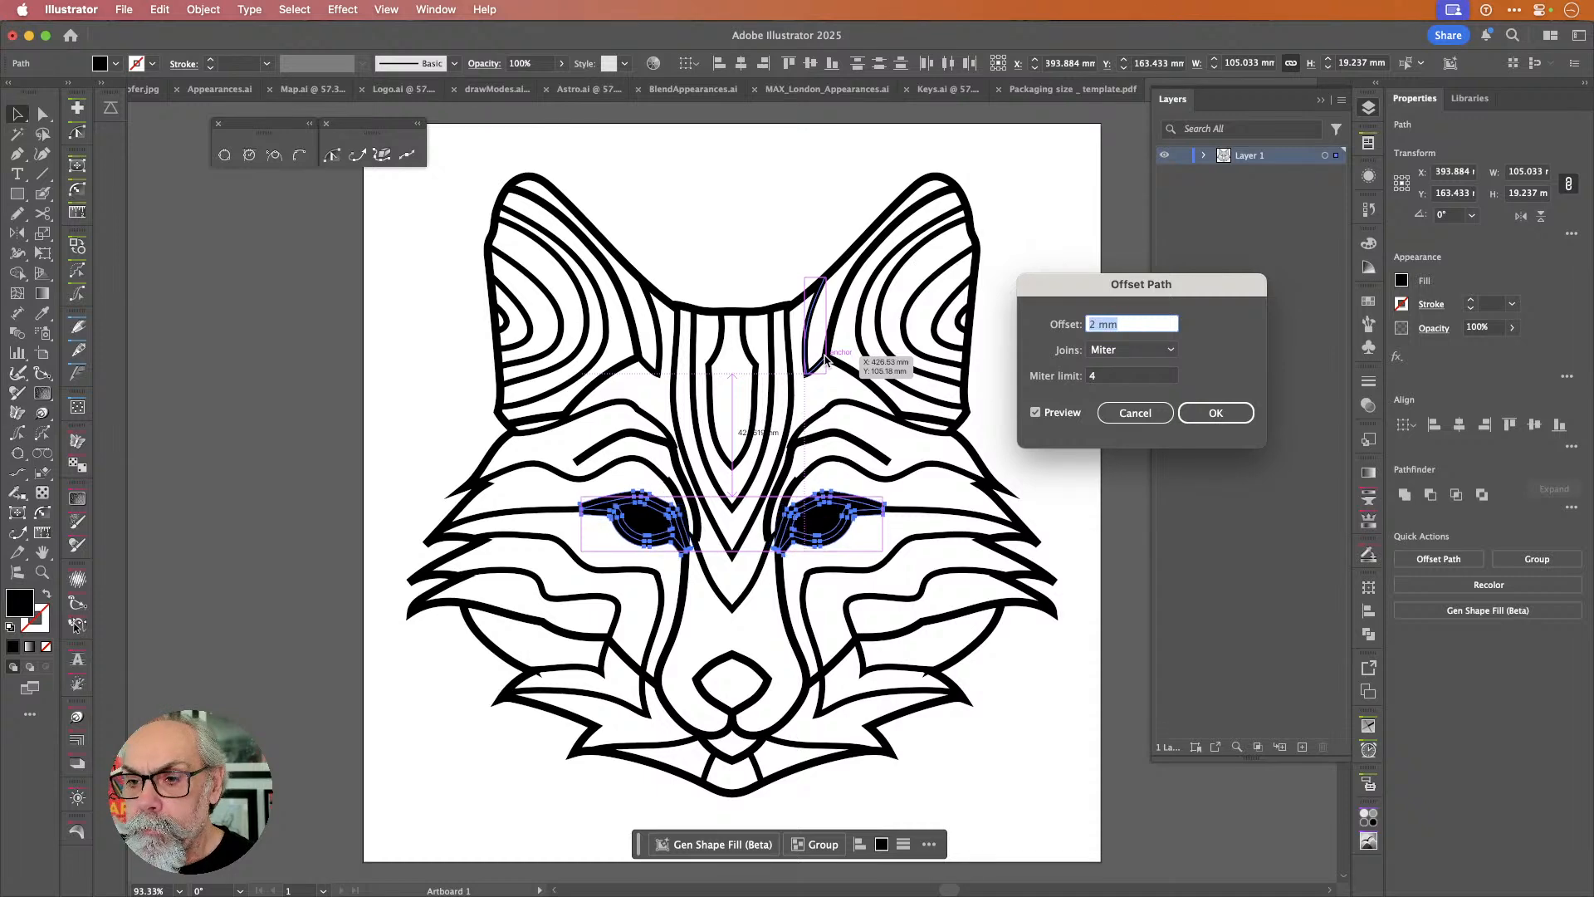
pyautogui.press('Down')
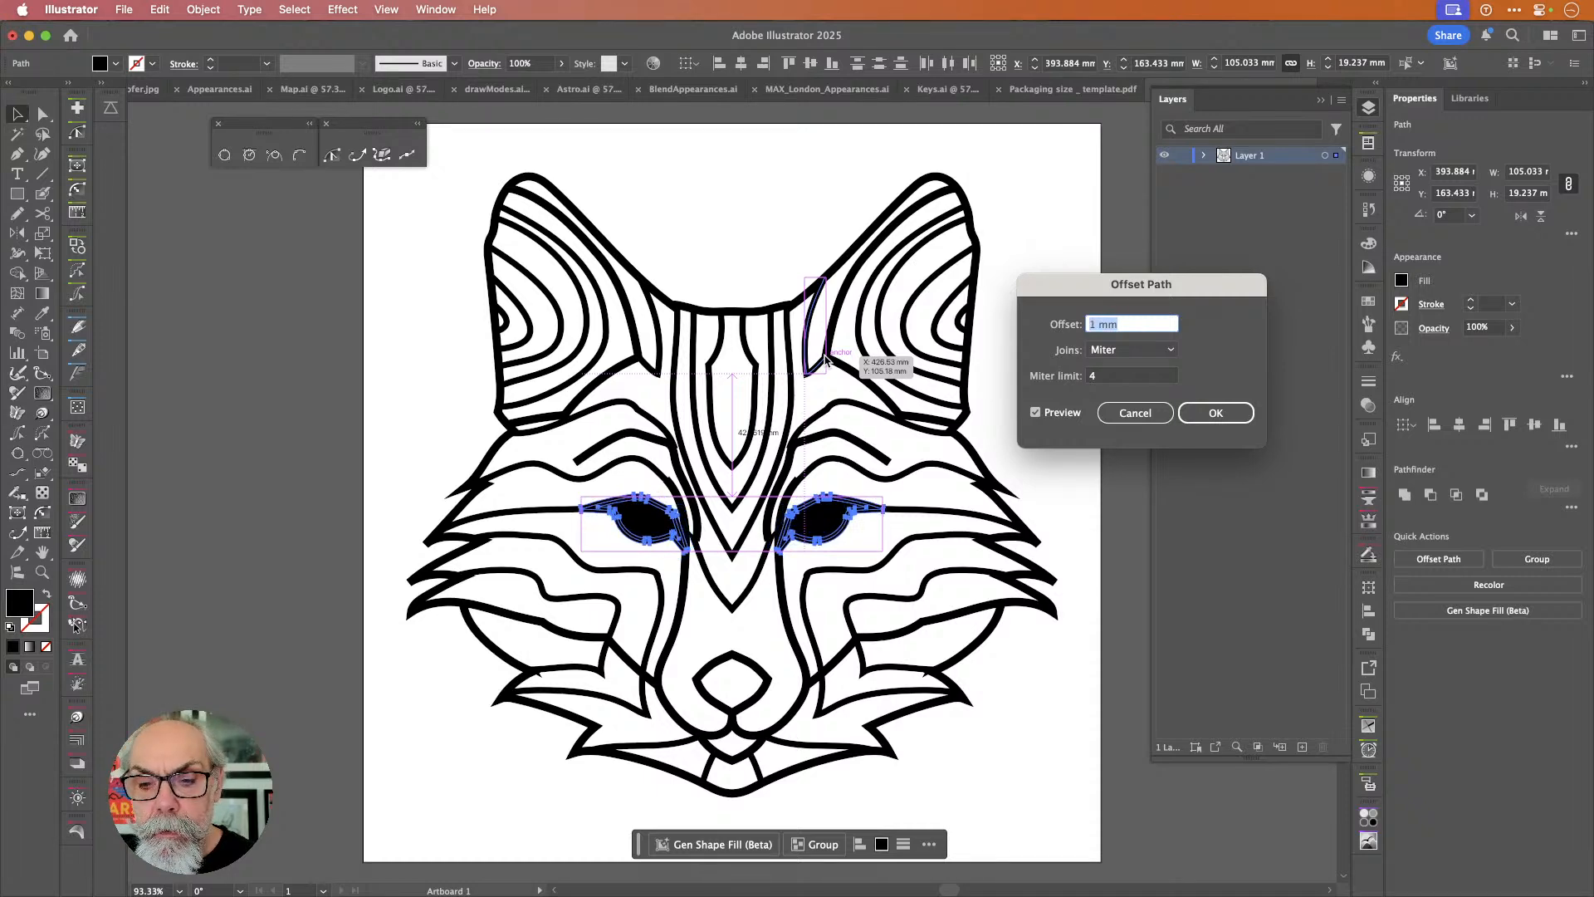
pyautogui.press('Return')
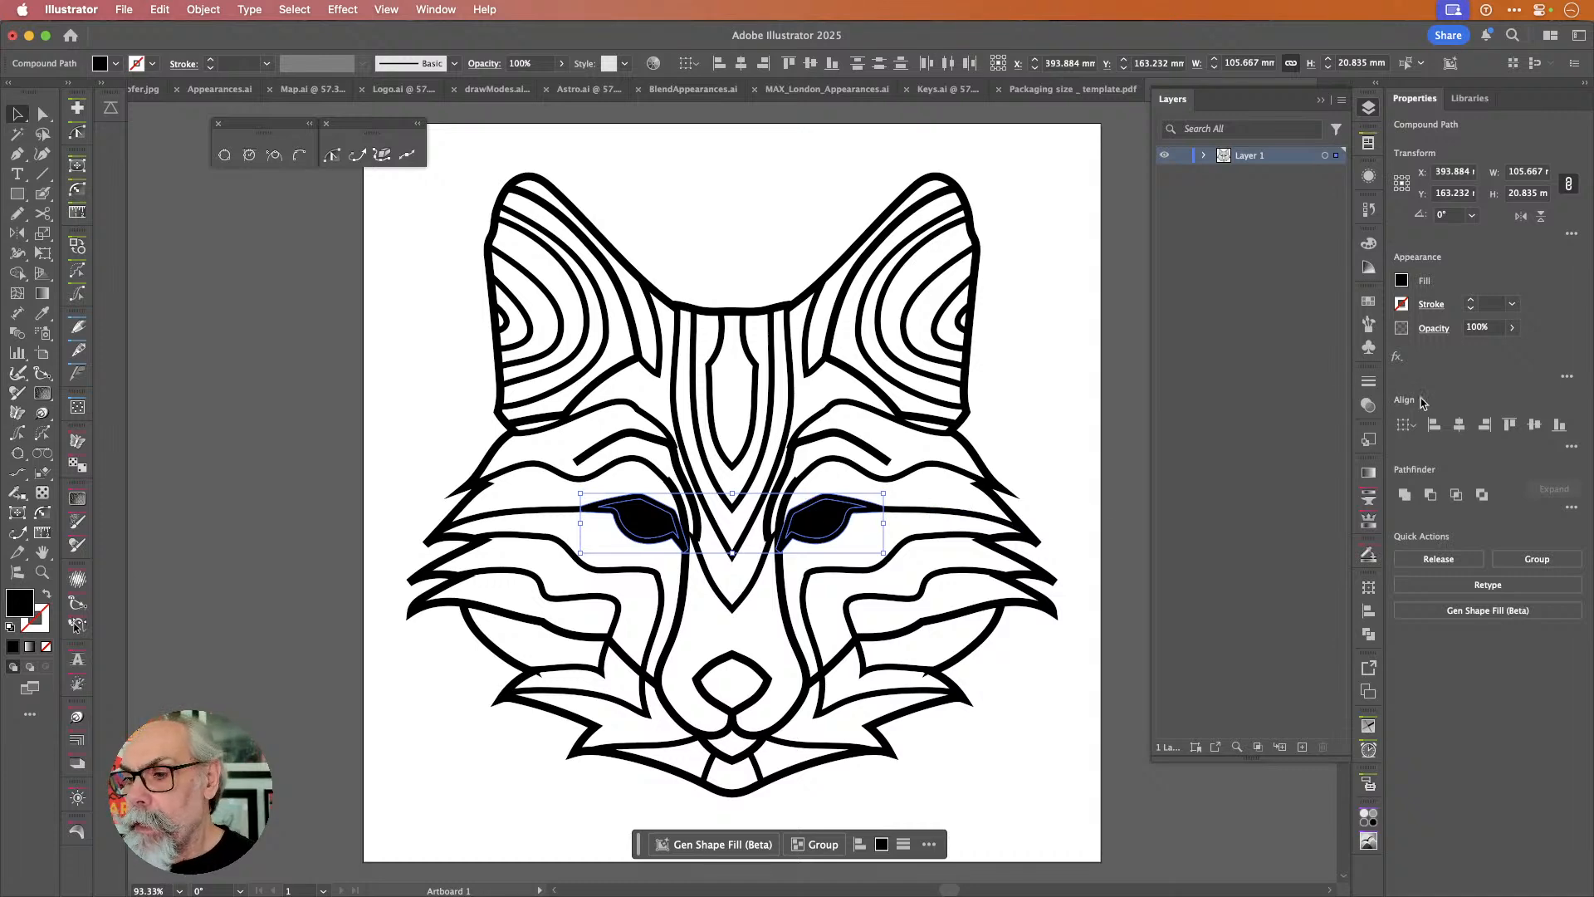
pyautogui.click(1403, 496)
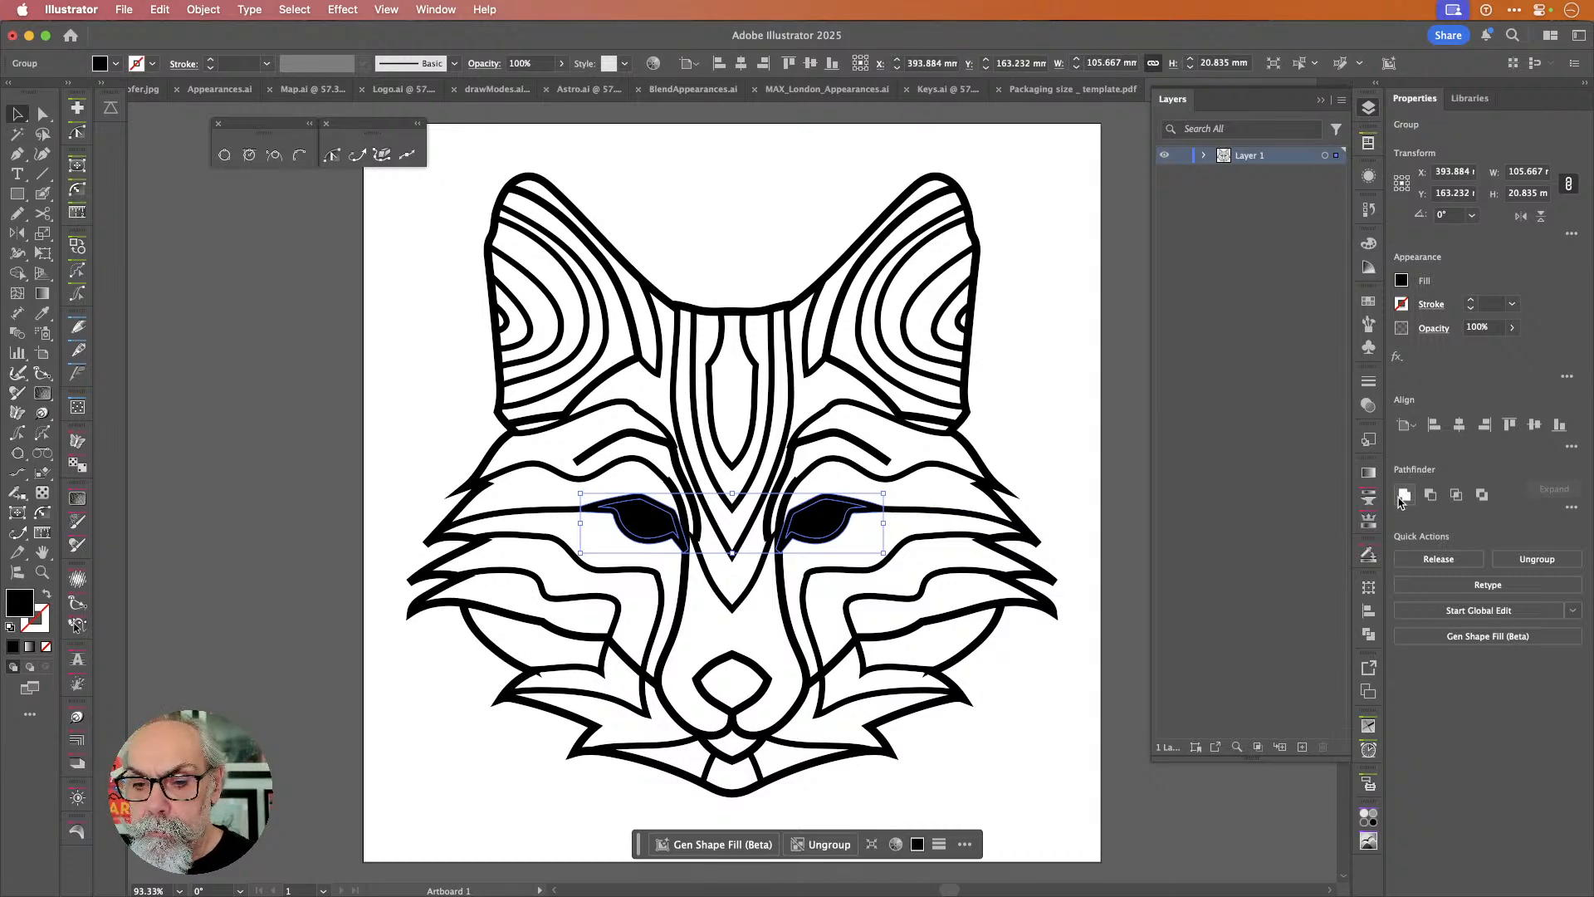
pyautogui.click(1058, 491)
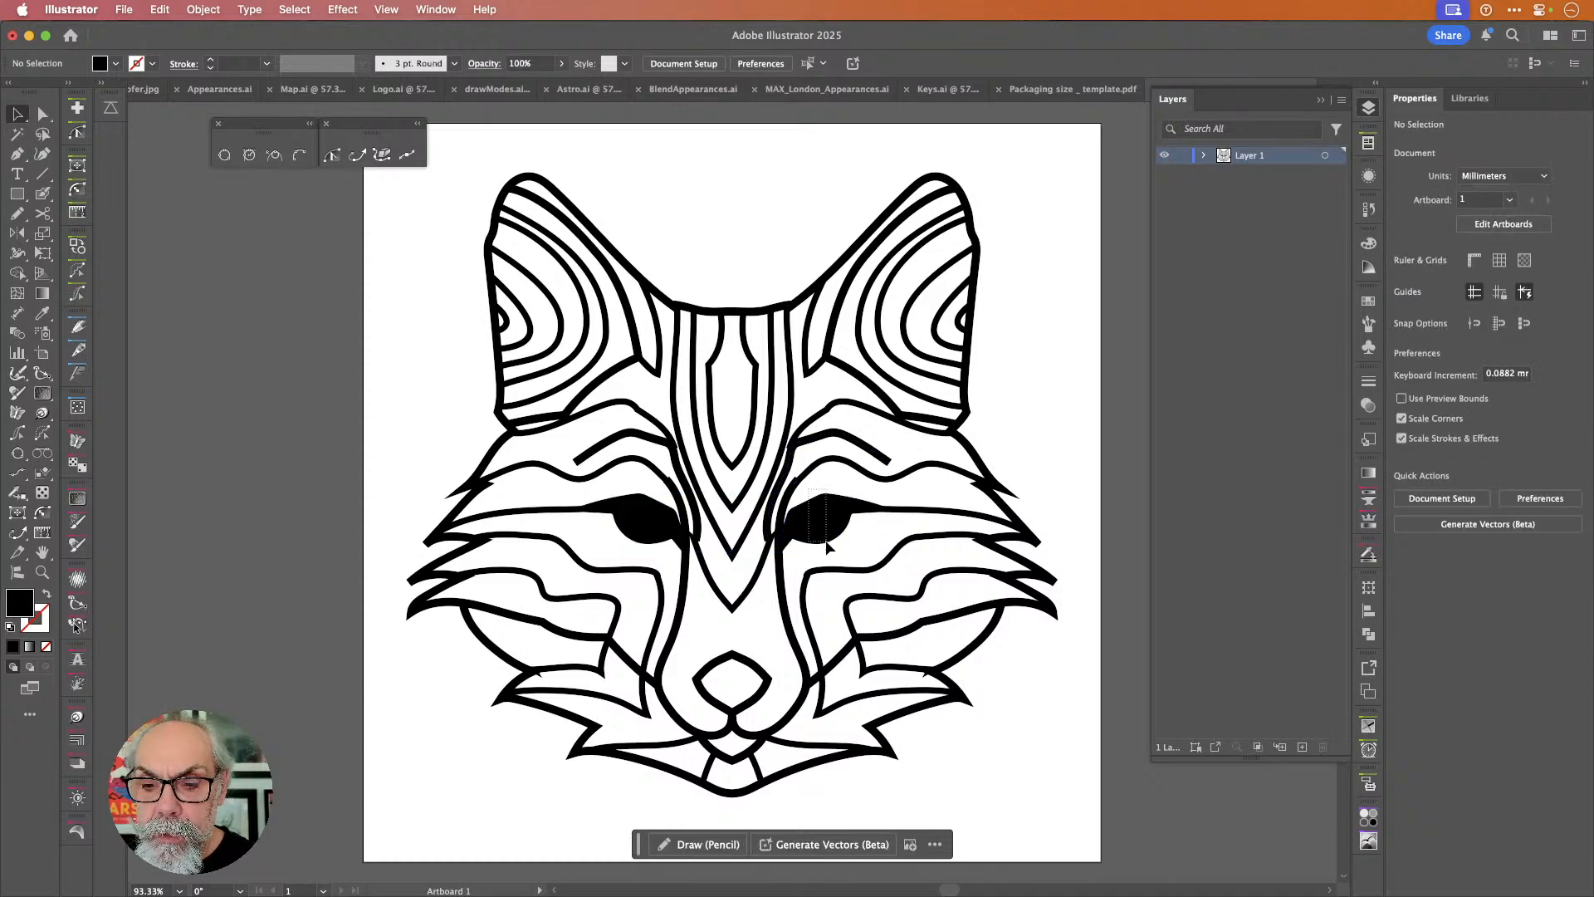
# Try combining the eye shapes into a compound path, release it and deselect the artwork.
pyautogui.click(818, 518)
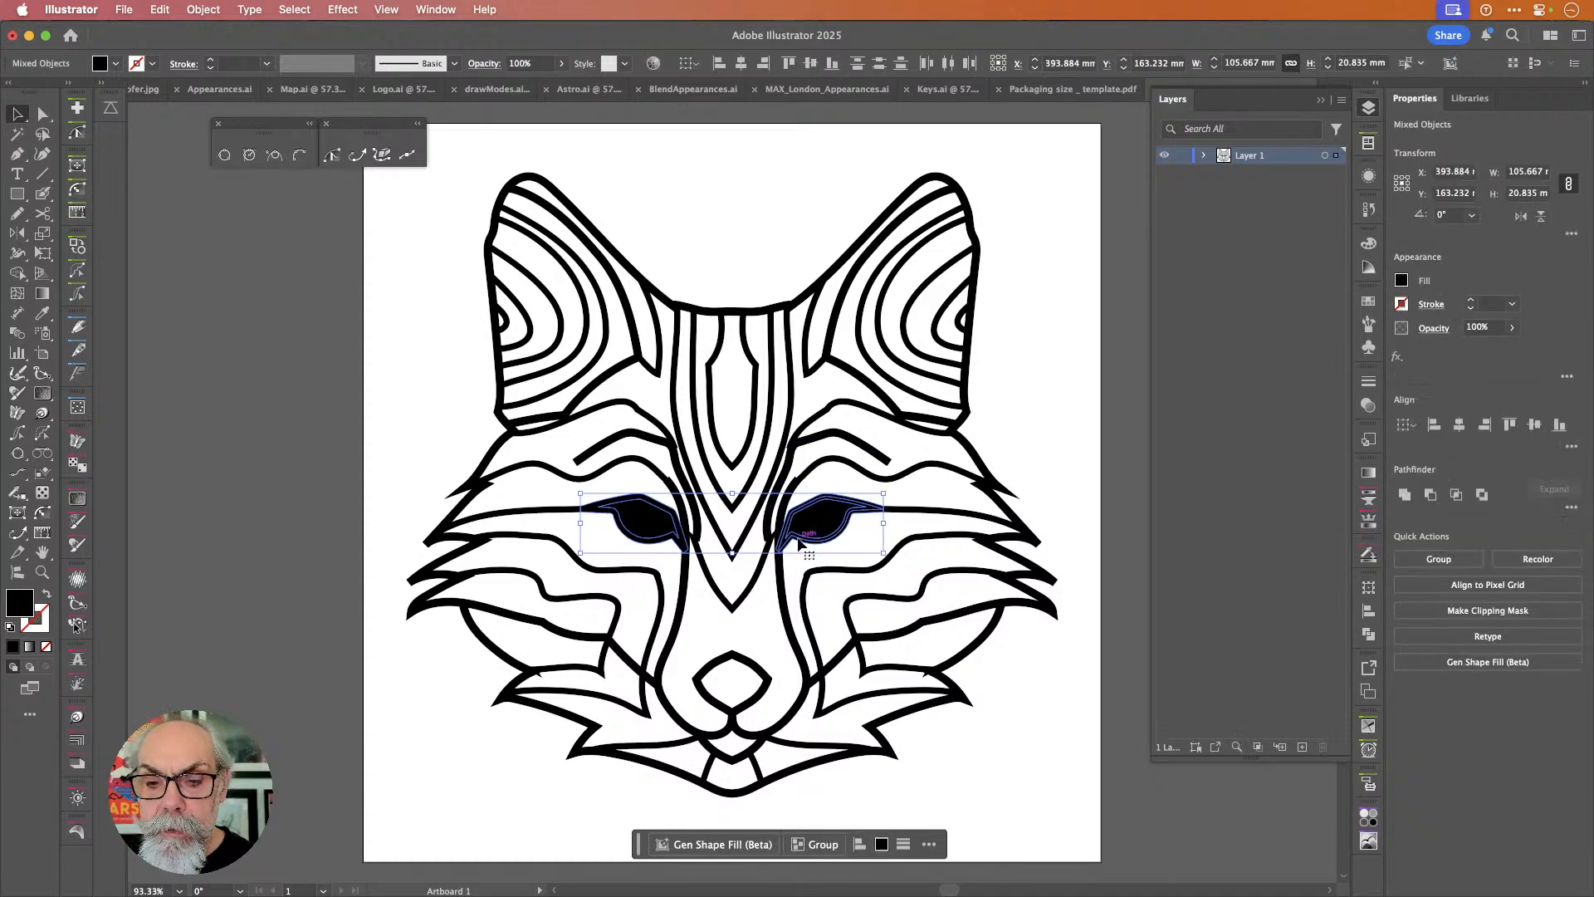
pyautogui.keyDown('shift'); pyautogui.click(624, 504); pyautogui.keyUp('shift')
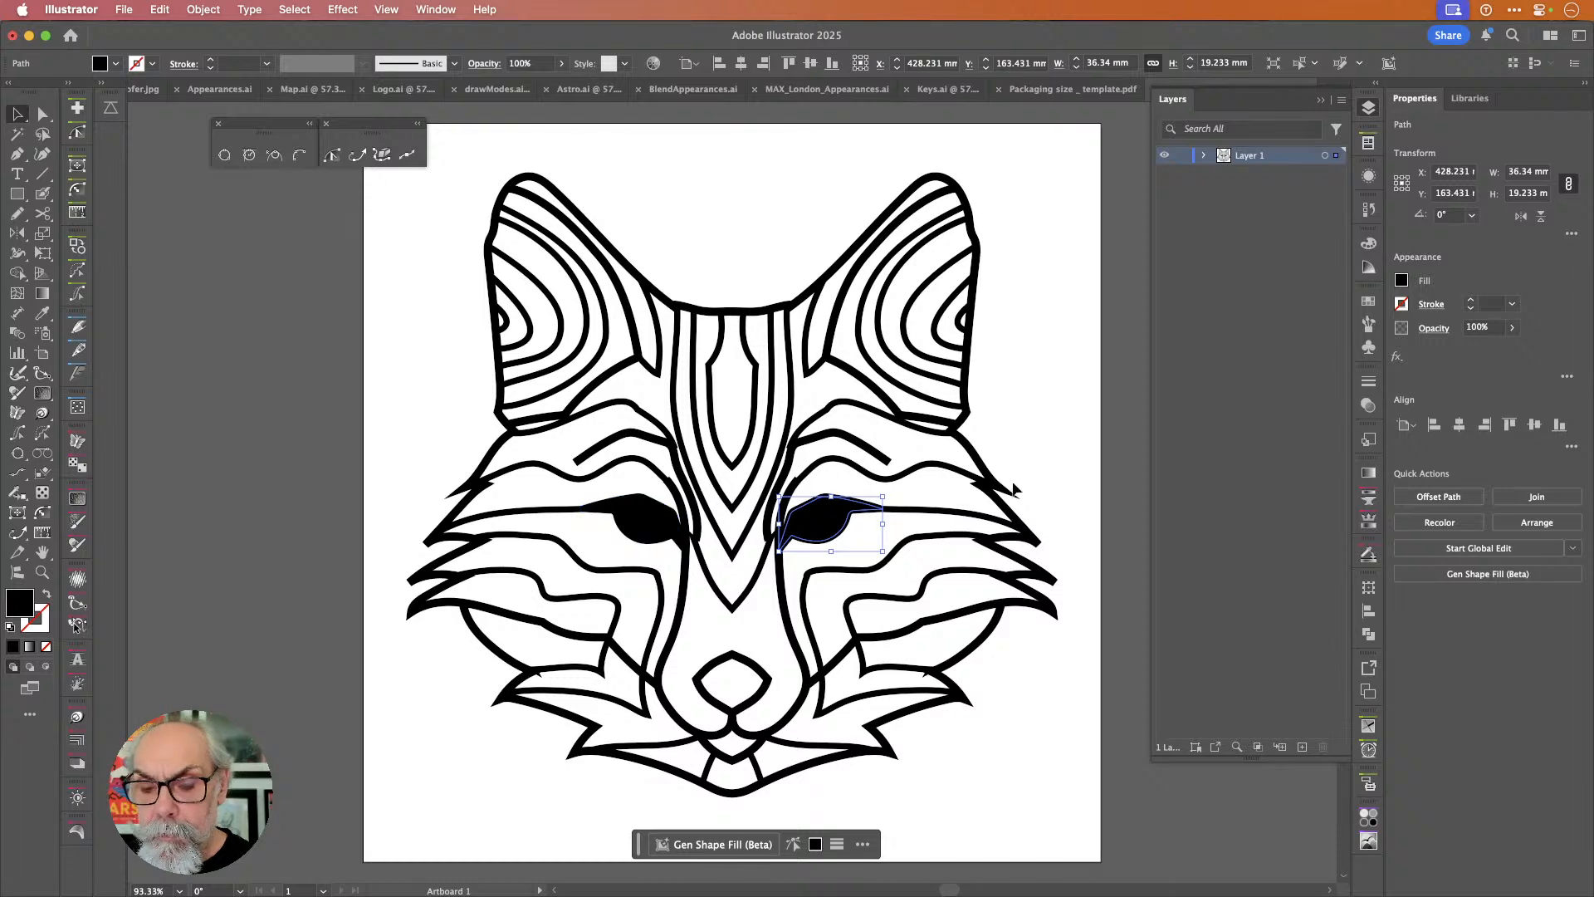
pyautogui.press('super+8')
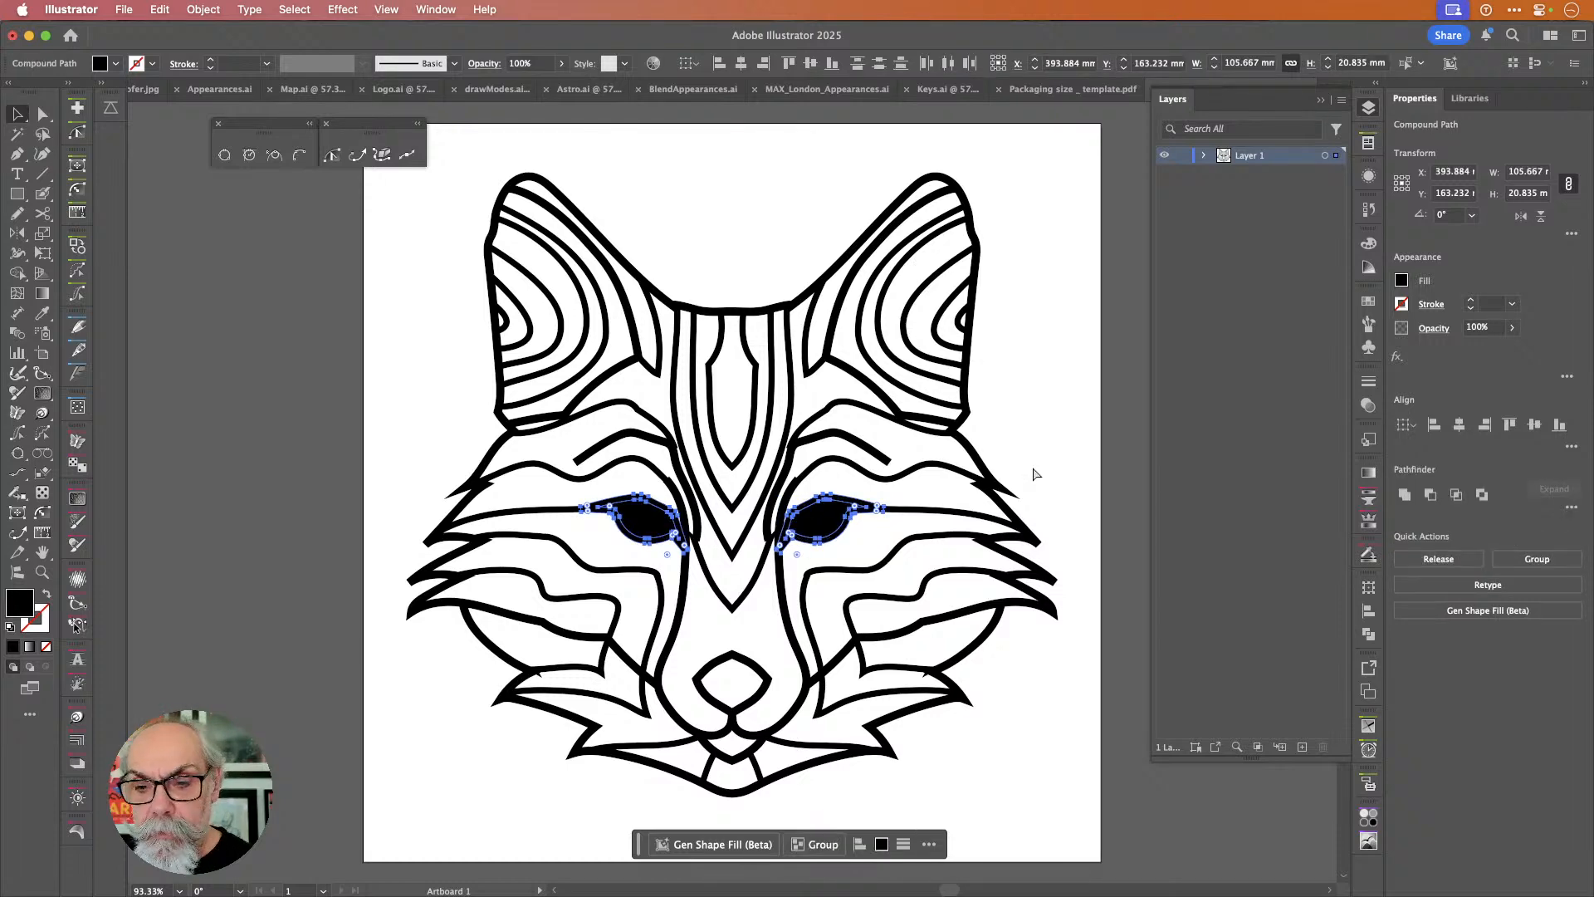
pyautogui.press('alt+shift+super+8')
pyautogui.click(1091, 472)
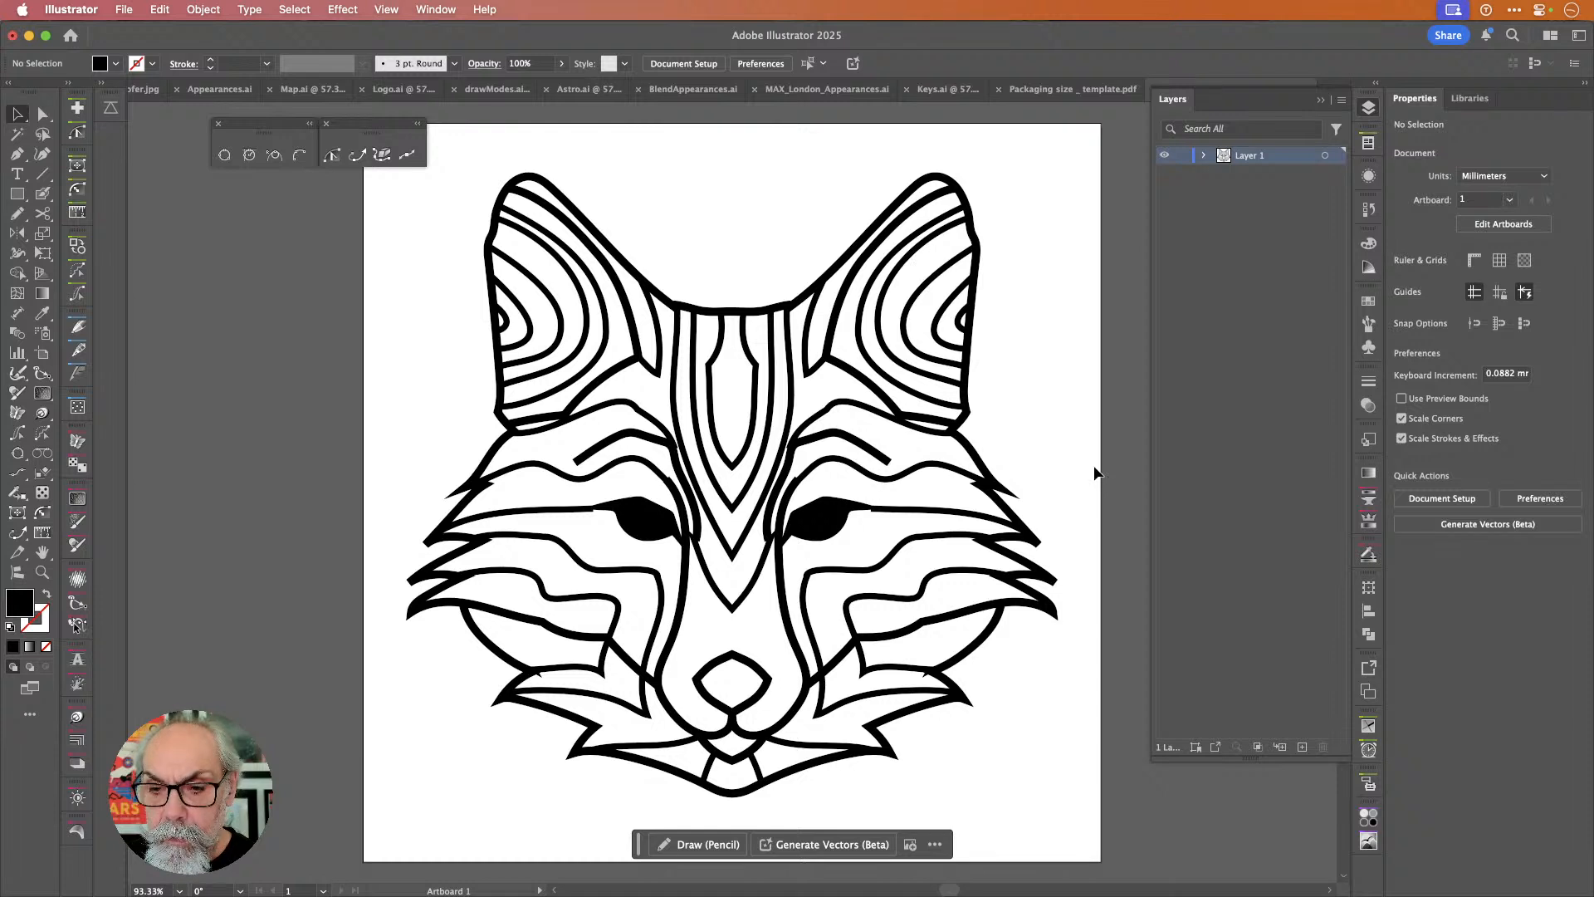
# Offset both solid black eye shapes by 1 mm with miter joins and a miter limit of 4.
pyautogui.click(834, 529)
pyautogui.keyDown('shift'); pyautogui.click(650, 529); pyautogui.keyUp('shift')
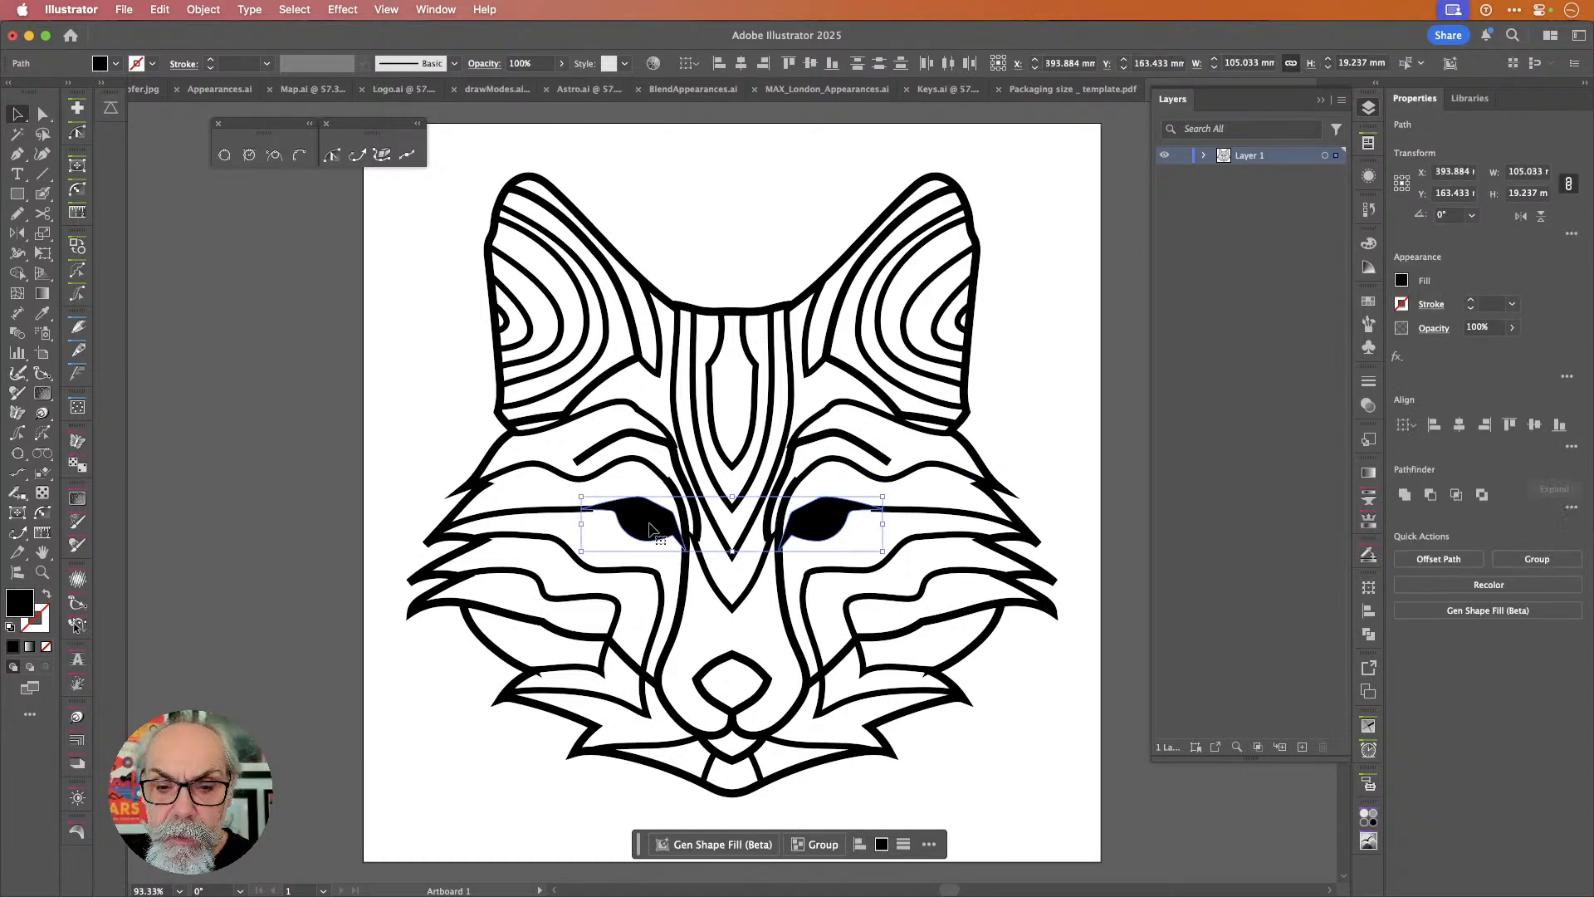
pyautogui.press('cmd+alt+o')
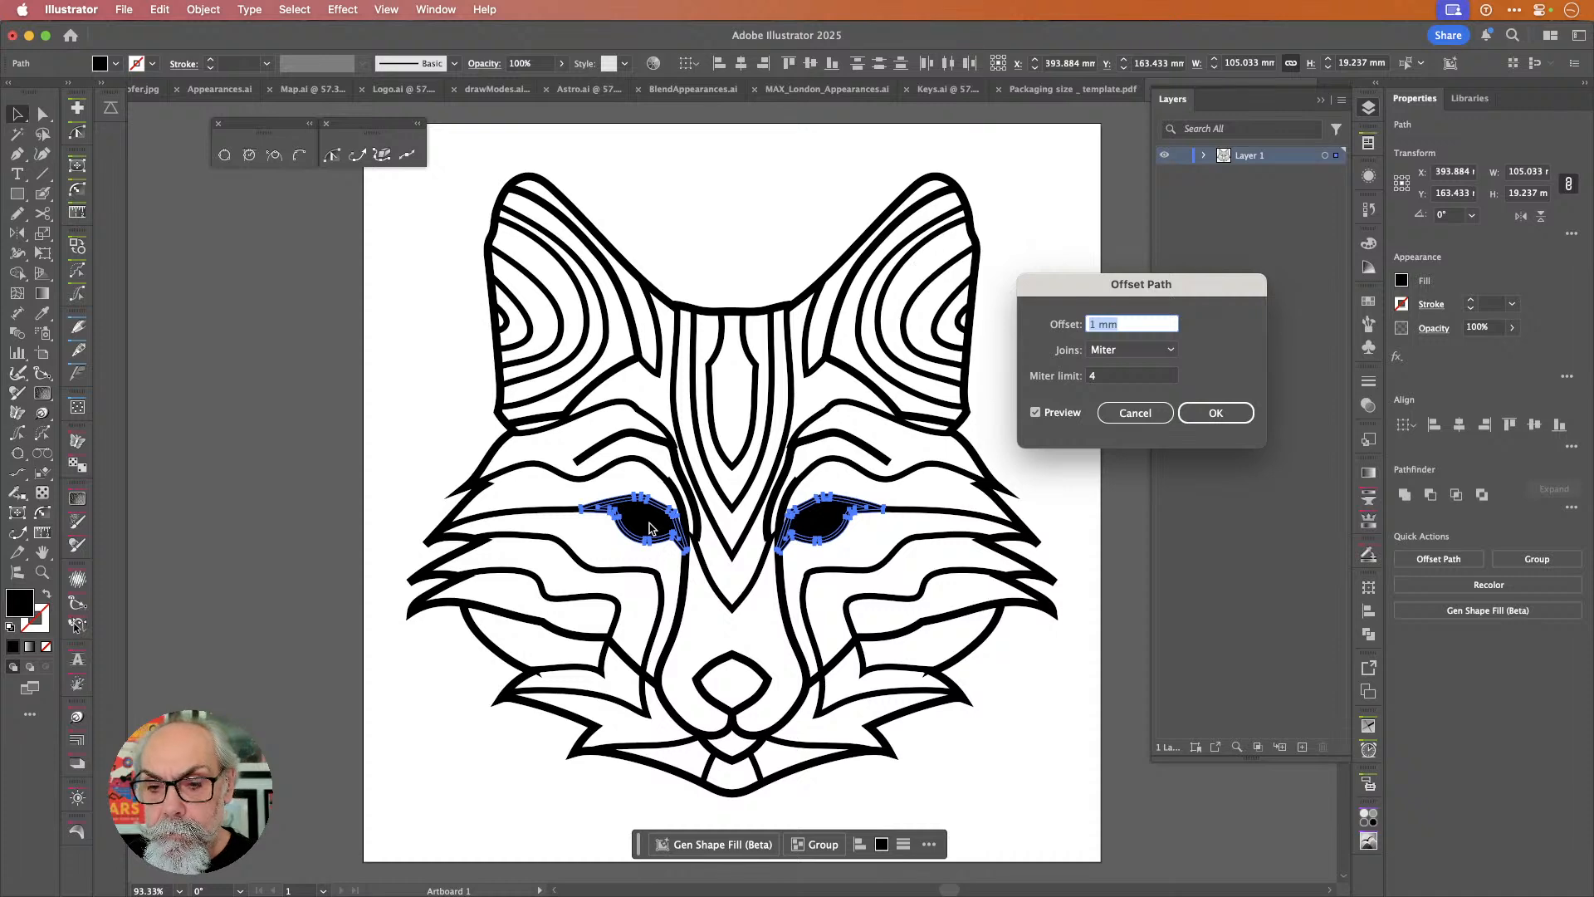
pyautogui.press('Return')
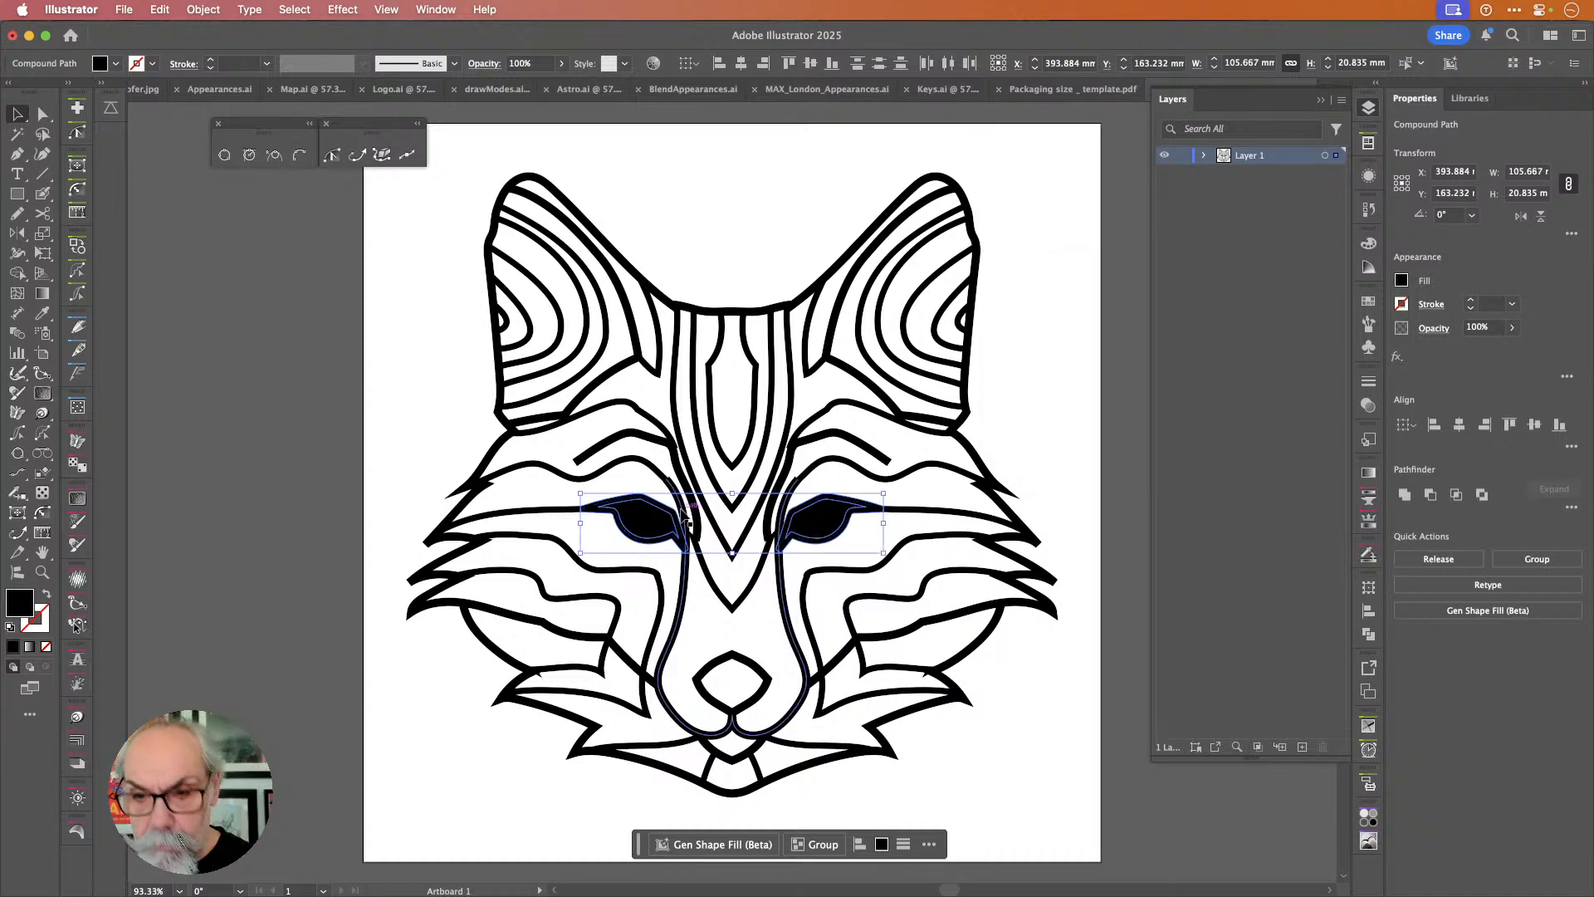
pyautogui.click(817, 488)
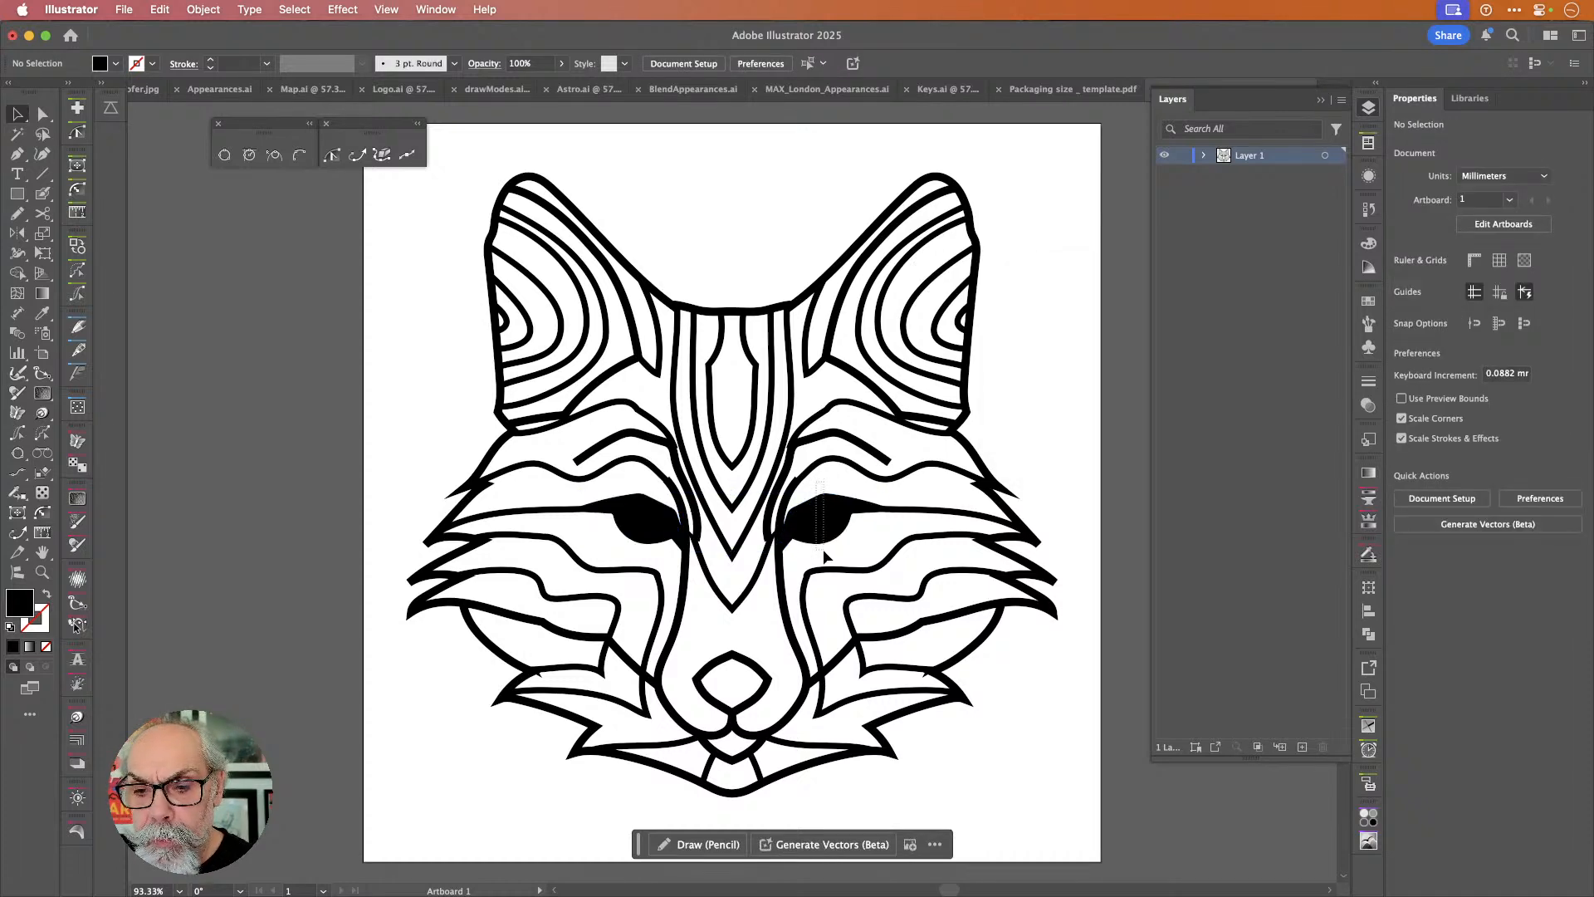
# Unite each eye shape with its own offset outline, handling the two eyes separately.
pyautogui.moveTo(825, 551); pyautogui.dragTo(830, 502)
pyautogui.click(1410, 496)
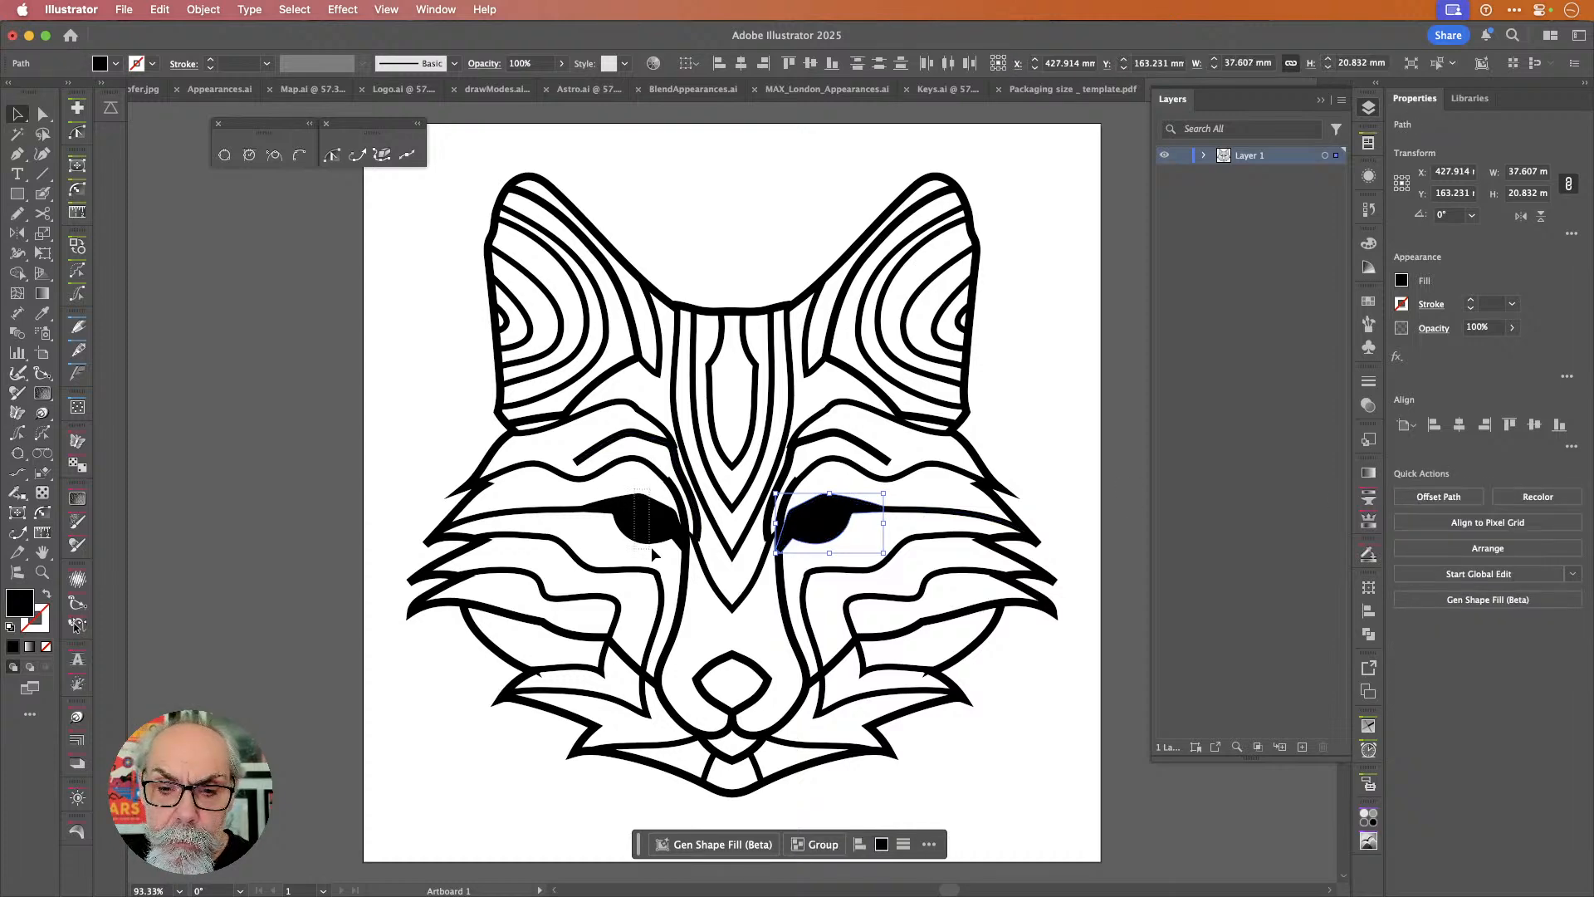
pyautogui.moveTo(651, 546); pyautogui.dragTo(646, 500)
pyautogui.click(1407, 496)
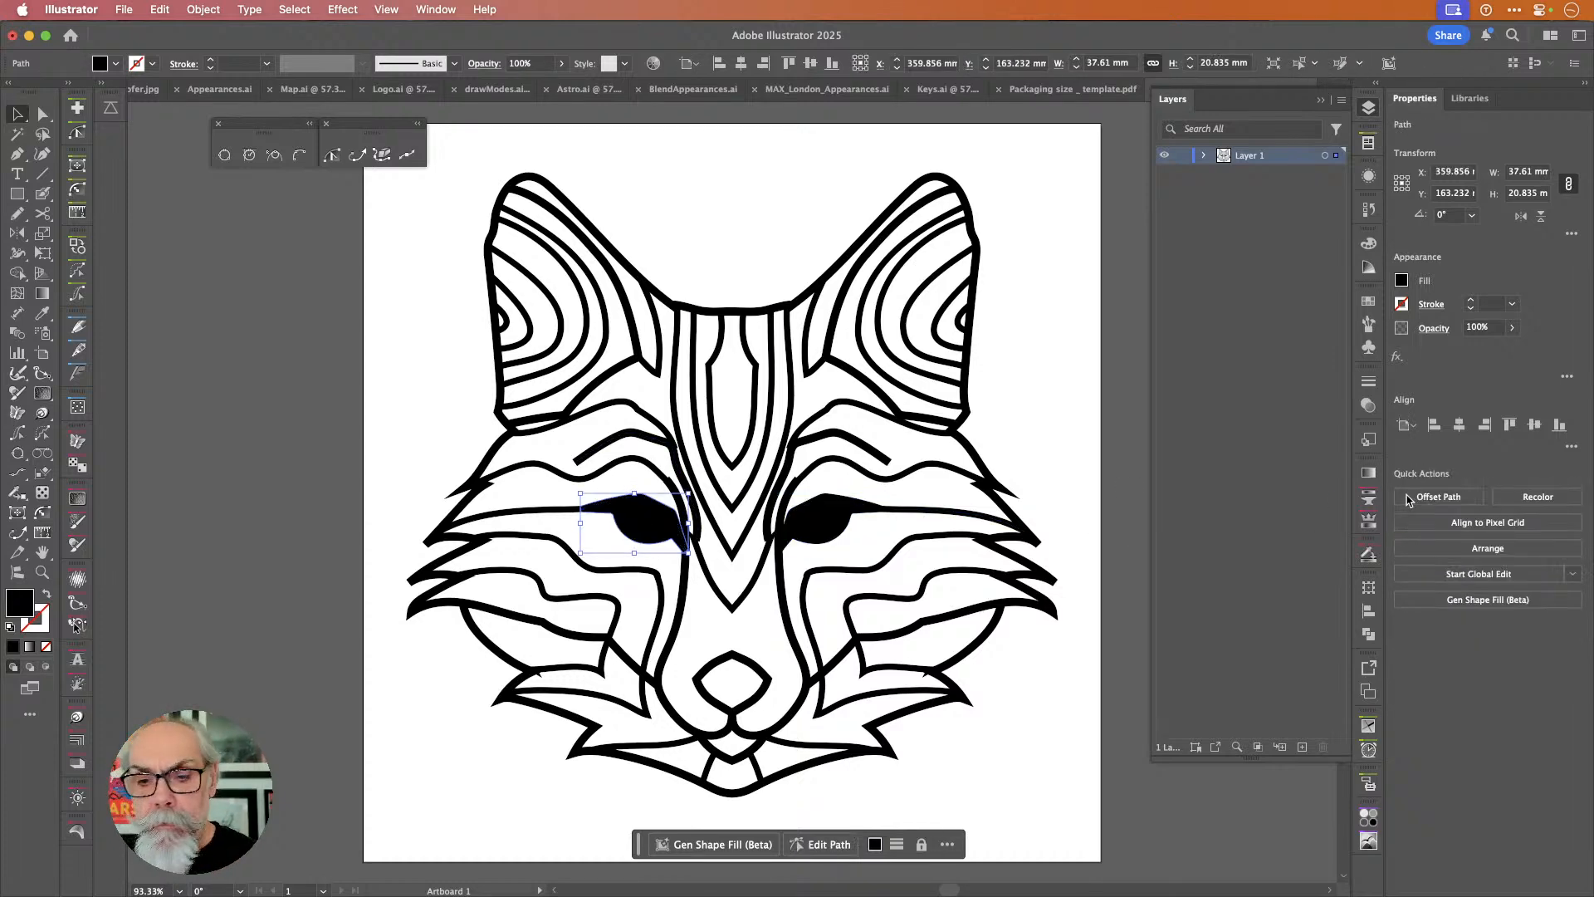
# Draw a circle about 11.8 mm in diameter inside the fox's left-hand eye and nudge it slightly up and right.
pyautogui.hscroll(-1, 762, 650)
pyautogui.scroll(5, 761, 649)
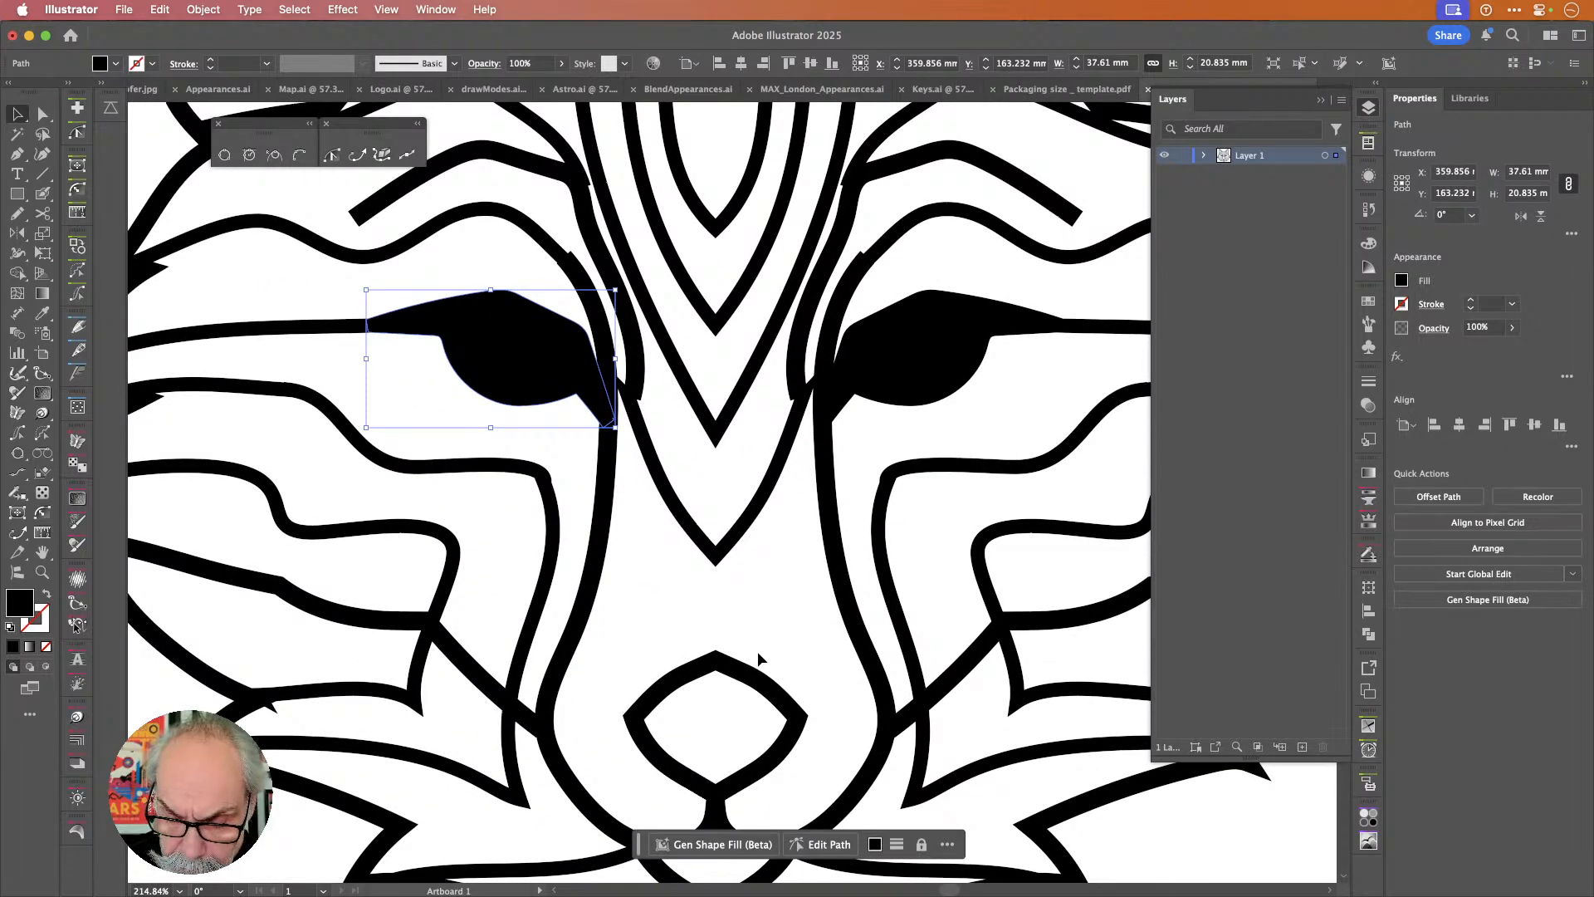
pyautogui.press('l')
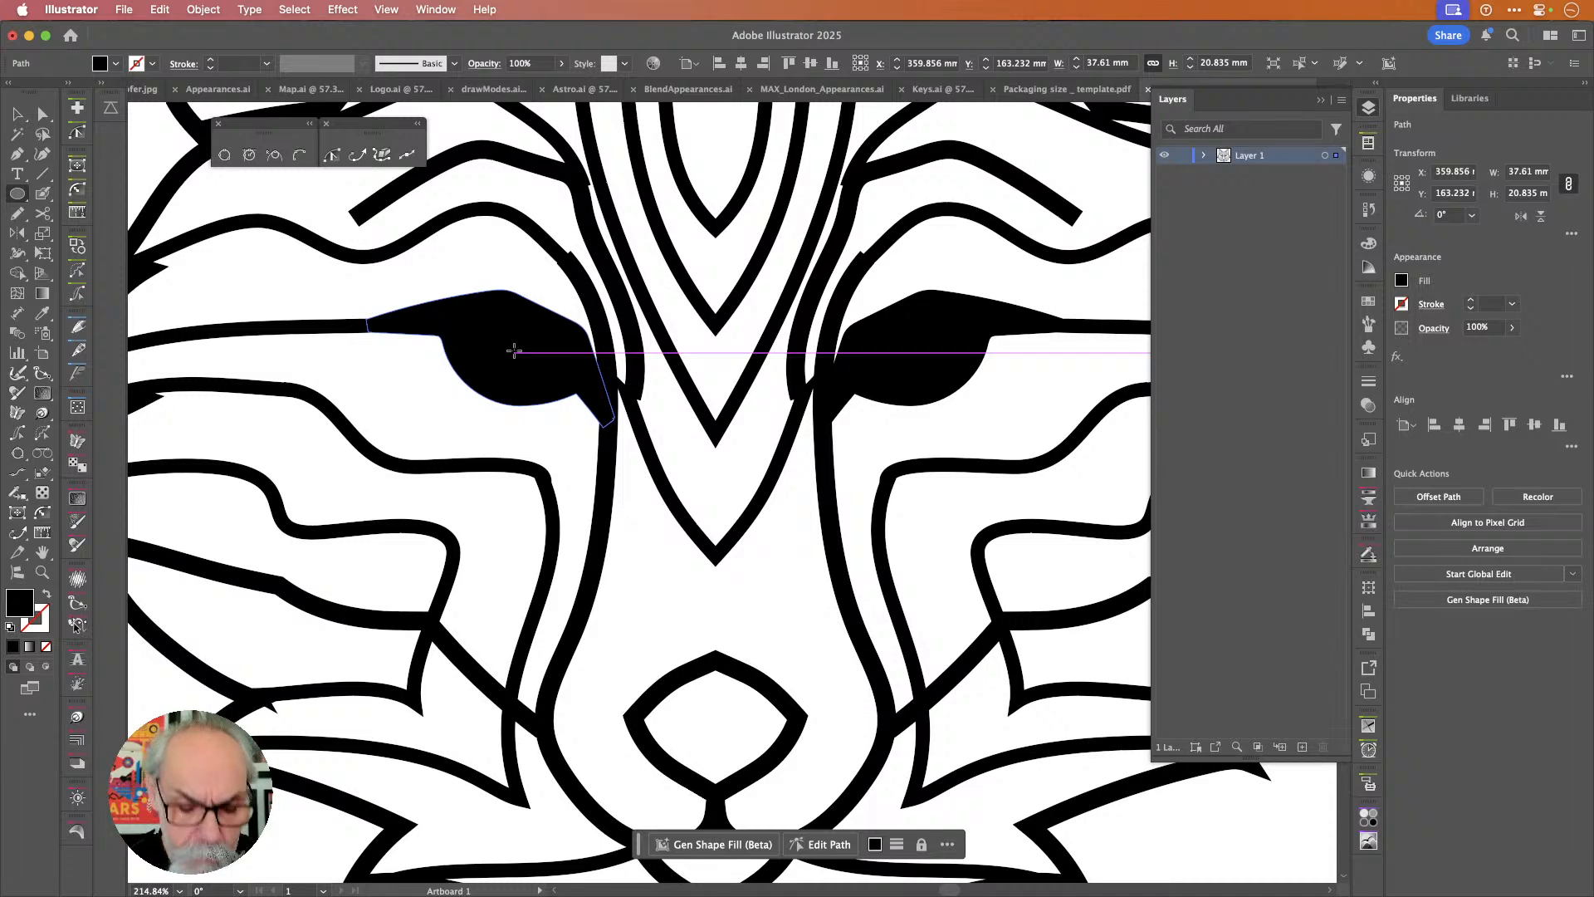
pyautogui.moveTo(514, 351); pyautogui.dragTo(554, 374)
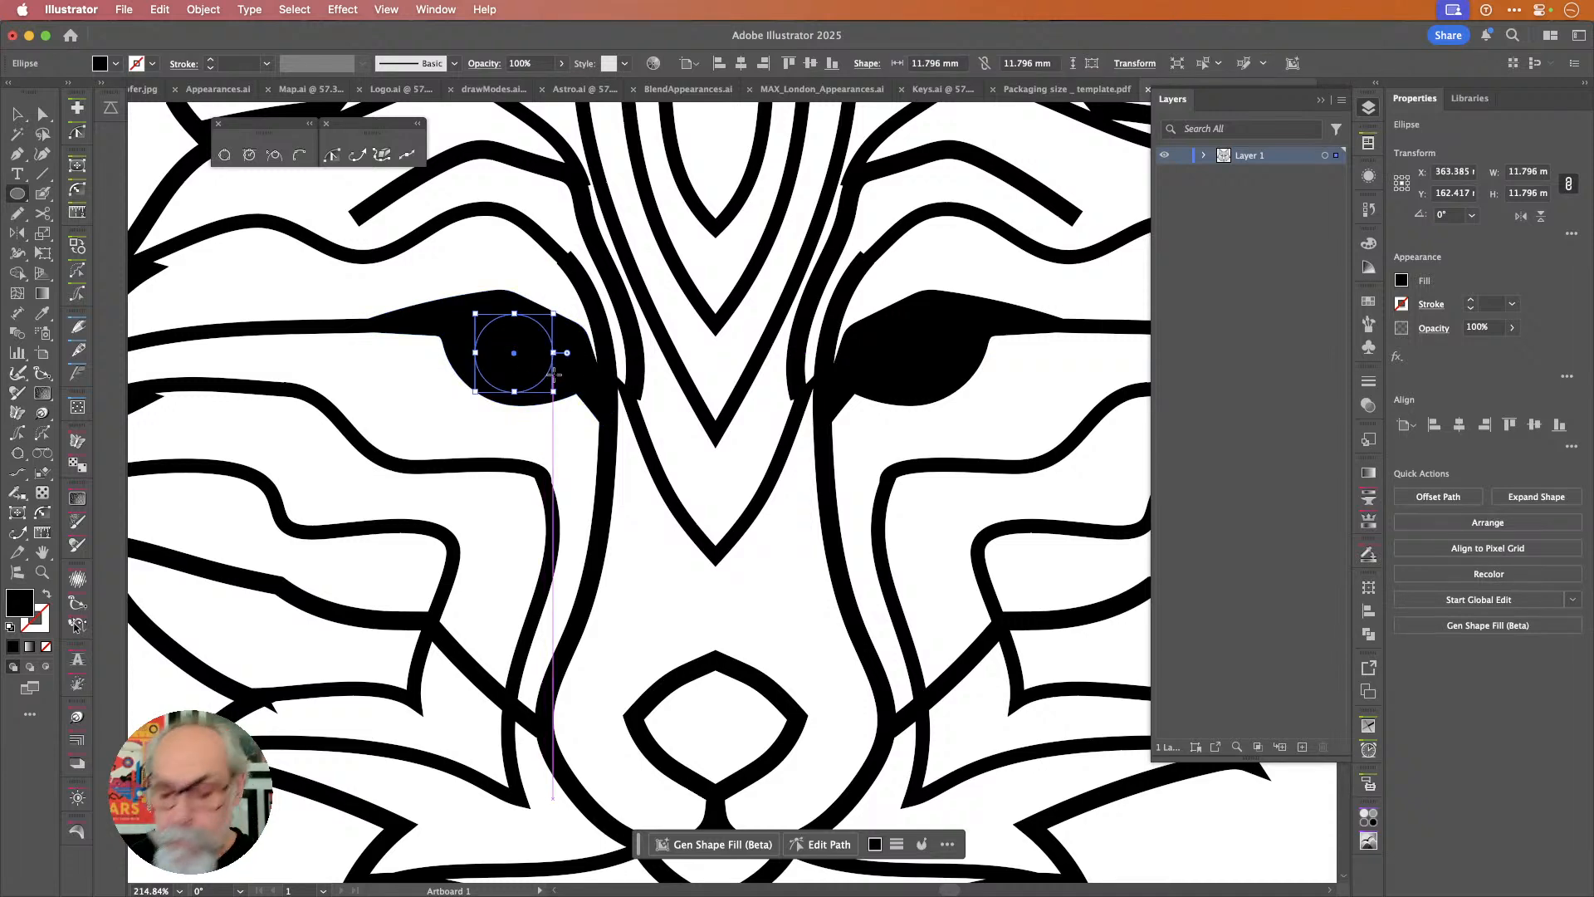
pyautogui.press('Up')
pyautogui.press('Up')
pyautogui.press('Up')
pyautogui.press('Up')
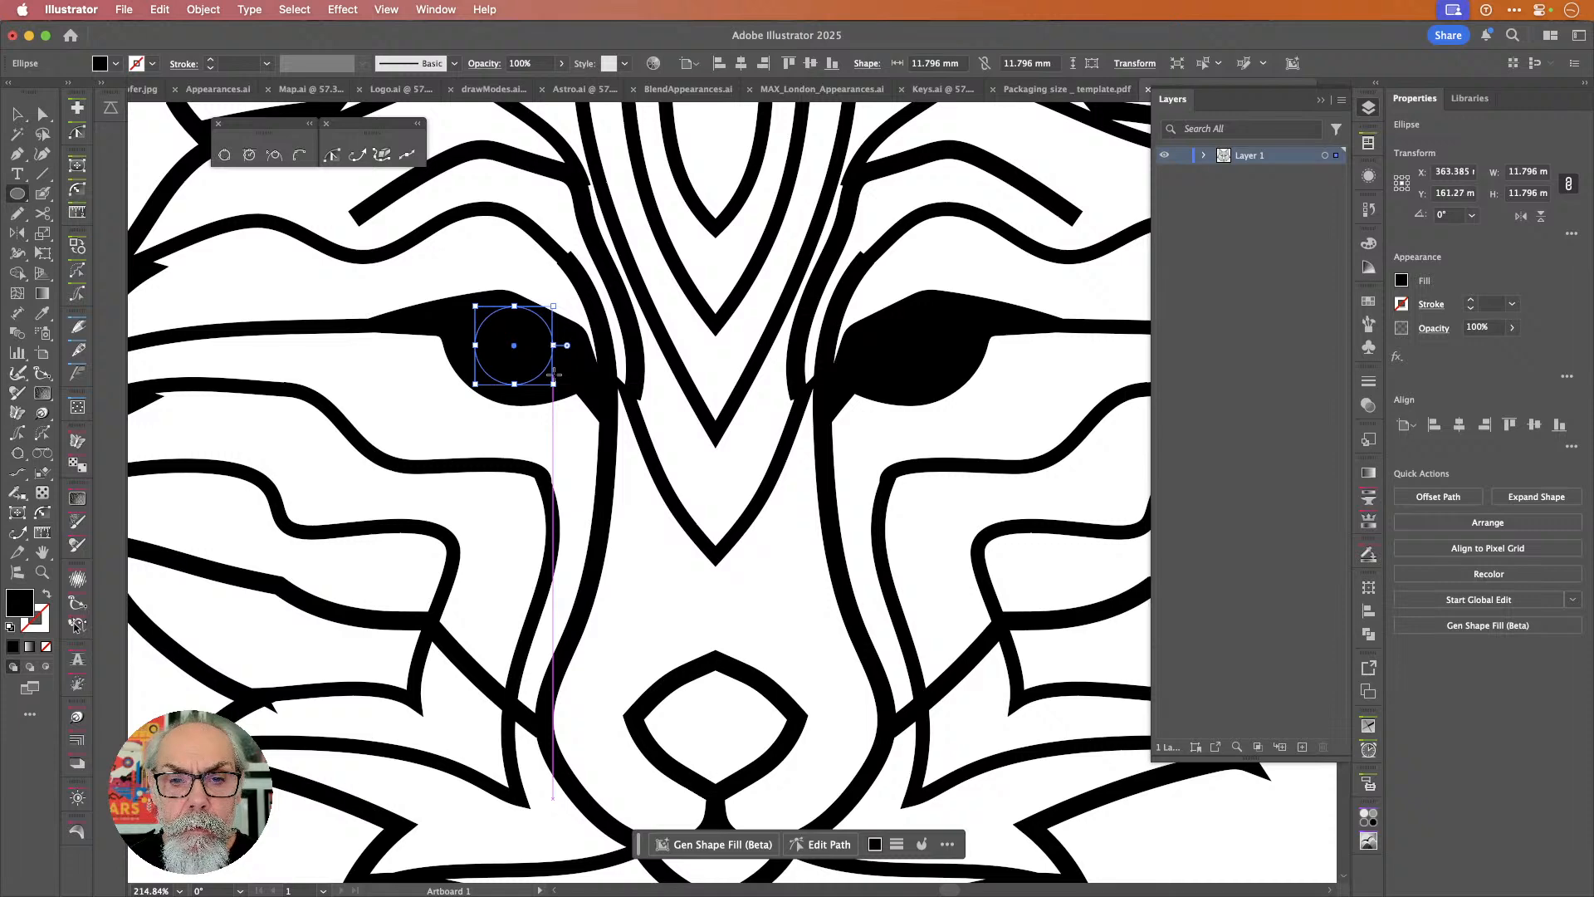
pyautogui.press('Right')
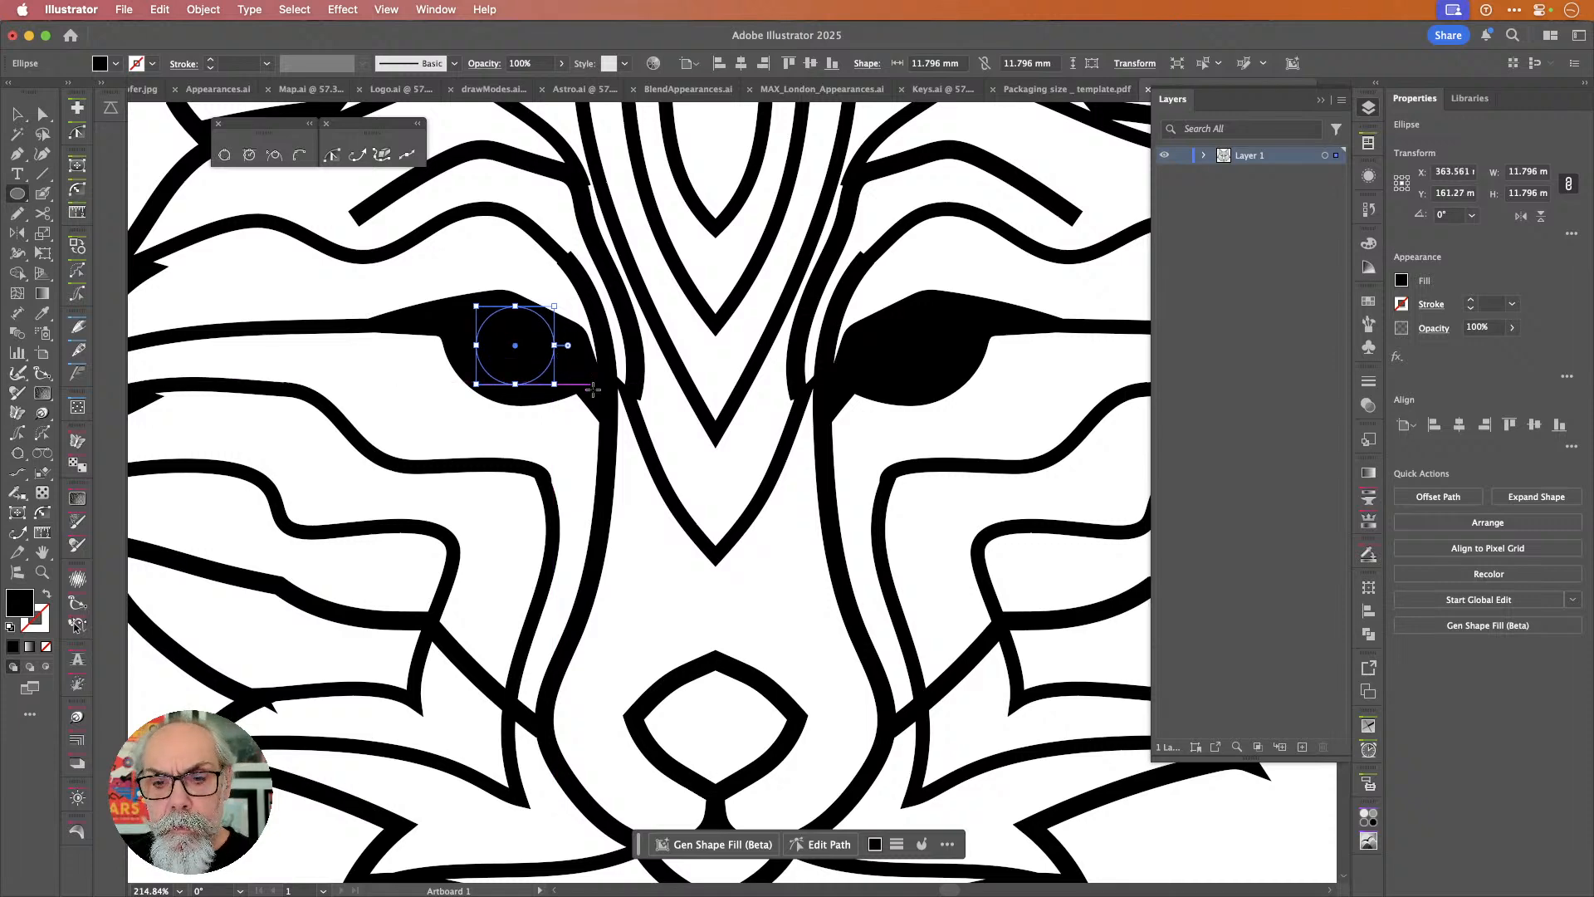
# Reflect a copy of the pupil circle across a vertical axis through the tip of the central V stripe.
pyautogui.press('o')
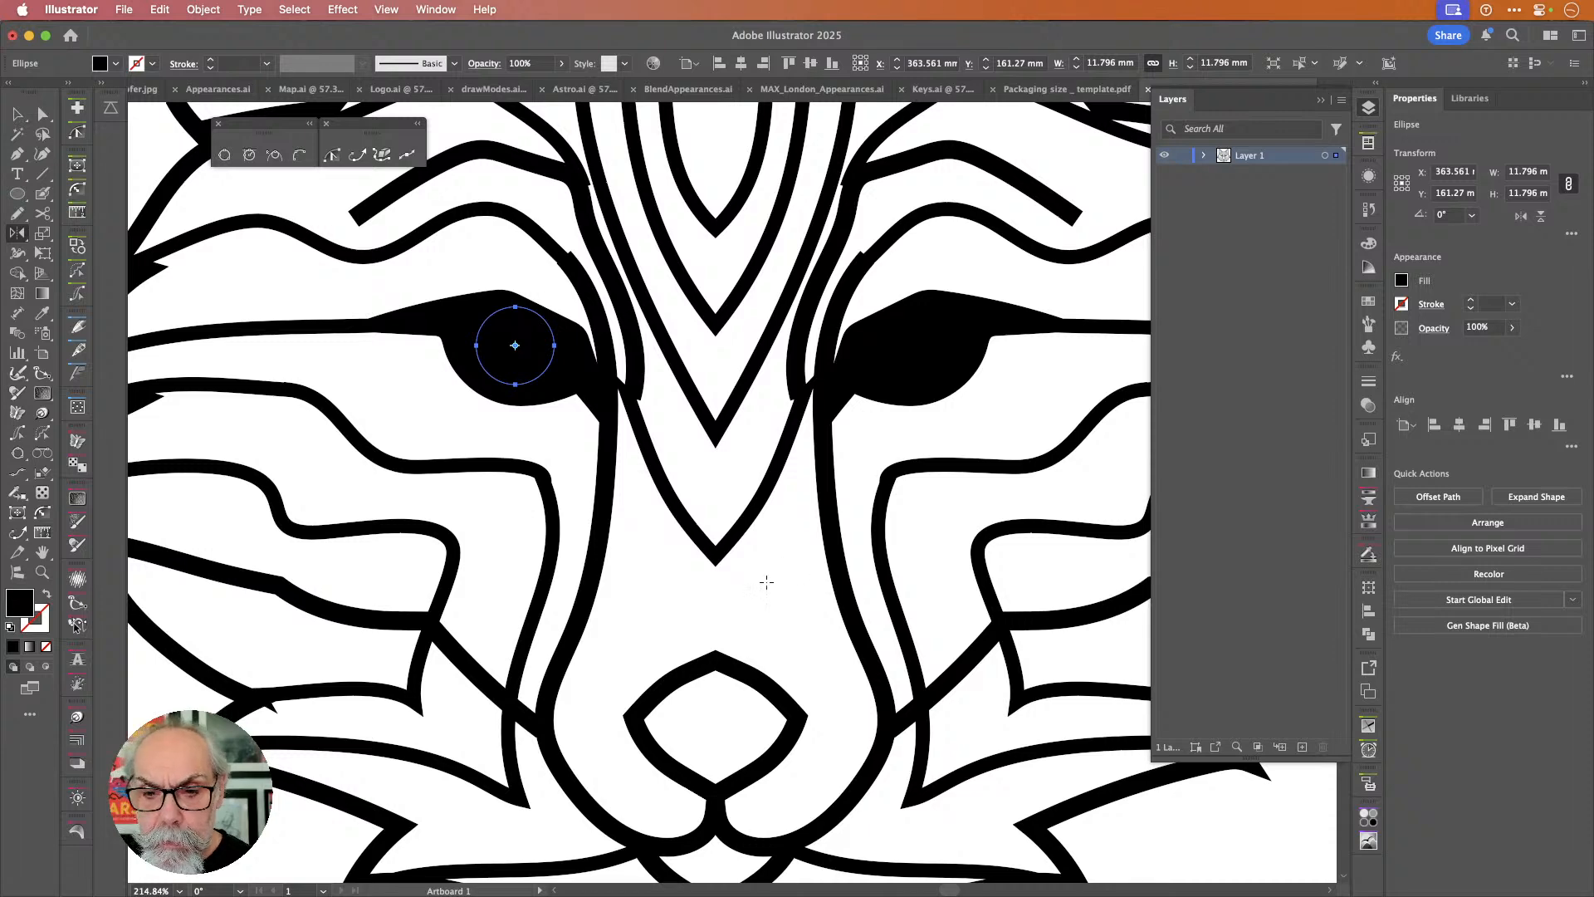
pyautogui.keyDown('alt'); pyautogui.click(716, 556); pyautogui.keyUp('alt')
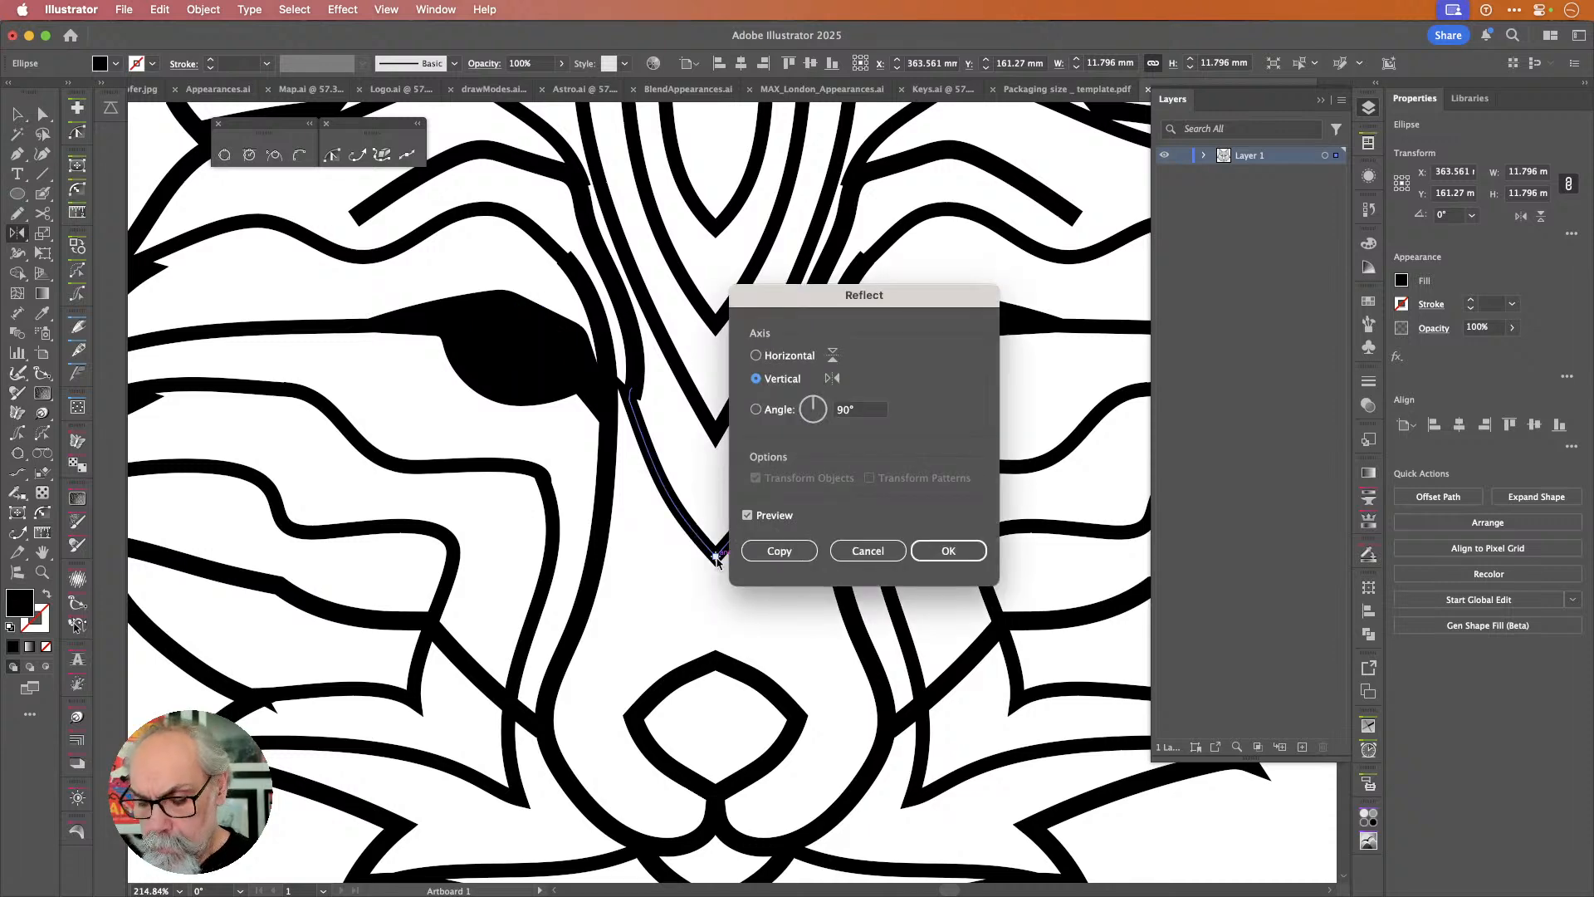
pyautogui.press('Return')
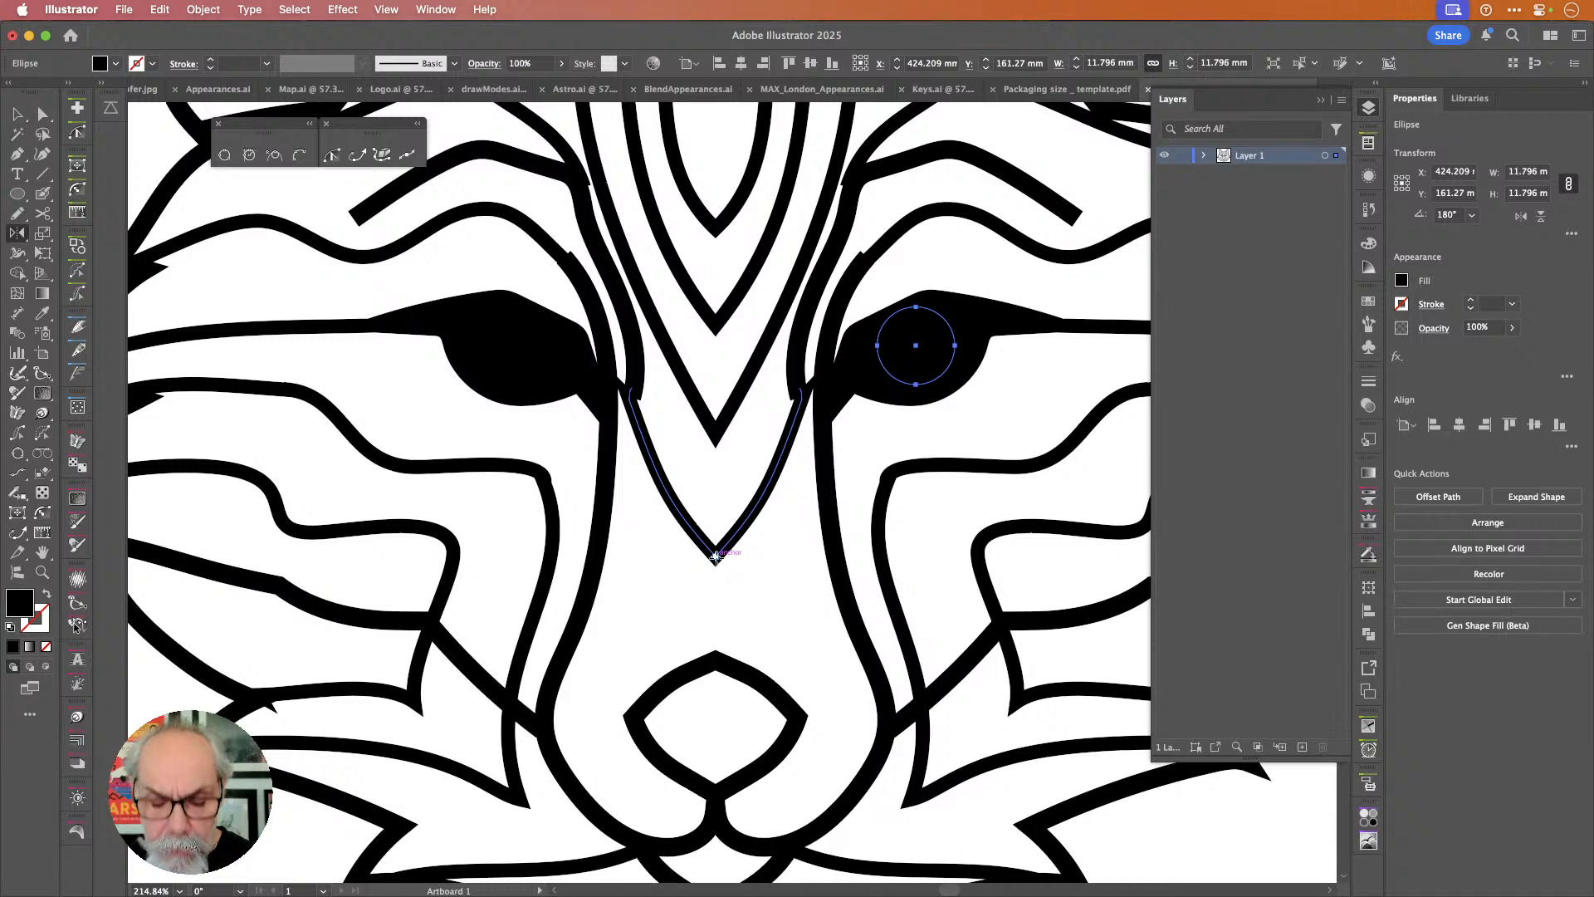
# Combine each eye shape and its circle into a compound path so the circle cuts a round hole in each eye.
pyautogui.press('v')
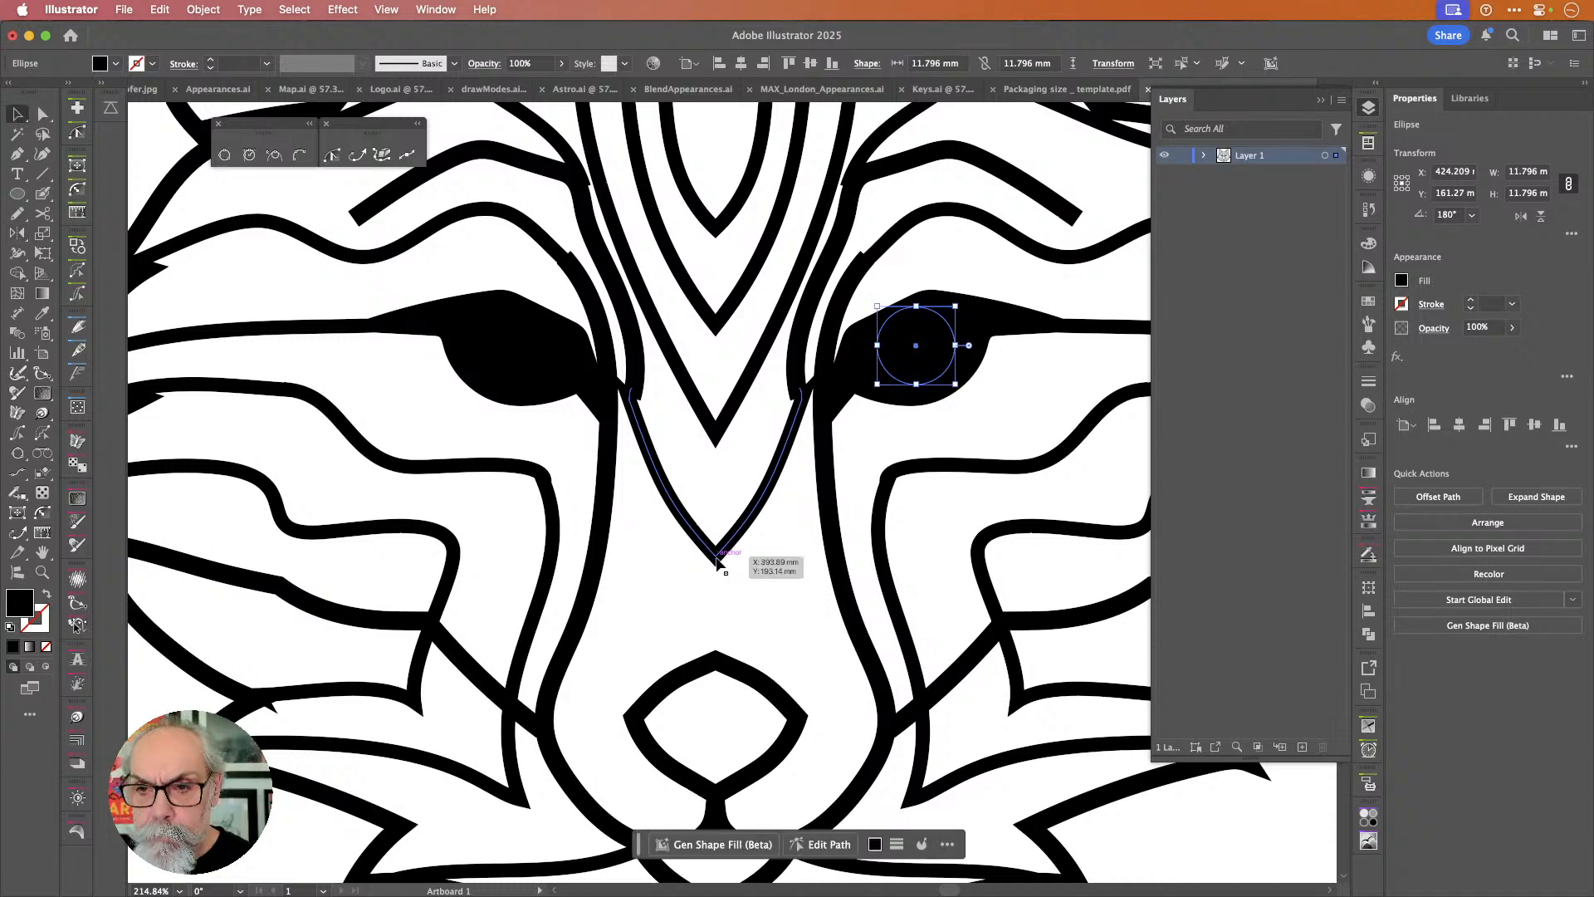
pyautogui.keyDown('shift'); pyautogui.click(930, 406); pyautogui.keyUp('shift')
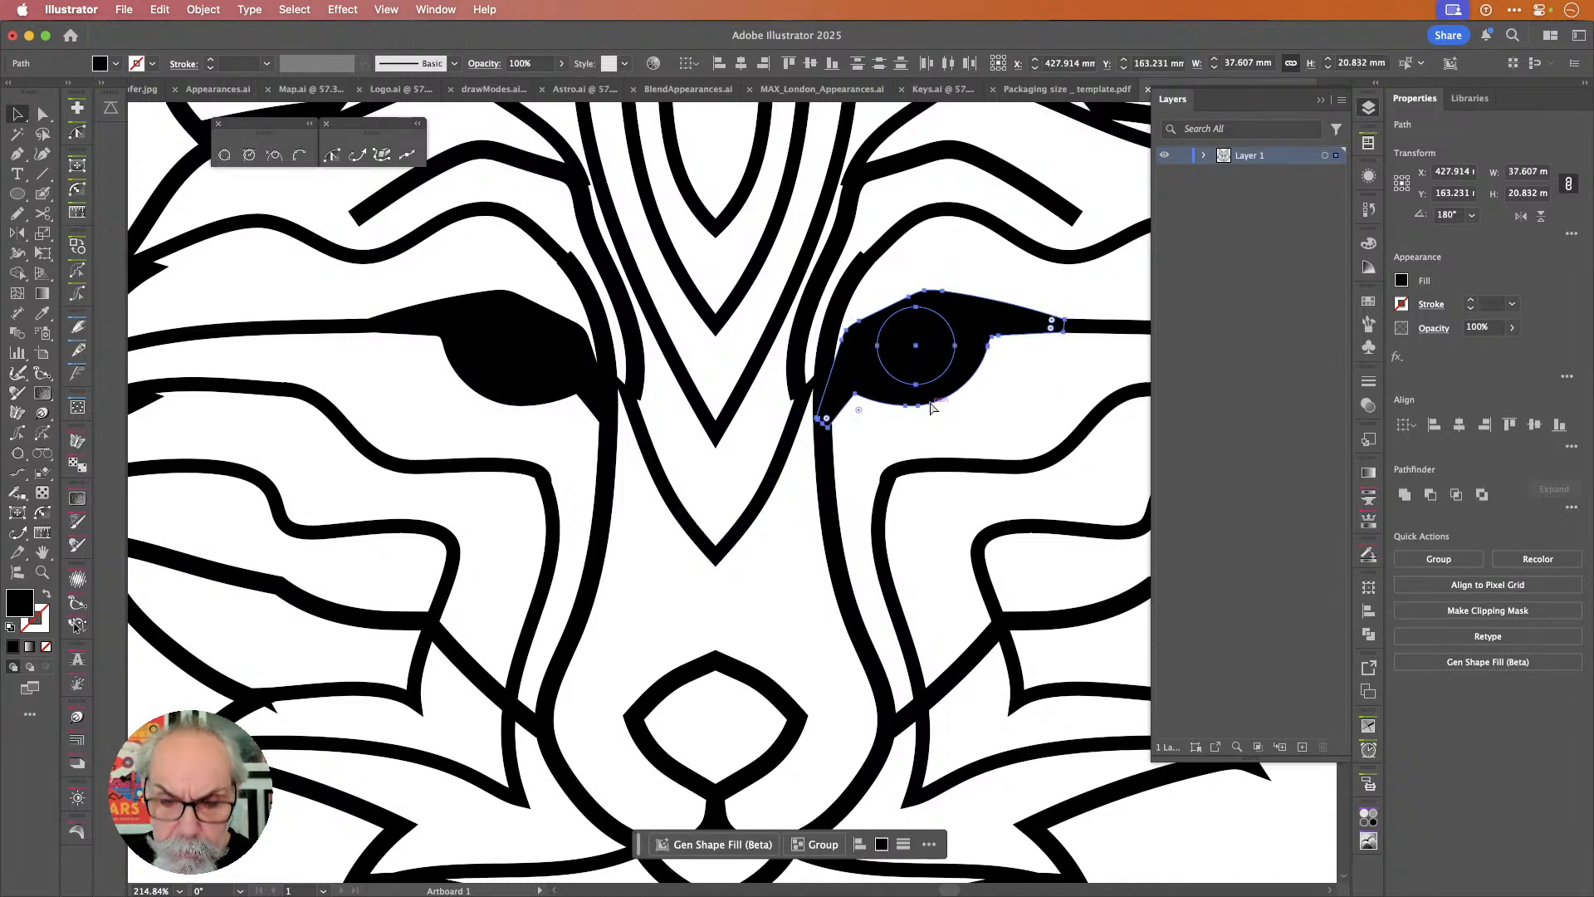
pyautogui.hotkey('ctrl', '8')
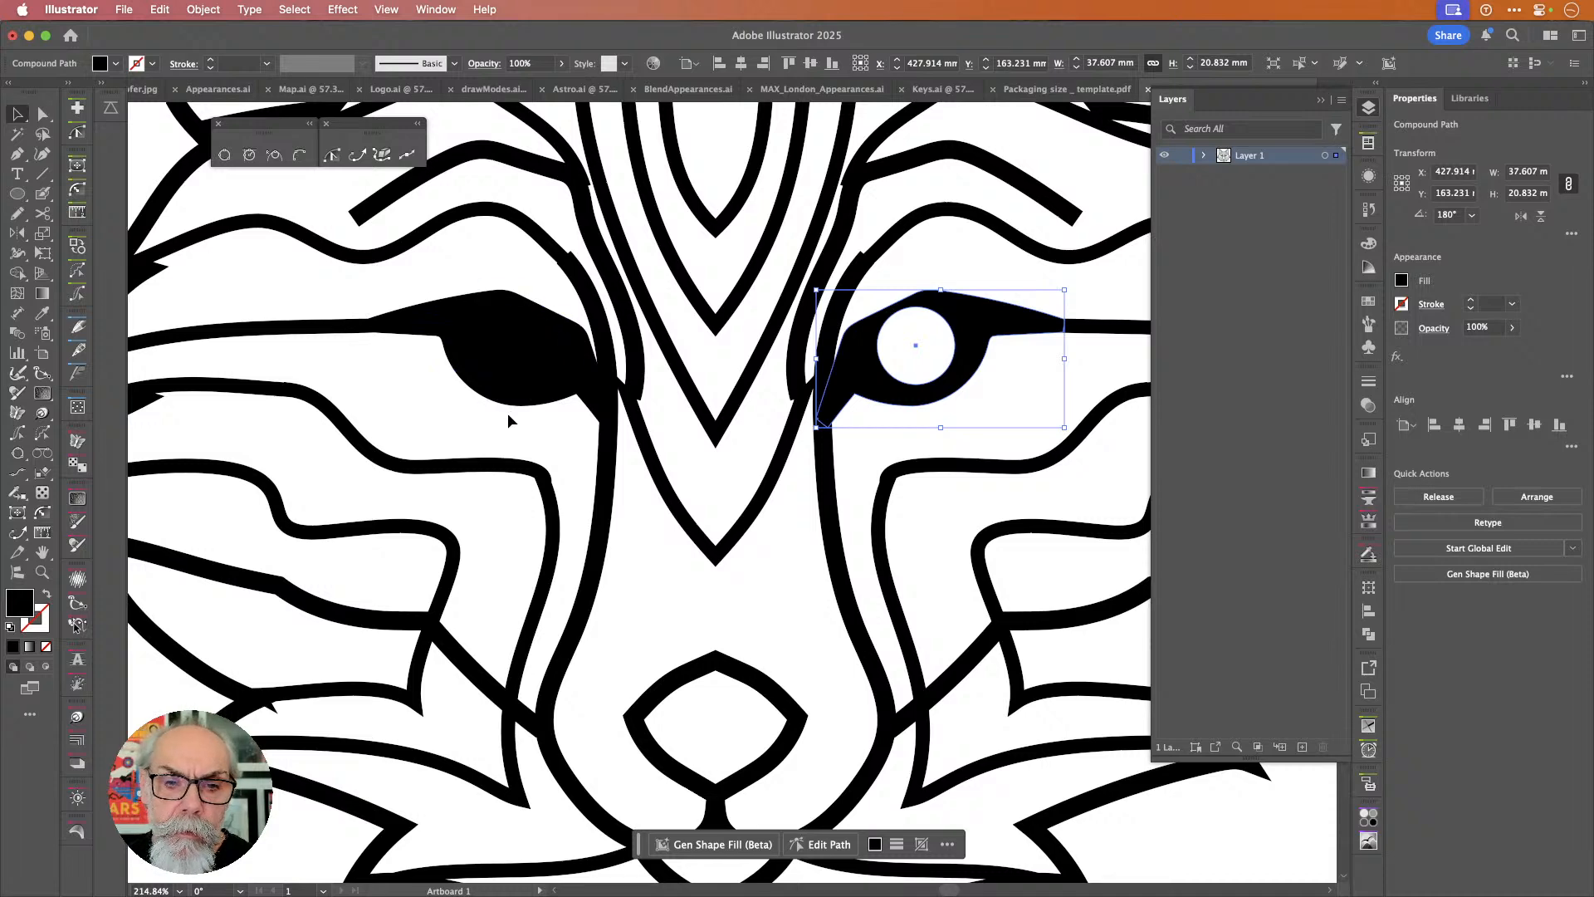
pyautogui.moveTo(503, 415); pyautogui.dragTo(527, 365)
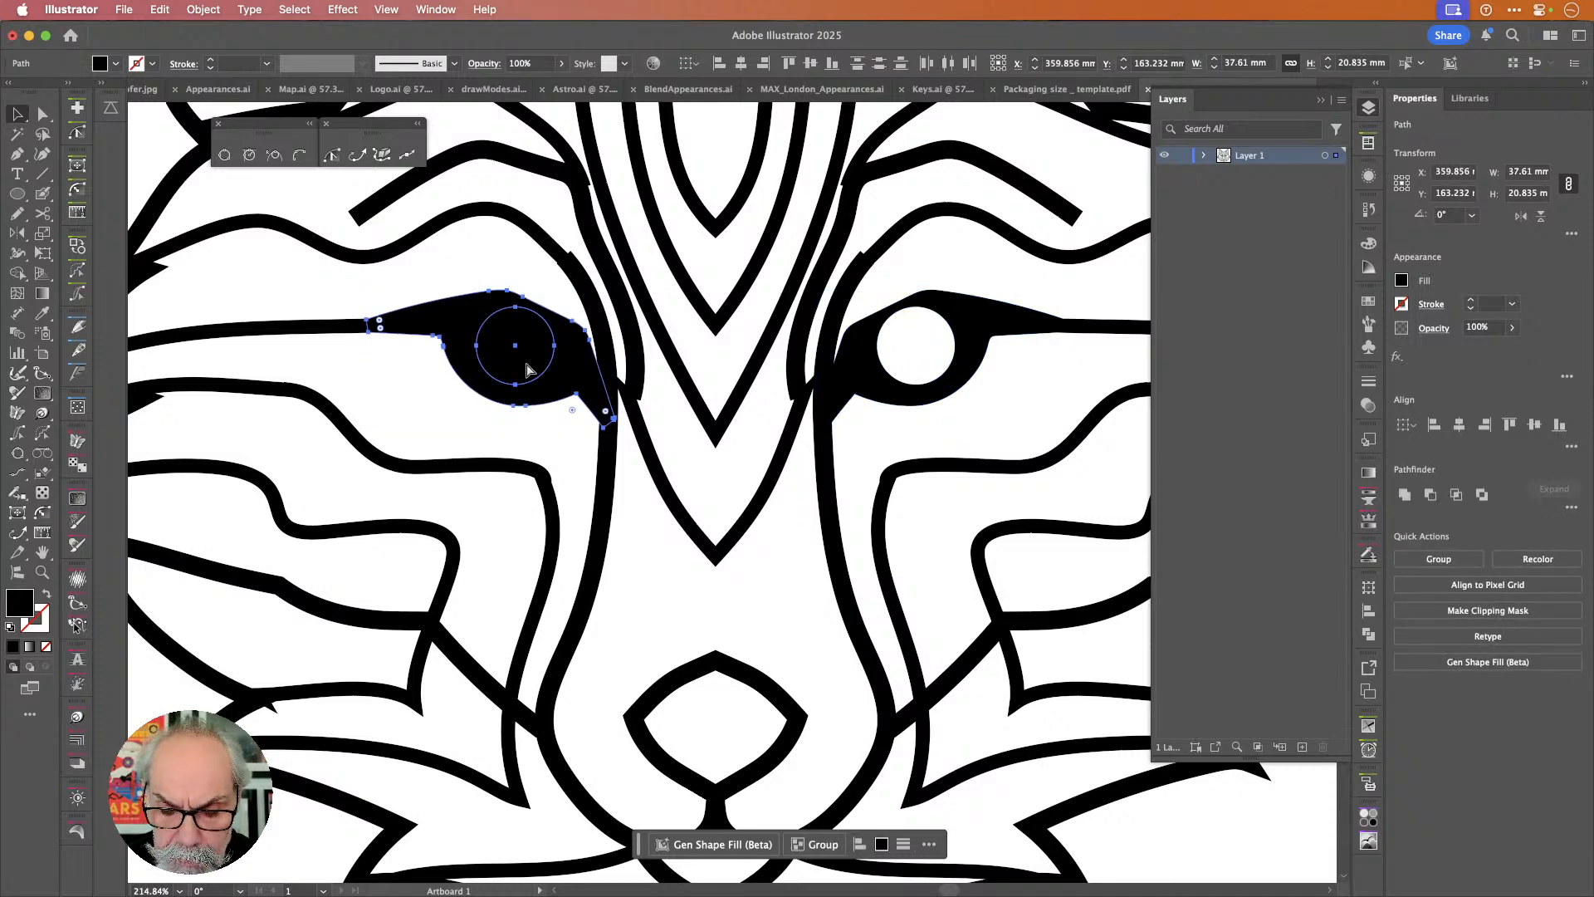
pyautogui.hotkey('ctrl', '8')
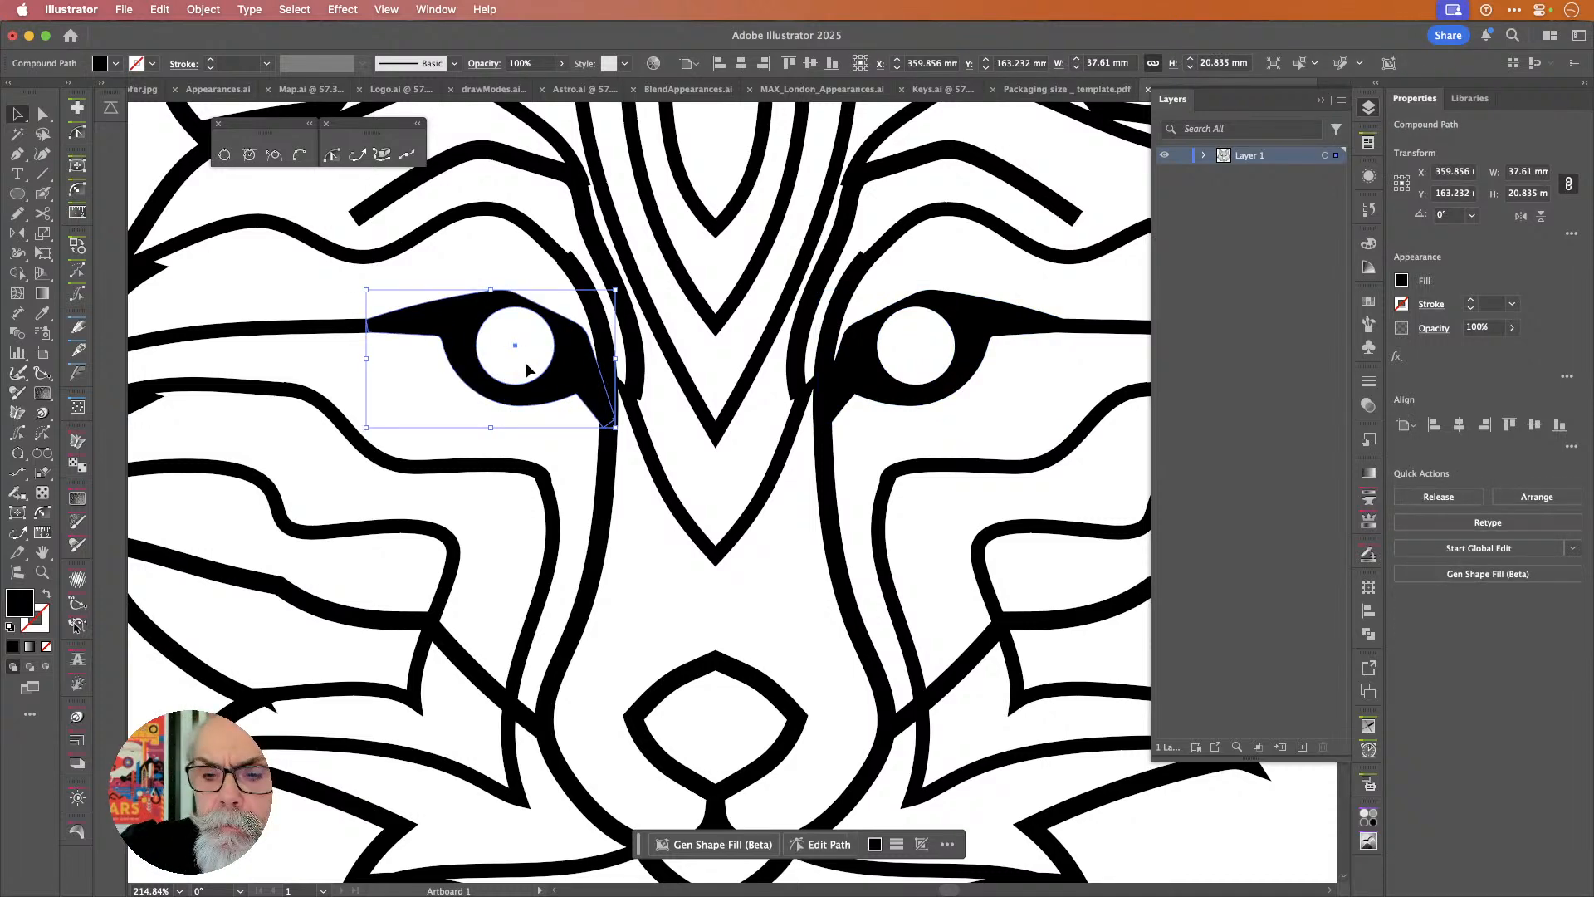
# Deselect the artwork and examine the cut-out eyes within the whole fox head.
pyautogui.scroll(-3, 568, 420)
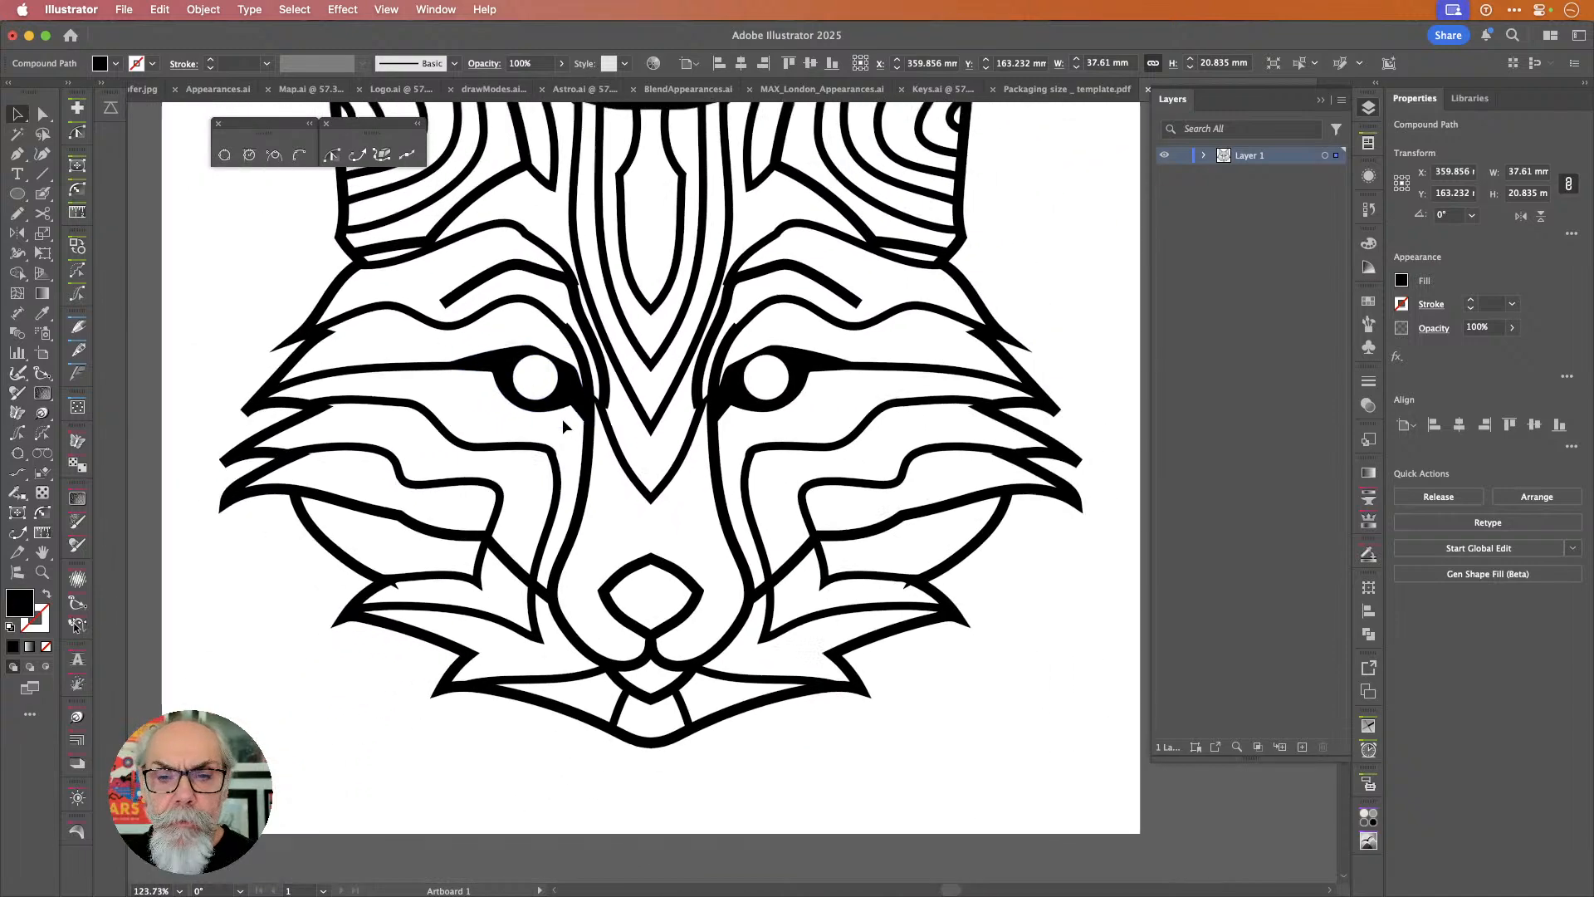
pyautogui.scroll(2, 564, 424)
pyautogui.scroll(-1, 563, 426)
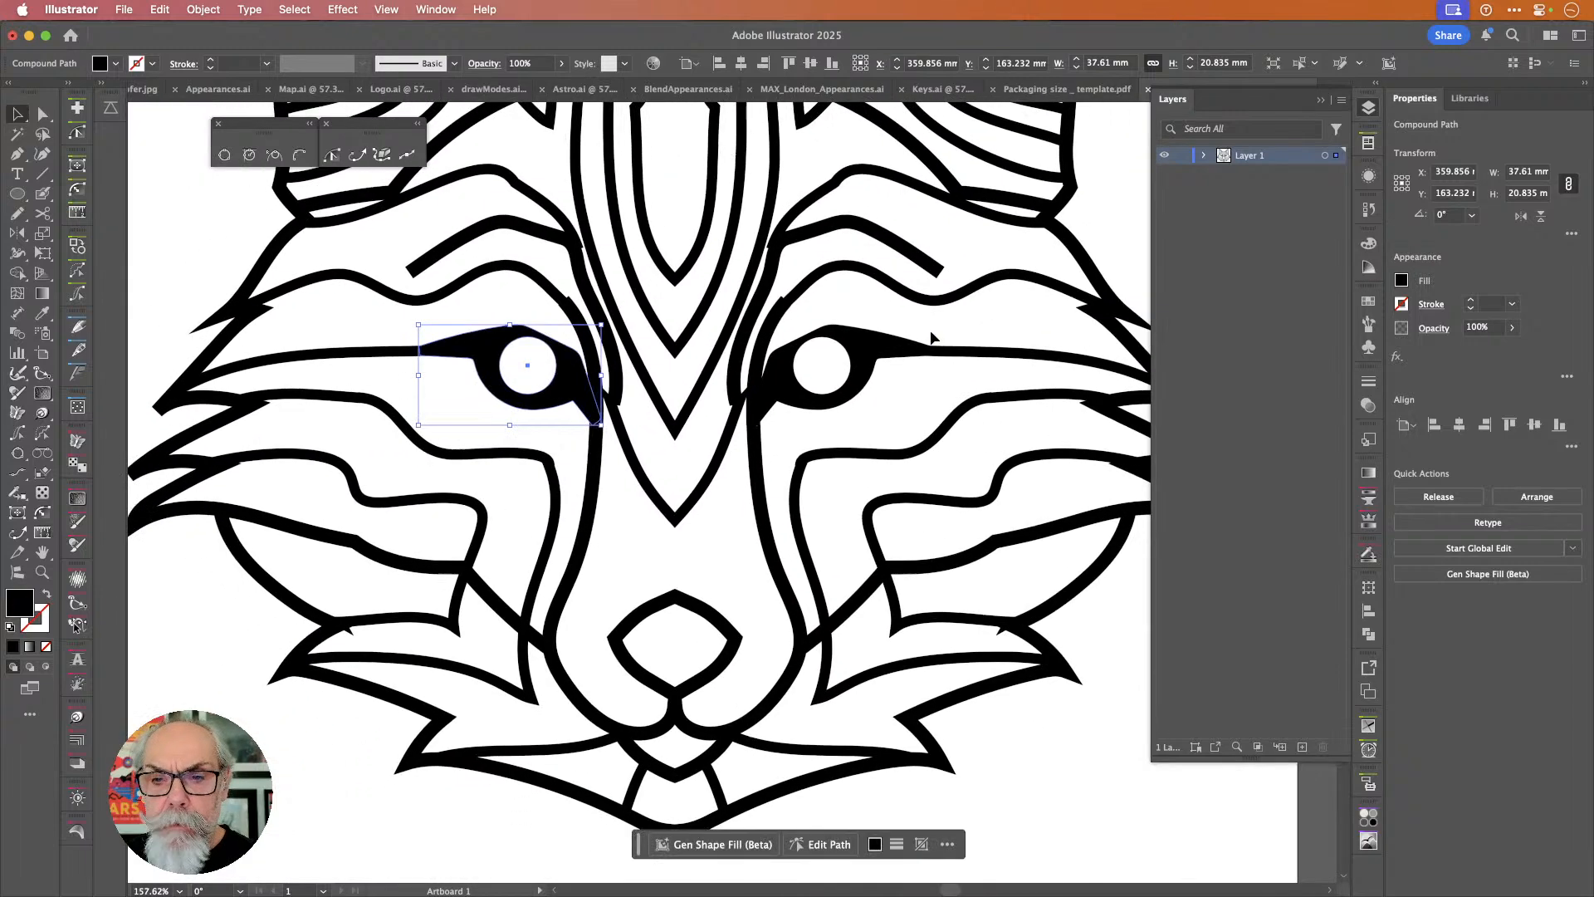
pyautogui.click(1113, 226)
pyautogui.scroll(-4, 953, 312)
pyautogui.hscroll(3, 953, 311)
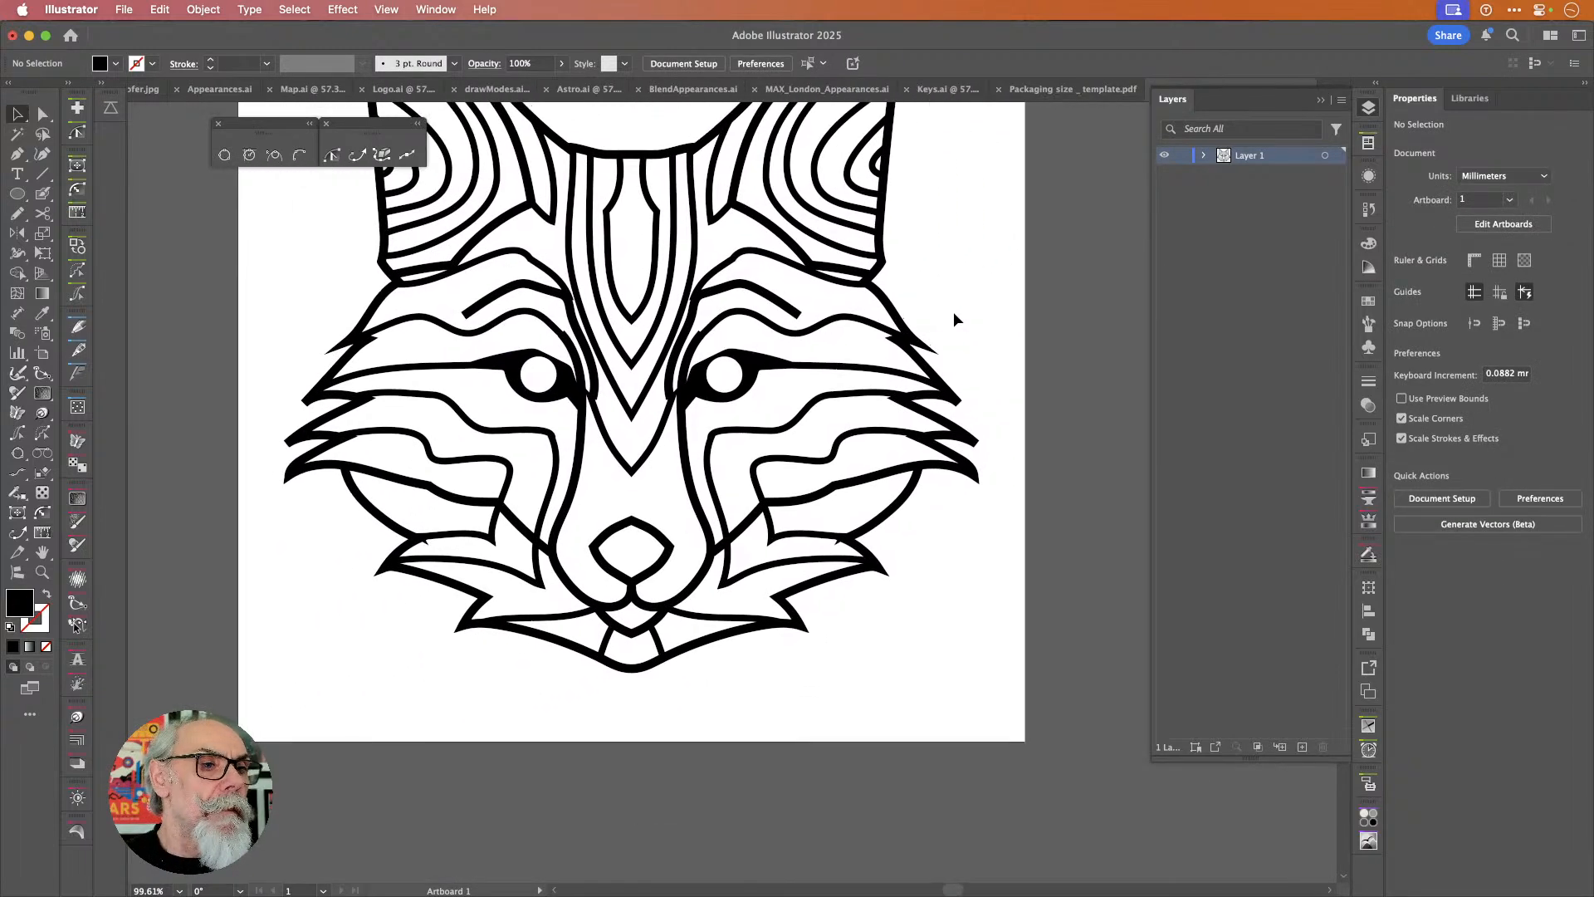
pyautogui.scroll(3, 958, 270)
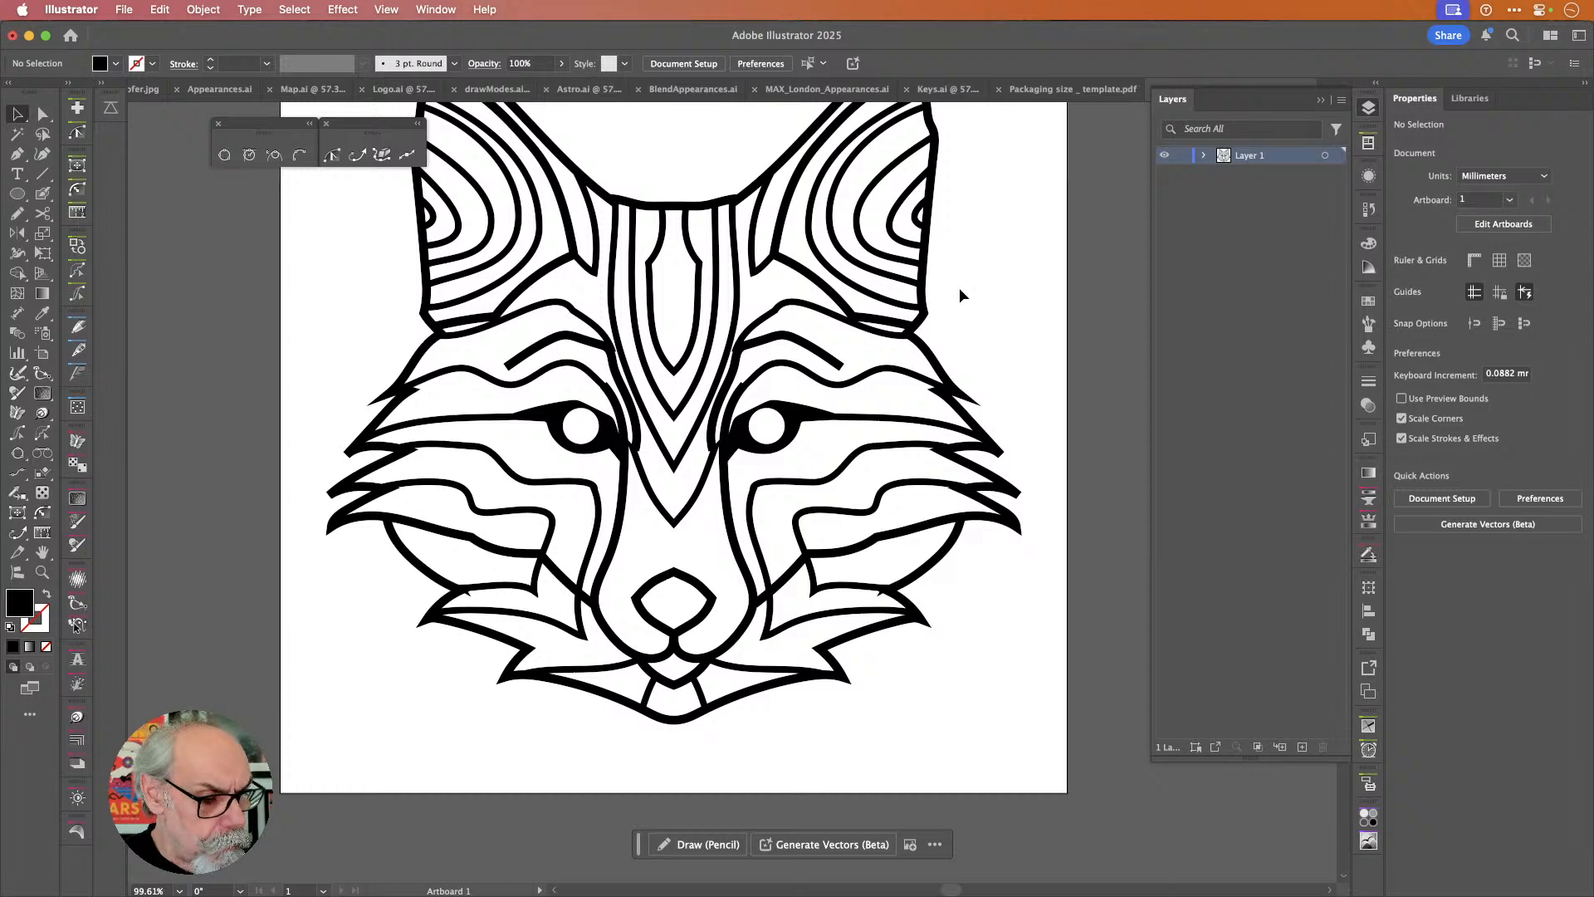
pyautogui.scroll(1, 979, 315)
pyautogui.hscroll(-1, 979, 315)
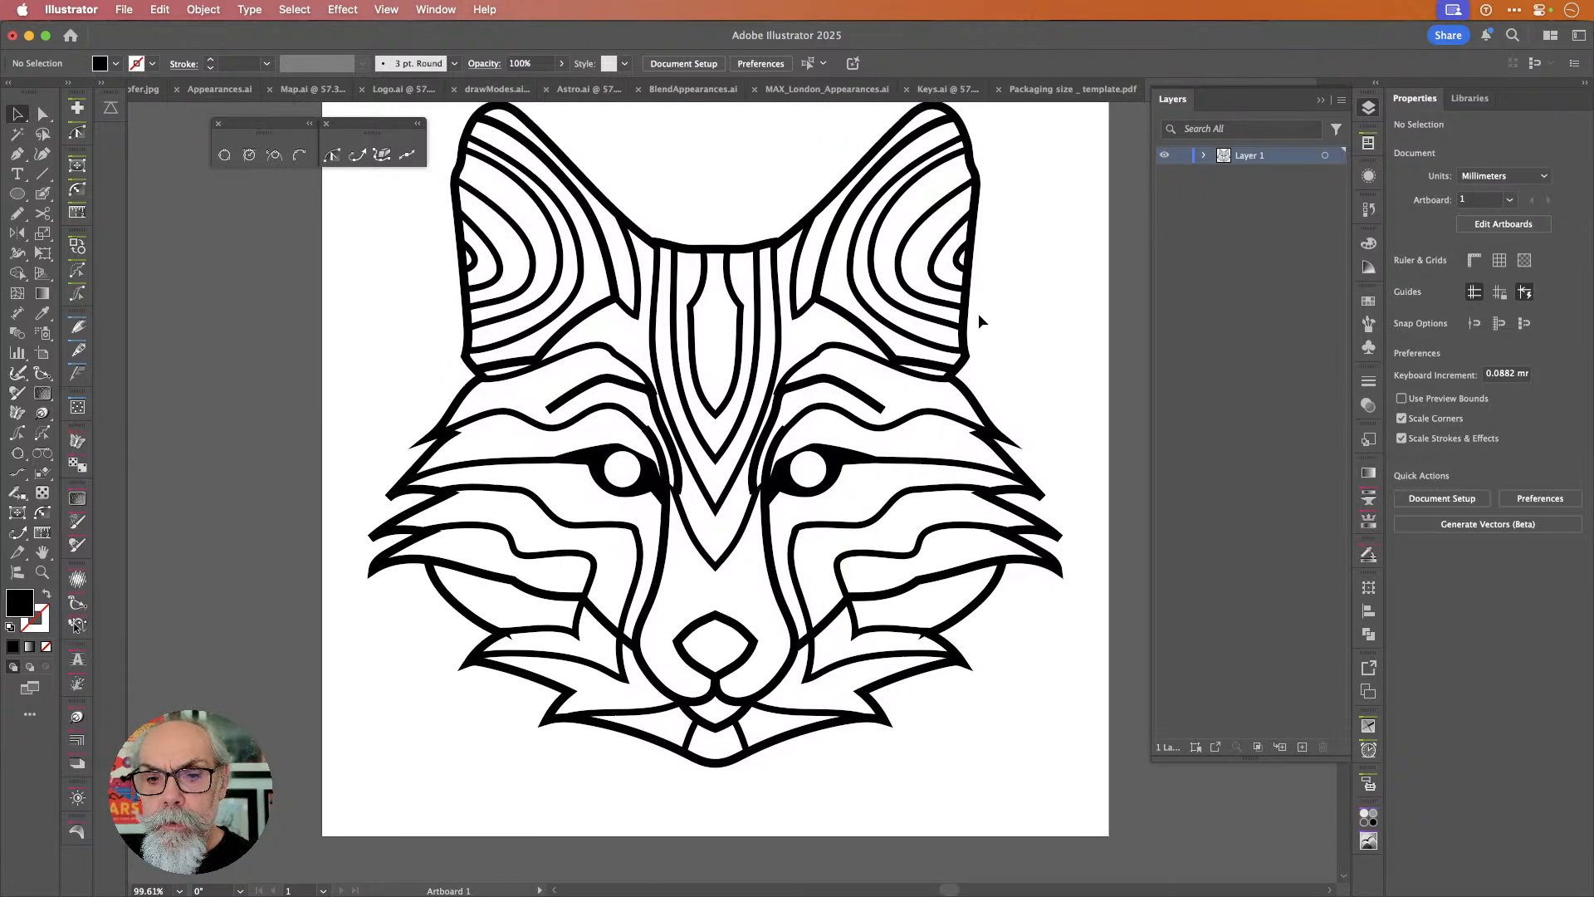
# Apply the lens-shaped width profile that tapers at both ends to the two 8 pt brow lines above the eyes.
pyautogui.click(855, 397)
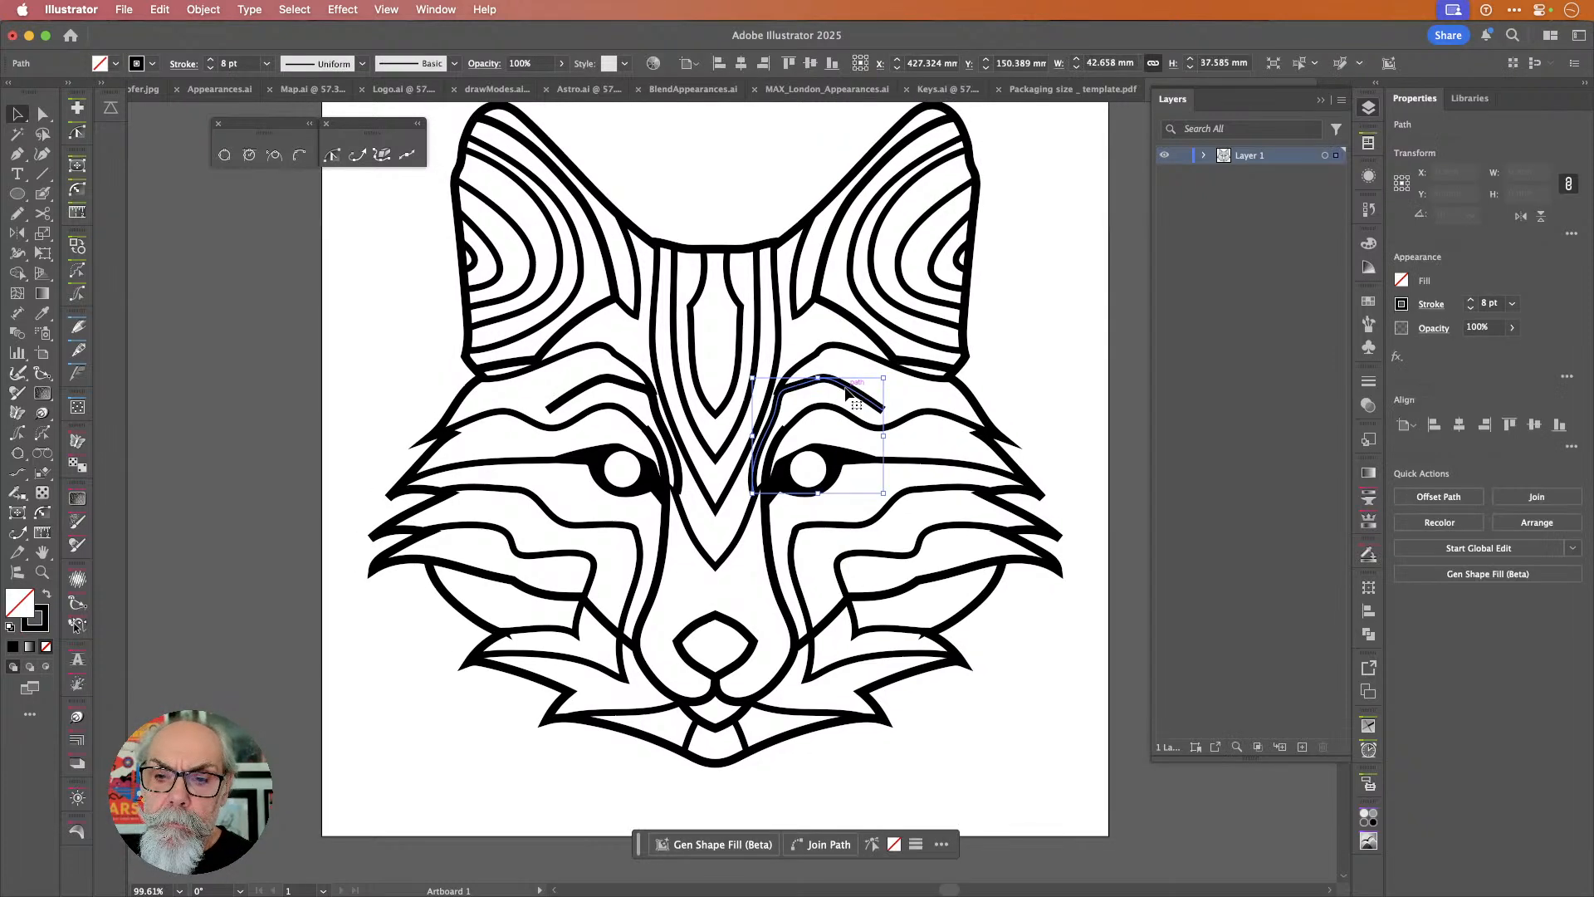
pyautogui.keyDown('shift'); pyautogui.click(656, 418); pyautogui.keyUp('shift')
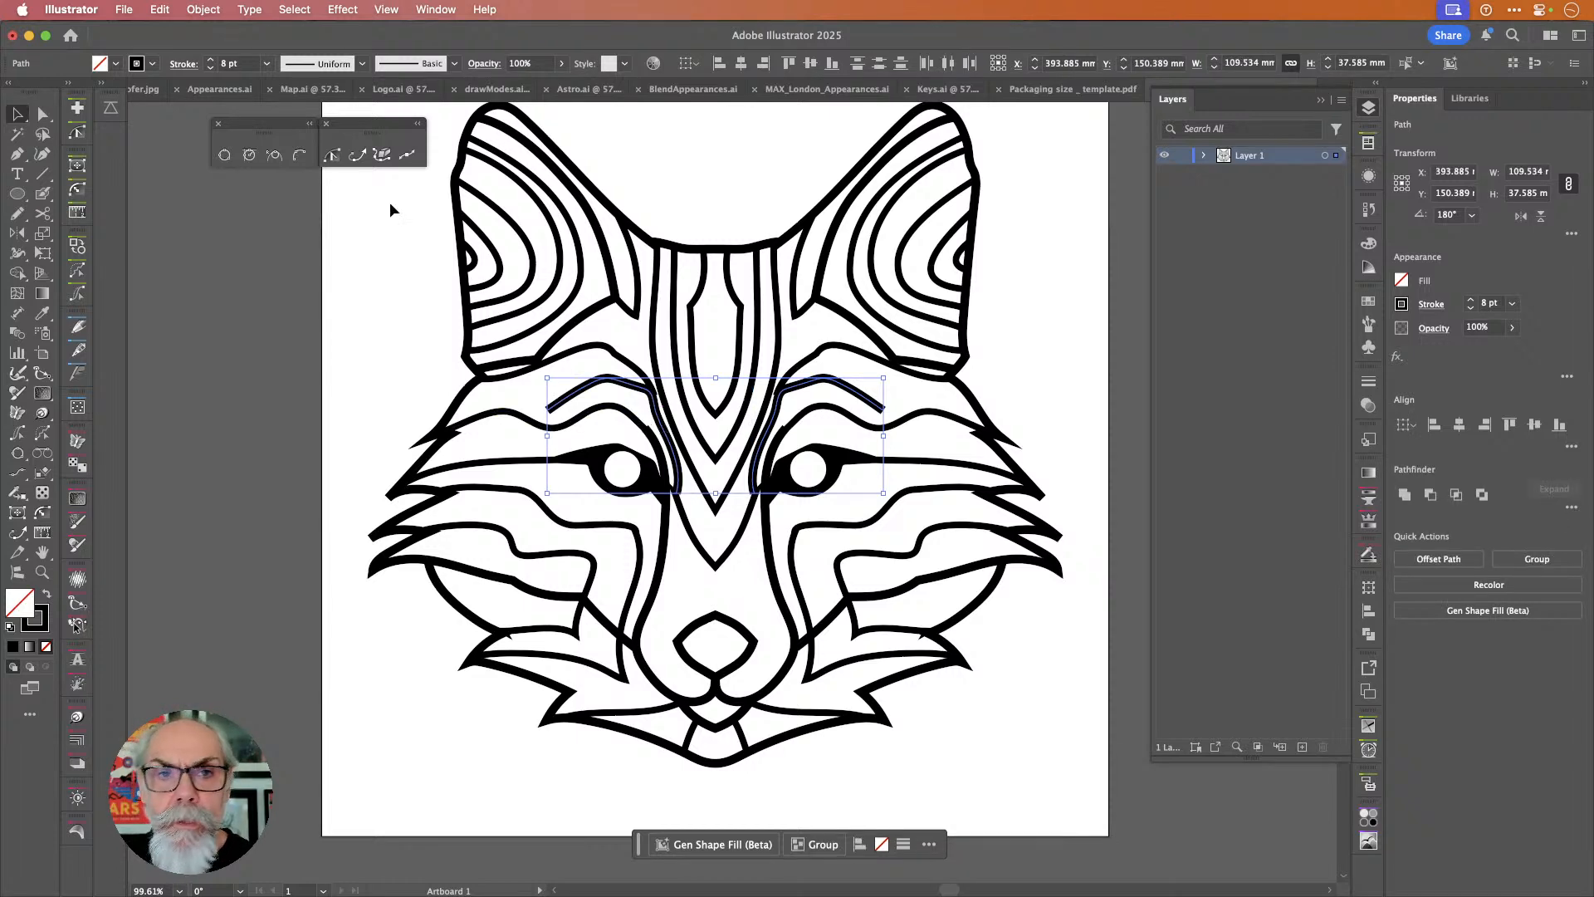
pyautogui.click(363, 66)
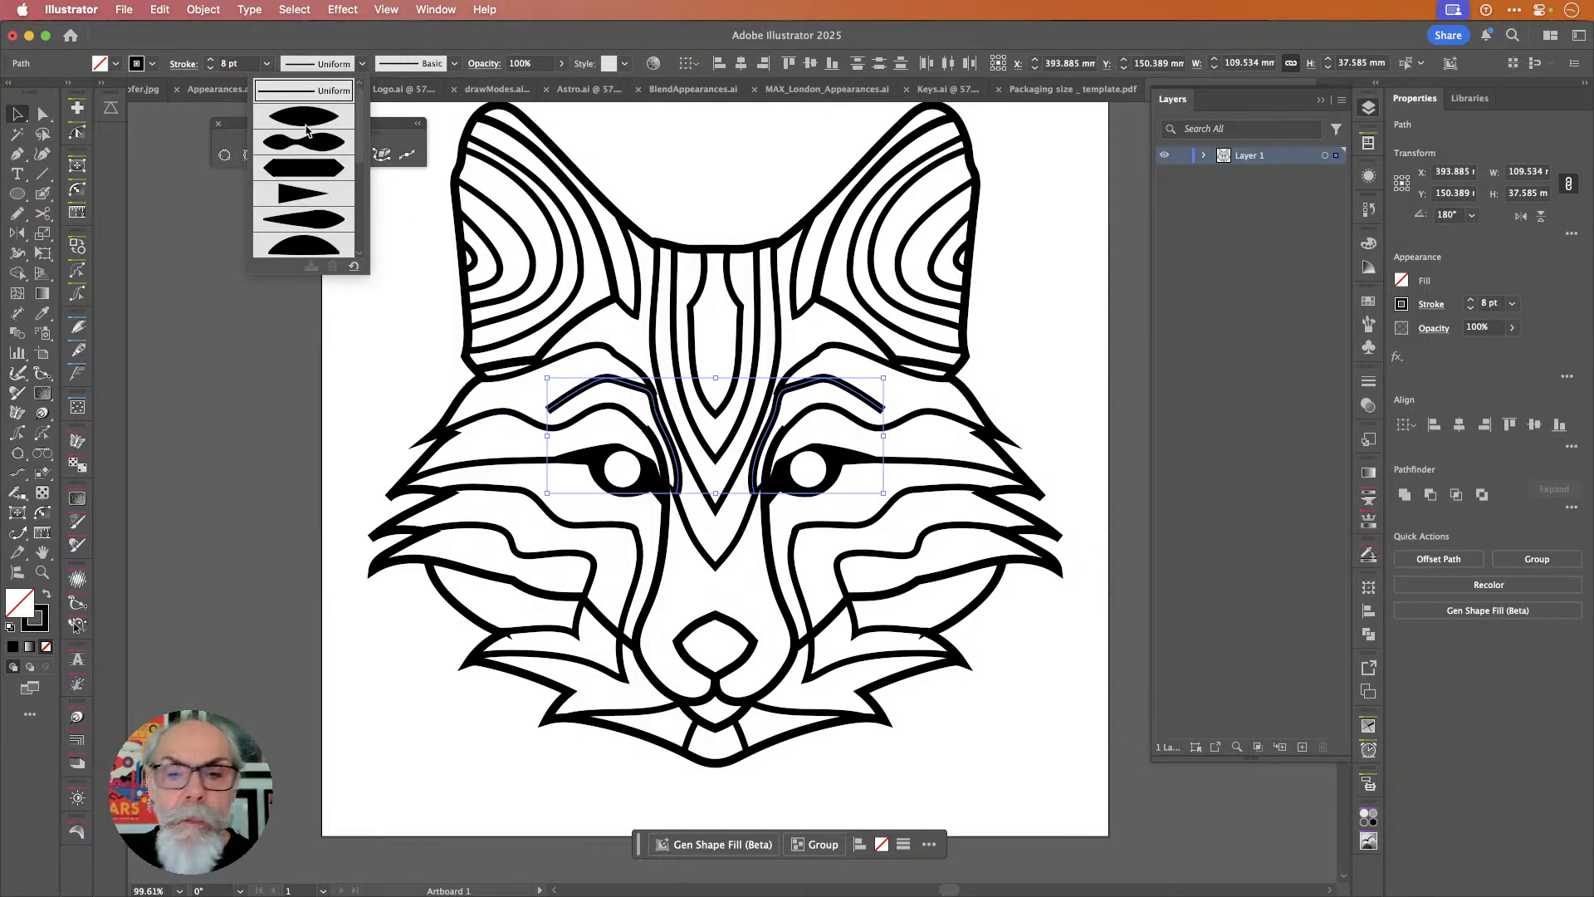
pyautogui.click(307, 128)
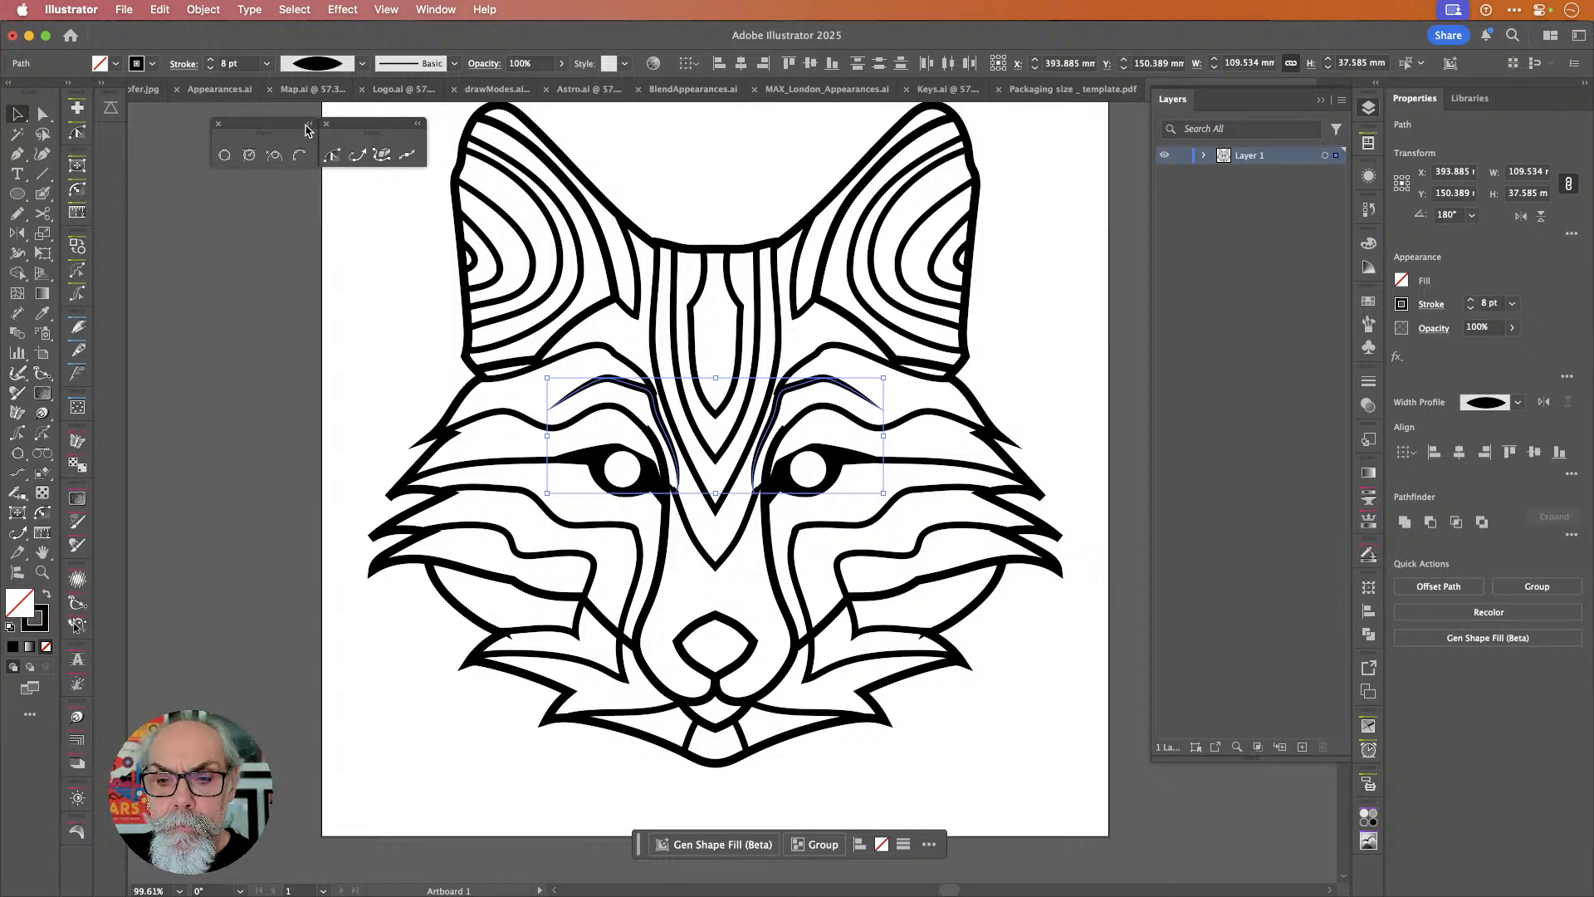
pyautogui.click(395, 380)
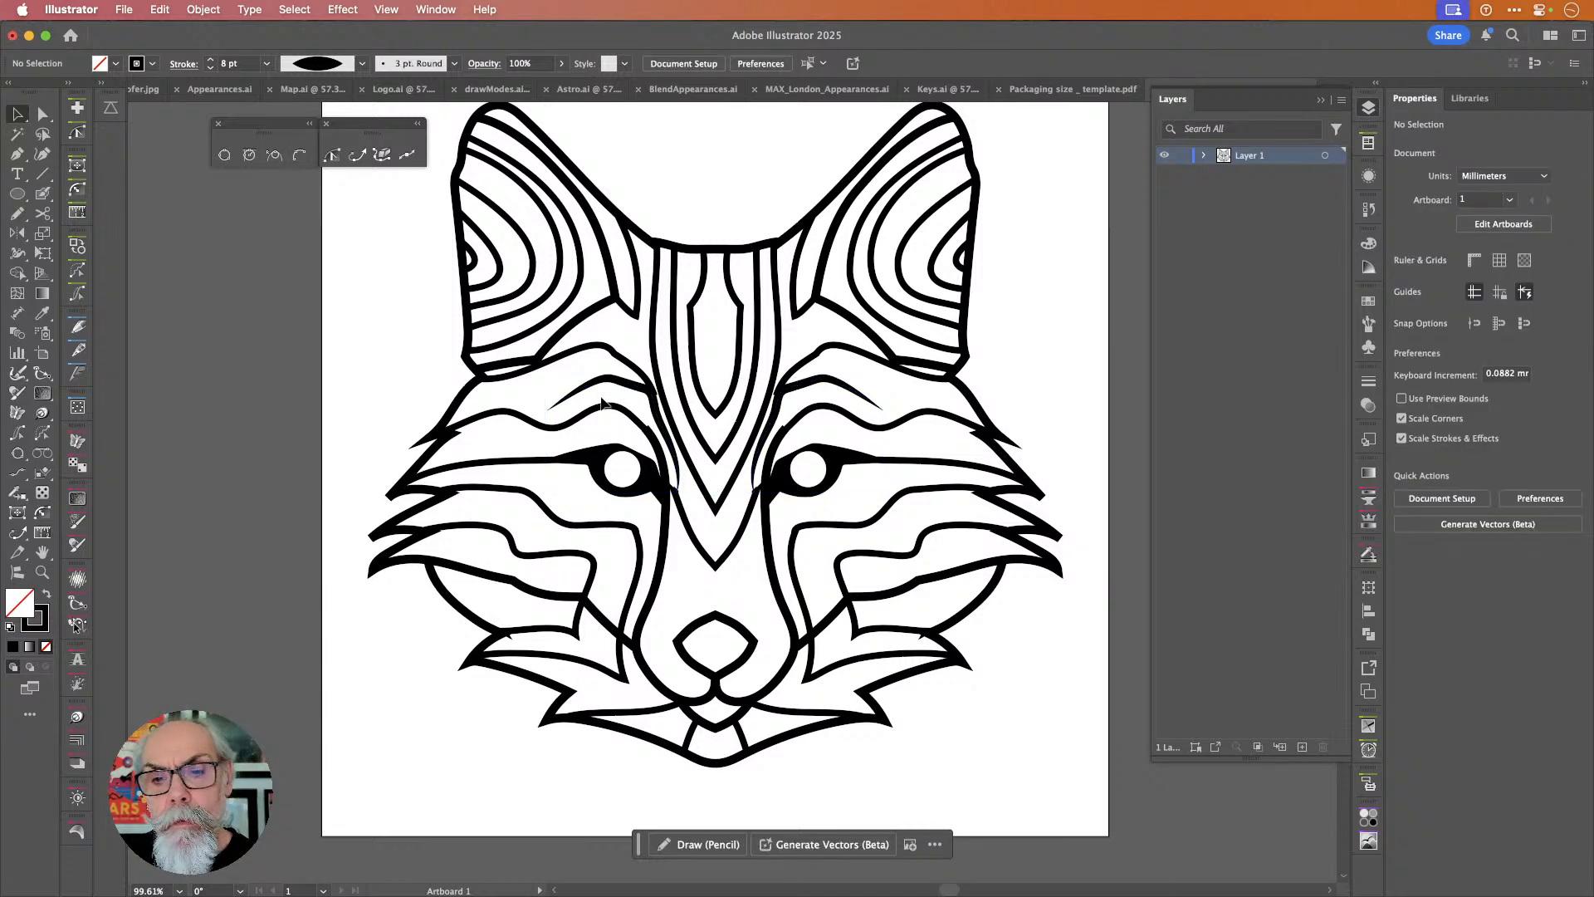
# Delete the two 6 pt curved lines above the tapered brows, one on each side of the forehead.
pyautogui.click(638, 377)
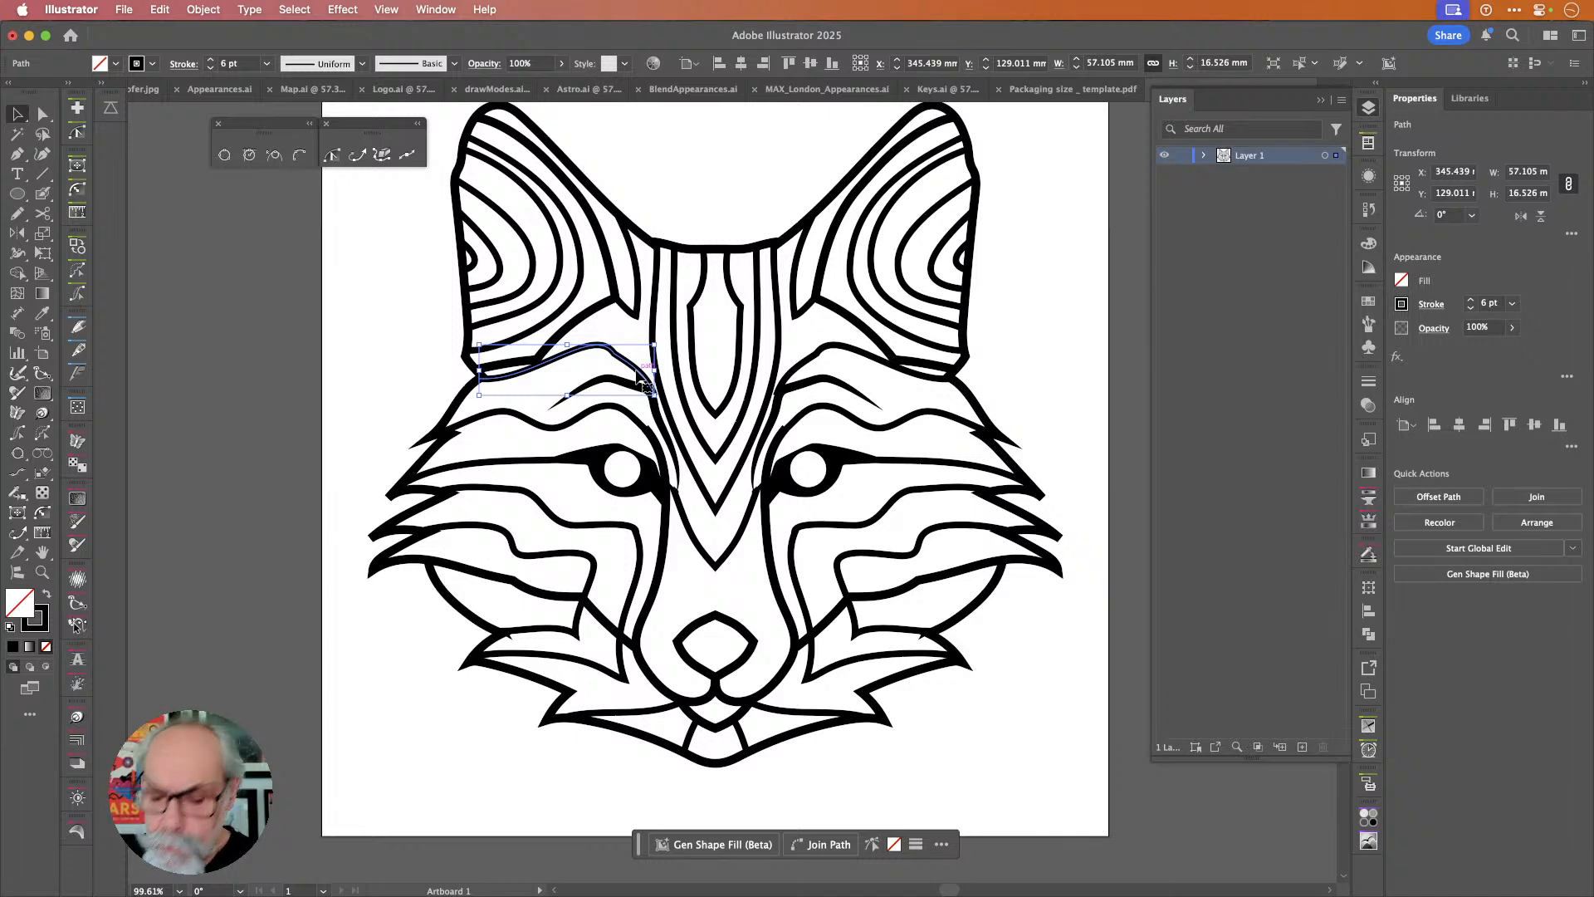
pyautogui.click(638, 374)
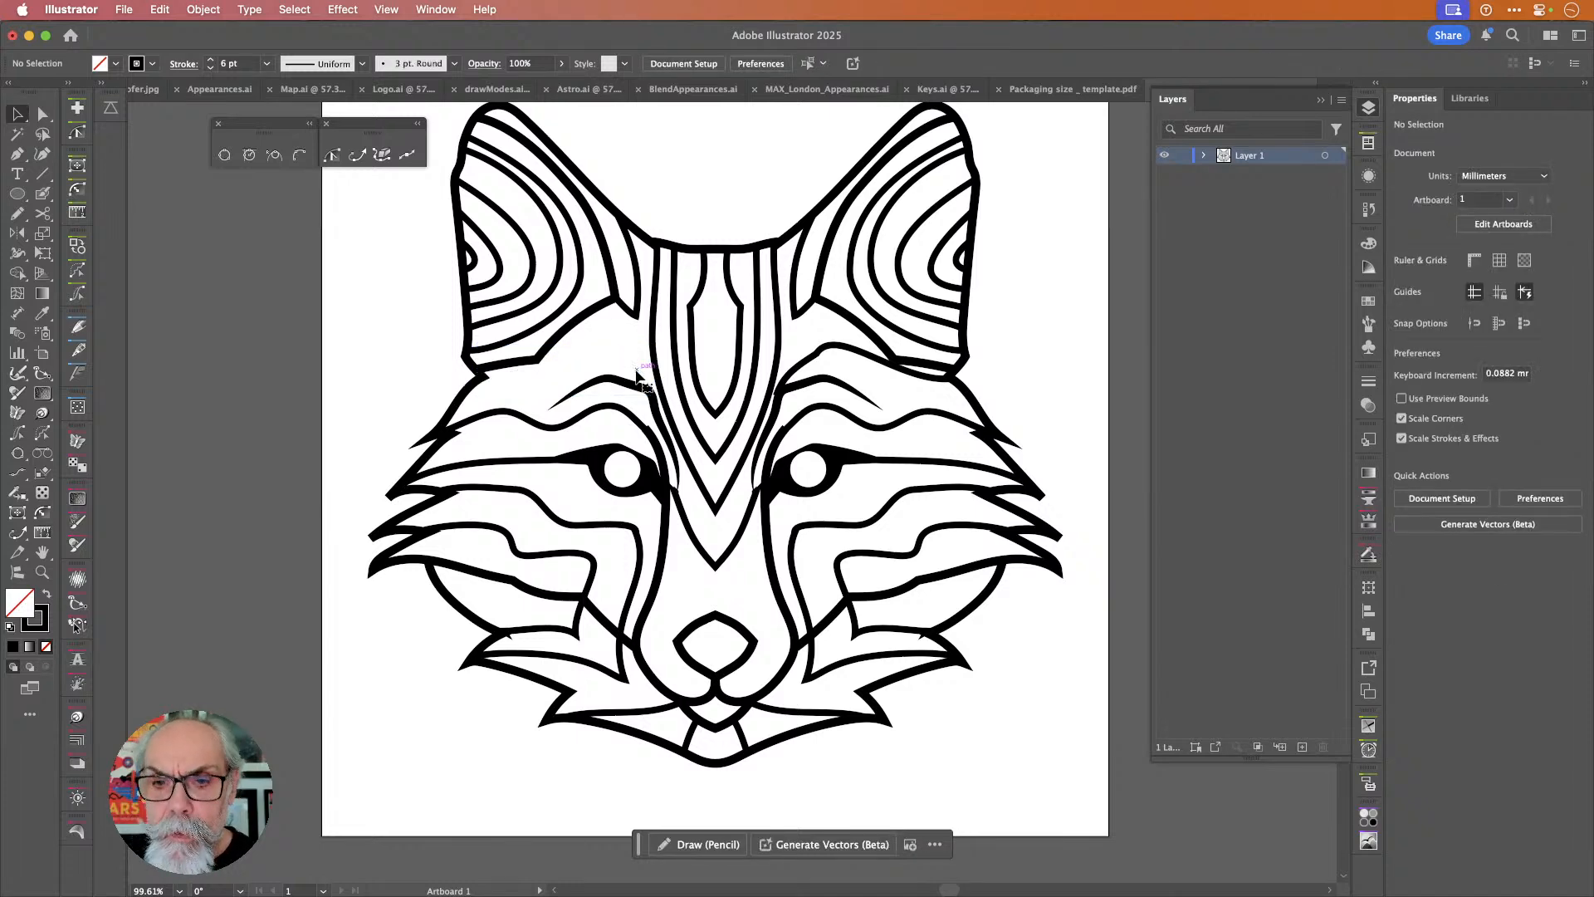
pyautogui.click(823, 357)
pyautogui.press('Delete')
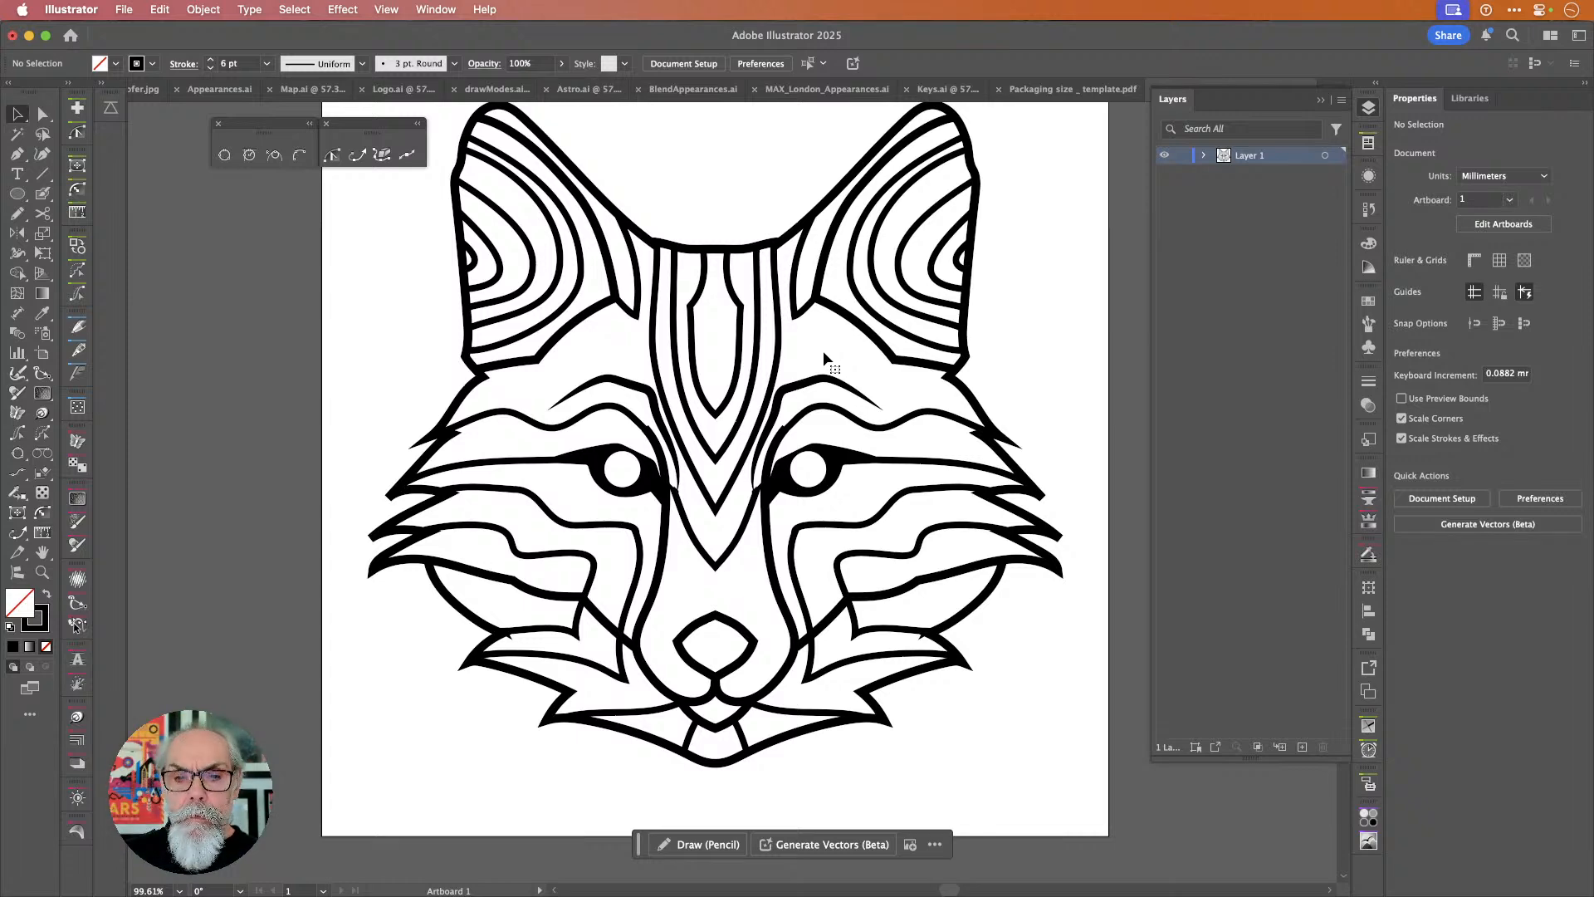
# Cut the muzzle outline at its centre point under the nose and delete its right half.
pyautogui.click(634, 426)
pyautogui.keyDown('shift'); pyautogui.click(666, 467); pyautogui.keyUp('shift')
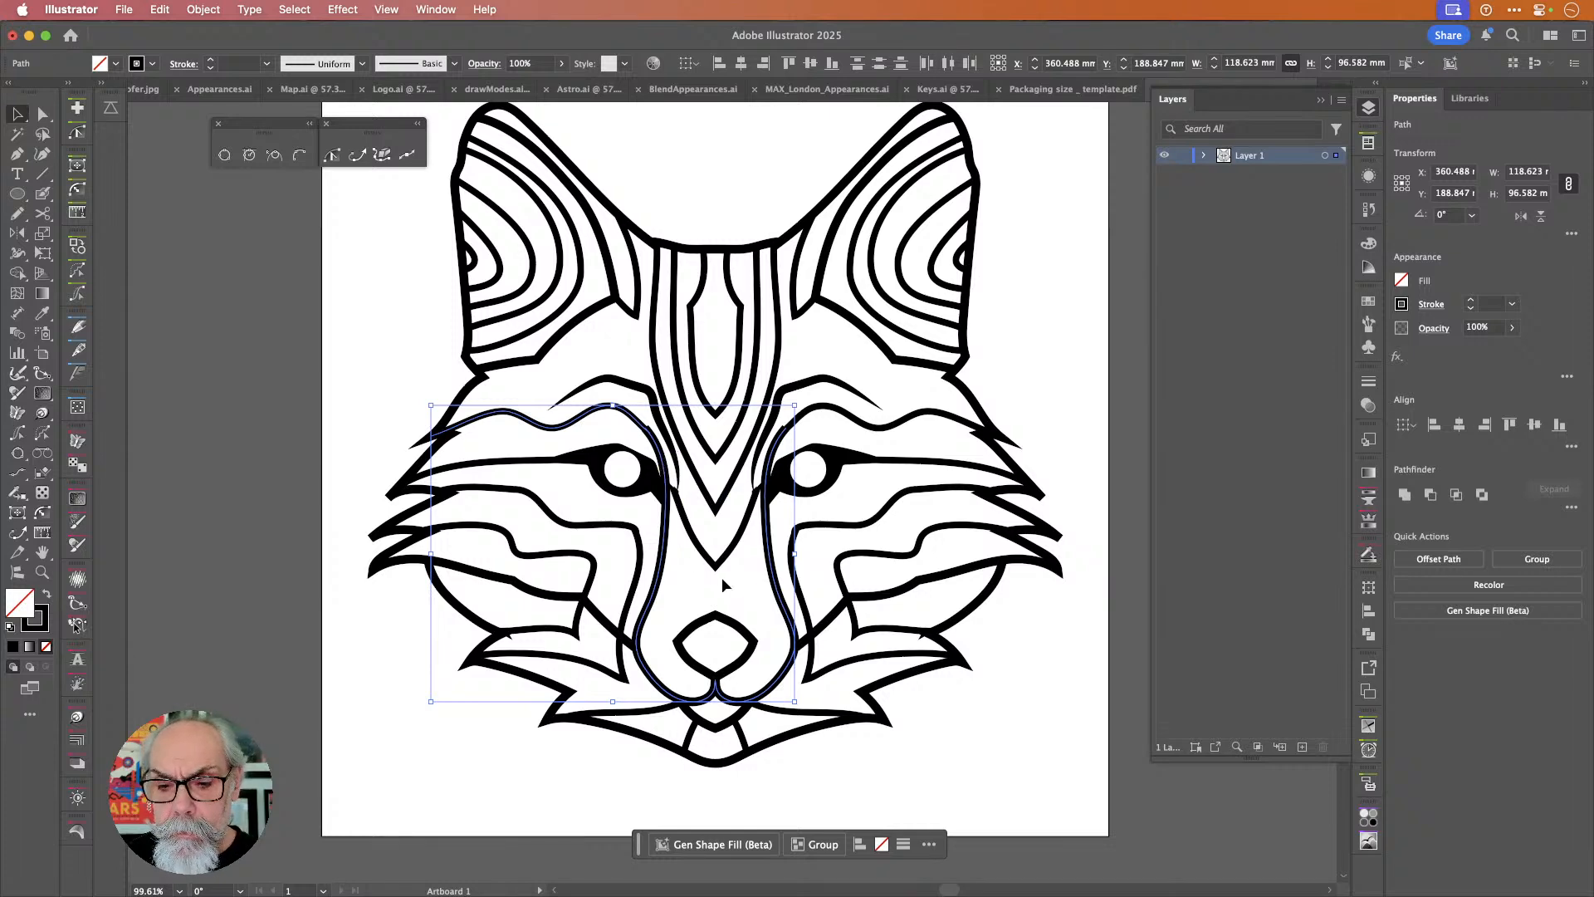
pyautogui.scroll(5, 754, 699)
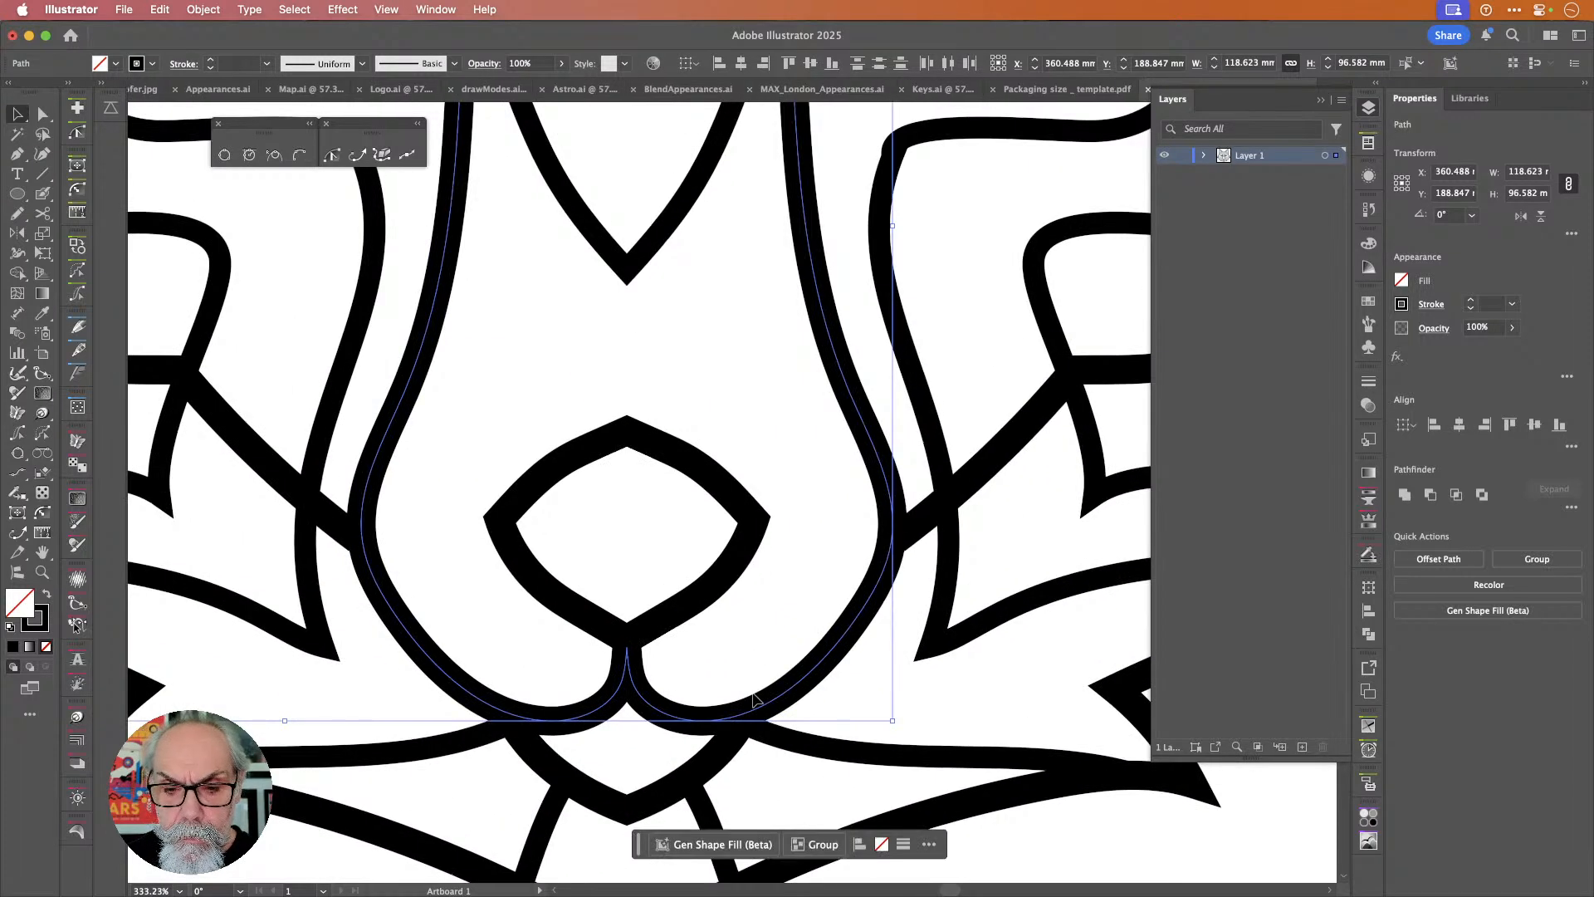
pyautogui.press('c')
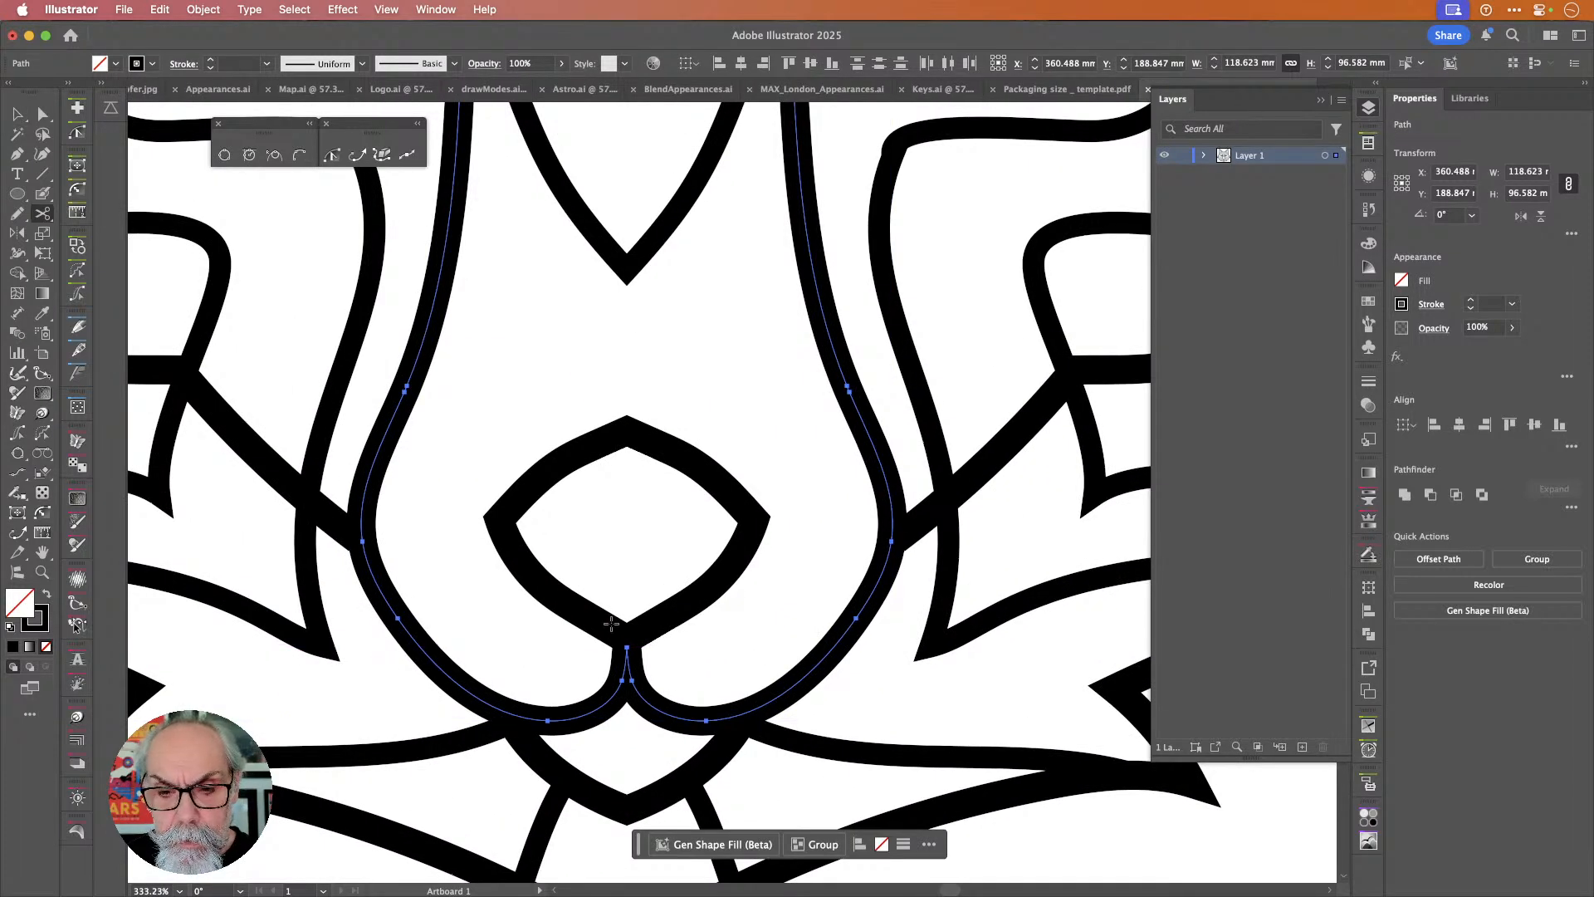
pyautogui.click(625, 646)
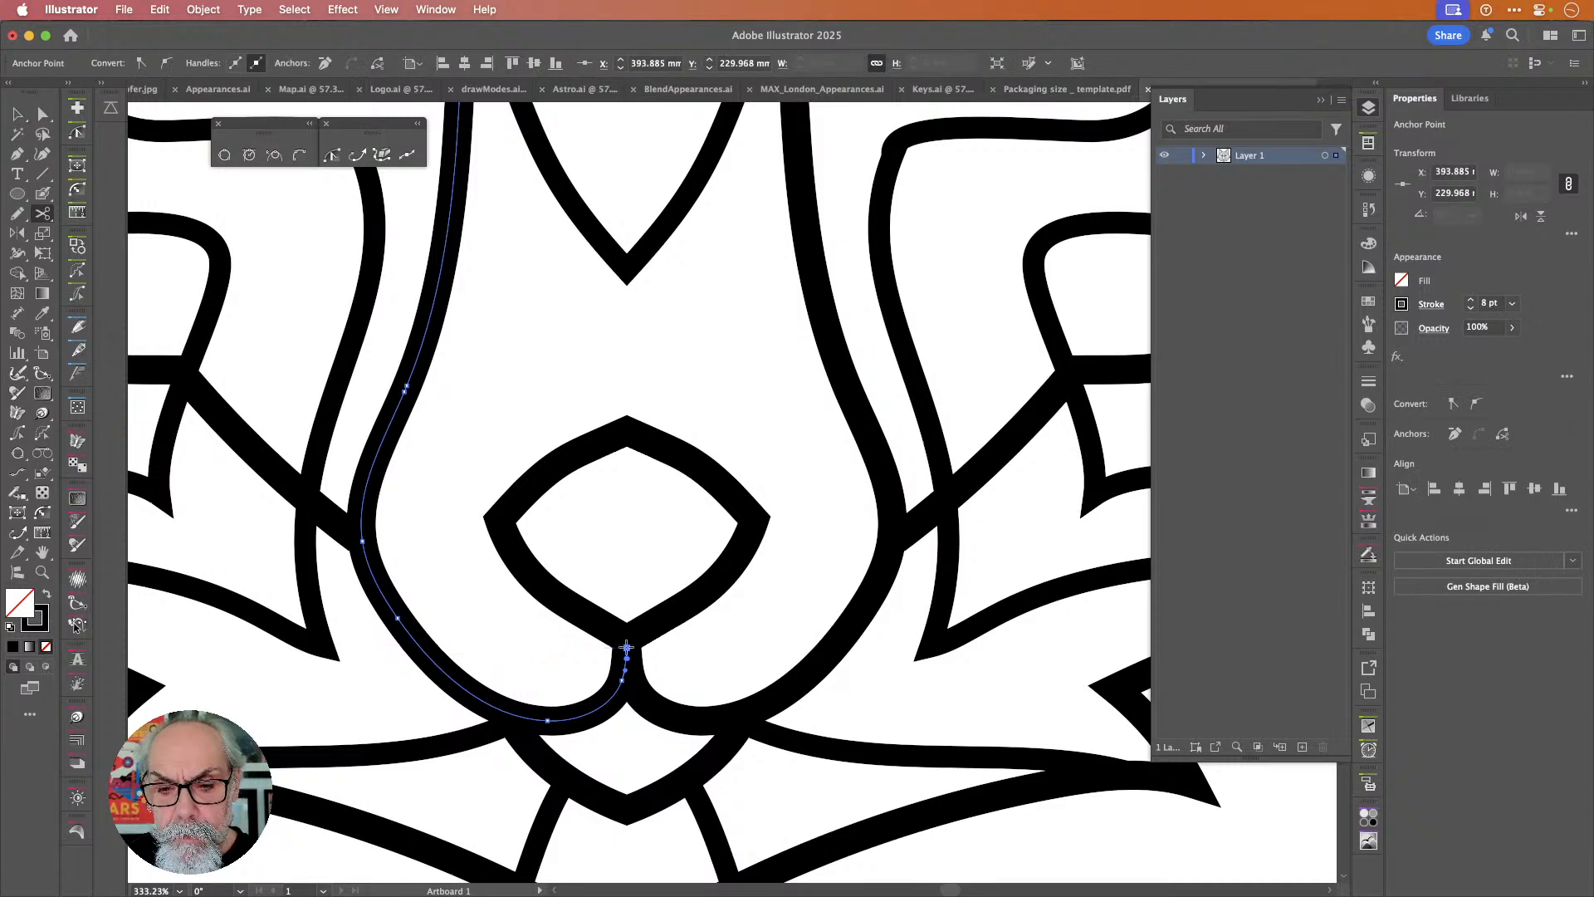
pyautogui.press('v')
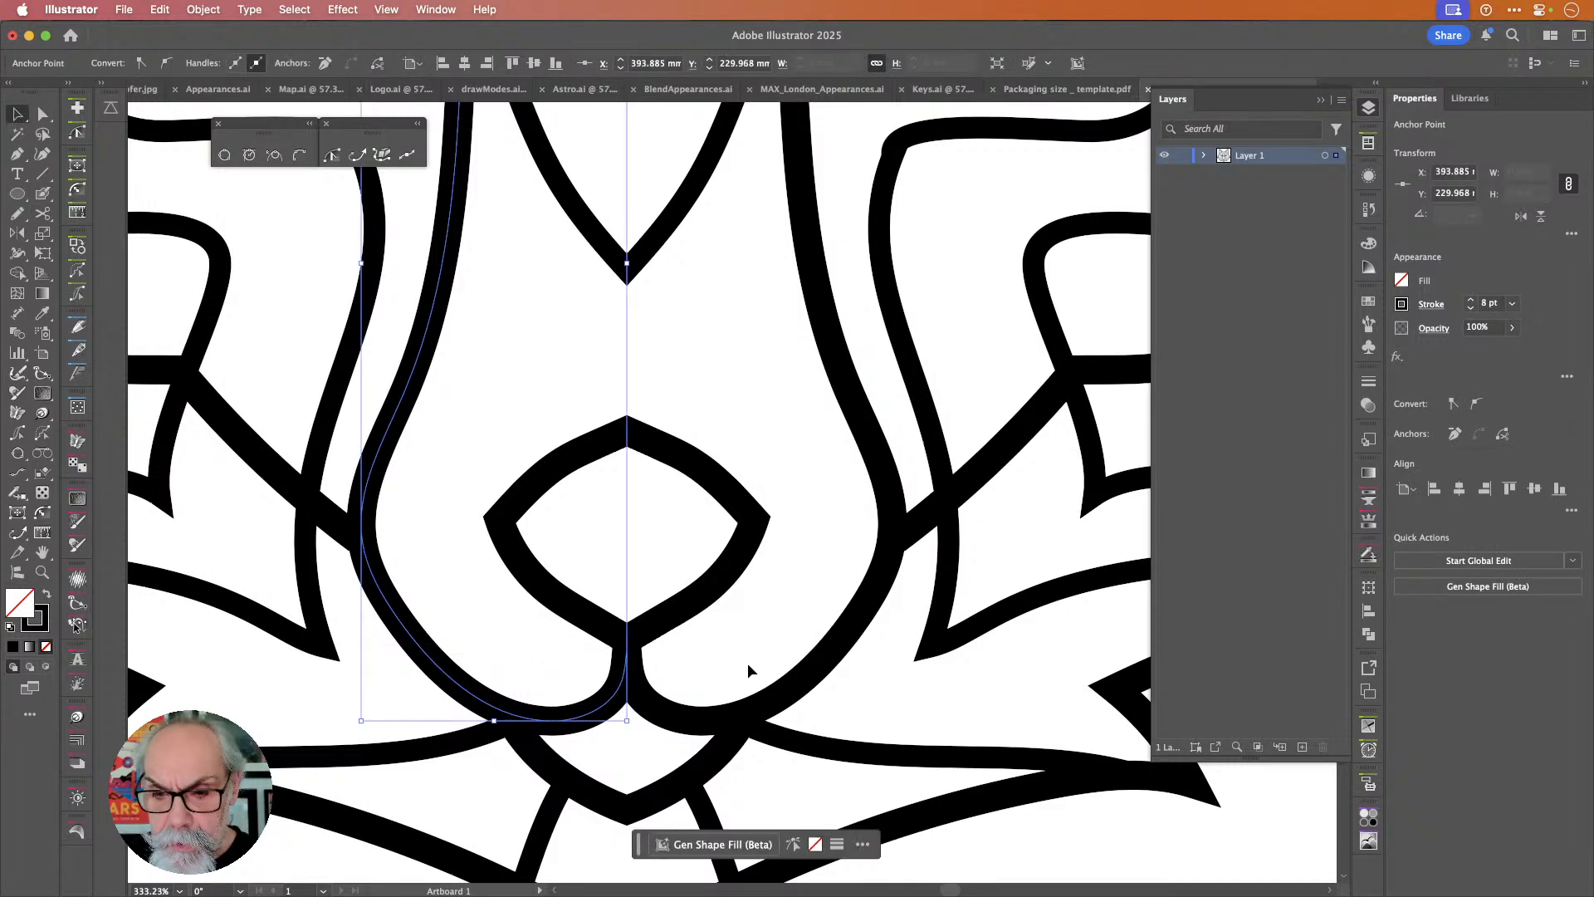
pyautogui.click(810, 671)
pyautogui.press('super+shift+a')
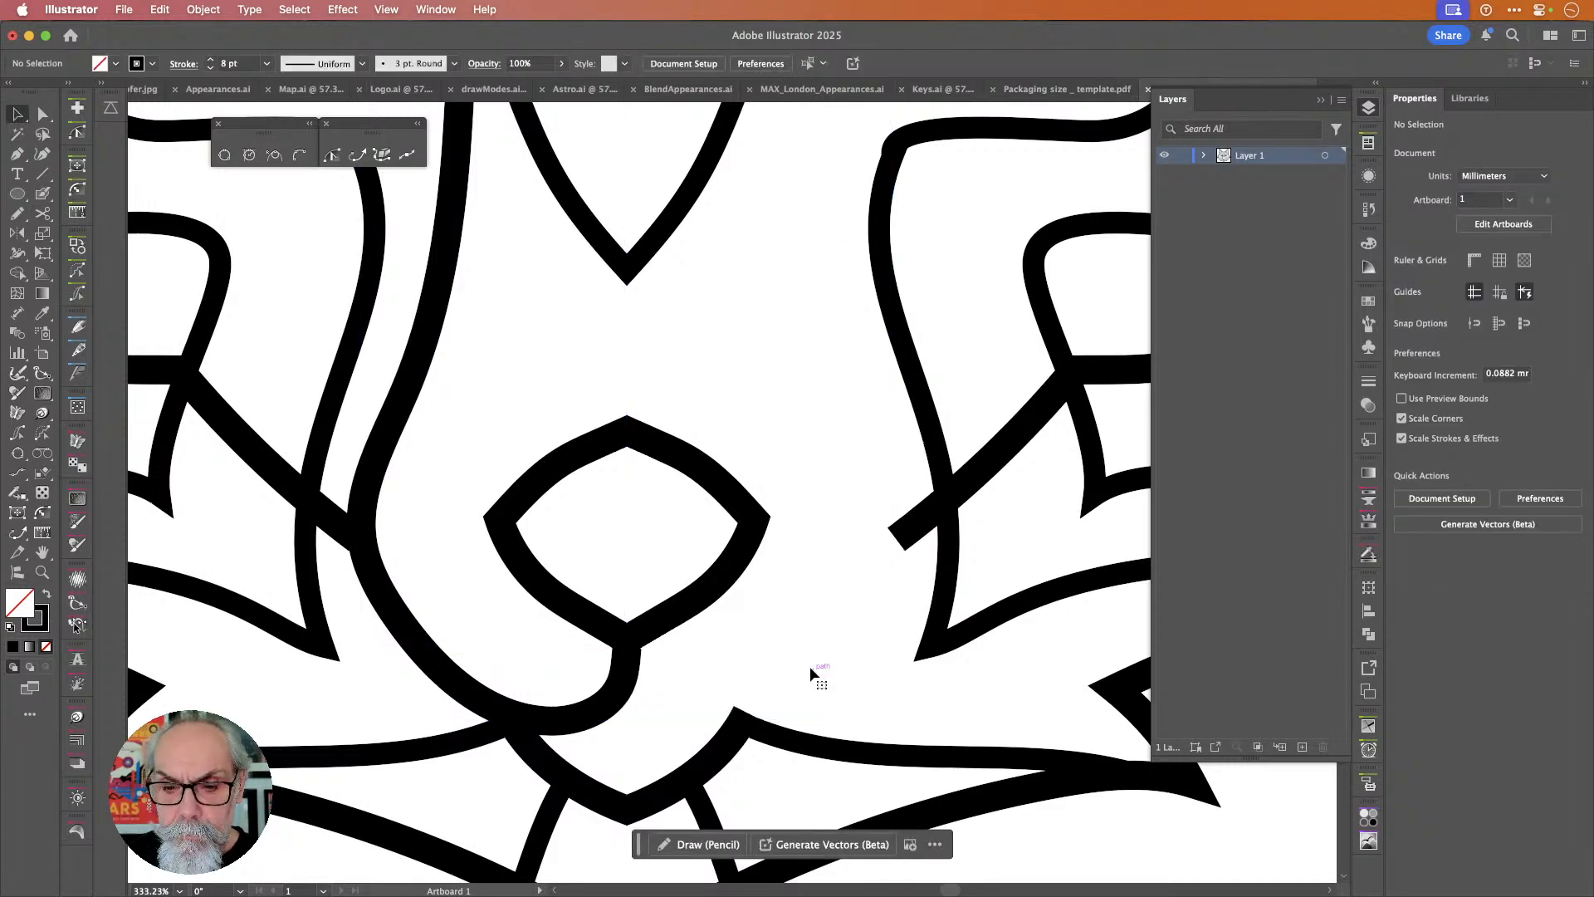
# Cut the 6 pt wavy brow line above the left eye near its inner end and delete the short end piece.
pyautogui.scroll(-5, 720, 630)
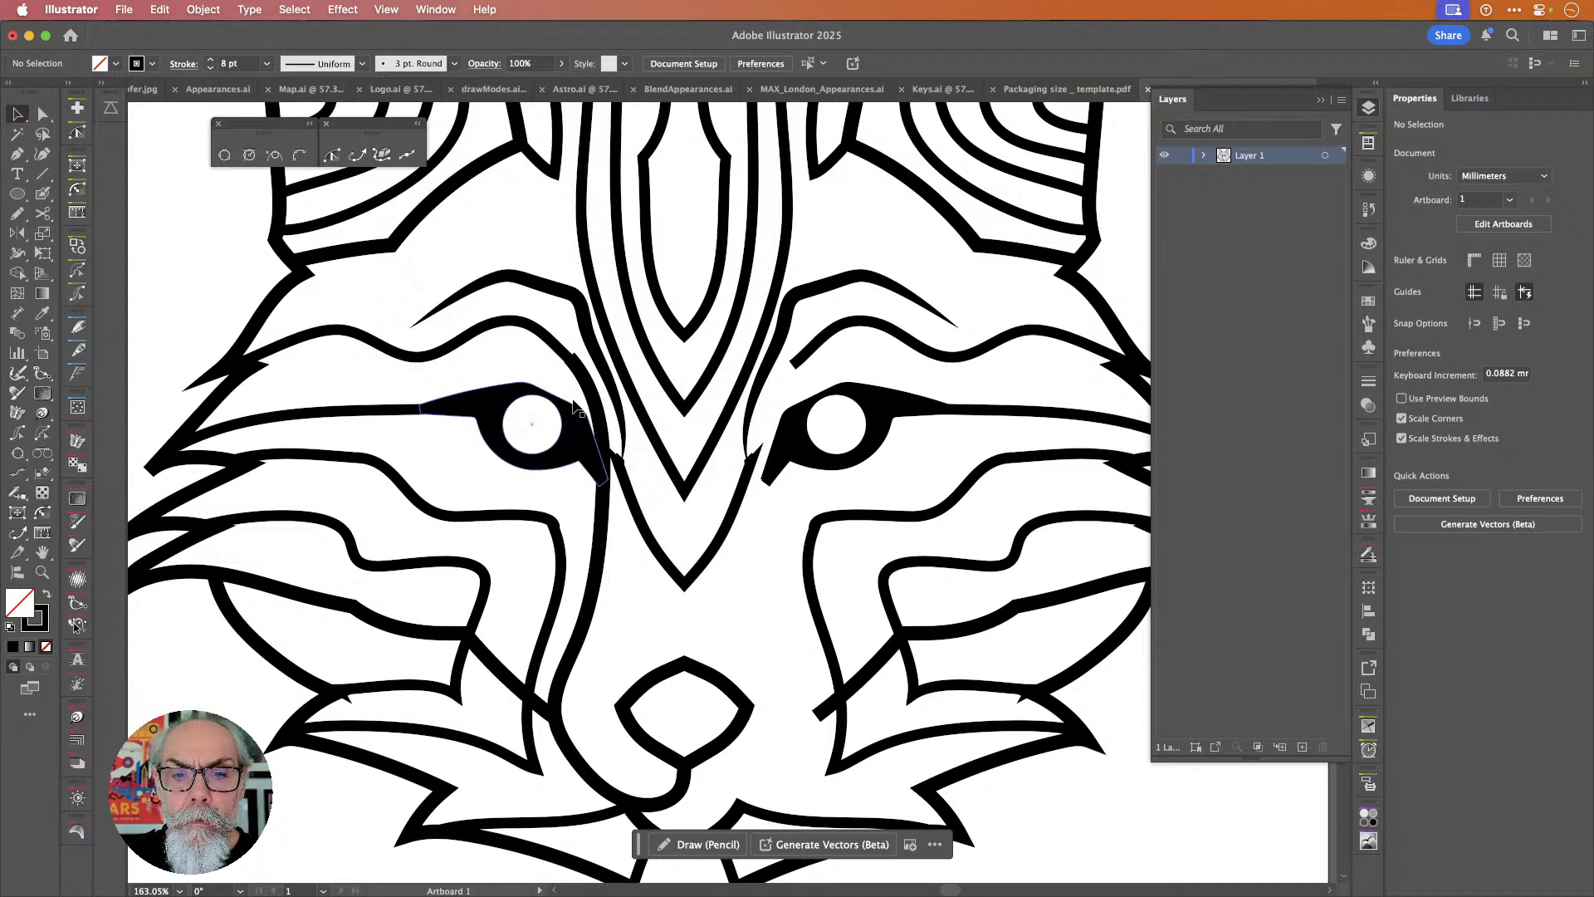
pyautogui.click(552, 345)
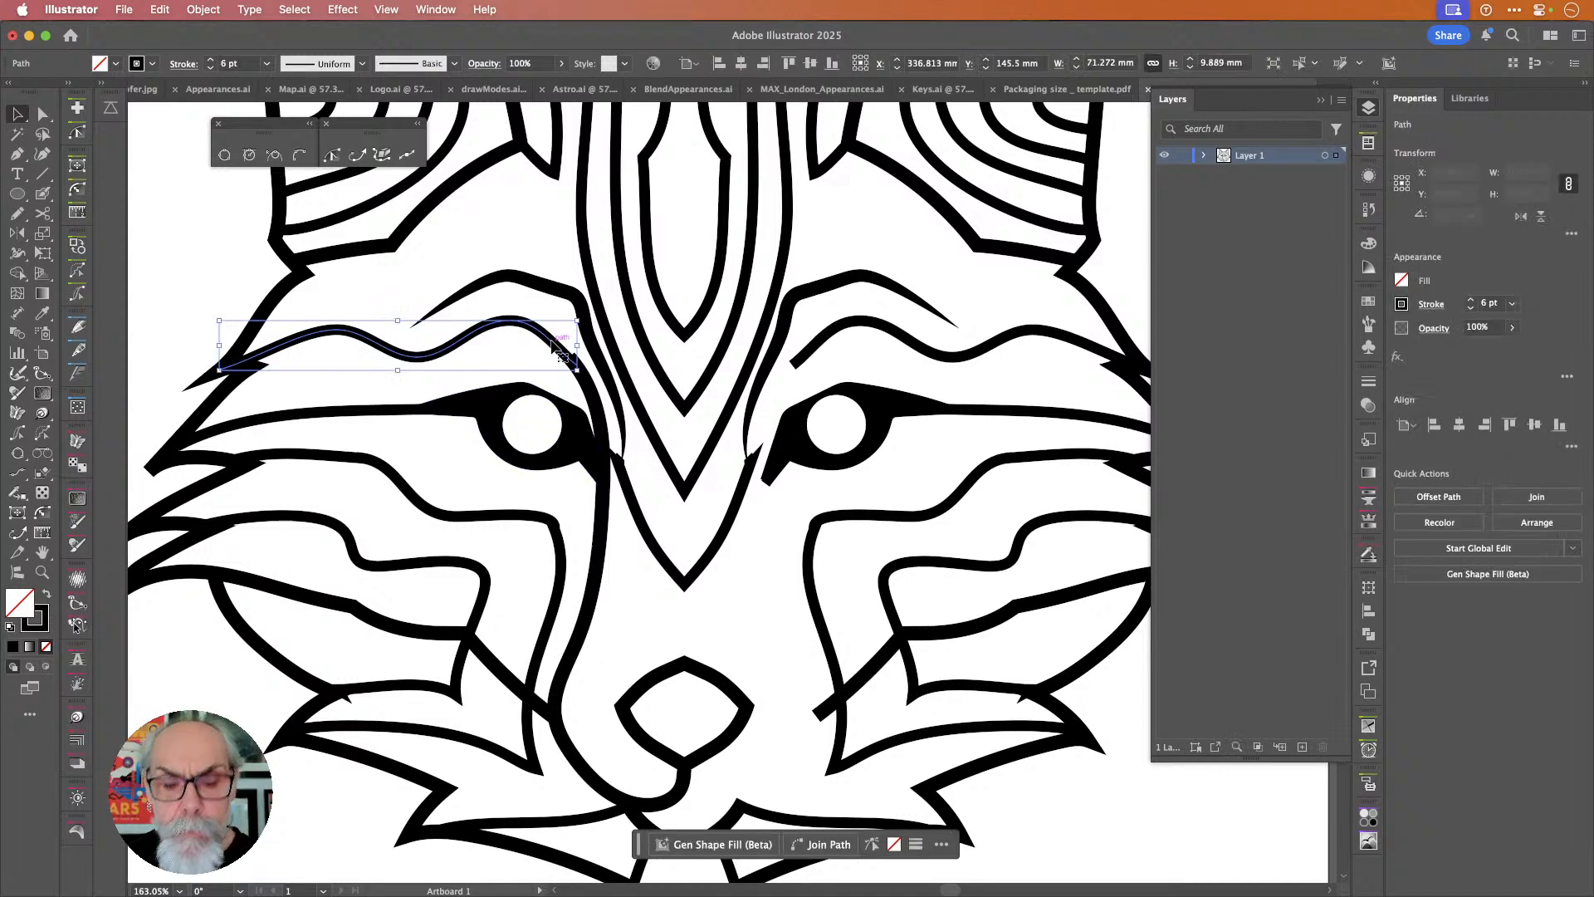
pyautogui.press('c')
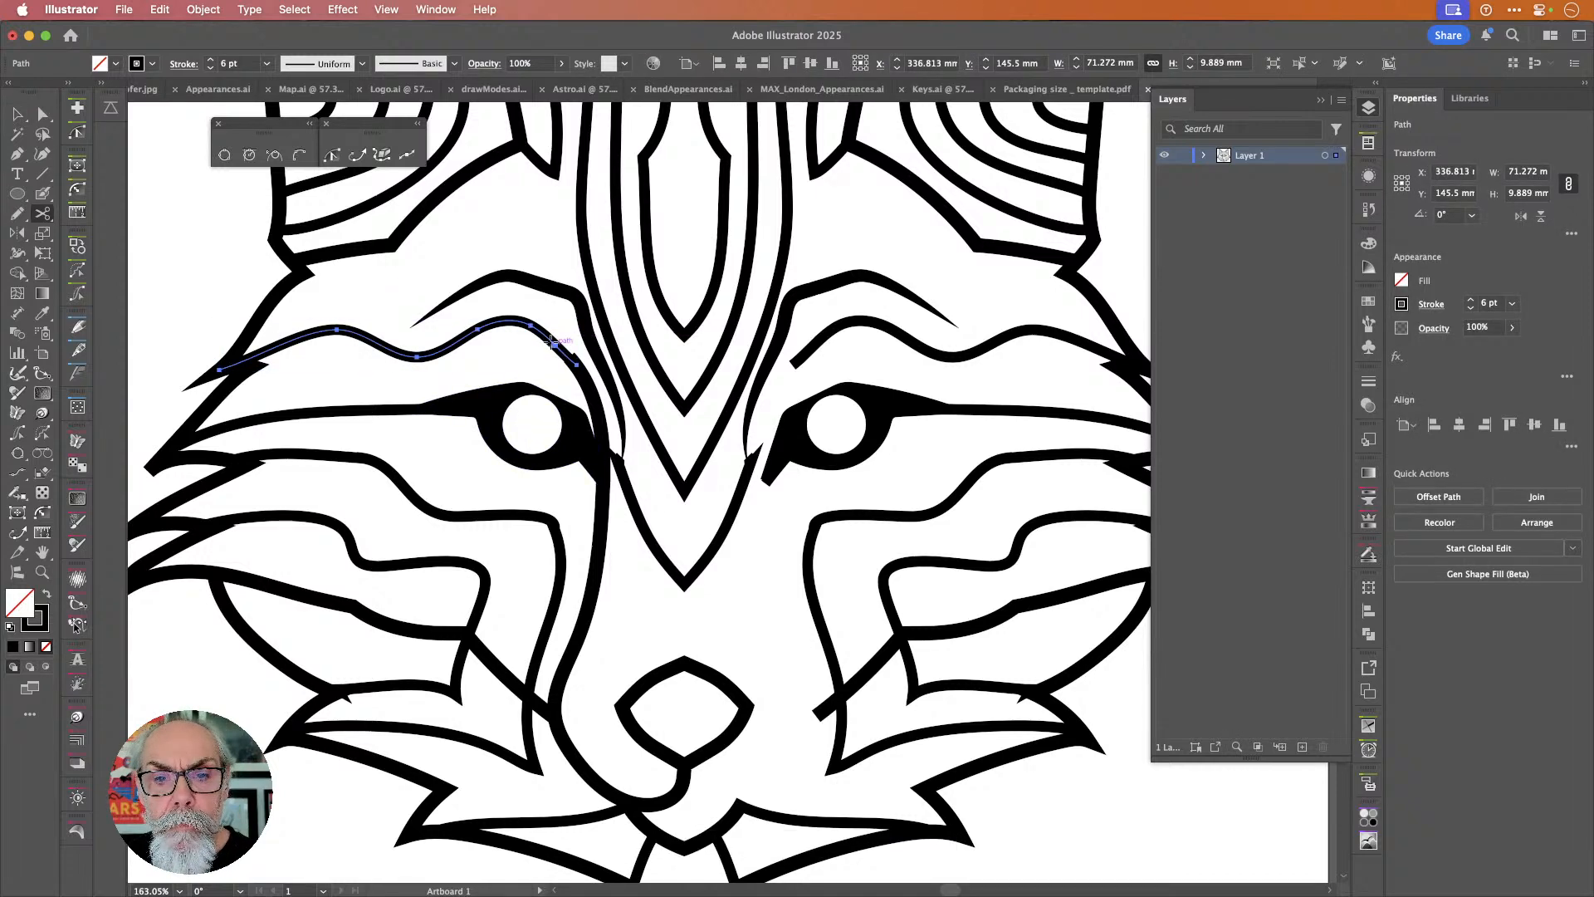
pyautogui.click(553, 340)
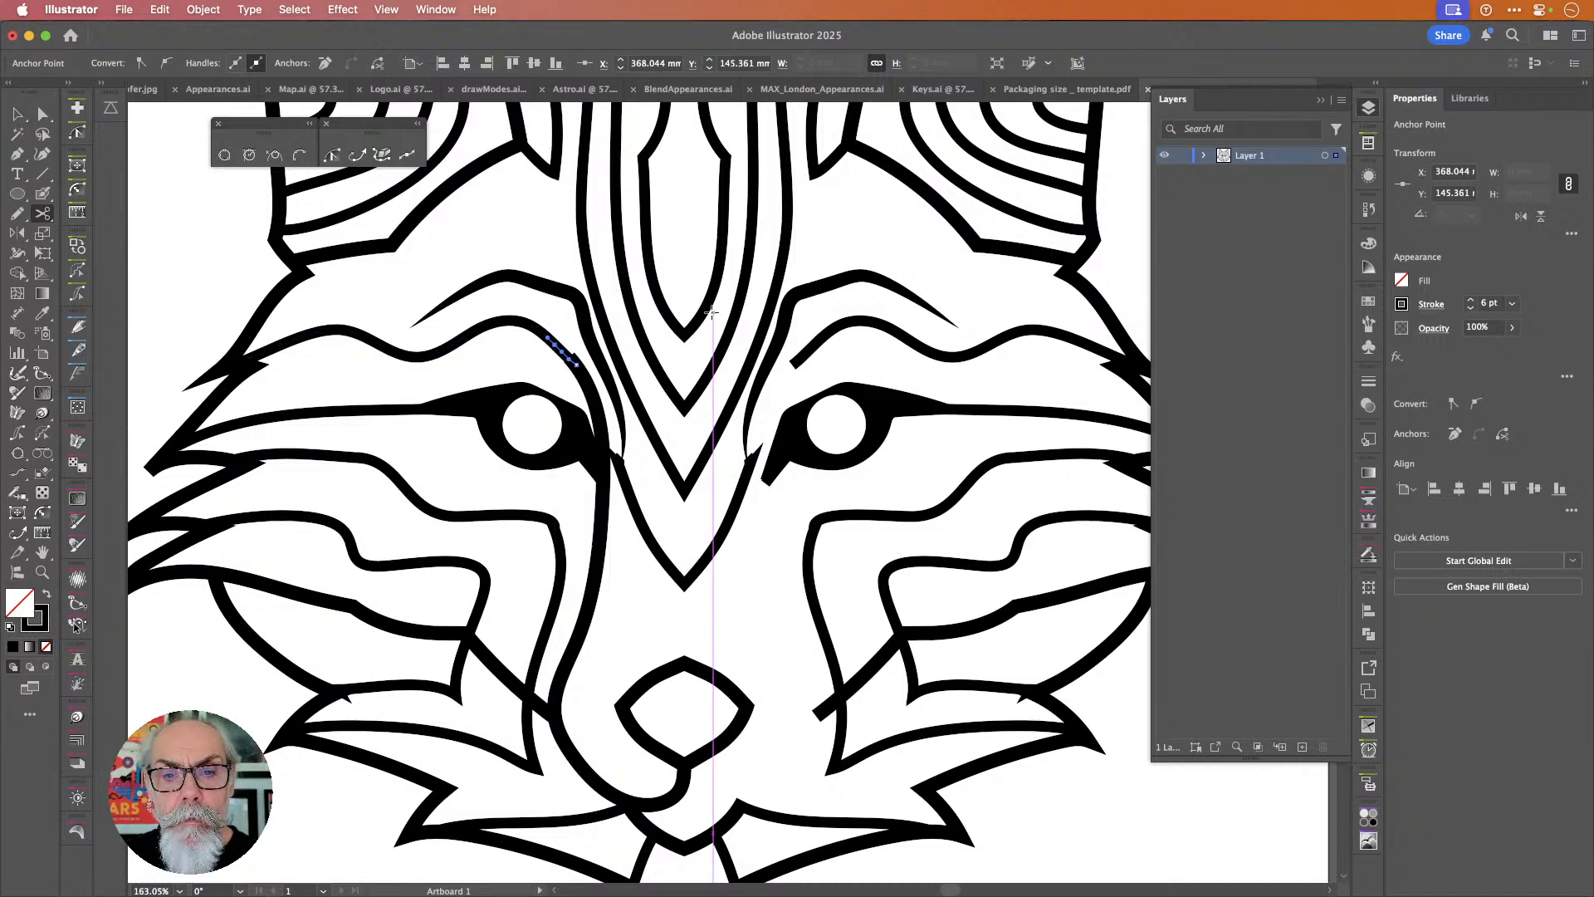
pyautogui.press('Delete')
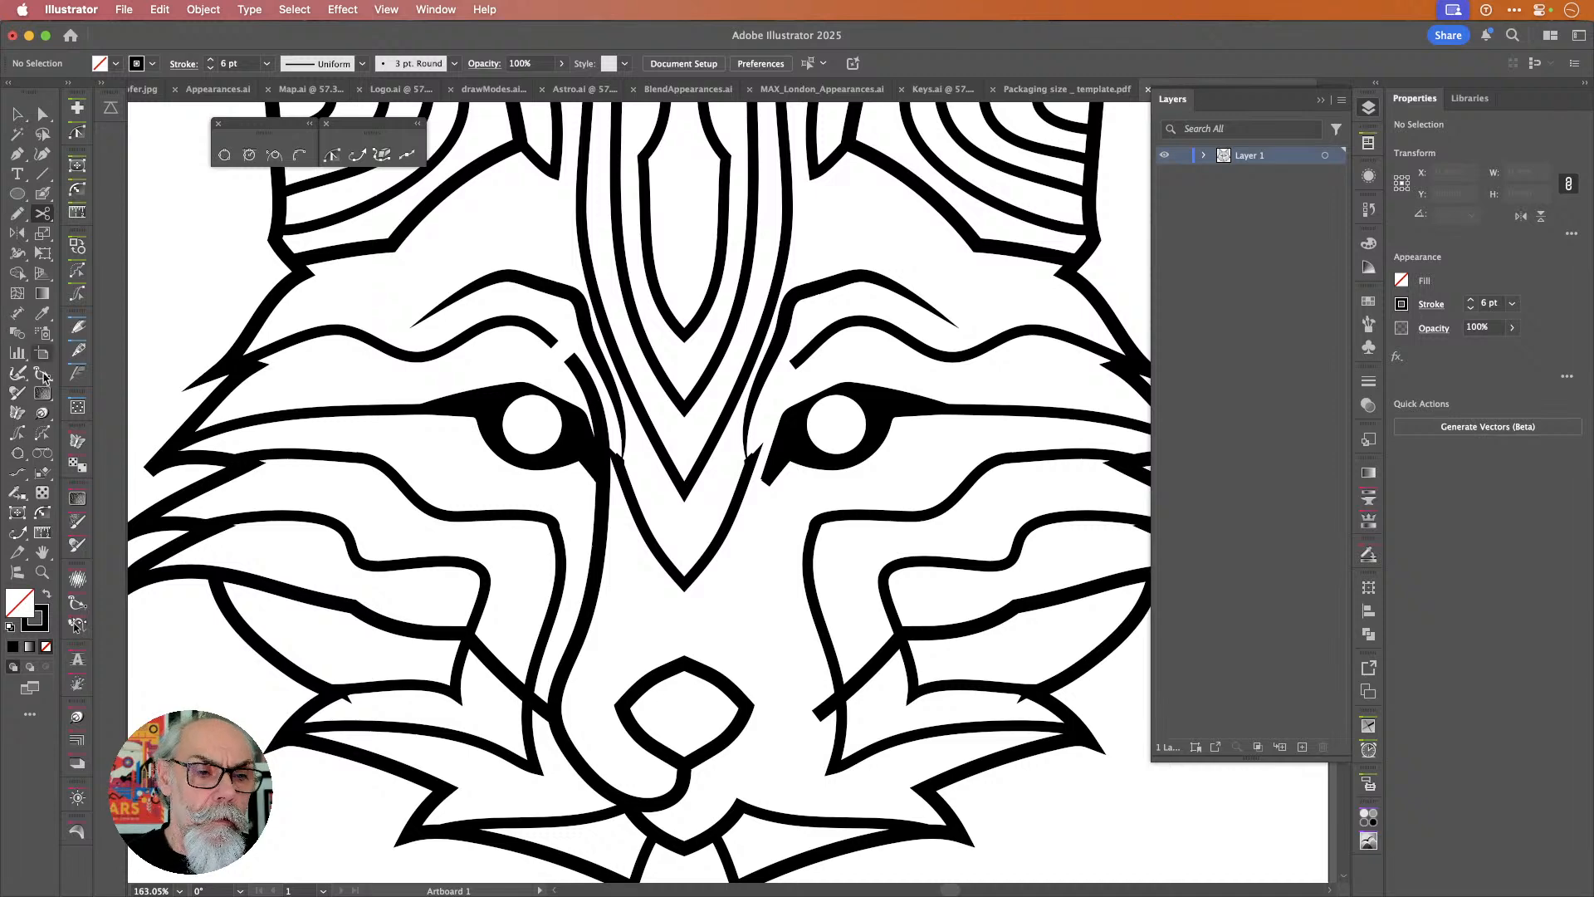
# Join the trimmed left brow line to the upper end of the left muzzle outline with the Join tool.
pyautogui.click(17, 471)
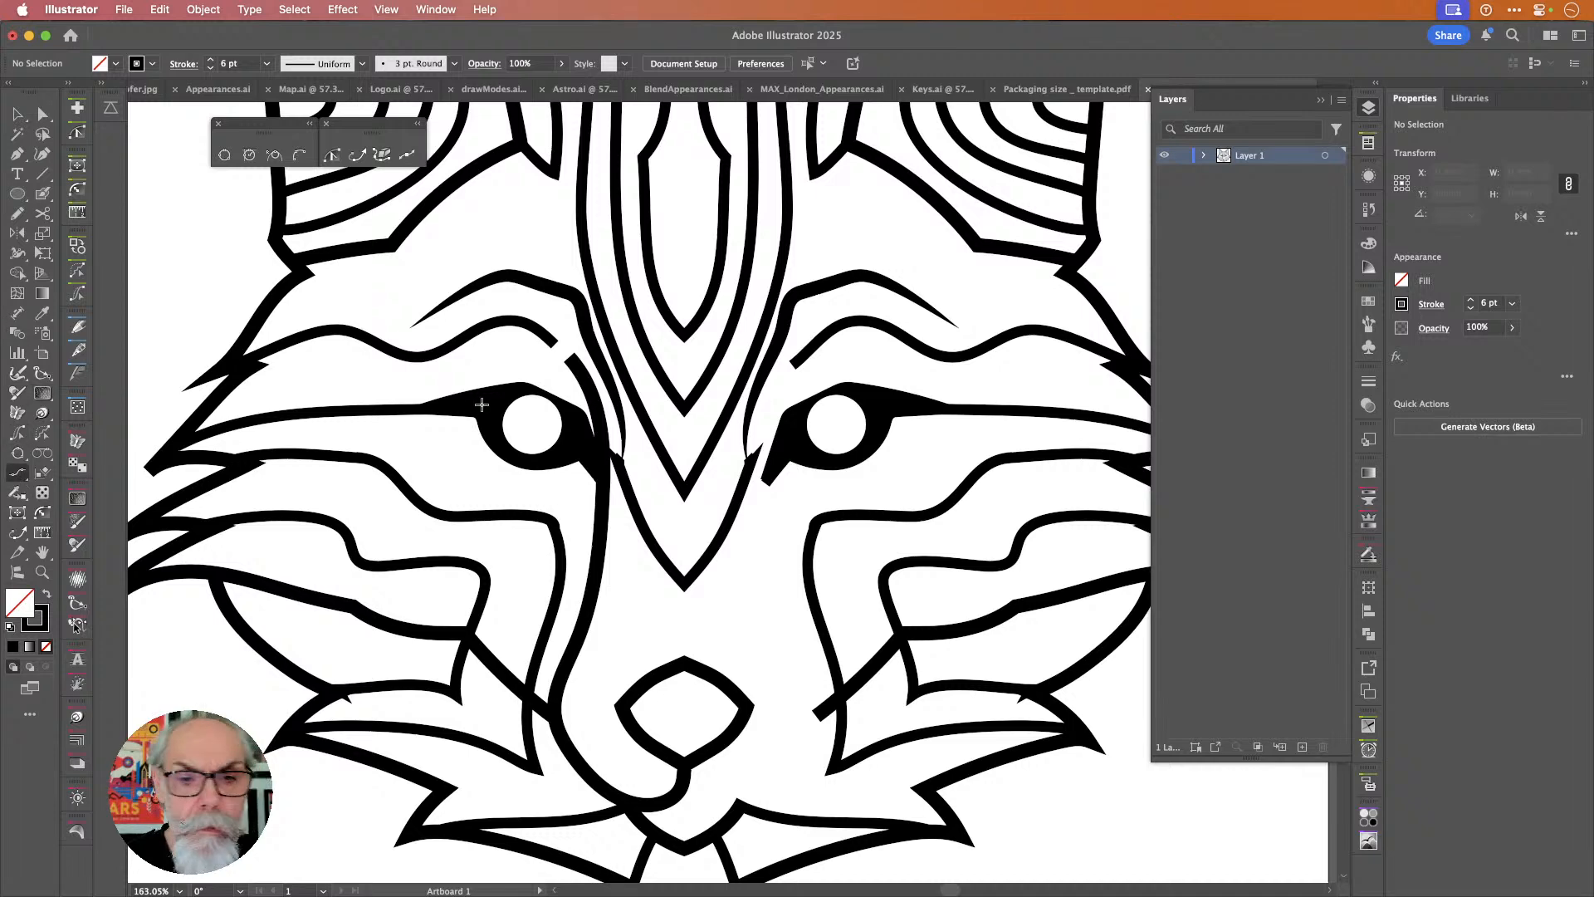
pyautogui.moveTo(553, 343); pyautogui.dragTo(571, 359)
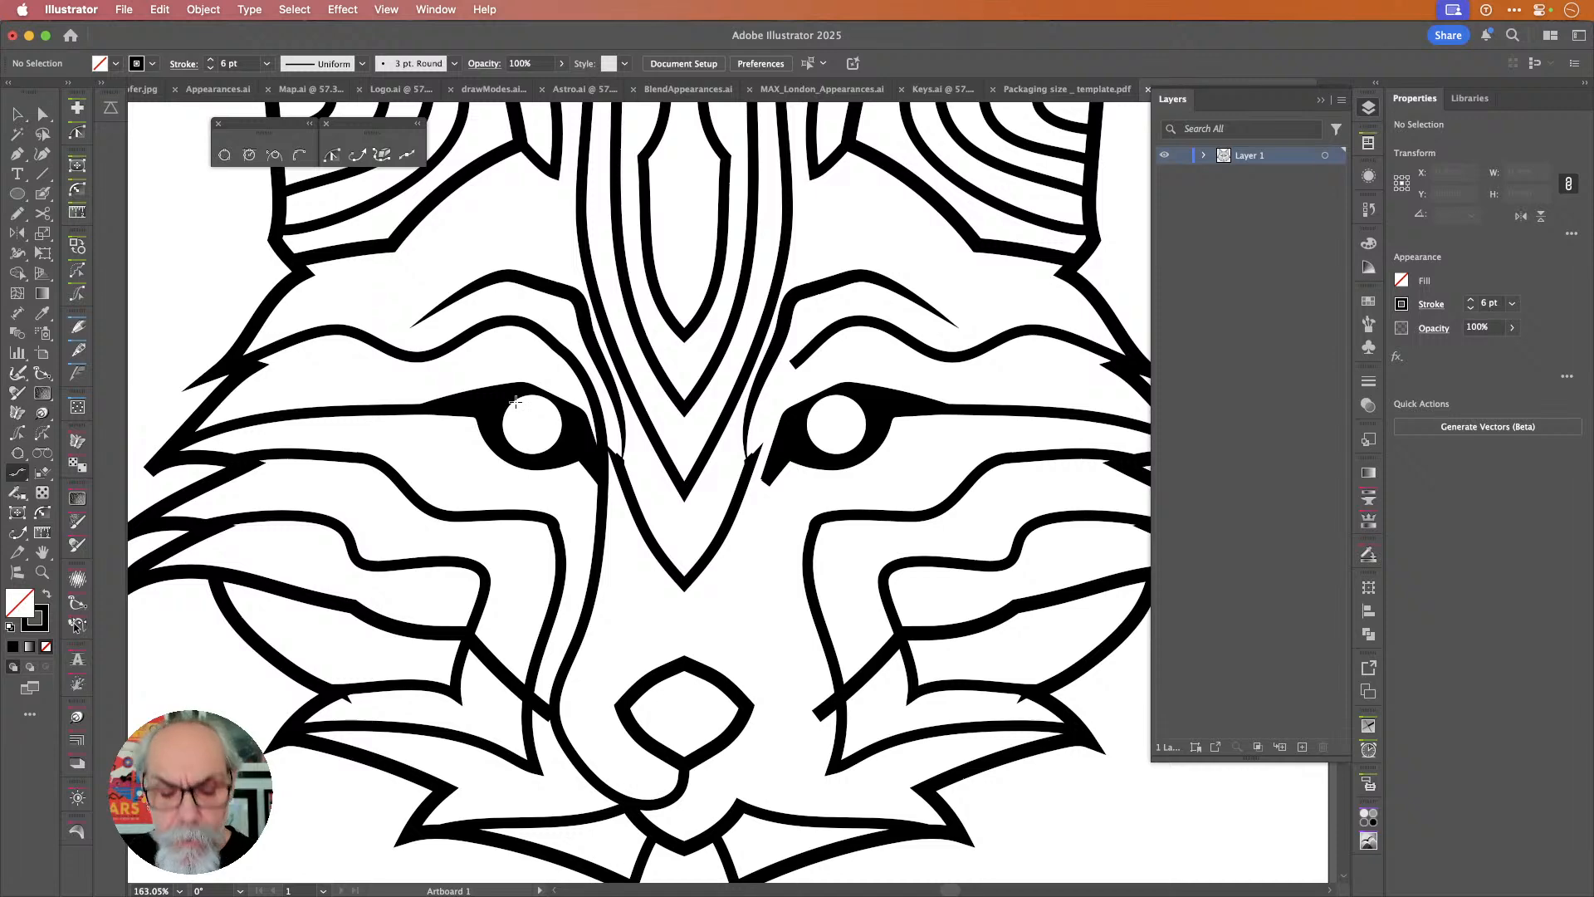
pyautogui.press('v')
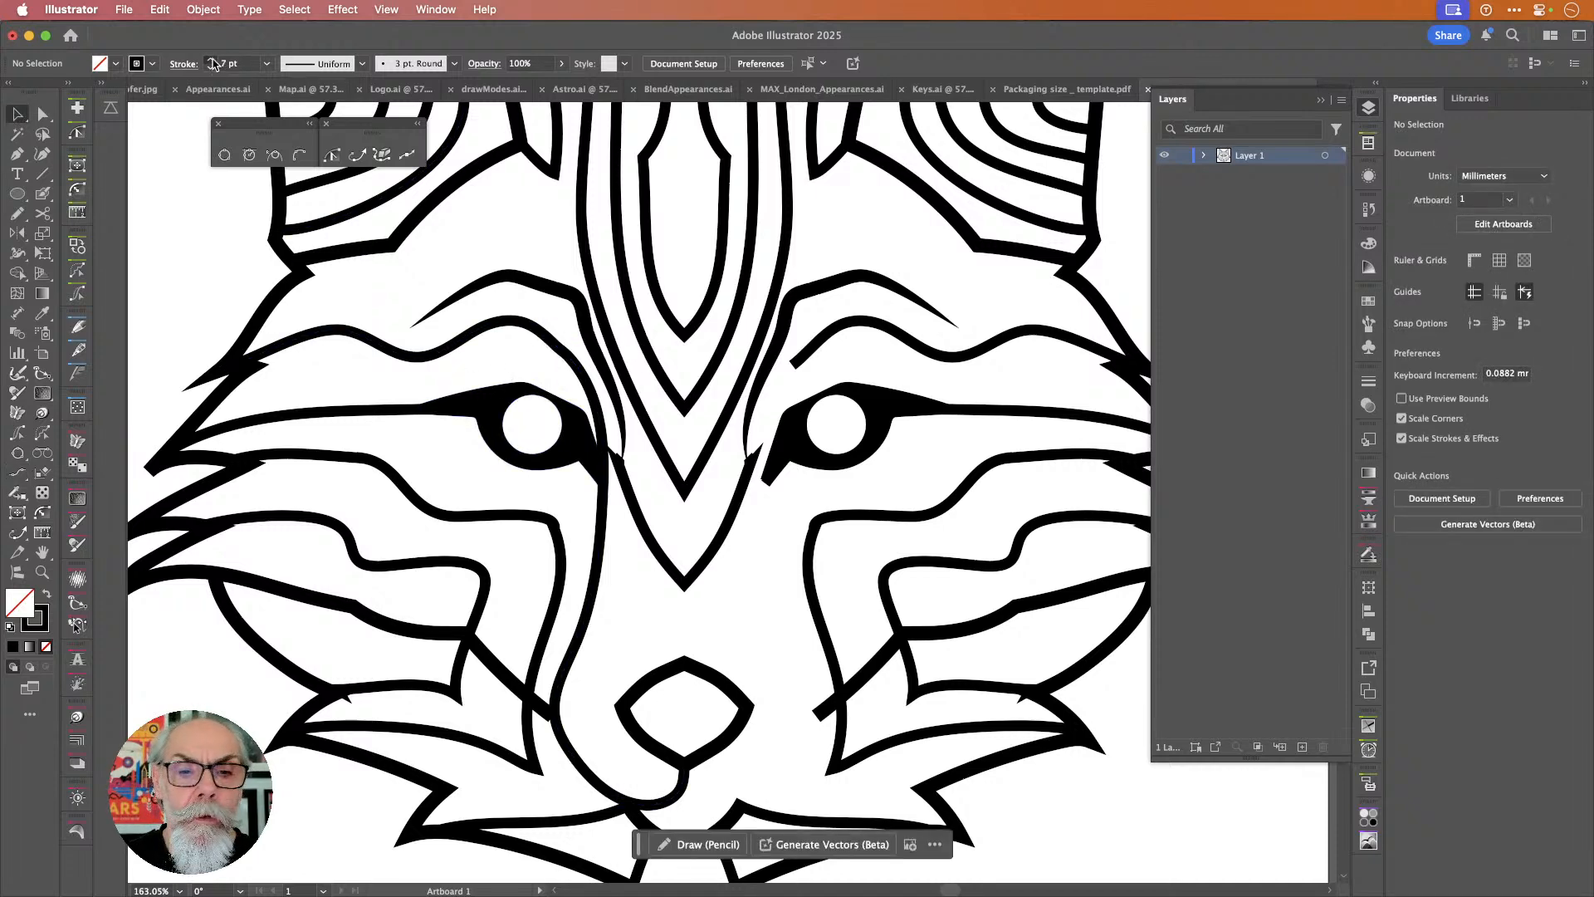
# Set the joined left brow-and-muzzle line to an 8 pt stroke and apply the elongated teardrop width profile.
pyautogui.click(498, 326)
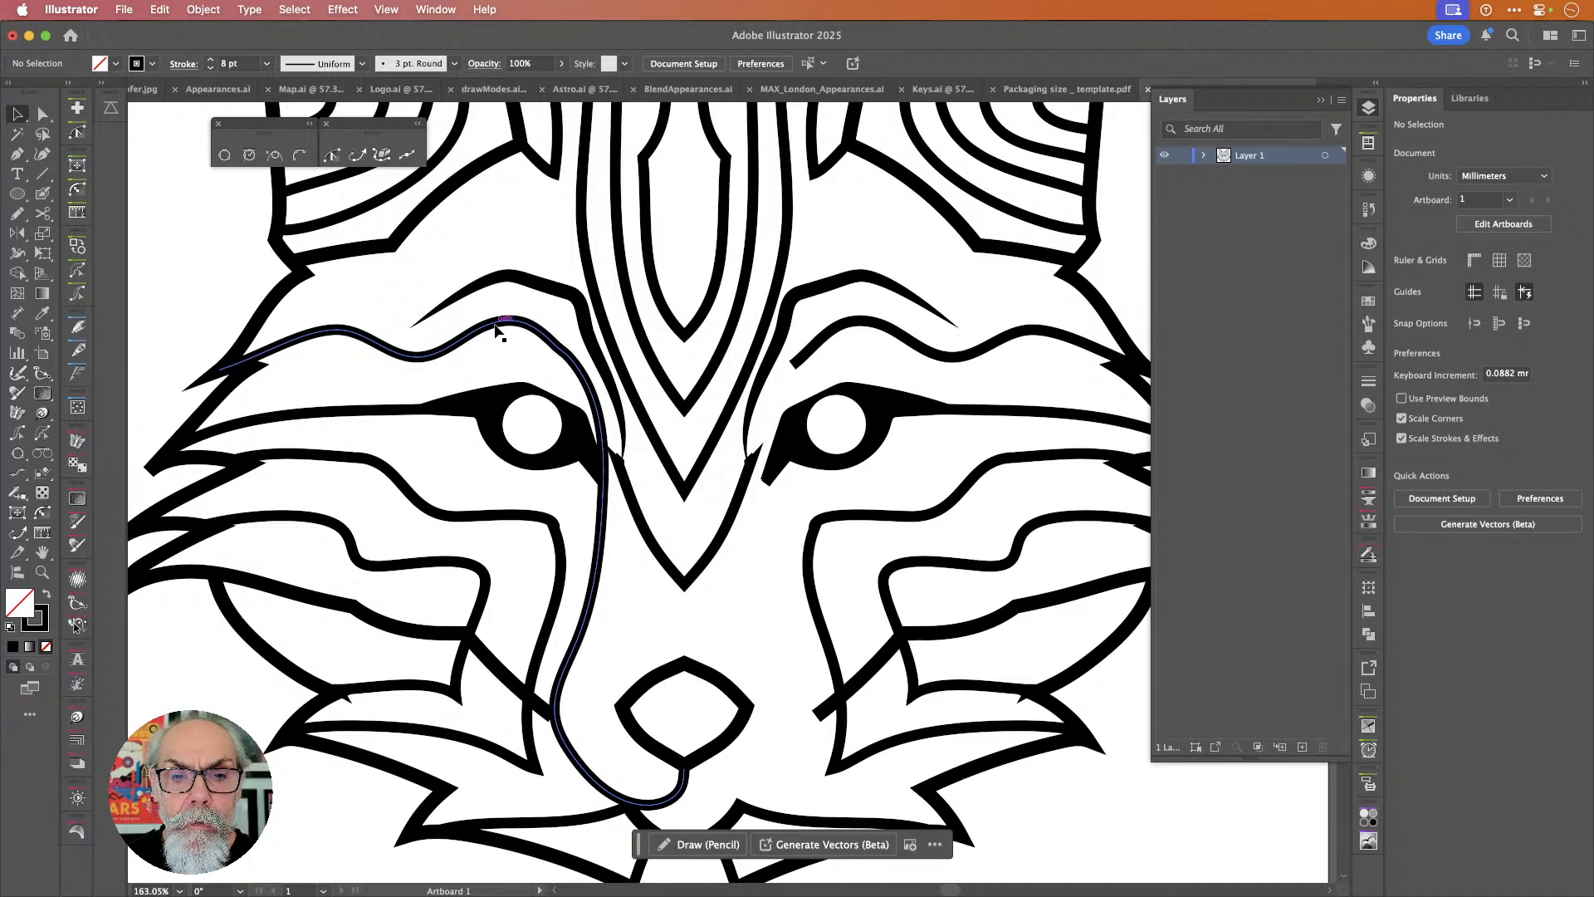
pyautogui.click(211, 59)
pyautogui.click(211, 59)
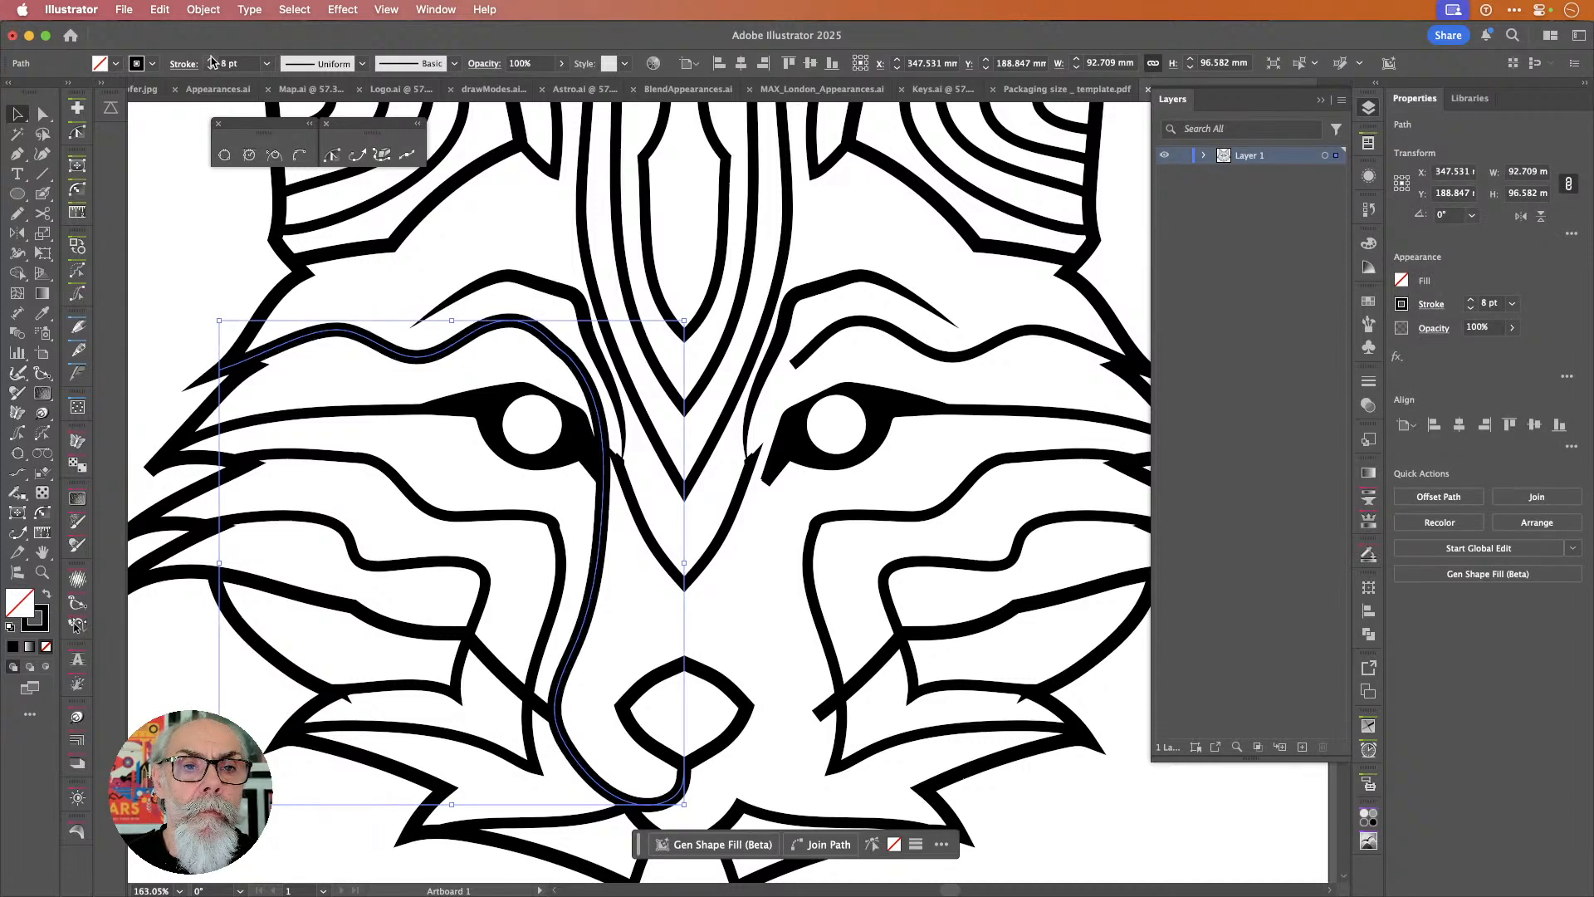
pyautogui.click(362, 64)
pyautogui.click(362, 64)
pyautogui.click(362, 64)
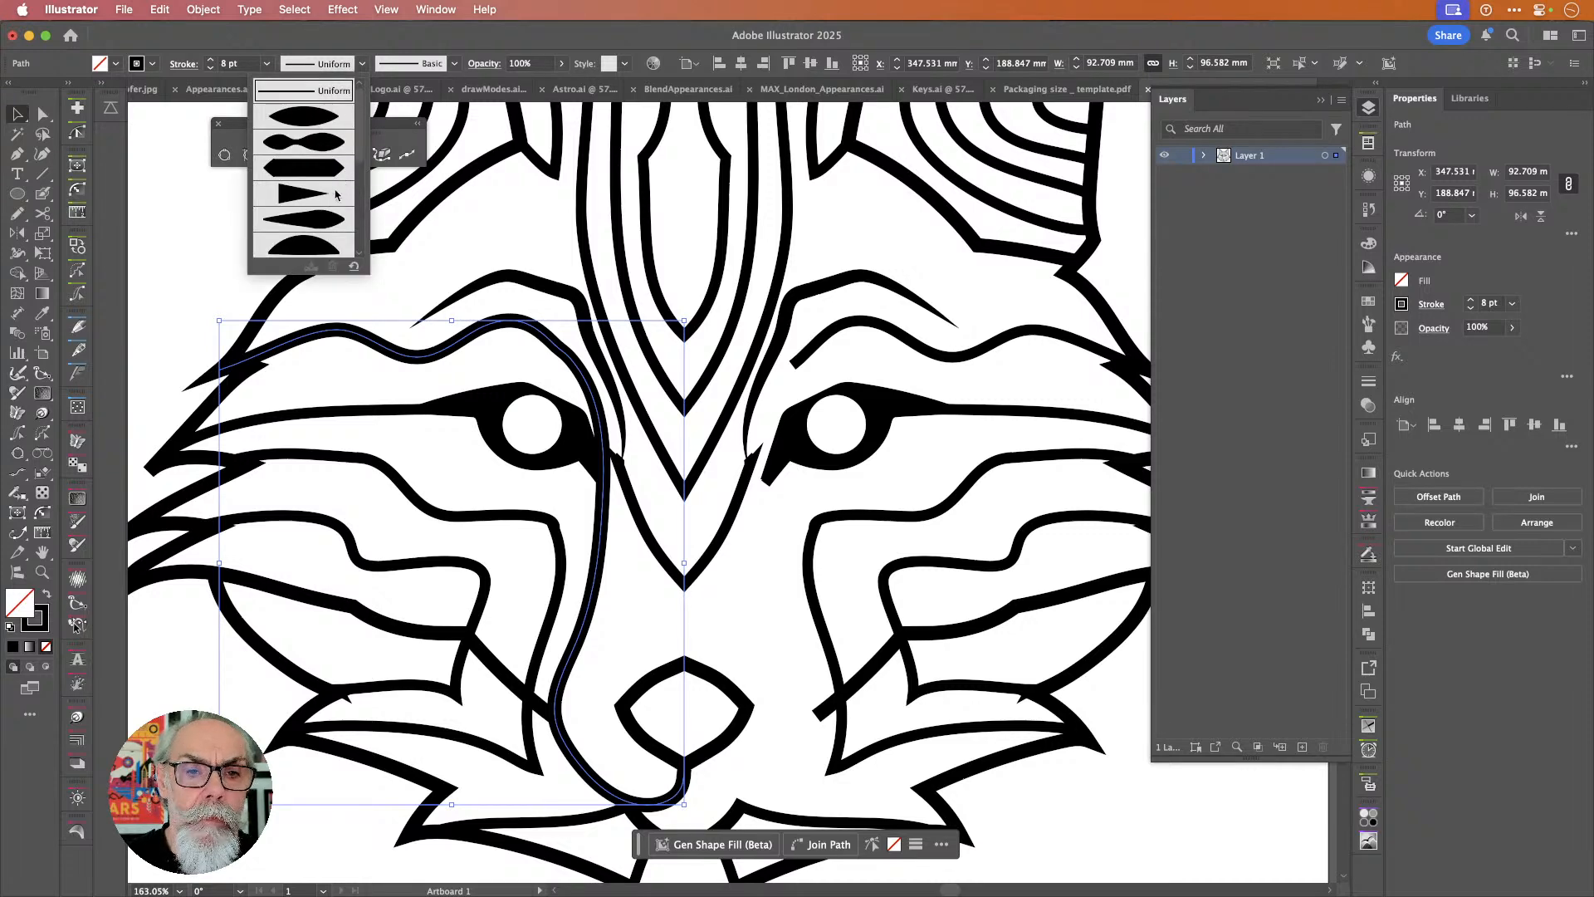
pyautogui.click(323, 219)
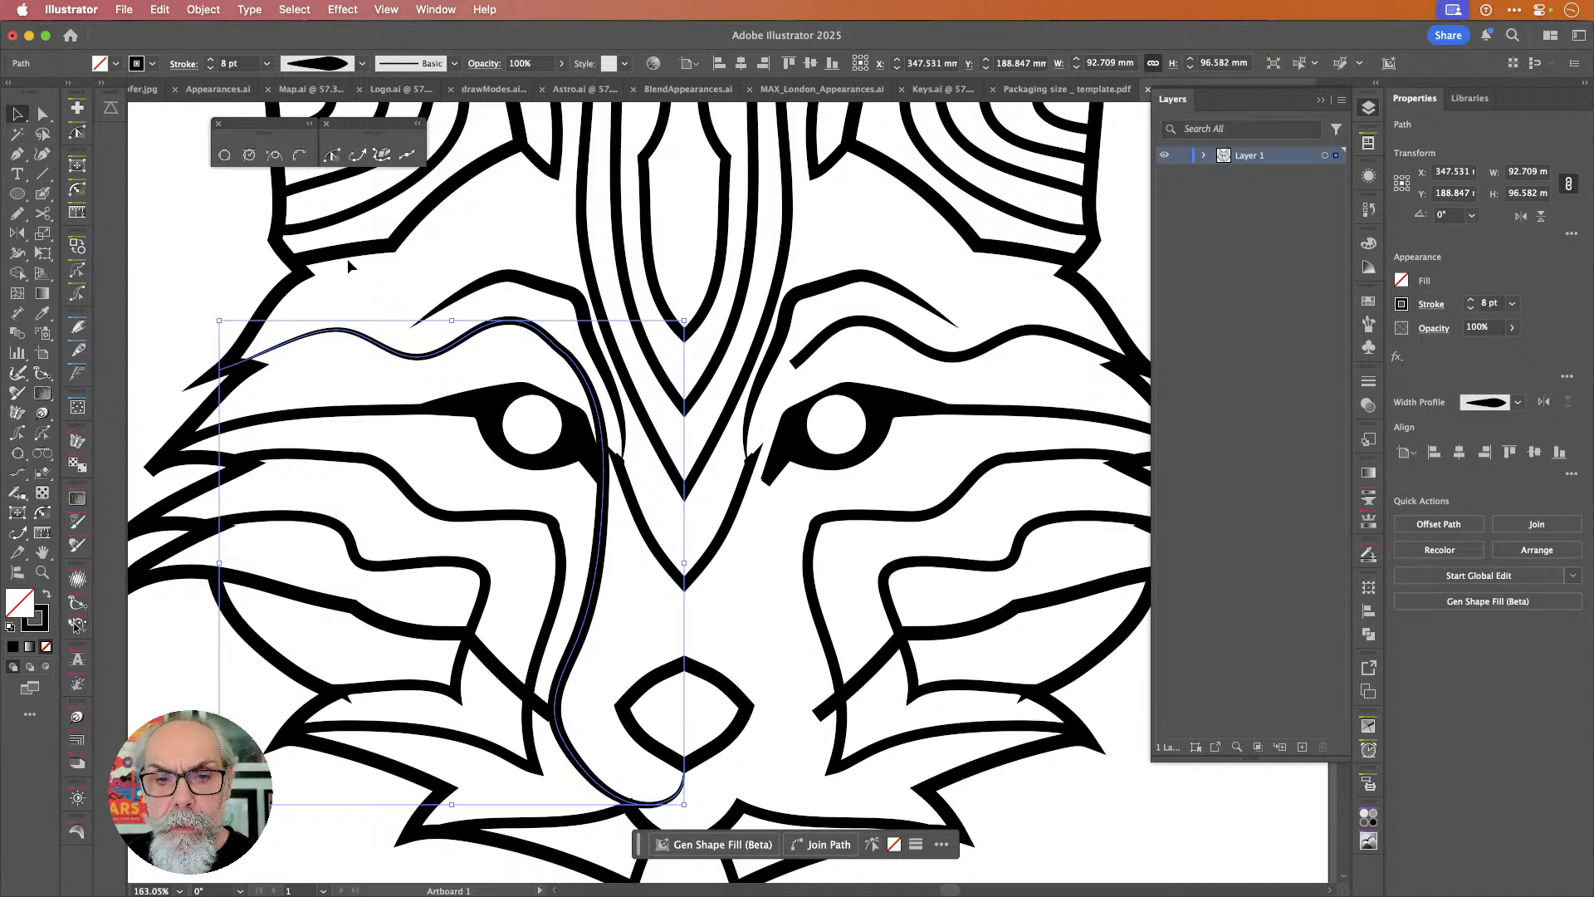
# Reflect a copy of the tapered brow-and-muzzle line across a vertical axis through the forehead V's lowest tip.
pyautogui.press('super+h')
pyautogui.scroll(-2, 797, 656)
pyautogui.scroll(-1, 797, 656)
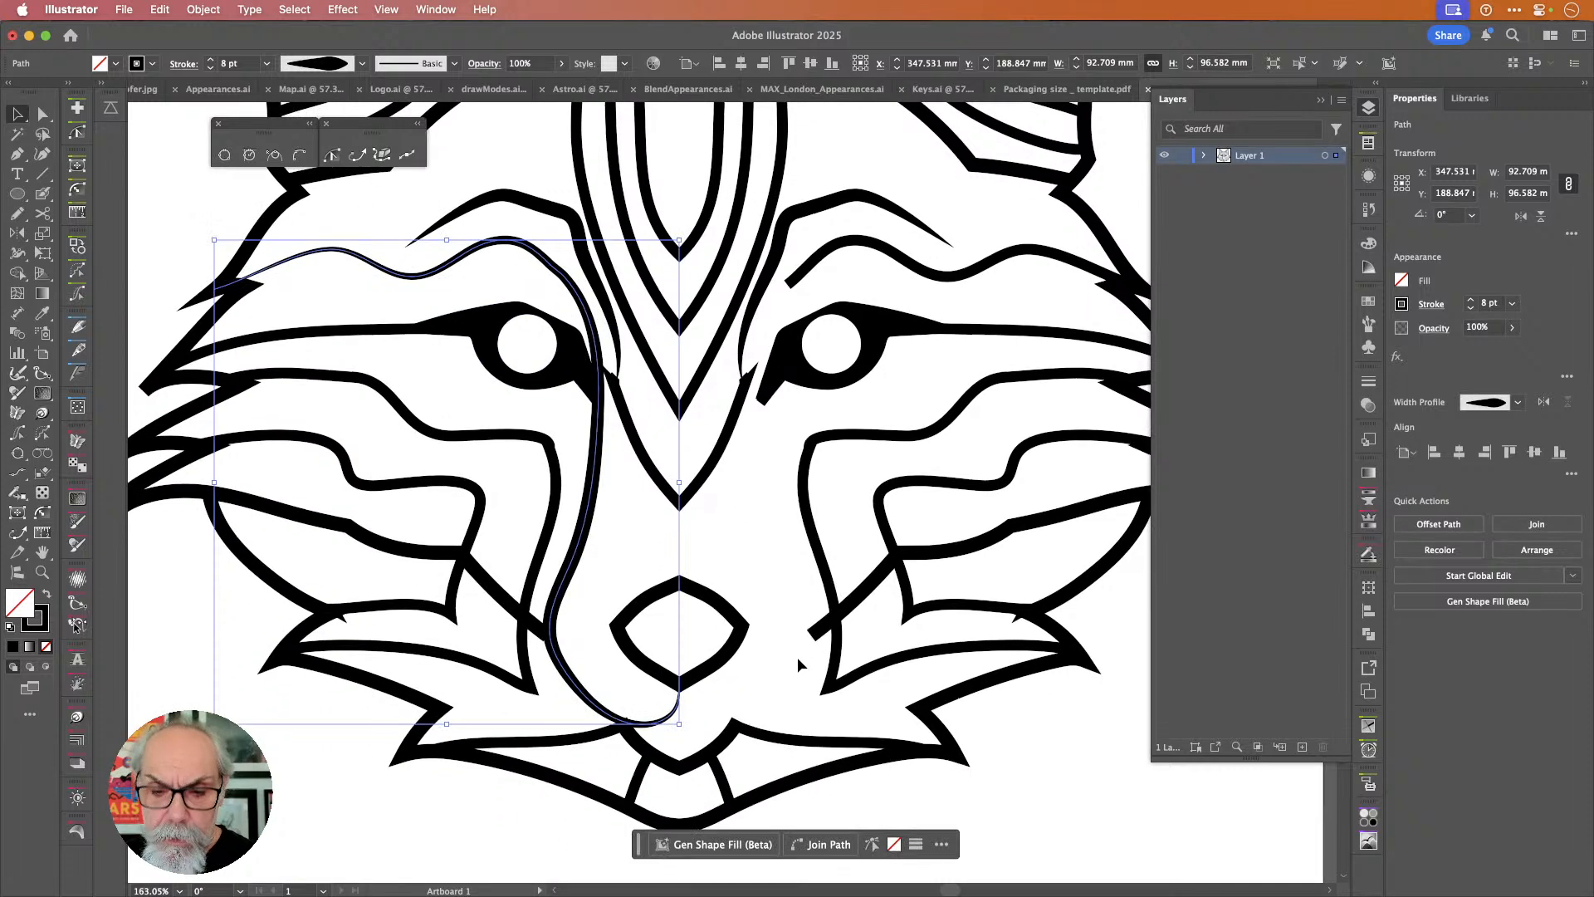
pyautogui.press('o')
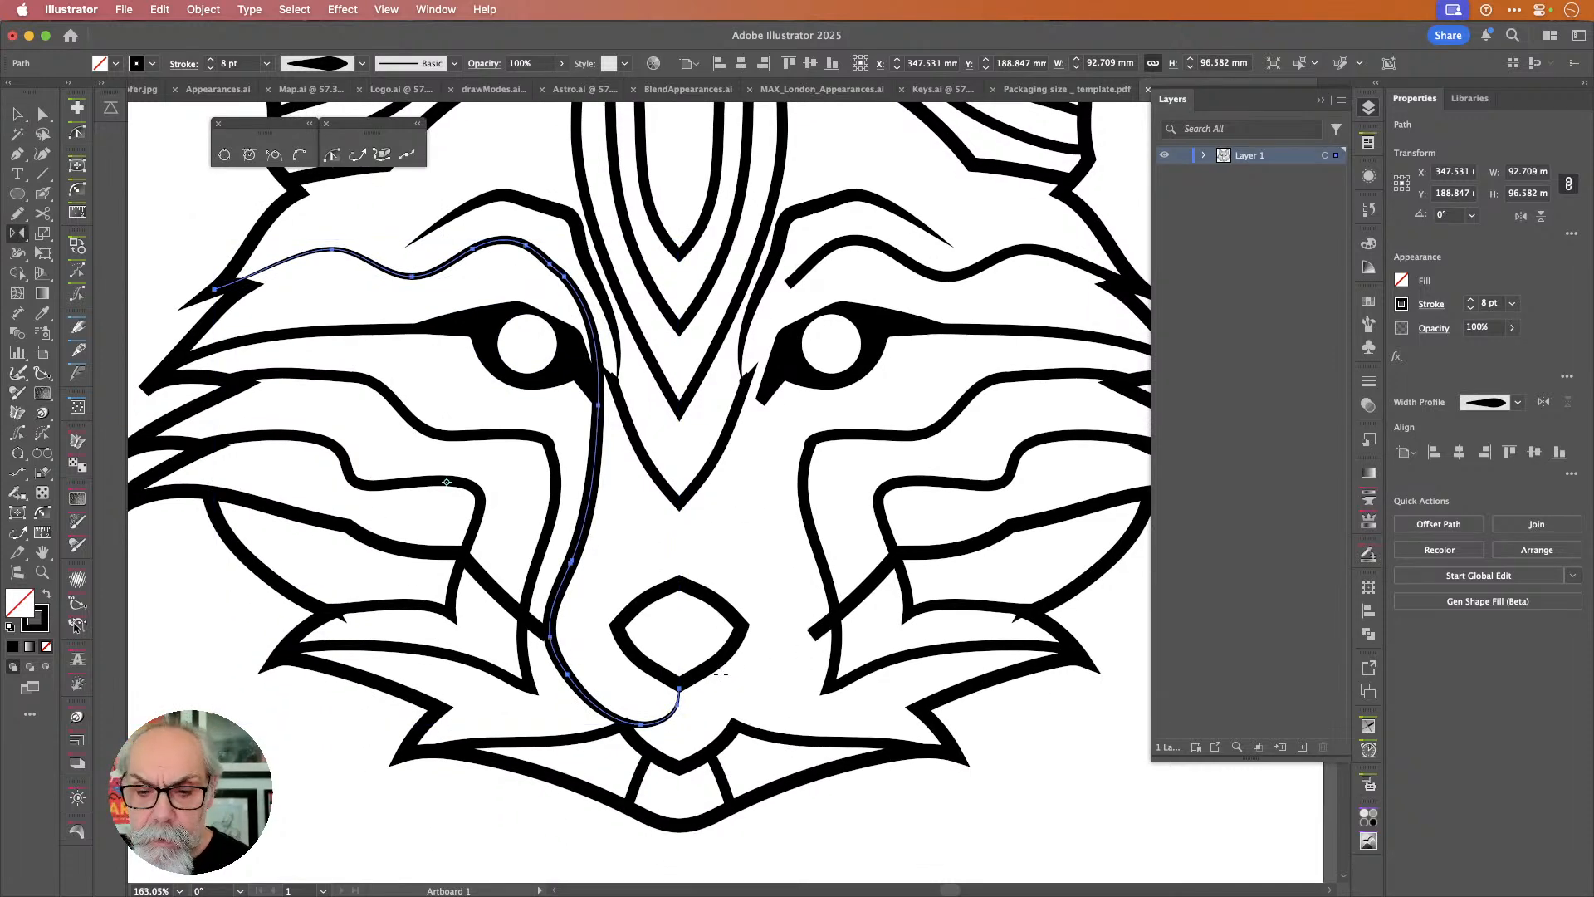
pyautogui.keyDown('alt'); pyautogui.click(679, 504); pyautogui.keyUp('alt')
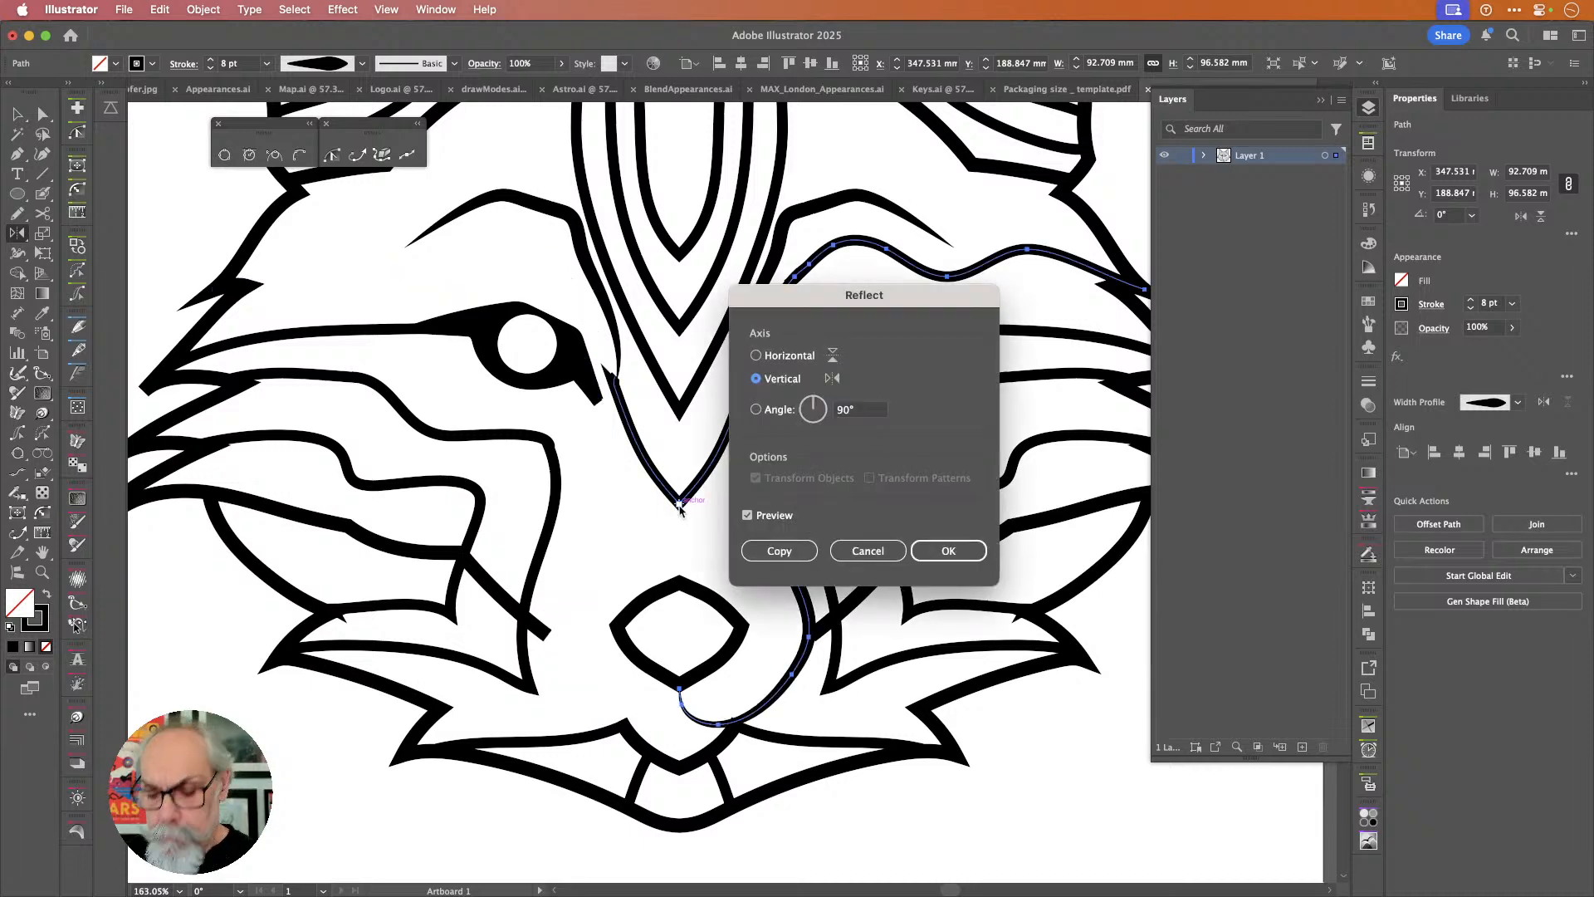
pyautogui.hotkey('alt', 'Return')
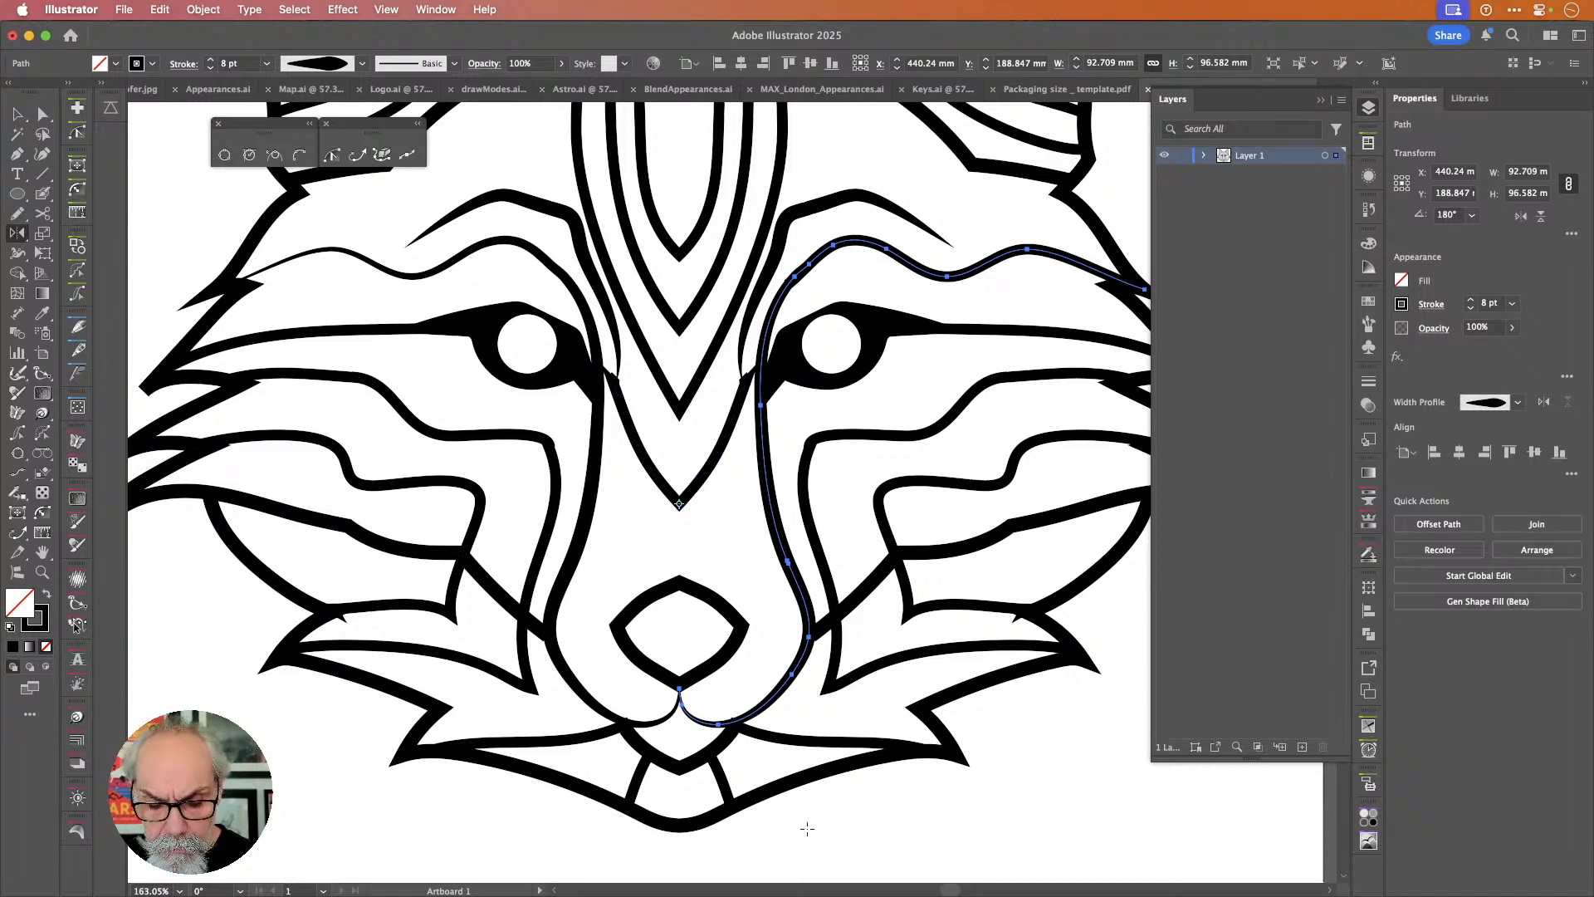
pyautogui.press('v')
pyautogui.click(1017, 780)
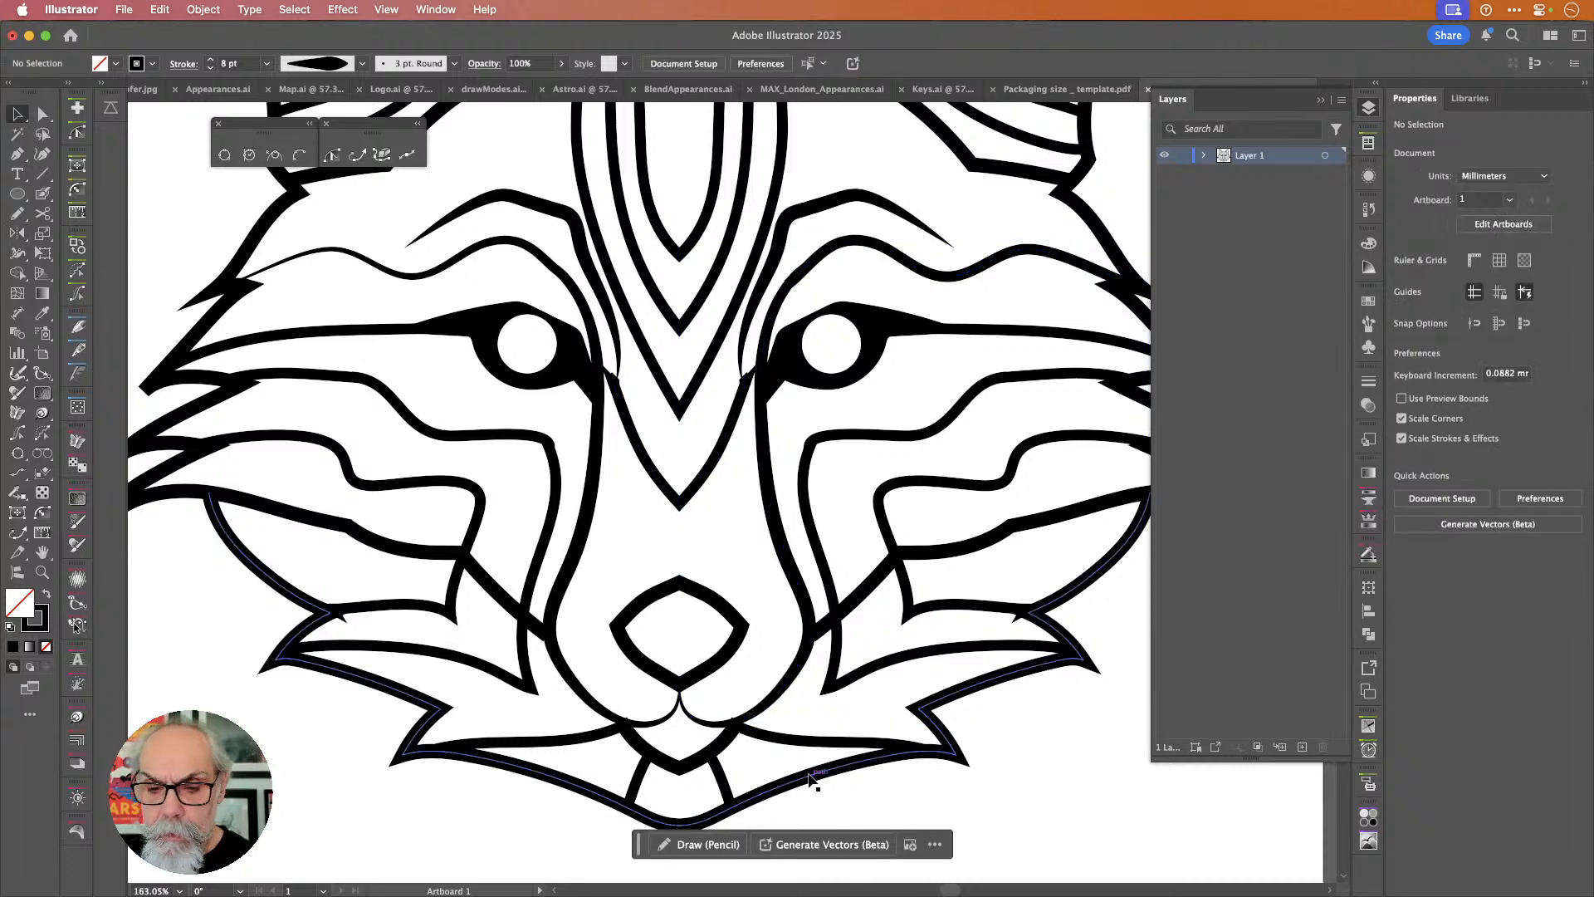
# Apply the lens-shaped width profile to the short V-shaped mouth line below the nose, and deselect it.
pyautogui.click(679, 766)
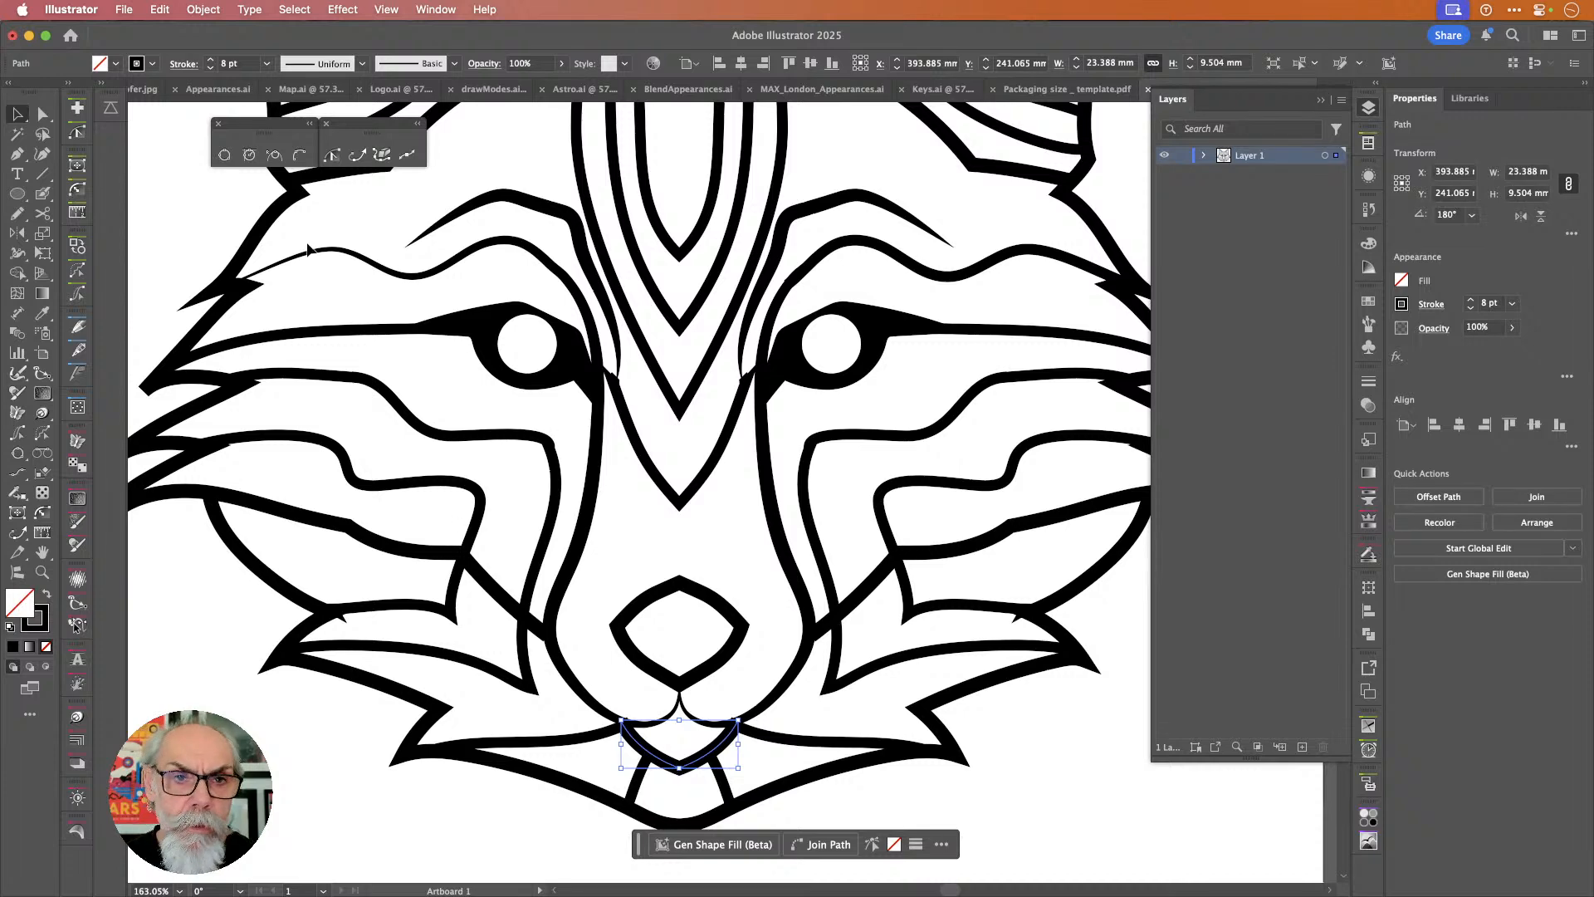
pyautogui.click(362, 64)
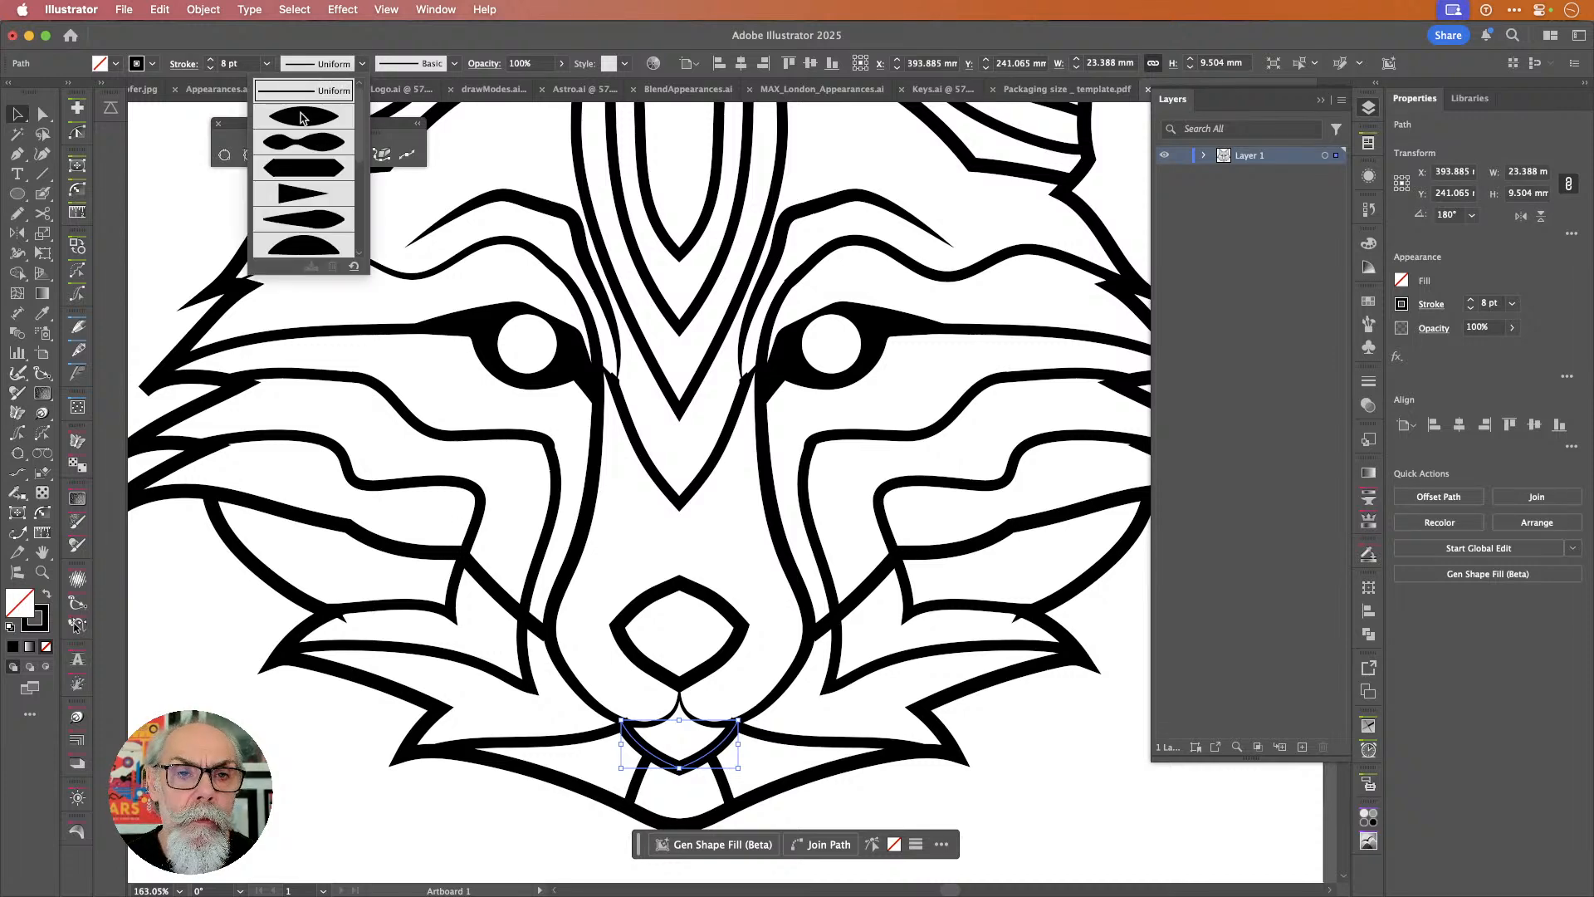
pyautogui.click(304, 116)
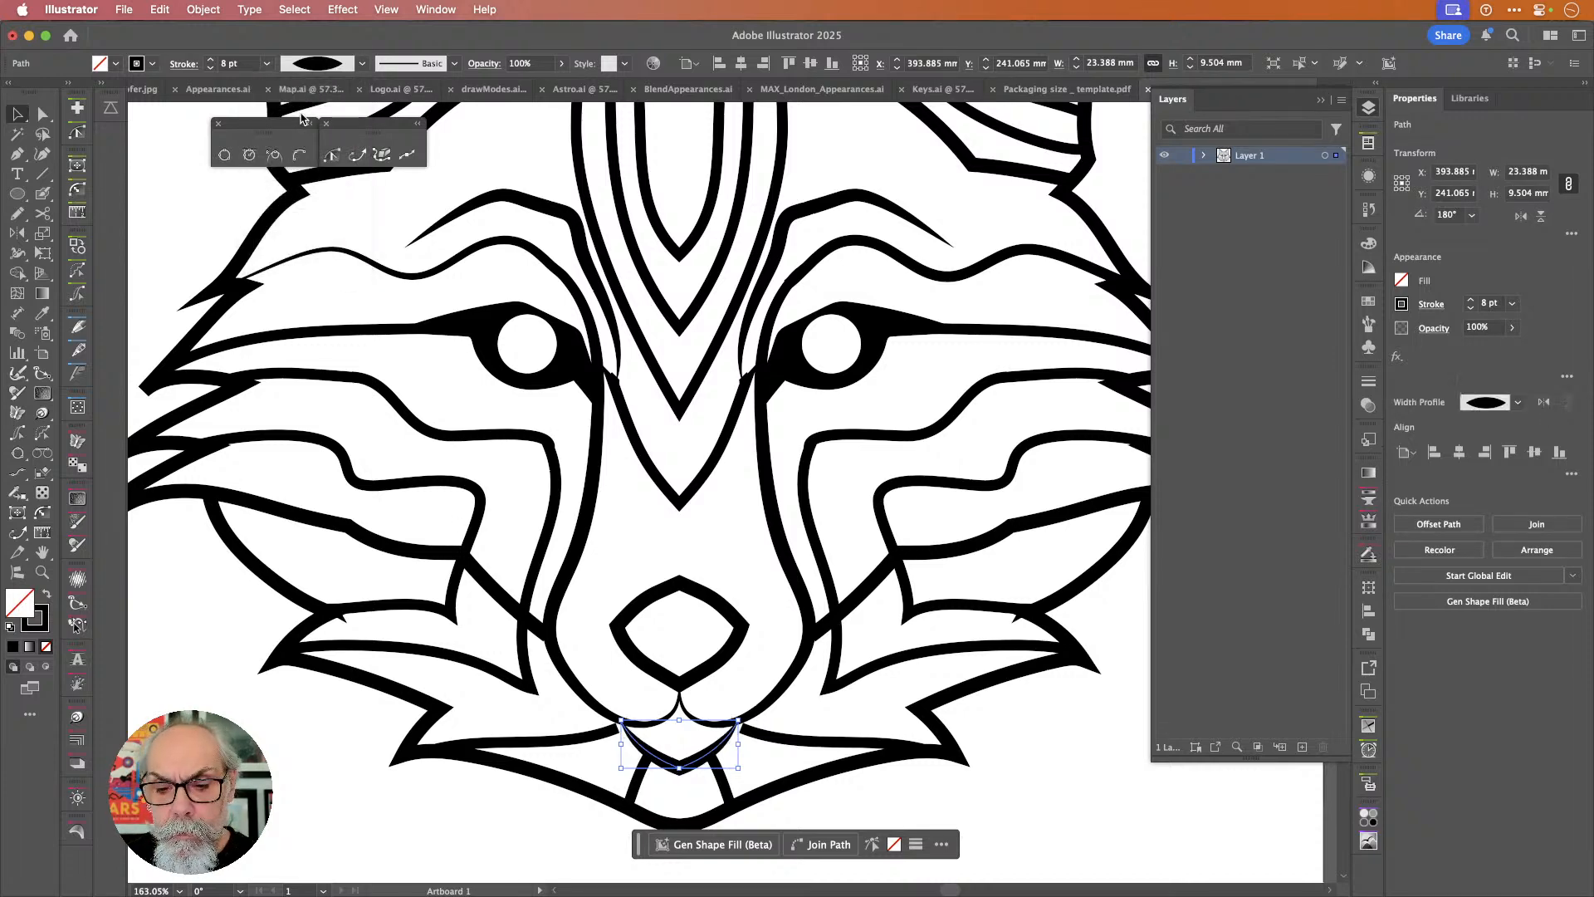
pyautogui.click(1094, 767)
pyautogui.press('super+0')
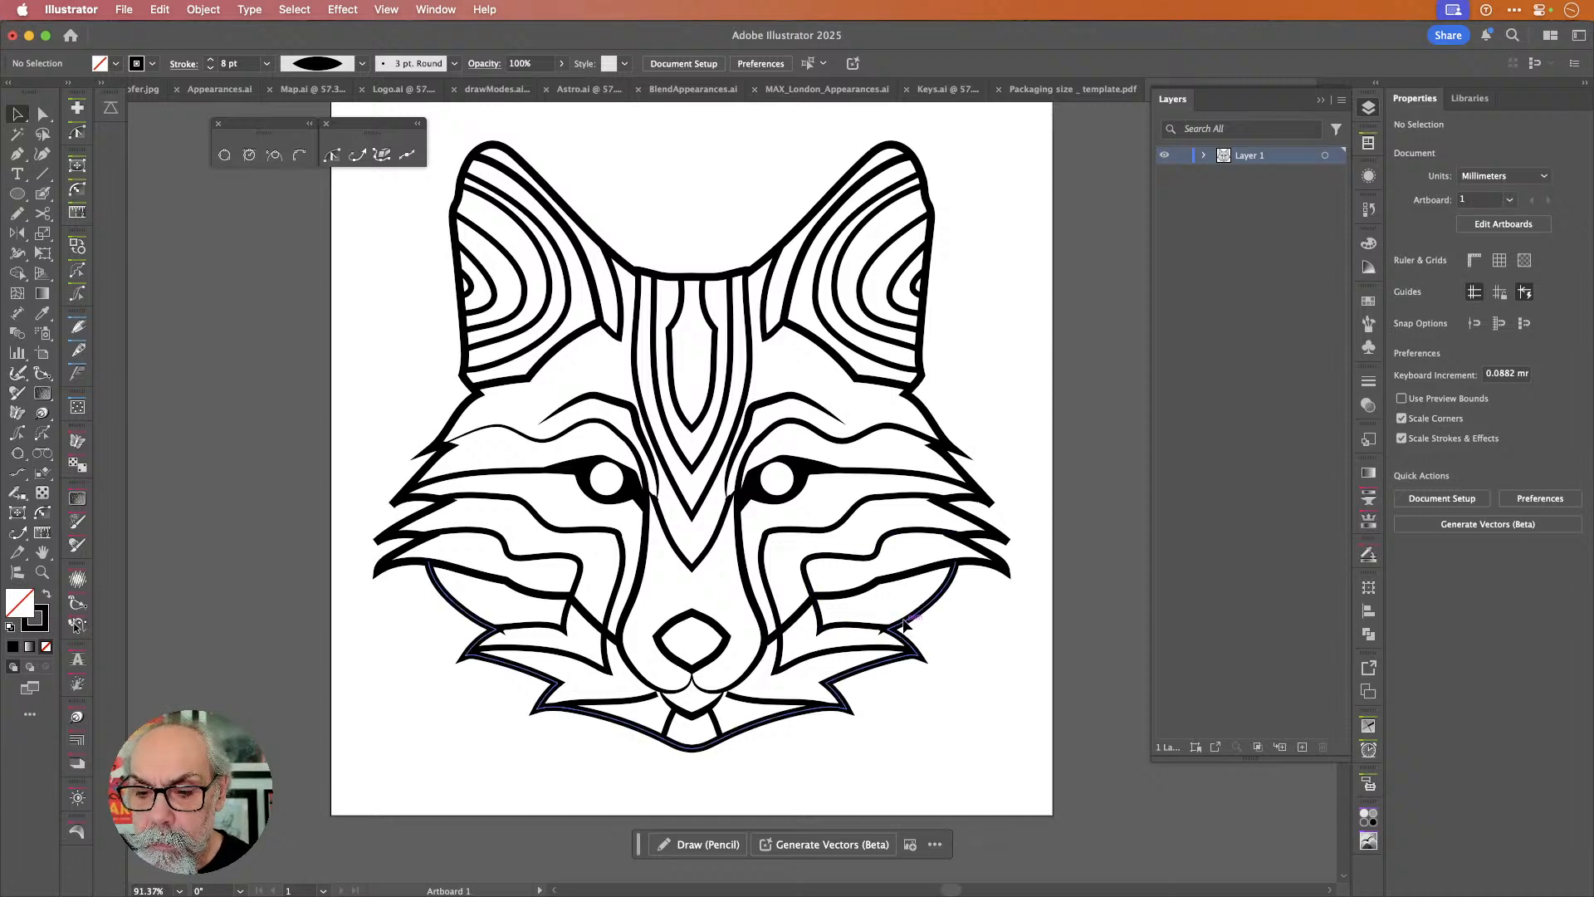
# Examine the spiked line junction on the right lower cheek in Outline view and return to the normal preview.
pyautogui.click(904, 648)
pyautogui.scroll(10, 905, 648)
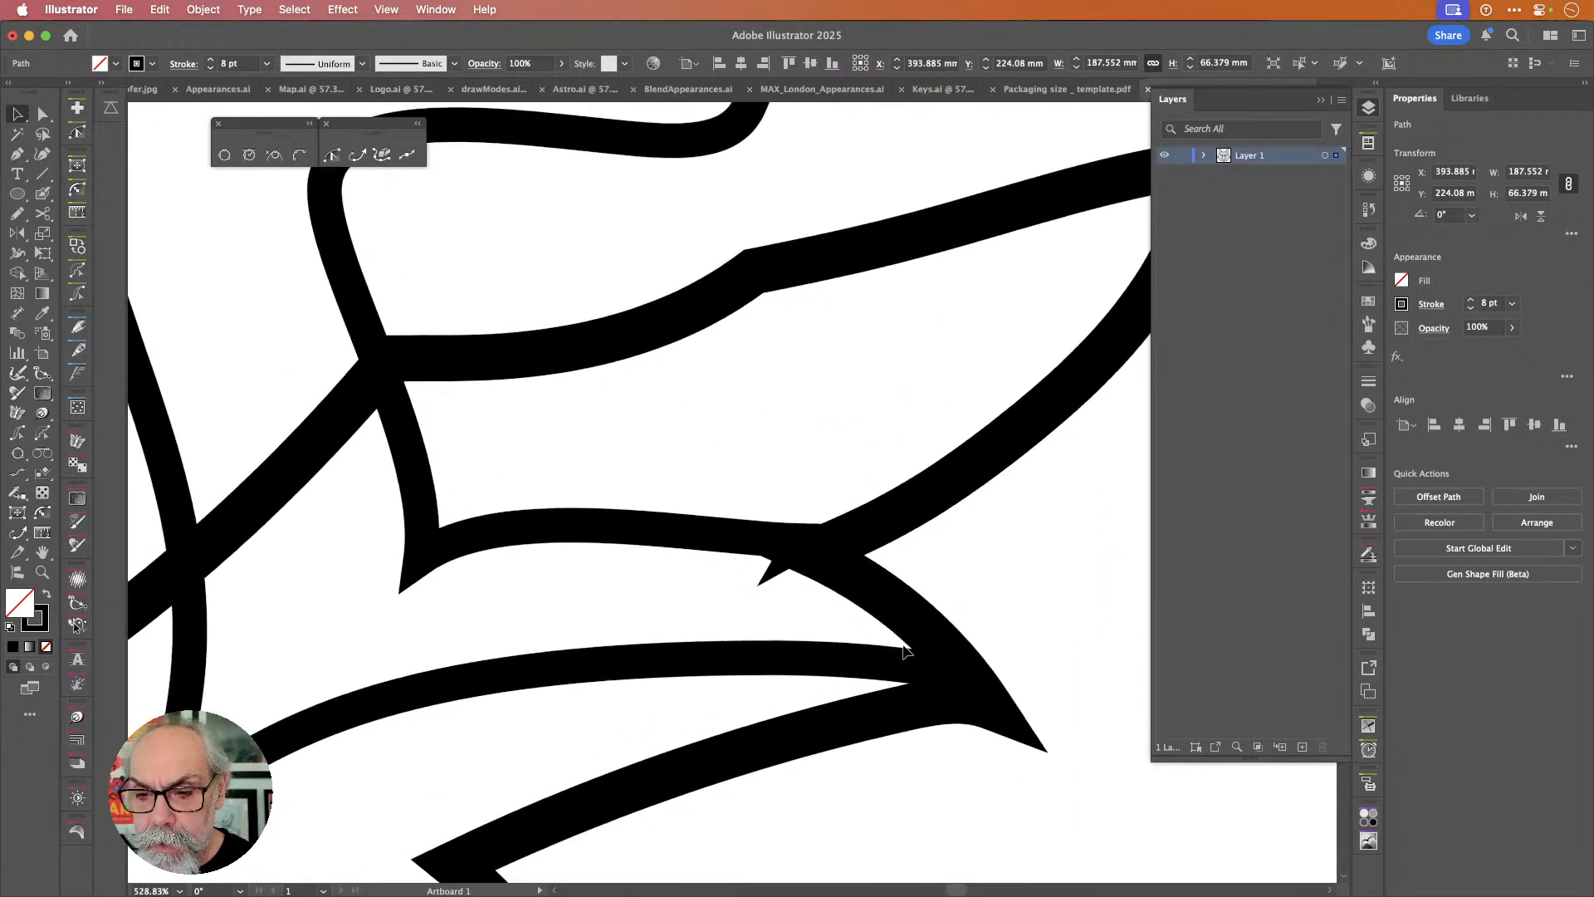
pyautogui.click(704, 529)
pyautogui.click(764, 569)
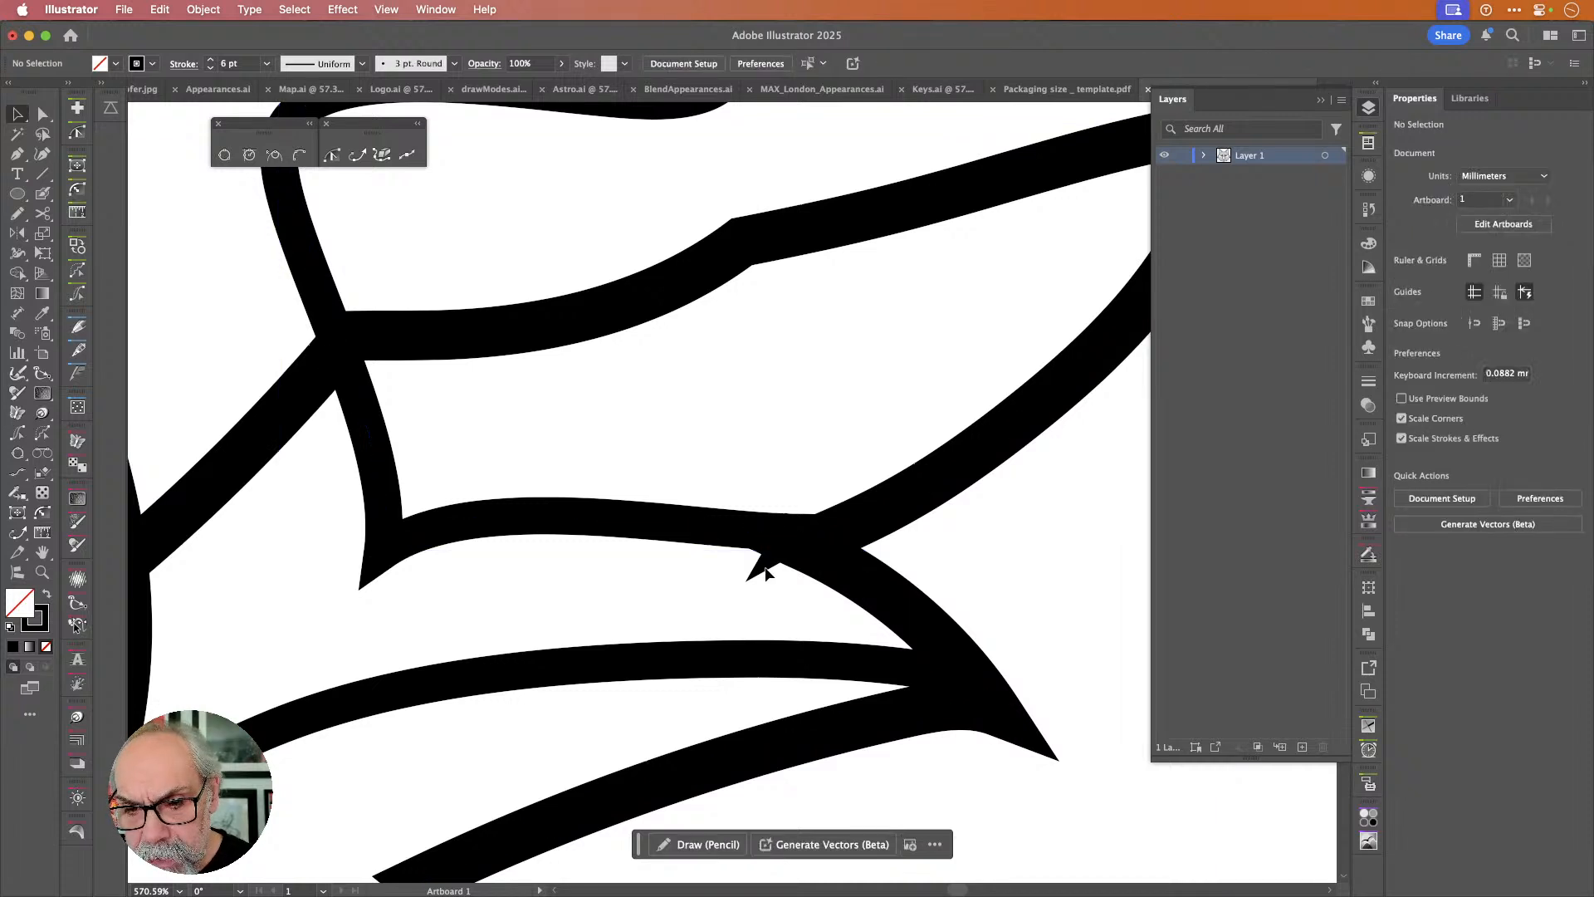
pyautogui.press('super+y')
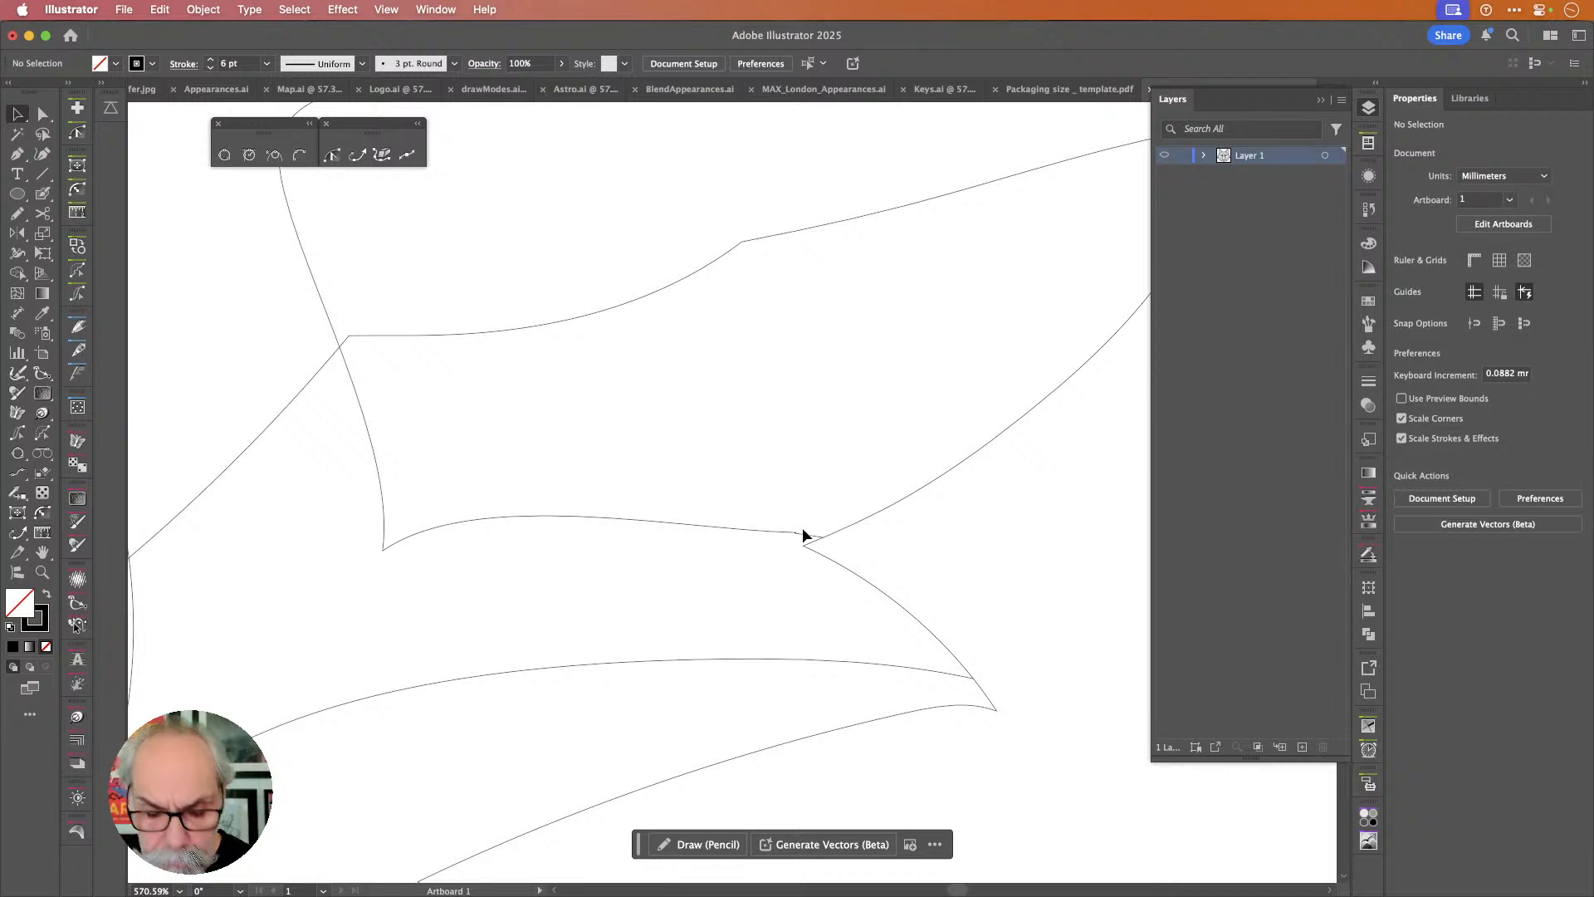
pyautogui.press('super+y')
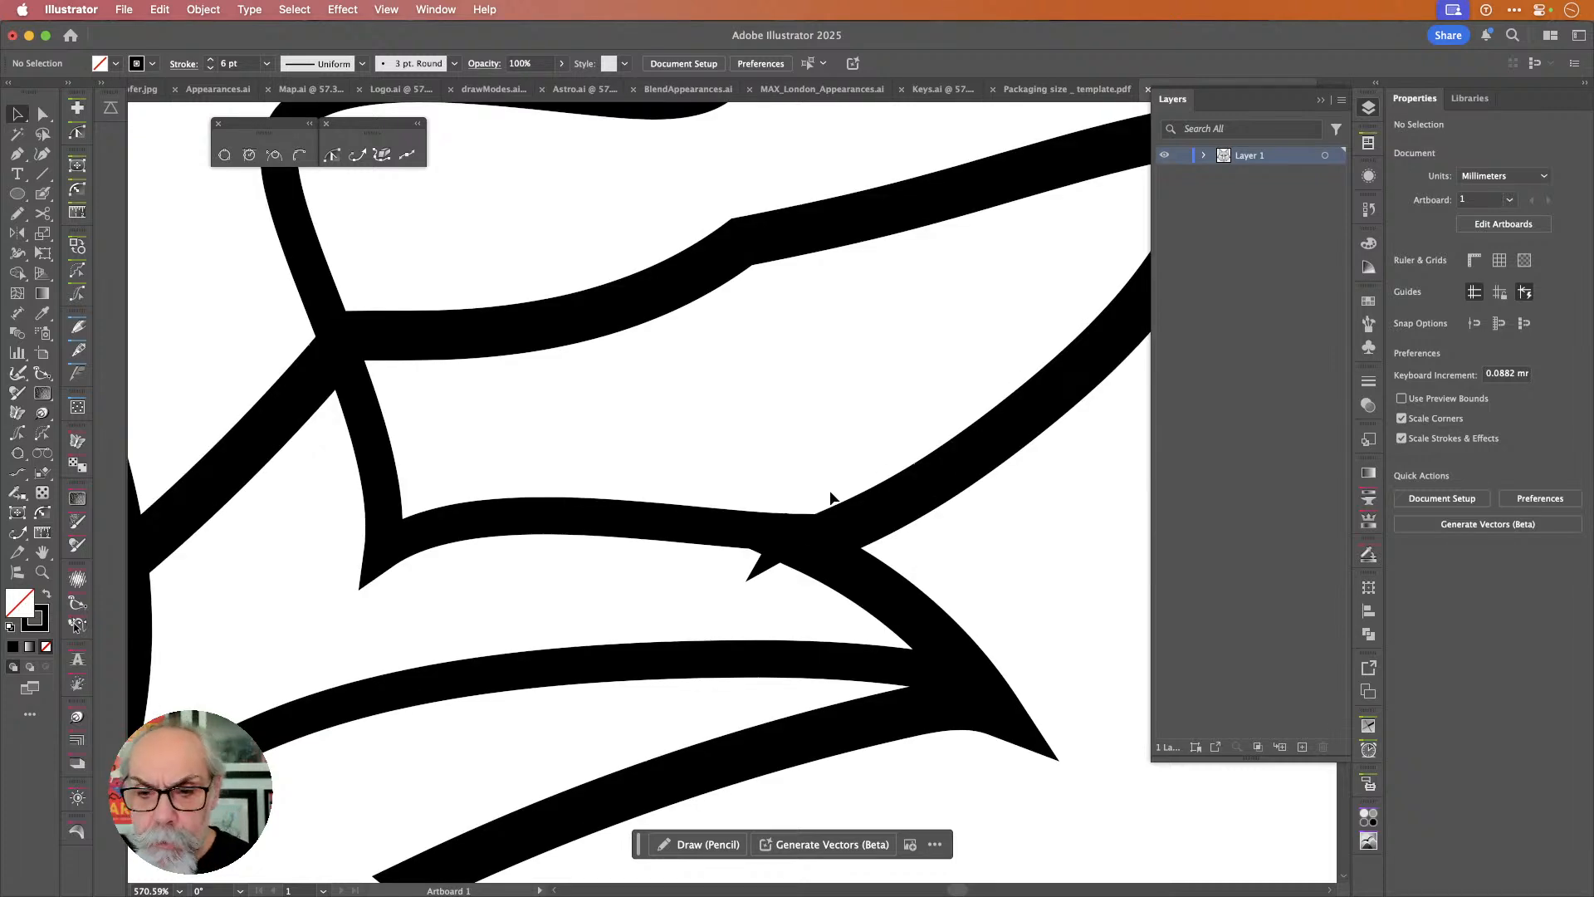
# Draw a circle about 7.65 mm across with a red 6 pt stroke at the spiked junction on the right lower cheek.
pyautogui.press('l')
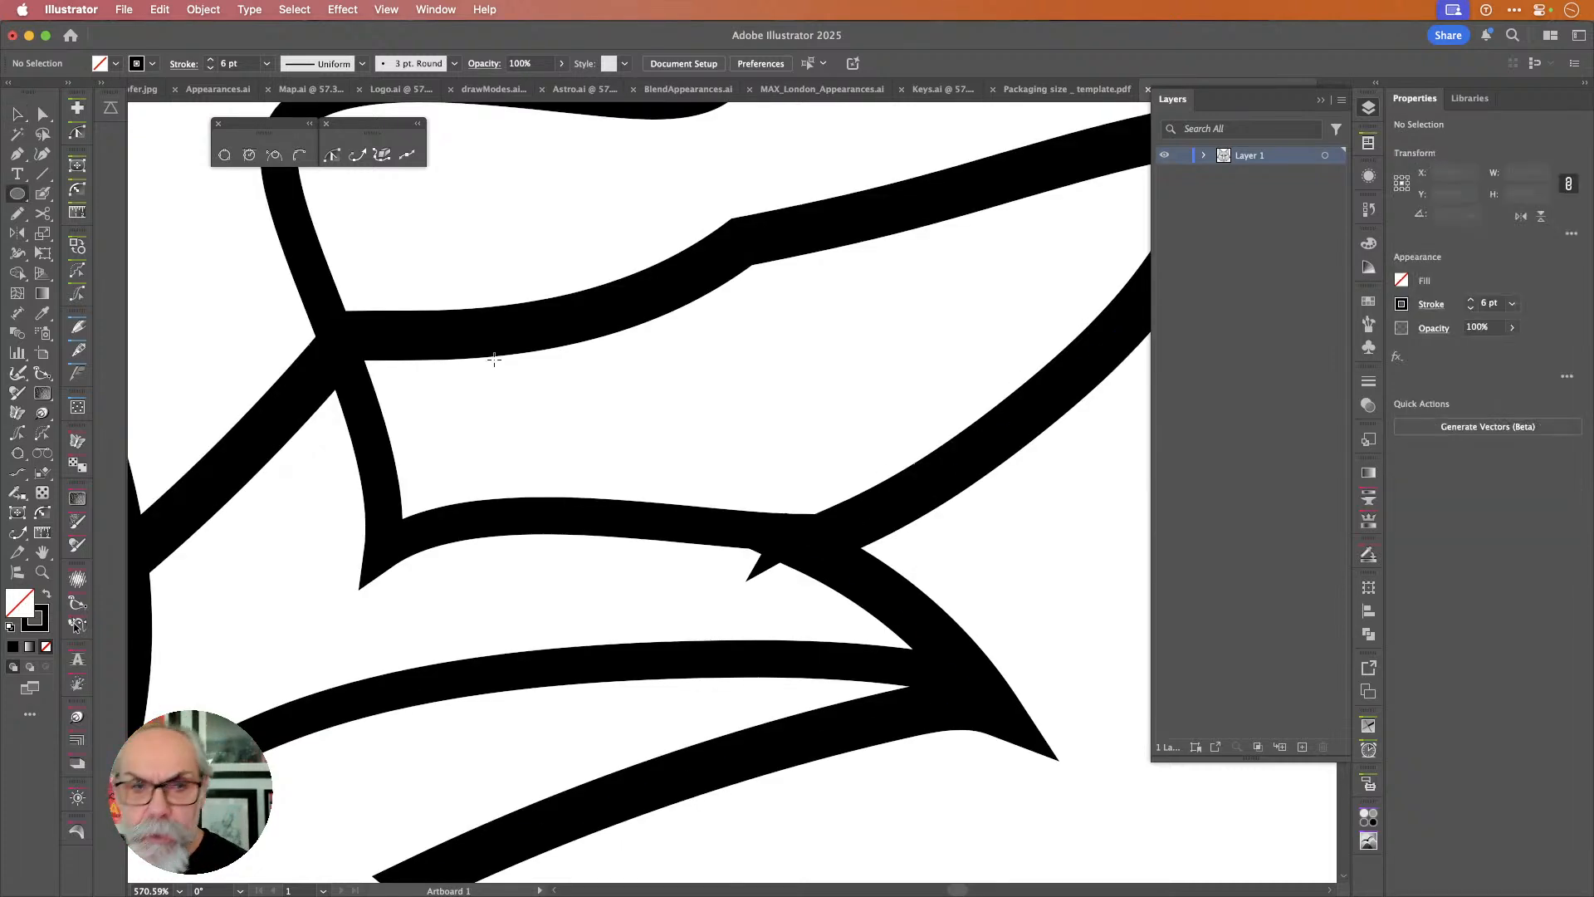
pyautogui.click(153, 64)
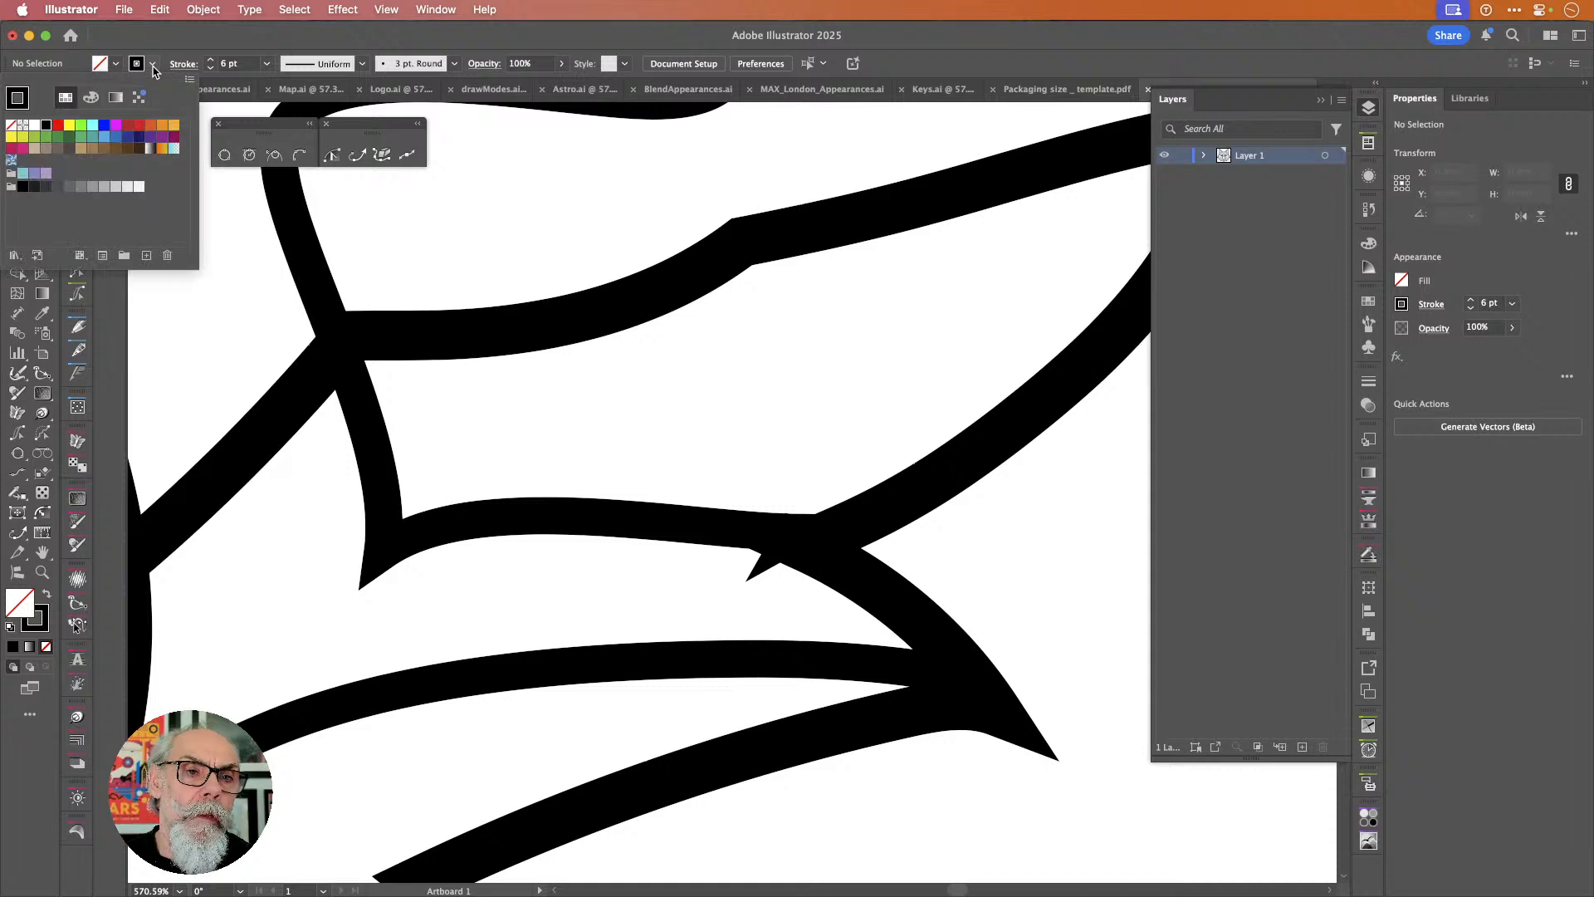
pyautogui.click(128, 125)
pyautogui.click(192, 43)
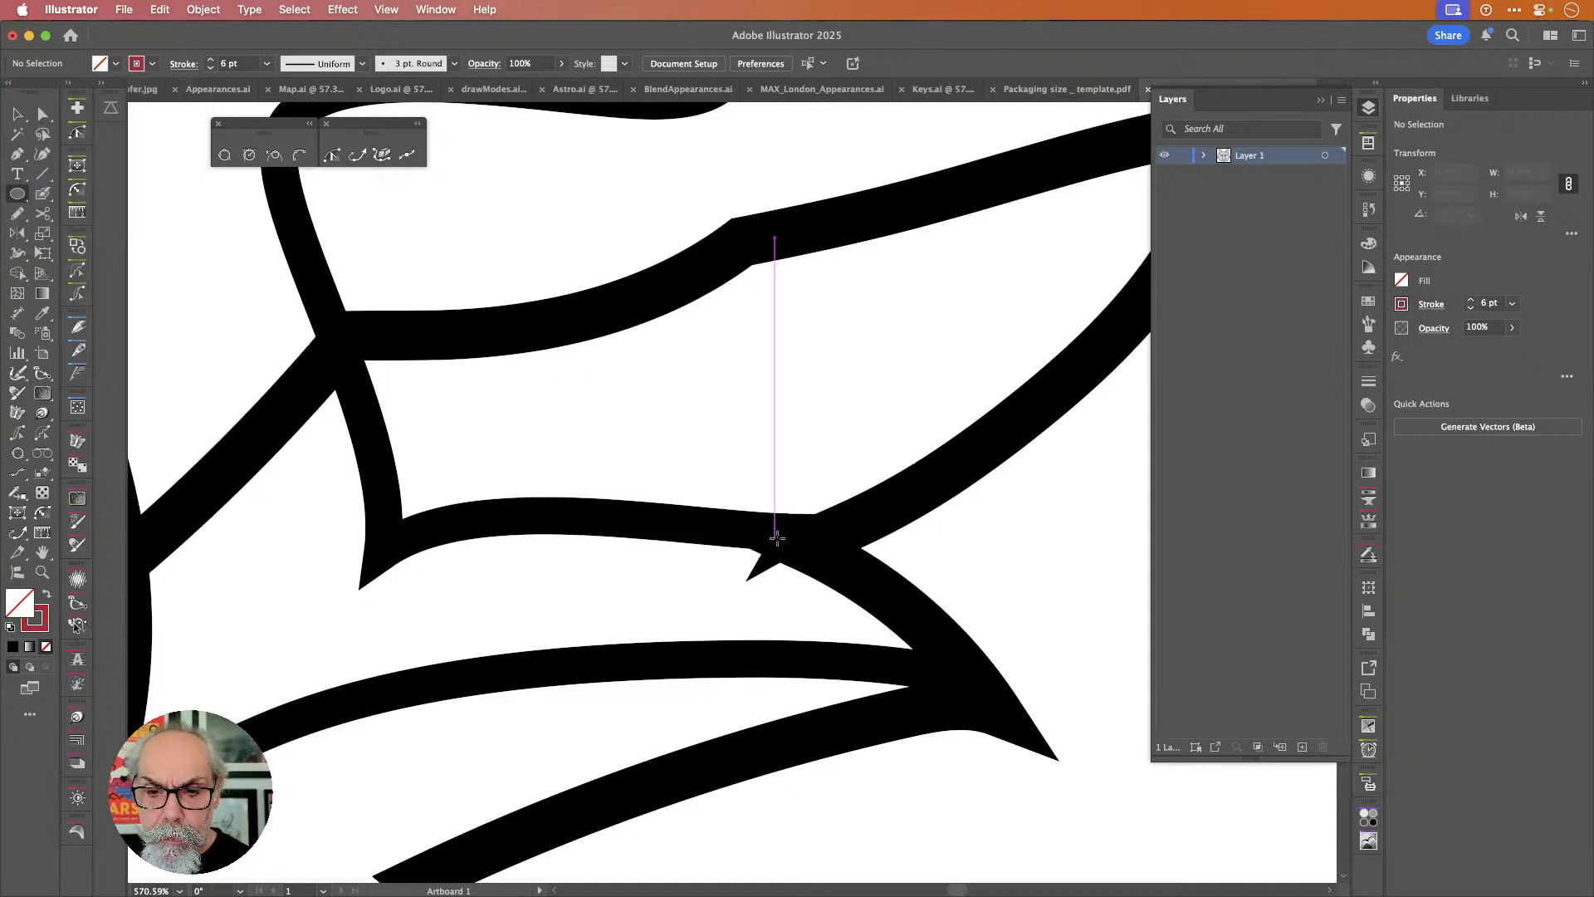
pyautogui.moveTo(778, 540); pyautogui.dragTo(909, 673)
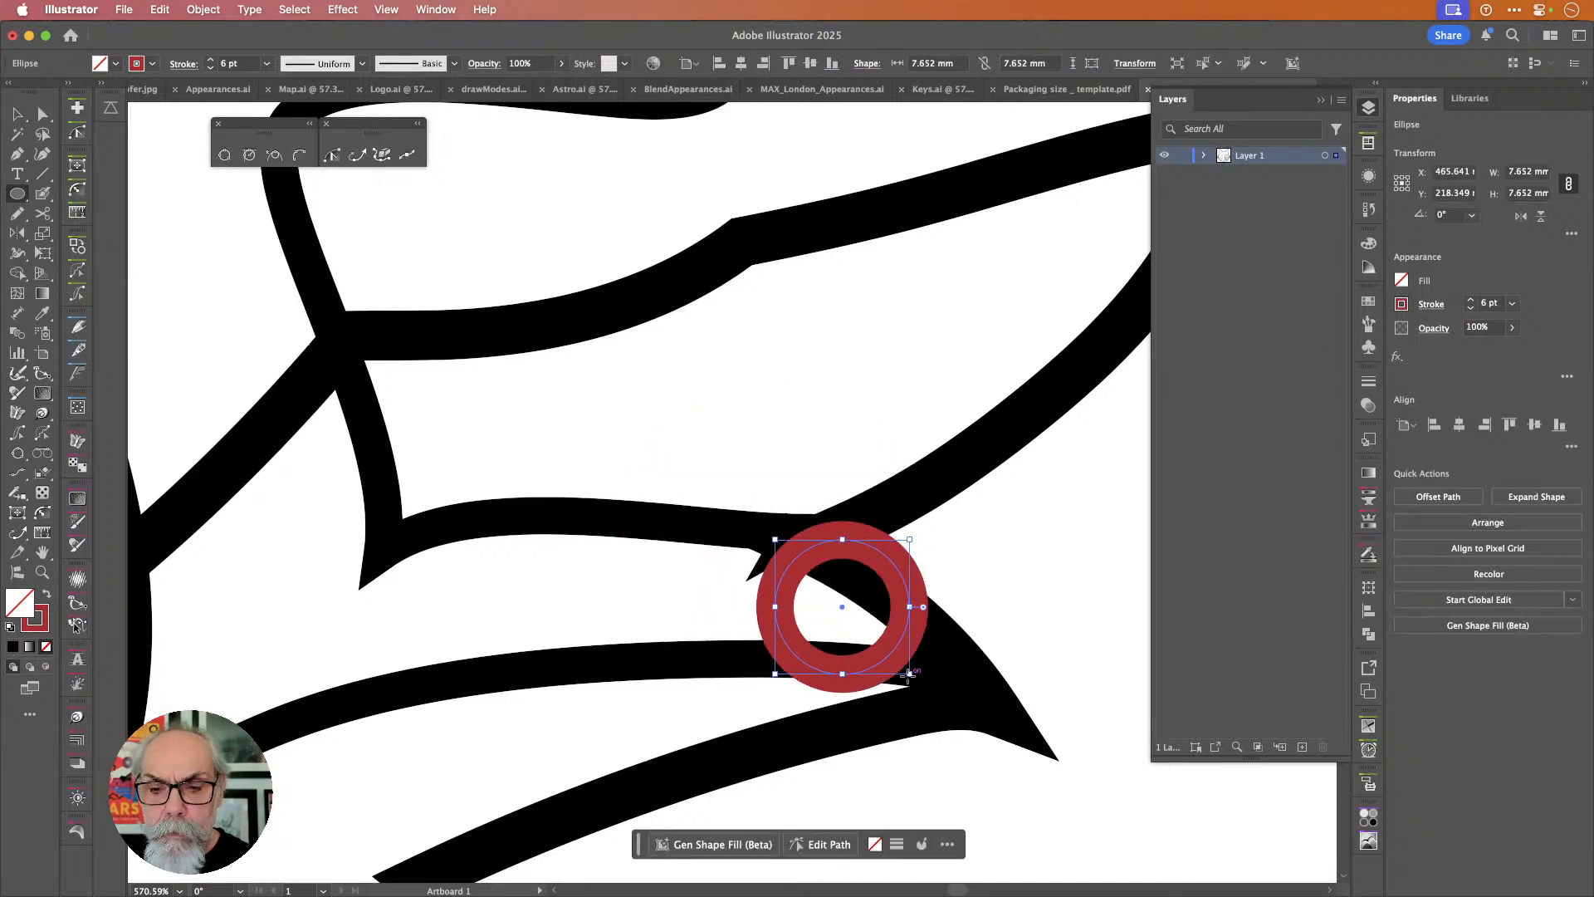
# Undo the red circle at the spiked cheek junction, and draw and delete a larger one about 12.3 mm across.
pyautogui.press('super+z')
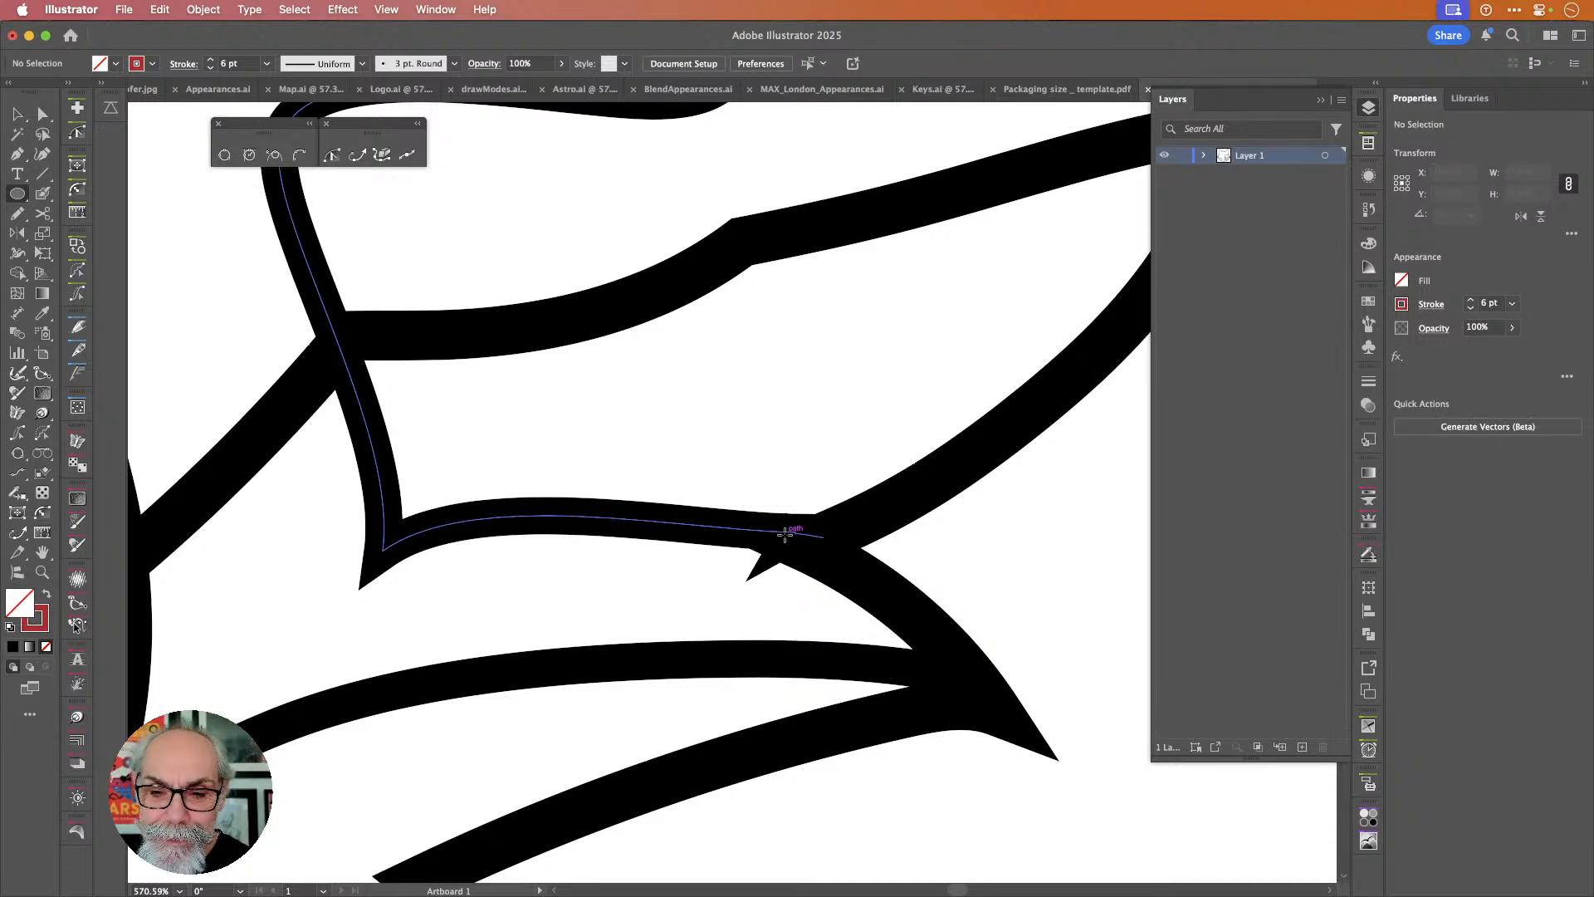
pyautogui.moveTo(784, 532); pyautogui.dragTo(891, 607)
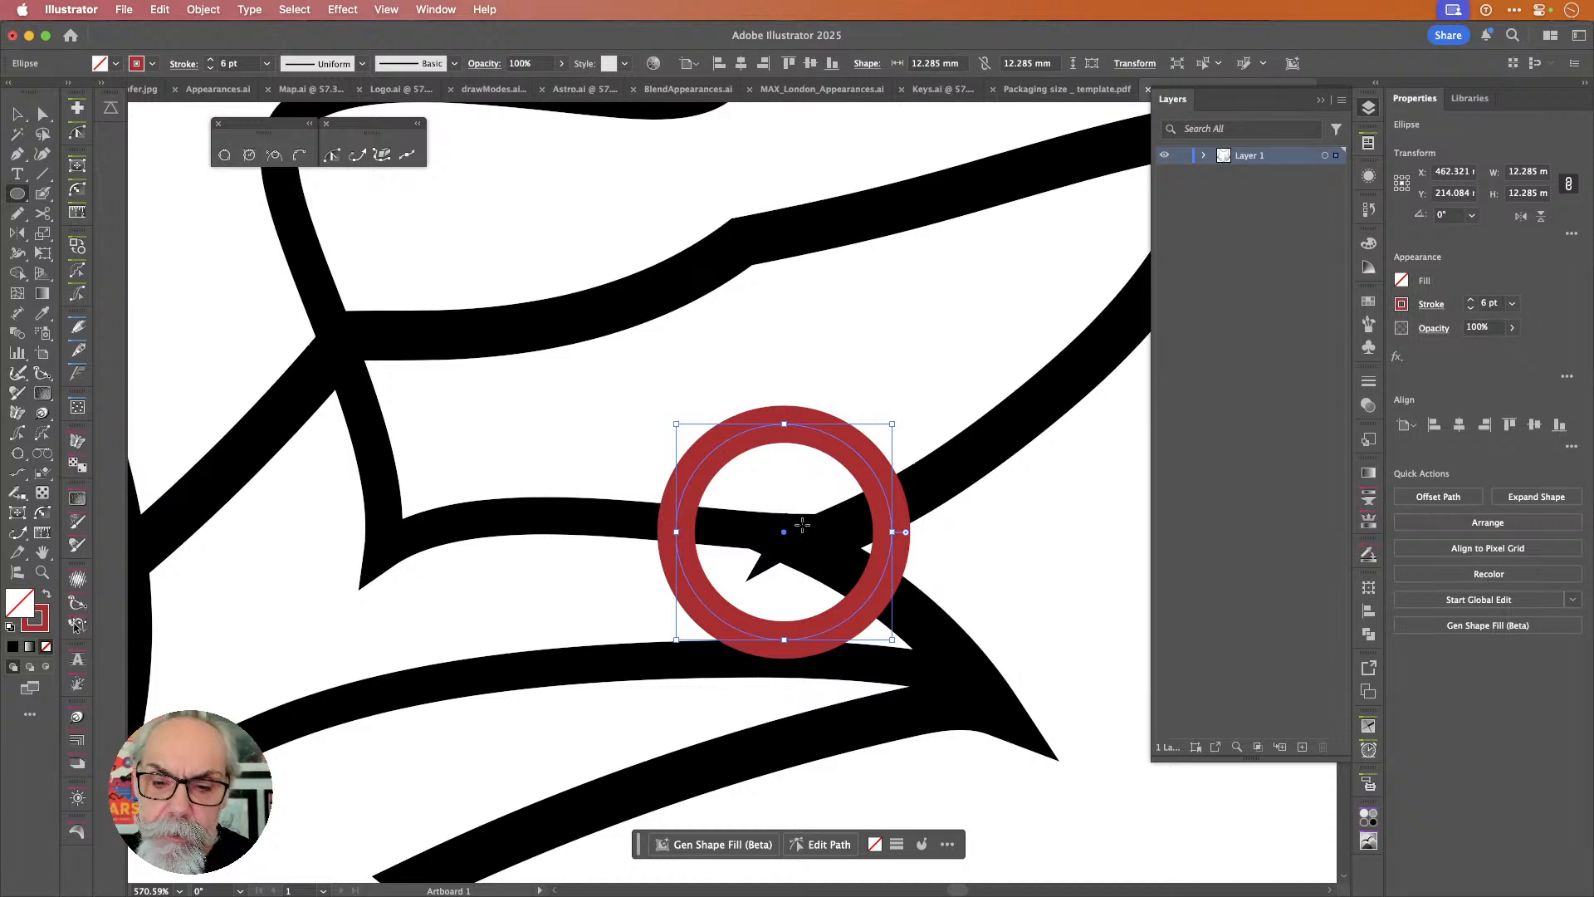
pyautogui.press('Delete')
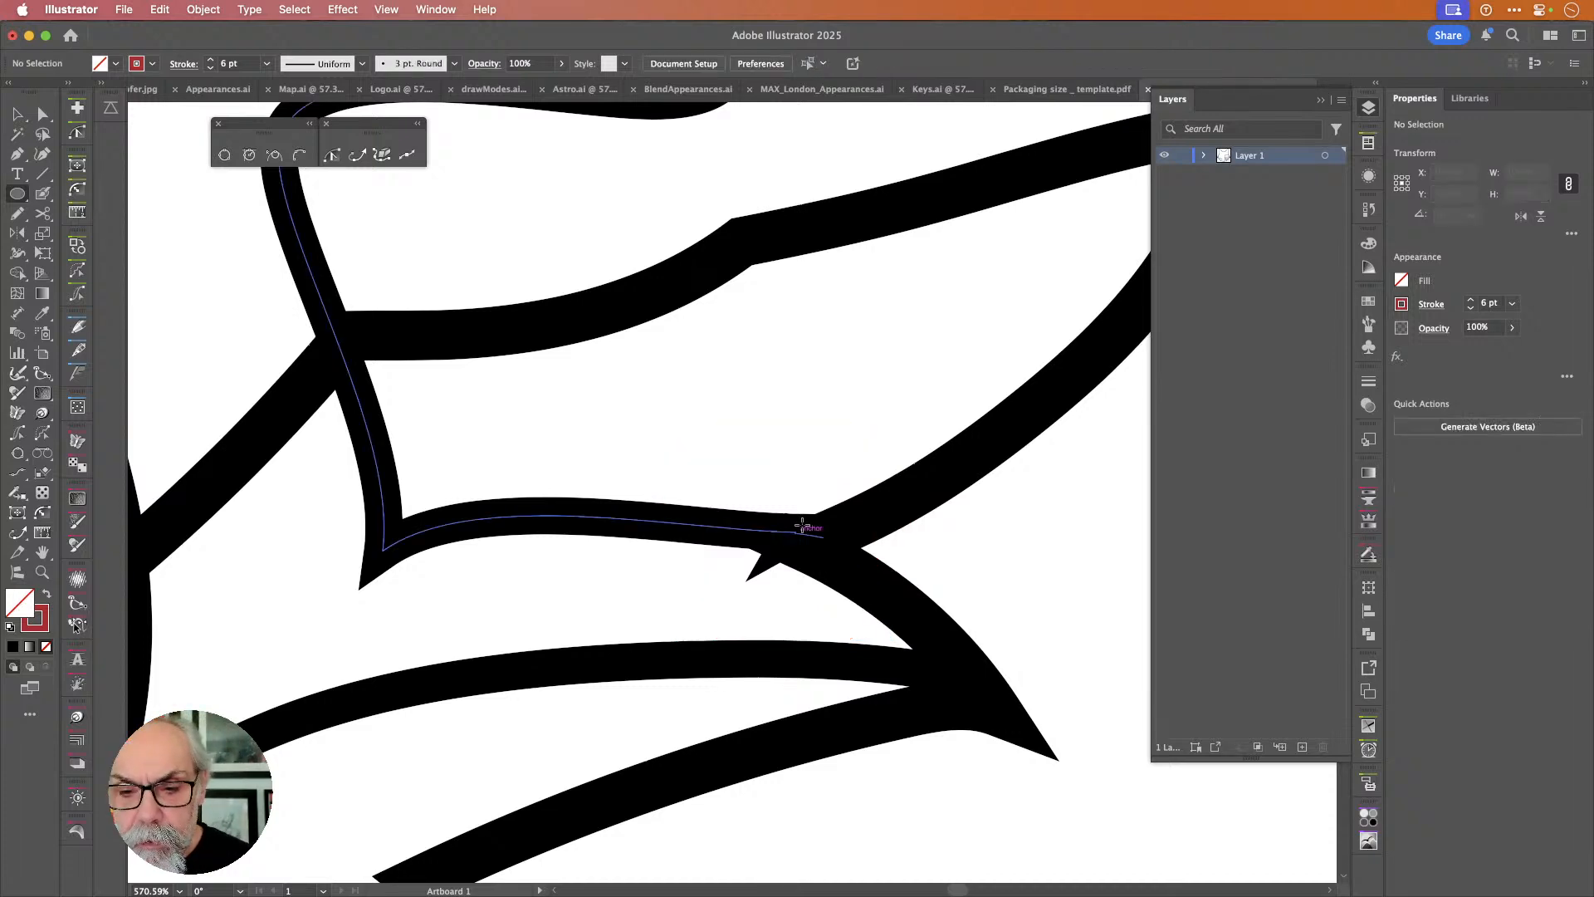
# Delete the wavy cheek line that ends in the spiked junction on the fox's right-hand cheek.
pyautogui.press('v')
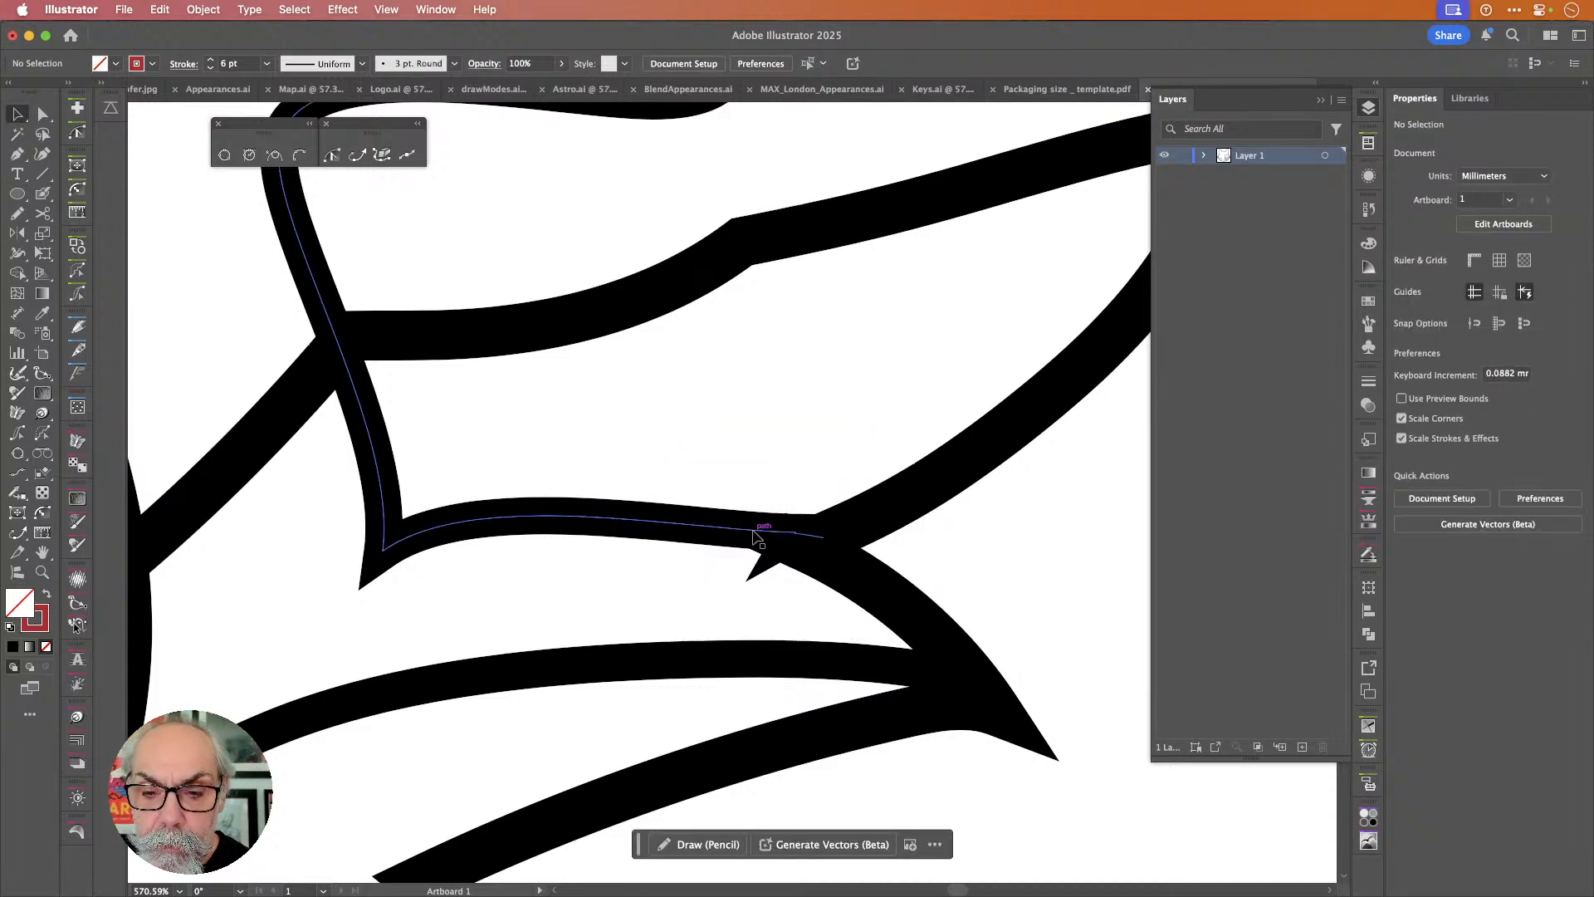
pyautogui.click(751, 531)
pyautogui.scroll(-10, 752, 531)
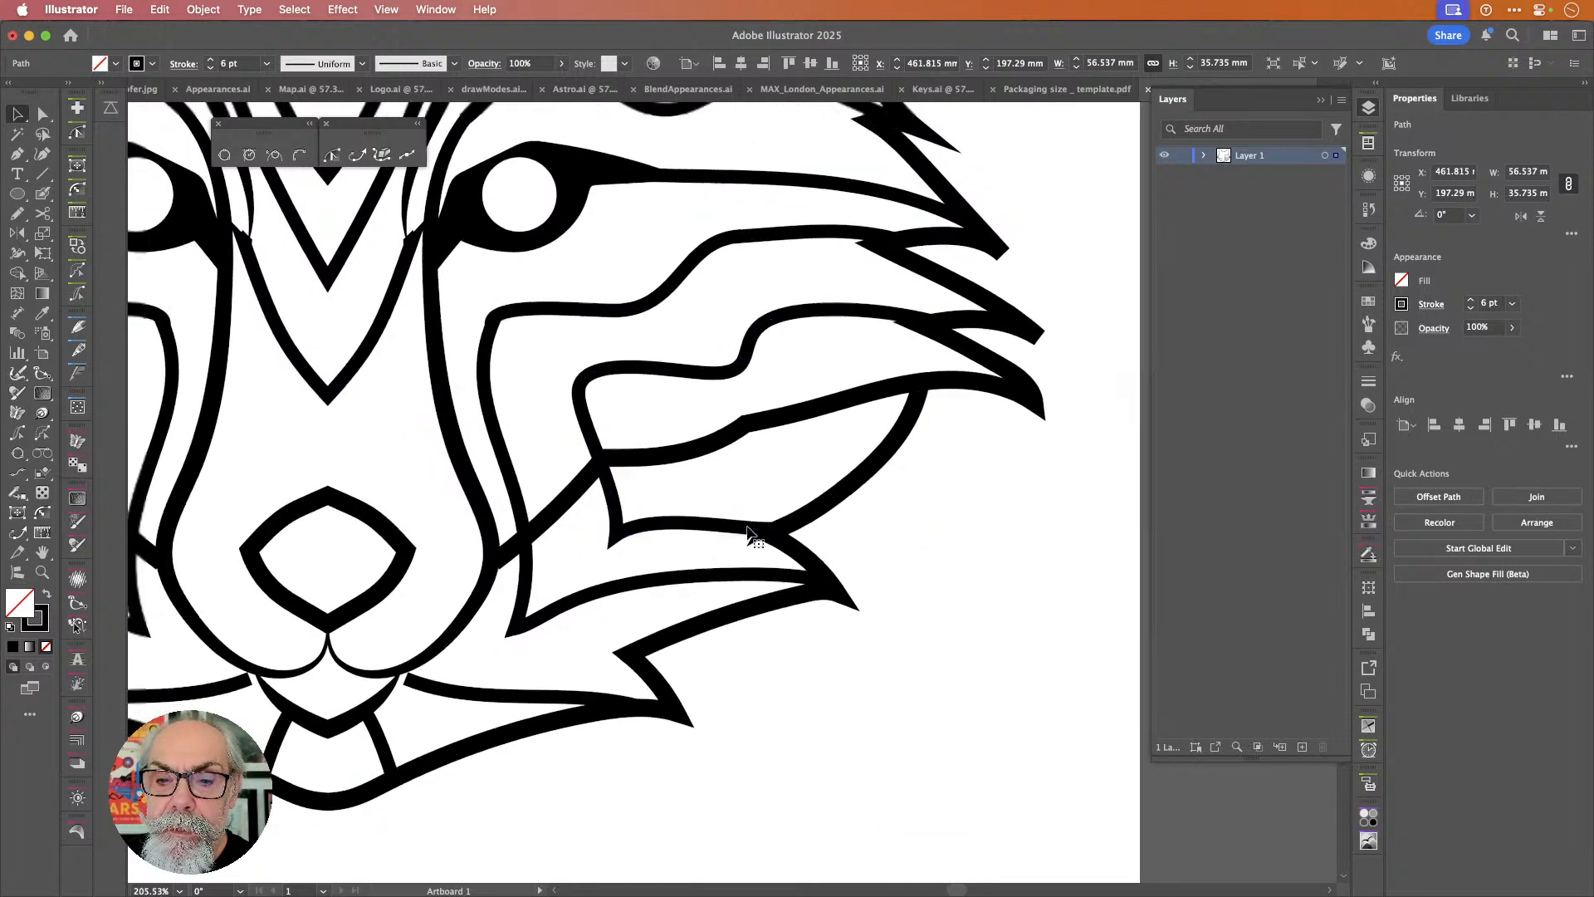
pyautogui.scroll(-2, 749, 530)
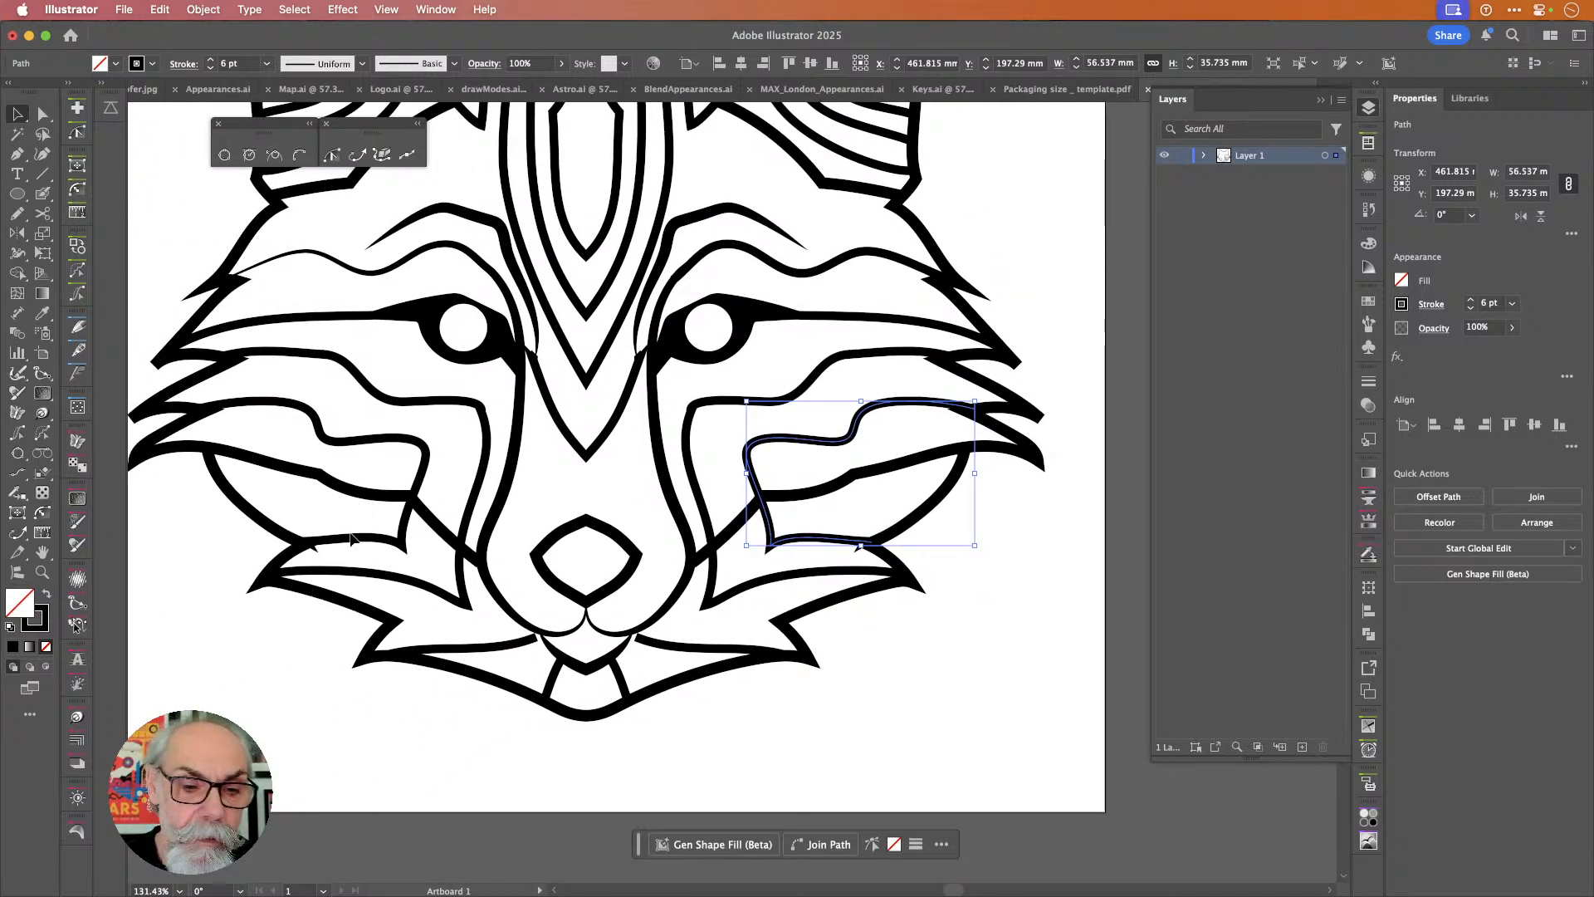
pyautogui.click(736, 507)
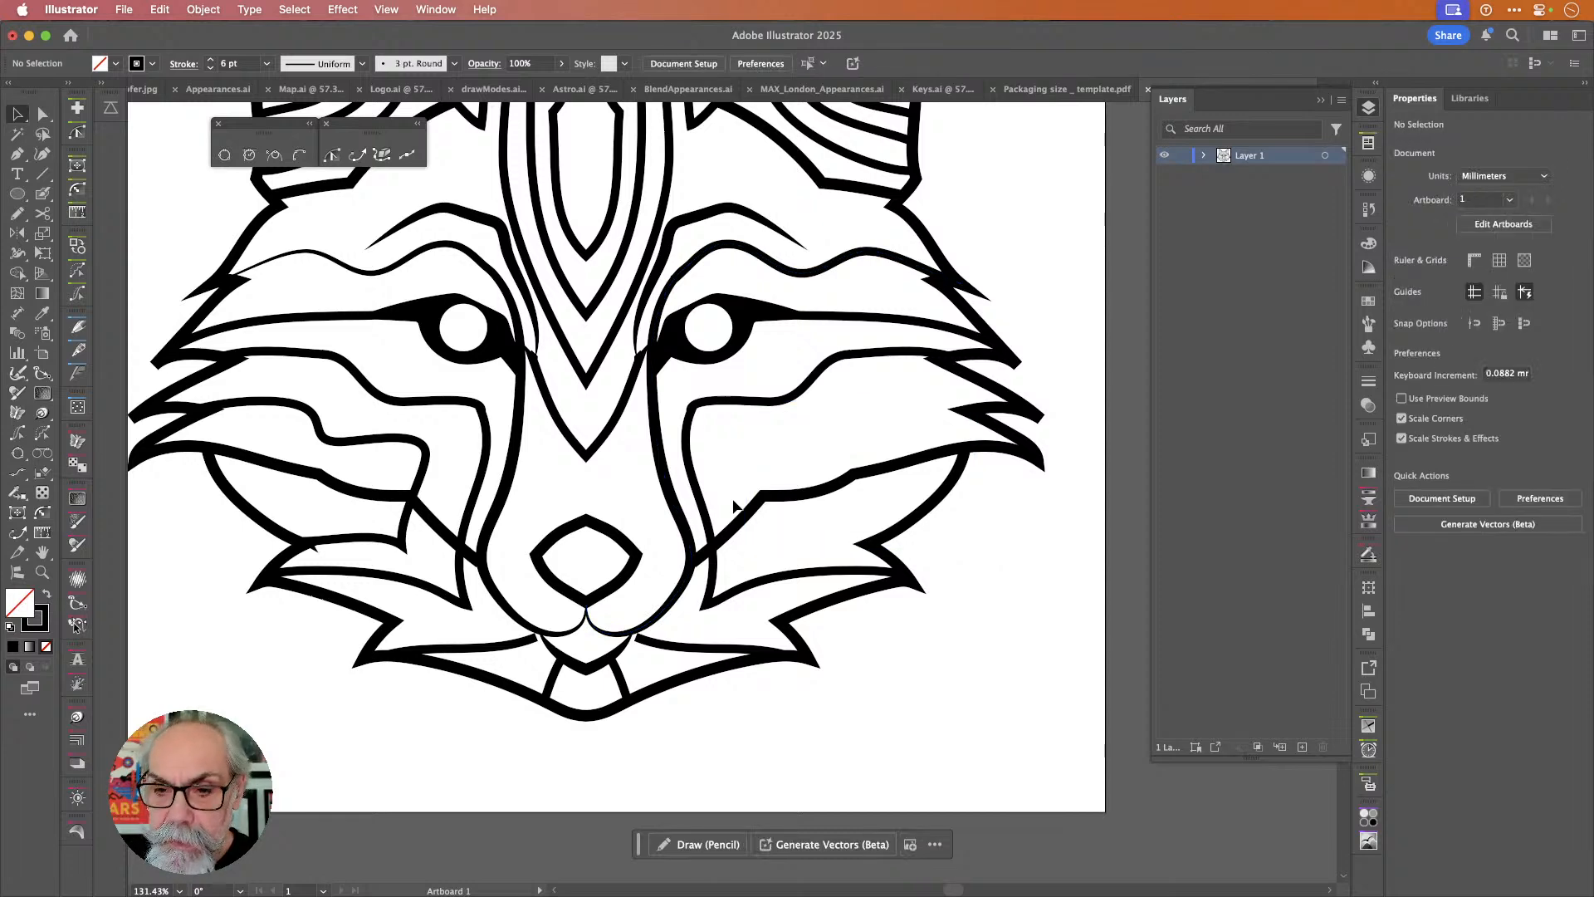
# Isolate the matching wavy cheek line on the fox's left-hand cheek for editing.
pyautogui.click(386, 449)
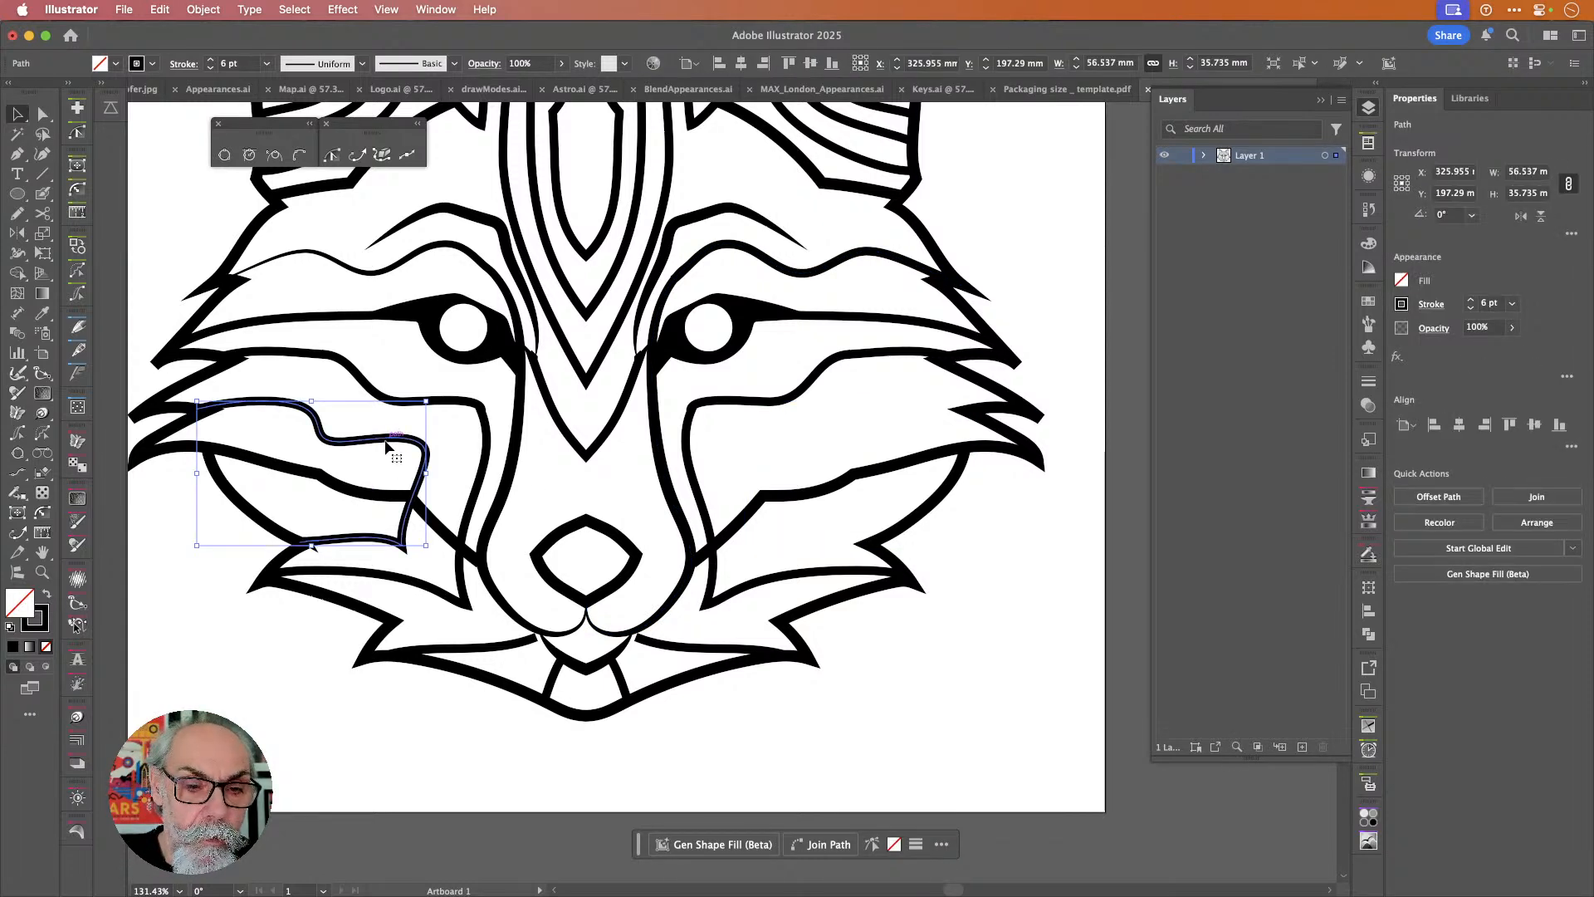
pyautogui.hscroll(-5, 385, 440)
pyautogui.press('n')
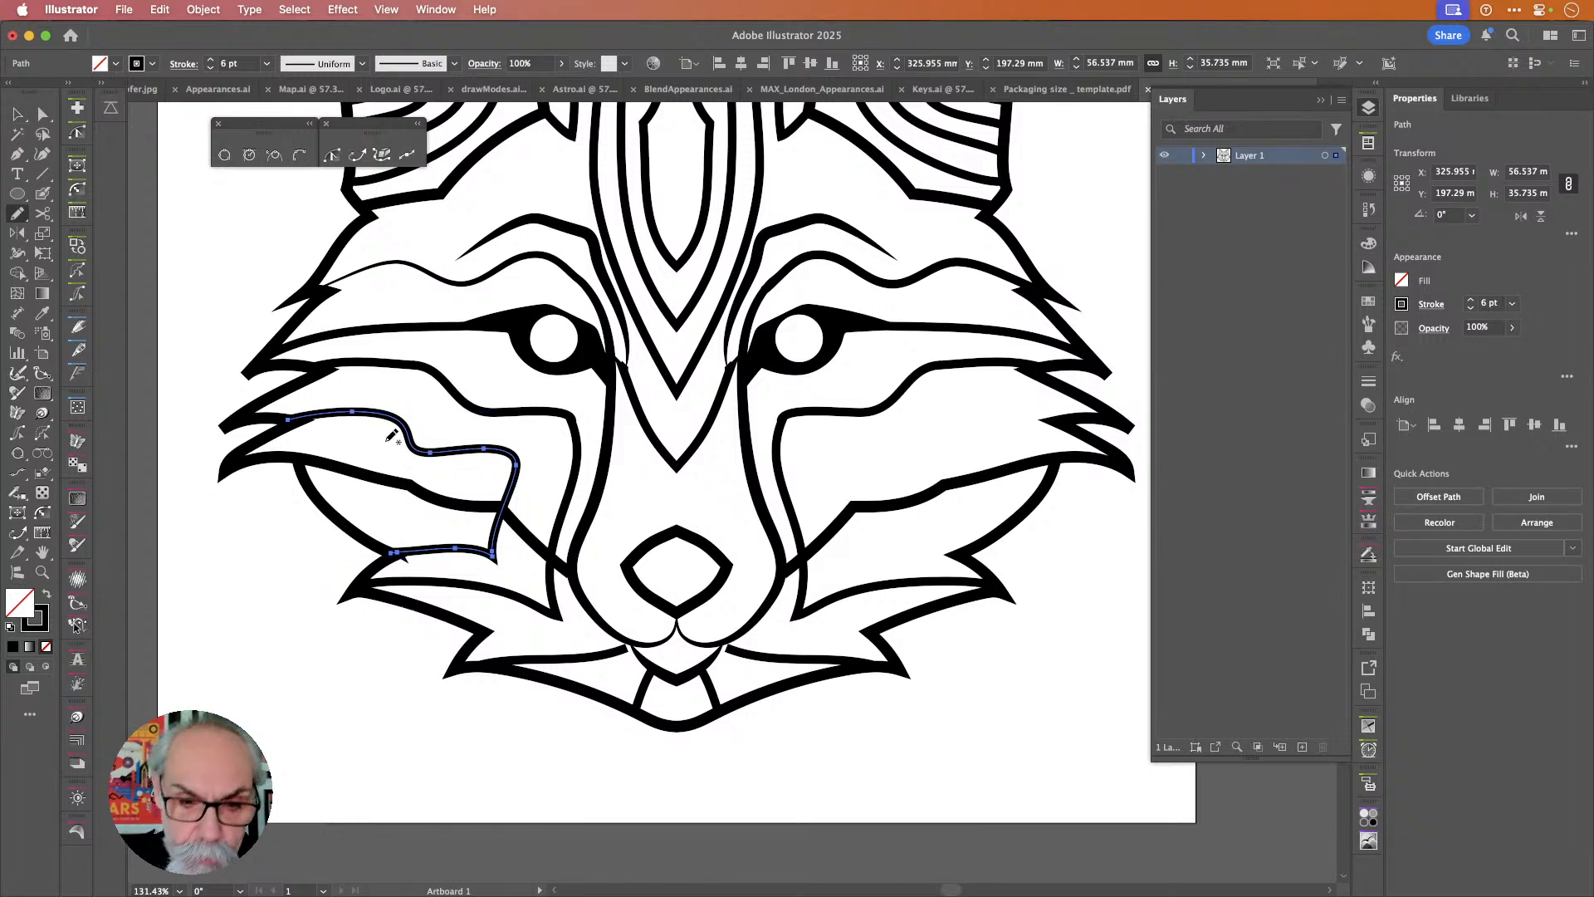
pyautogui.press('alt')
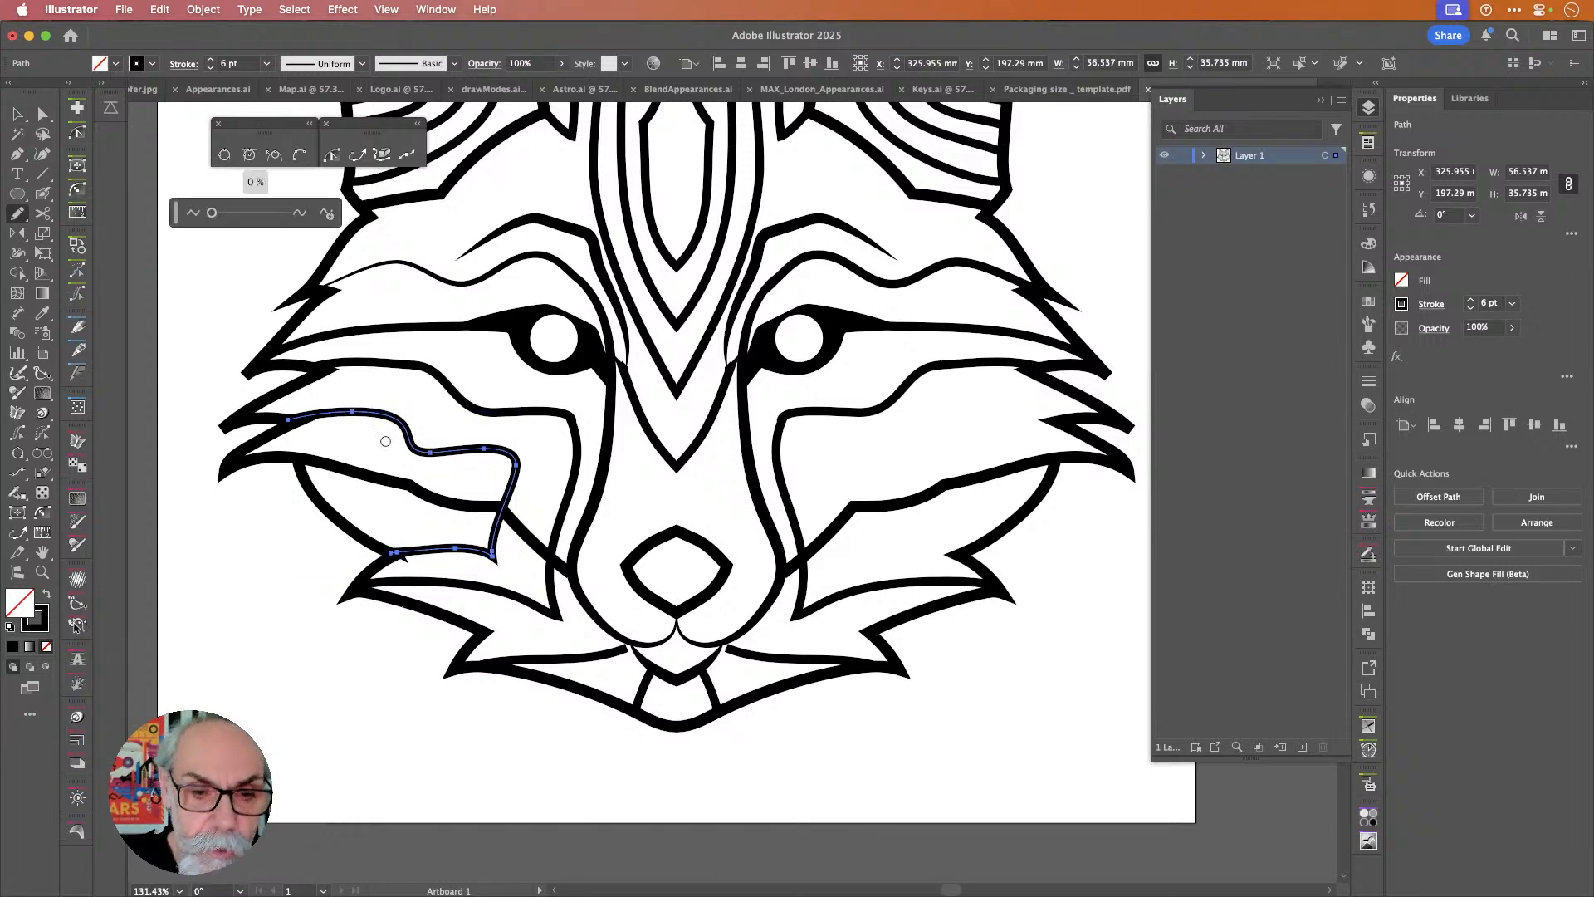
pyautogui.moveTo(212, 213)
pyautogui.mouseDown()
pyautogui.moveTo(234, 216)
pyautogui.moveTo(219, 220)
pyautogui.mouseUp()
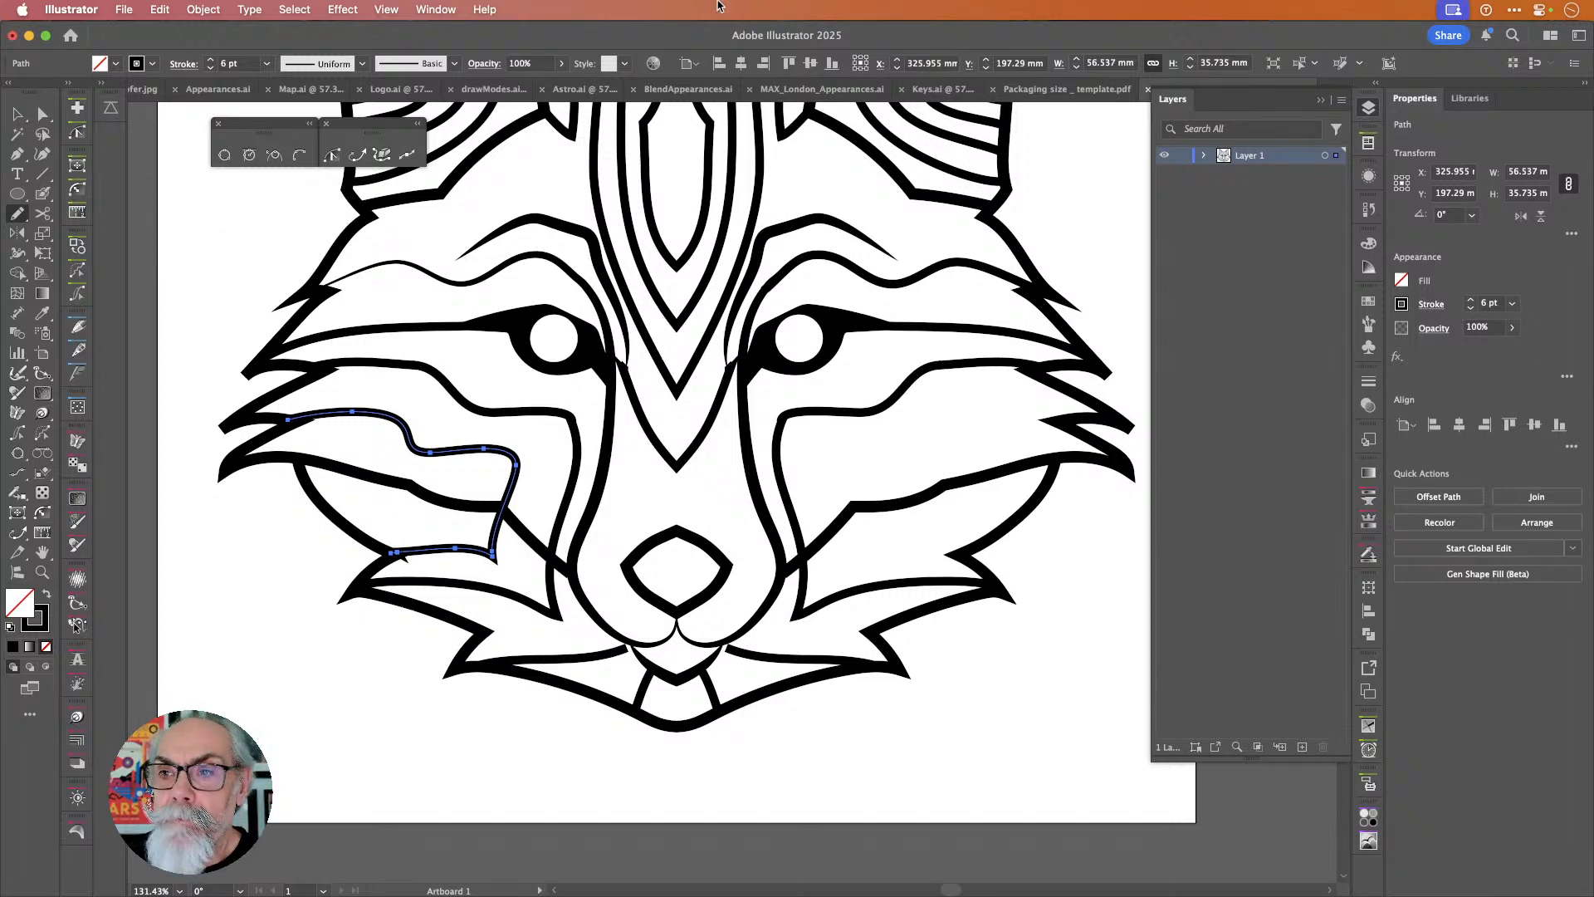
pyautogui.click(1270, 64)
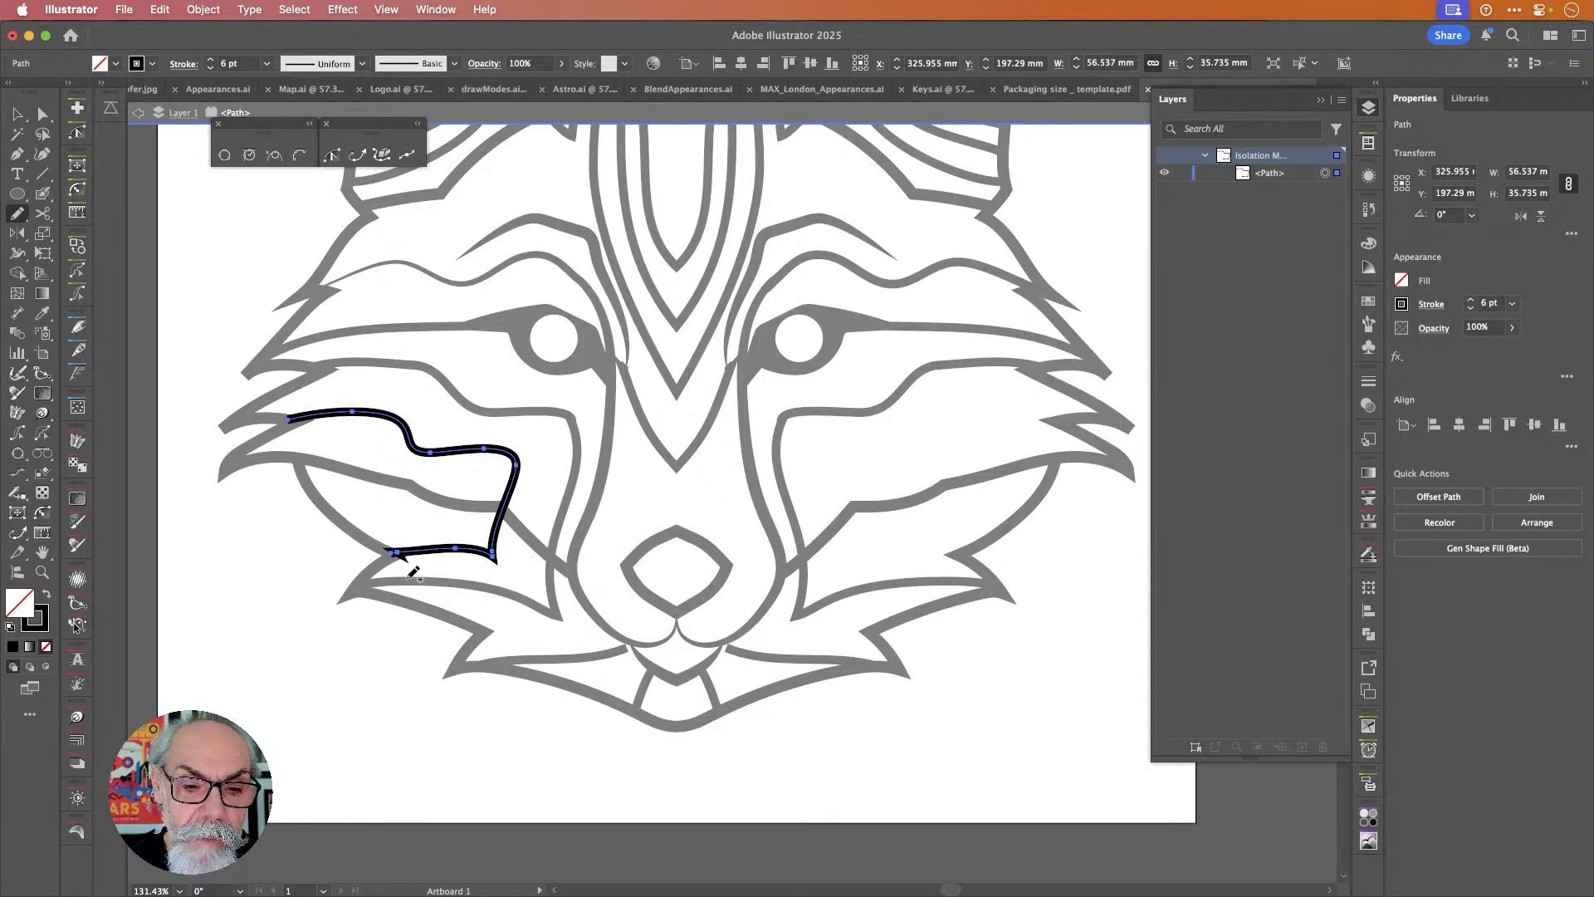
# Try smoothing the whole isolated cheek line by 11% and undo it.
pyautogui.scroll(5, 412, 573)
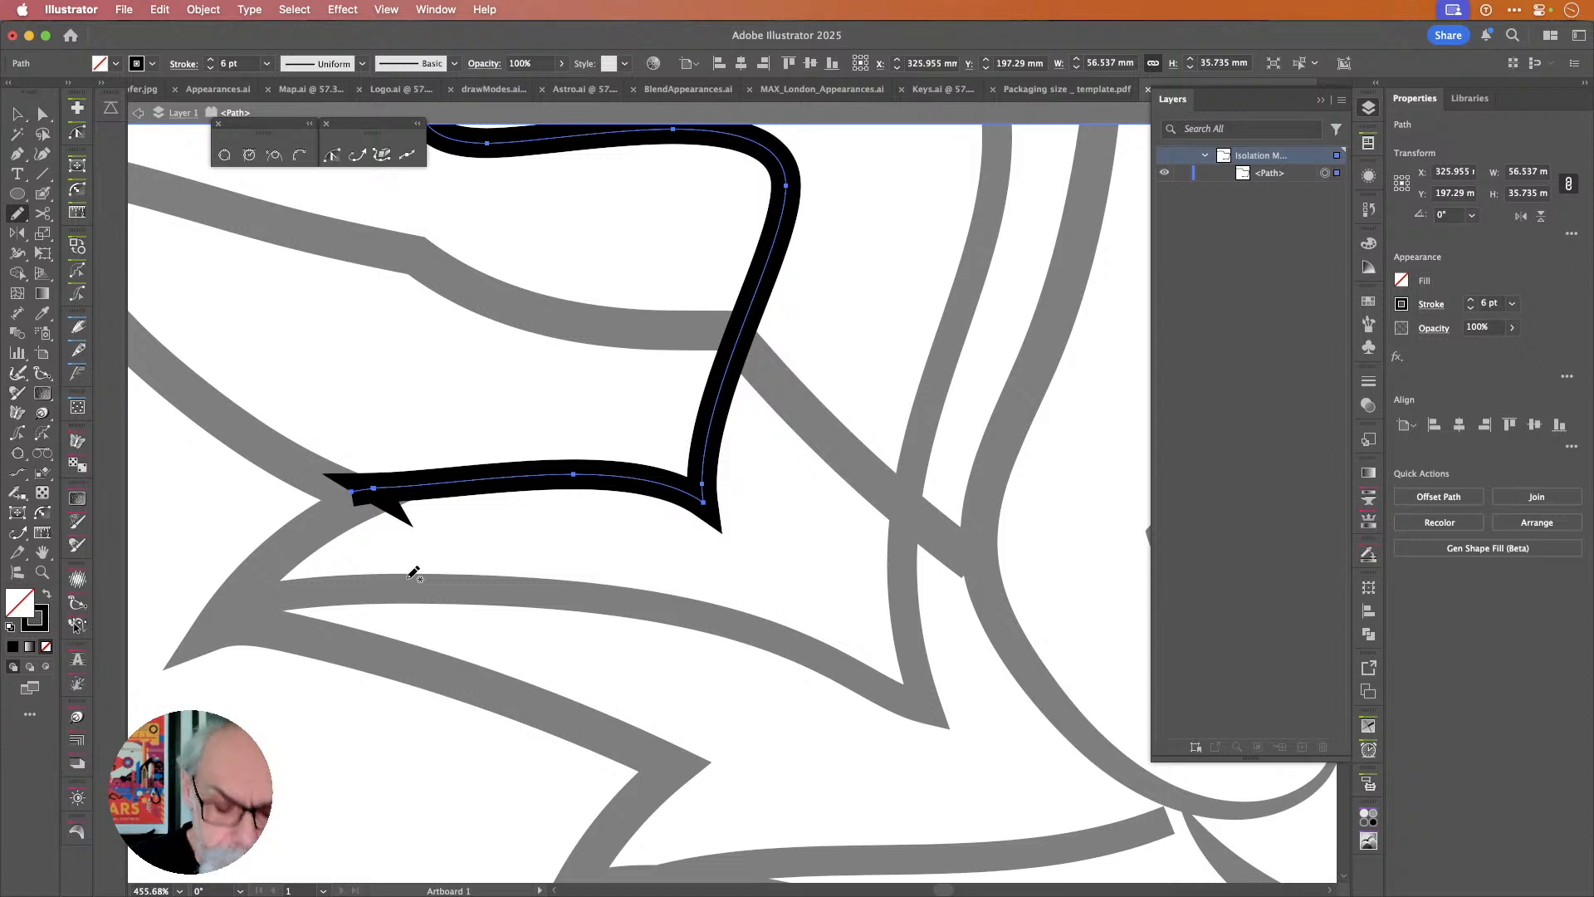
pyautogui.moveTo(294, 450)
pyautogui.mouseDown()
pyautogui.moveTo(527, 425)
pyautogui.moveTo(618, 509)
pyautogui.moveTo(294, 482)
pyautogui.mouseUp()
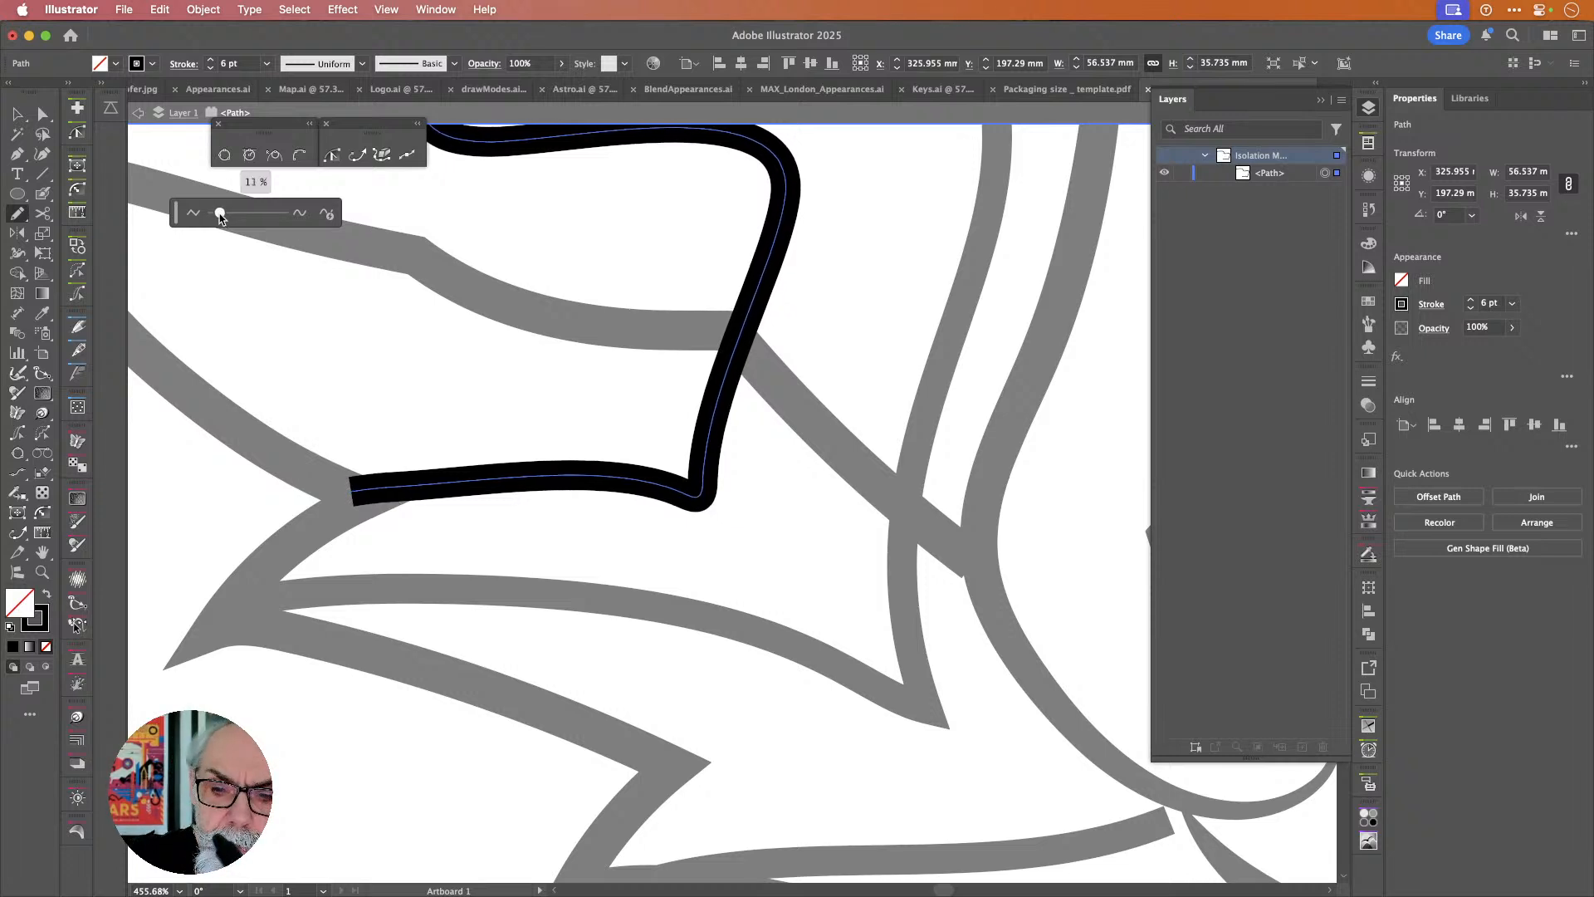
pyautogui.press('super+z')
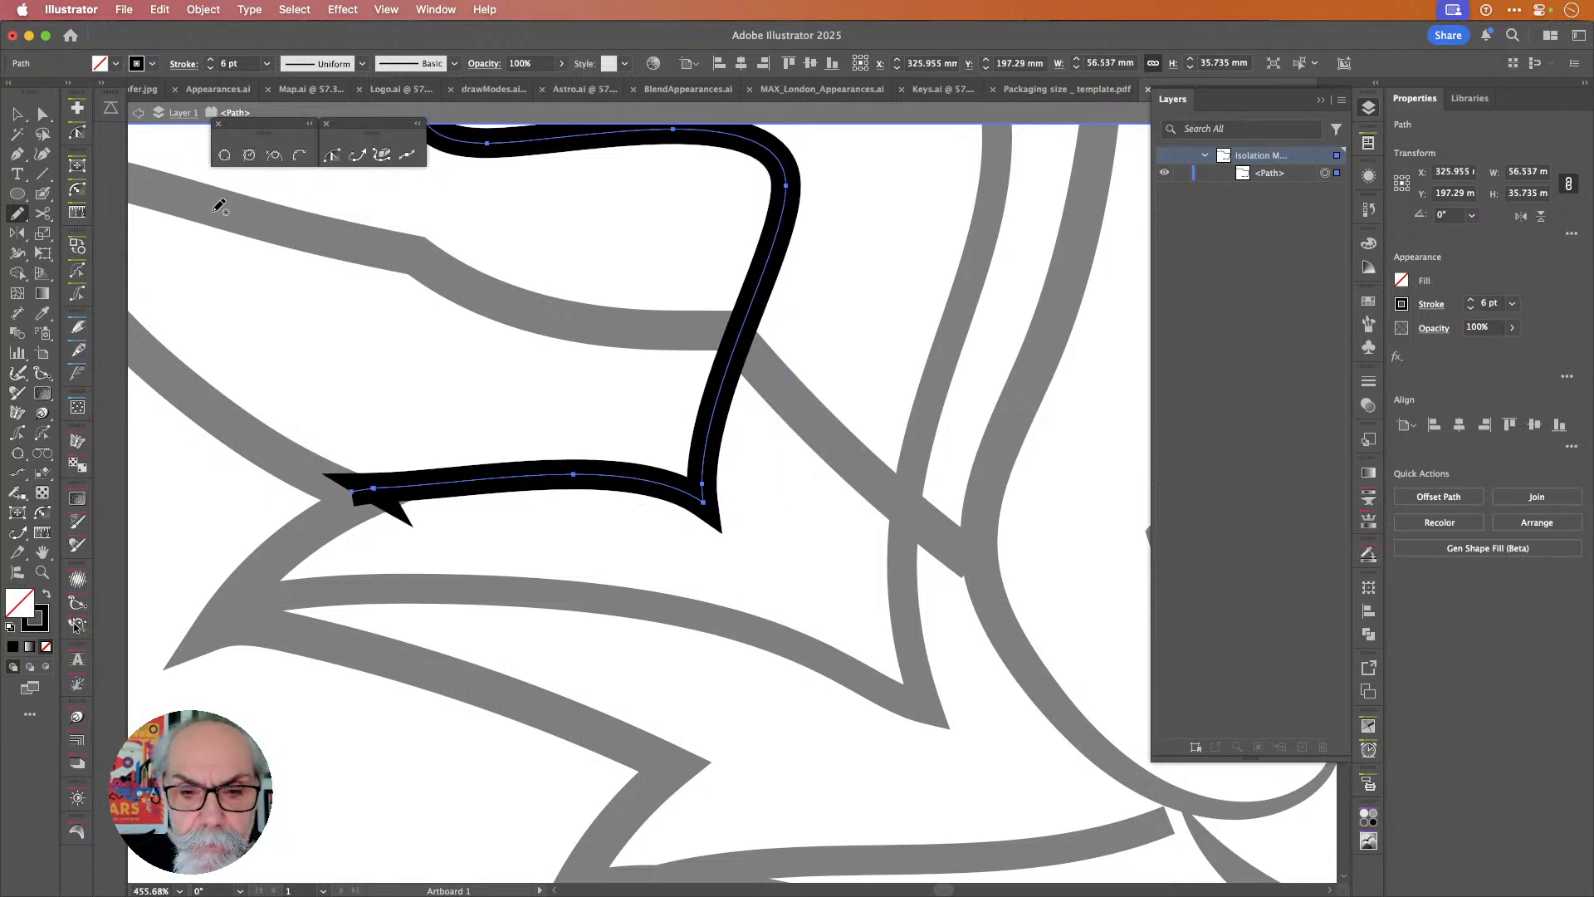
# Lasso the anchor points of the line's lower segment near the spiked end, smooth them by 59% and exit isolation mode.
pyautogui.press('q')
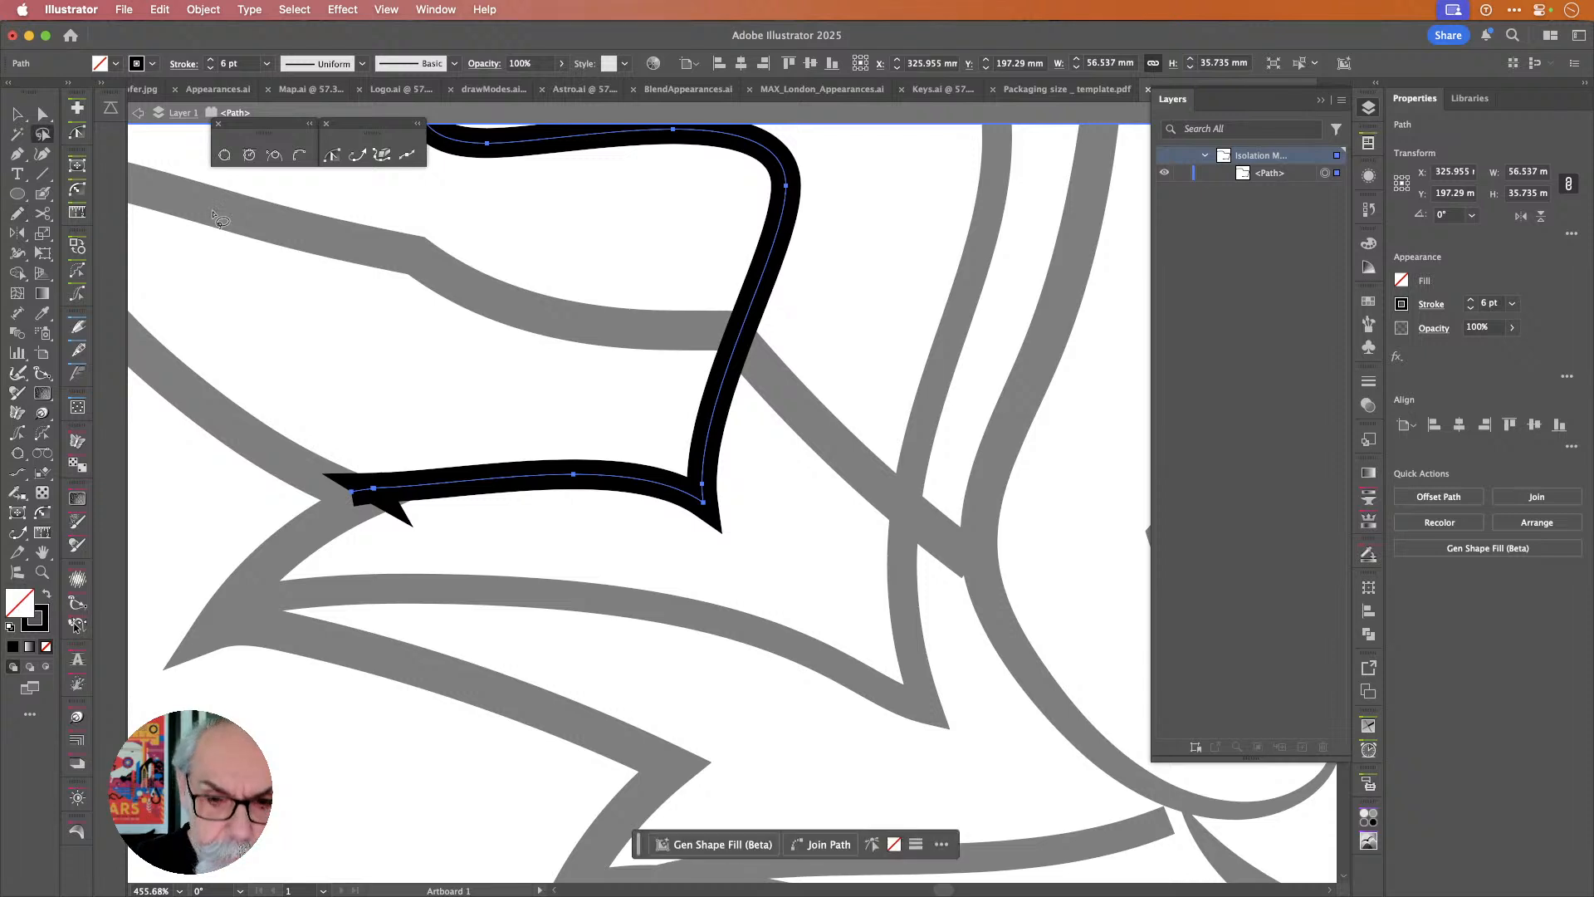
pyautogui.moveTo(610, 449)
pyautogui.mouseDown()
pyautogui.moveTo(519, 548)
pyautogui.moveTo(344, 430)
pyautogui.mouseUp()
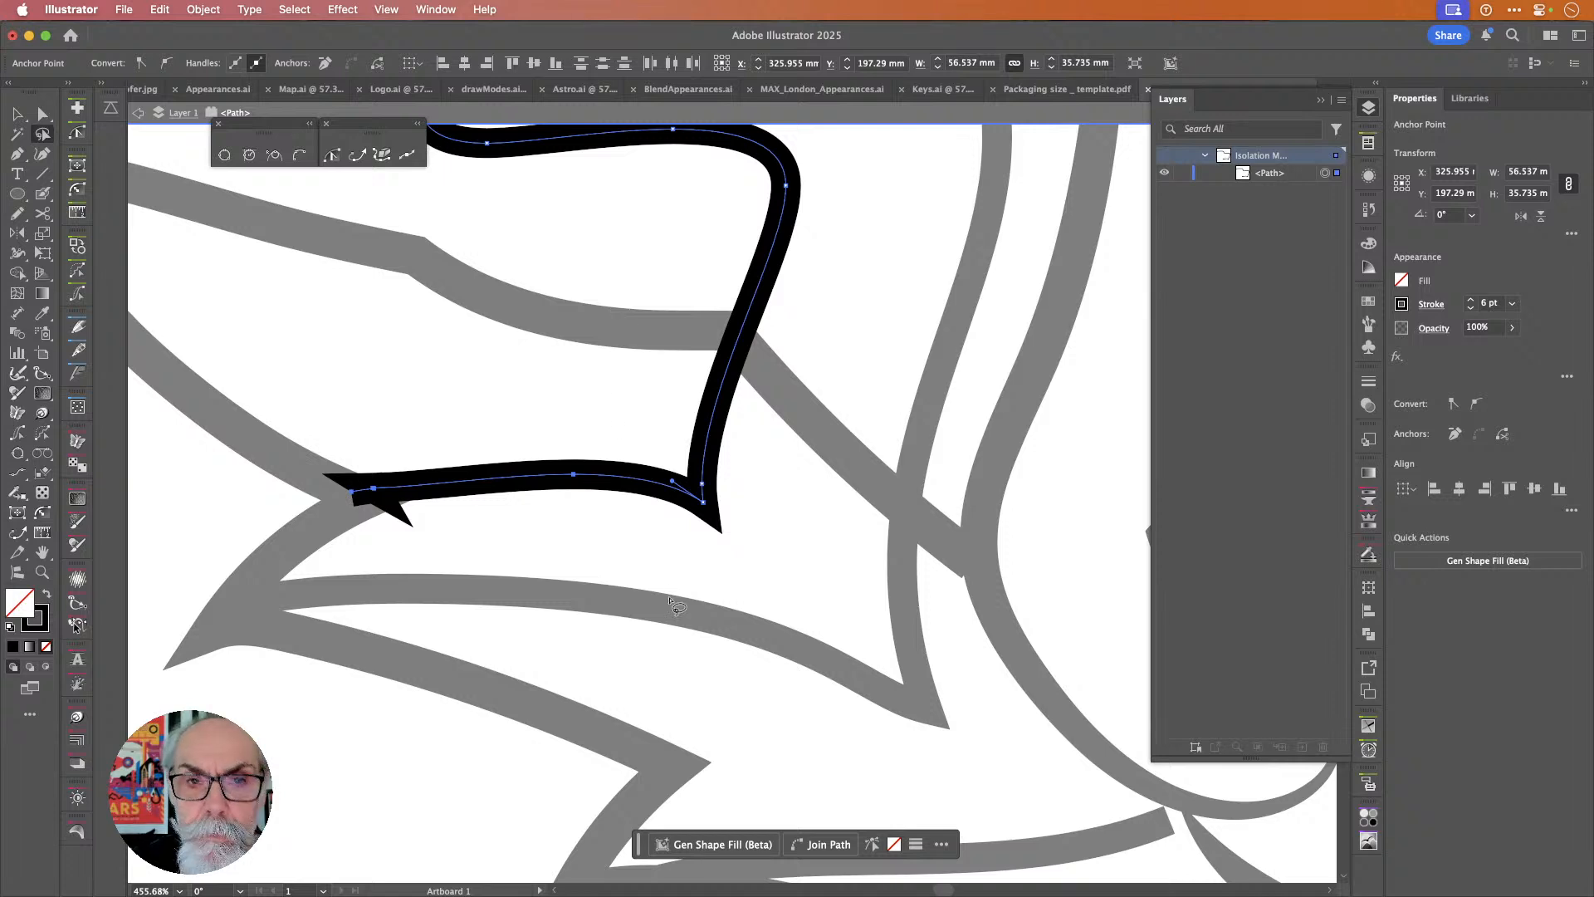
pyautogui.rightClick(522, 484)
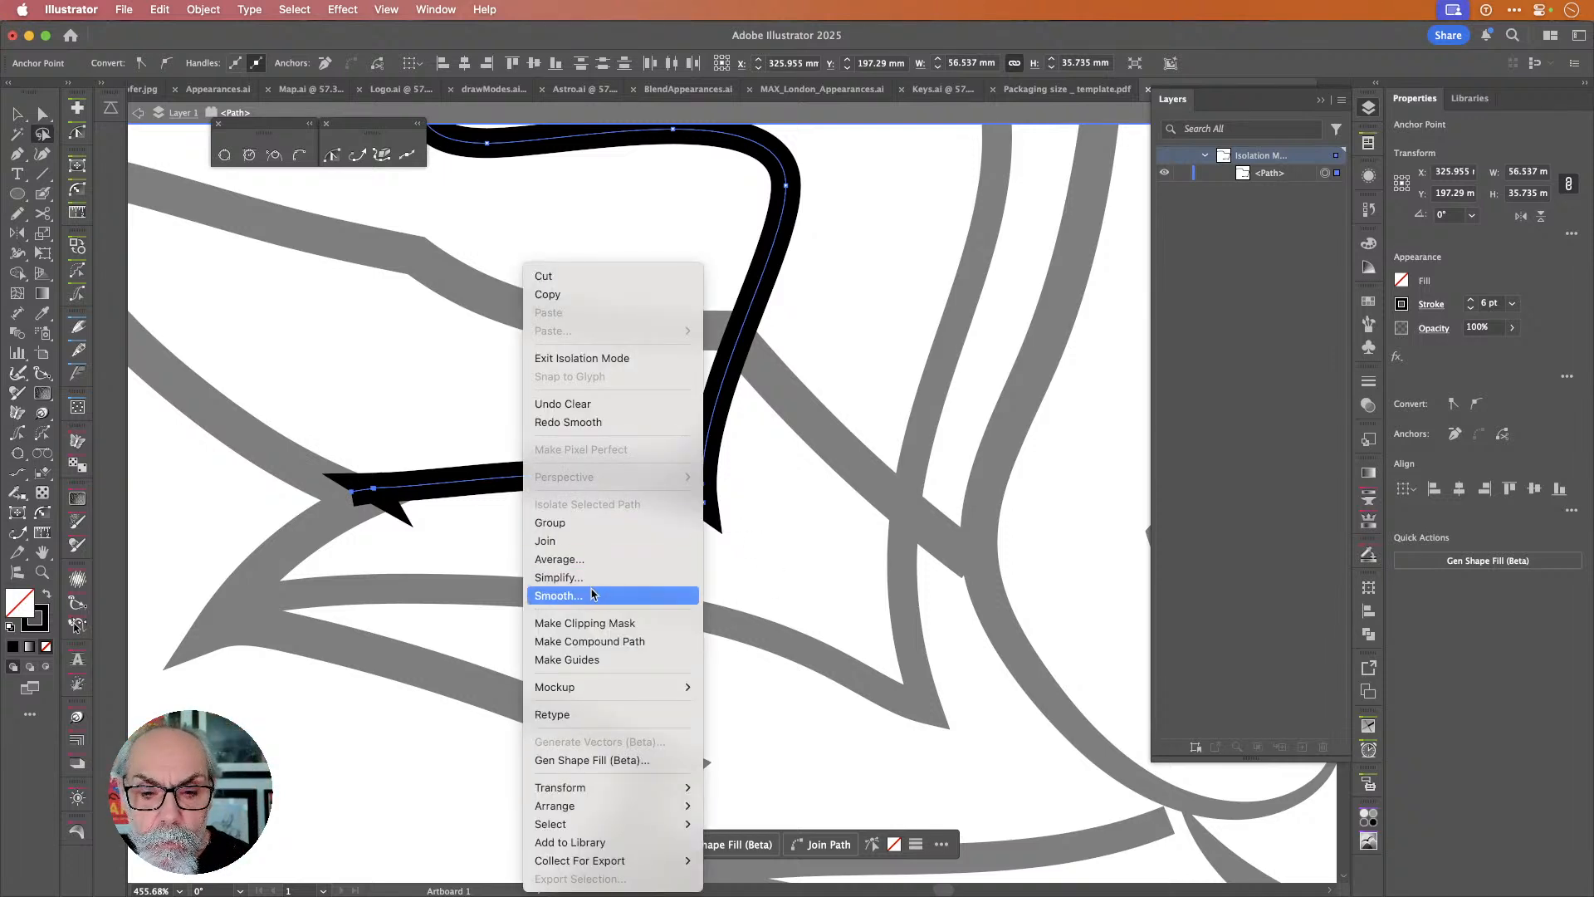
pyautogui.click(559, 595)
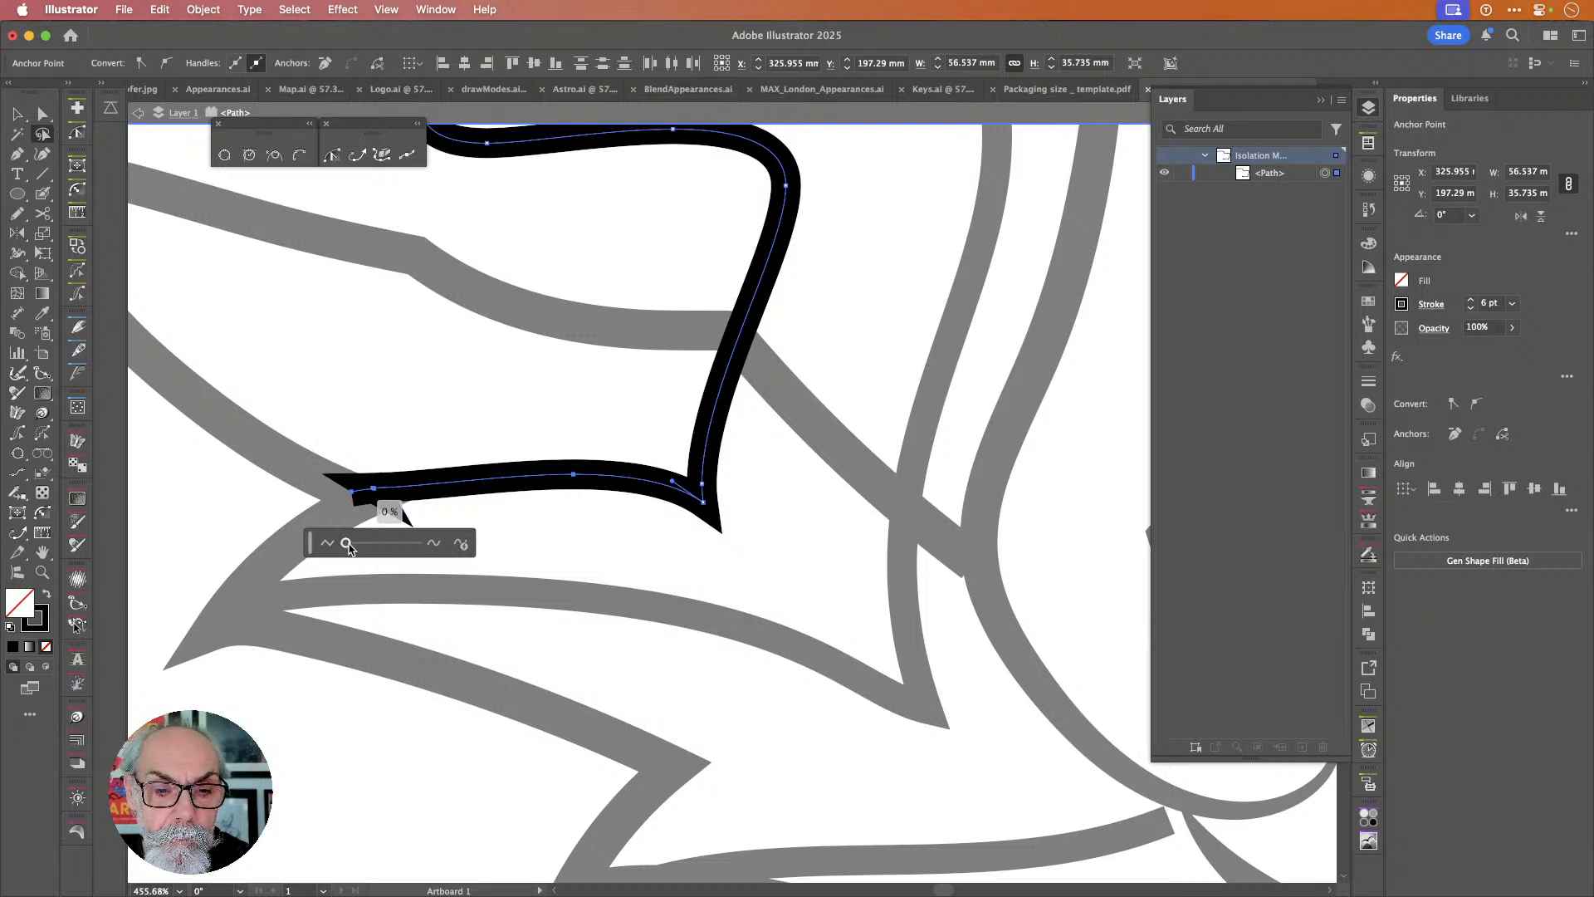
pyautogui.moveTo(349, 548); pyautogui.dragTo(393, 544)
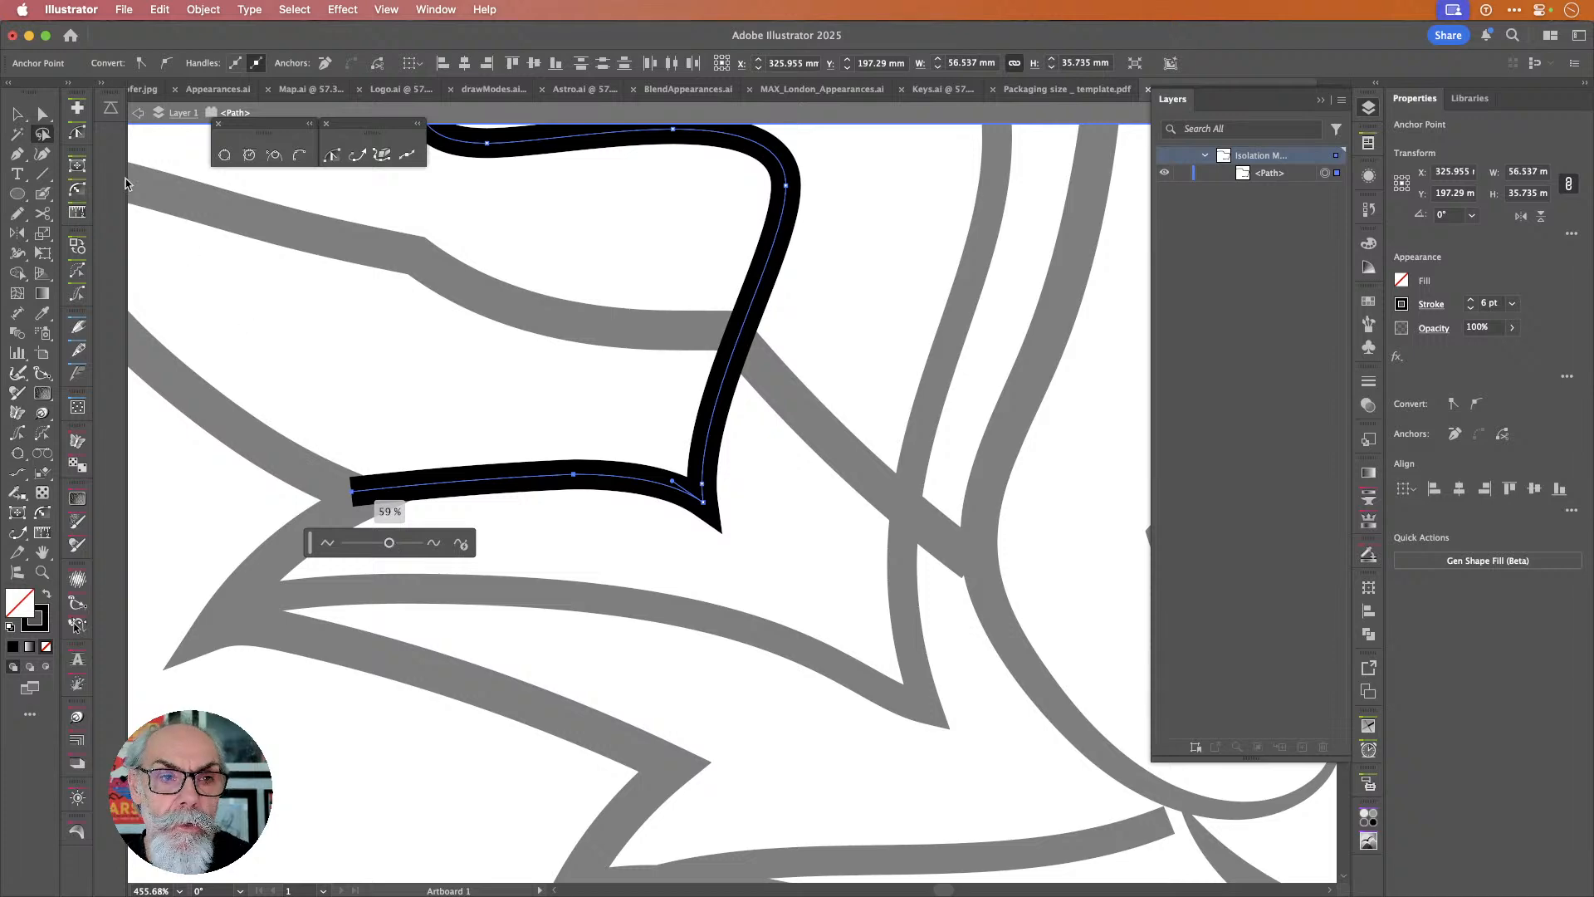
pyautogui.click(19, 117)
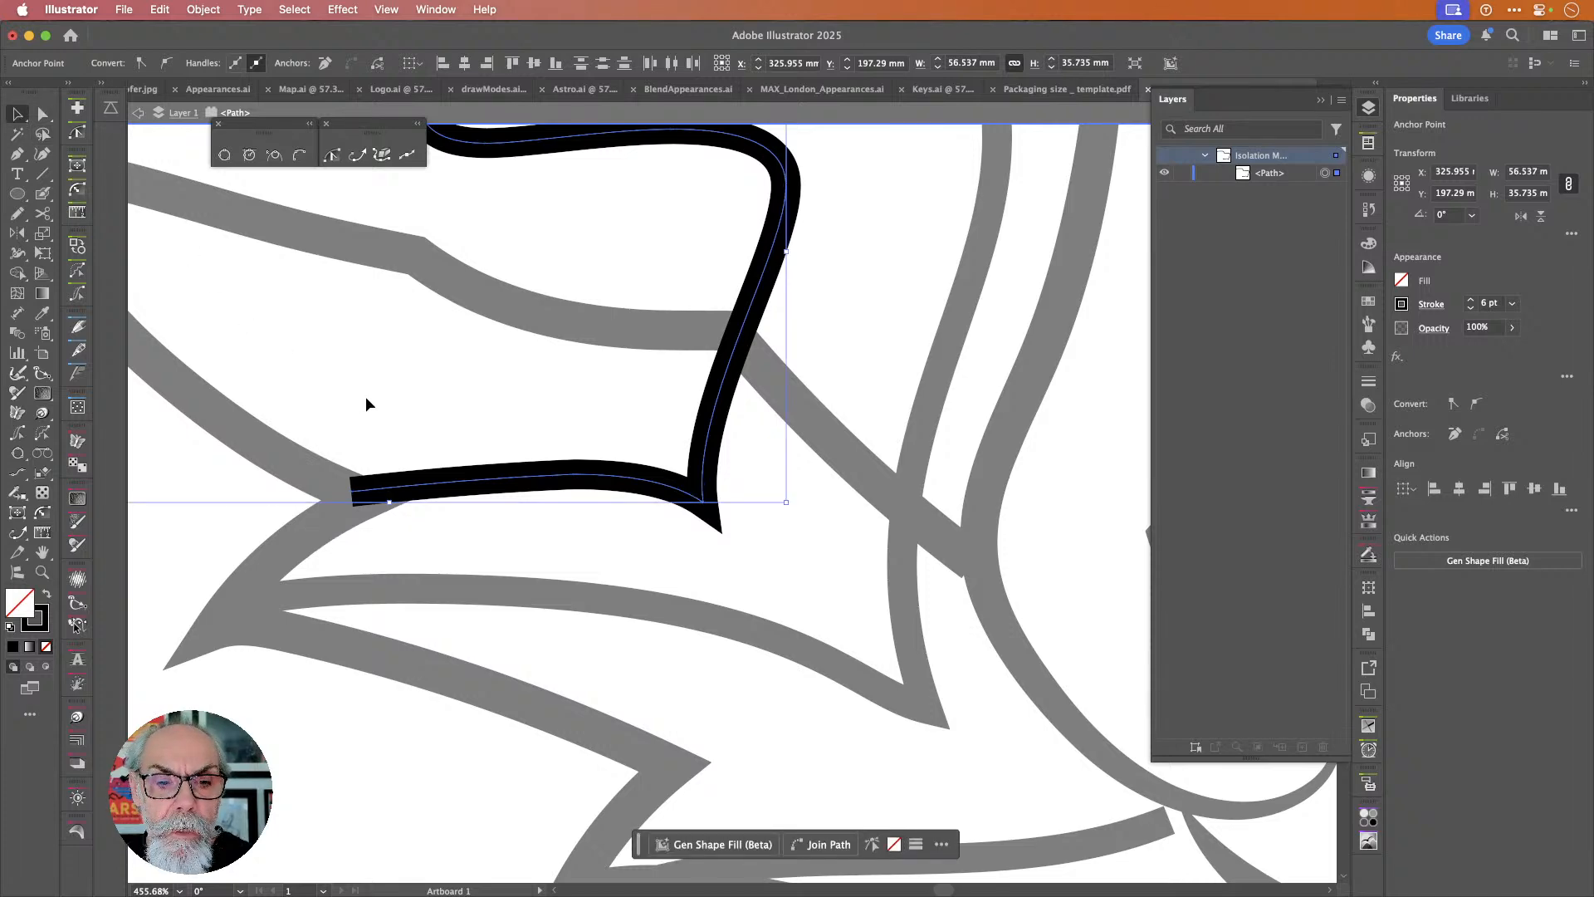
pyautogui.click(405, 398)
pyautogui.doubleClick(432, 400)
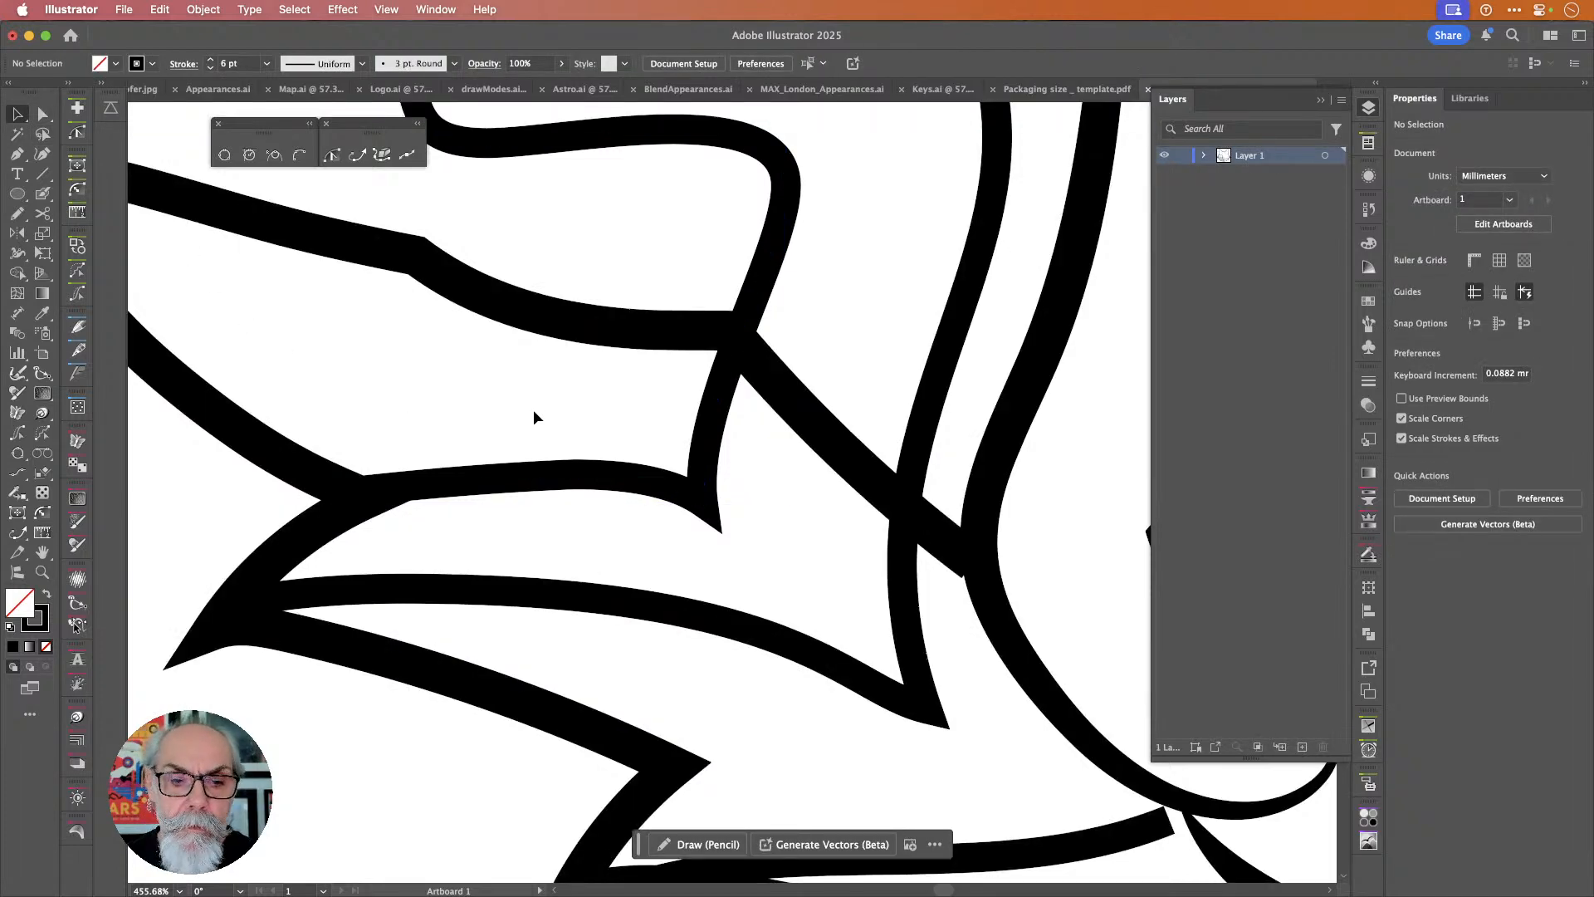
# Move the smoothed line's end anchor further into the cheek junction and pull its handle to arch the lower segment.
pyautogui.scroll(-5, 539, 412)
pyautogui.scroll(-1, 498, 432)
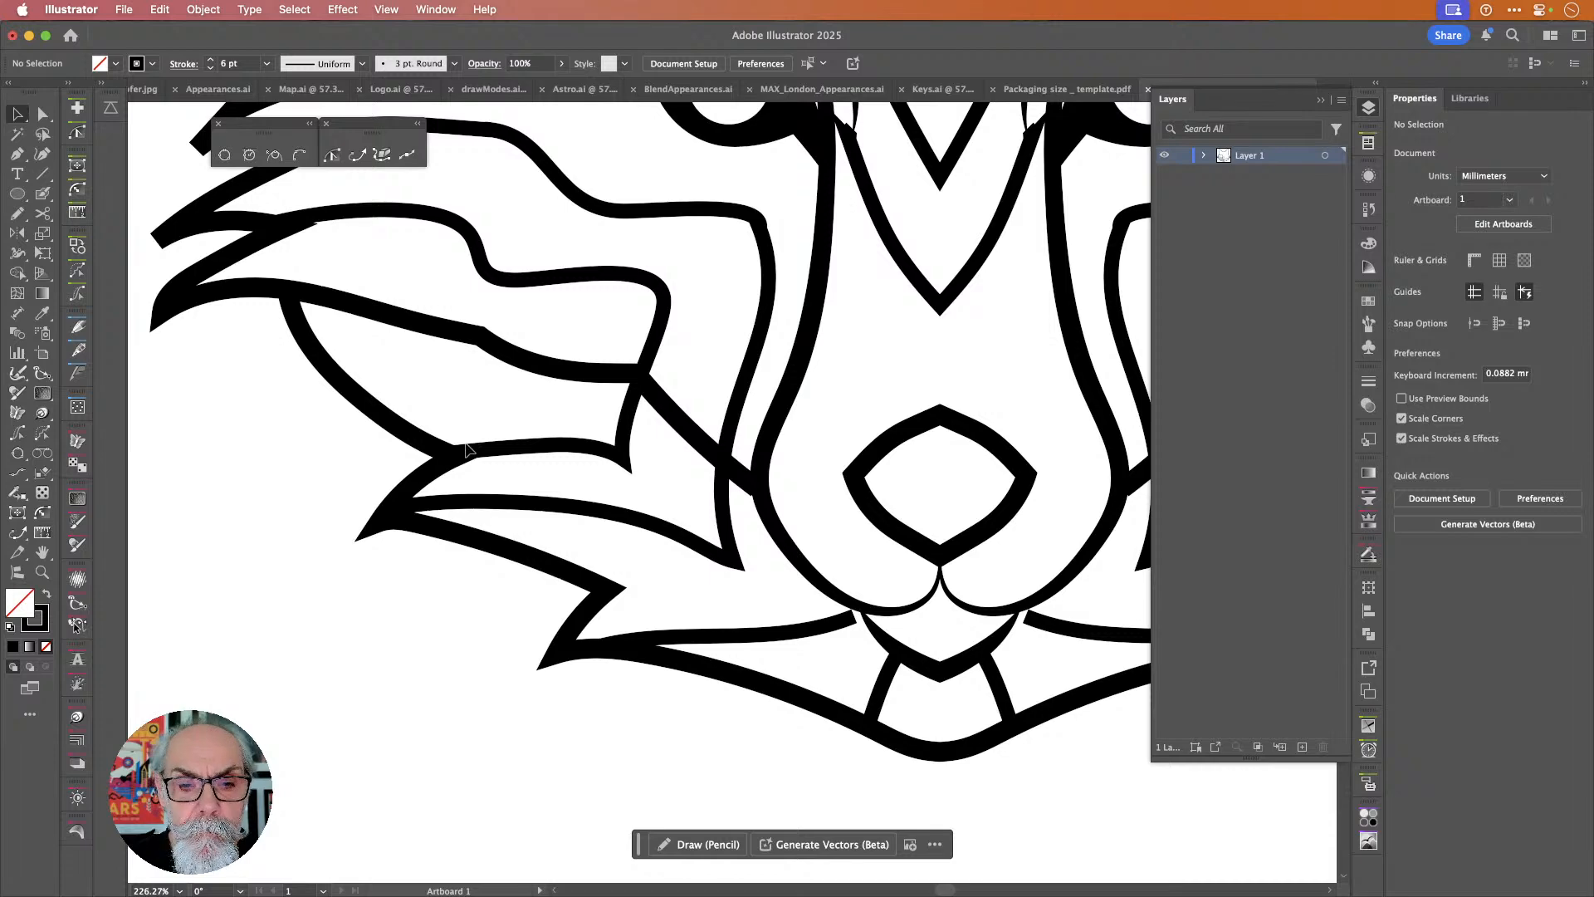
pyautogui.scroll(6, 469, 444)
pyautogui.click(518, 467)
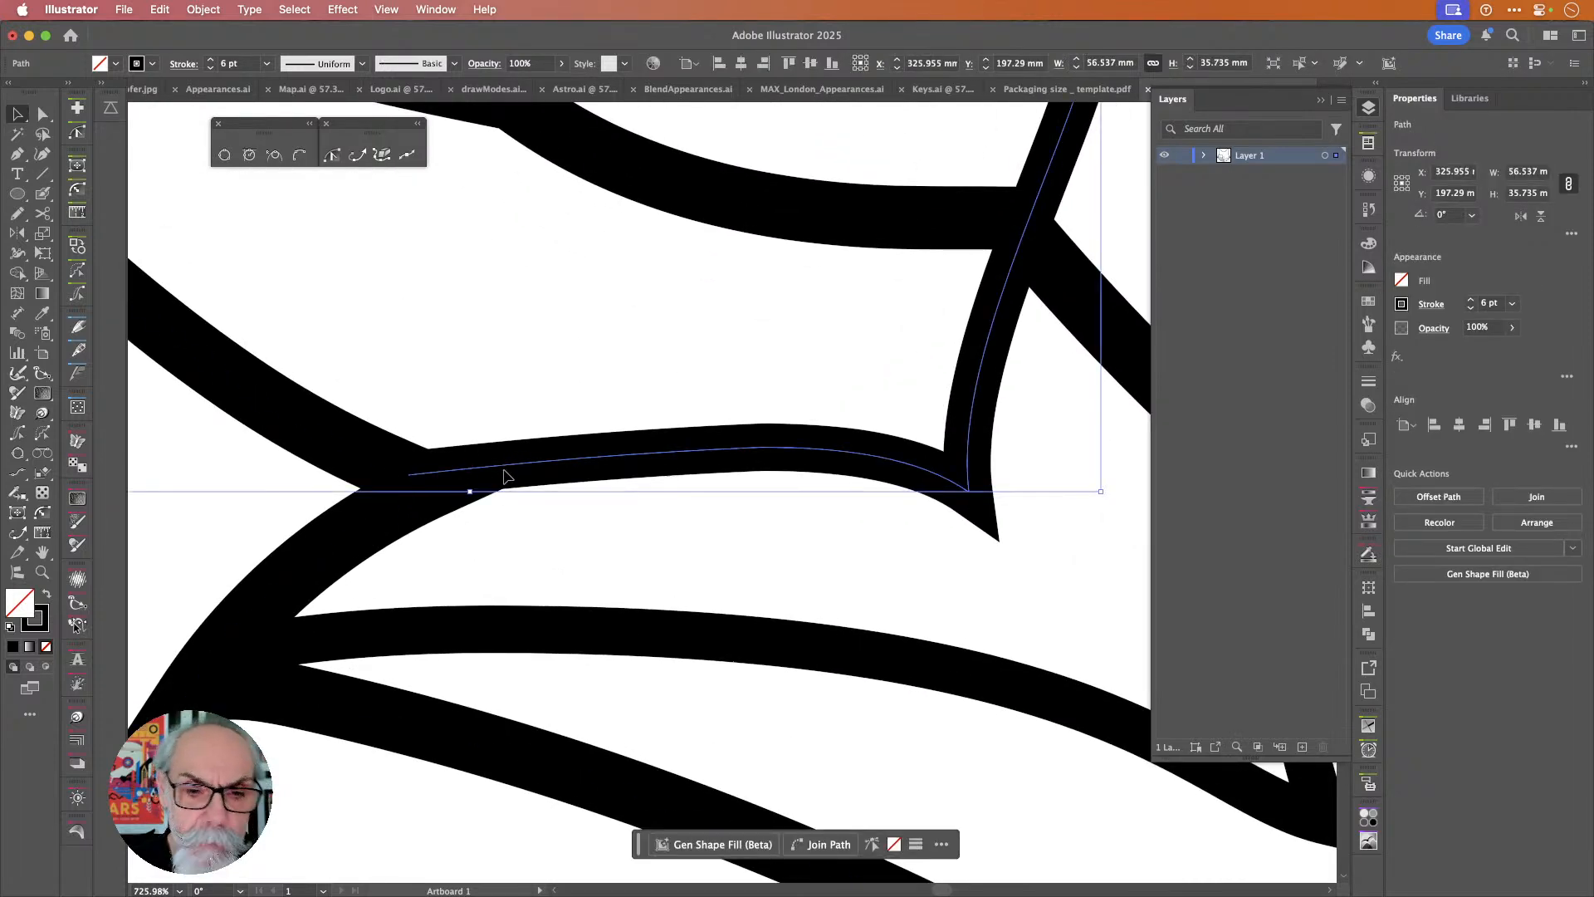
pyautogui.press('a')
pyautogui.moveTo(410, 474)
pyautogui.mouseDown()
pyautogui.moveTo(402, 500)
pyautogui.moveTo(433, 493)
pyautogui.mouseUp()
pyautogui.press('super+z')
pyautogui.moveTo(555, 473); pyautogui.dragTo(640, 422)
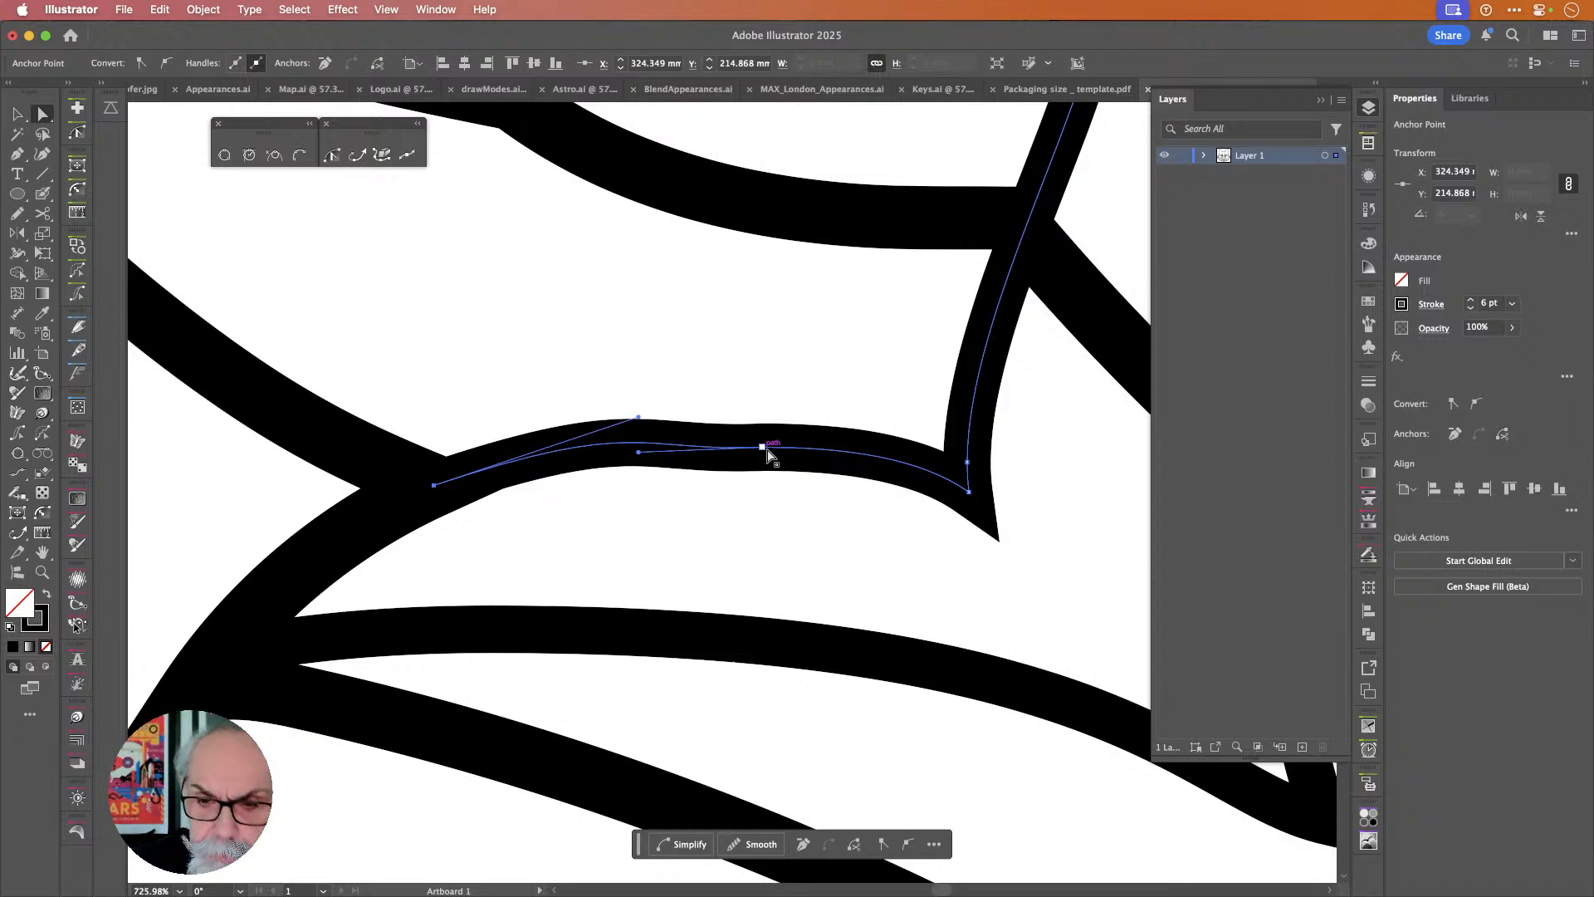
# Delete the two intermediate anchor points between the line's junction end and its sharp lower corner.
pyautogui.hotkey('shift', '`')
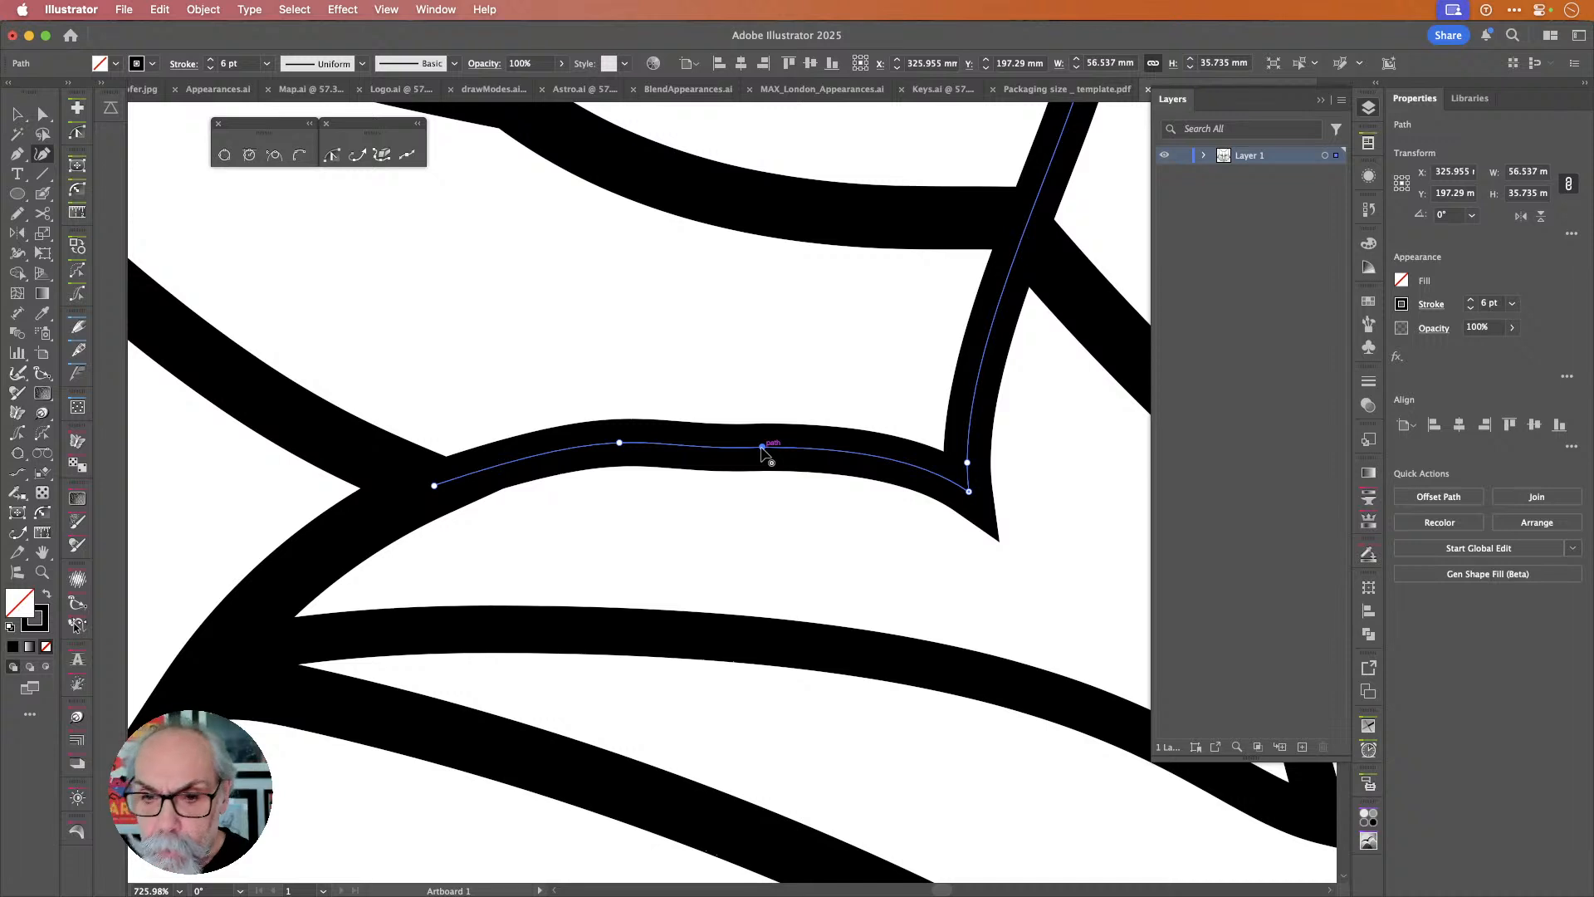
pyautogui.press('Delete')
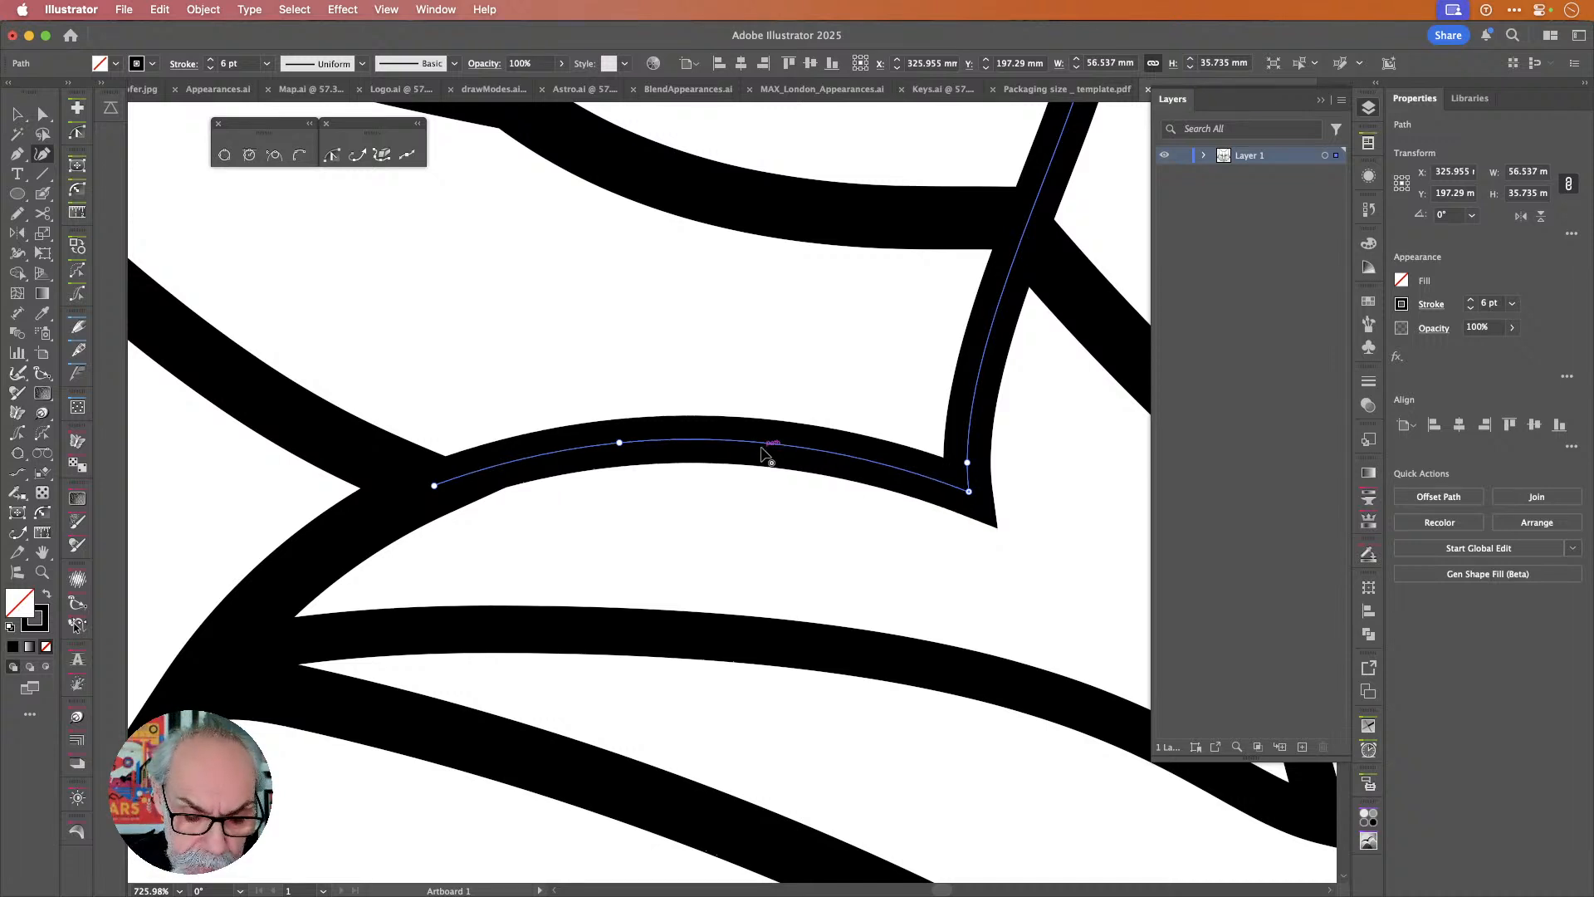
pyautogui.press('a')
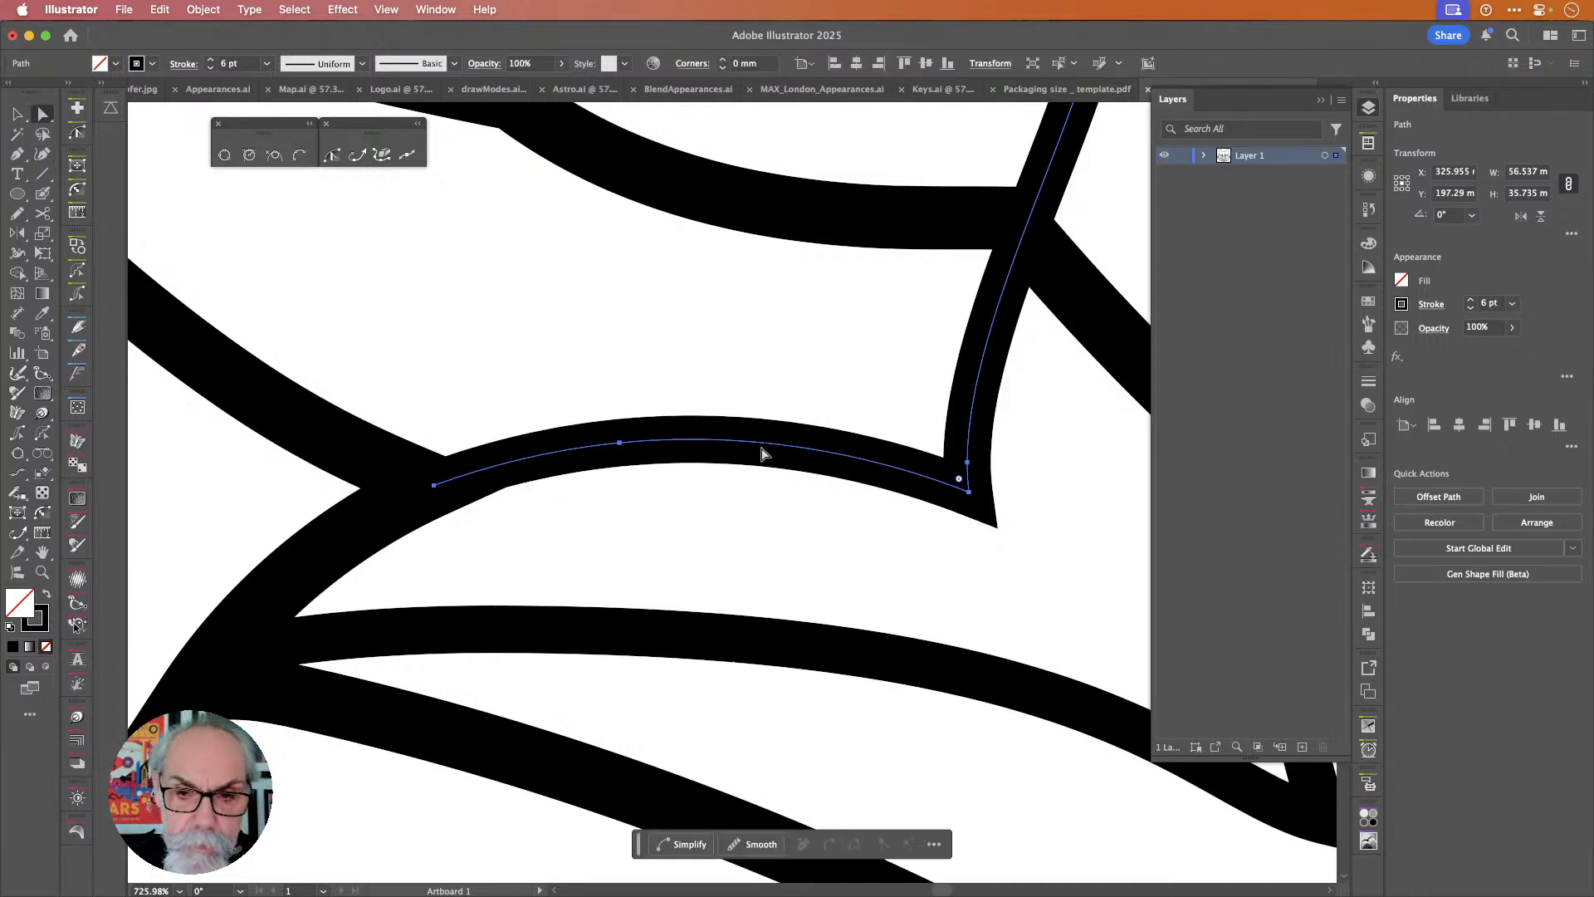
pyautogui.click(435, 483)
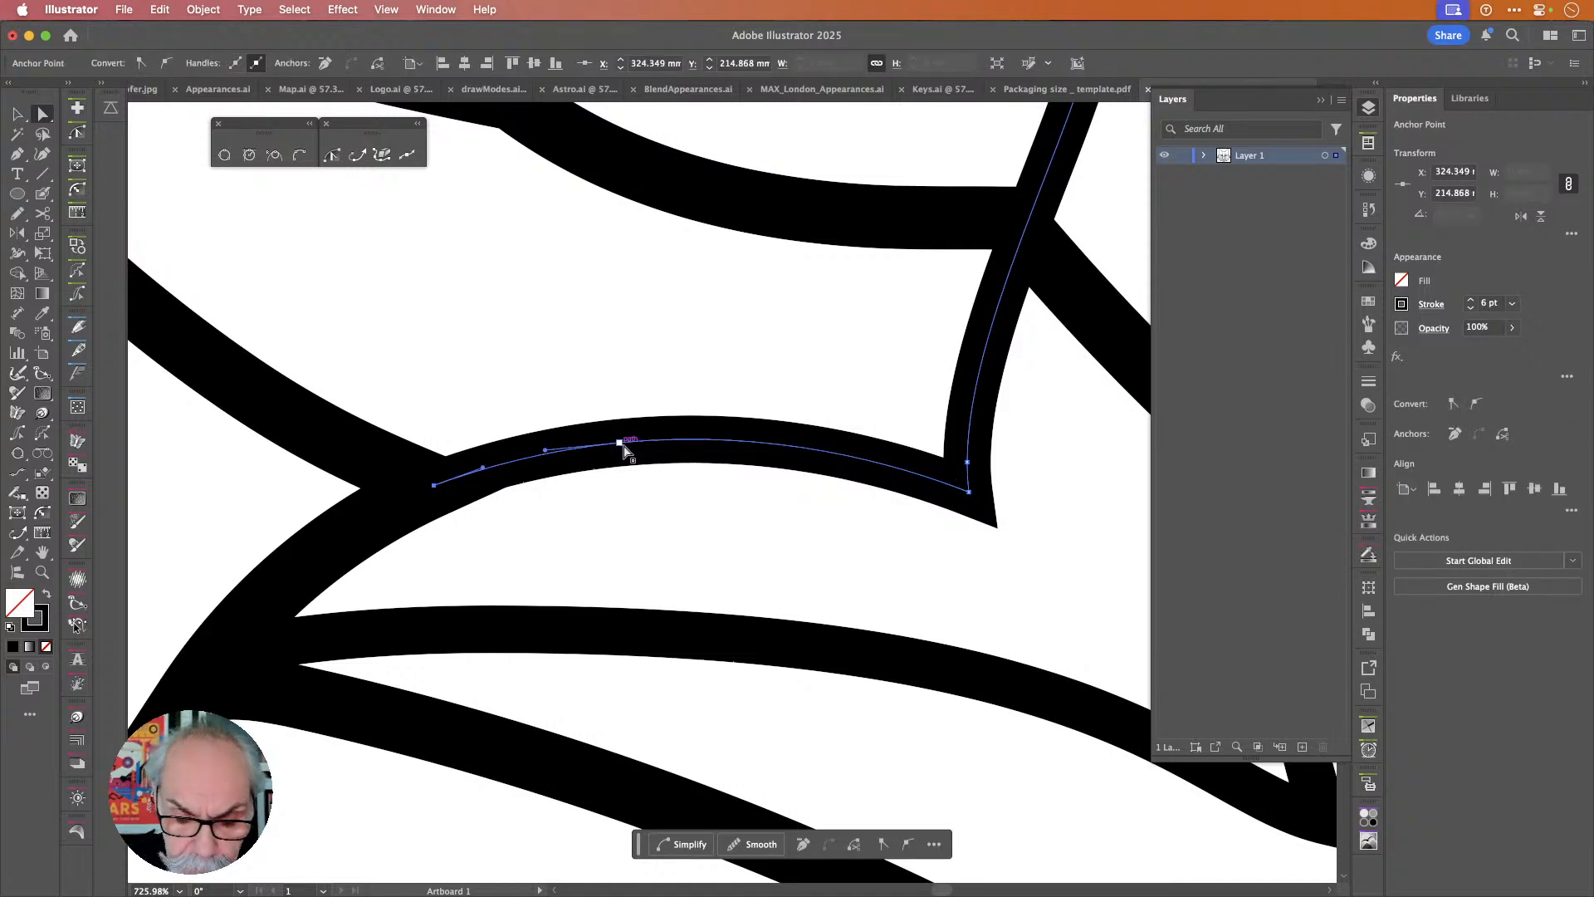
pyautogui.hotkey('shift', '`')
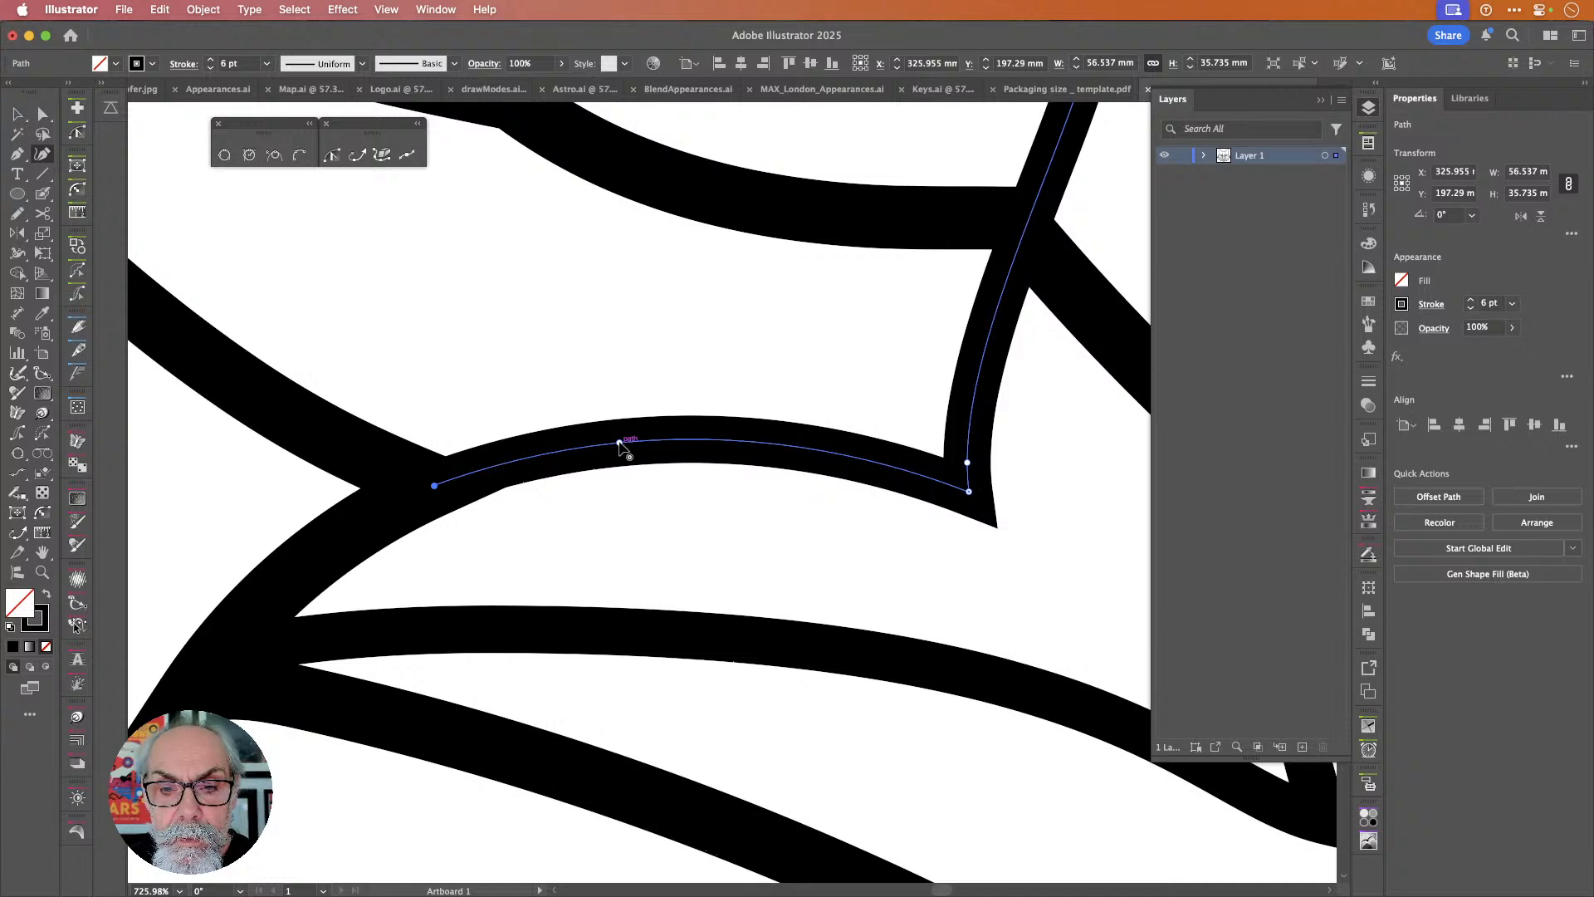
pyautogui.click(620, 442)
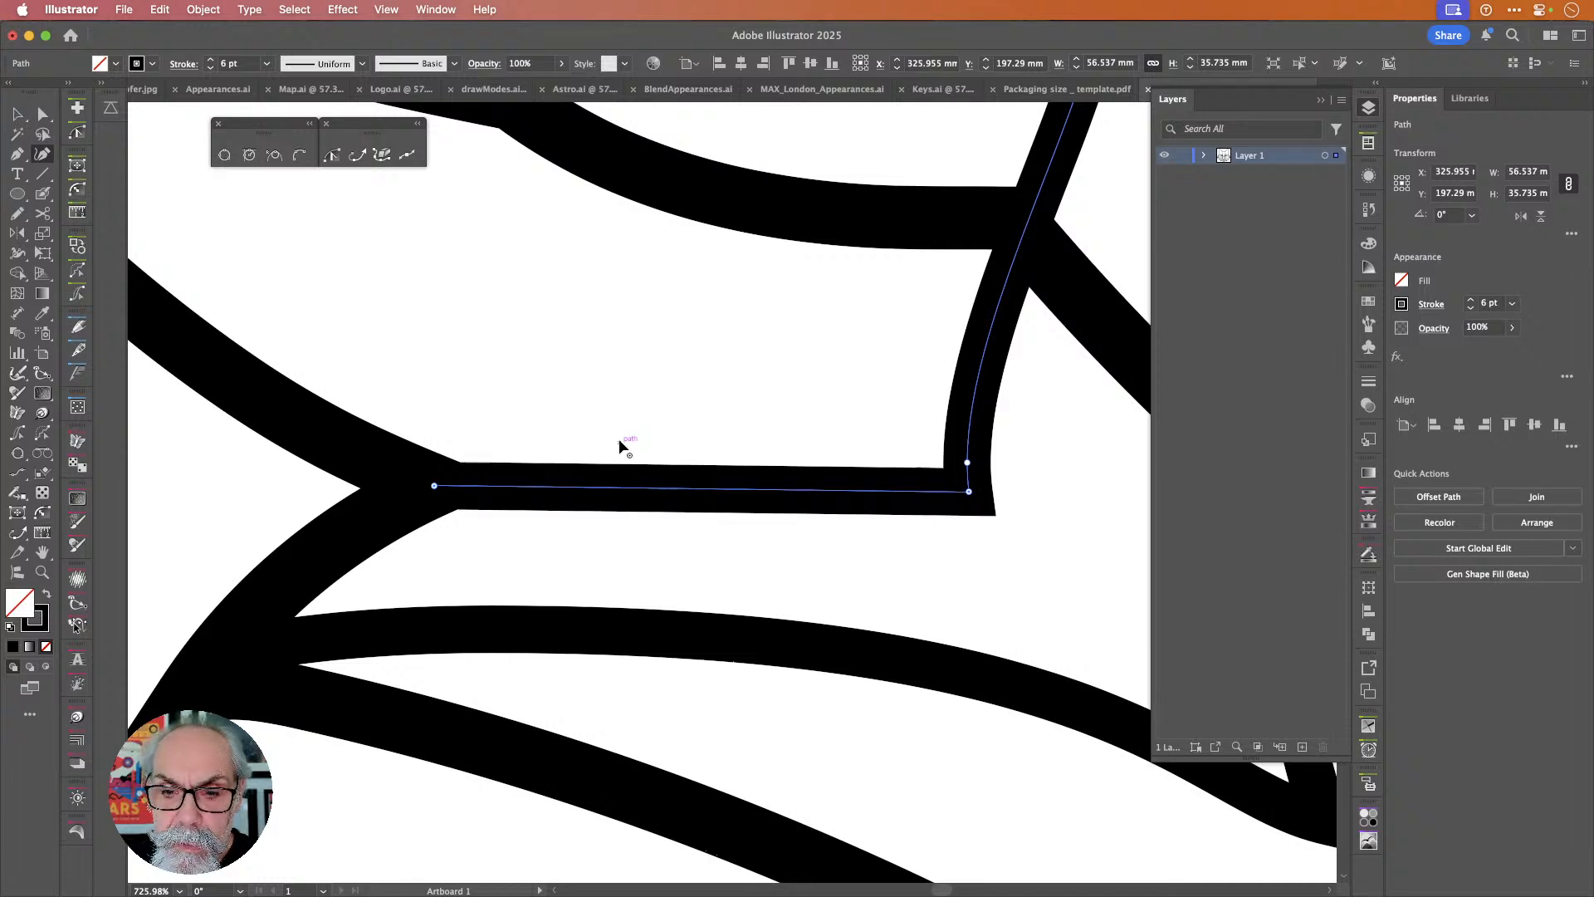
pyautogui.press('a')
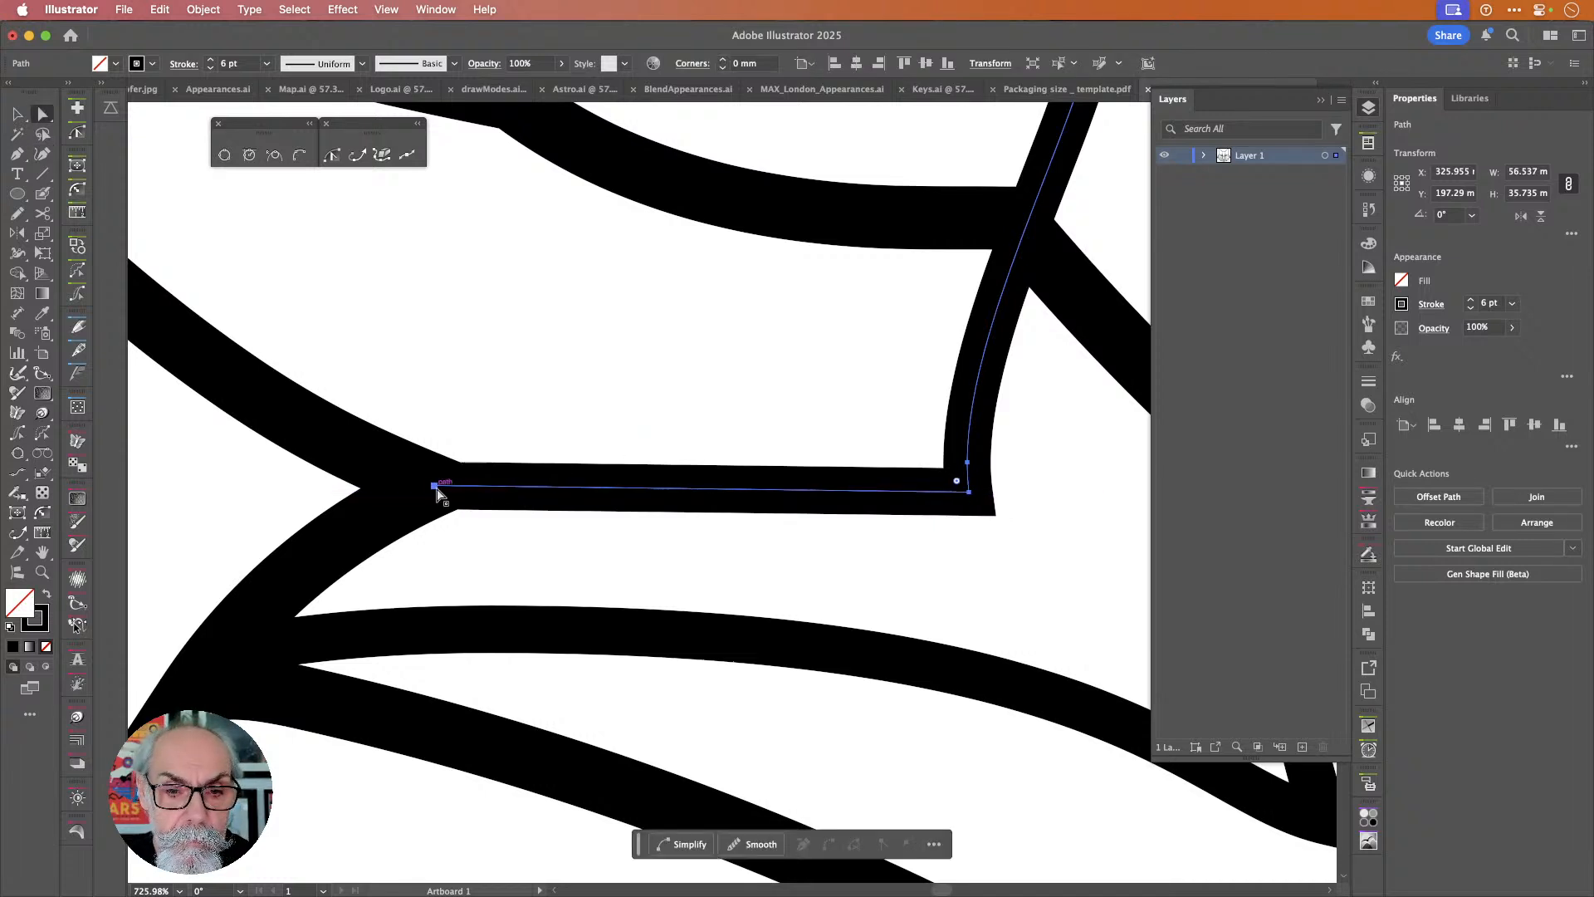
# Pull the junction-end anchor's handle up towards the sharp corner to arch the straight lower segment, and deselect the line.
pyautogui.click(434, 487)
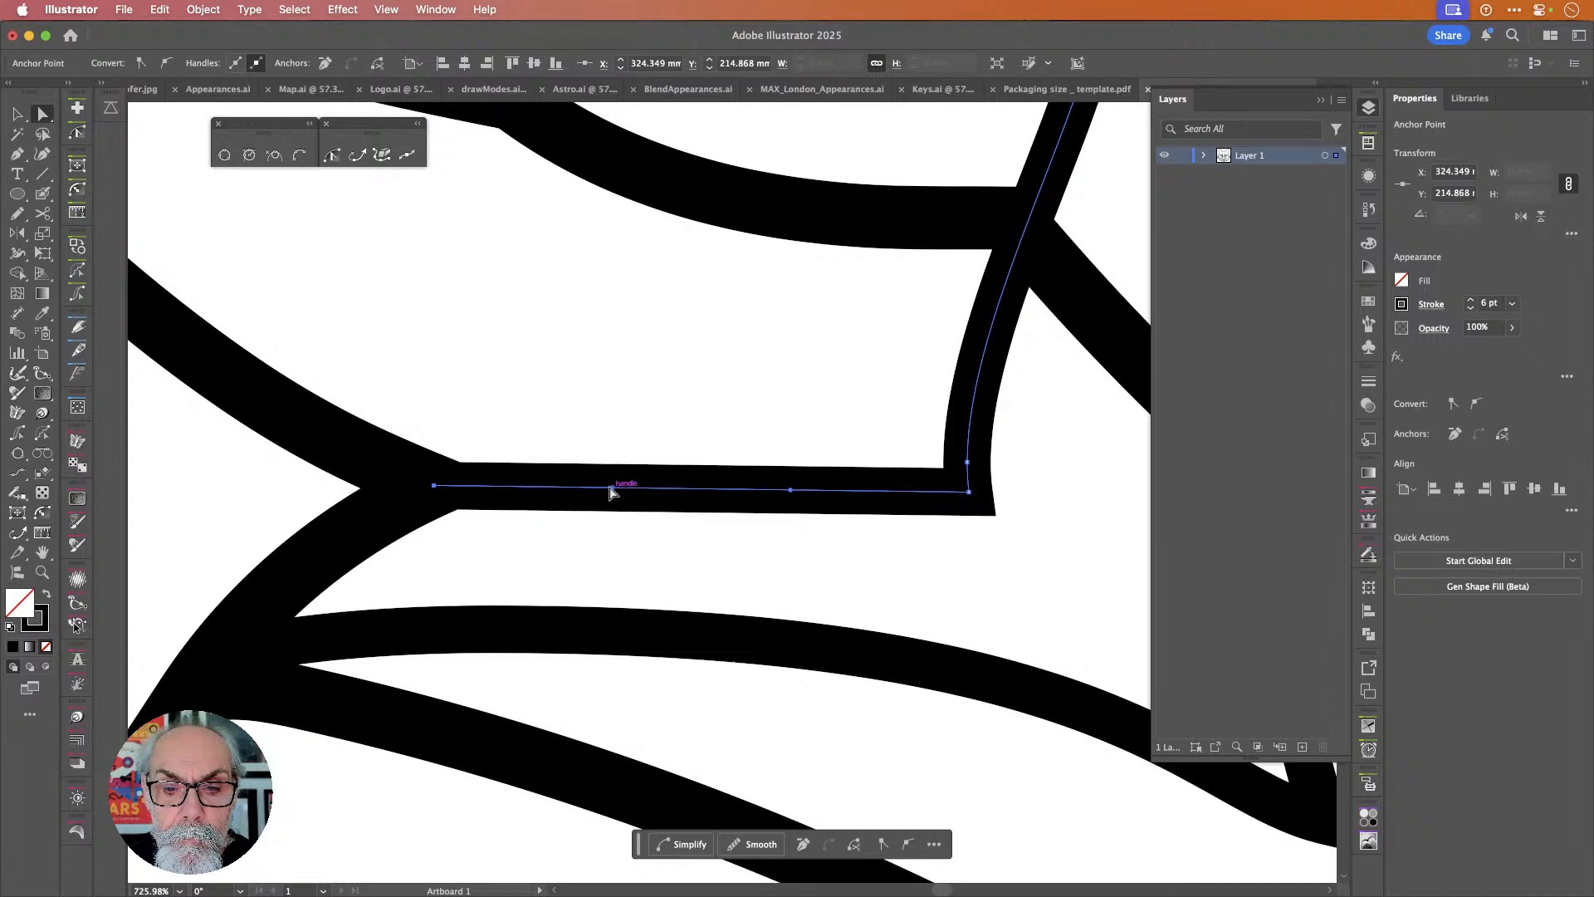
pyautogui.moveTo(612, 488); pyautogui.dragTo(814, 347)
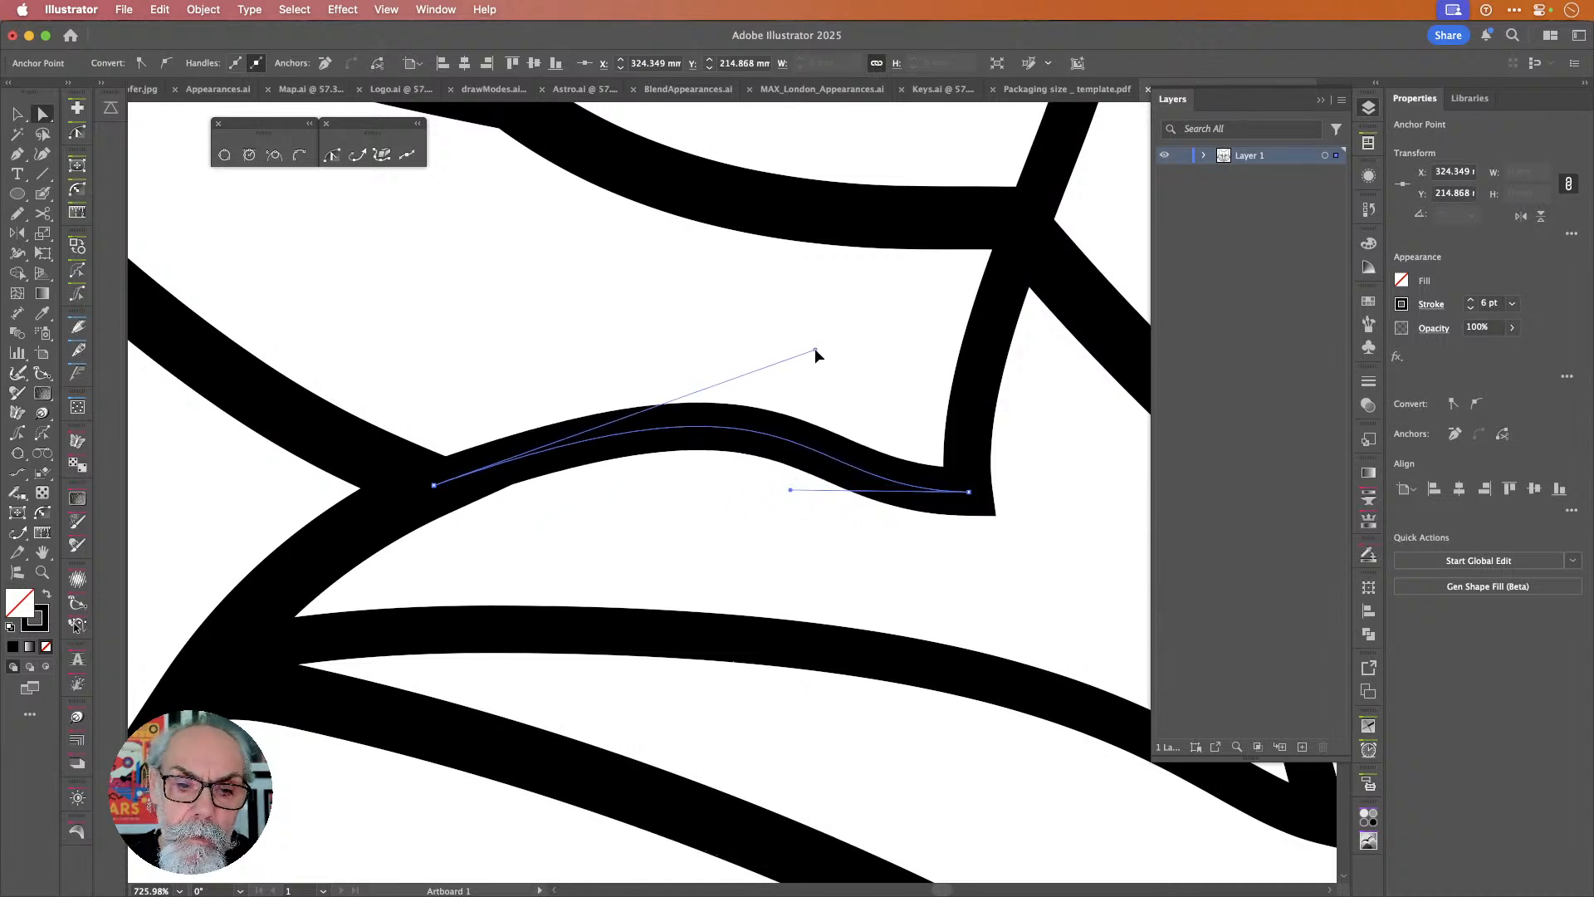
pyautogui.click(627, 377)
pyautogui.scroll(-10, 627, 378)
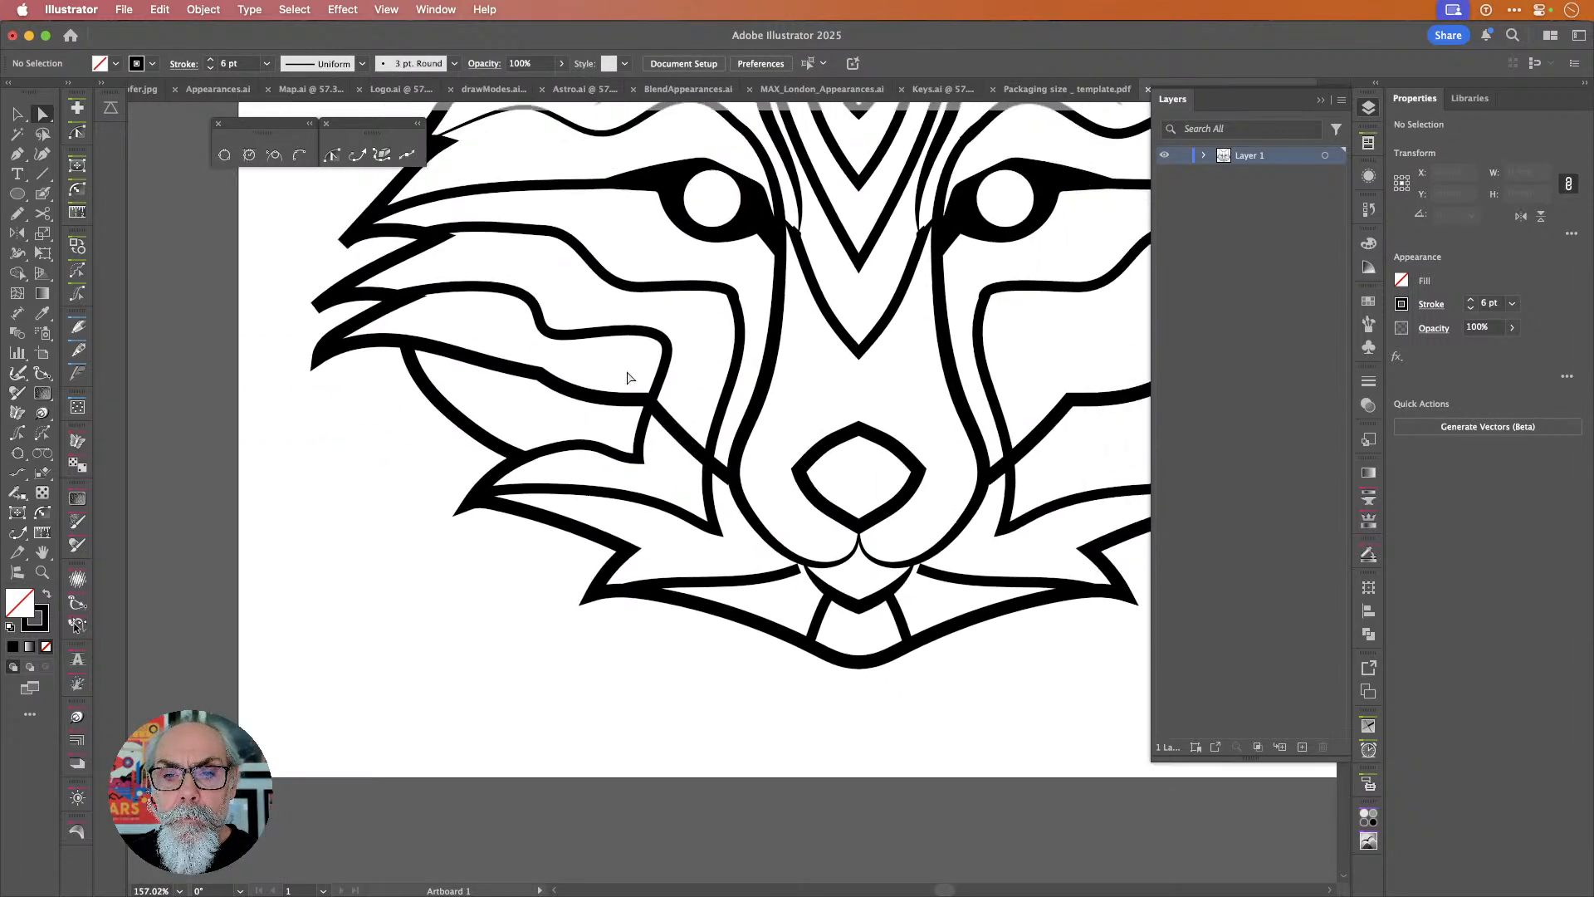
# Isolate the left cheek's wavy line and cut it with the Scissors tool where it crosses the thick diagonal cheek line.
pyautogui.scroll(2, 627, 377)
pyautogui.hscroll(3, 627, 377)
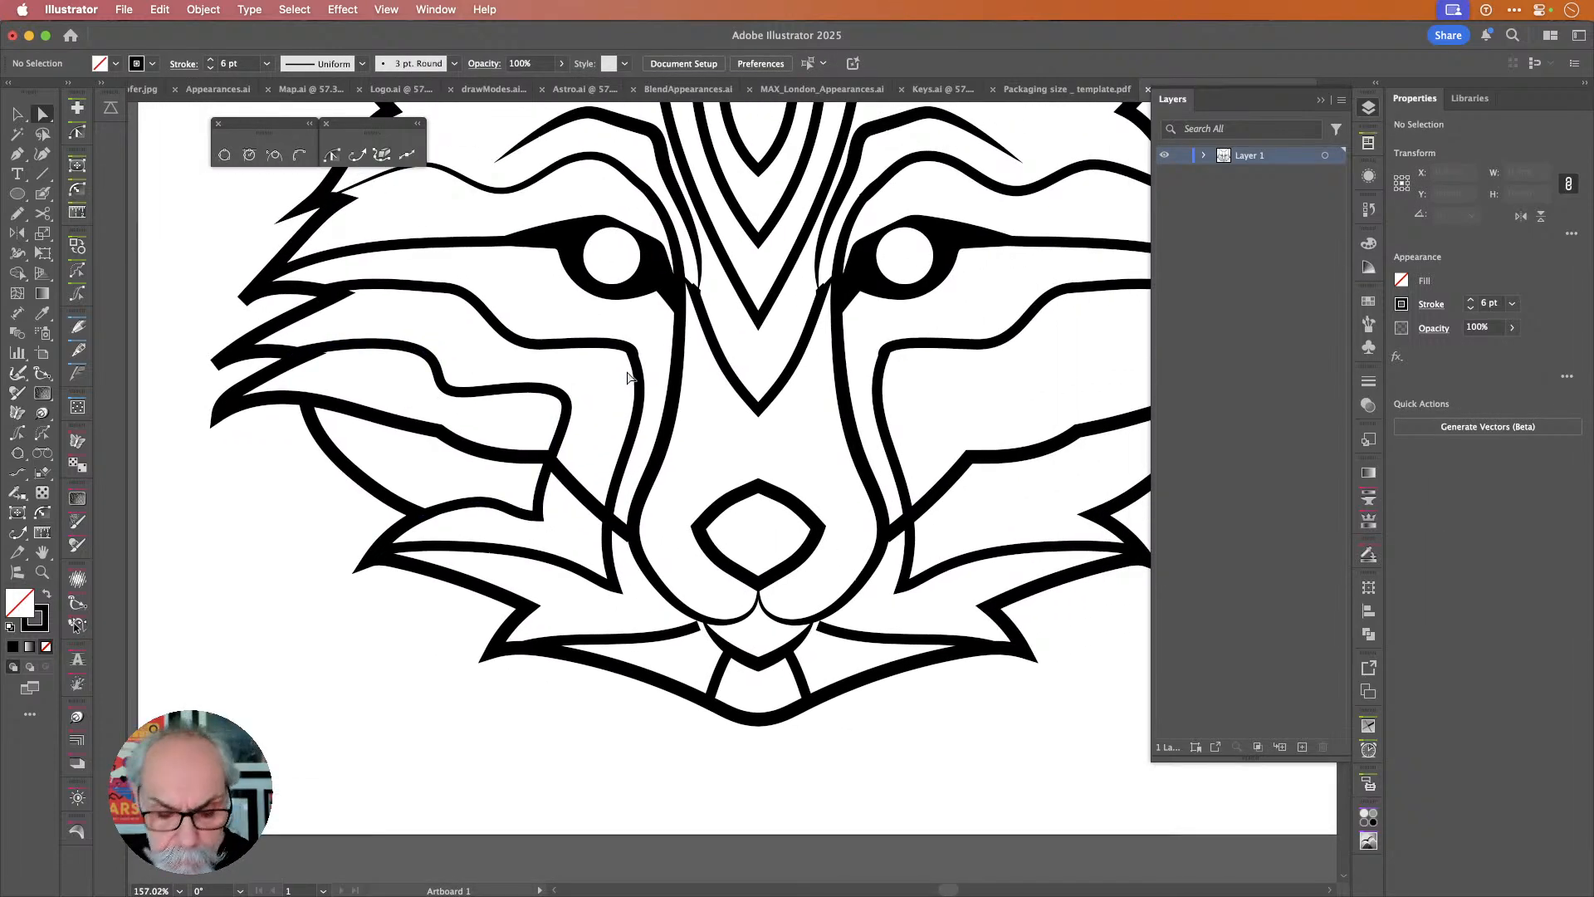
pyautogui.press('v')
pyautogui.click(567, 423)
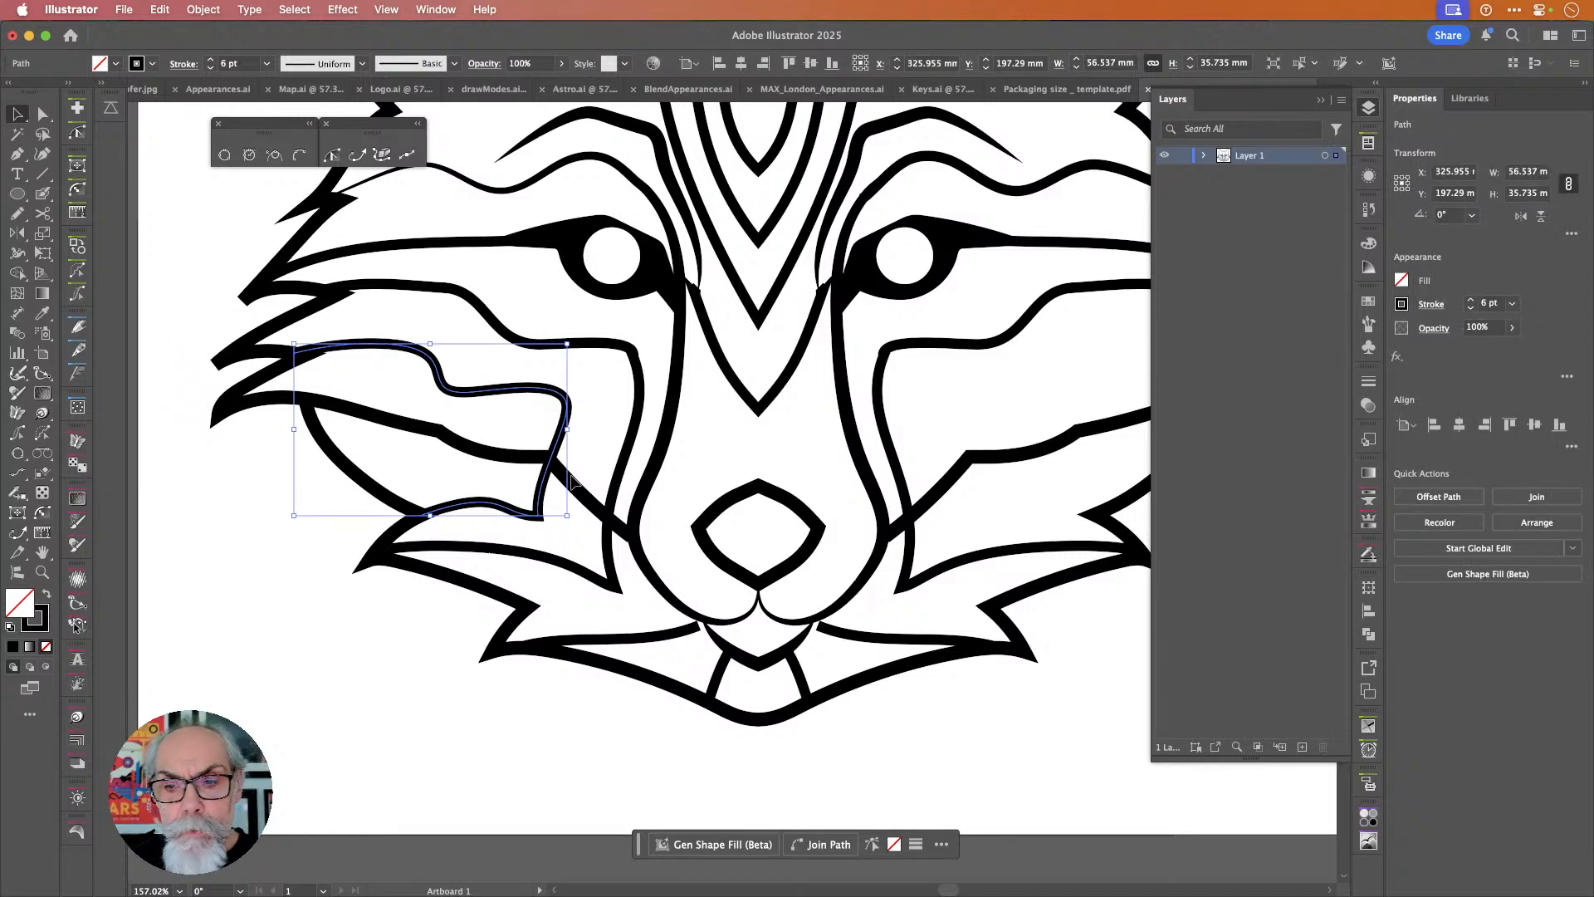
pyautogui.scroll(5, 573, 479)
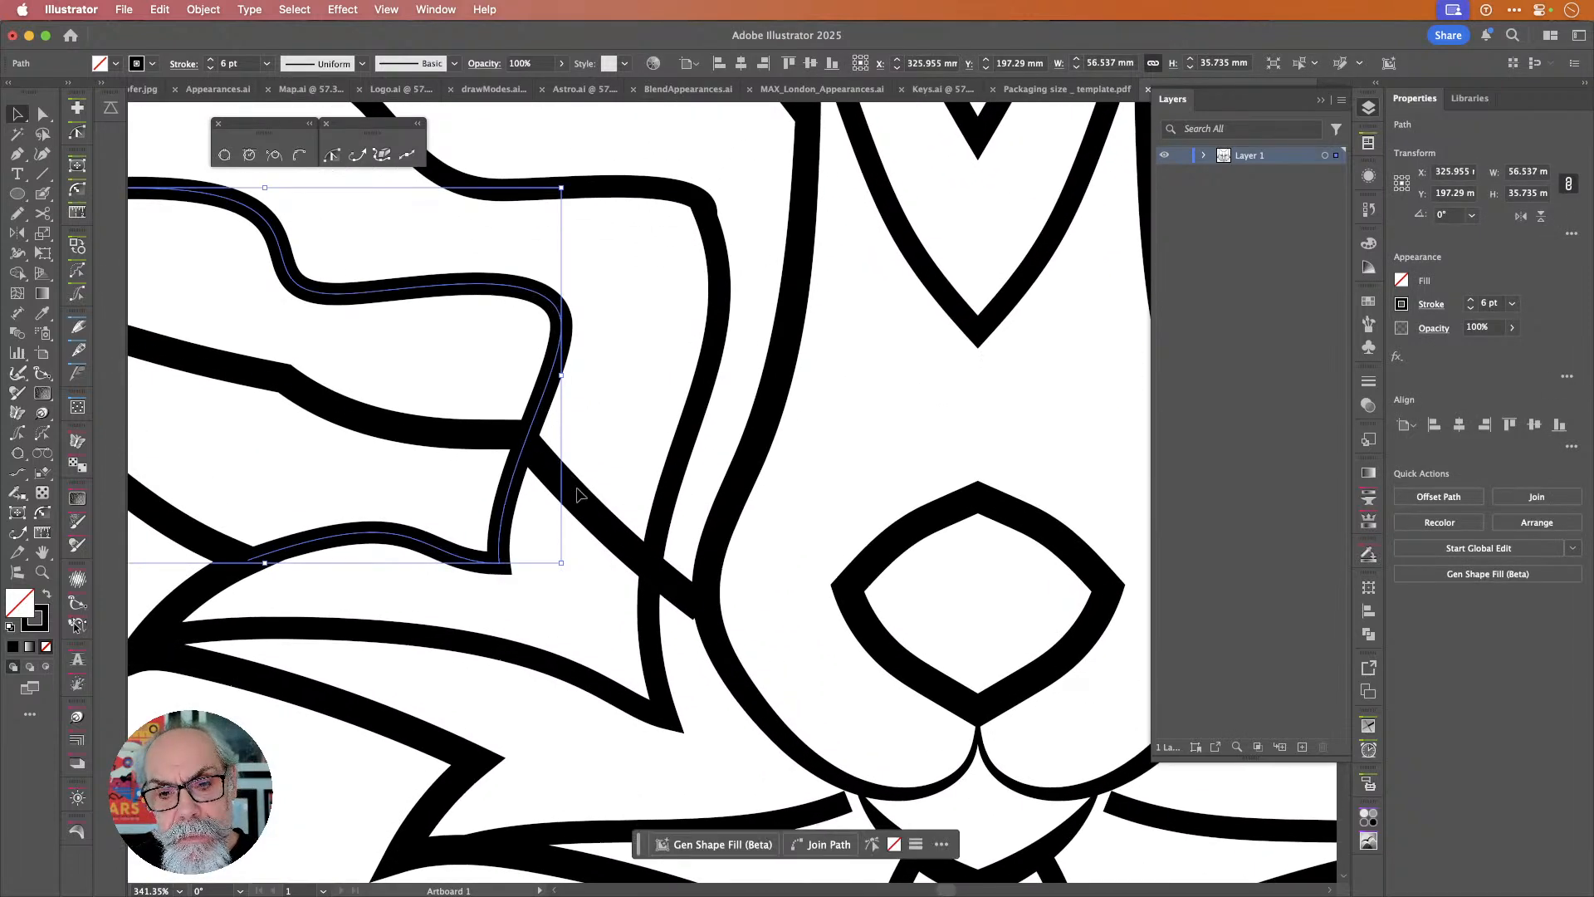
pyautogui.press('c')
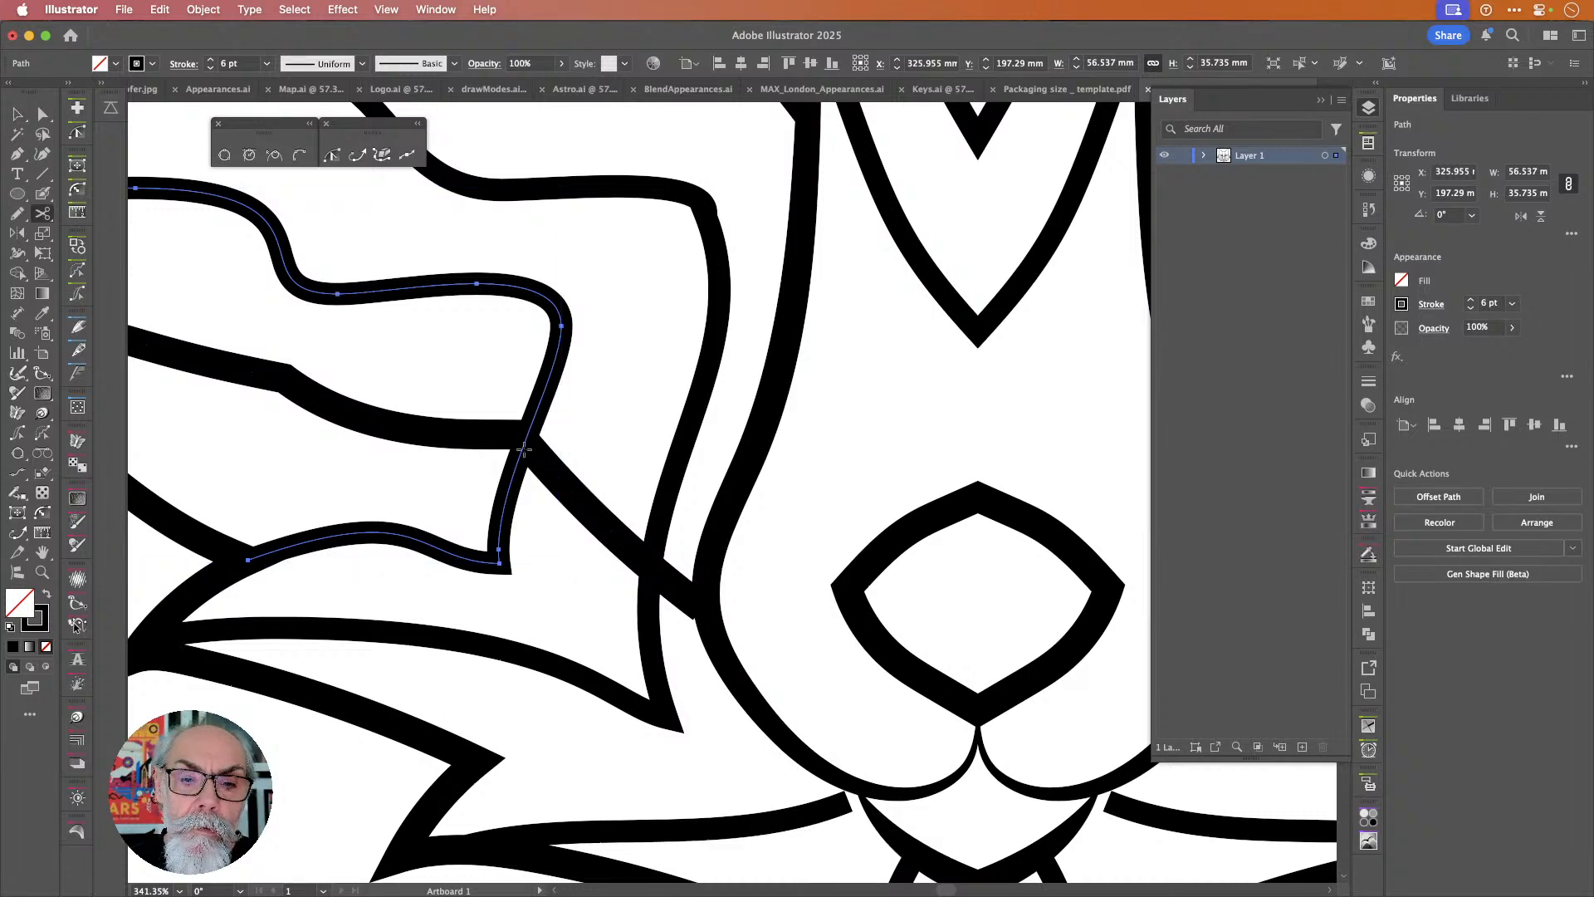
pyautogui.scroll(3, 526, 442)
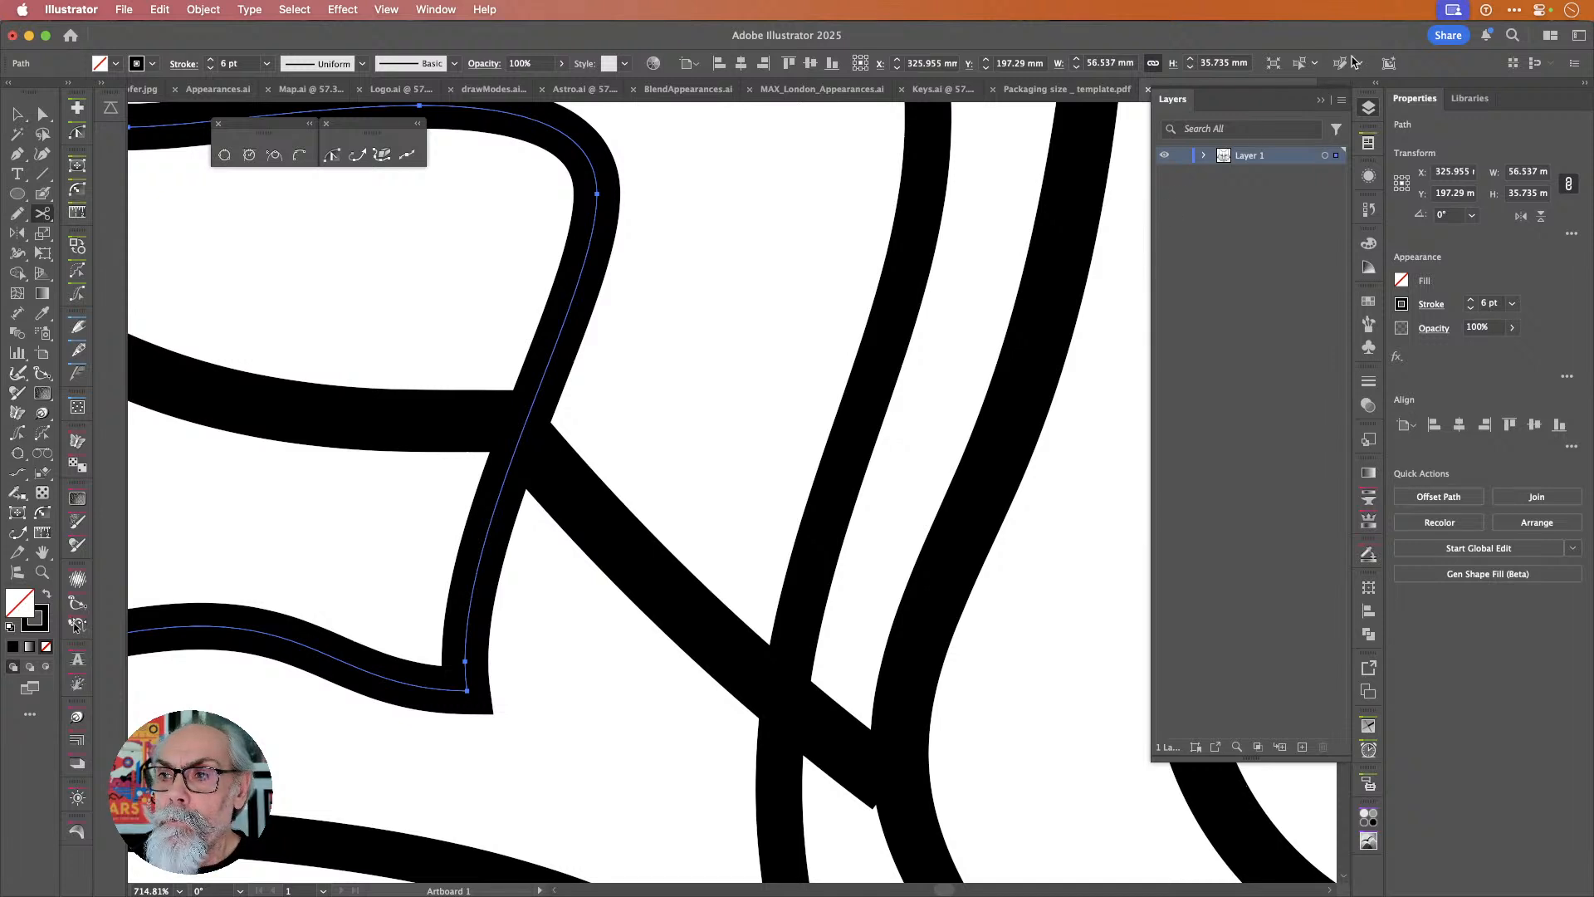
pyautogui.click(1272, 63)
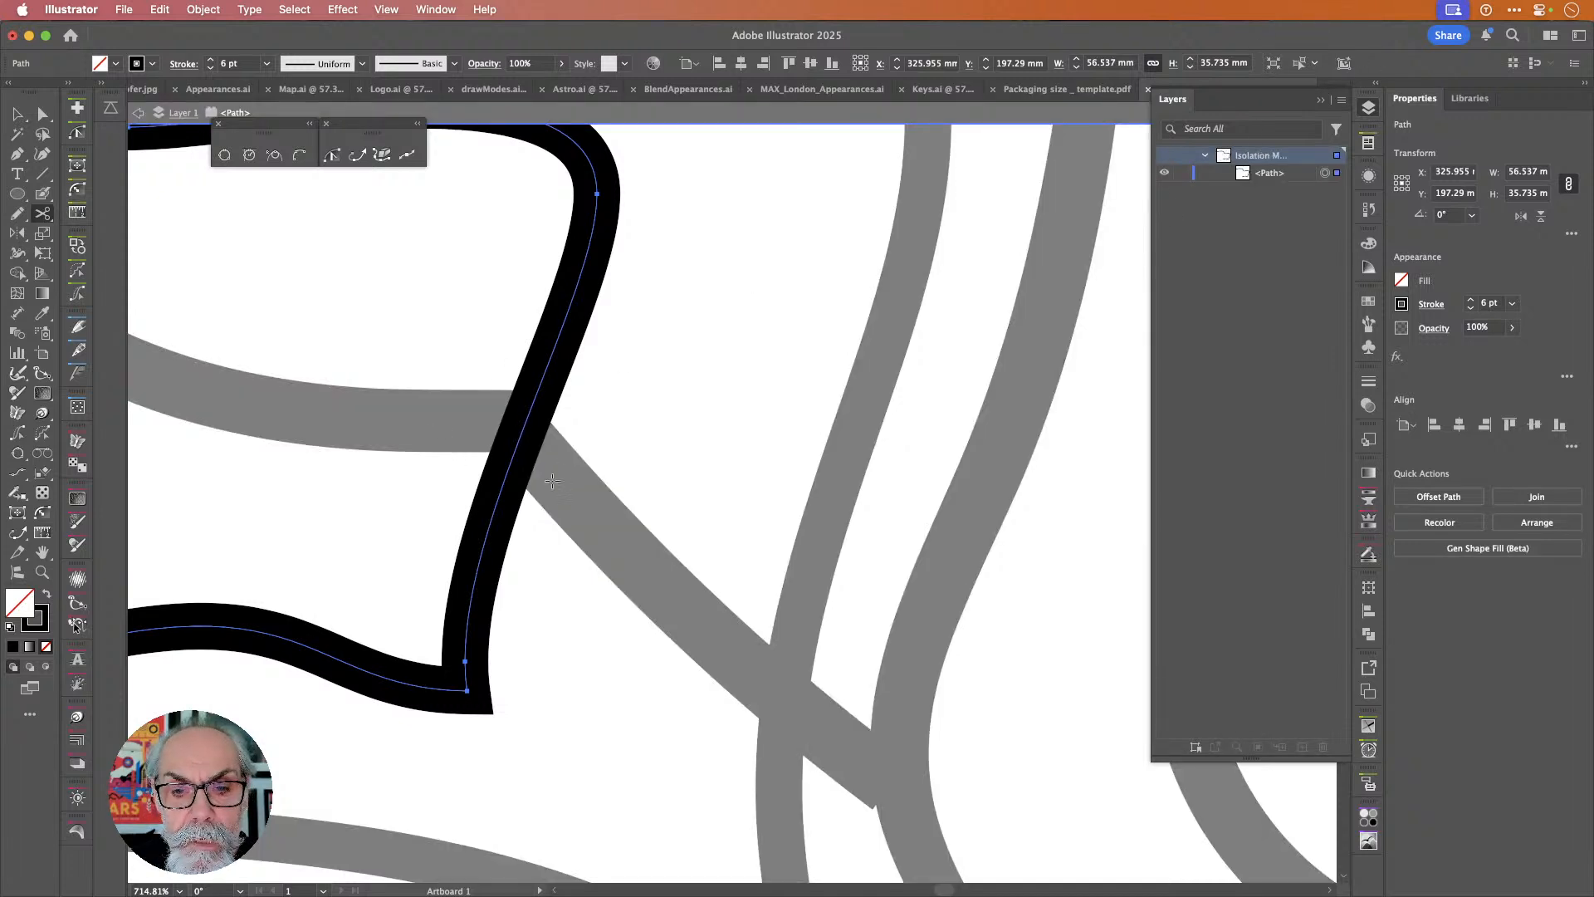
pyautogui.click(523, 426)
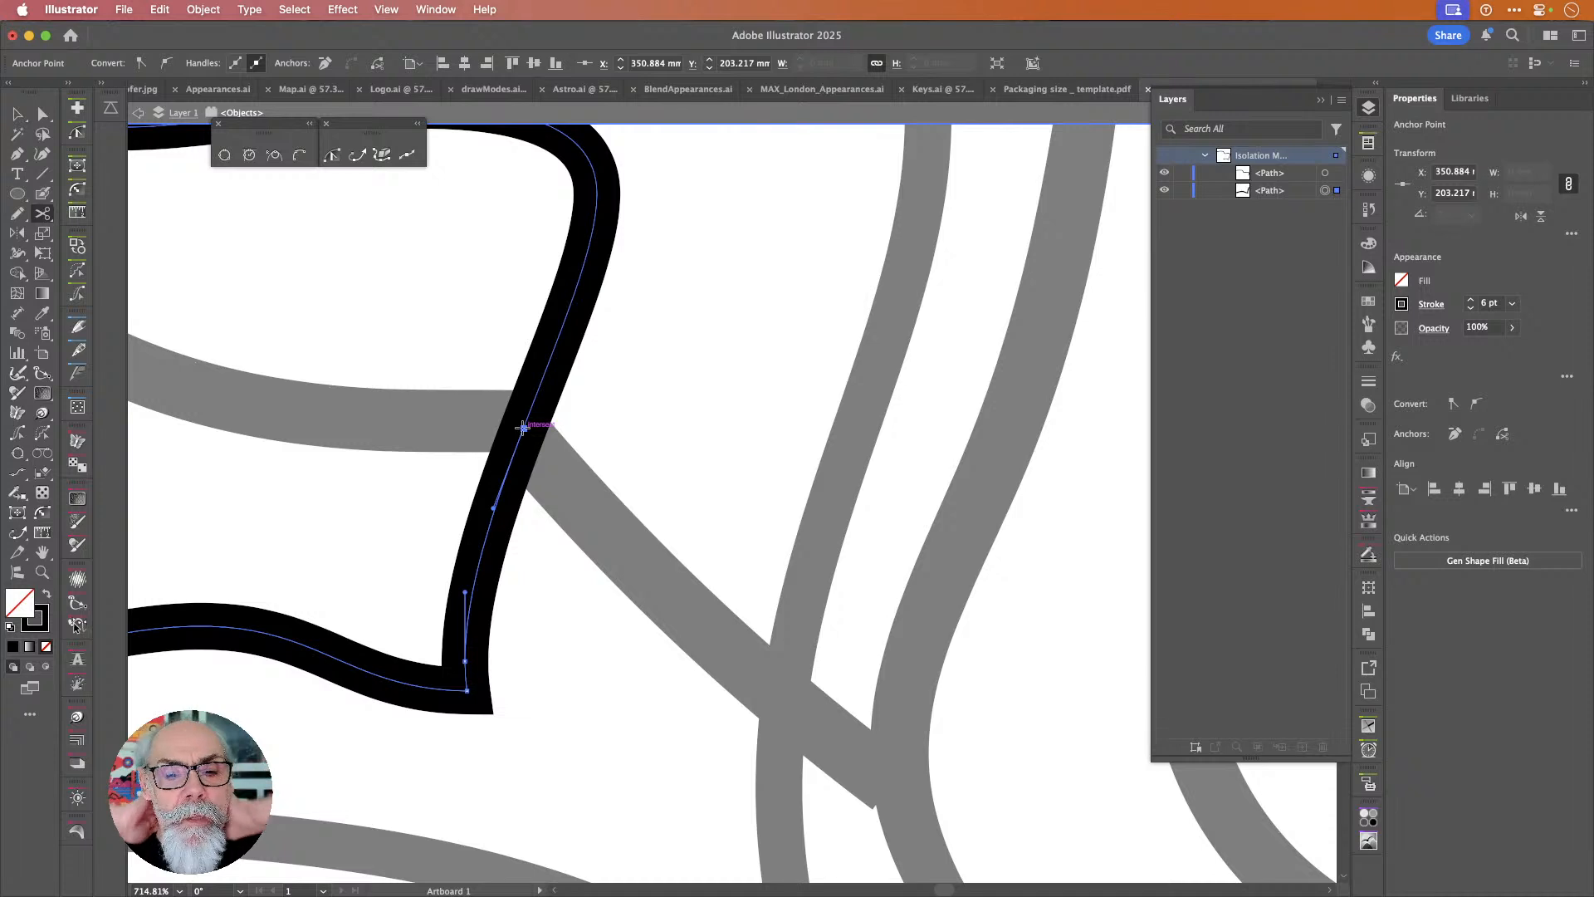
pyautogui.click(523, 427)
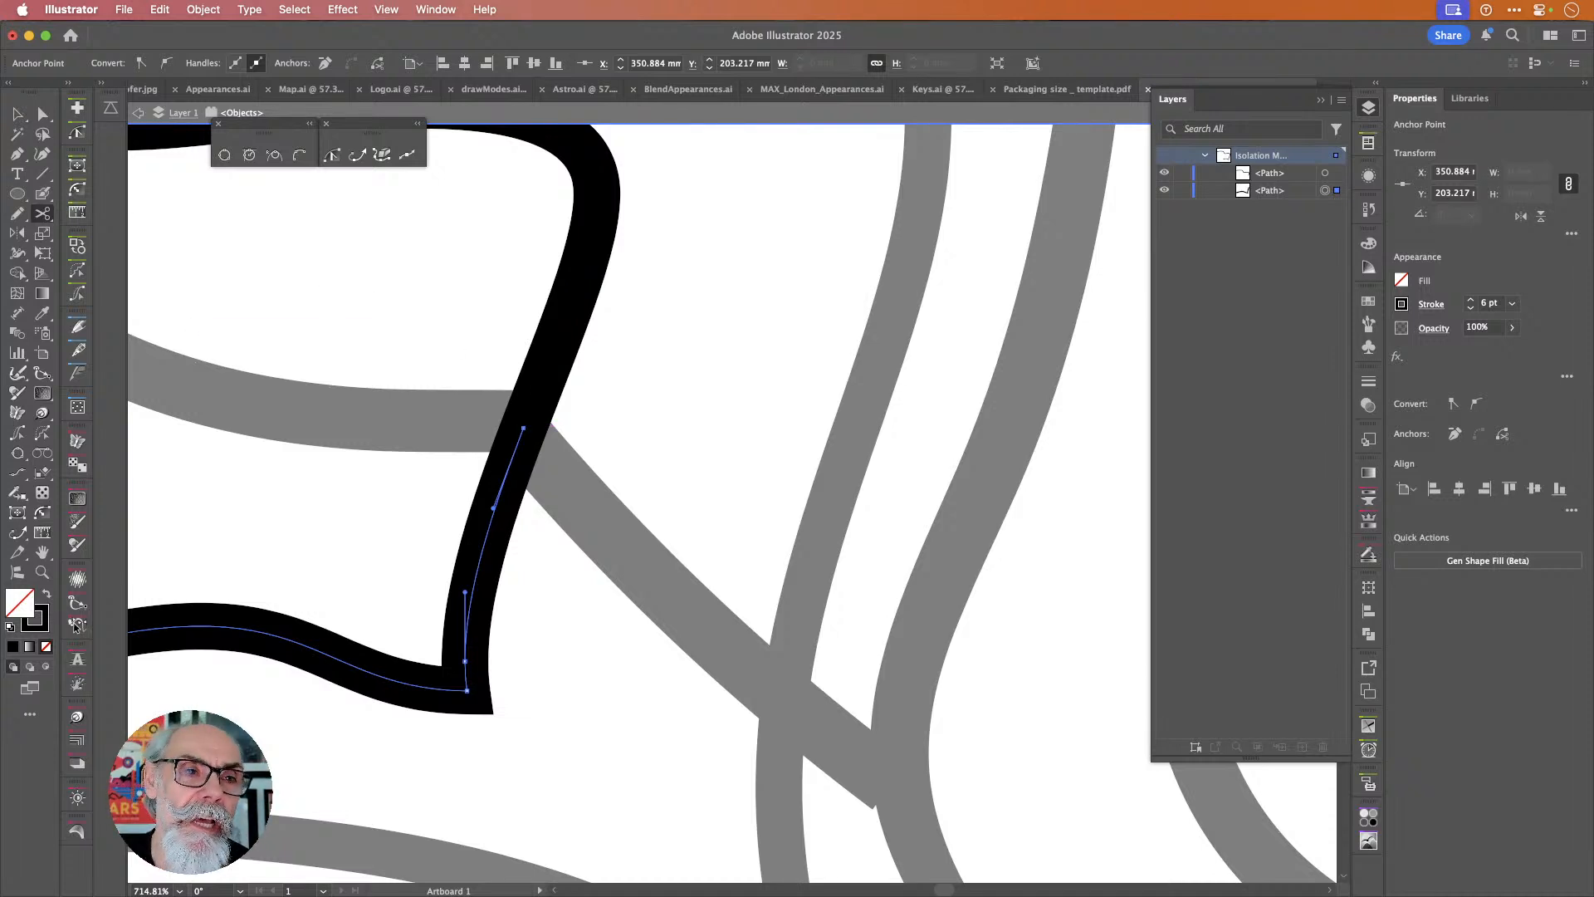
# Move the upper piece's cut end anchor down along the diagonal cheek line and pull its handle outward to bow the end segment.
pyautogui.click(40, 116)
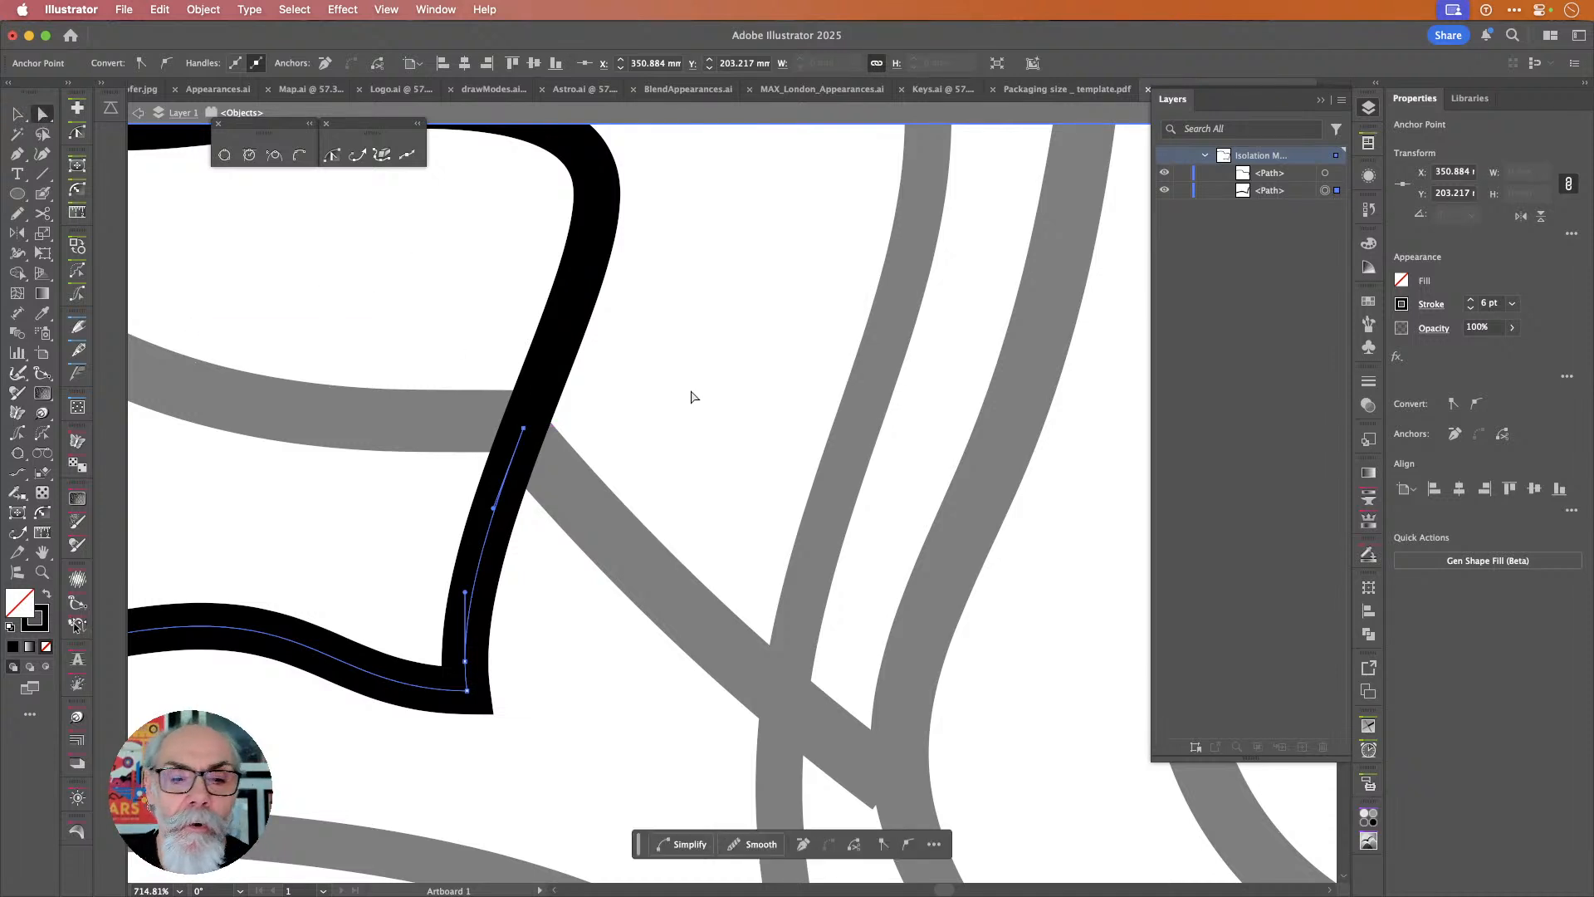
pyautogui.click(652, 403)
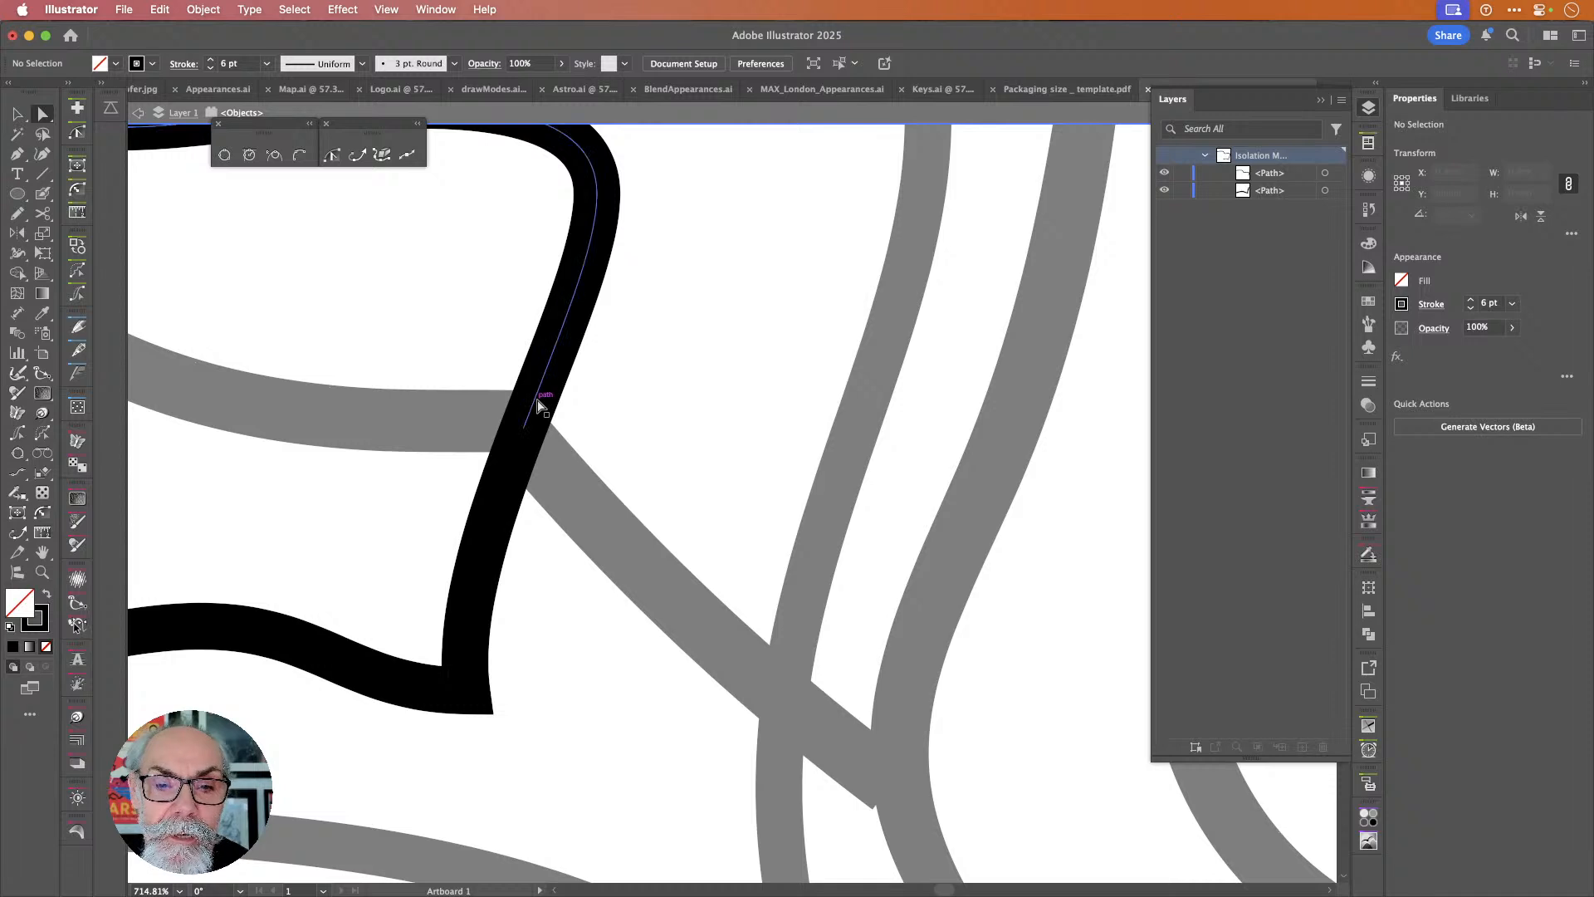
pyautogui.click(524, 429)
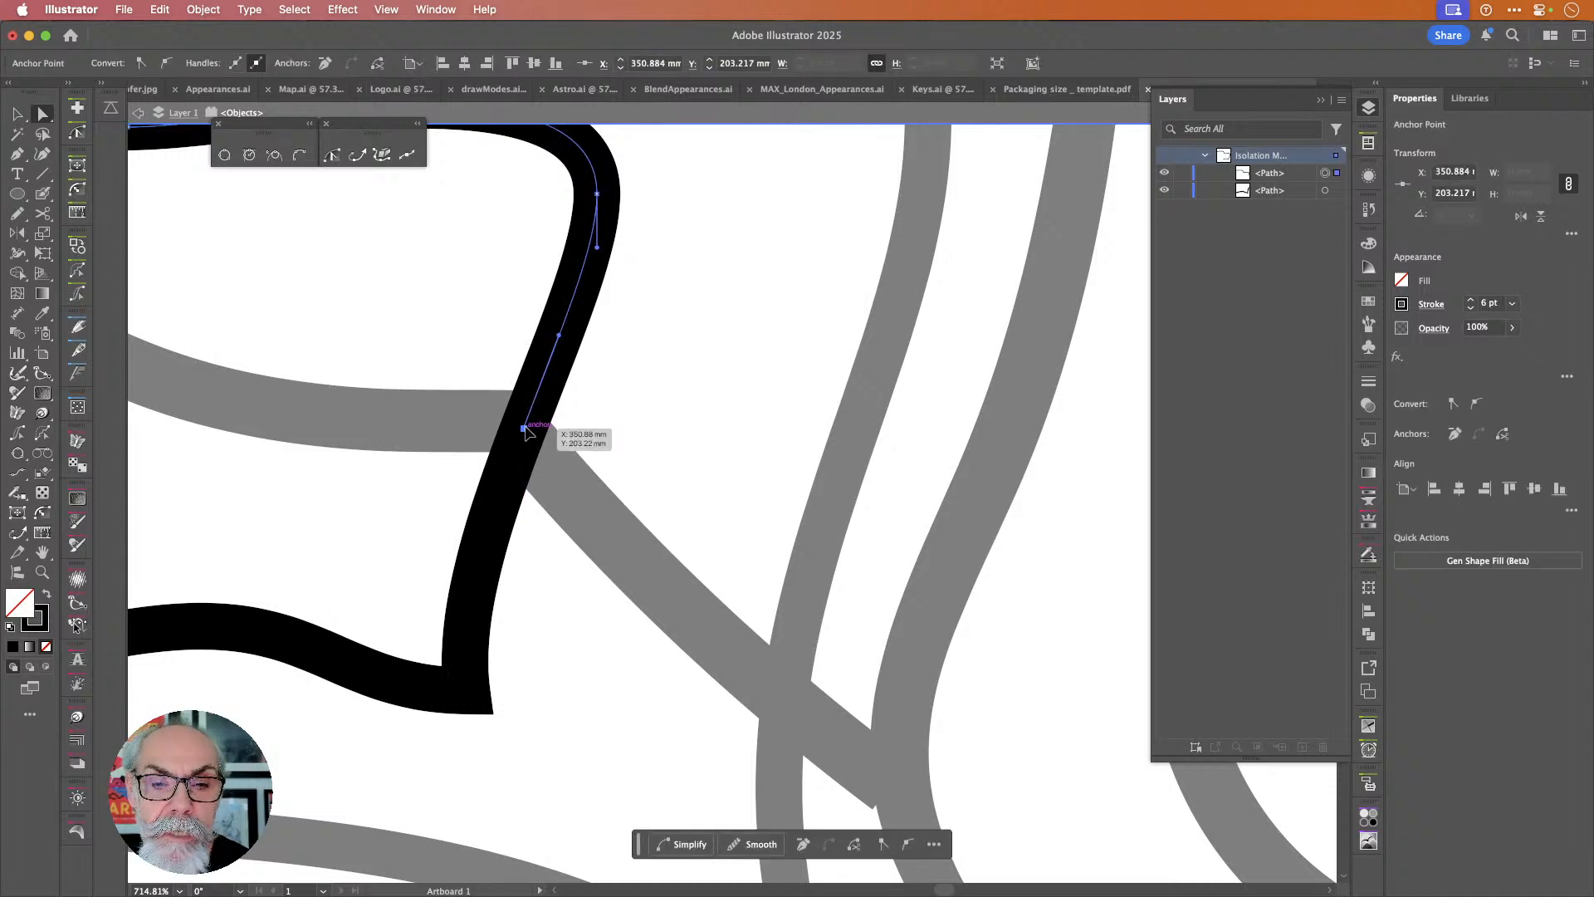
pyautogui.moveTo(524, 428); pyautogui.dragTo(573, 492)
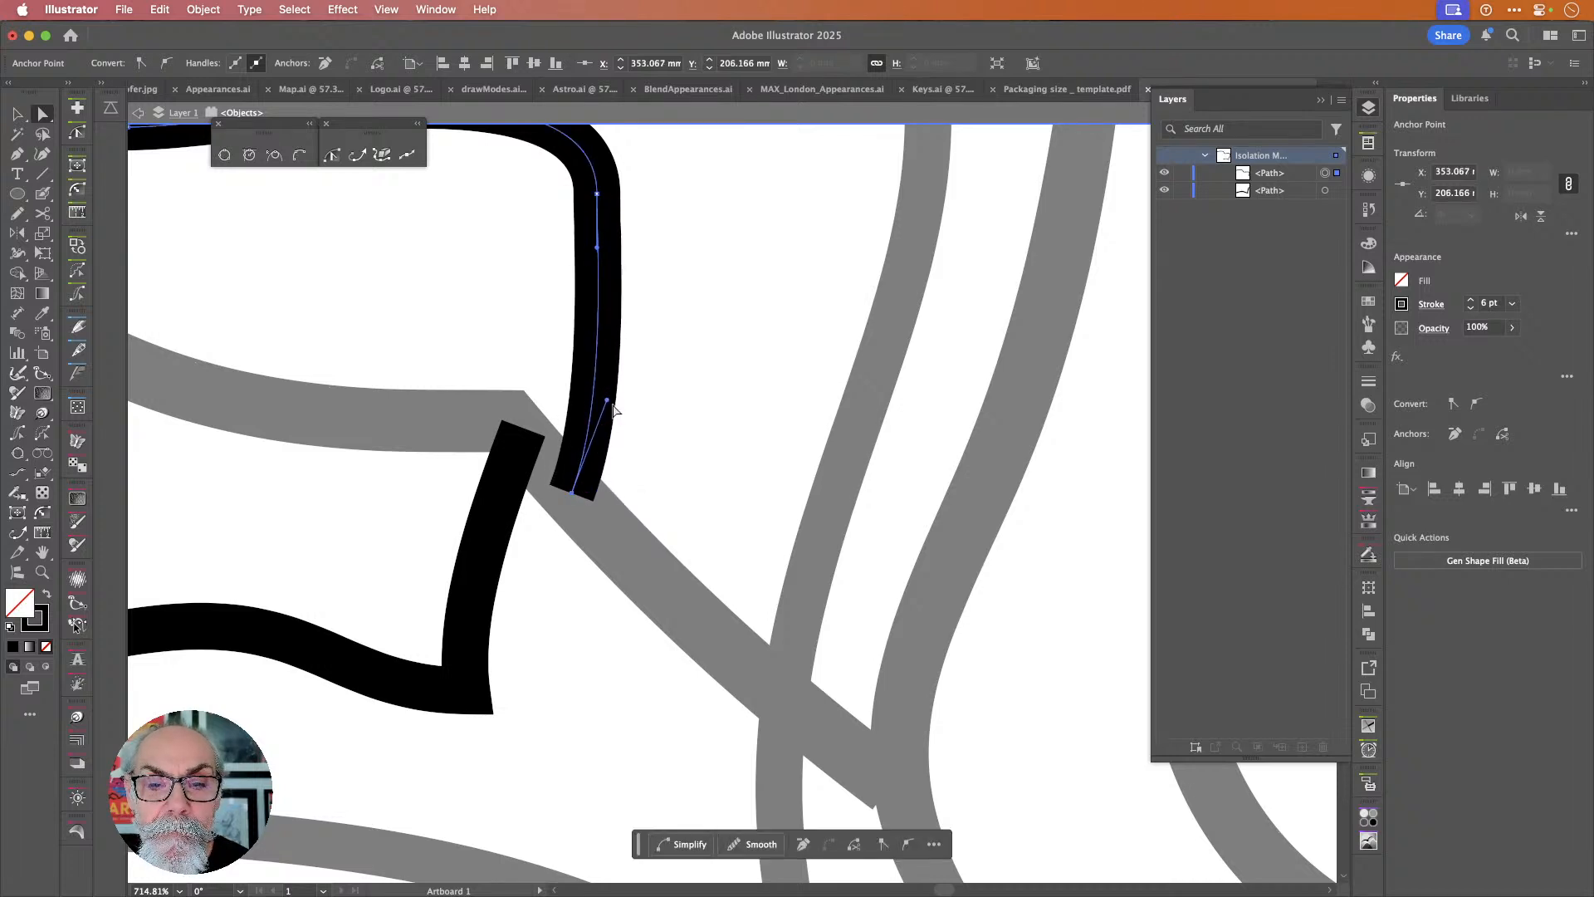
pyautogui.moveTo(608, 402); pyautogui.dragTo(658, 411)
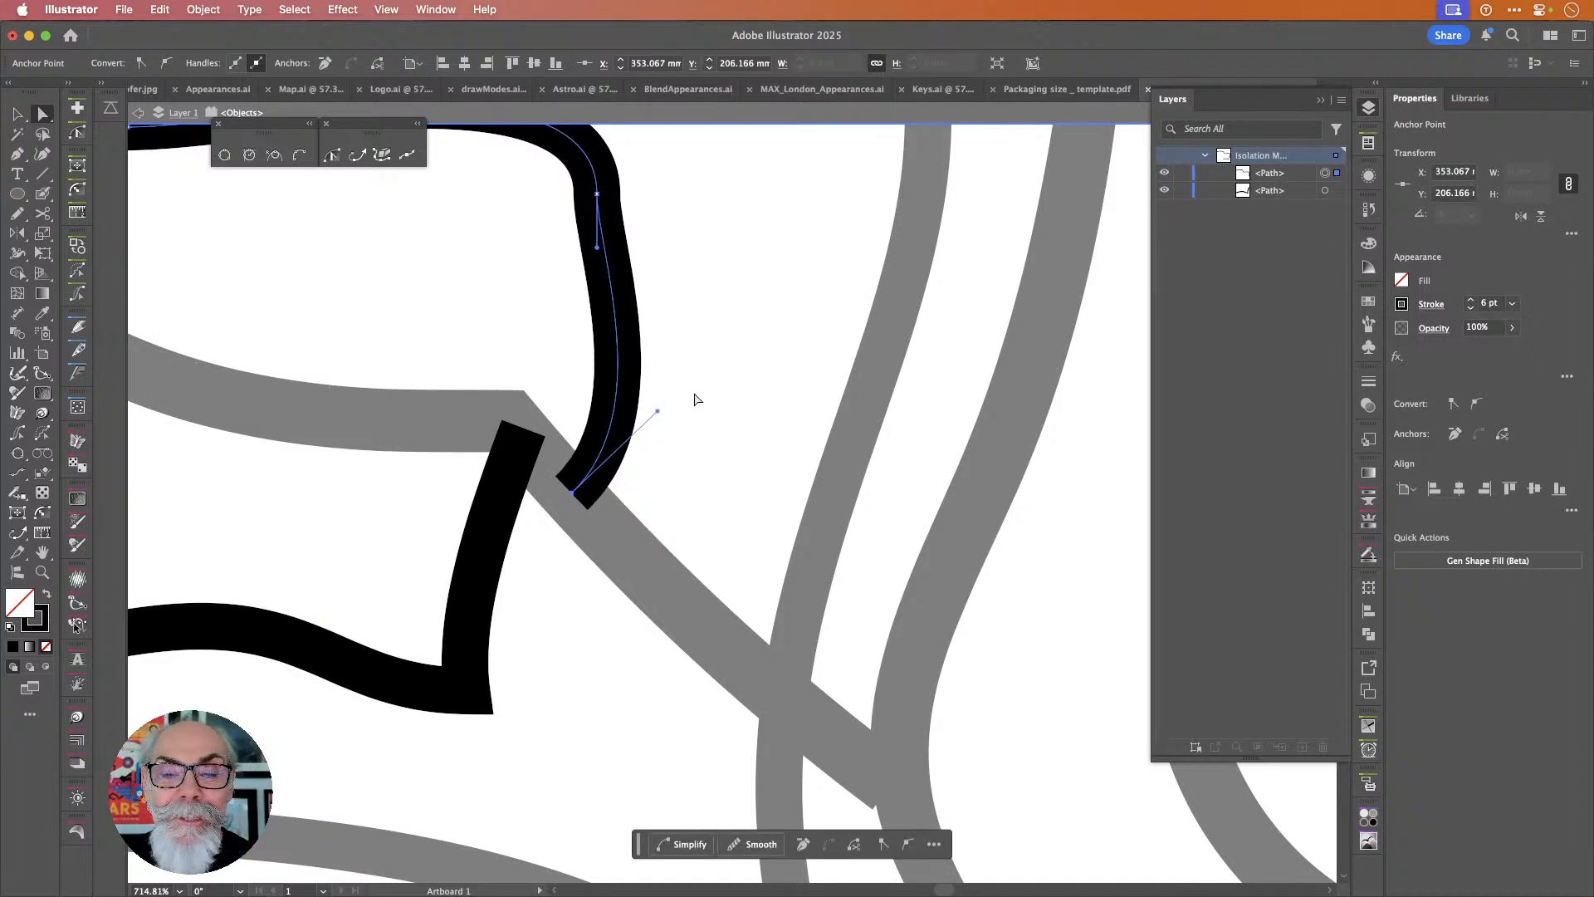
# Redraw the upper piece's tight bend as a rounder curve with the Pencil tool, smooth it with repeated strokes, and exit isolation mode.
pyautogui.scroll(-5, 695, 399)
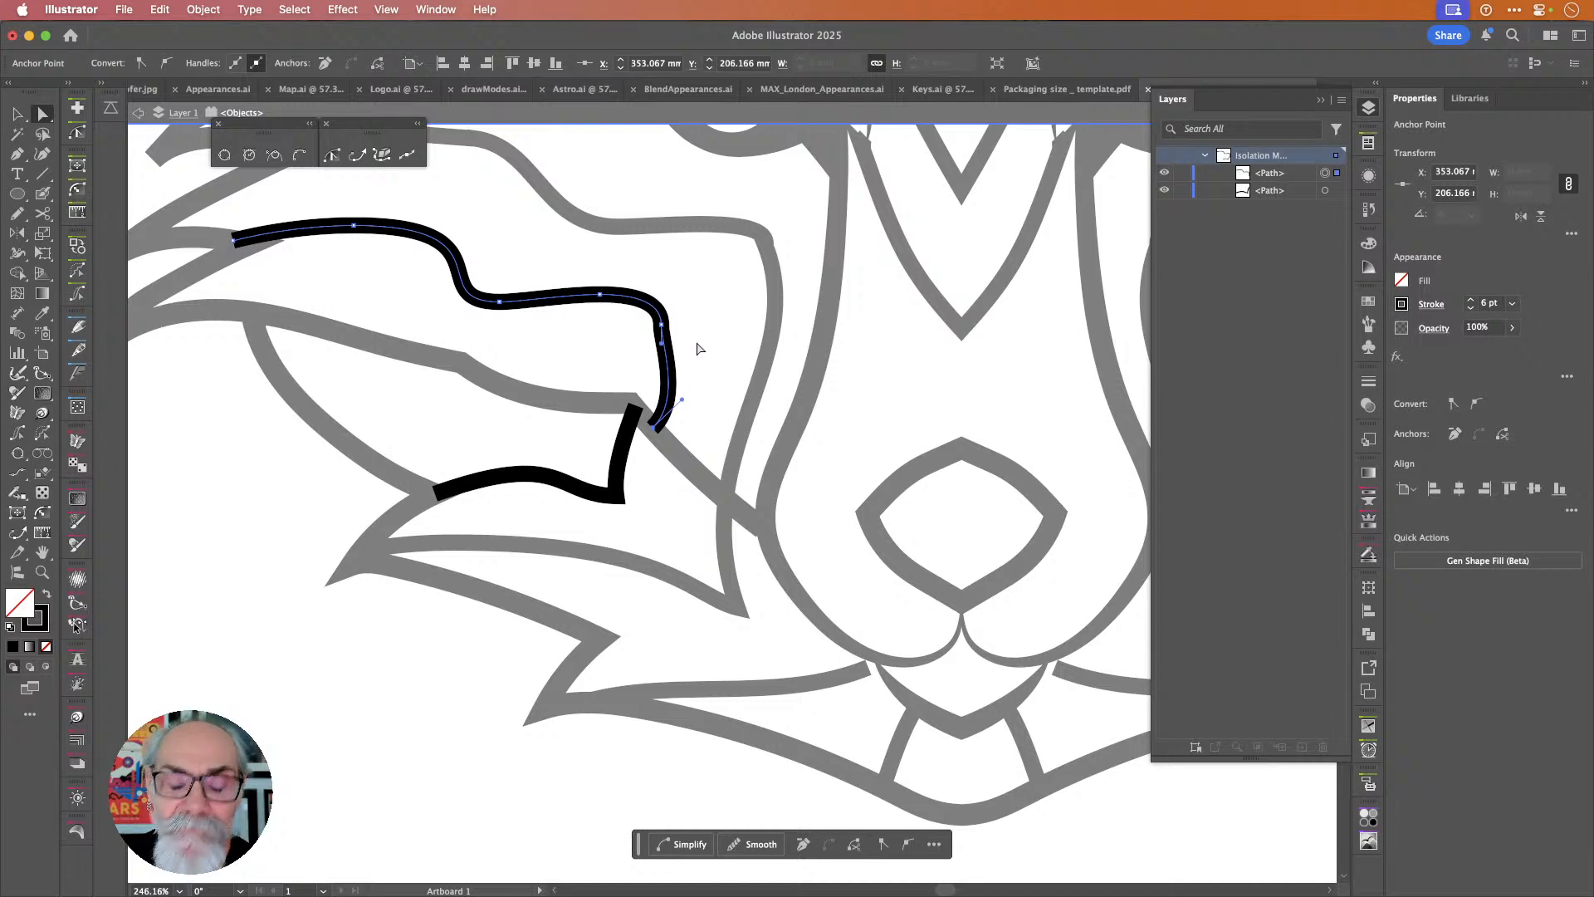
pyautogui.press('n')
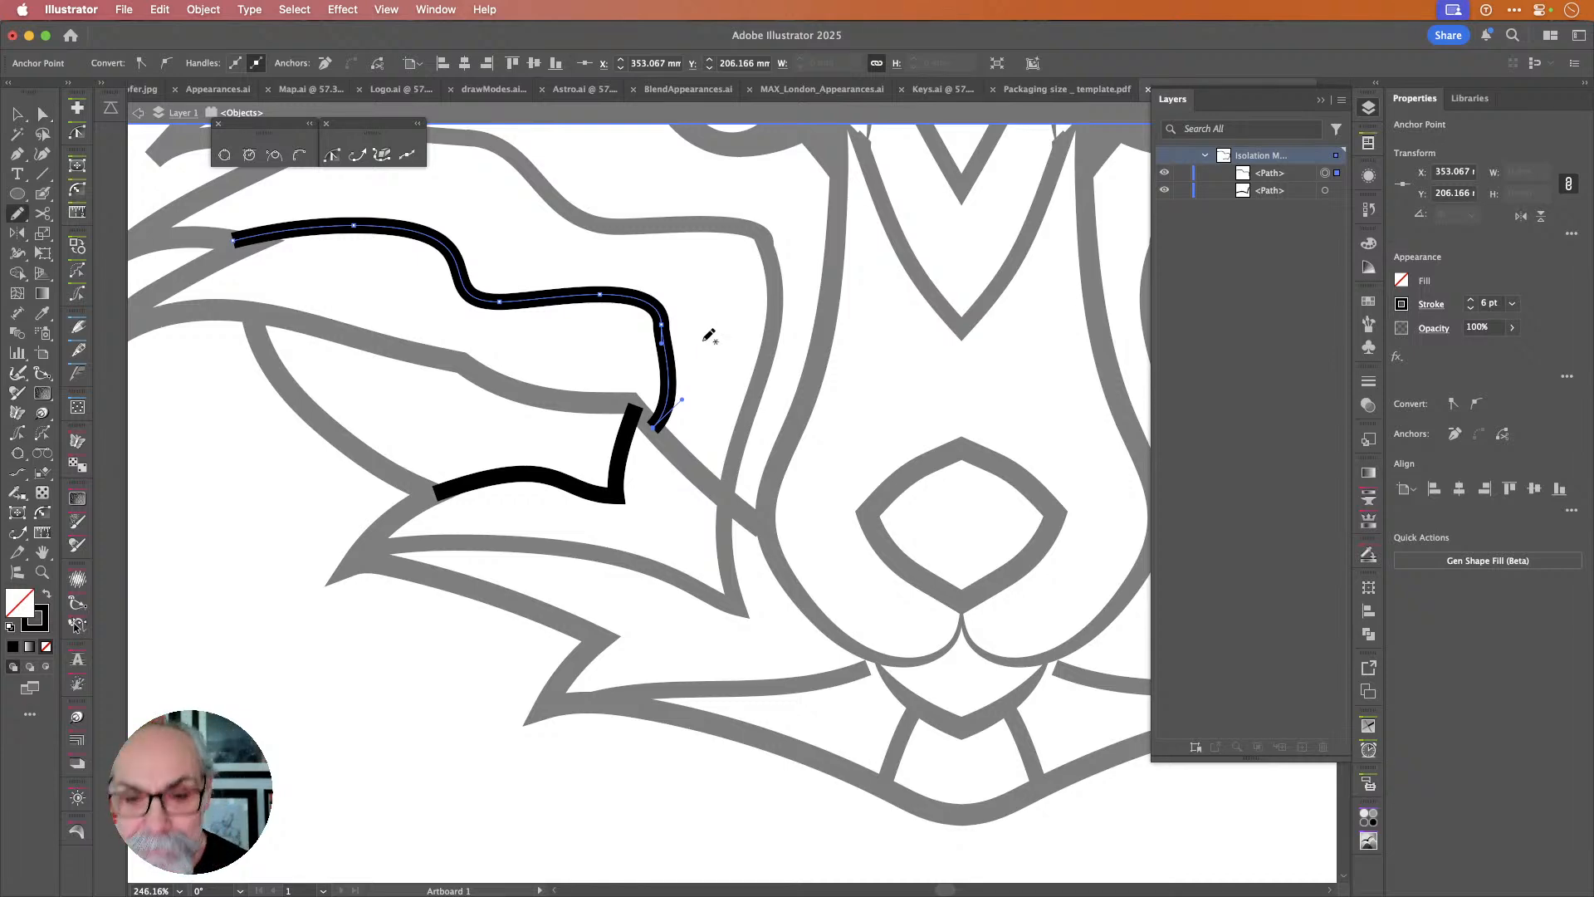
pyautogui.press('v')
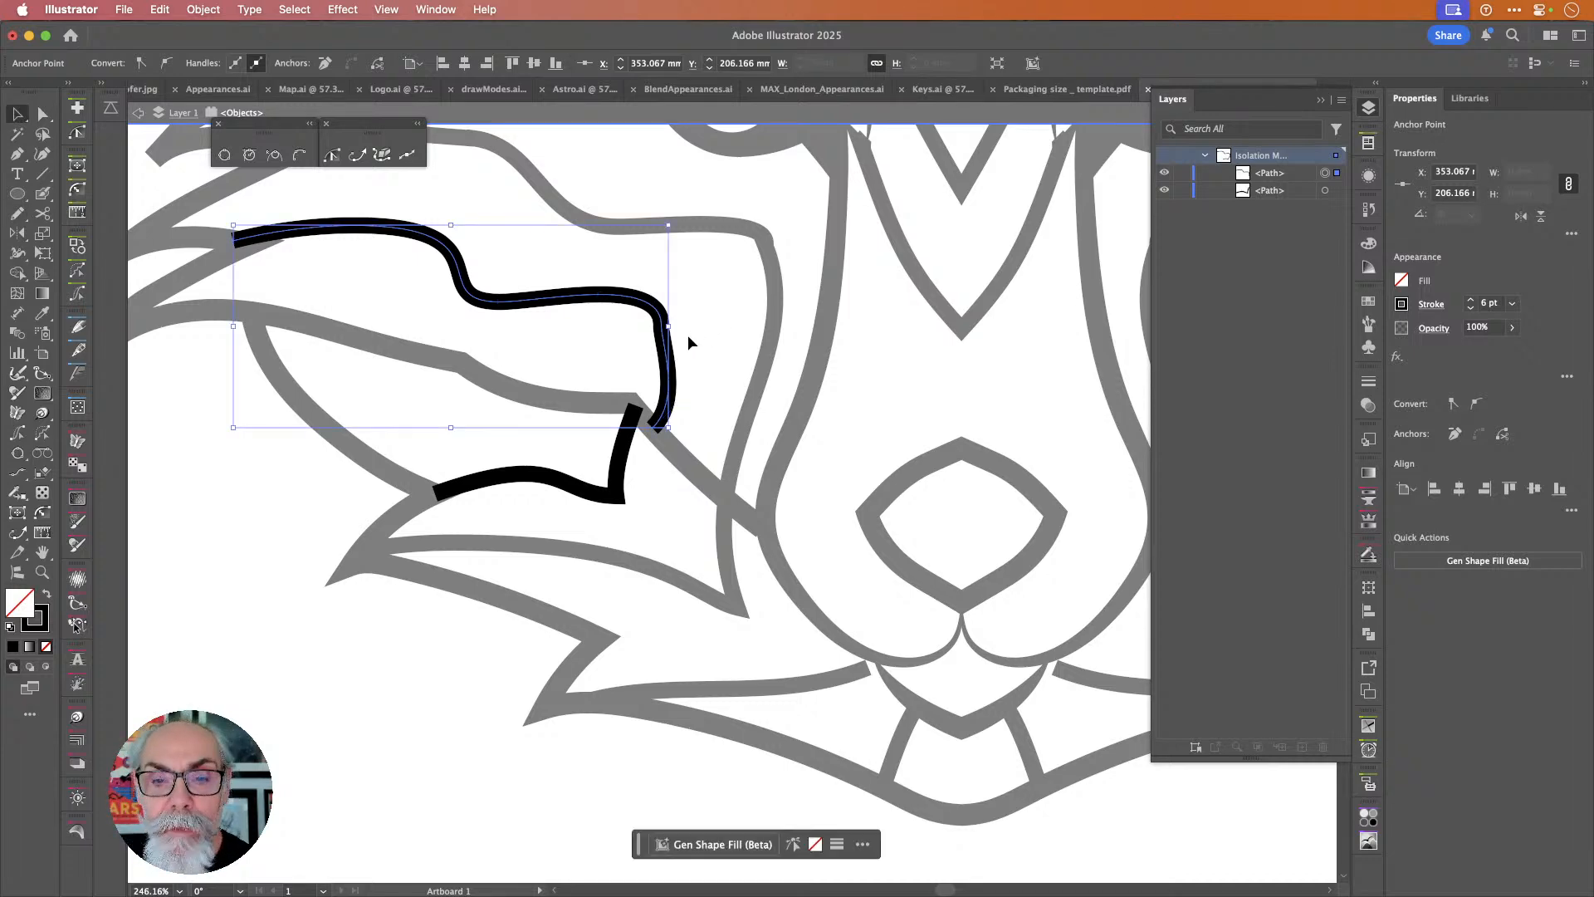
pyautogui.click(688, 336)
pyautogui.click(667, 343)
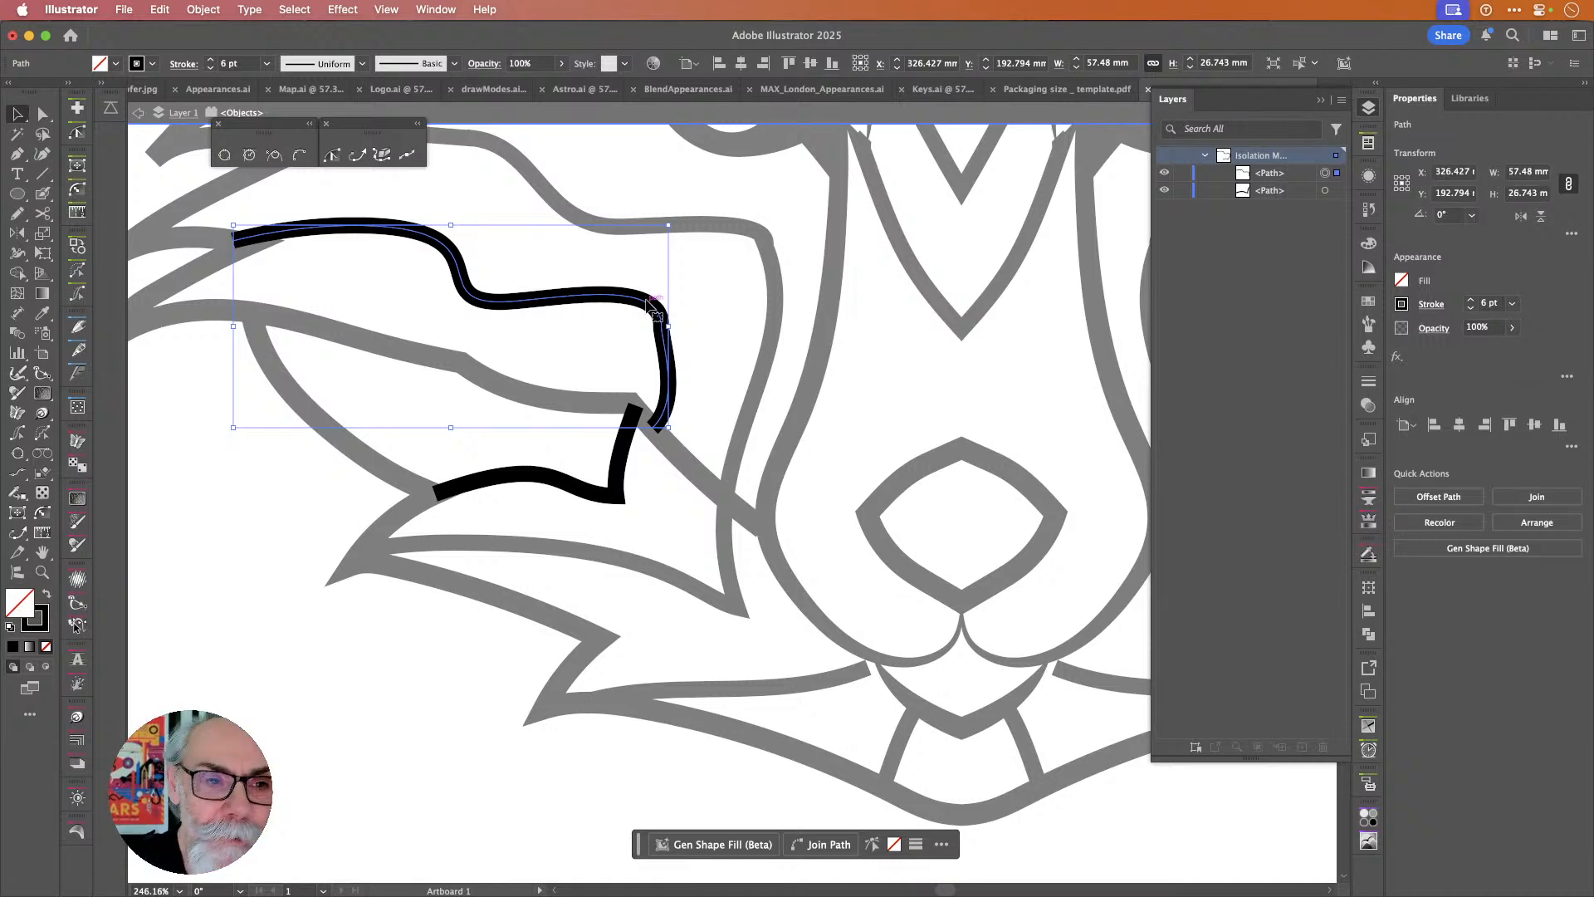
pyautogui.press('n')
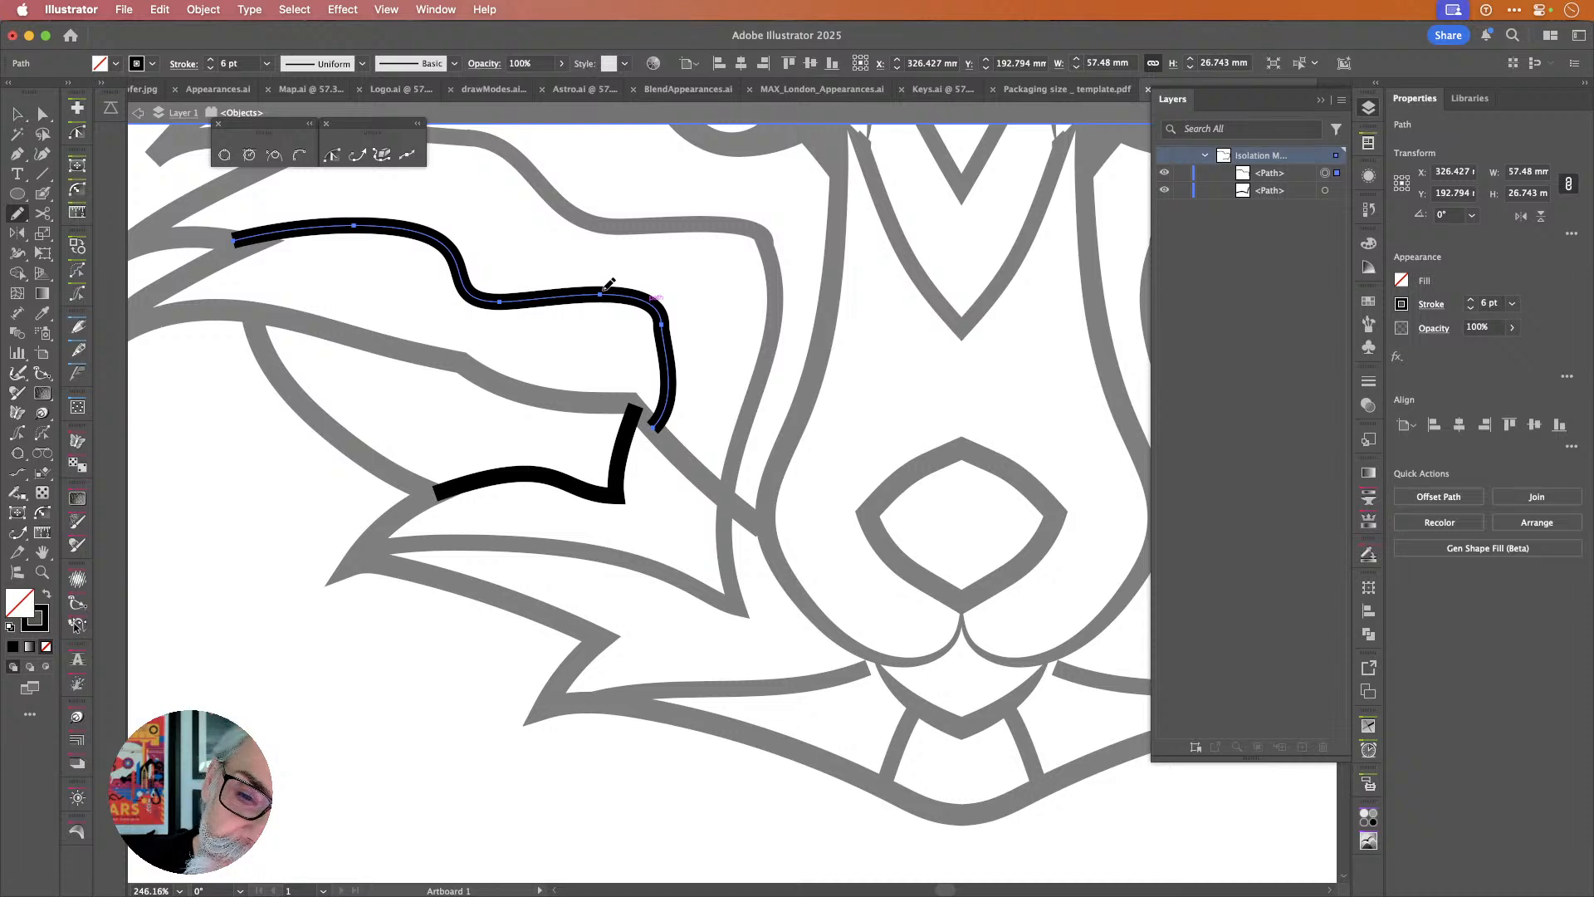
pyautogui.moveTo(606, 291)
pyautogui.mouseDown()
pyautogui.moveTo(651, 305)
pyautogui.moveTo(683, 384)
pyautogui.mouseUp()
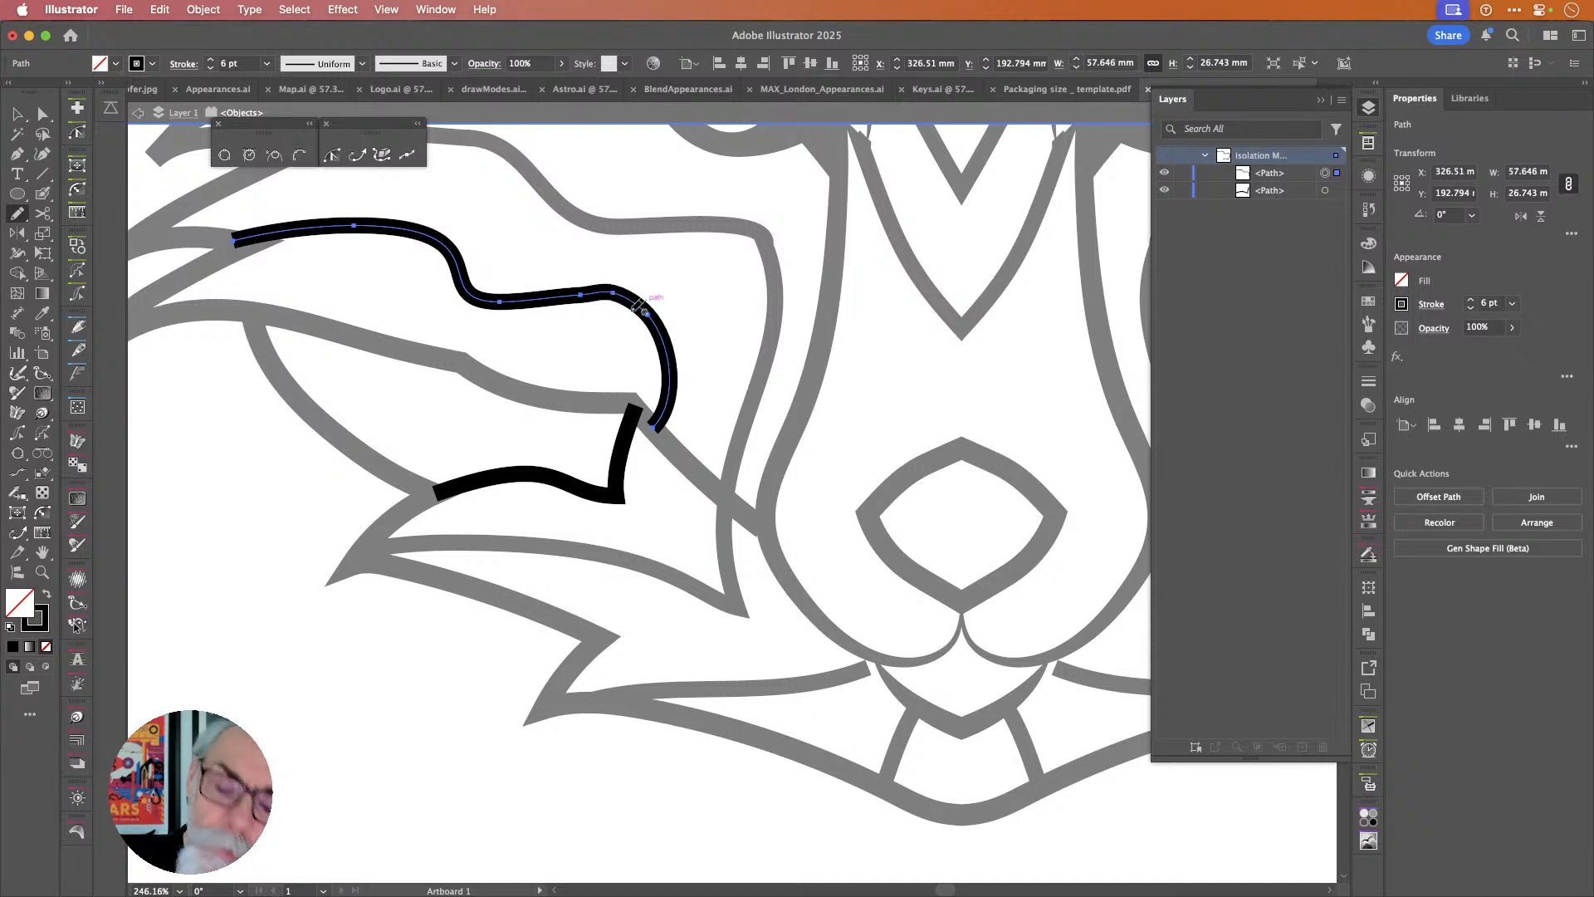
pyautogui.moveTo(581, 294)
pyautogui.mouseDown()
pyautogui.moveTo(643, 311)
pyautogui.moveTo(581, 295)
pyautogui.moveTo(658, 343)
pyautogui.mouseUp()
pyautogui.moveTo(570, 303)
pyautogui.mouseDown()
pyautogui.moveTo(659, 329)
pyautogui.moveTo(672, 429)
pyautogui.mouseUp()
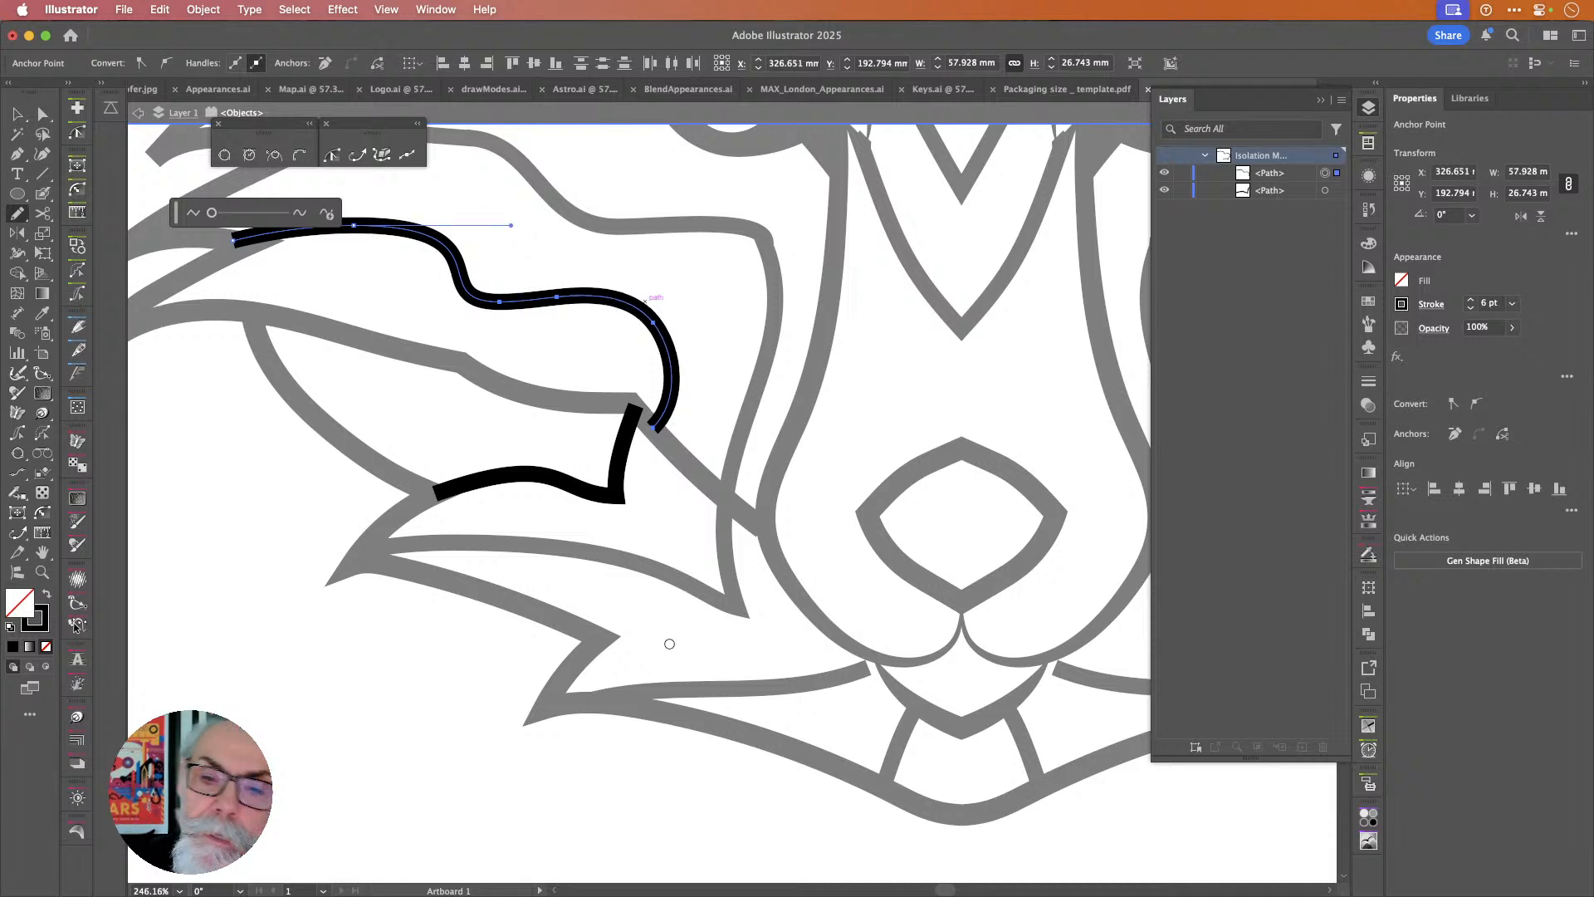
pyautogui.moveTo(552, 302)
pyautogui.mouseDown()
pyautogui.moveTo(663, 379)
pyautogui.moveTo(659, 444)
pyautogui.mouseUp()
pyautogui.moveTo(558, 313)
pyautogui.mouseDown()
pyautogui.moveTo(607, 307)
pyautogui.moveTo(674, 397)
pyautogui.mouseUp()
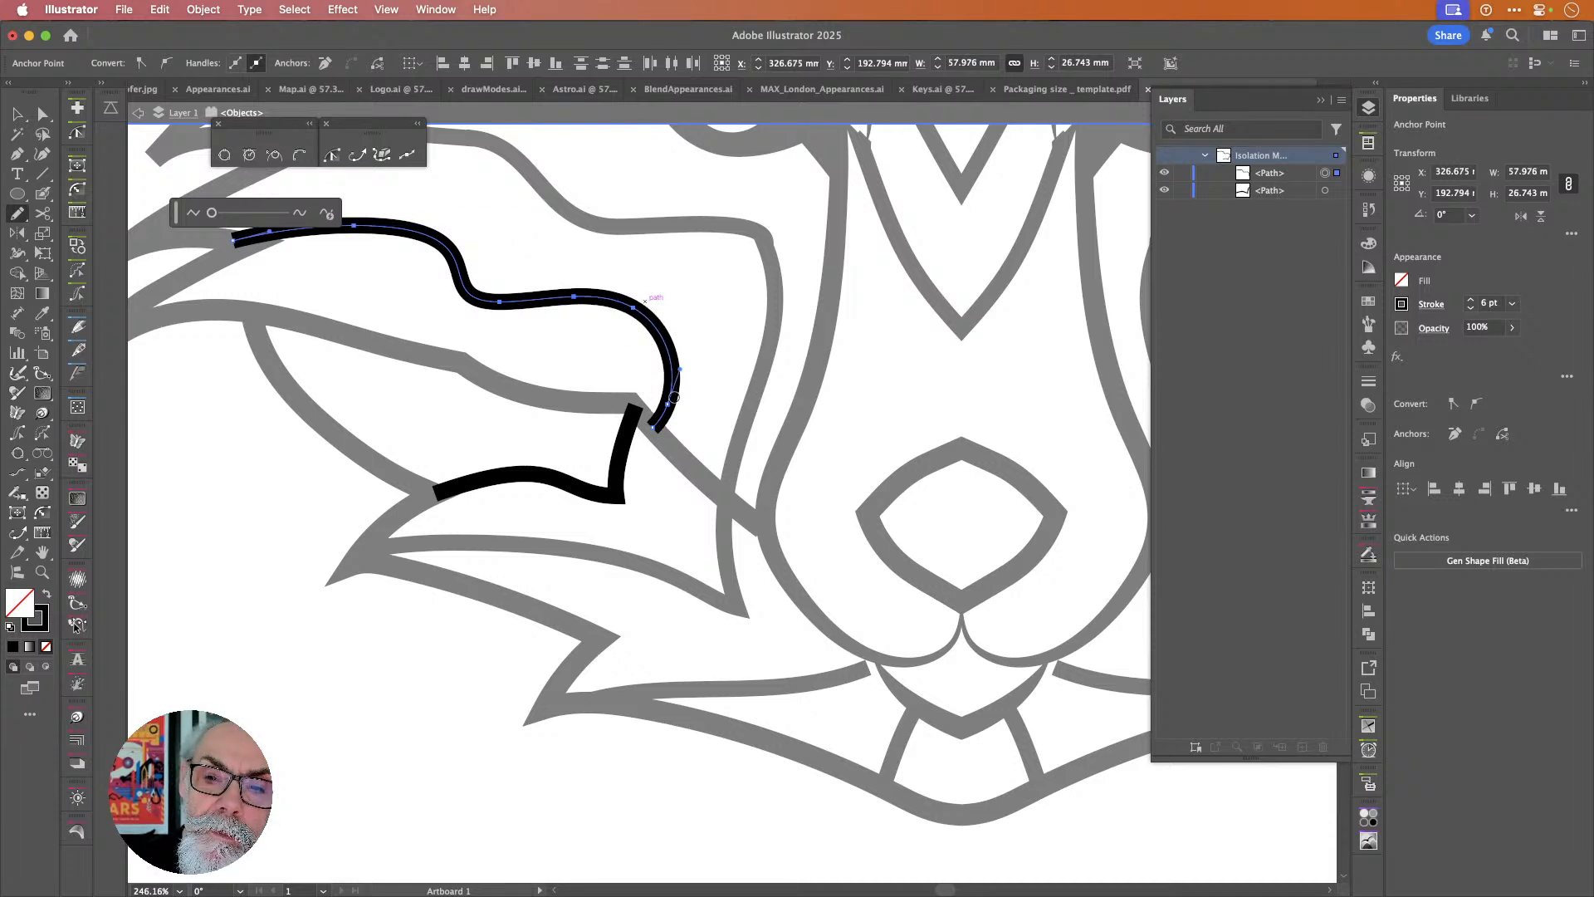
pyautogui.moveTo(603, 316); pyautogui.dragTo(666, 375)
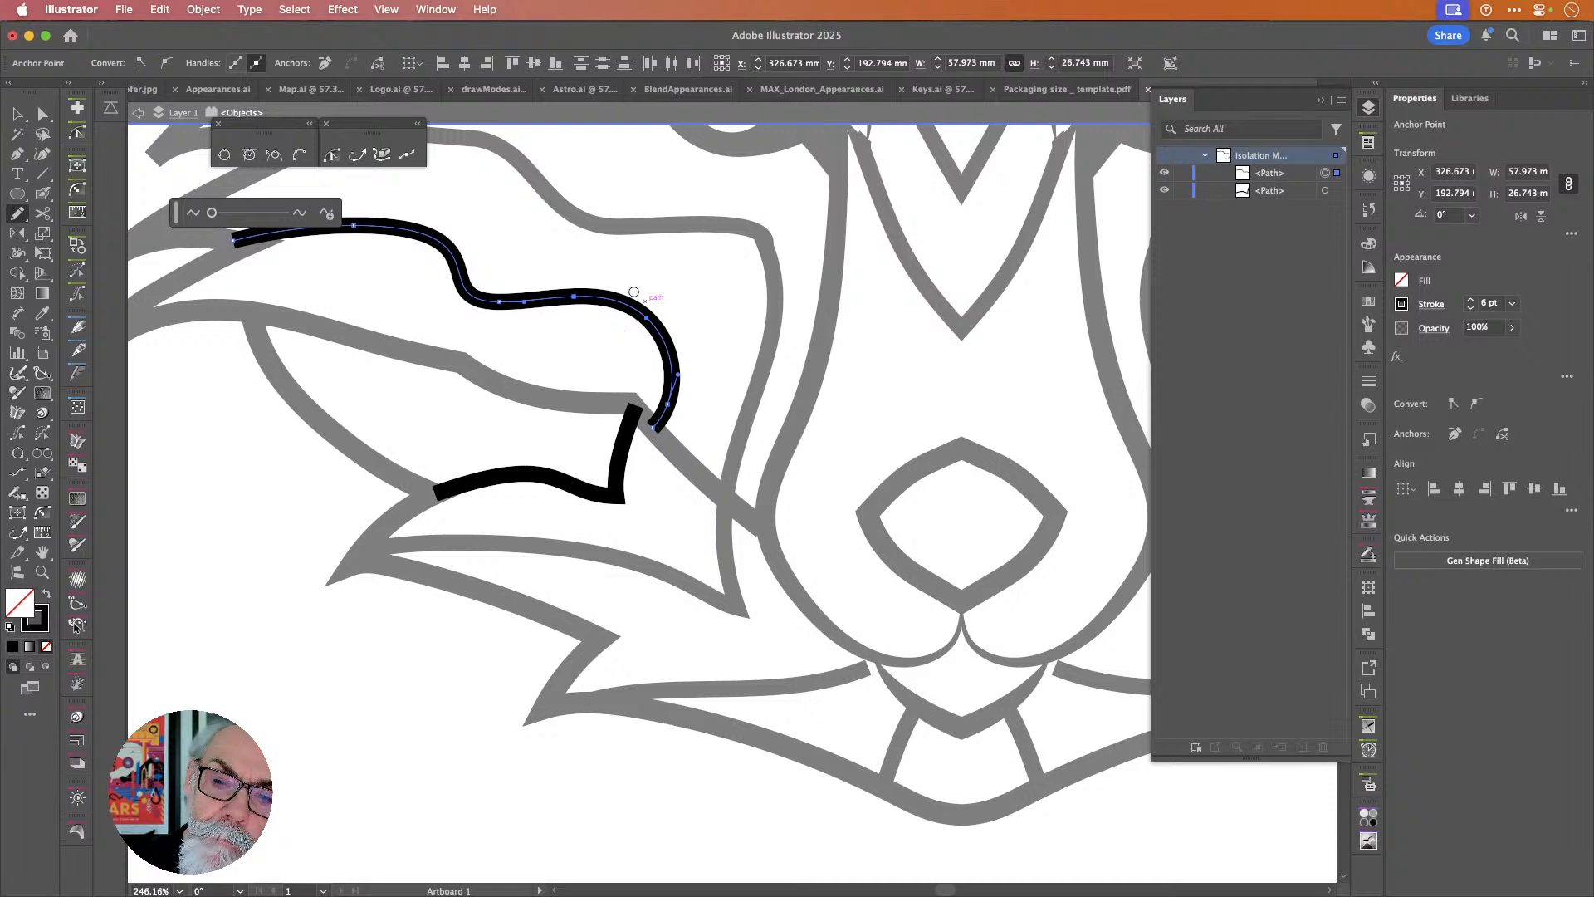
pyautogui.moveTo(558, 285)
pyautogui.mouseDown()
pyautogui.moveTo(619, 288)
pyautogui.moveTo(690, 410)
pyautogui.mouseUp()
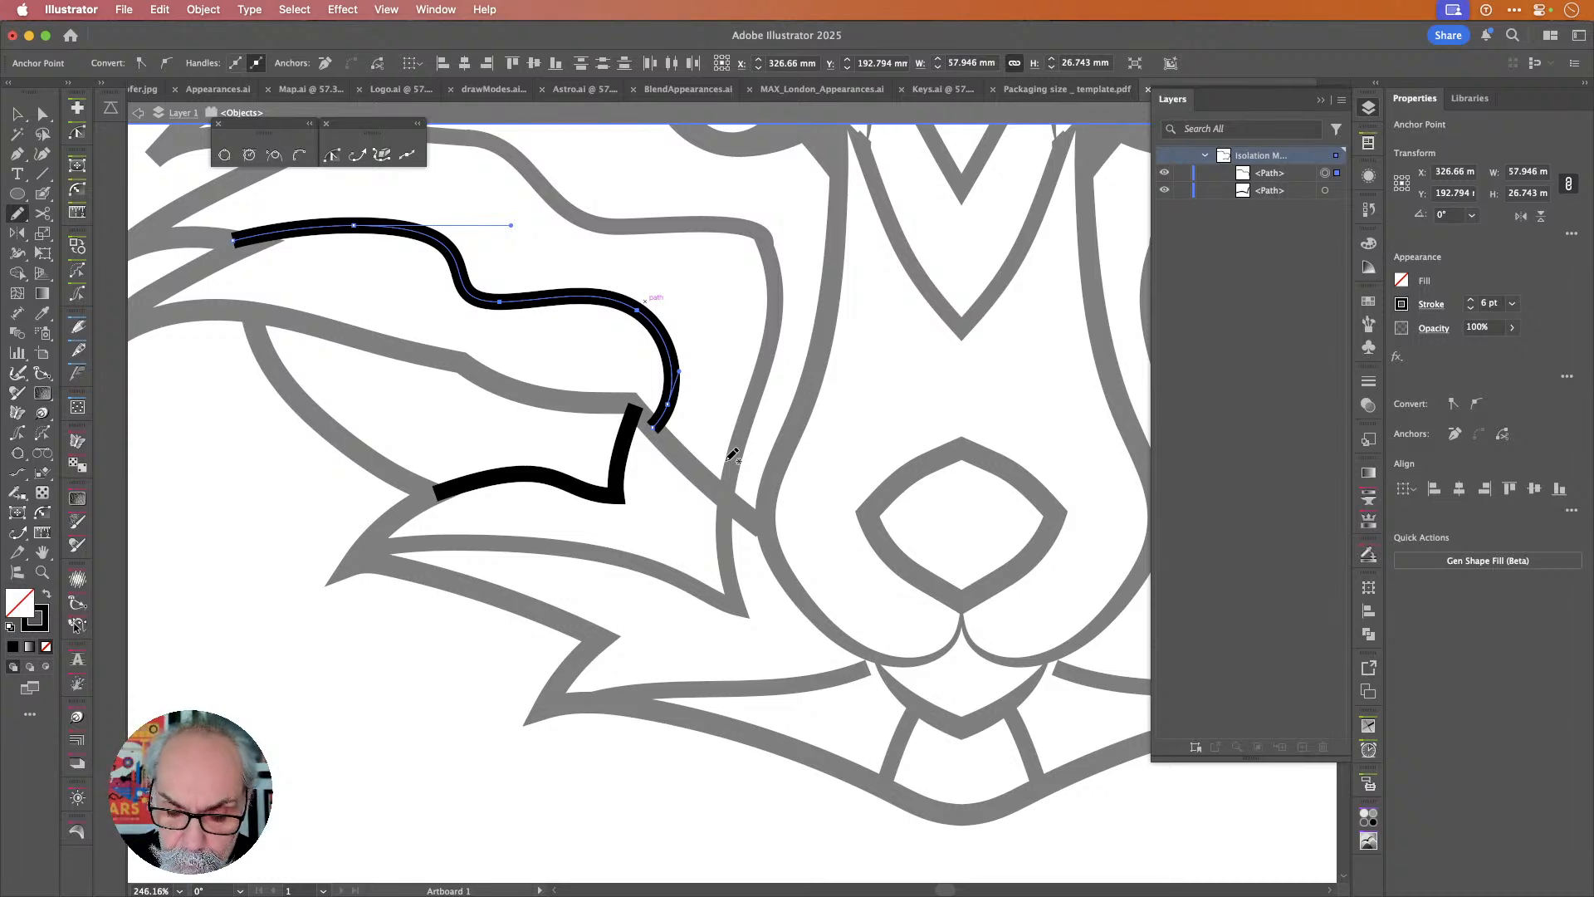
pyautogui.press('v')
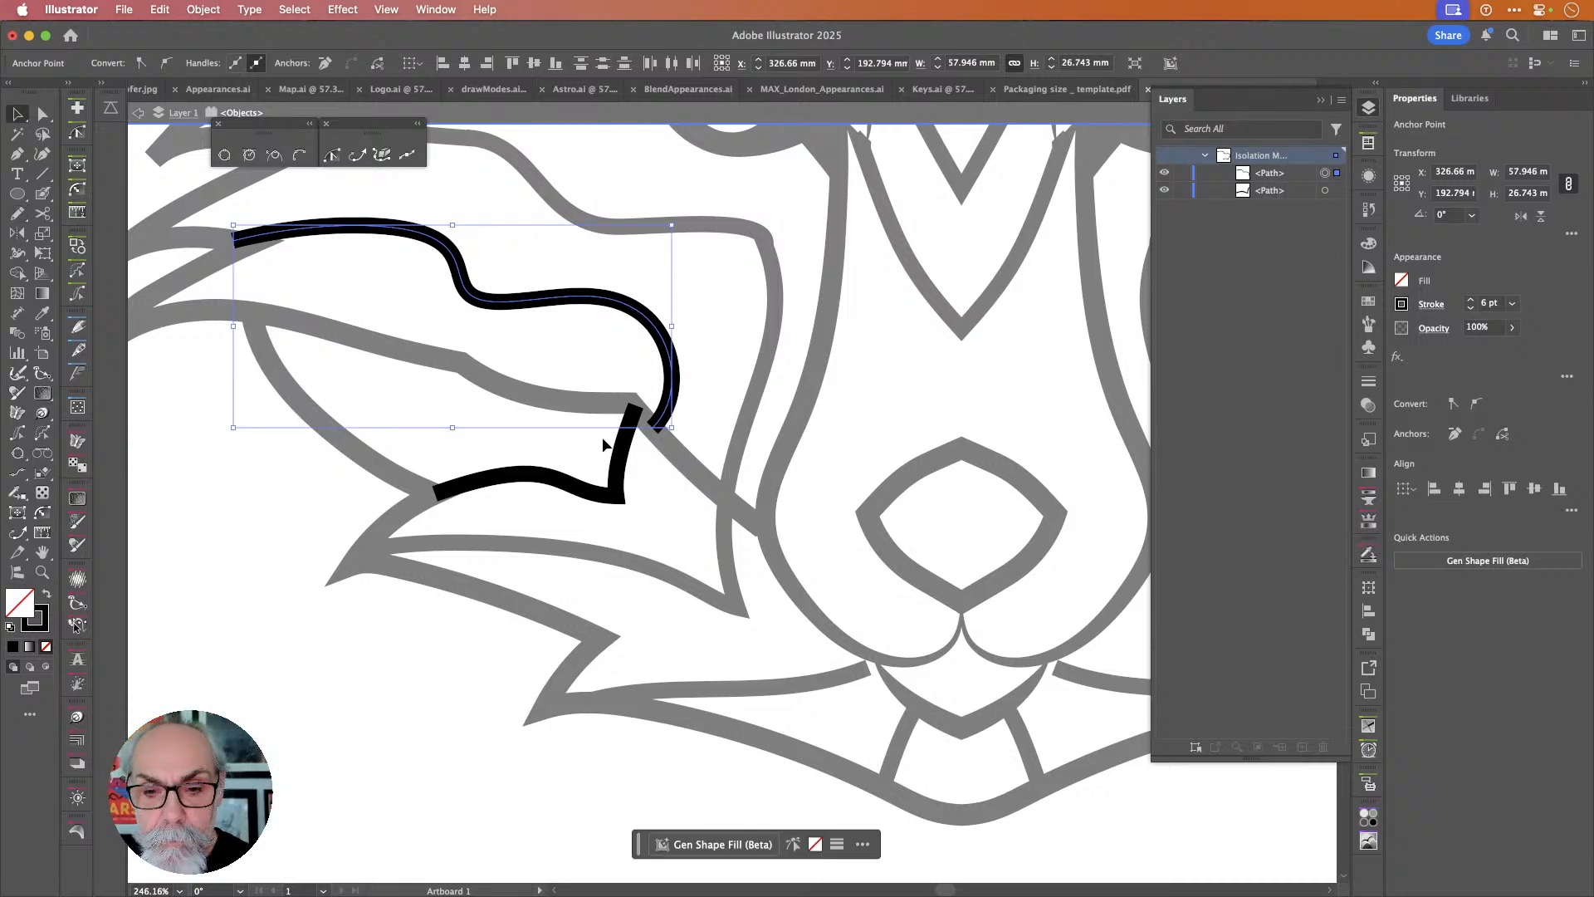
pyautogui.doubleClick(288, 457)
# Select both pieces of the left cheek line, reflect a copy across a vertical axis through the central V's lowest point, and deselect.
pyautogui.scroll(-5, 488, 481)
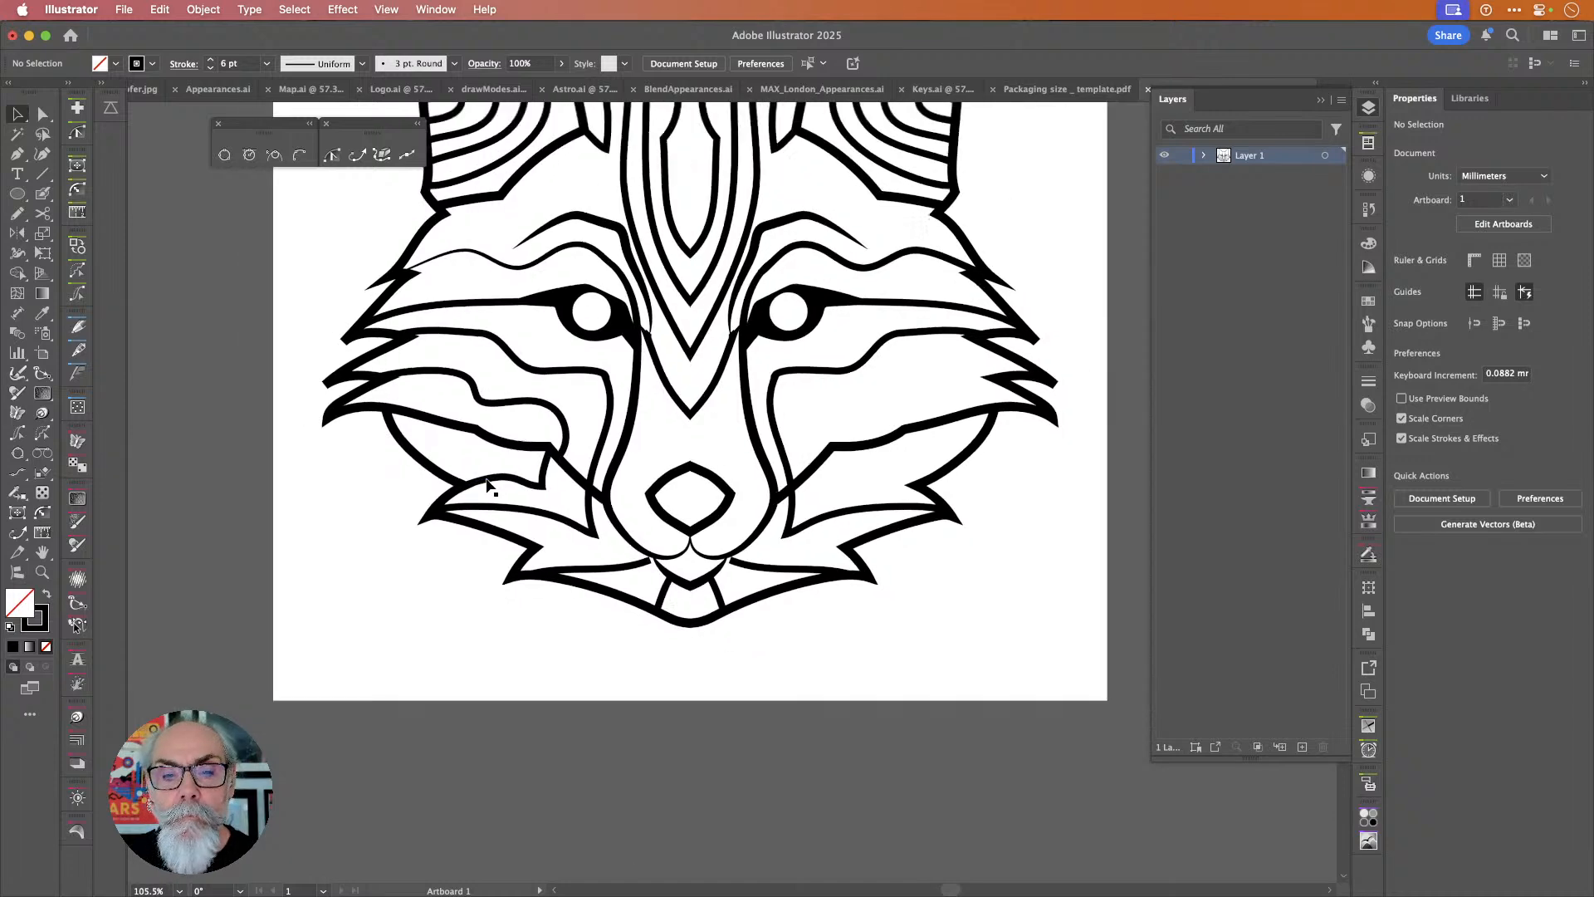
pyautogui.scroll(-2, 487, 484)
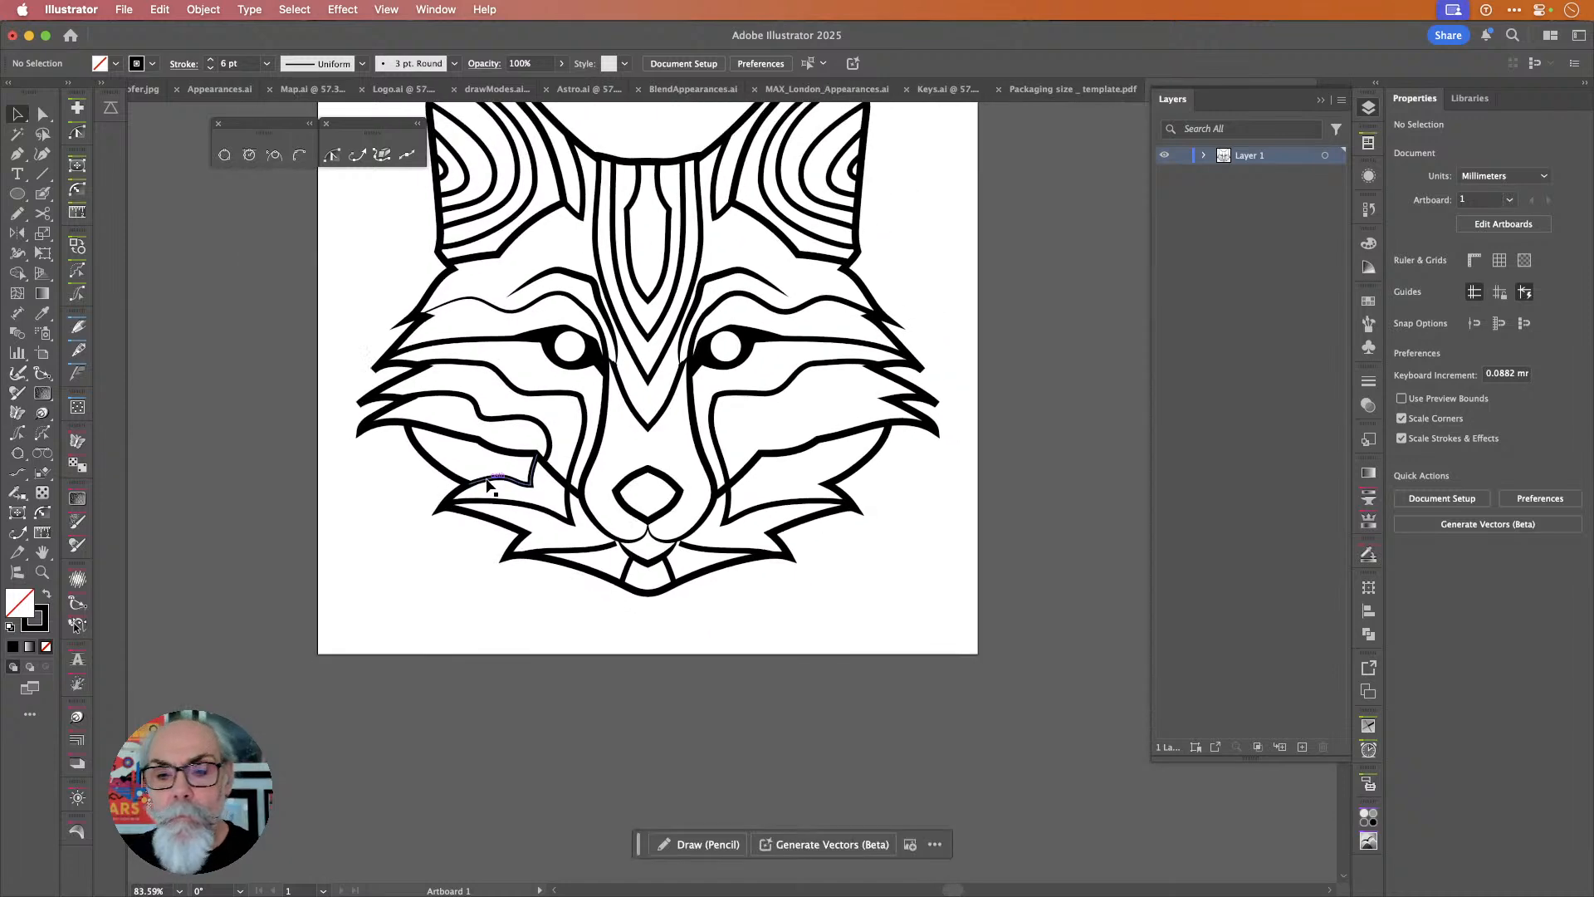
pyautogui.click(533, 469)
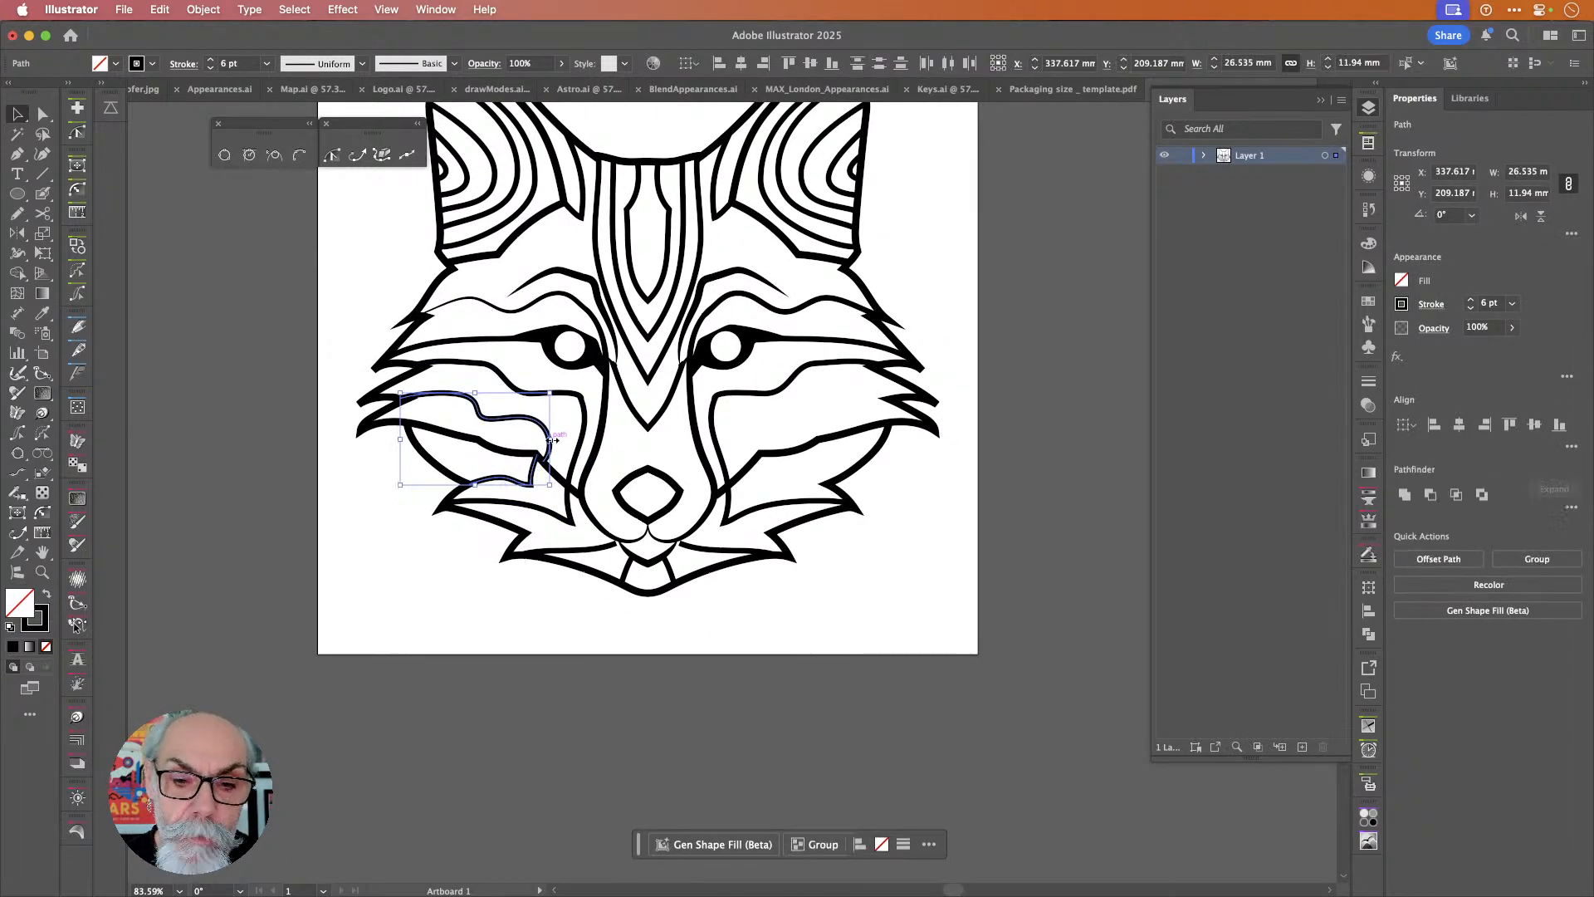
pyautogui.press('o')
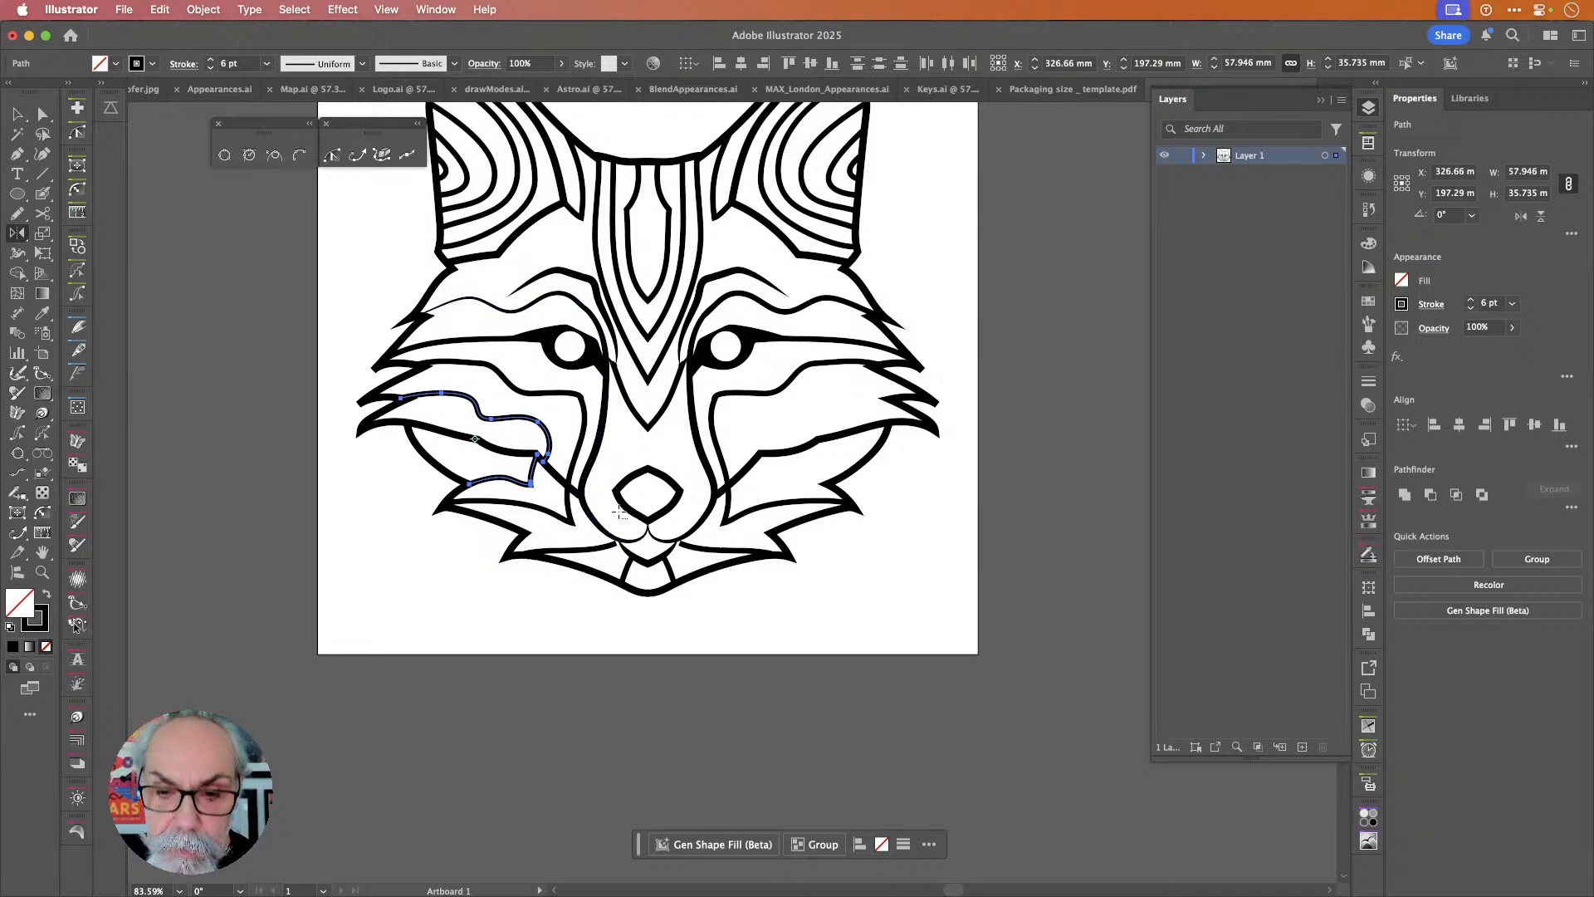
pyautogui.keyDown('alt'); pyautogui.click(650, 426); pyautogui.keyUp('alt')
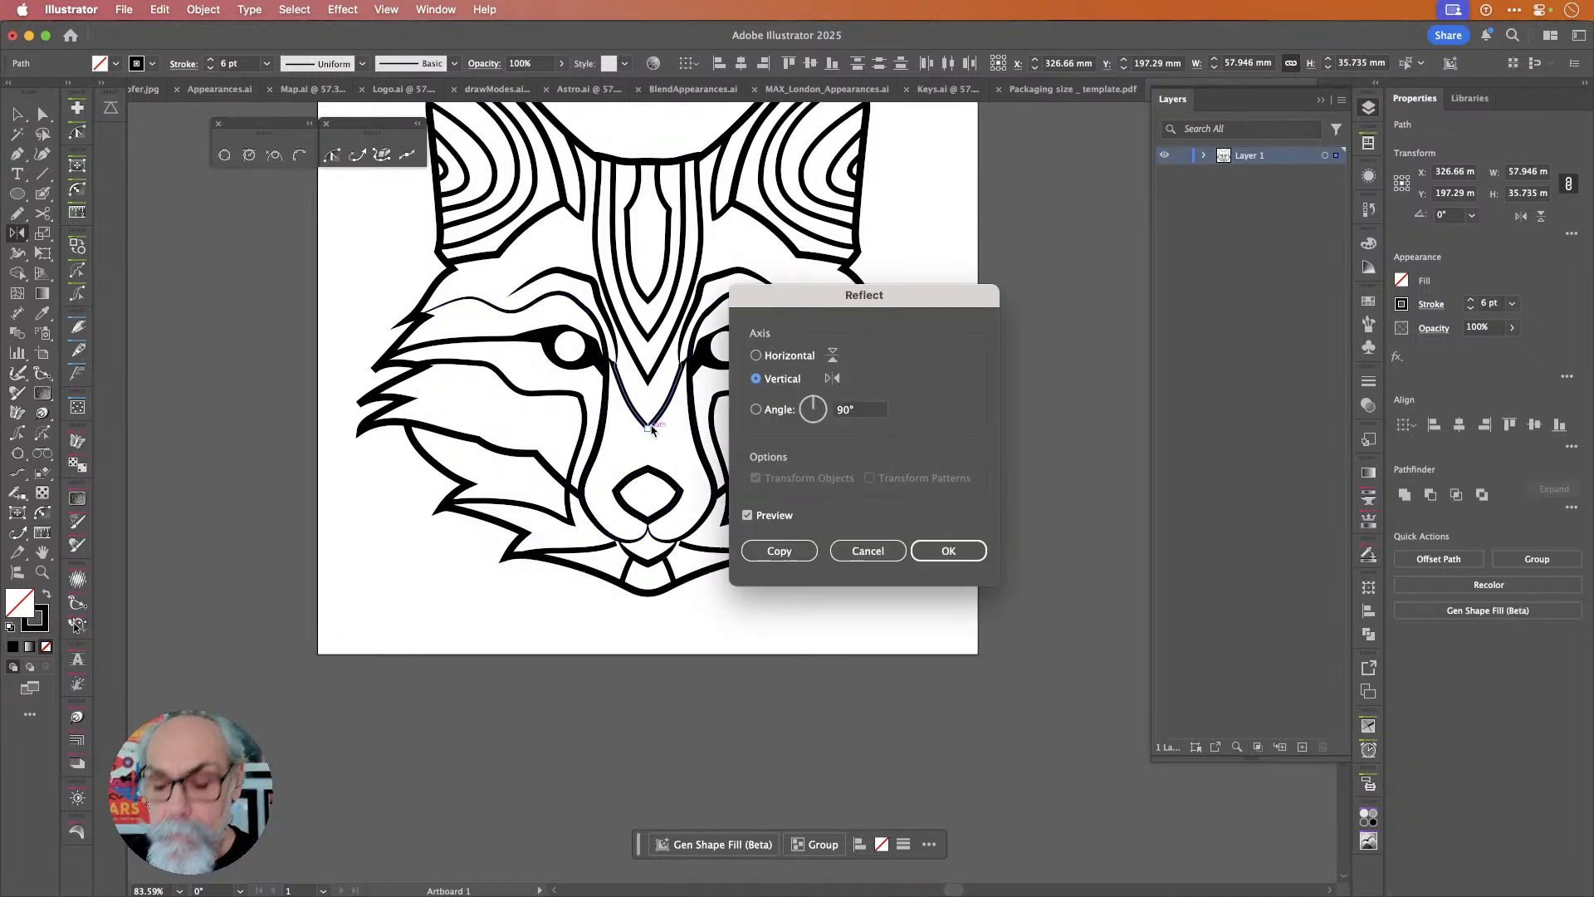
pyautogui.hotkey('alt', 'Return')
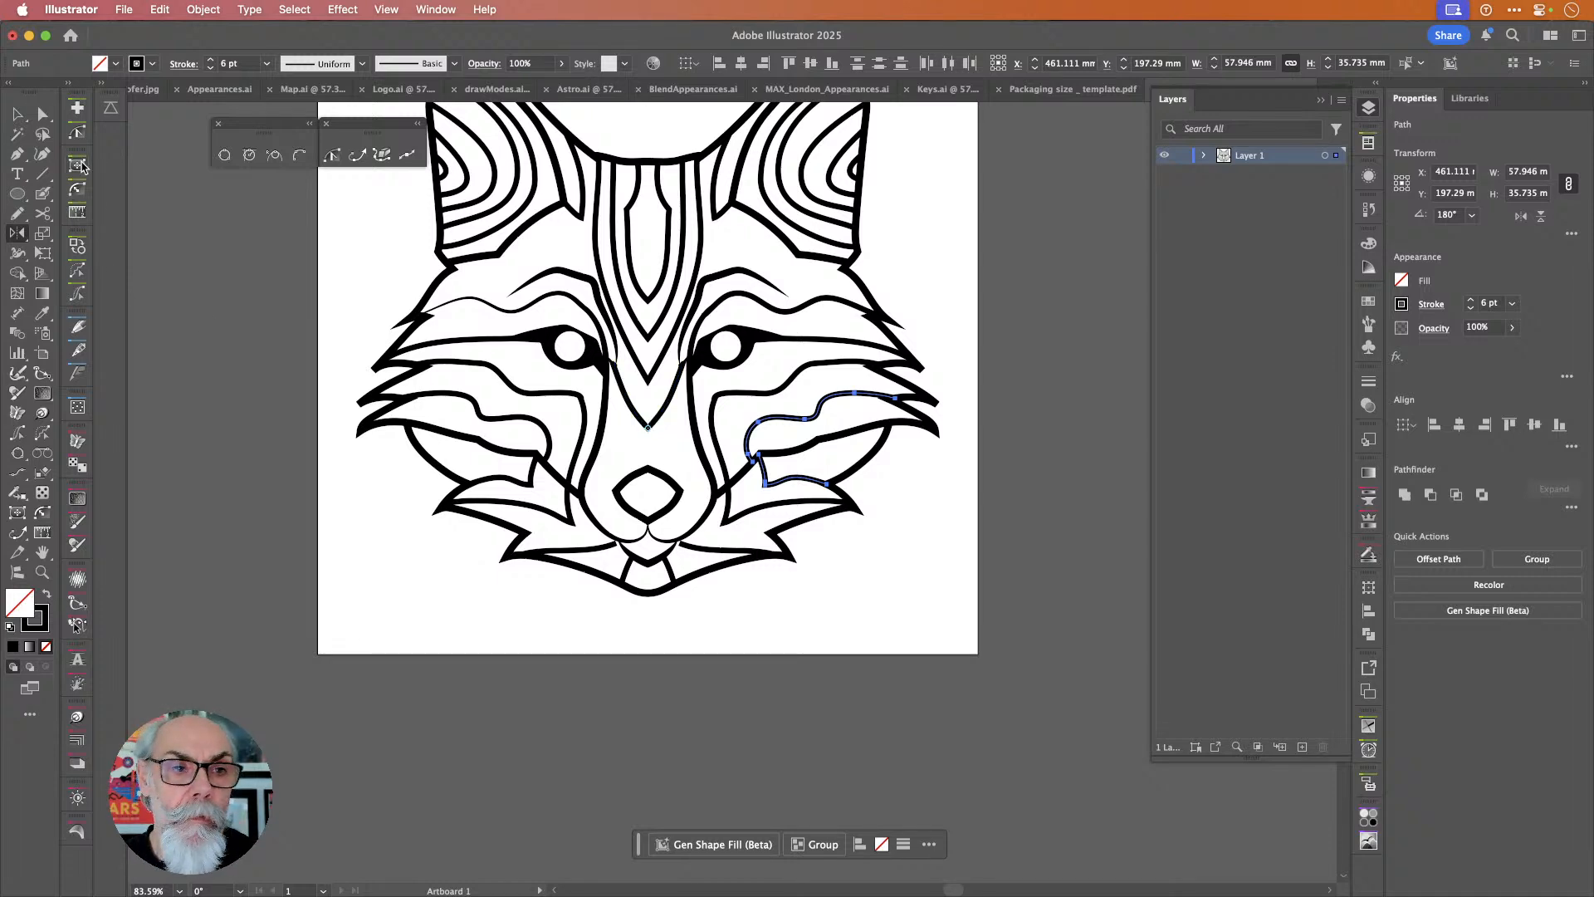
pyautogui.click(17, 113)
pyautogui.click(246, 257)
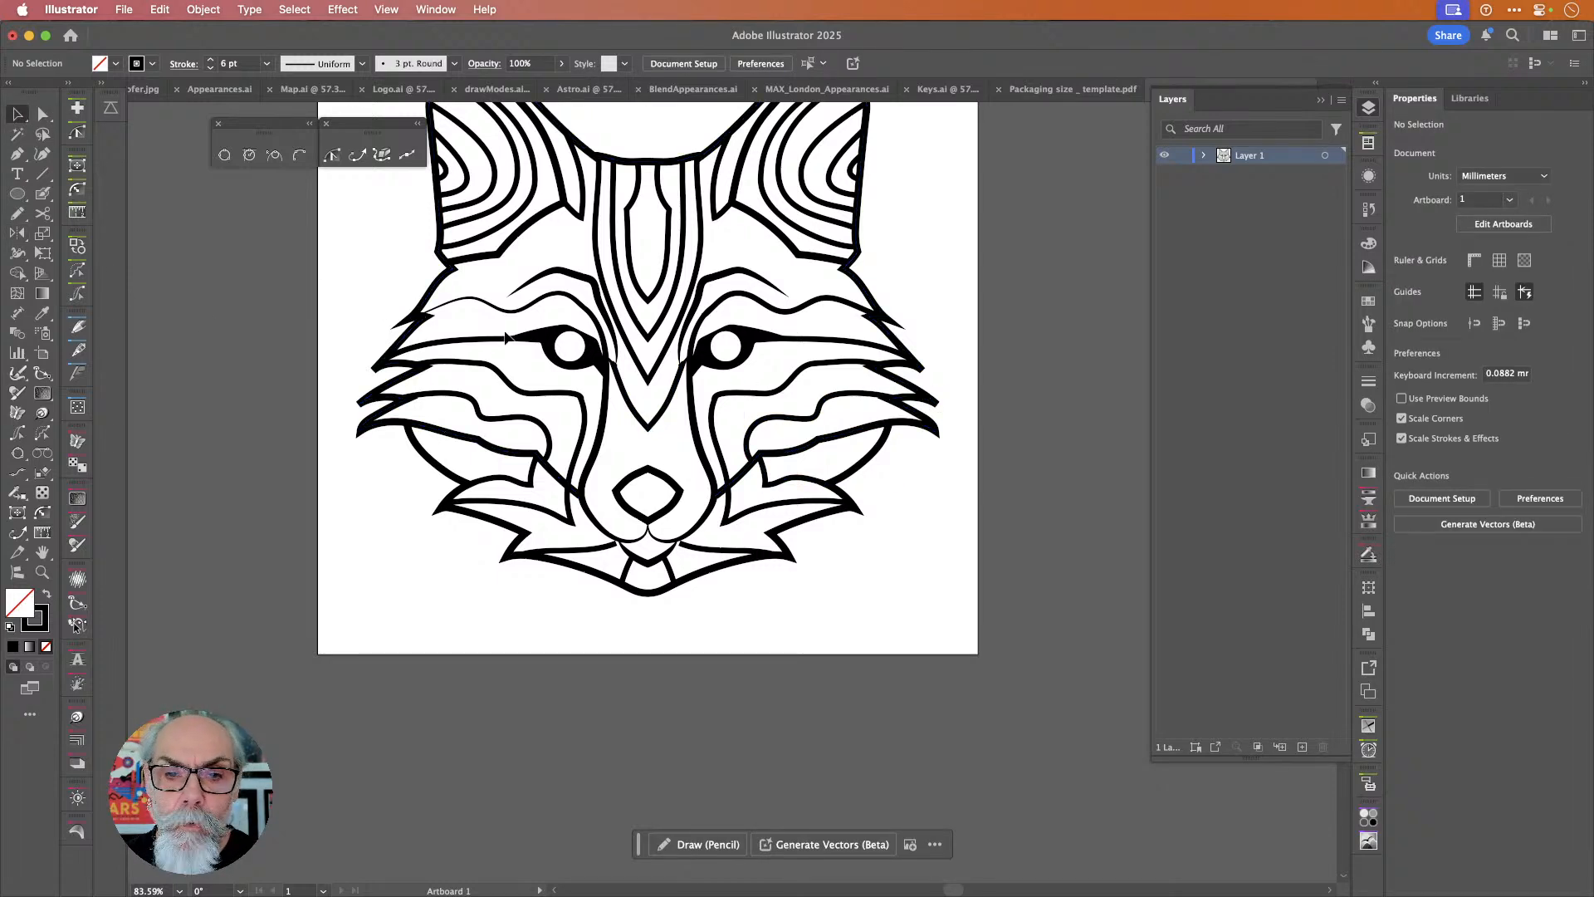
# Delete the right-hand tapered line that runs from the brow down past the eye and around the muzzle.
pyautogui.scroll(5, 498, 331)
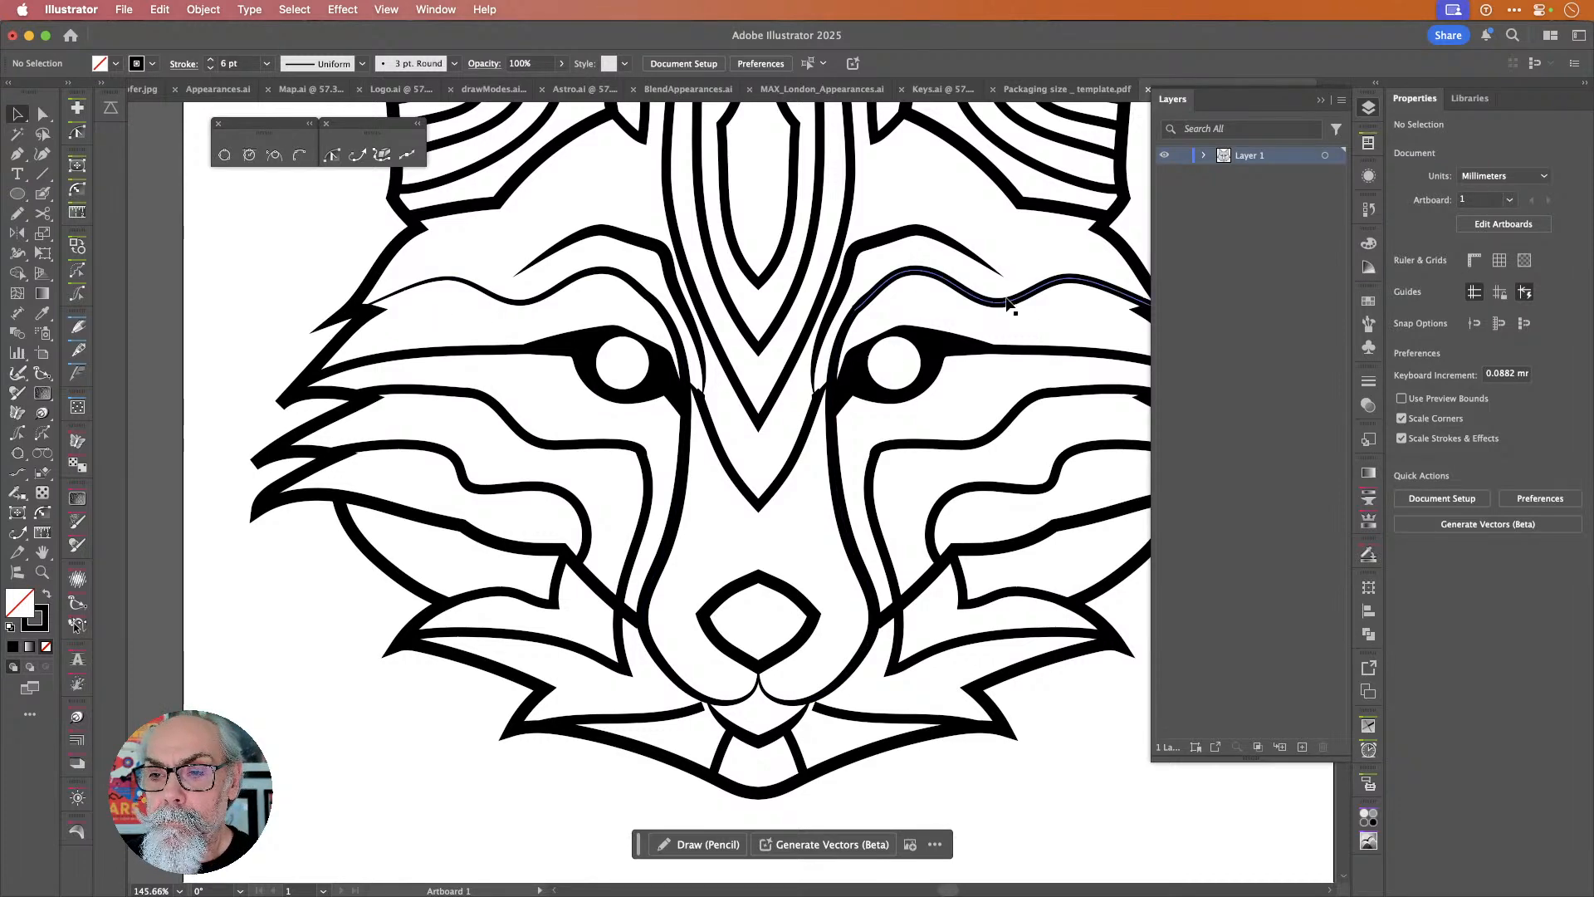
pyautogui.hscroll(5, 1009, 306)
pyautogui.scroll(-1, 1009, 306)
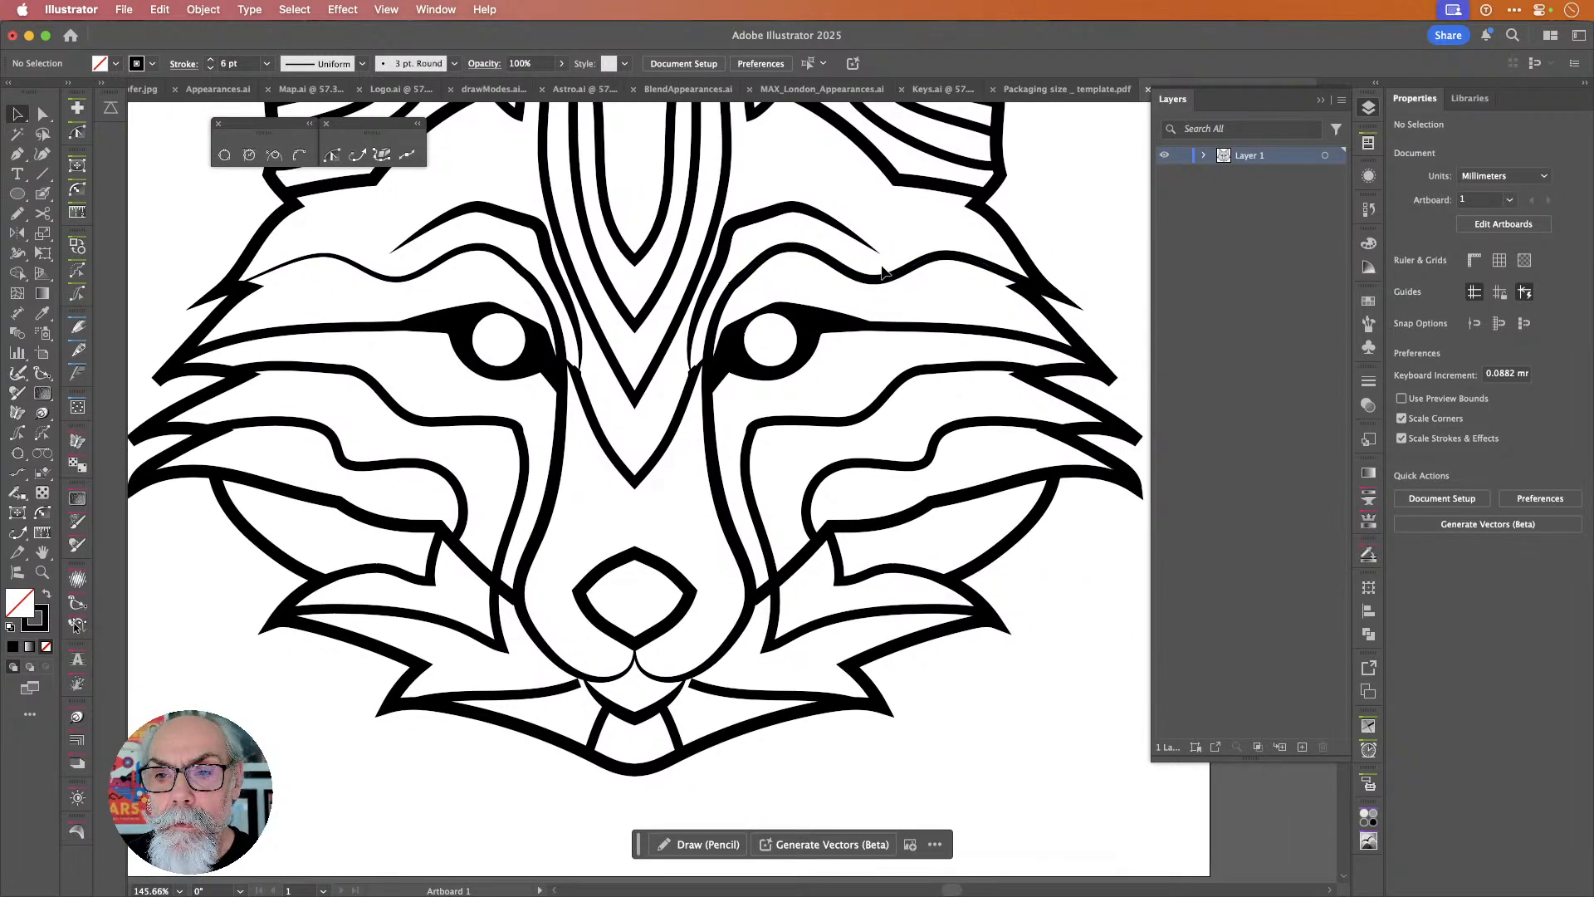
pyautogui.click(882, 283)
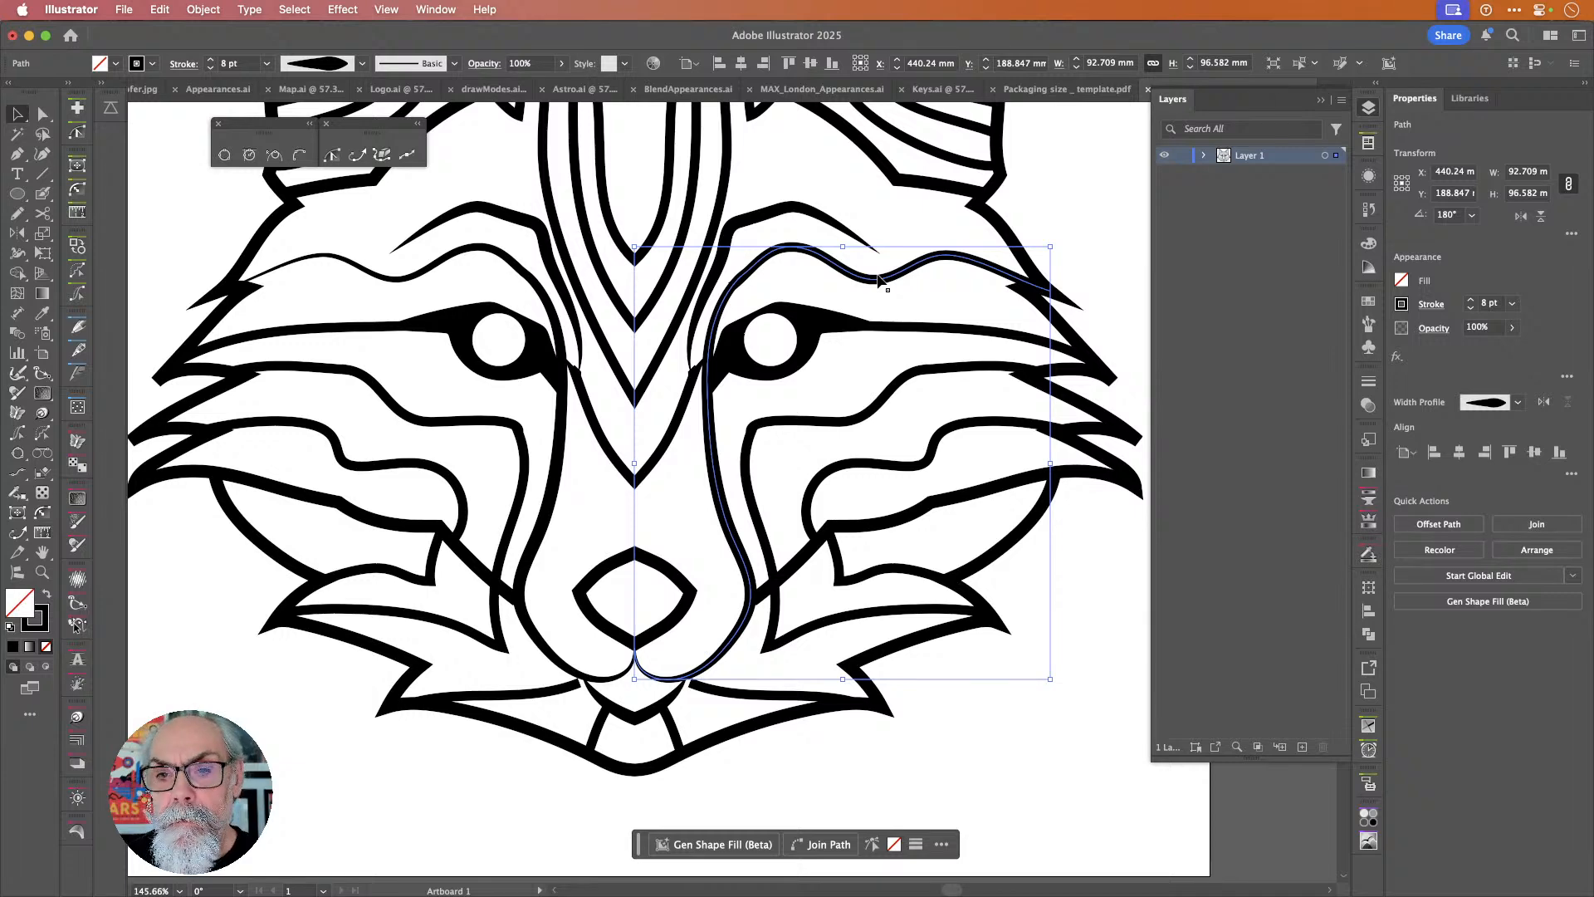
pyautogui.press('Delete')
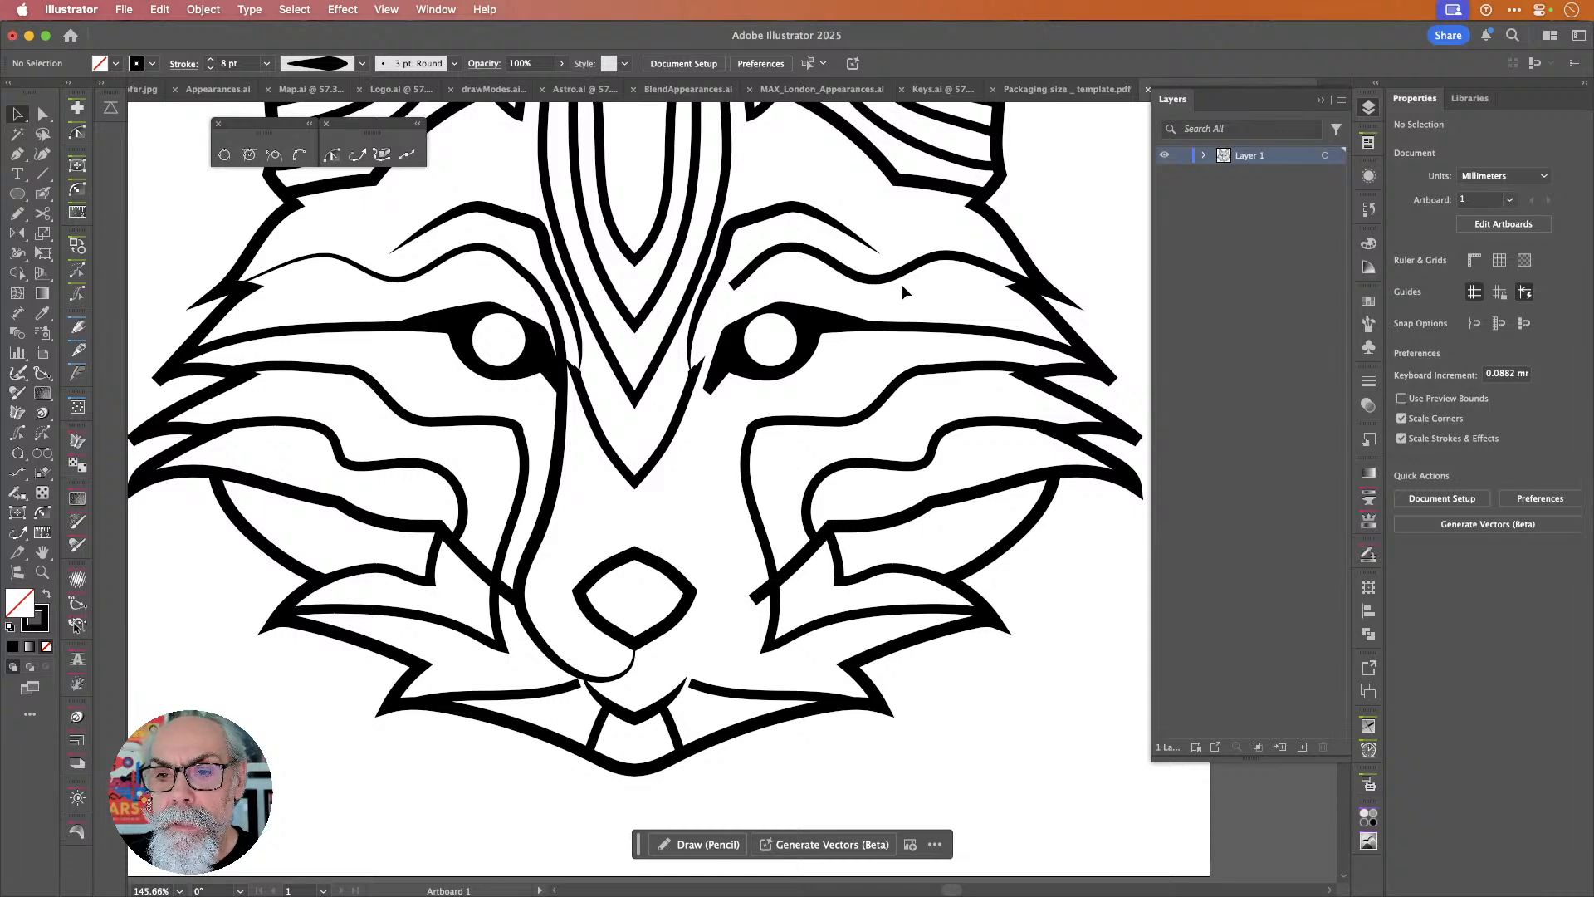
# Delete the right-hand wavy line that runs above the eye to the outer fur tip.
pyautogui.click(890, 281)
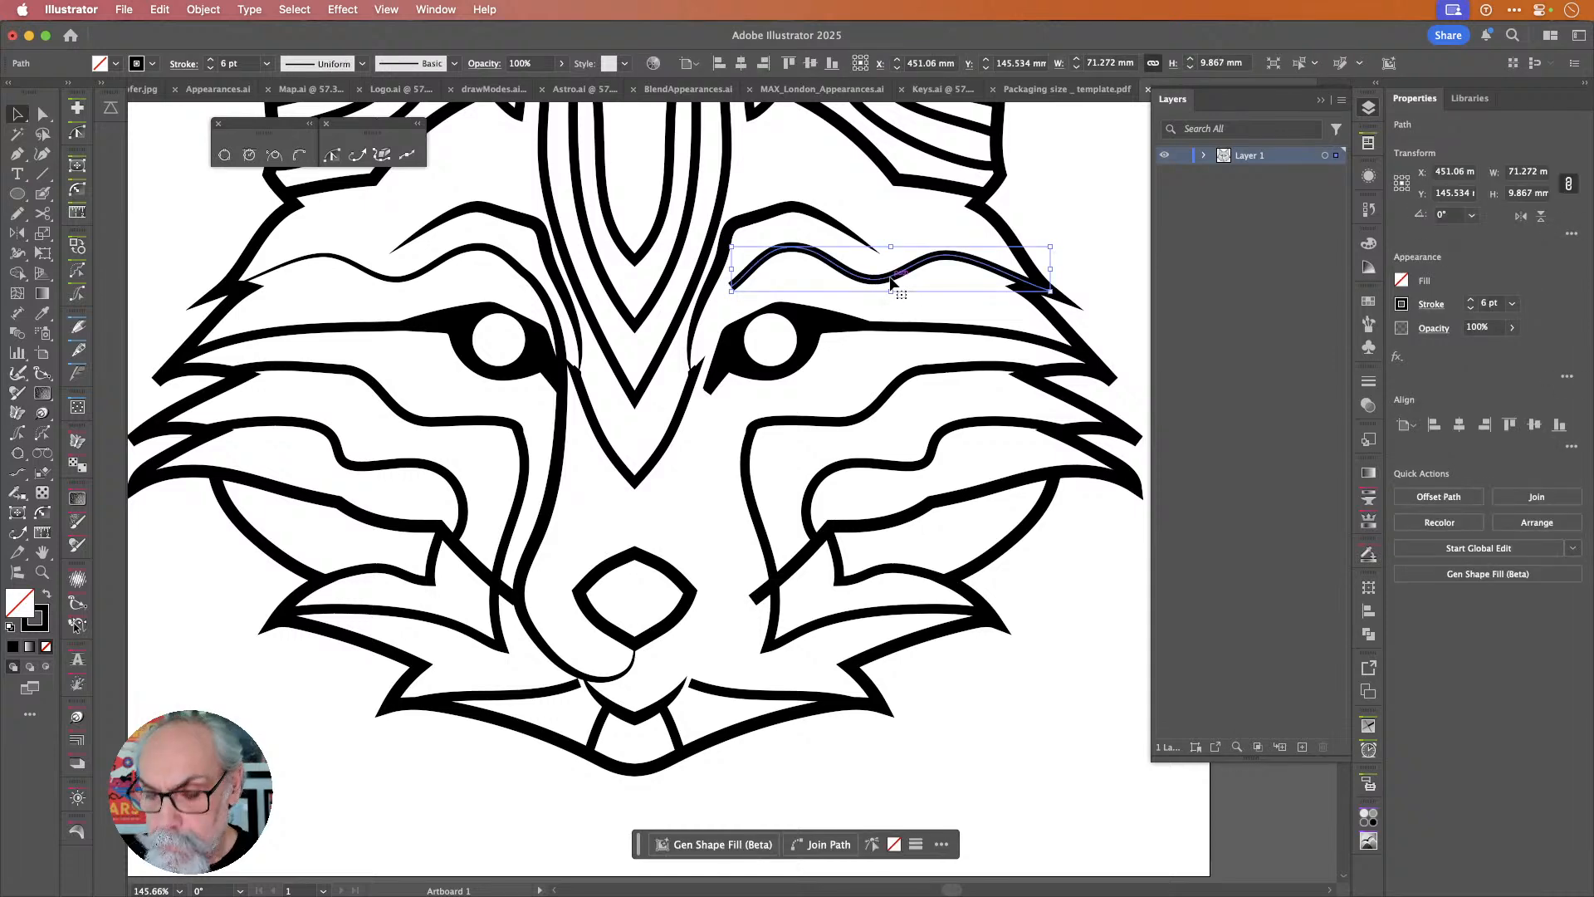
pyautogui.press('Delete')
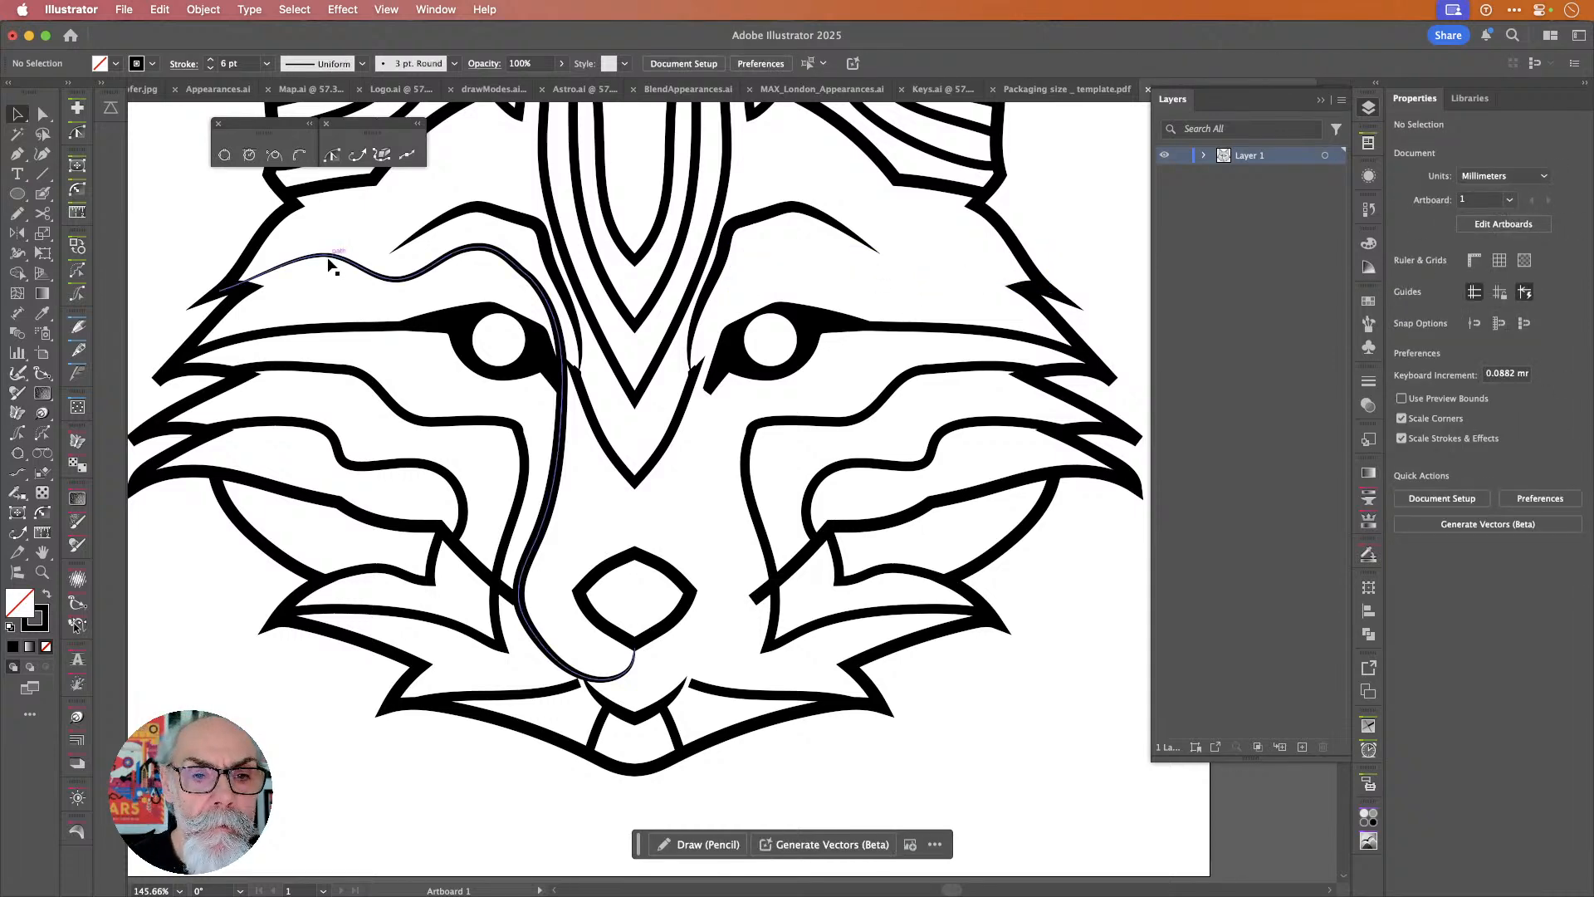
# Move the outer end anchor of the left tapered brow-to-muzzle line into the fur tip's point and angle its handle for a smoother curve.
pyautogui.click(353, 259)
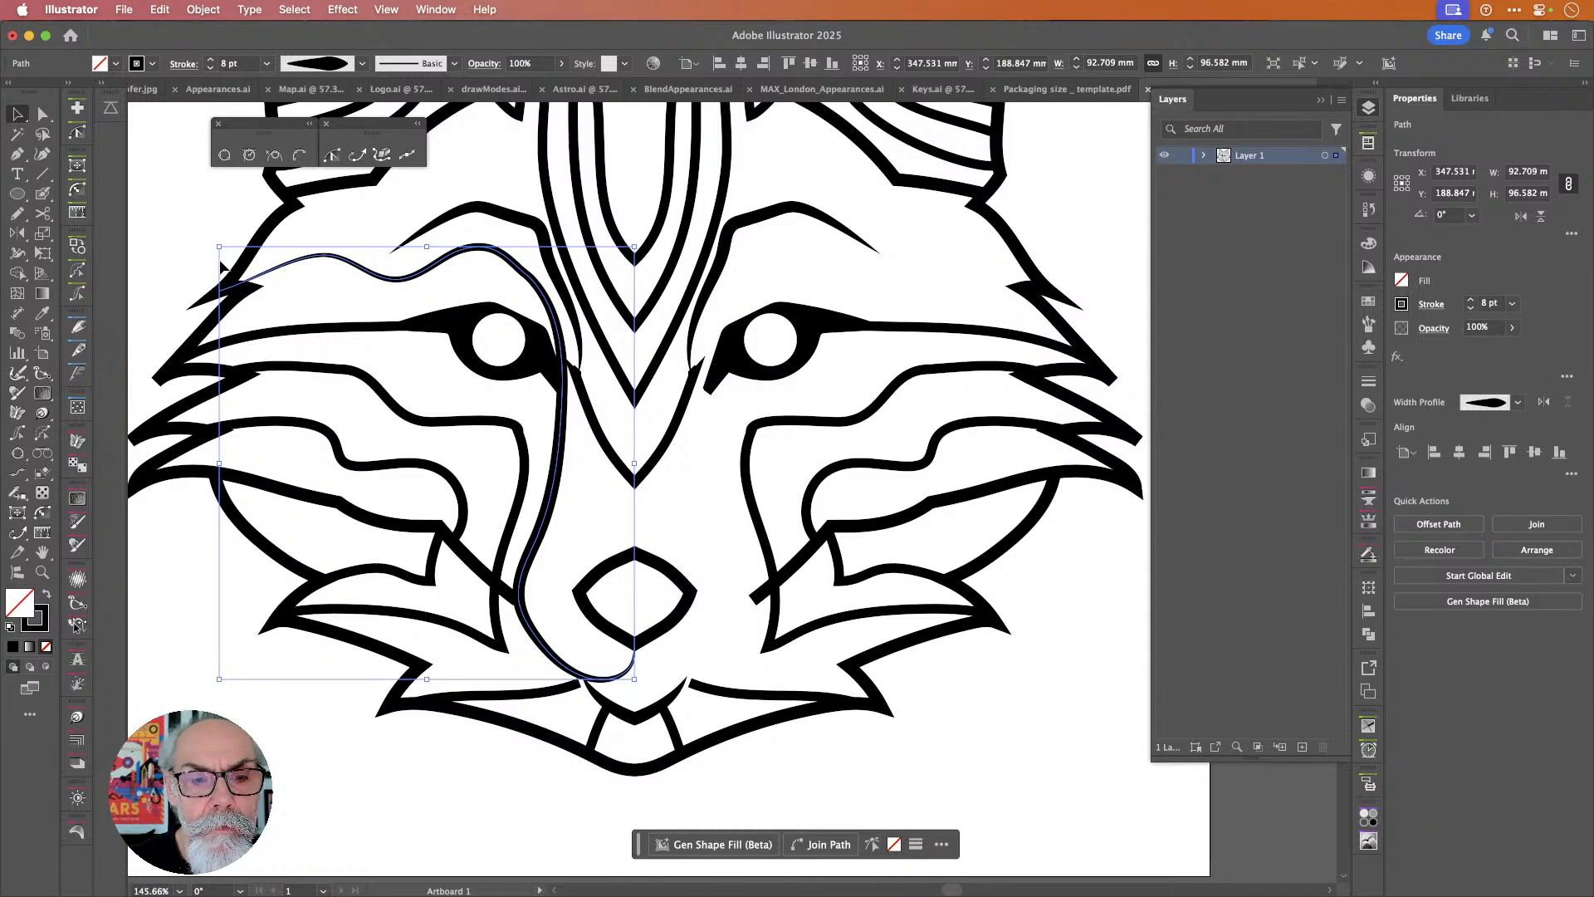
pyautogui.scroll(5, 222, 265)
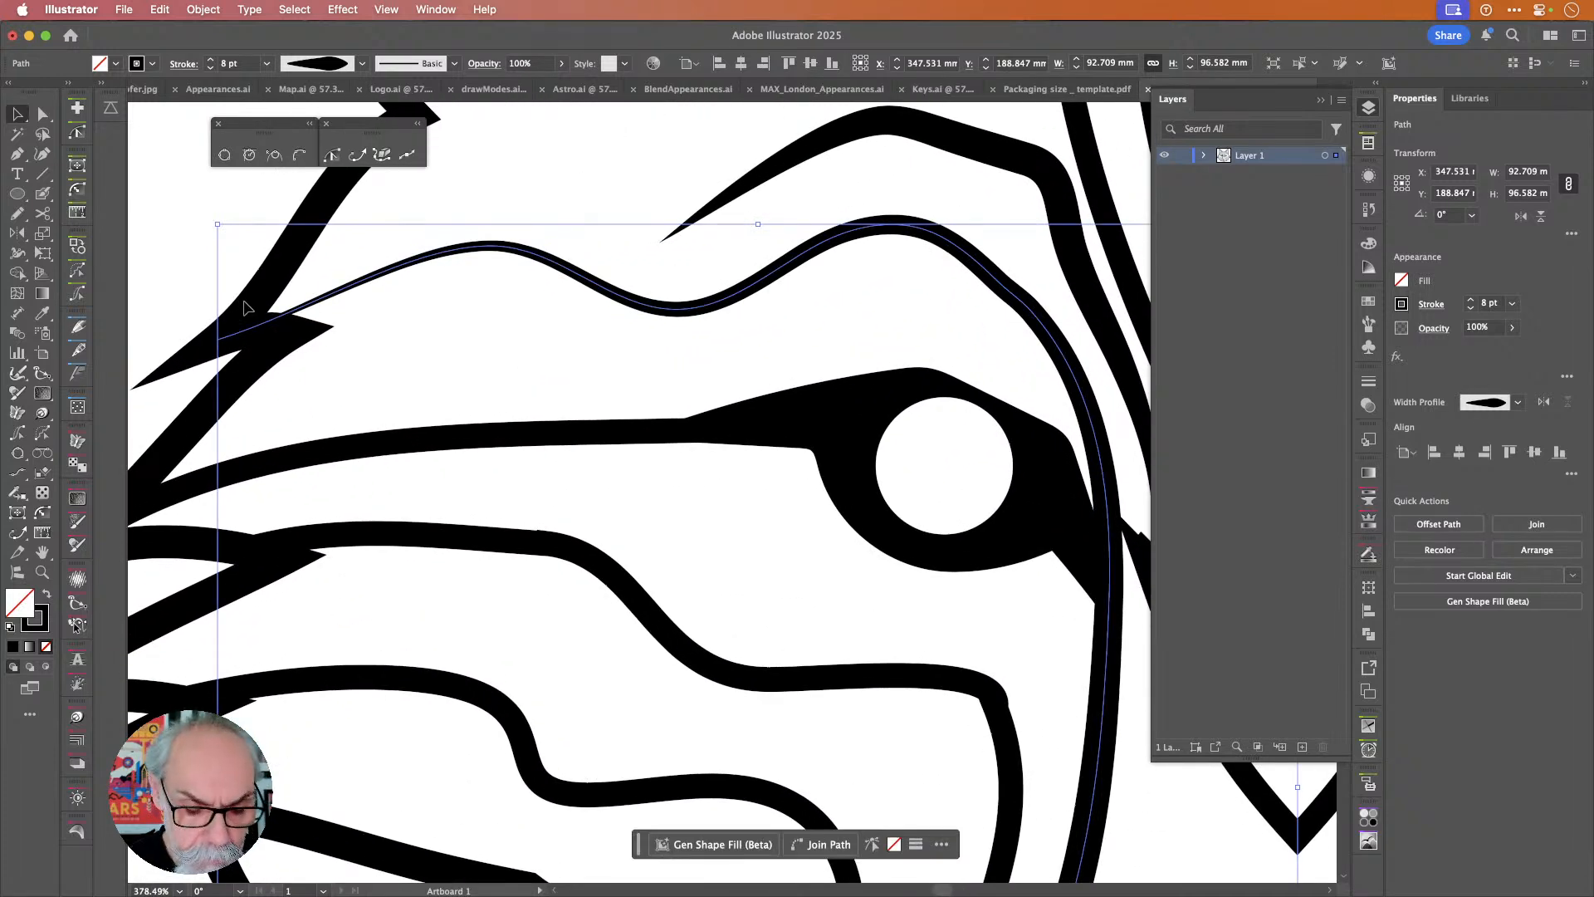
pyautogui.press('a')
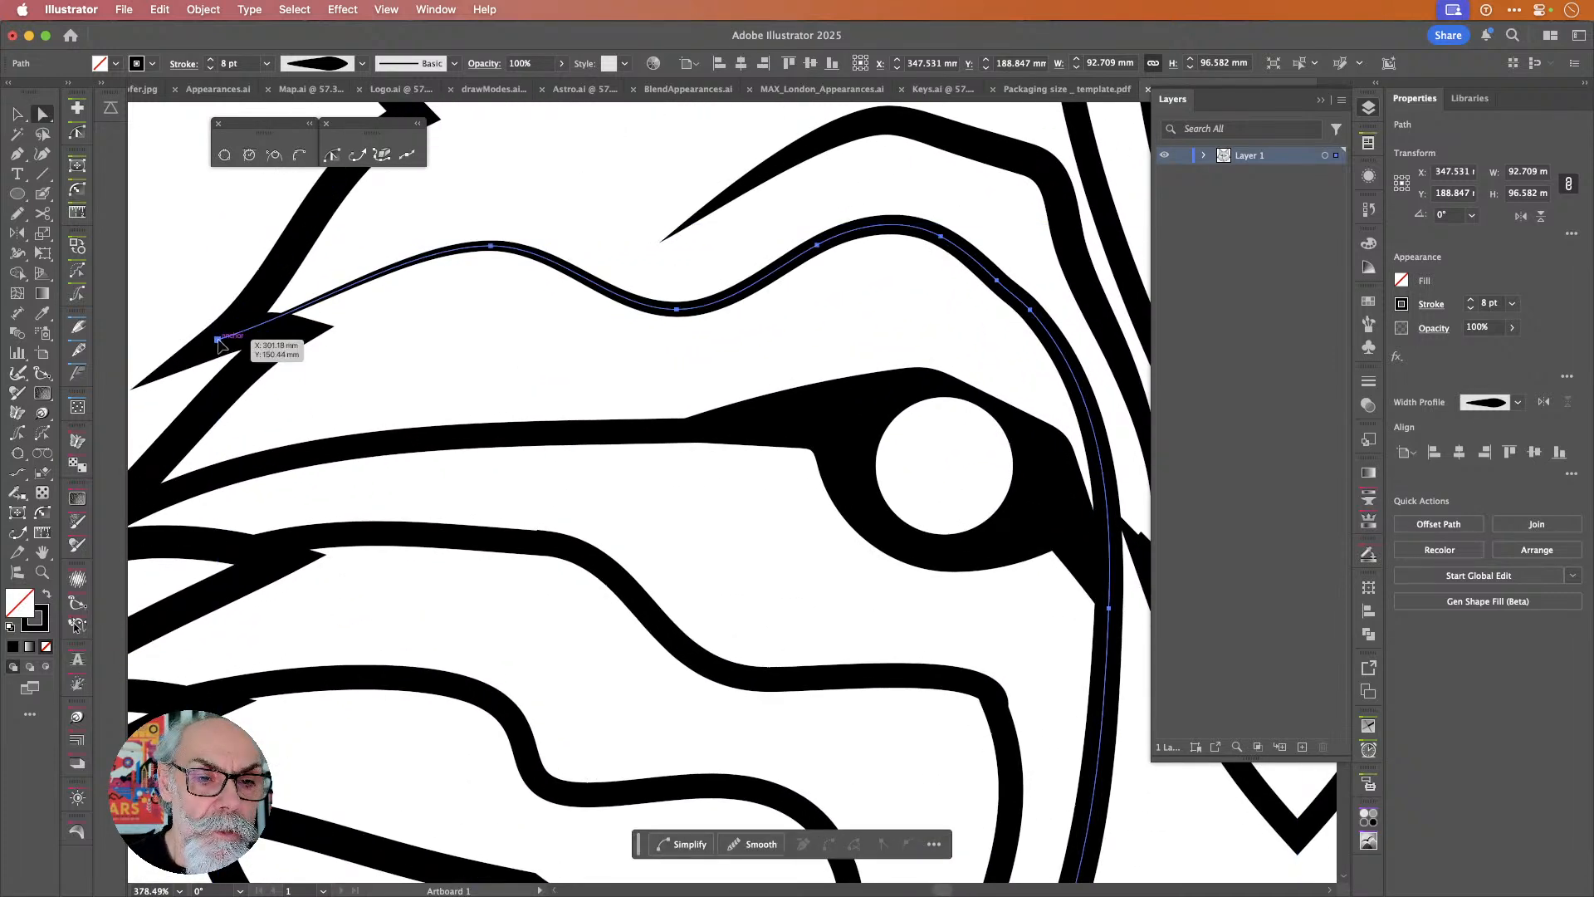
pyautogui.moveTo(218, 341); pyautogui.dragTo(295, 332)
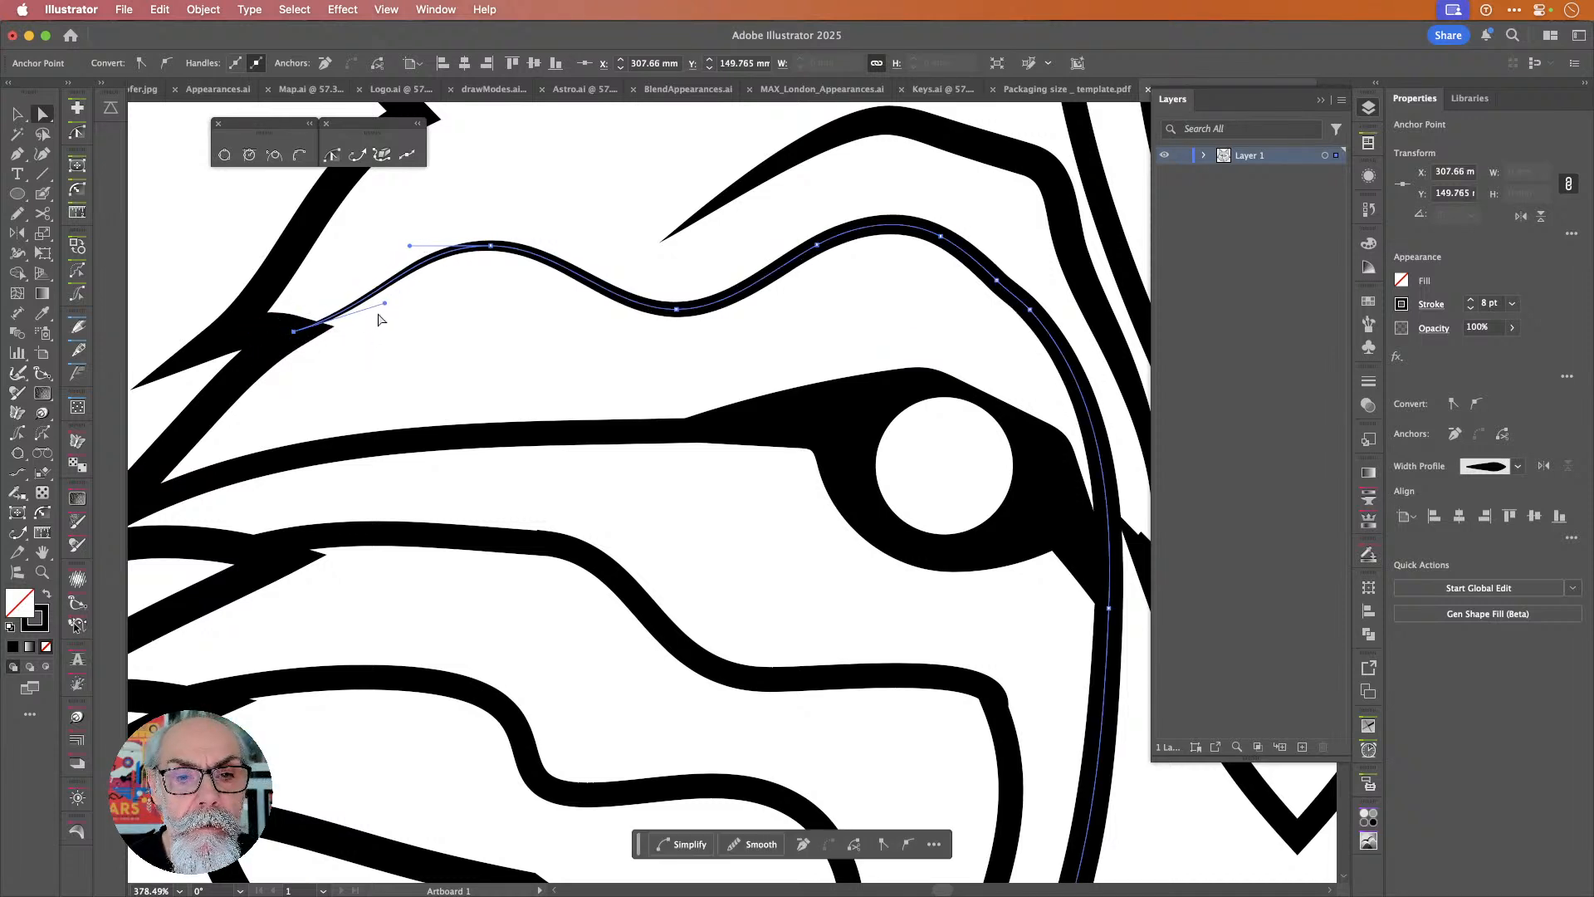
pyautogui.moveTo(382, 304); pyautogui.dragTo(366, 285)
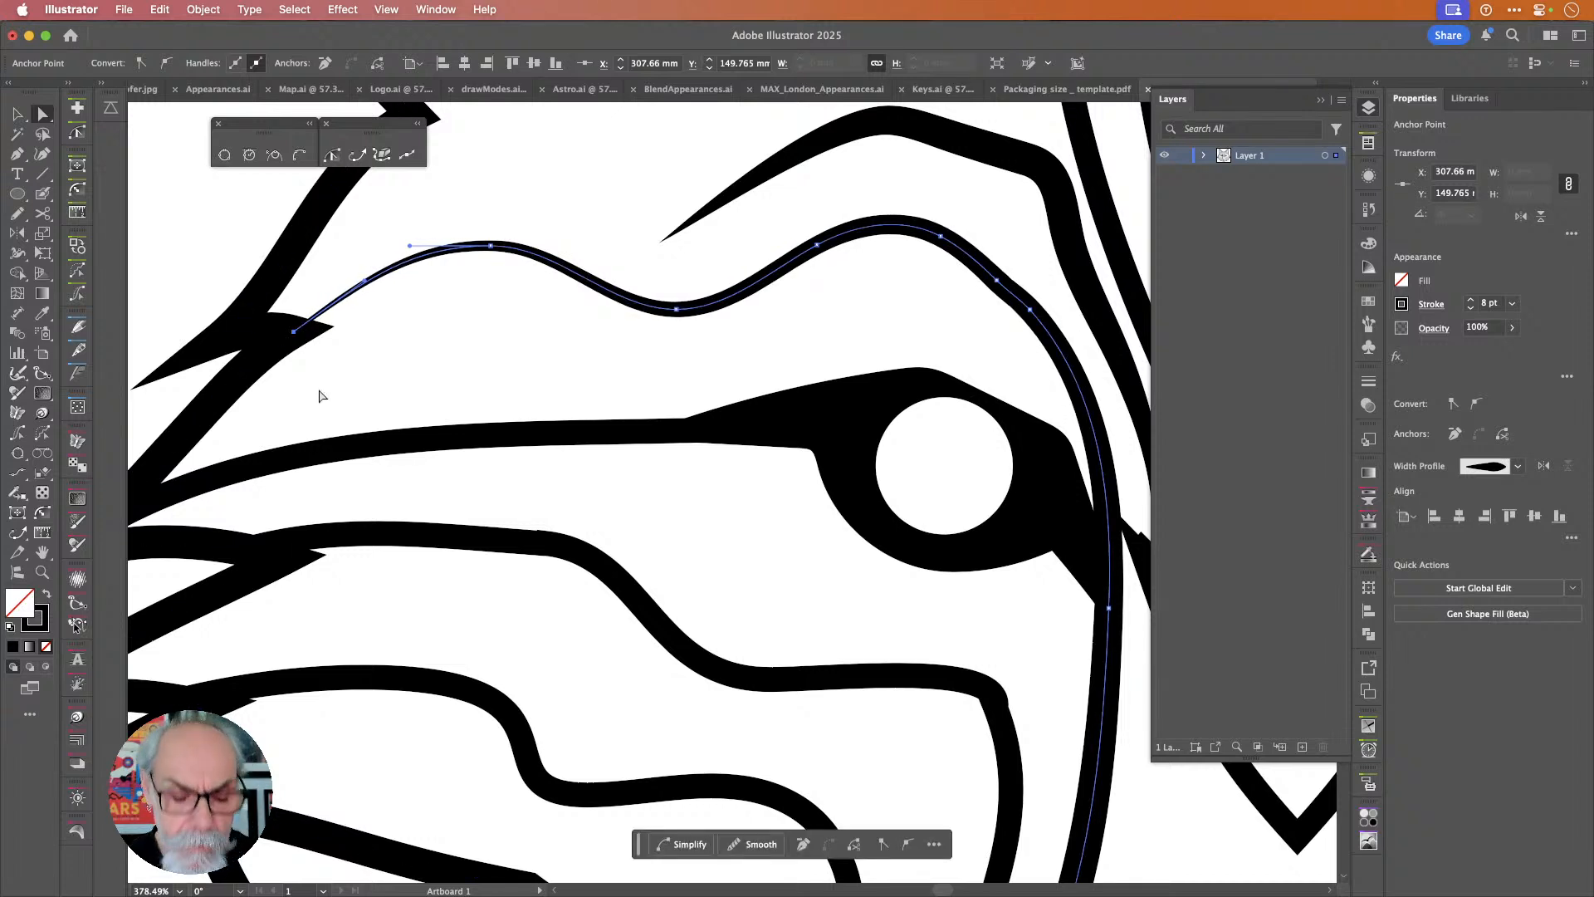
# Widen the left line's thin outer end with the Width tool and thicken the stroke slightly further along the curve to match the fur outline.
pyautogui.hotkey('shift', 'w')
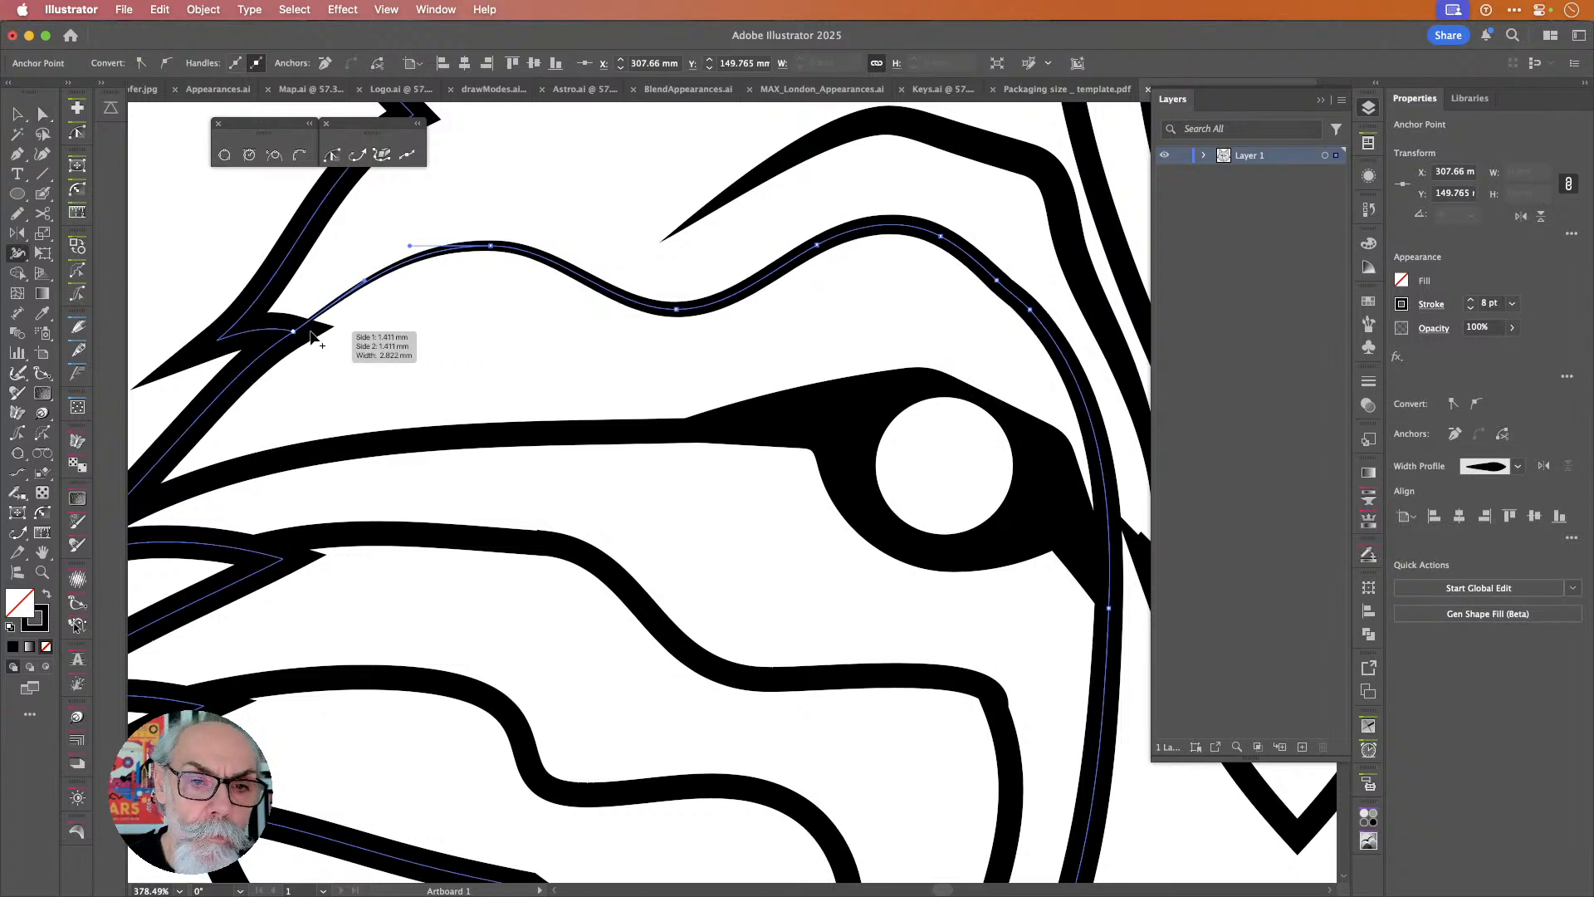
pyautogui.doubleClick(490, 247)
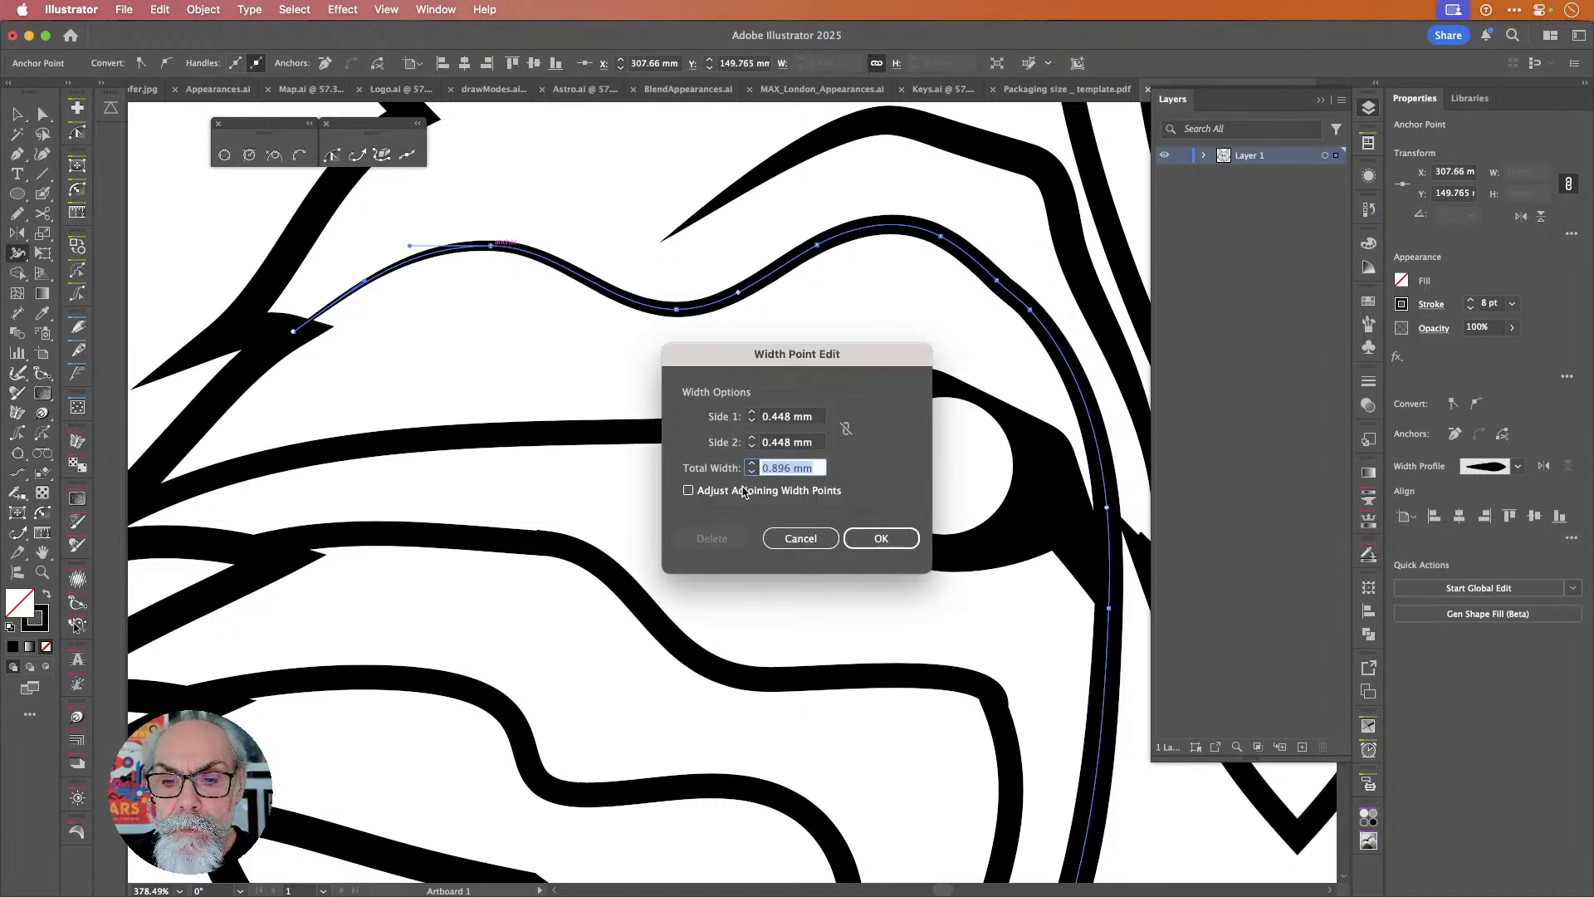
pyautogui.click(883, 537)
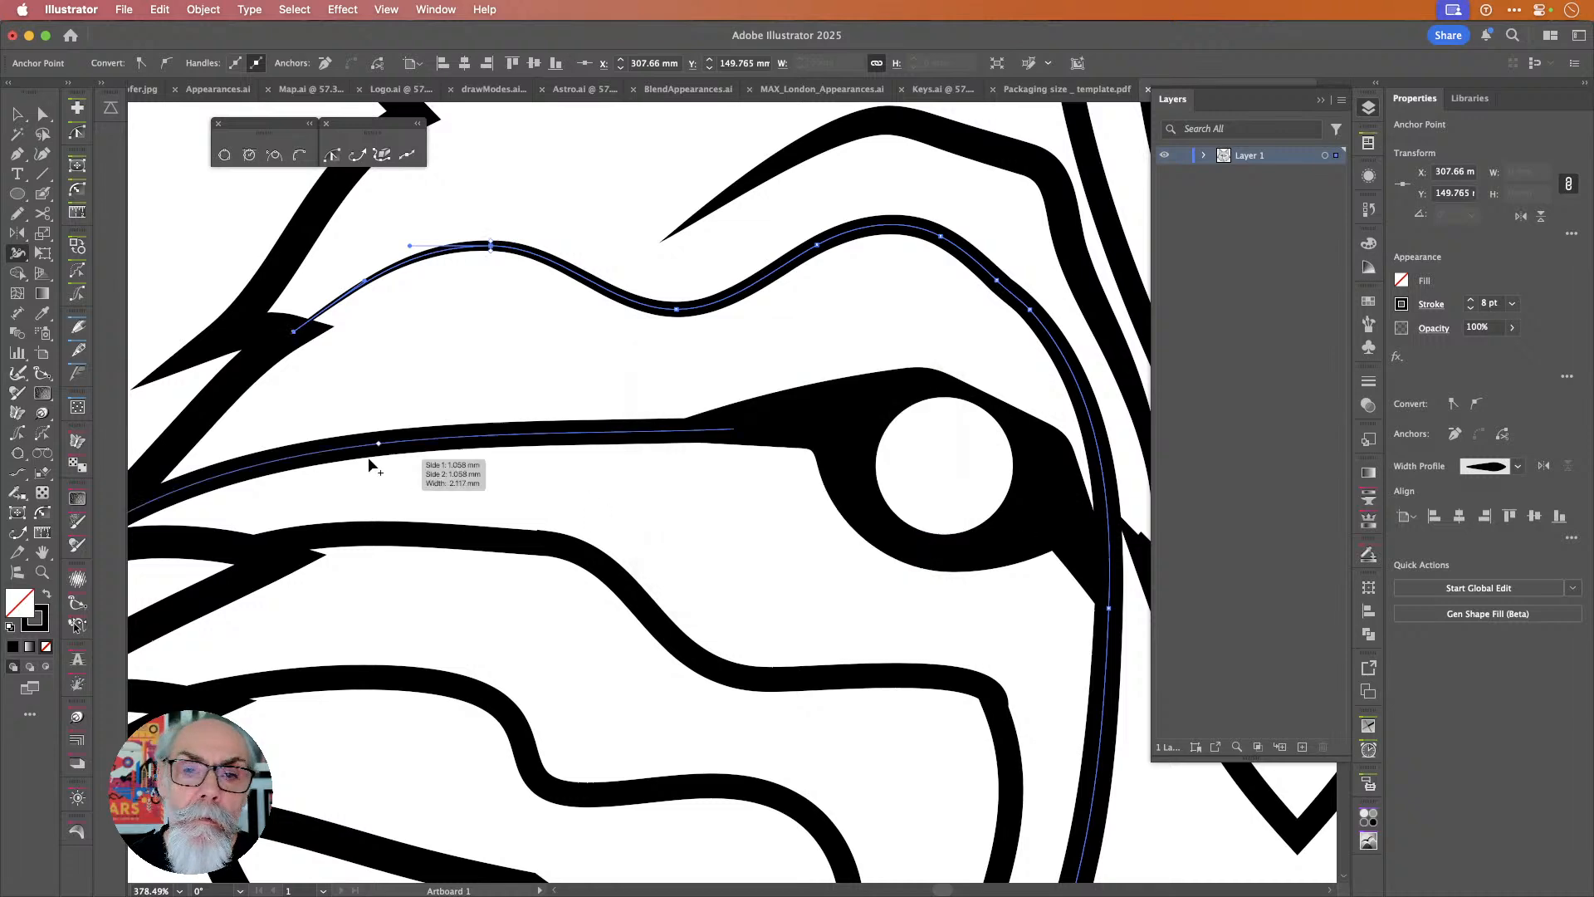
pyautogui.click(295, 332)
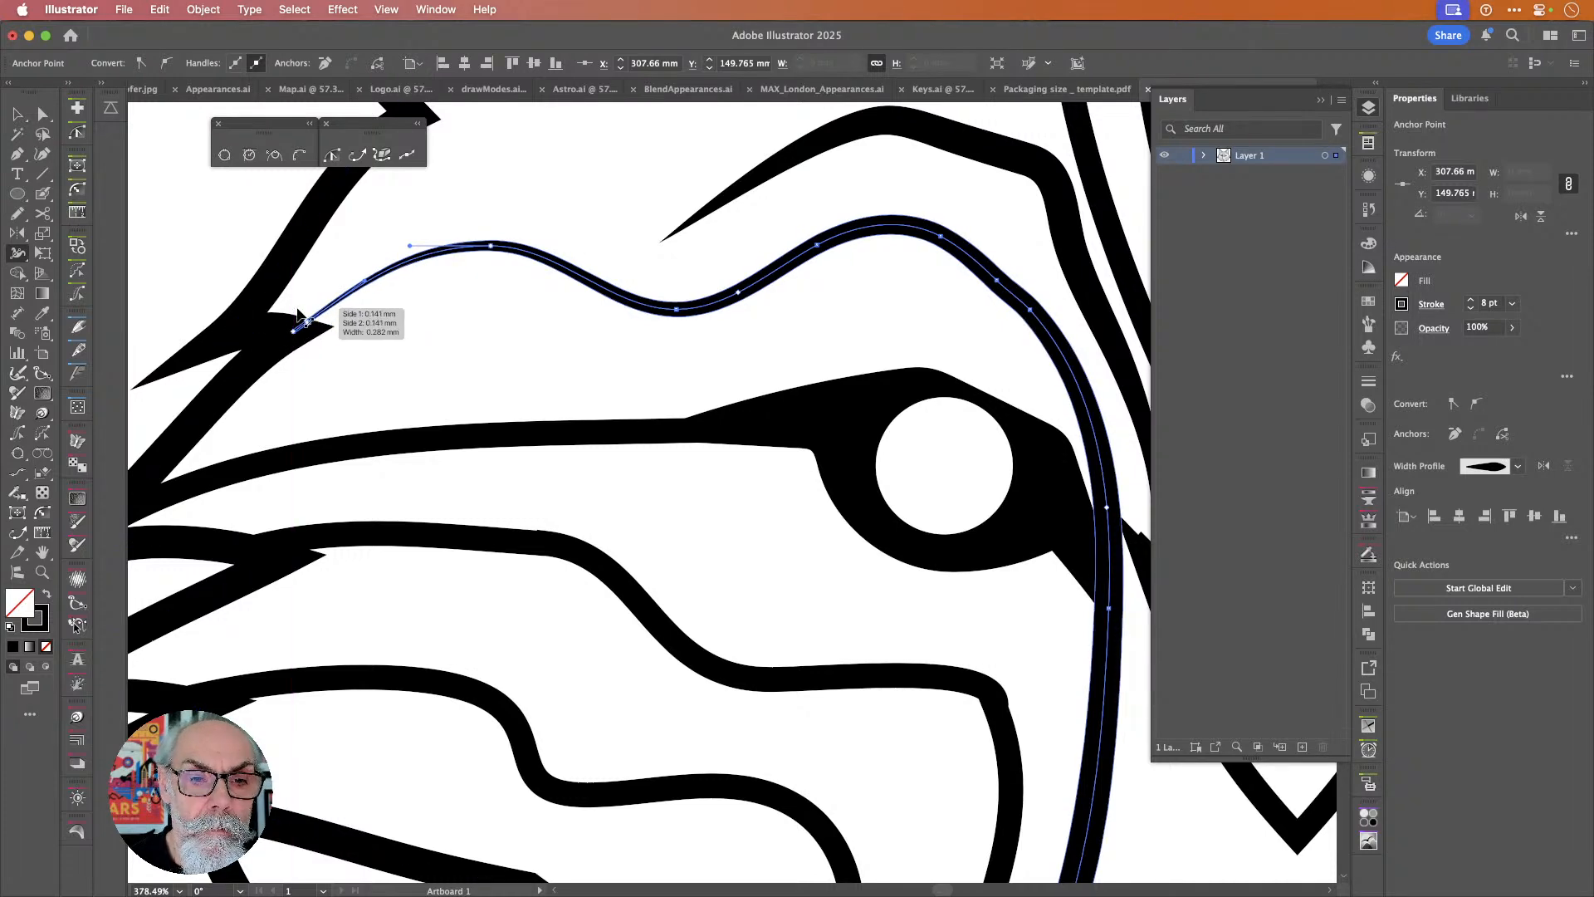
pyautogui.scroll(6, 284, 330)
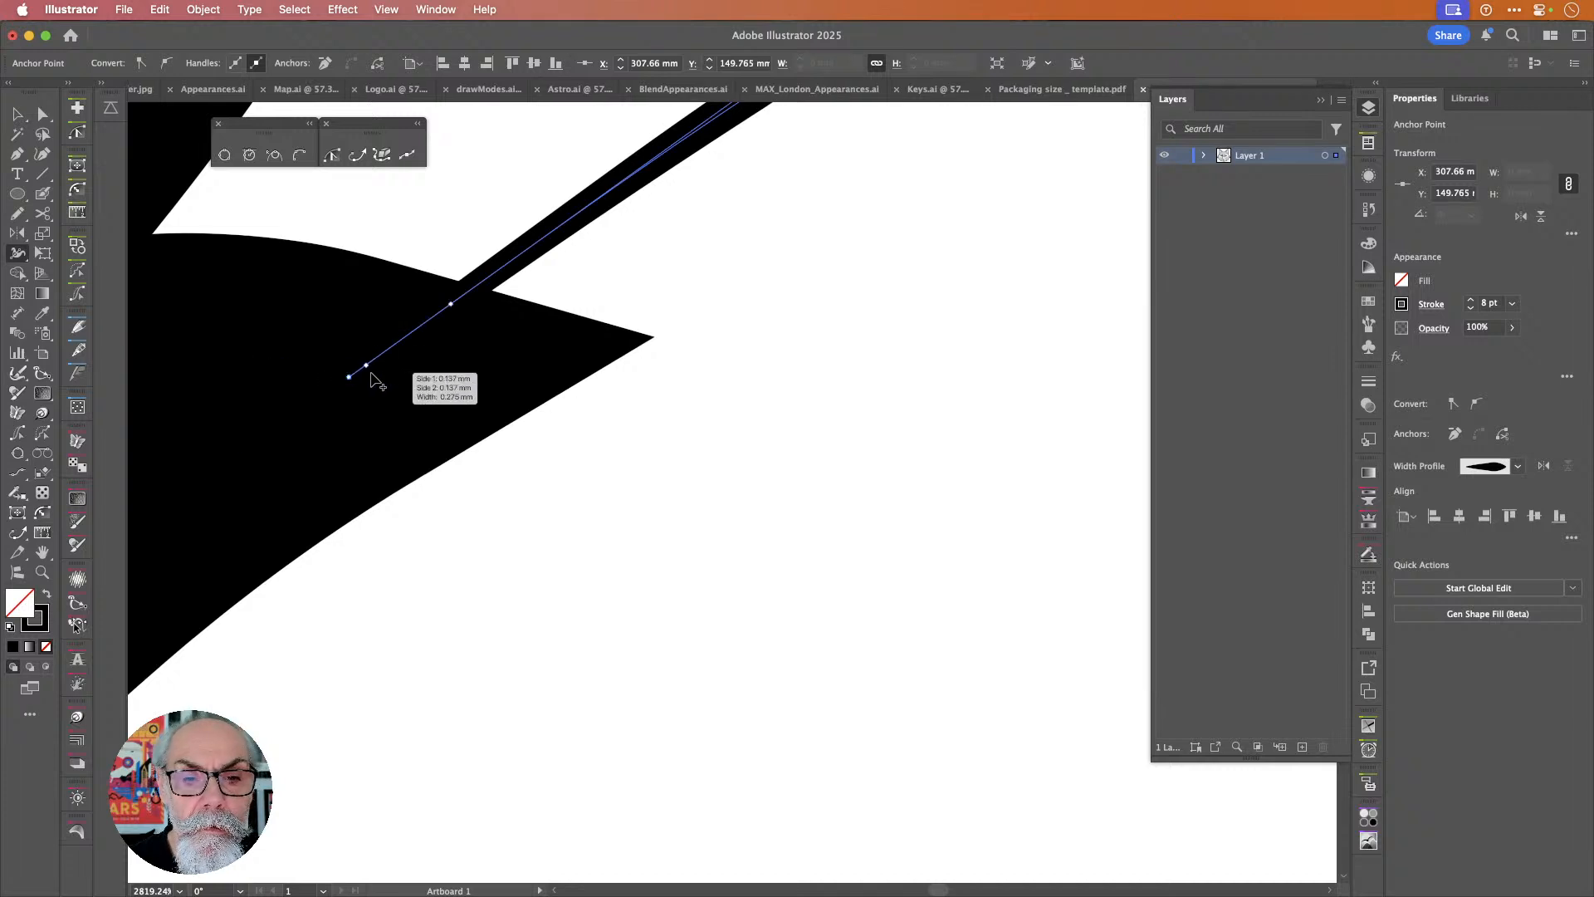
pyautogui.moveTo(347, 380); pyautogui.dragTo(391, 431)
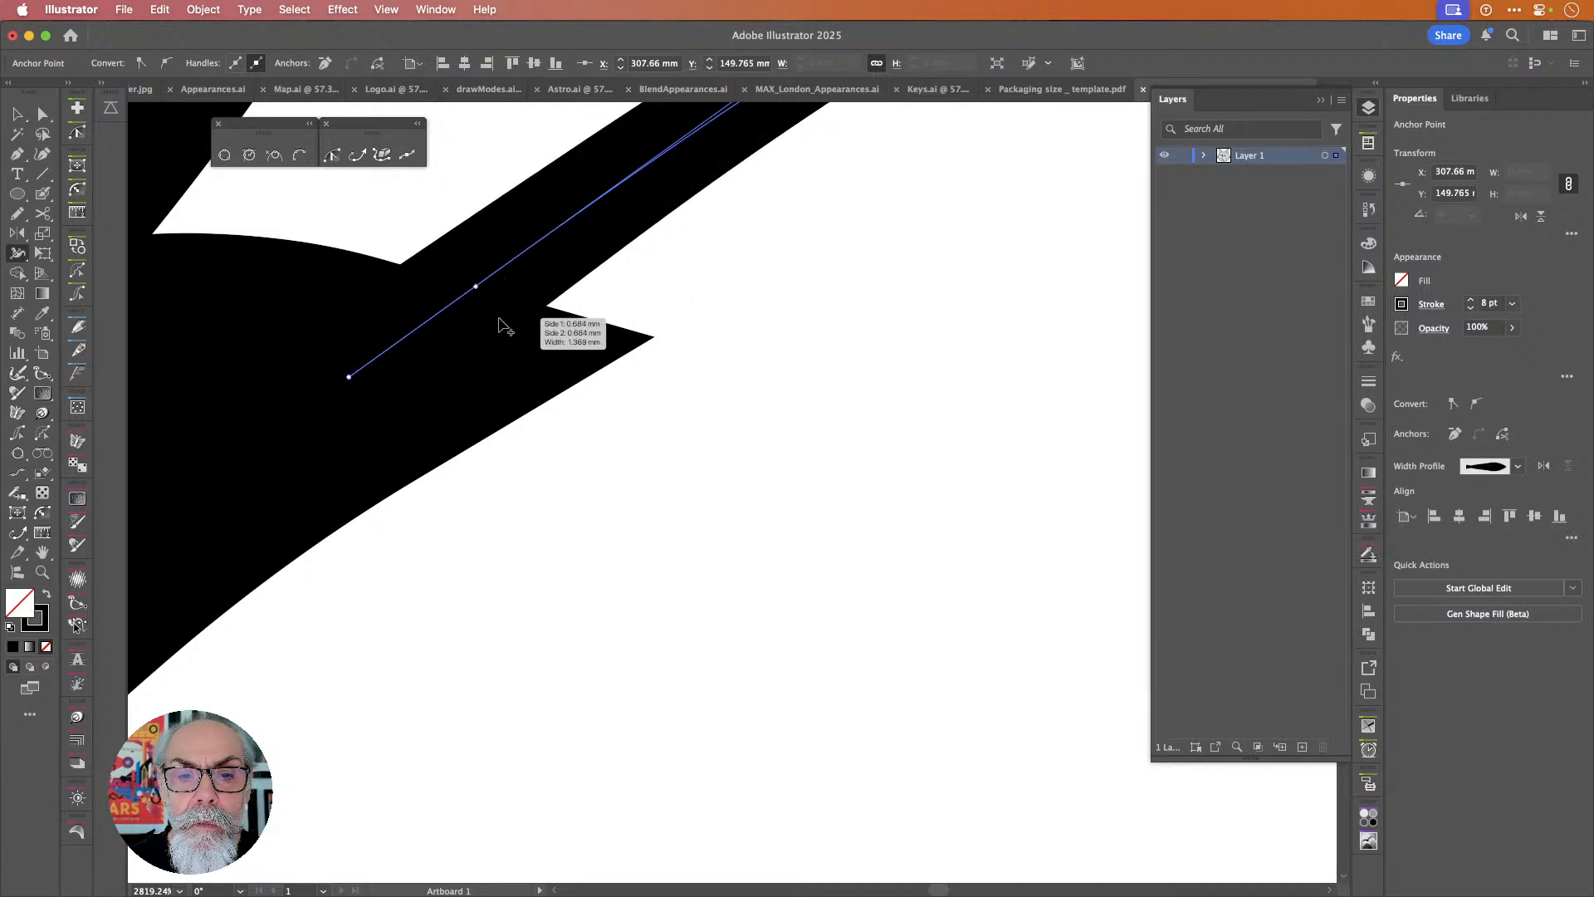
pyautogui.scroll(-8, 502, 324)
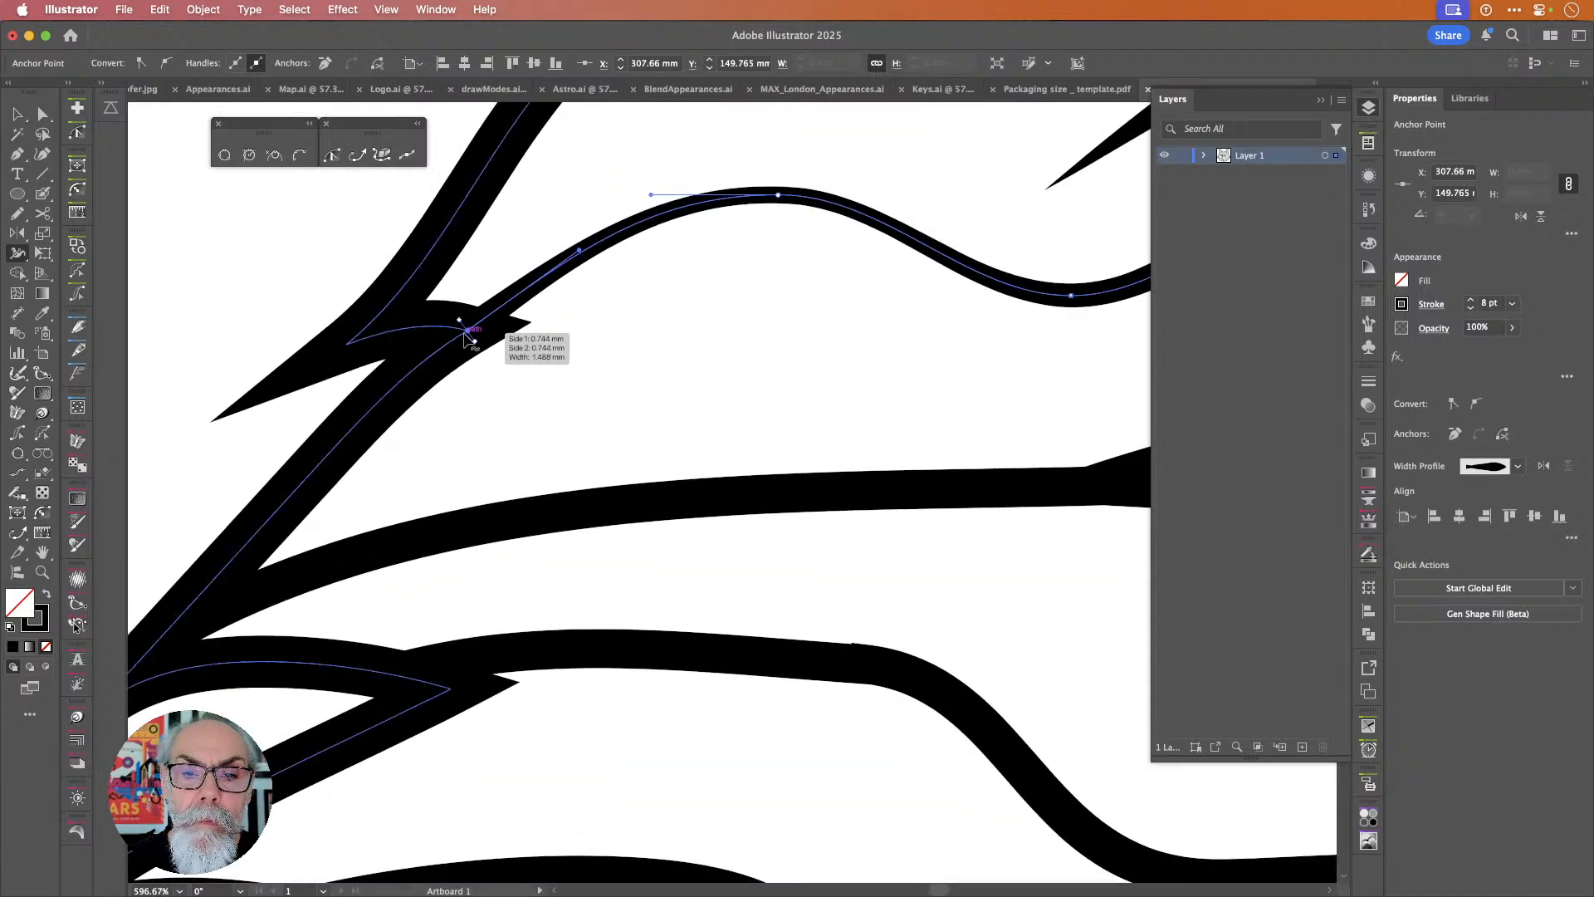
pyautogui.moveTo(473, 344); pyautogui.dragTo(482, 352)
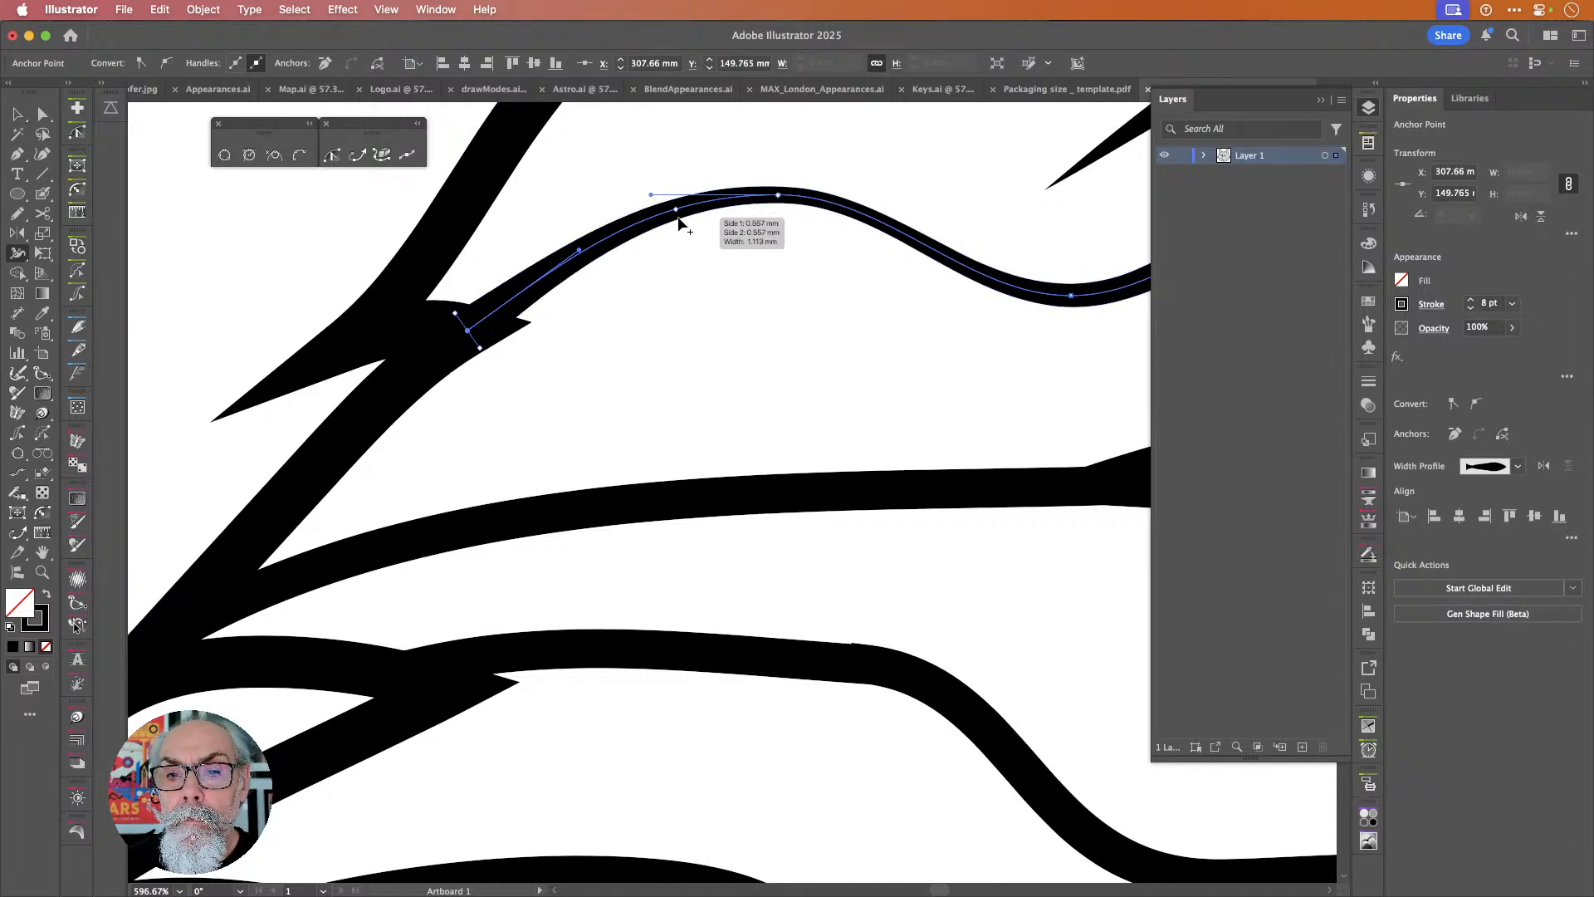
pyautogui.moveTo(665, 226)
pyautogui.mouseDown()
pyautogui.moveTo(675, 244)
pyautogui.moveTo(670, 228)
pyautogui.mouseUp()
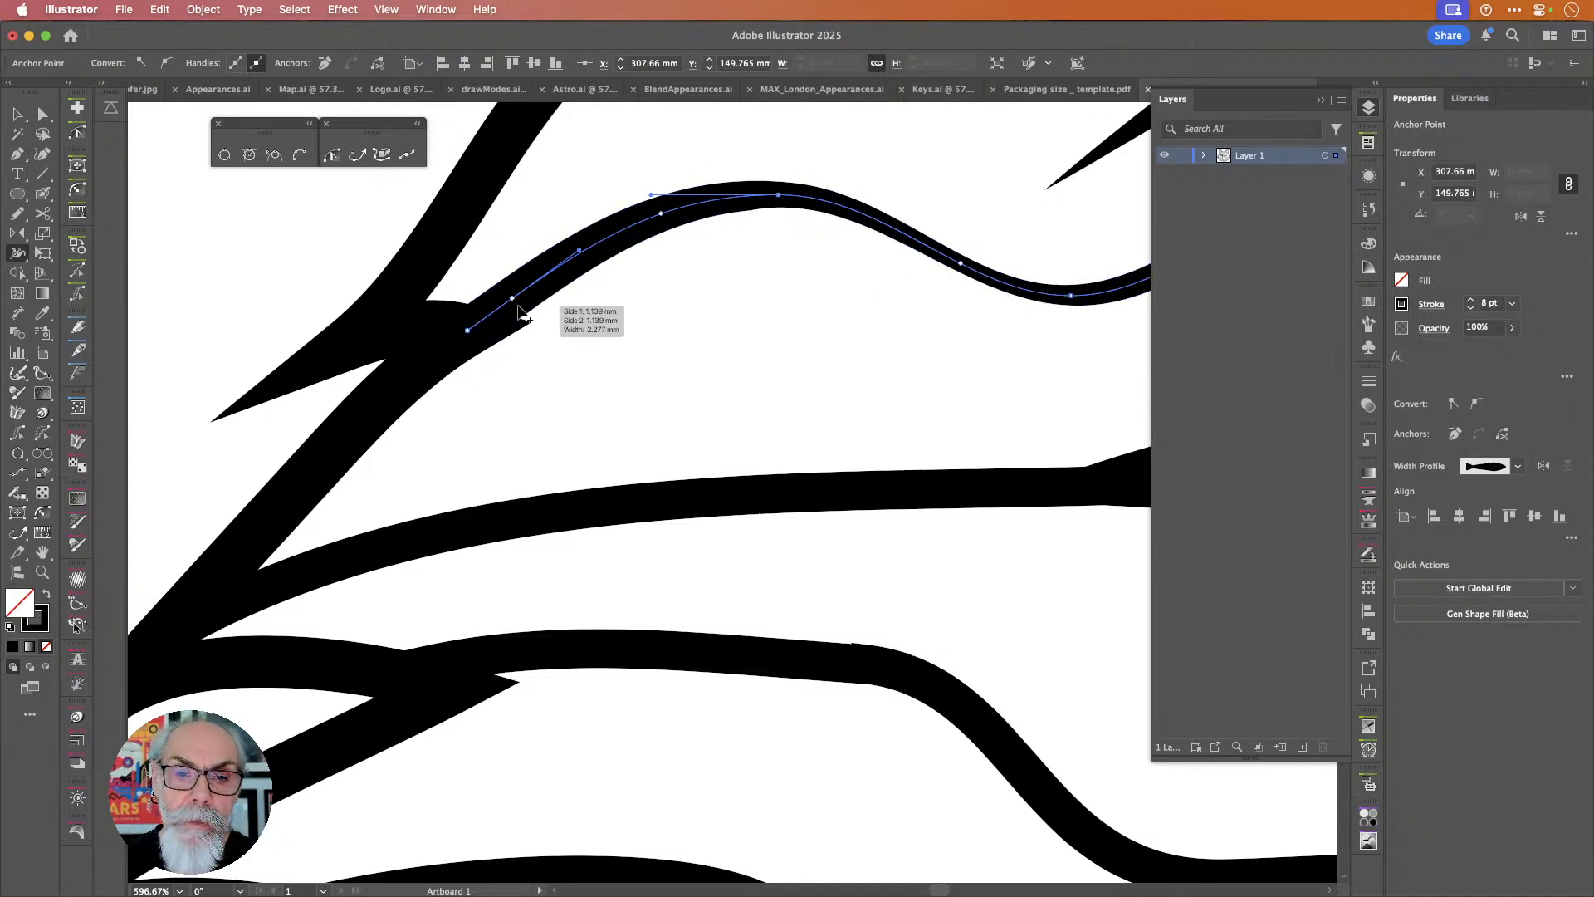
pyautogui.moveTo(479, 355); pyautogui.dragTo(477, 350)
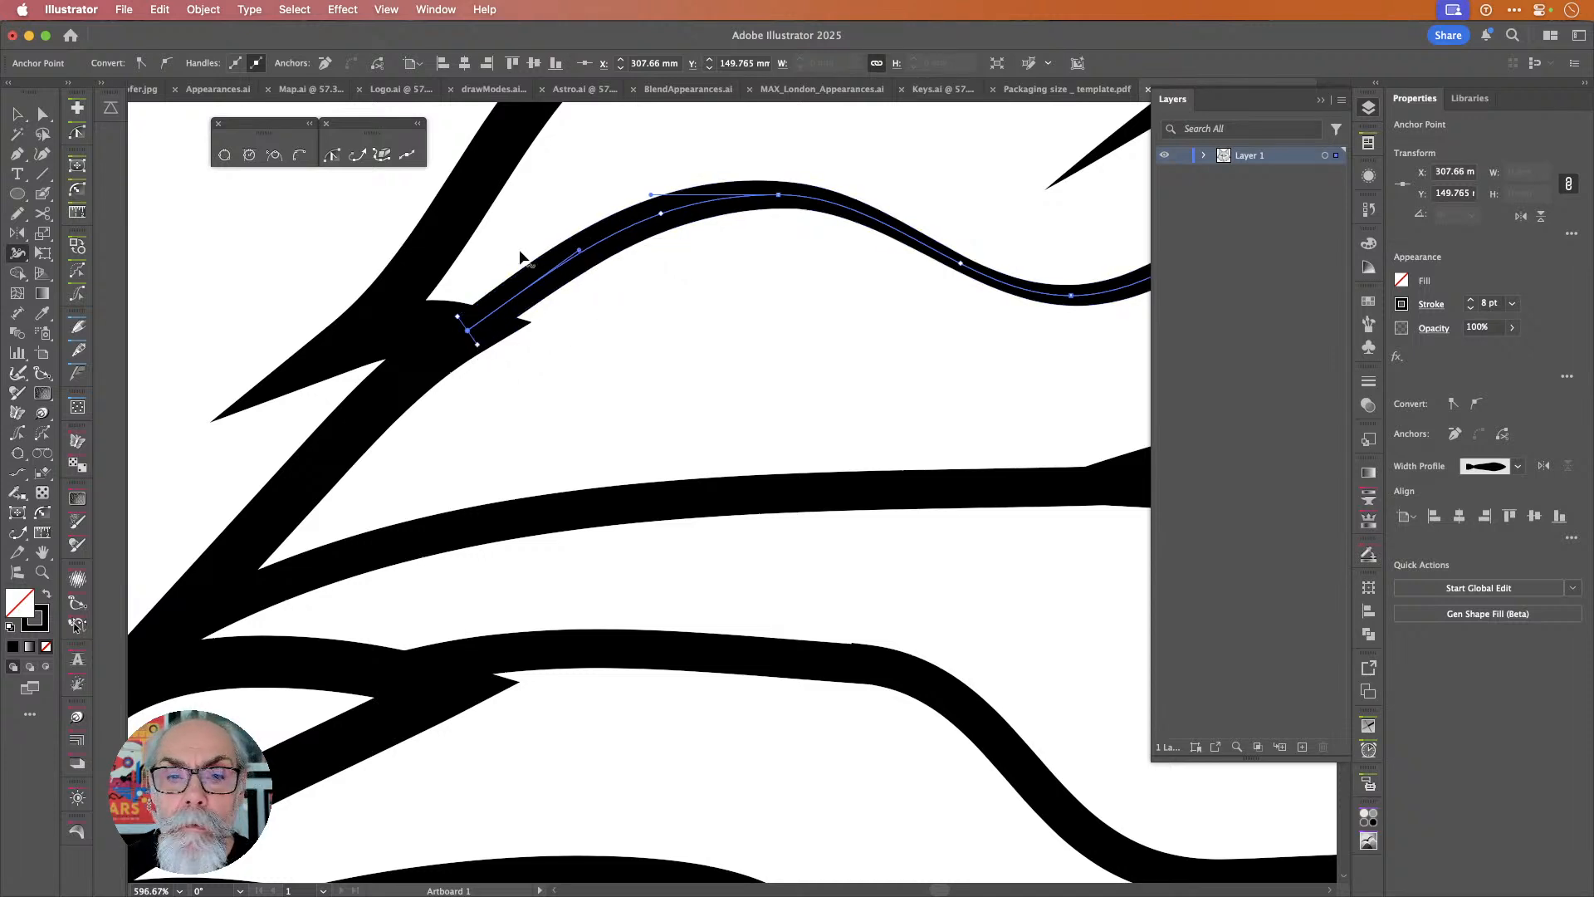
# Nudge the left line's outer end anchor inward and lower its handle so the stroke flows out of the fur tip, and deselect.
pyautogui.click(43, 116)
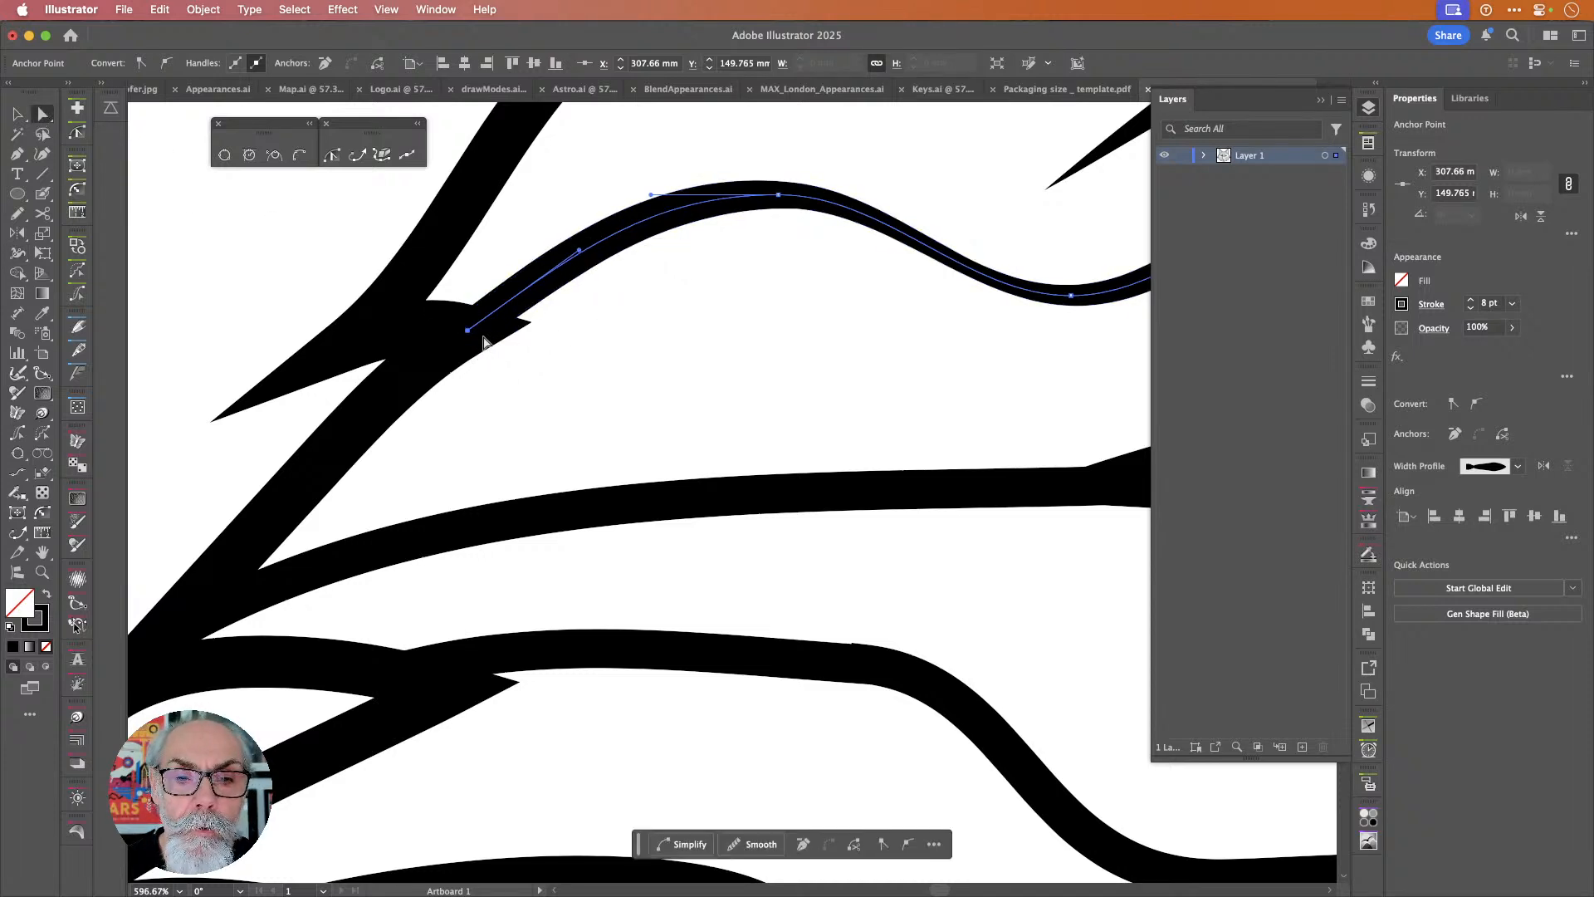
pyautogui.moveTo(469, 335); pyautogui.dragTo(483, 335)
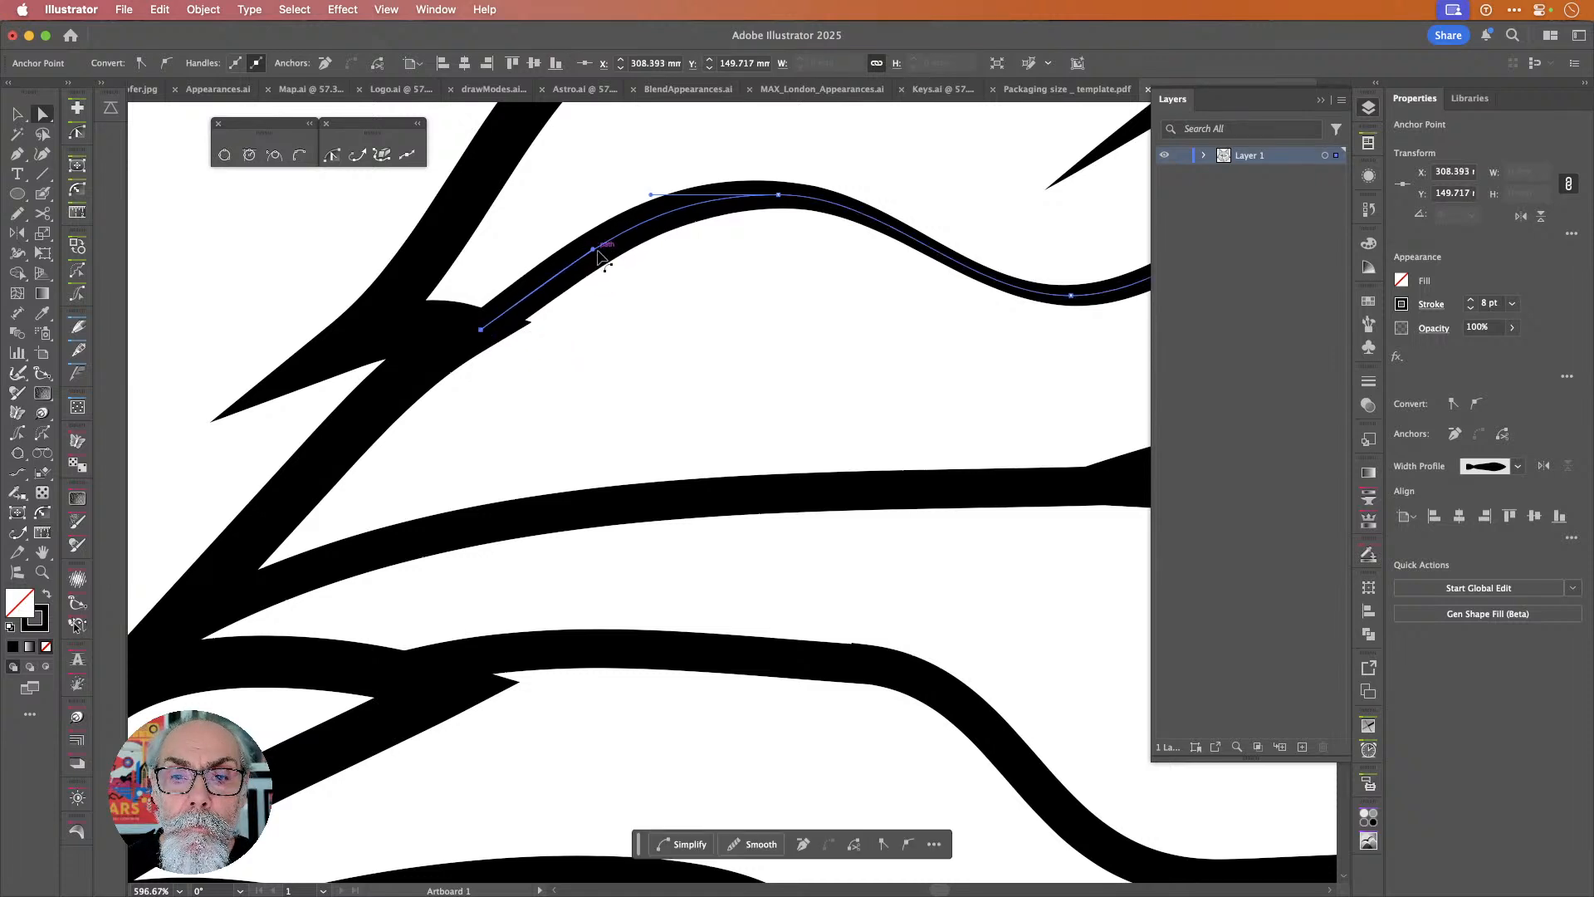
pyautogui.moveTo(595, 249); pyautogui.dragTo(605, 273)
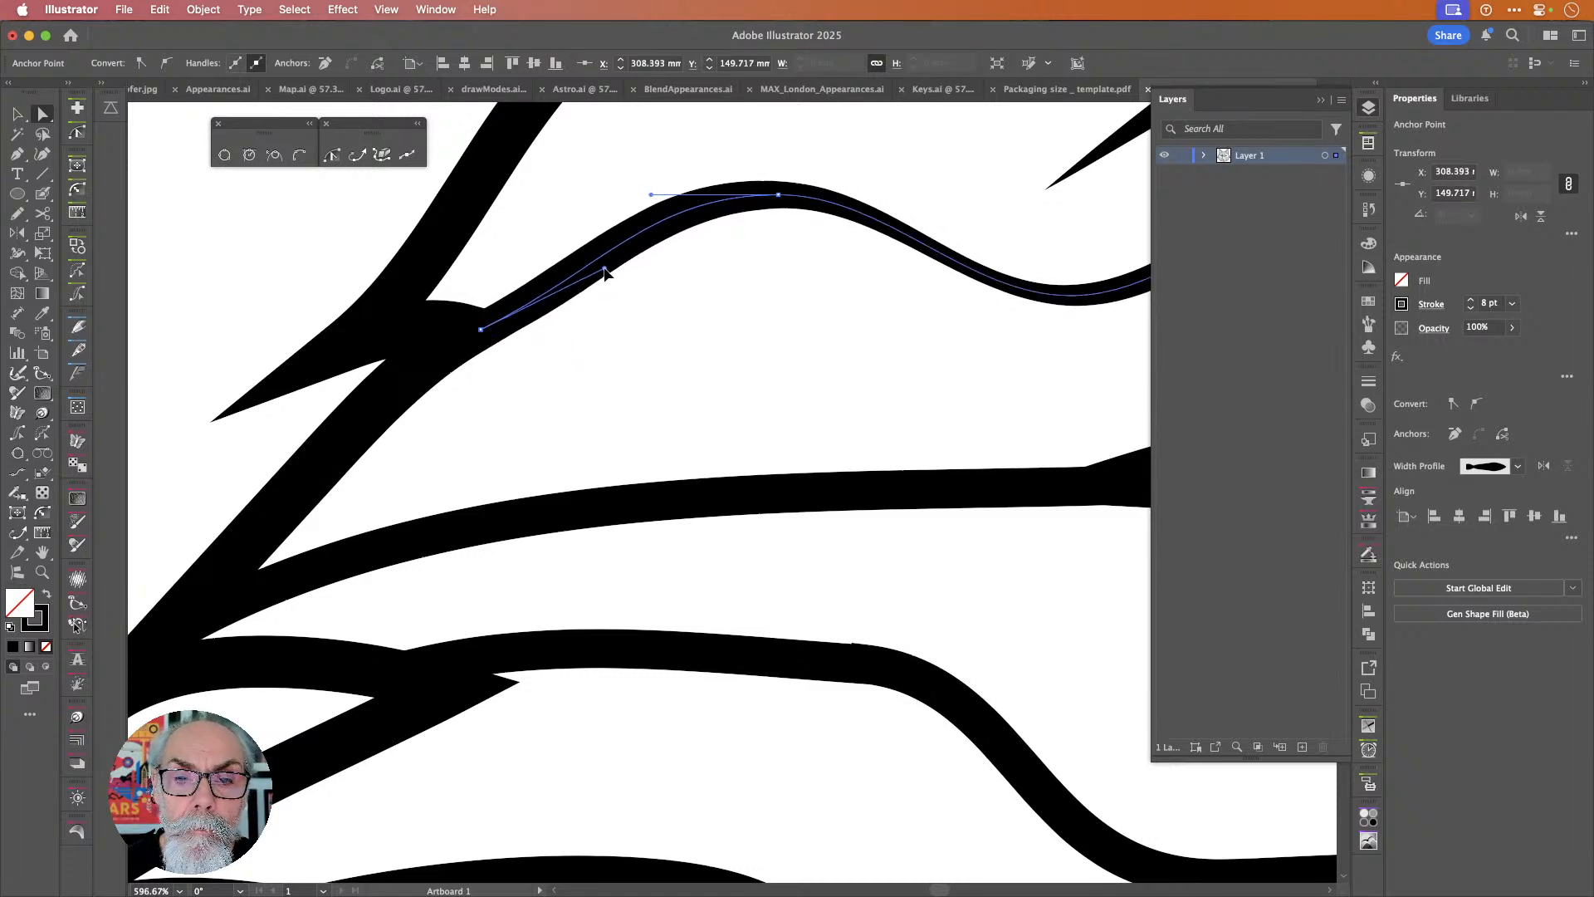
pyautogui.click(754, 297)
pyautogui.scroll(-10, 753, 297)
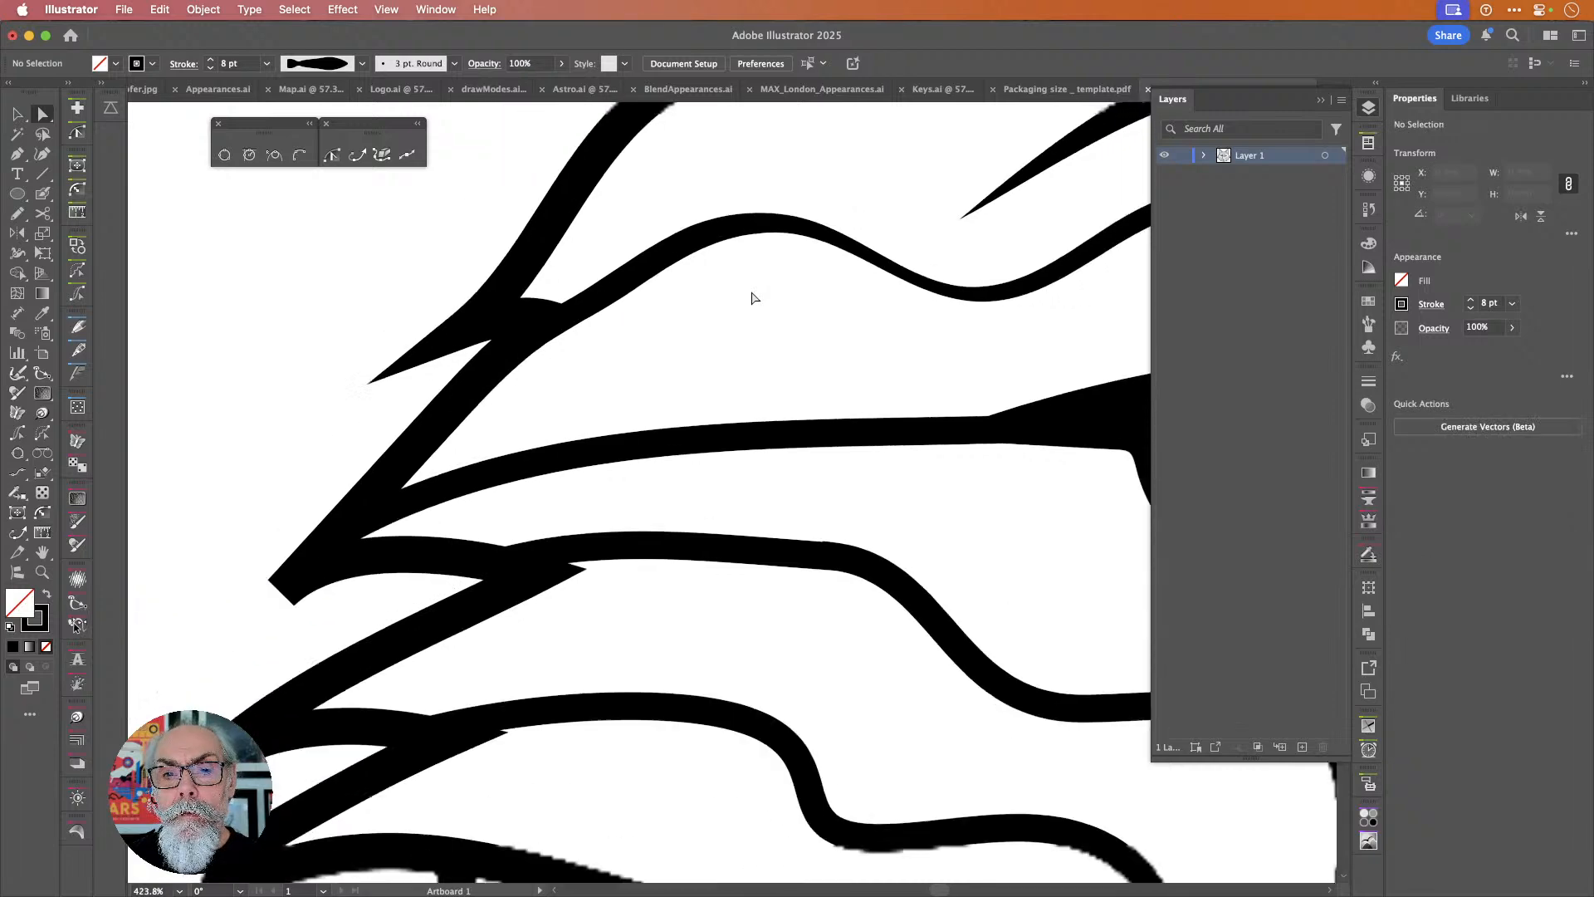
pyautogui.hscroll(5, 754, 297)
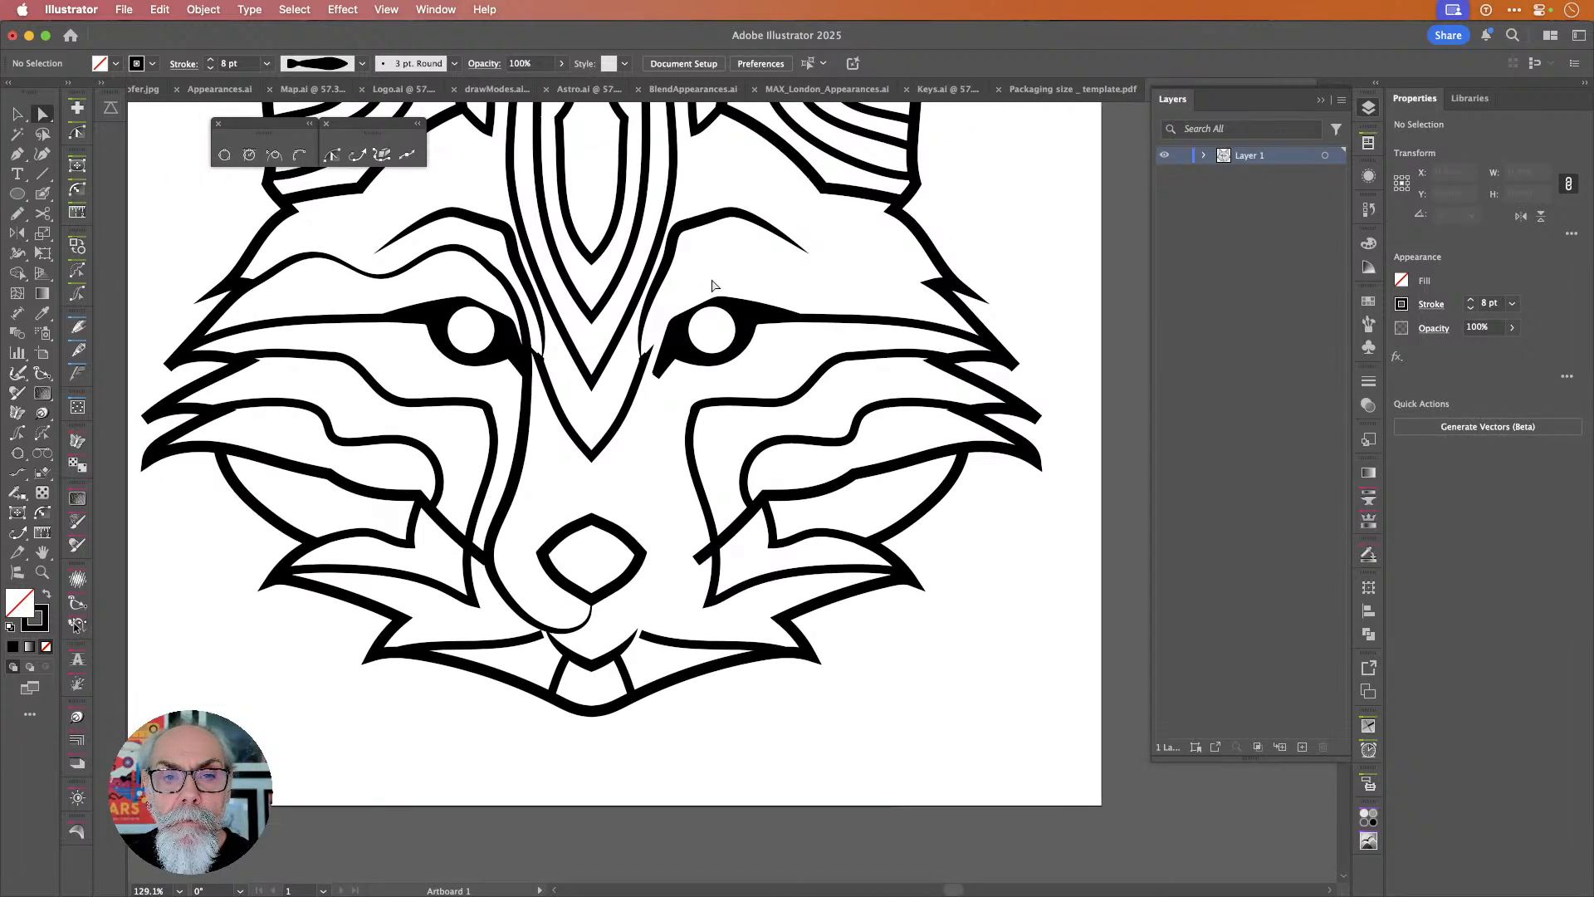
# Reflect a copy of the left brow-to-muzzle line across a vertical axis through the central V's lowest point, and deselect.
pyautogui.press('v')
pyautogui.click(500, 282)
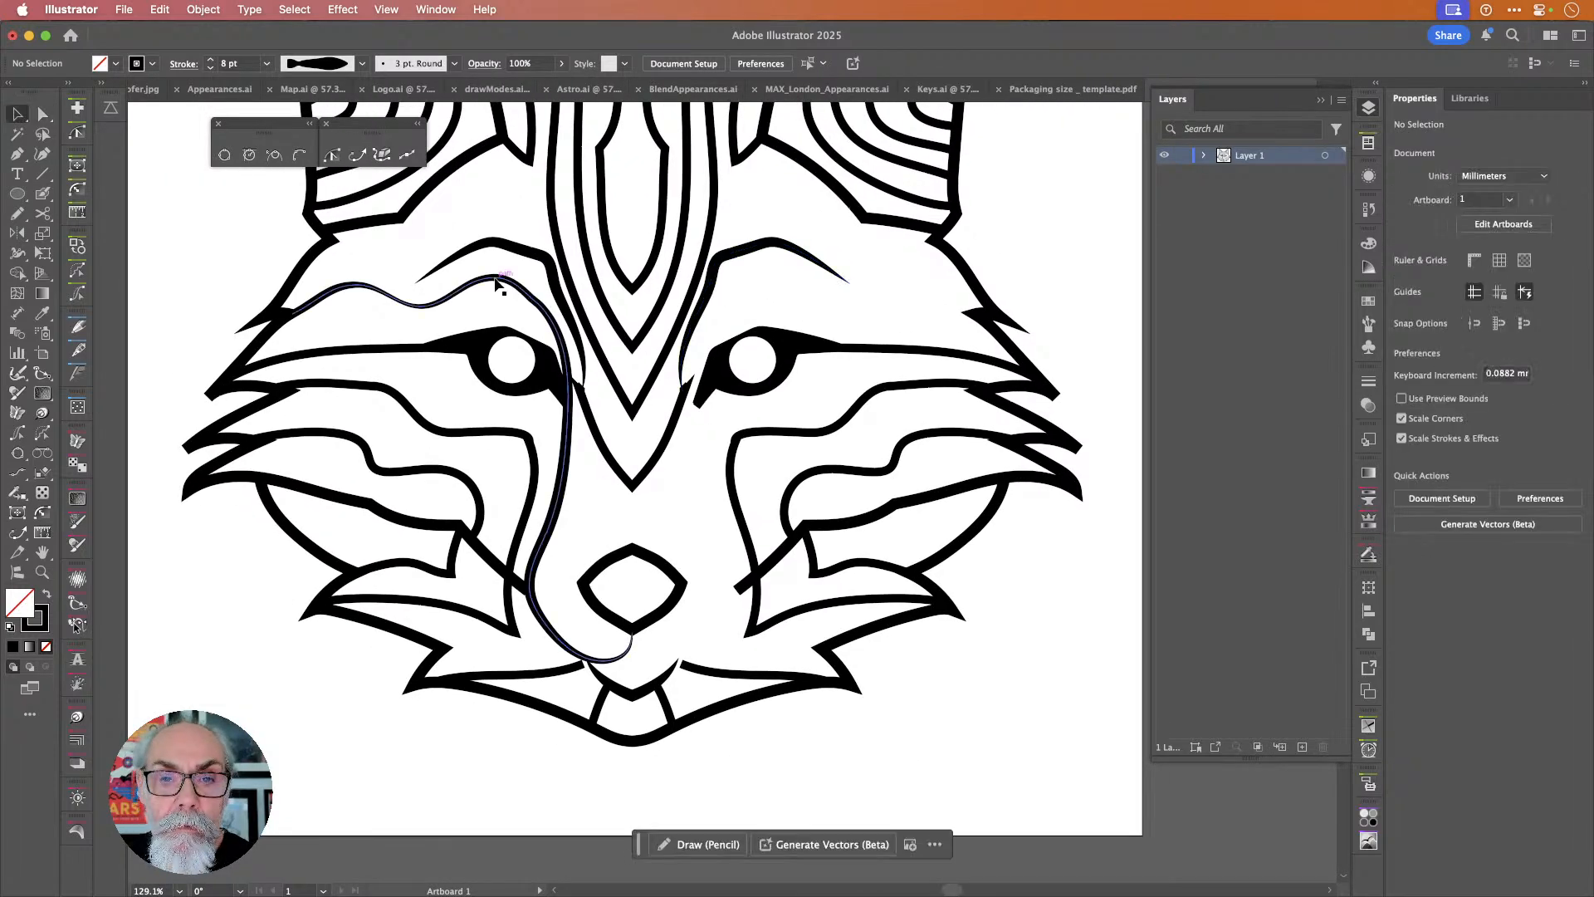
pyautogui.press('o')
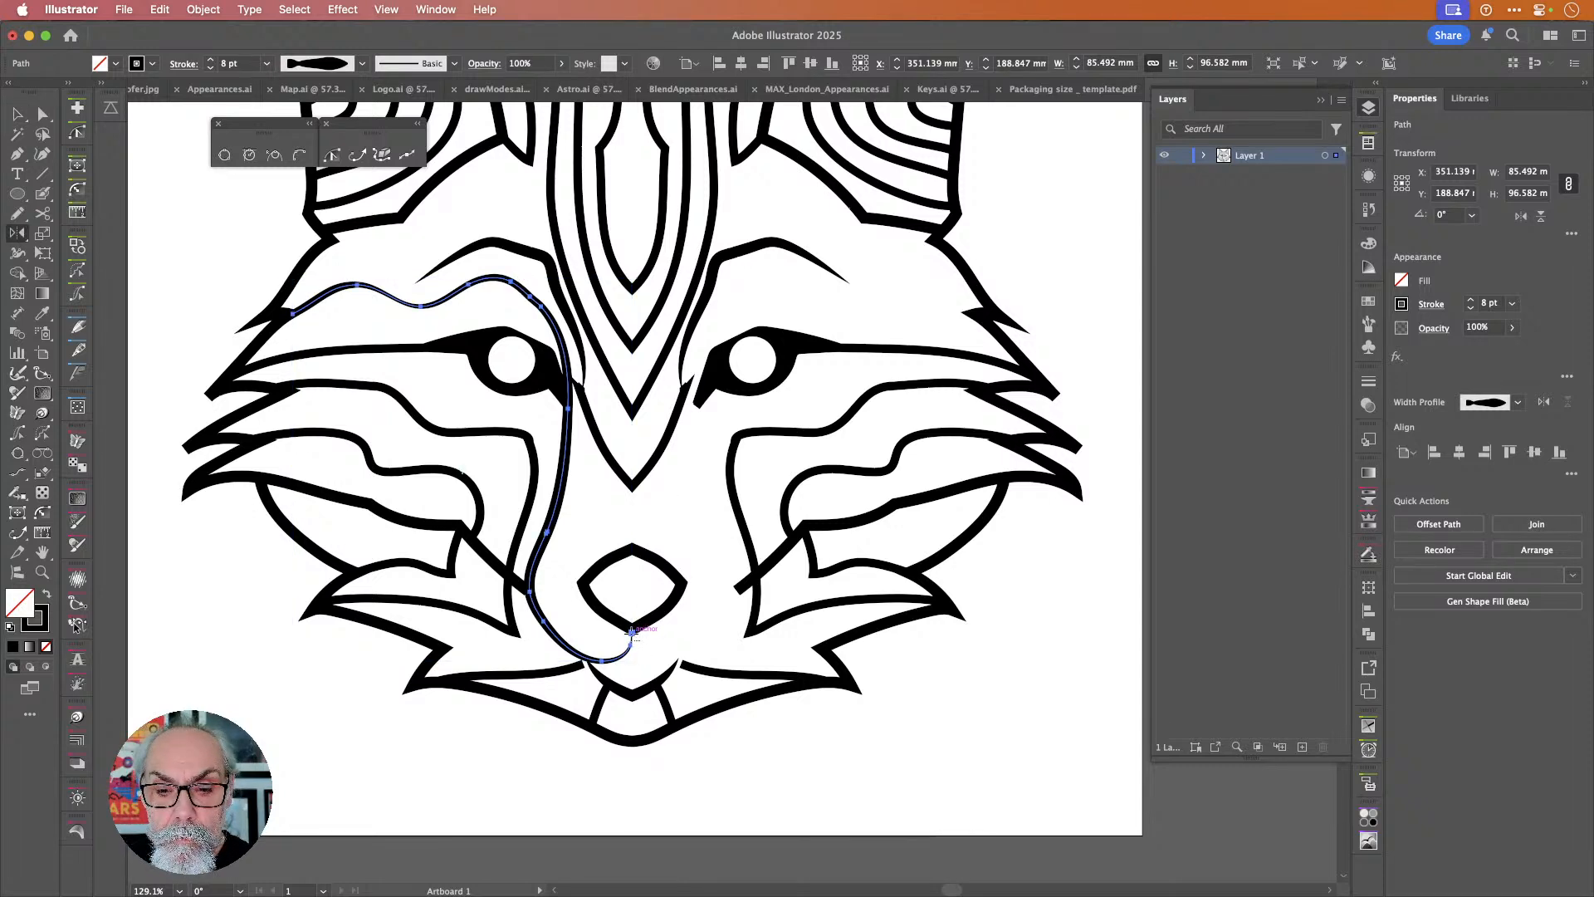
pyautogui.keyDown('alt'); pyautogui.click(632, 415); pyautogui.keyUp('alt')
pyautogui.press('Return')
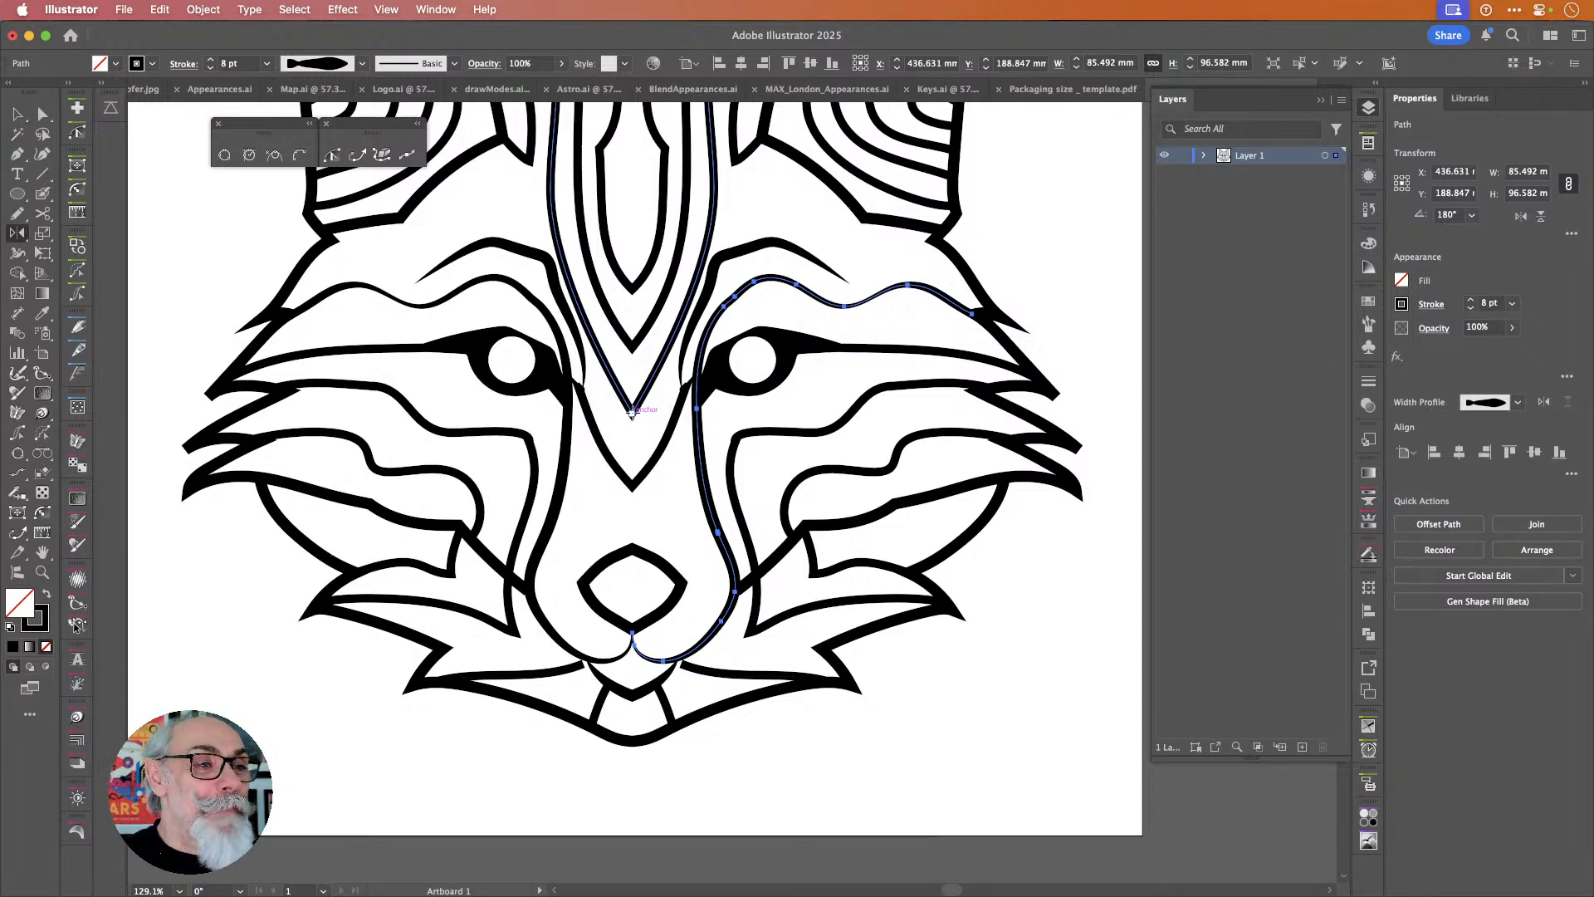
pyautogui.click(18, 113)
pyautogui.click(226, 227)
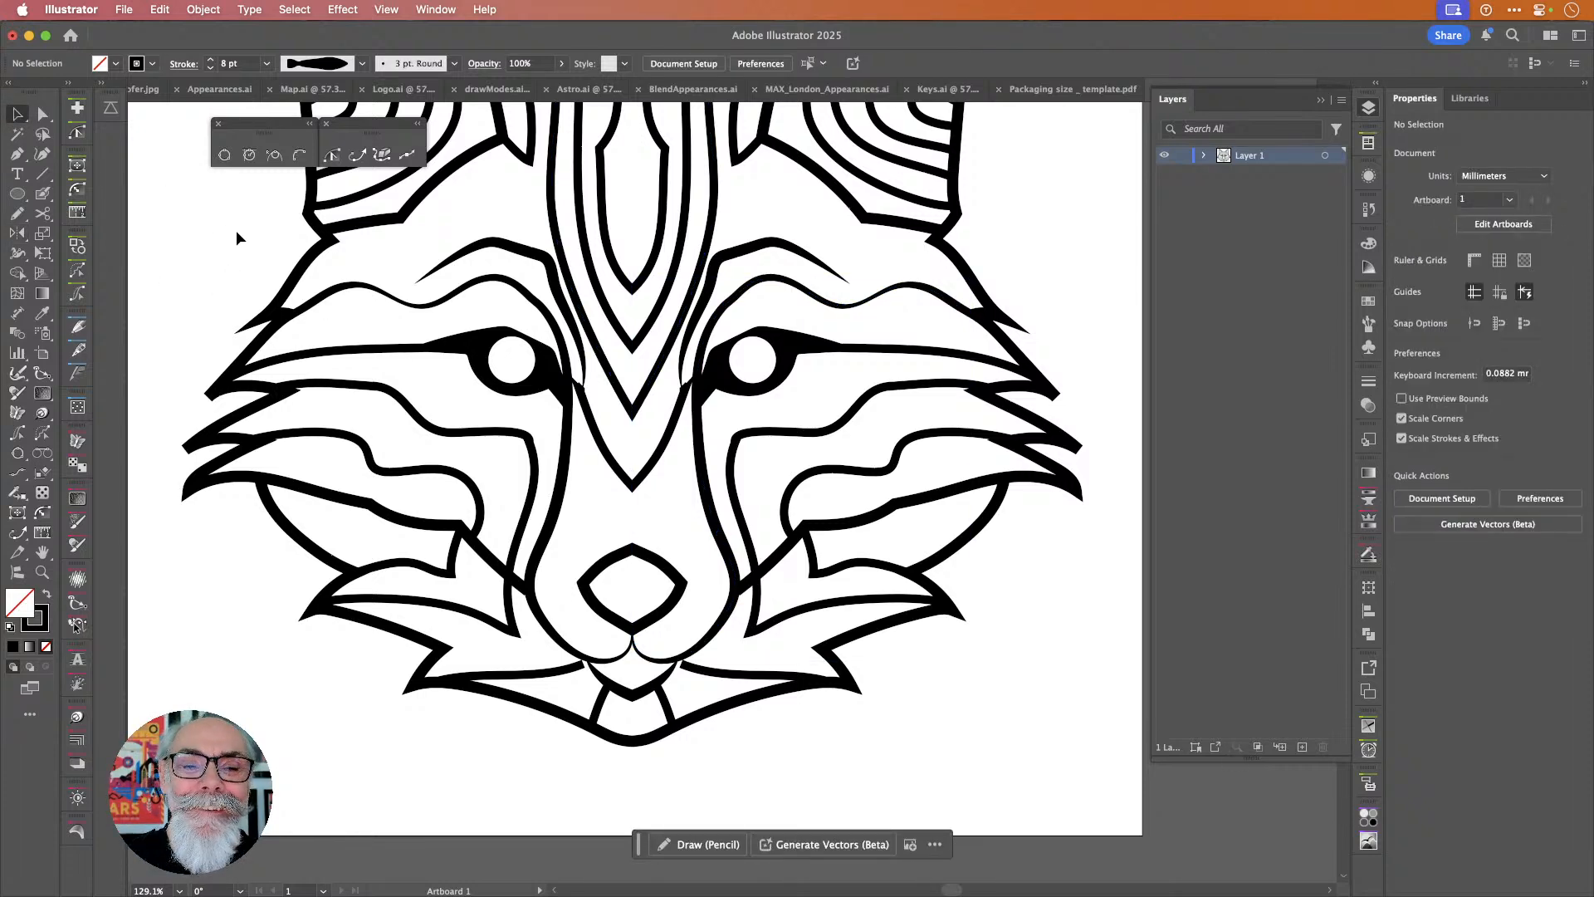
# Select the lower V line between the eyes, hide its bounding box and switch to outline view to examine its upper end junctions.
pyautogui.scroll(-2, 235, 233)
pyautogui.scroll(2, 236, 238)
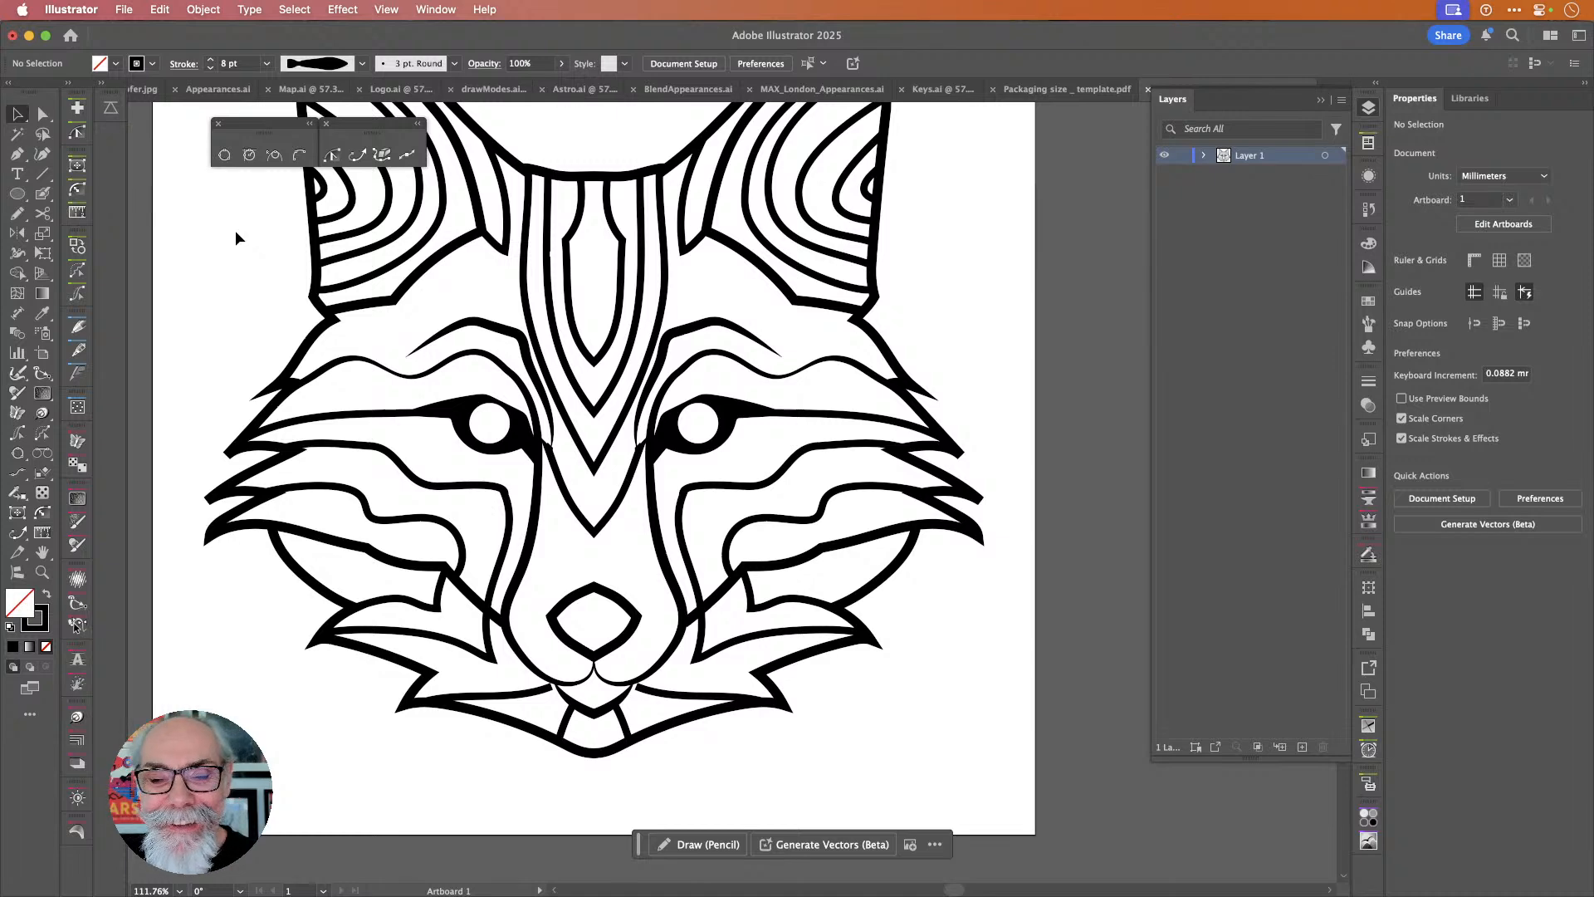
pyautogui.click(583, 523)
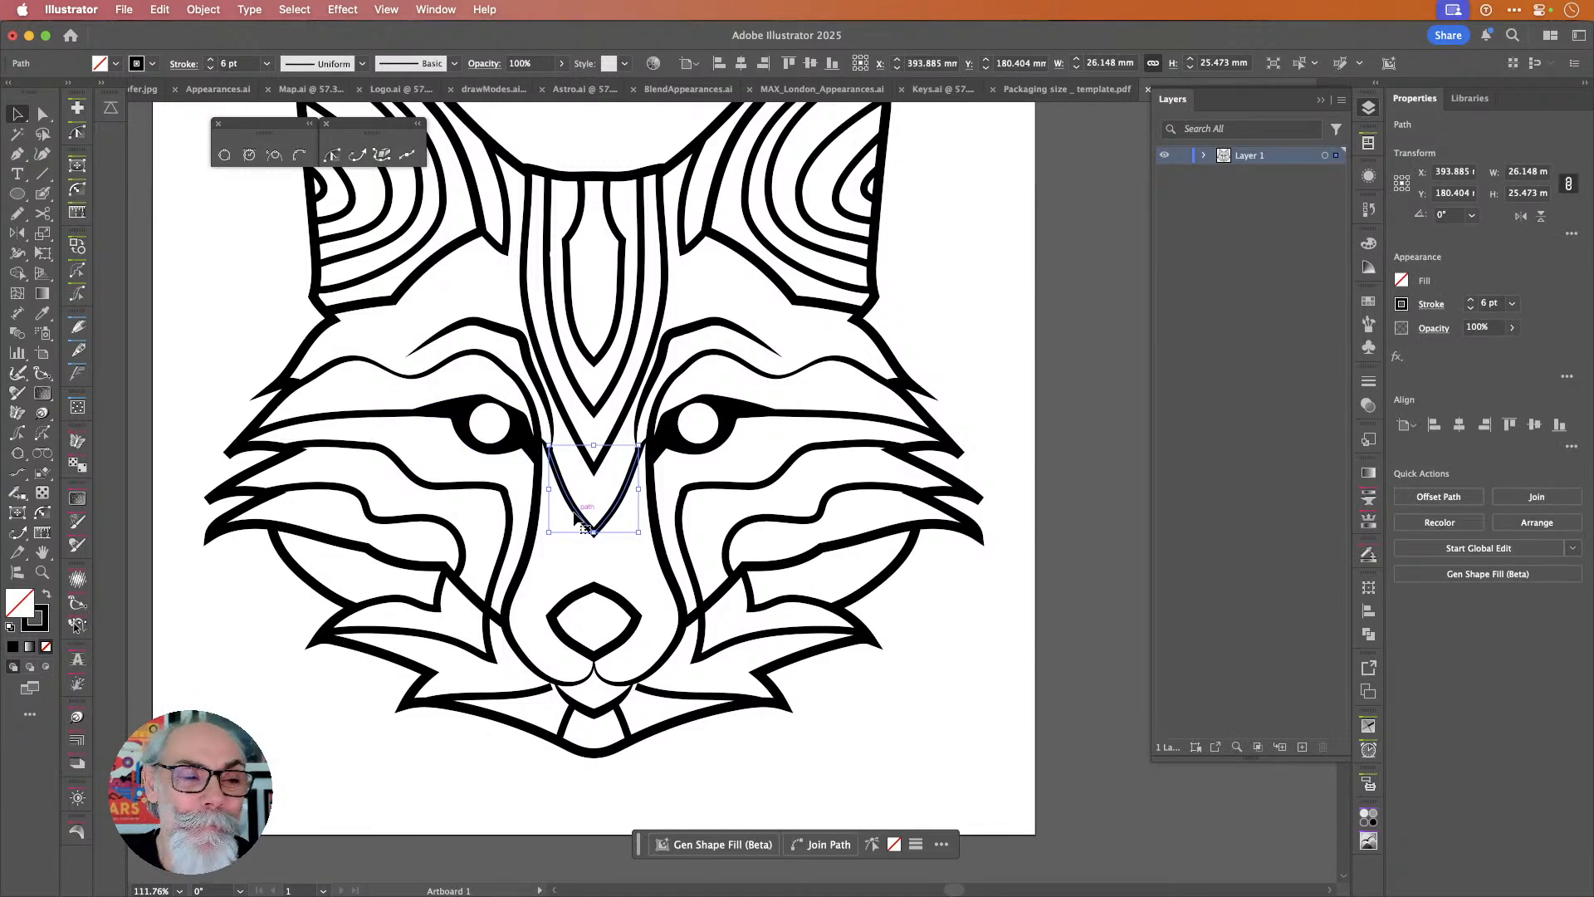
pyautogui.scroll(5, 553, 457)
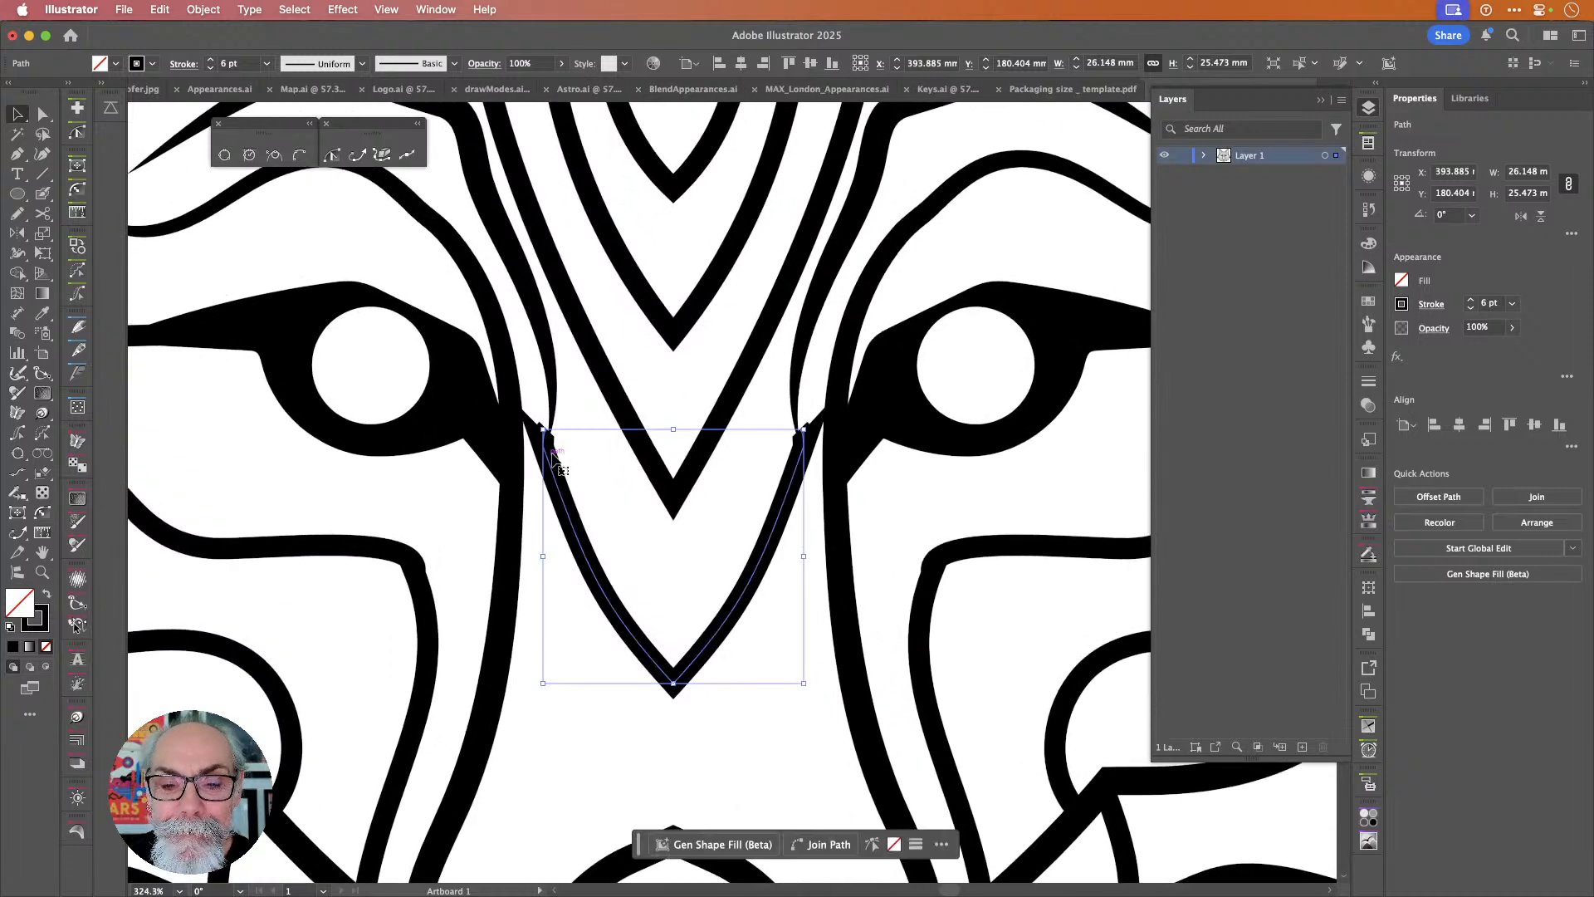
pyautogui.scroll(2, 553, 455)
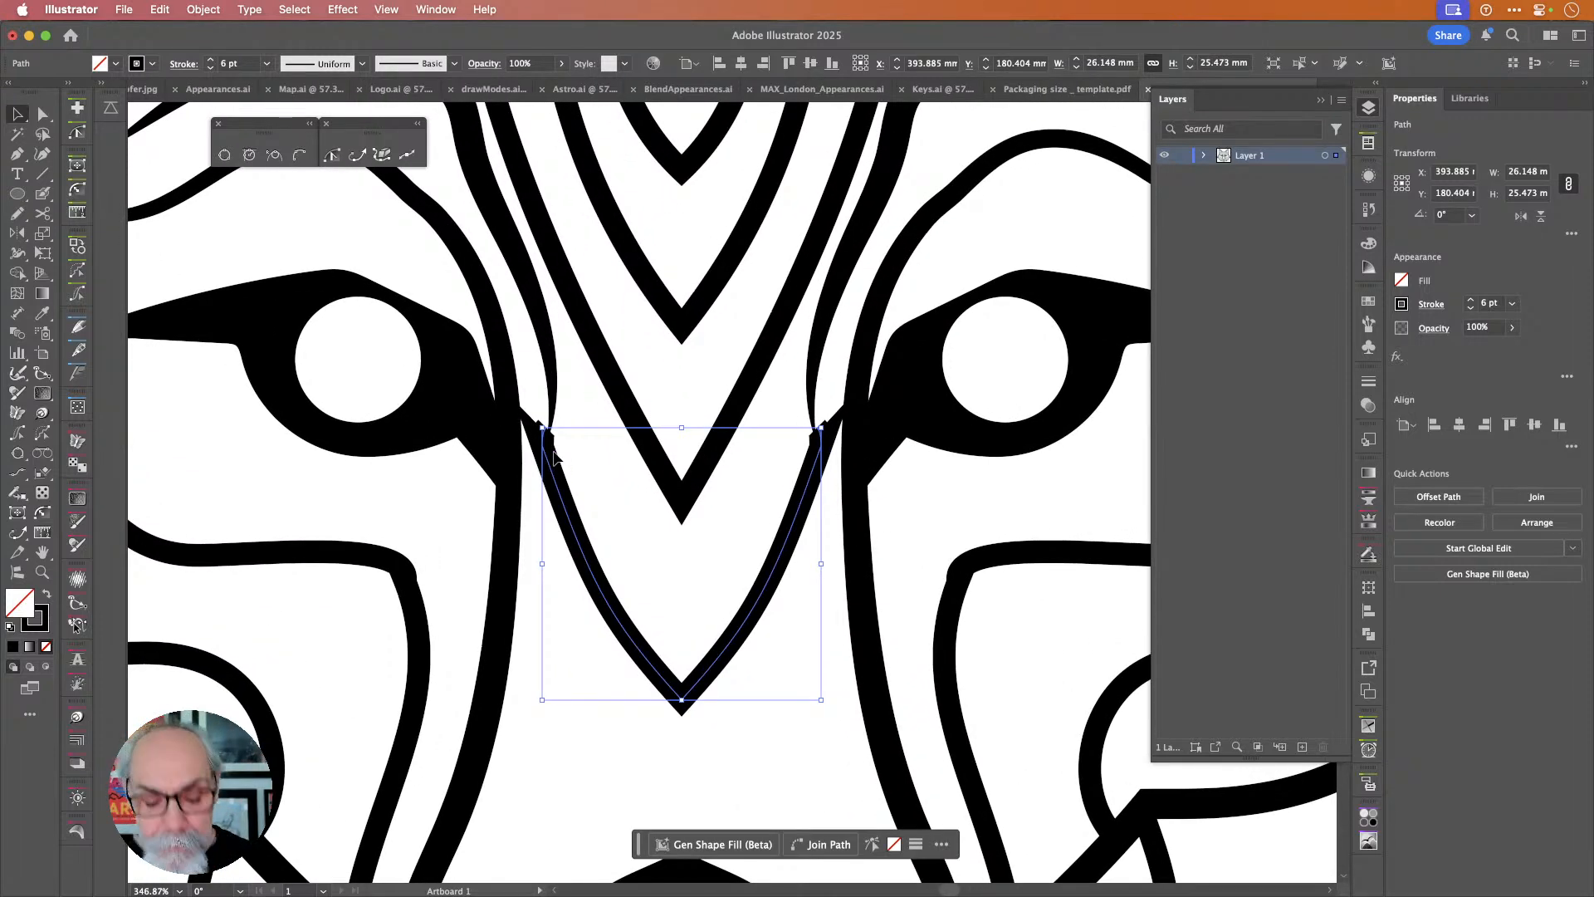
pyautogui.press('super+shift+b')
pyautogui.press('super+y')
pyautogui.press('super+y')
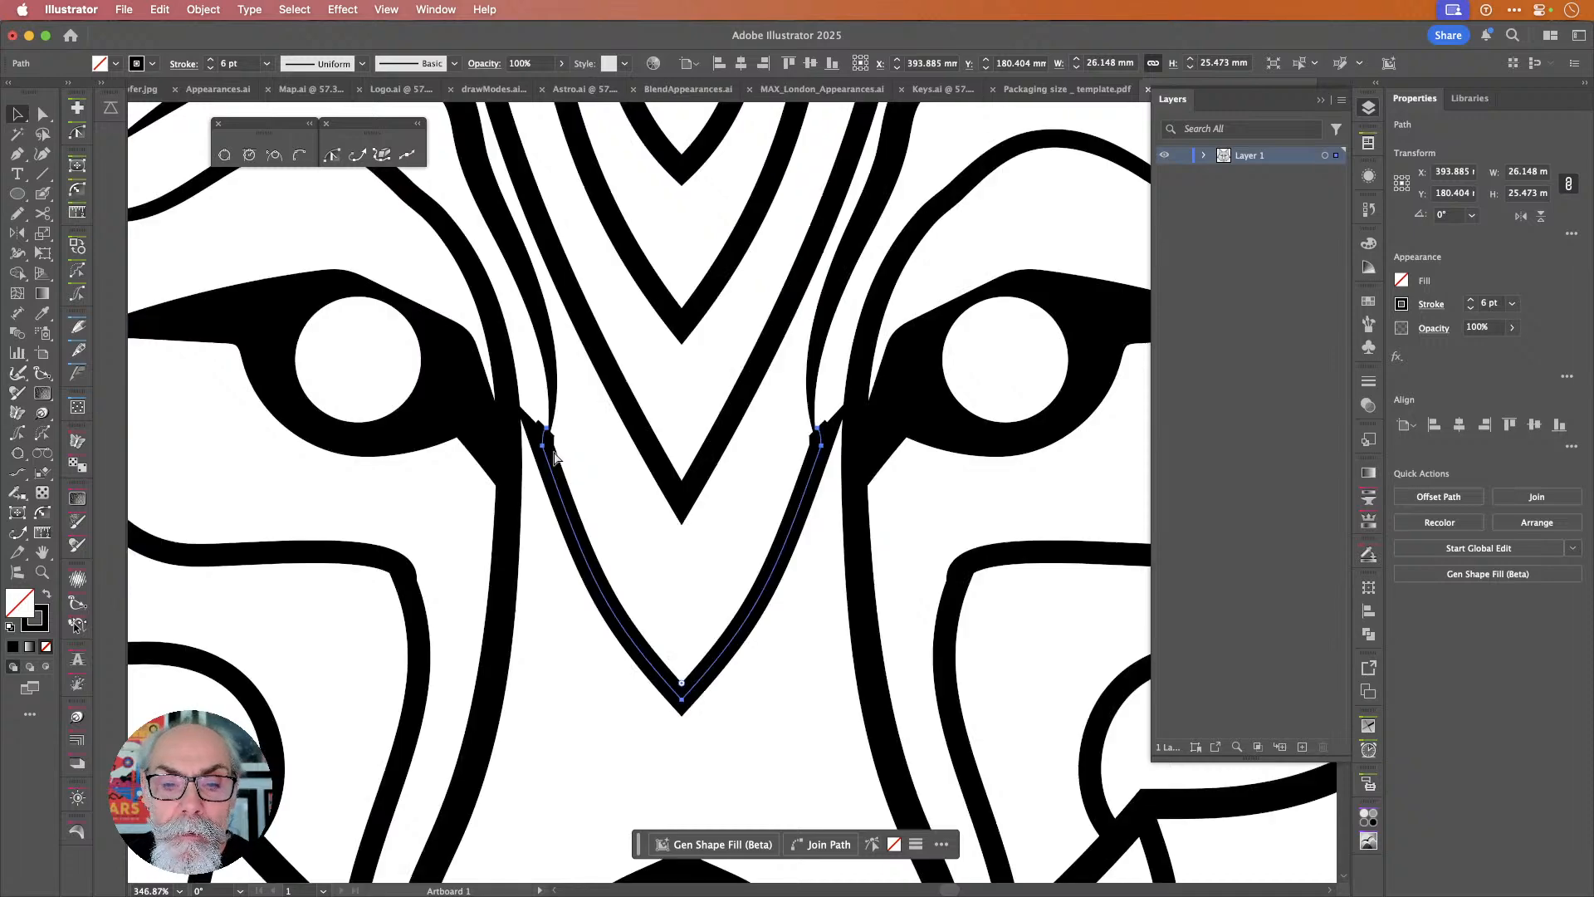
pyautogui.press('super+shift+b')
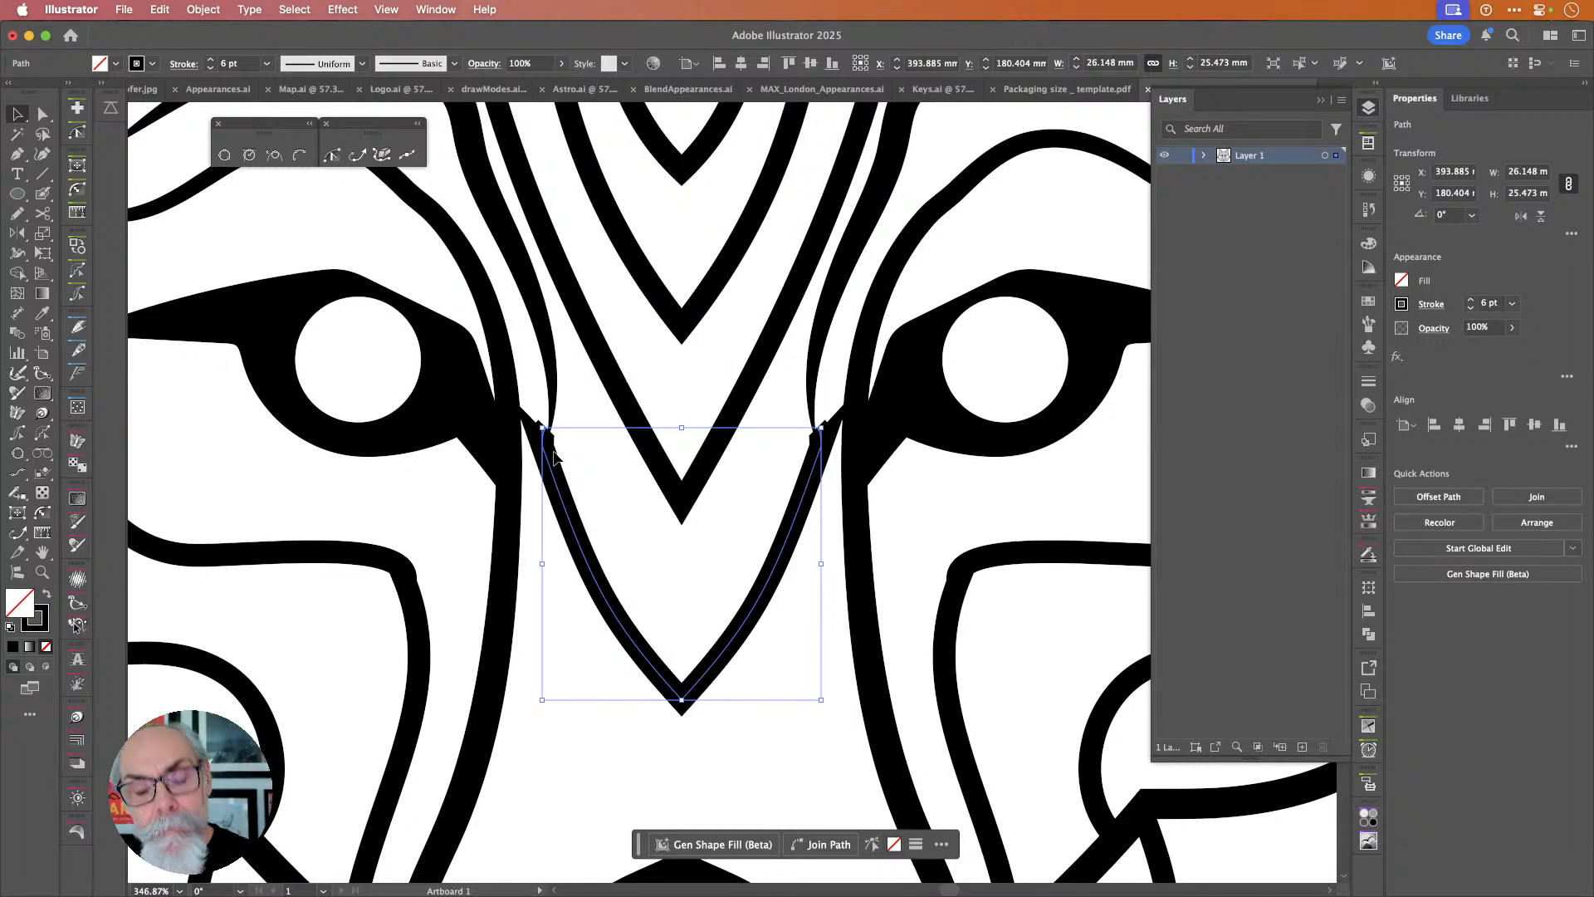
pyautogui.press('super+shift+b')
pyautogui.press('super+y')
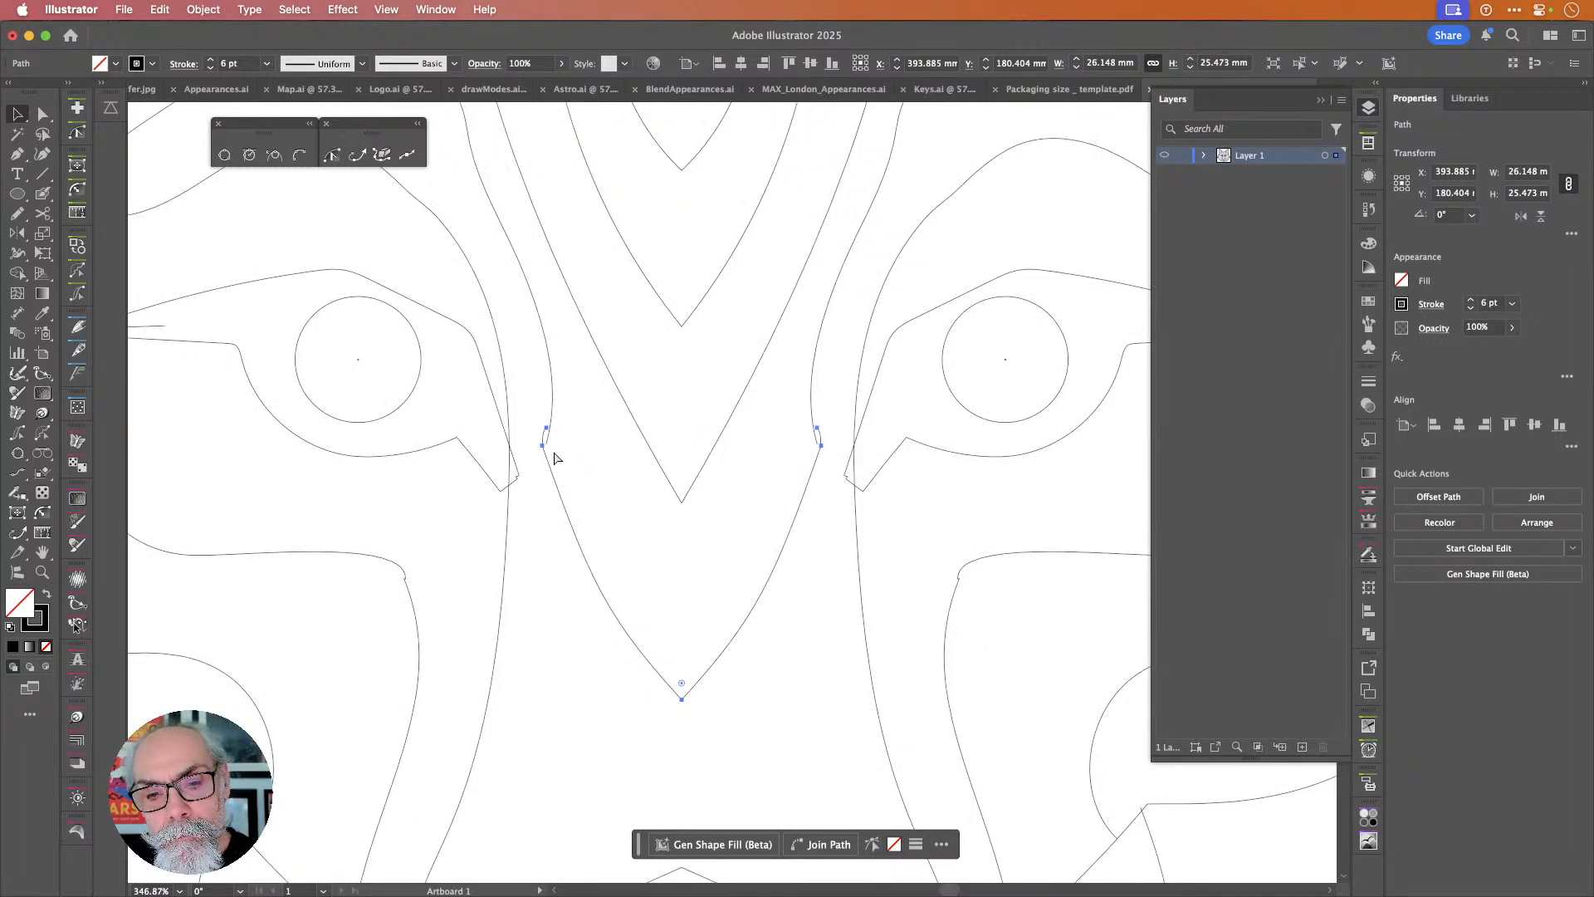
pyautogui.press('super+y')
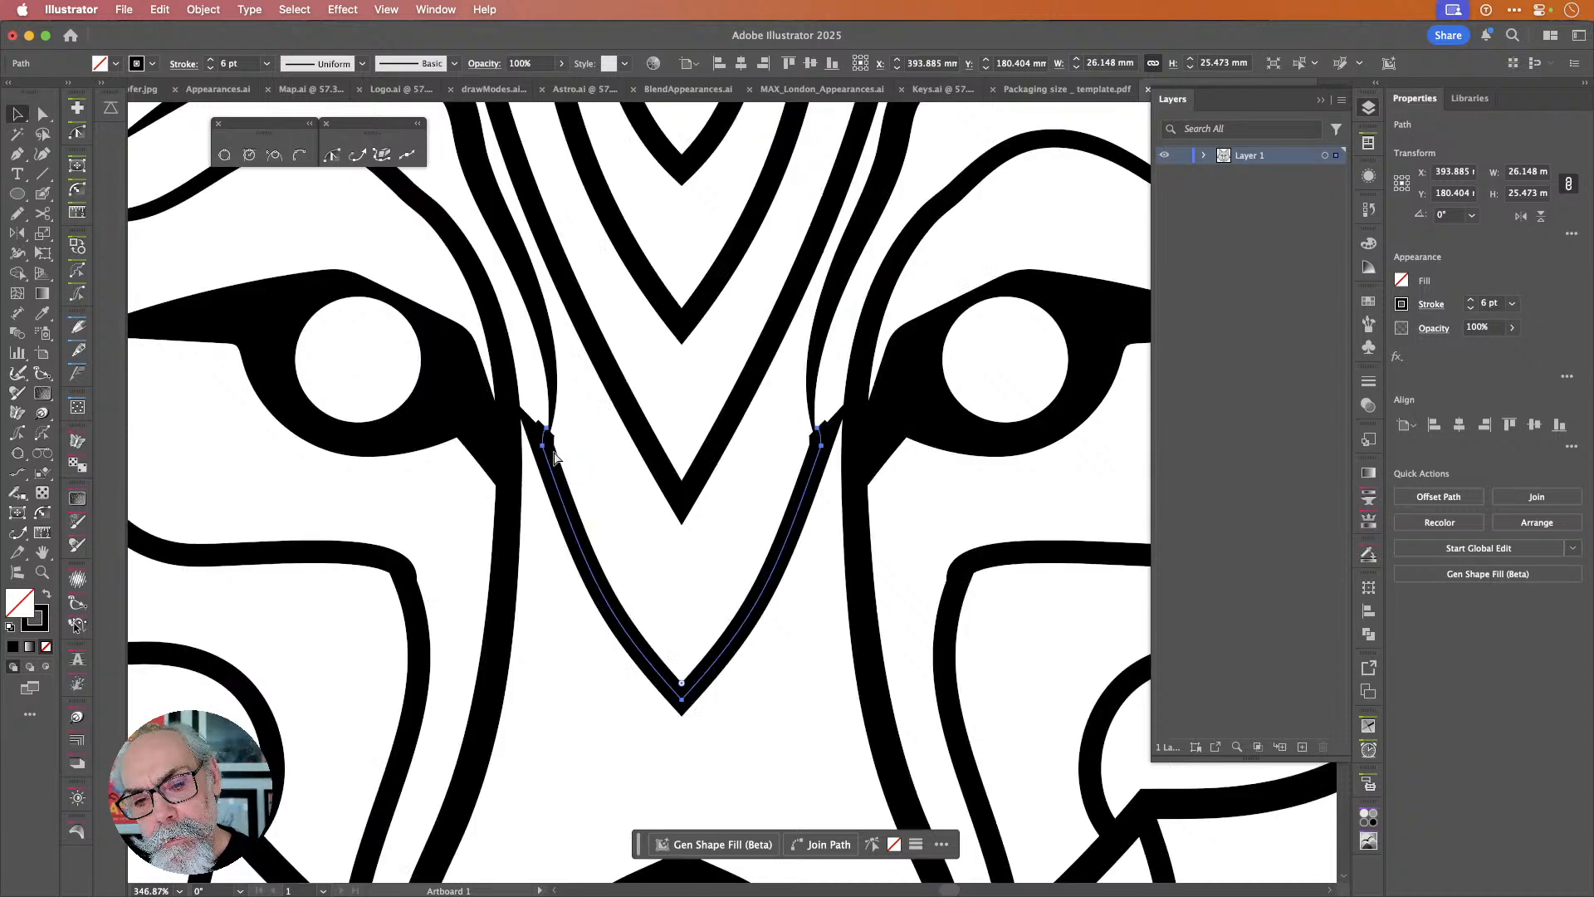
pyautogui.press('super+y')
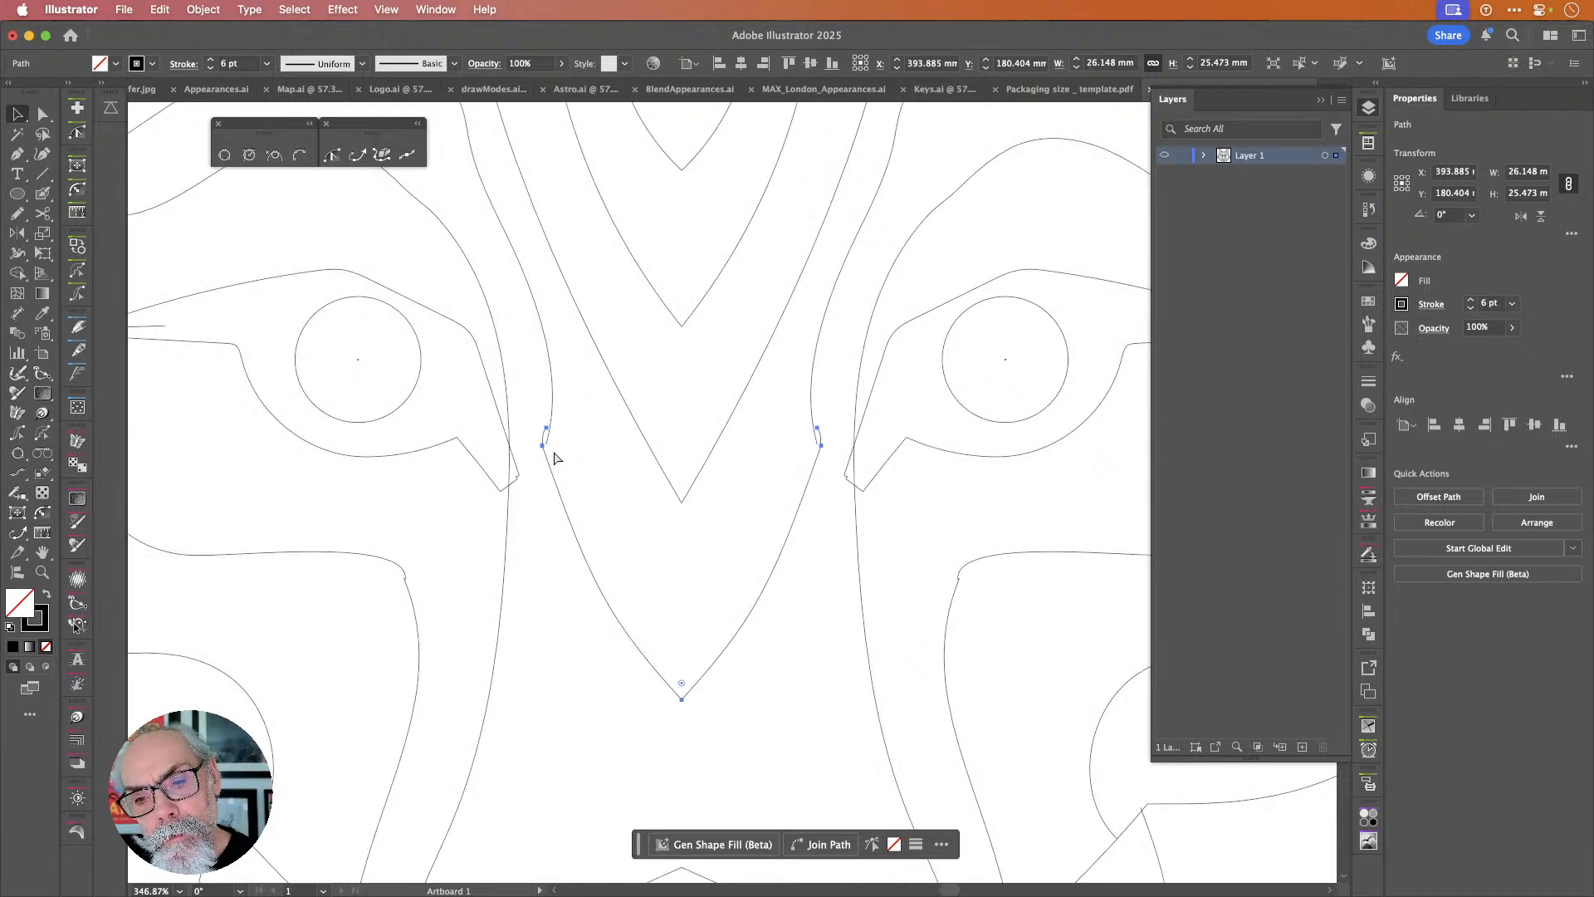
# Return to preview with the bounding box shown, cut the lower V line at its lowest point and delete its right half.
pyautogui.press('super+y')
pyautogui.press('super+shift+b')
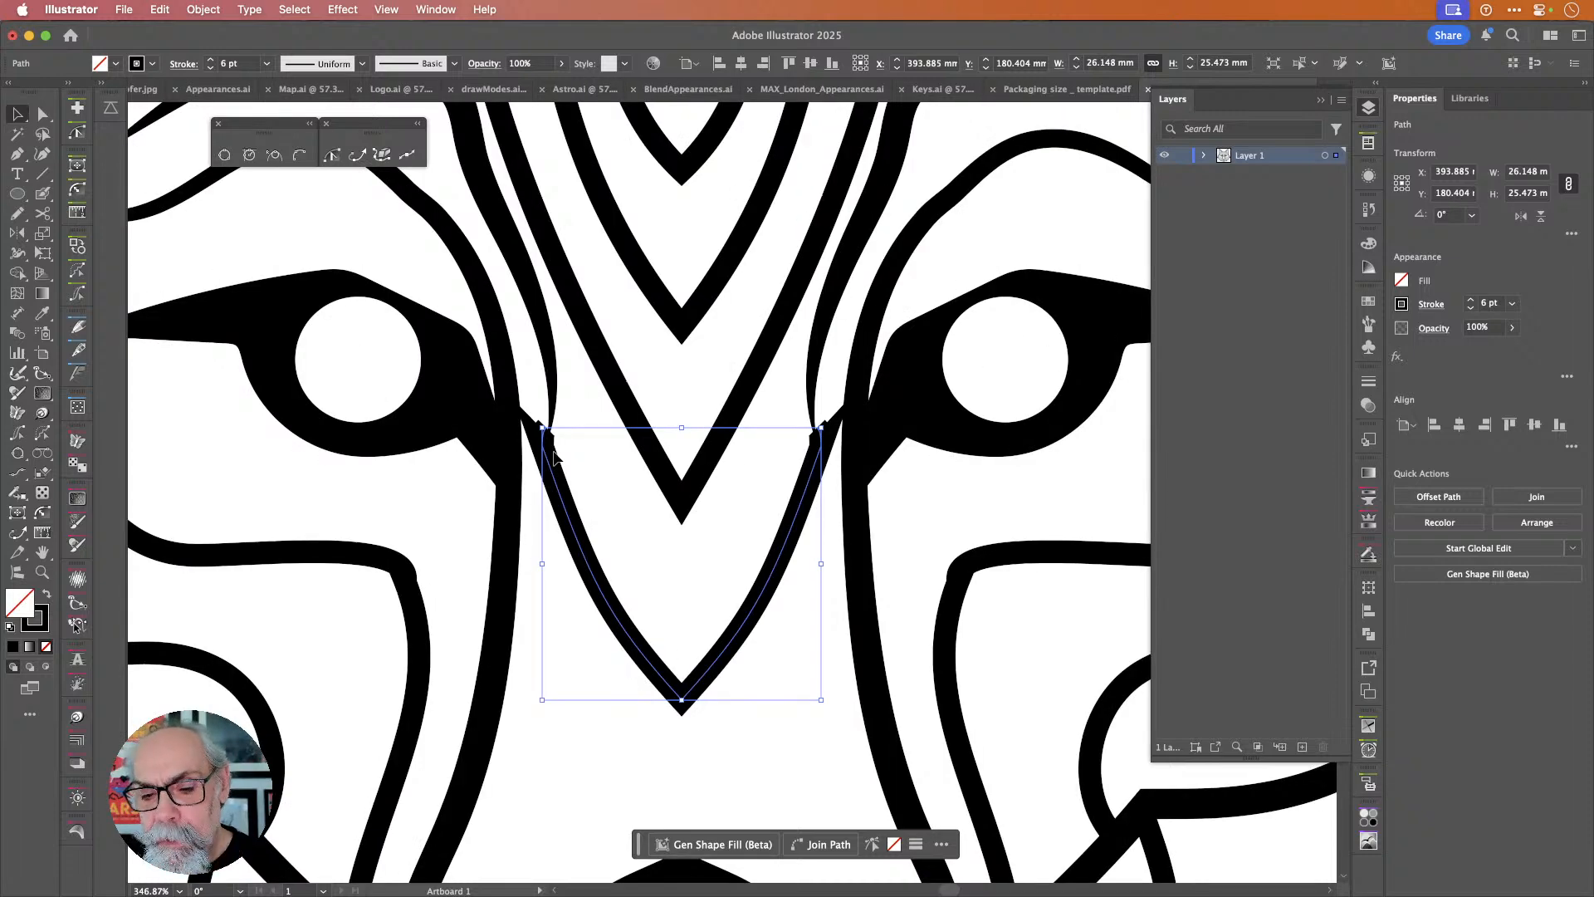
pyautogui.press('c')
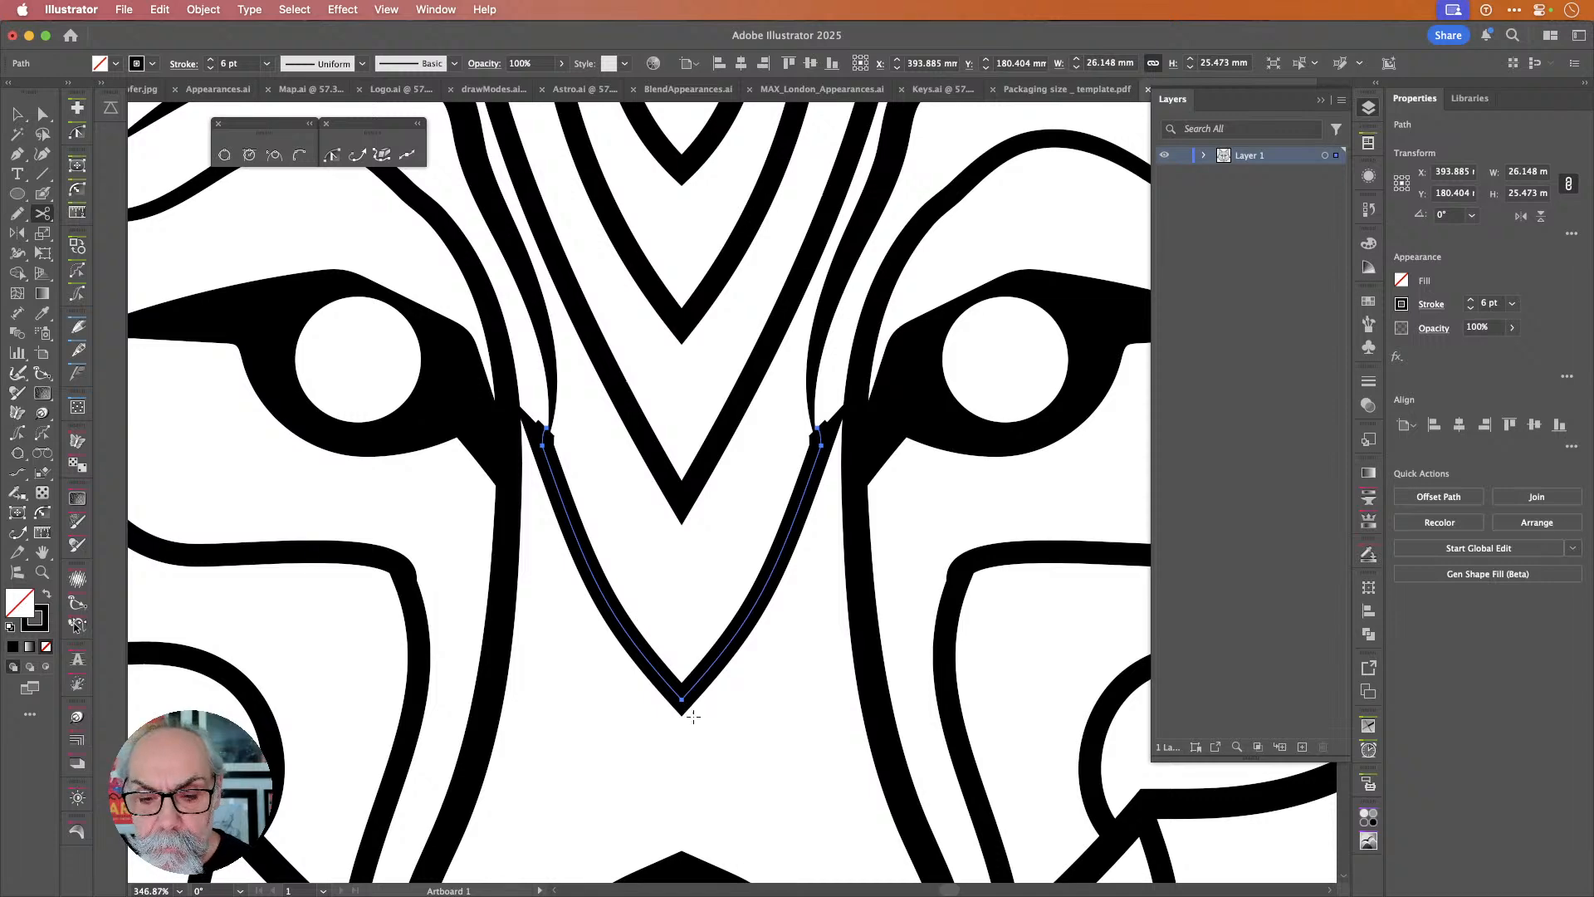
pyautogui.click(680, 699)
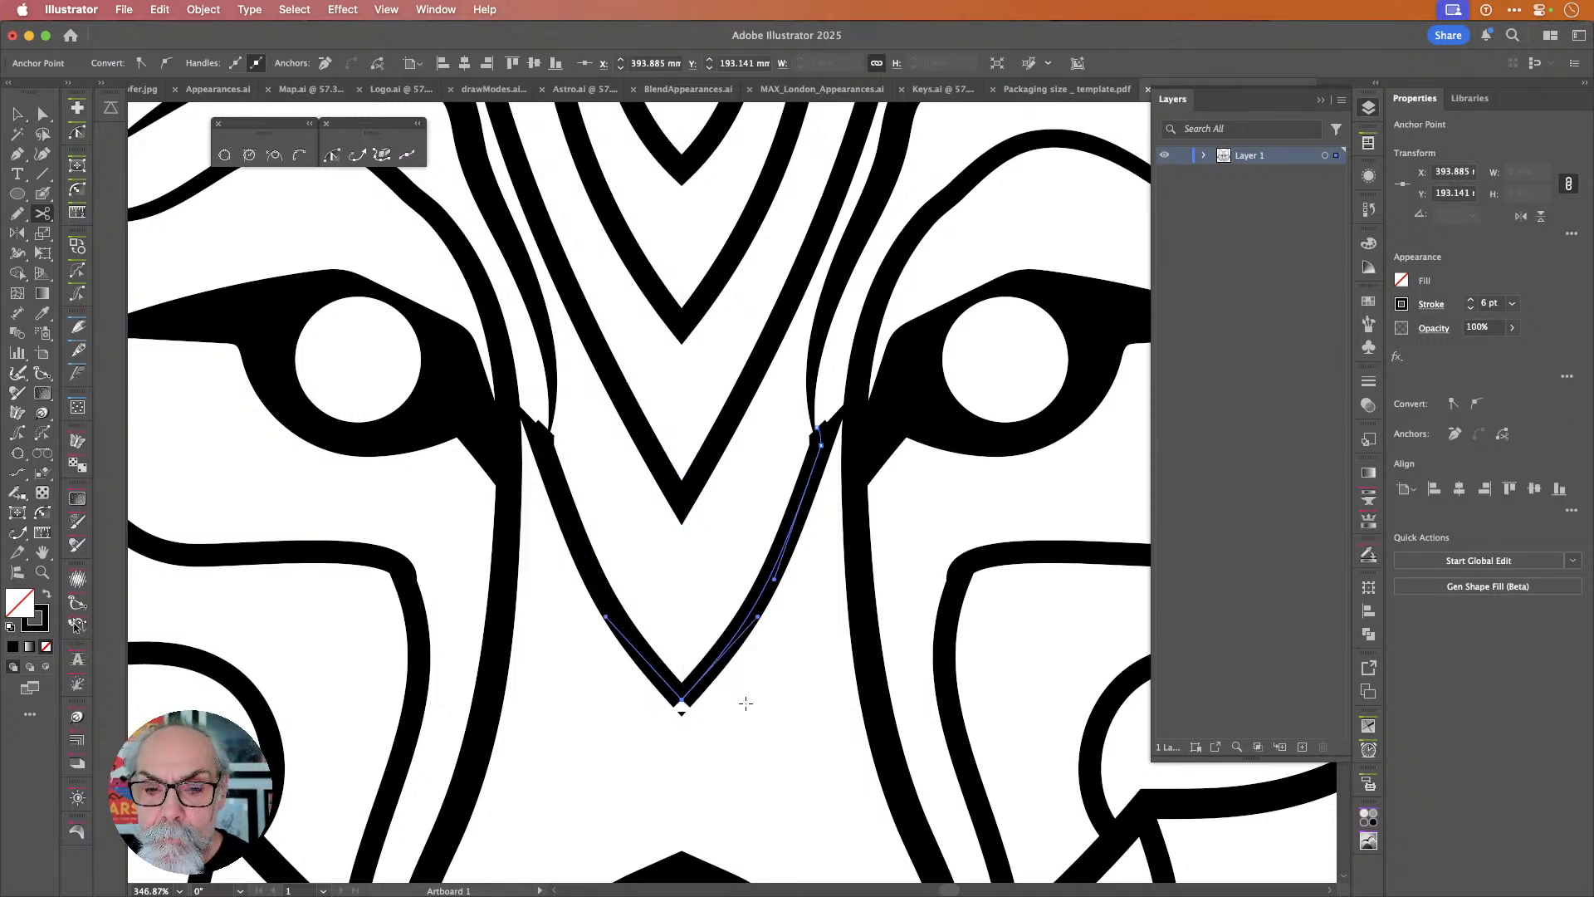
pyautogui.press('Delete')
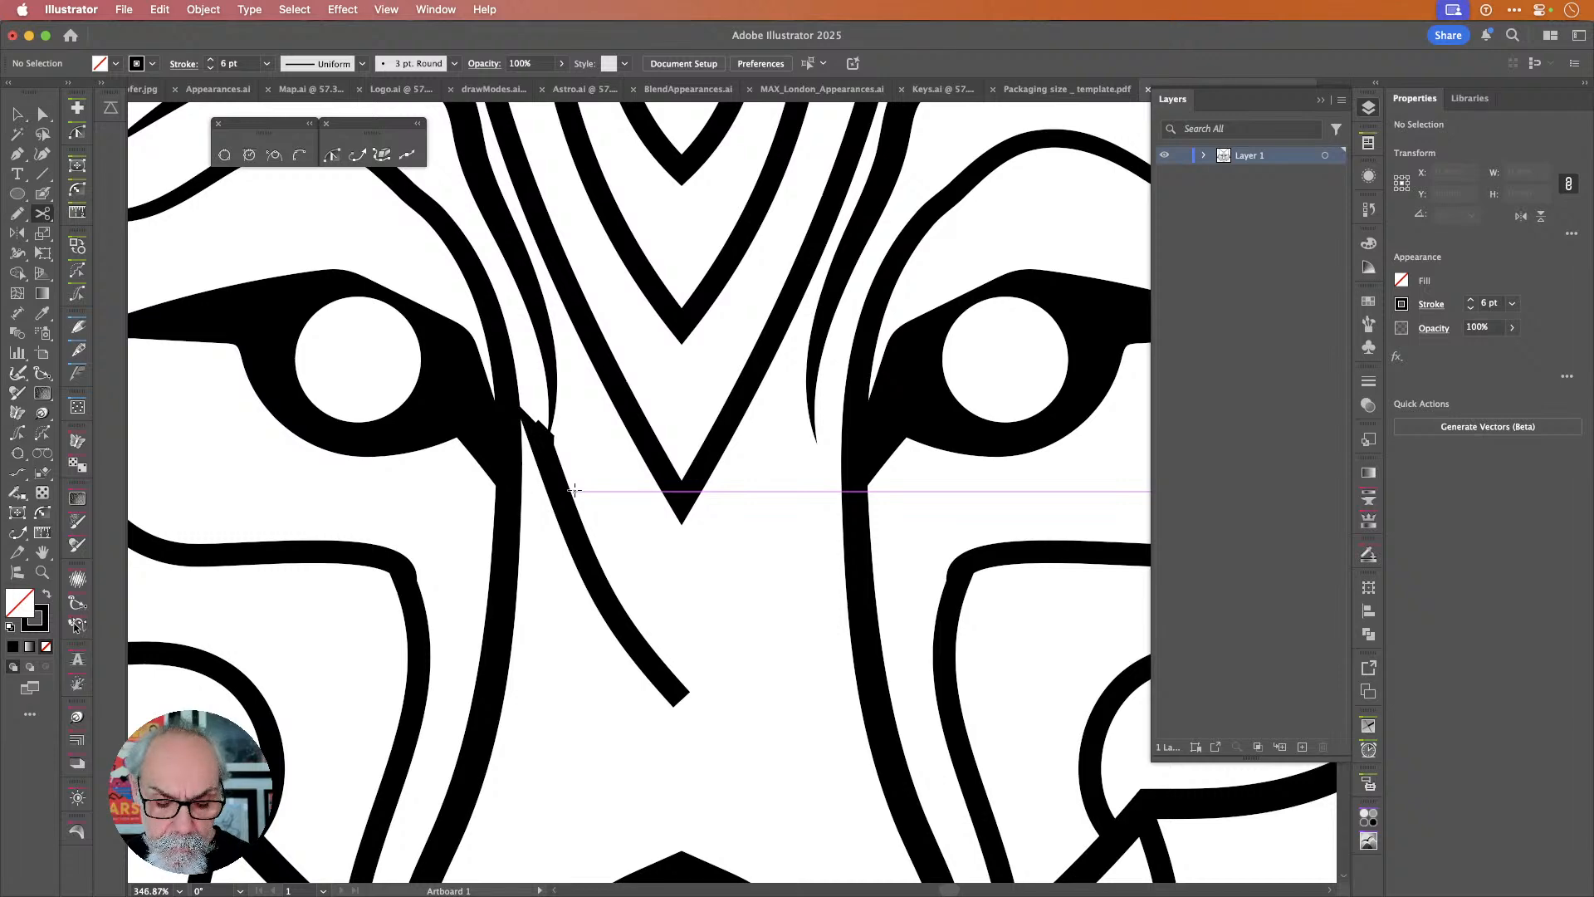
# Select the remaining left half of the lower V and smooth out the kink near its upper end.
pyautogui.press('v')
pyautogui.click(573, 523)
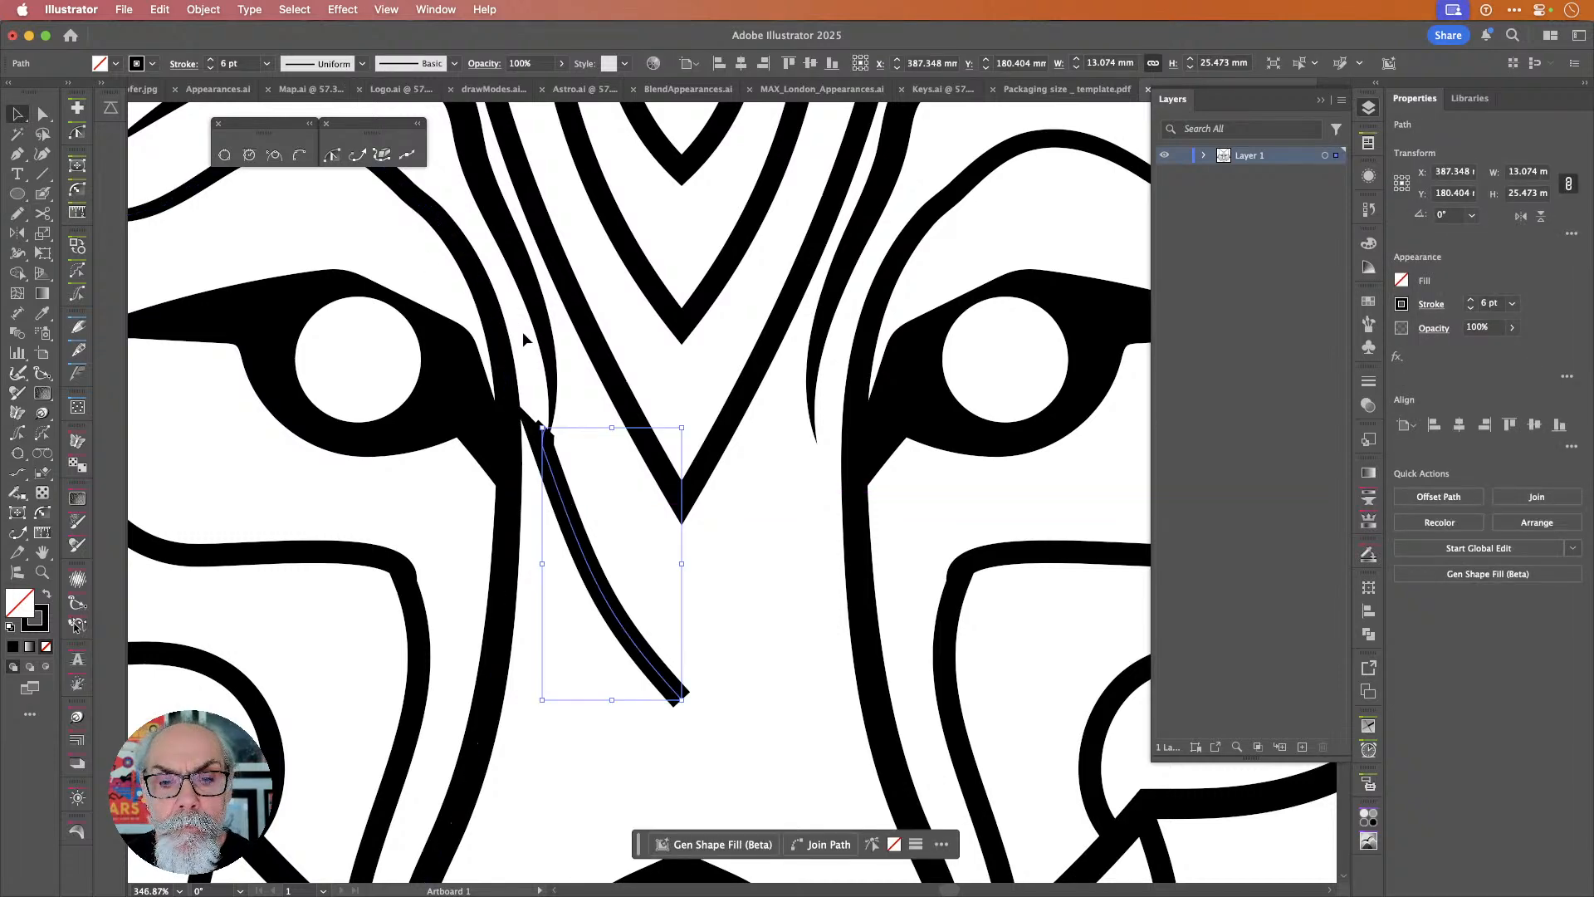
pyautogui.scroll(10, 527, 390)
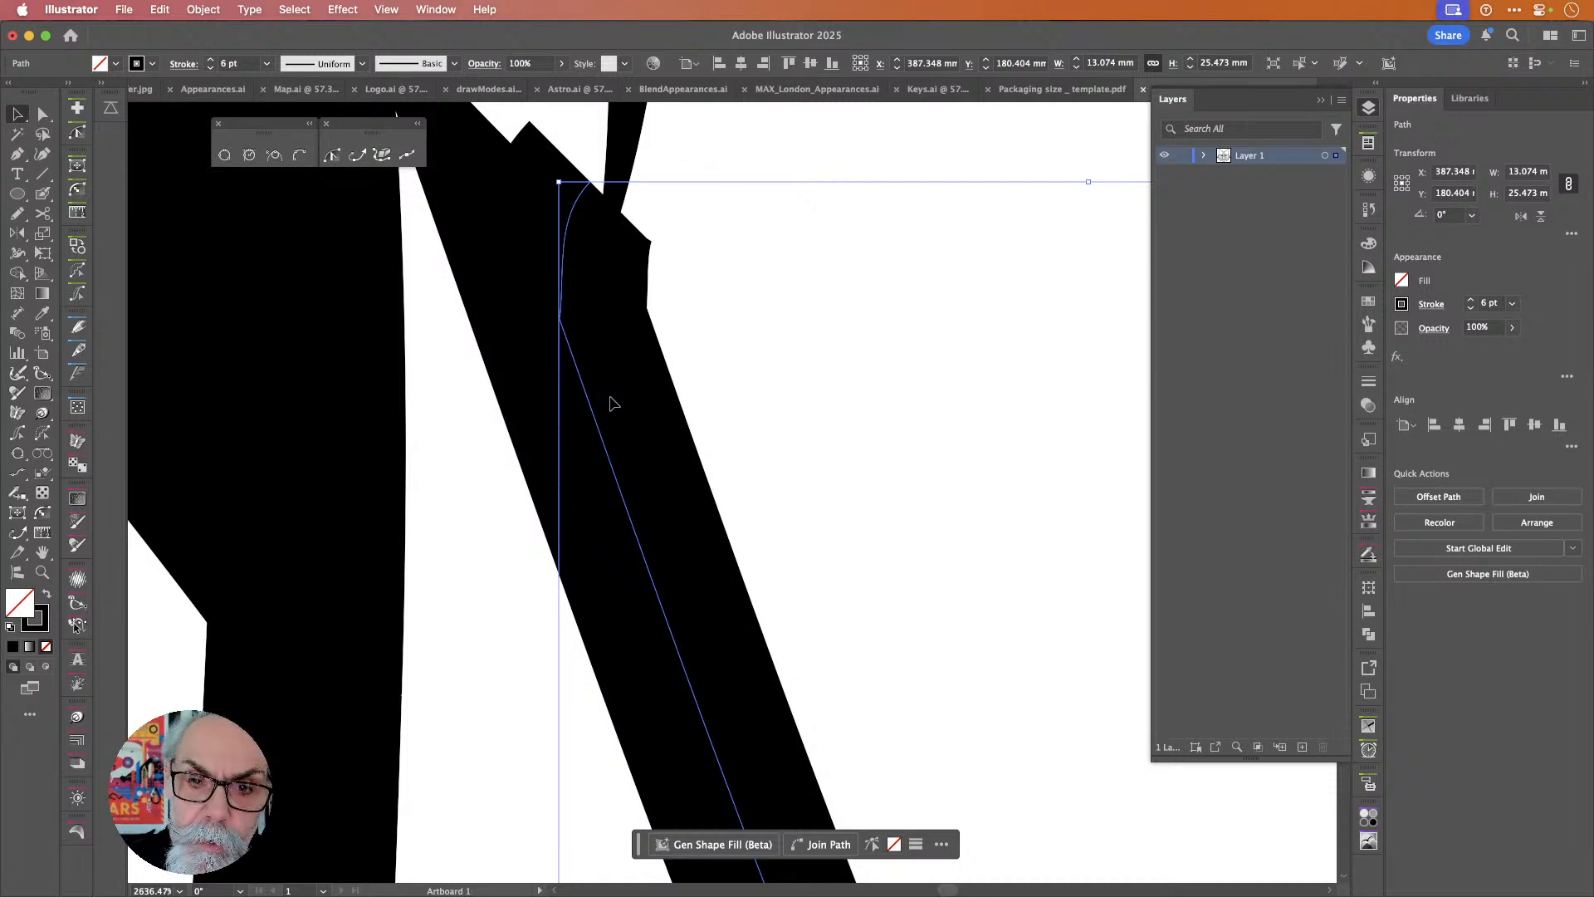
pyautogui.press('n')
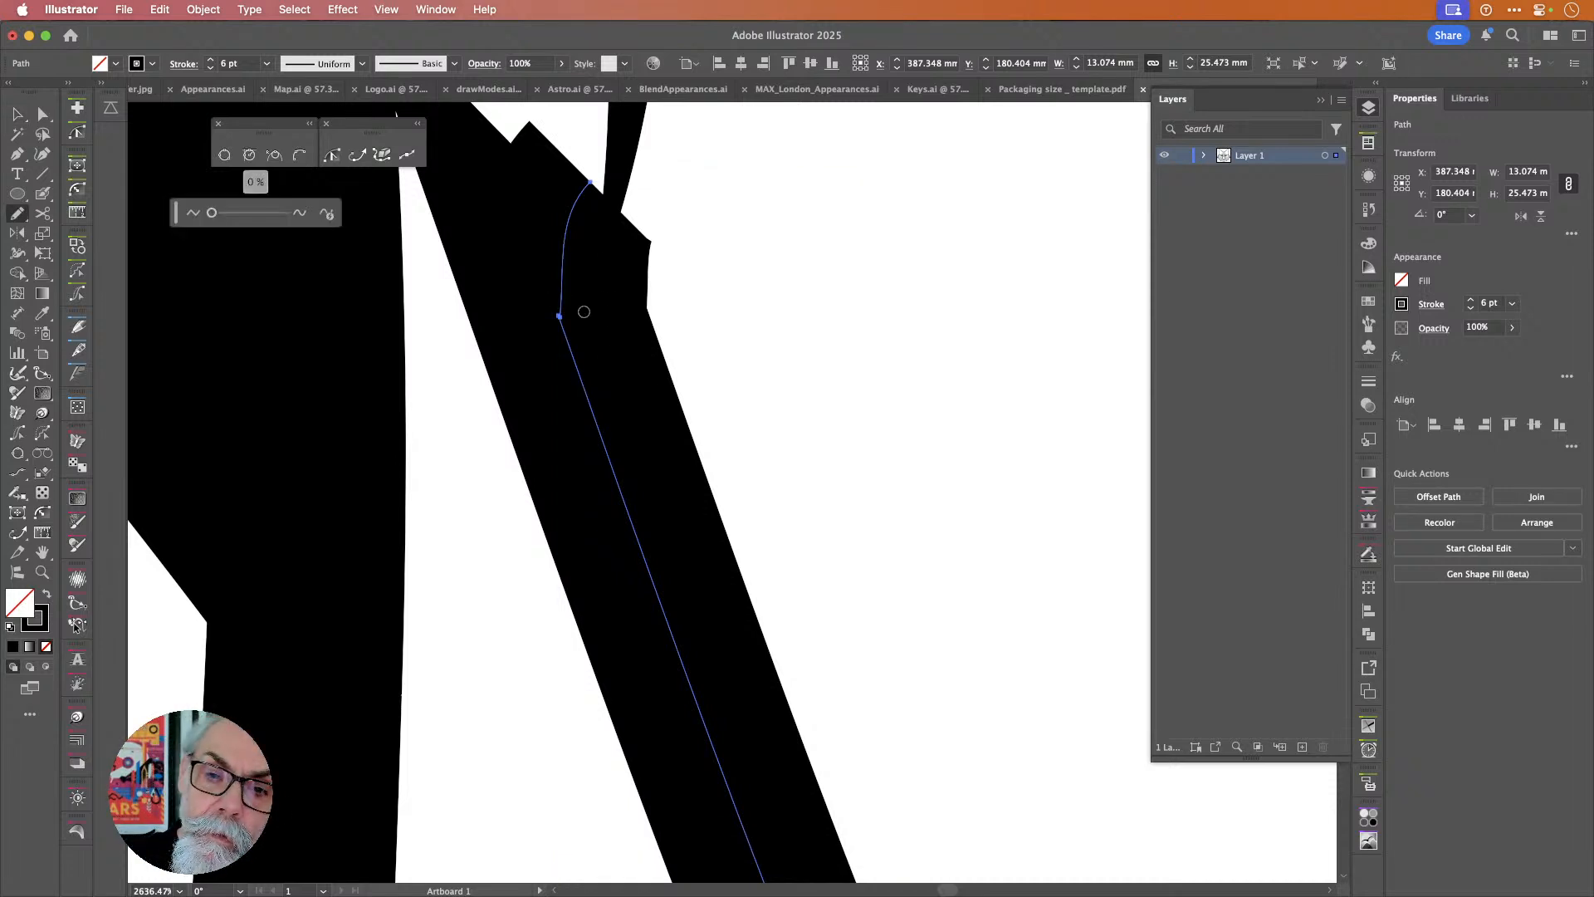
pyautogui.moveTo(558, 314)
pyautogui.mouseDown()
pyautogui.moveTo(591, 385)
pyautogui.moveTo(565, 293)
pyautogui.moveTo(598, 407)
pyautogui.mouseUp()
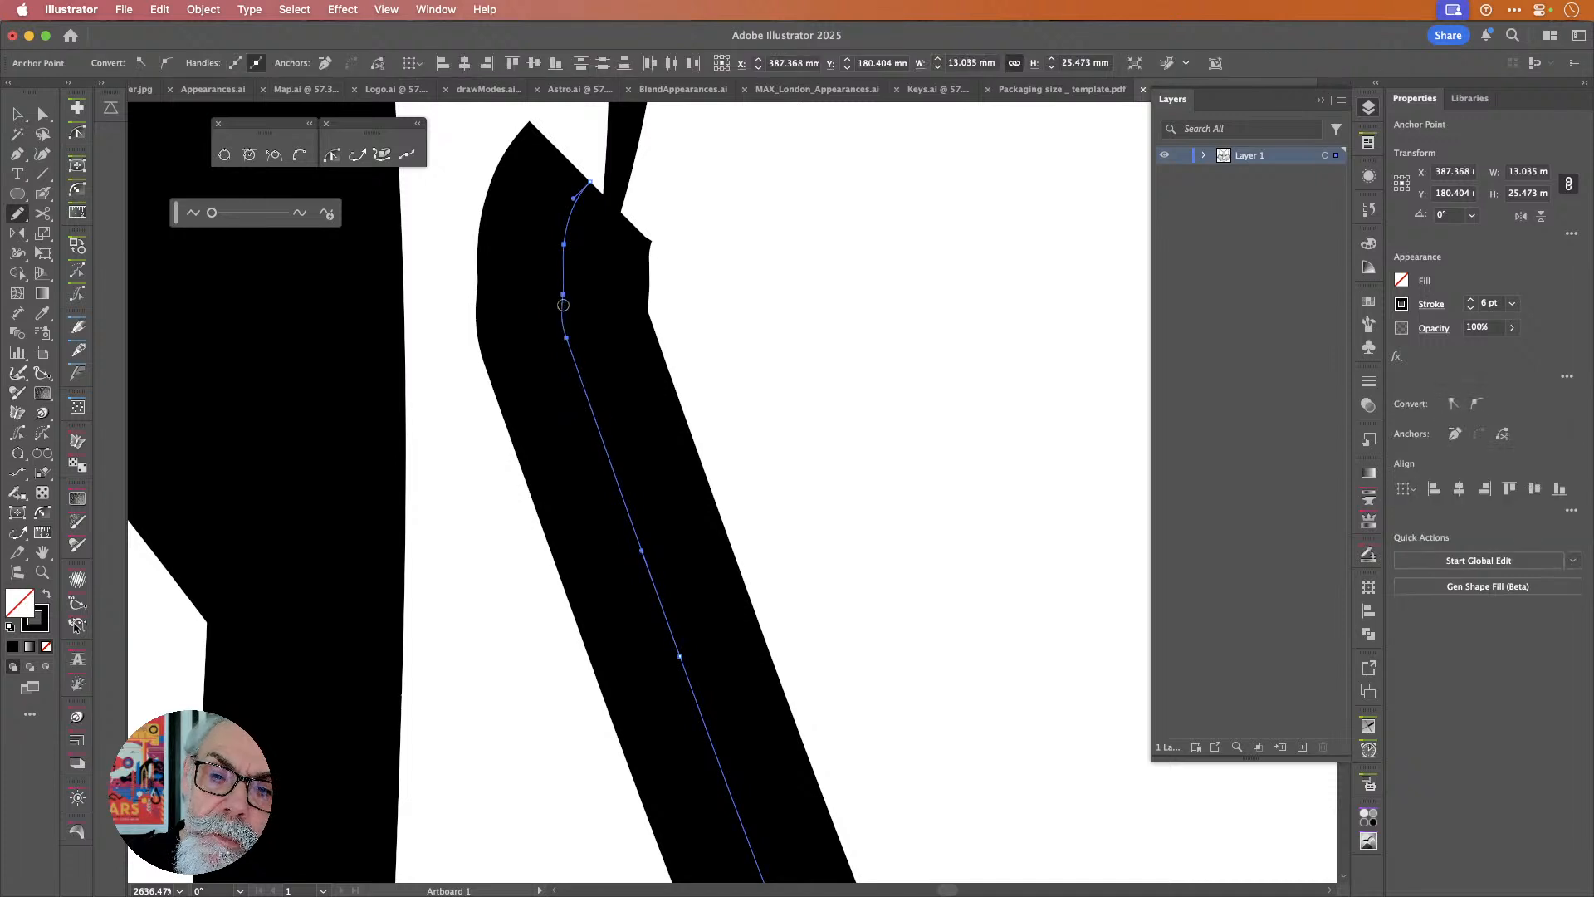
pyautogui.moveTo(558, 277); pyautogui.dragTo(614, 479)
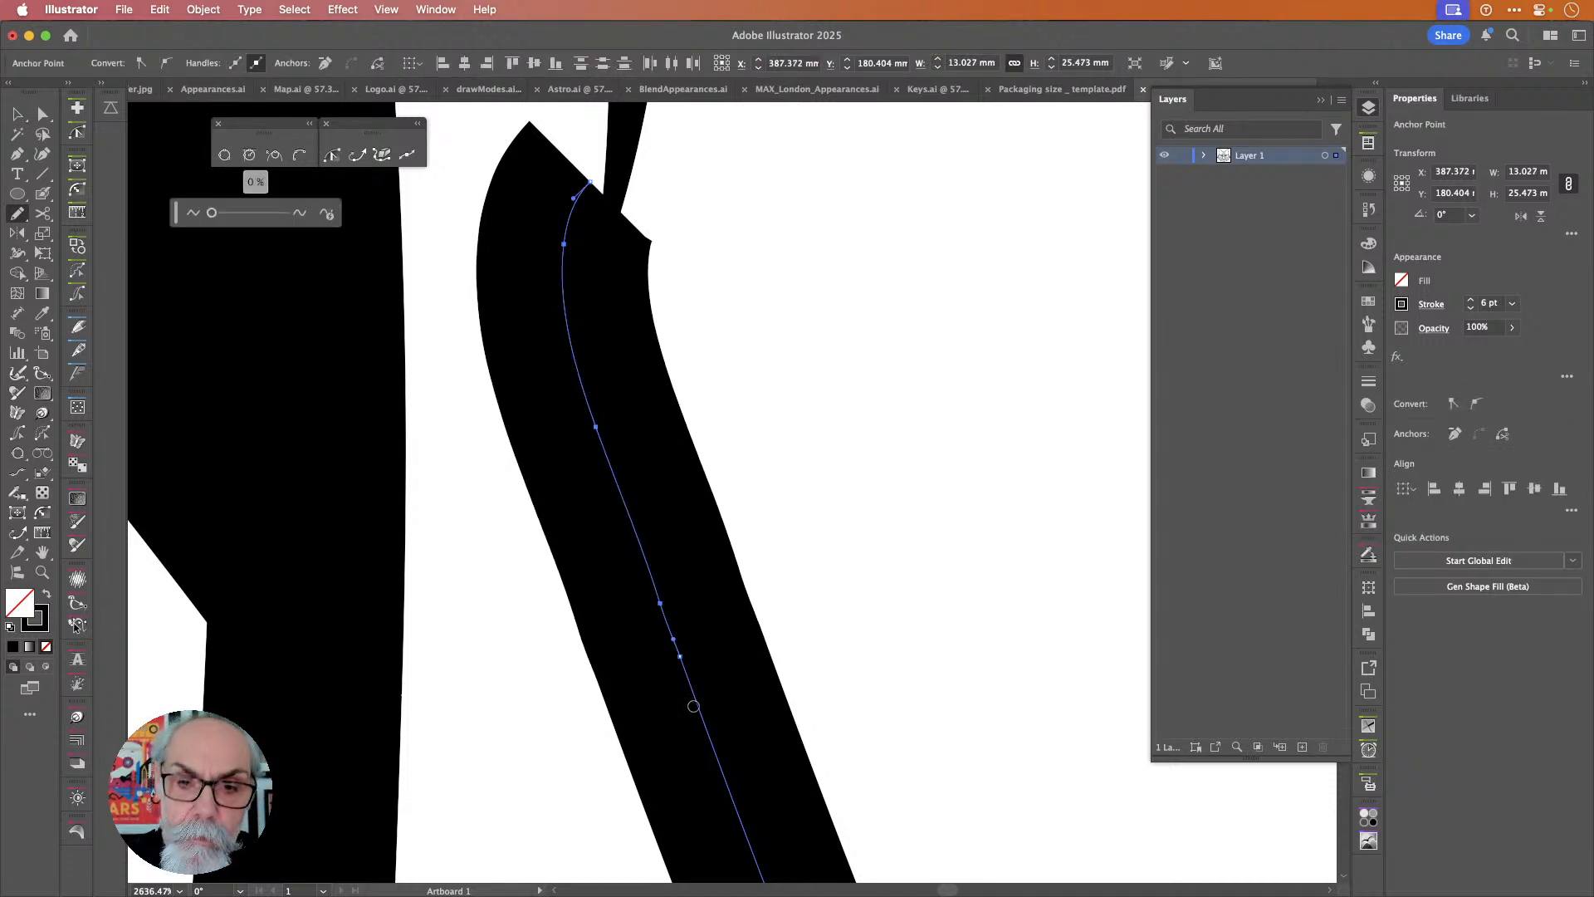
pyautogui.moveTo(577, 319); pyautogui.dragTo(730, 751)
pyautogui.moveTo(603, 460); pyautogui.dragTo(772, 858)
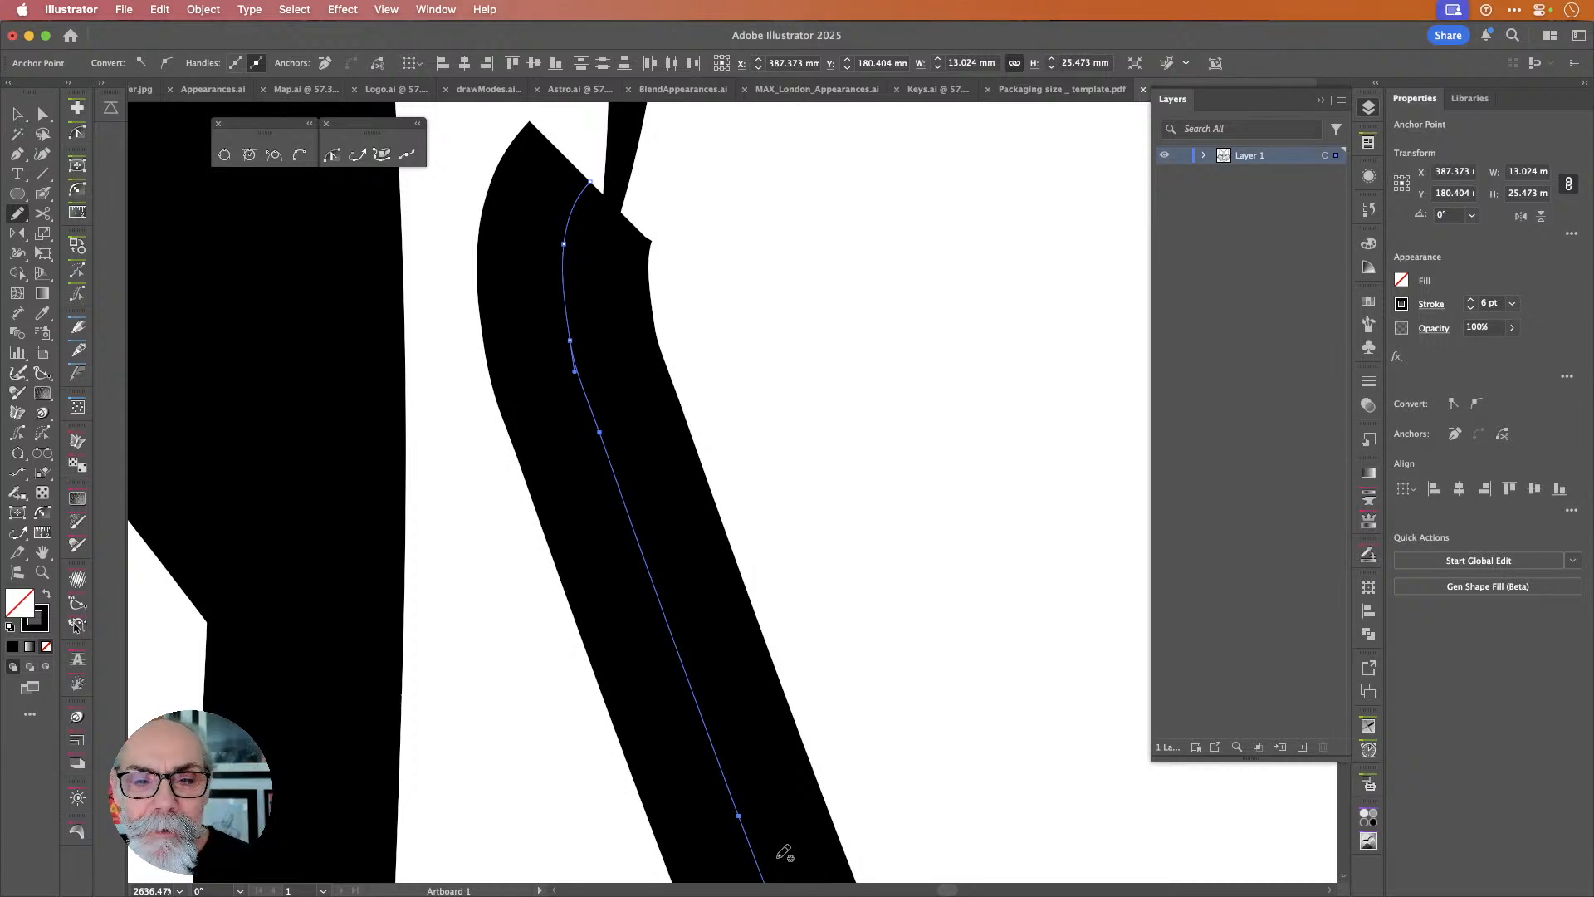
# With the Curvature tool, remove two anchors near the upper end, lower the next one and snap the end onto the brow line's thin tip.
pyautogui.hotkey('shift', '`')
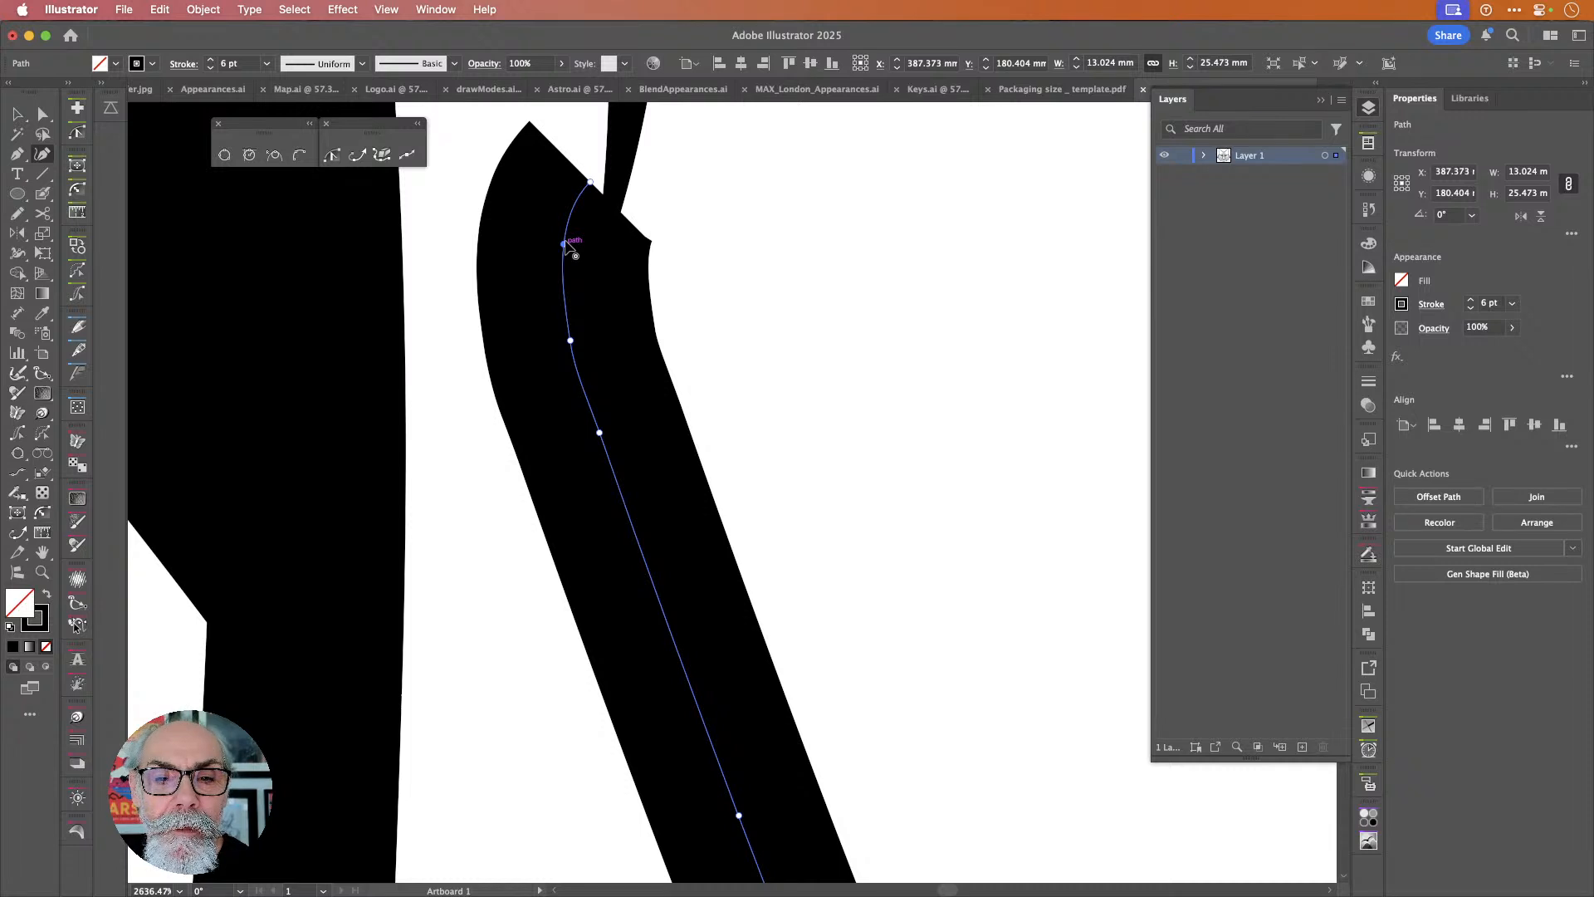
pyautogui.press('BackSpace')
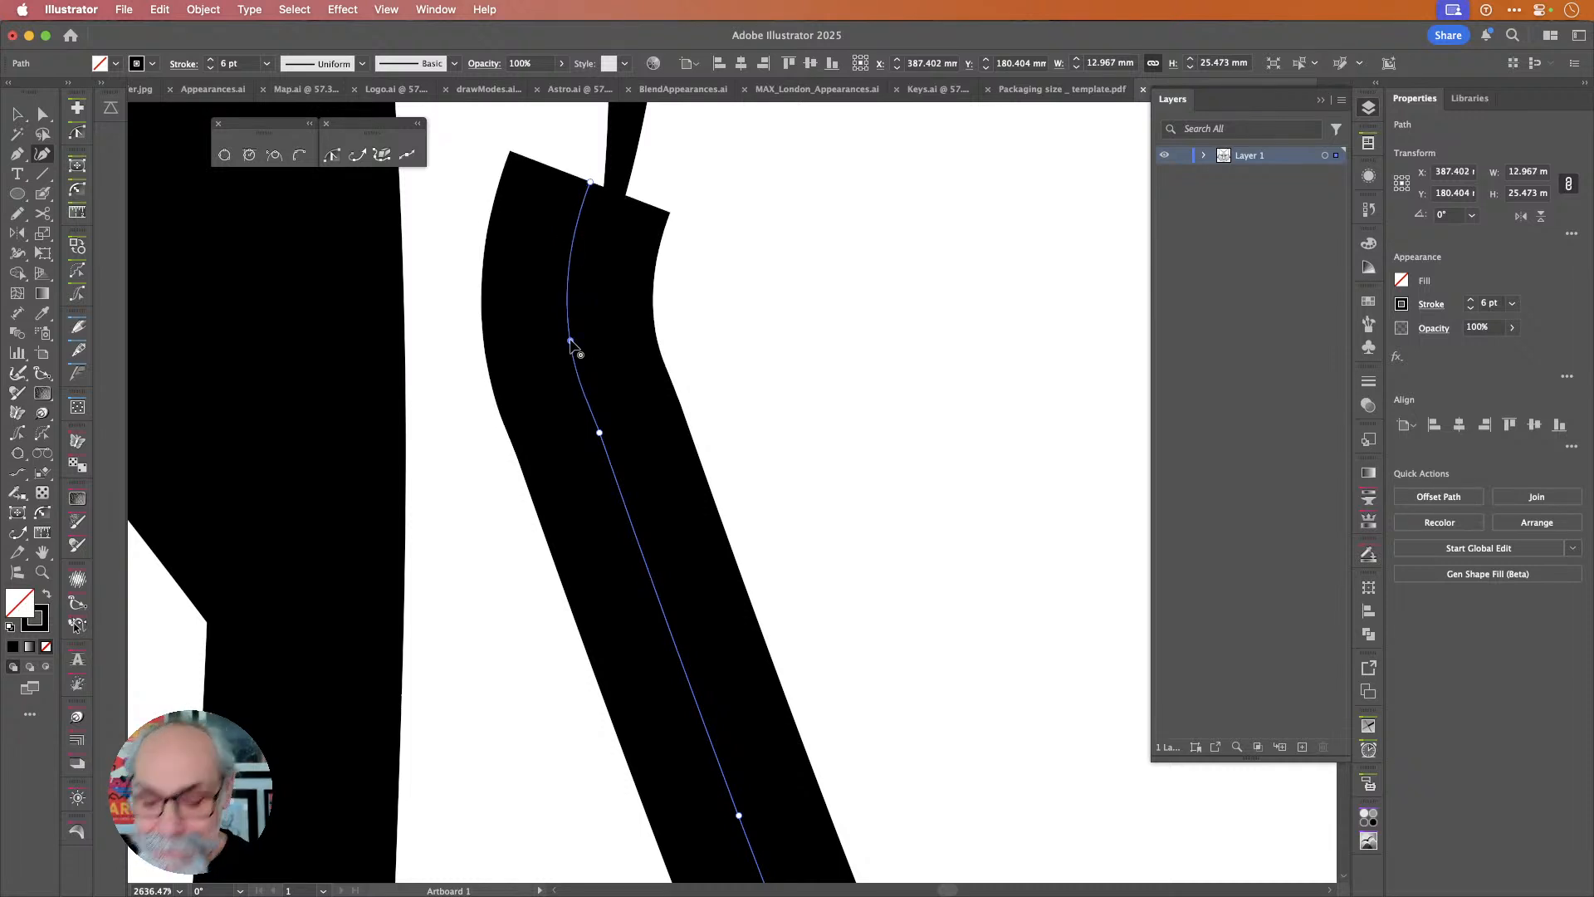
pyautogui.press('BackSpace')
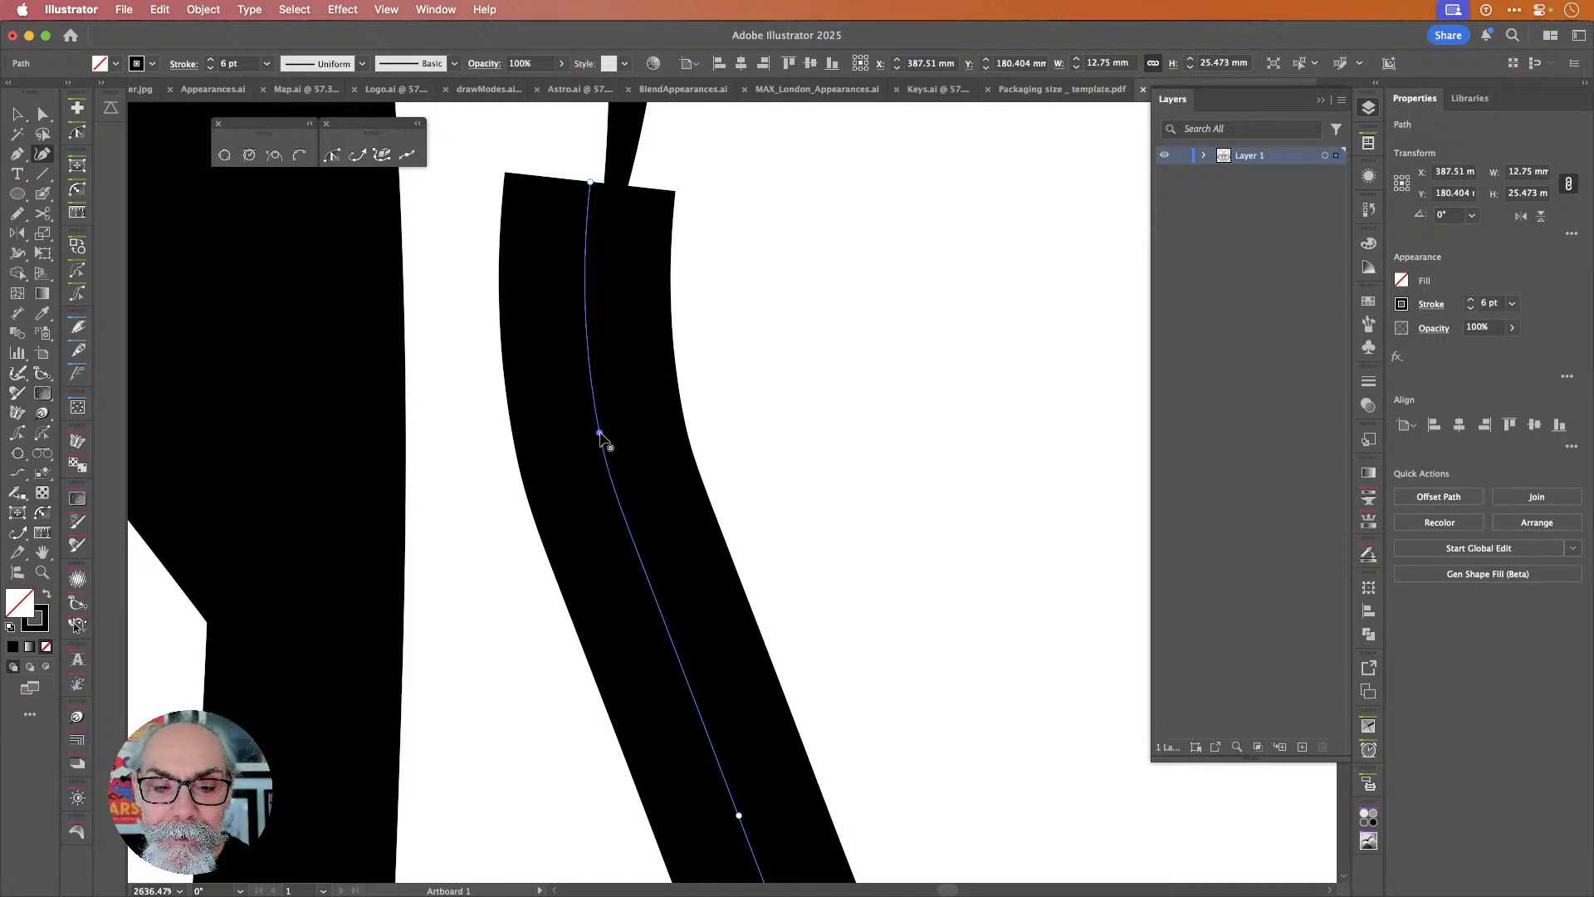
pyautogui.moveTo(599, 431); pyautogui.dragTo(649, 602)
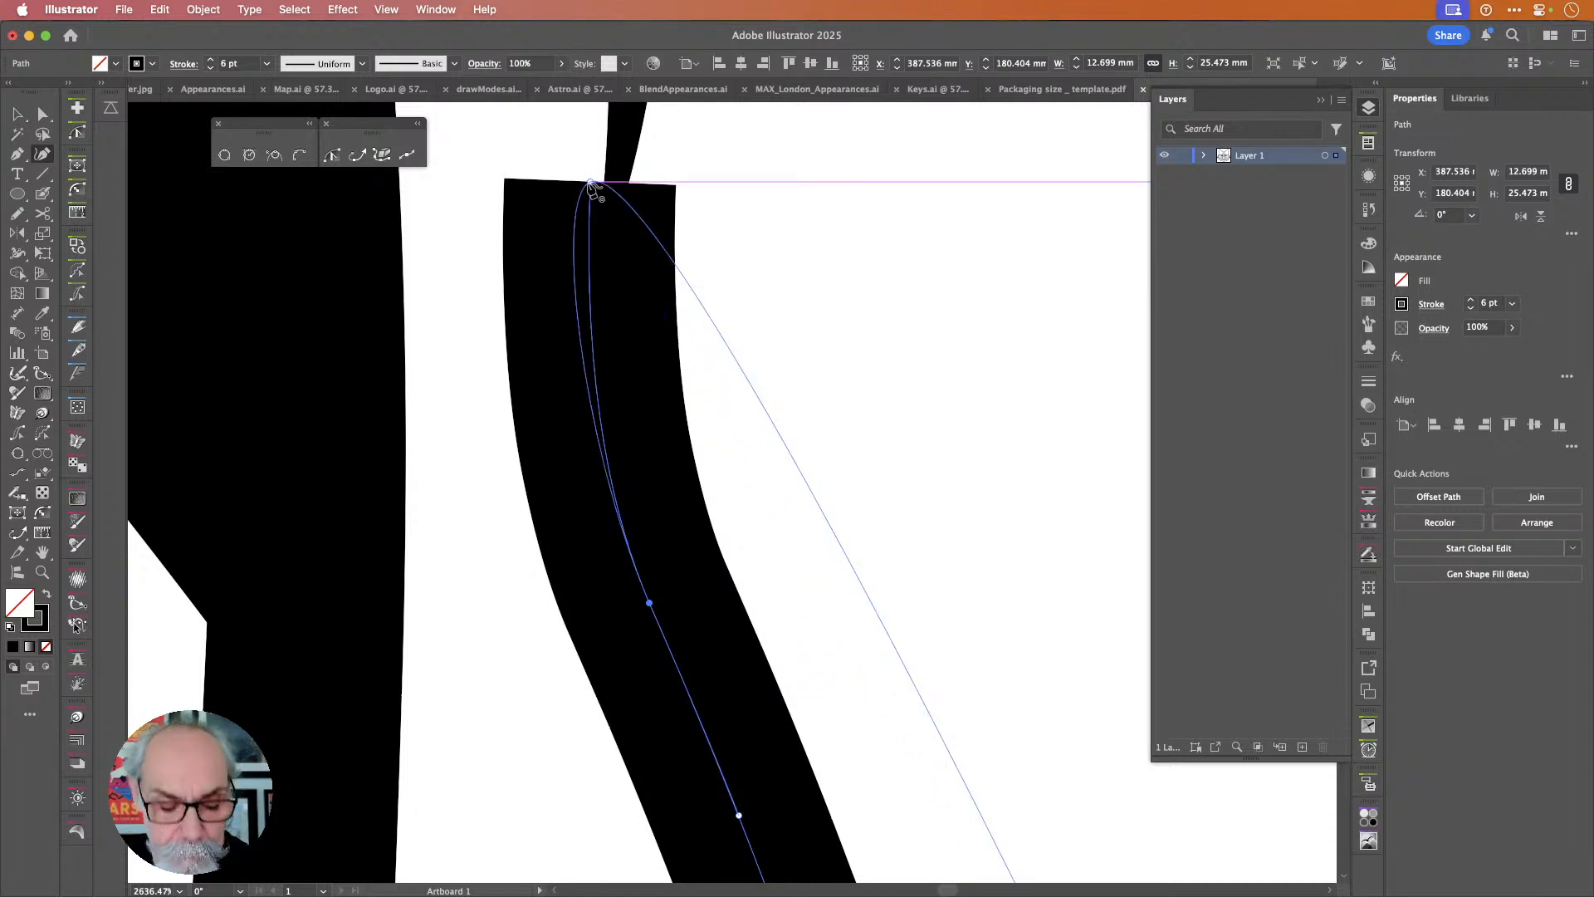
pyautogui.press('Escape')
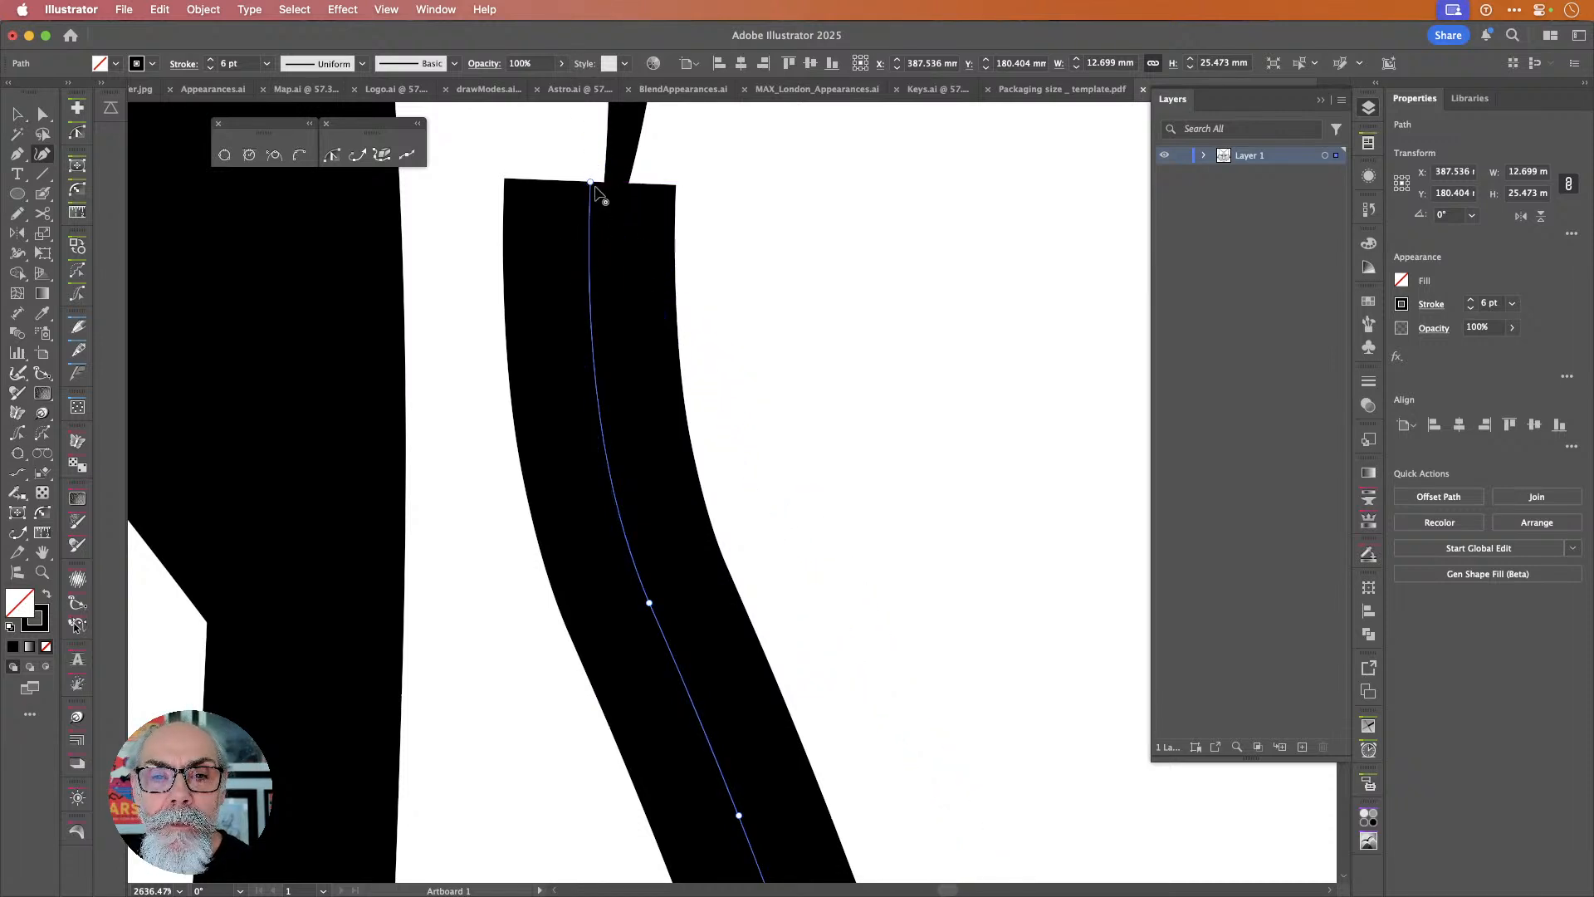
pyautogui.moveTo(591, 183); pyautogui.dragTo(604, 257)
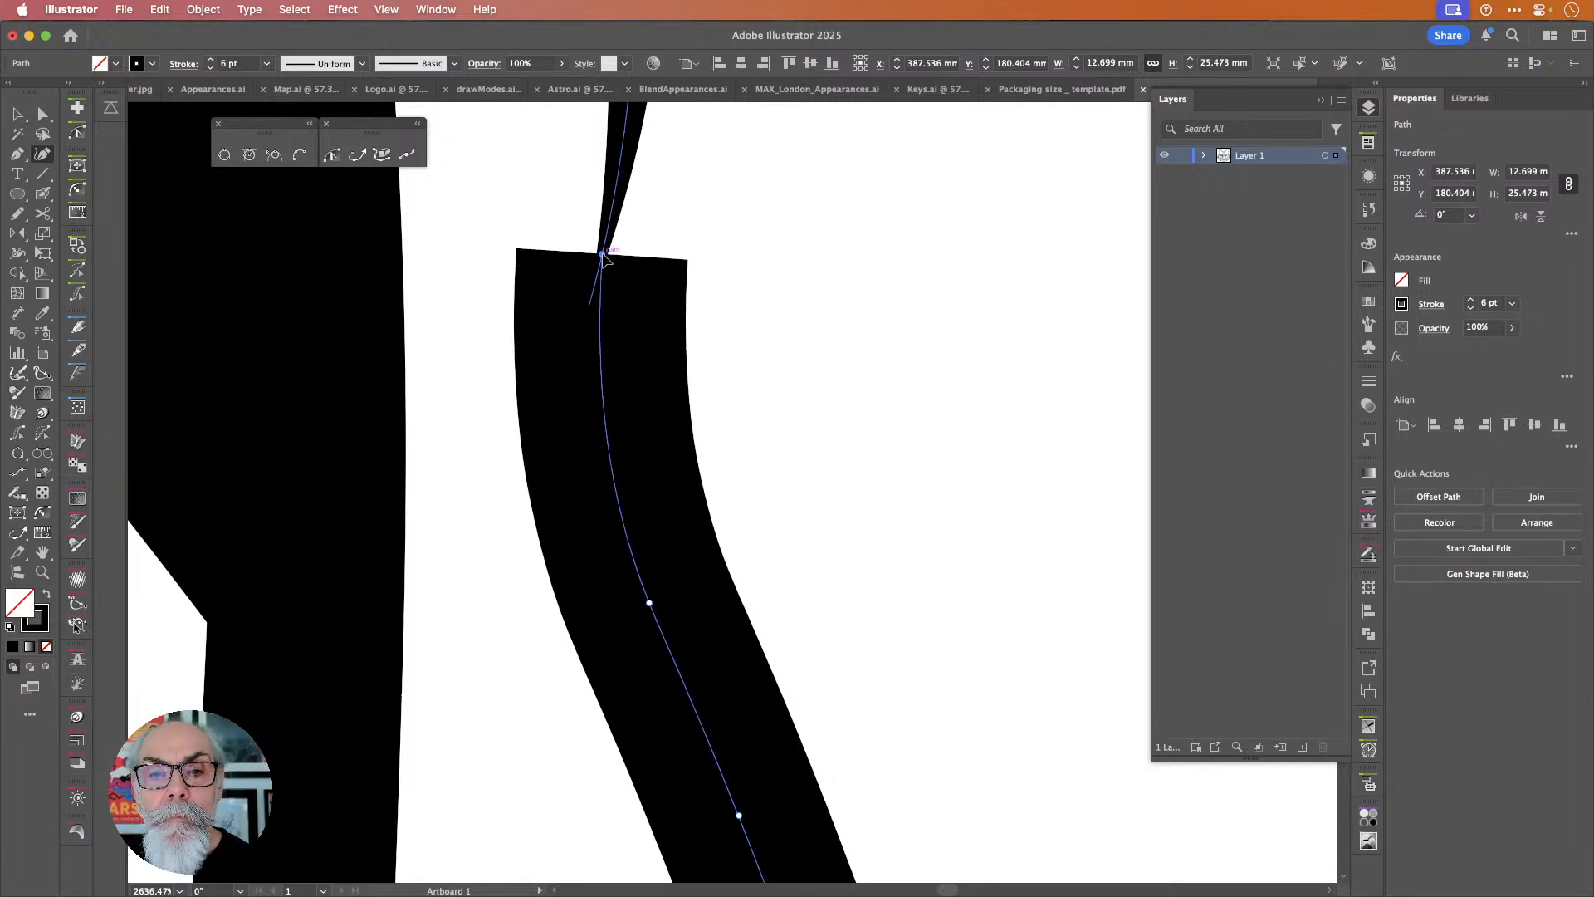
# Apply the double-bulge variable width profile to the left half of the lower V.
pyautogui.scroll(-5, 747, 326)
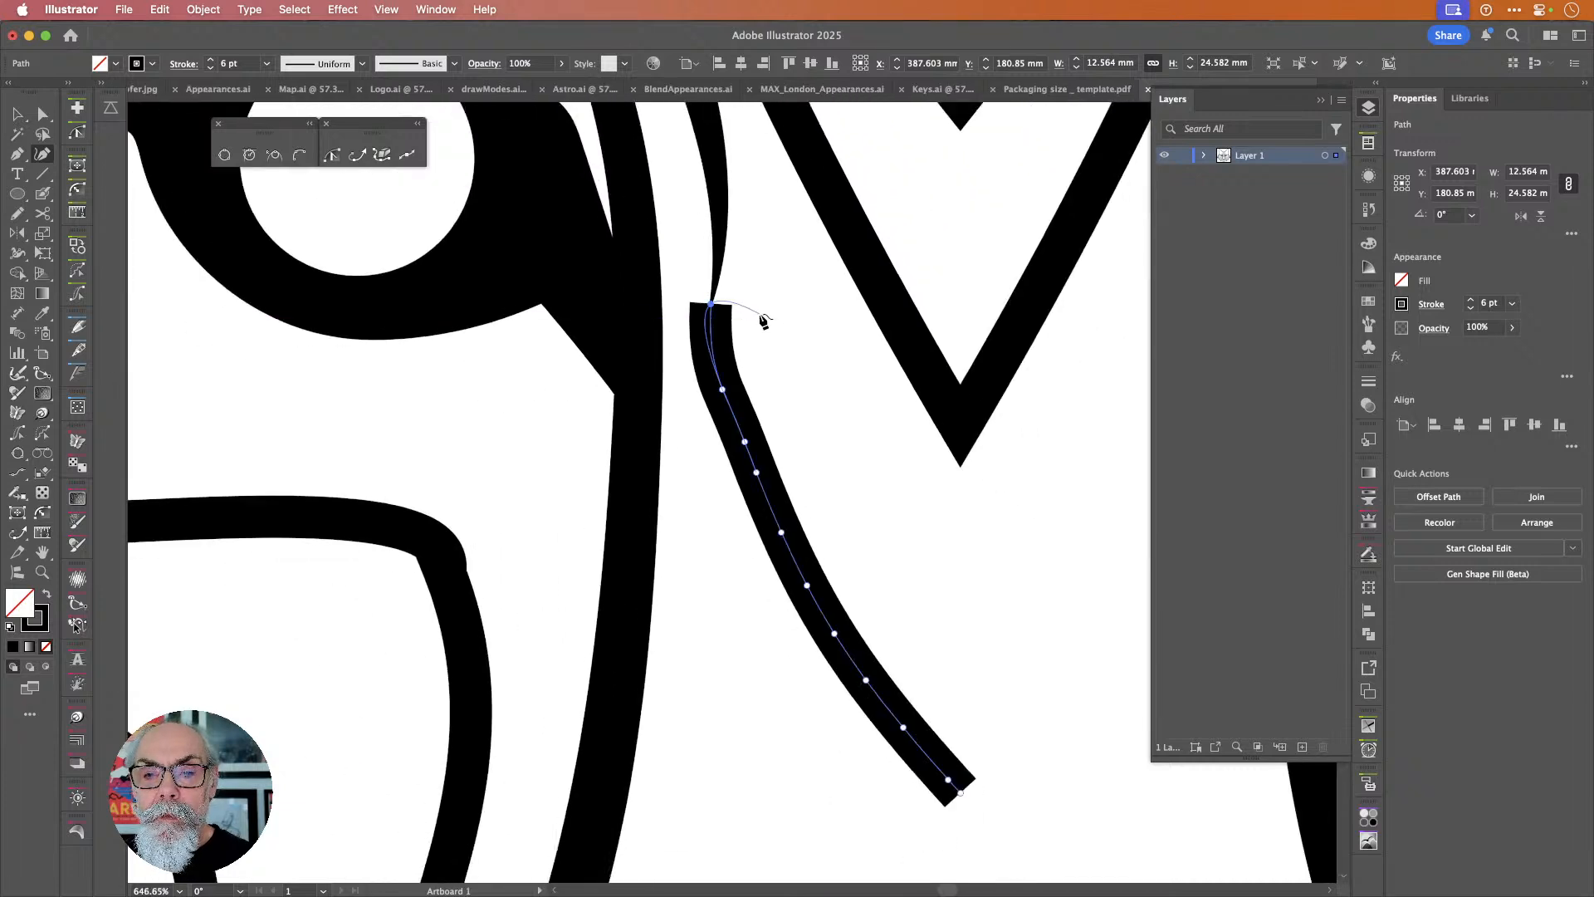
pyautogui.scroll(-2, 758, 320)
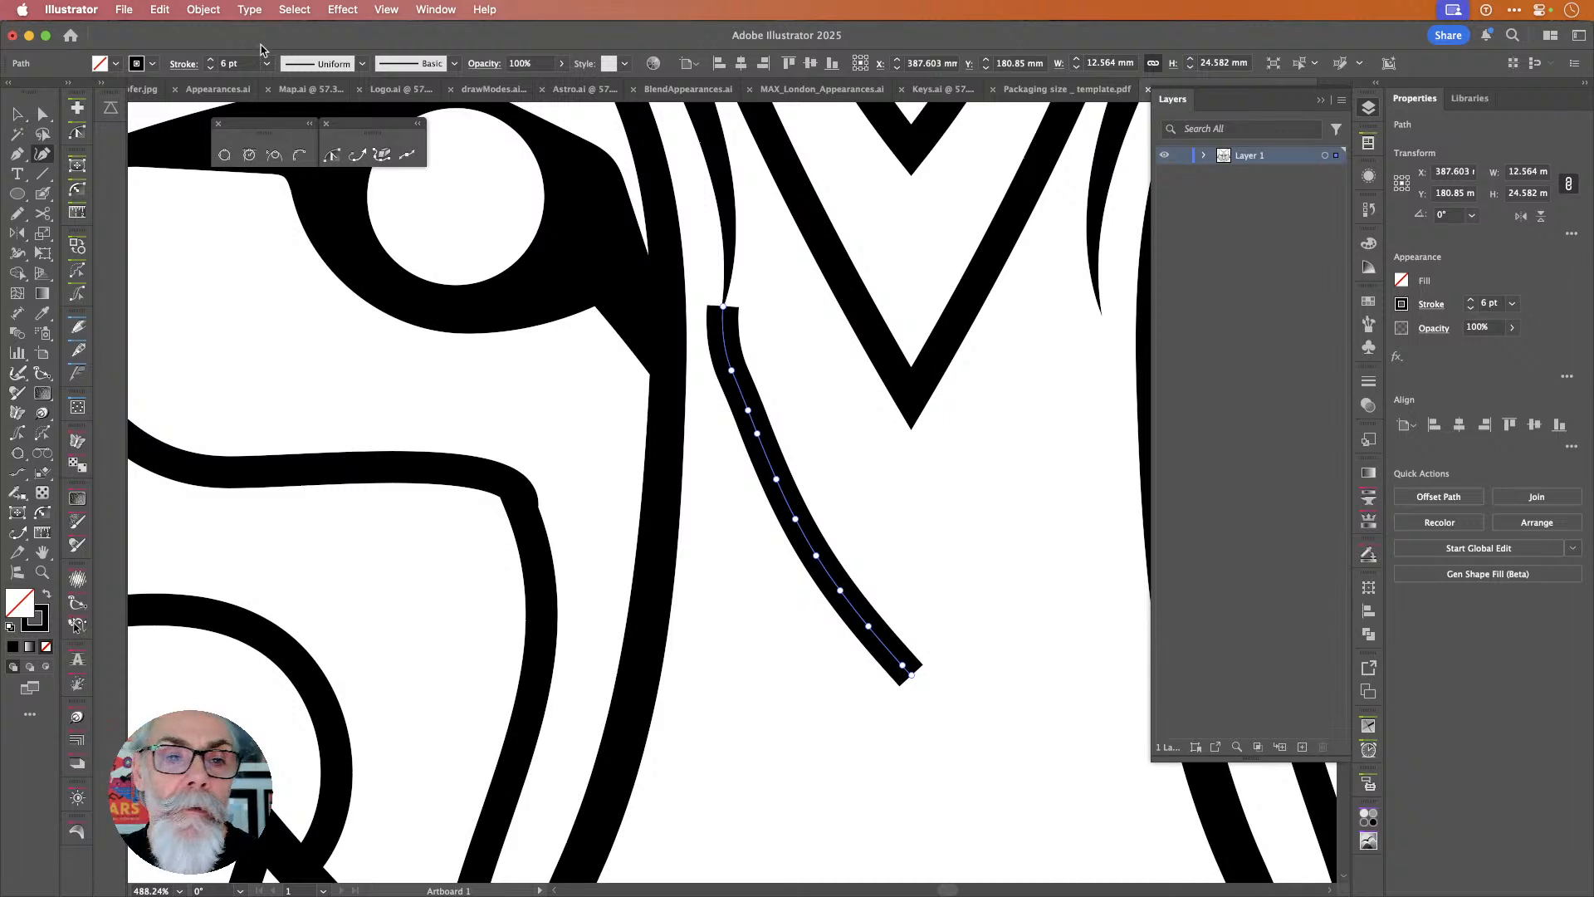
pyautogui.click(363, 64)
pyautogui.click(316, 137)
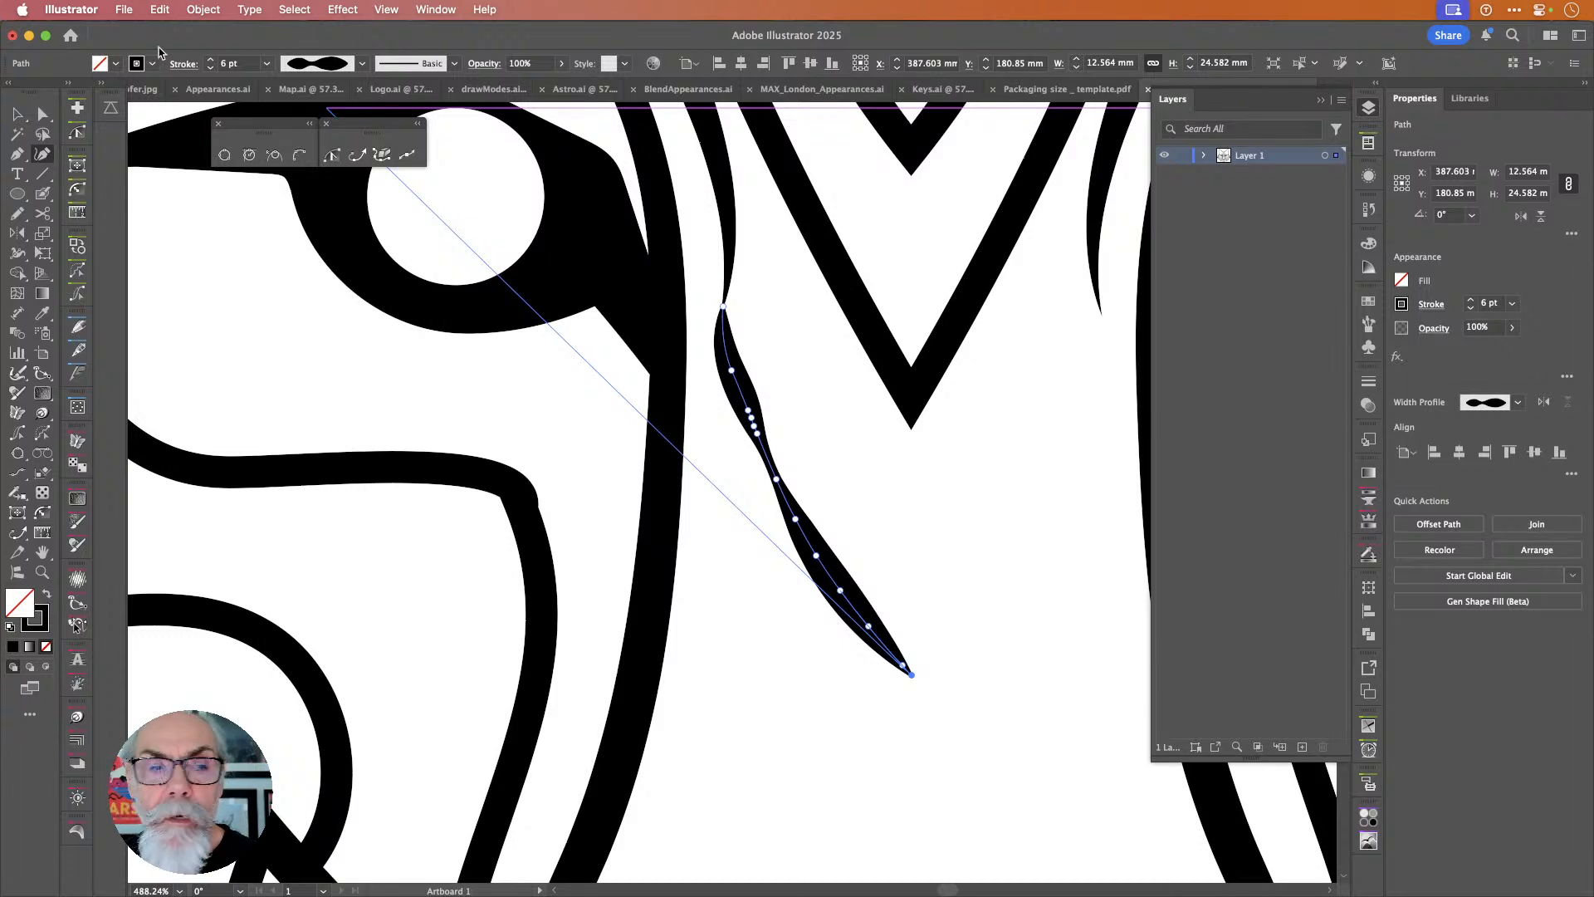
# Adjust the left half's stroke with the Width tool, slimming its upper end and both bulges and evening out the narrow part.
pyautogui.click(17, 114)
pyautogui.scroll(5, 739, 321)
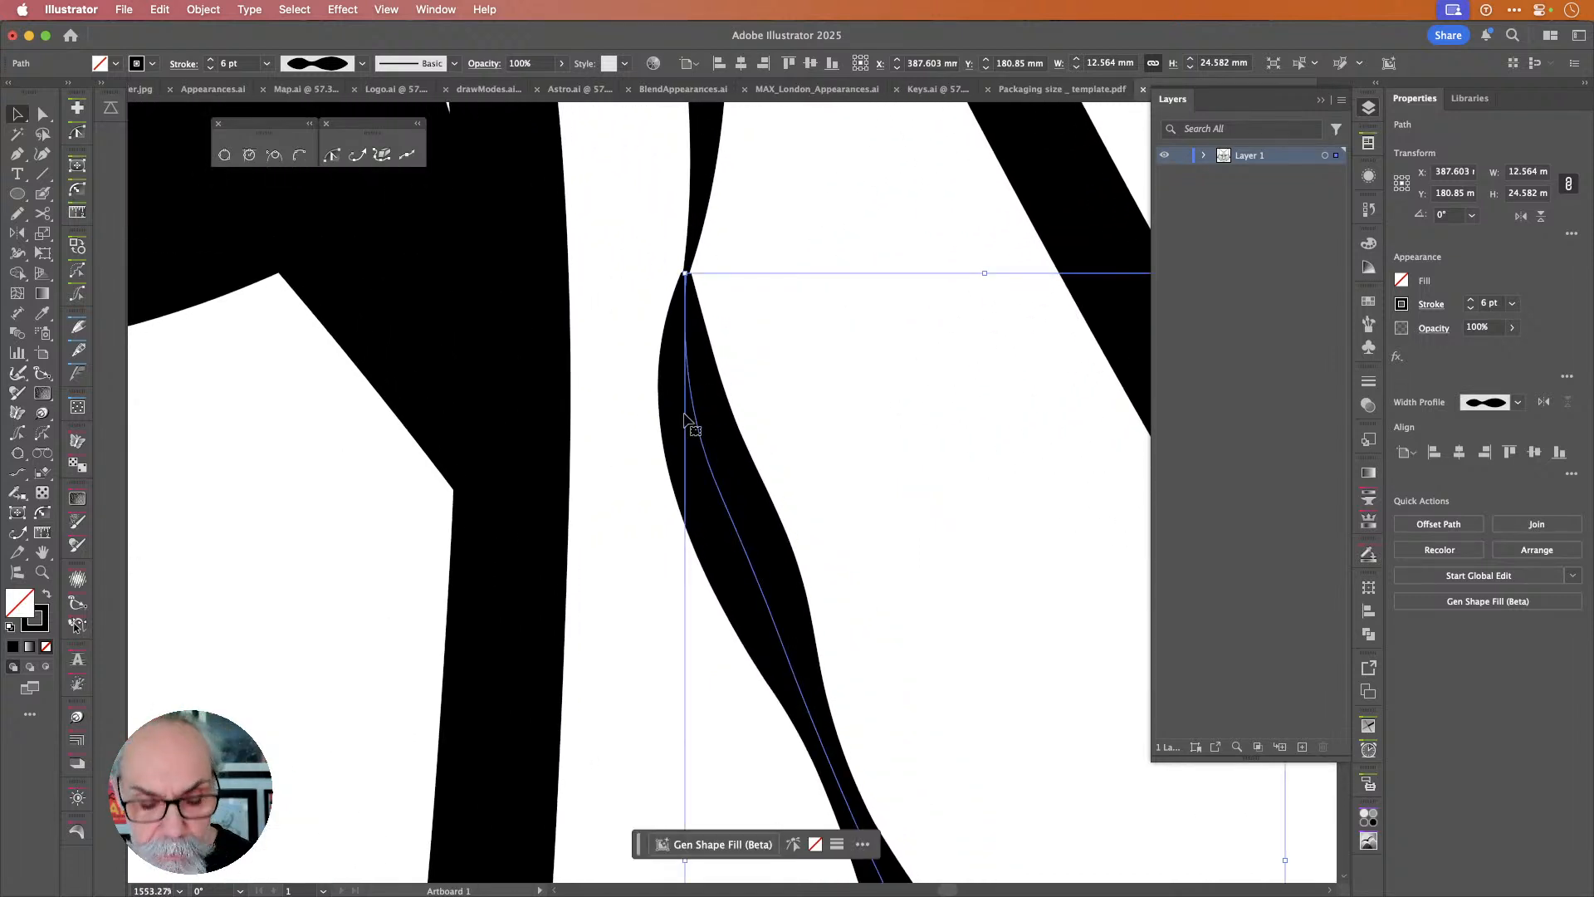
pyautogui.hotkey('shift', 'w')
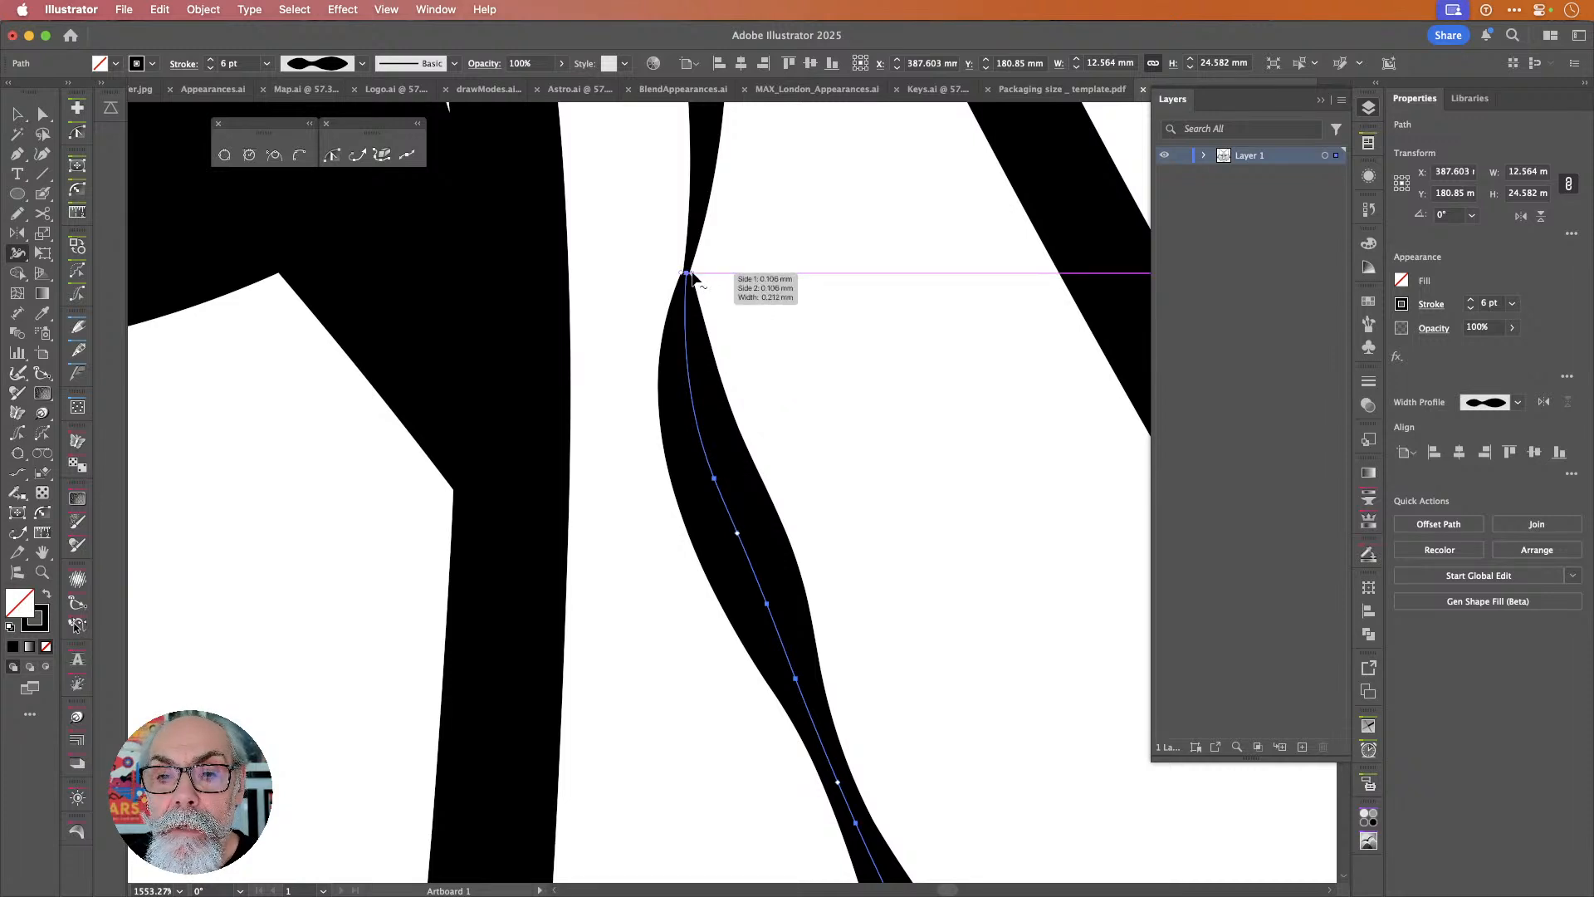
pyautogui.moveTo(691, 276); pyautogui.dragTo(689, 275)
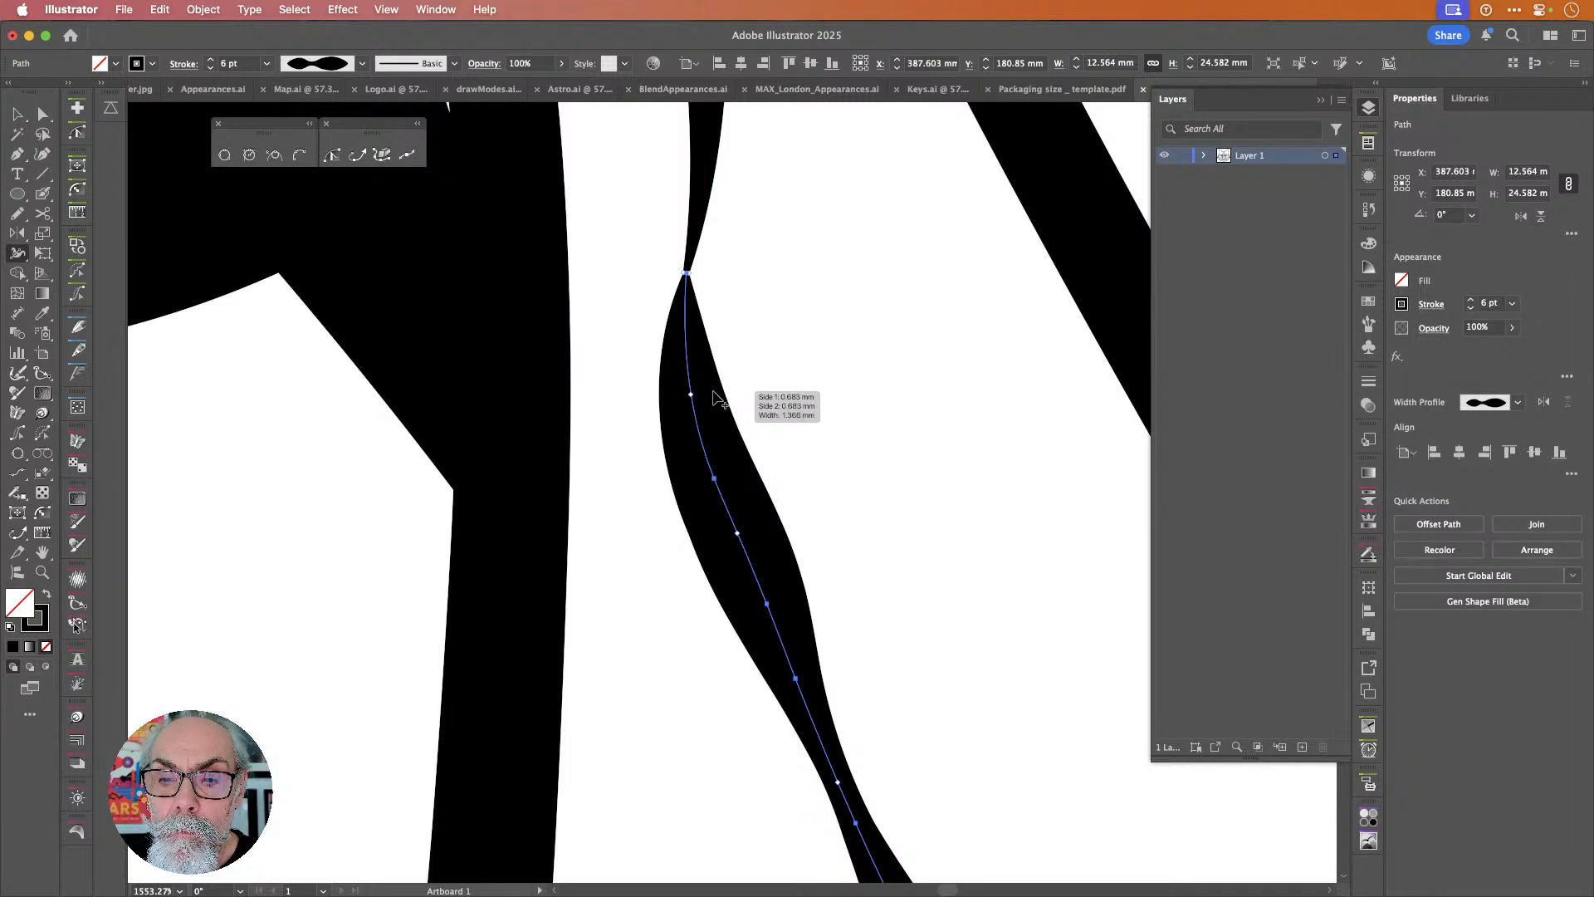
pyautogui.moveTo(715, 401); pyautogui.dragTo(712, 399)
pyautogui.moveTo(737, 532)
pyautogui.mouseDown()
pyautogui.moveTo(745, 508)
pyautogui.moveTo(781, 521)
pyautogui.moveTo(767, 531)
pyautogui.mouseUp()
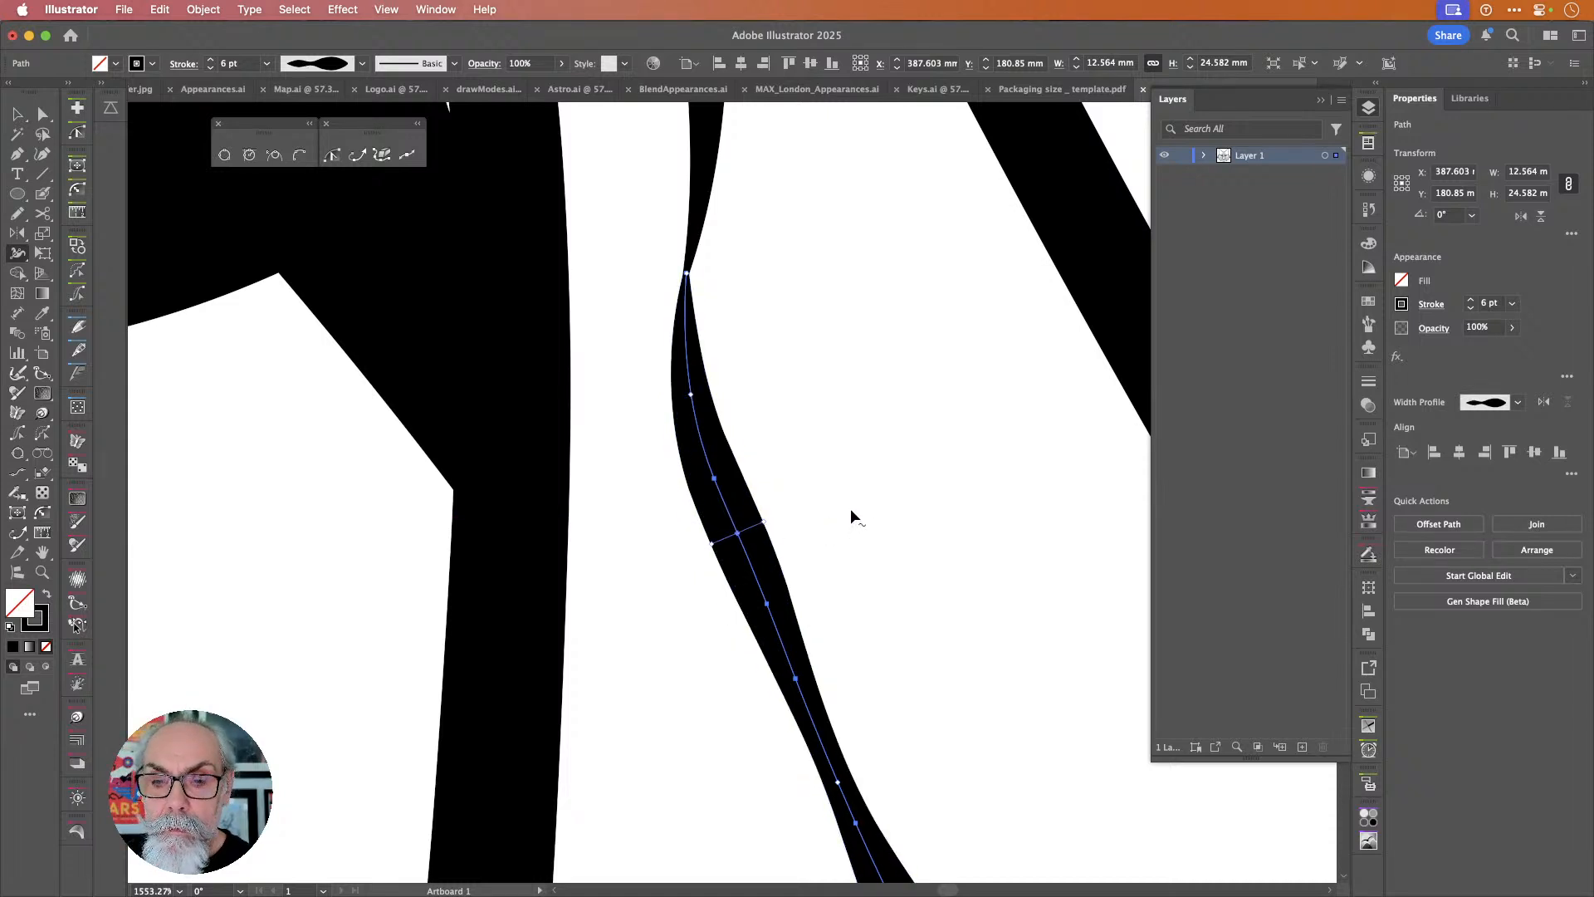
pyautogui.scroll(-5, 851, 509)
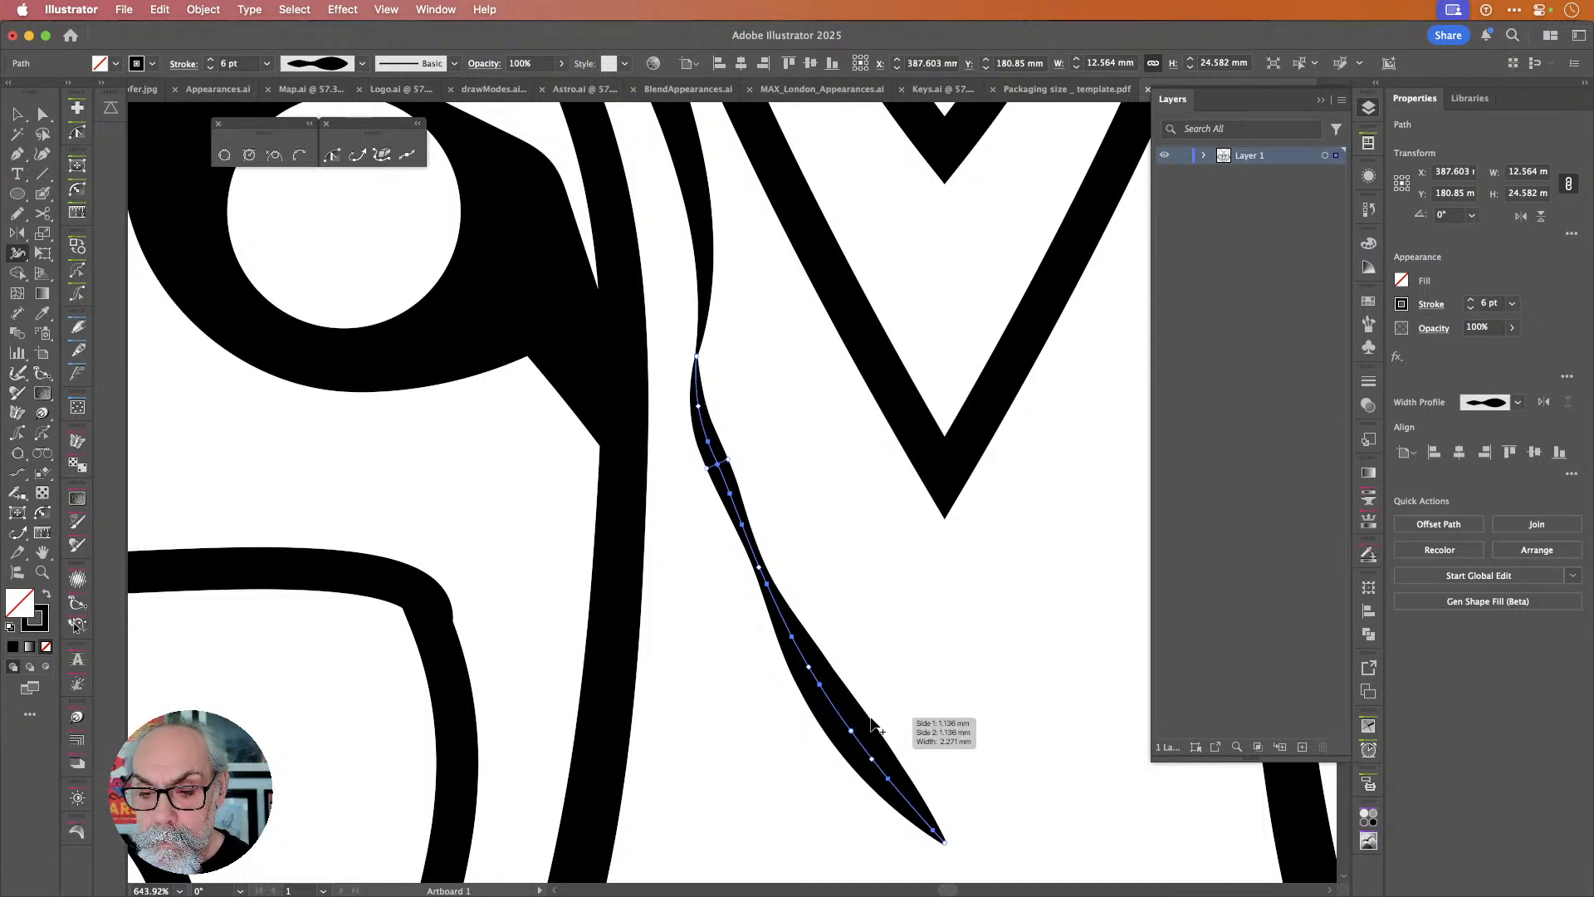
pyautogui.moveTo(873, 725); pyautogui.dragTo(864, 728)
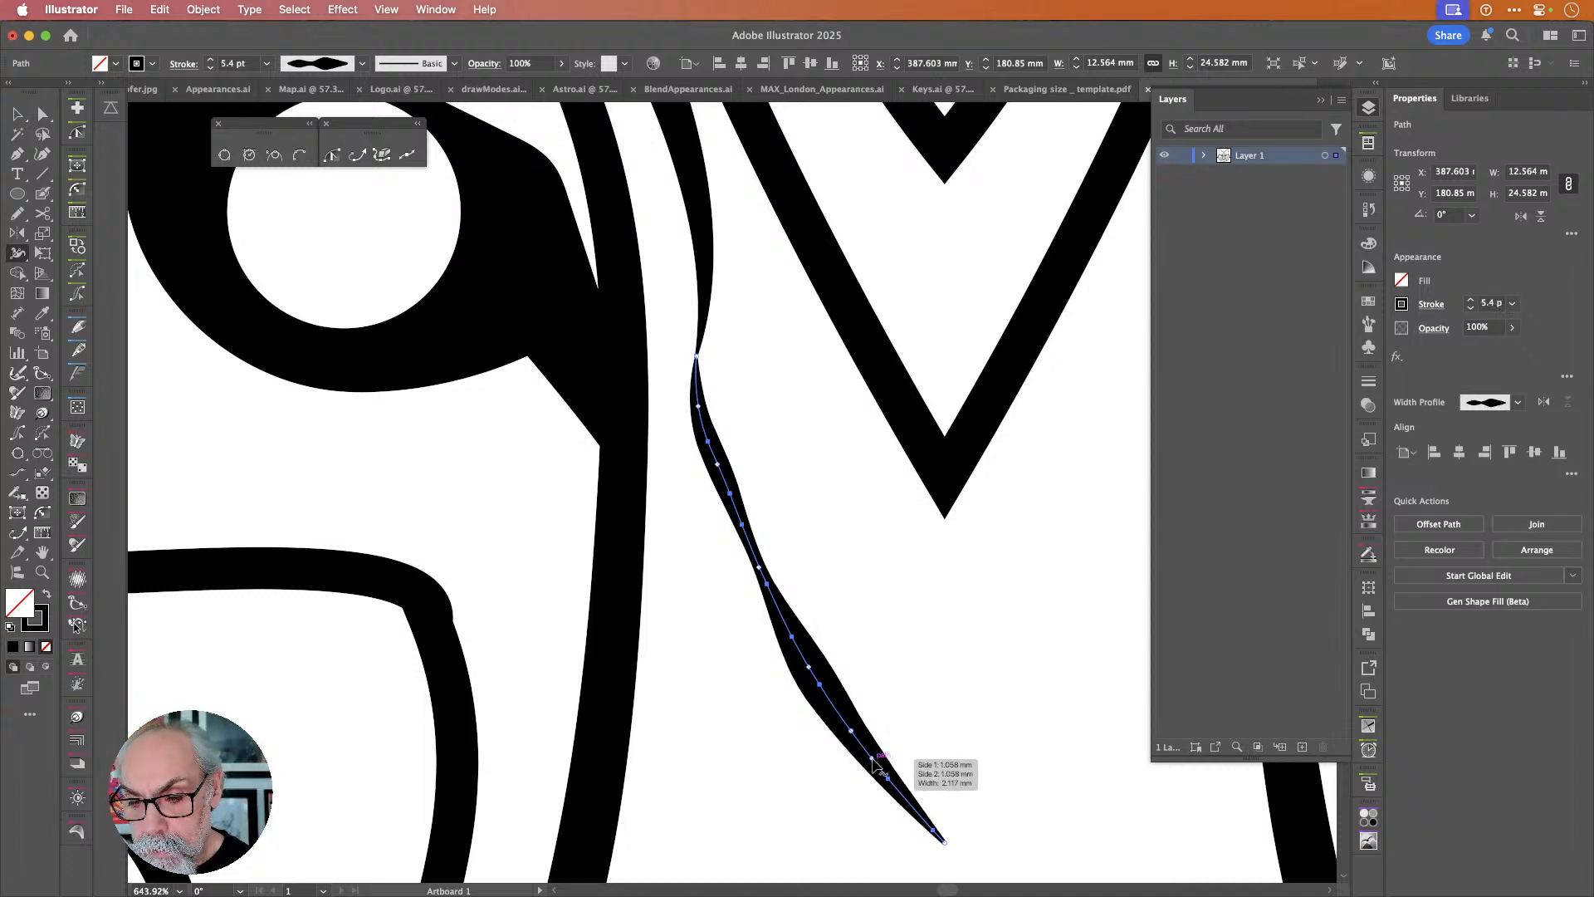
# Mirror a copy of the tapered left half to complete the lower V, deselect it and view the whole fox head.
pyautogui.press('v')
pyautogui.press('super+0')
pyautogui.click(924, 655)
pyautogui.scroll(-3, 815, 660)
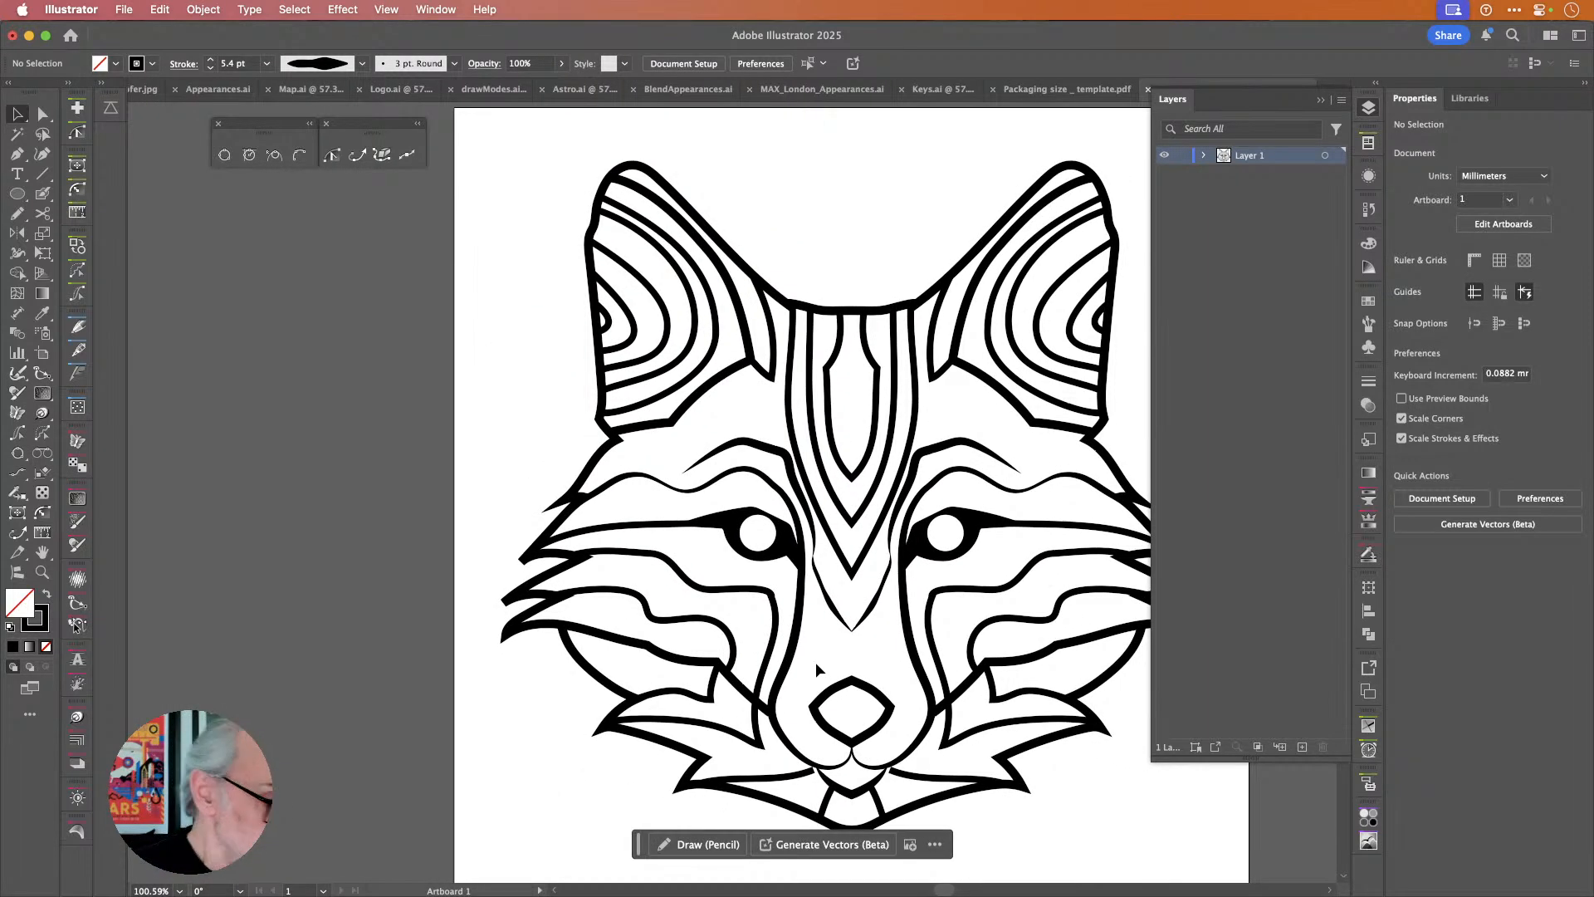
pyautogui.scroll(-2, 815, 661)
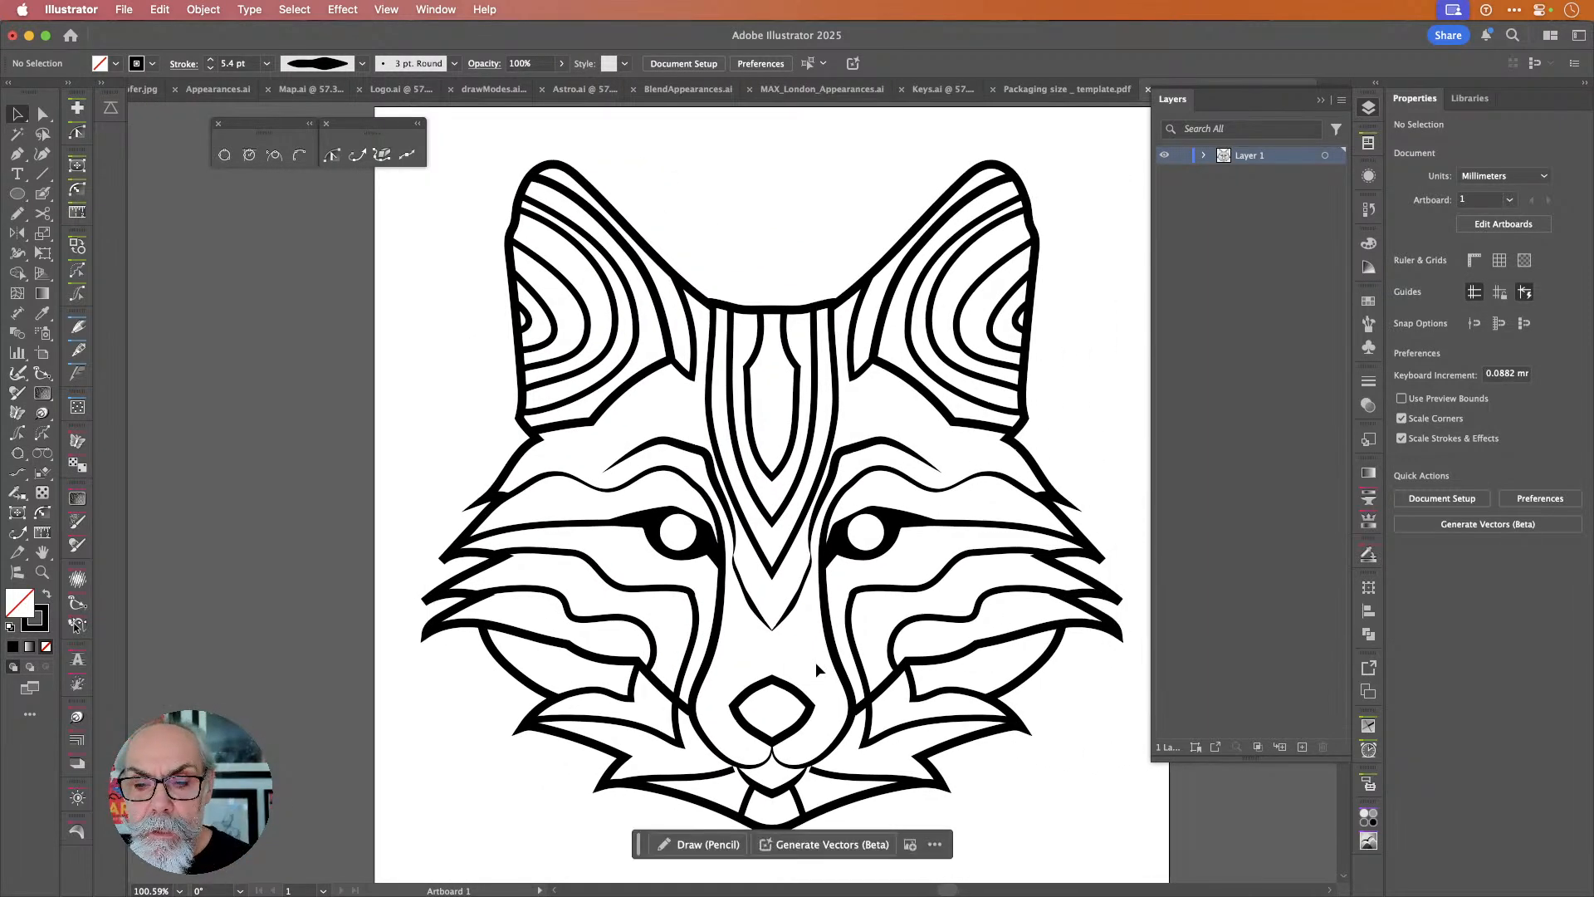